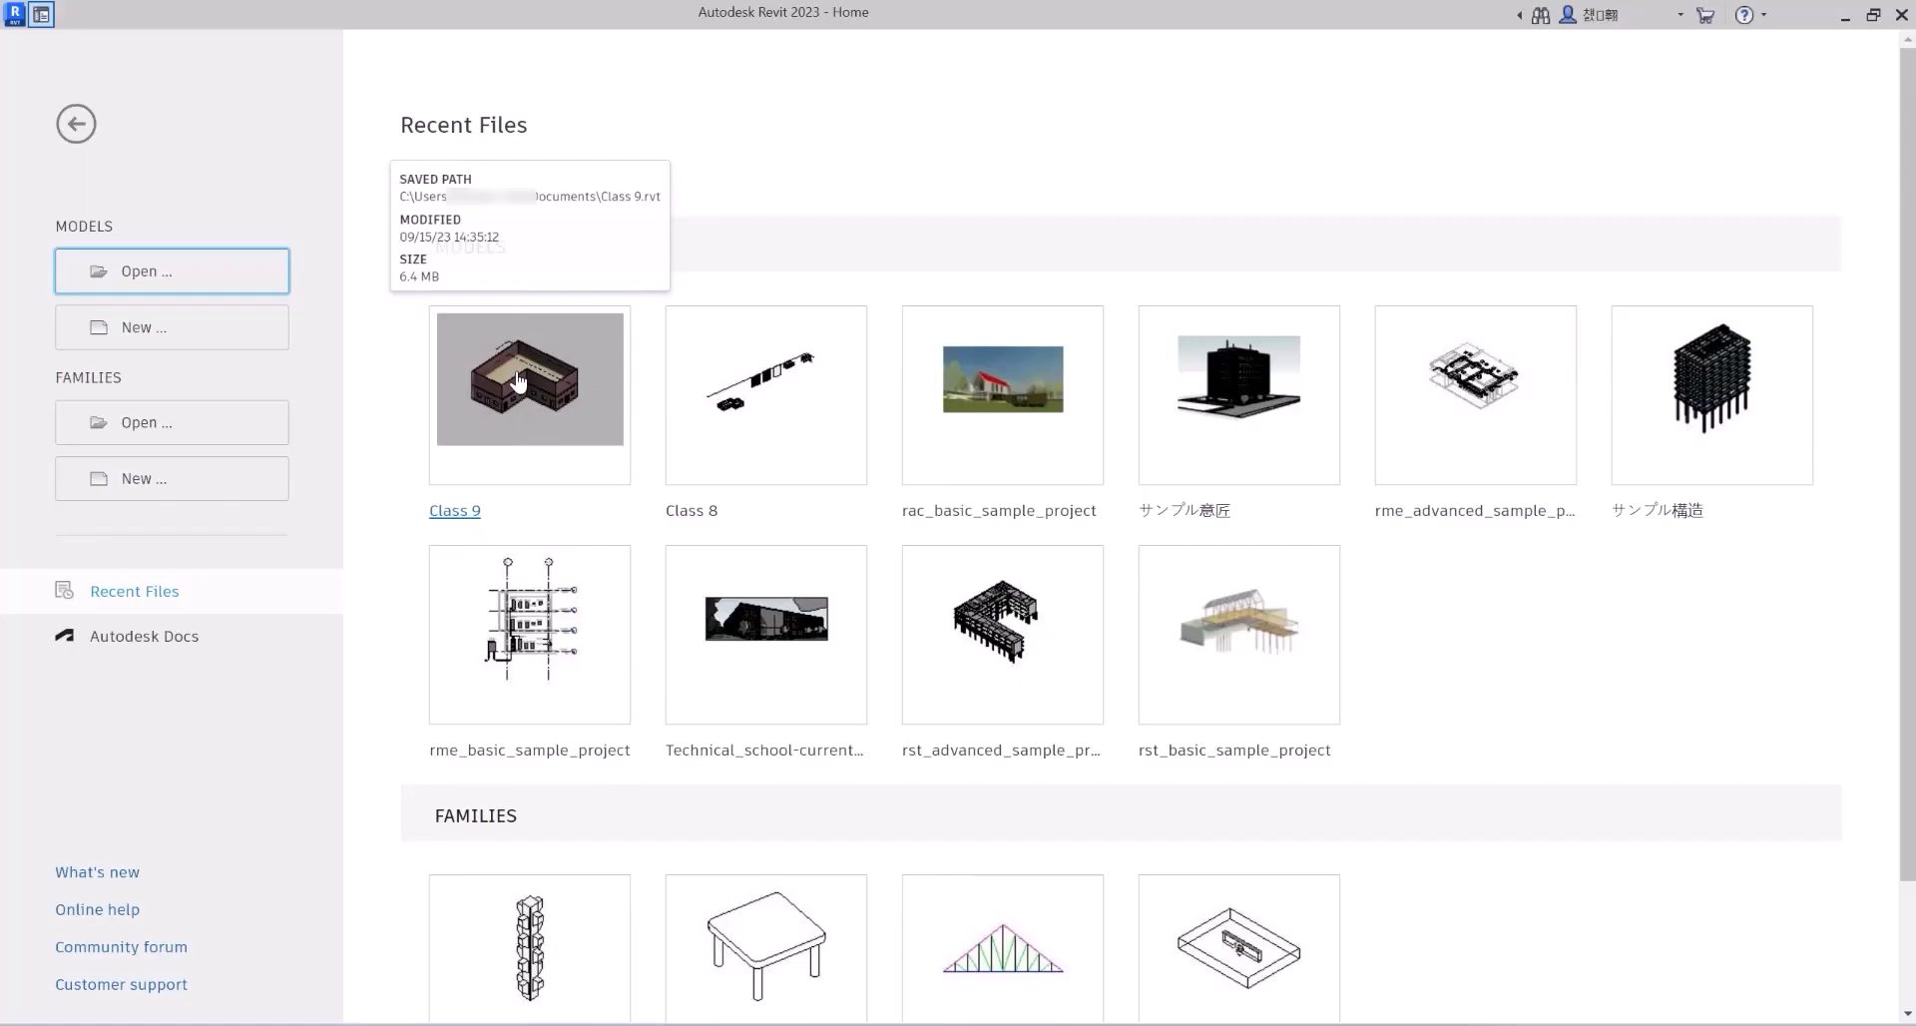
{"action": "left_click", "coordinate": [182, 272]}
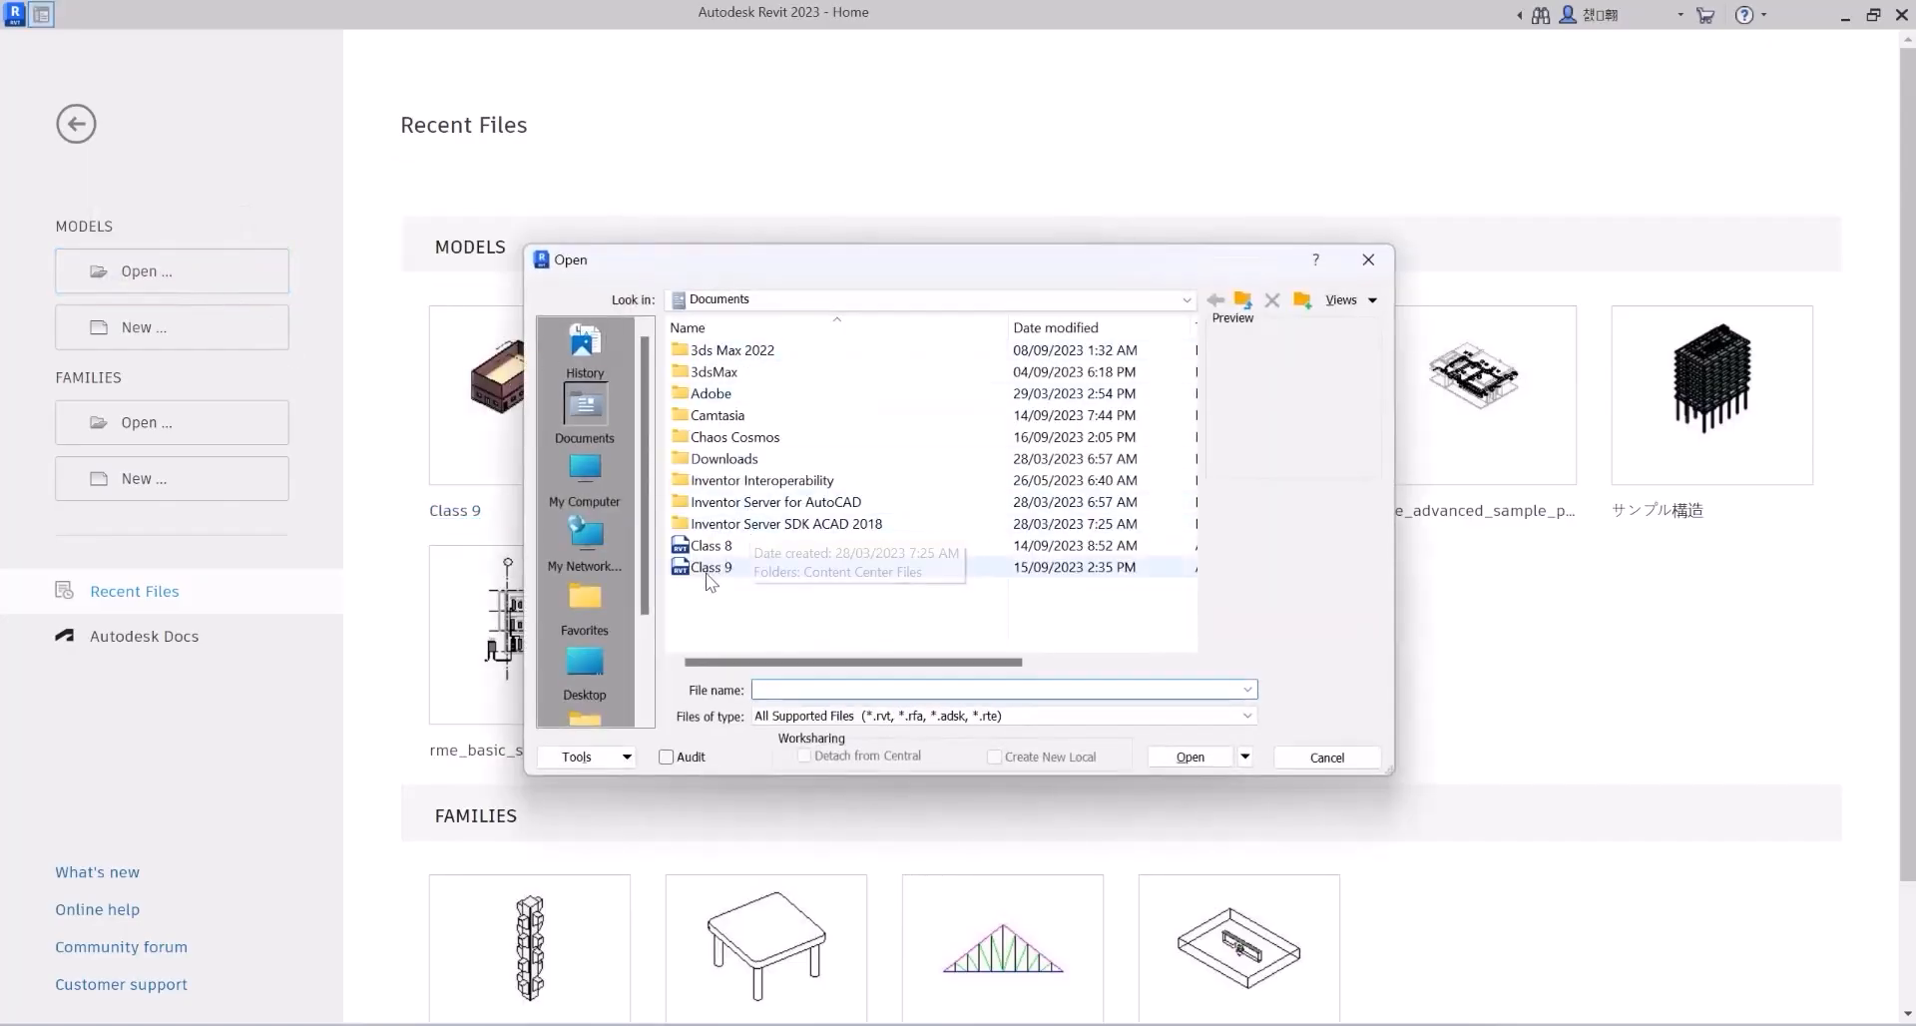
{"action": "left_click", "coordinate": [724, 569]}
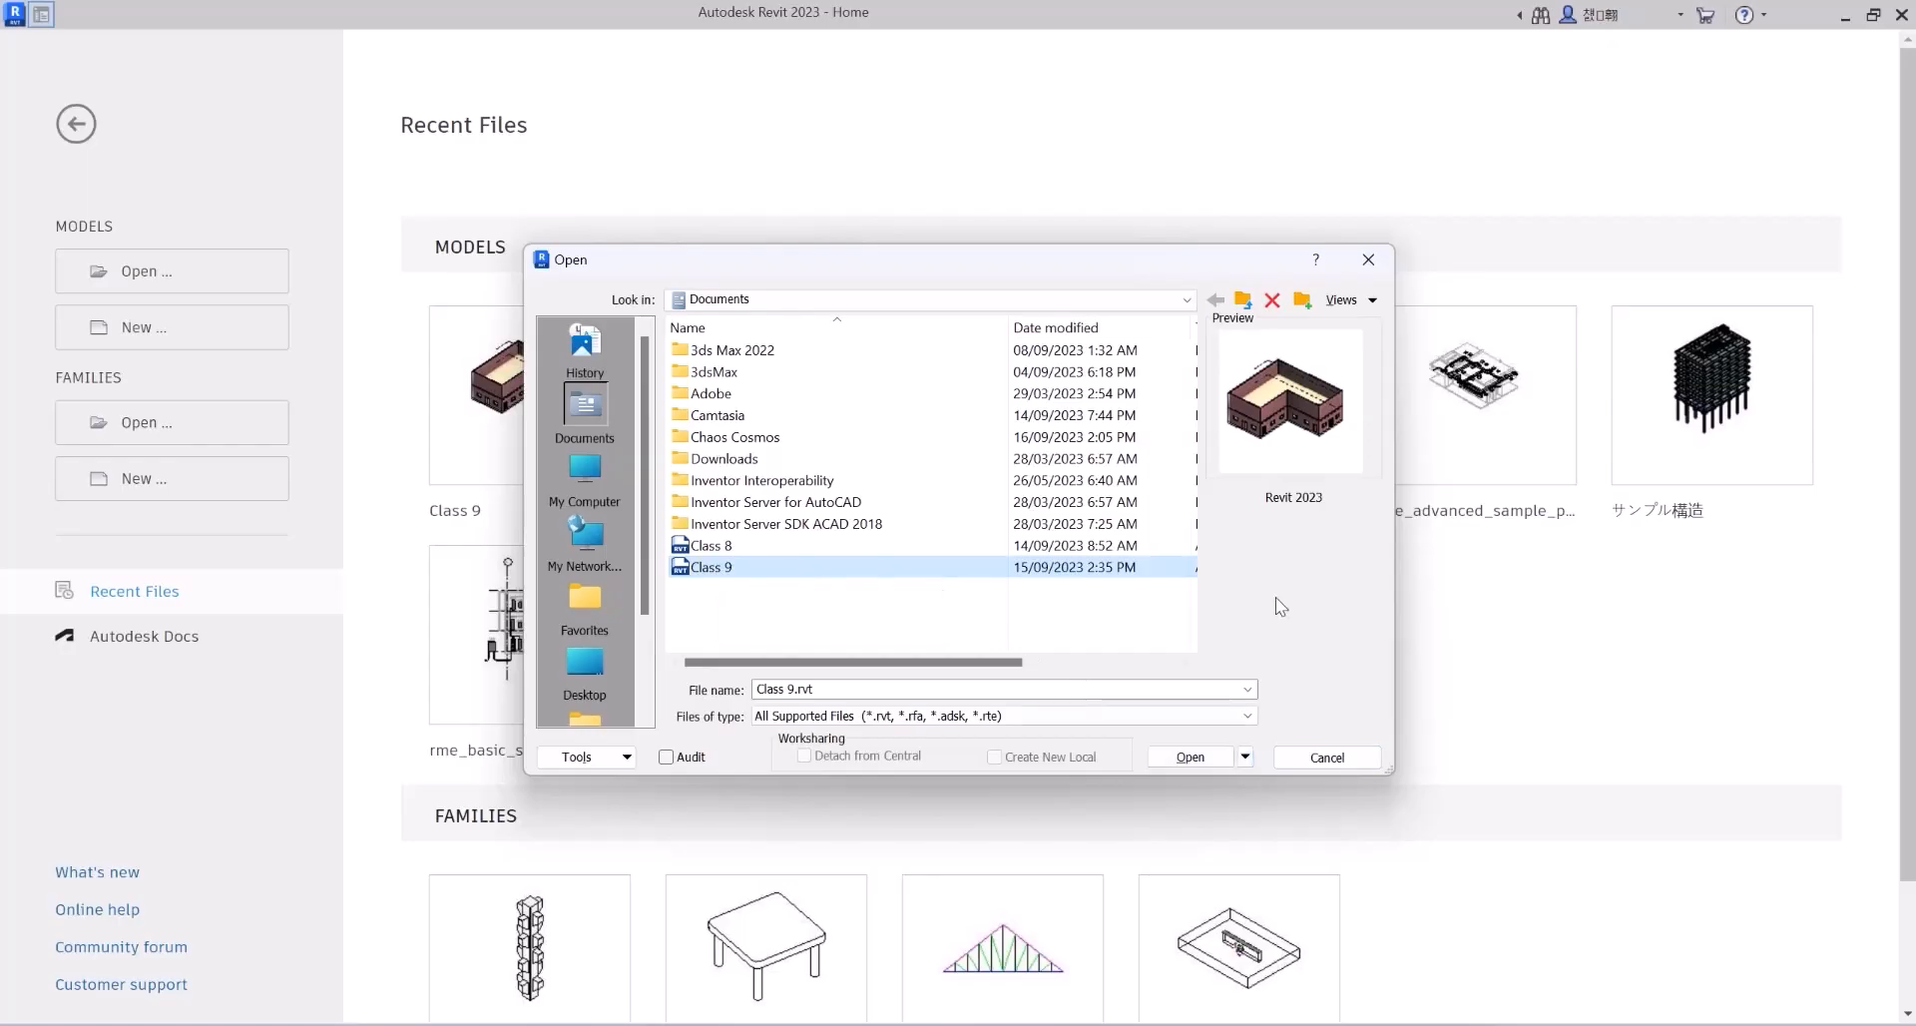
{"action": "left_click", "coordinate": [1370, 262]}
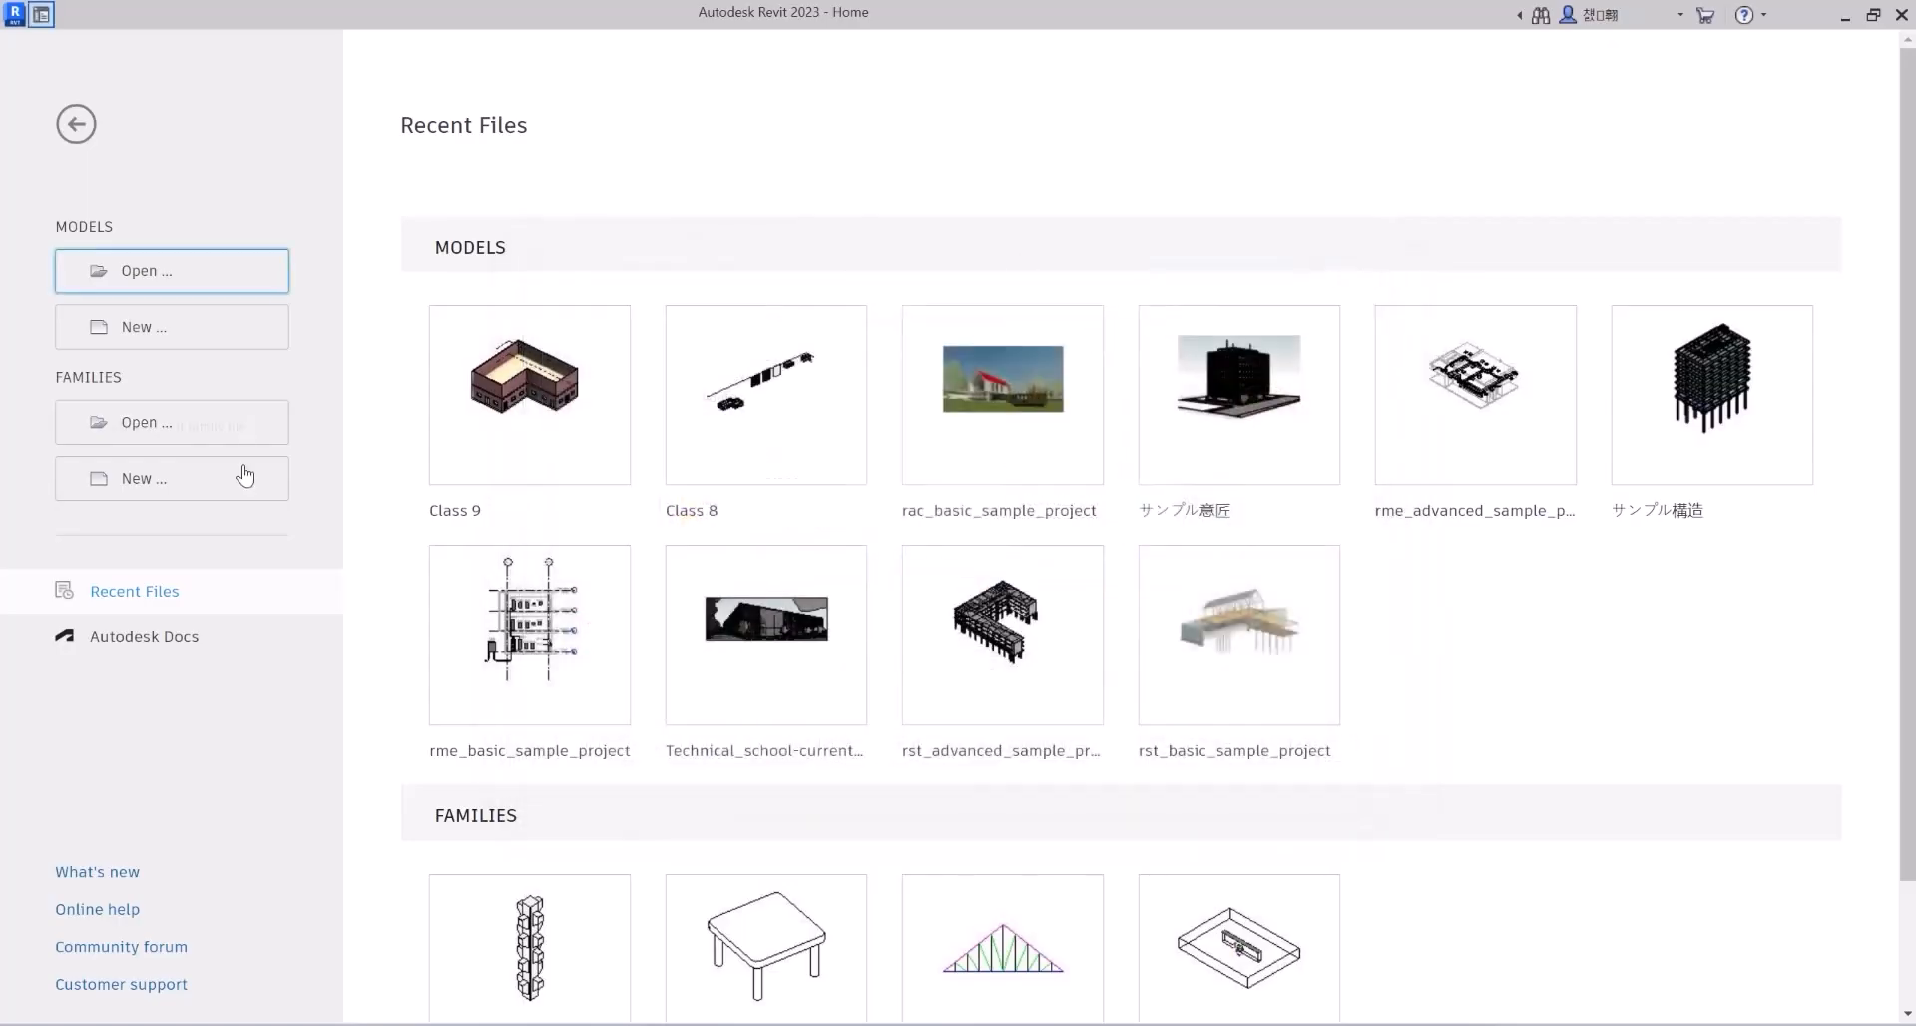
Open the Class 9 model from the recent files.
{"action": "left_click", "coordinate": [547, 409]}
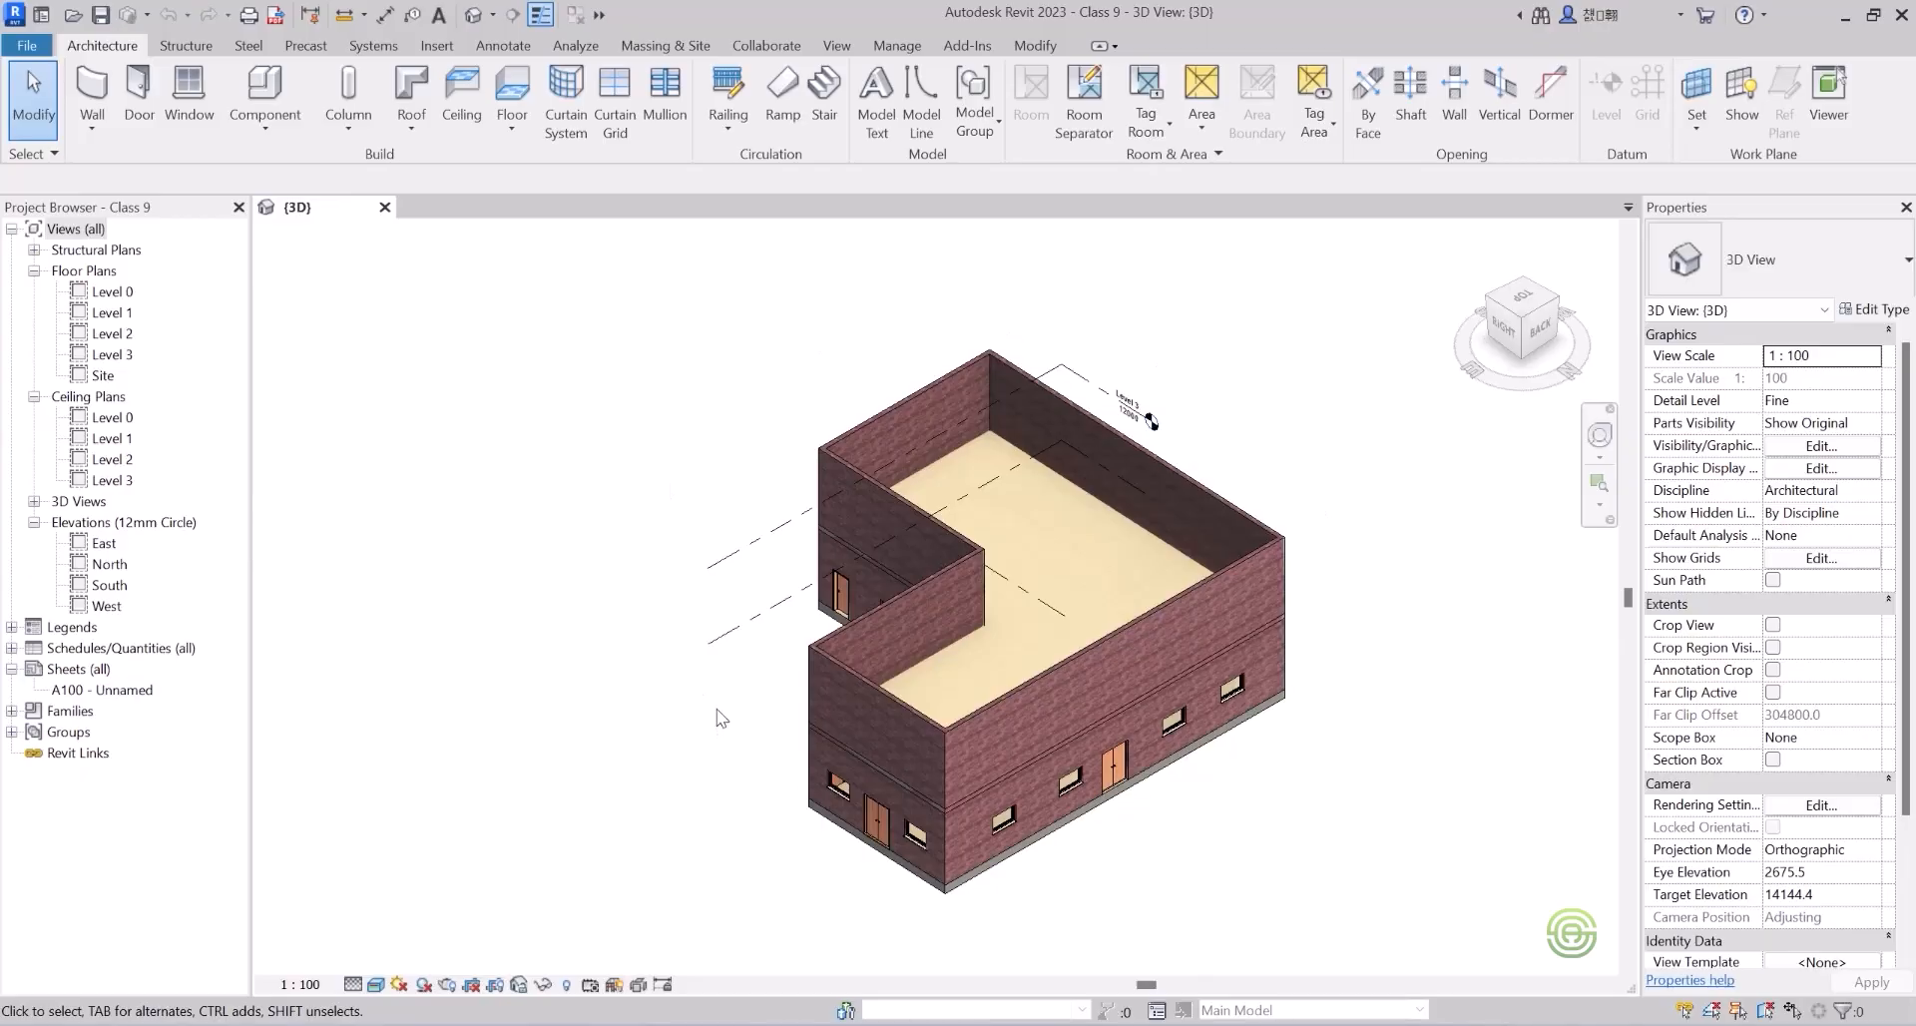
{"action": "left_click", "coordinate": [416, 122]}
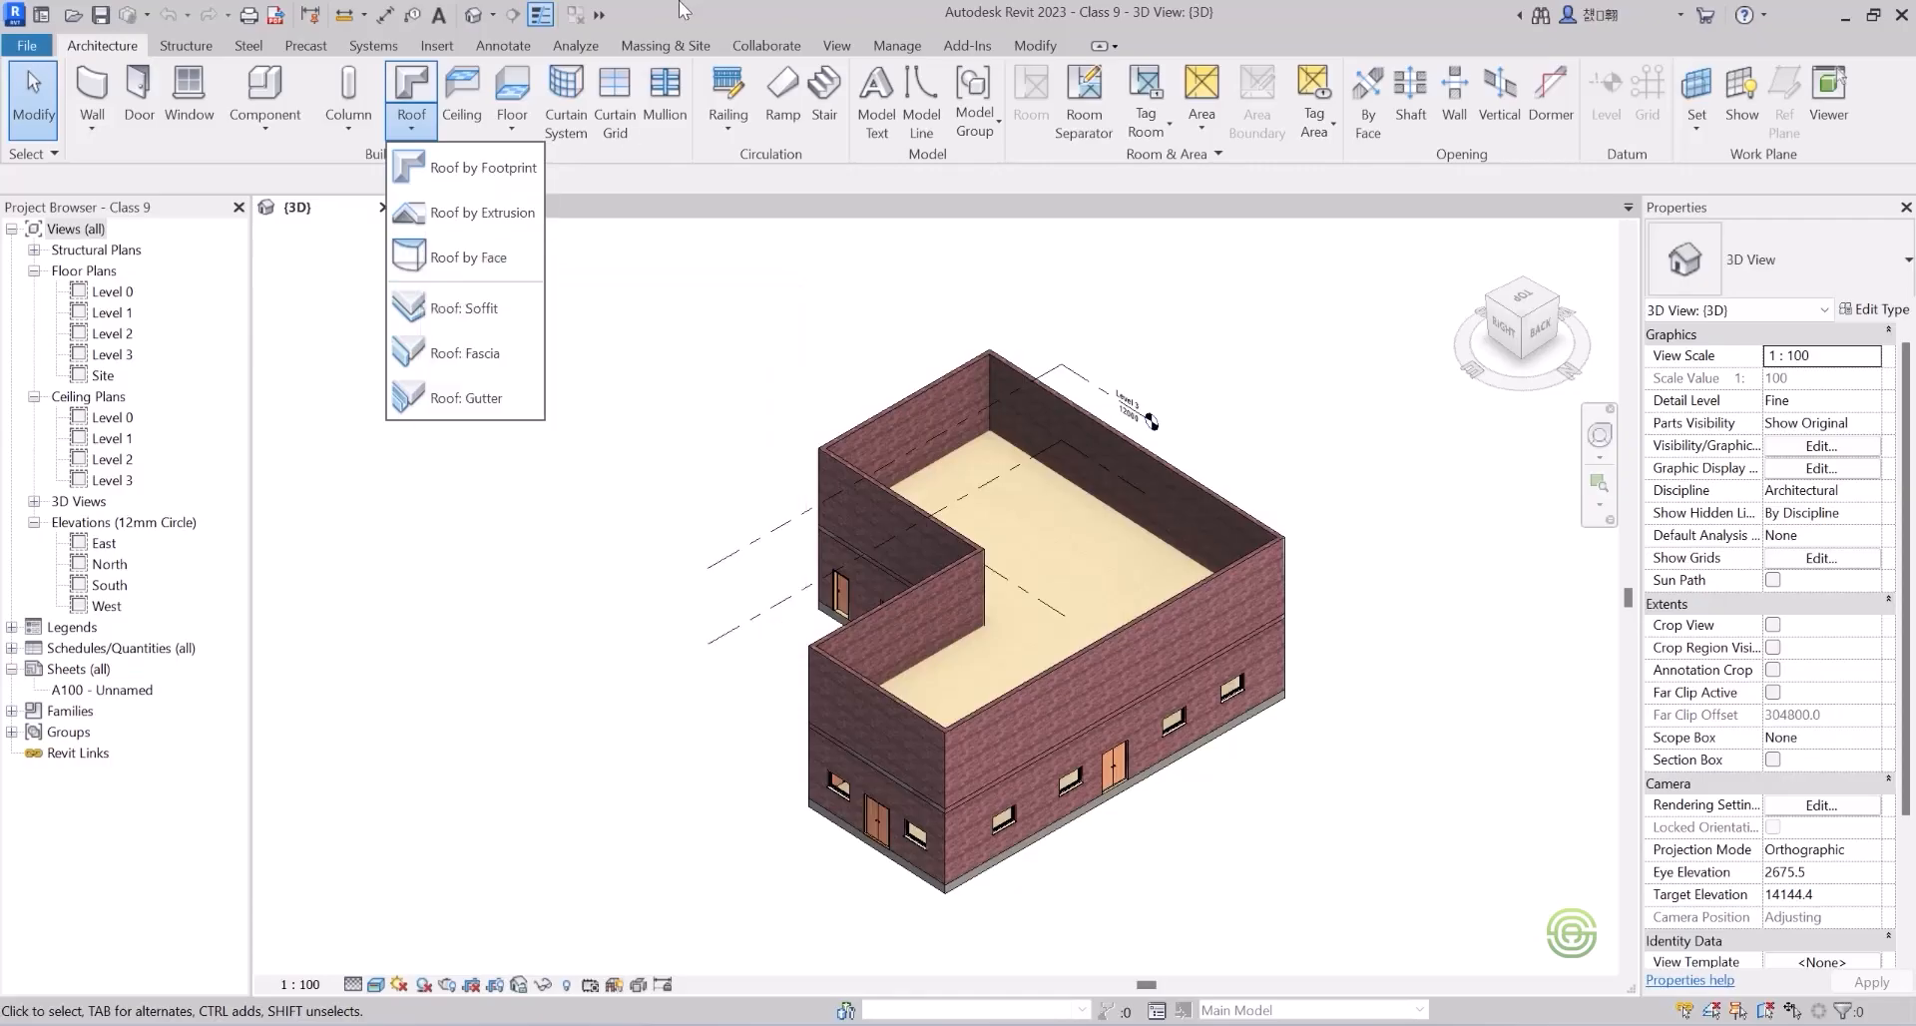
{"action": "left_click", "coordinate": [665, 46]}
{"action": "left_click", "coordinate": [665, 46]}
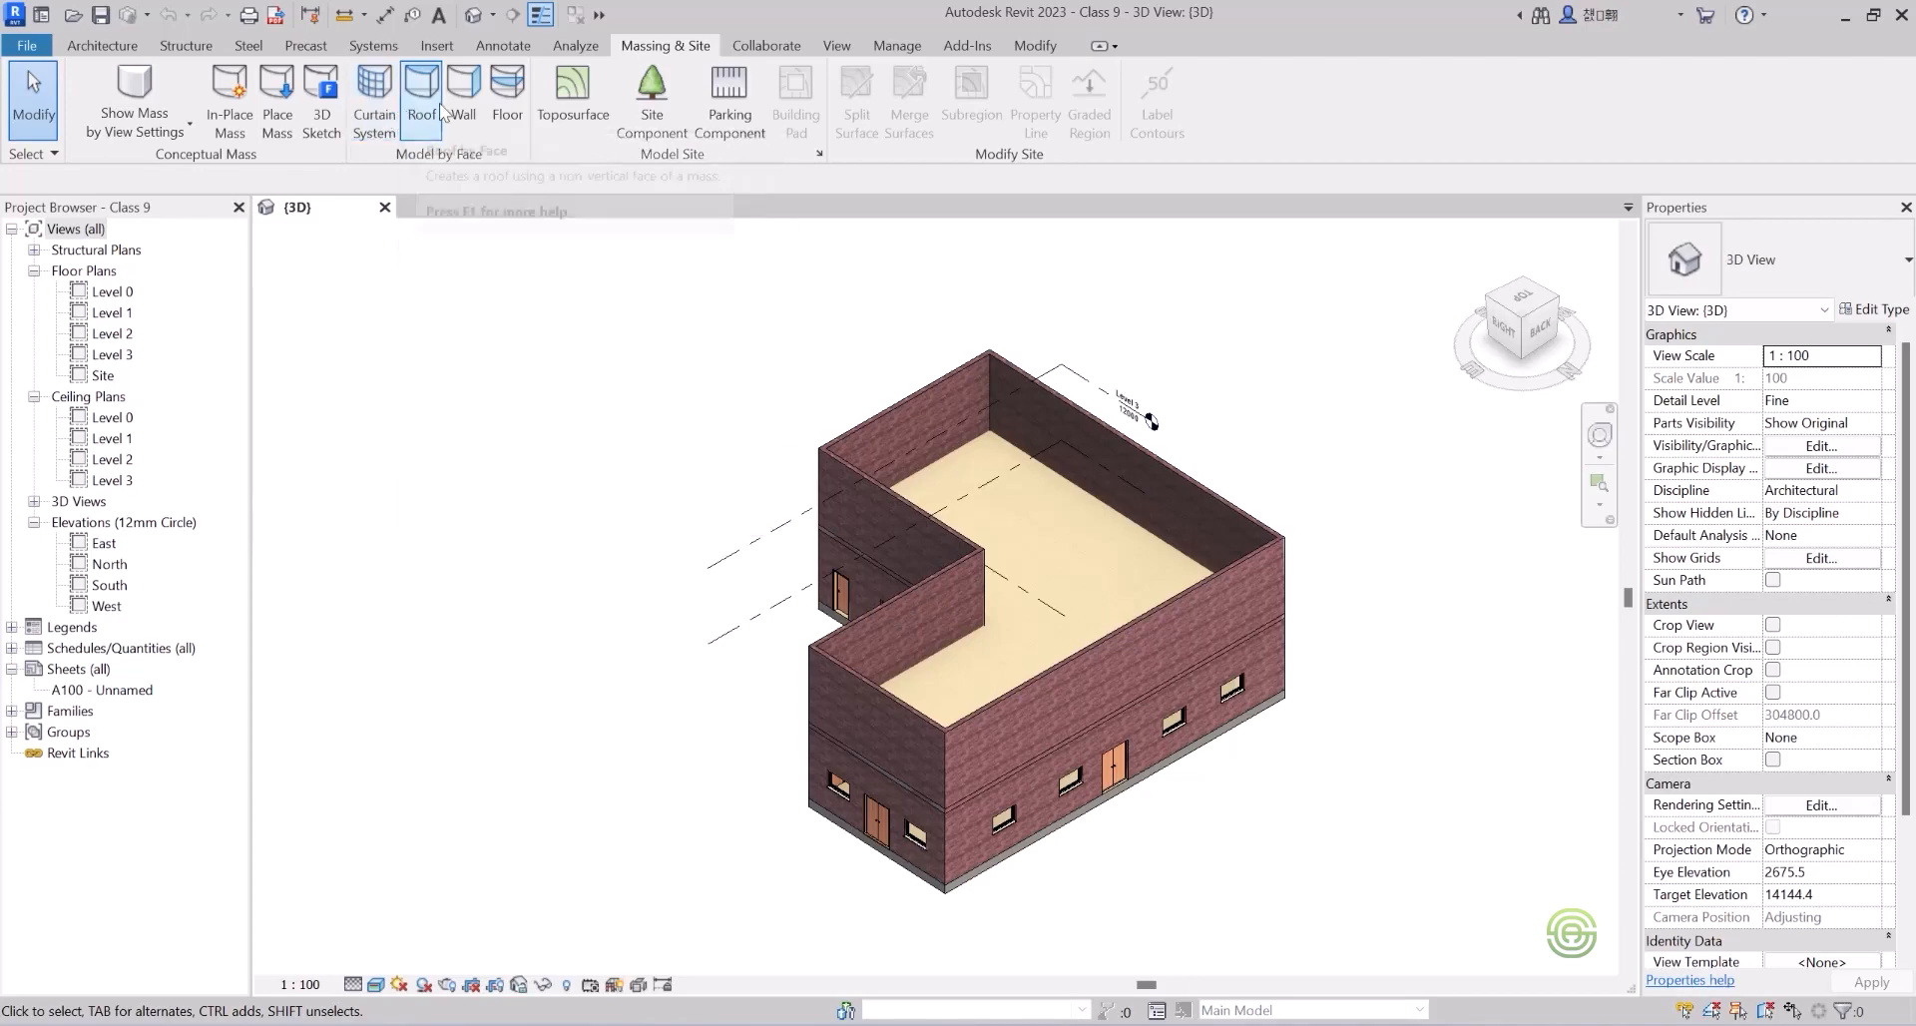
{"action": "left_click", "coordinate": [110, 46]}
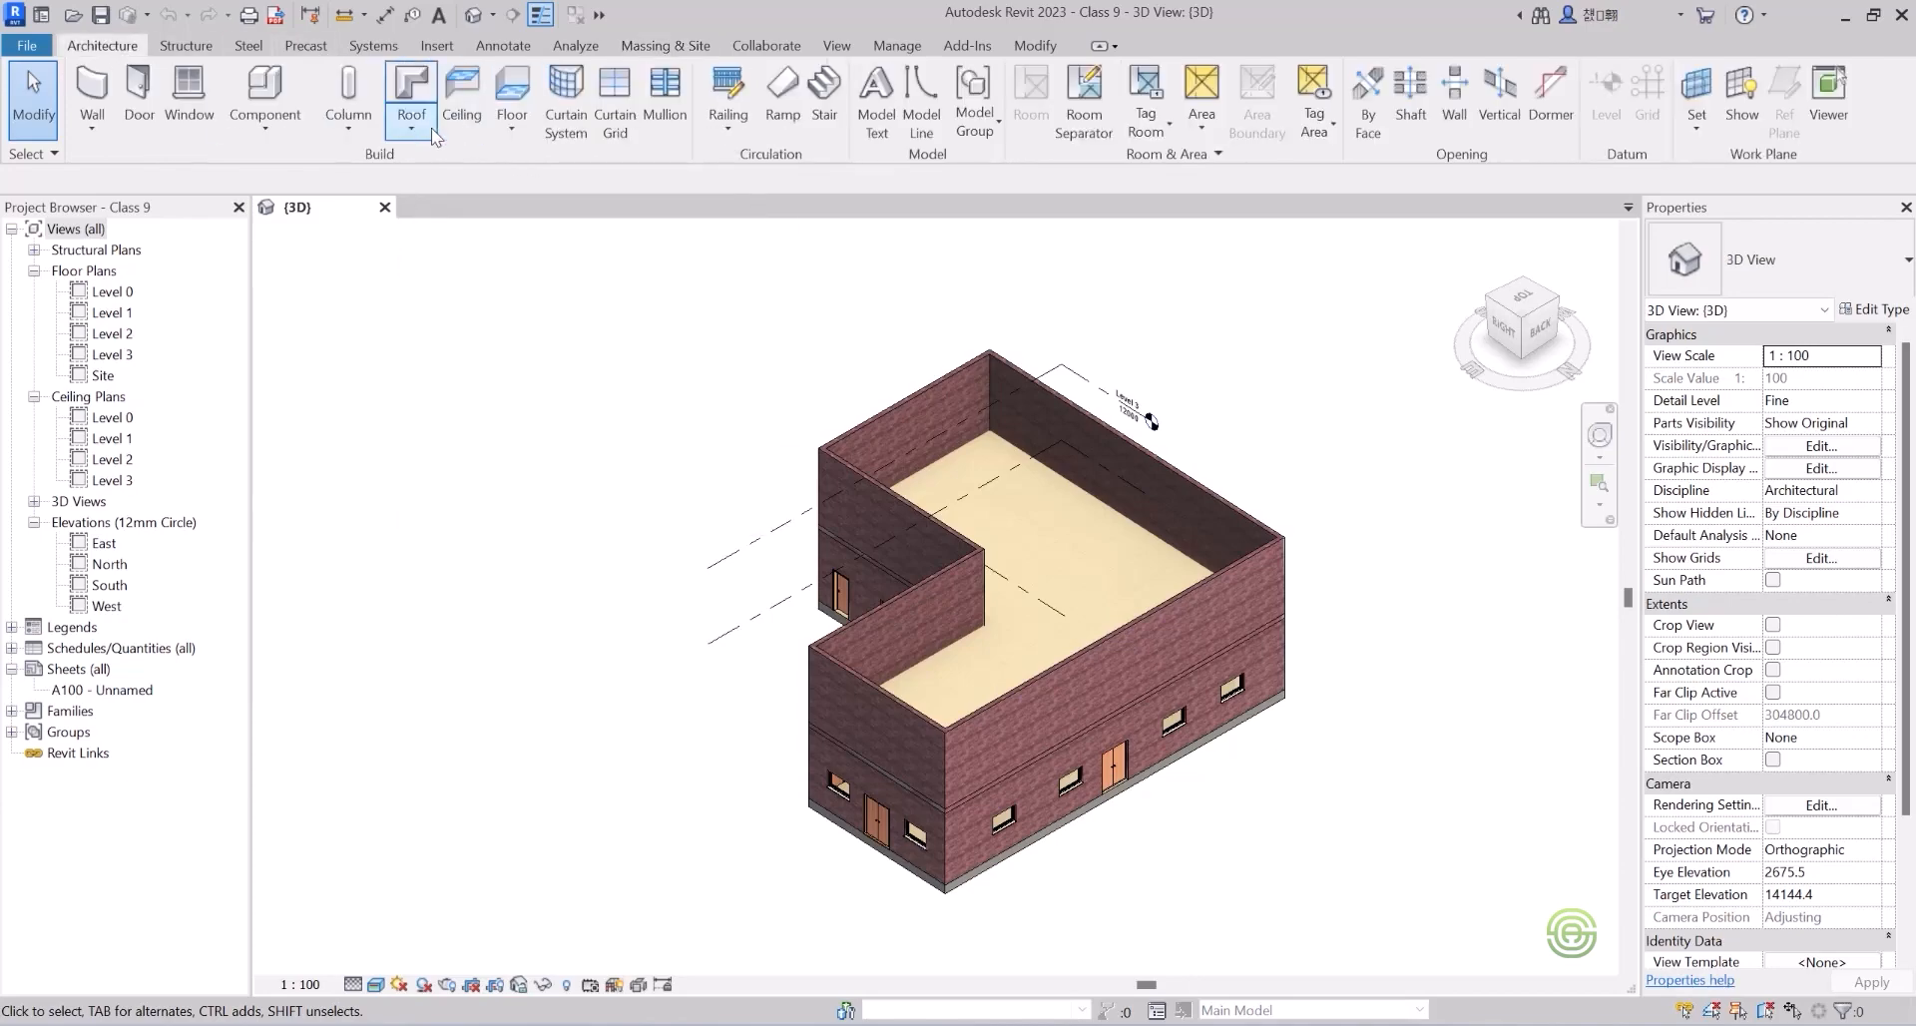
{"action": "left_click", "coordinate": [417, 132]}
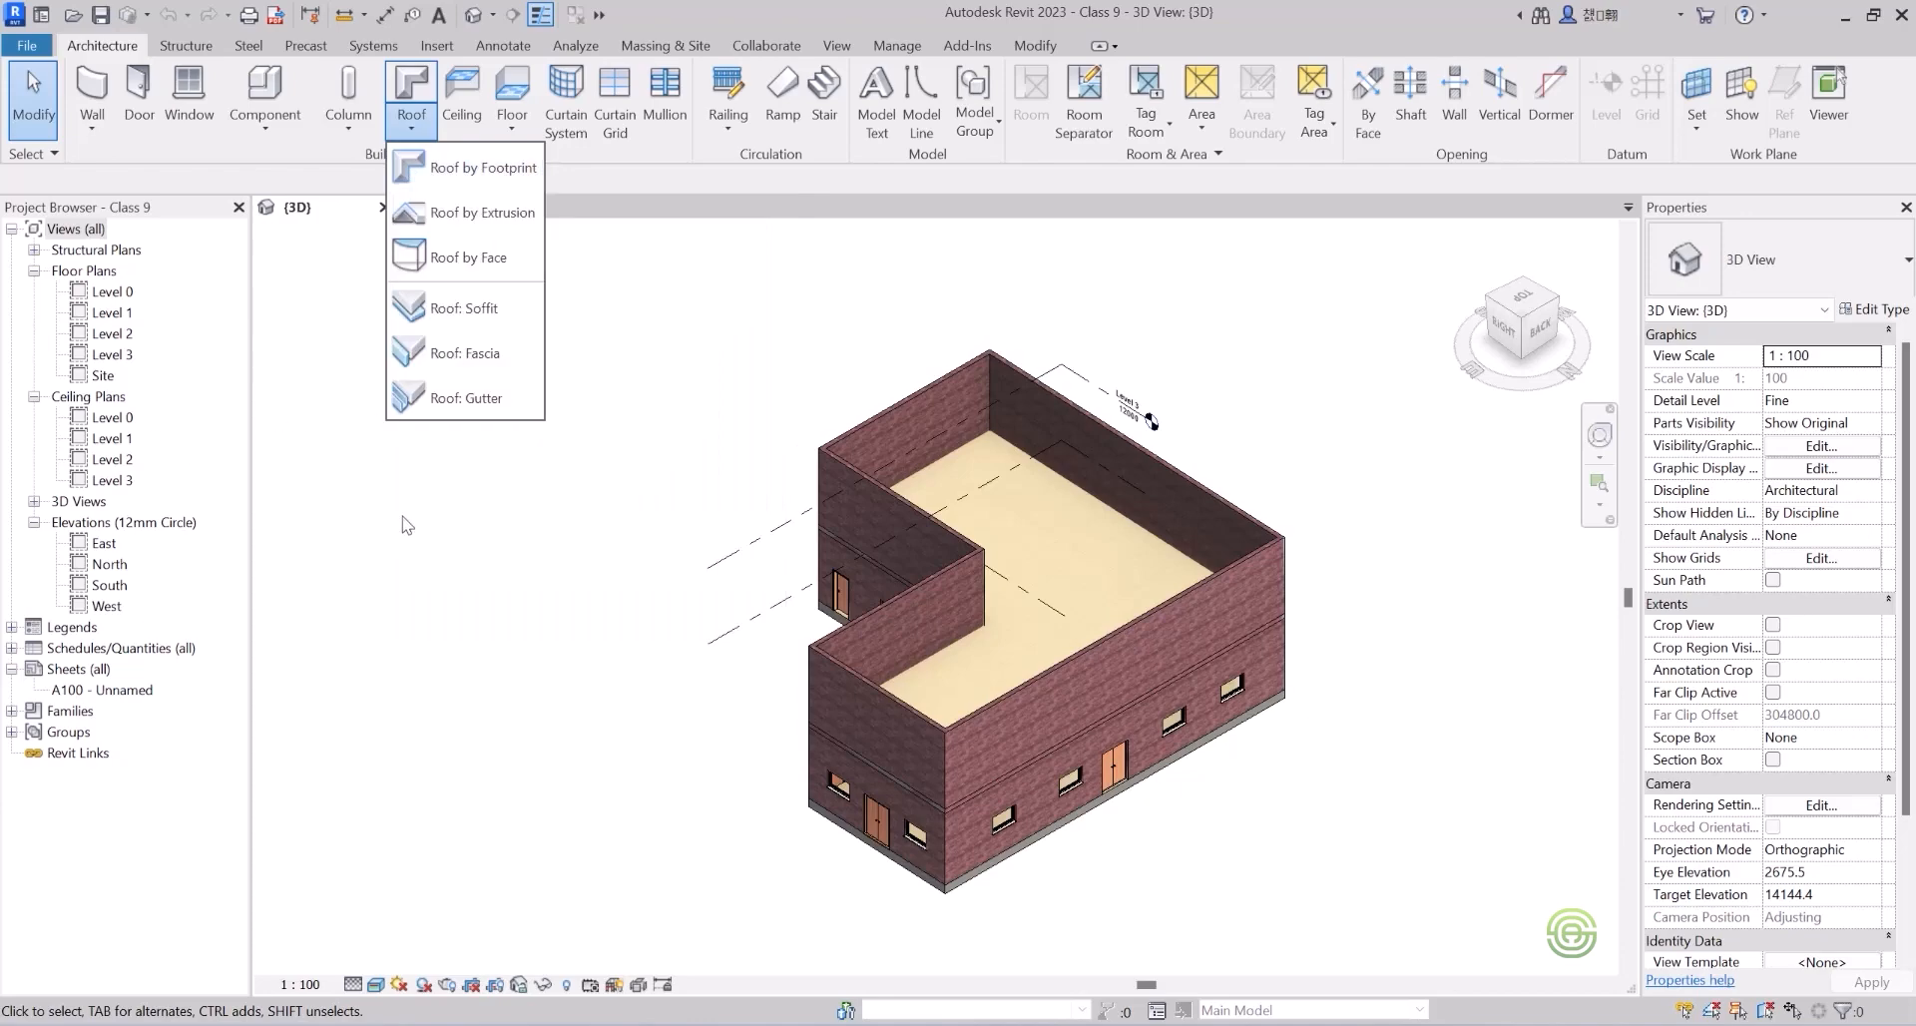
{"action": "left_click", "coordinate": [577, 518]}
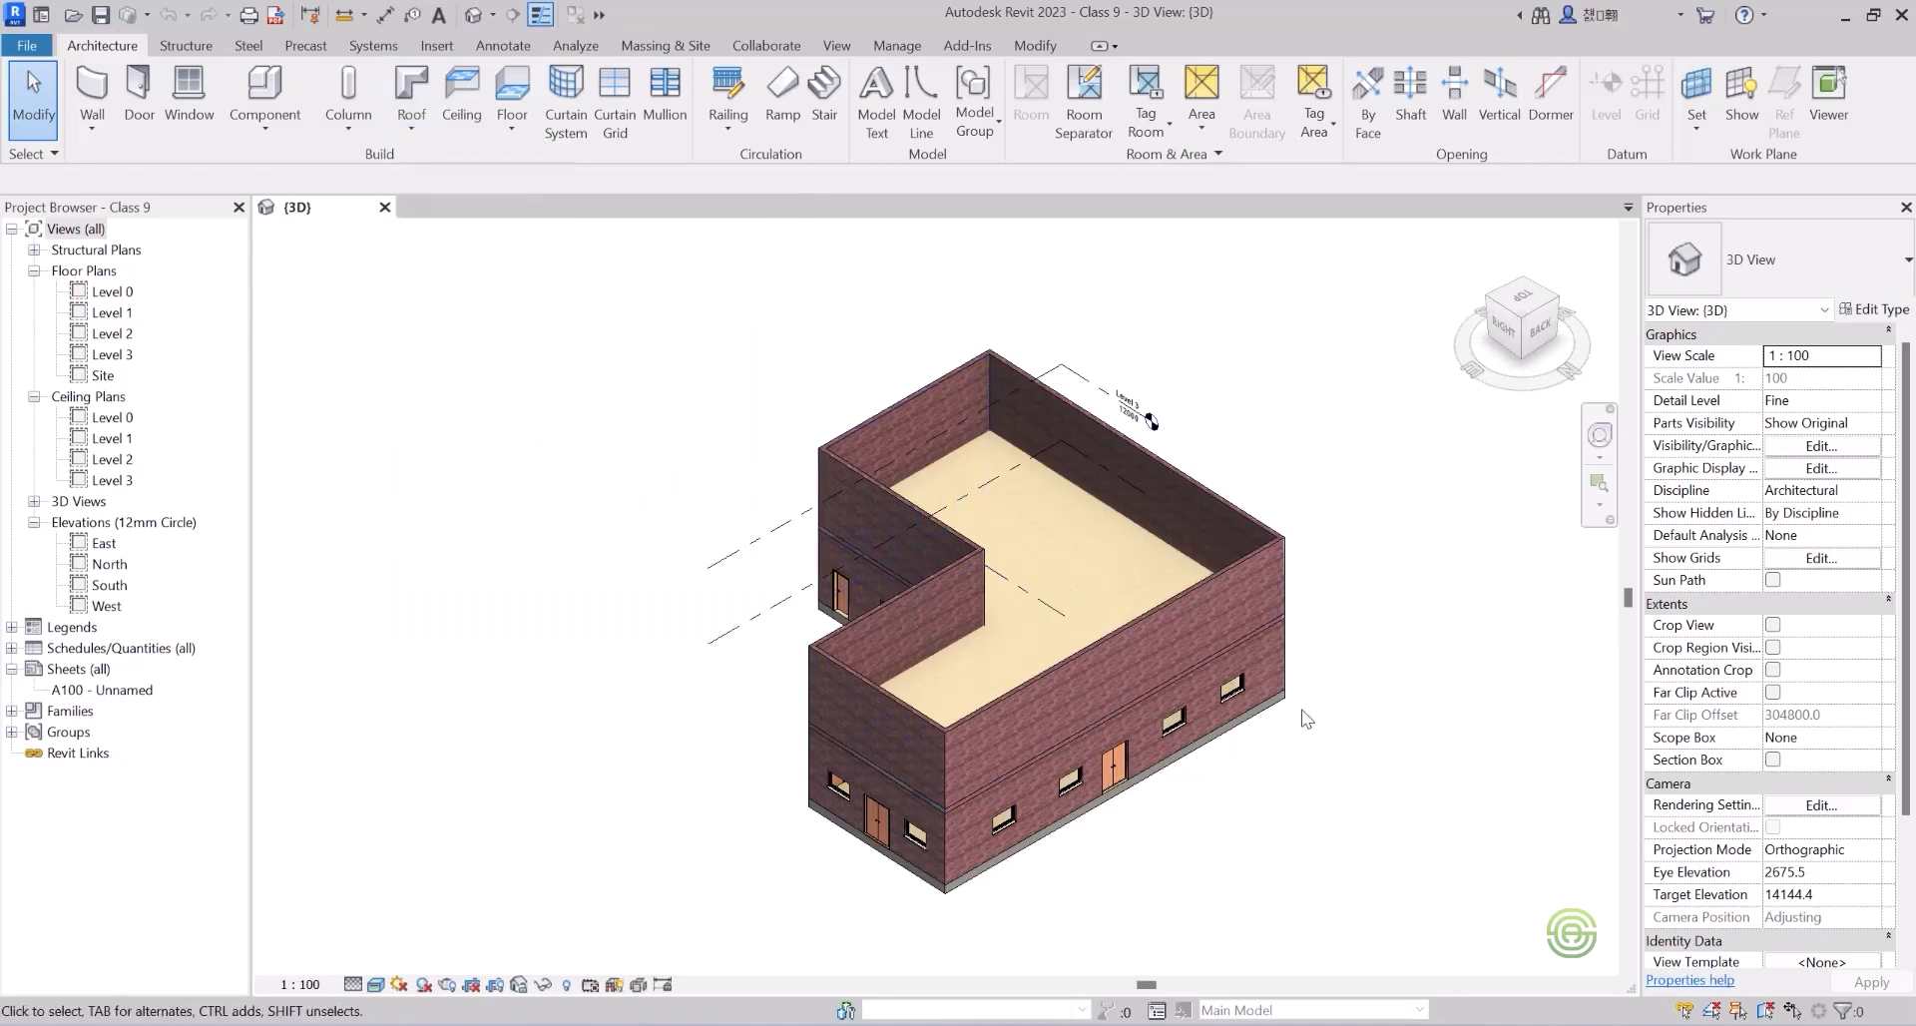
In the Level 0 floor plan, set the top constraint of all visible Wall-Ext_230 walls to Level 2, and return to the 3D view.
{"action": "left_click", "coordinate": [842, 459]}
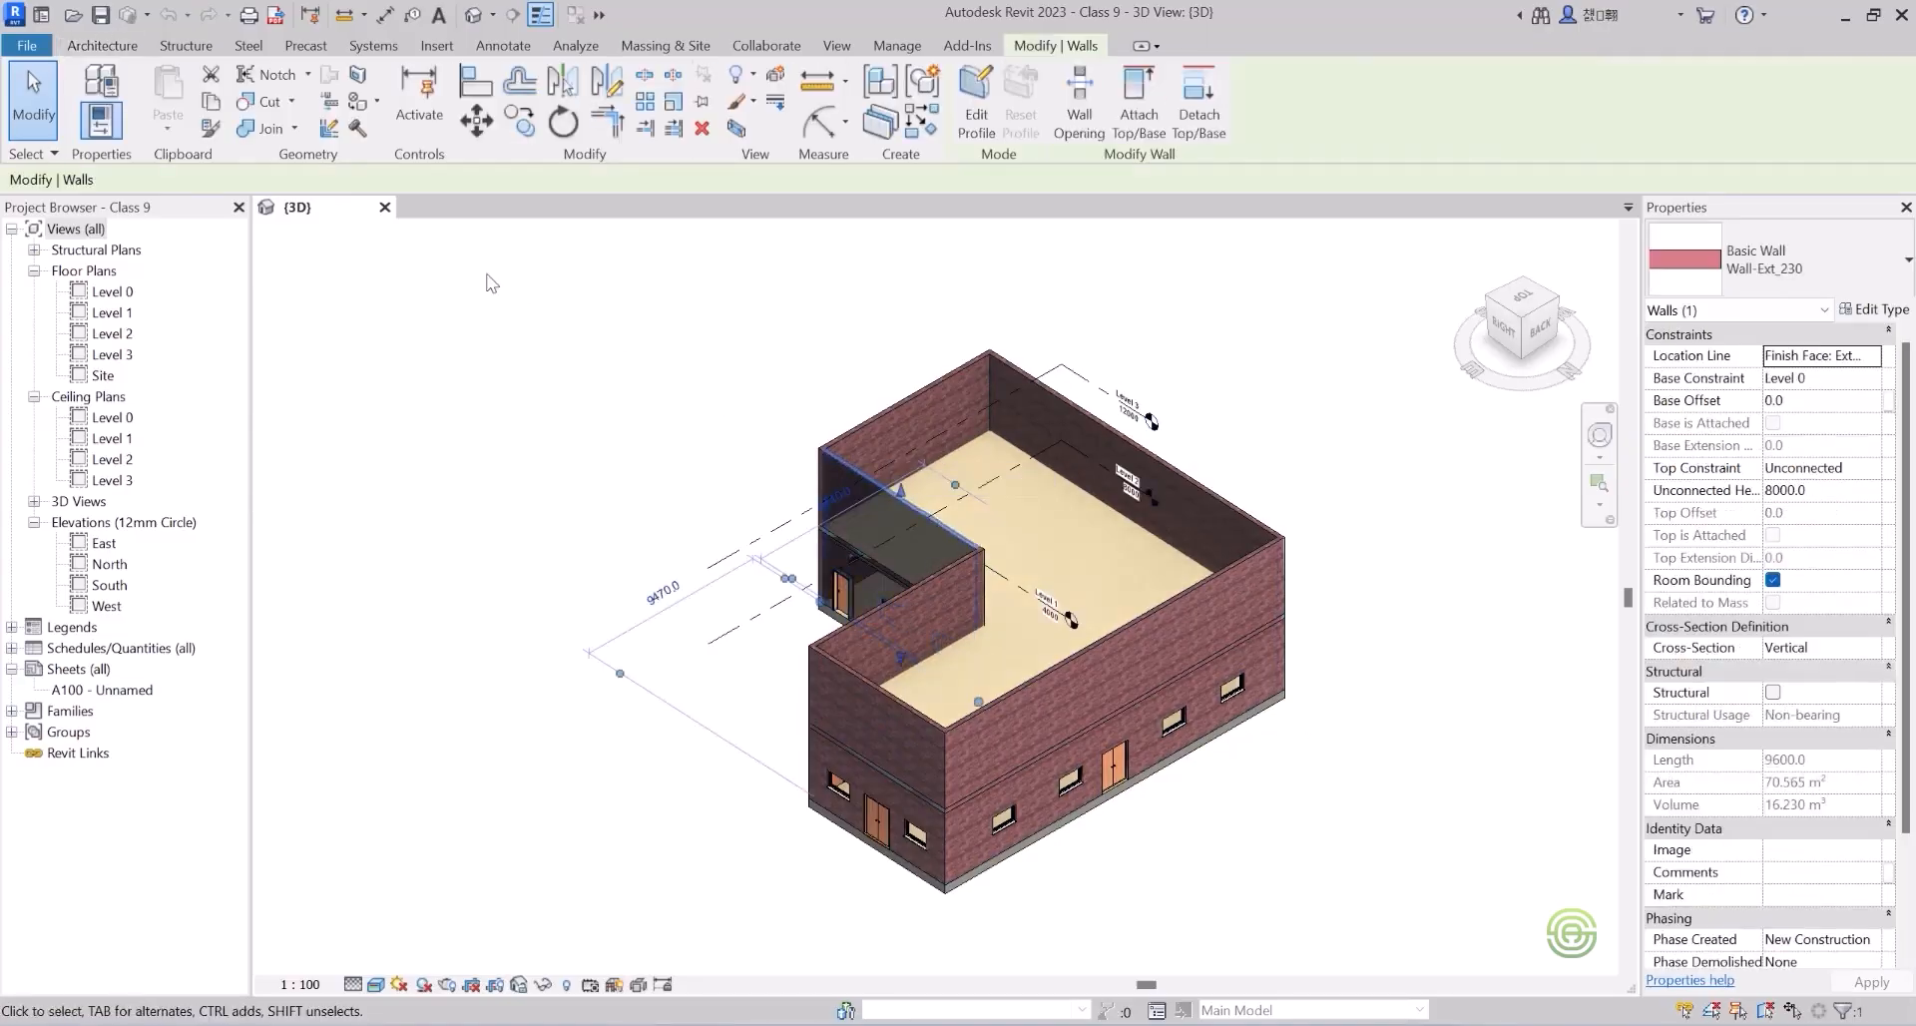
{"action": "double_click", "coordinate": [111, 295]}
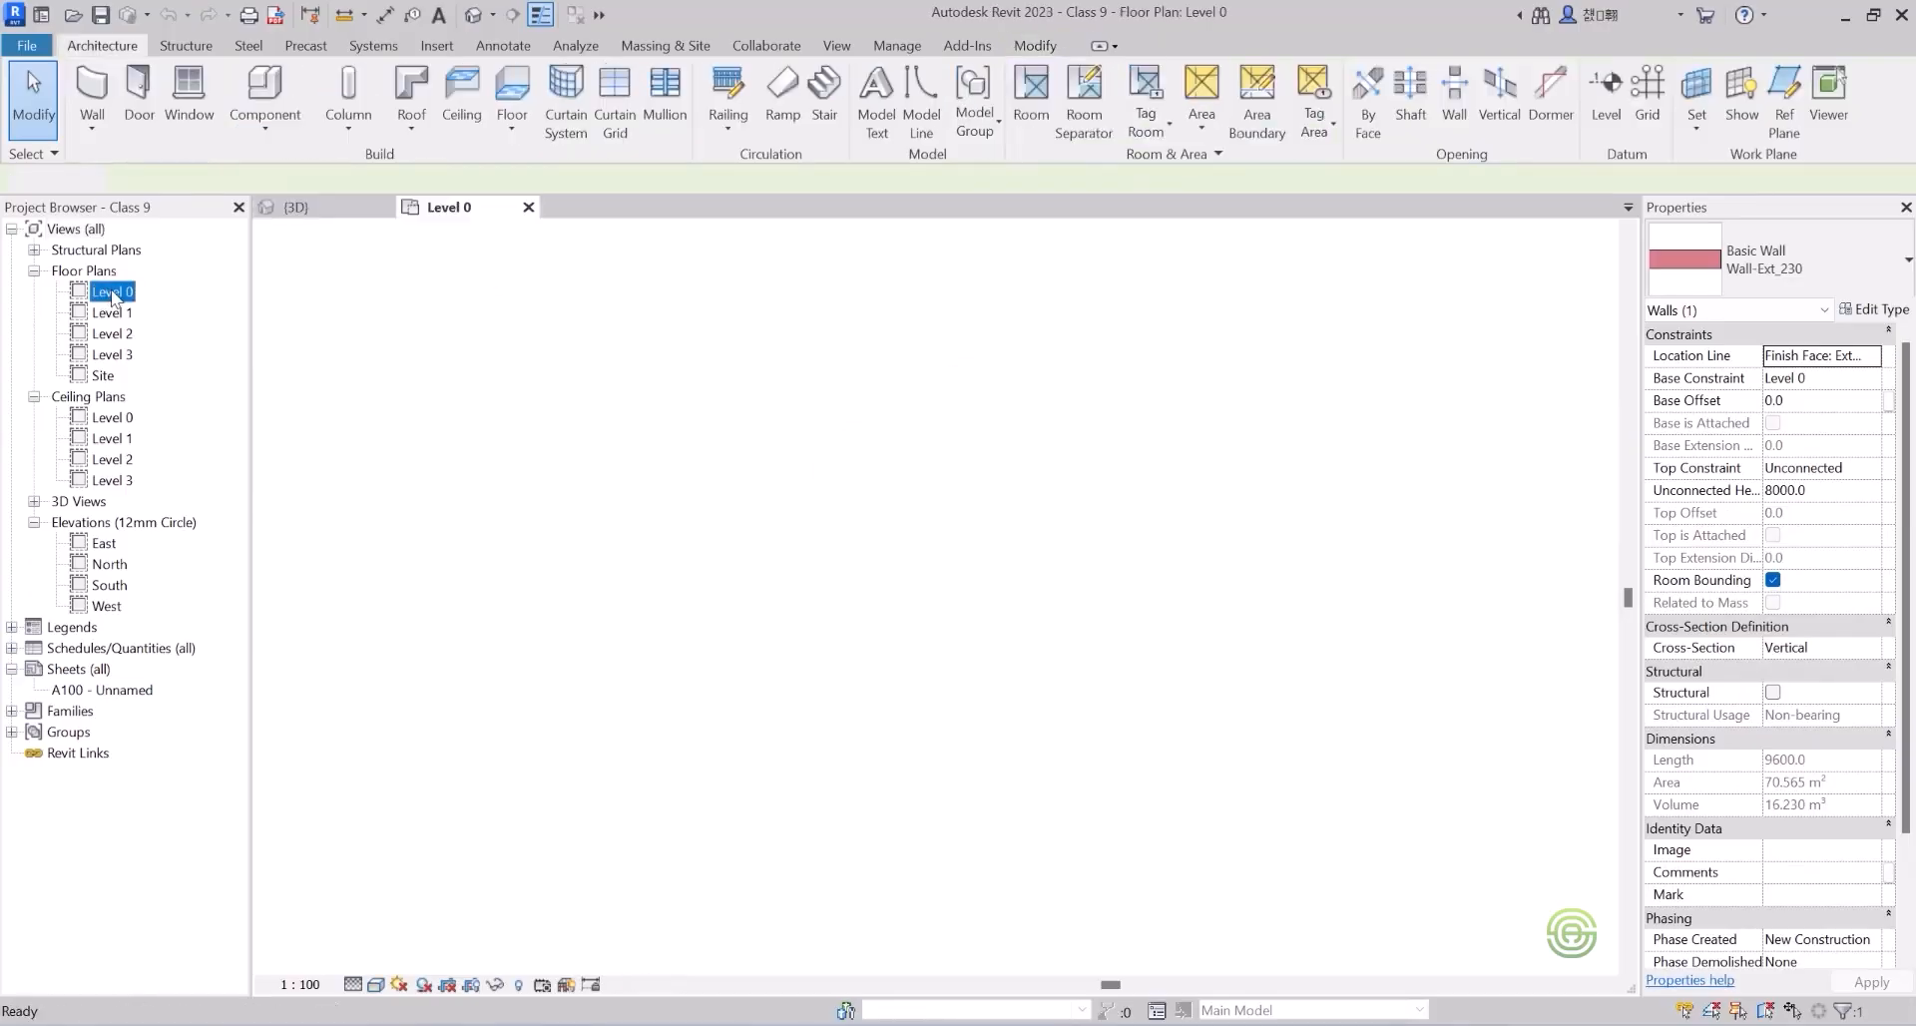
{"action": "left_click", "coordinate": [684, 379]}
{"action": "right_click", "coordinate": [686, 380]}
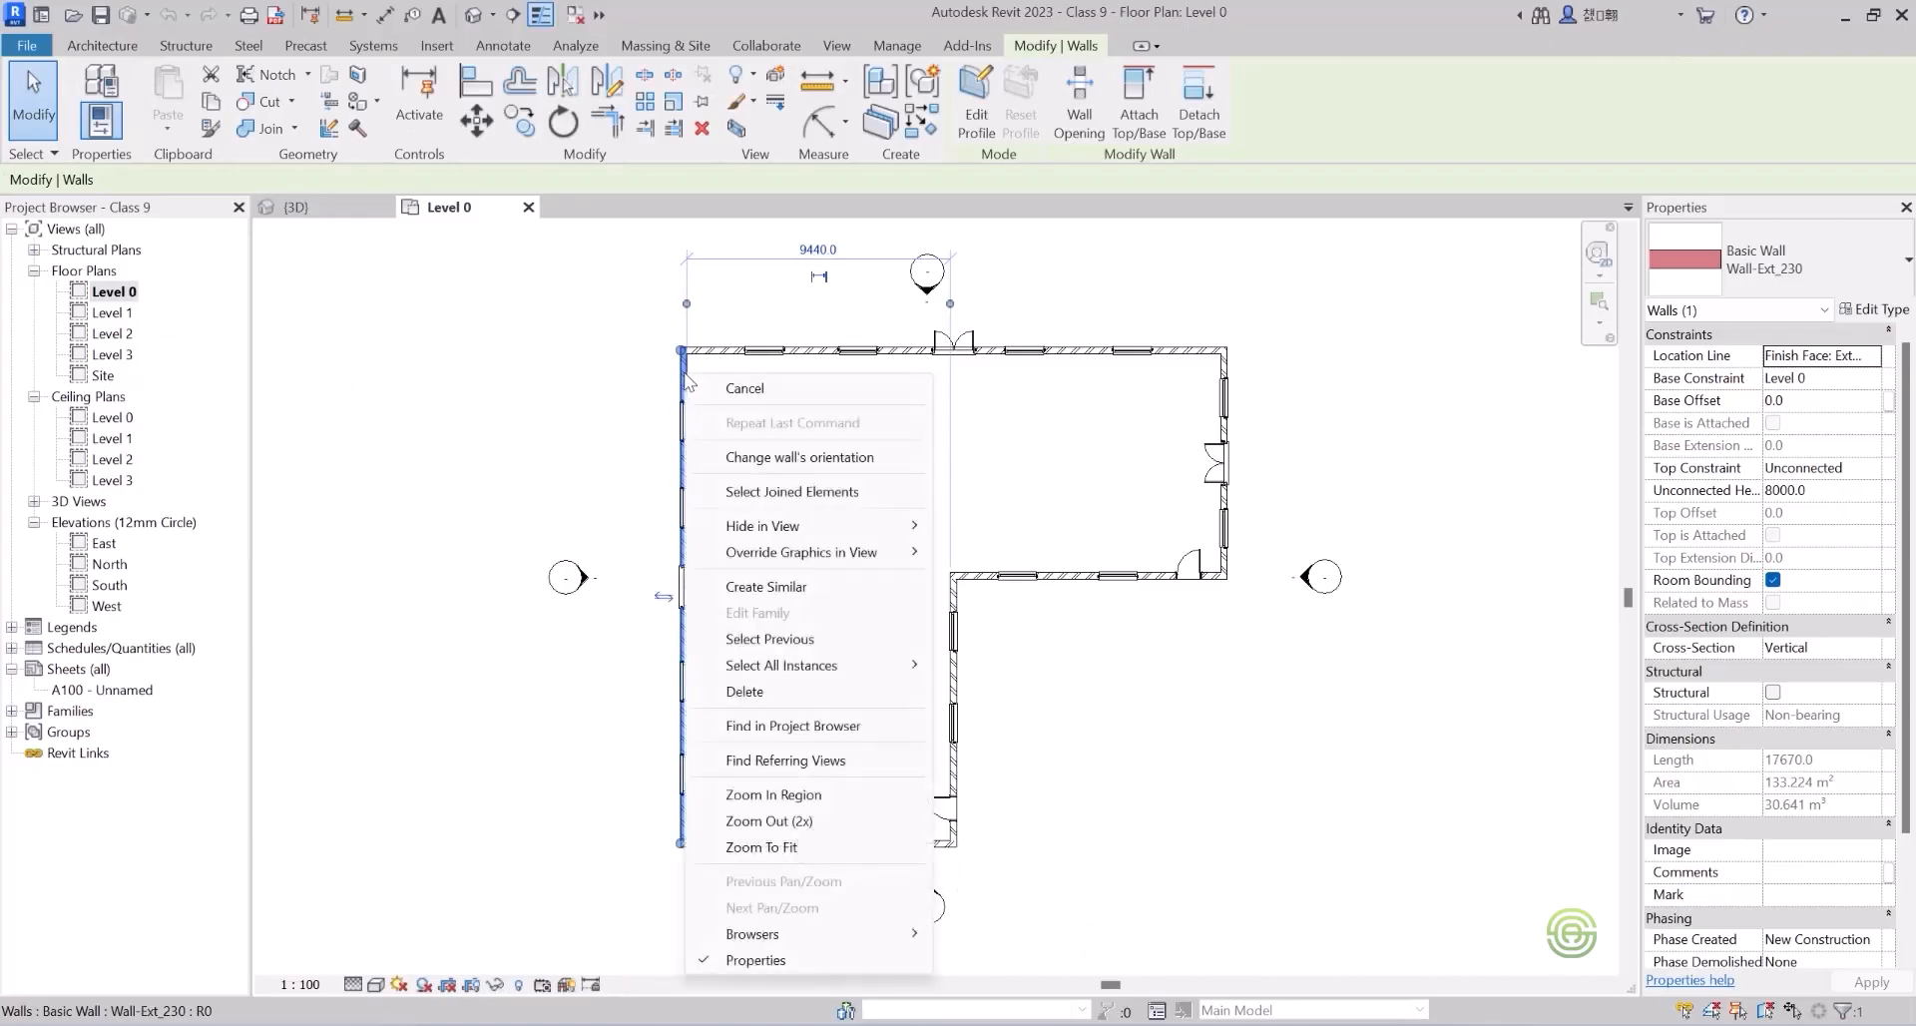
{"action": "mouse_move", "coordinate": [902, 665]}
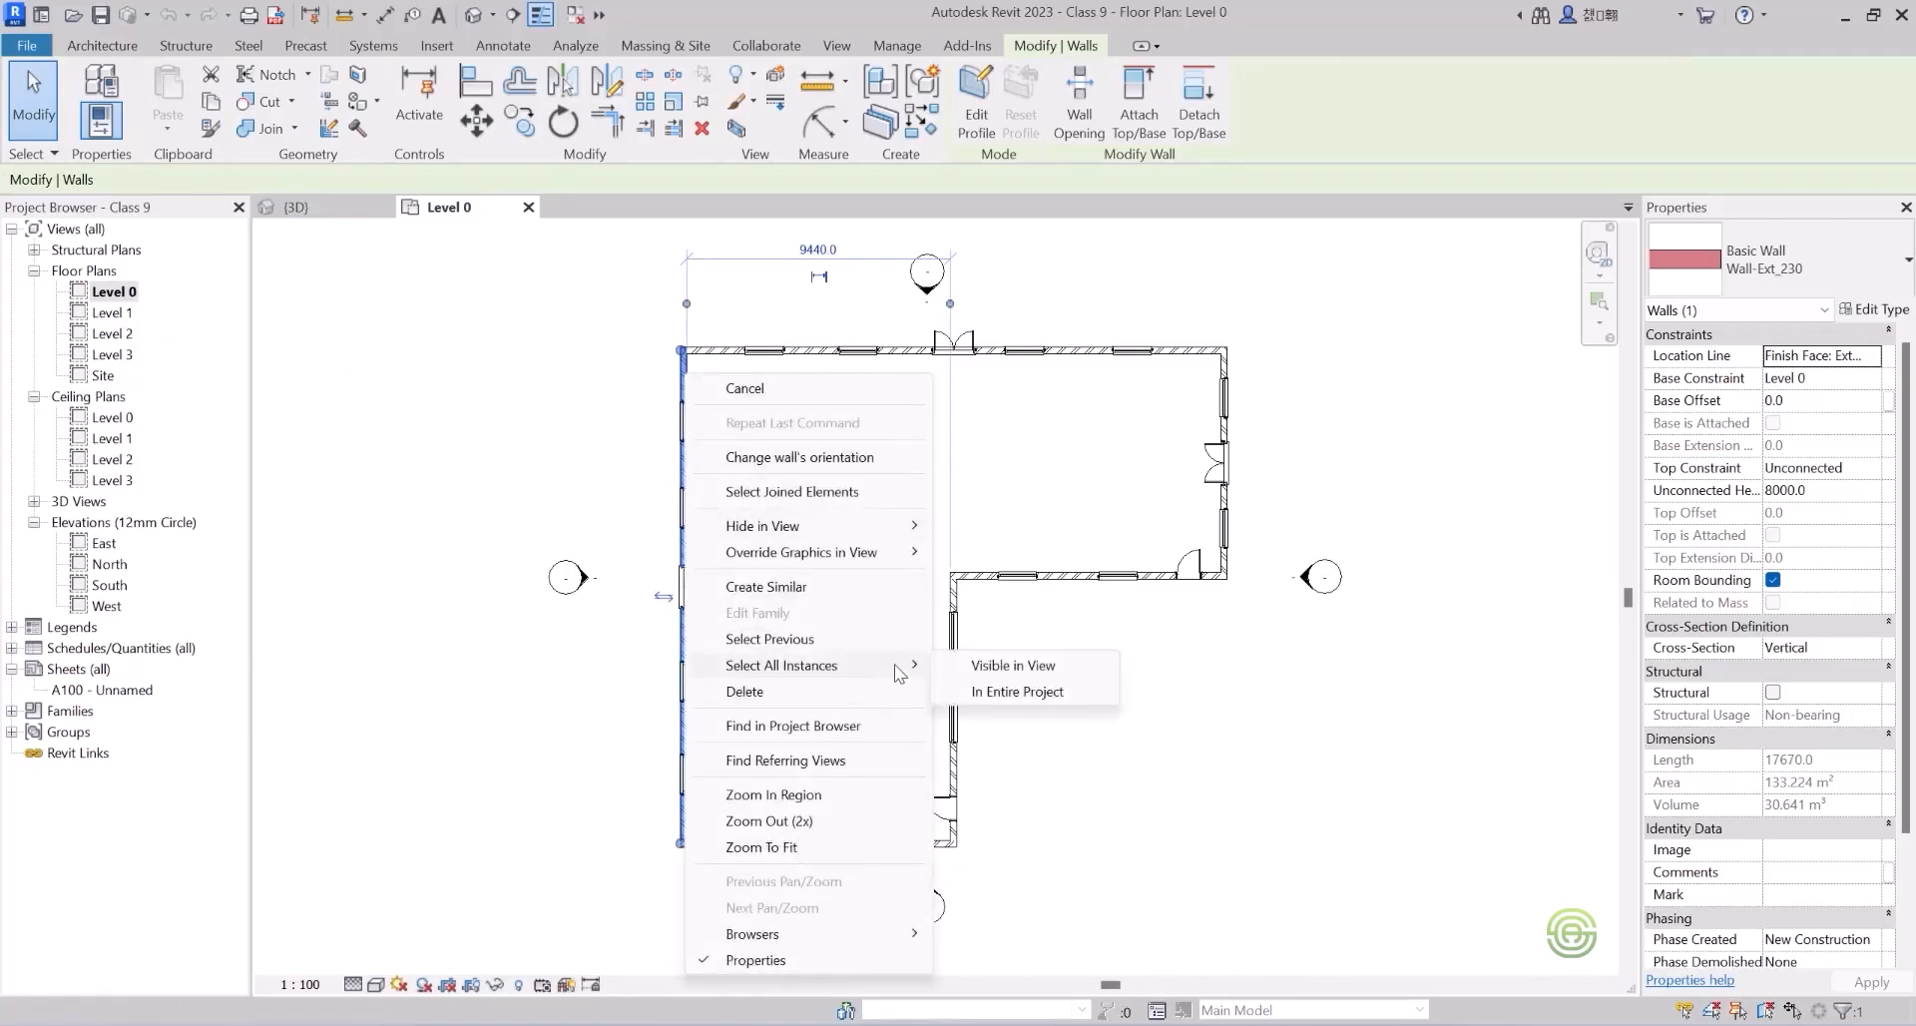
{"action": "left_click", "coordinate": [1011, 665]}
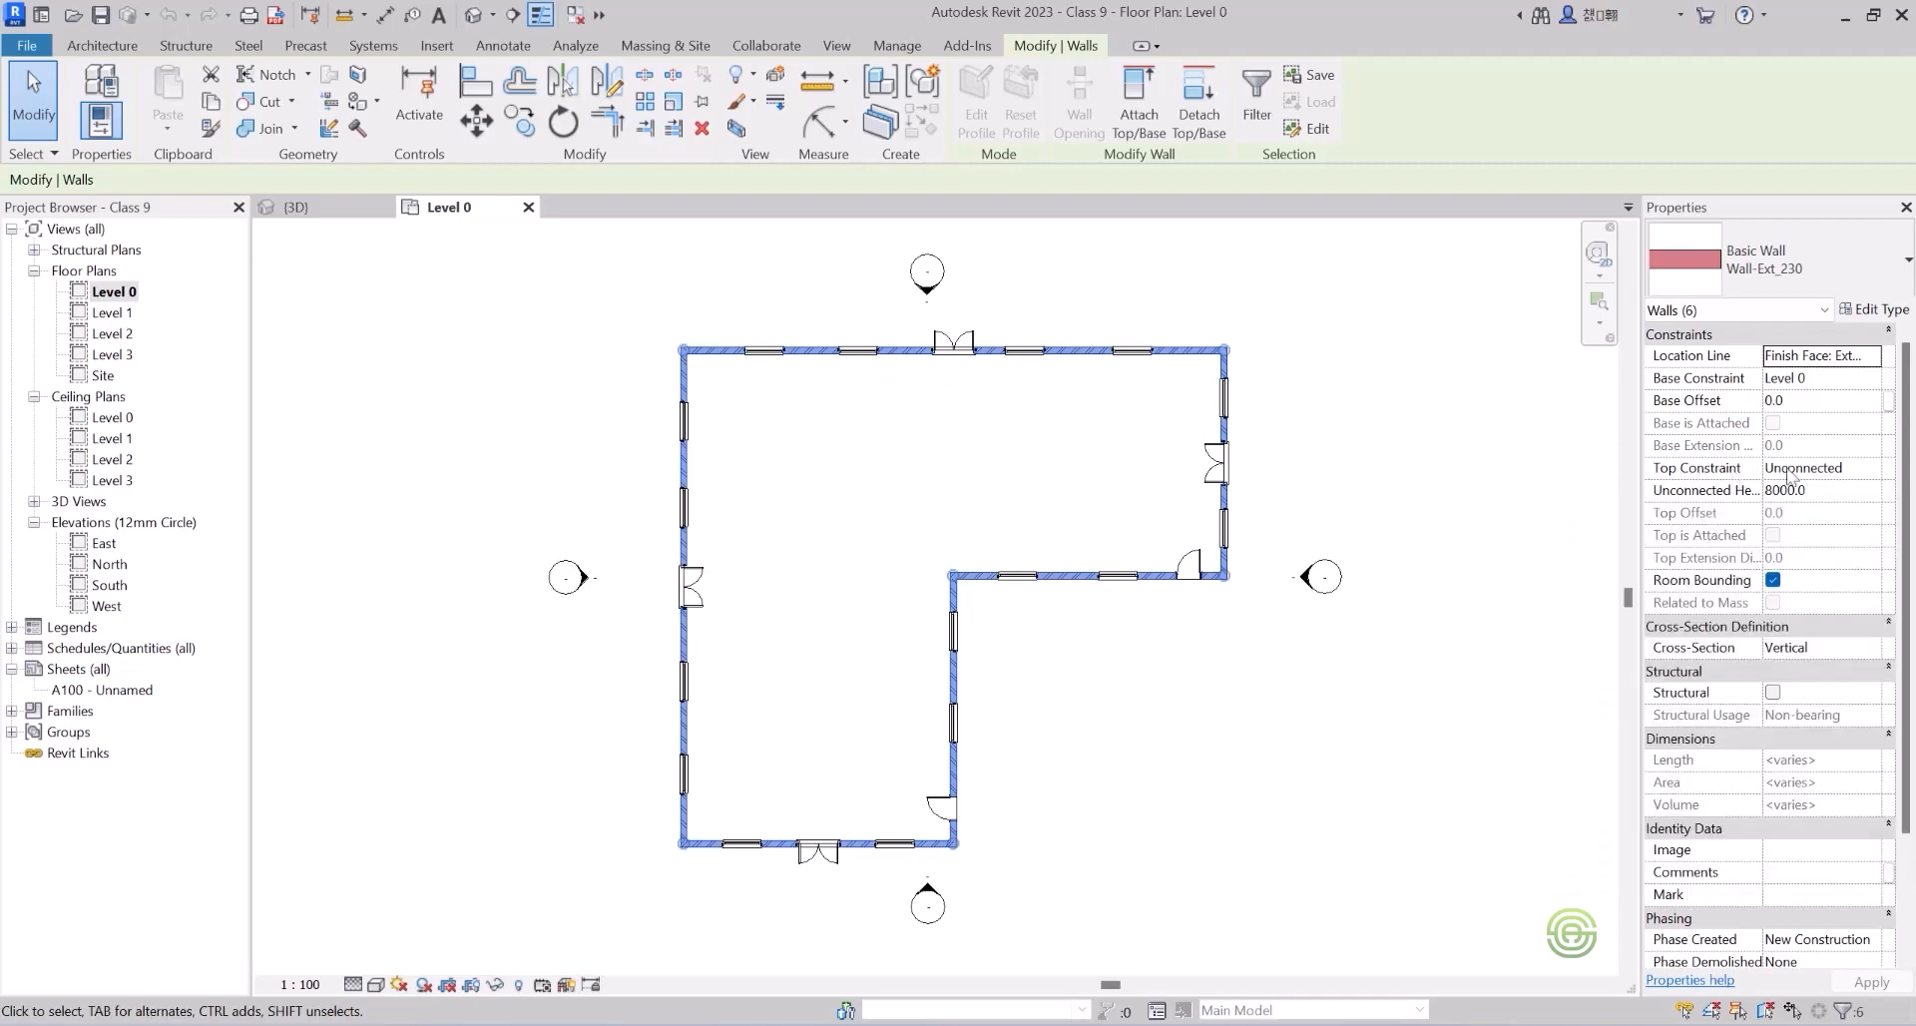
{"action": "left_click", "coordinate": [1849, 473]}
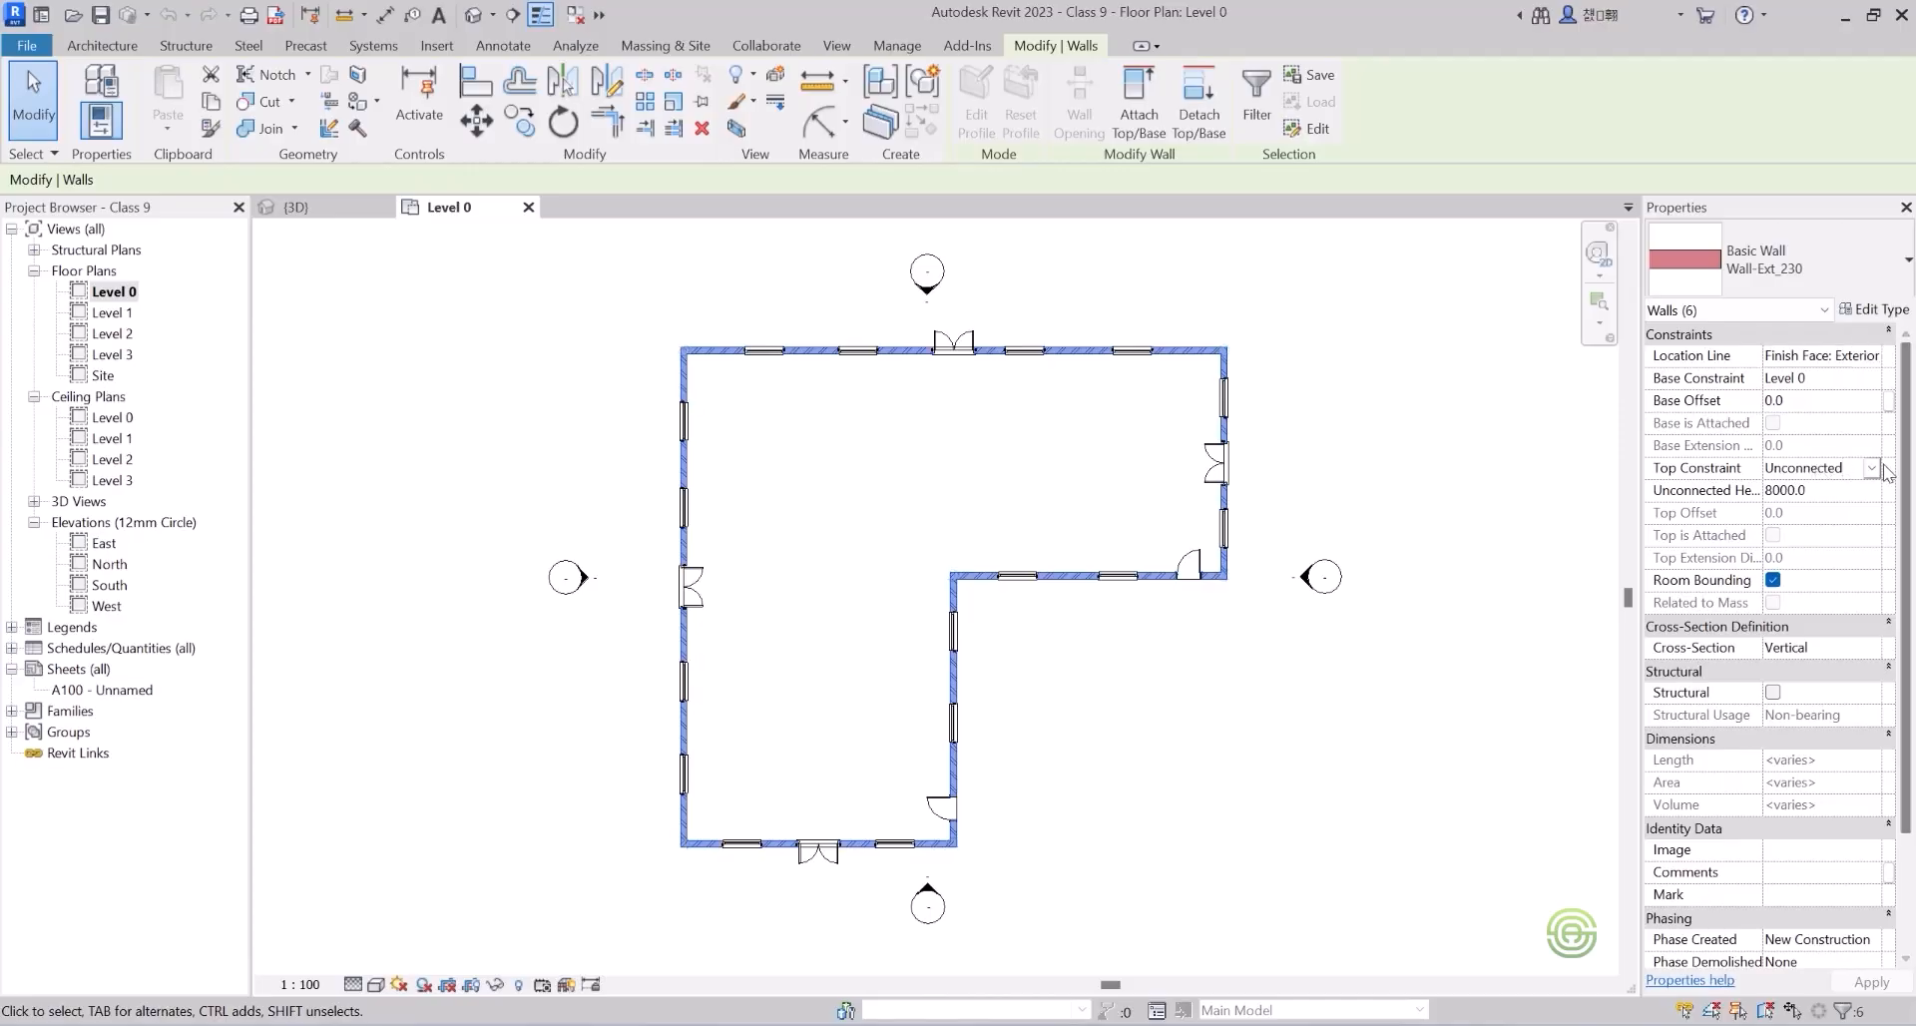
{"action": "left_click", "coordinate": [1873, 468]}
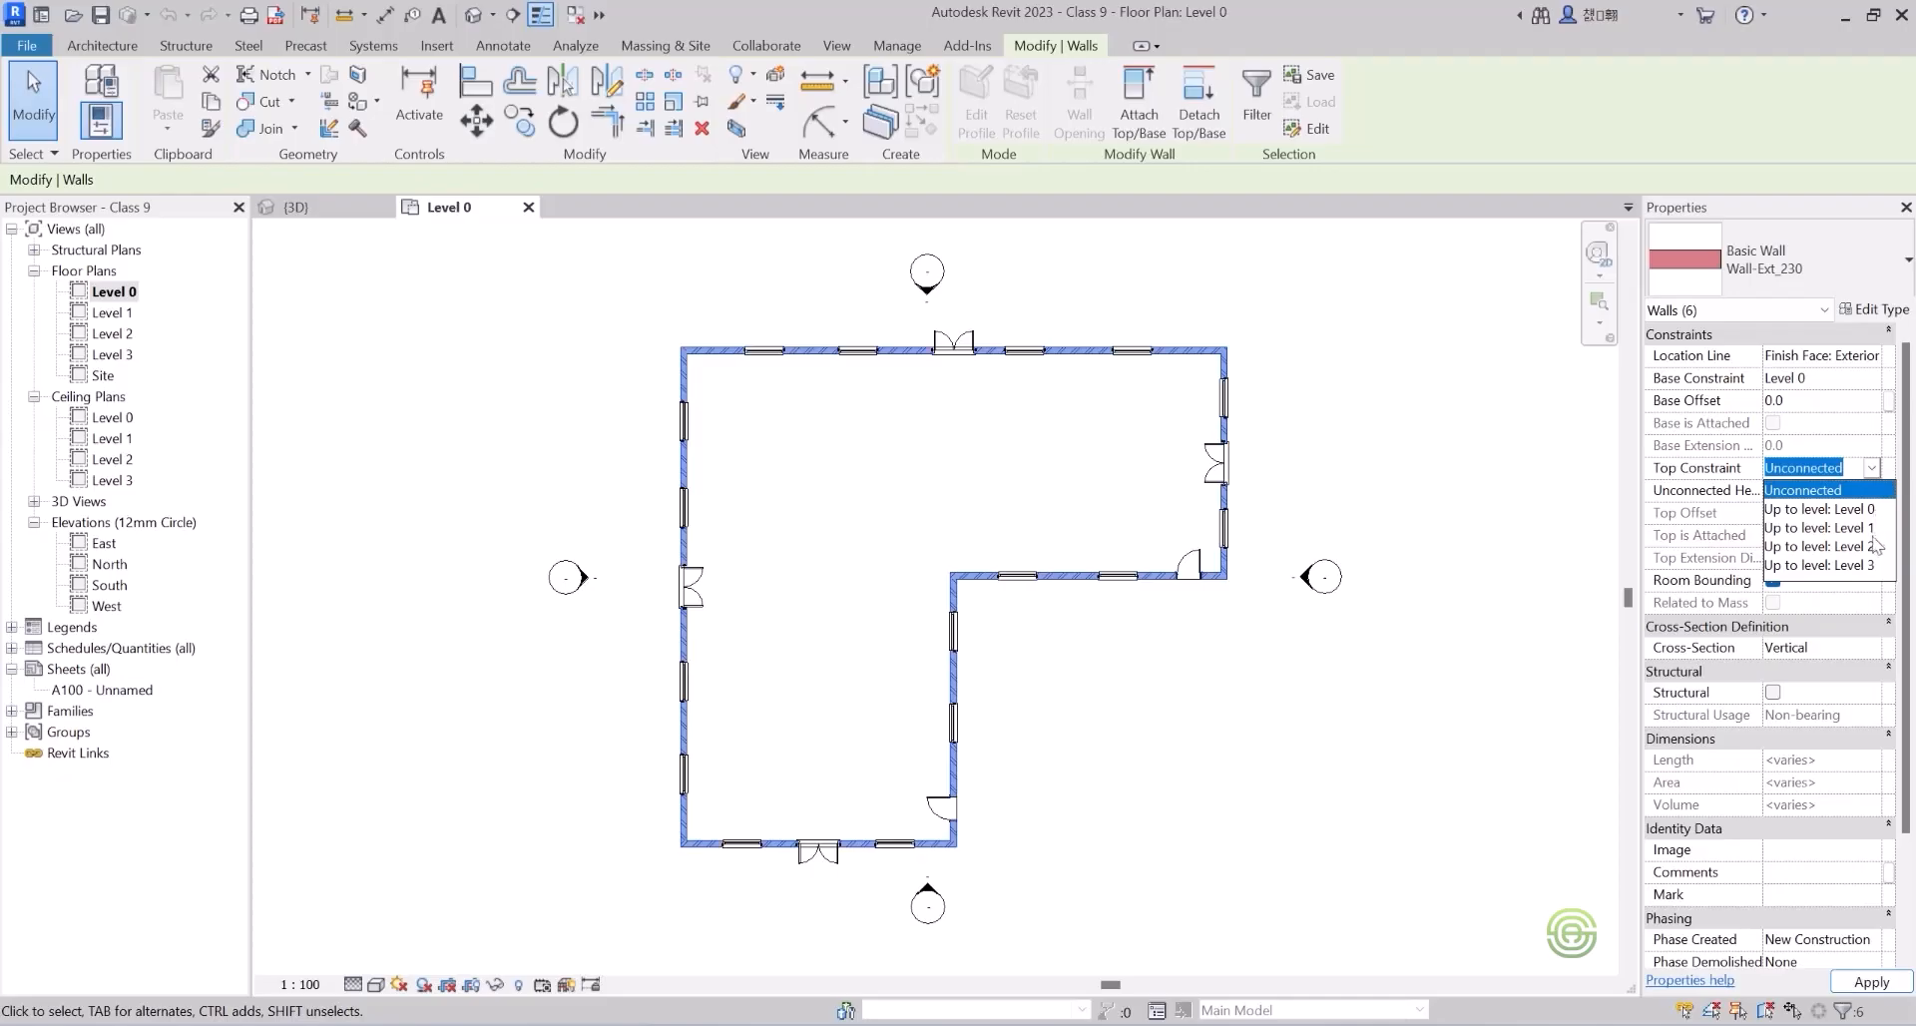
{"action": "left_click", "coordinate": [1822, 546]}
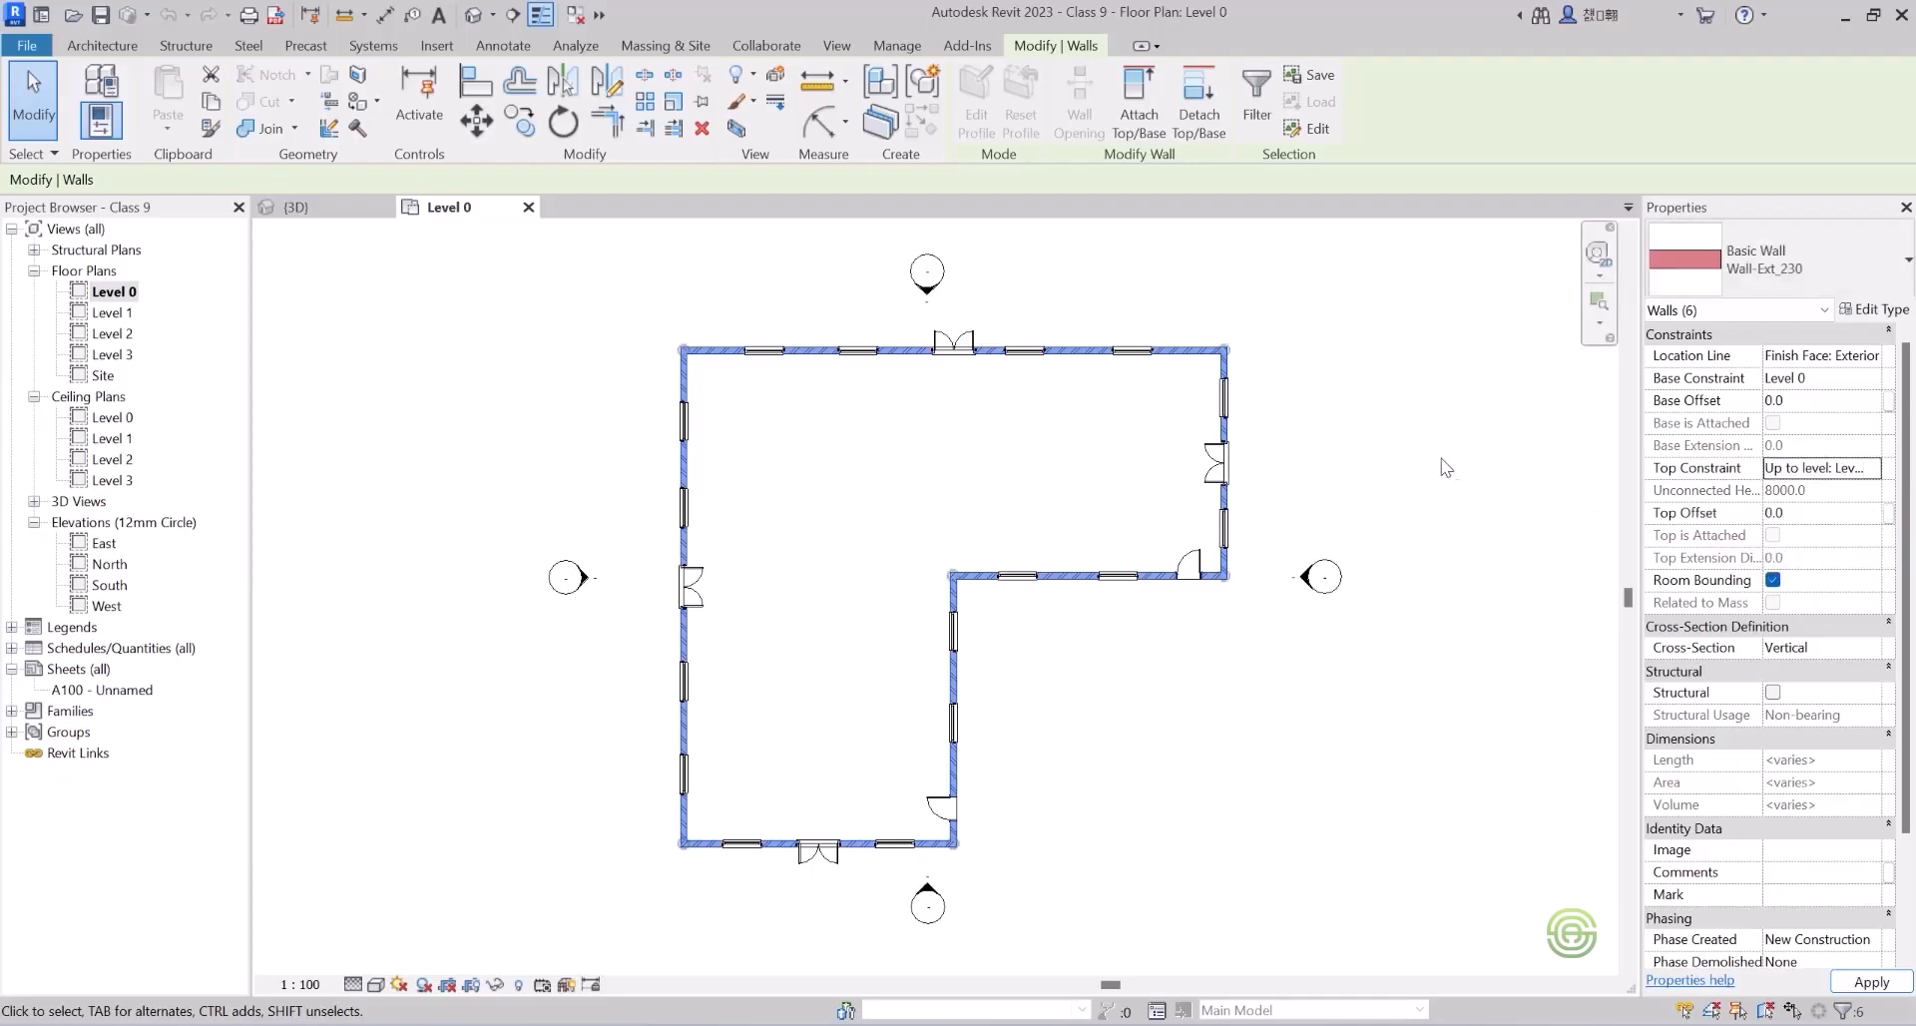
{"action": "left_click", "coordinate": [741, 324]}
{"action": "left_click", "coordinate": [292, 206]}
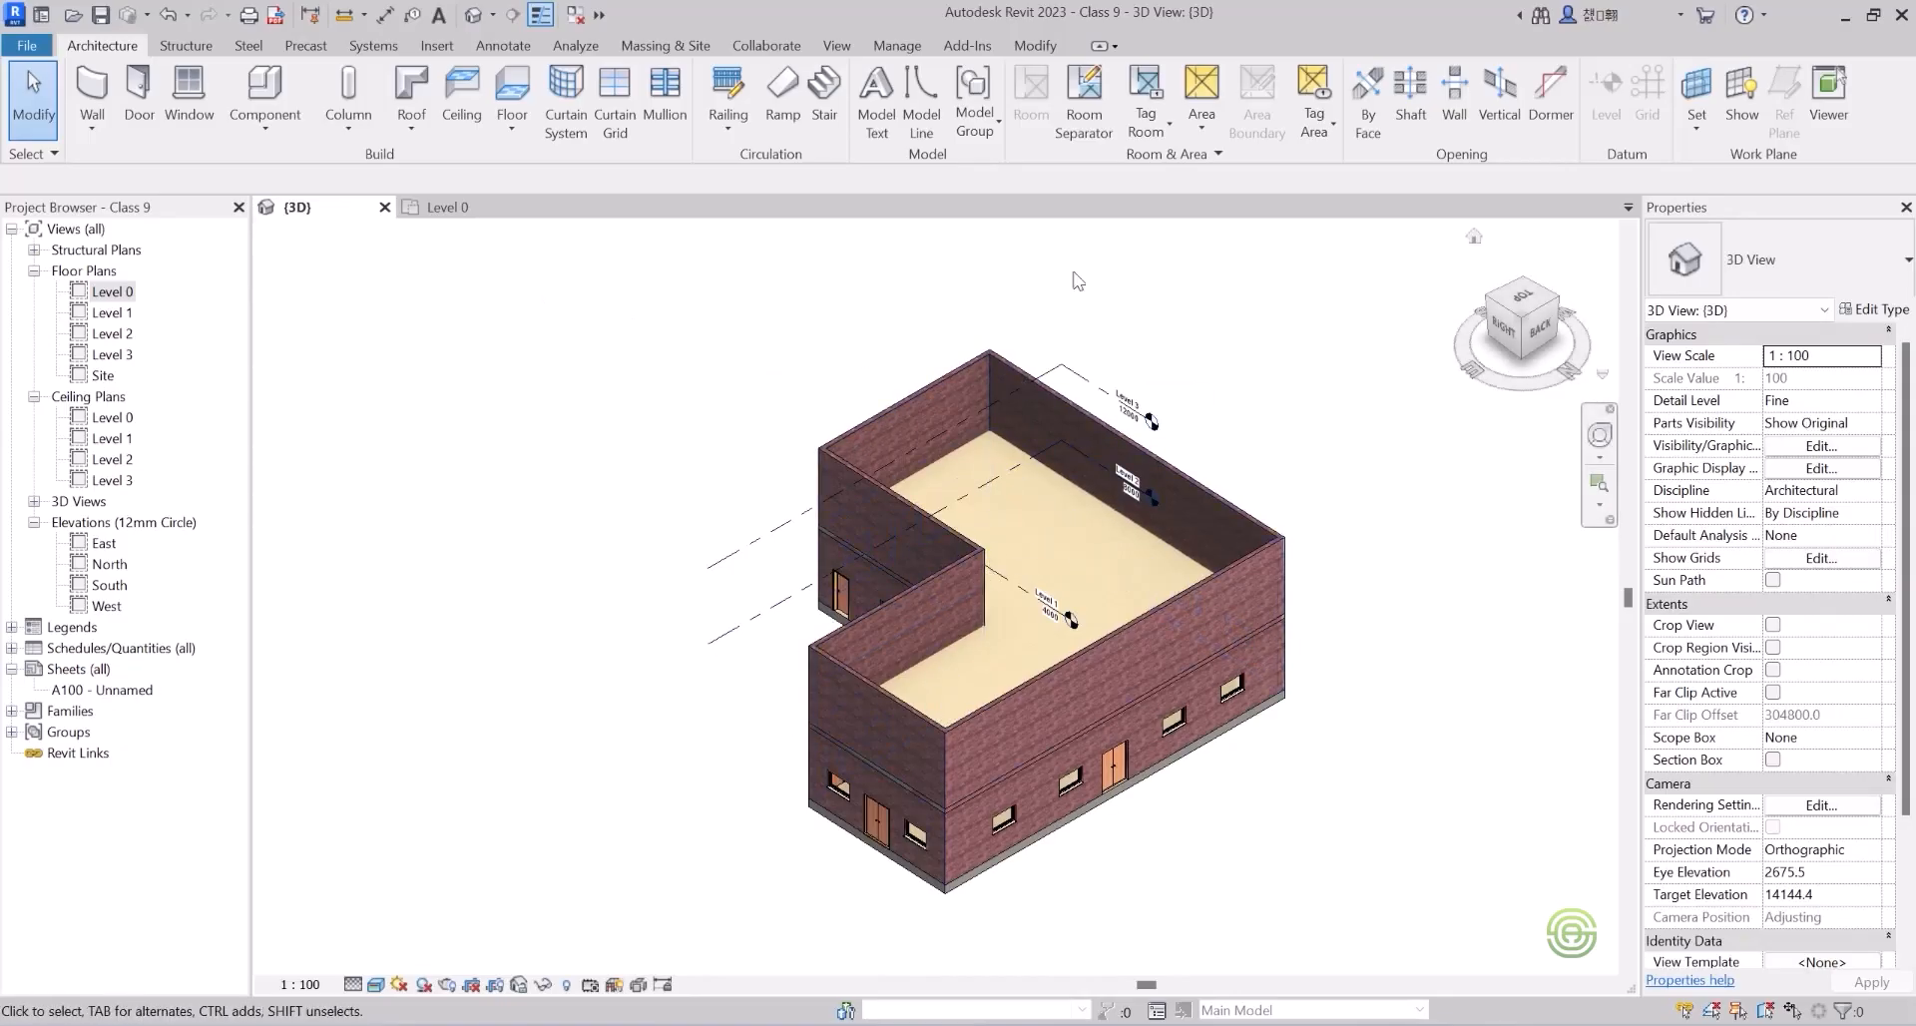
Open the Site floor plan and inspect the walls around the project base point.
{"action": "left_click", "coordinate": [439, 206]}
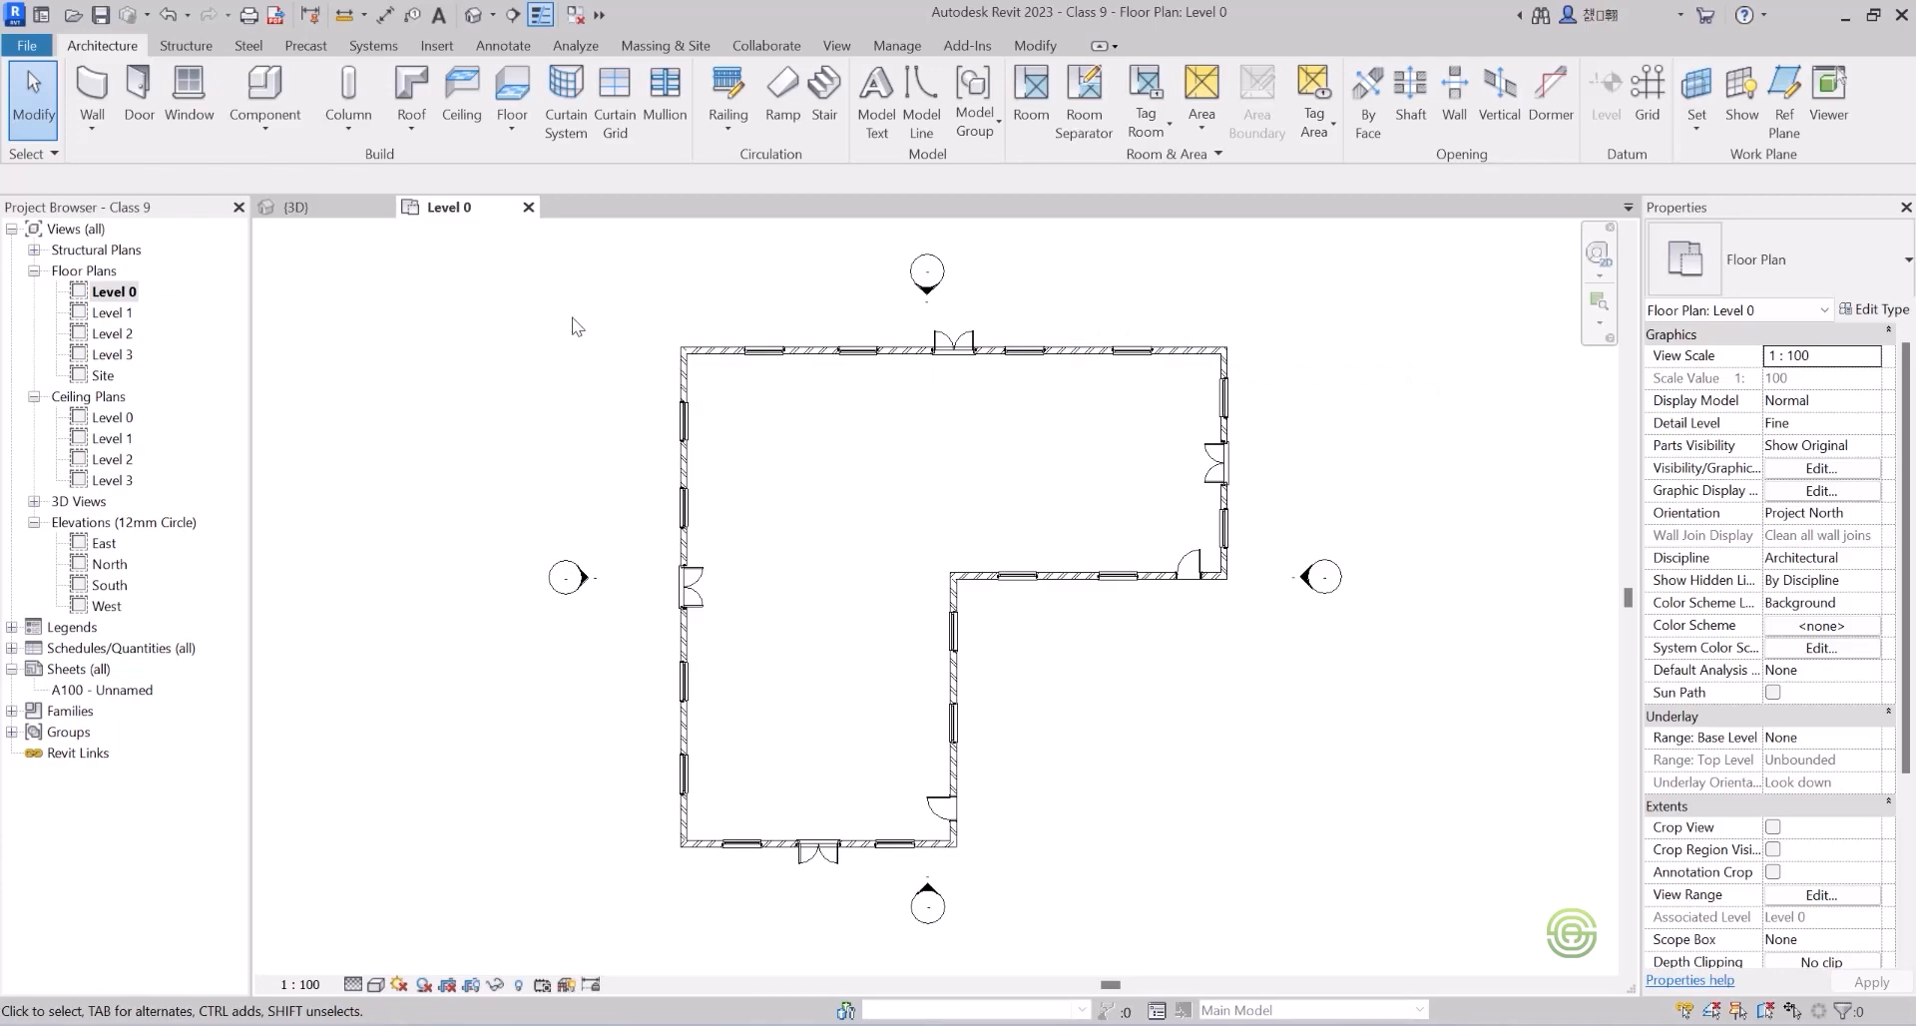
{"action": "scroll", "coordinate": [456, 723], "scroll_direction": "down", "scroll_amount": 2}
{"action": "scroll", "coordinate": [891, 670], "scroll_direction": "down", "scroll_amount": 2}
{"action": "scroll", "coordinate": [633, 783], "scroll_direction": "up", "scroll_amount": 2}
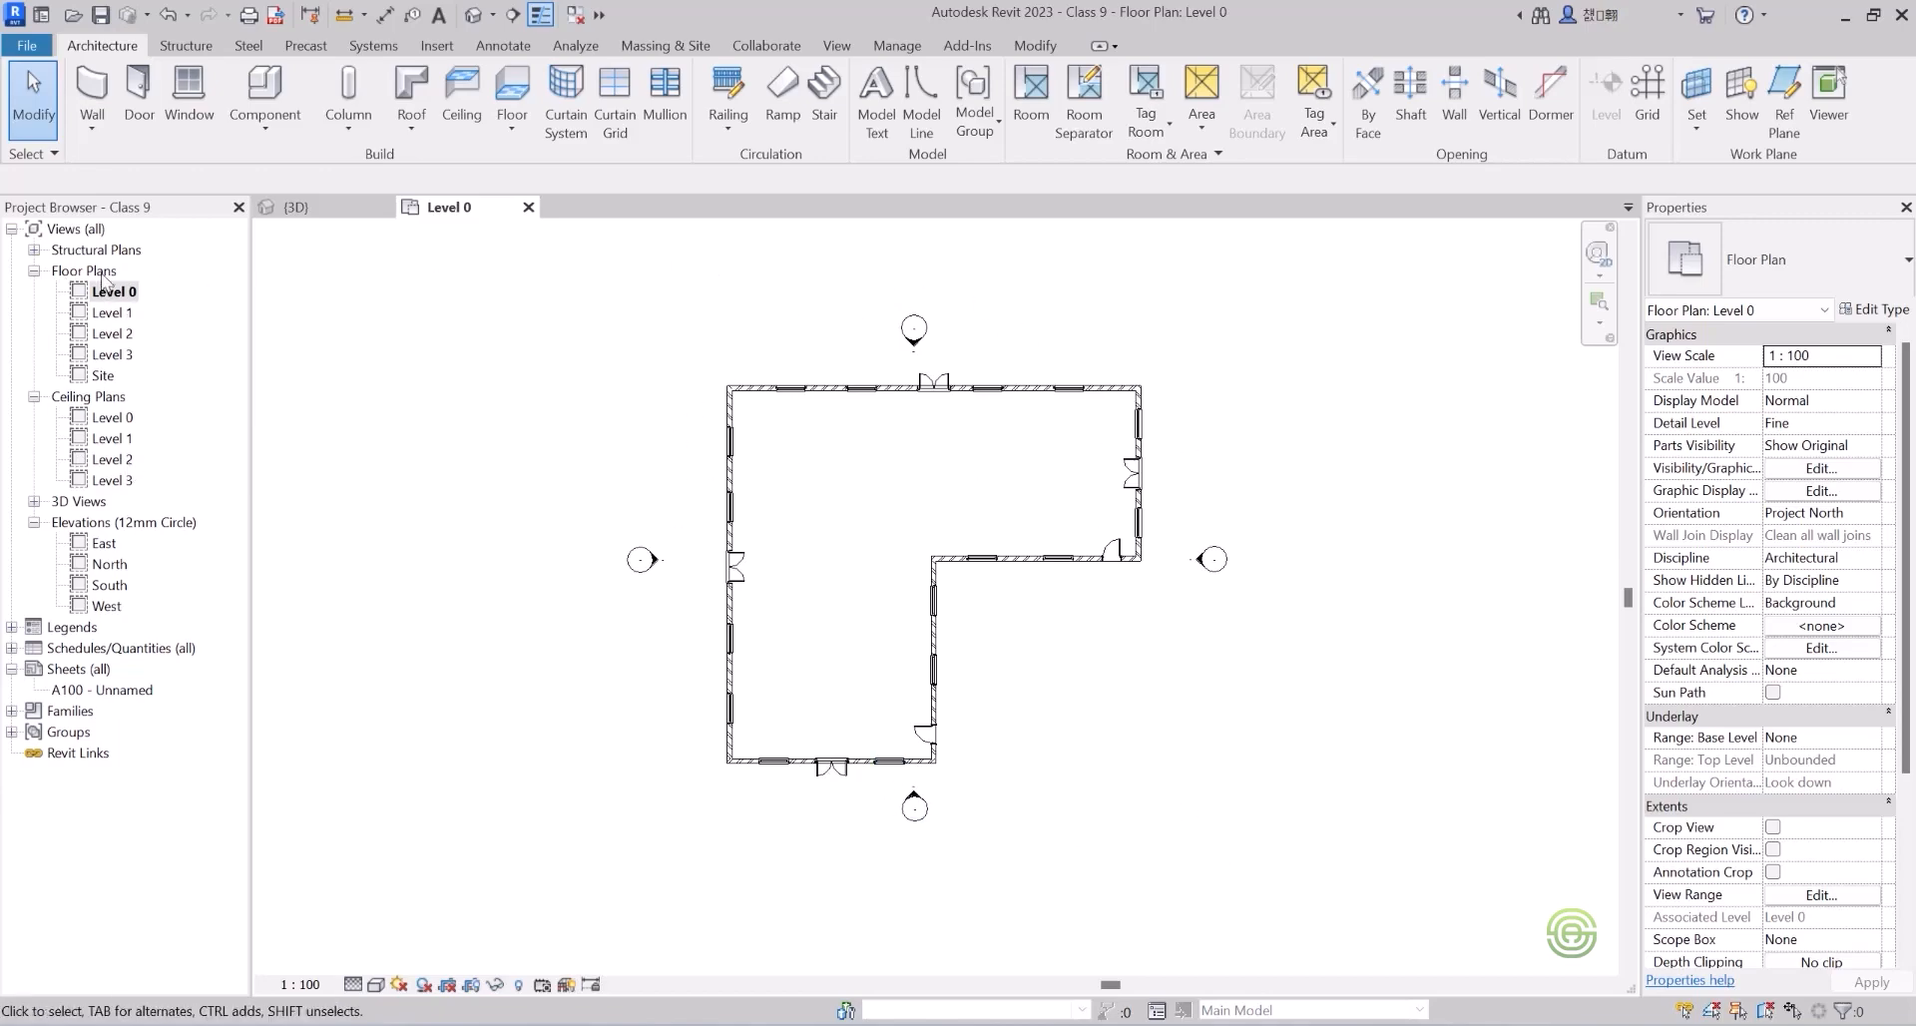
{"action": "double_click", "coordinate": [104, 379]}
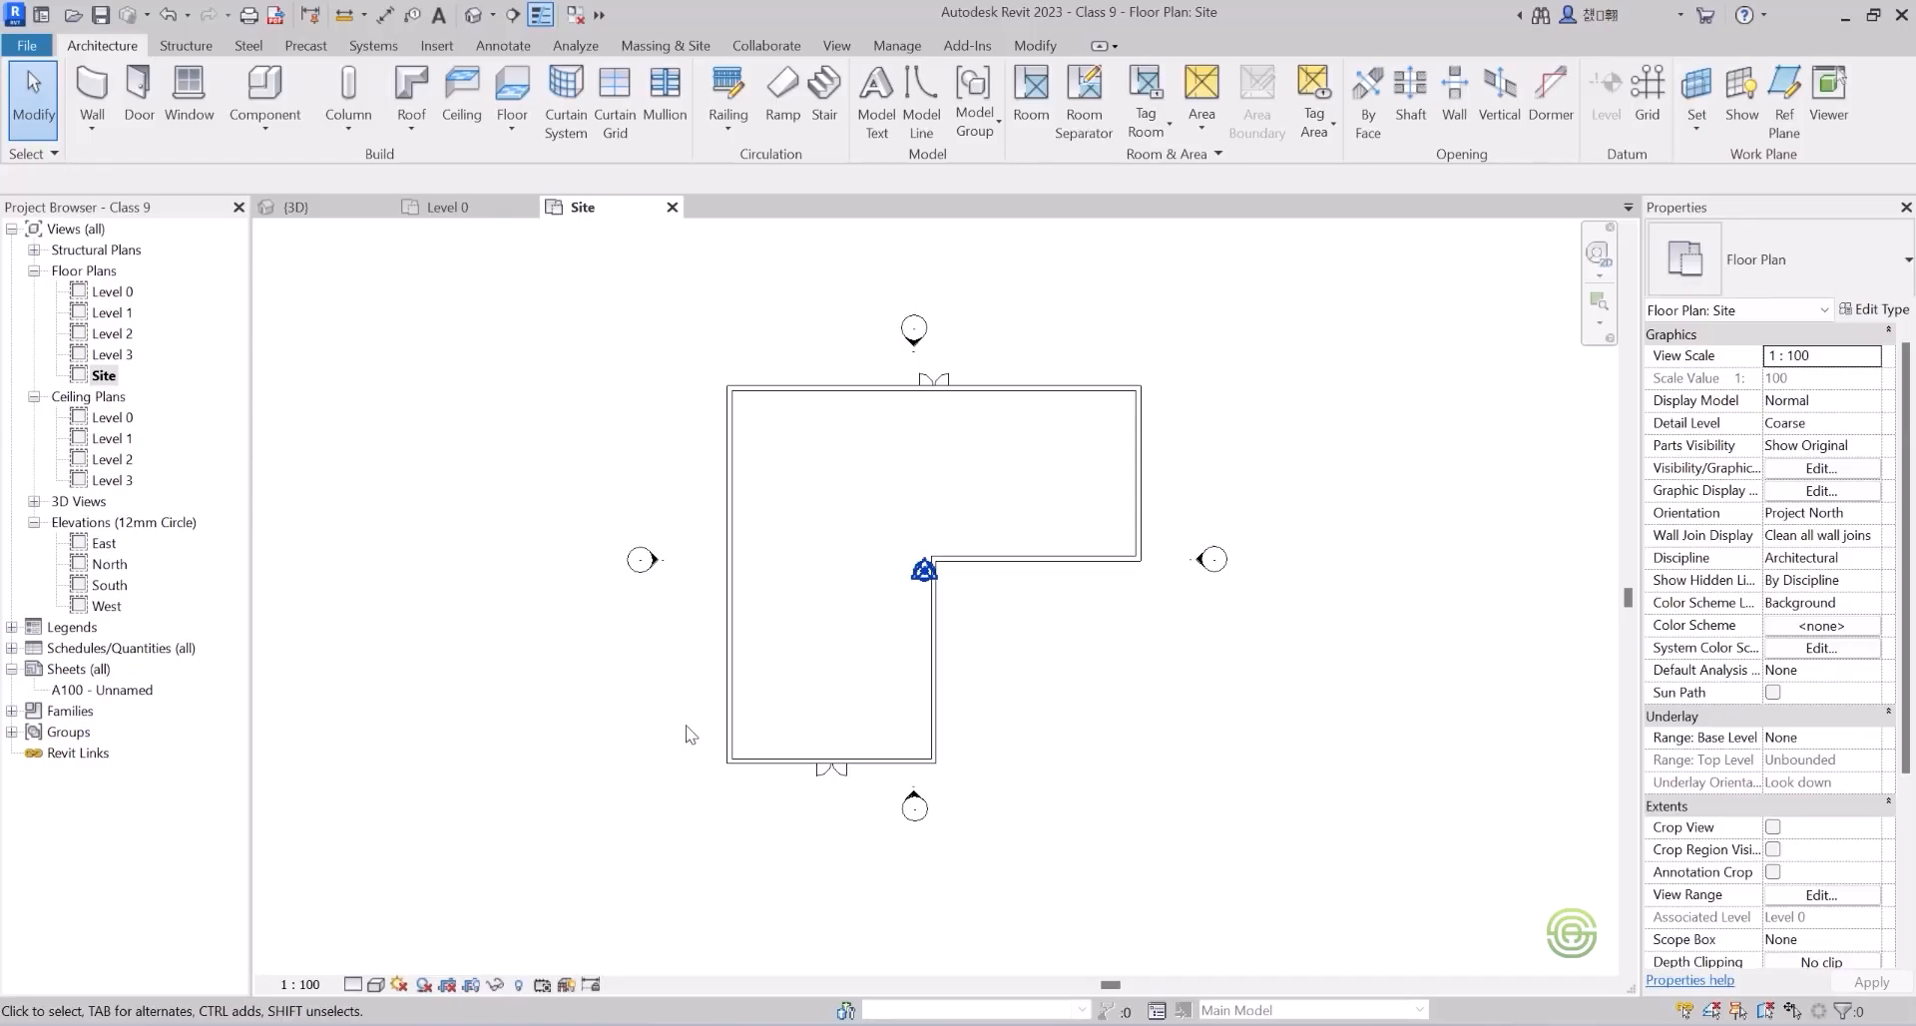
{"action": "scroll", "coordinate": [909, 407], "scroll_direction": "up", "scroll_amount": 2}
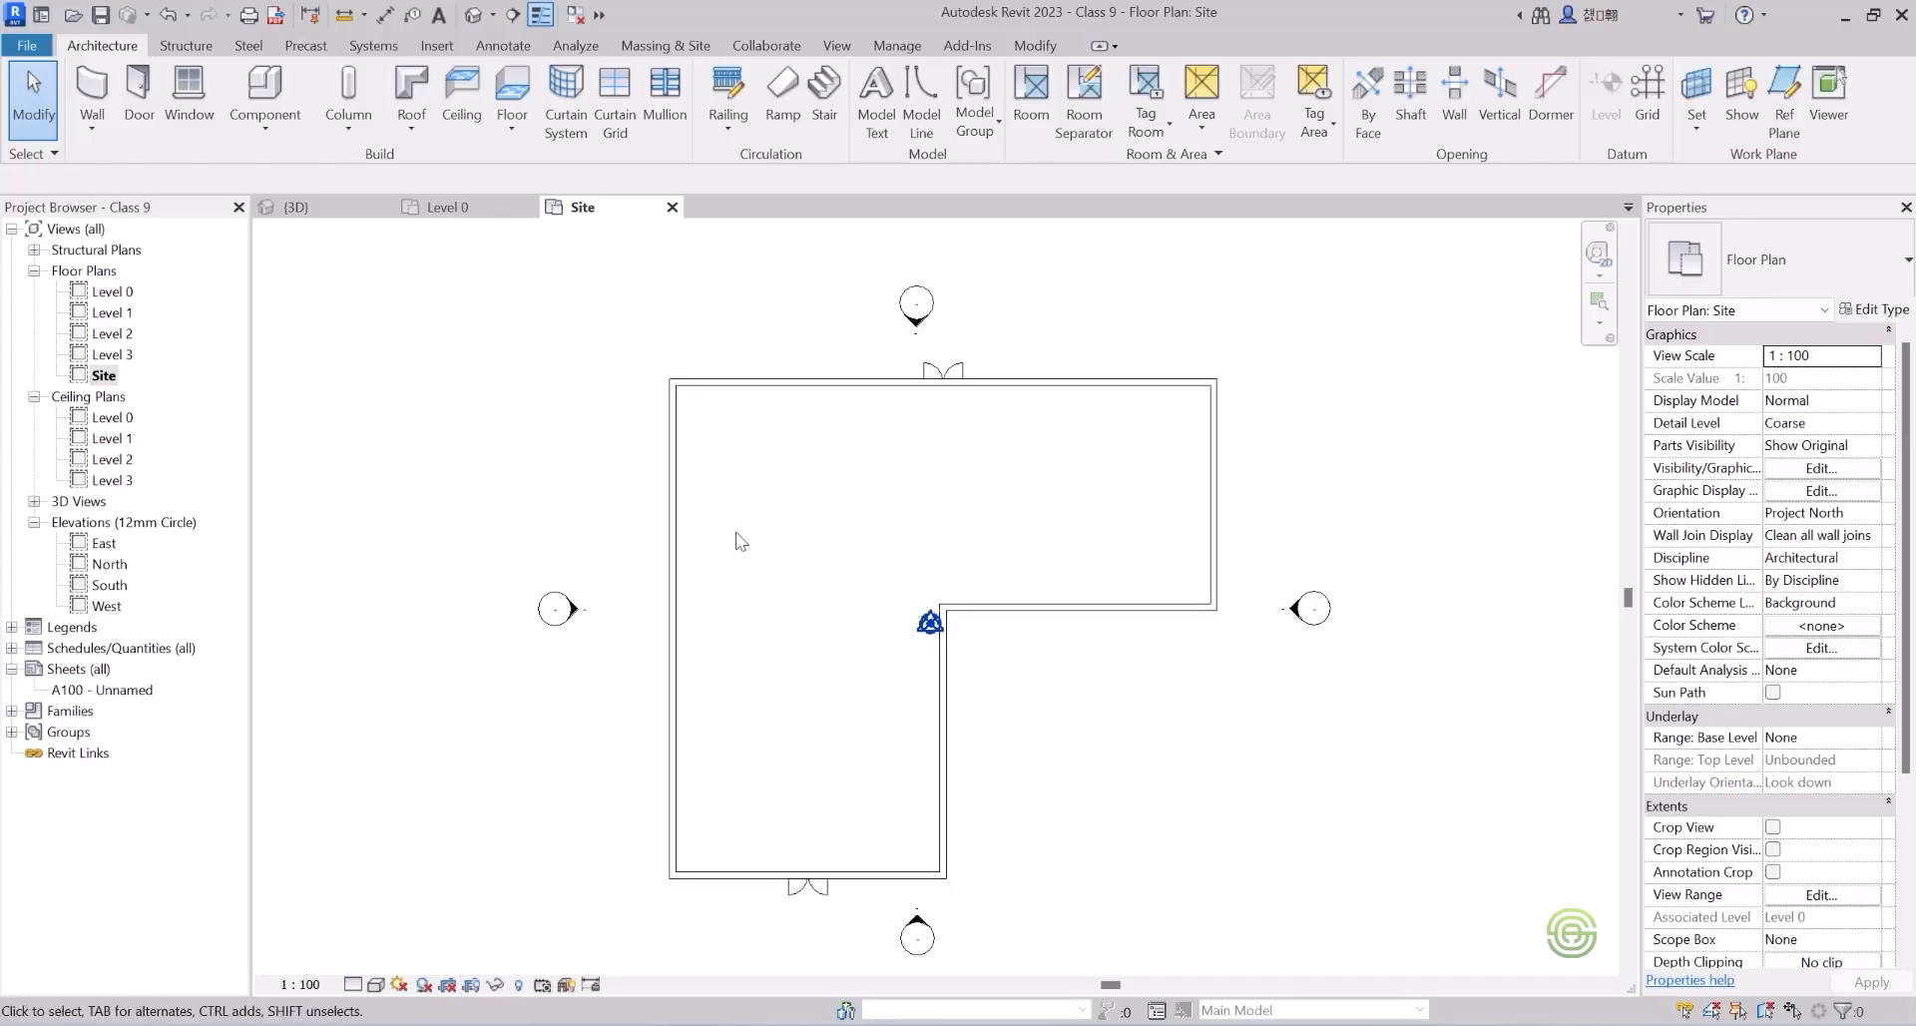
{"action": "scroll", "coordinate": [938, 649], "scroll_direction": "up", "scroll_amount": 3}
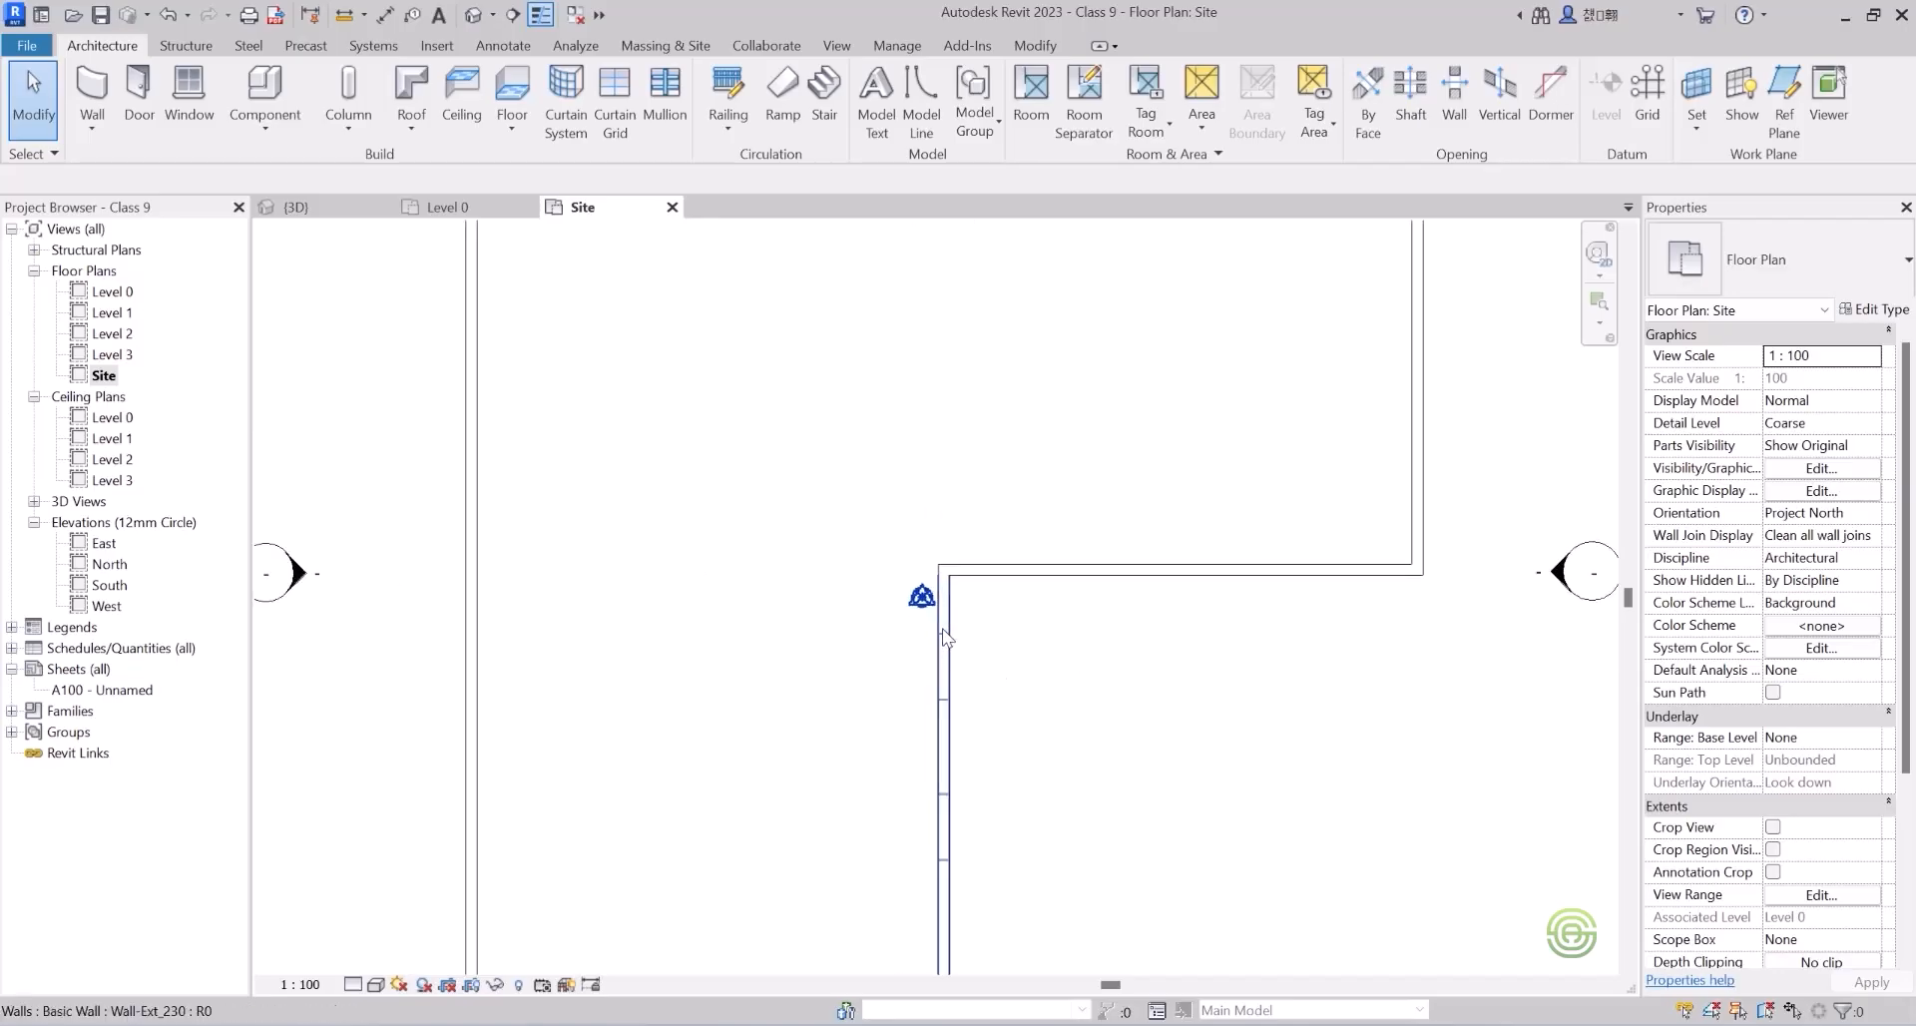
{"action": "scroll", "coordinate": [914, 617], "scroll_direction": "down", "scroll_amount": 2}
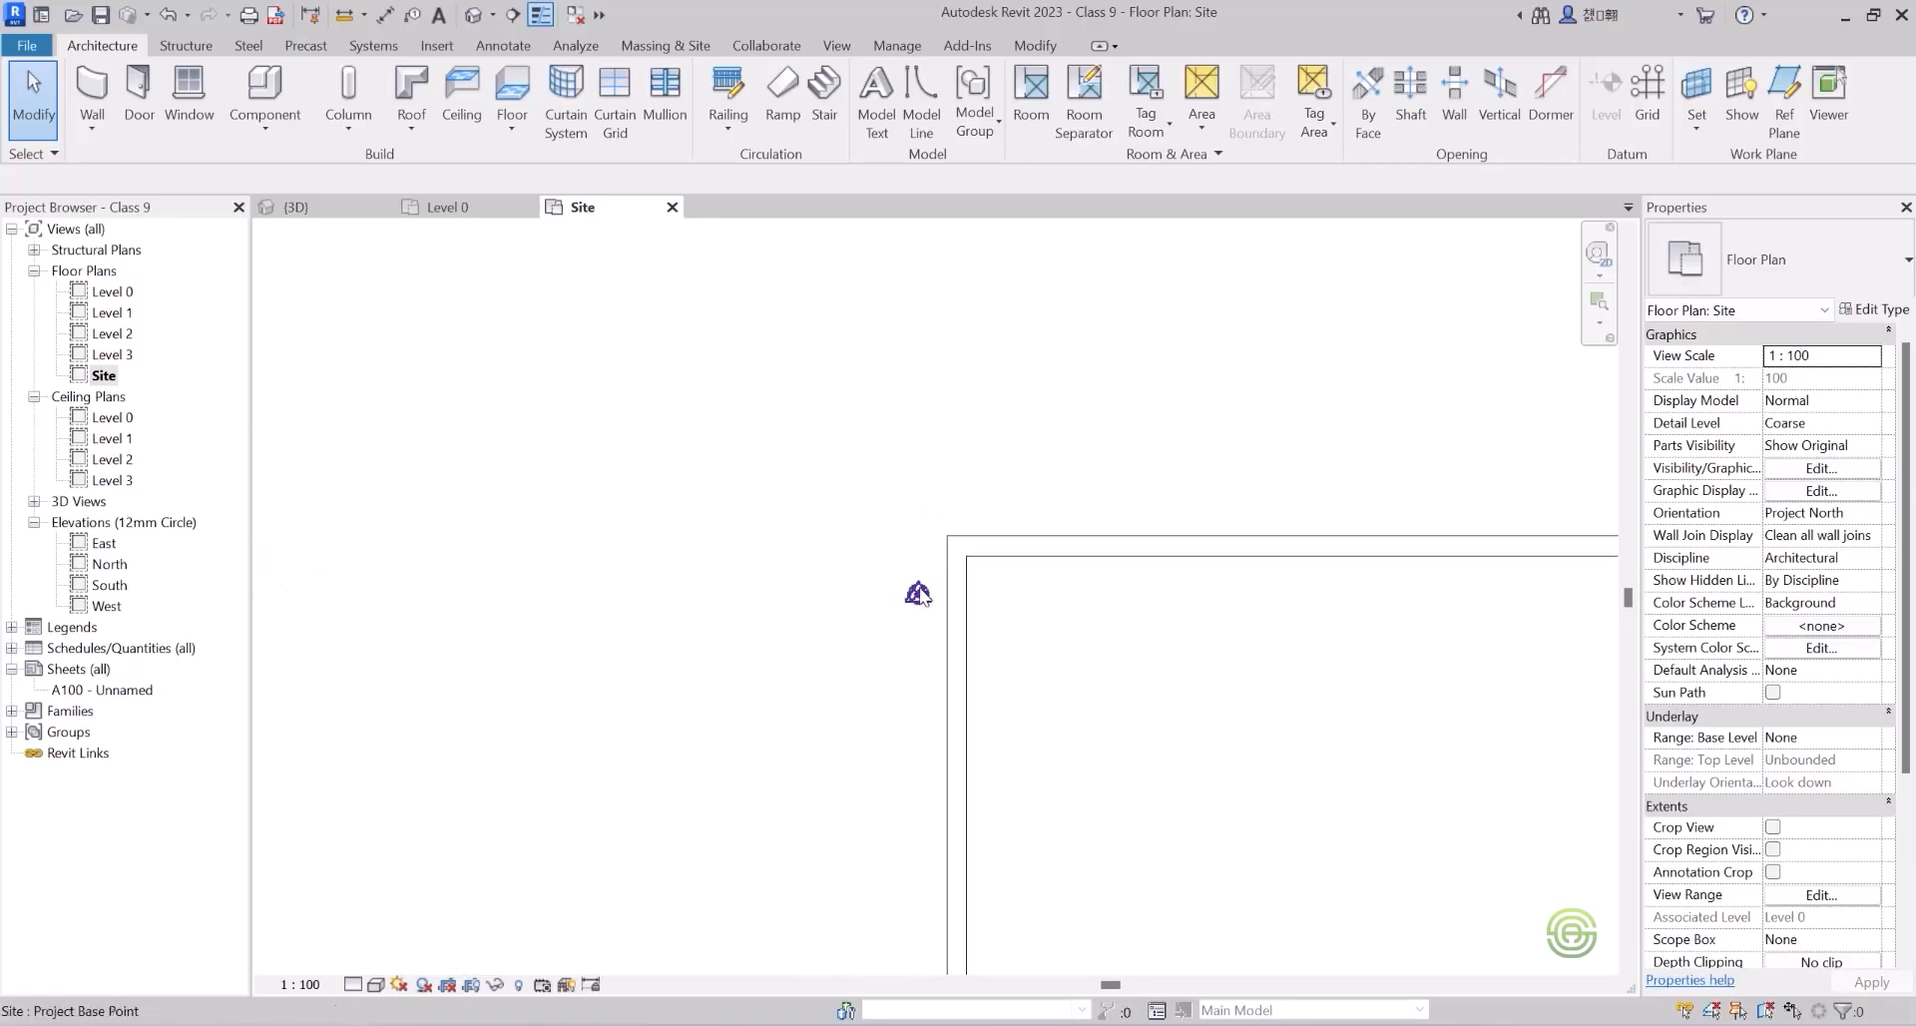
{"action": "scroll", "coordinate": [858, 575], "scroll_direction": "down", "scroll_amount": 3}
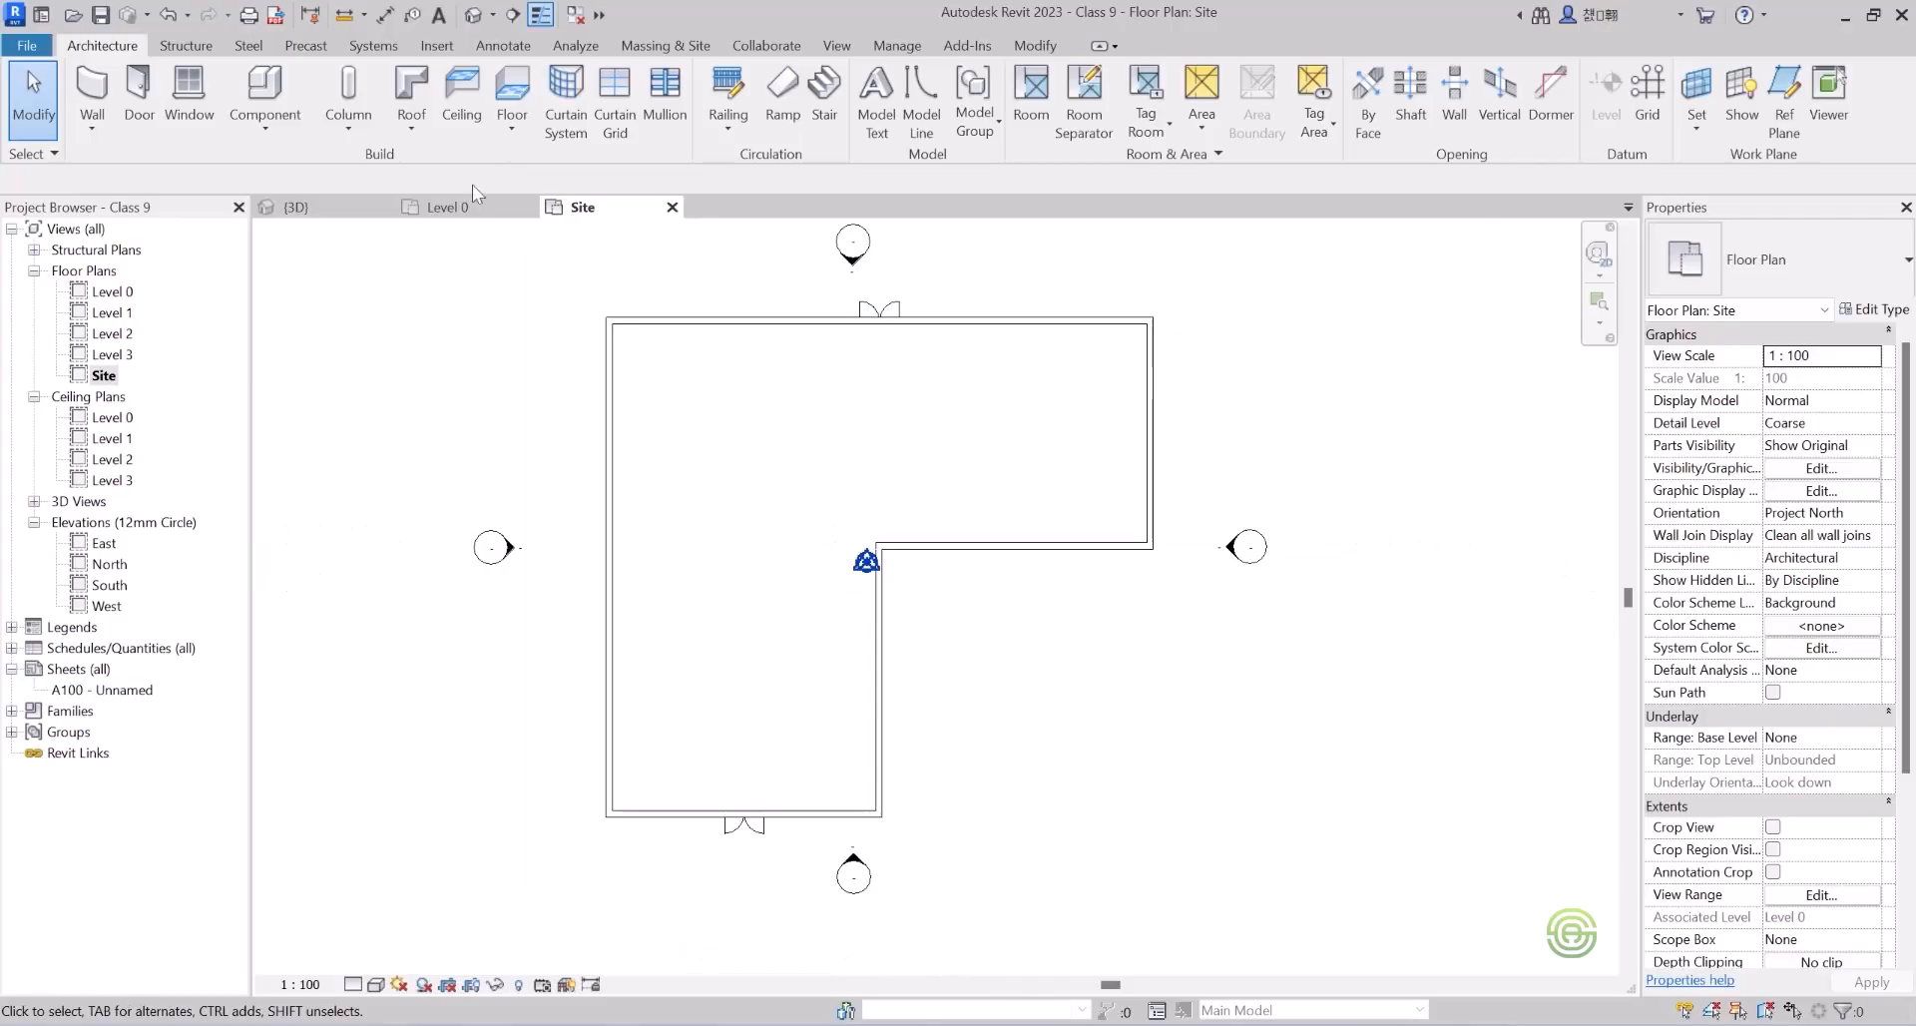
Compare the building outline in the Level 0 floor plan with the one in the Site floor plan.
{"action": "left_click", "coordinate": [443, 210]}
{"action": "scroll", "coordinate": [876, 539], "scroll_direction": "up", "scroll_amount": 1}
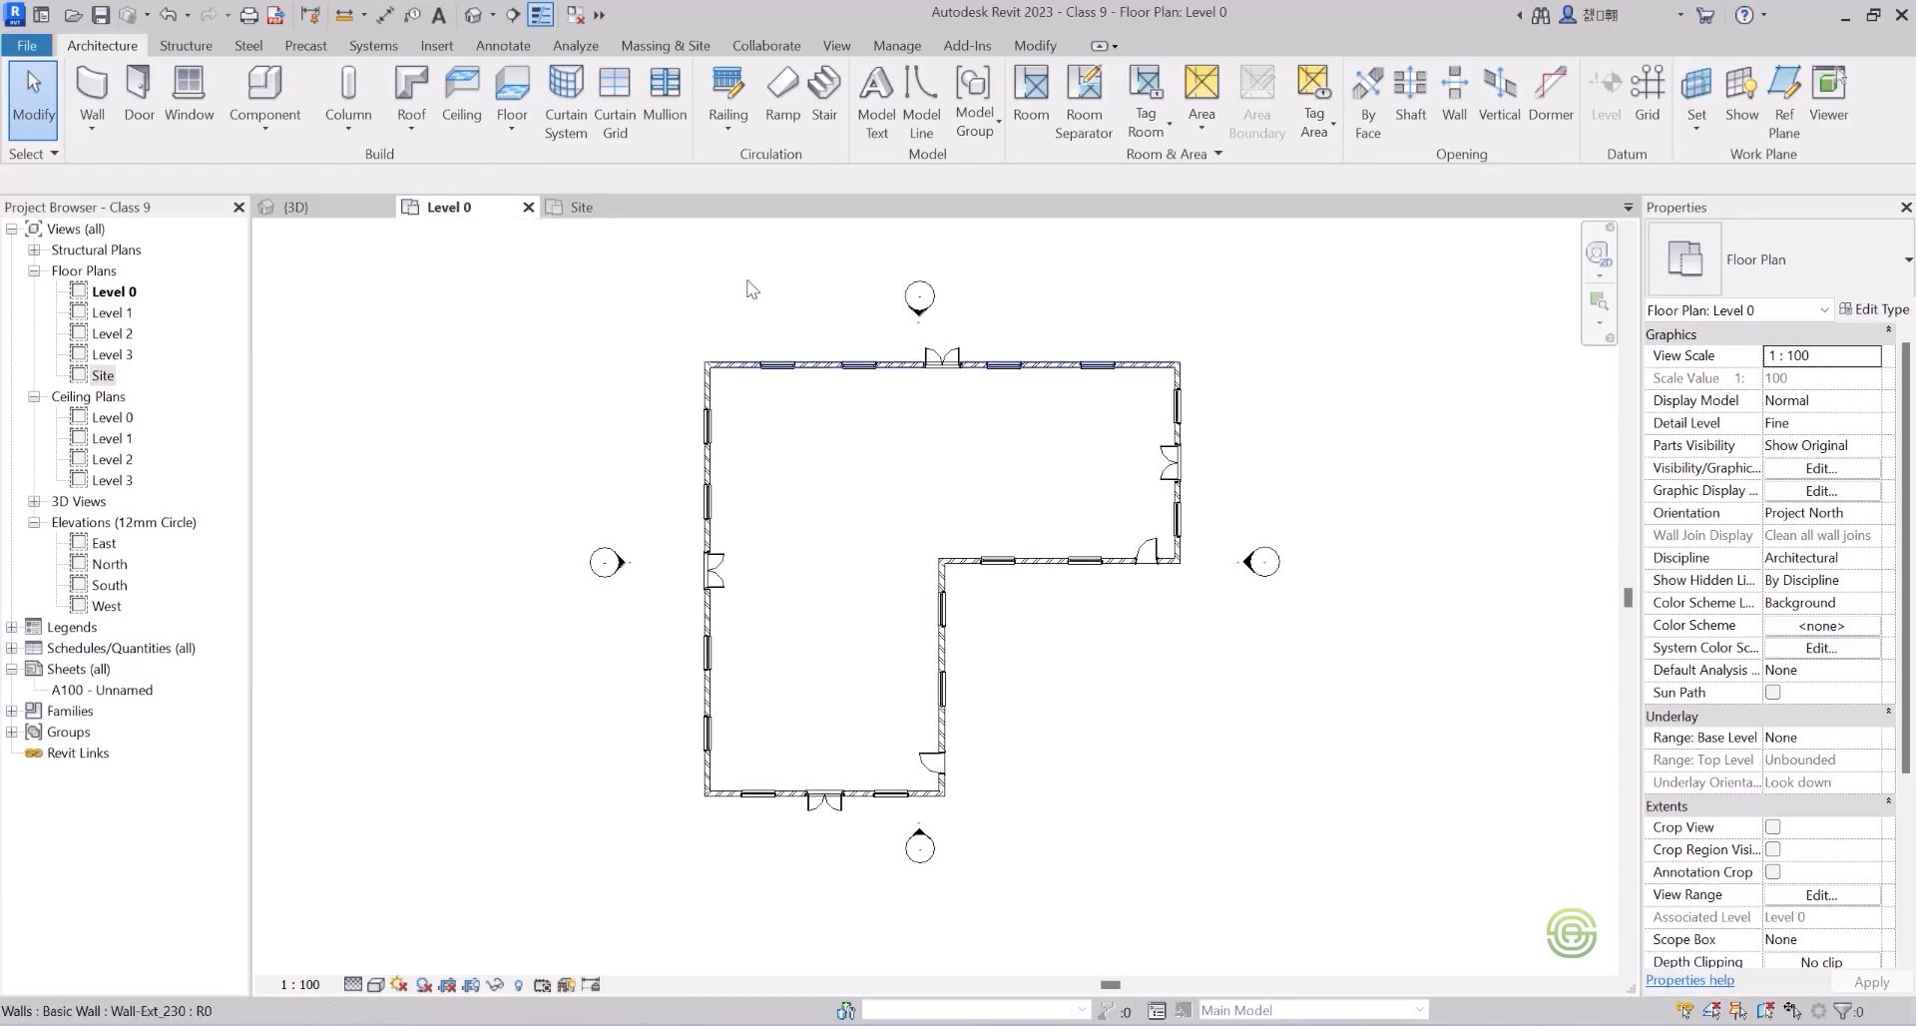
{"action": "left_click", "coordinate": [580, 212]}
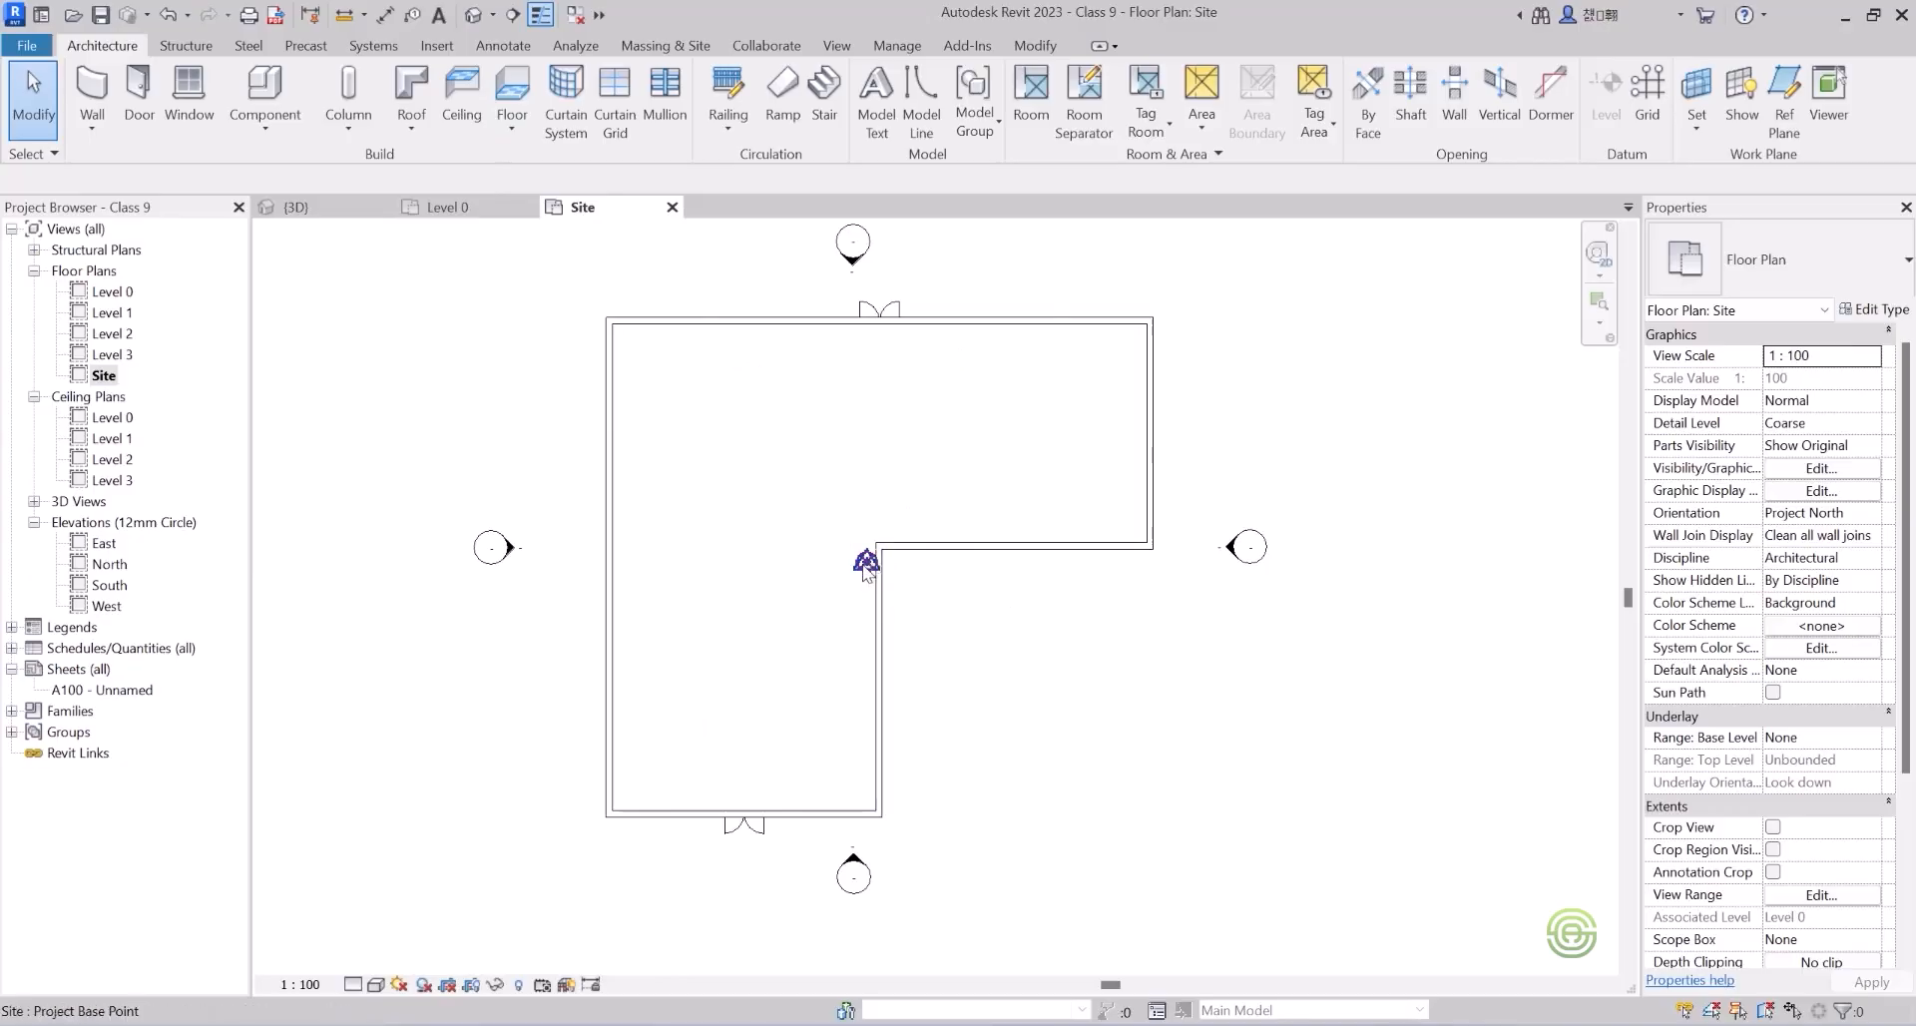
Start a roof by footprint in the Site plan and choose Level 2 as the level to move it to.
{"action": "scroll", "coordinate": [992, 605], "scroll_direction": "down", "scroll_amount": 2}
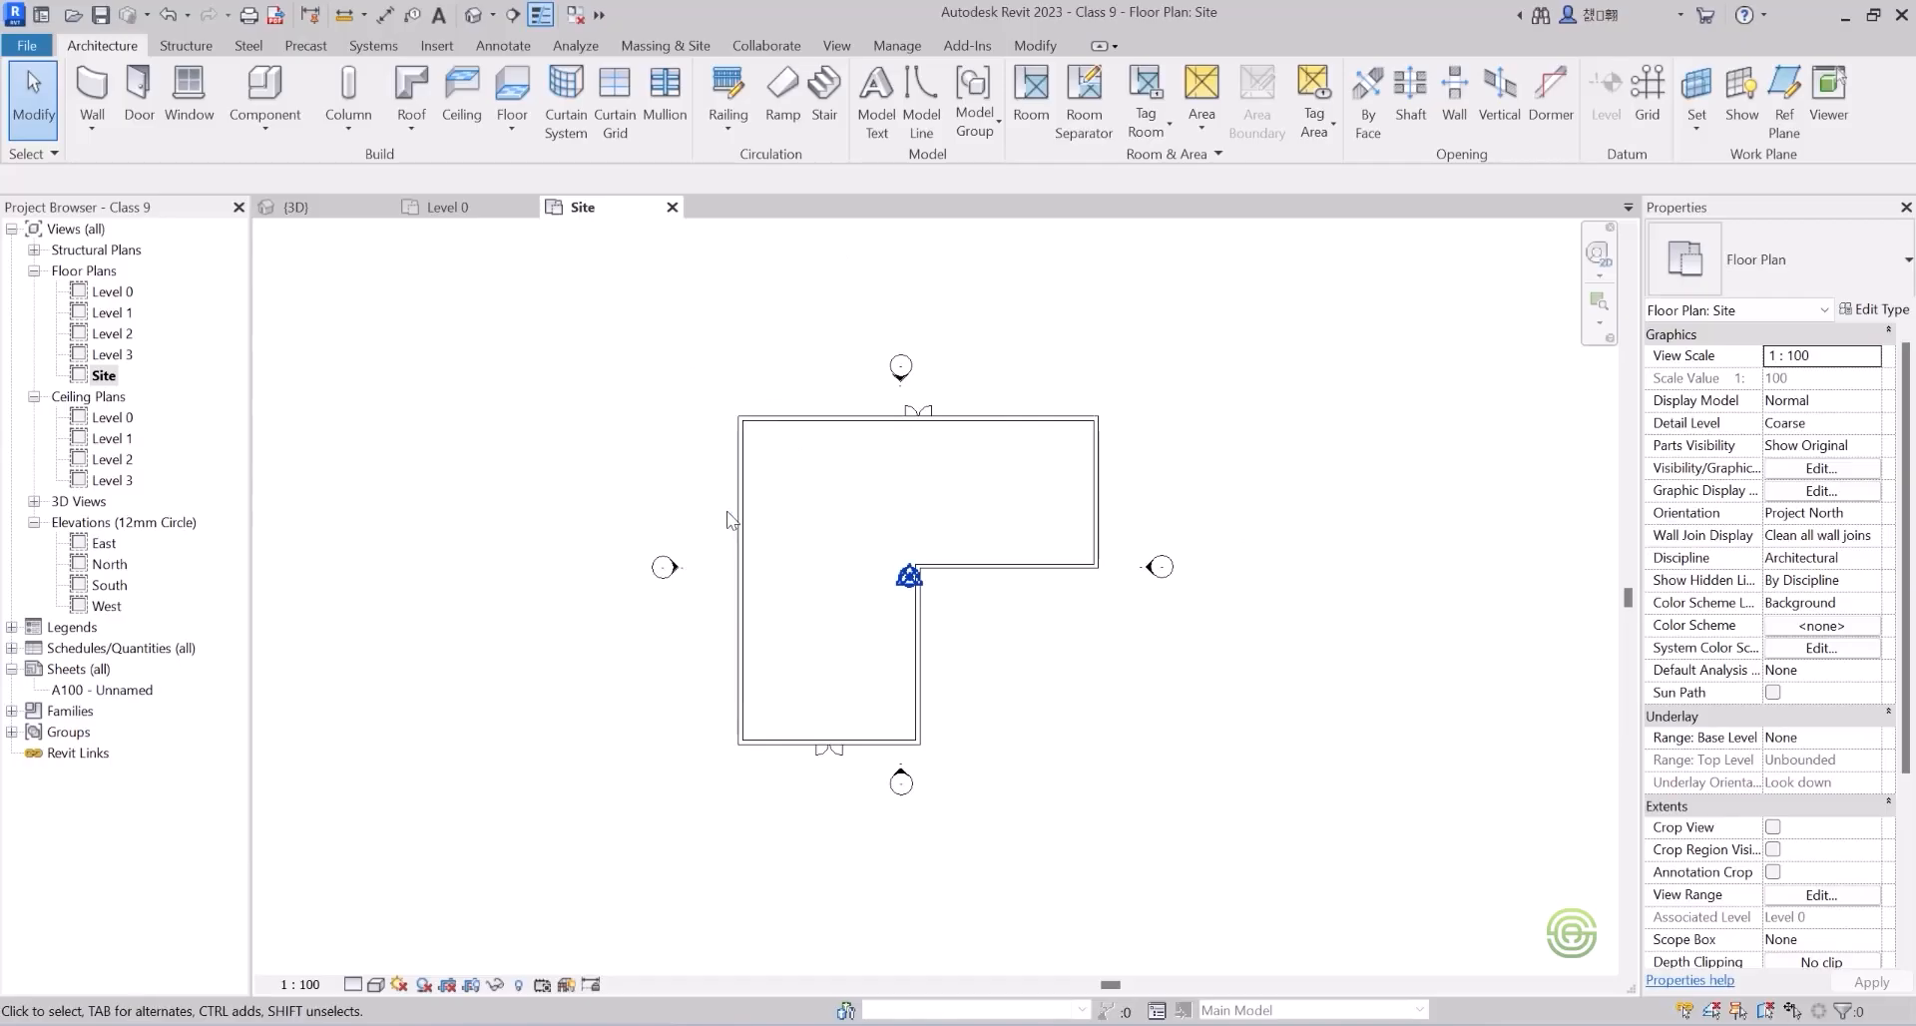
{"action": "left_click", "coordinate": [411, 124]}
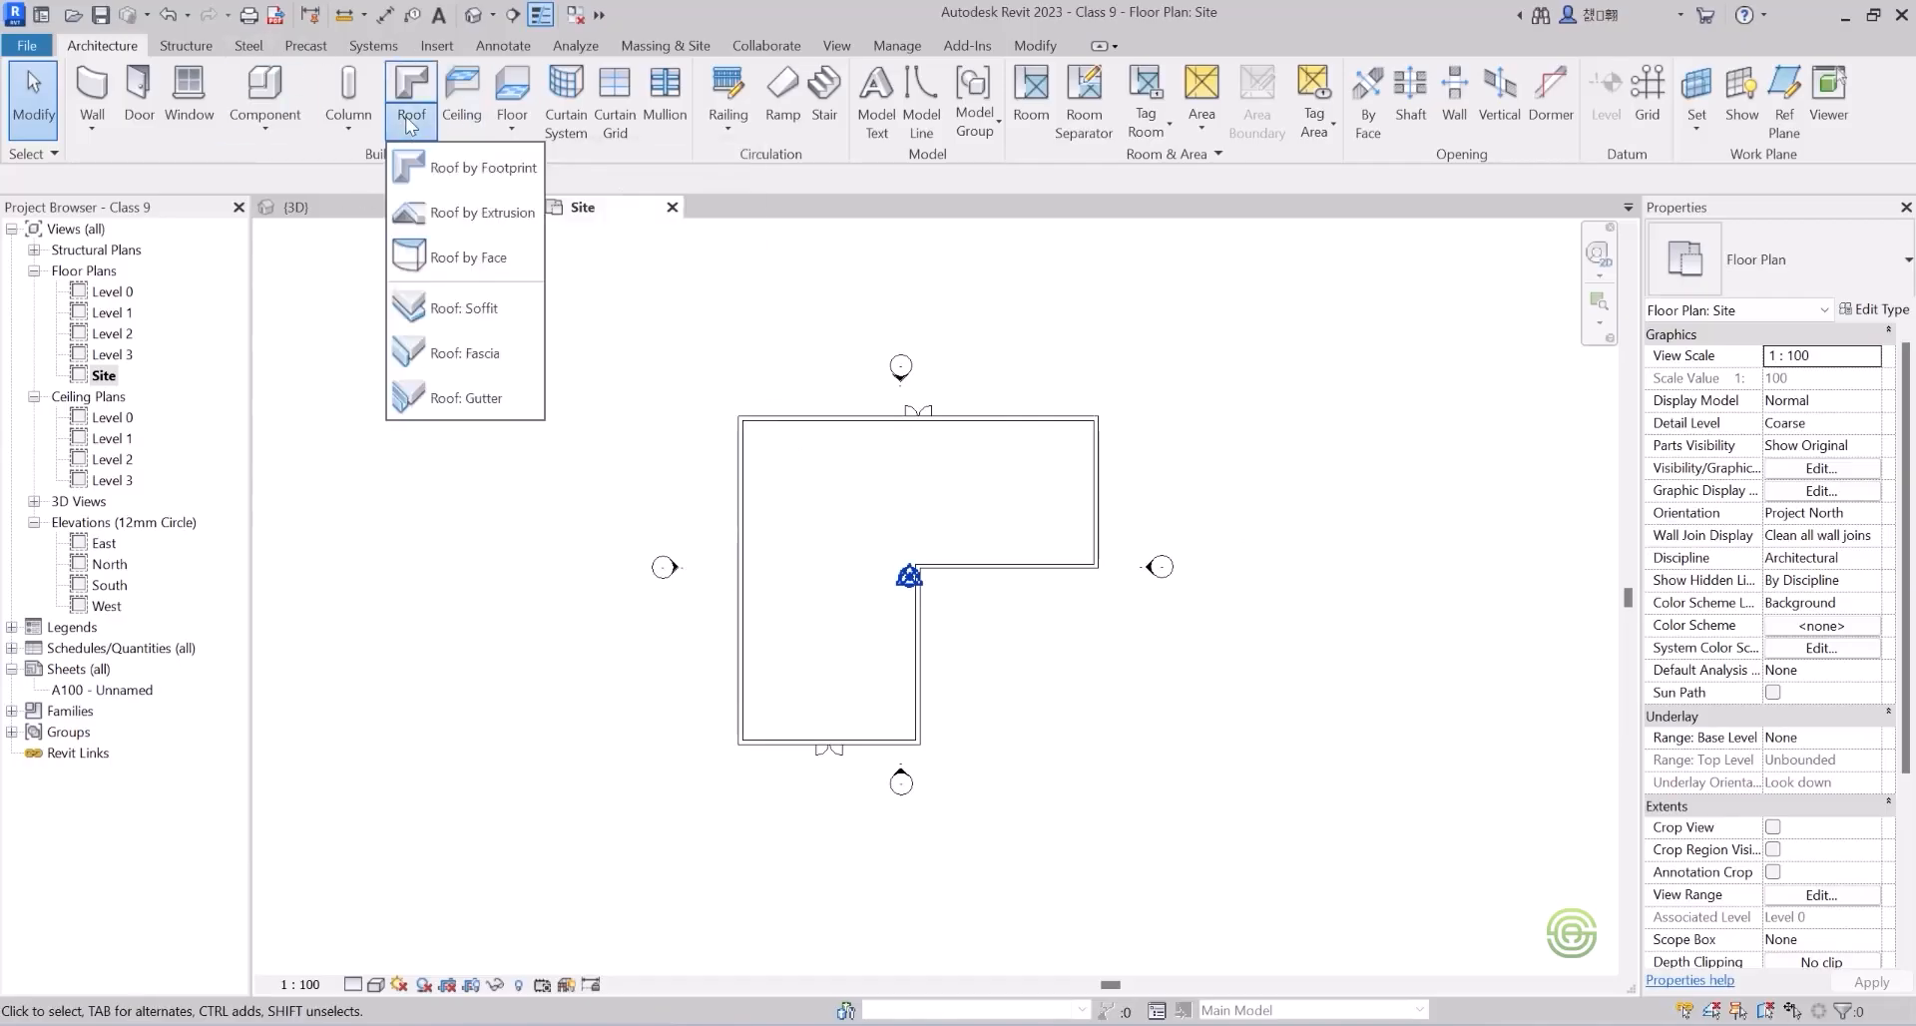
{"action": "left_click", "coordinate": [457, 166]}
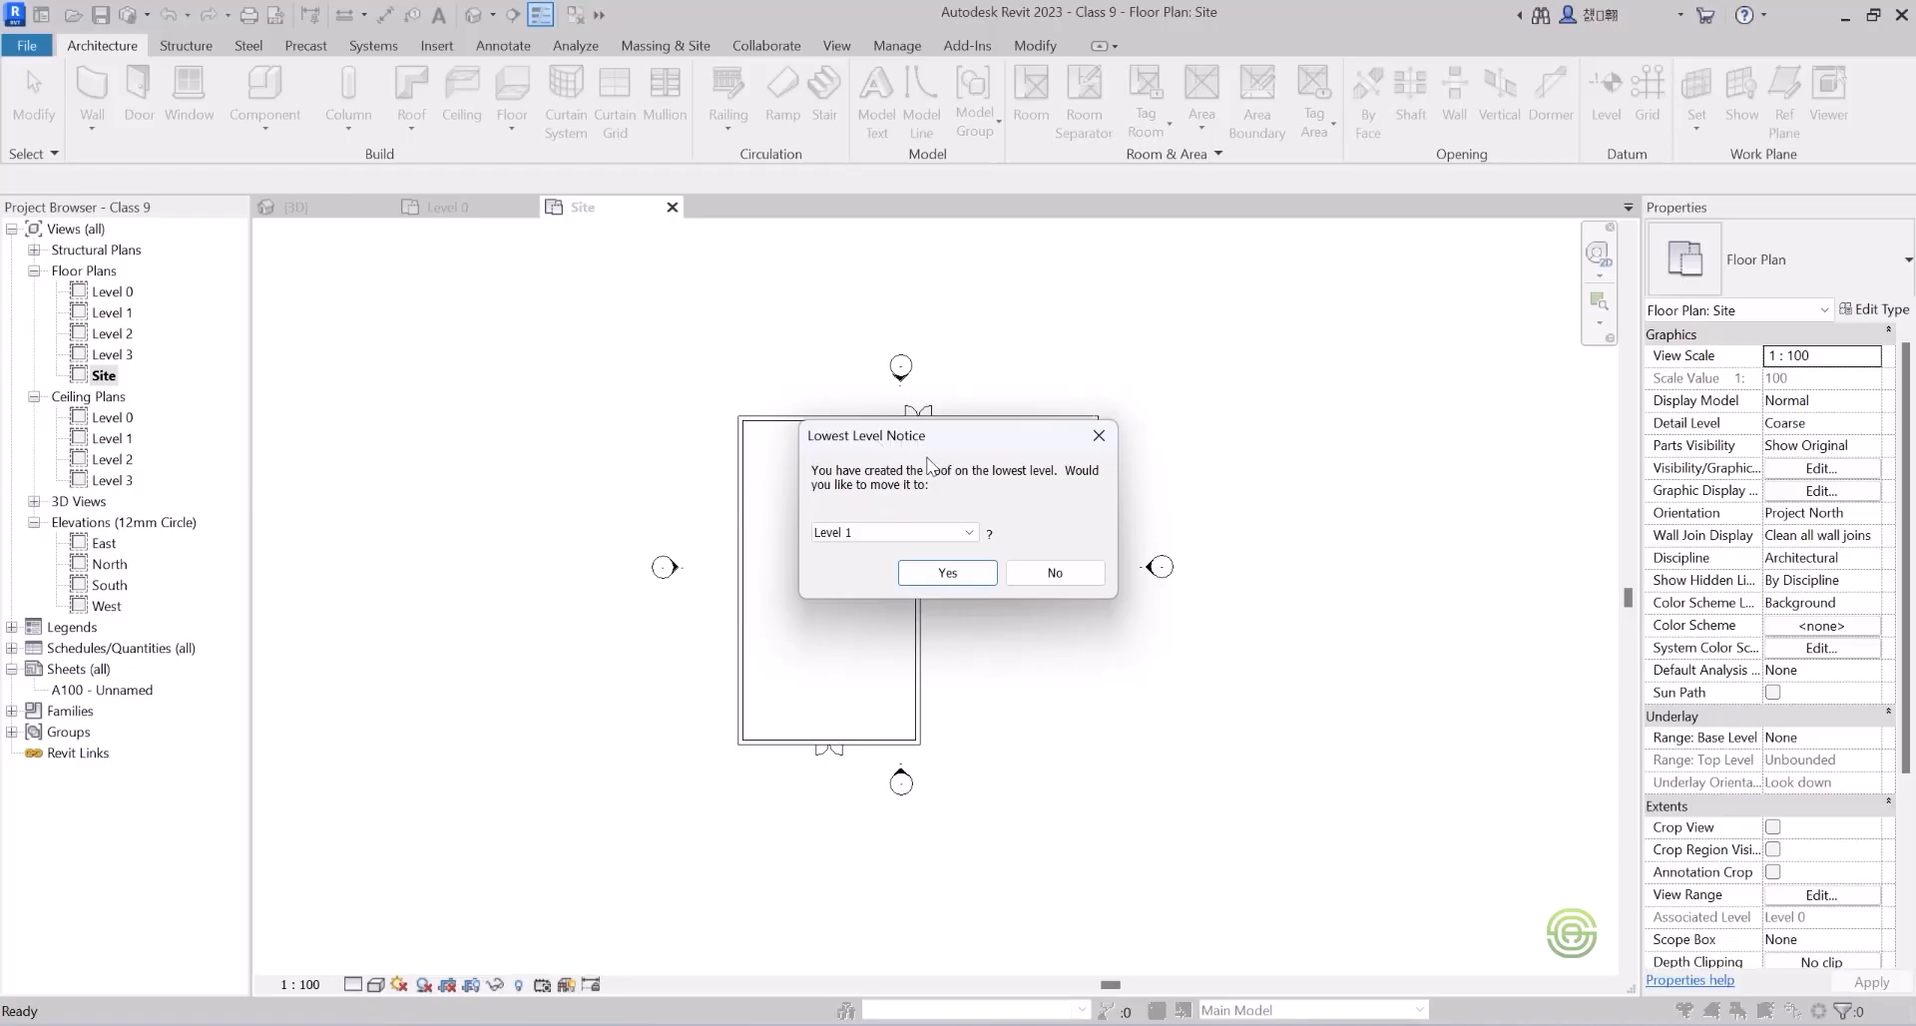
{"action": "left_click", "coordinate": [918, 539]}
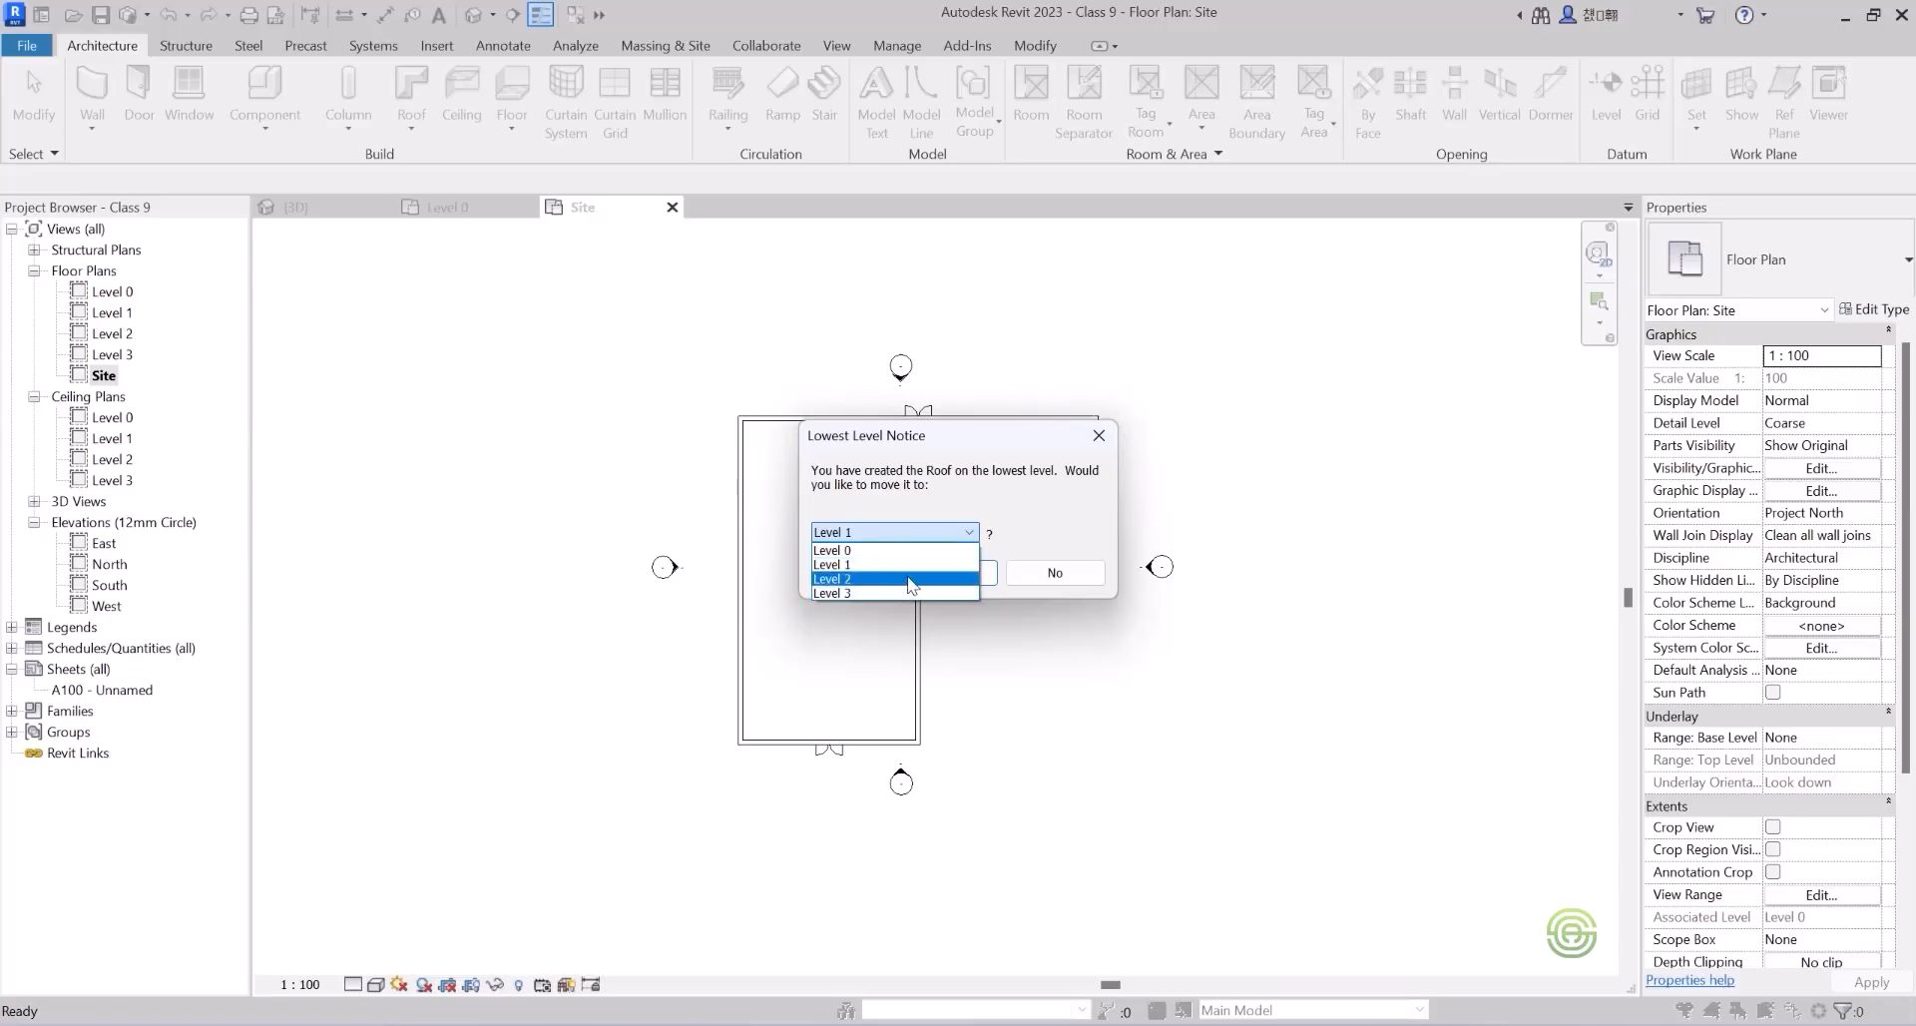
{"action": "left_click", "coordinate": [846, 579]}
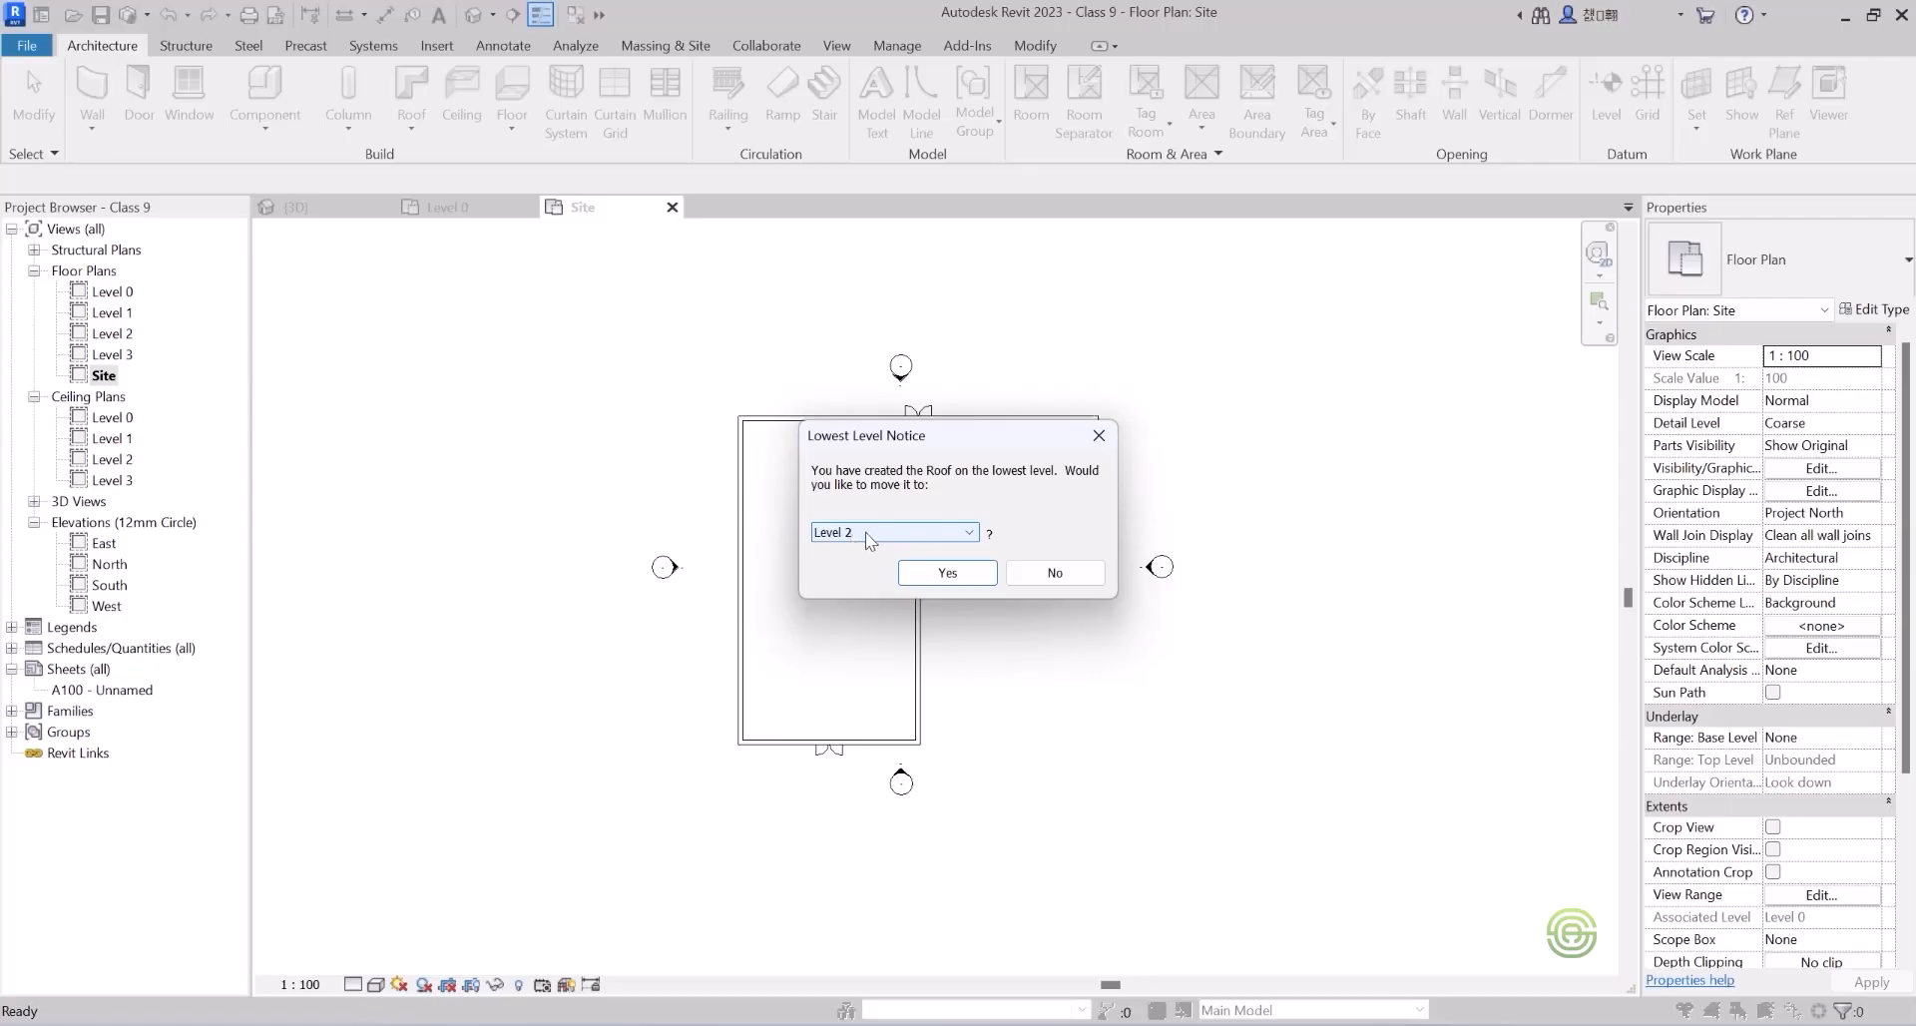
{"action": "left_click", "coordinate": [948, 577]}
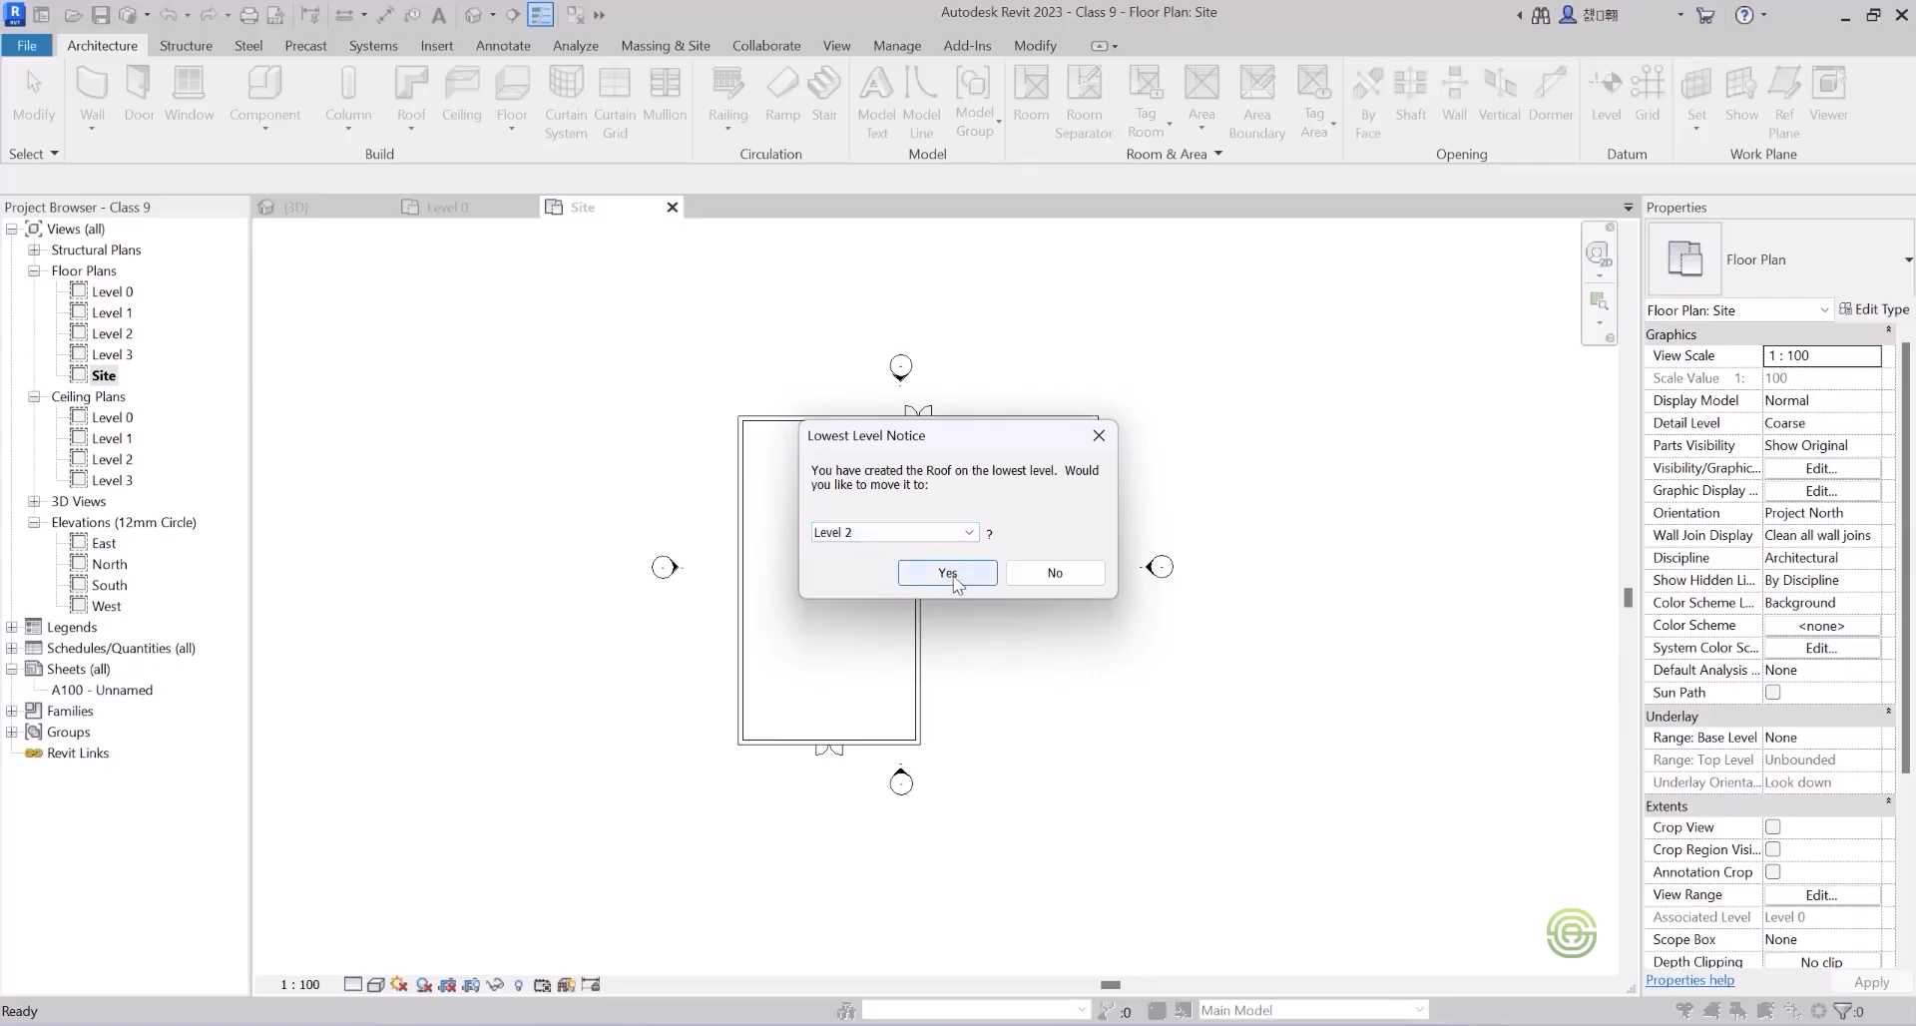
{"action": "left_click", "coordinate": [933, 532]}
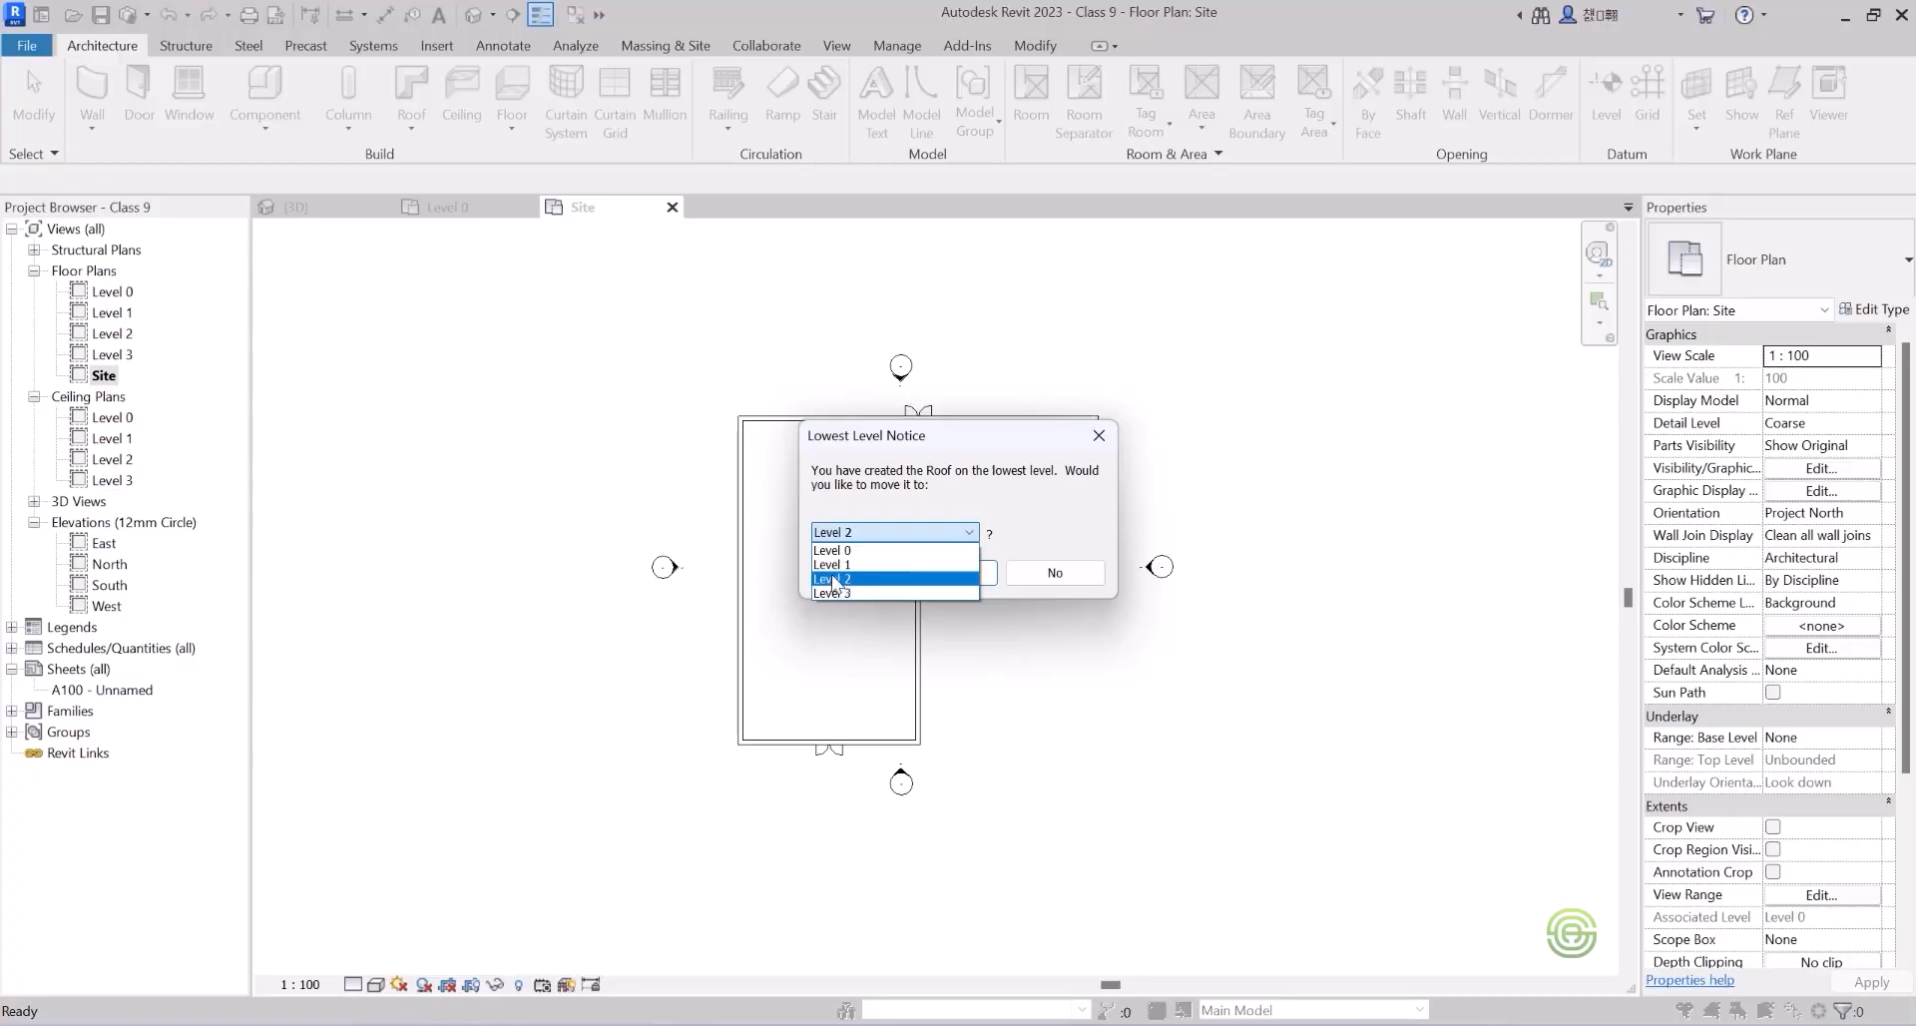
{"action": "left_click", "coordinate": [840, 580]}
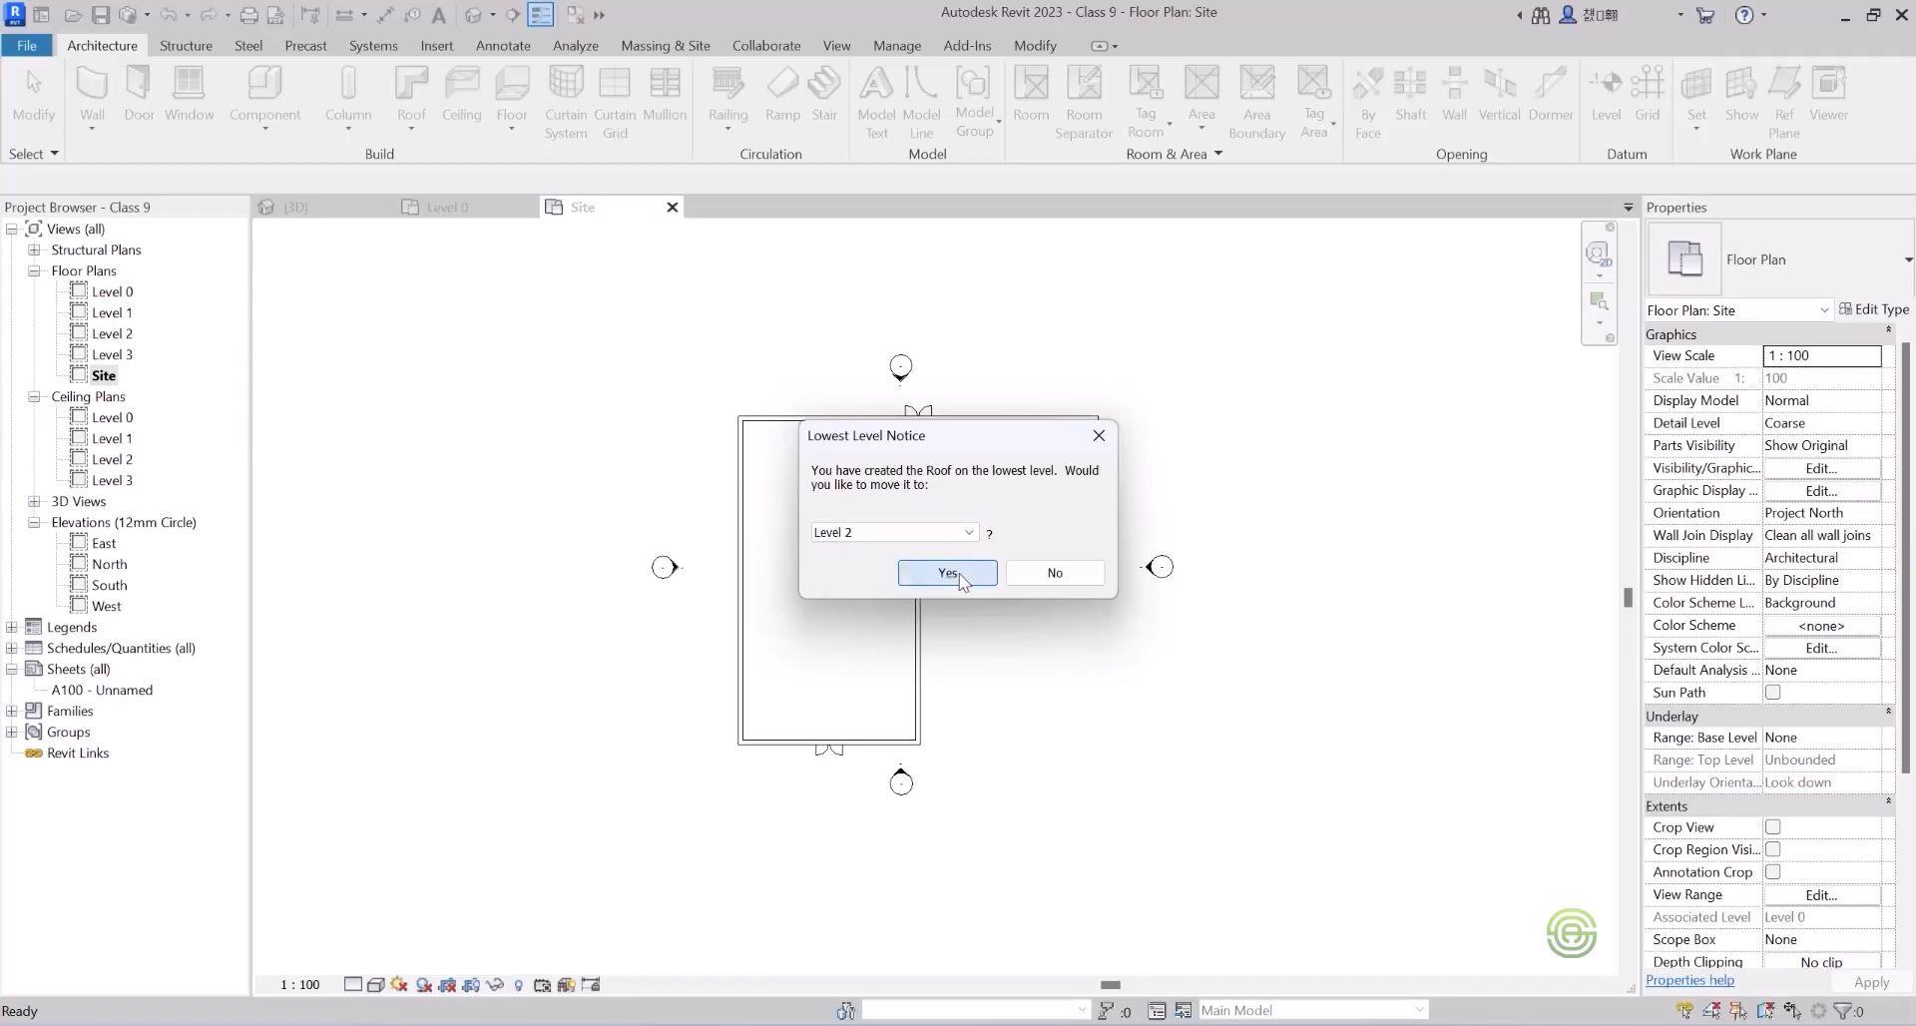
Confirm moving the new roof to Level 2.
{"action": "left_click", "coordinate": [948, 574]}
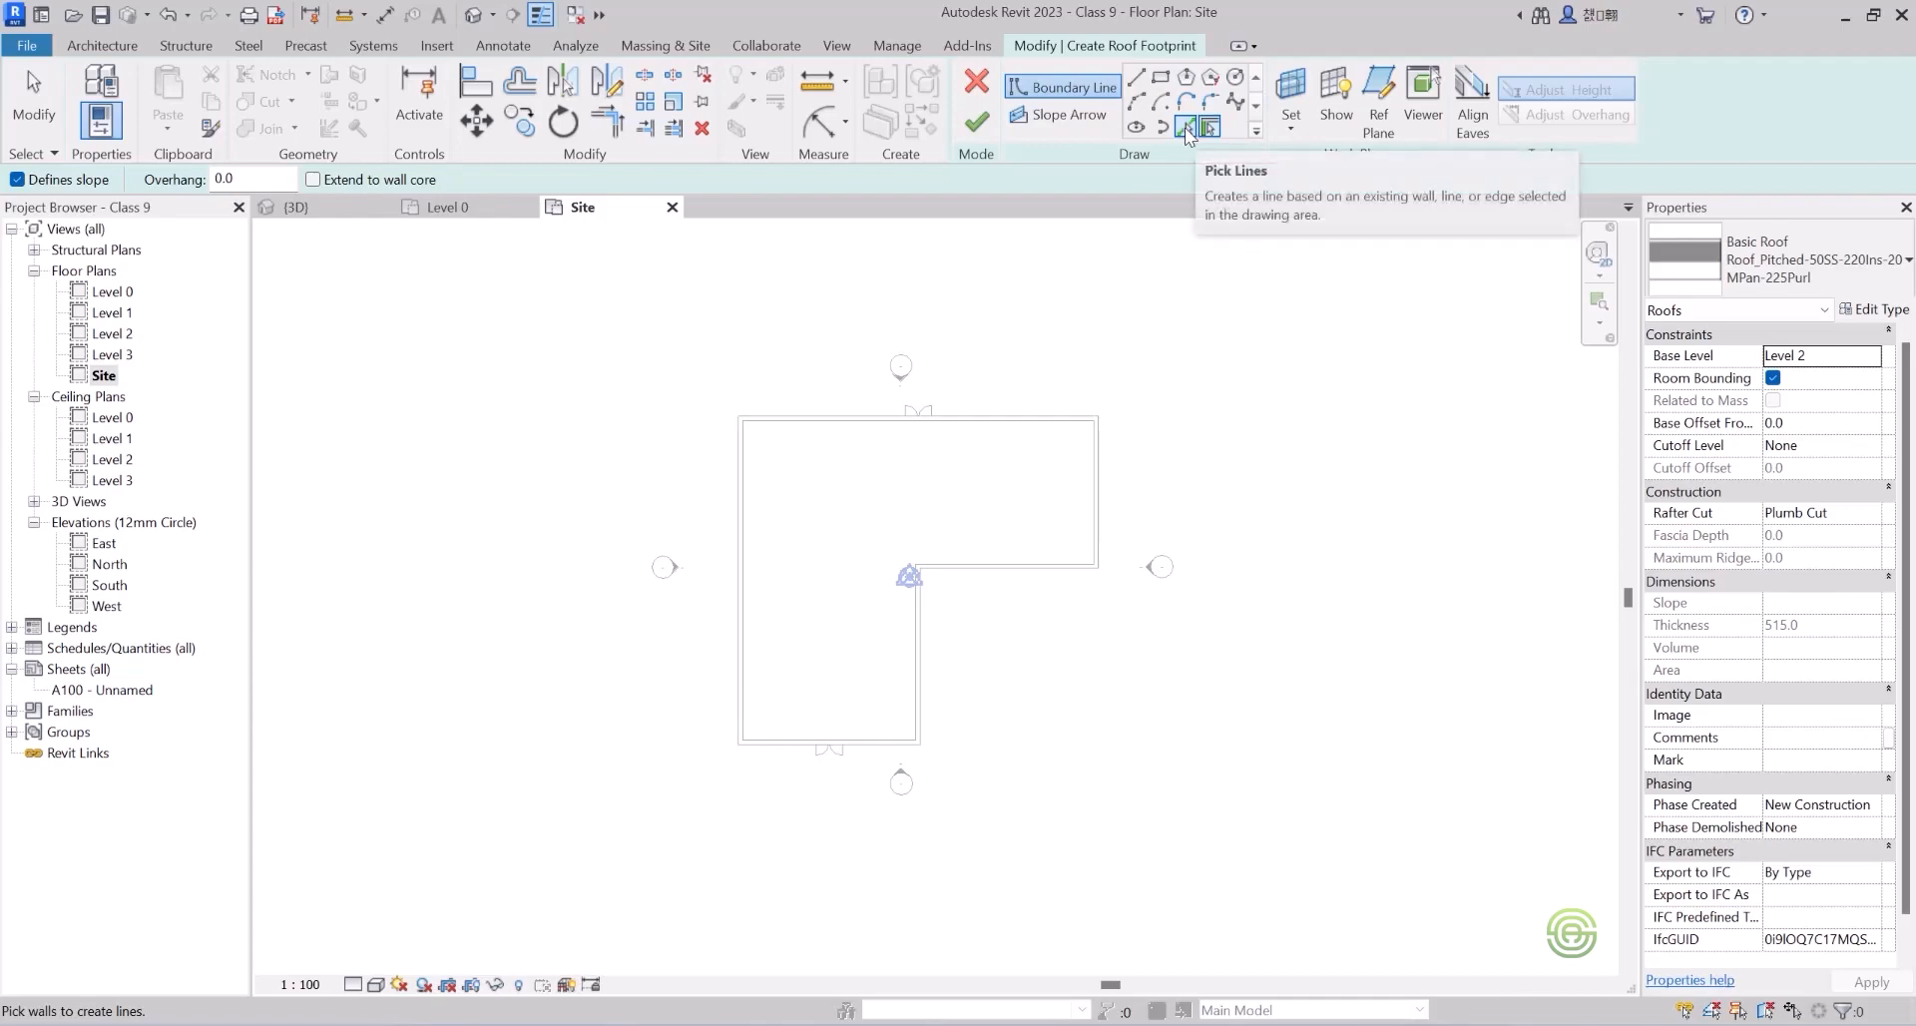
Try tracing the roof boundary with straight lines along the outer edges of the north, west and south walls.
{"action": "left_click", "coordinate": [1137, 79]}
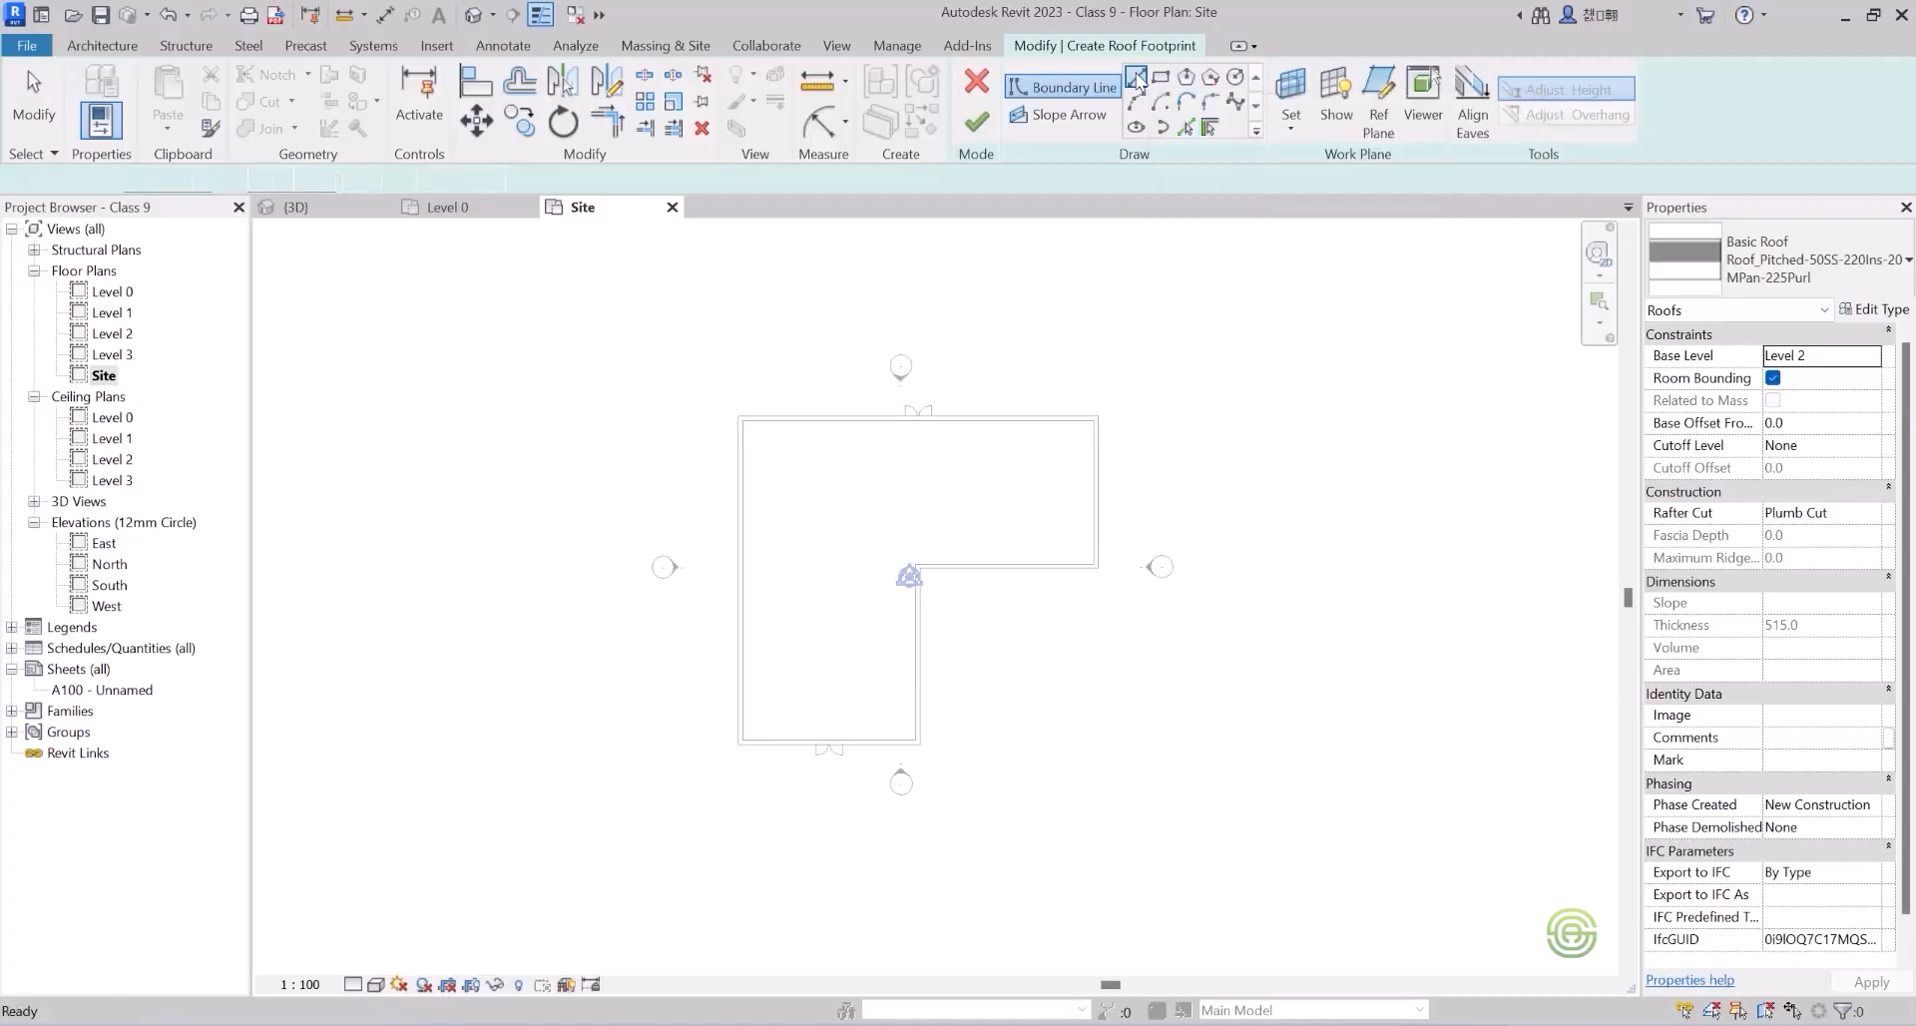
{"action": "scroll", "coordinate": [970, 530], "scroll_direction": "up", "scroll_amount": 2}
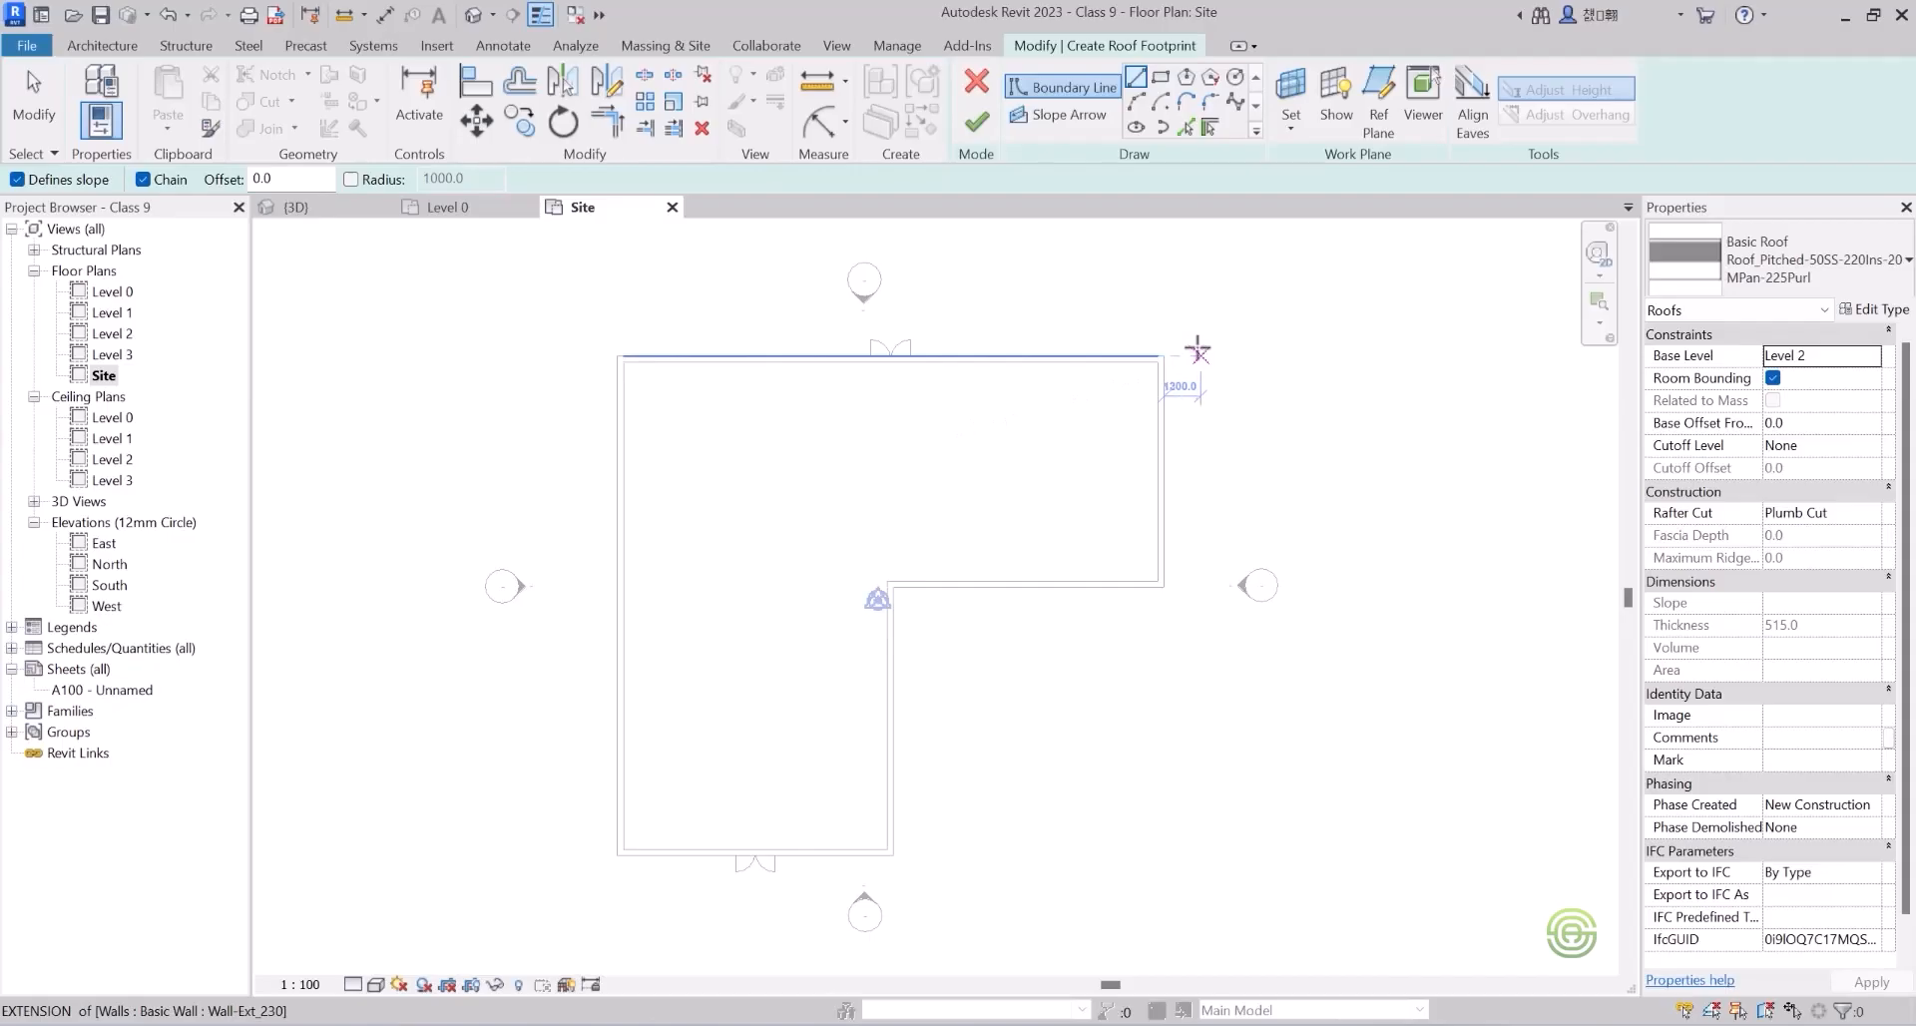
{"action": "left_click", "coordinate": [1165, 355]}
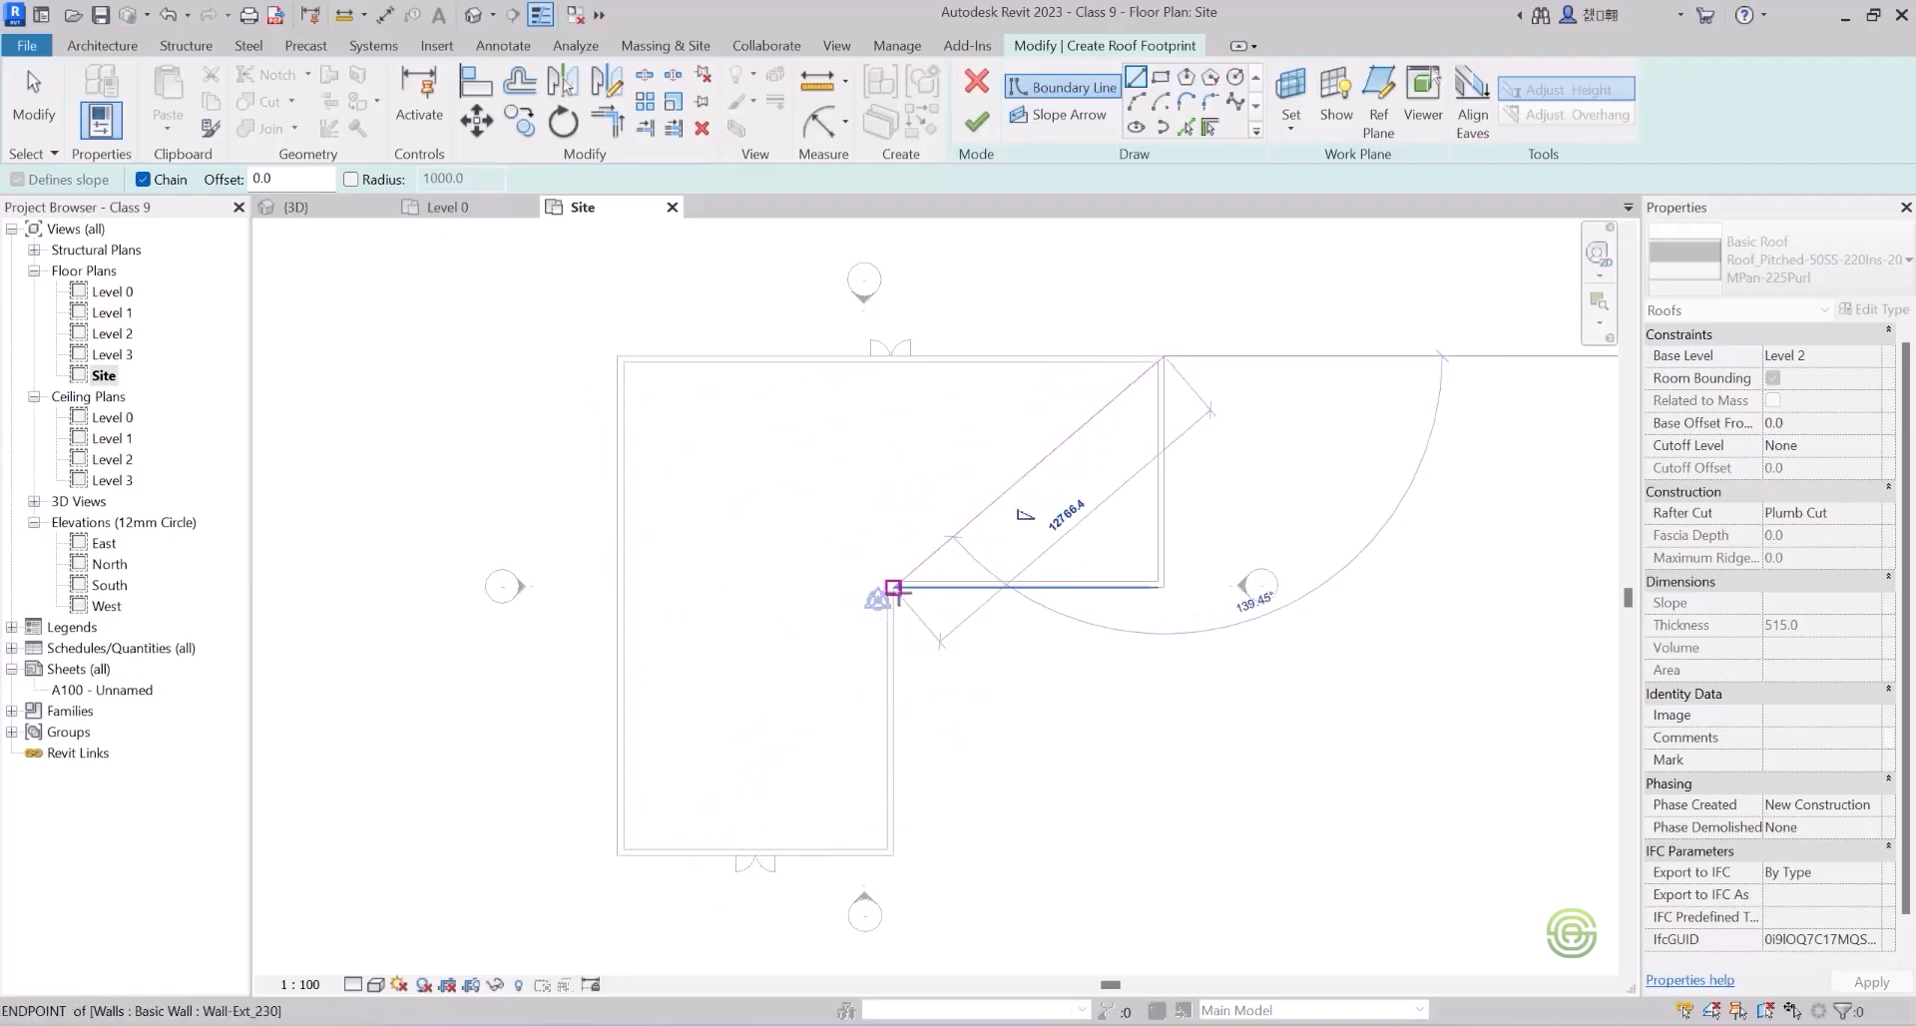
{"action": "left_click", "coordinate": [617, 355]}
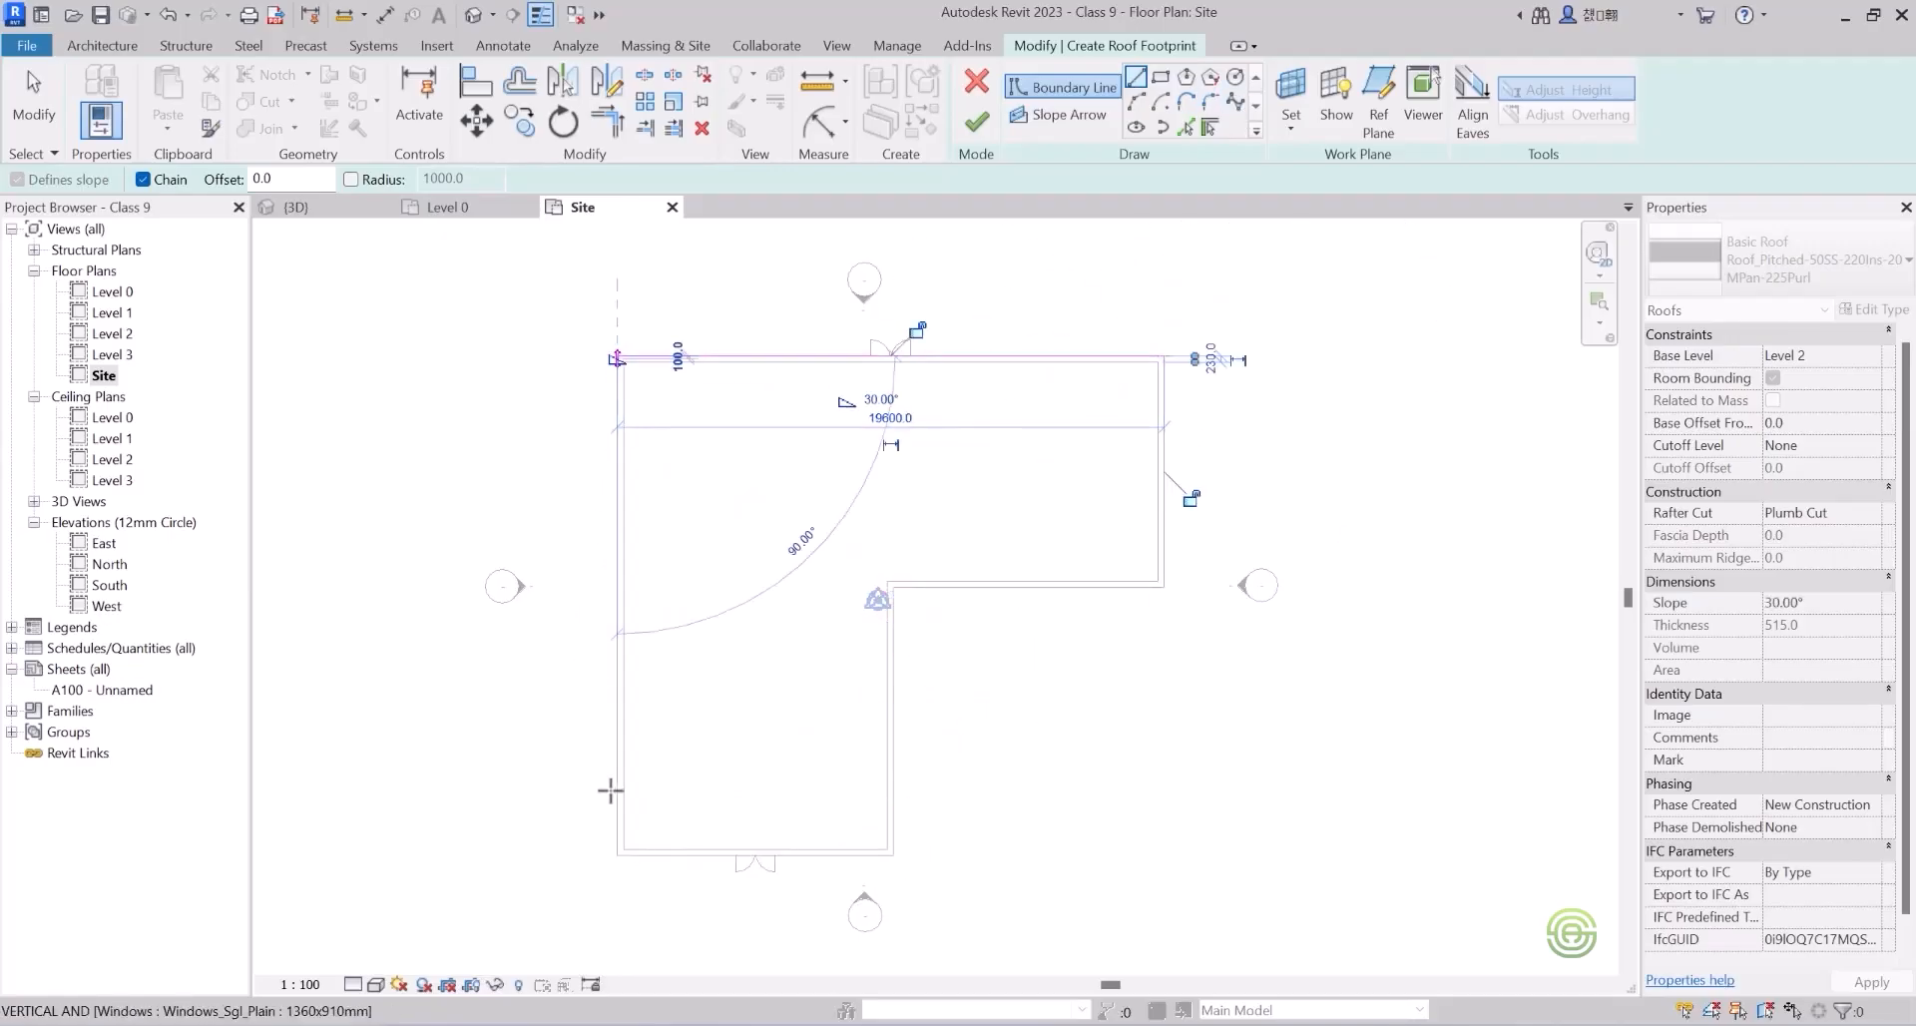
{"action": "left_click", "coordinate": [617, 854]}
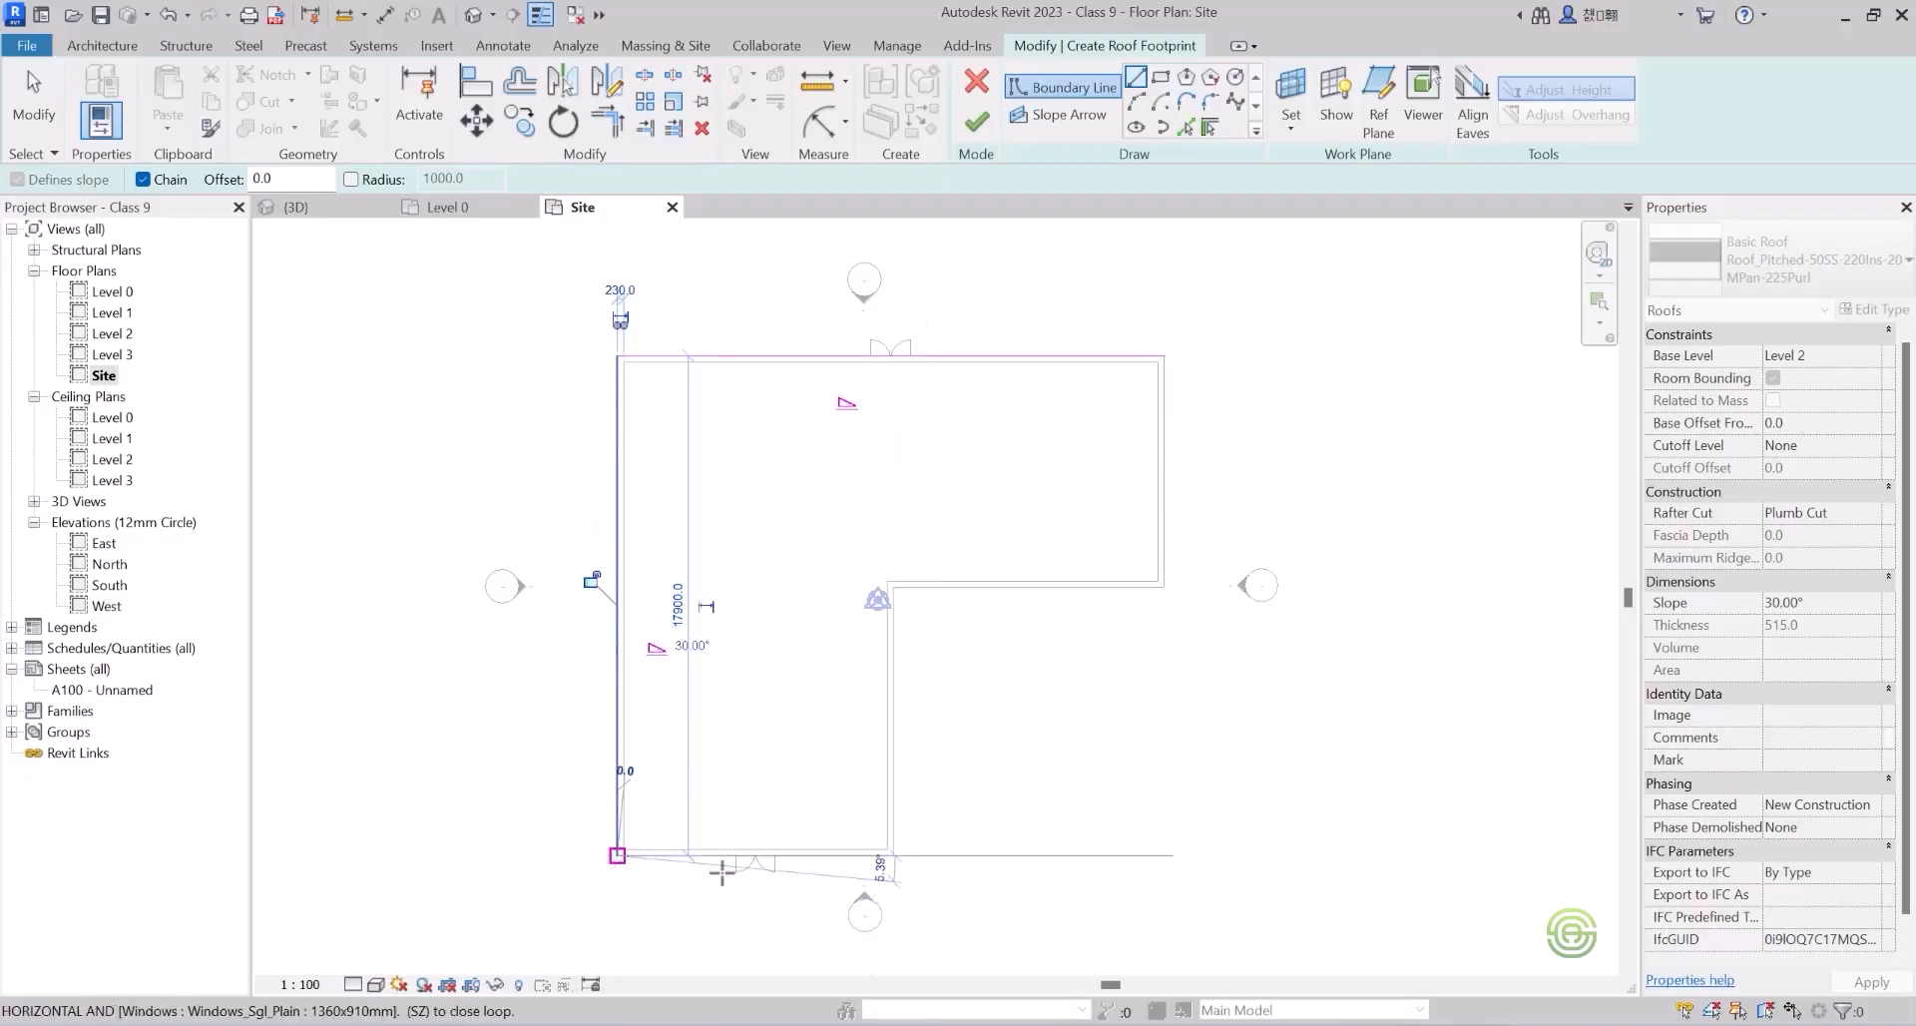
{"action": "left_click", "coordinate": [893, 855]}
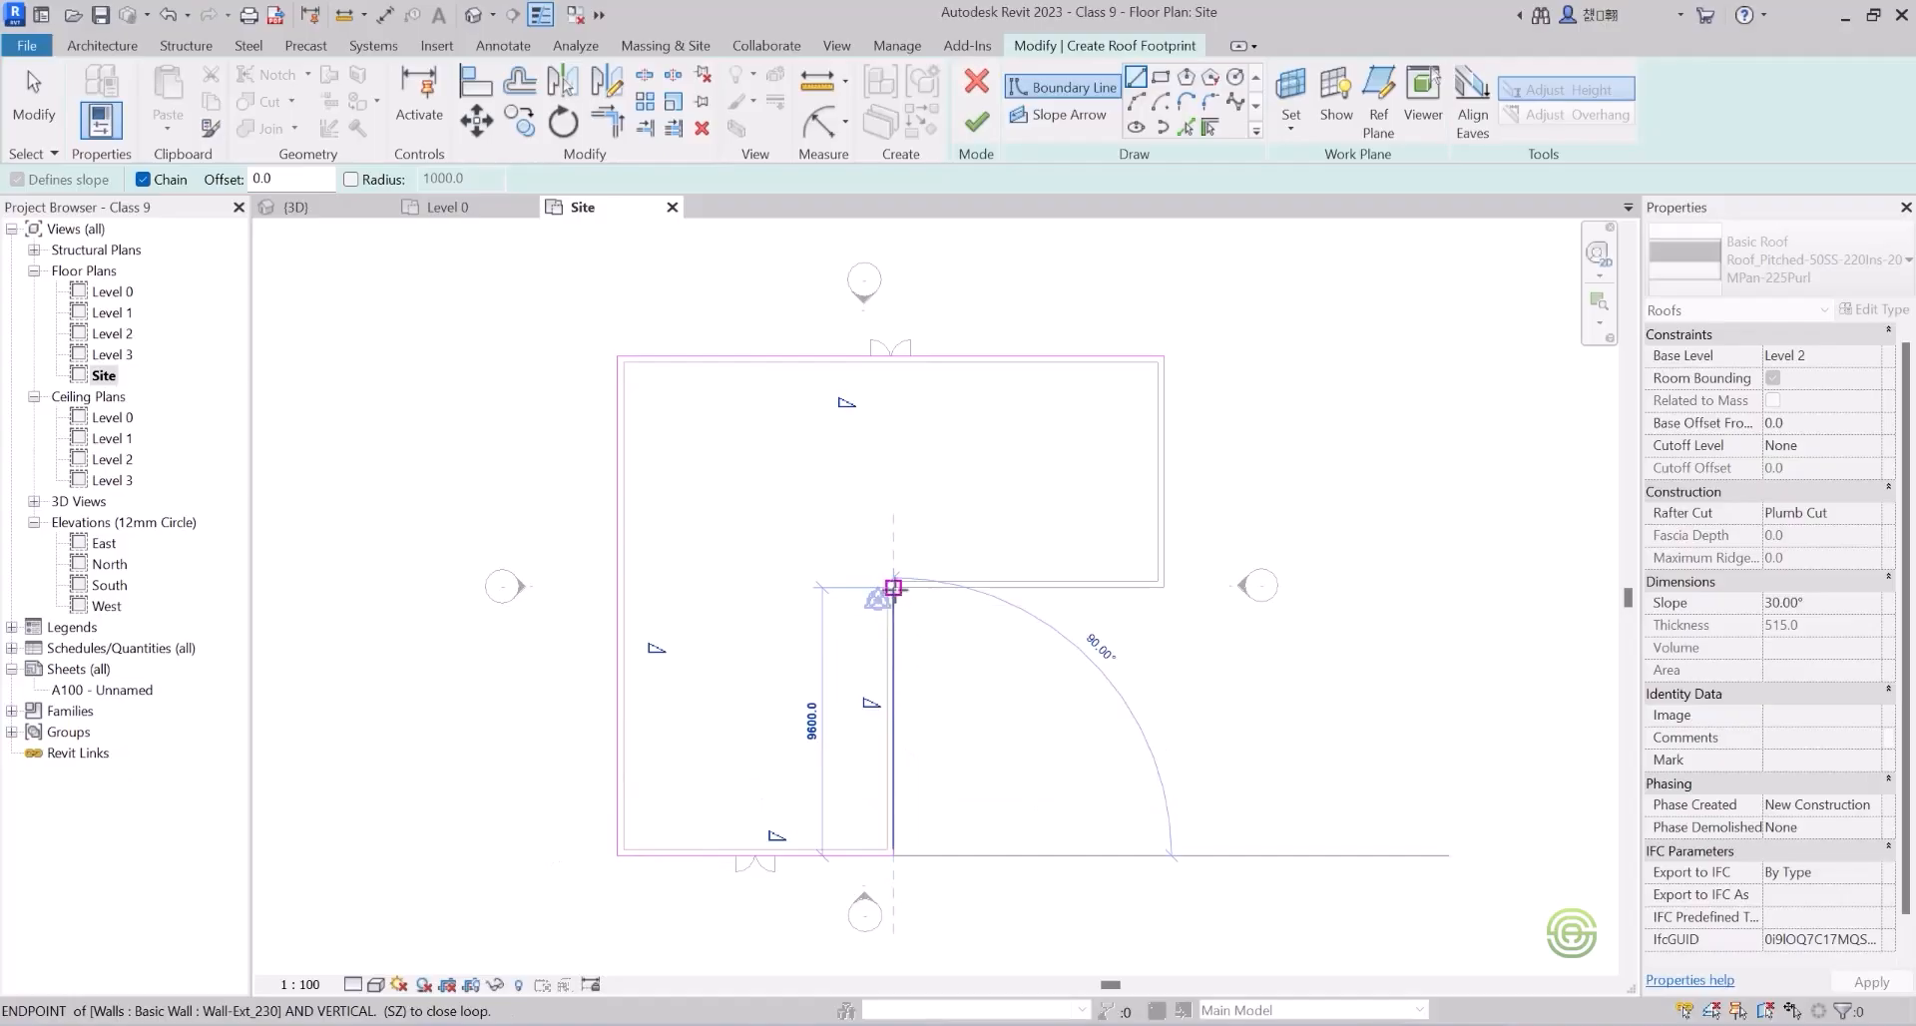
{"action": "left_click", "coordinate": [893, 587]}
{"action": "key", "text": "Escape"}
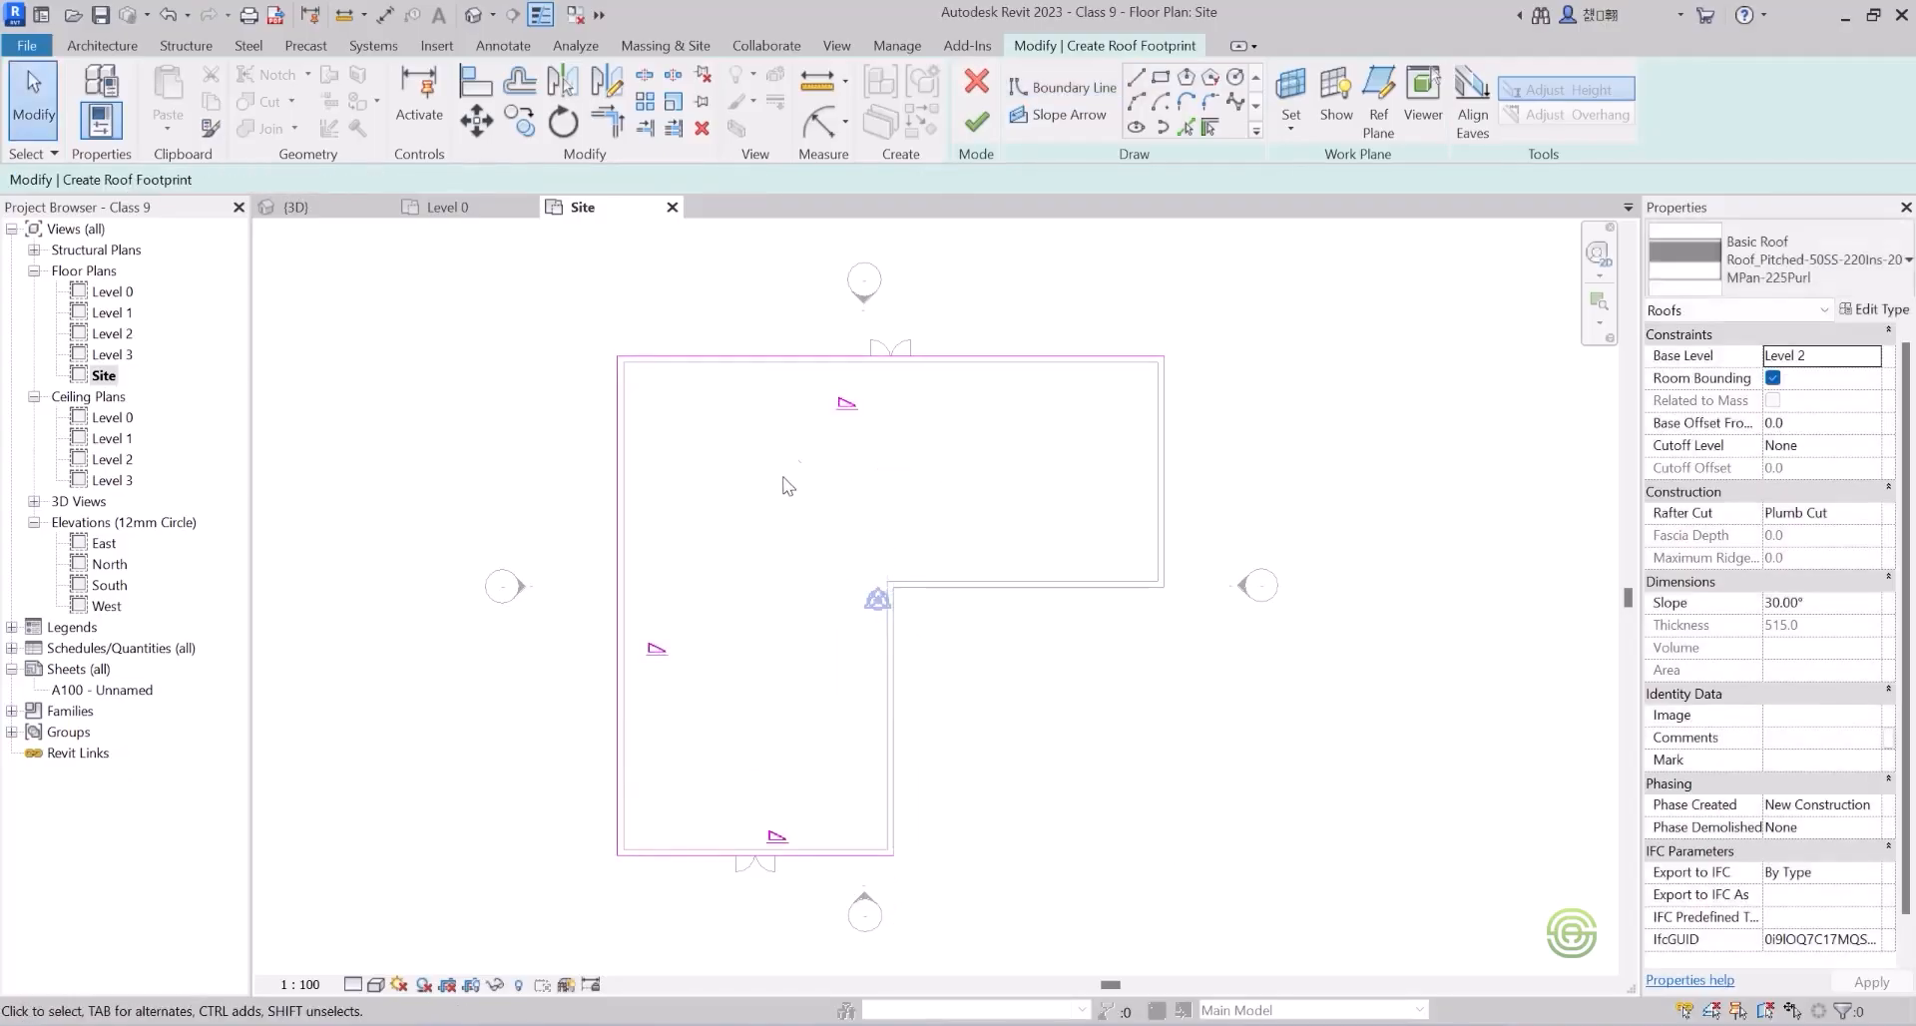
Delete the north, west and south boundary lines from the roof sketch.
{"action": "left_click", "coordinate": [772, 359]}
{"action": "key", "text": "Delete"}
{"action": "left_click", "coordinate": [616, 429]}
{"action": "key", "text": "Delete"}
{"action": "left_click", "coordinate": [695, 860]}
{"action": "key", "text": "Delete"}
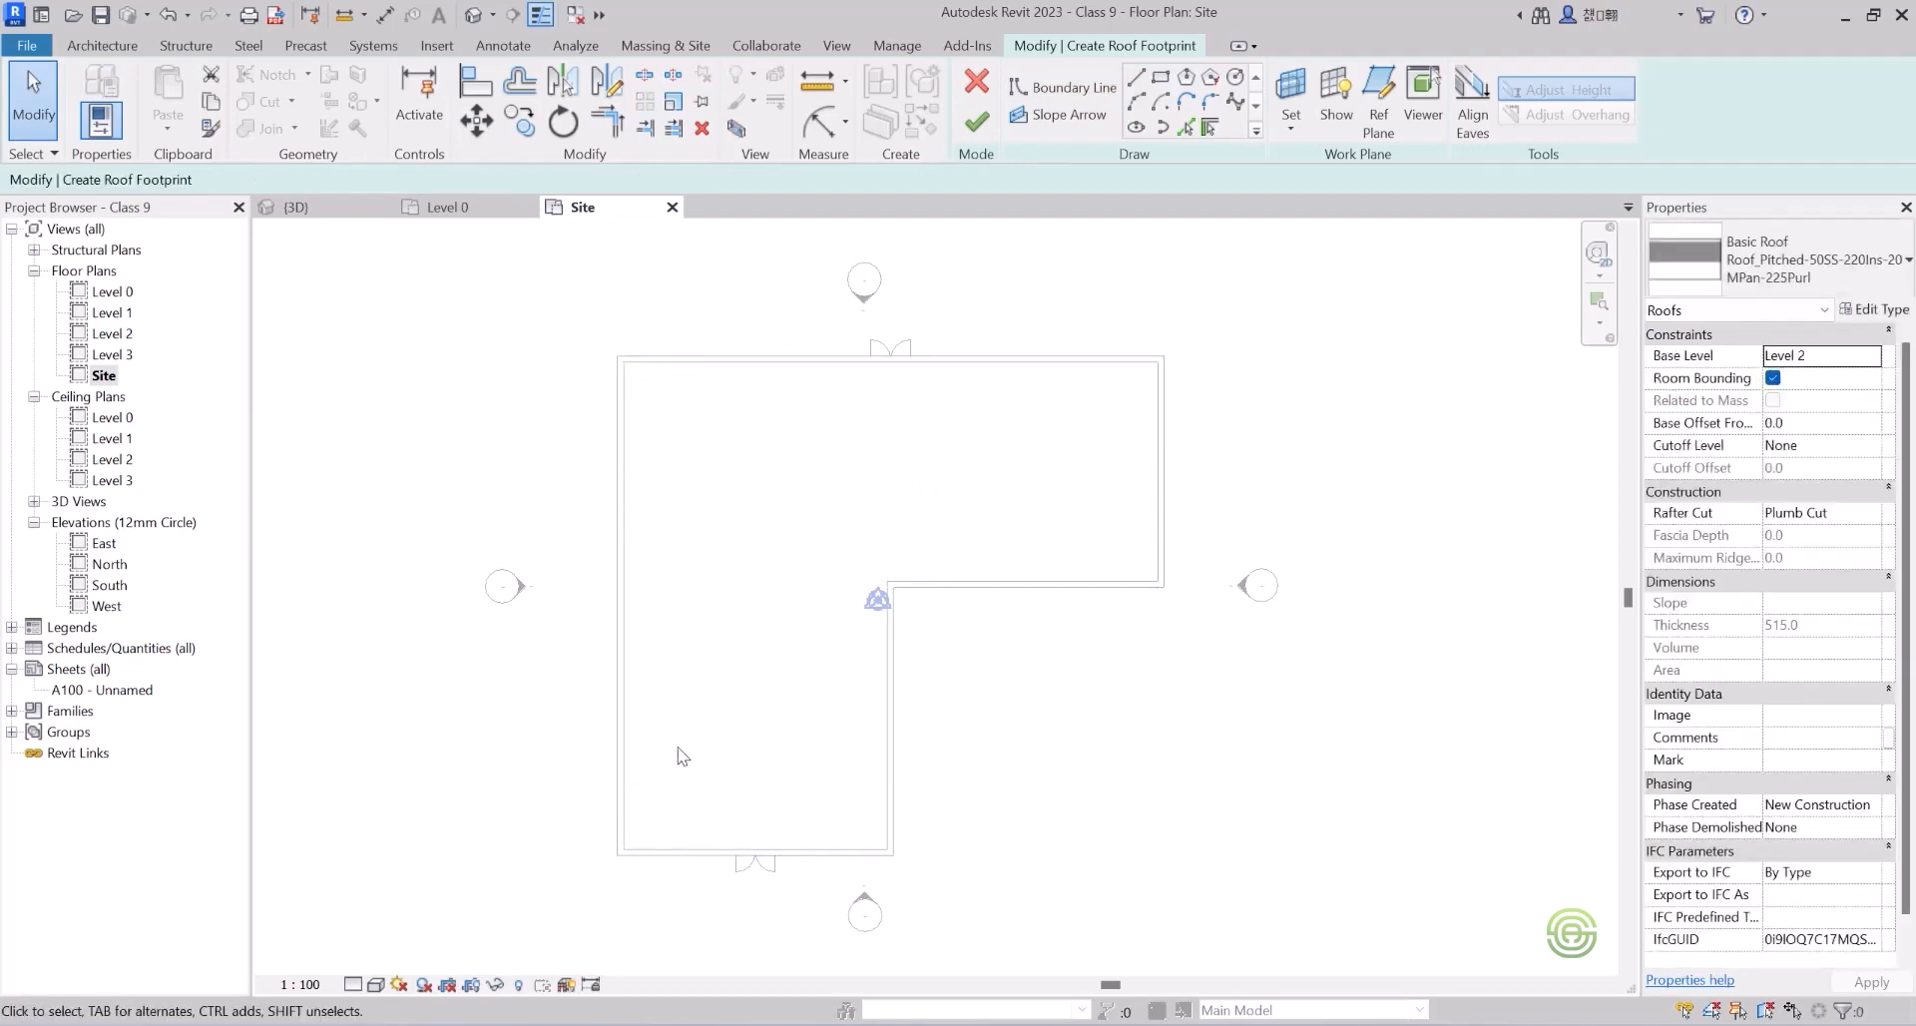
Create the roof boundary by picking the outer edges of all six exterior walls with Defines slope on, and finish the footprint.
{"action": "left_click", "coordinate": [1185, 126]}
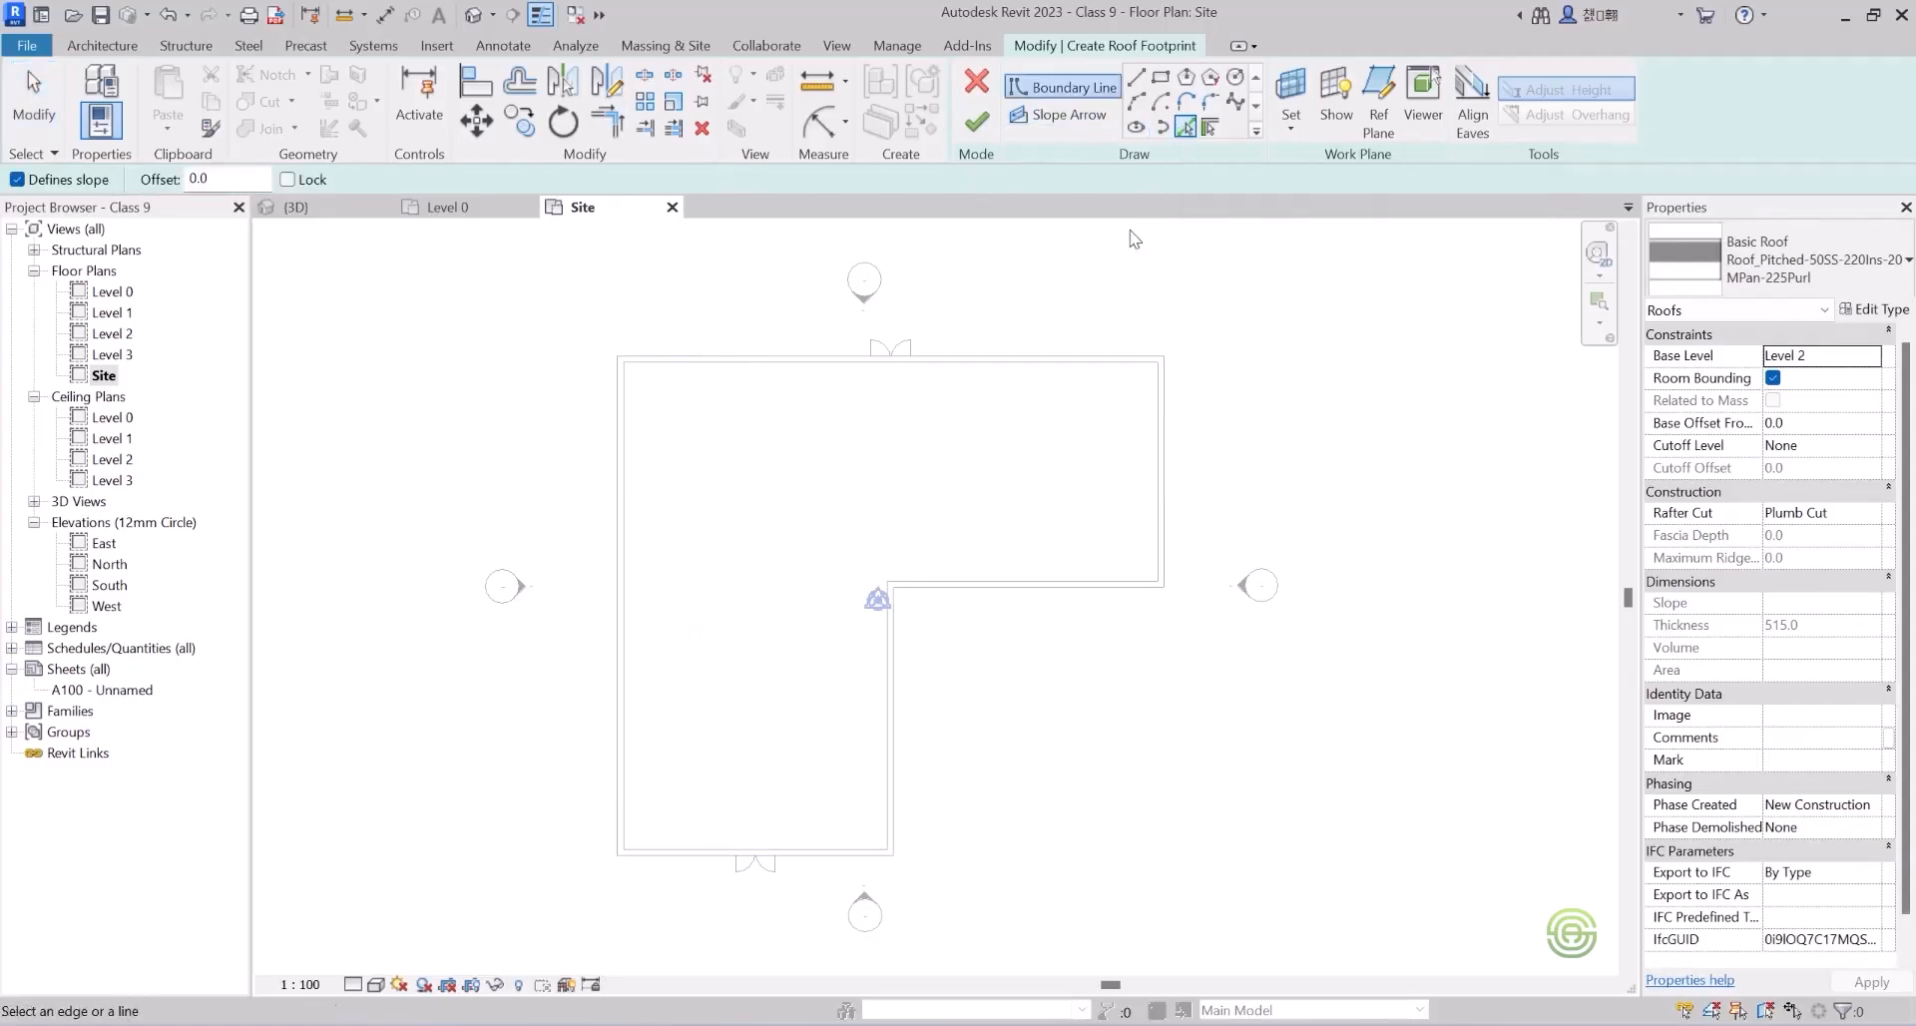
{"action": "left_click", "coordinate": [1036, 360]}
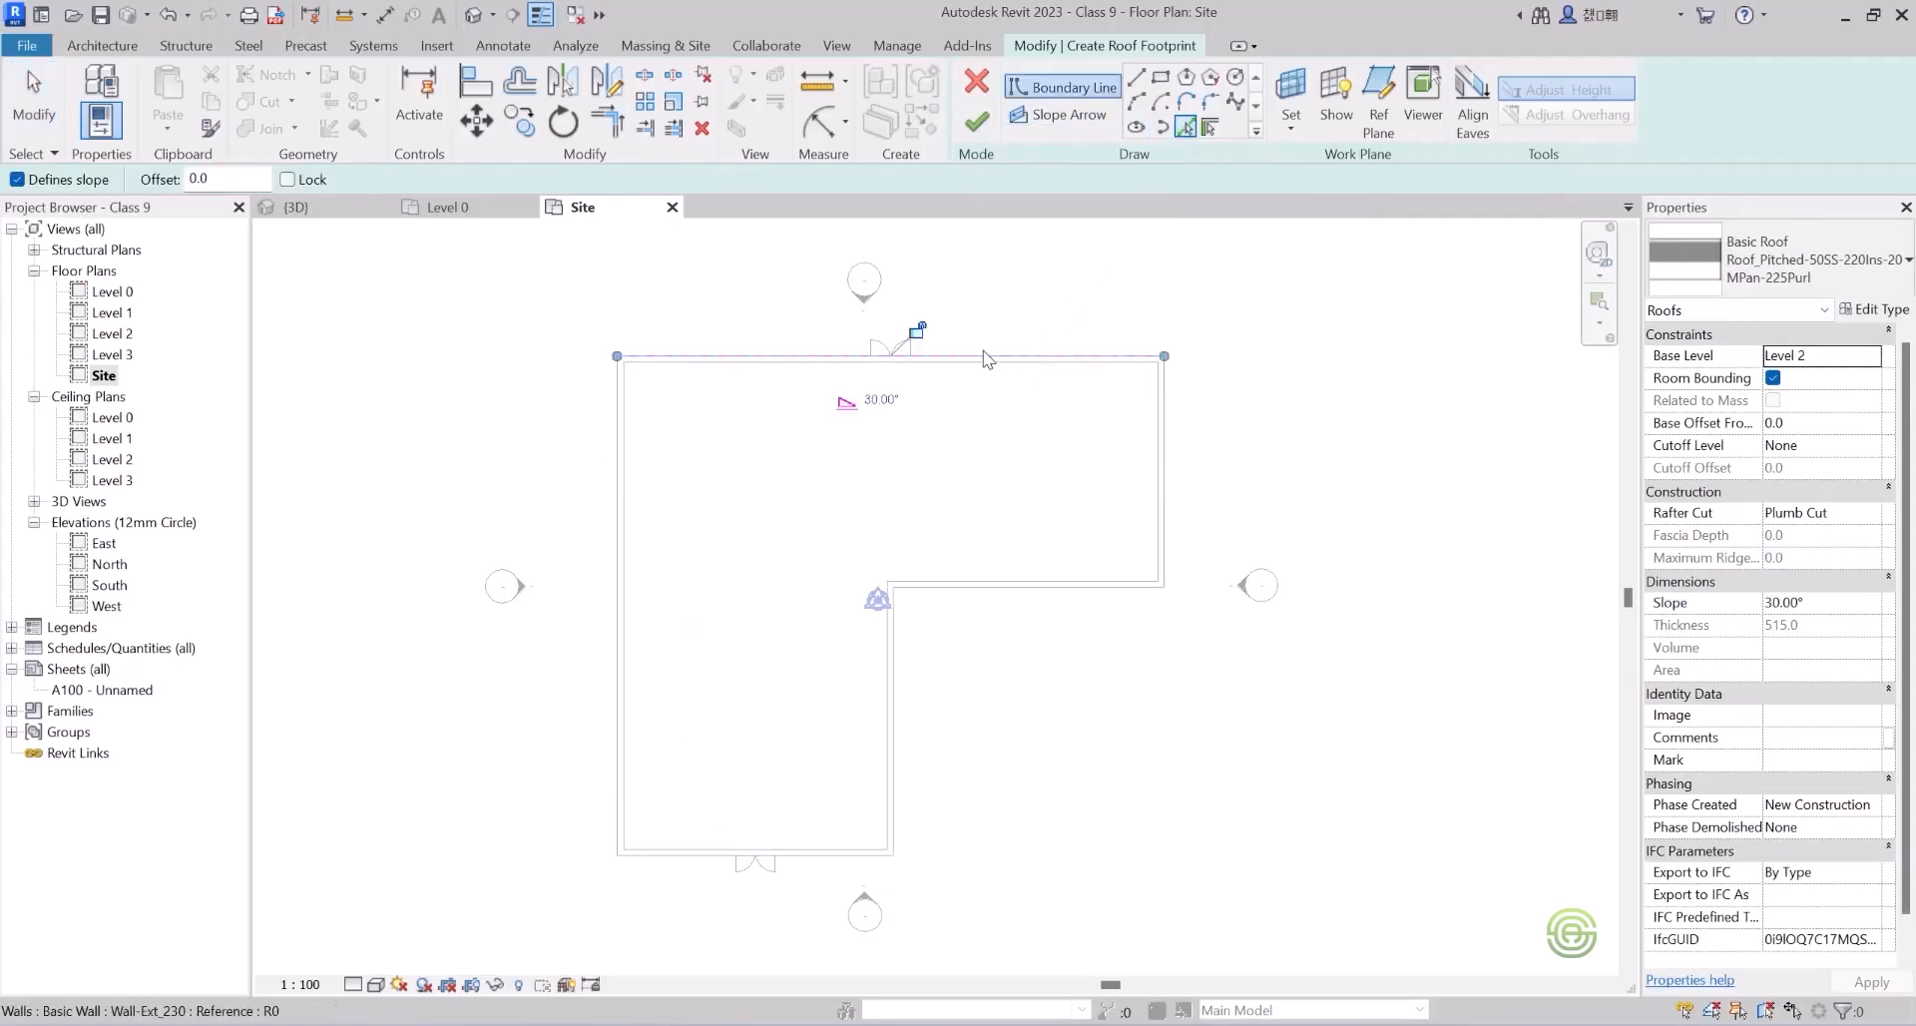
{"action": "left_click", "coordinate": [621, 444]}
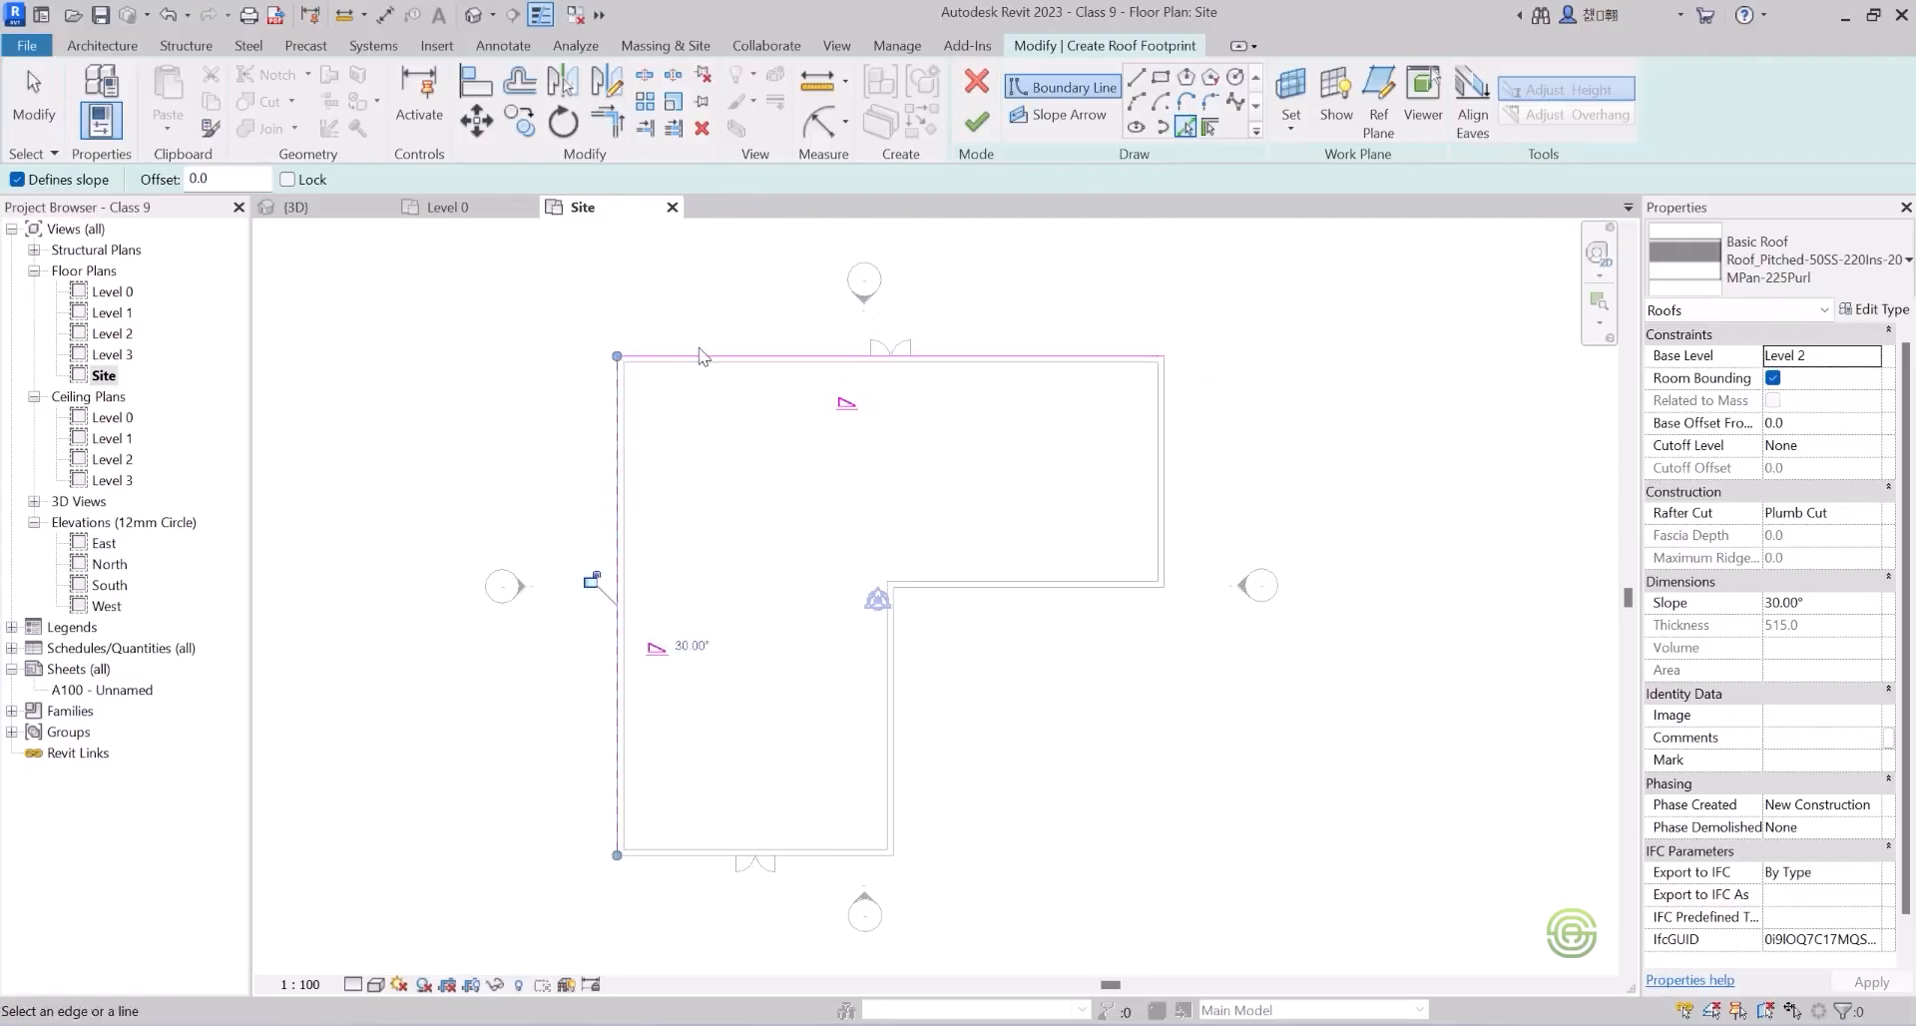
{"action": "left_click", "coordinate": [856, 870]}
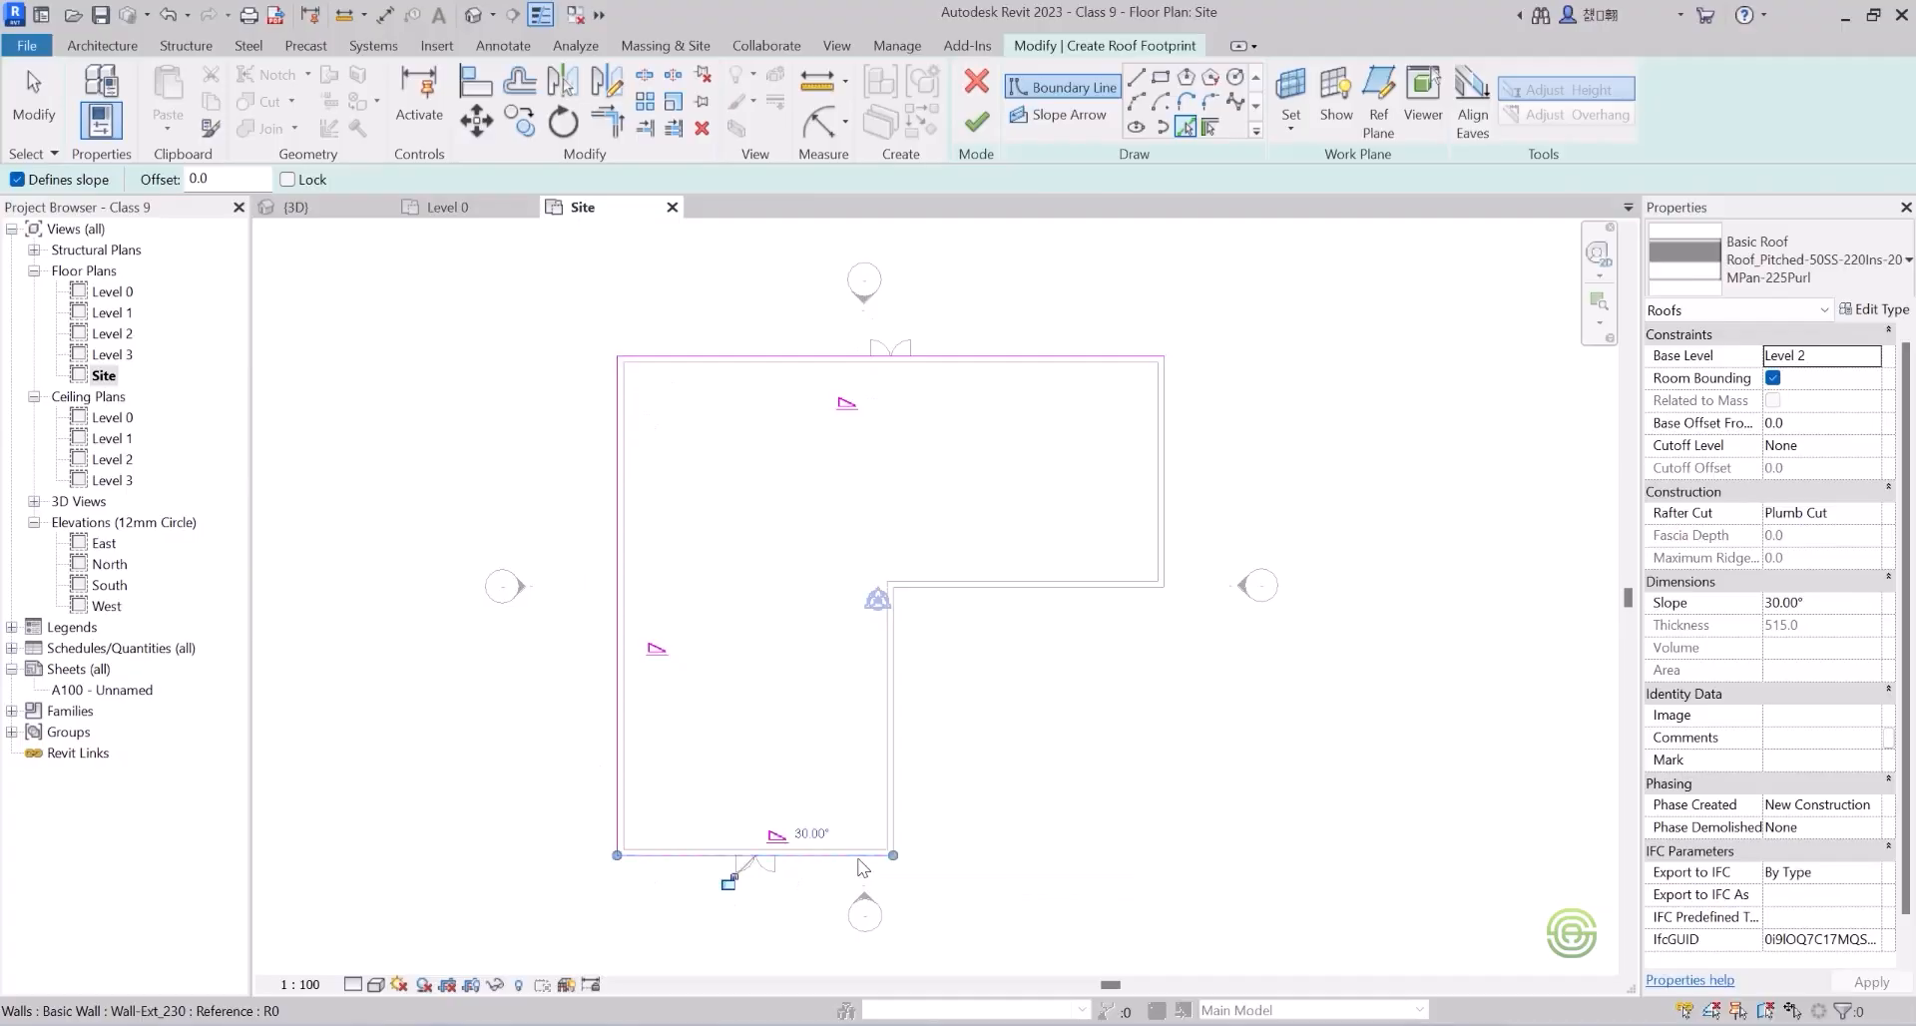
{"action": "left_click", "coordinate": [901, 725]}
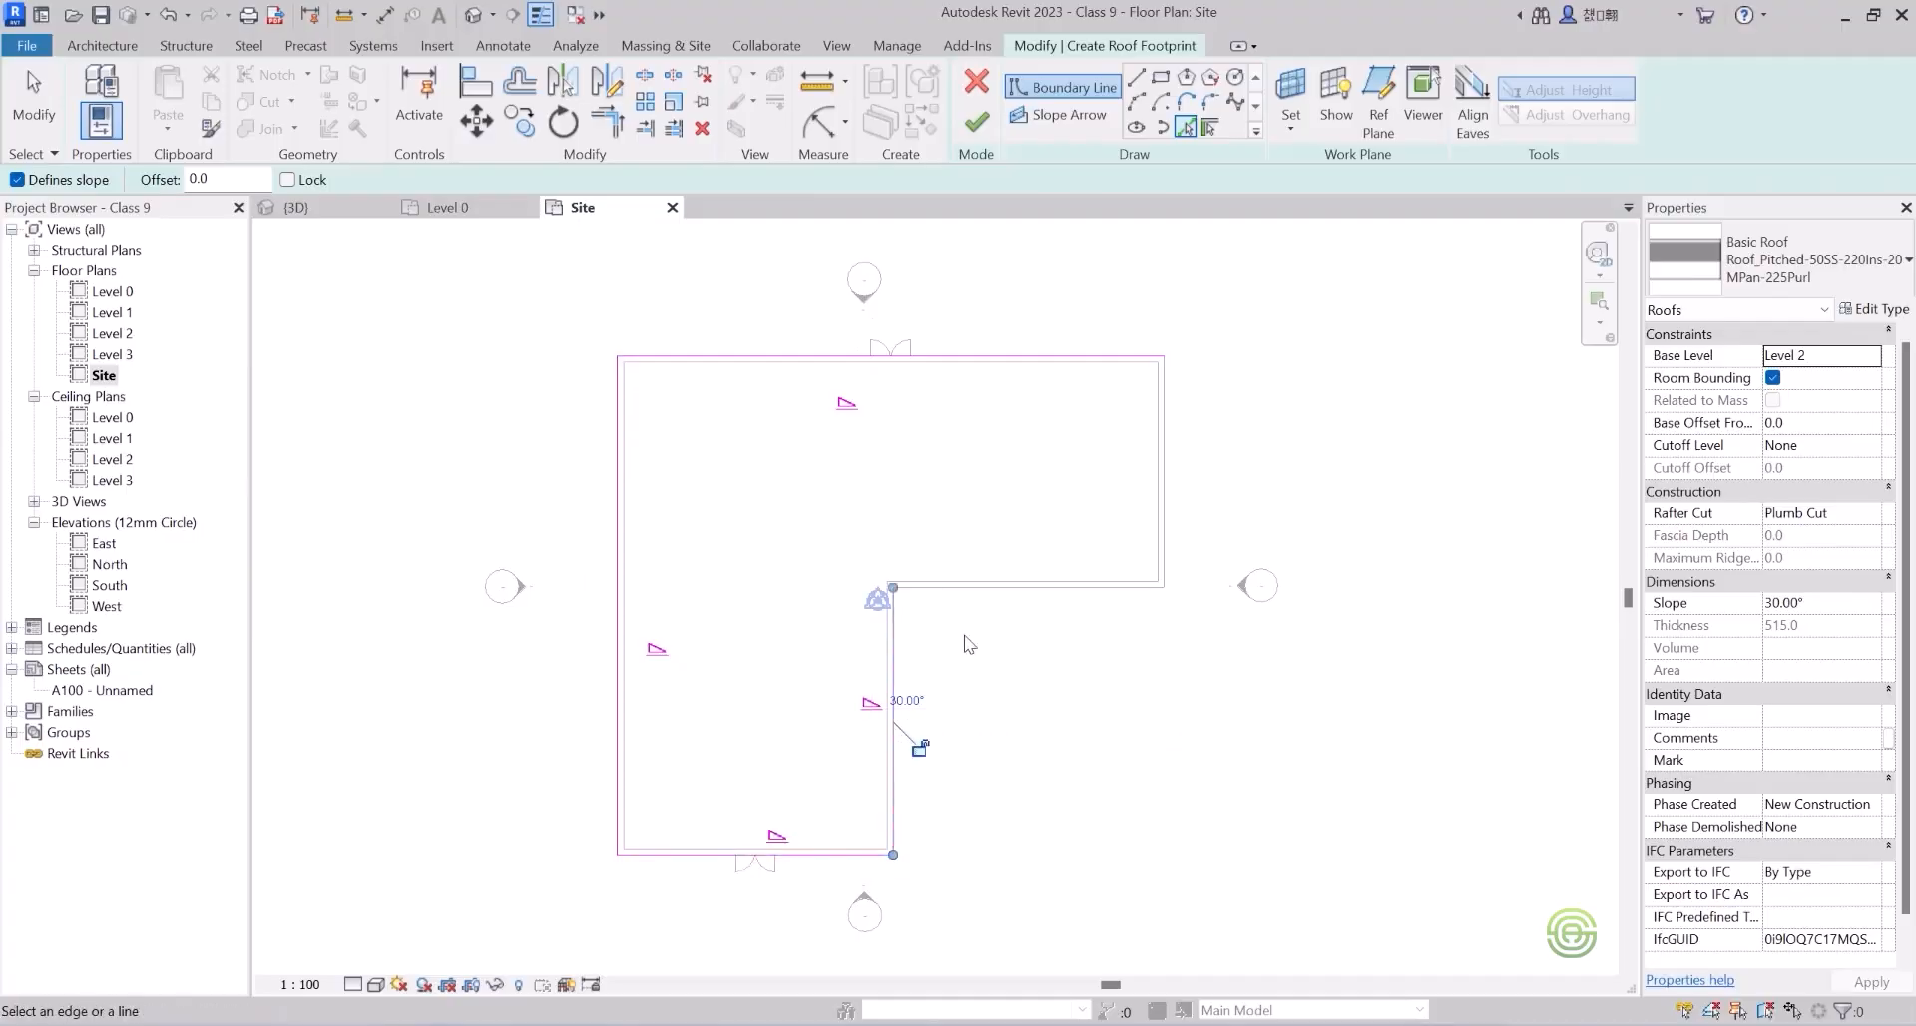
{"action": "left_click", "coordinate": [991, 590]}
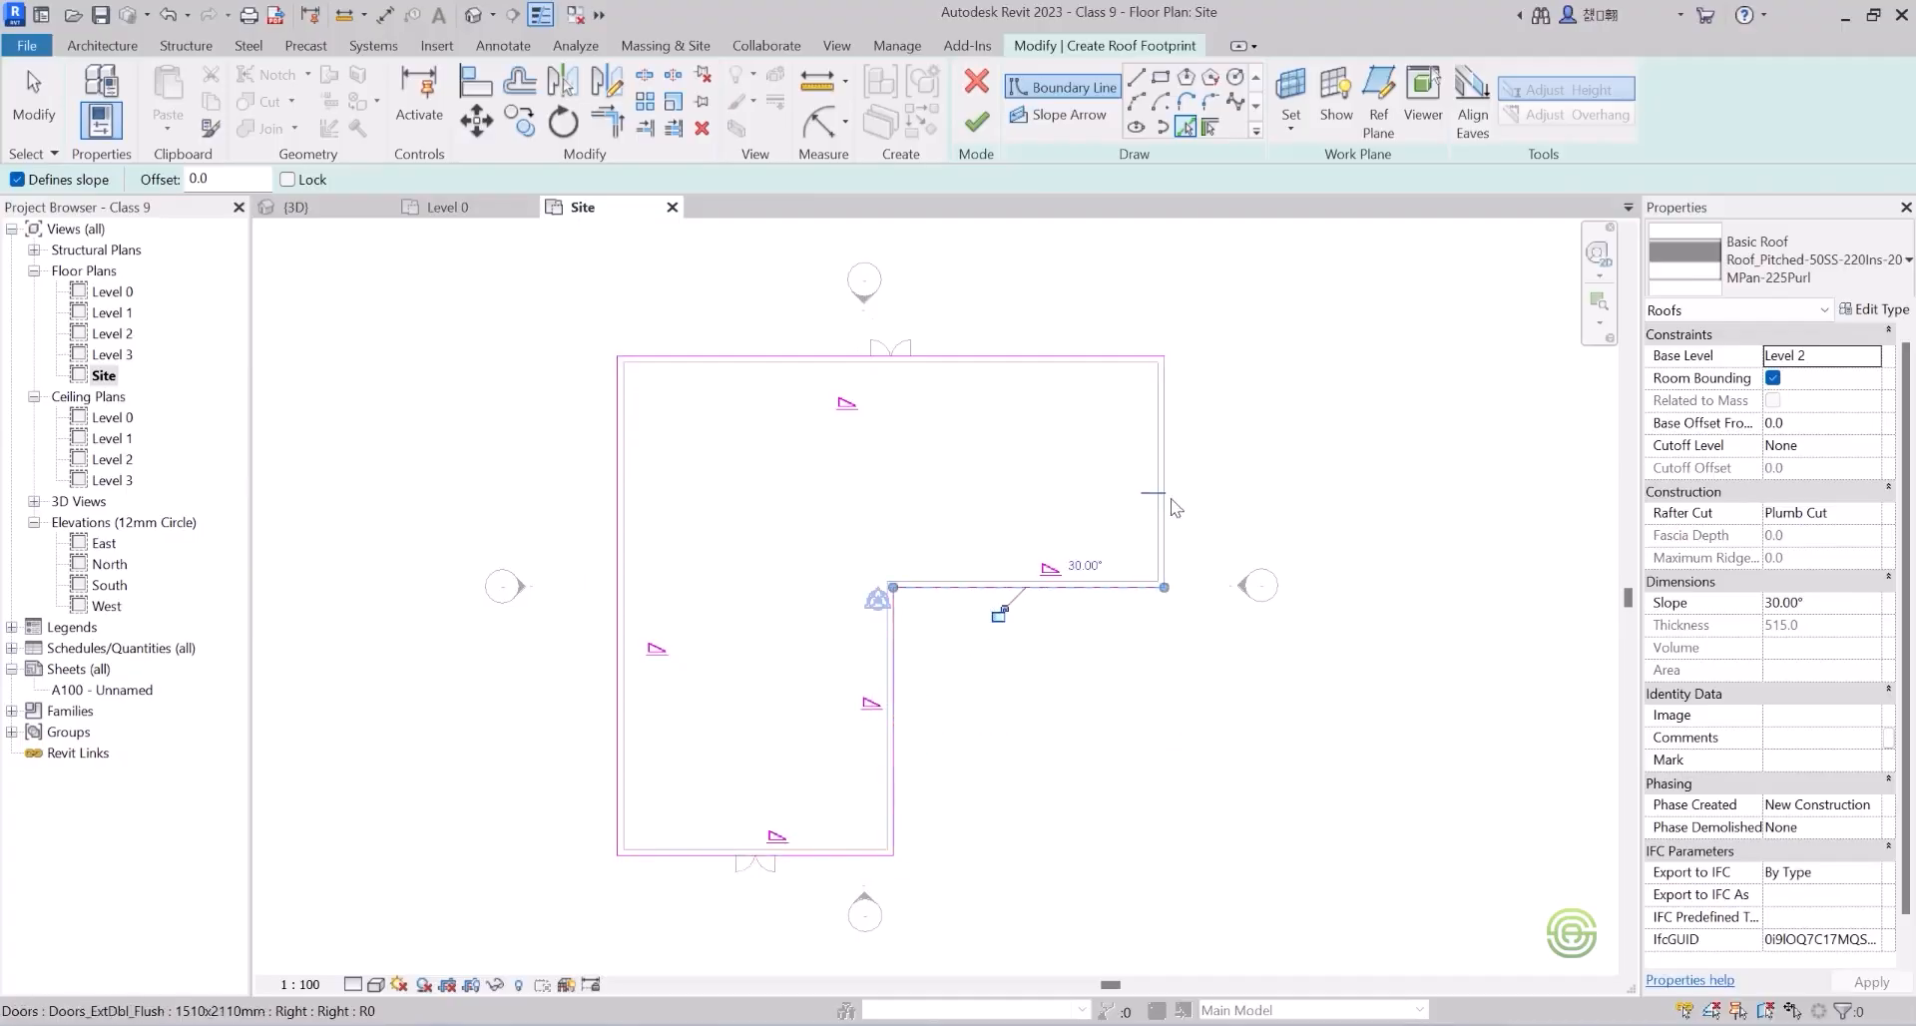
{"action": "left_click", "coordinate": [1164, 495]}
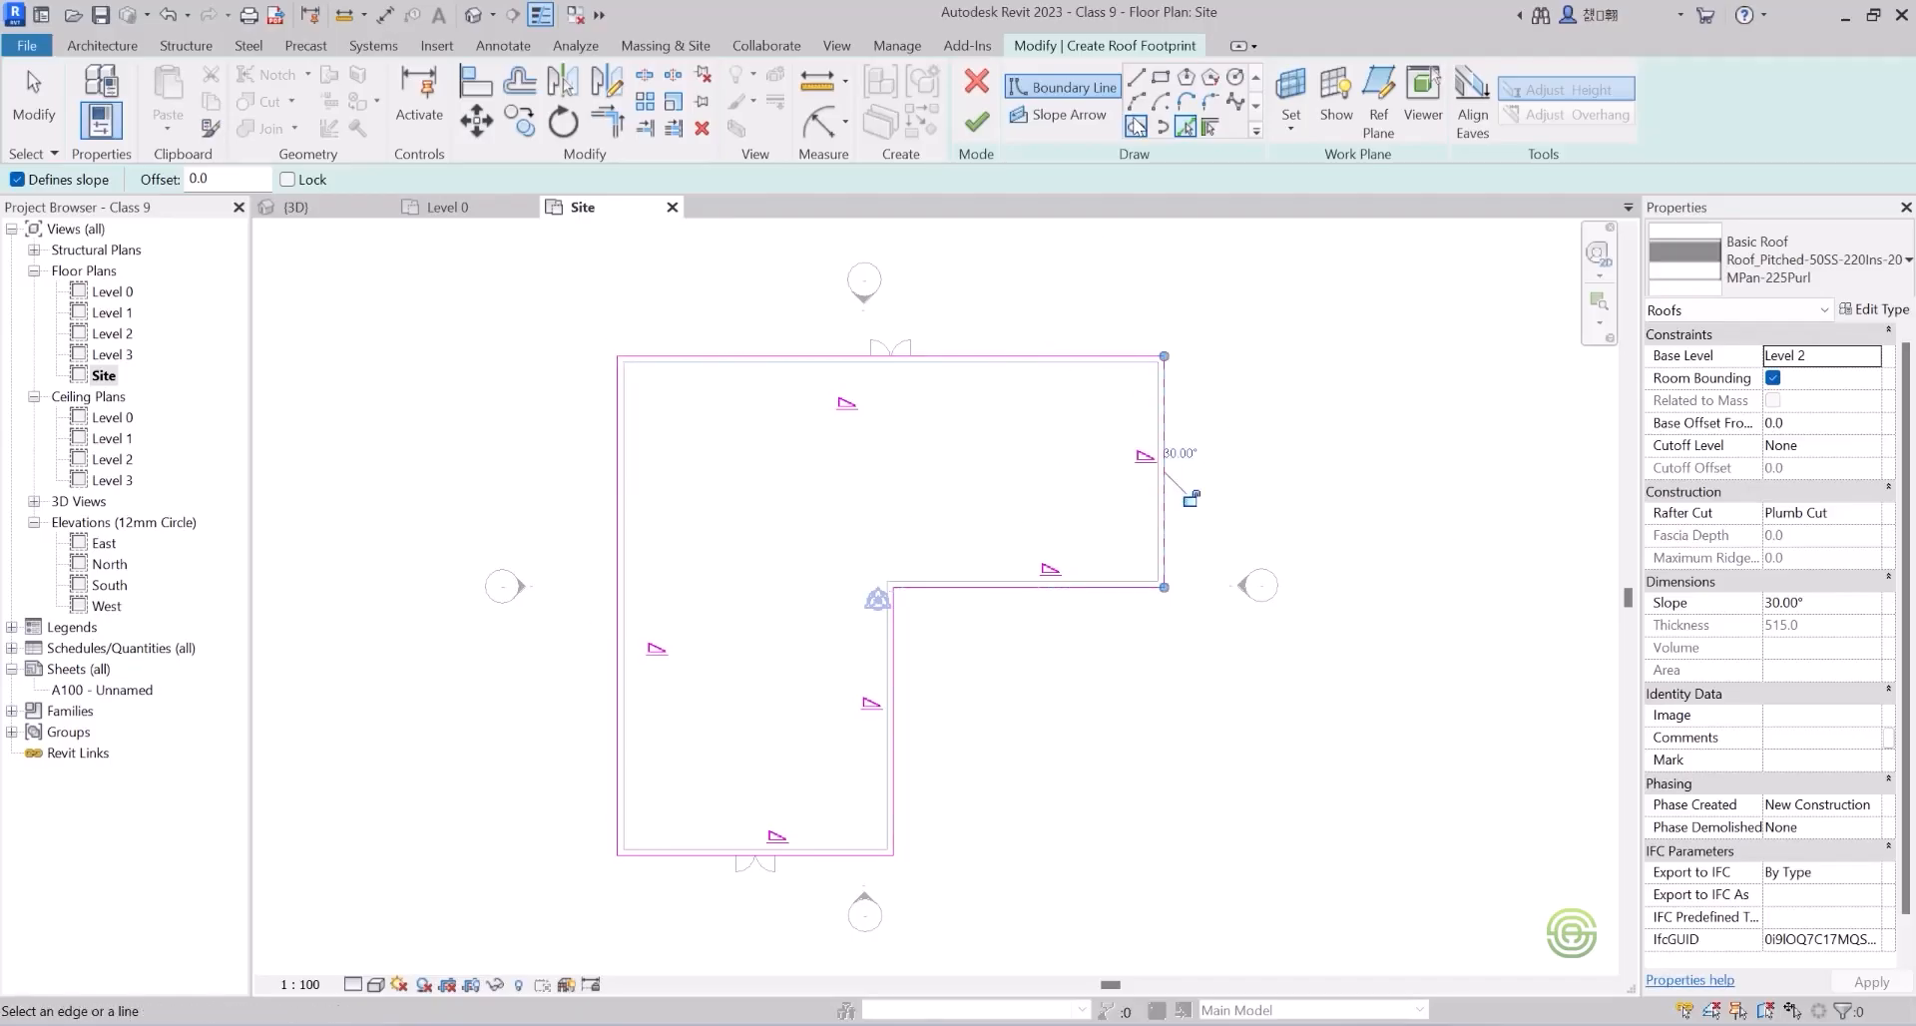
{"action": "left_click", "coordinate": [976, 124]}
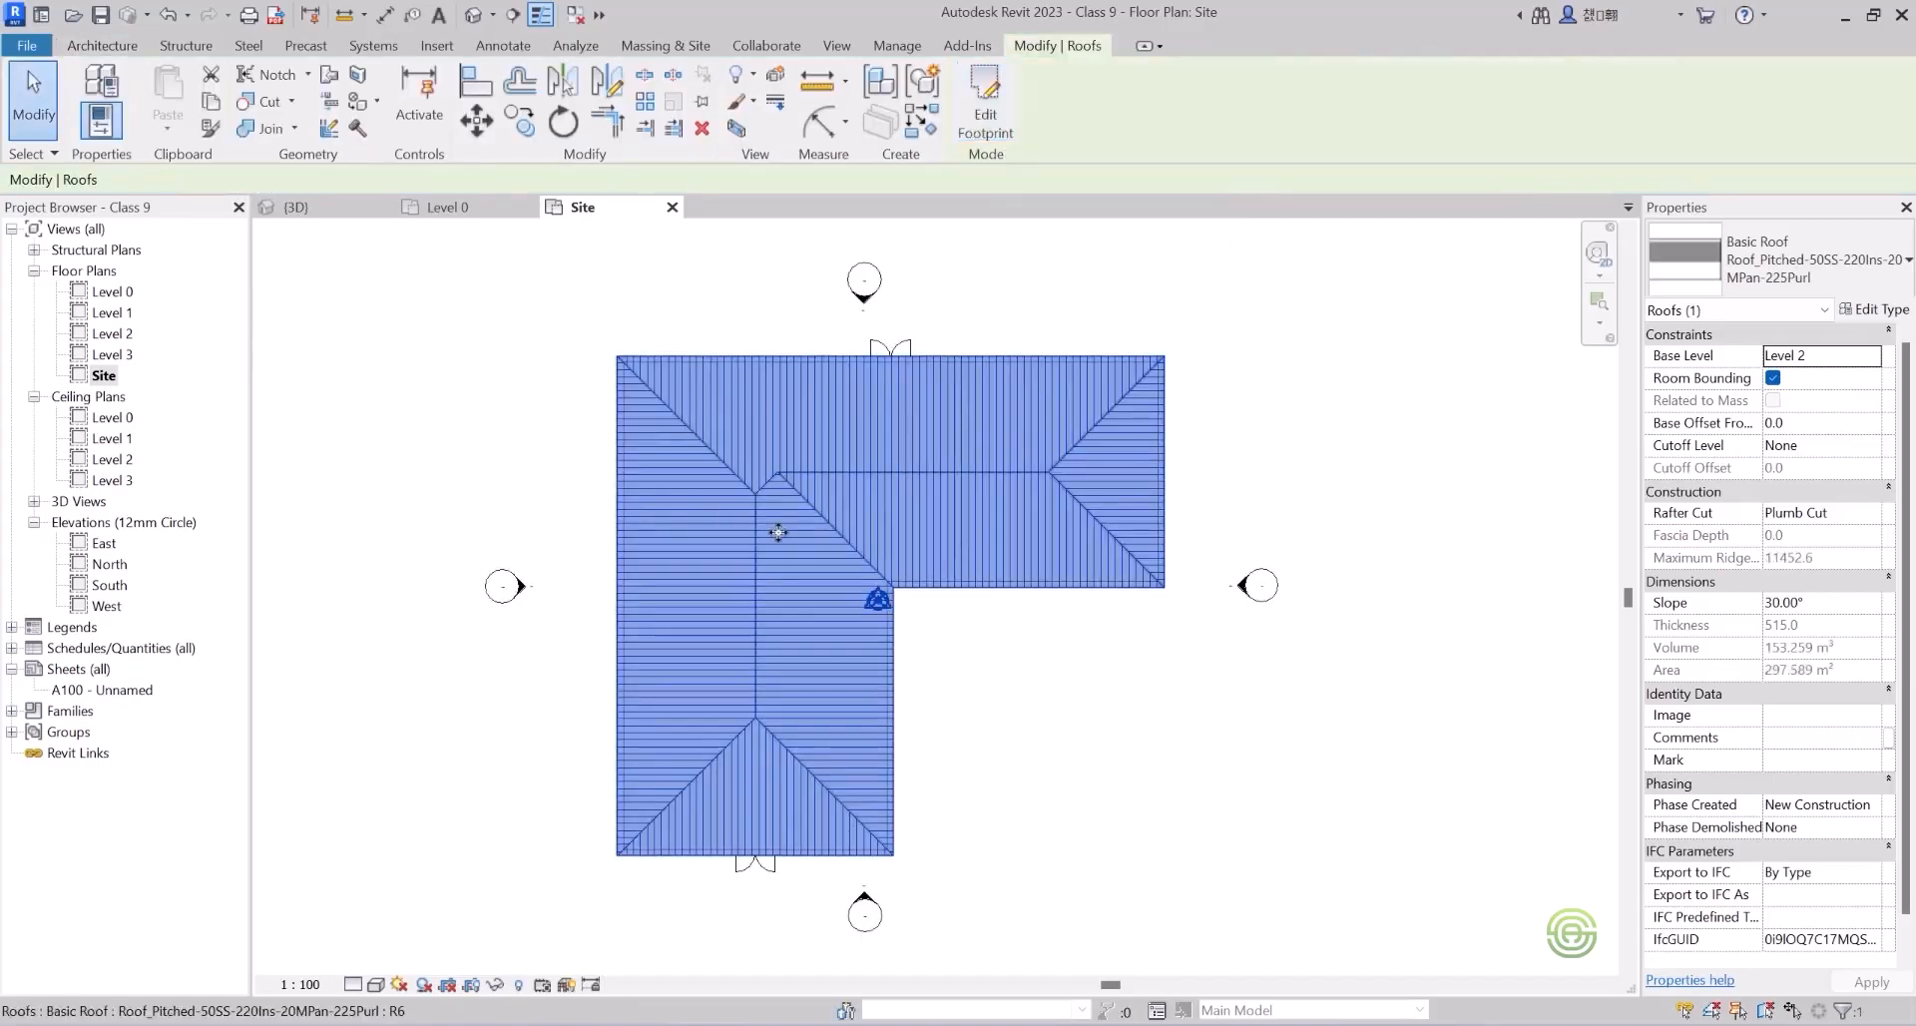
In the 3D view, change the roof type to Roof_Generic-125mm.
{"action": "left_click", "coordinate": [299, 208]}
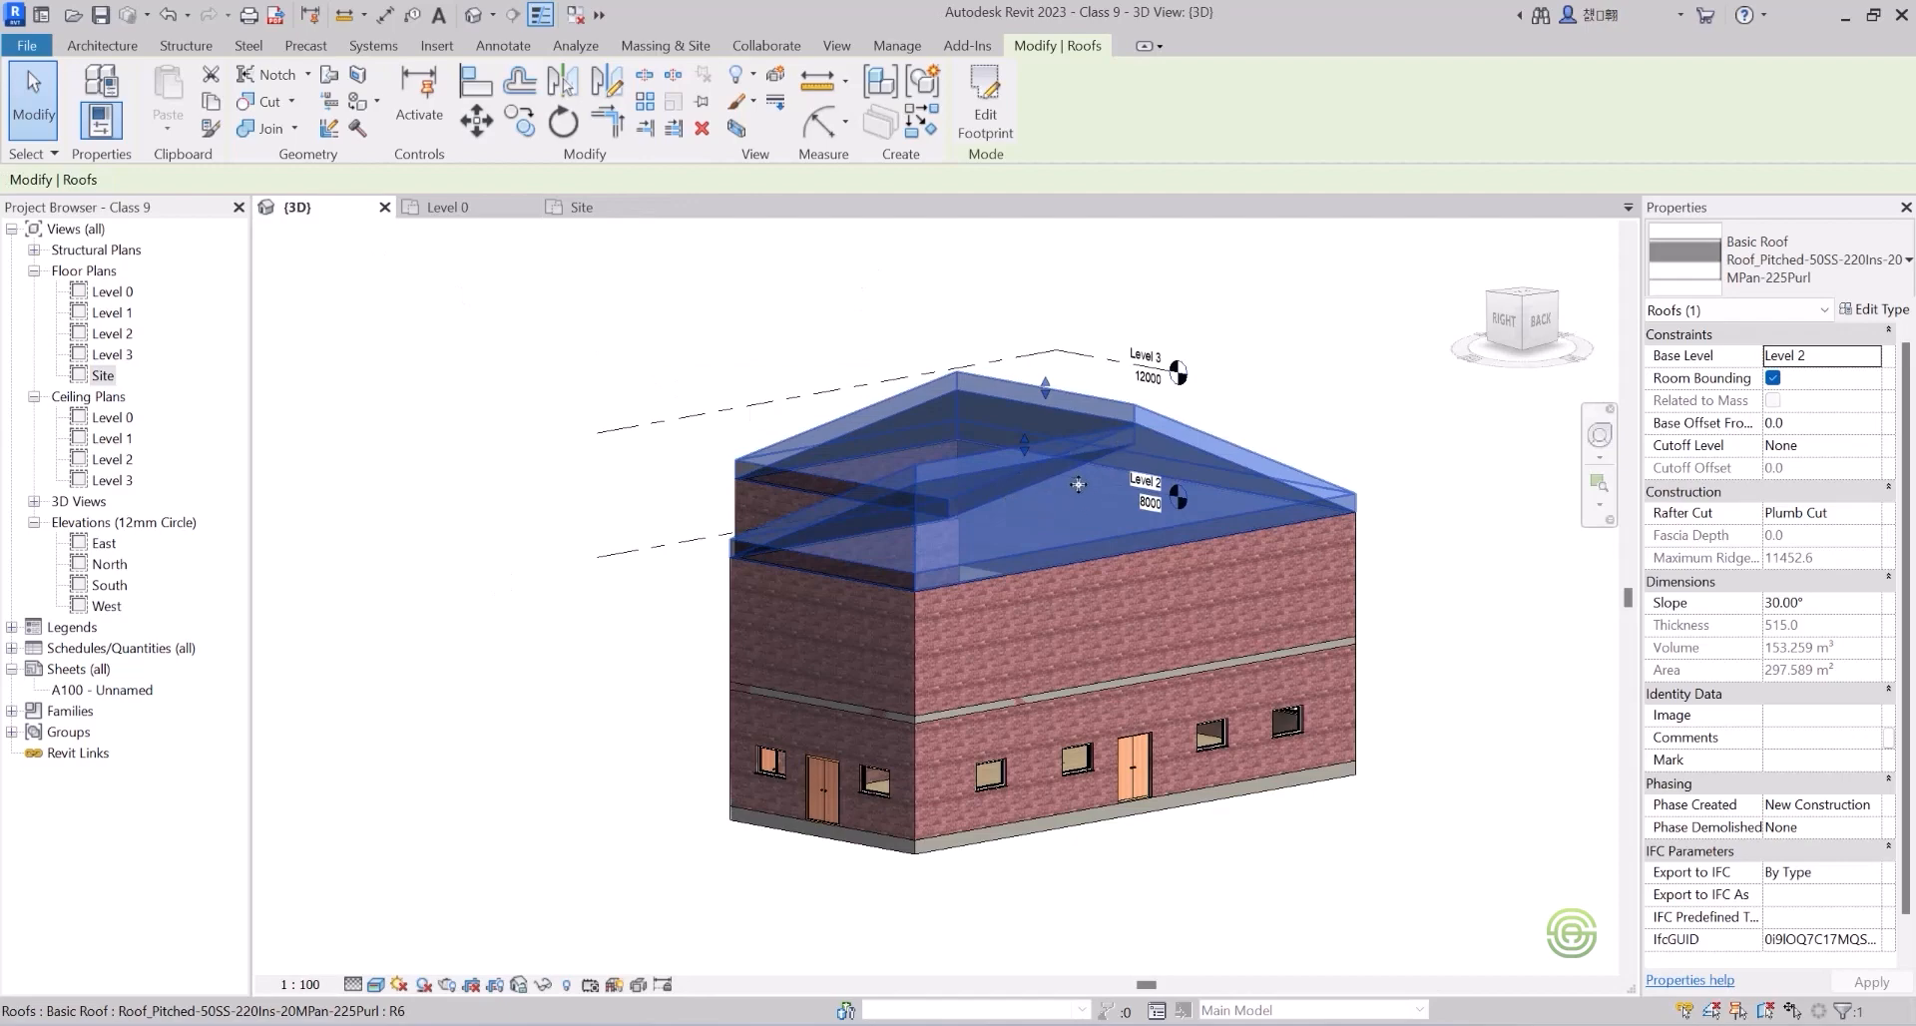
{"action": "scroll", "coordinate": [1073, 486], "scroll_direction": "up", "scroll_amount": 3}
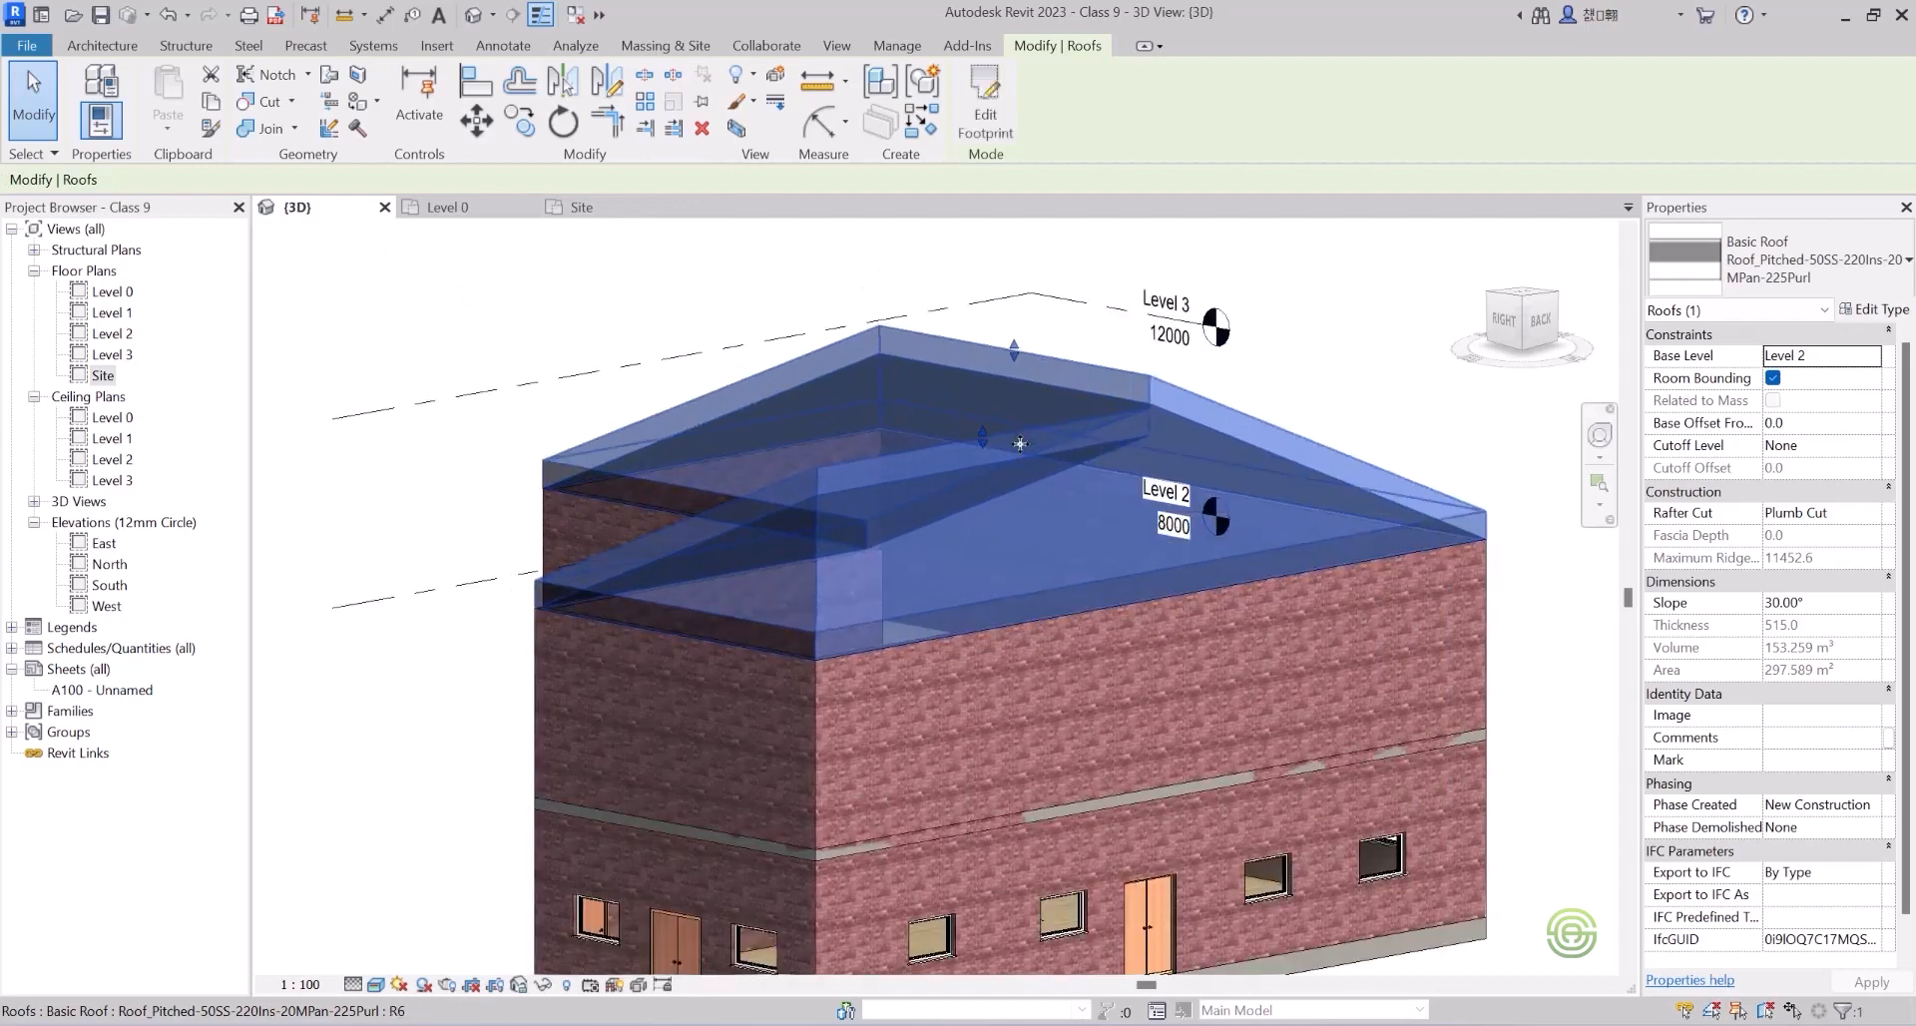
{"action": "left_click", "coordinate": [1786, 258]}
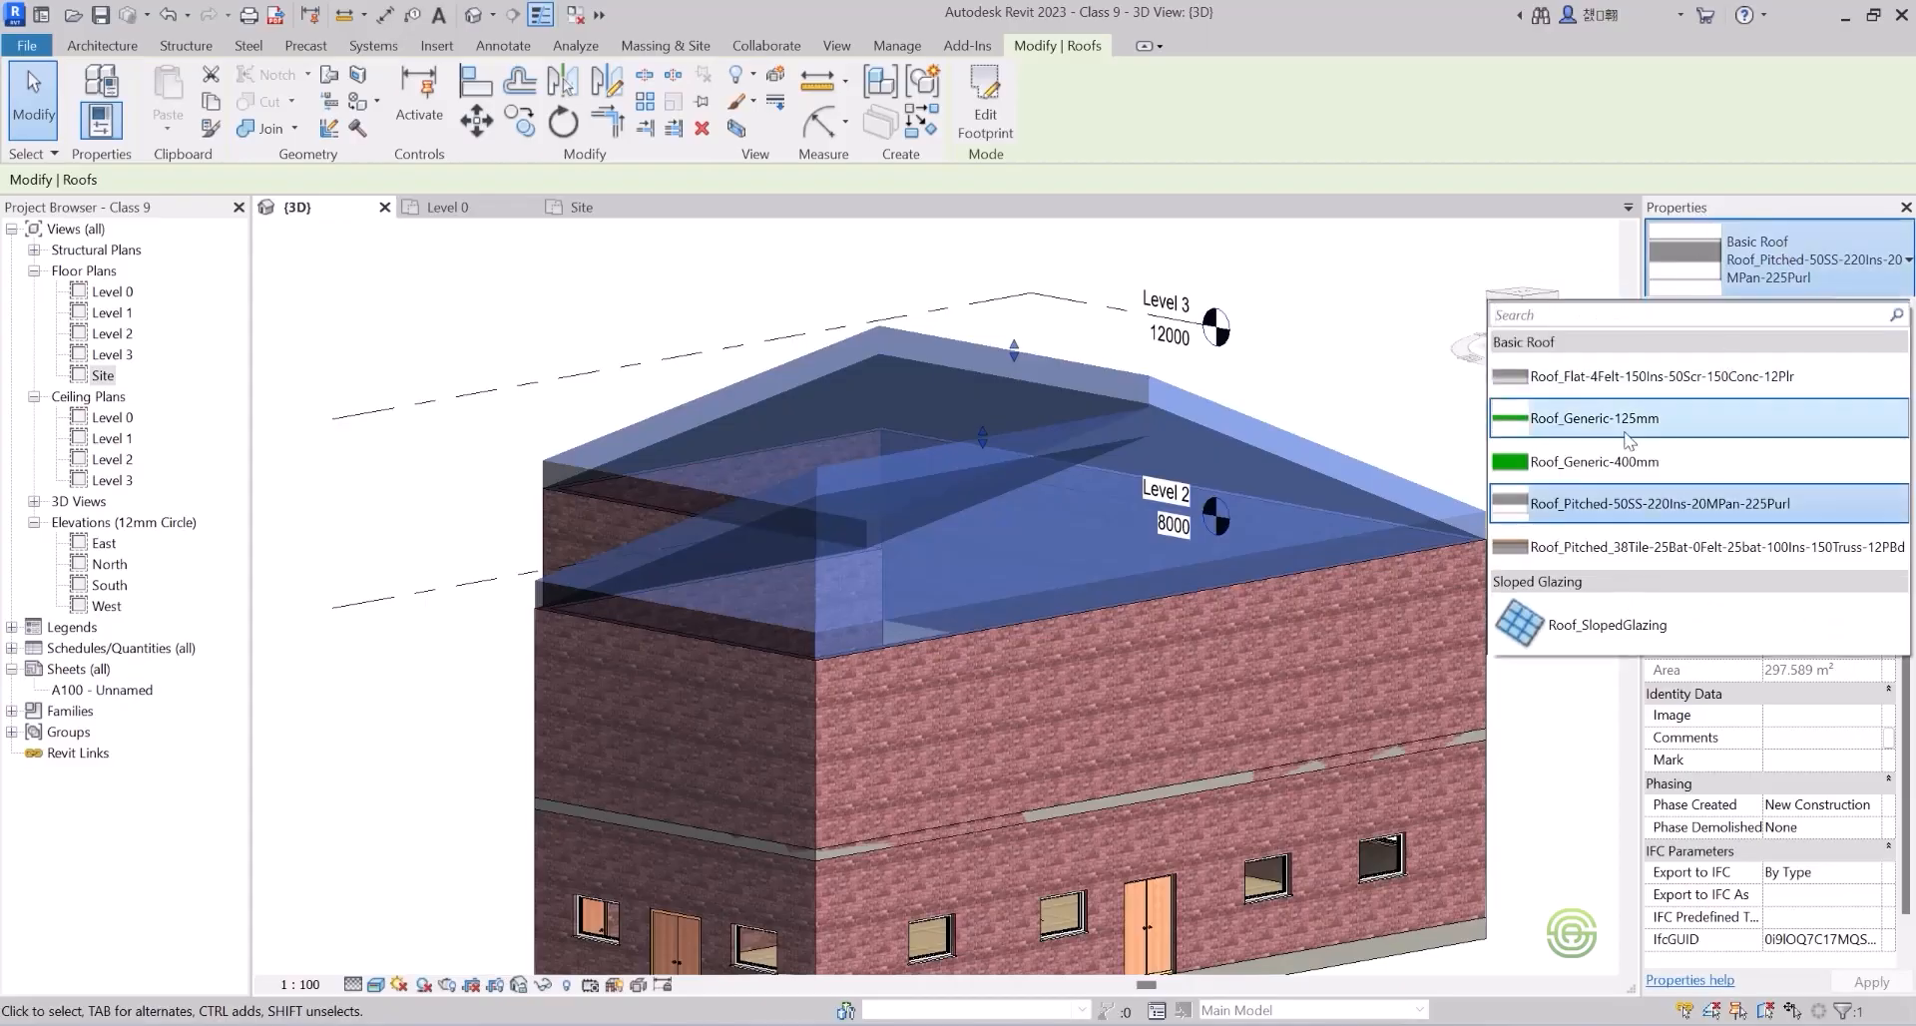
{"action": "left_click", "coordinate": [1597, 419]}
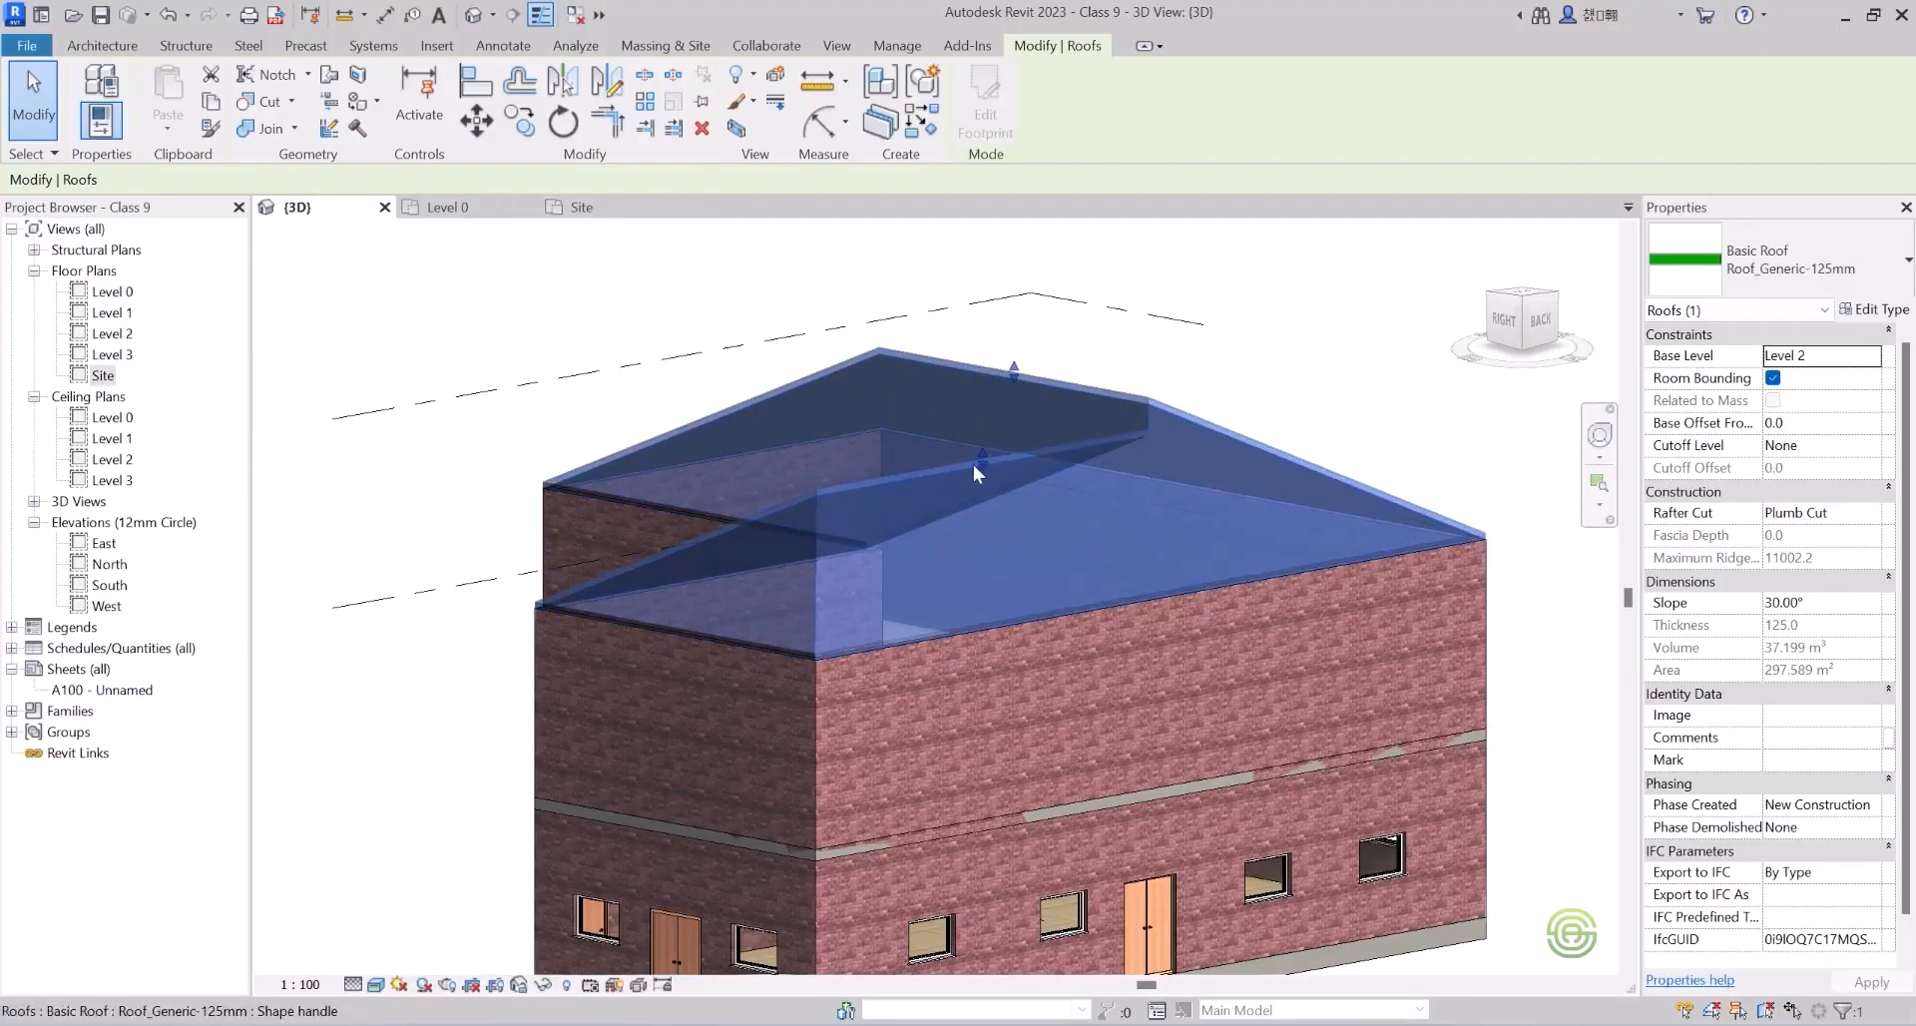
Return to the Site plan and open the roof's footprint for editing.
{"action": "left_click", "coordinate": [578, 206]}
{"action": "left_click", "coordinate": [644, 295]}
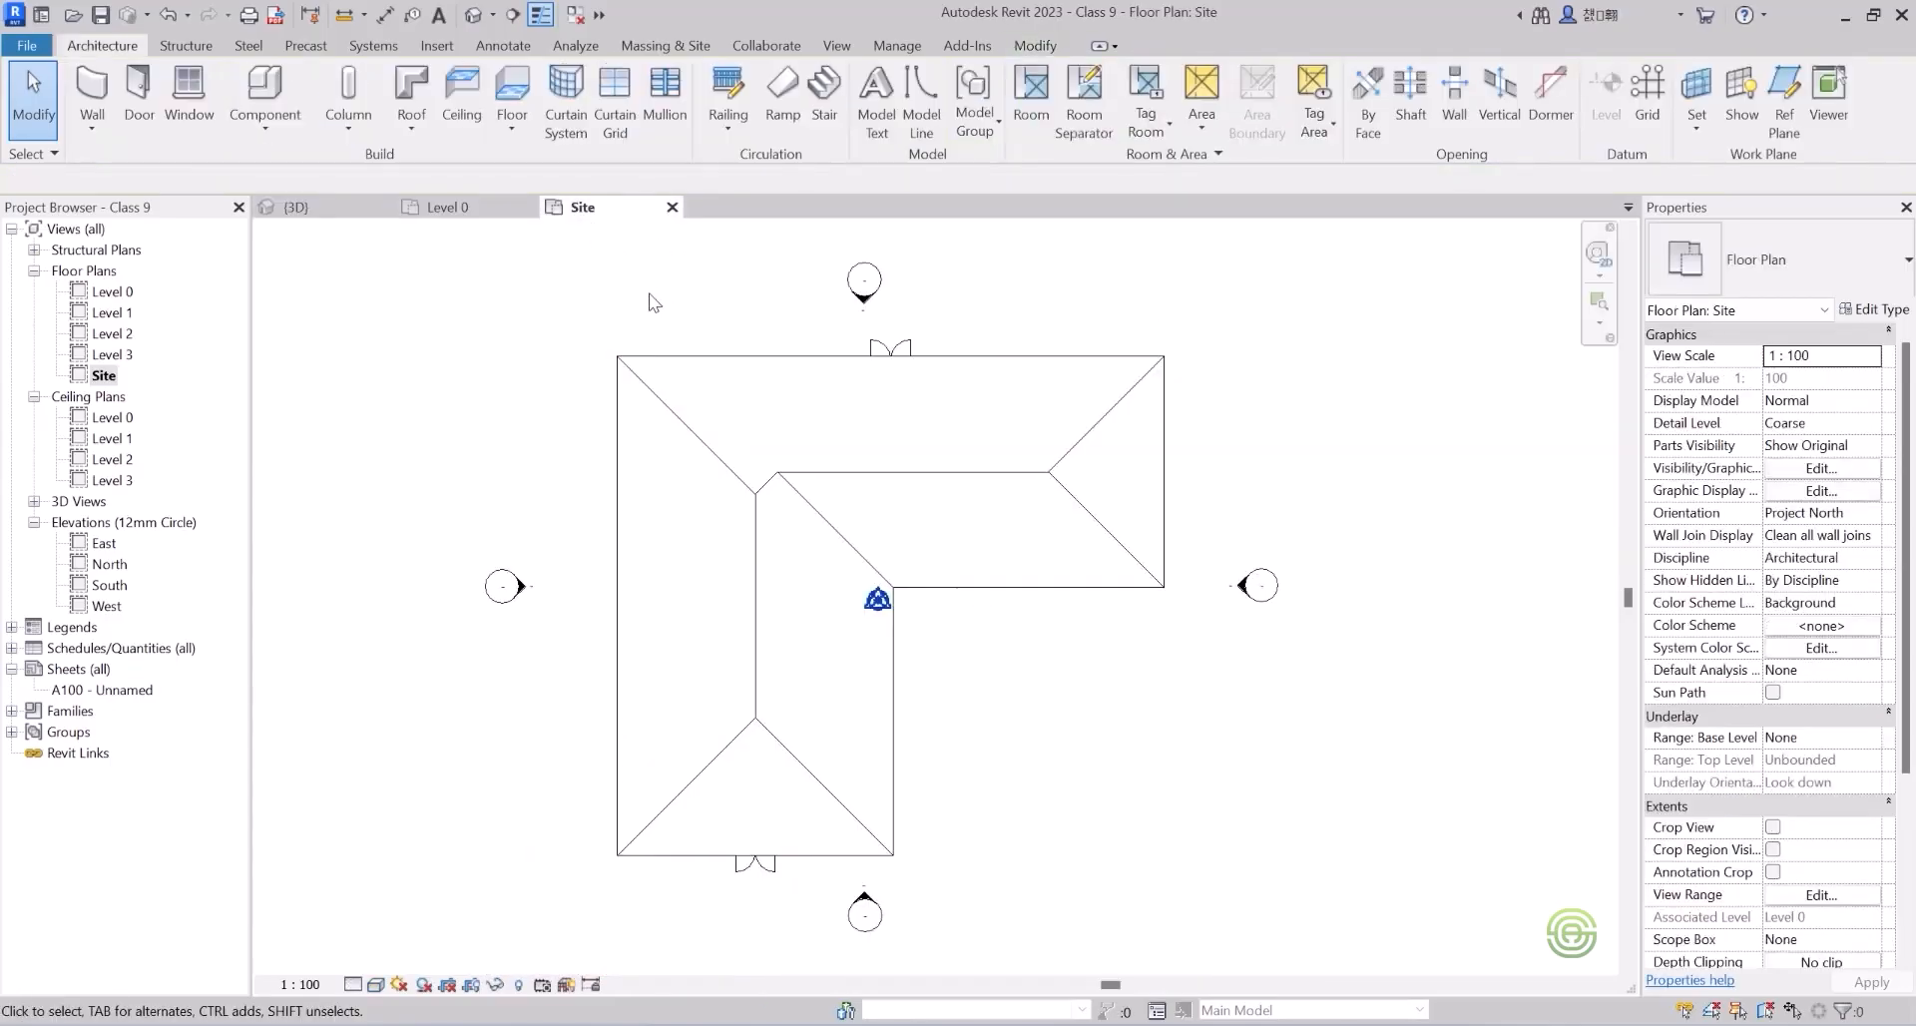
{"action": "left_click", "coordinate": [740, 357]}
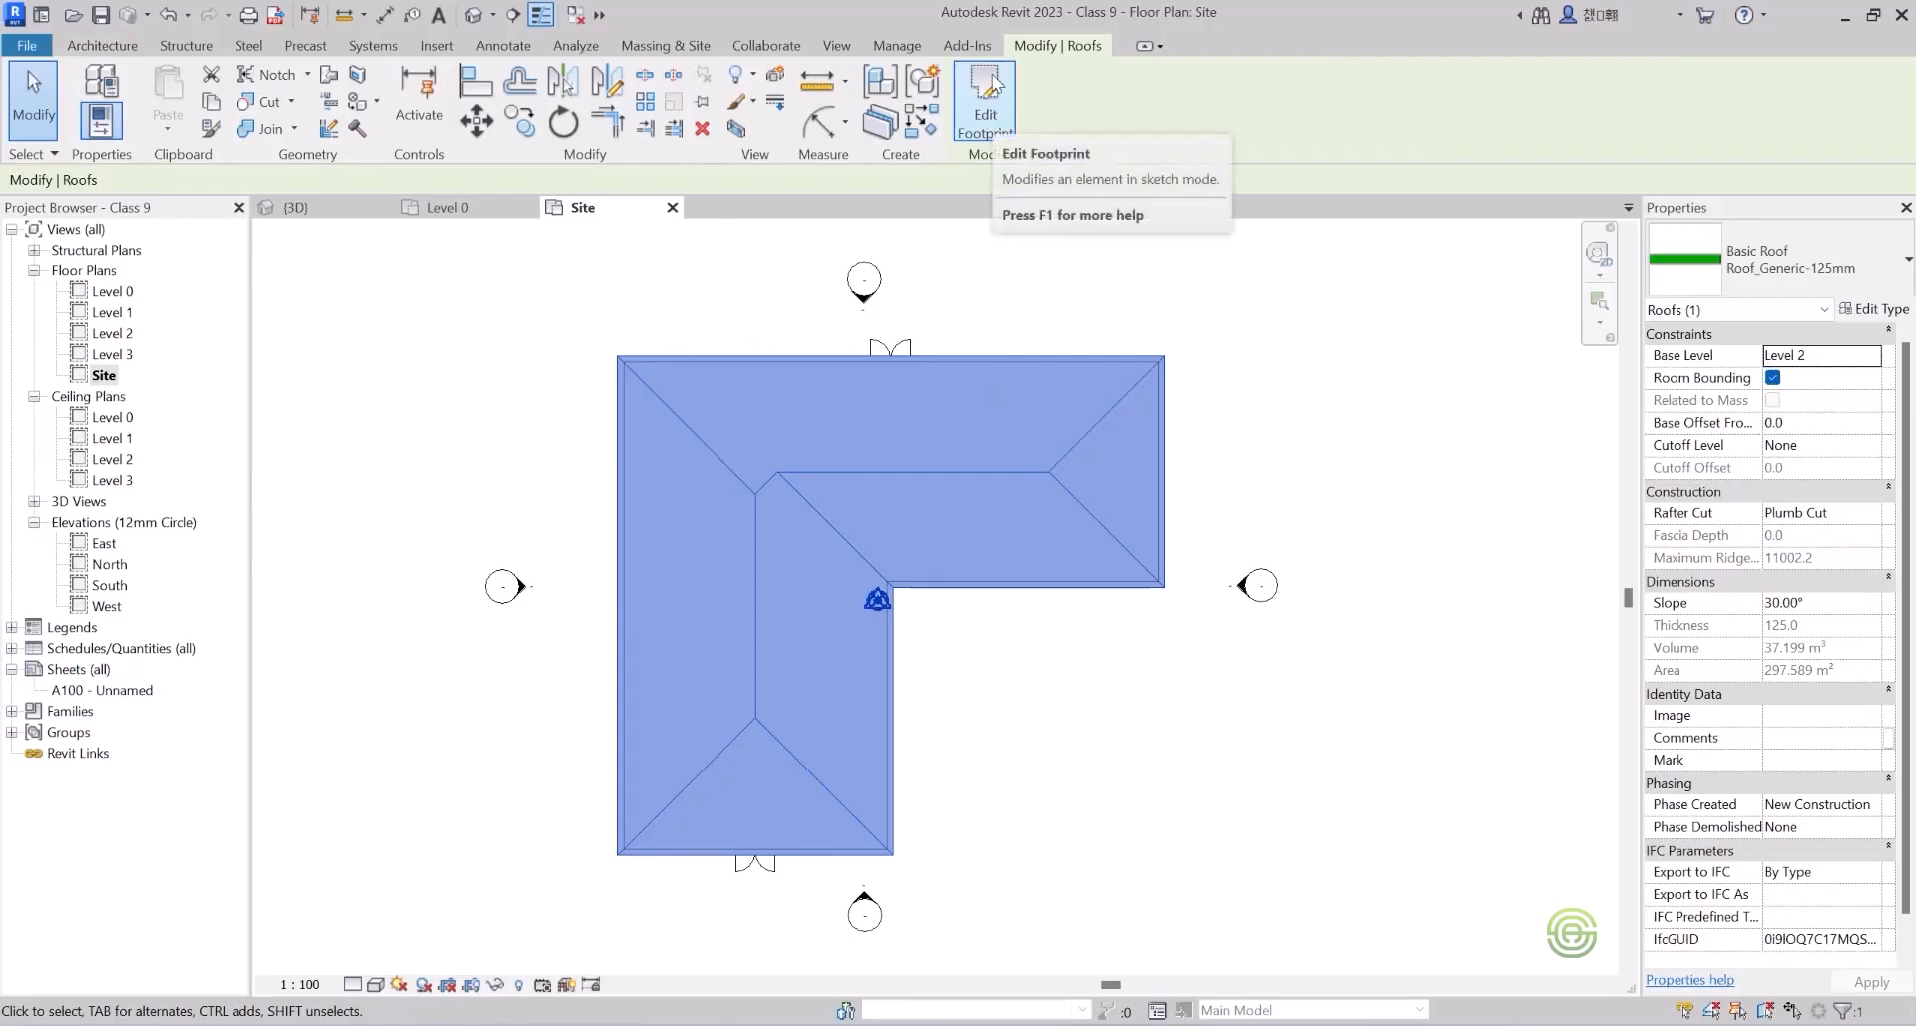
{"action": "left_click", "coordinate": [983, 103]}
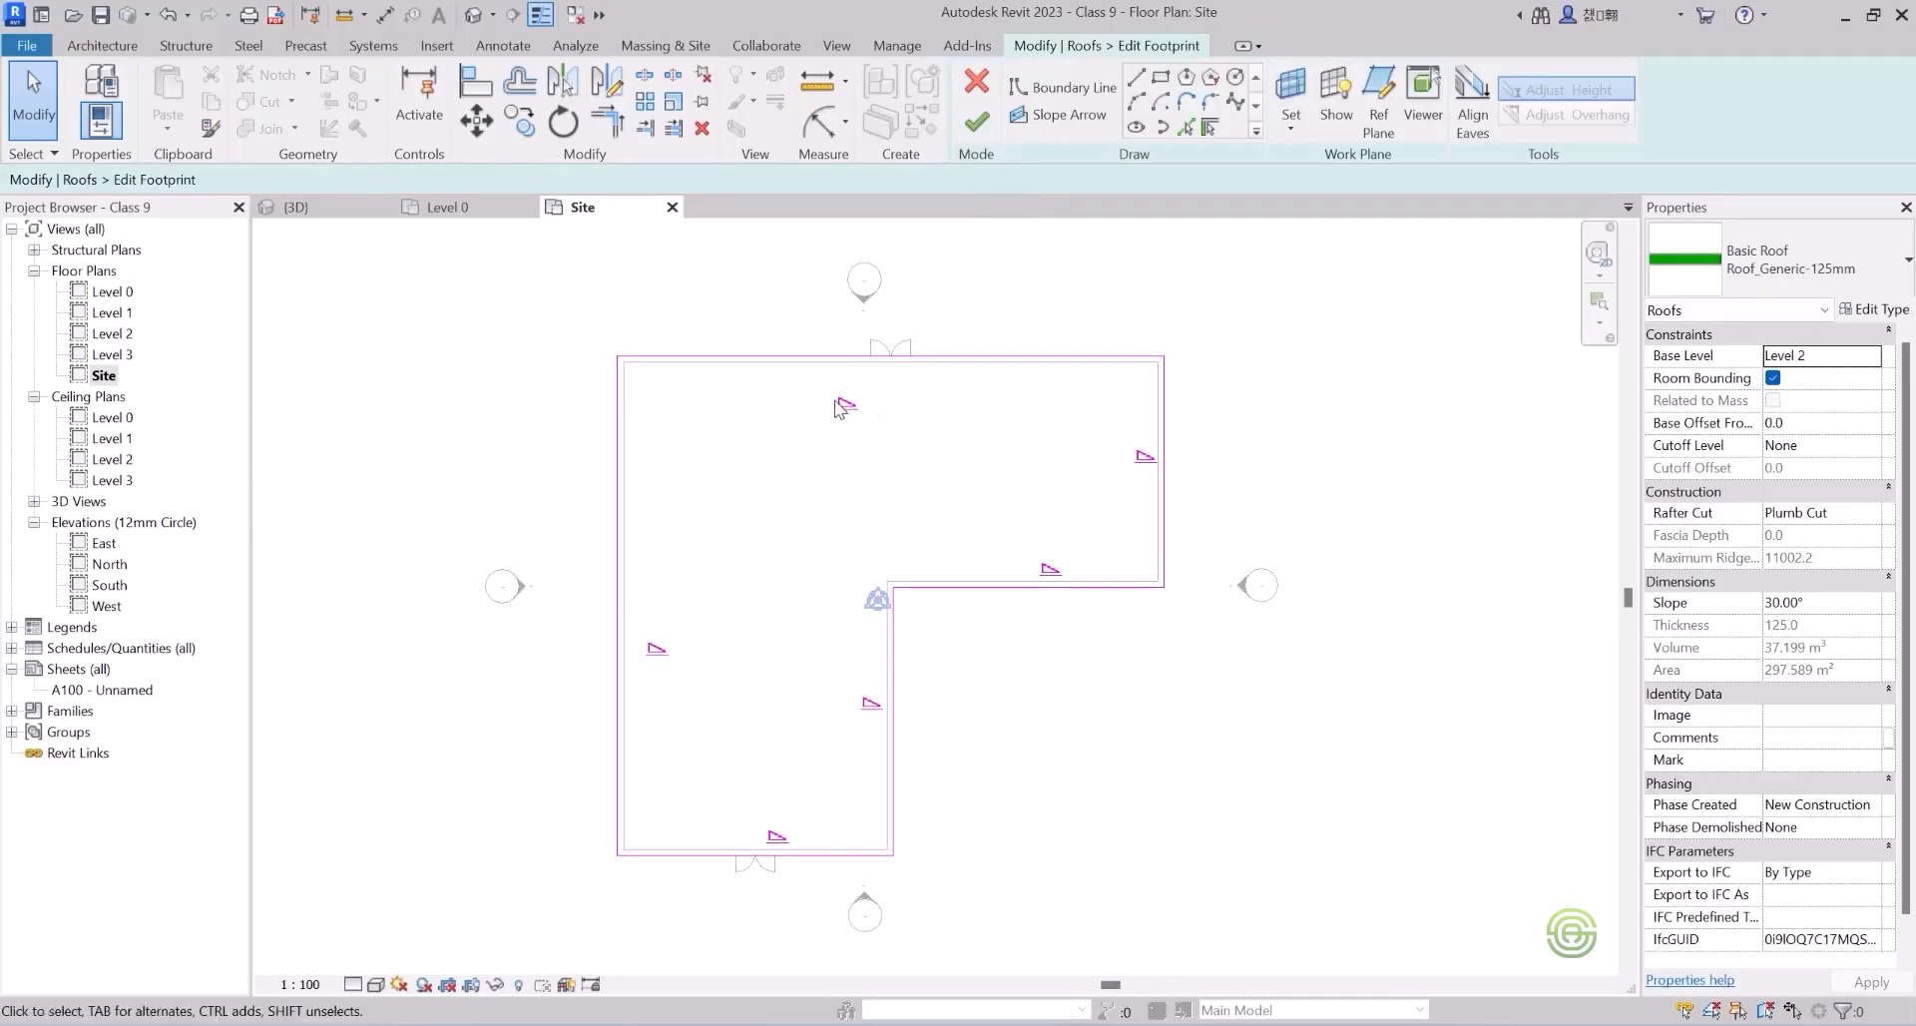
Set the slope of the footprint's east boundary line to 0°.
{"action": "left_click", "coordinate": [1138, 466]}
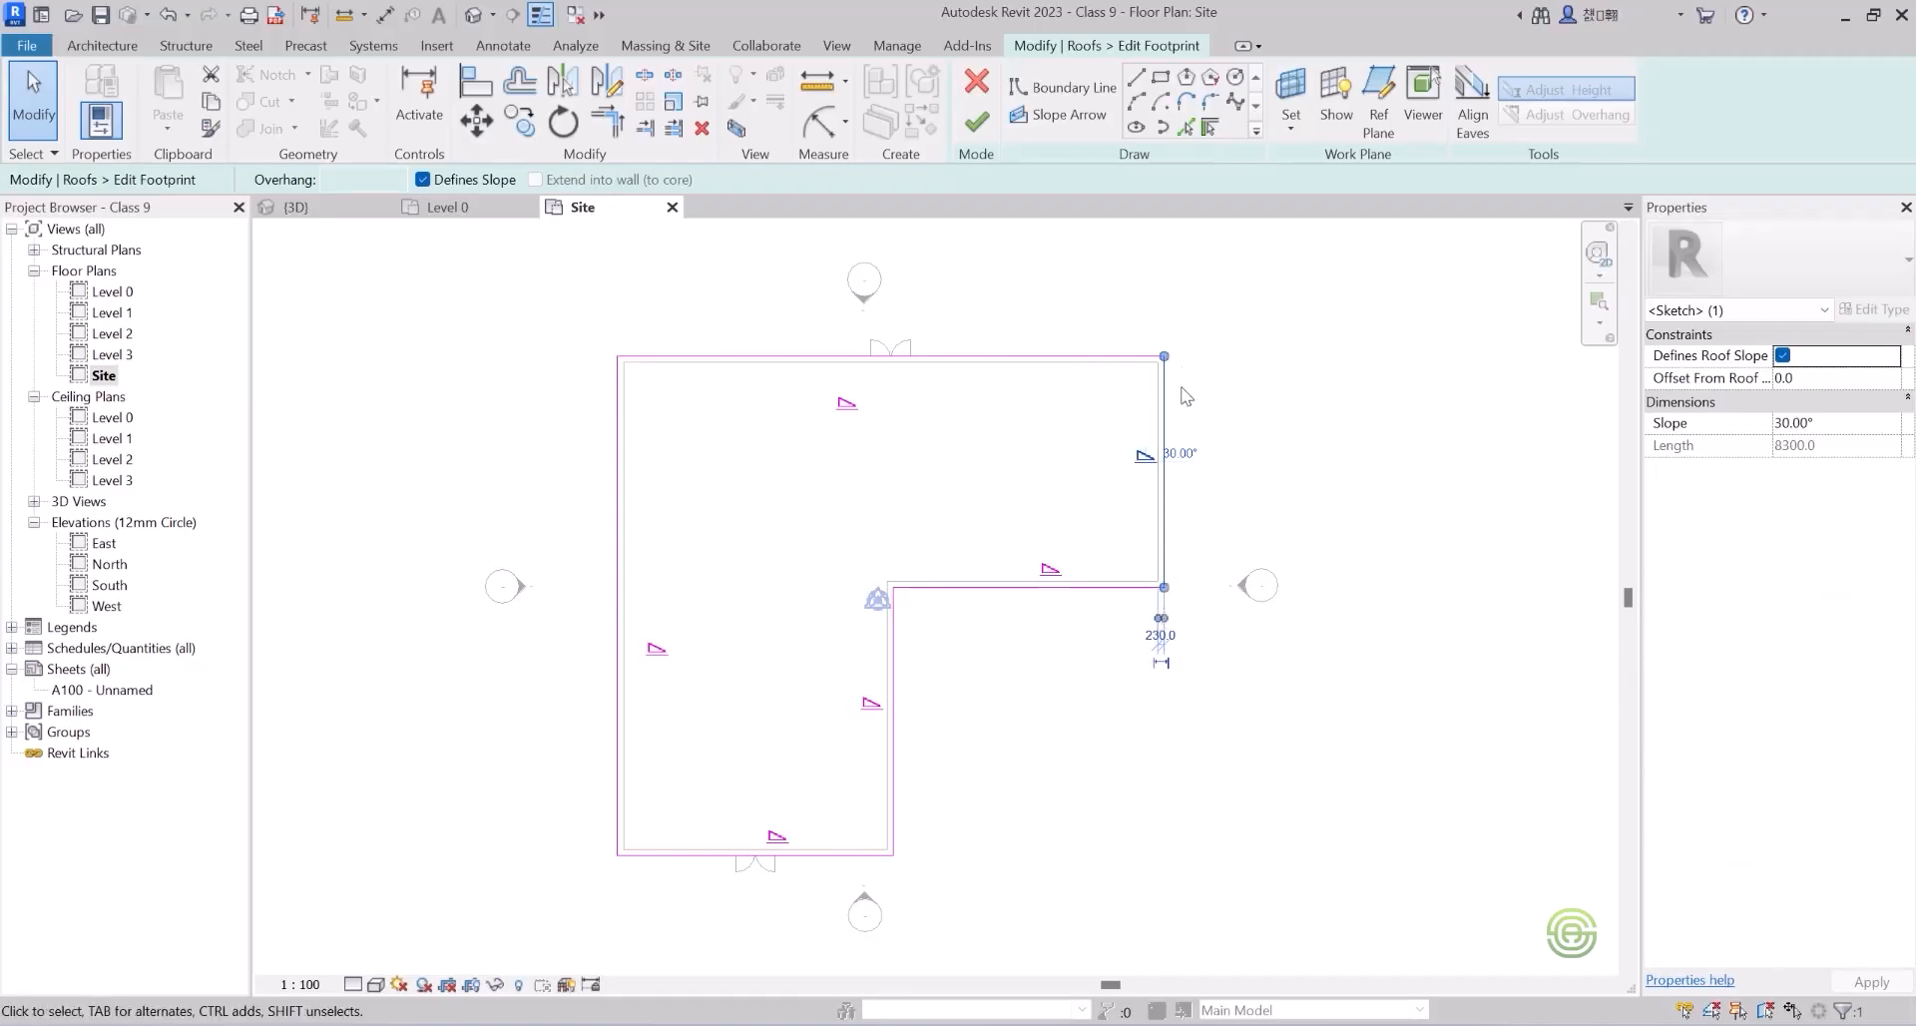
{"action": "left_click", "coordinate": [1198, 457]}
{"action": "type", "text": "0"}
{"action": "key", "text": "Return"}
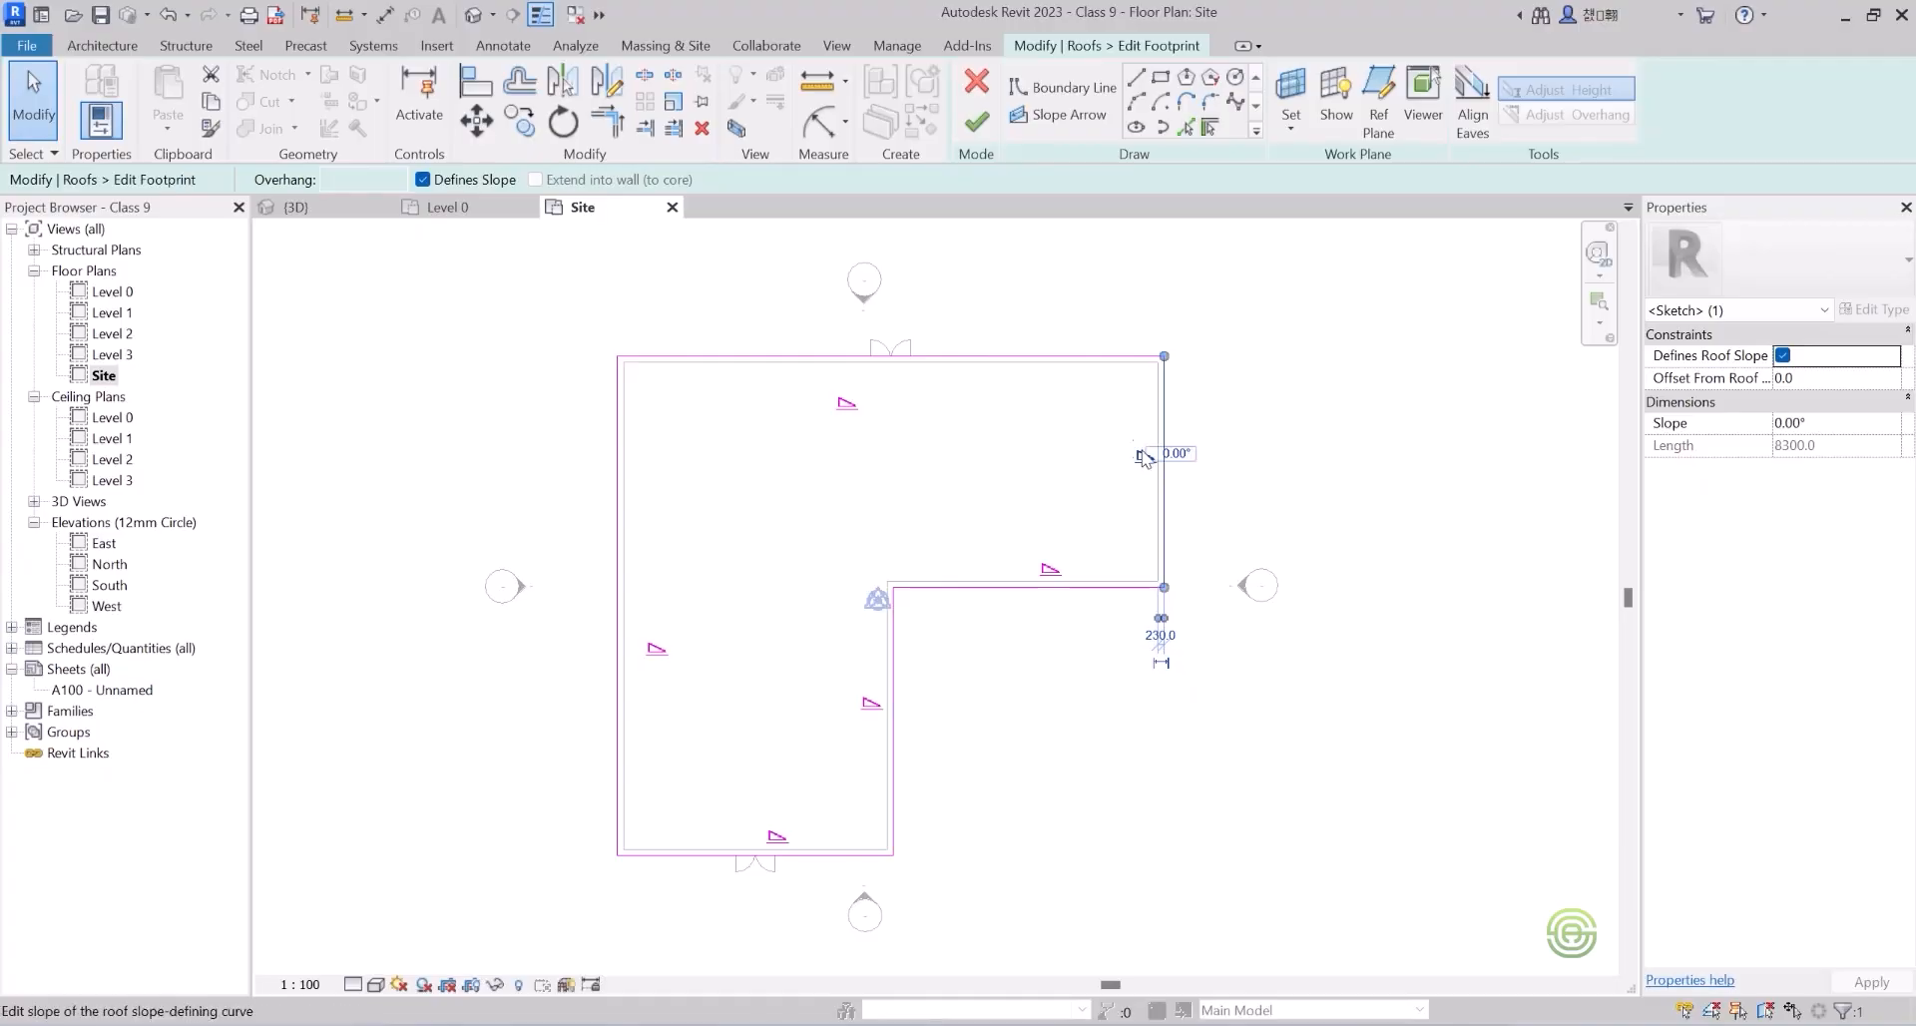
{"action": "left_click", "coordinate": [1282, 481]}
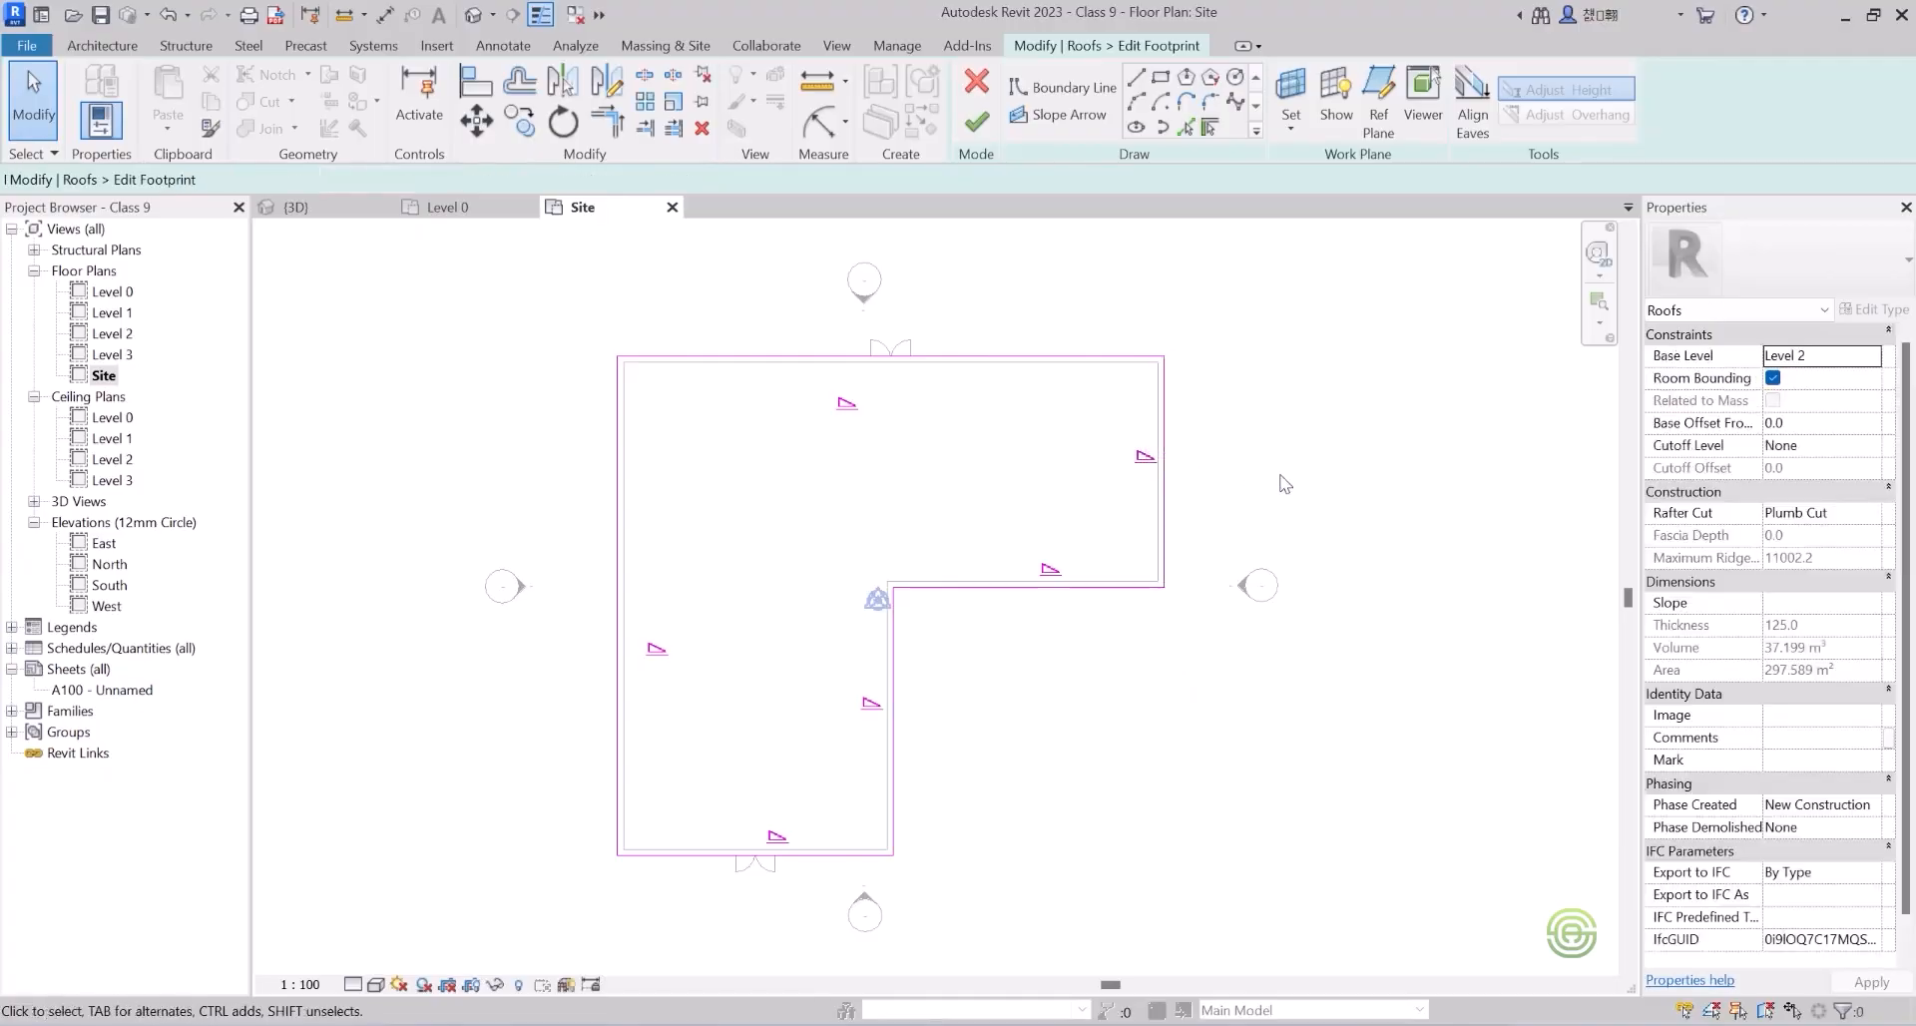
Try a 0° slope on the north boundary line, and undo the slope changes.
{"action": "left_click", "coordinate": [1027, 357]}
{"action": "left_click", "coordinate": [874, 399]}
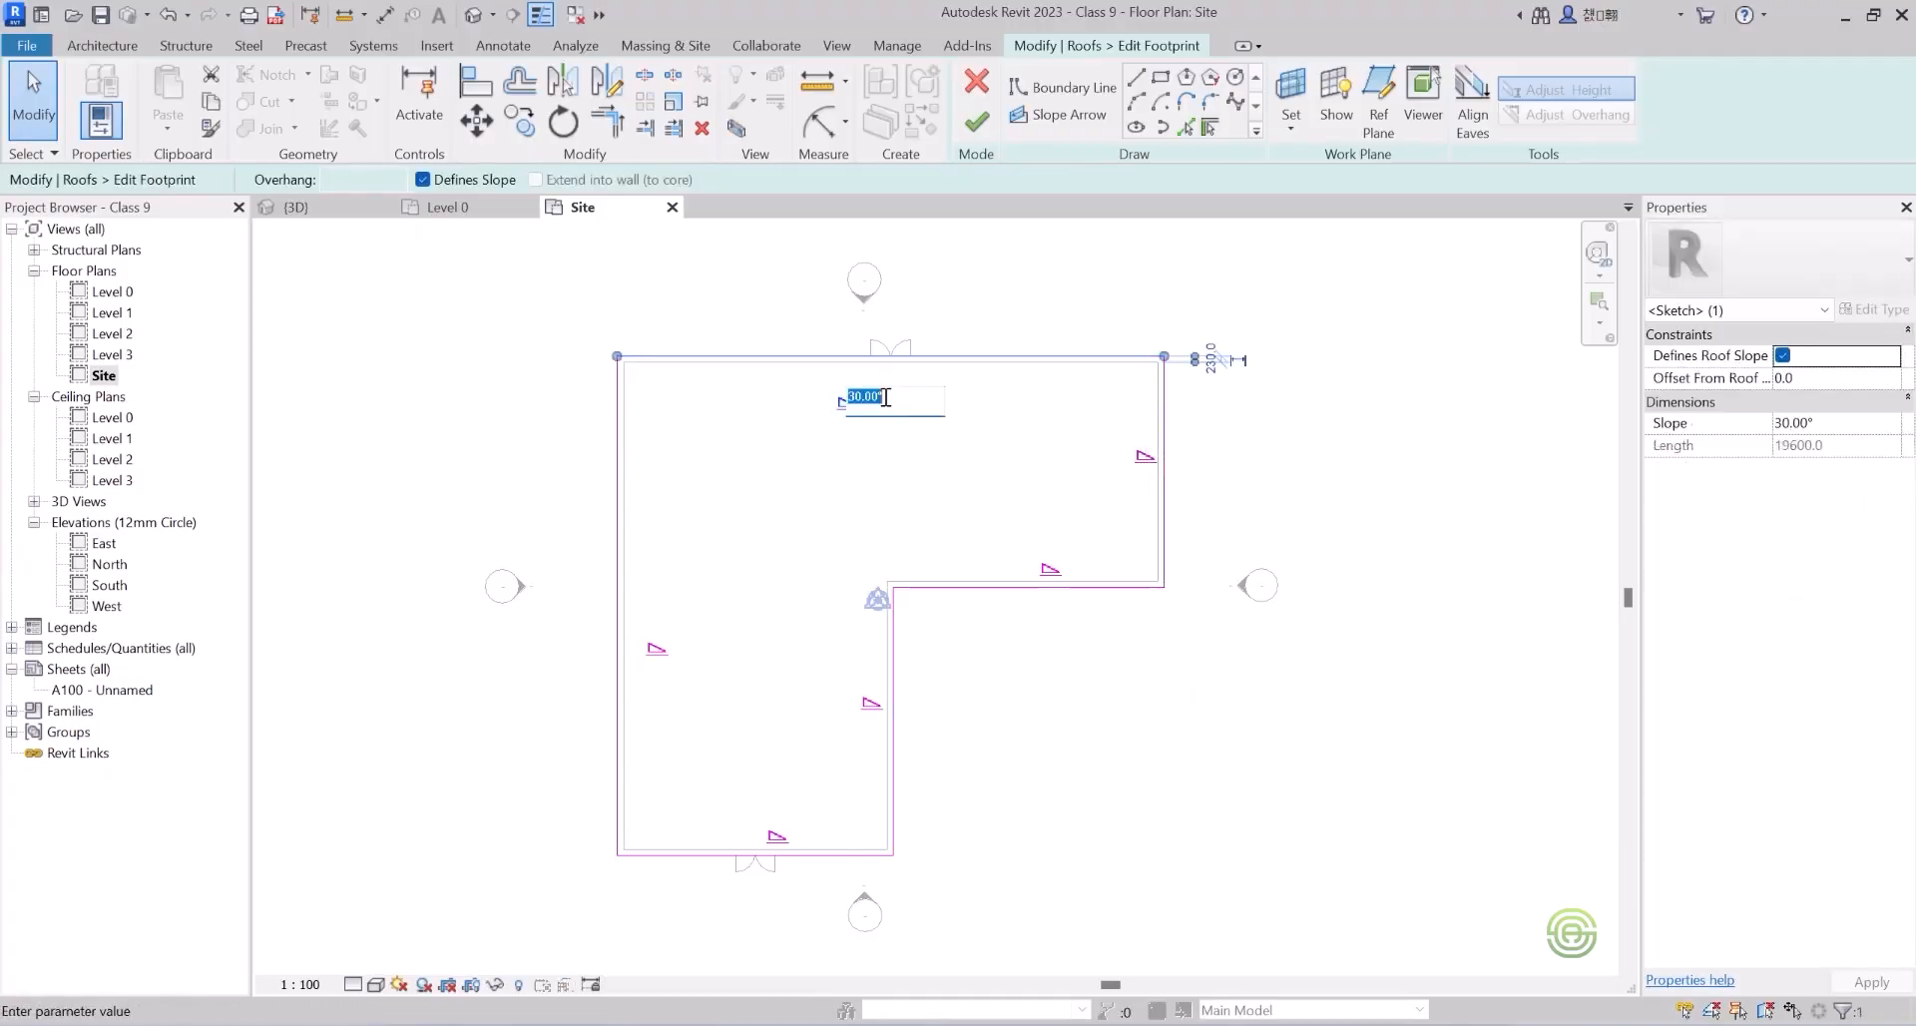
{"action": "type", "text": "0"}
{"action": "key", "text": "Return"}
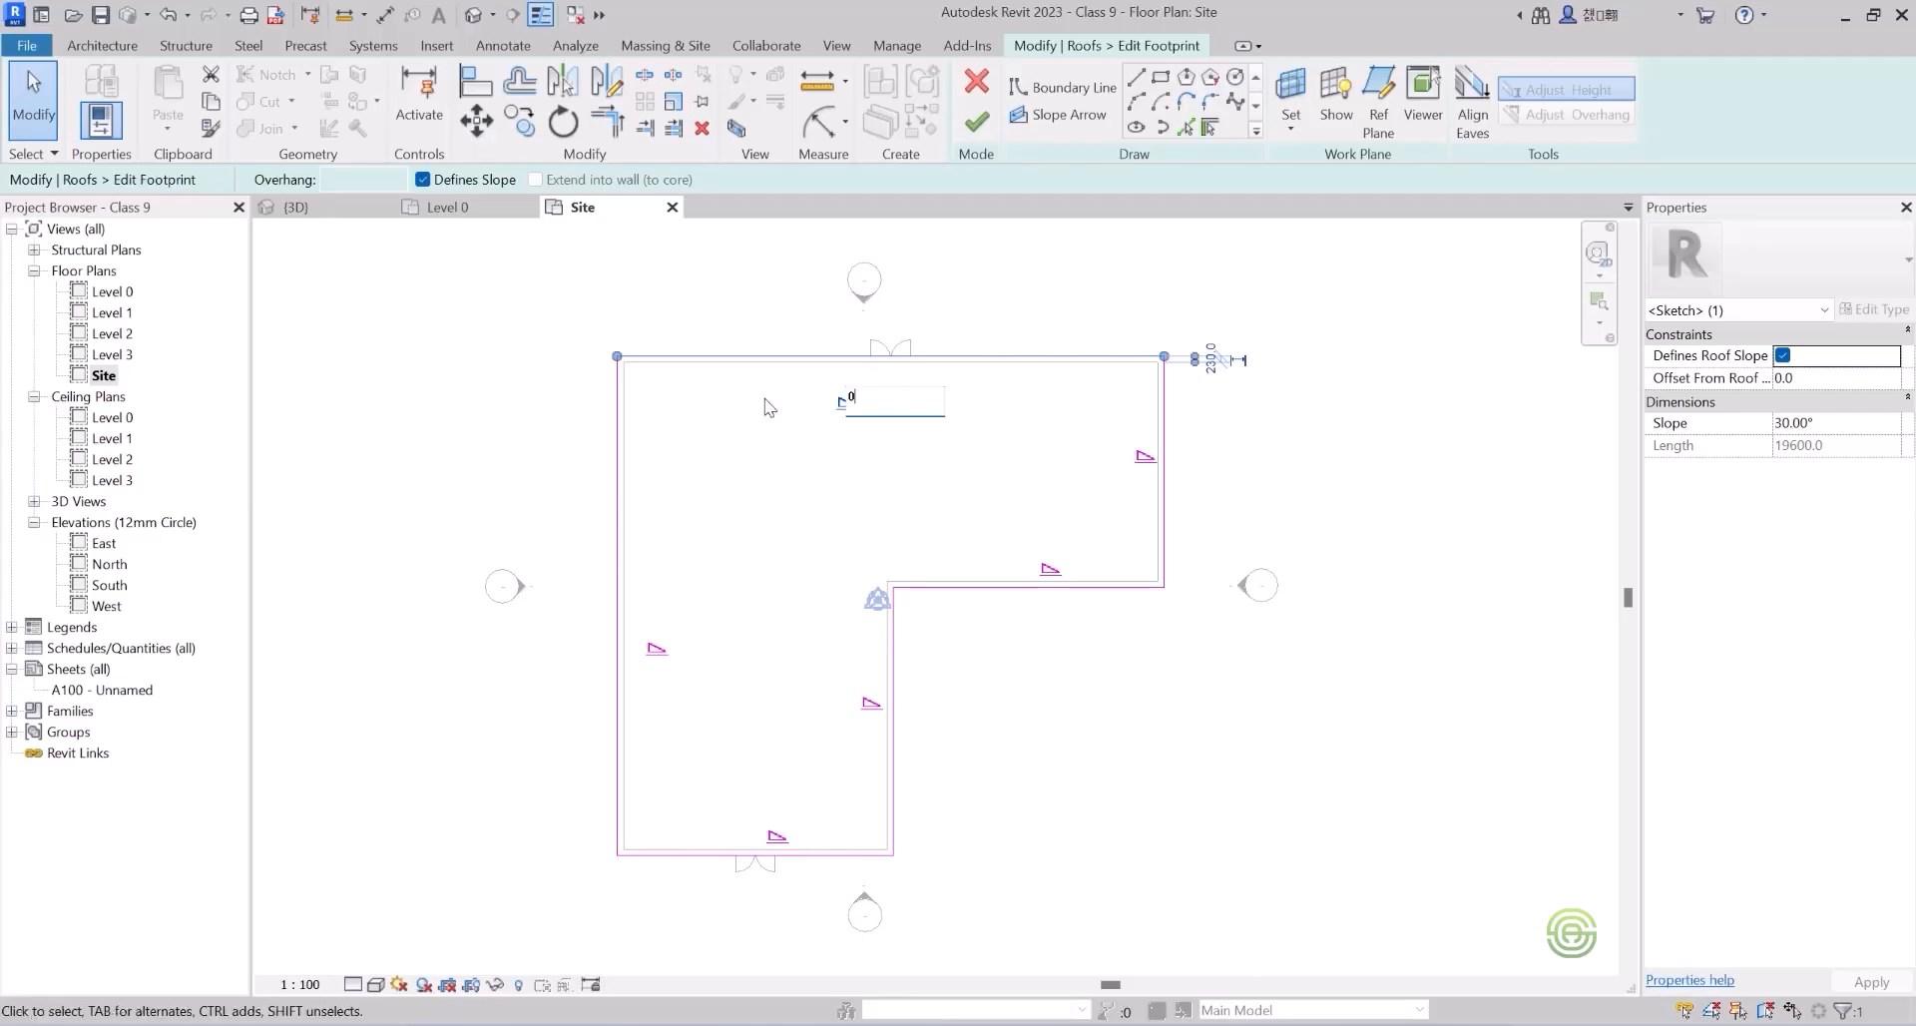
{"action": "left_click", "coordinate": [555, 462]}
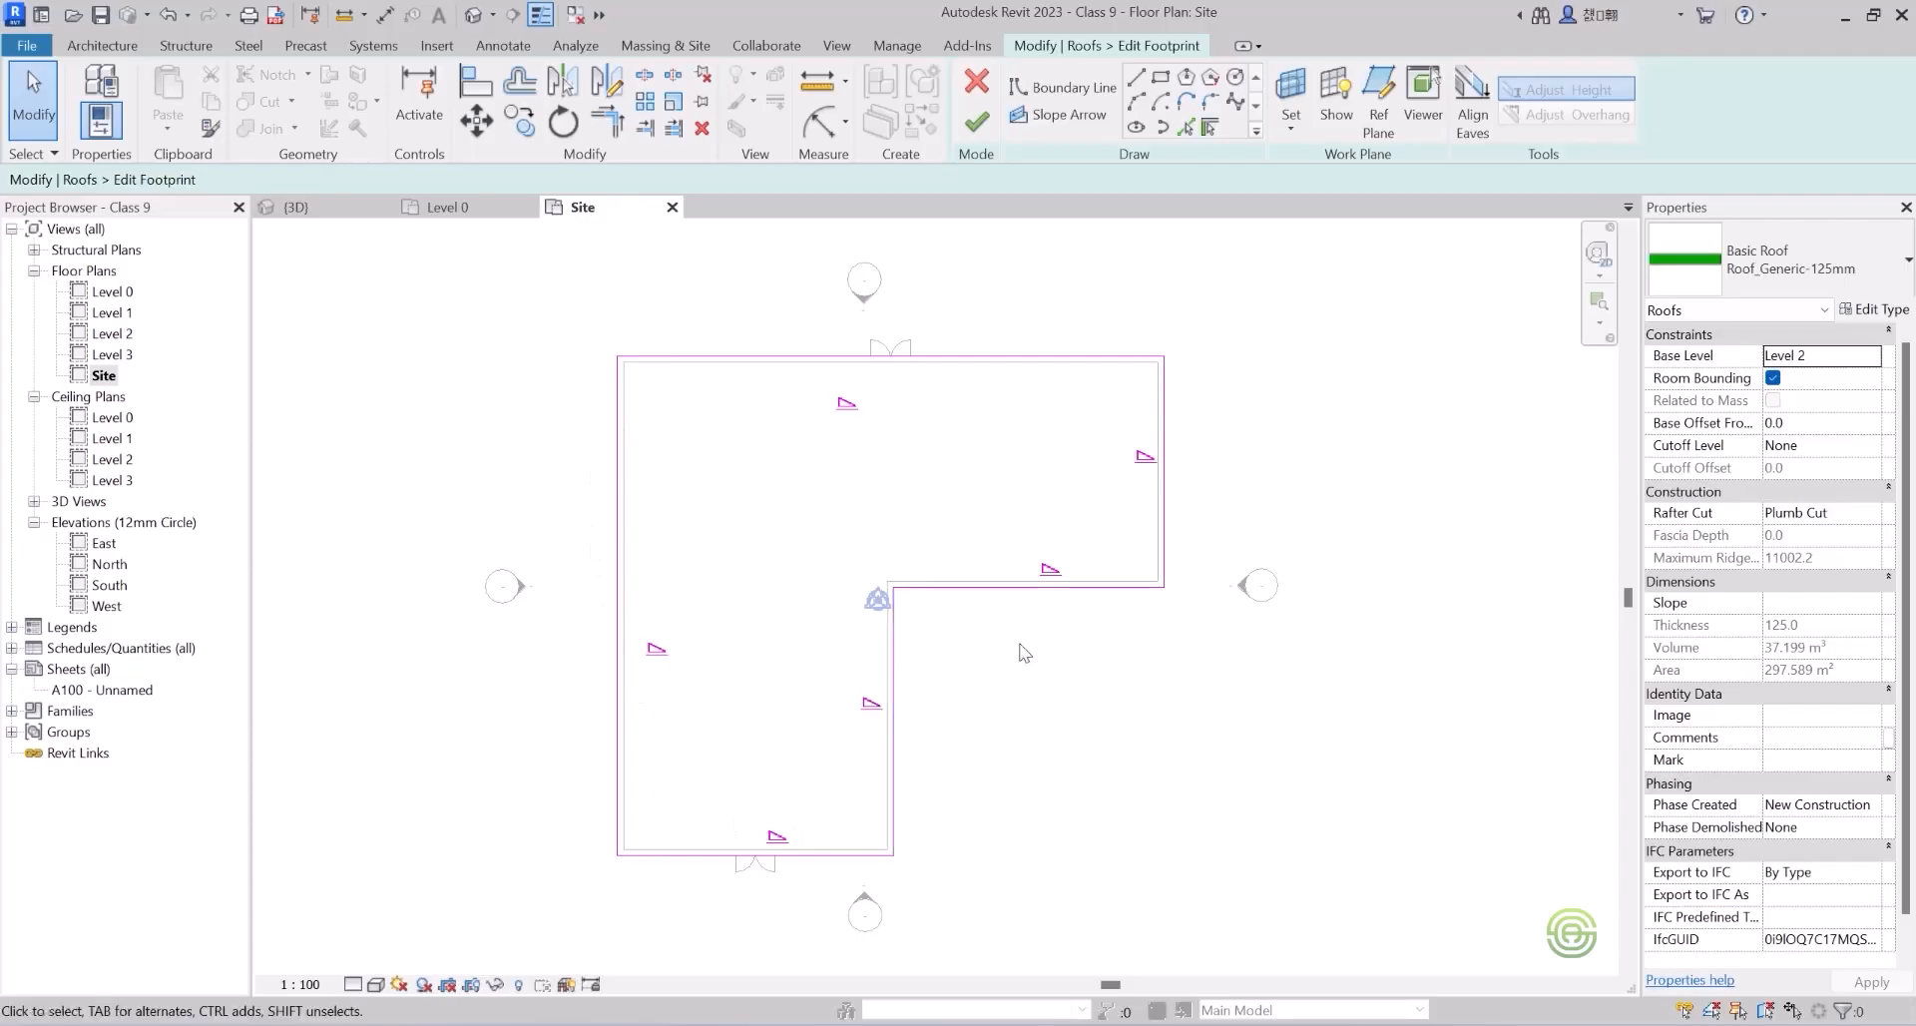
{"action": "key", "text": "ctrl+z"}
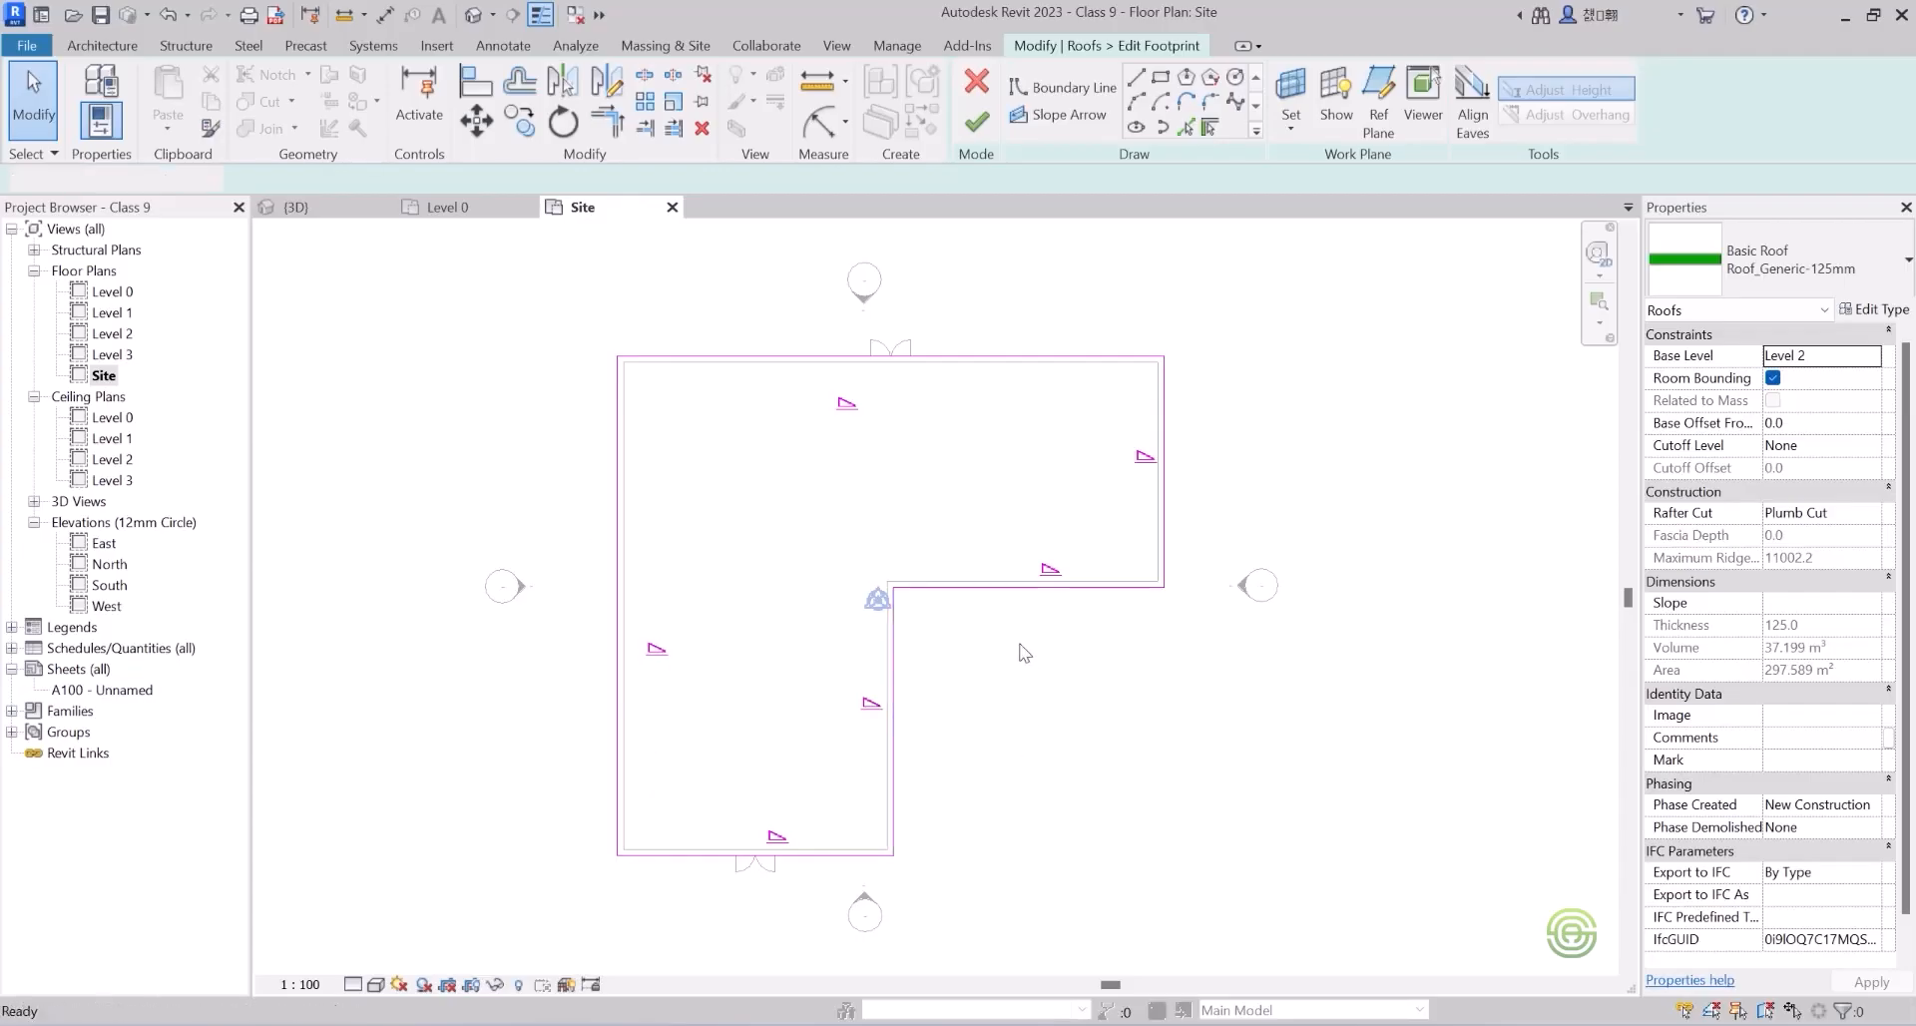
Turn off Defines Slope for the footprint's east boundary line.
{"action": "left_click", "coordinate": [1162, 494]}
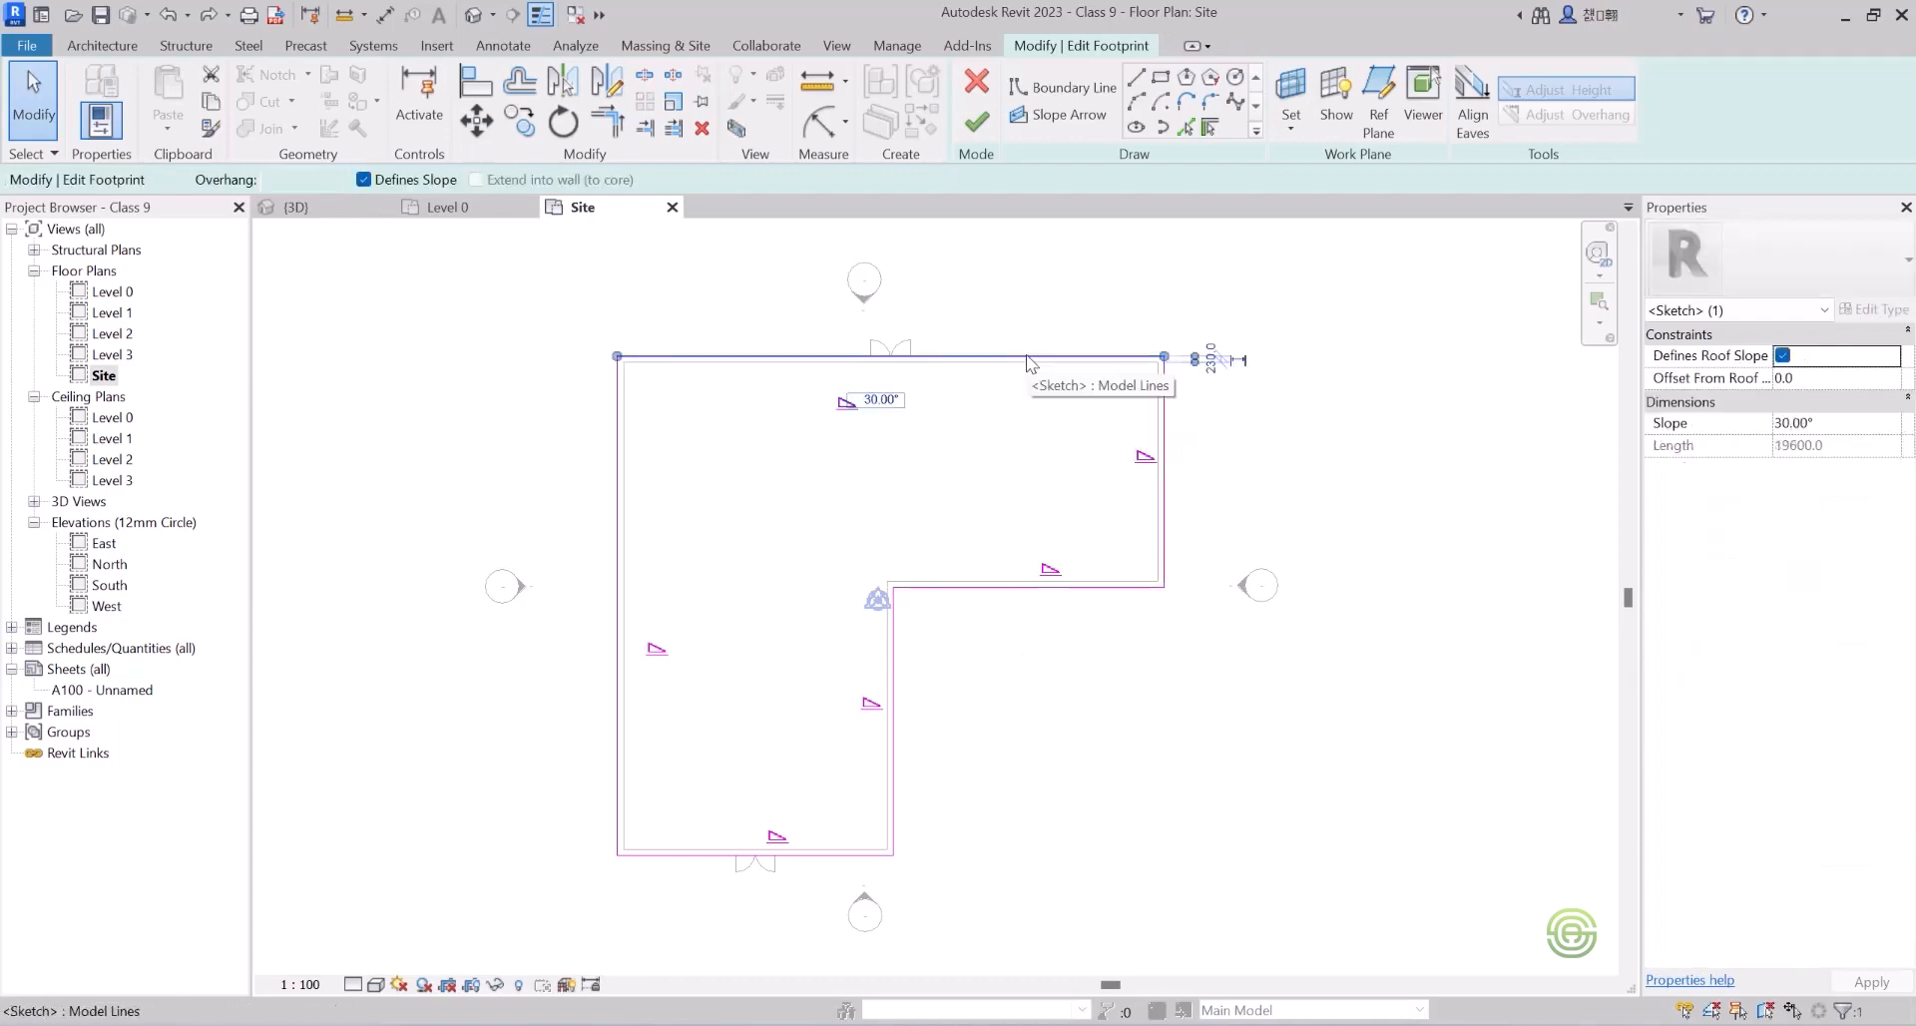
{"action": "left_click", "coordinate": [1251, 476]}
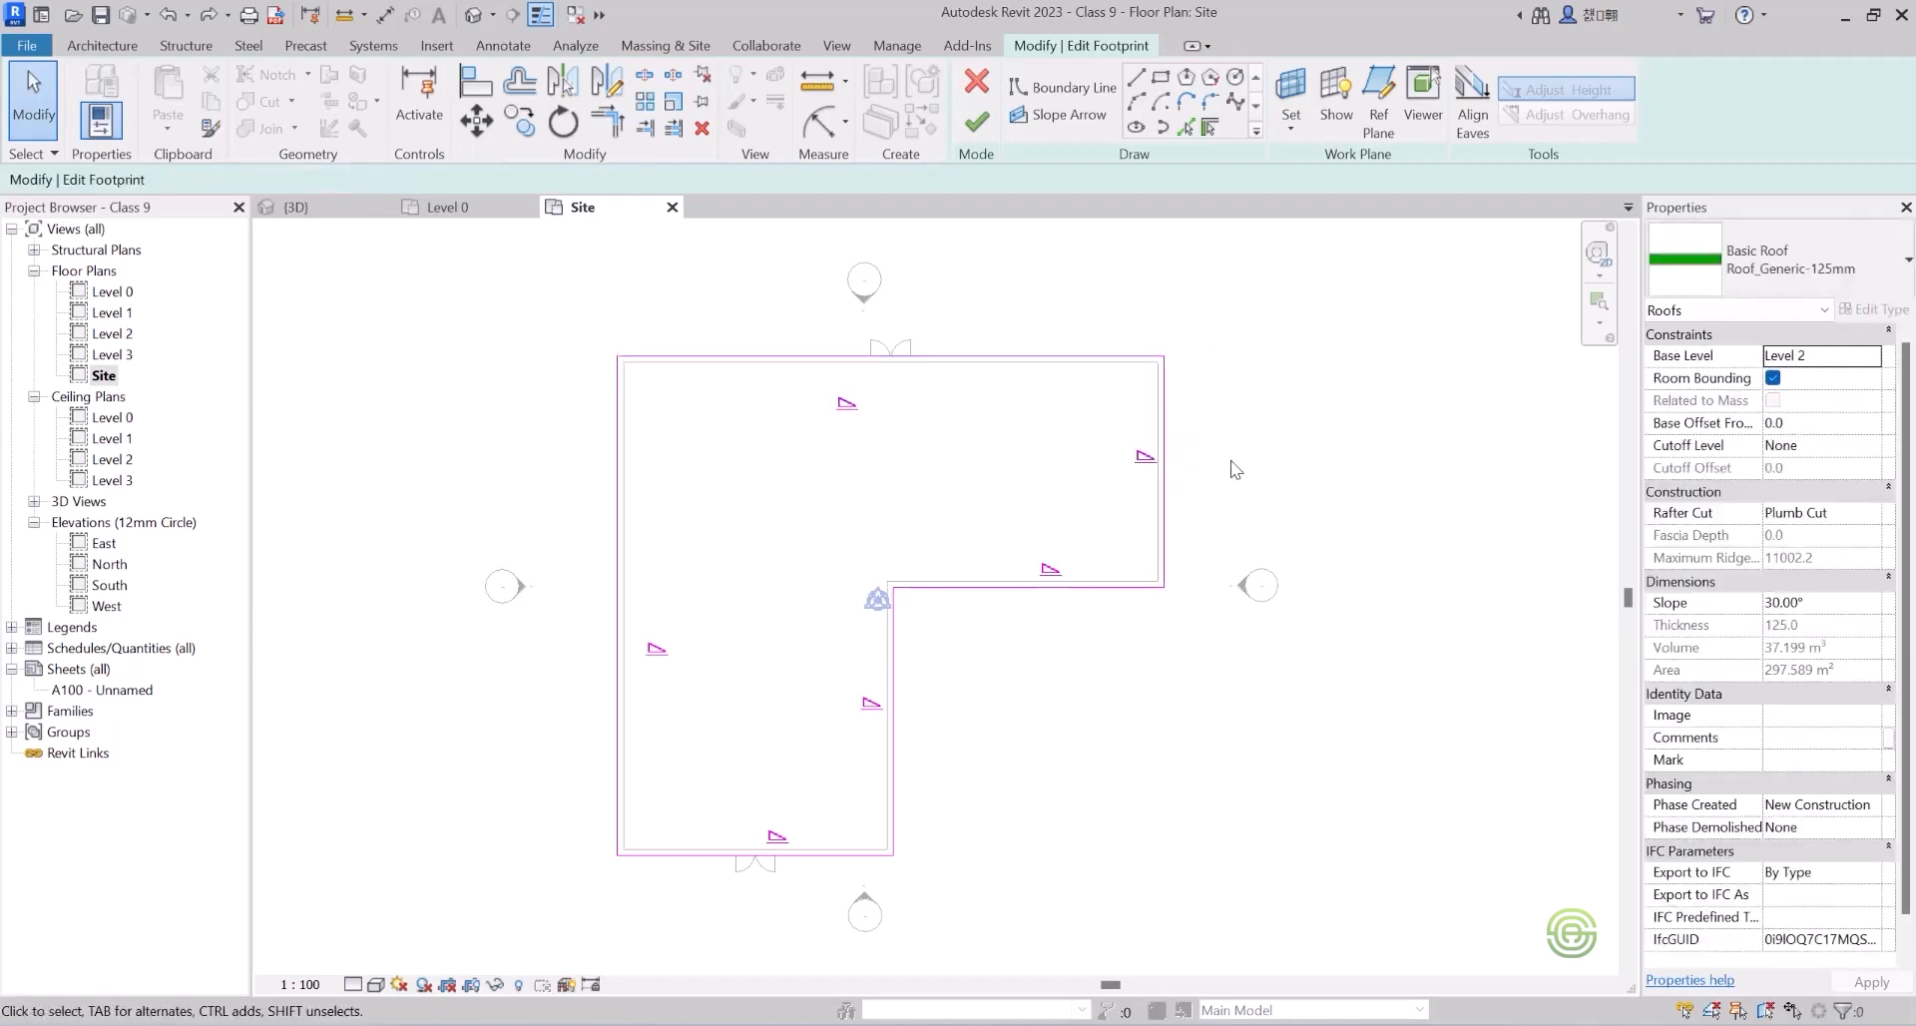
{"action": "left_click", "coordinate": [1165, 444]}
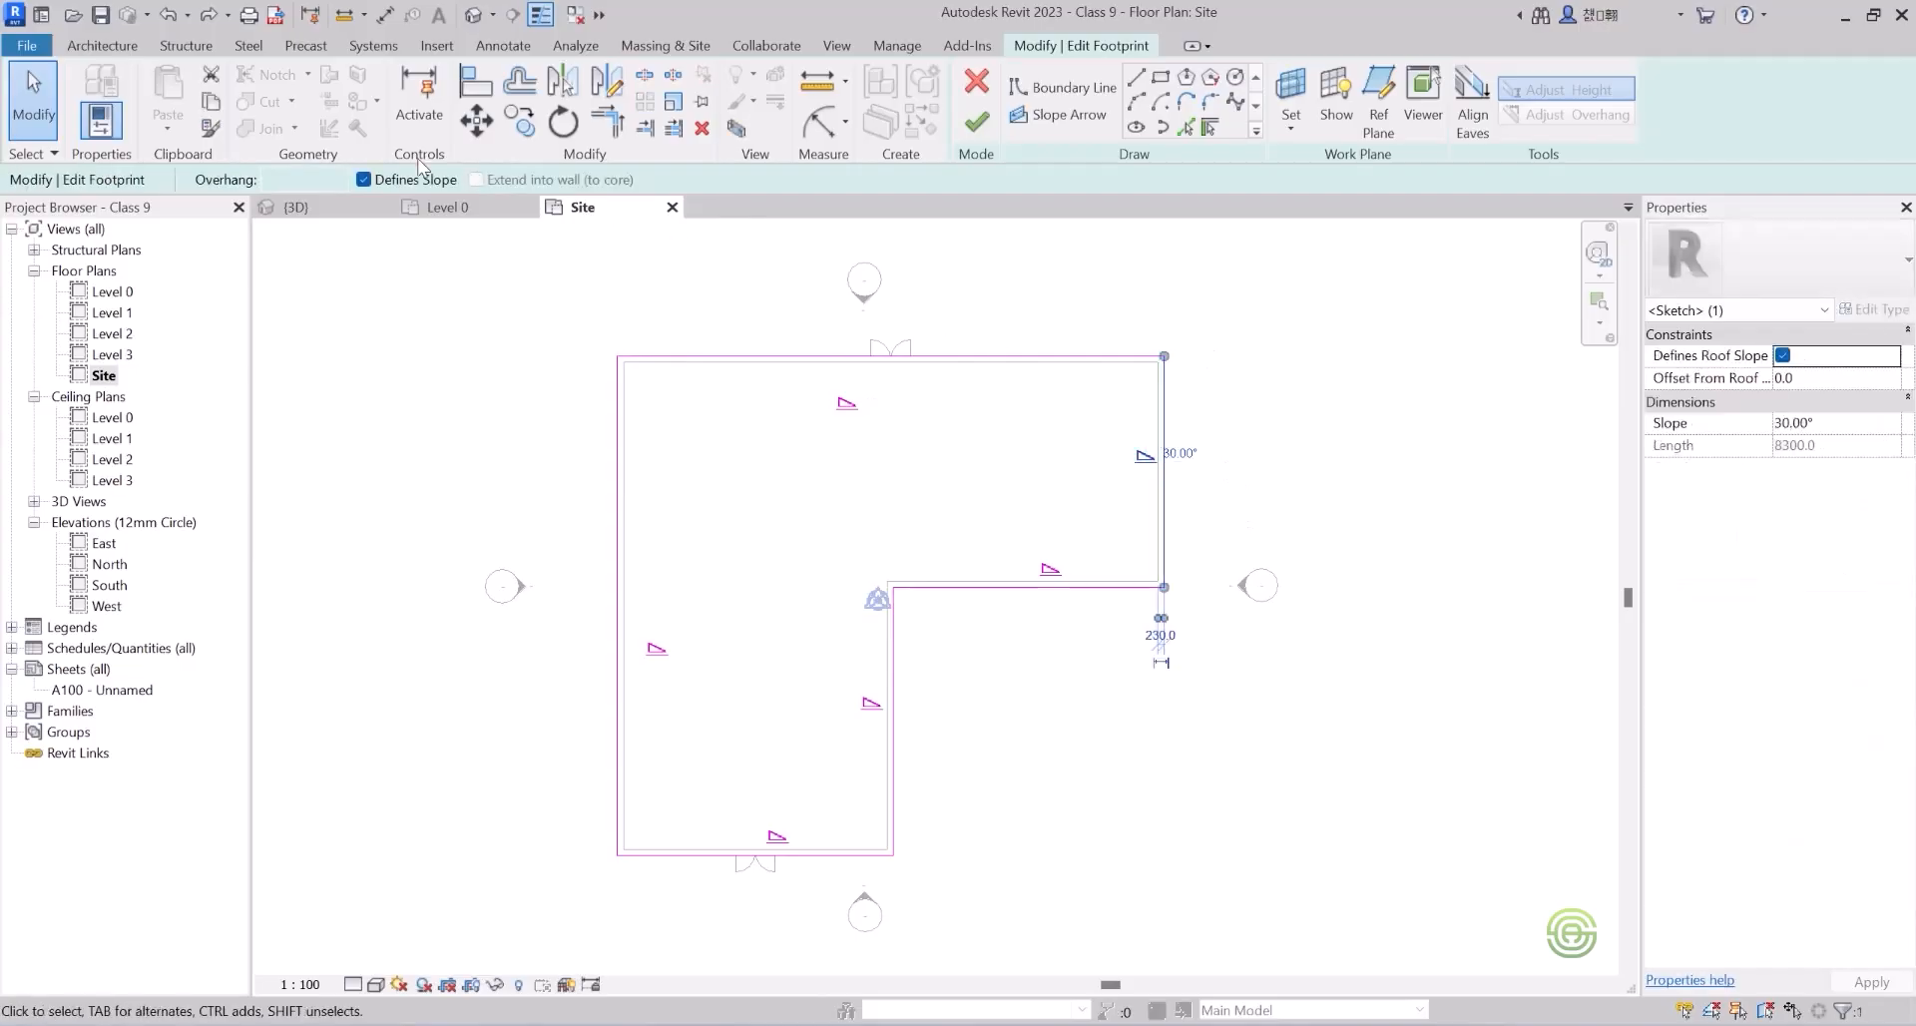
{"action": "left_click", "coordinate": [364, 179]}
{"action": "left_click", "coordinate": [1197, 444]}
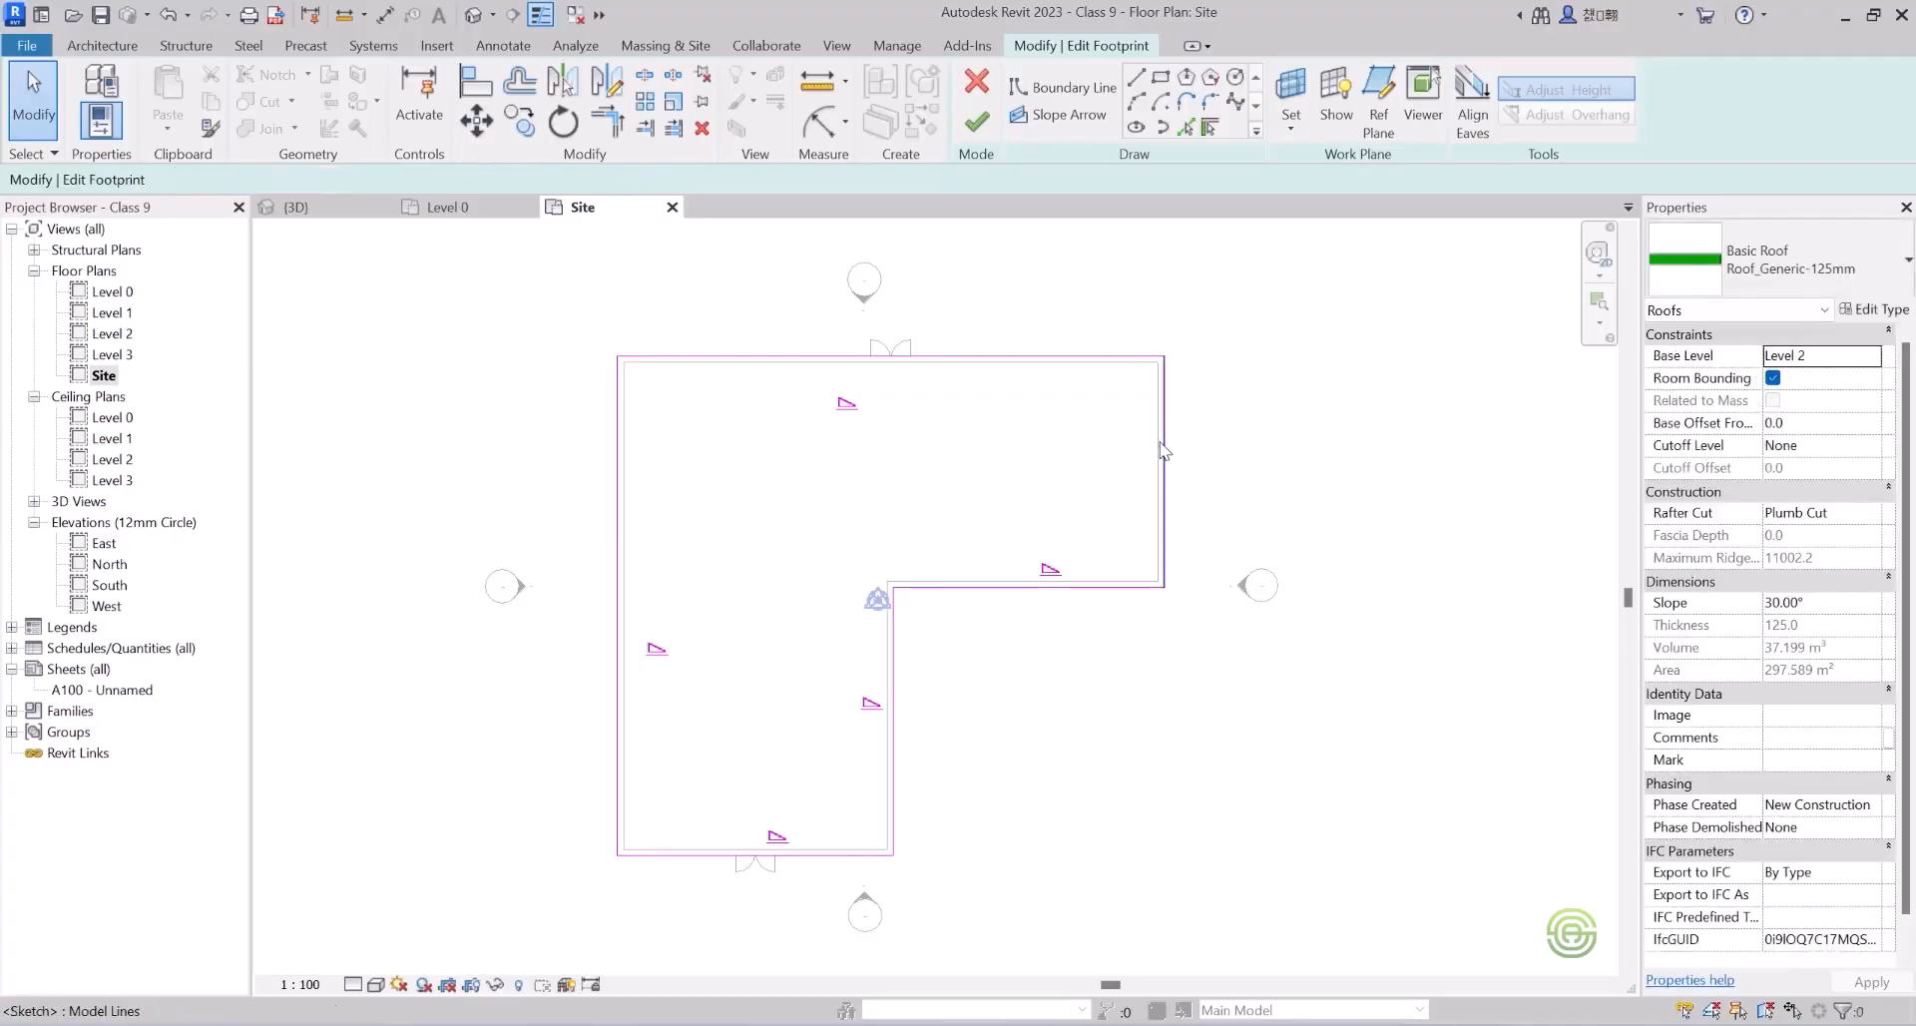
Turn off Defines Slope for the five remaining boundary lines of the roof footprint.
{"action": "left_click", "coordinate": [1168, 451]}
{"action": "left_click", "coordinate": [1087, 606]}
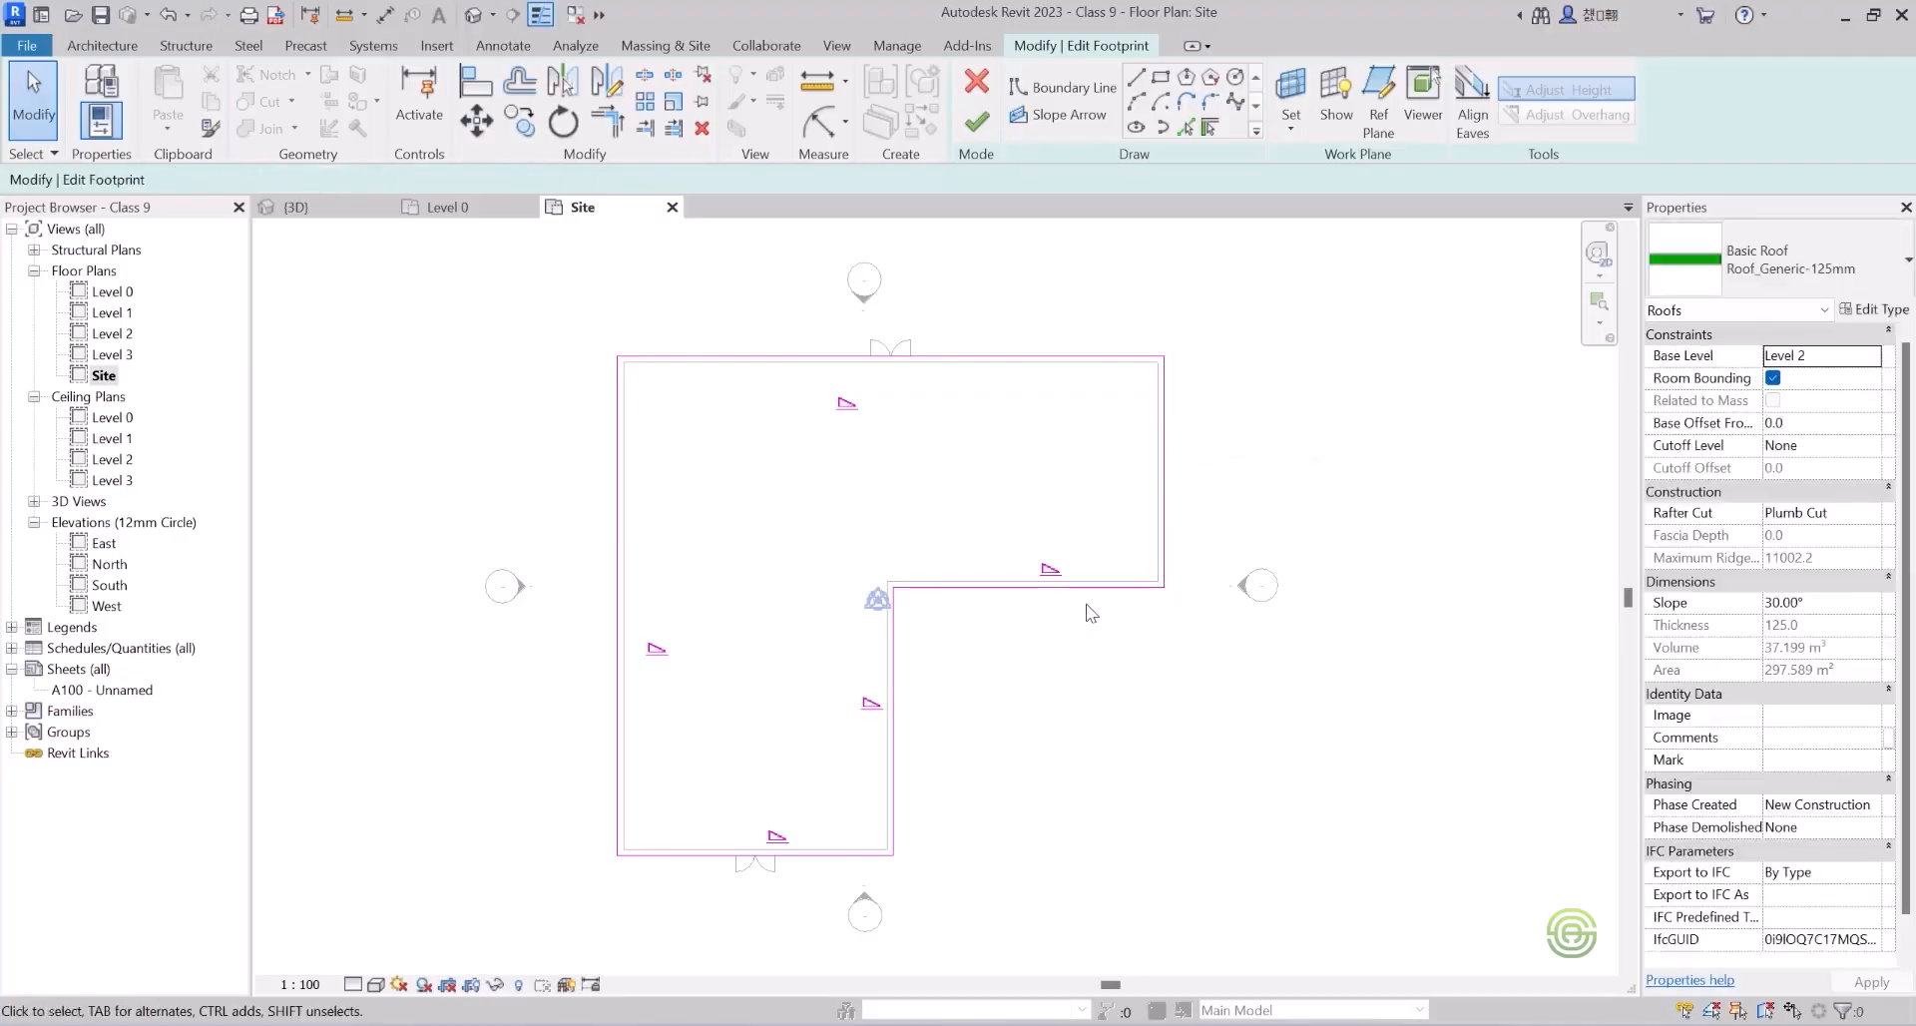
{"action": "left_click", "coordinate": [1101, 594]}
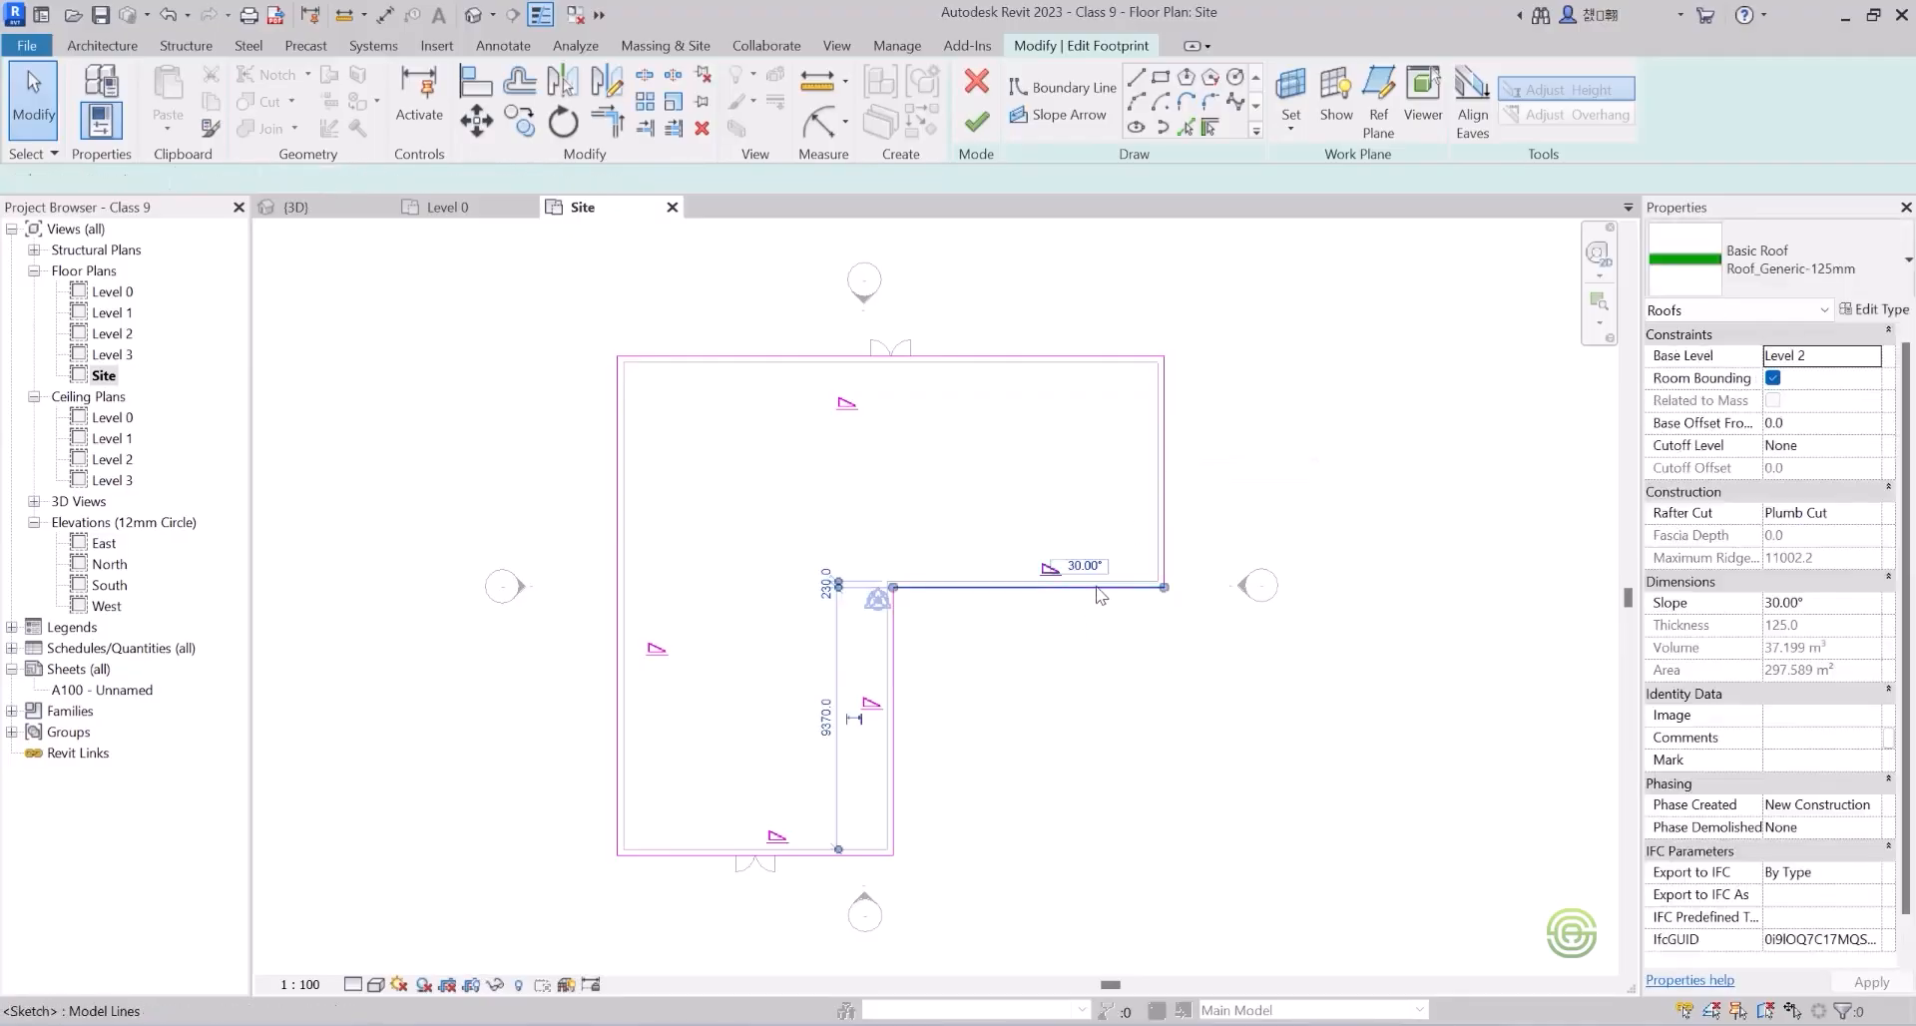
{"action": "left_click", "coordinate": [893, 709], "text": "ctrl"}
{"action": "left_click", "coordinate": [842, 855], "text": "ctrl"}
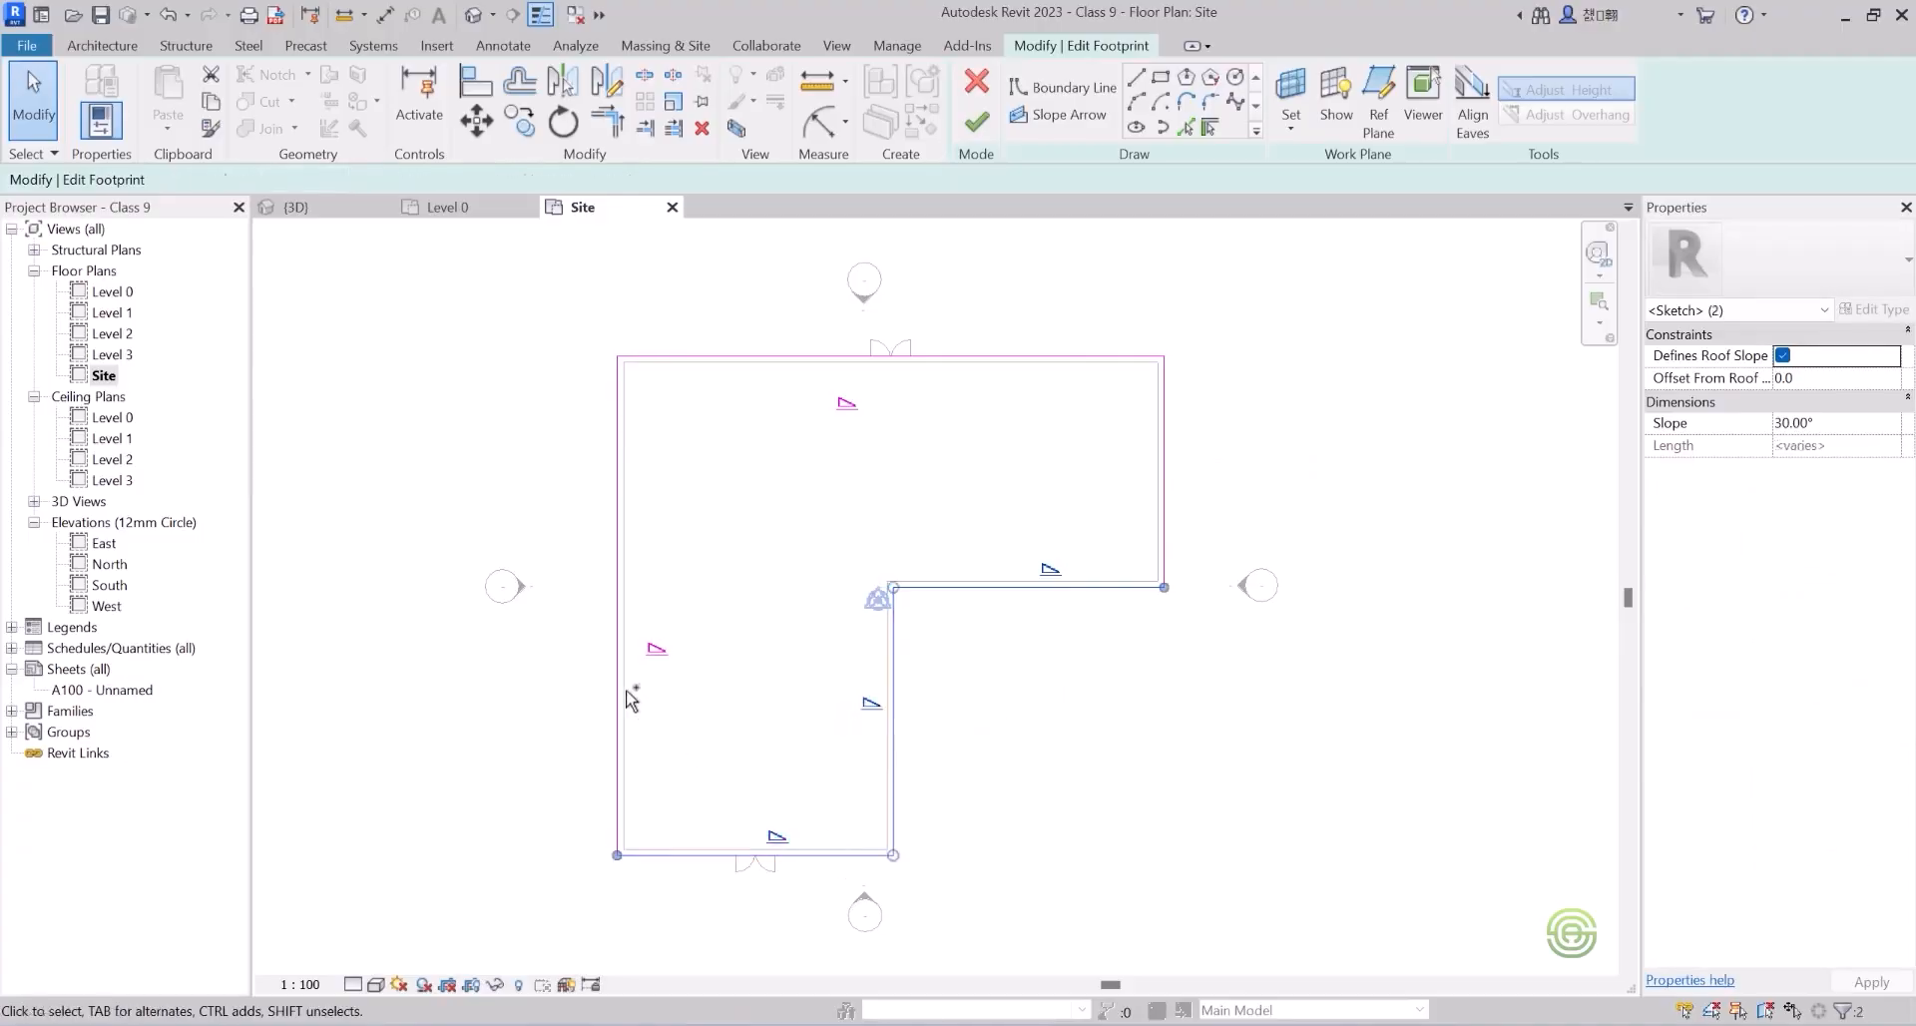
{"action": "left_click", "coordinate": [626, 680], "text": "ctrl"}
{"action": "left_click", "coordinate": [747, 354], "text": "ctrl"}
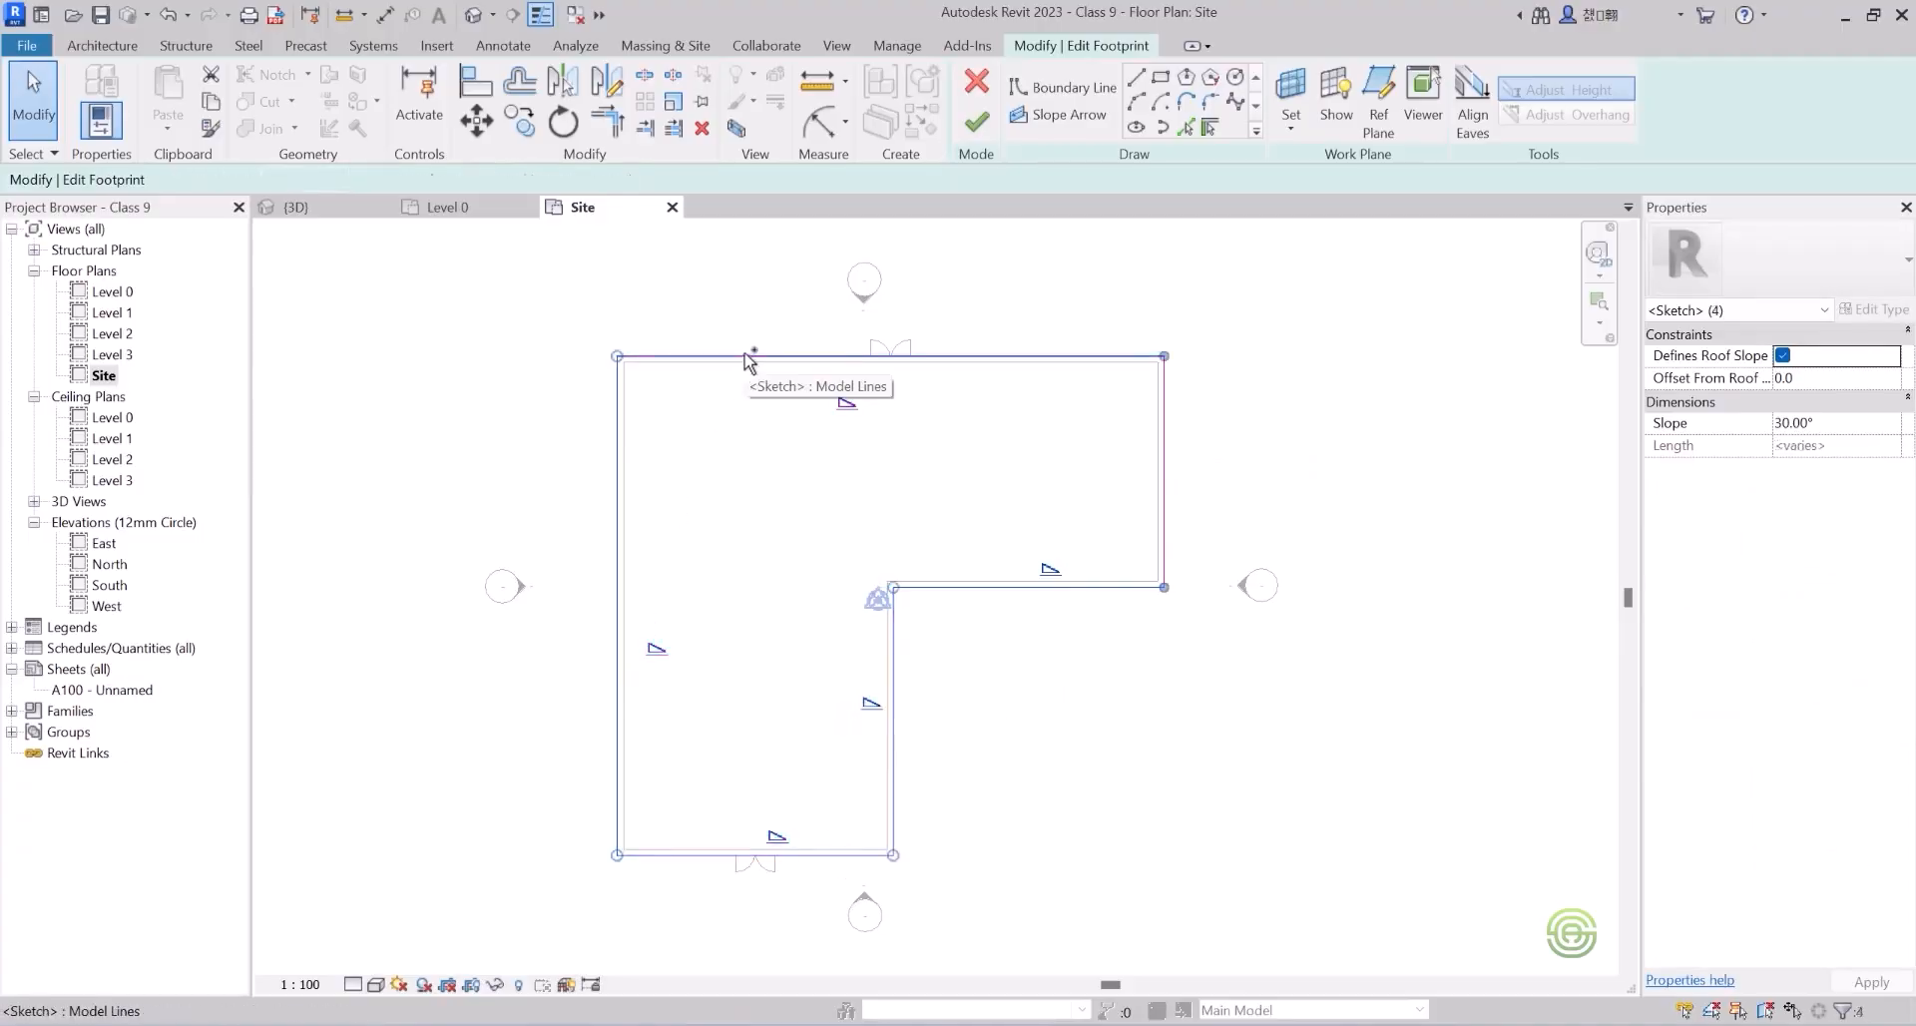
{"action": "left_click", "coordinate": [363, 179]}
{"action": "left_click", "coordinate": [505, 406]}
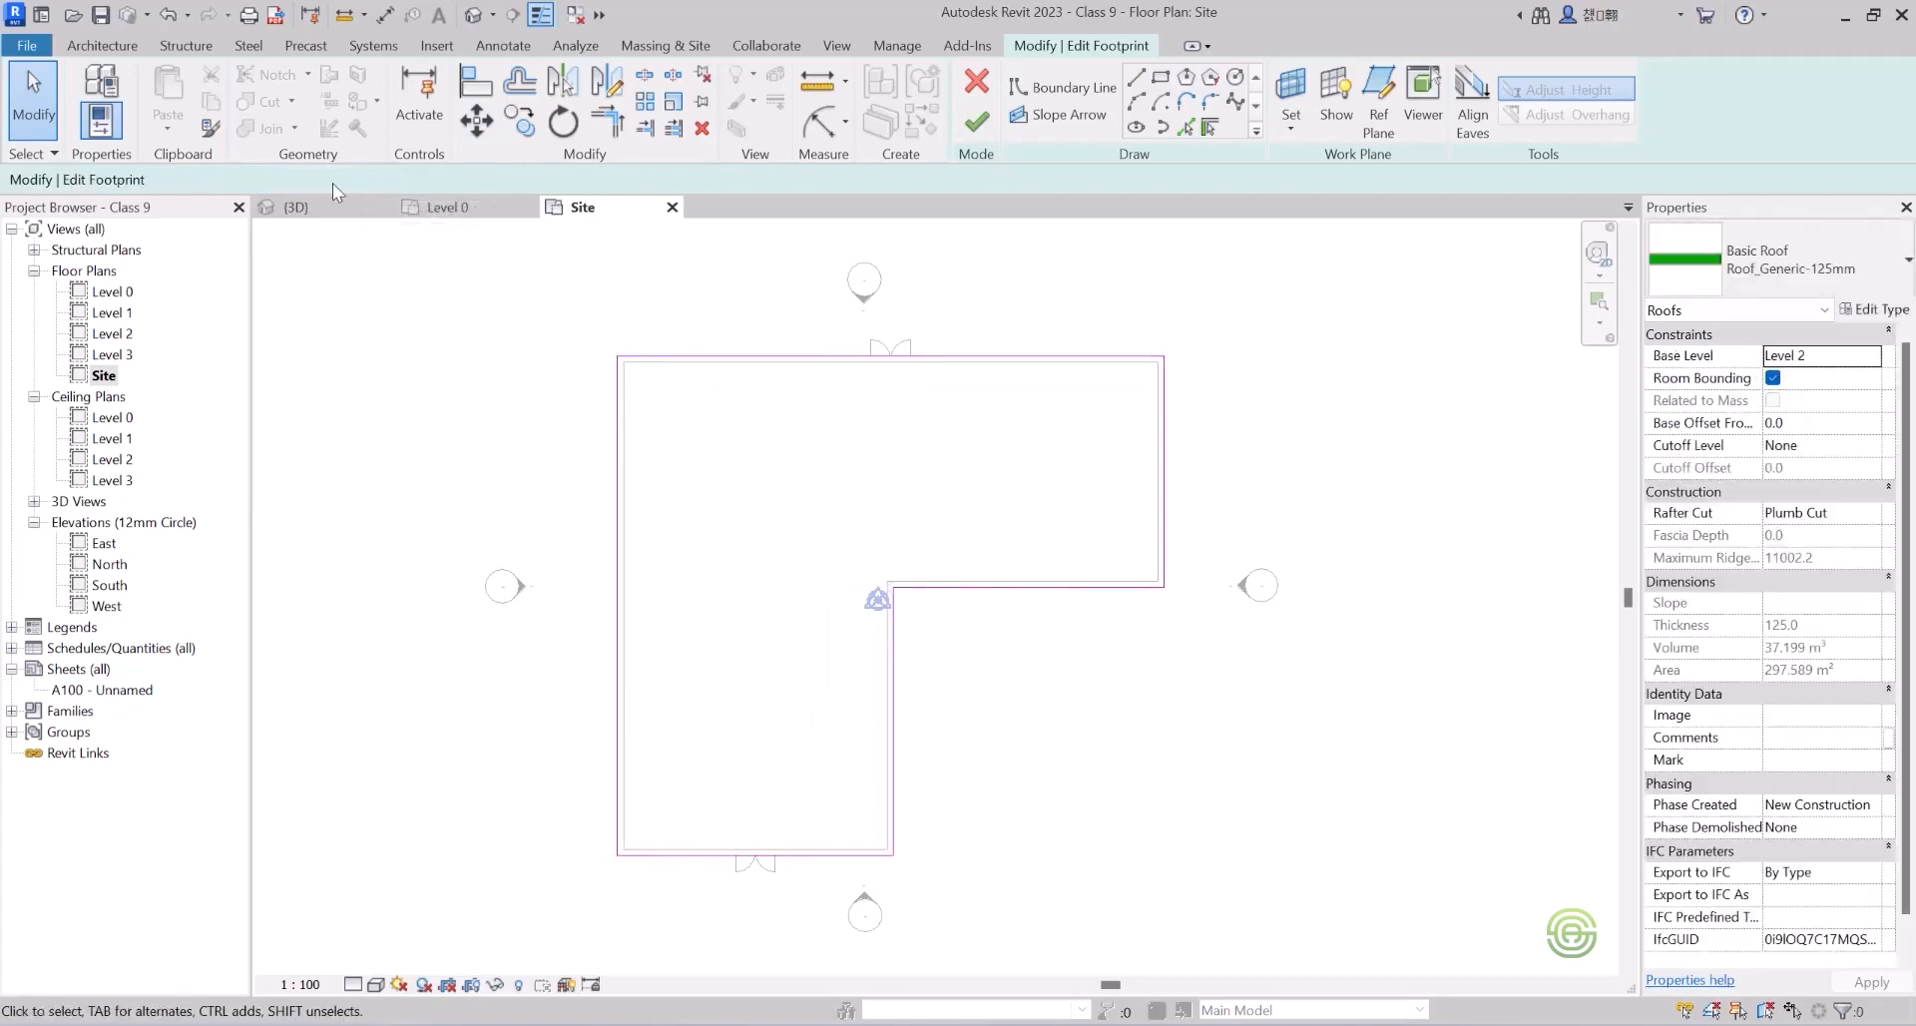
Finish the footprint edit and check the roof shape in the 3D view.
{"action": "left_click", "coordinate": [296, 208]}
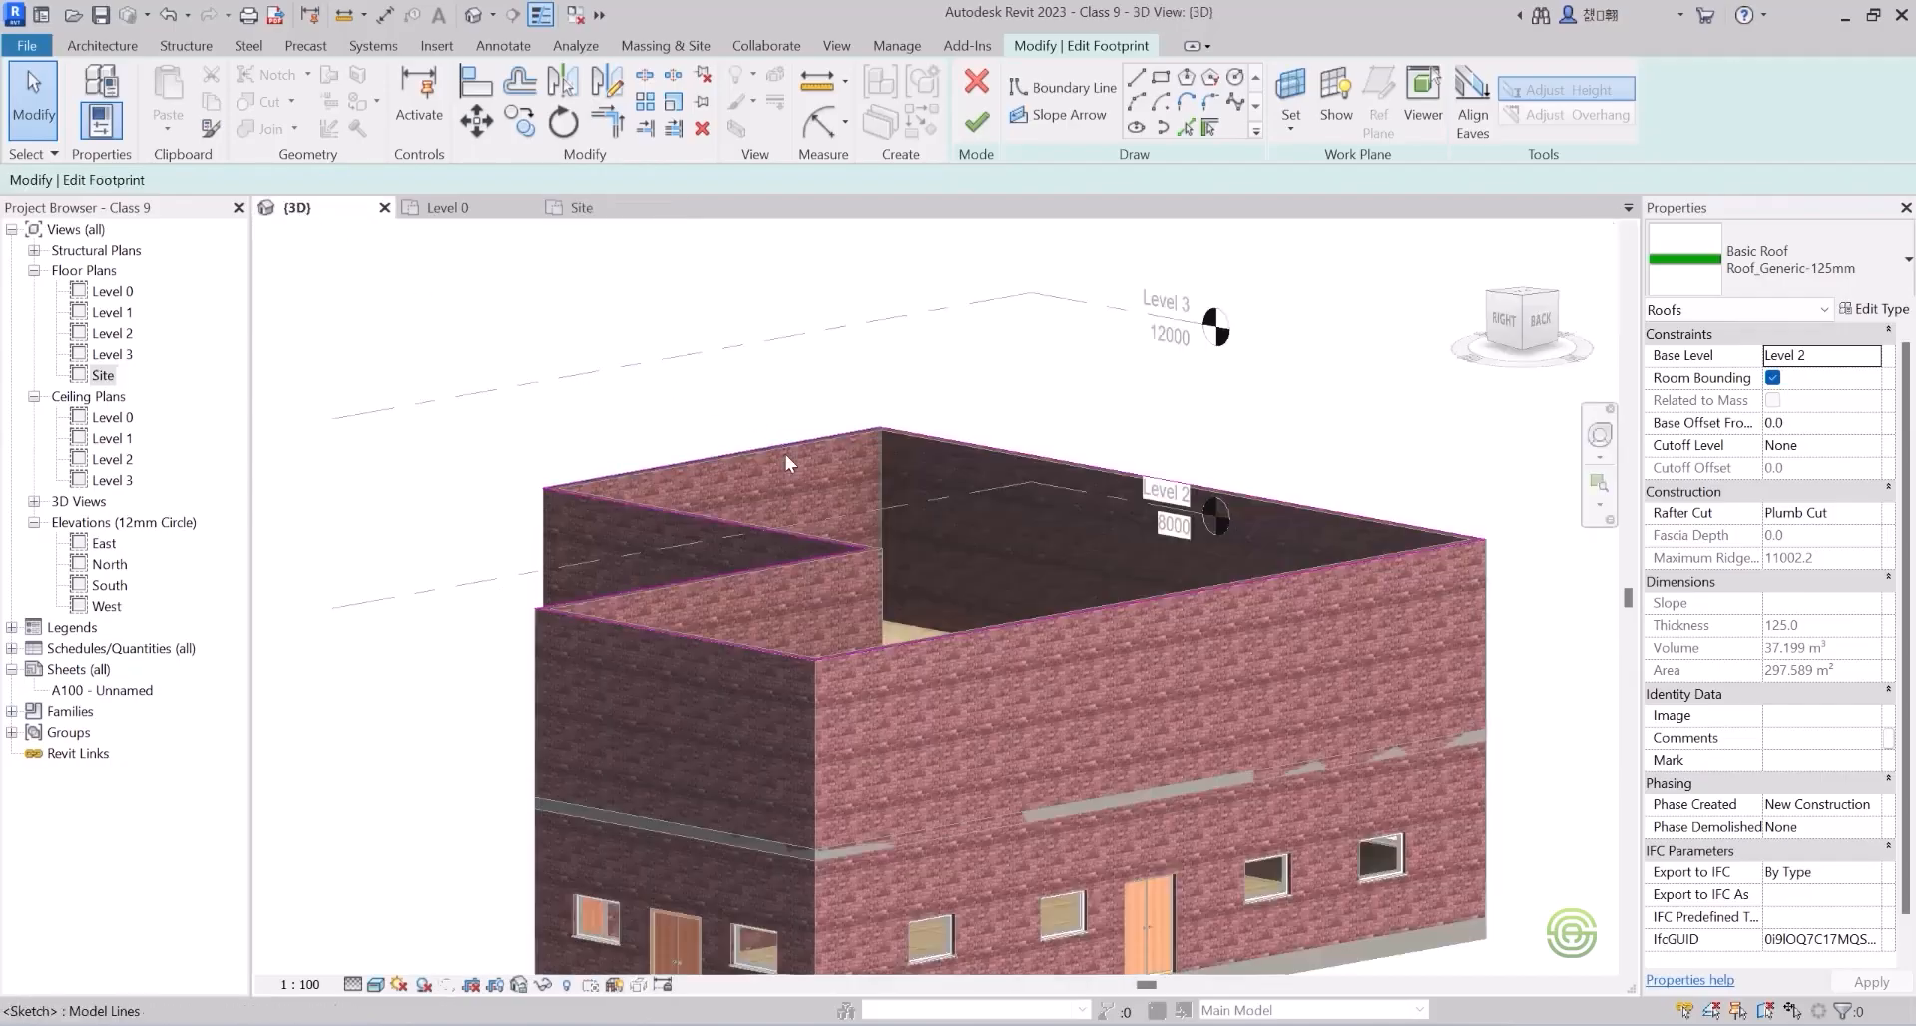
{"action": "left_click", "coordinate": [573, 207]}
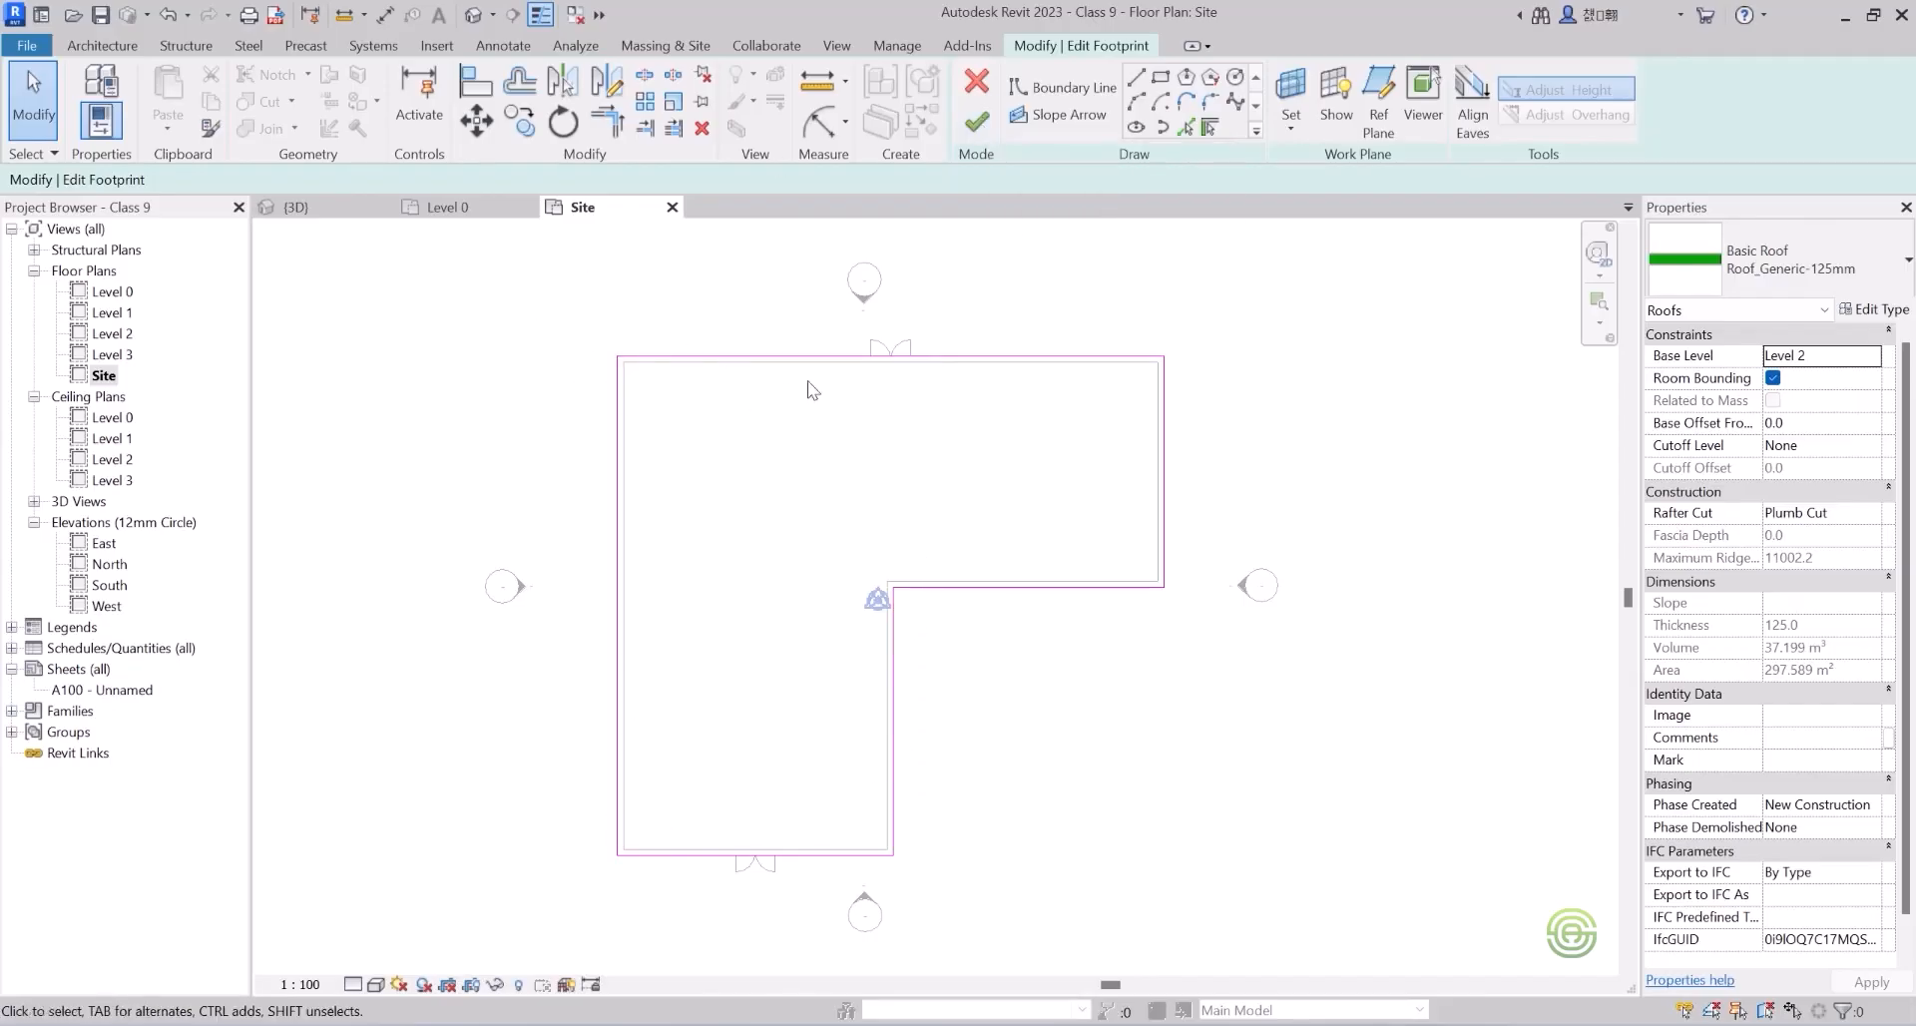
{"action": "left_click", "coordinate": [977, 121]}
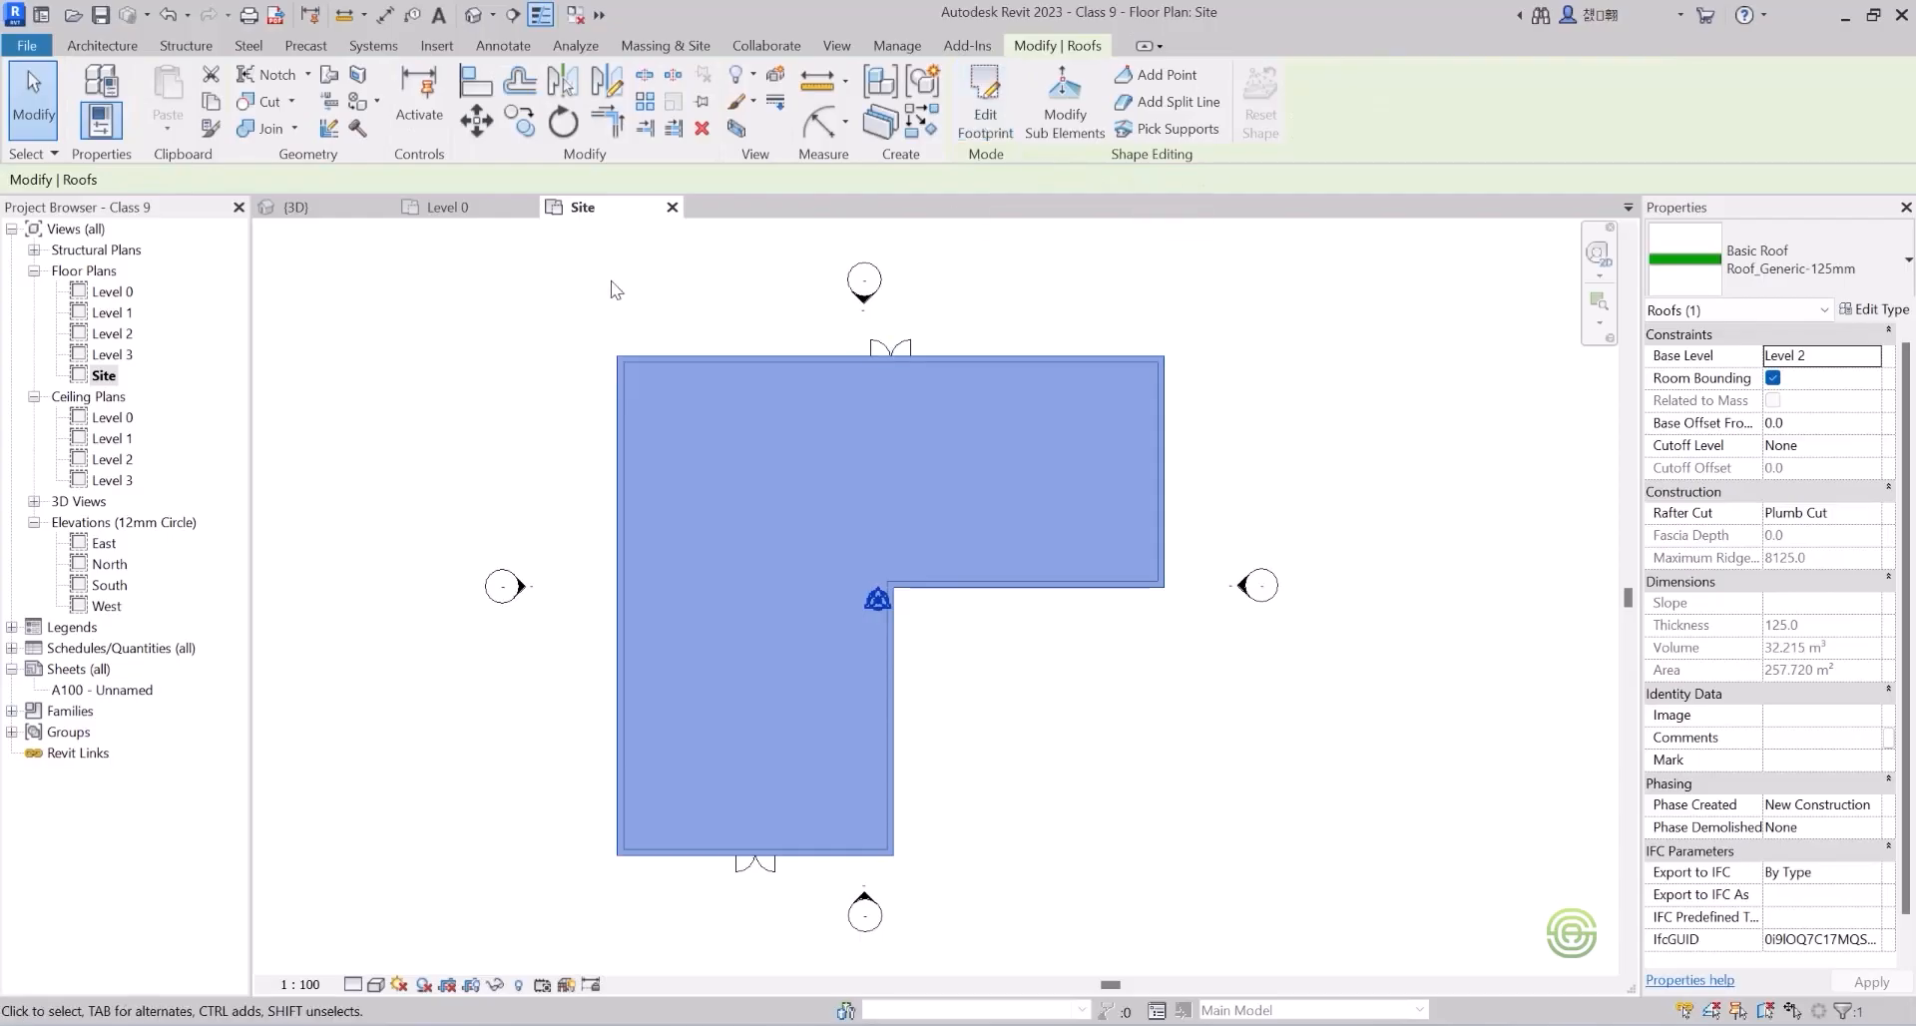
{"action": "left_click", "coordinate": [295, 206]}
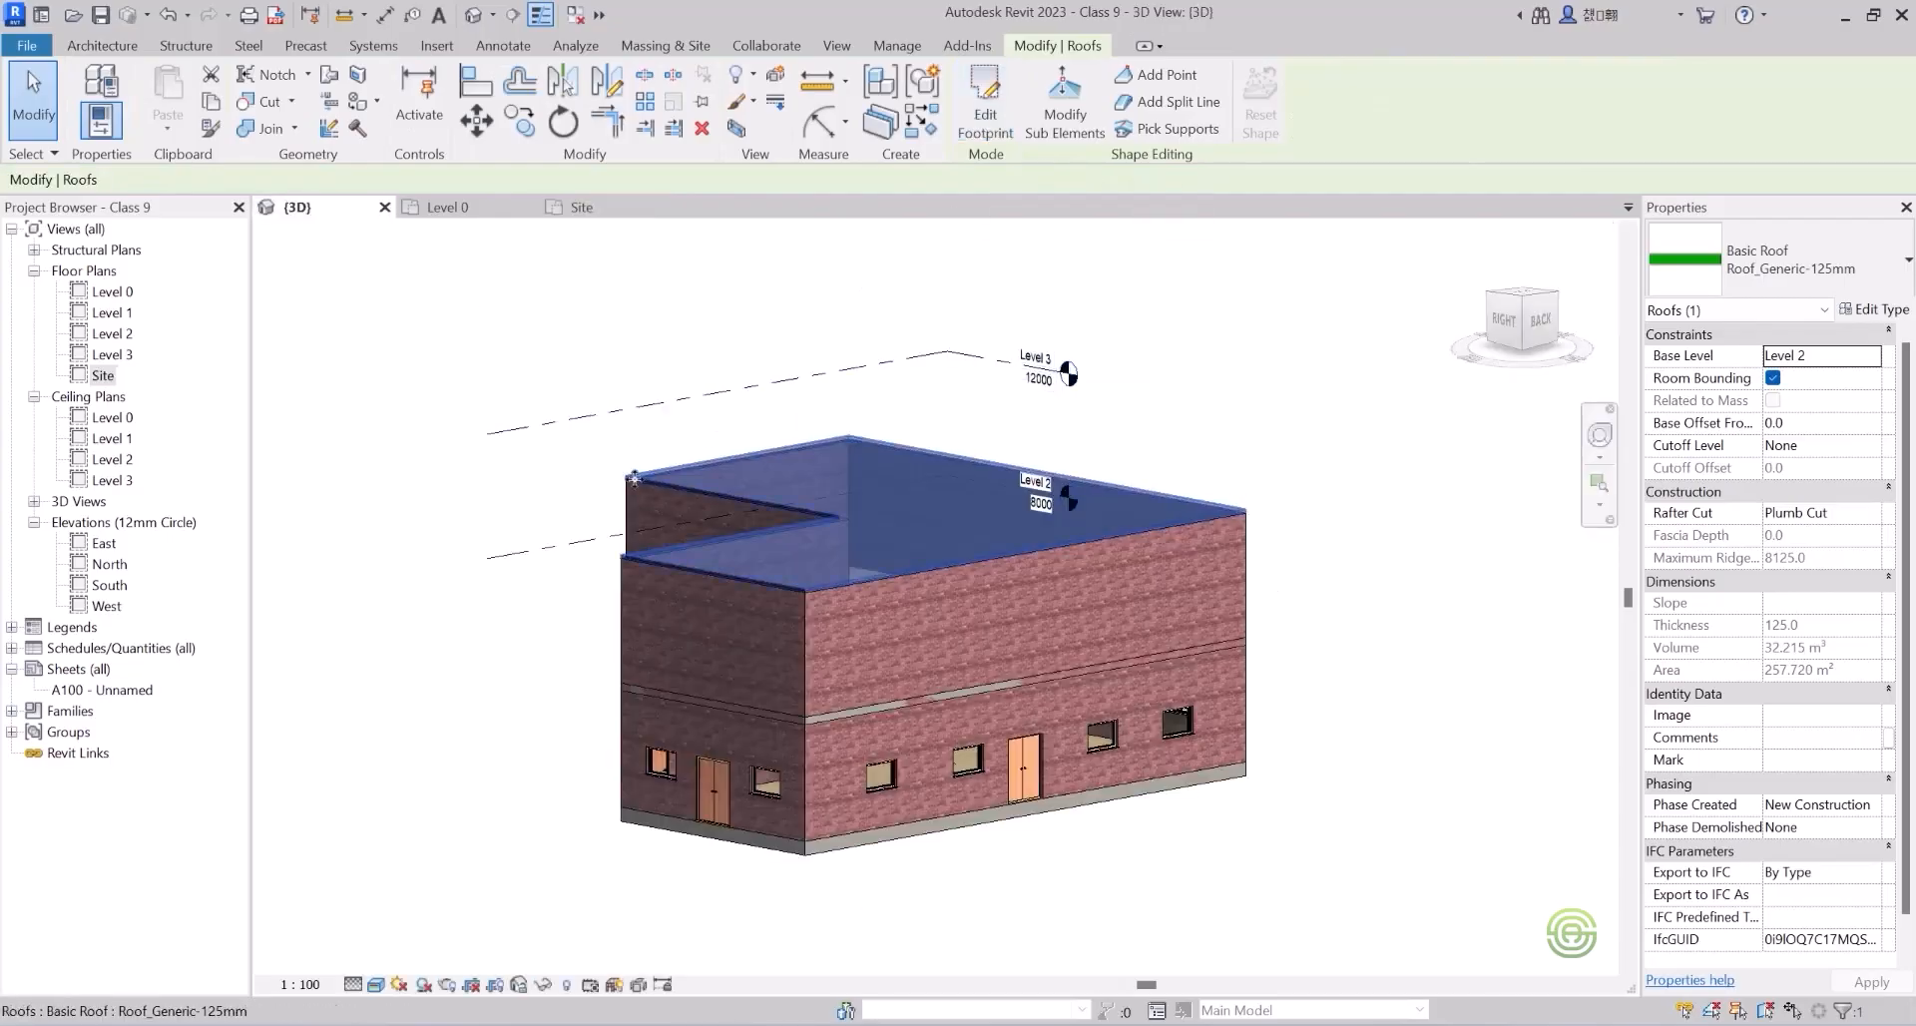
{"action": "left_click", "coordinate": [571, 464]}
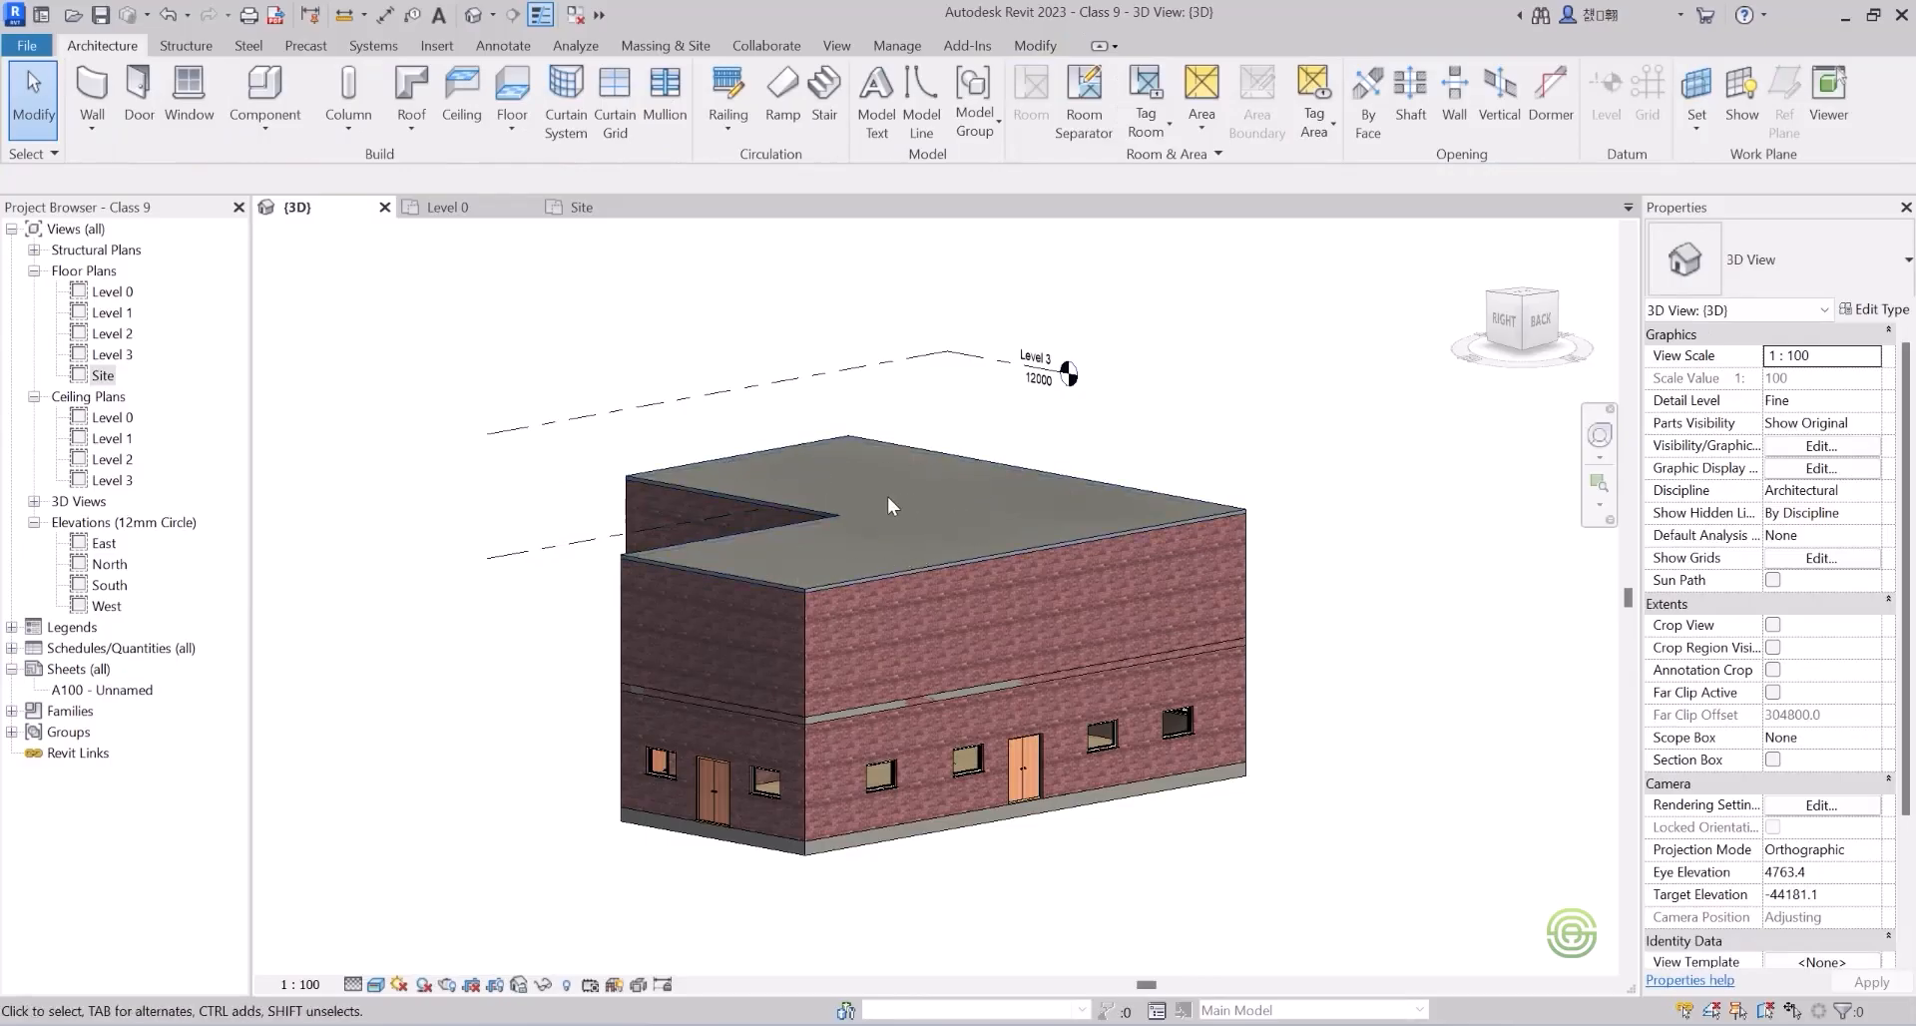
Reopen the roof's footprint in the Site plan and delete all of its boundary lines.
{"action": "left_click", "coordinate": [583, 209]}
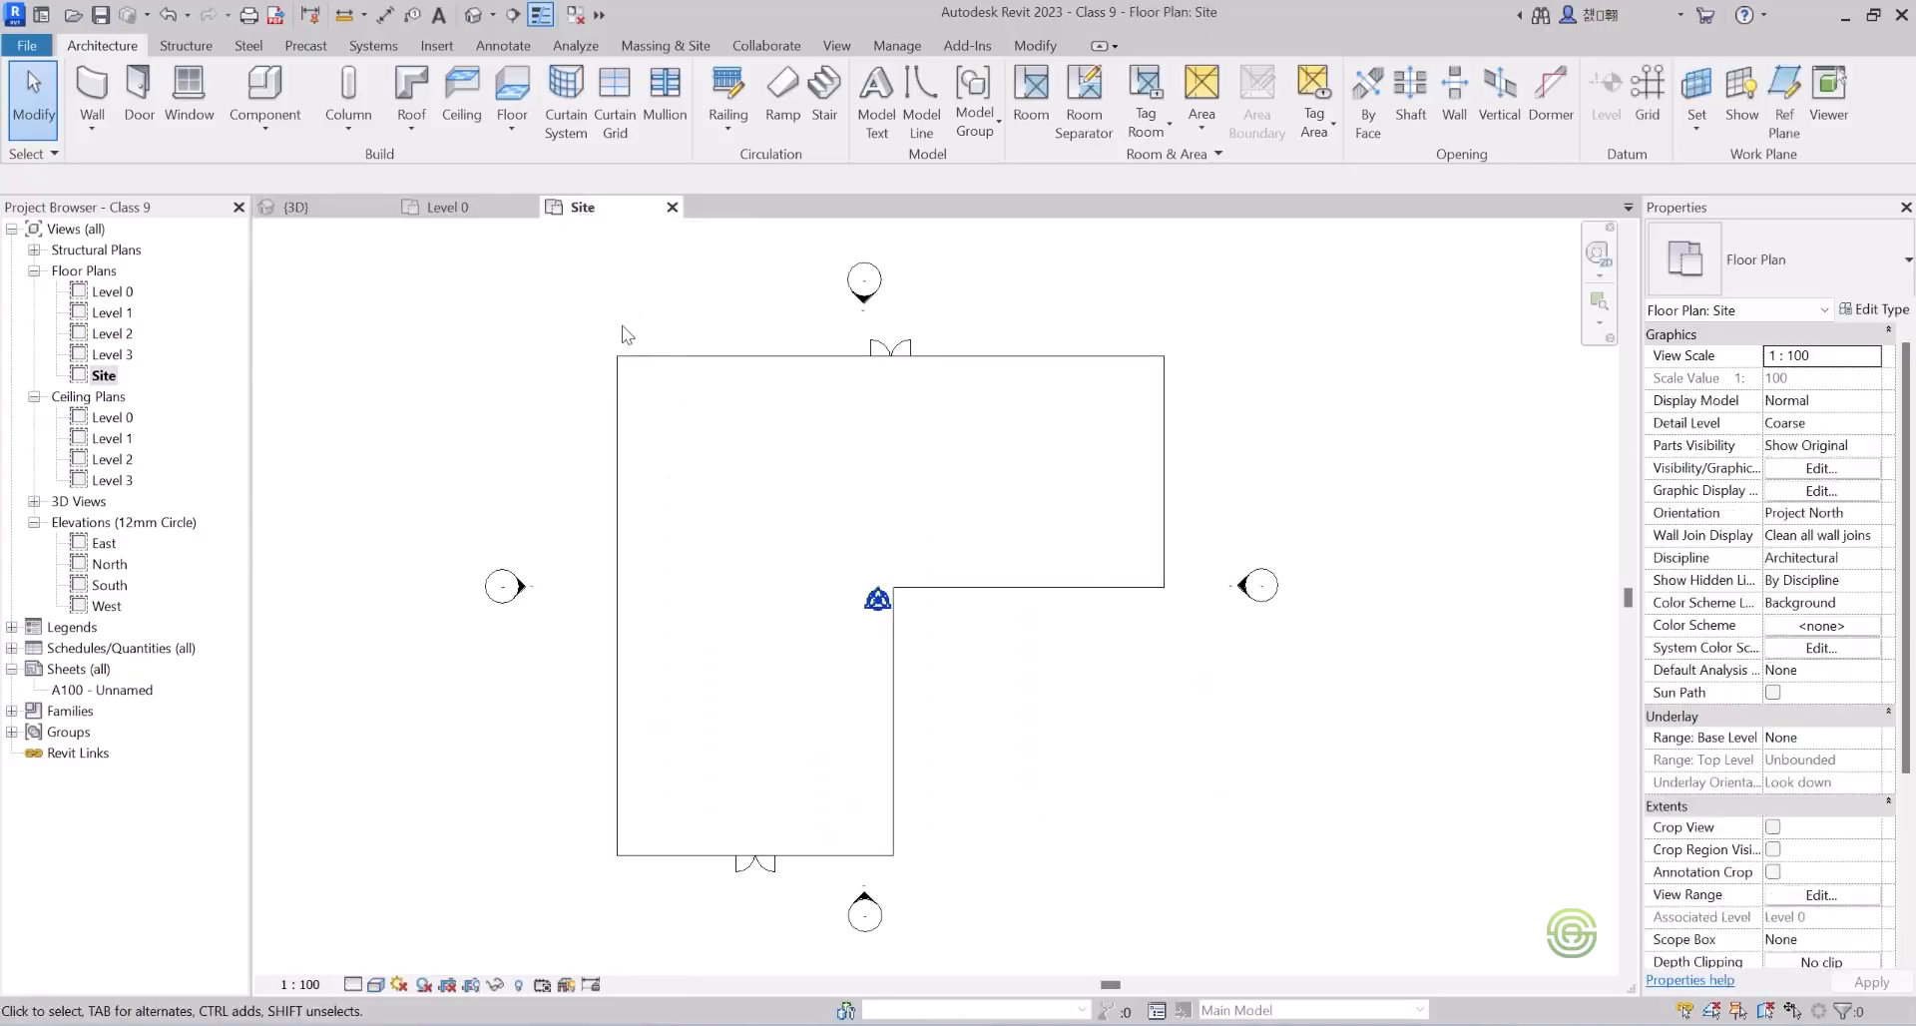
{"action": "left_click", "coordinate": [733, 359]}
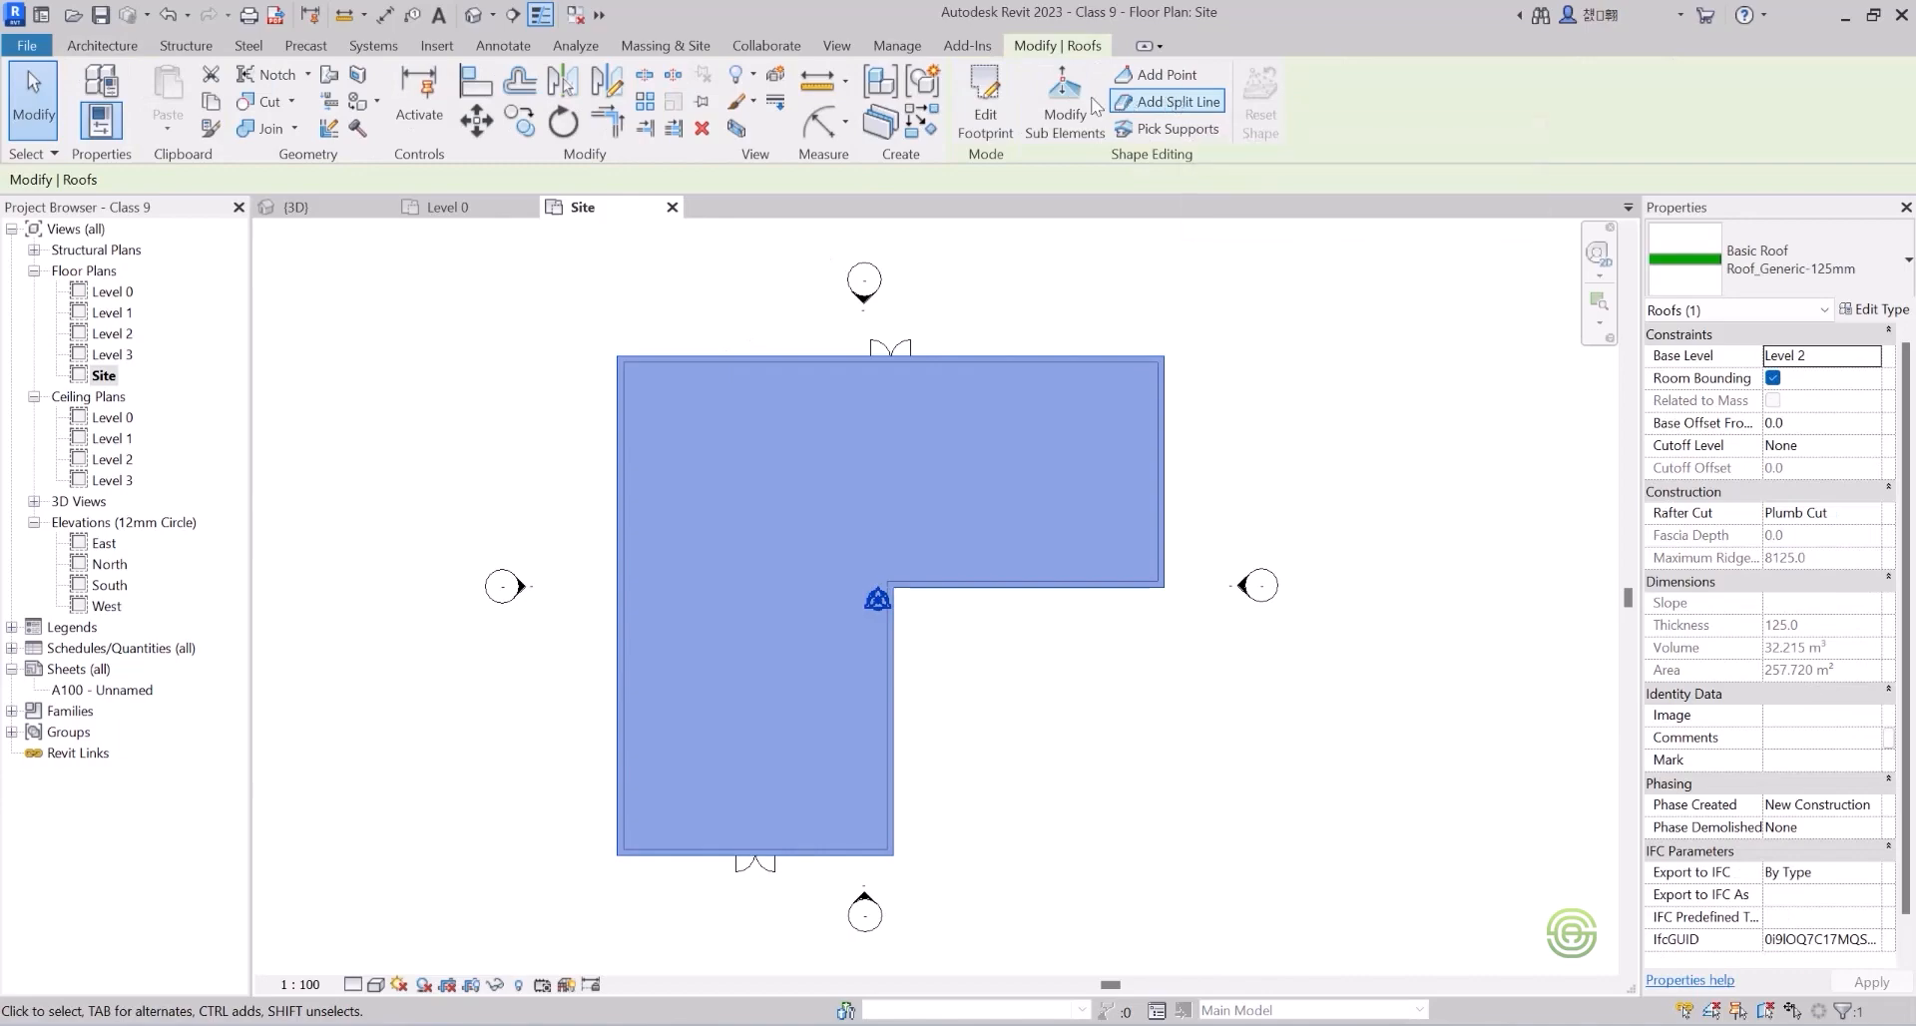
{"action": "left_click", "coordinate": [984, 105]}
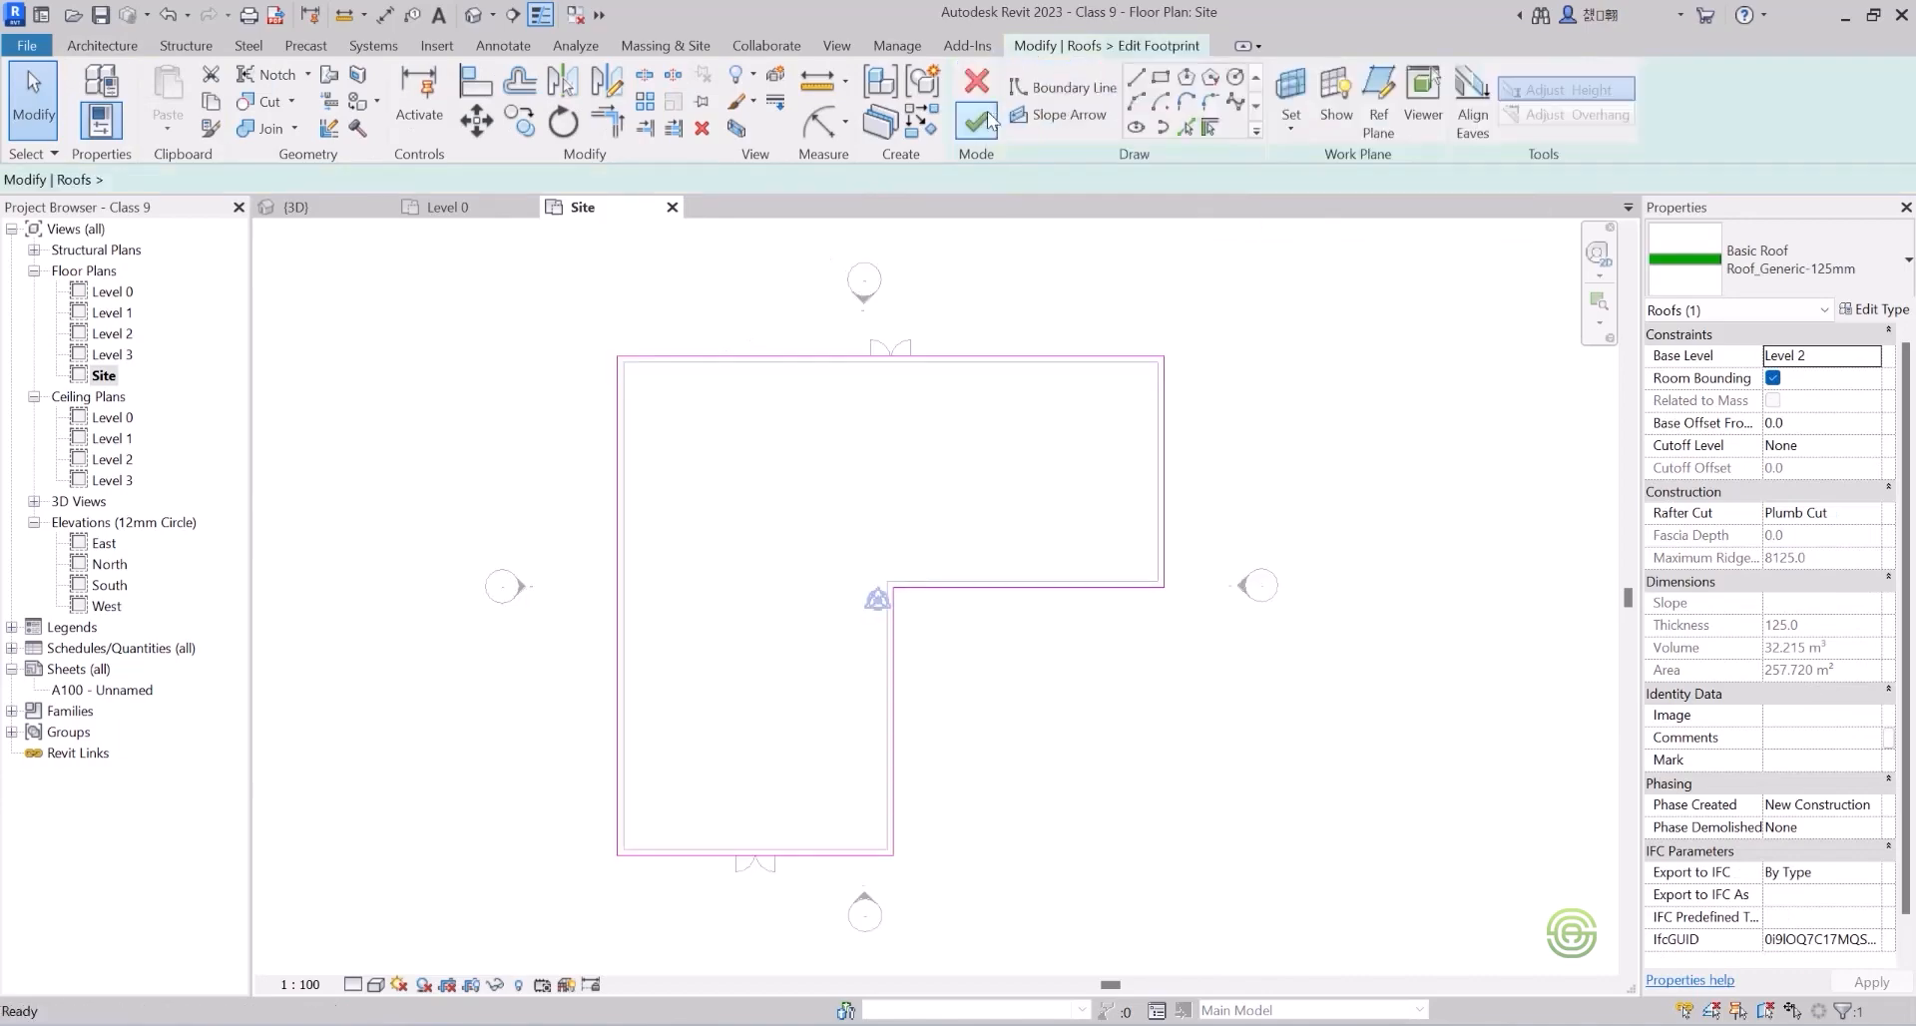
{"action": "left_click", "coordinate": [794, 358]}
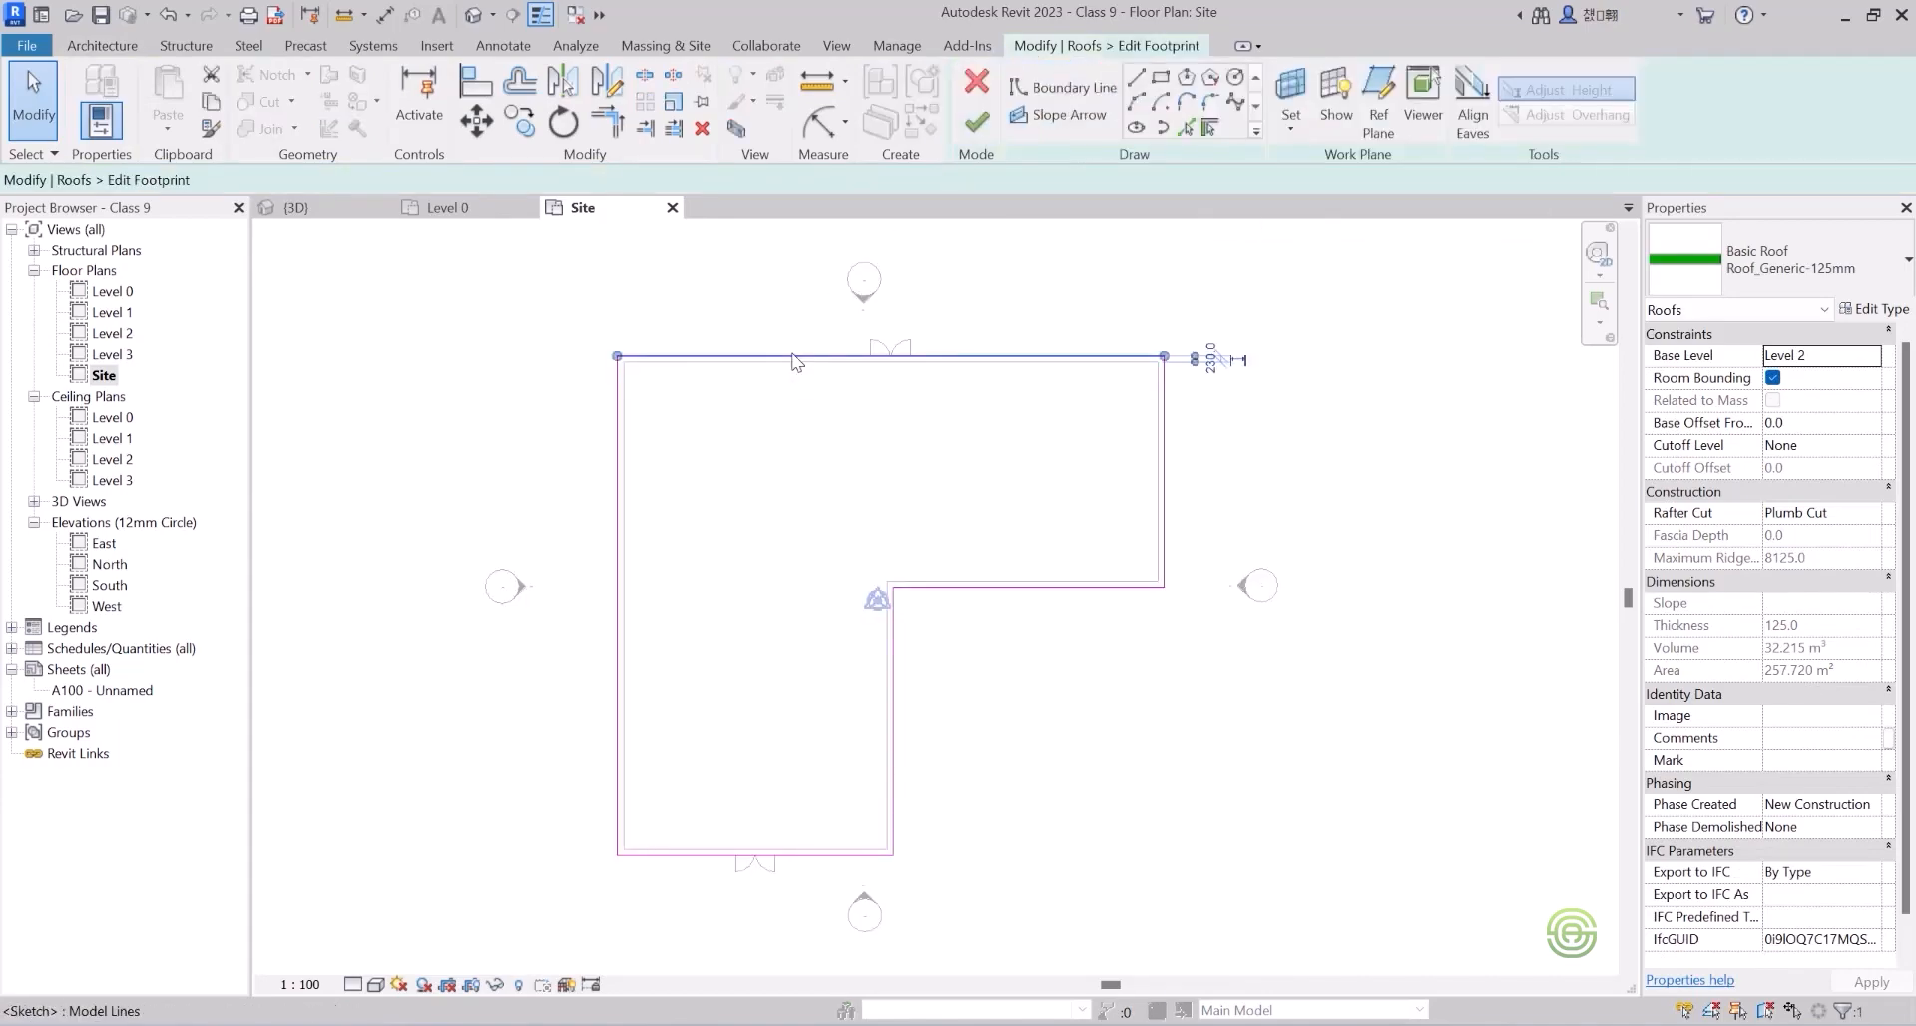
{"action": "left_click", "coordinate": [785, 419]}
{"action": "left_click", "coordinate": [619, 455]}
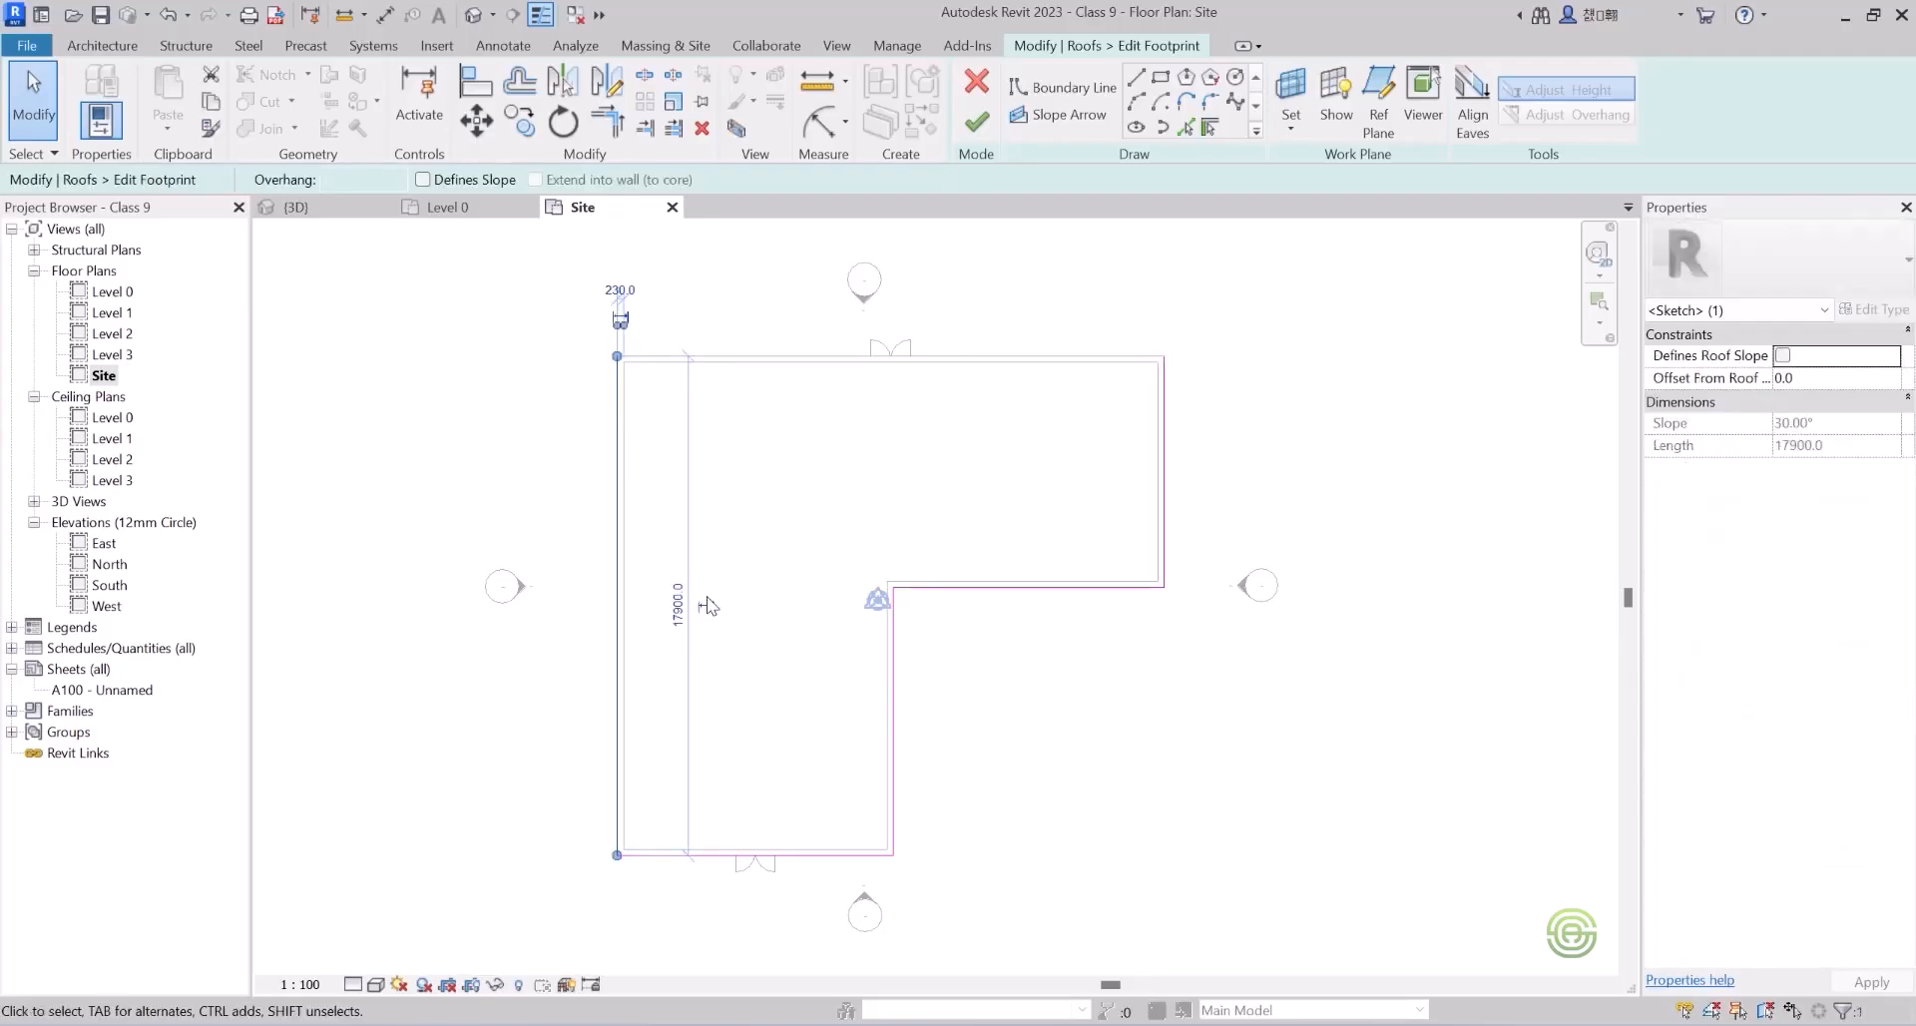
{"action": "left_click", "coordinate": [848, 856], "text": "ctrl"}
{"action": "left_click", "coordinate": [894, 798], "text": "ctrl"}
{"action": "left_click", "coordinate": [991, 589], "text": "ctrl"}
{"action": "left_click", "coordinate": [1161, 516], "text": "ctrl"}
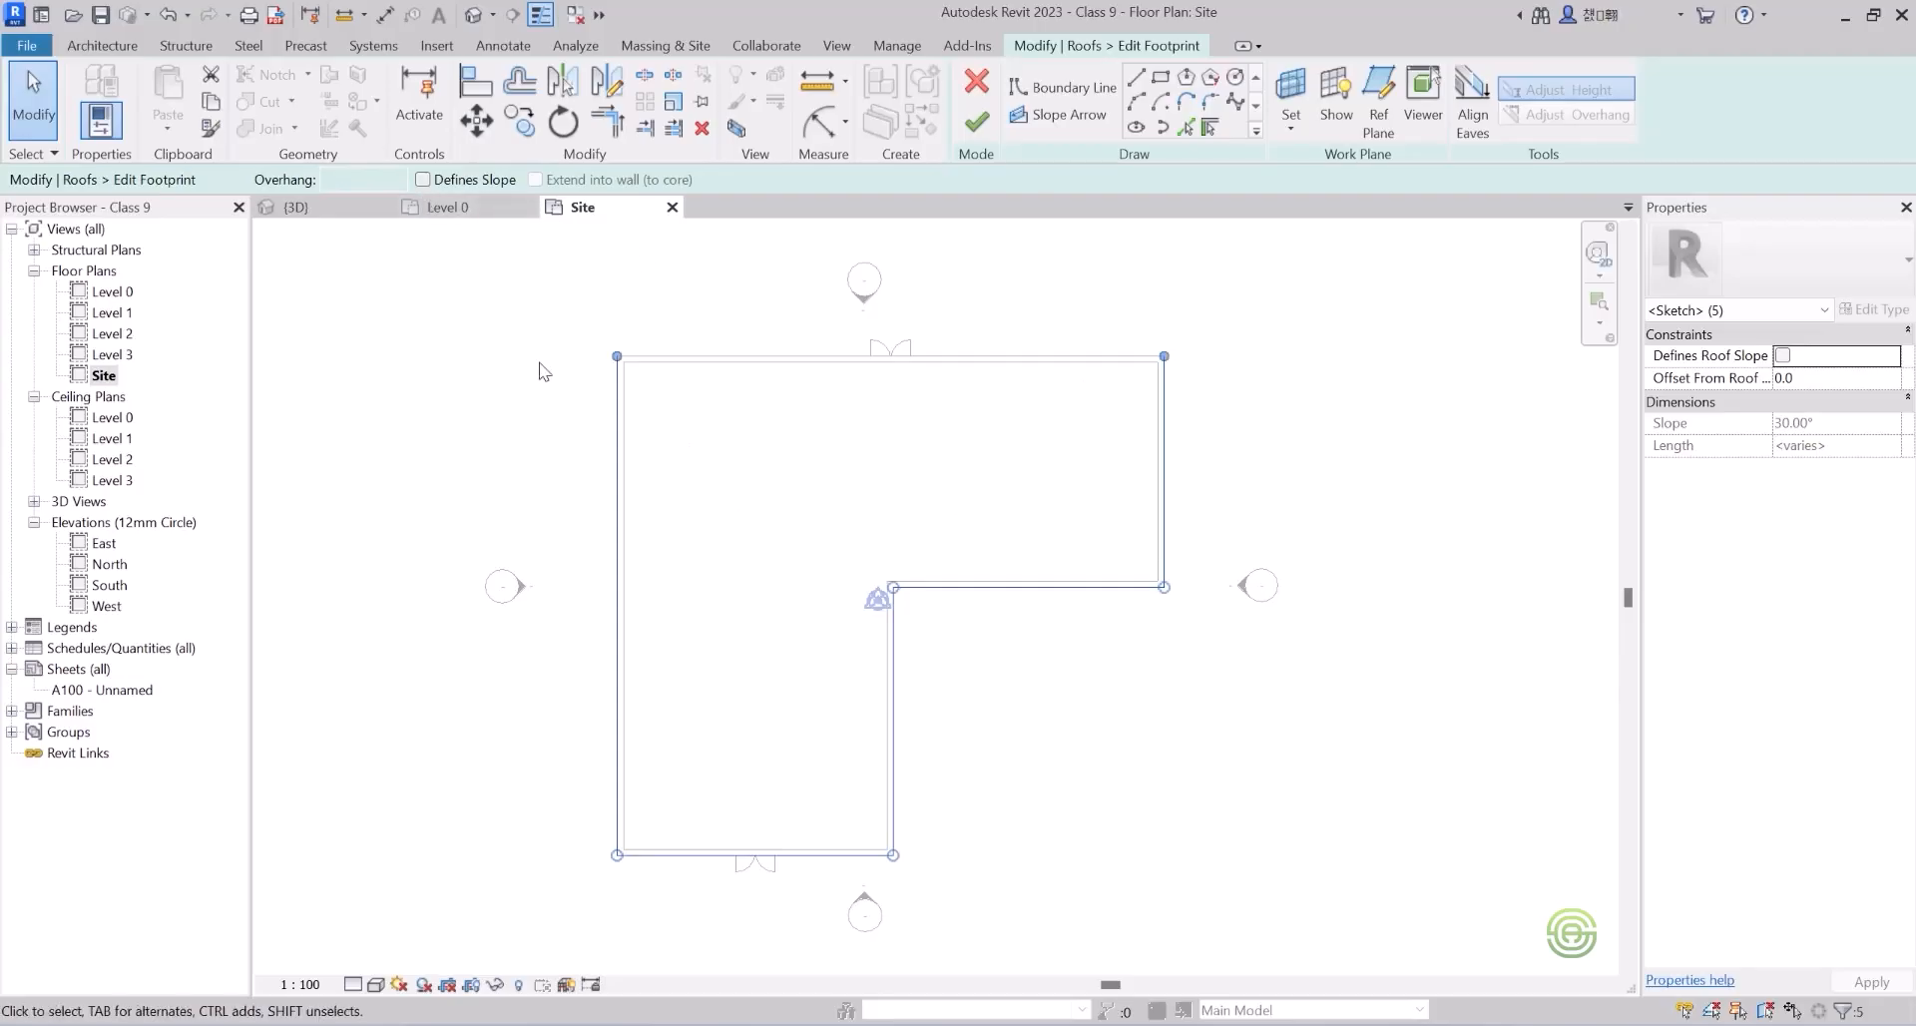
{"action": "left_click", "coordinate": [834, 558]}
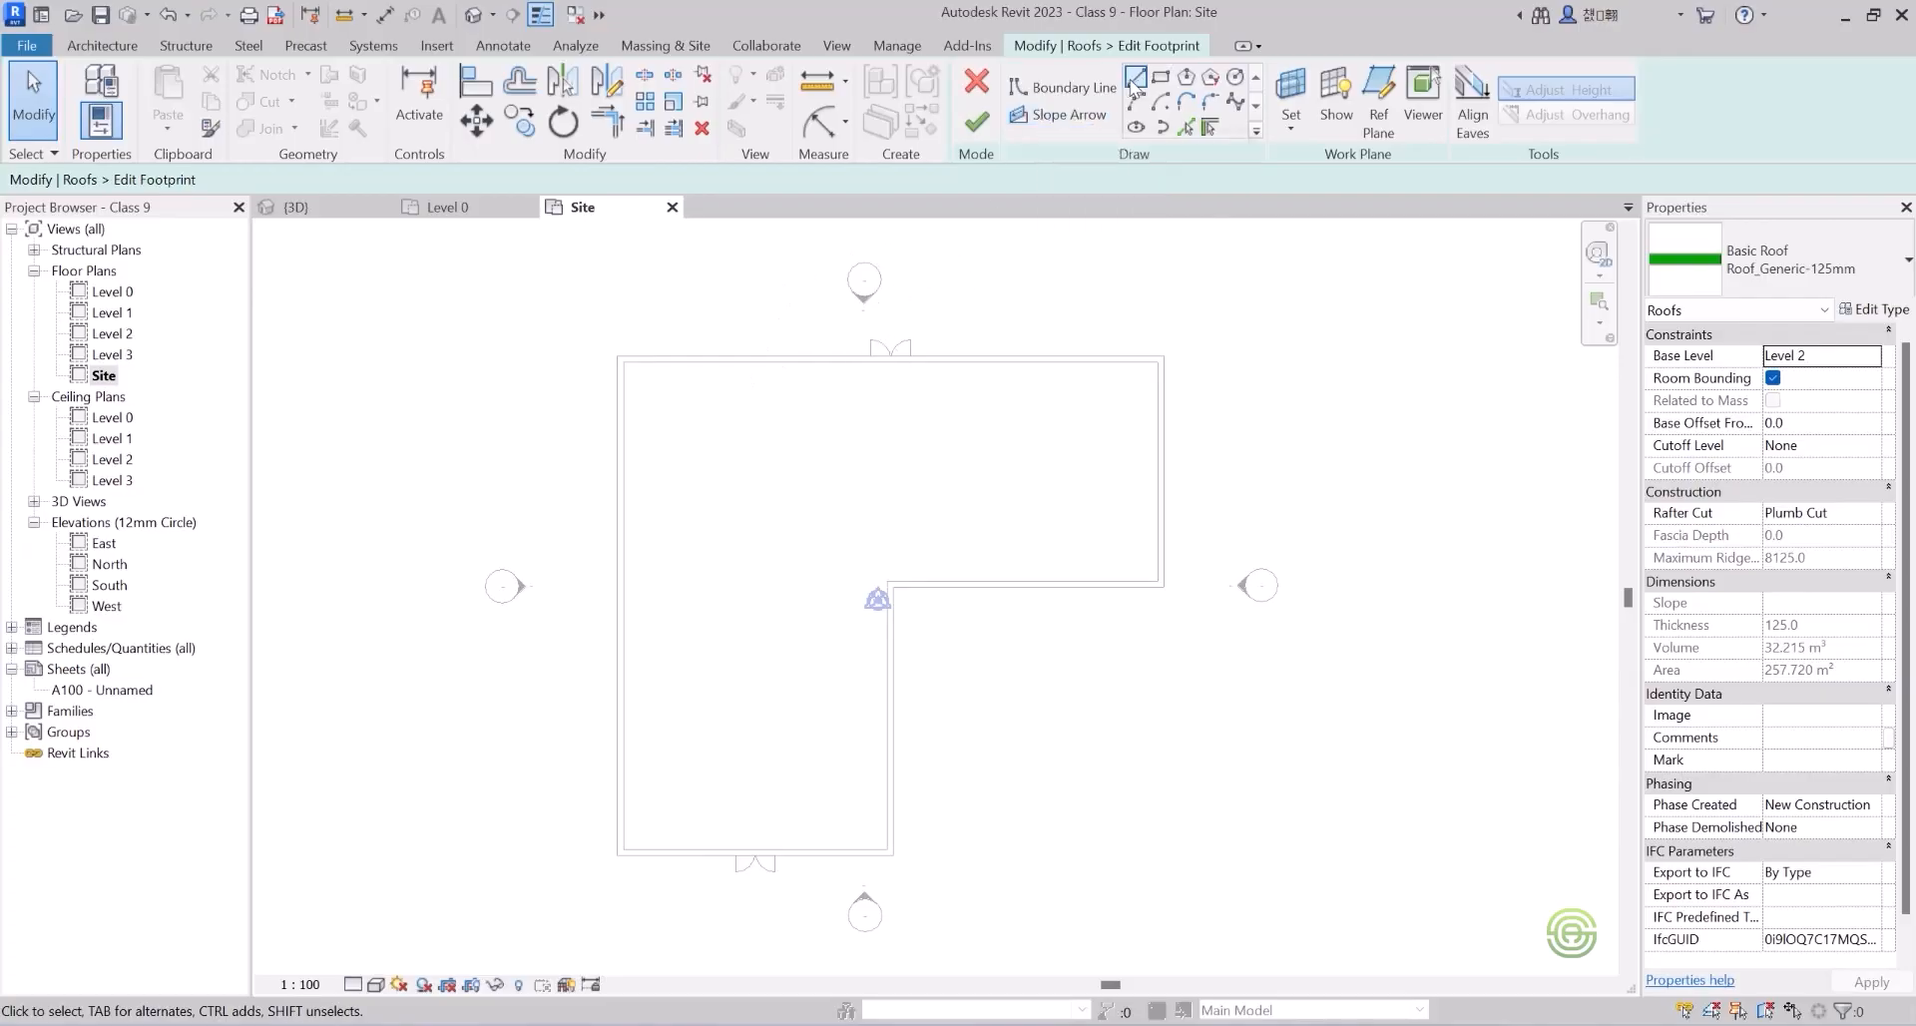
Redraw the footprint with Pick Lines offset 1000 outside all six exterior walls, with Defines slope on, and finish the roof.
{"action": "left_click", "coordinate": [1185, 127]}
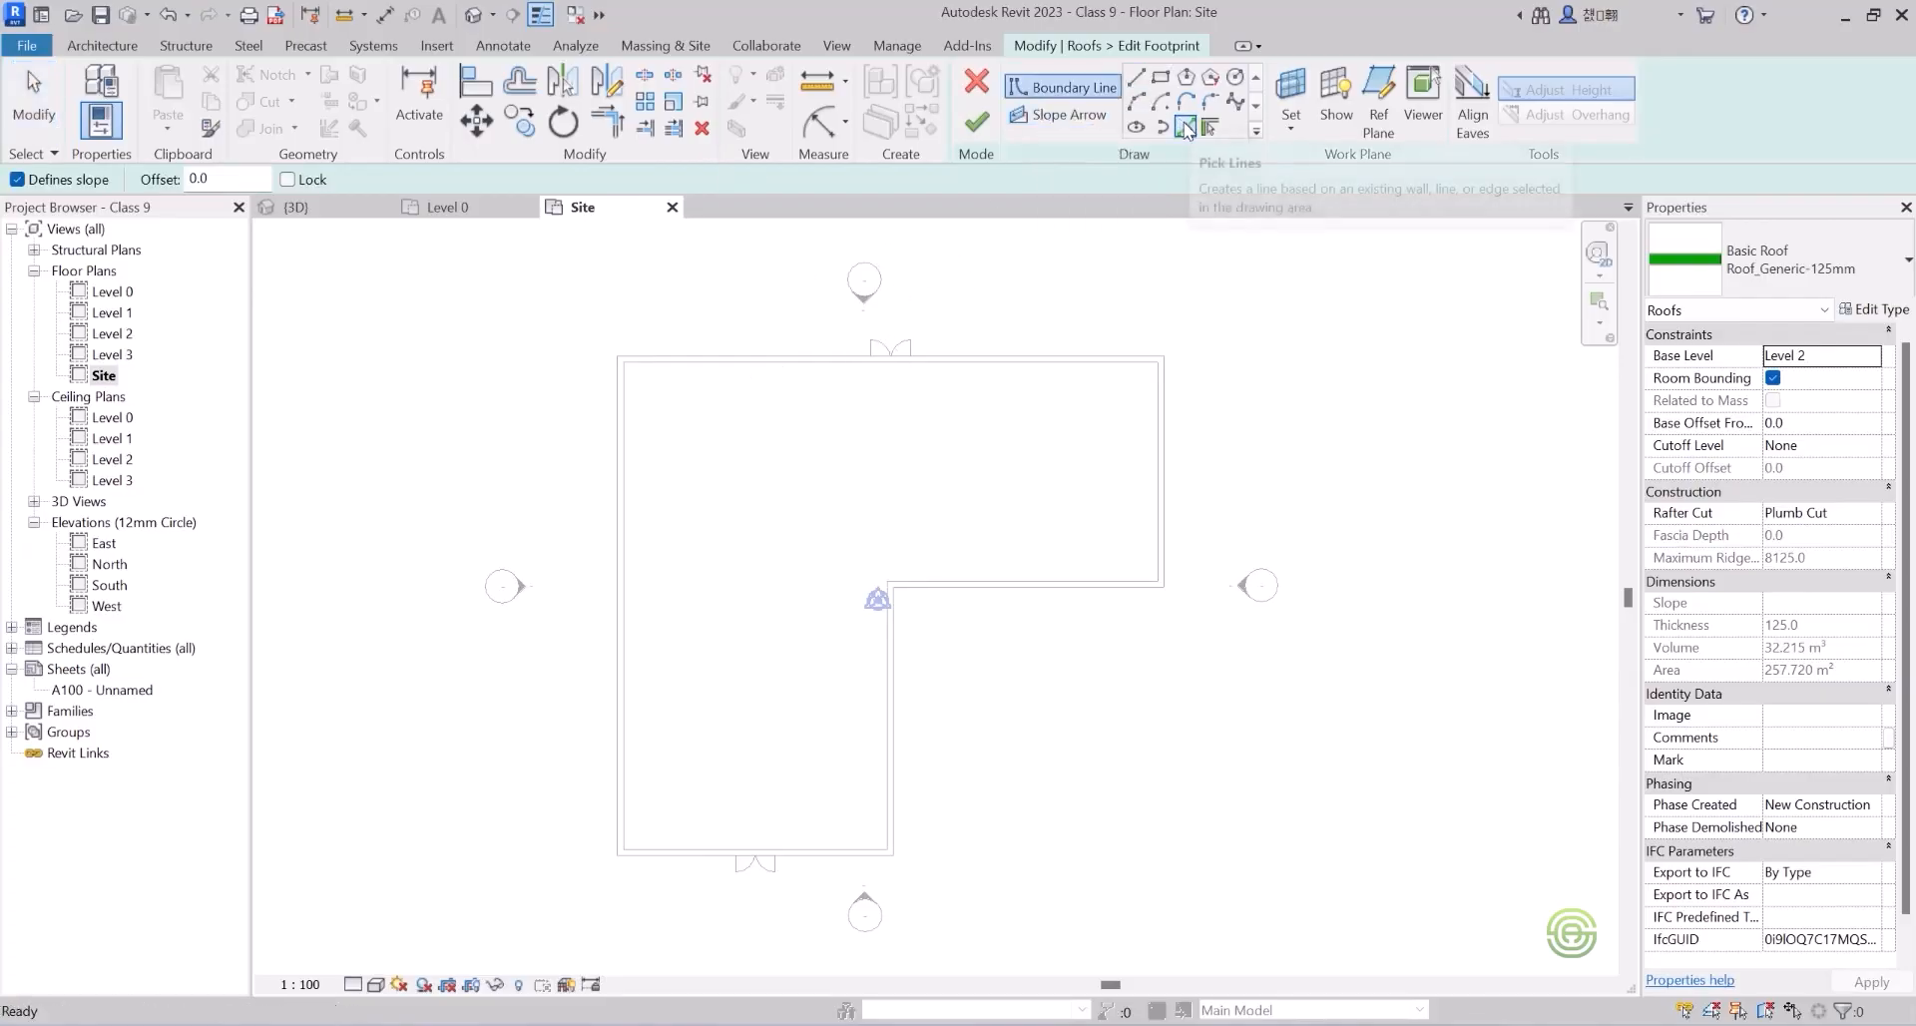
{"action": "double_click", "coordinate": [198, 178]}
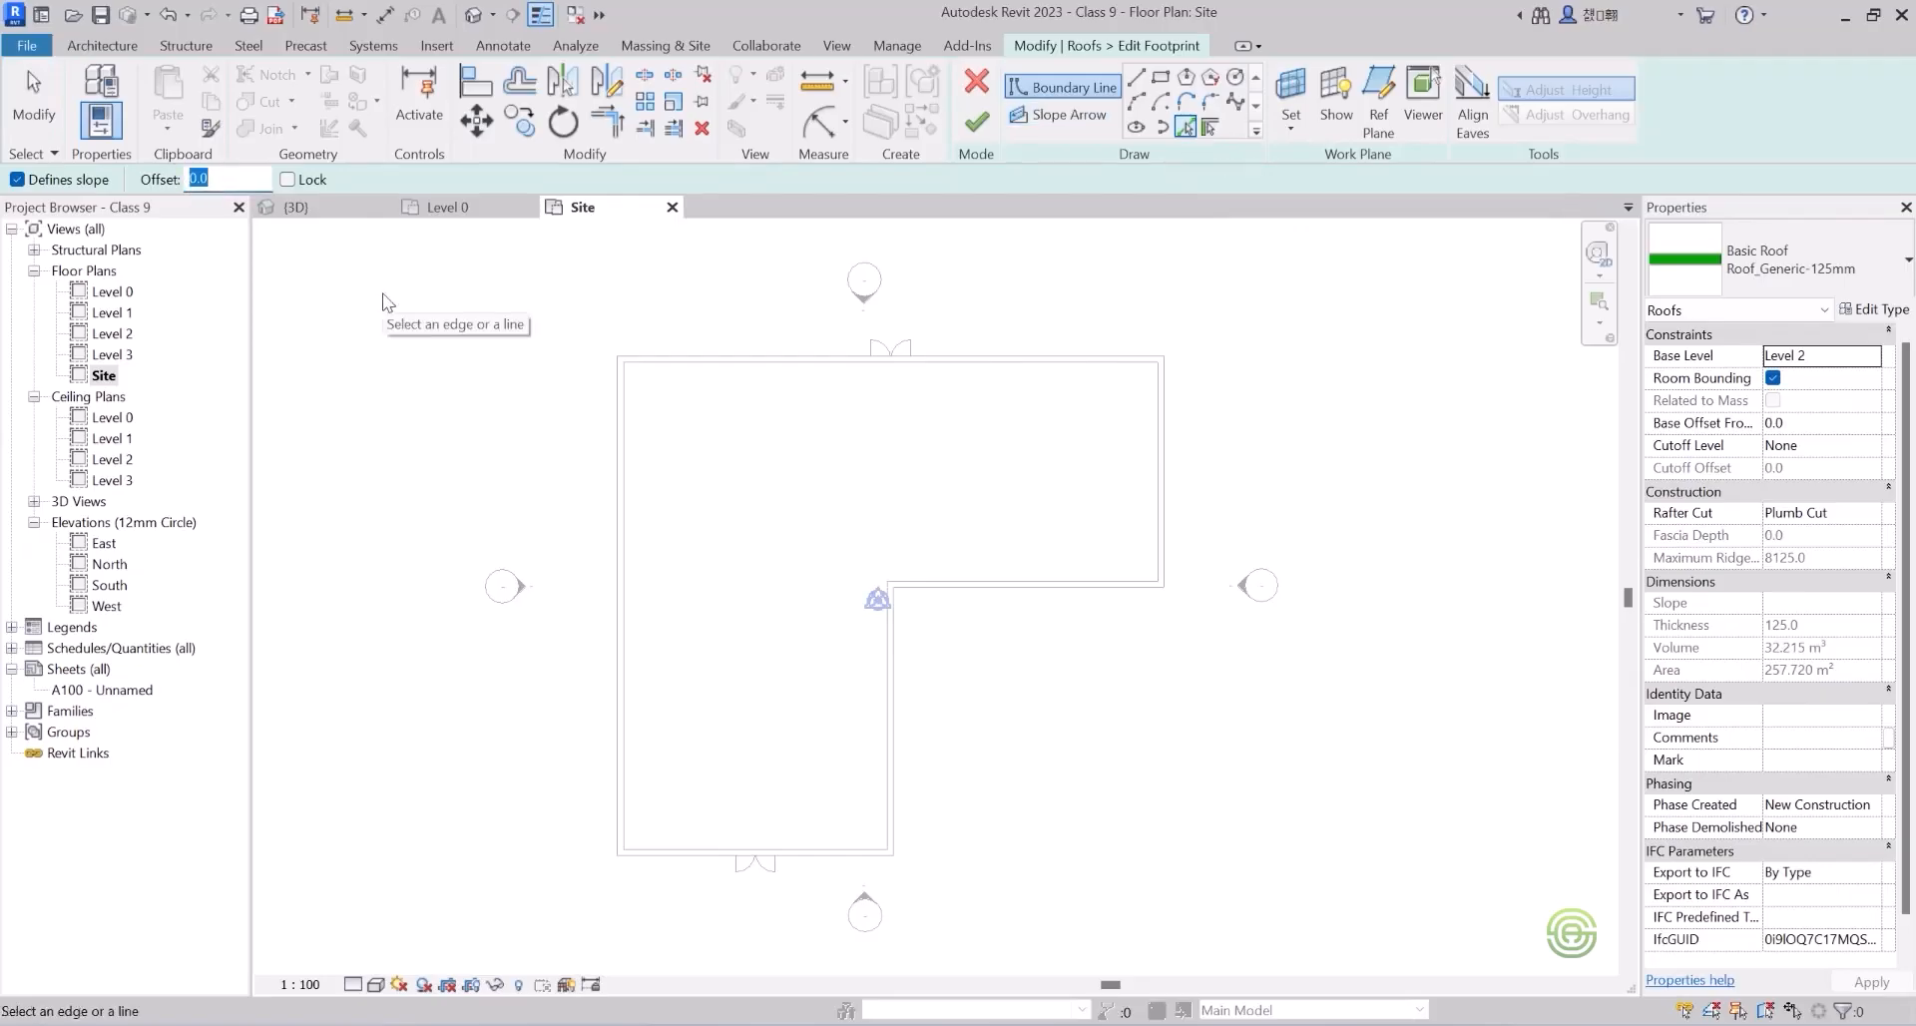
{"action": "type", "text": "100"}
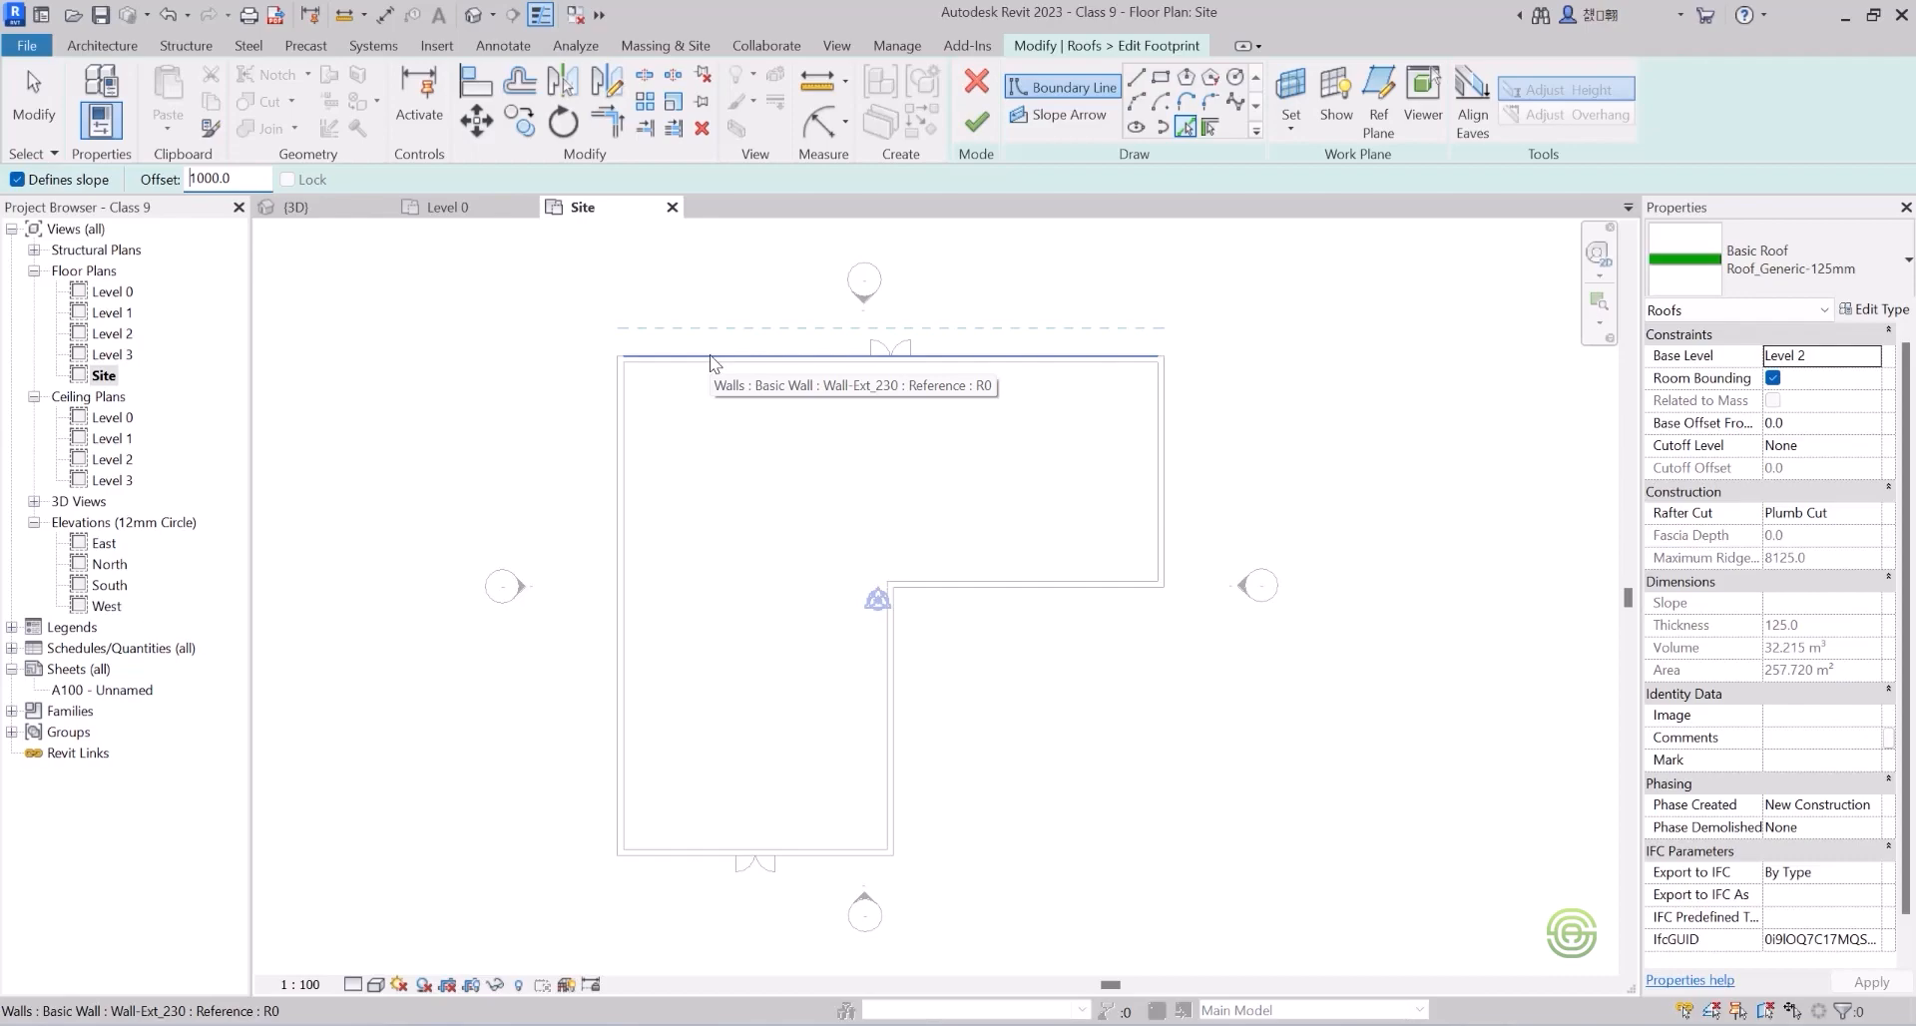
{"action": "left_click", "coordinate": [710, 355]}
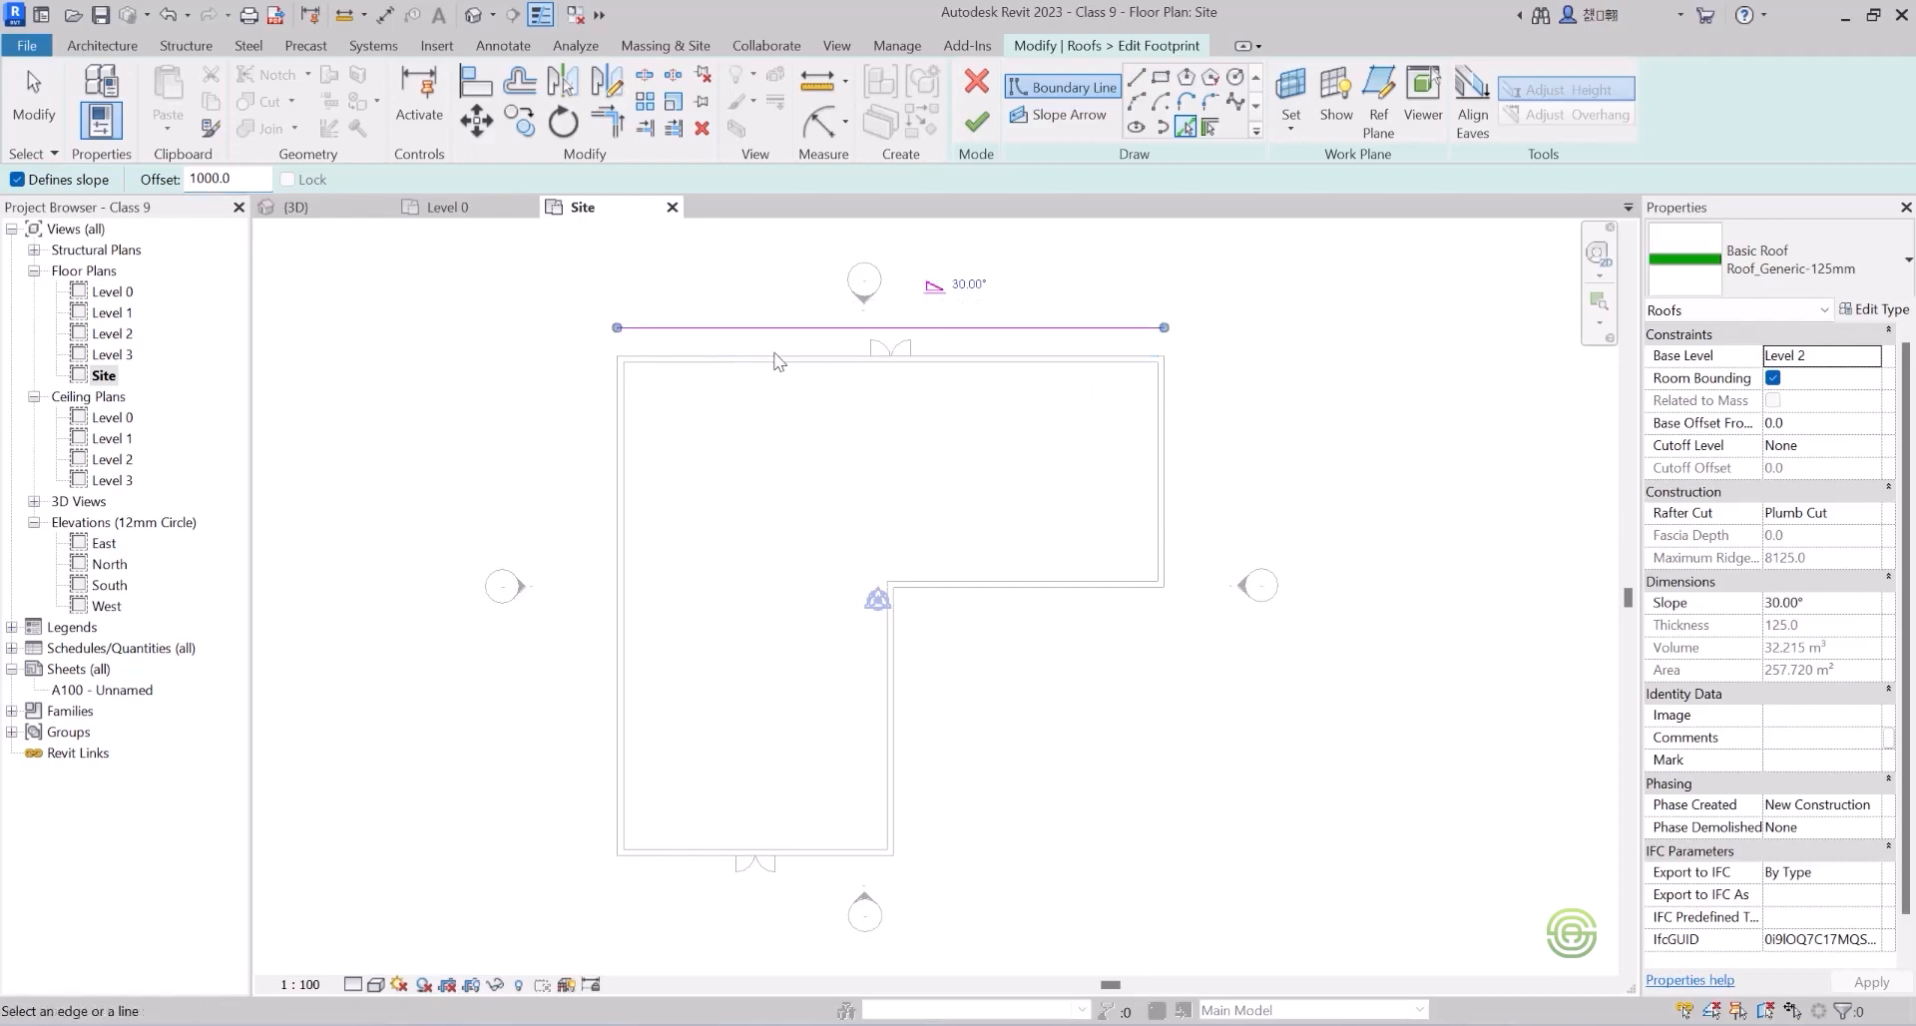
{"action": "left_click", "coordinate": [627, 429]}
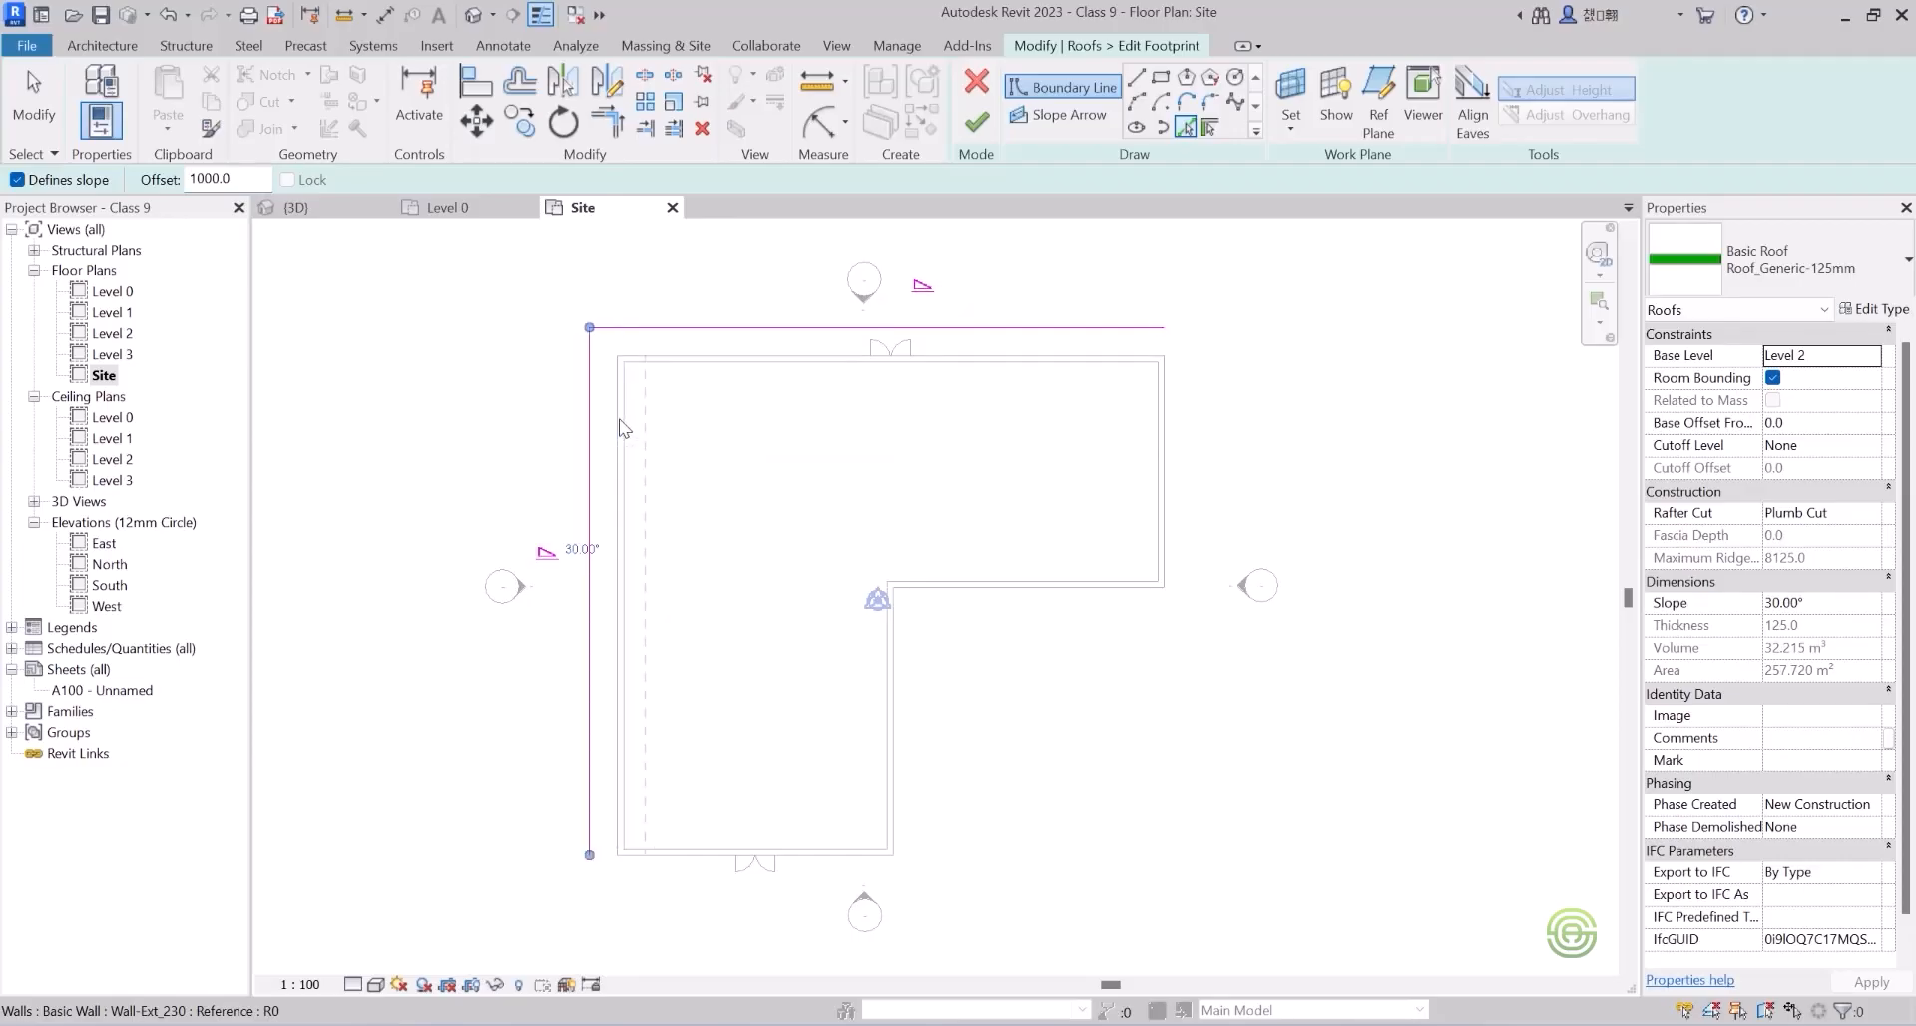
{"action": "left_click", "coordinate": [687, 868]}
{"action": "left_click", "coordinate": [906, 783]}
{"action": "left_click", "coordinate": [1016, 603]}
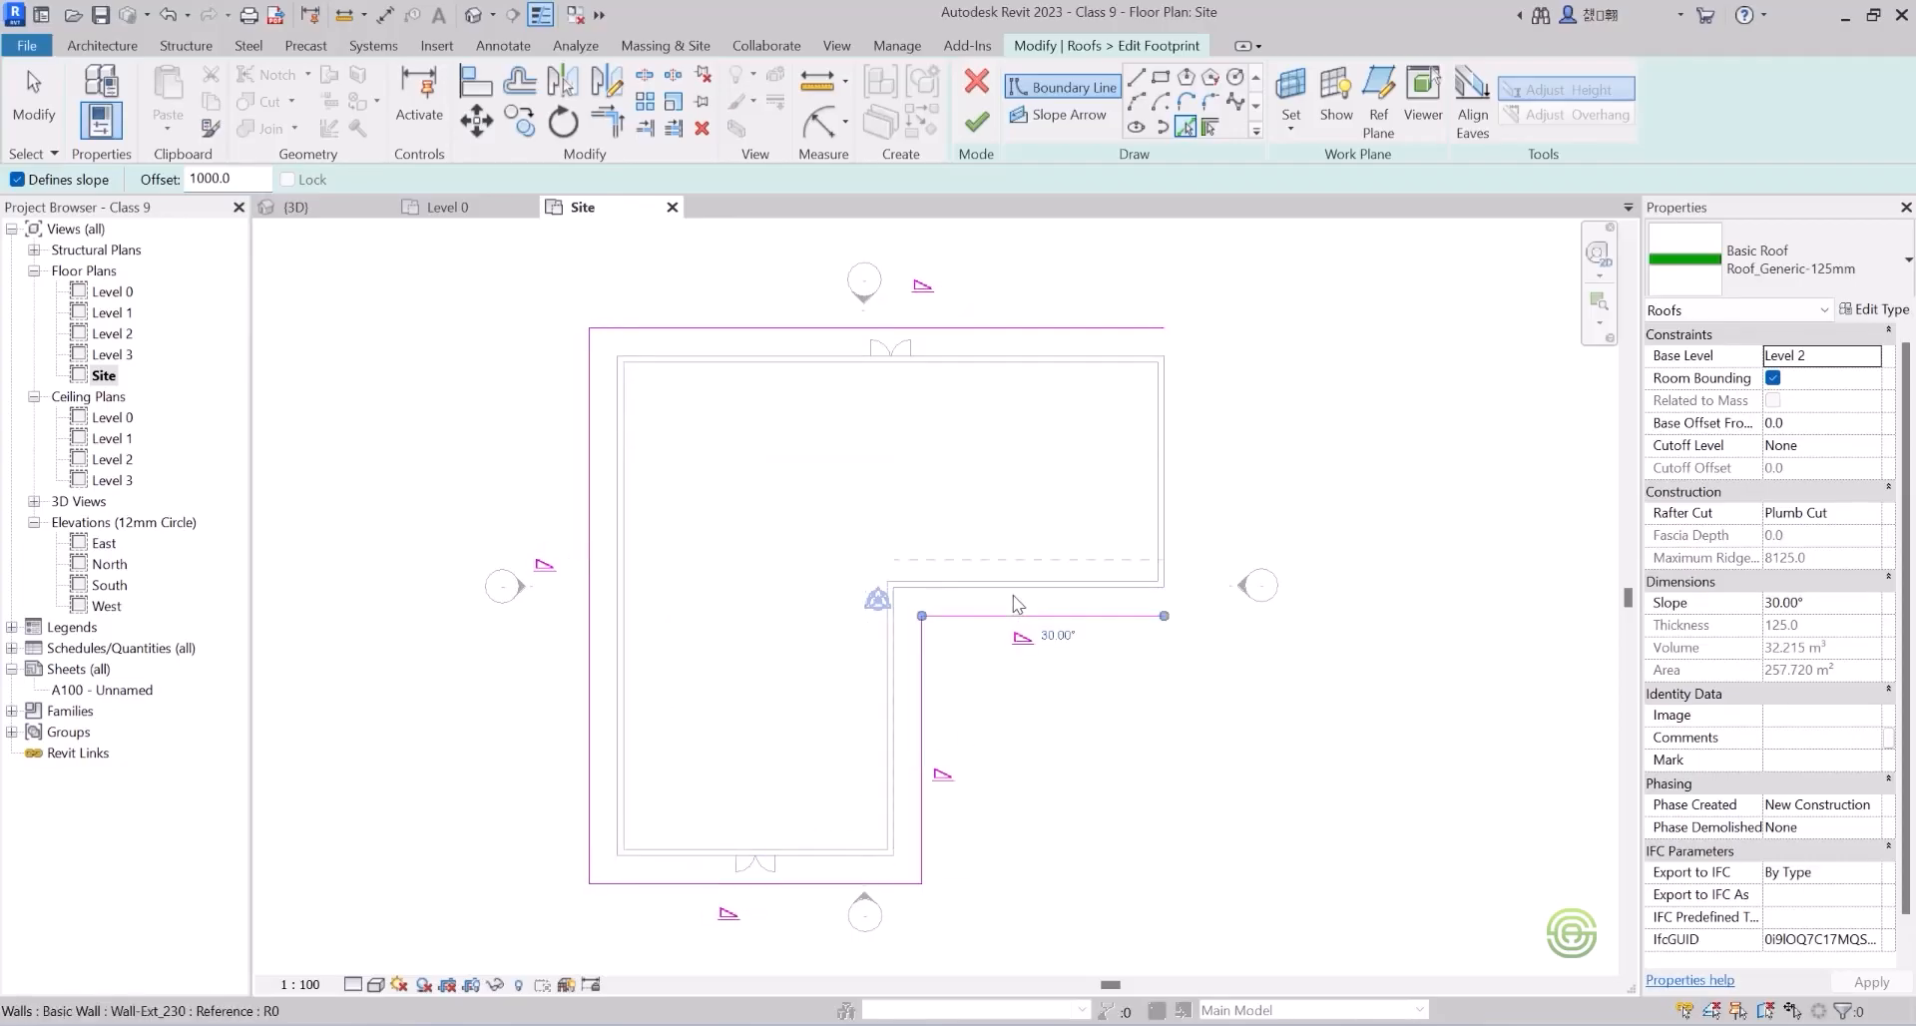
{"action": "left_click", "coordinate": [1168, 493]}
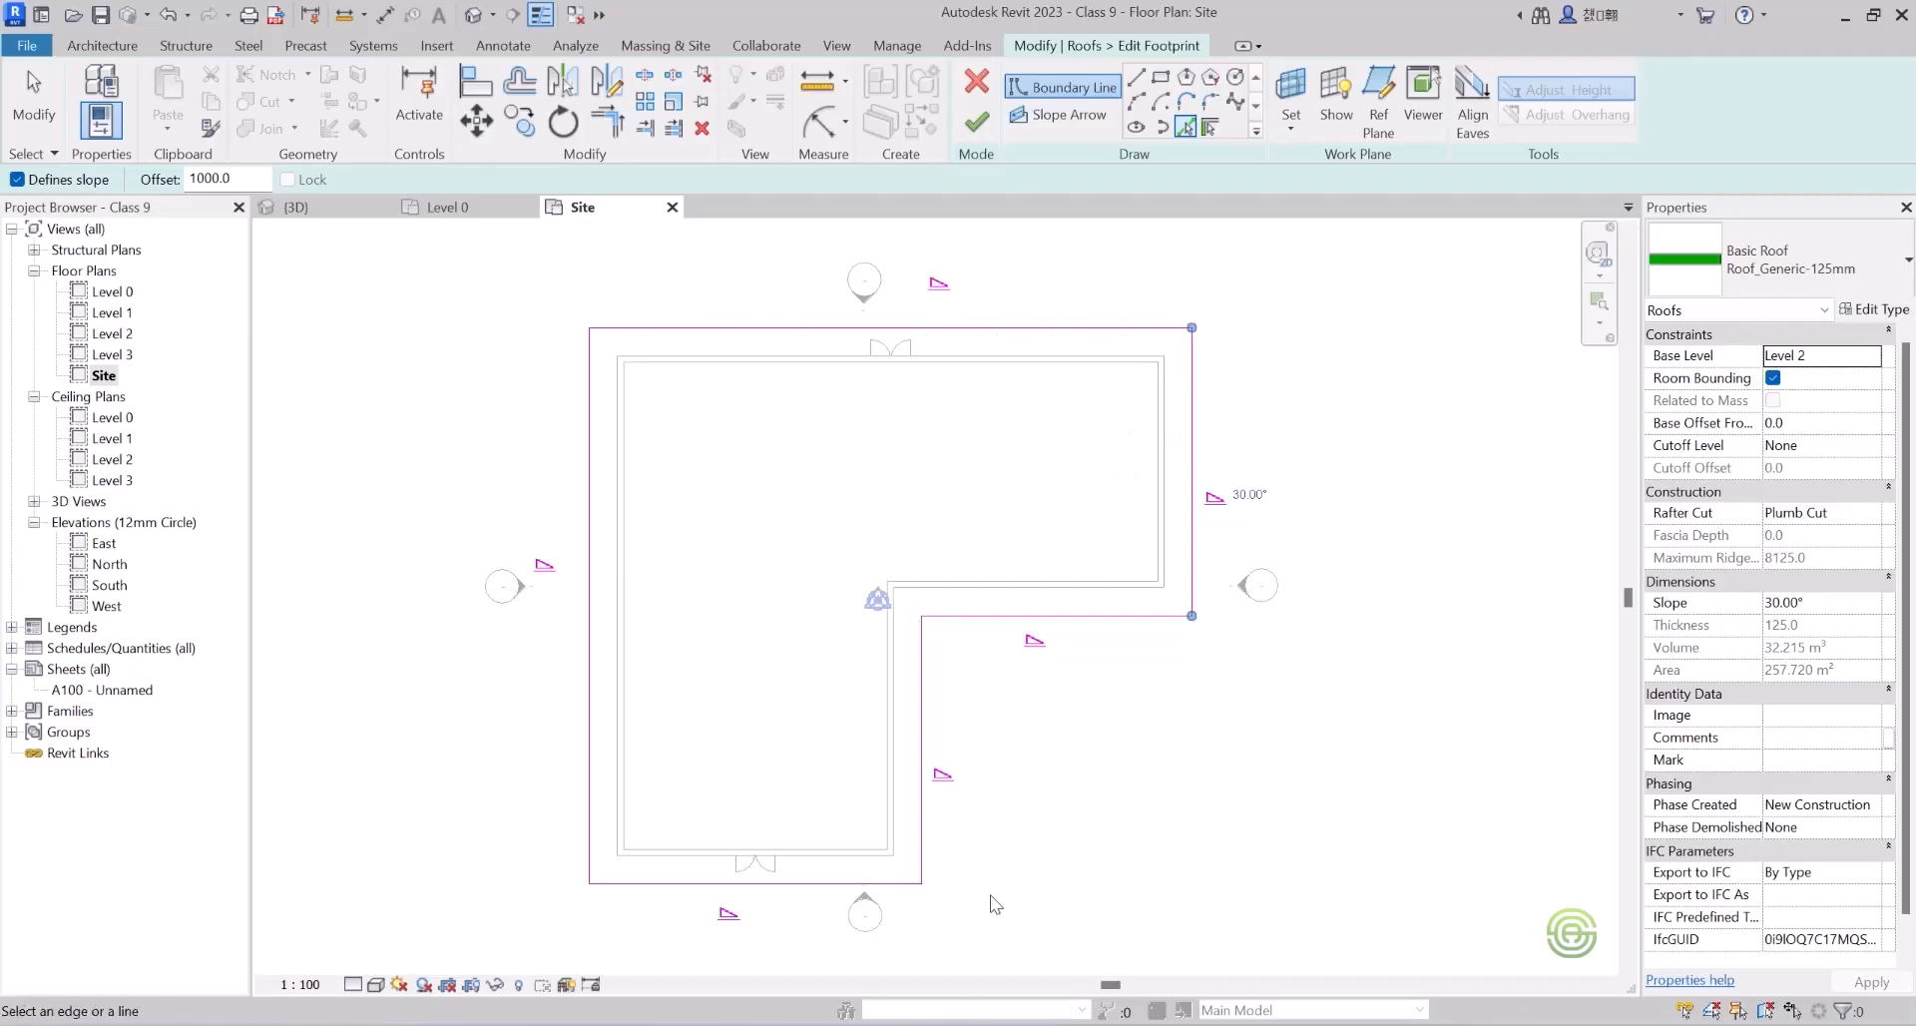
{"action": "left_click", "coordinate": [977, 120]}
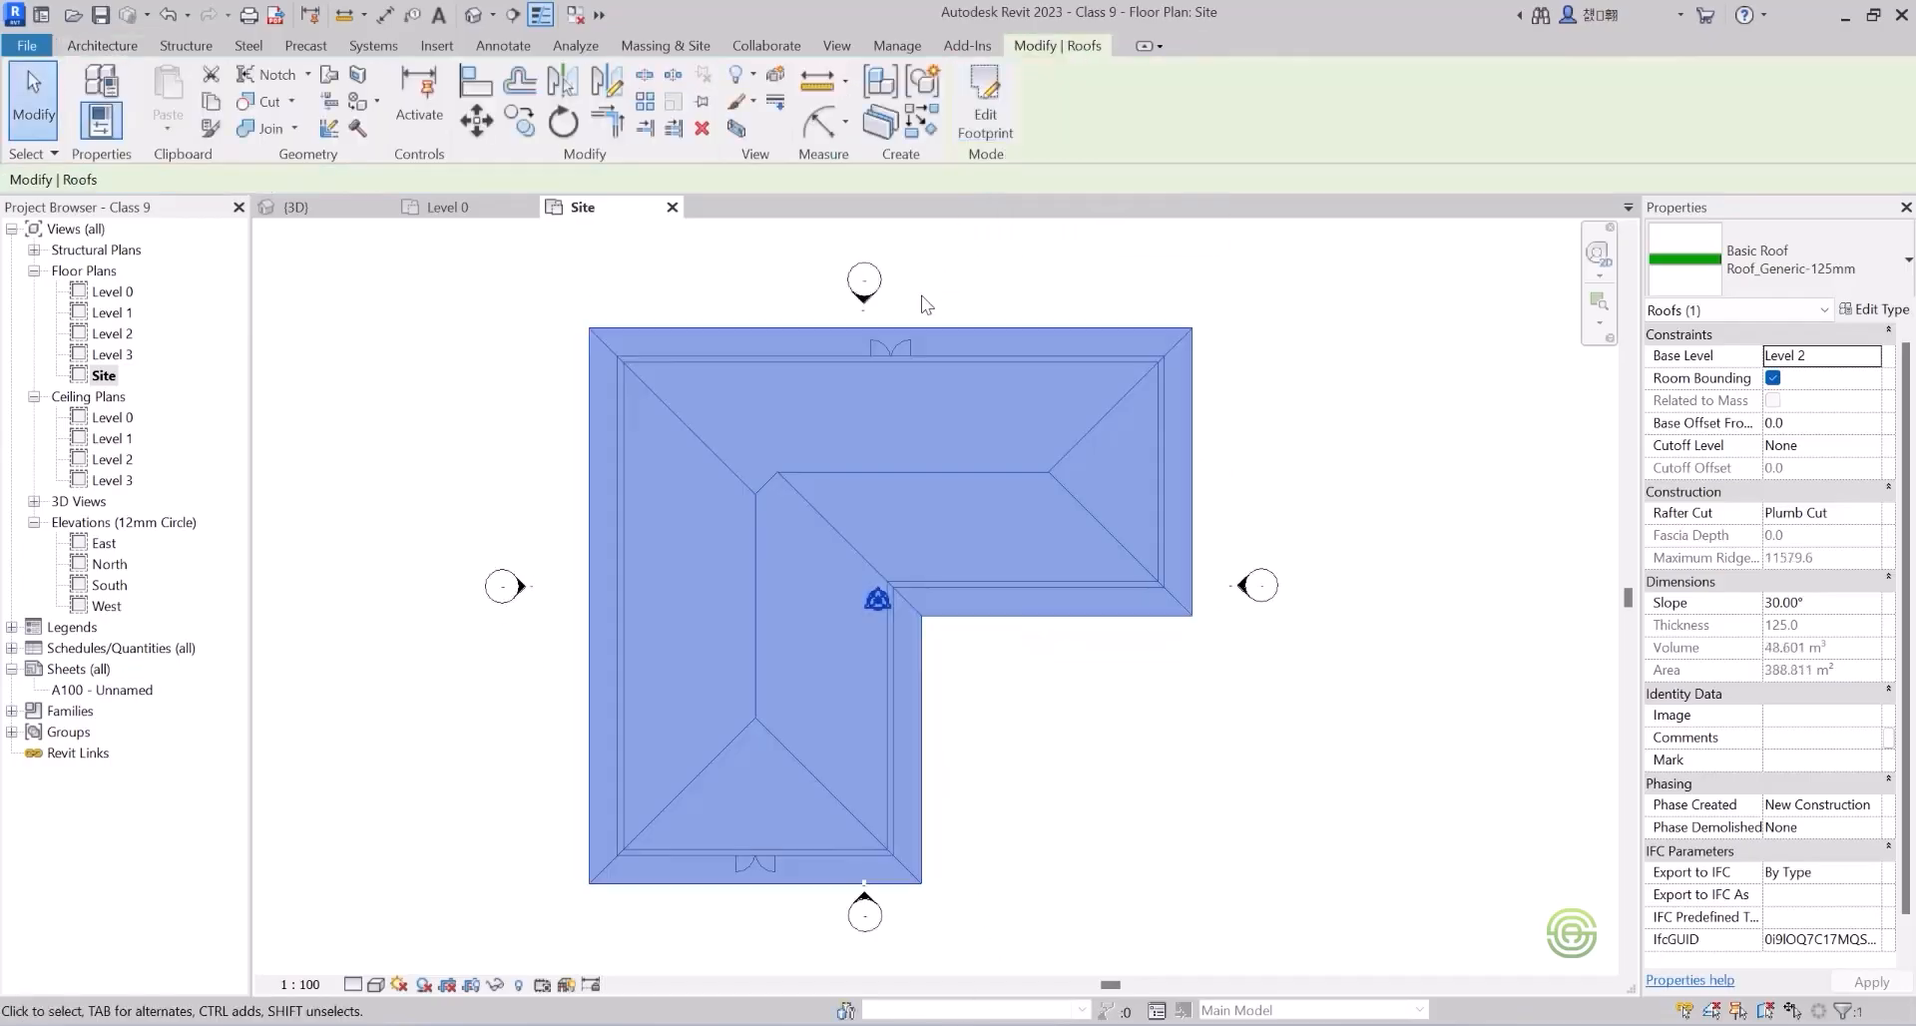
Examine the roof's overhang, hips and valley in the 3D view from several sides.
{"action": "left_click", "coordinate": [307, 210]}
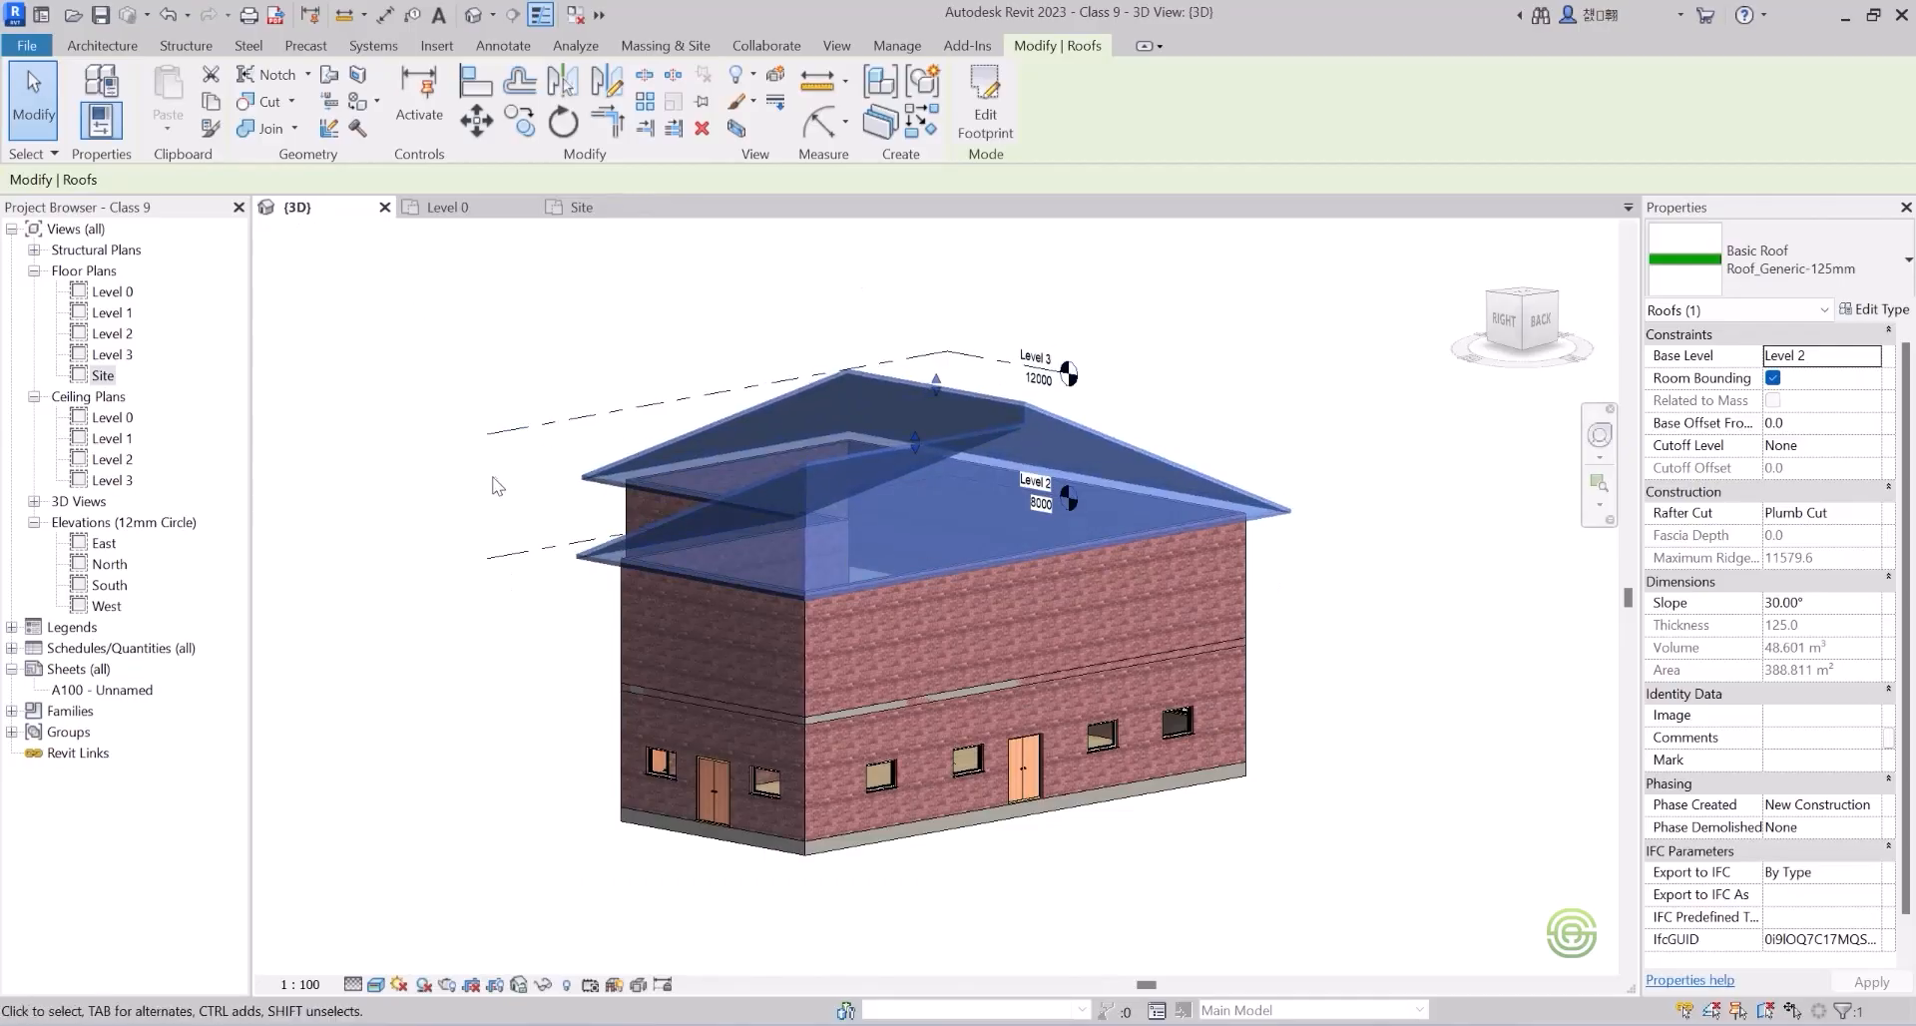
{"action": "key", "text": "Escape"}
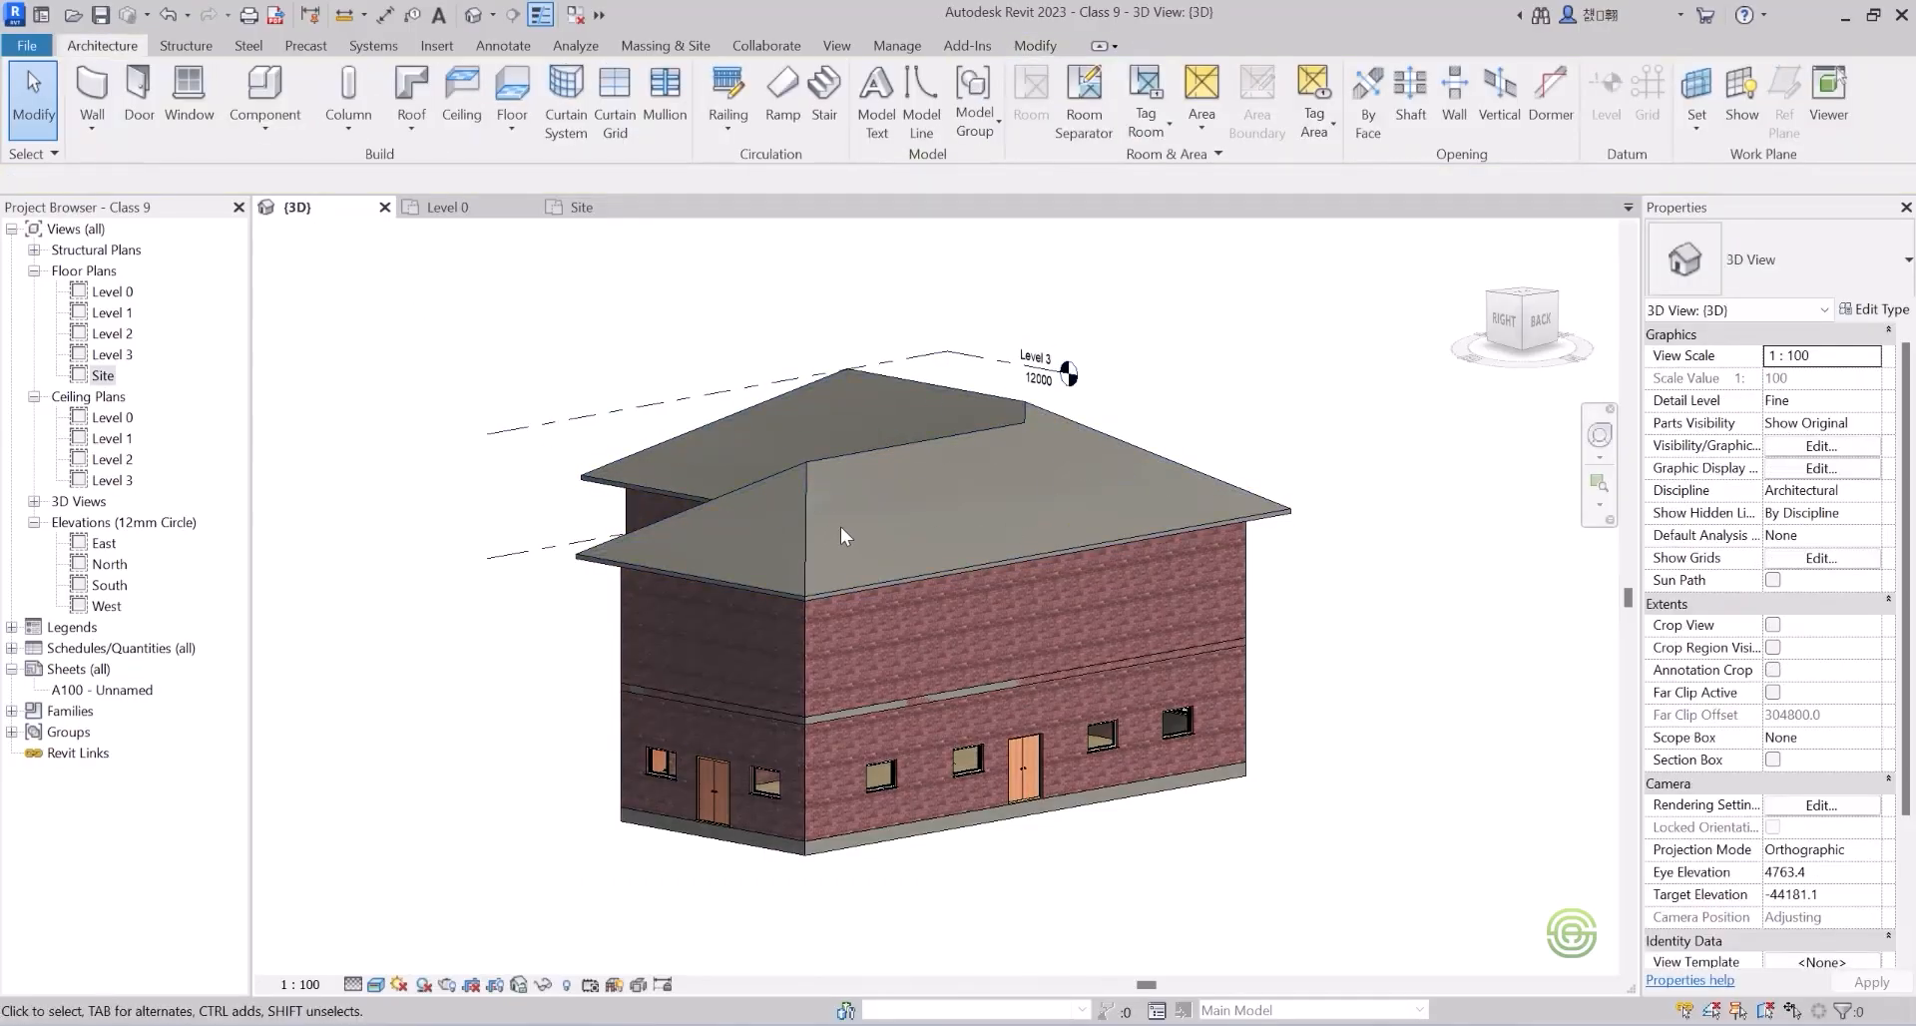
{"action": "middle_click_drag", "start_coordinate": [798, 517], "coordinate": [888, 449], "text": "shift"}
{"action": "scroll", "coordinate": [836, 527], "scroll_direction": "up", "scroll_amount": 1}
{"action": "scroll", "coordinate": [1073, 635], "scroll_direction": "up", "scroll_amount": 1}
{"action": "middle_click_drag", "start_coordinate": [1098, 633], "coordinate": [1182, 621], "text": "shift"}
{"action": "scroll", "coordinate": [934, 650], "scroll_direction": "up", "scroll_amount": 2}
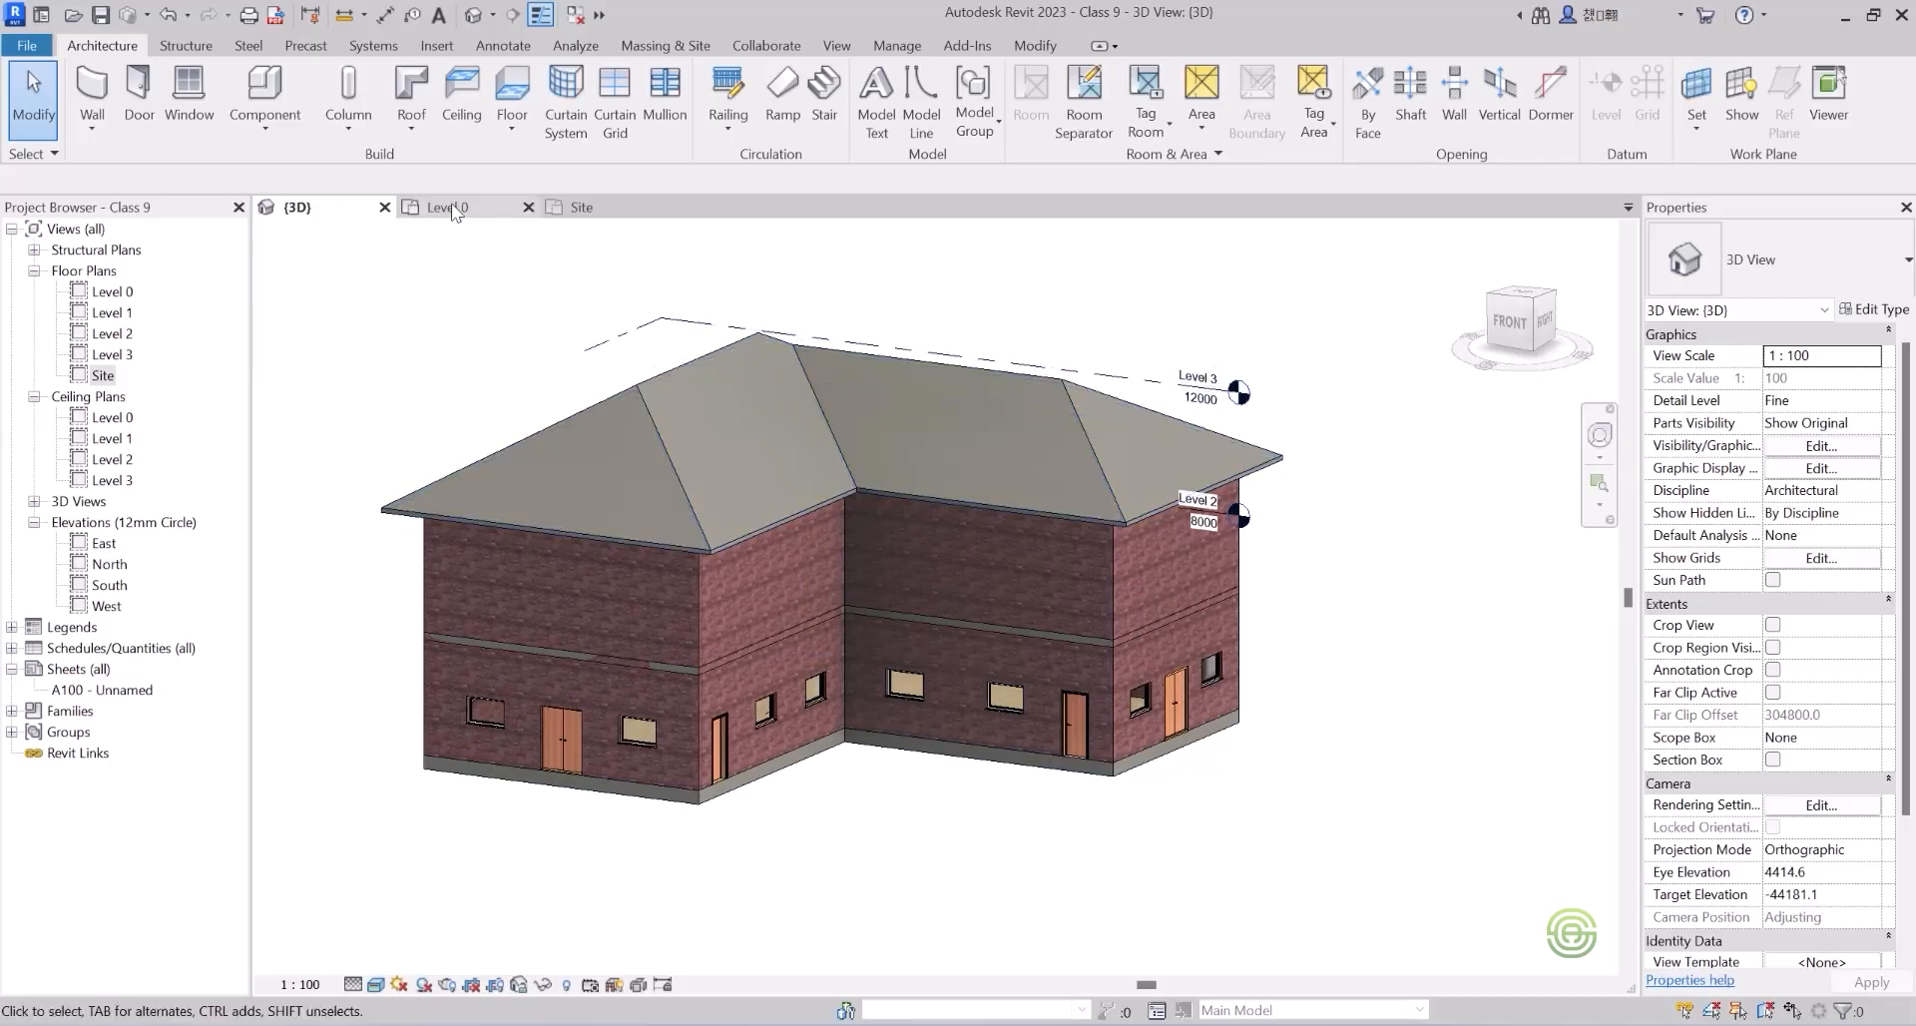
Return to the Site plan and delete the footprint roof from the building.
{"action": "left_click", "coordinate": [584, 205]}
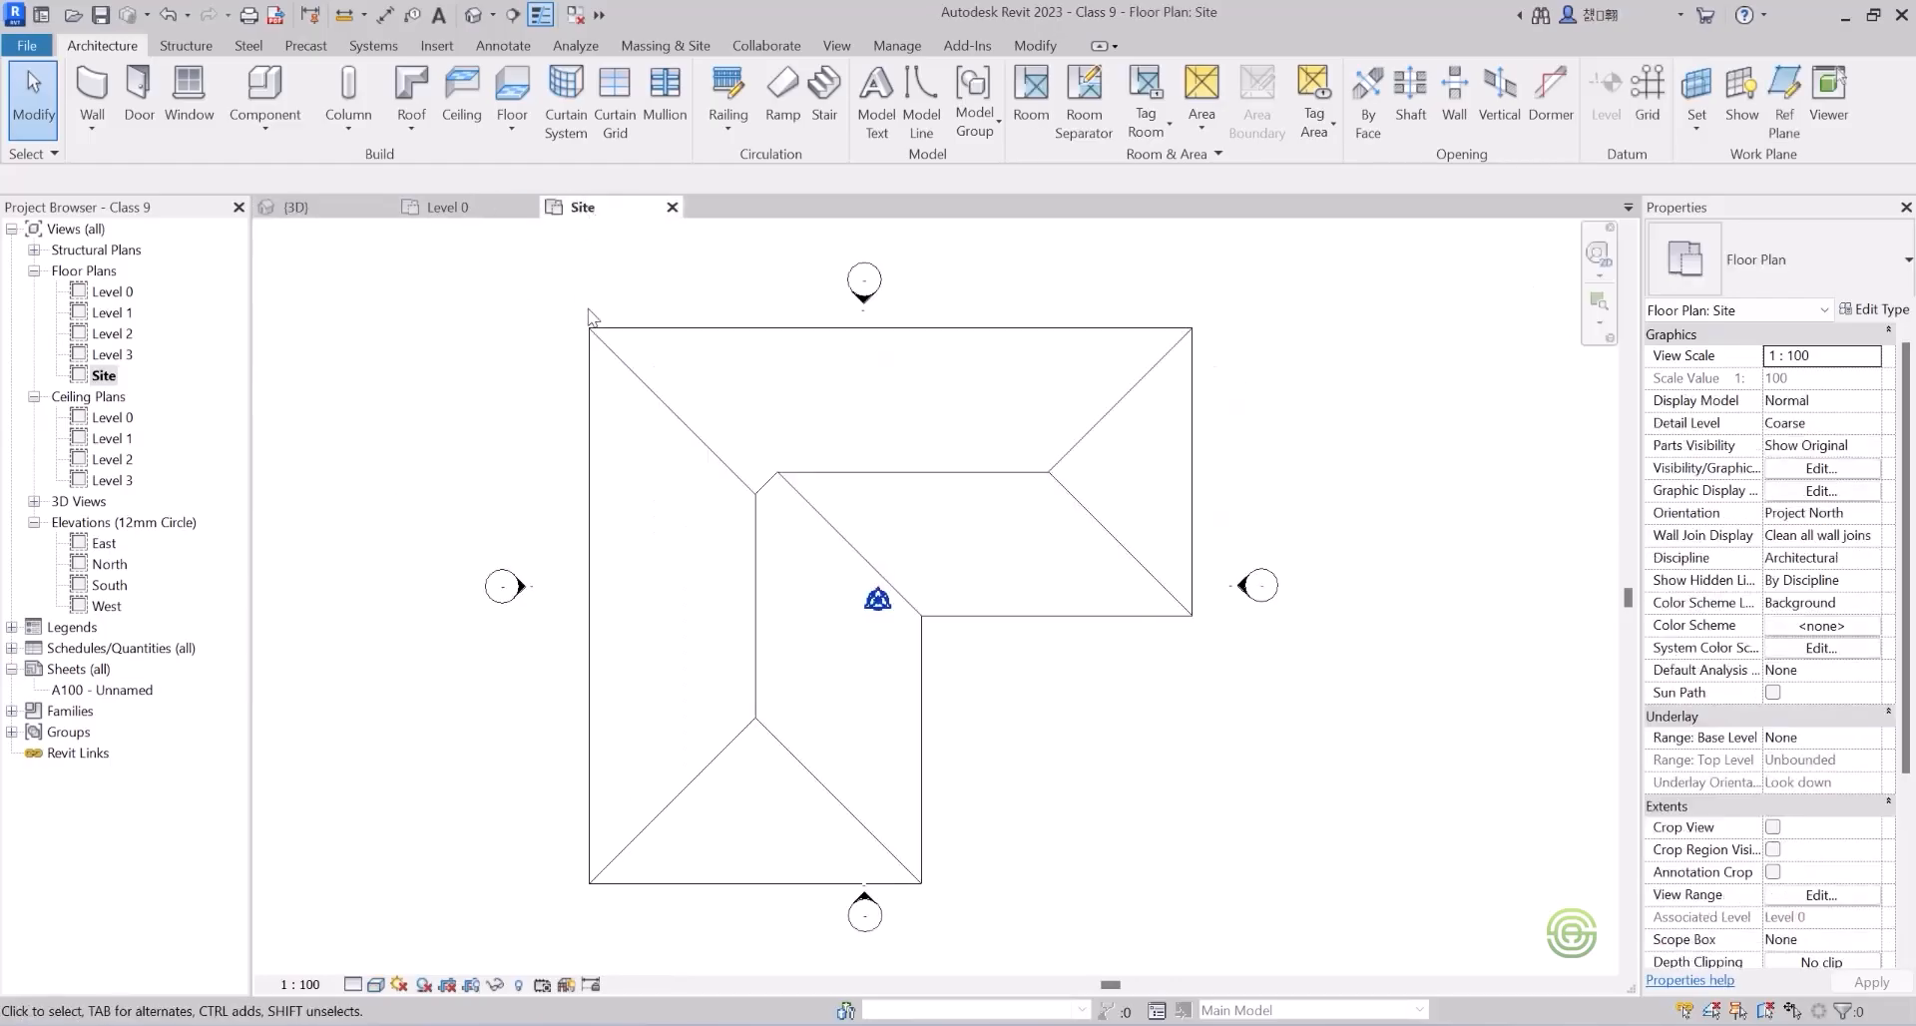
{"action": "left_click", "coordinate": [606, 339]}
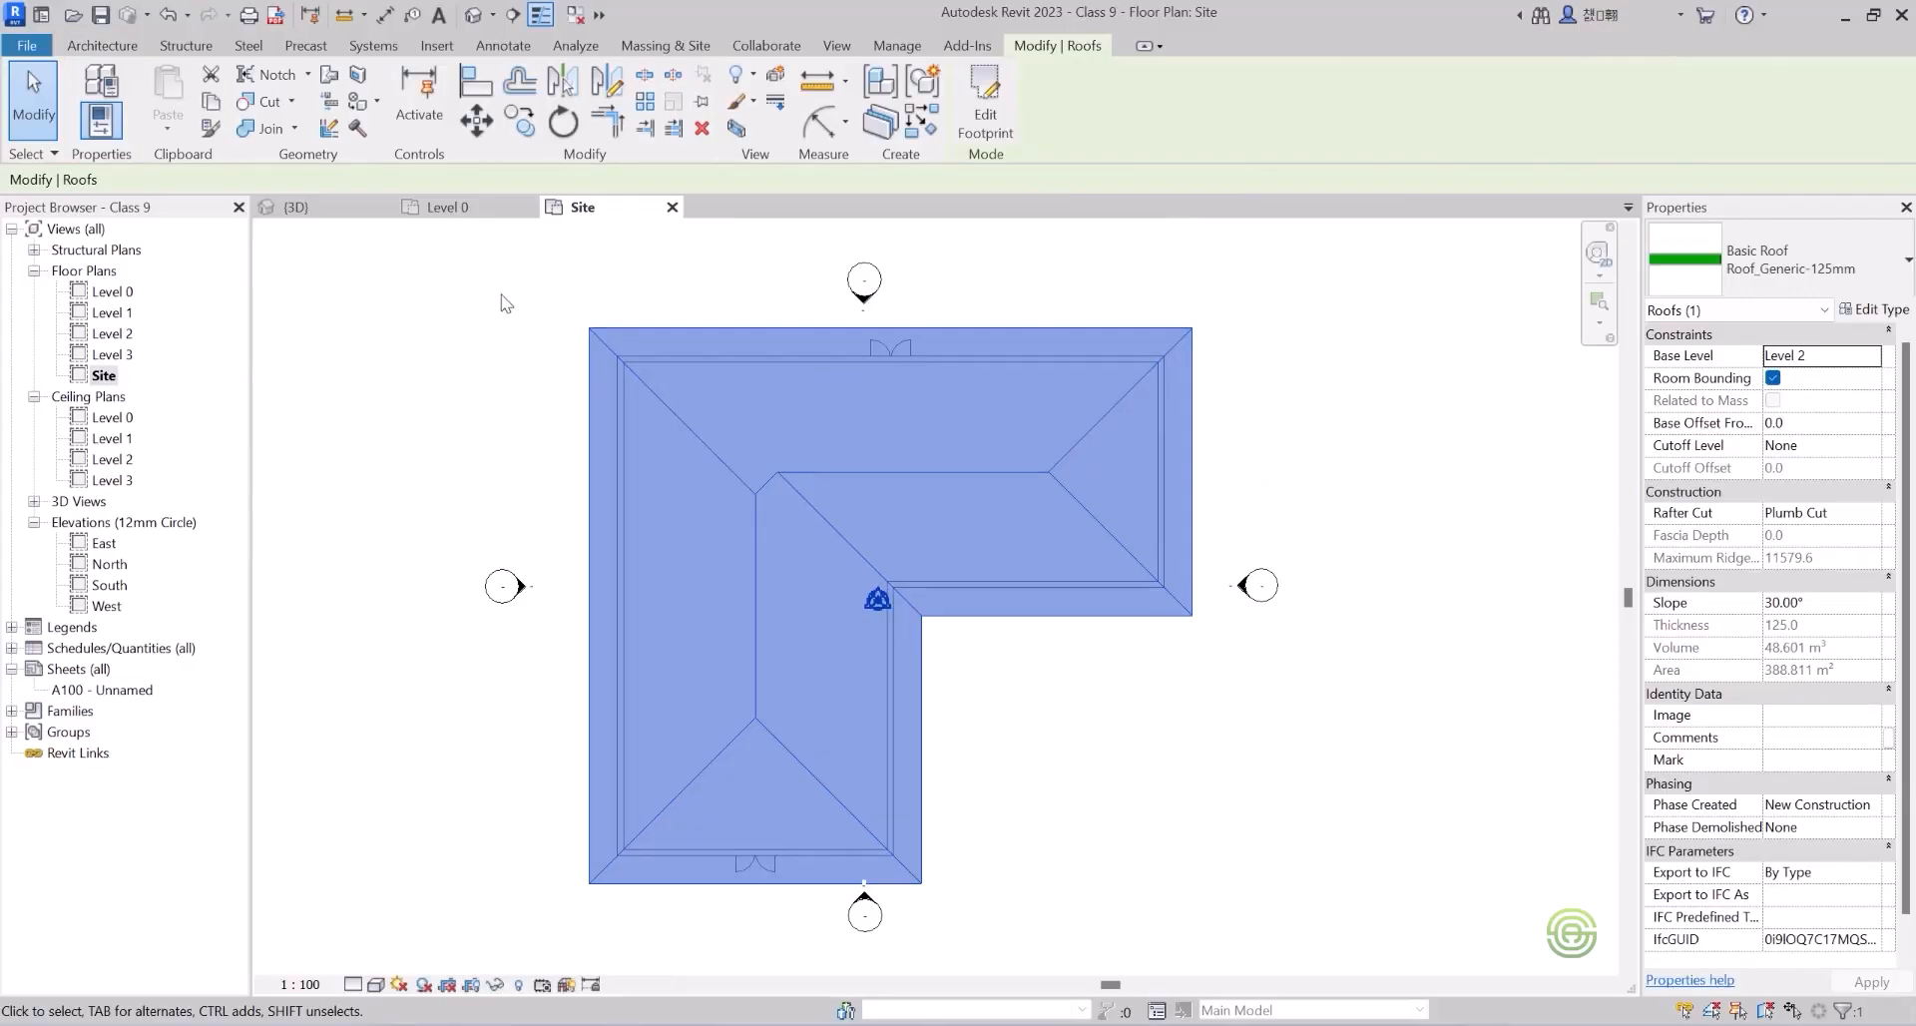
{"action": "key", "text": "Delete"}
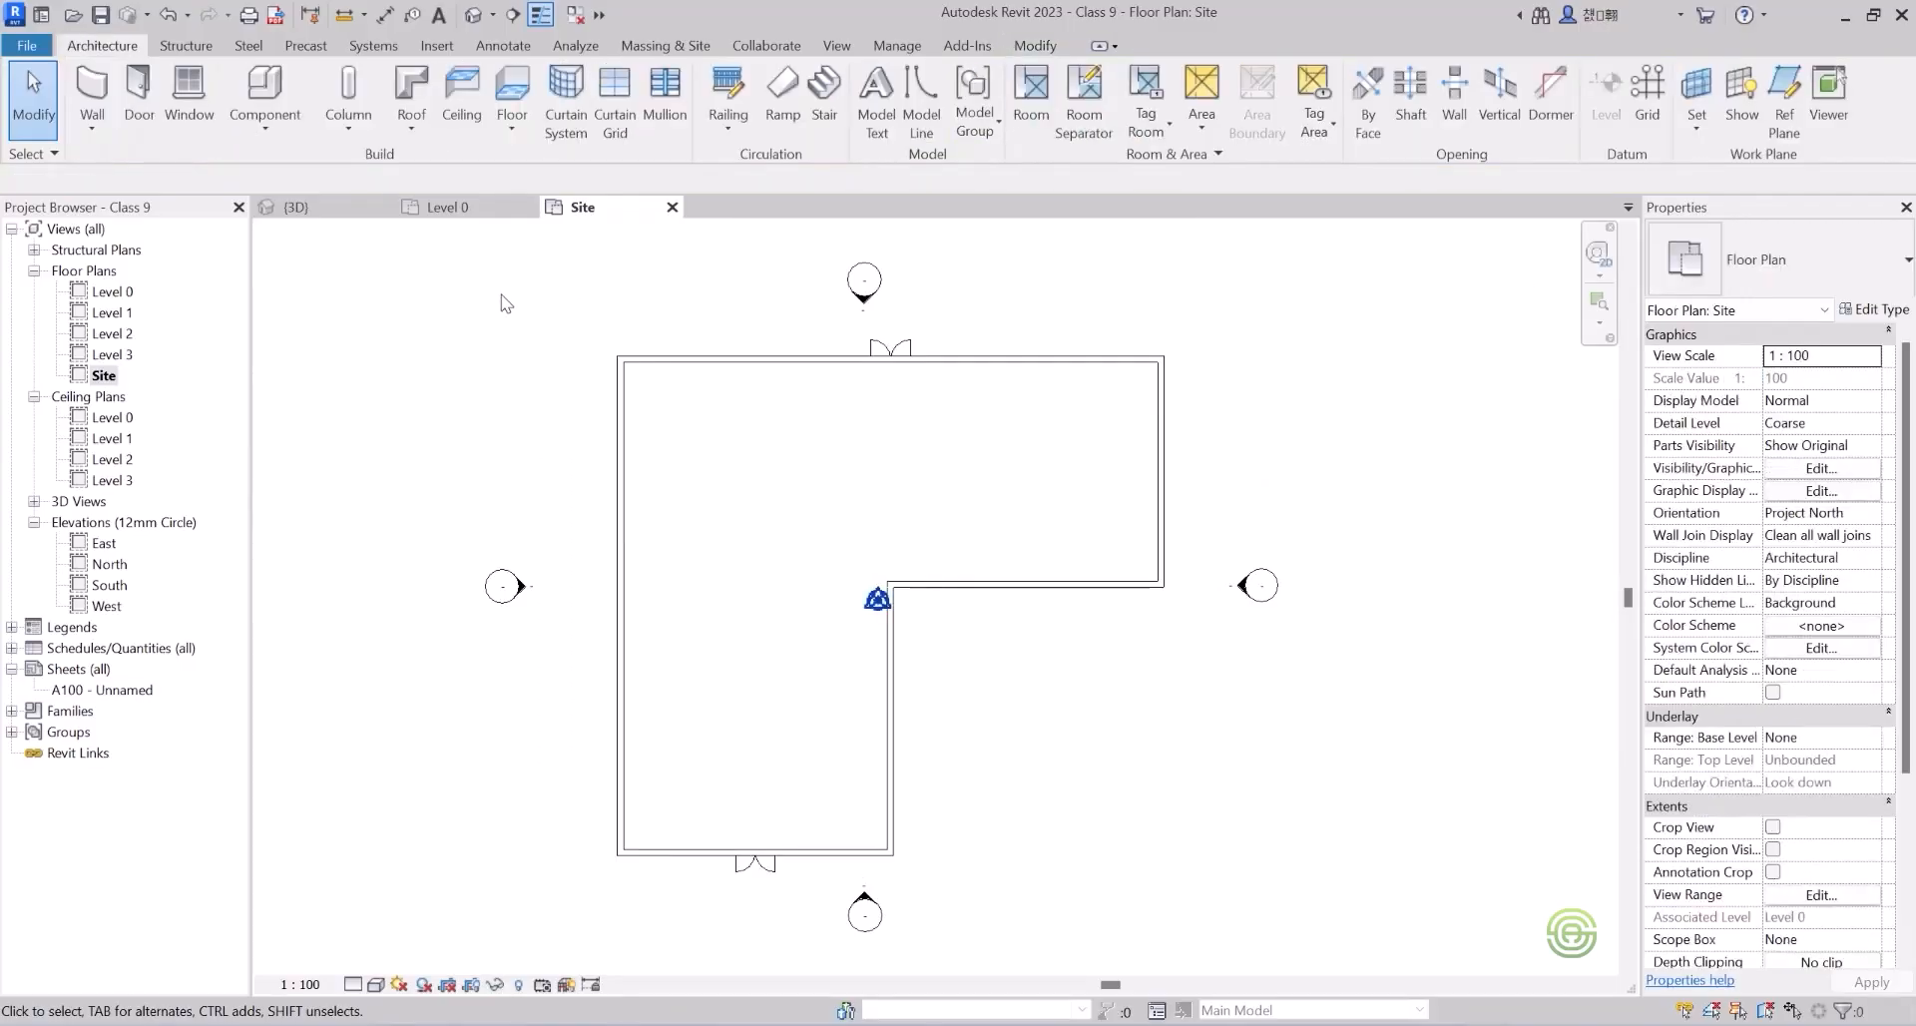
Start a roof by extrusion in the 3D view, picking the face of the long back wall as its work plane.
{"action": "left_click", "coordinate": [299, 206]}
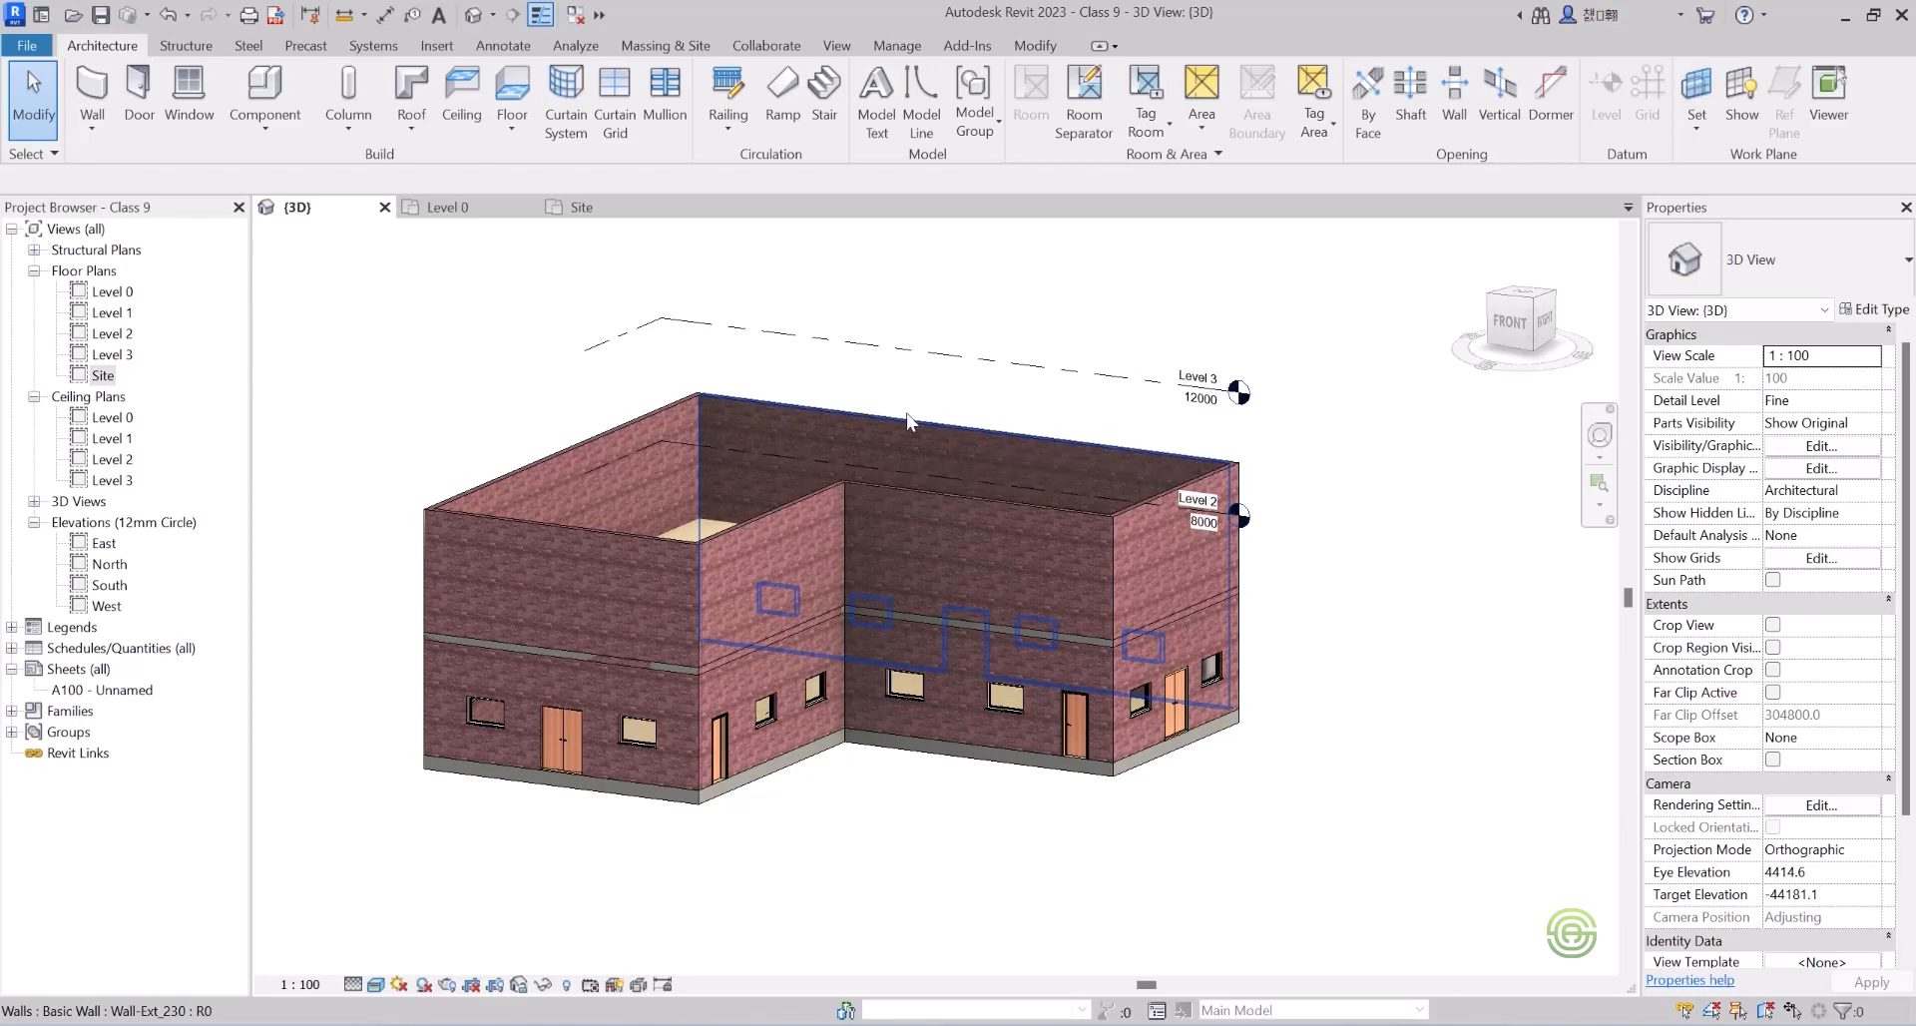
{"action": "left_click", "coordinate": [411, 126]}
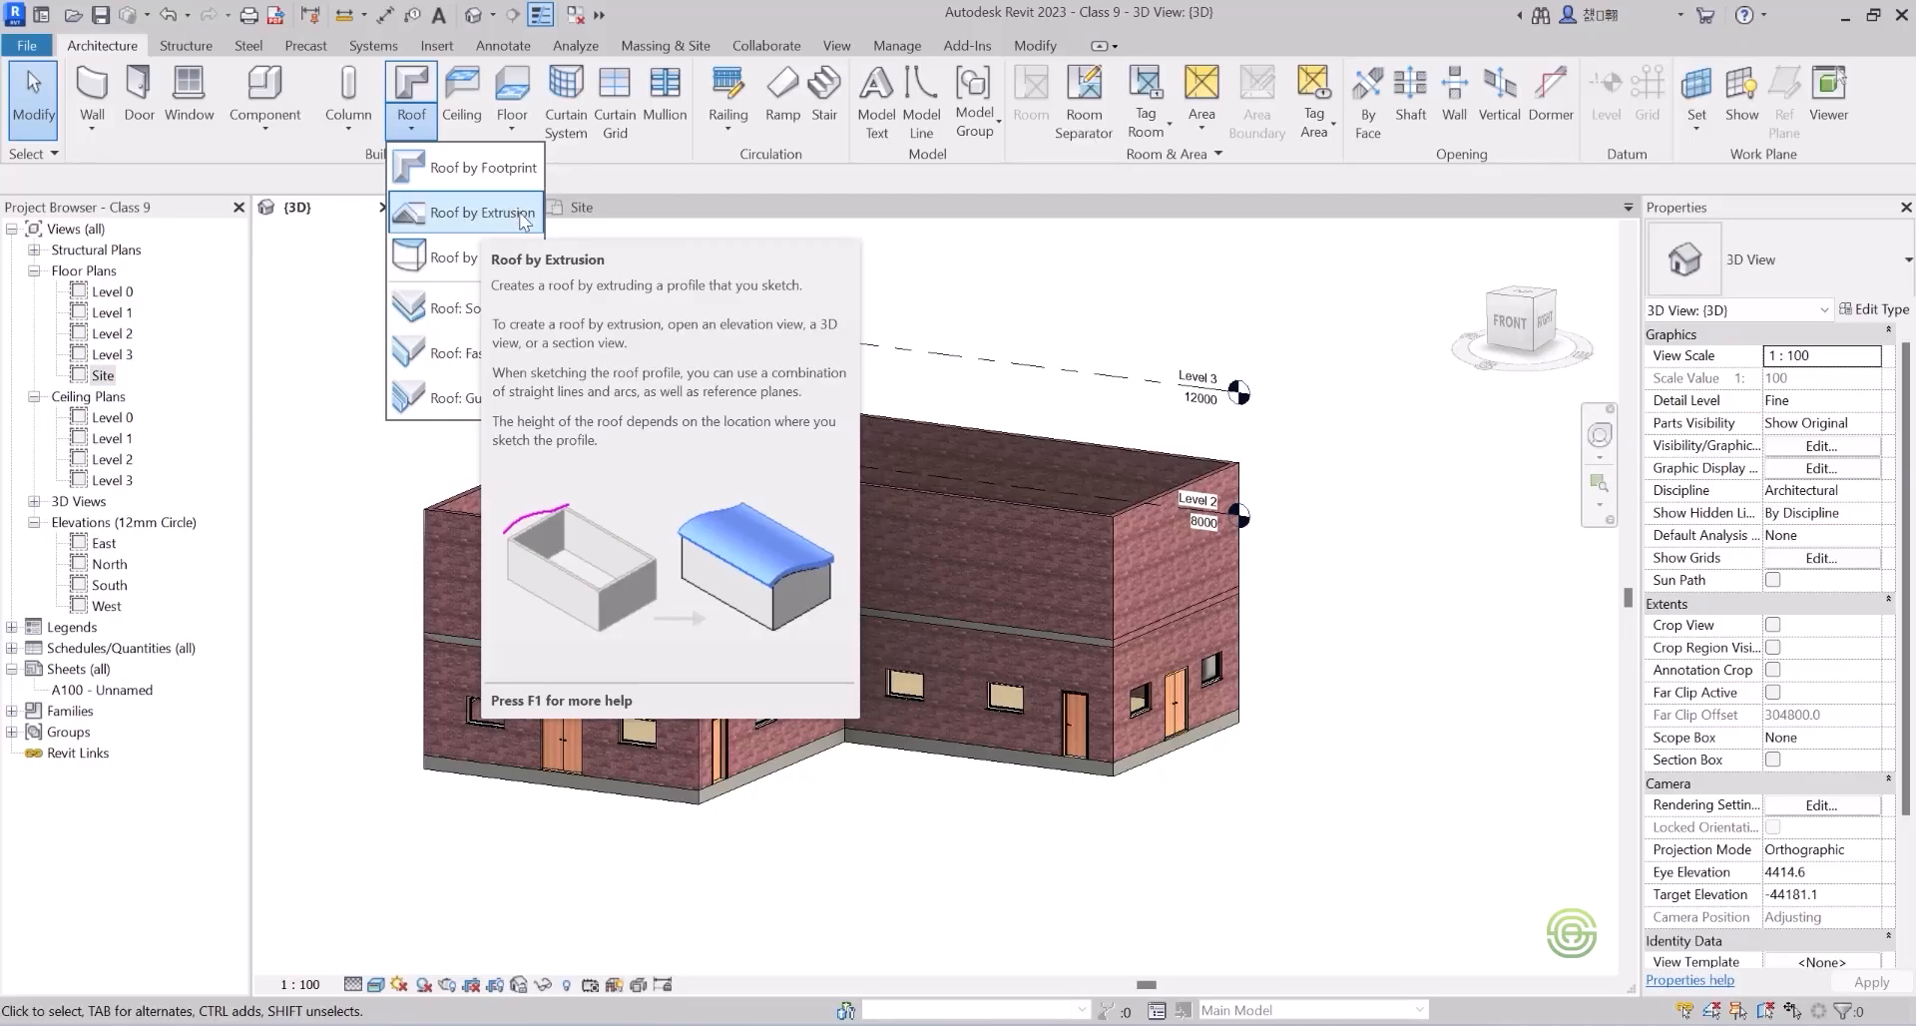
{"action": "left_click", "coordinate": [524, 217]}
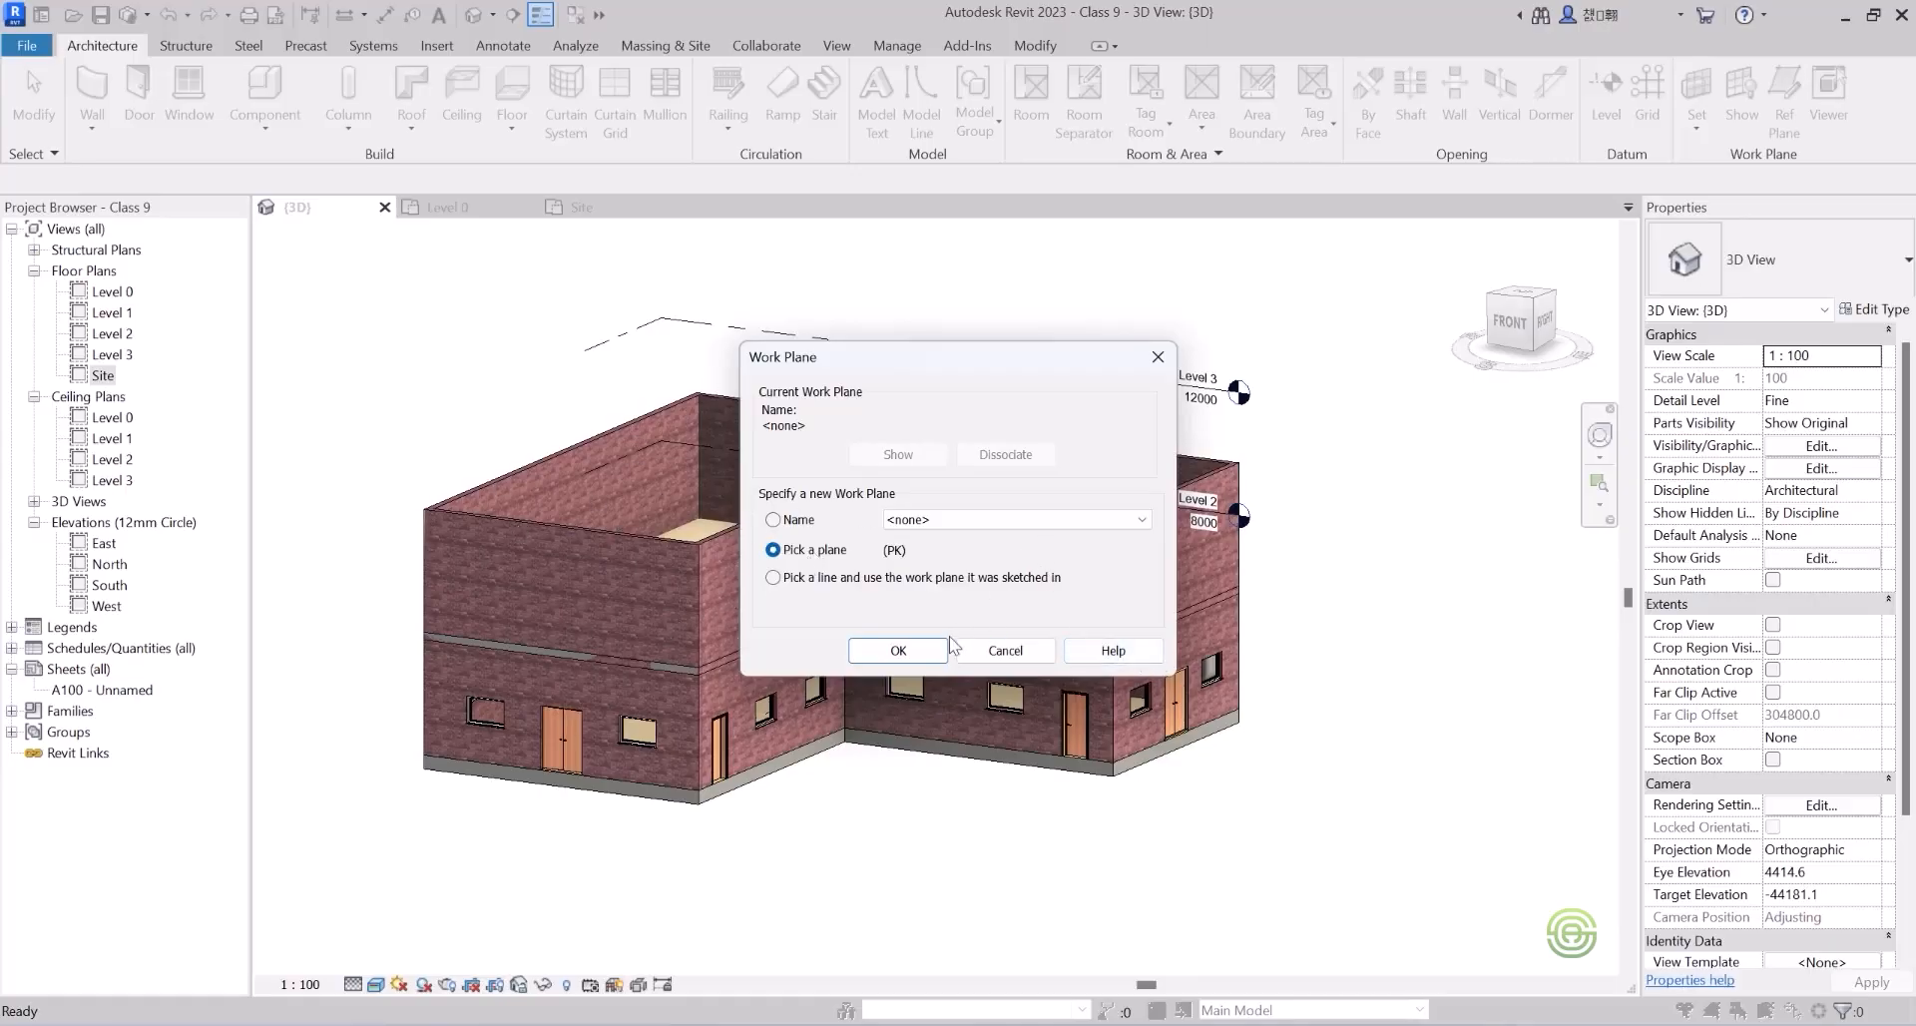
{"action": "left_click", "coordinate": [903, 649]}
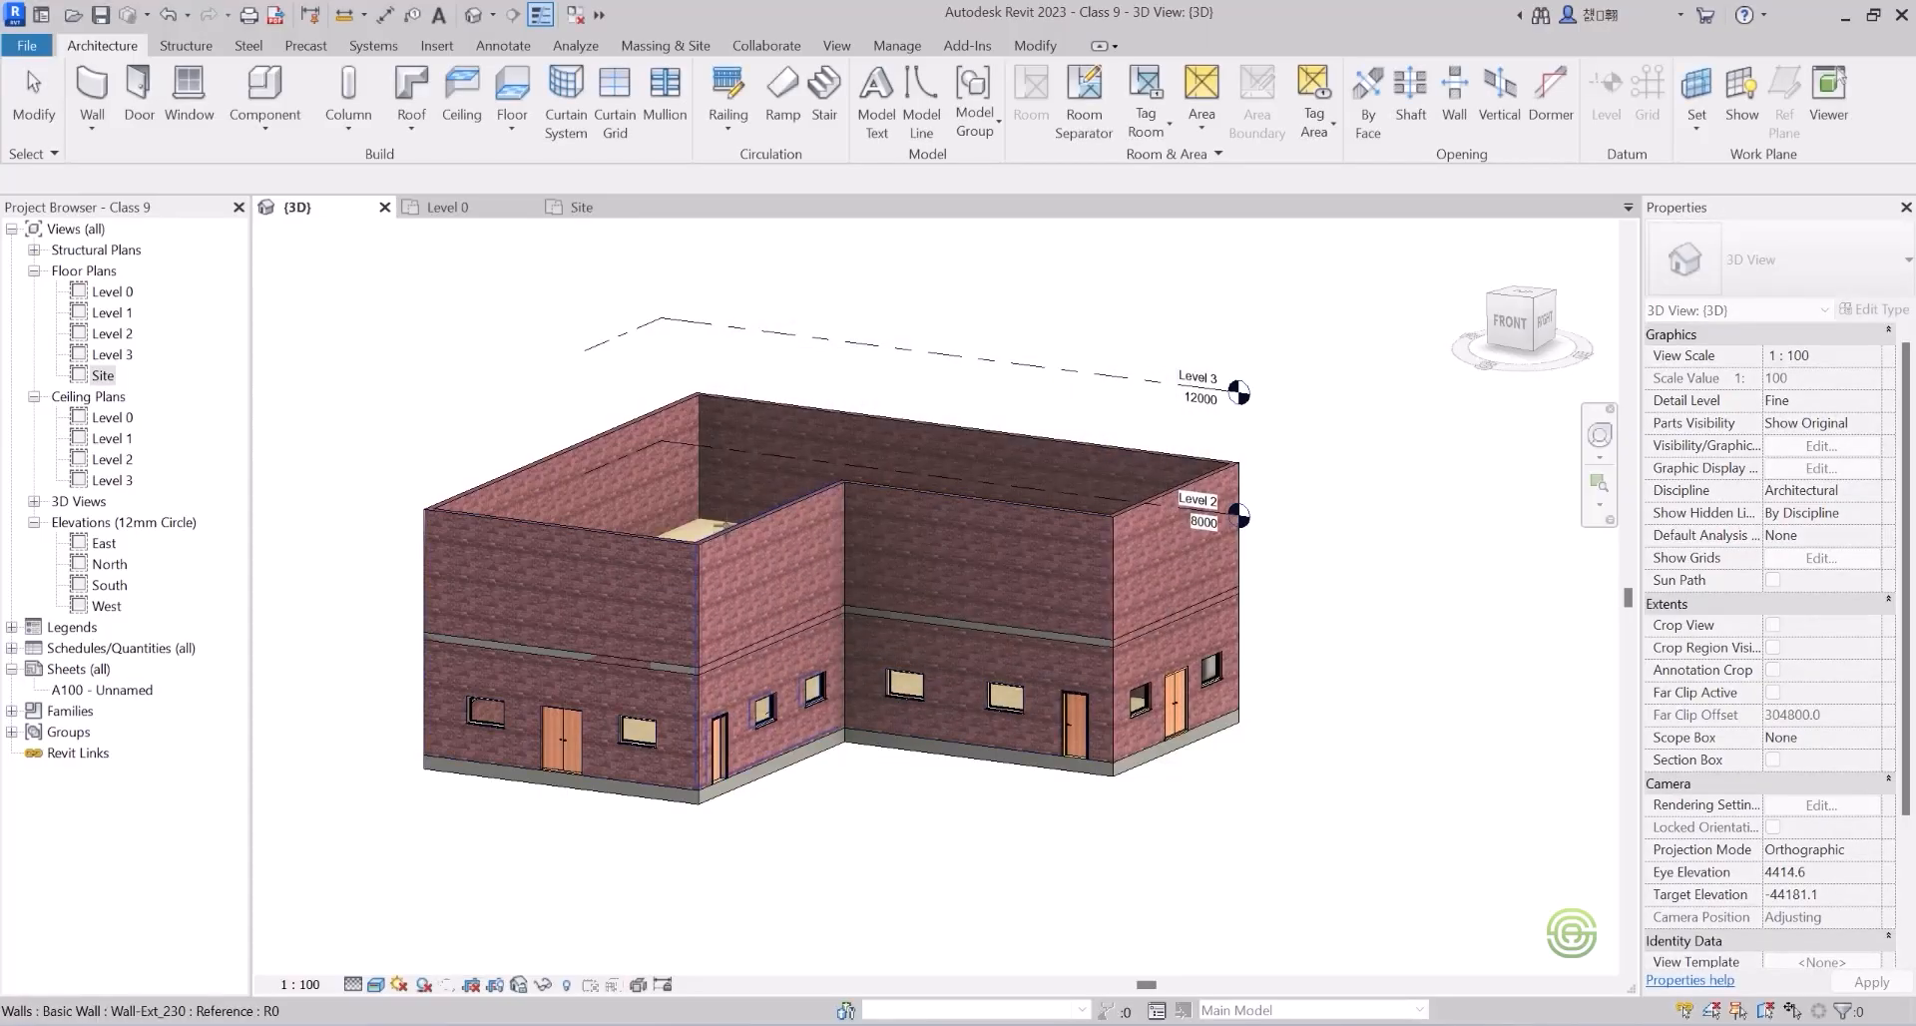
{"action": "middle_click_drag", "start_coordinate": [723, 527], "coordinate": [725, 570], "text": "shift"}
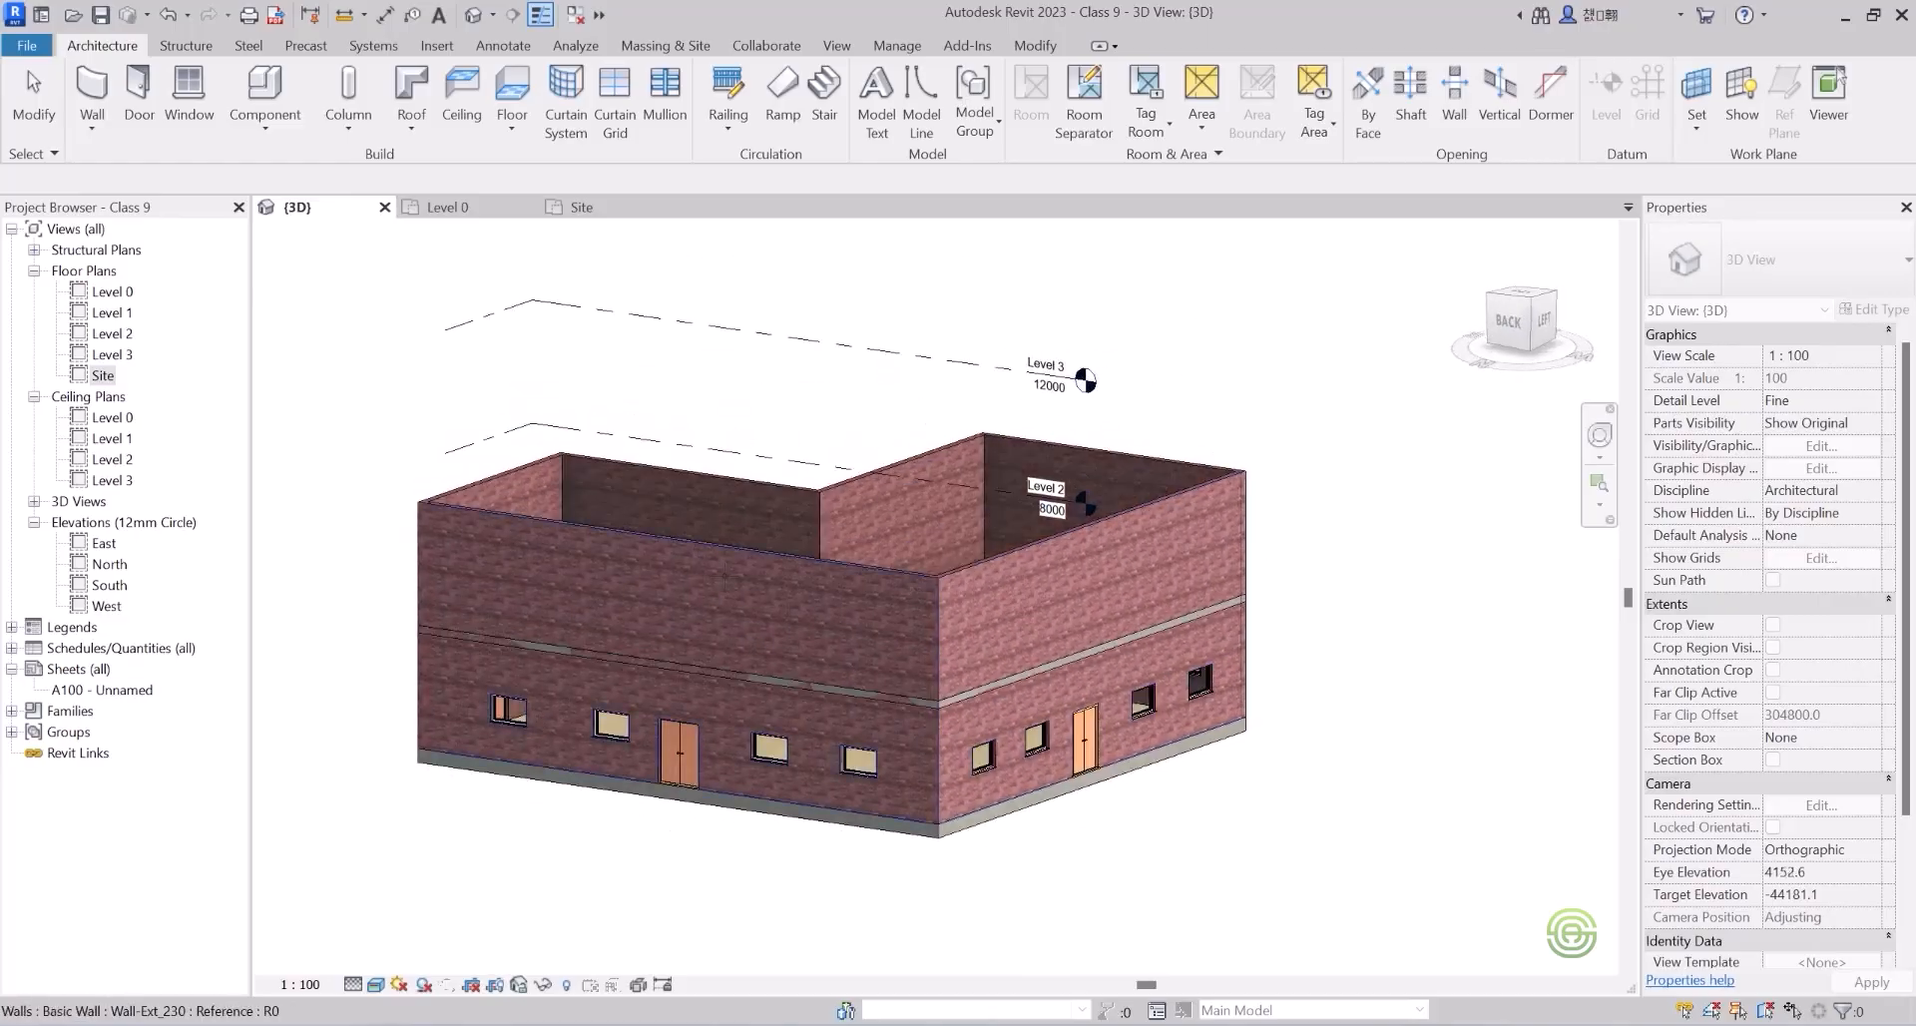
{"action": "left_click", "coordinate": [669, 586]}
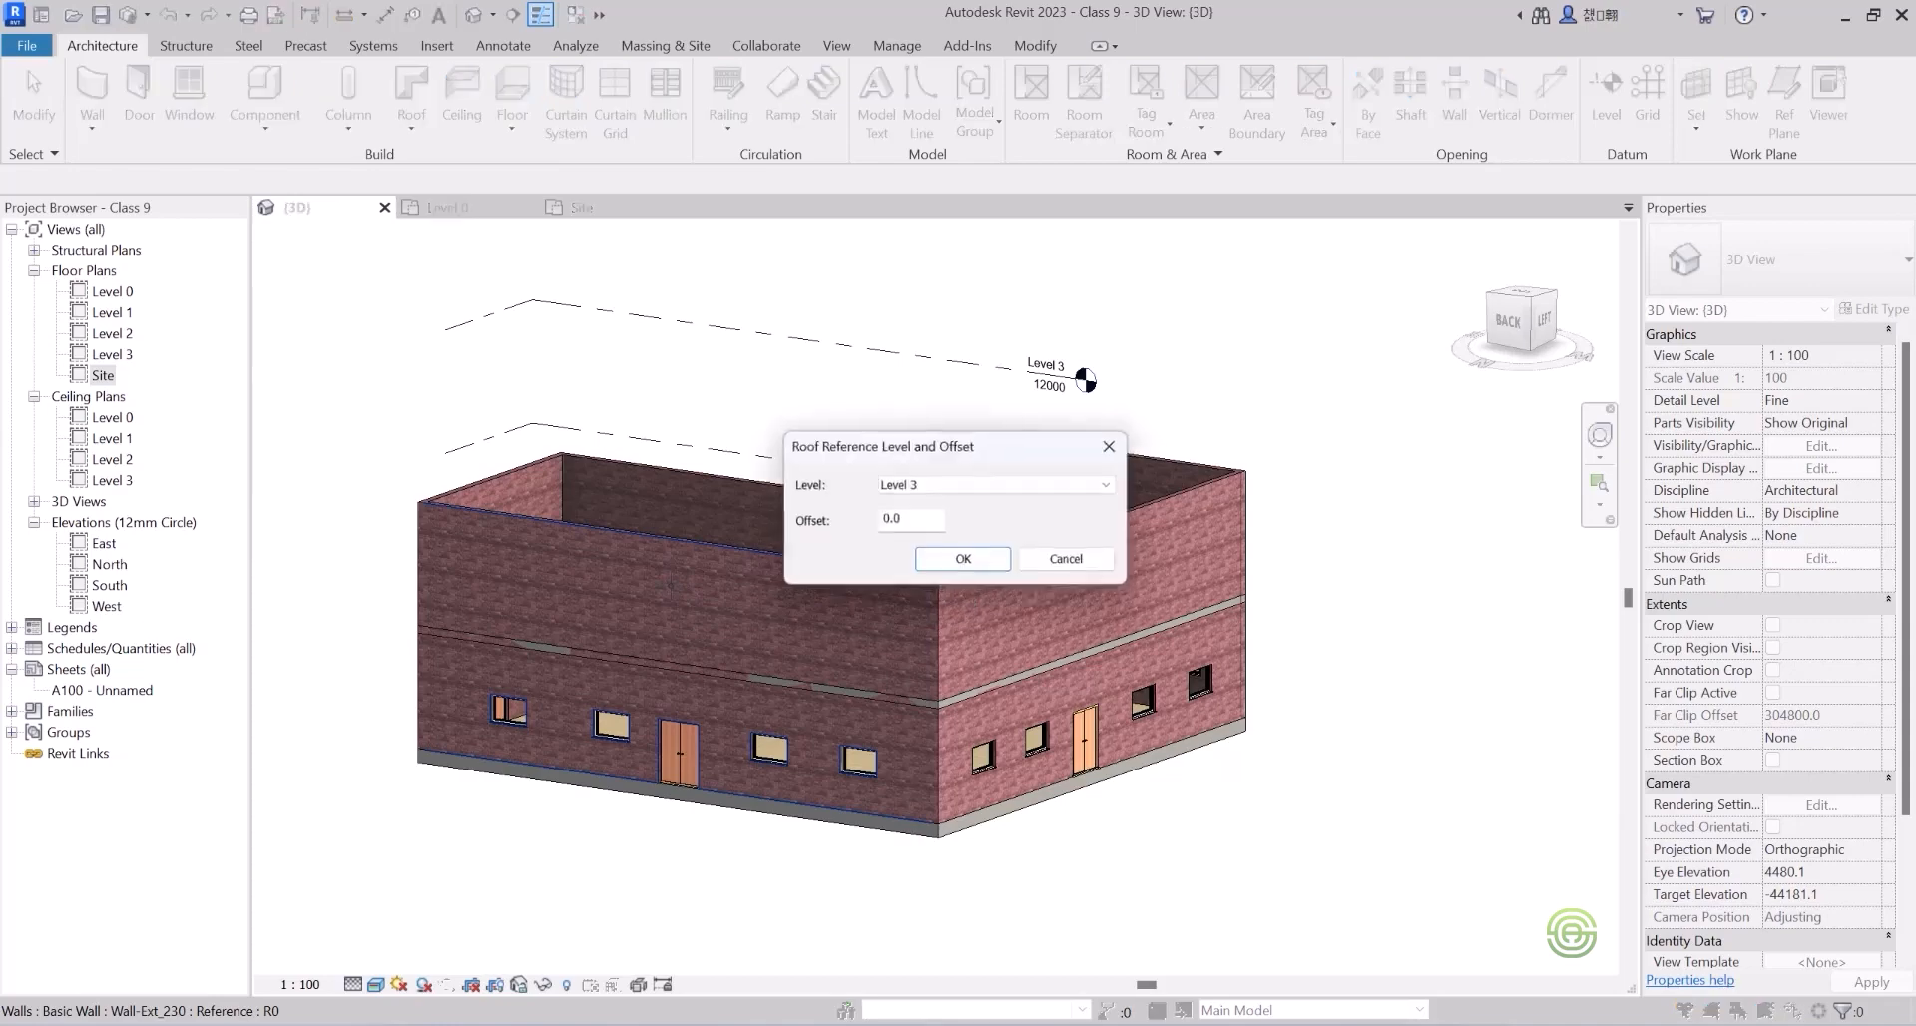
Set the extrusion roof's reference level to Level 2 with an offset of 0.0.
{"action": "left_click", "coordinate": [924, 487]}
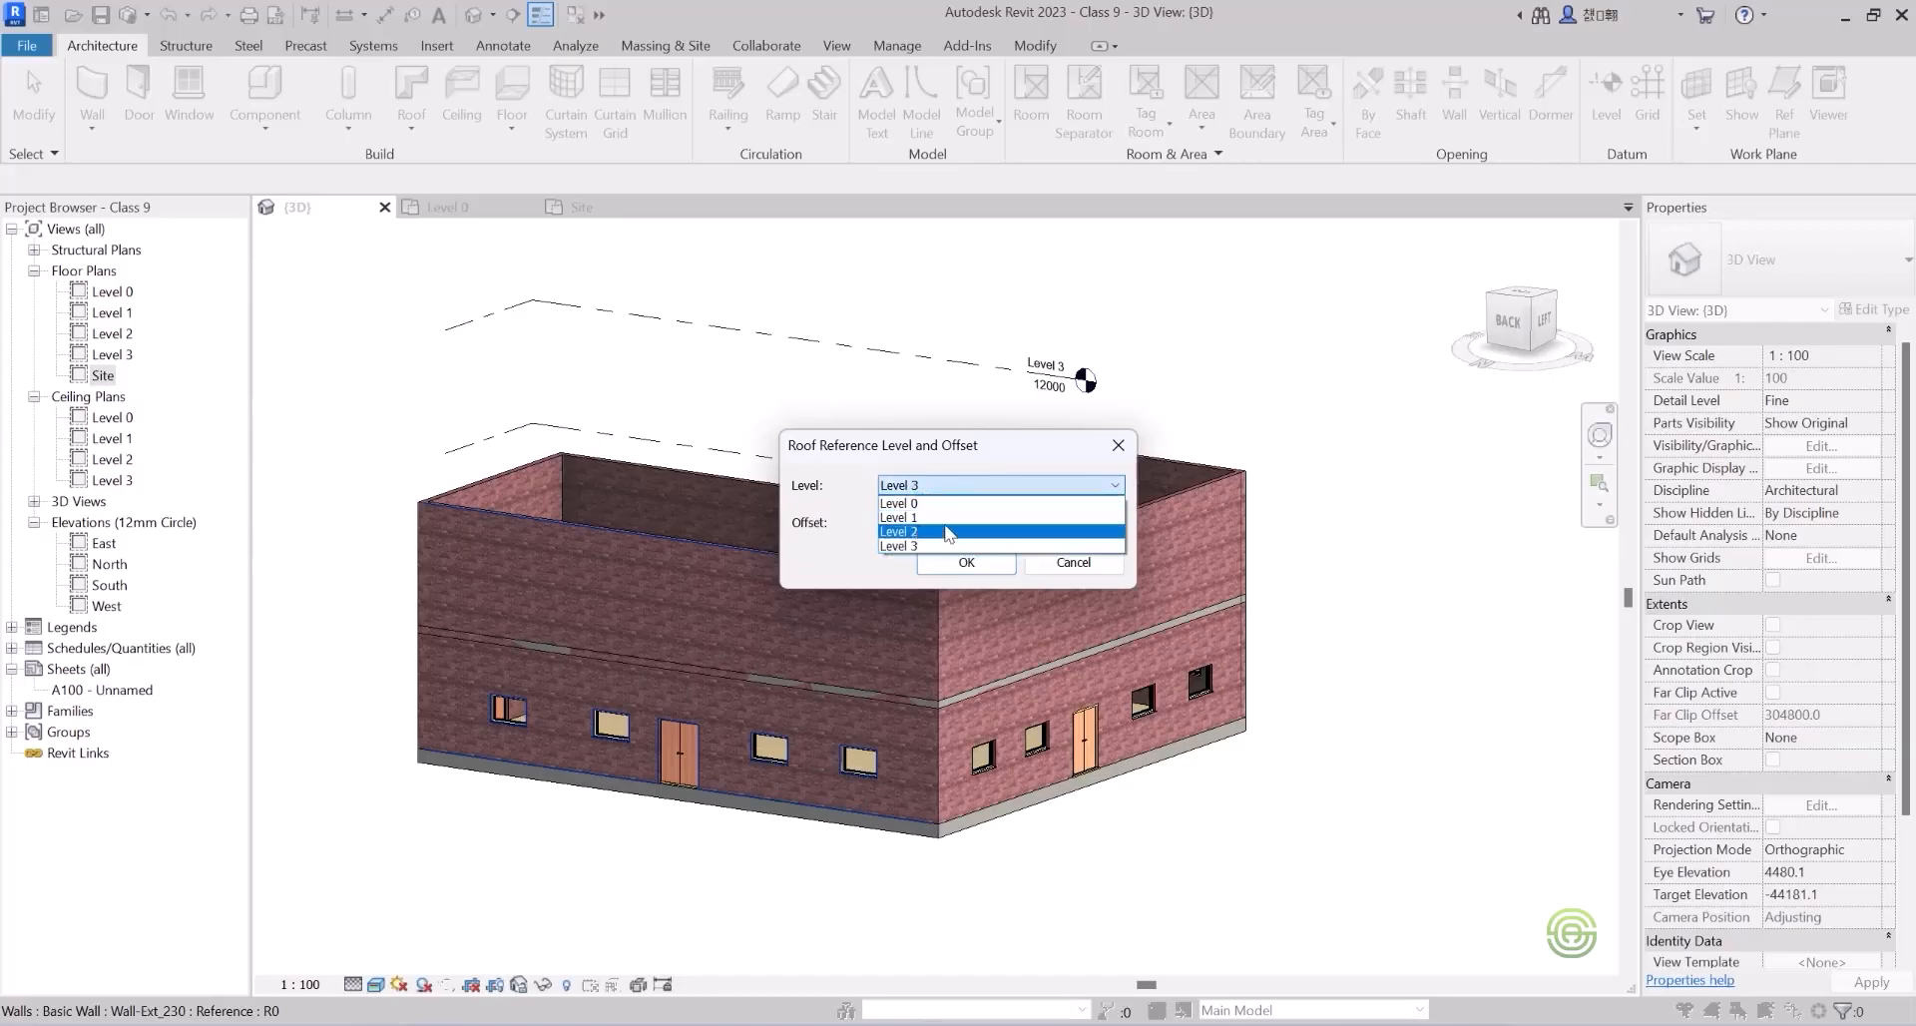
{"action": "left_click", "coordinate": [930, 532]}
{"action": "left_click", "coordinate": [927, 529]}
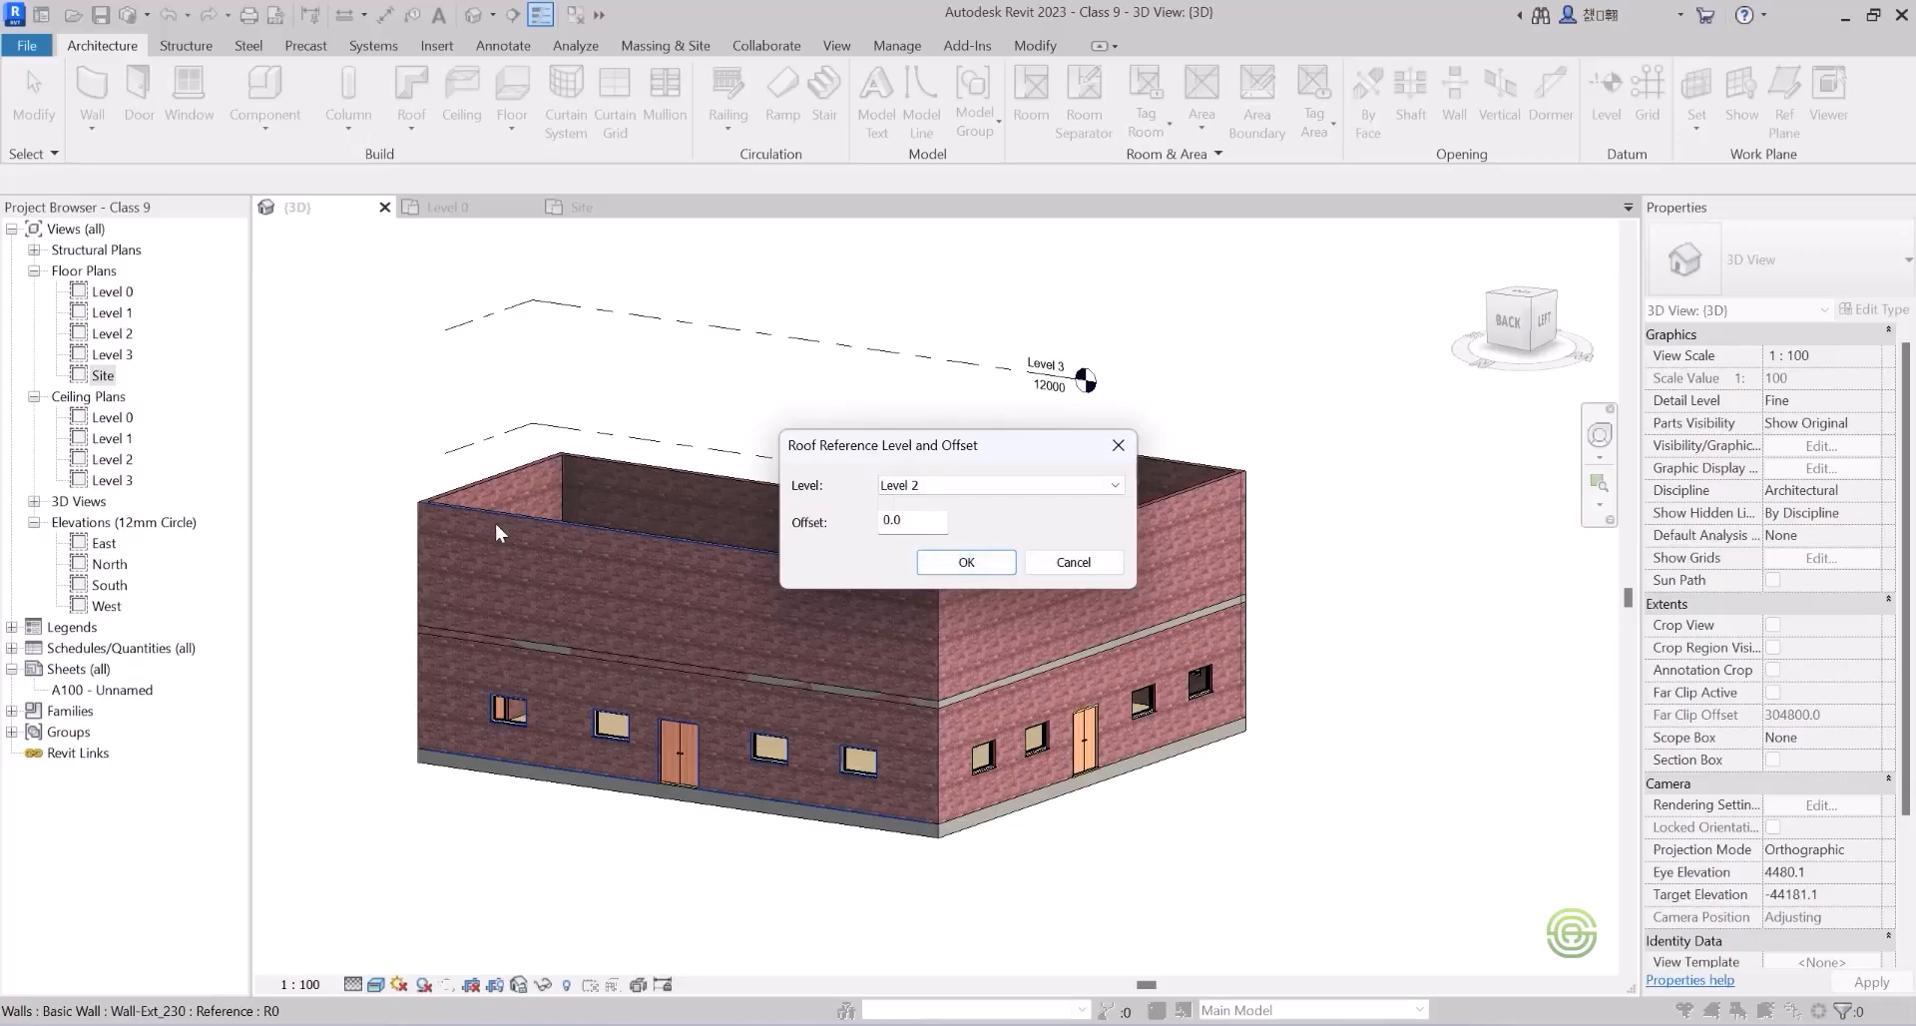
{"action": "left_click", "coordinate": [966, 562]}
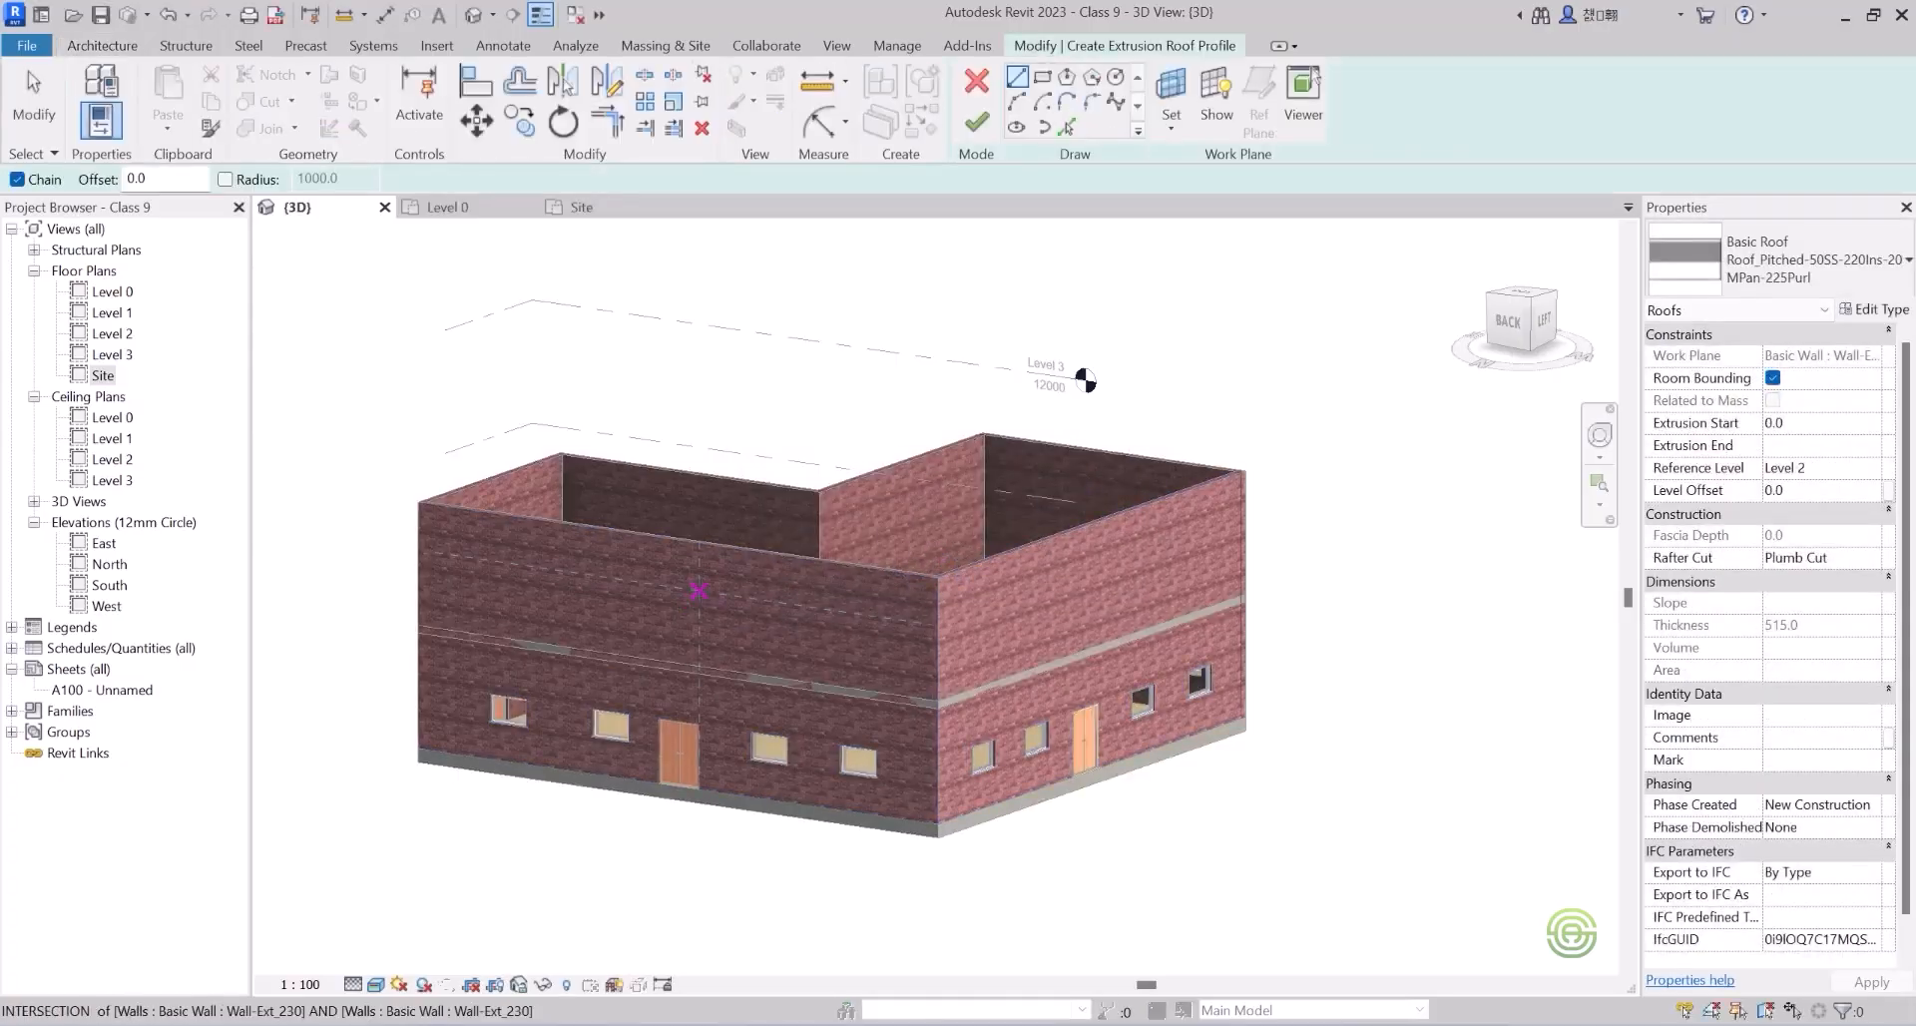
Sketch a chained zigzag profile with four peaks along the back wall's top, extending slightly past both ends, and finish the roof.
{"action": "left_click", "coordinate": [1223, 100]}
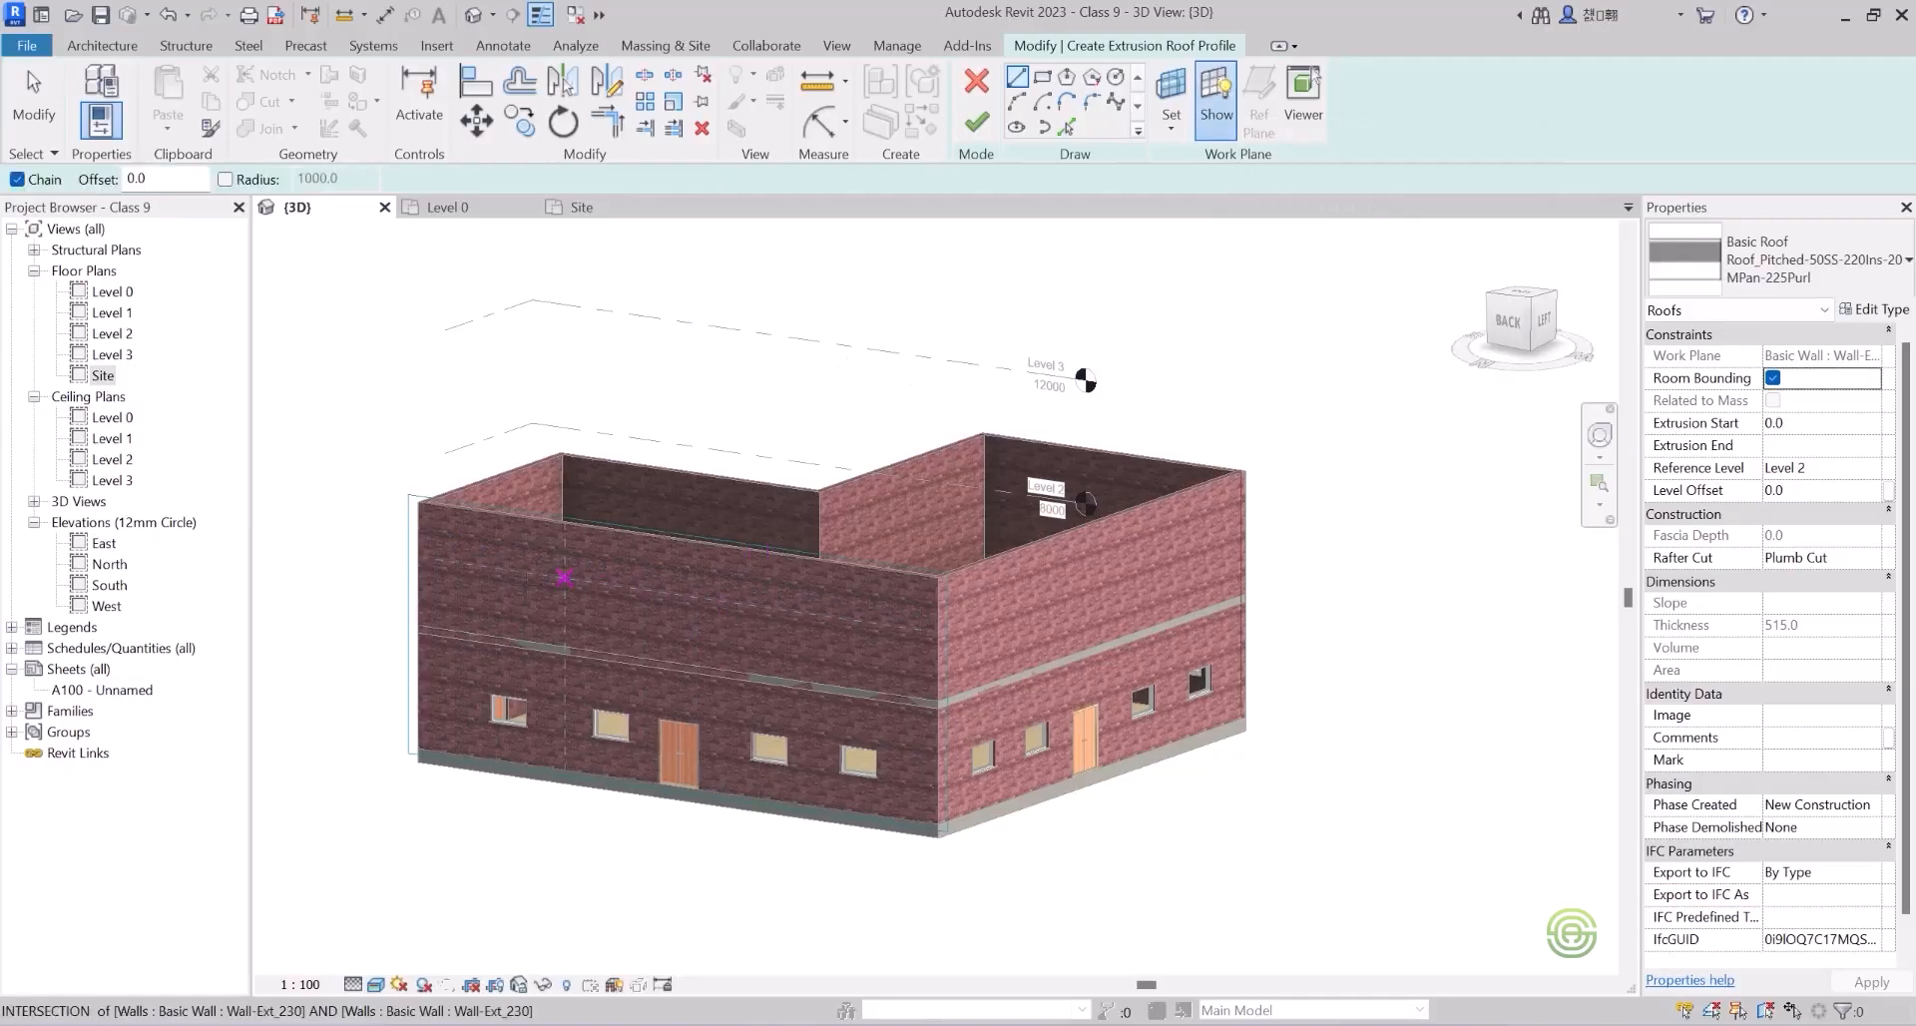
{"action": "scroll", "coordinate": [529, 583], "scroll_direction": "up", "scroll_amount": 2}
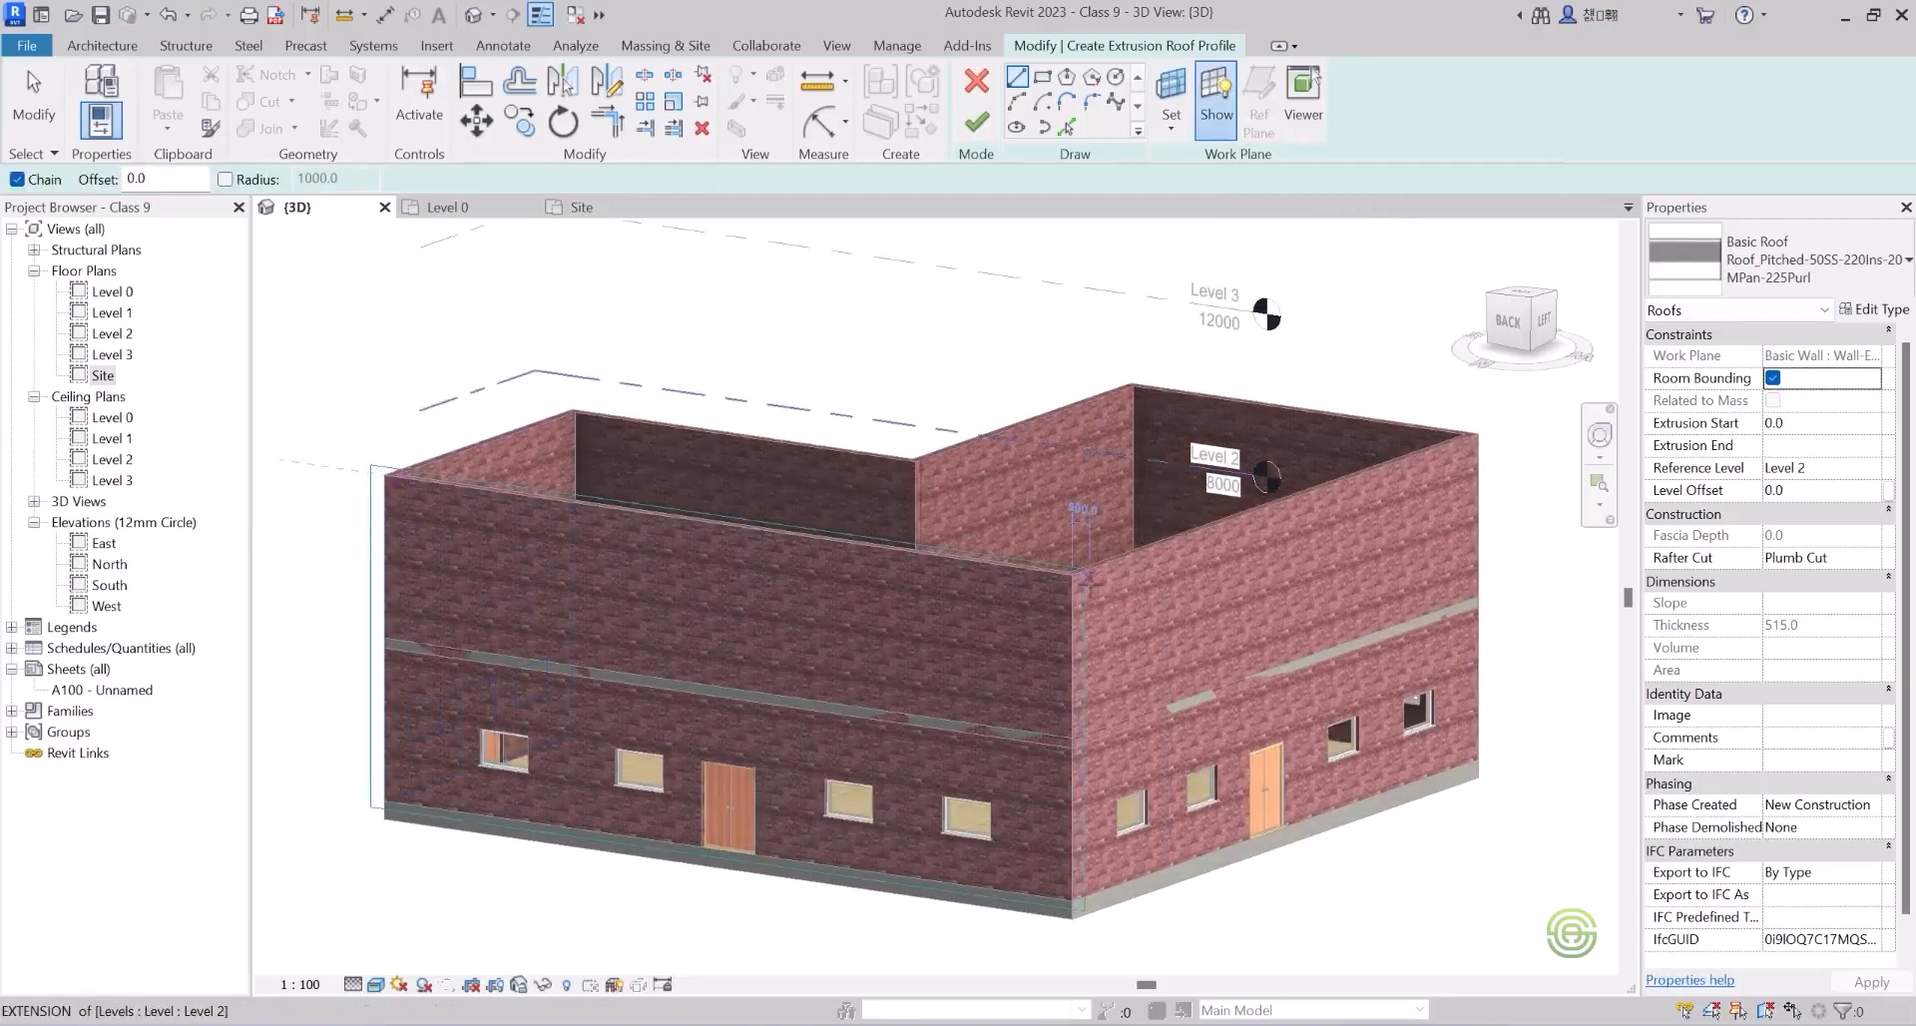
{"action": "left_click", "coordinate": [1218, 95]}
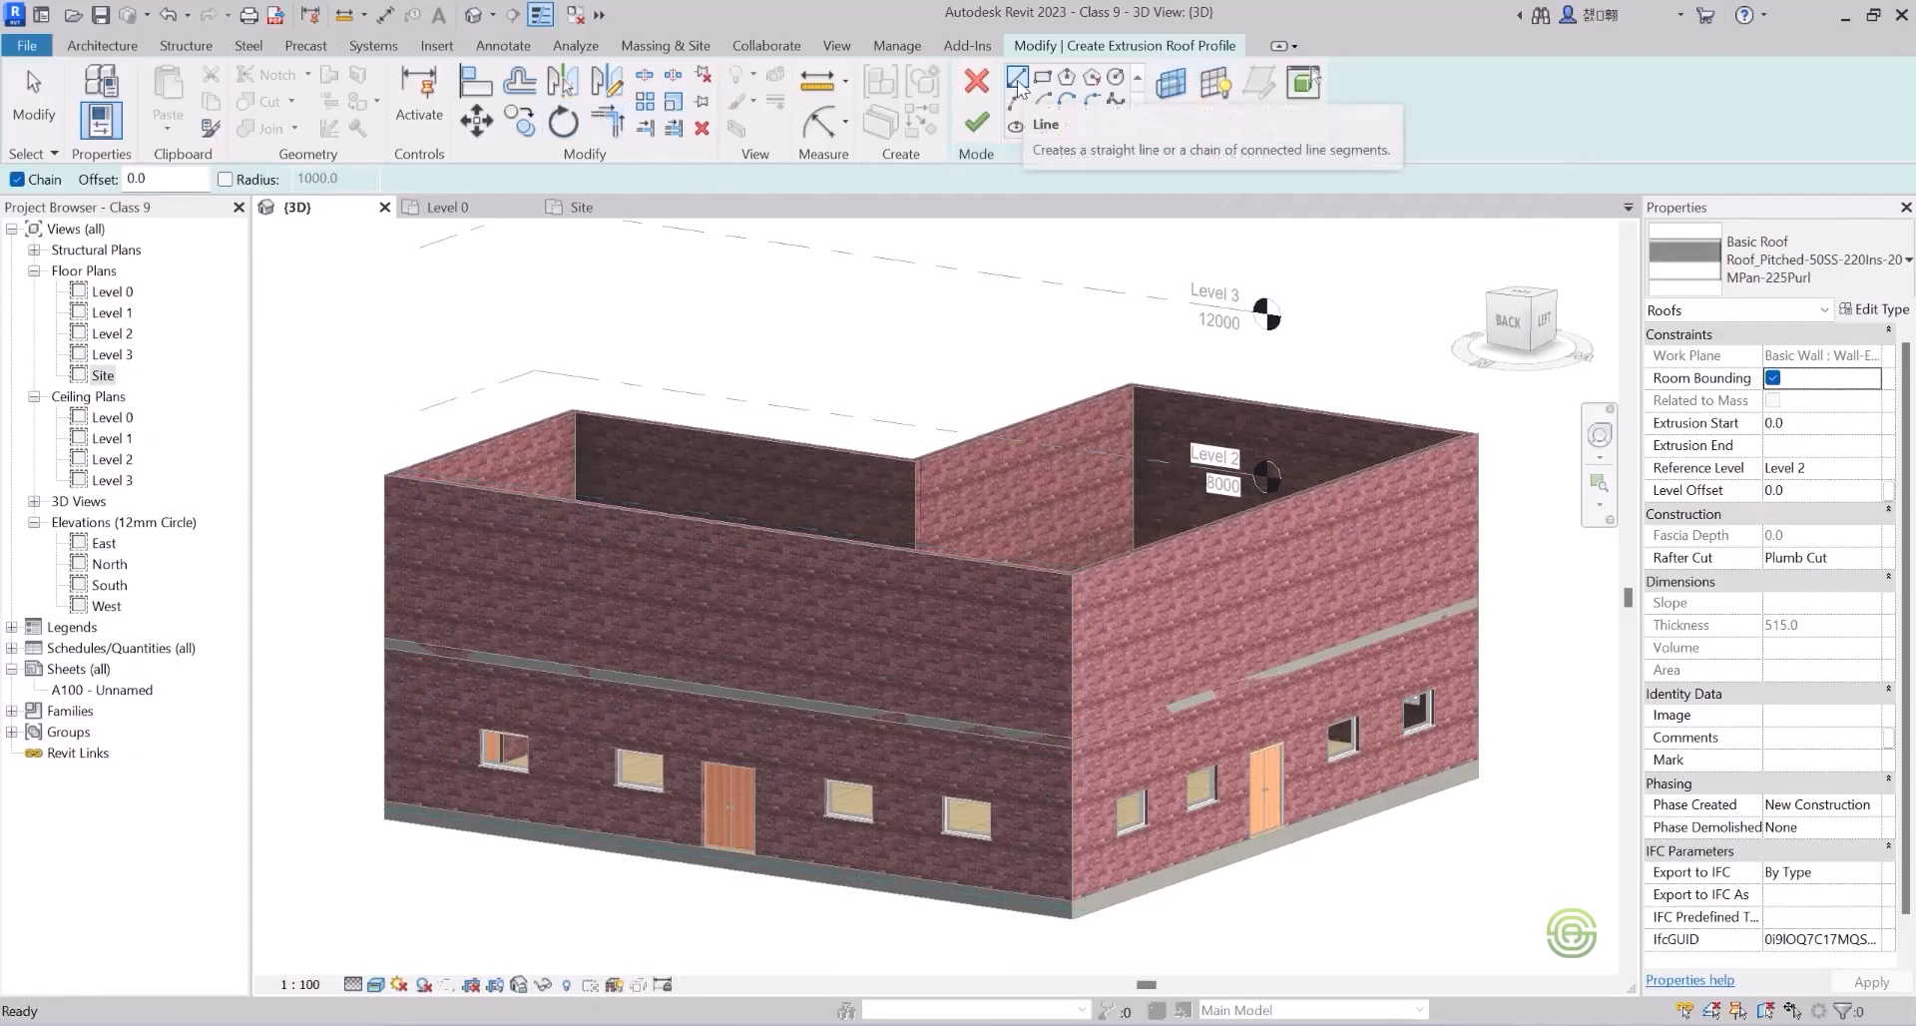
{"action": "left_click", "coordinate": [348, 471]}
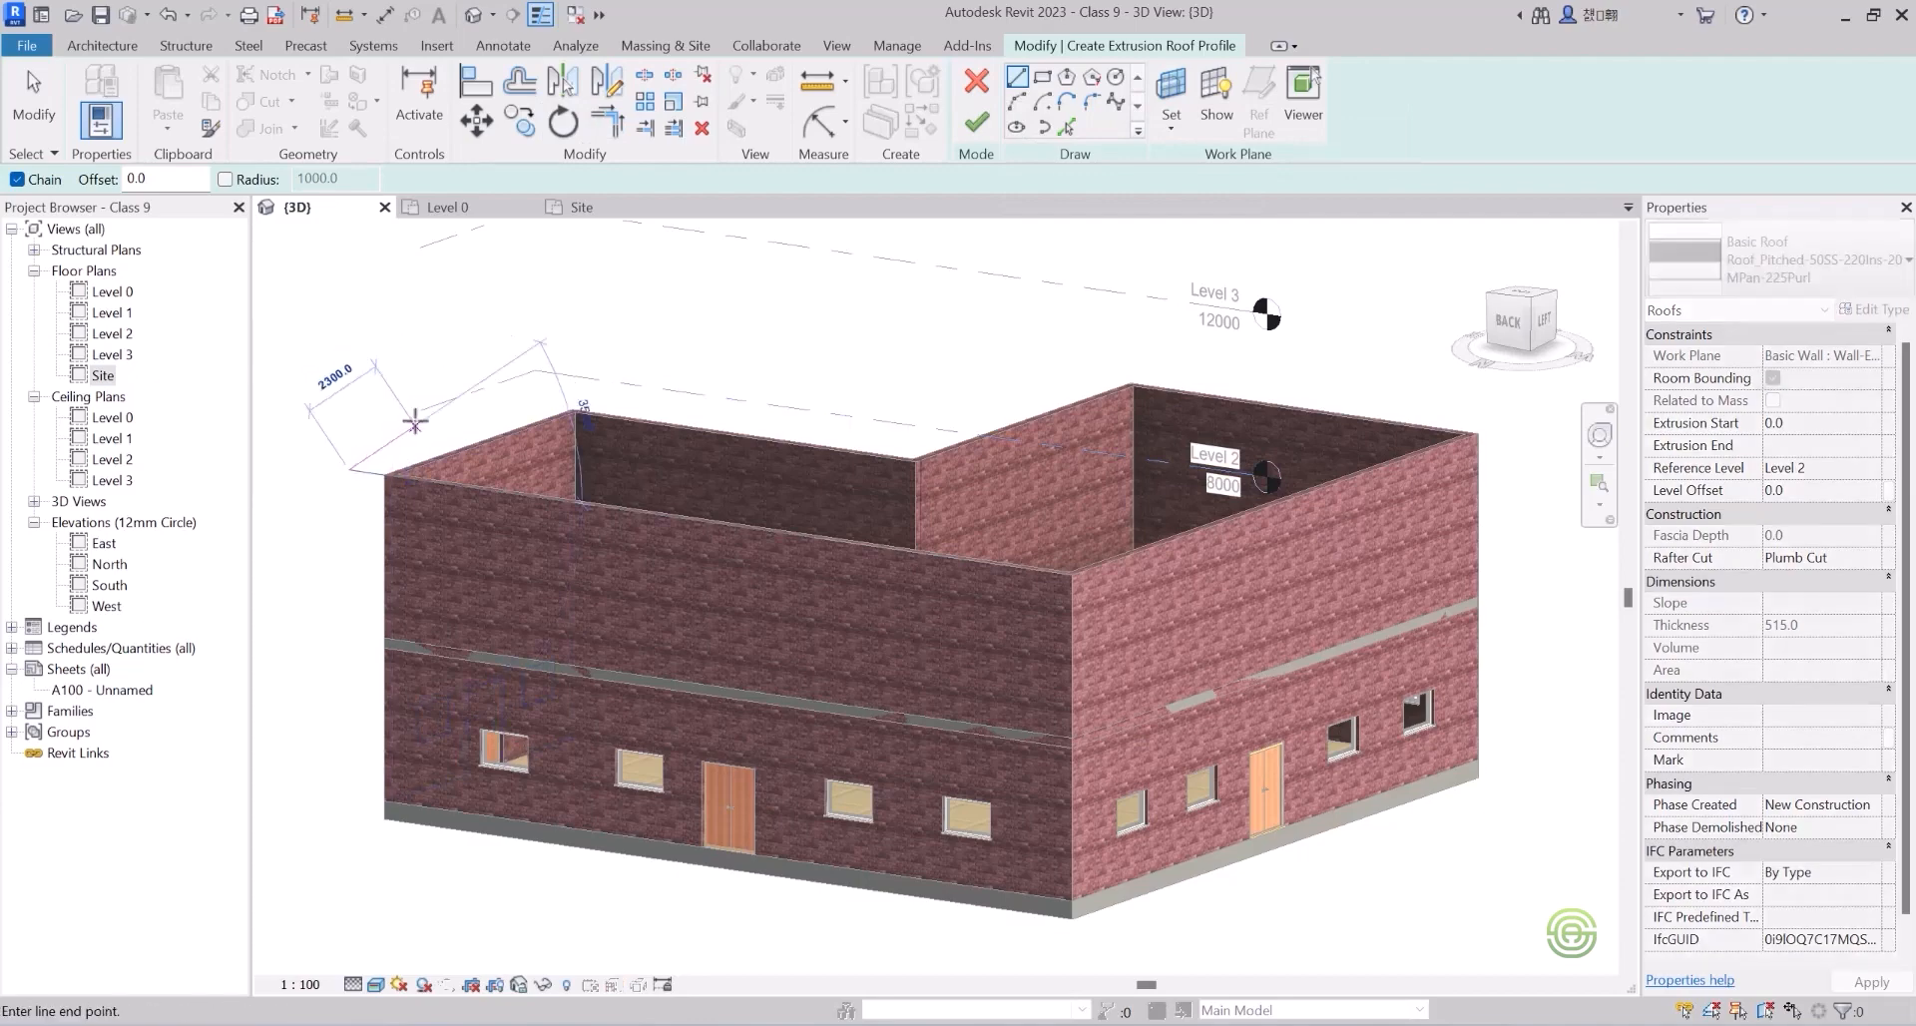
{"action": "left_click", "coordinate": [419, 420]}
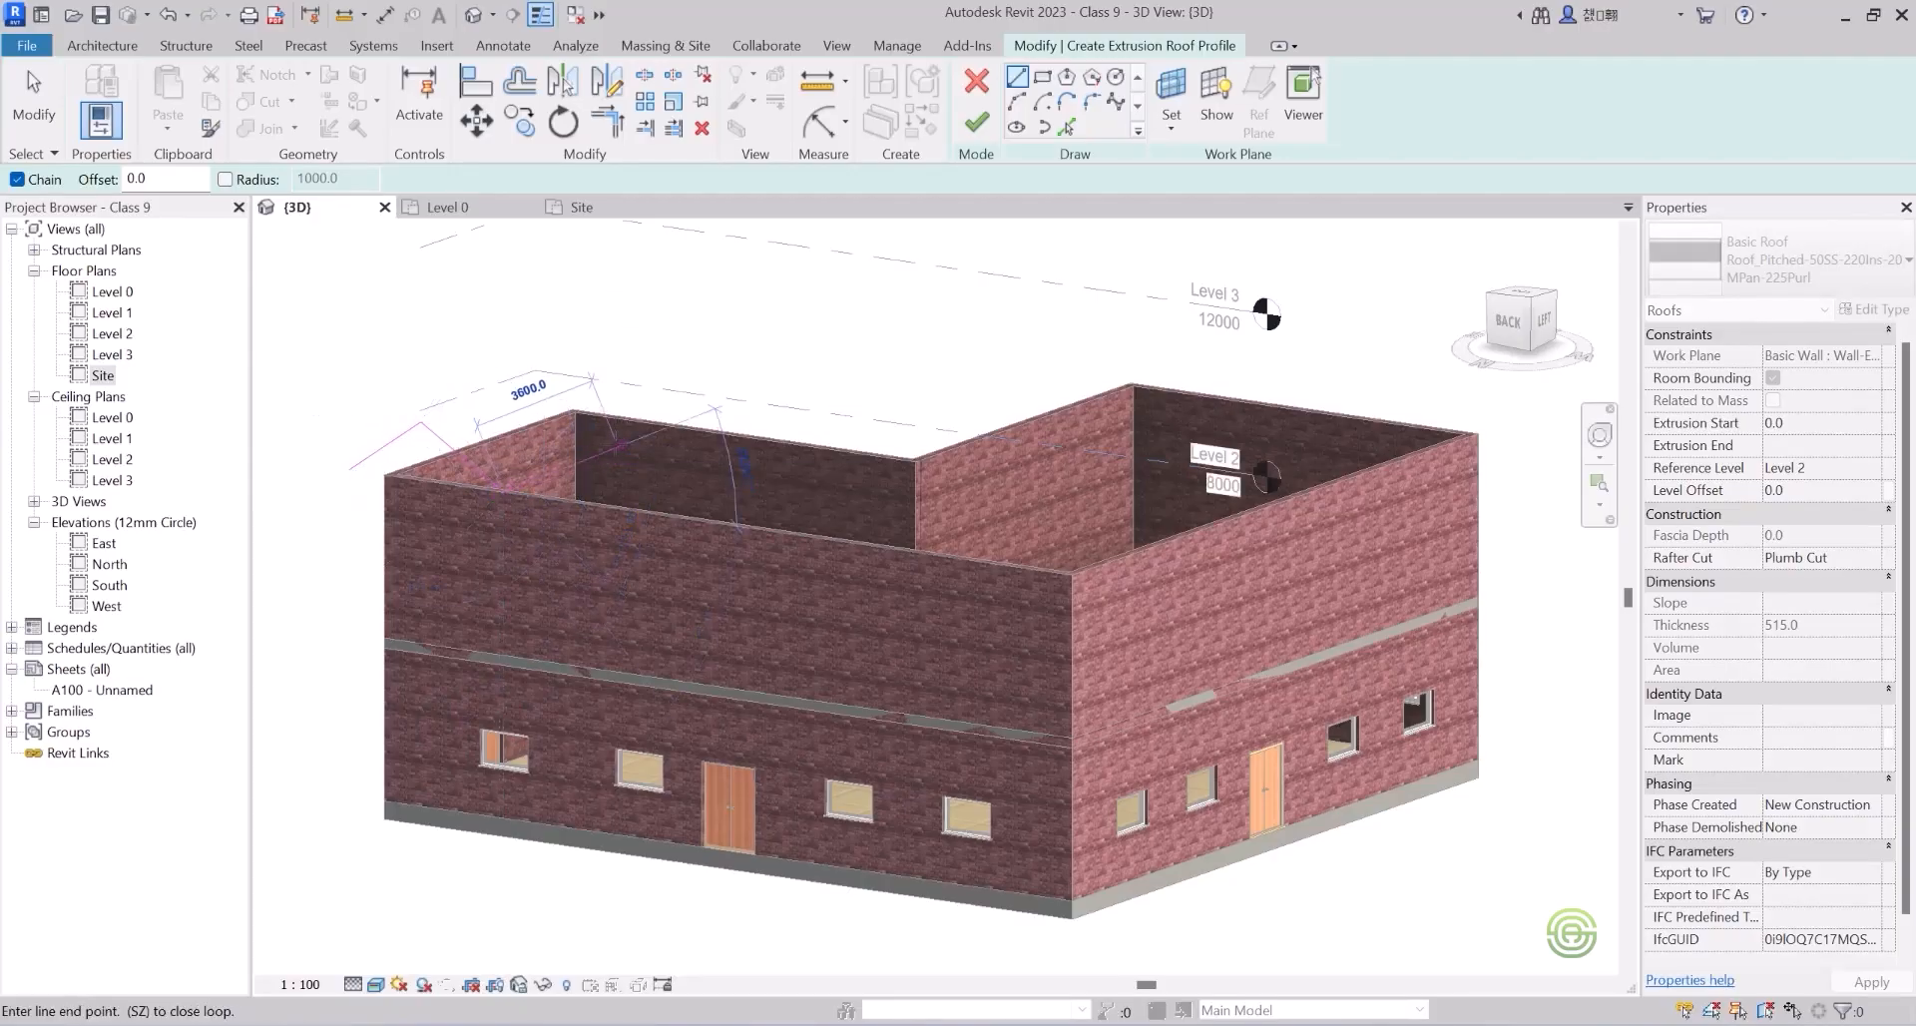
{"action": "left_click", "coordinate": [612, 450]}
{"action": "left_click", "coordinate": [699, 520]}
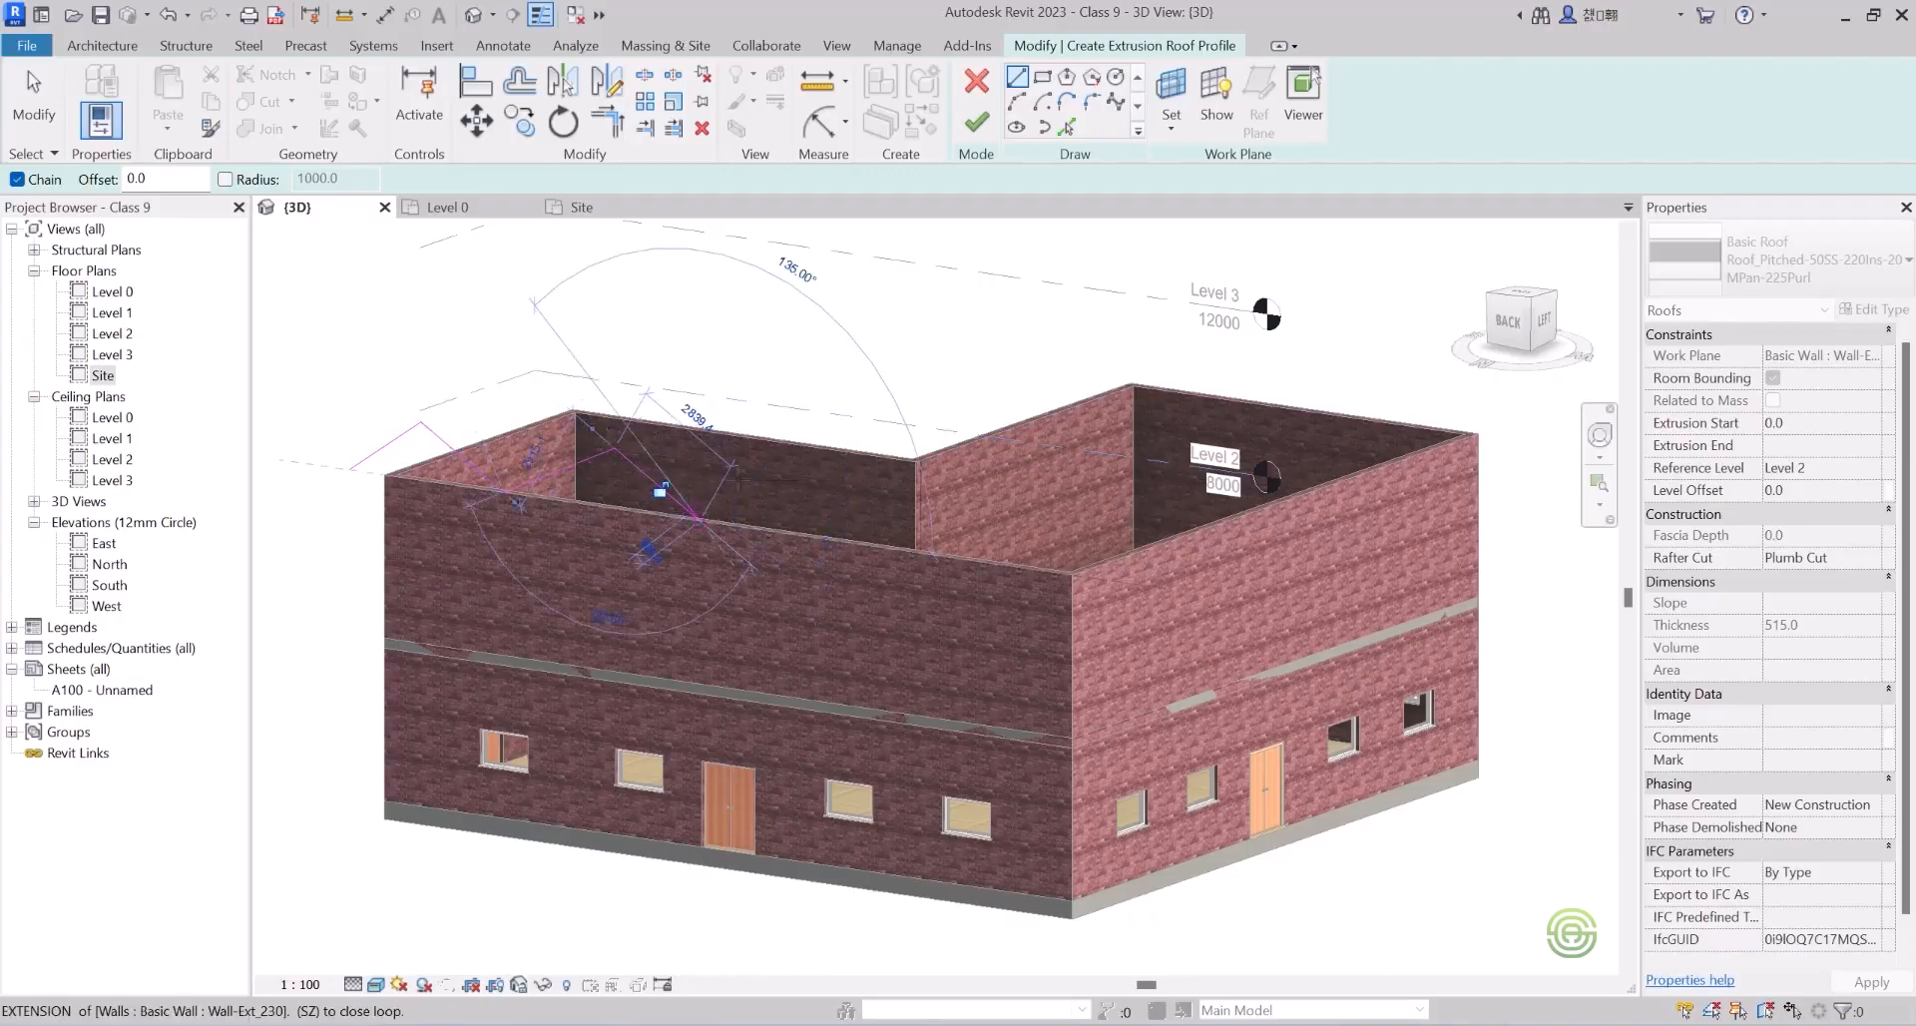
{"action": "left_click", "coordinate": [804, 479]}
{"action": "left_click", "coordinate": [878, 544]}
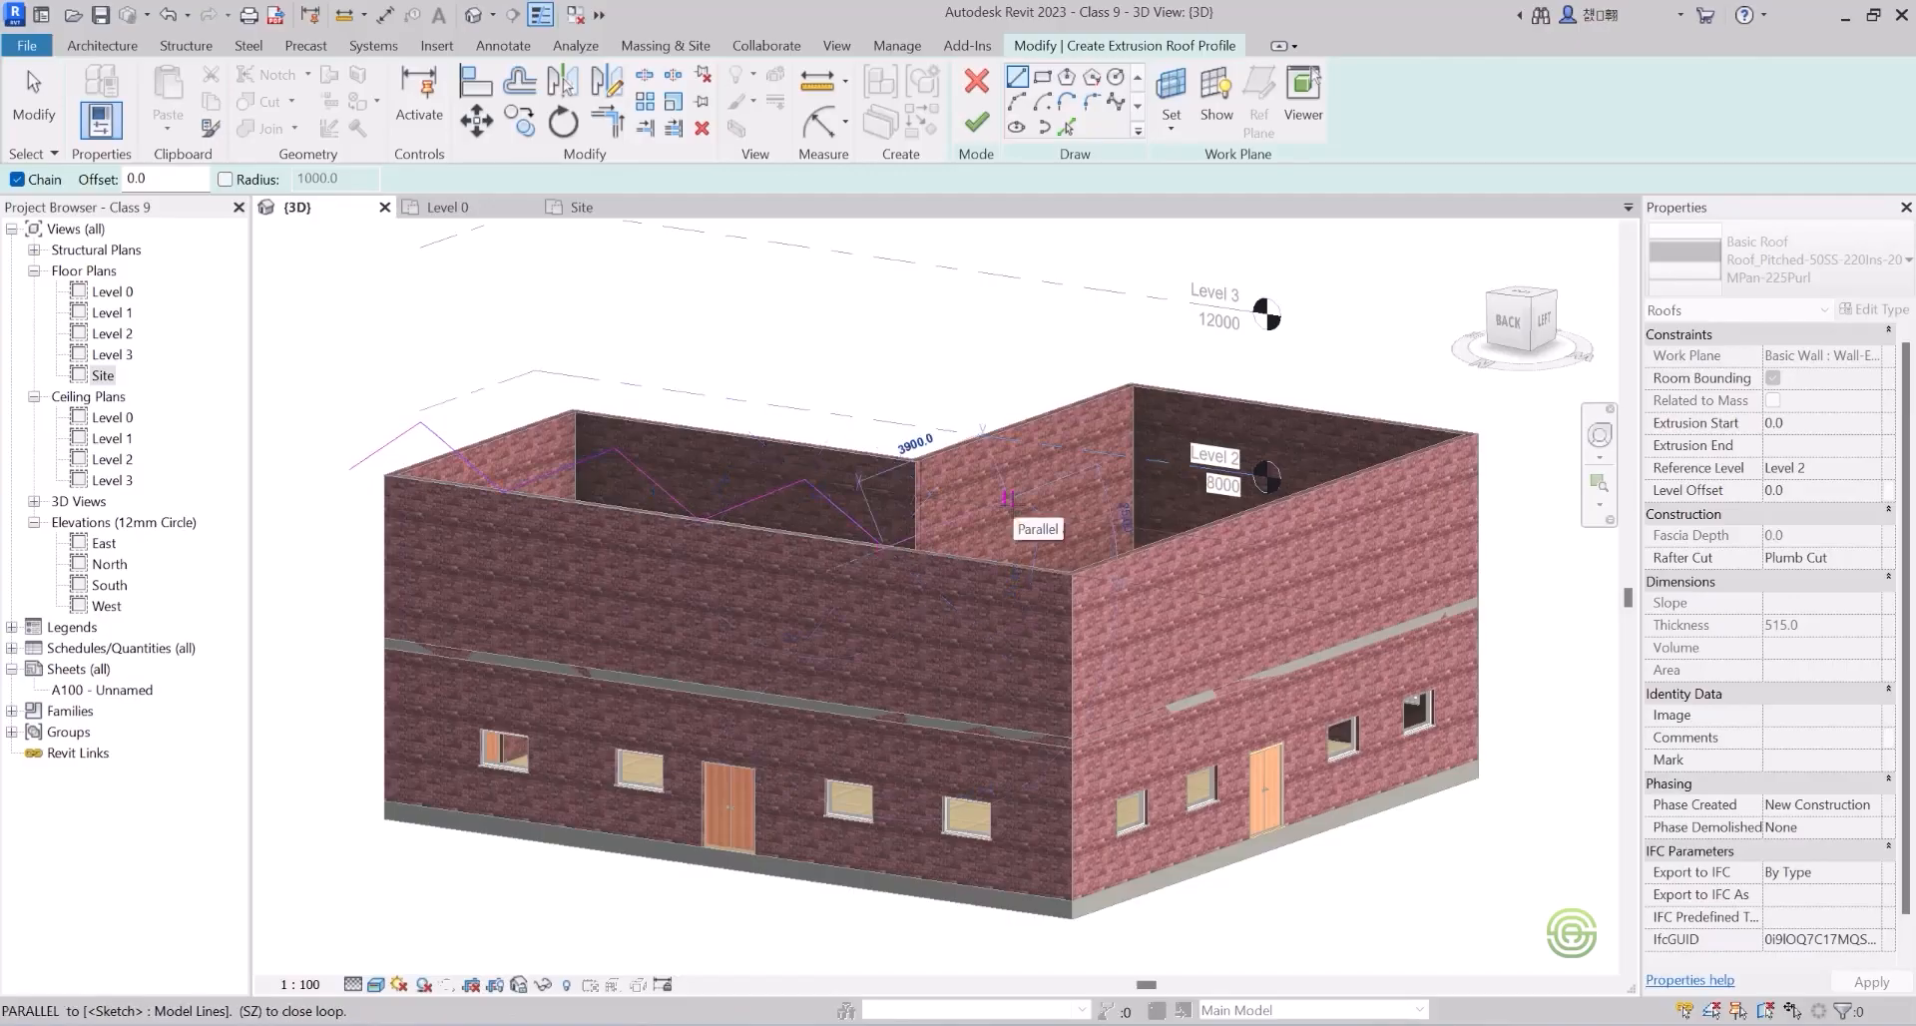
{"action": "left_click", "coordinate": [1115, 582]}
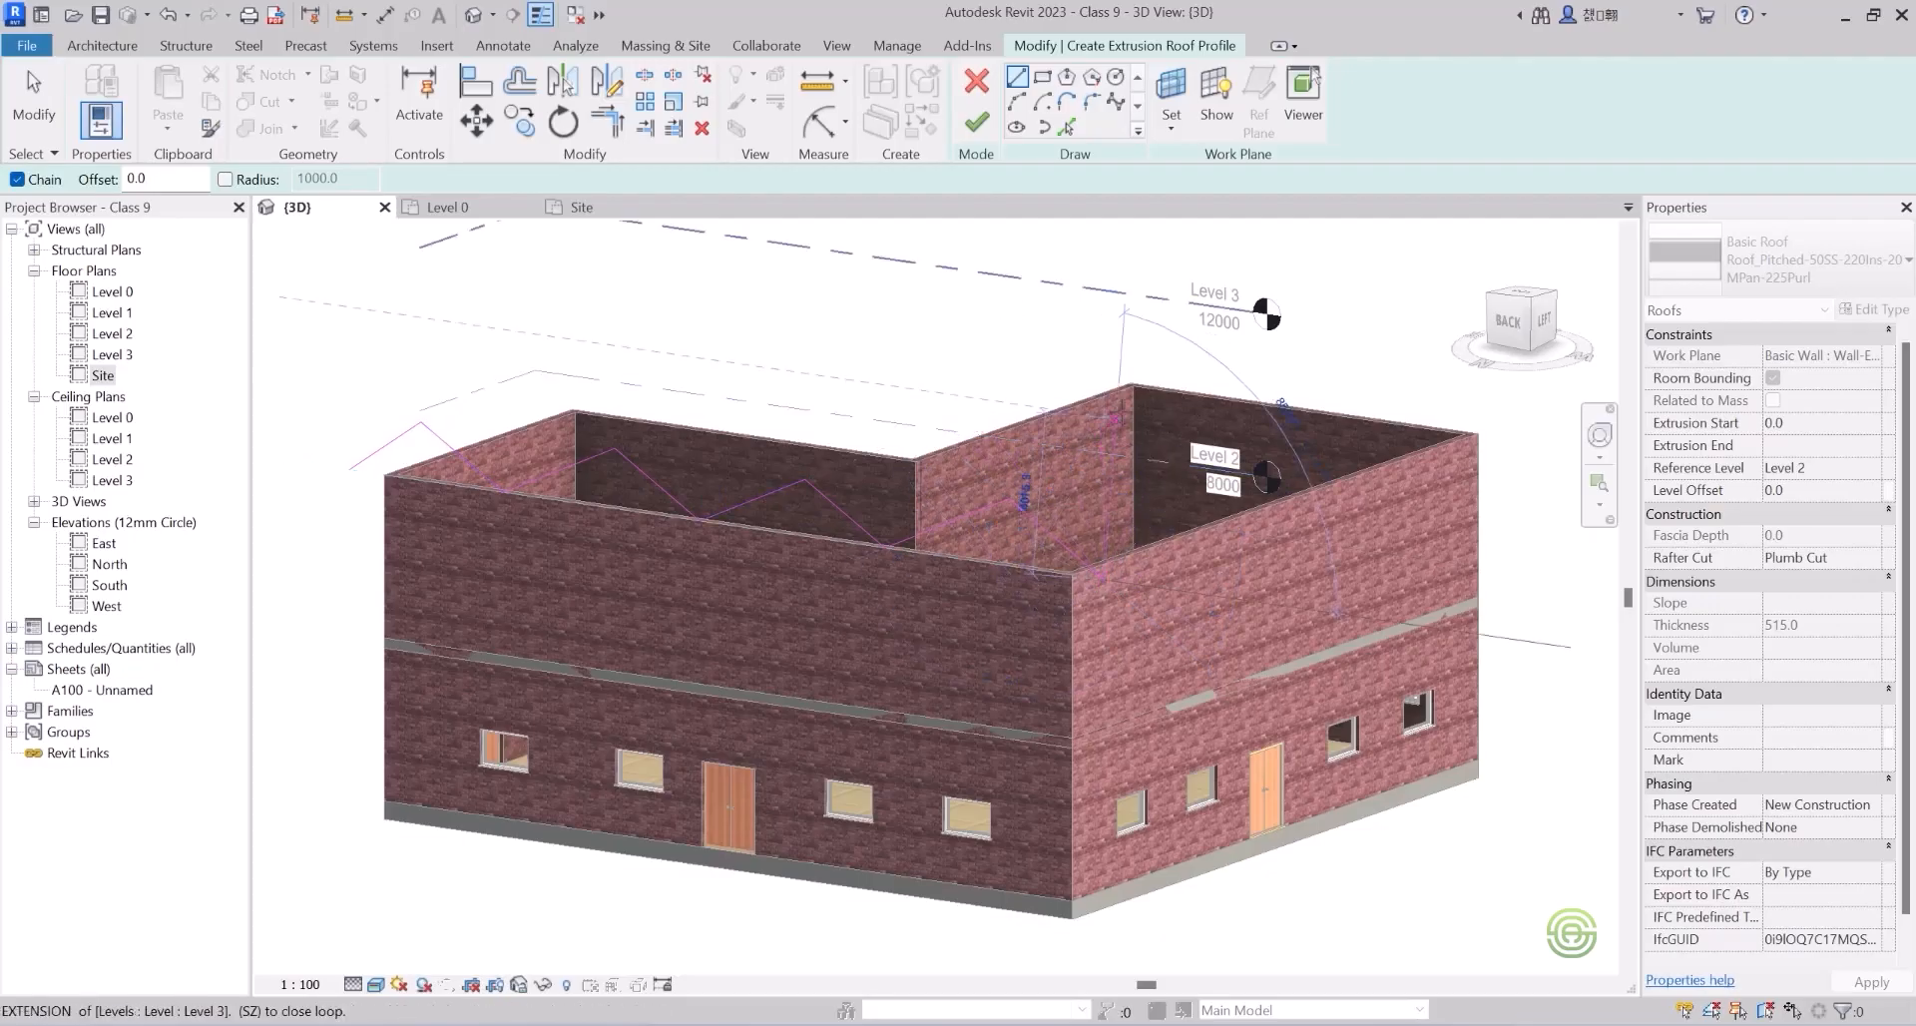
{"action": "key", "text": "Escape"}
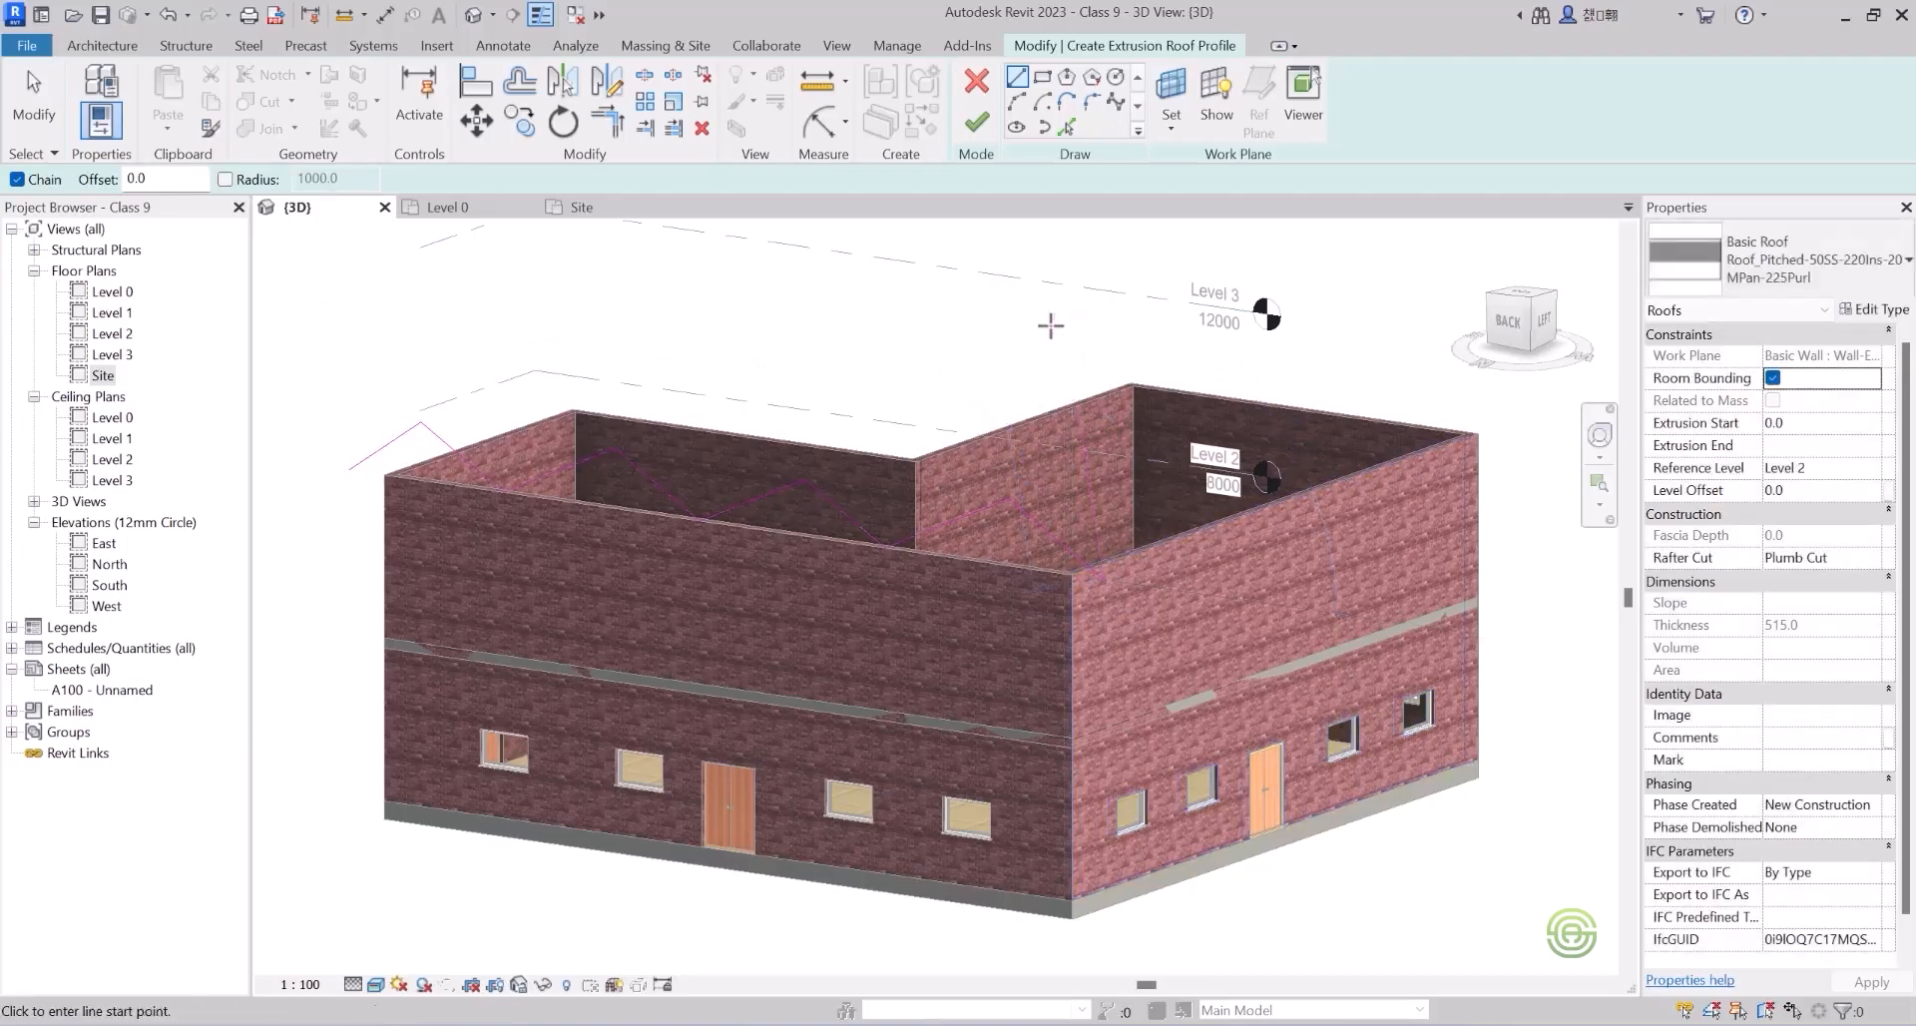
{"action": "left_click", "coordinate": [977, 124]}
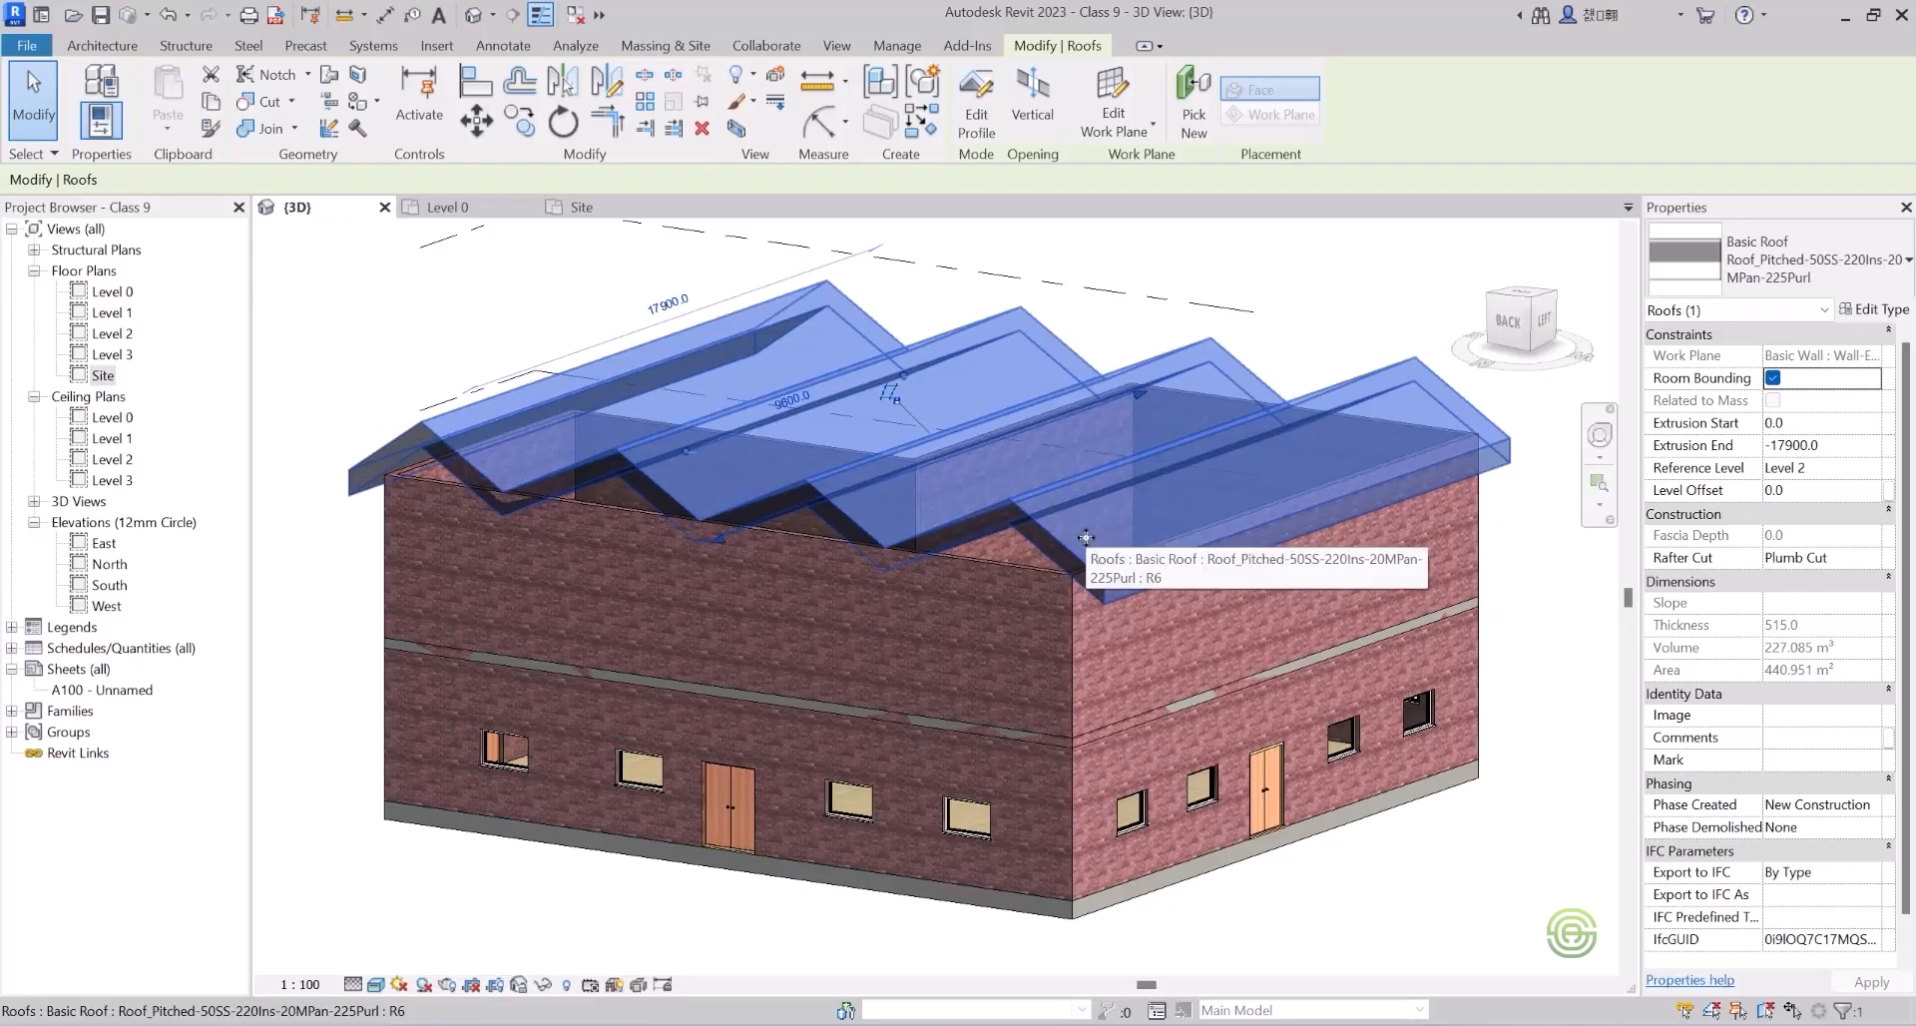
Change the extruded roof's type to Roof_Generic-125mm.
{"action": "left_click", "coordinate": [1794, 253]}
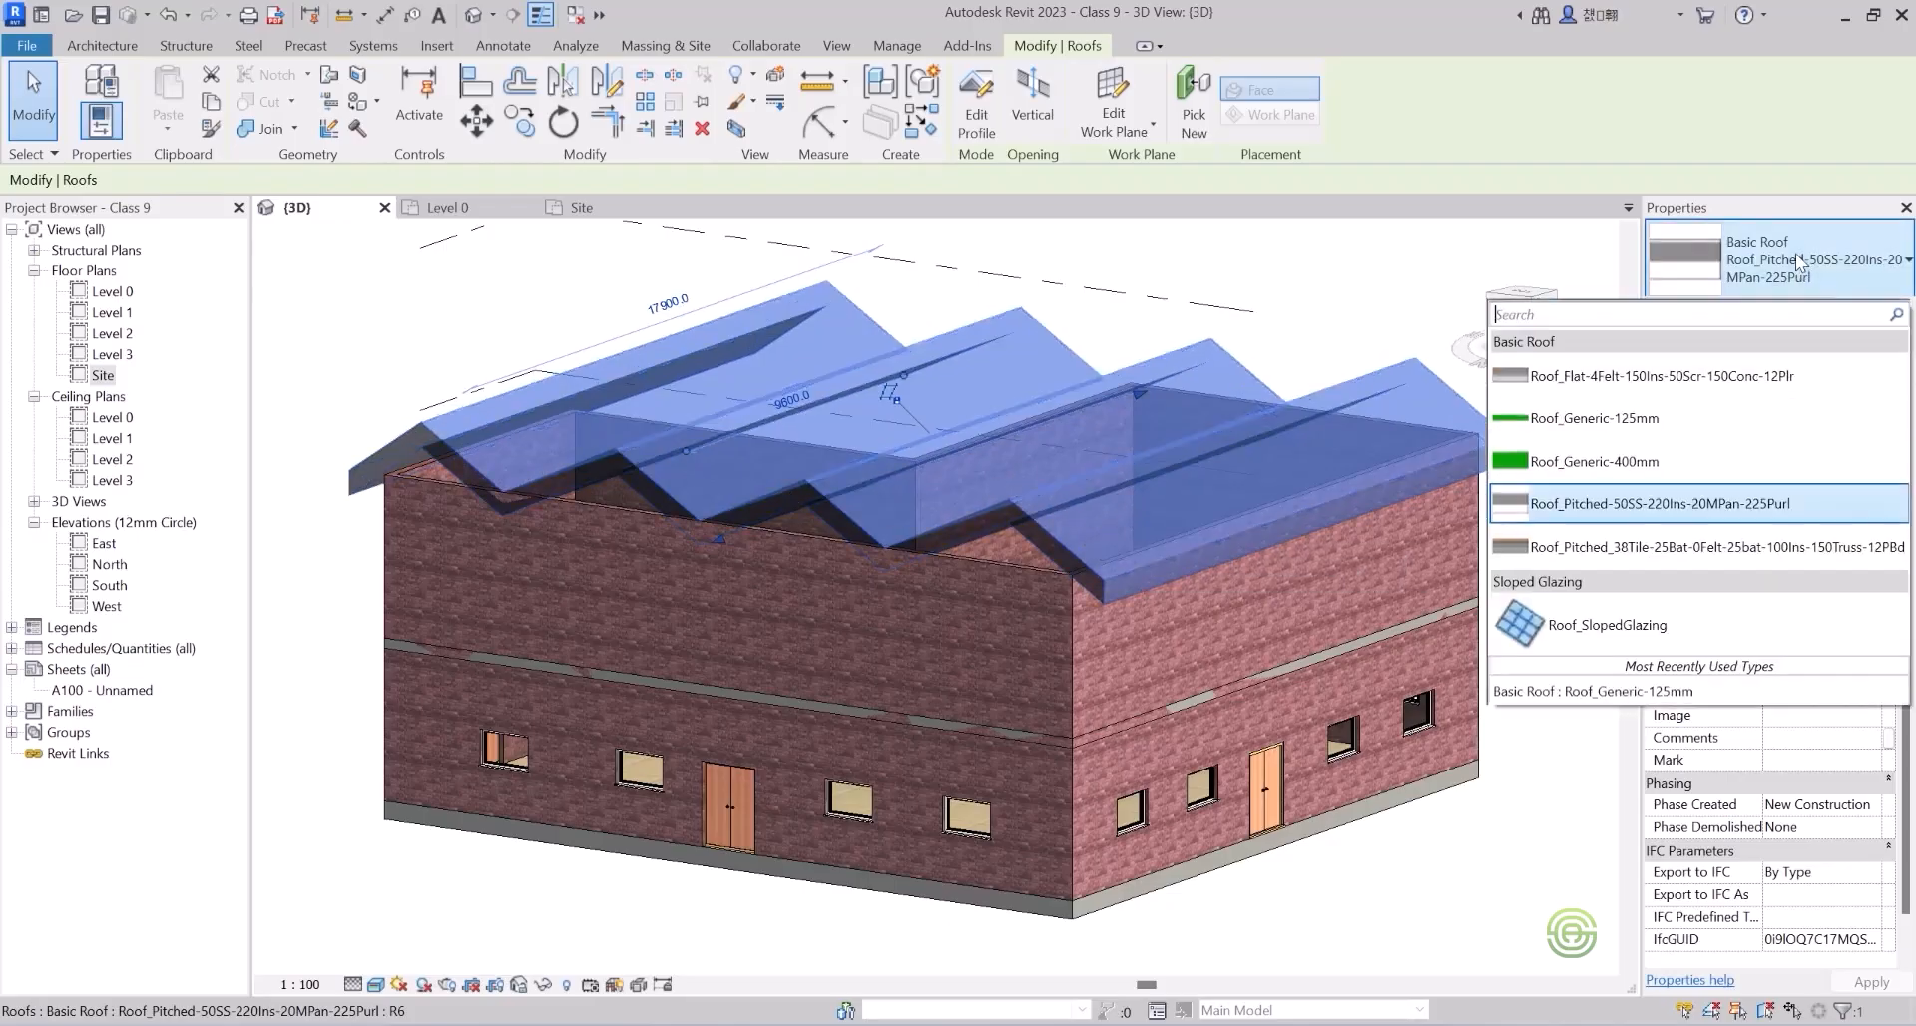
{"action": "left_click", "coordinate": [1649, 426]}
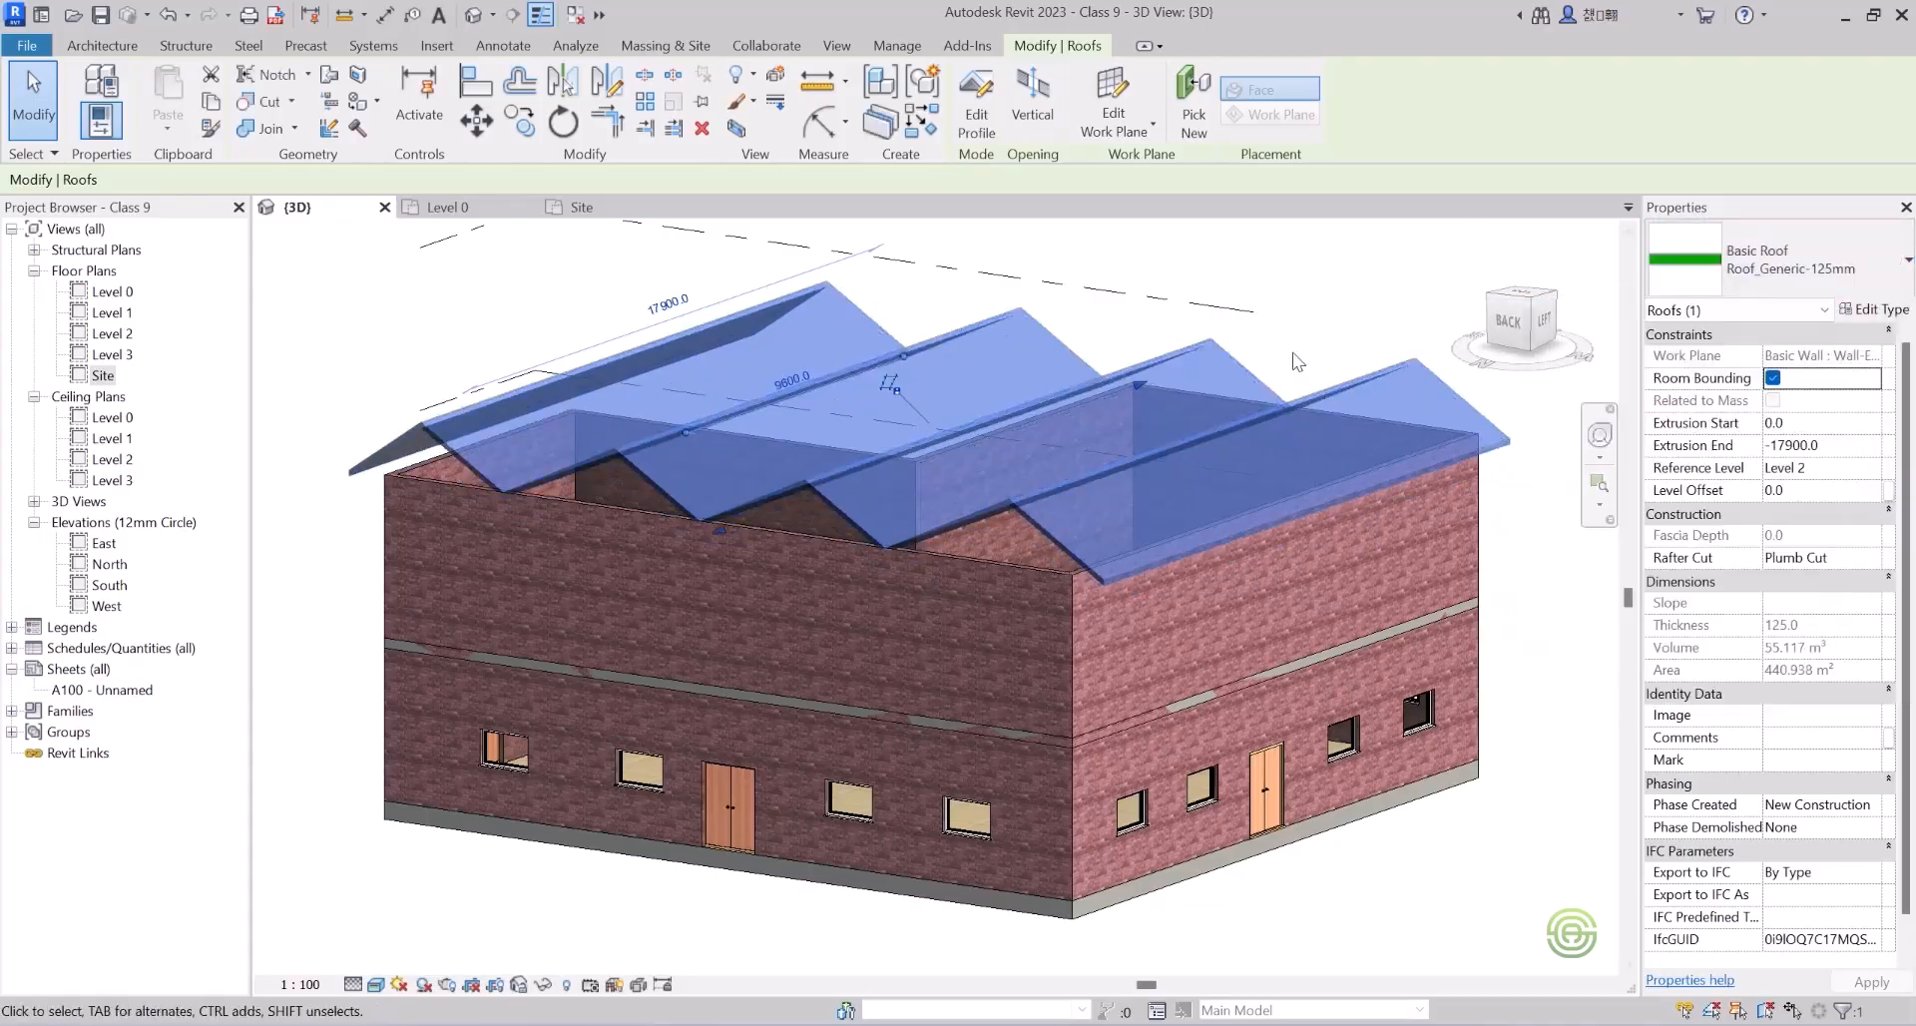
{"action": "left_click", "coordinate": [1298, 361]}
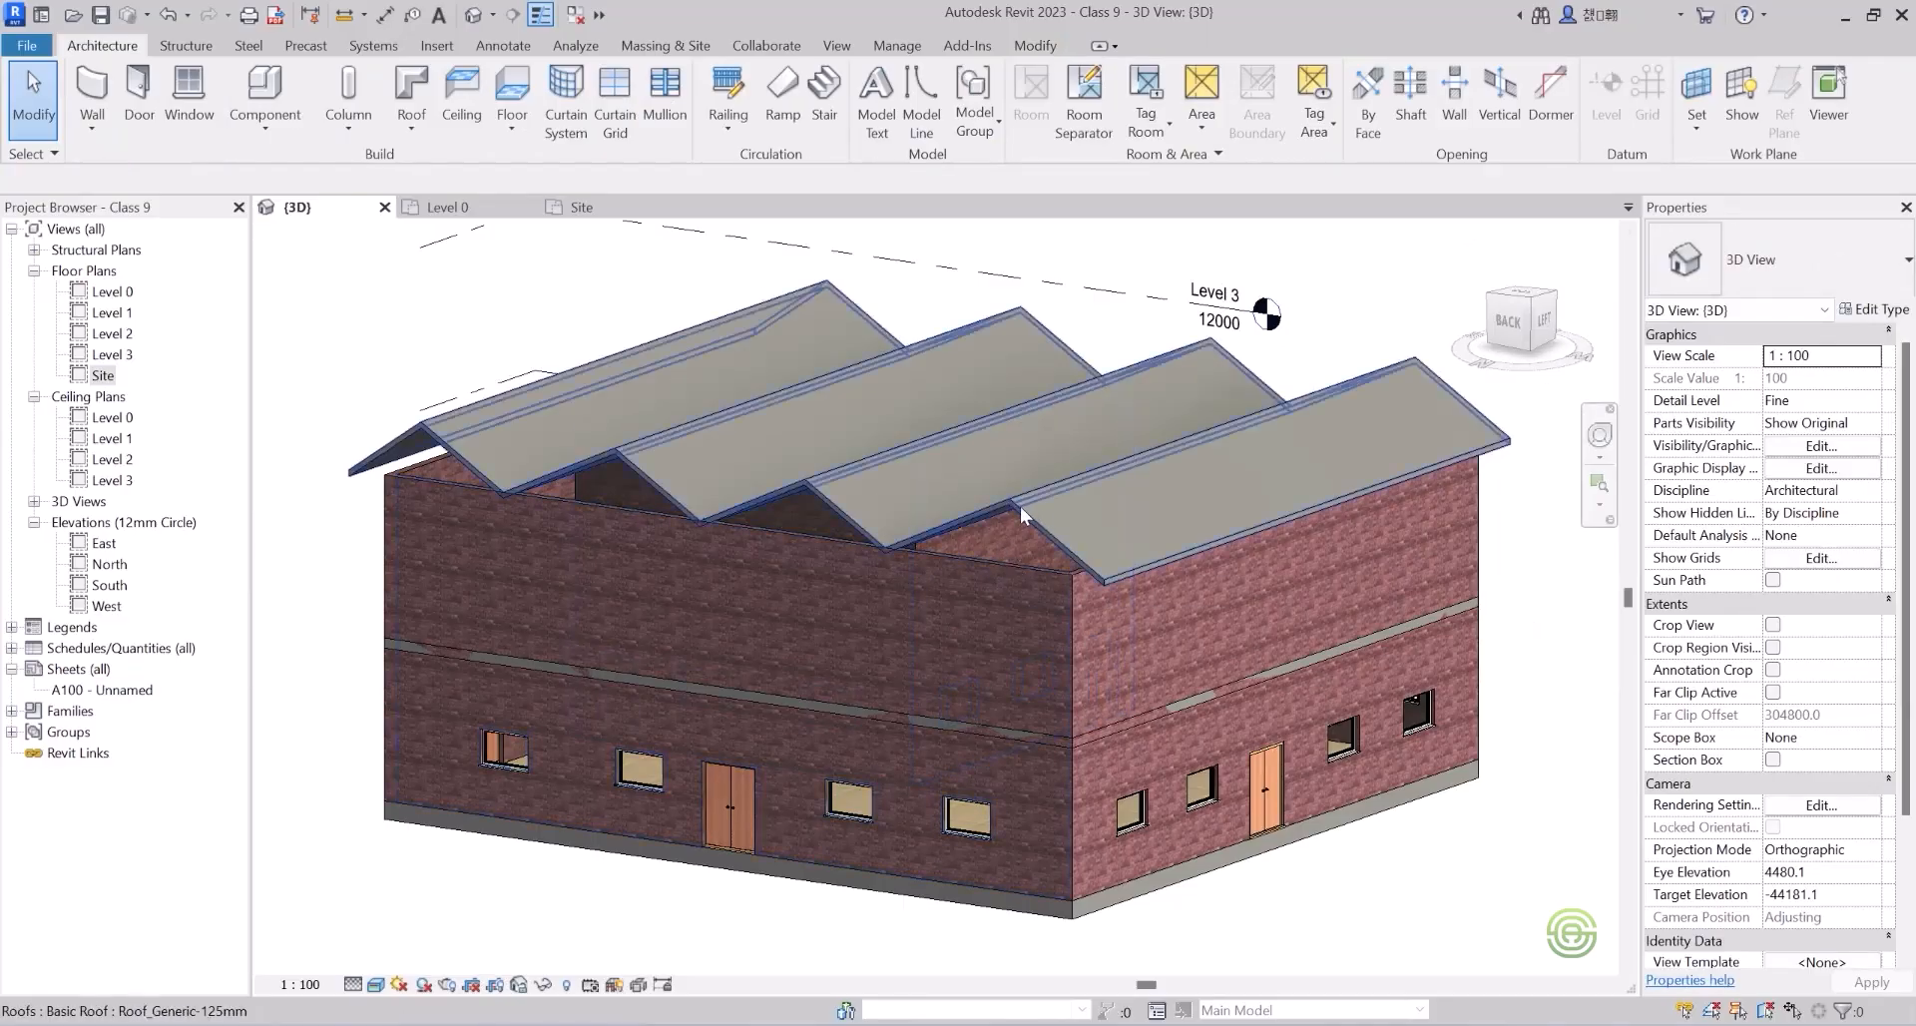
Attach the tops of all six exterior walls to the zigzag extruded roof.
{"action": "left_click", "coordinate": [992, 563]}
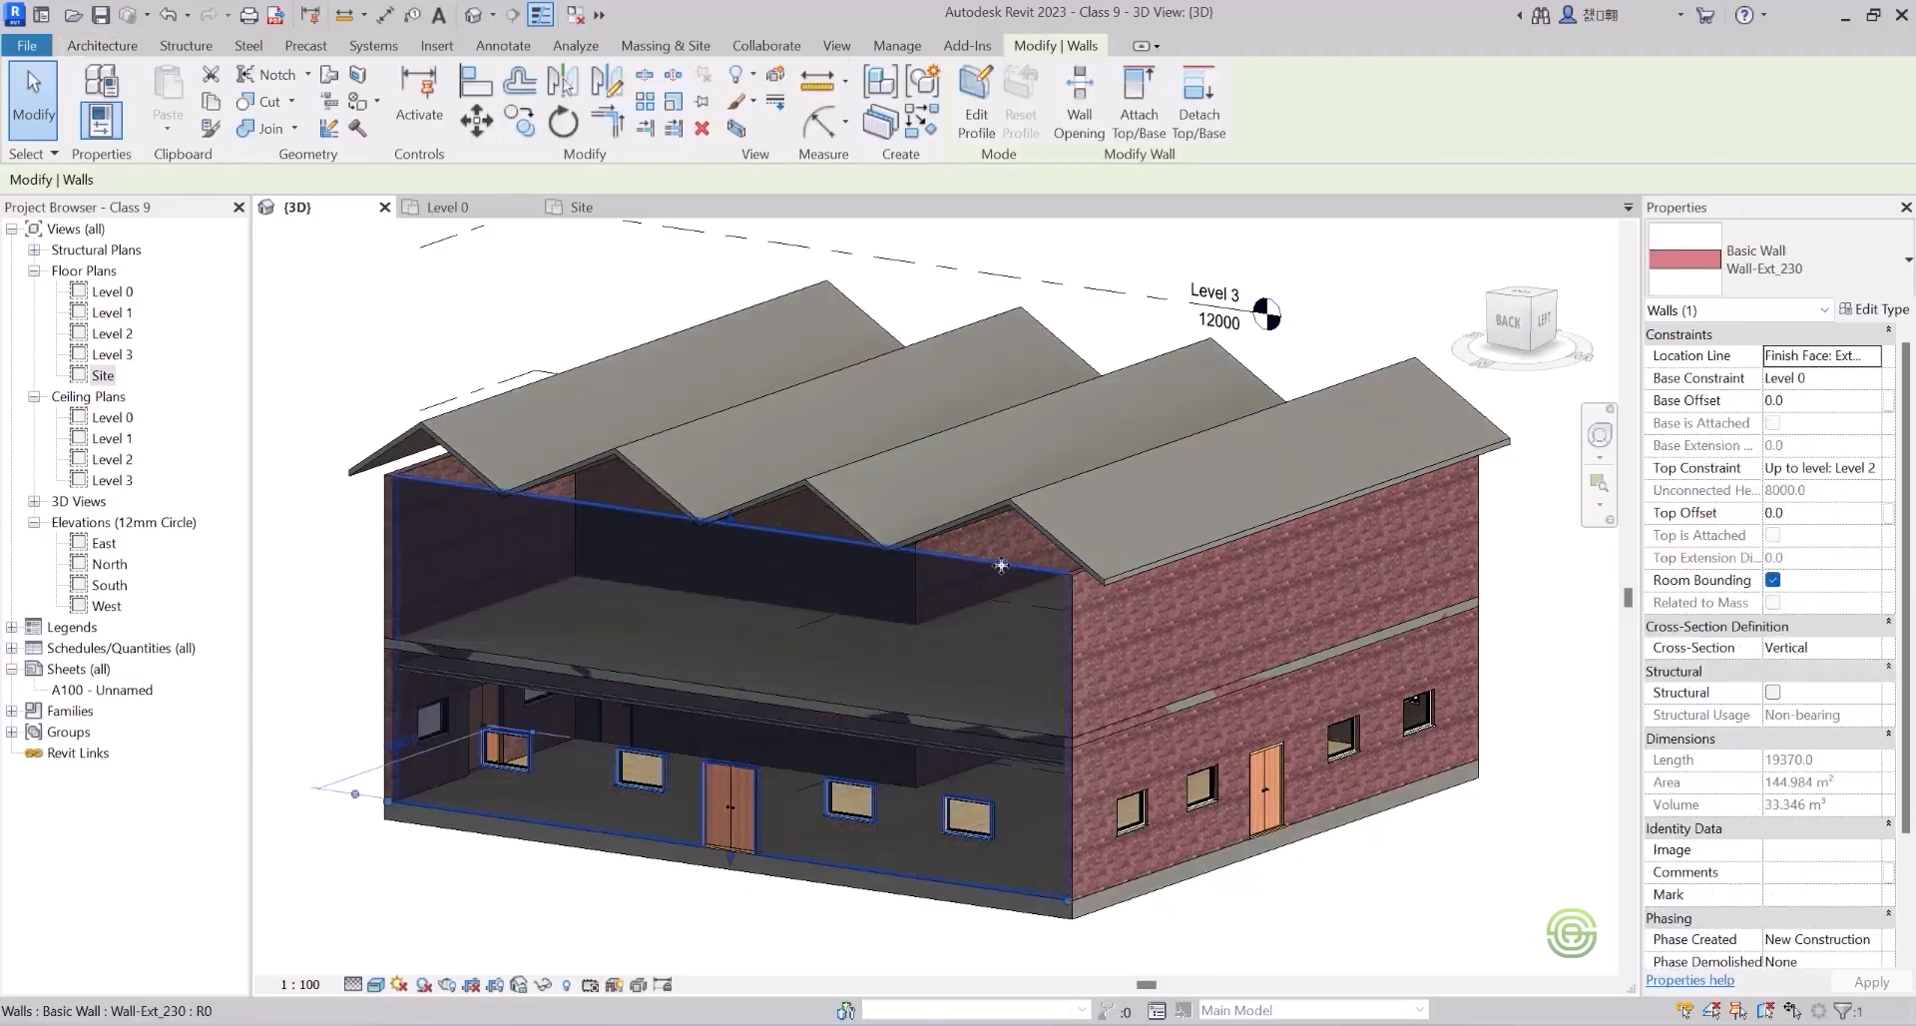
{"action": "scroll", "coordinate": [928, 598], "scroll_direction": "down", "scroll_amount": 2}
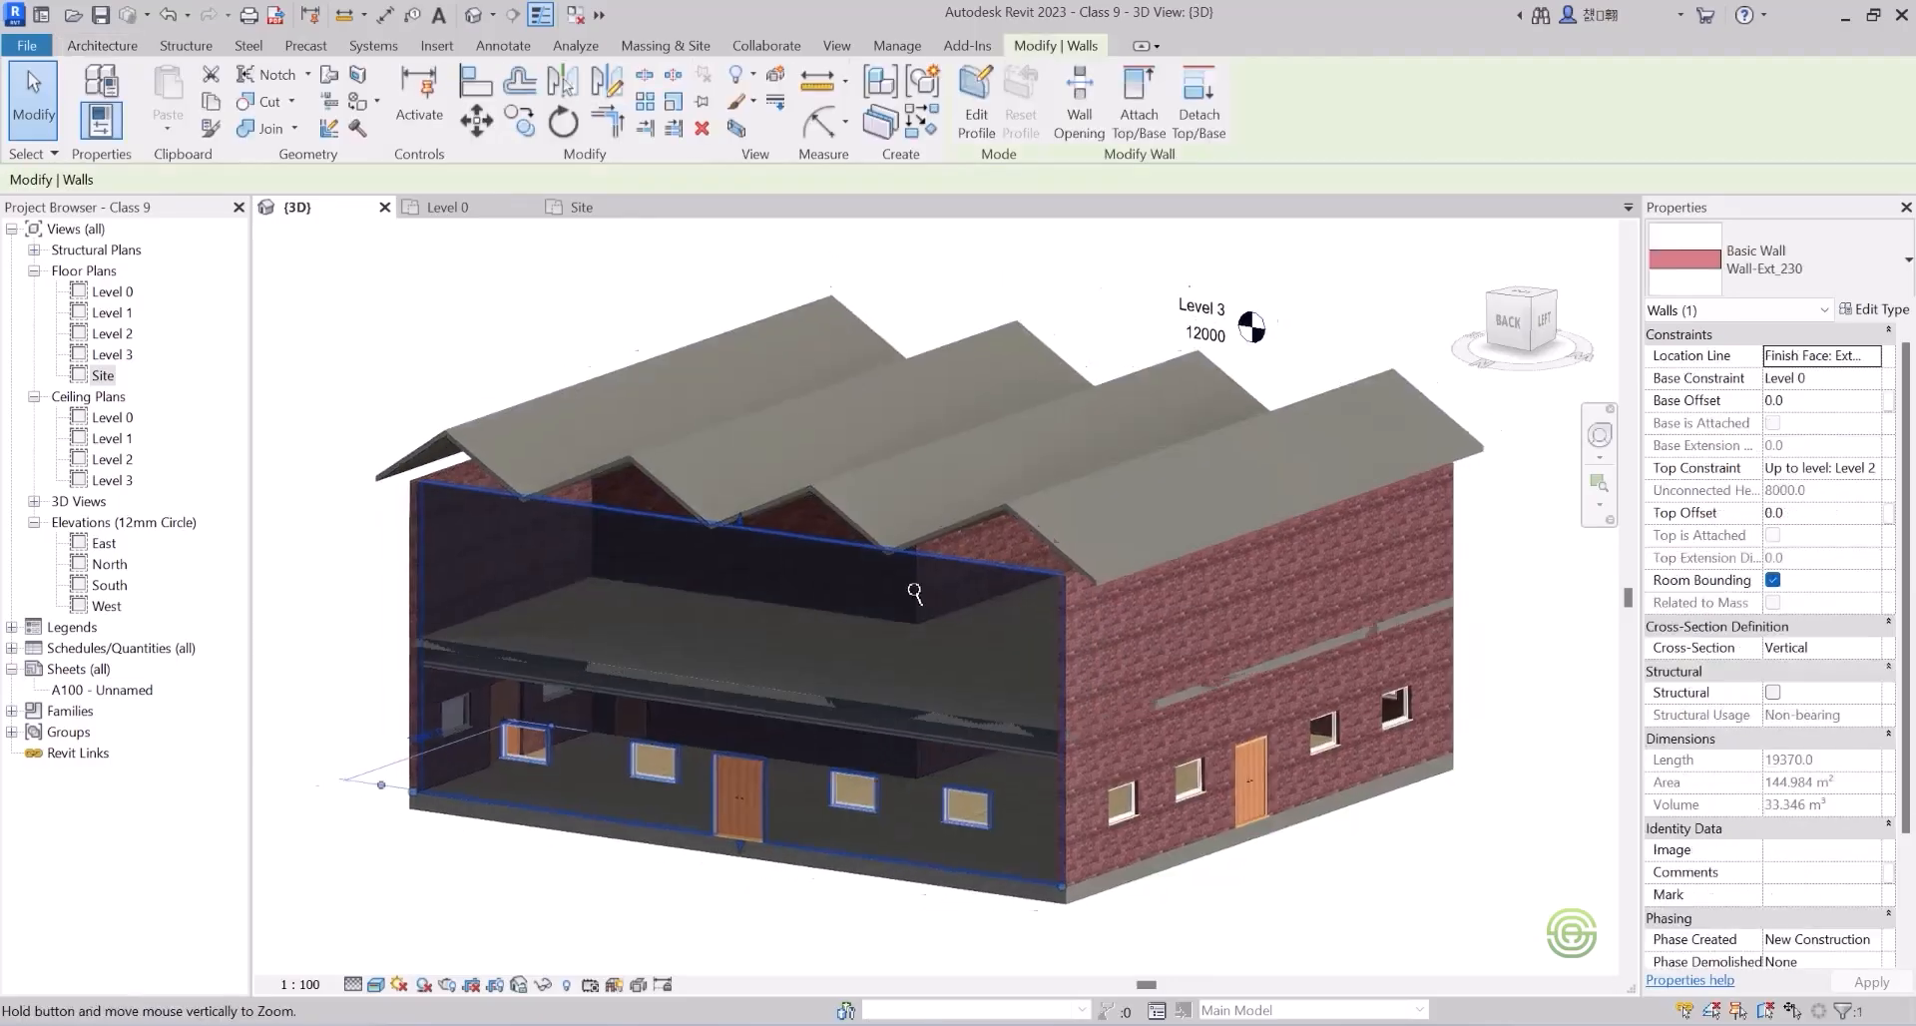
{"action": "middle_click_drag", "start_coordinate": [1020, 597], "coordinate": [854, 608], "text": "shift"}
{"action": "left_click", "coordinate": [888, 631], "text": "ctrl"}
{"action": "middle_click_drag", "start_coordinate": [1065, 625], "coordinate": [732, 637], "text": "shift"}
{"action": "left_click", "coordinate": [890, 603], "text": "ctrl"}
{"action": "middle_click_drag", "start_coordinate": [890, 603], "coordinate": [741, 610], "text": "shift"}
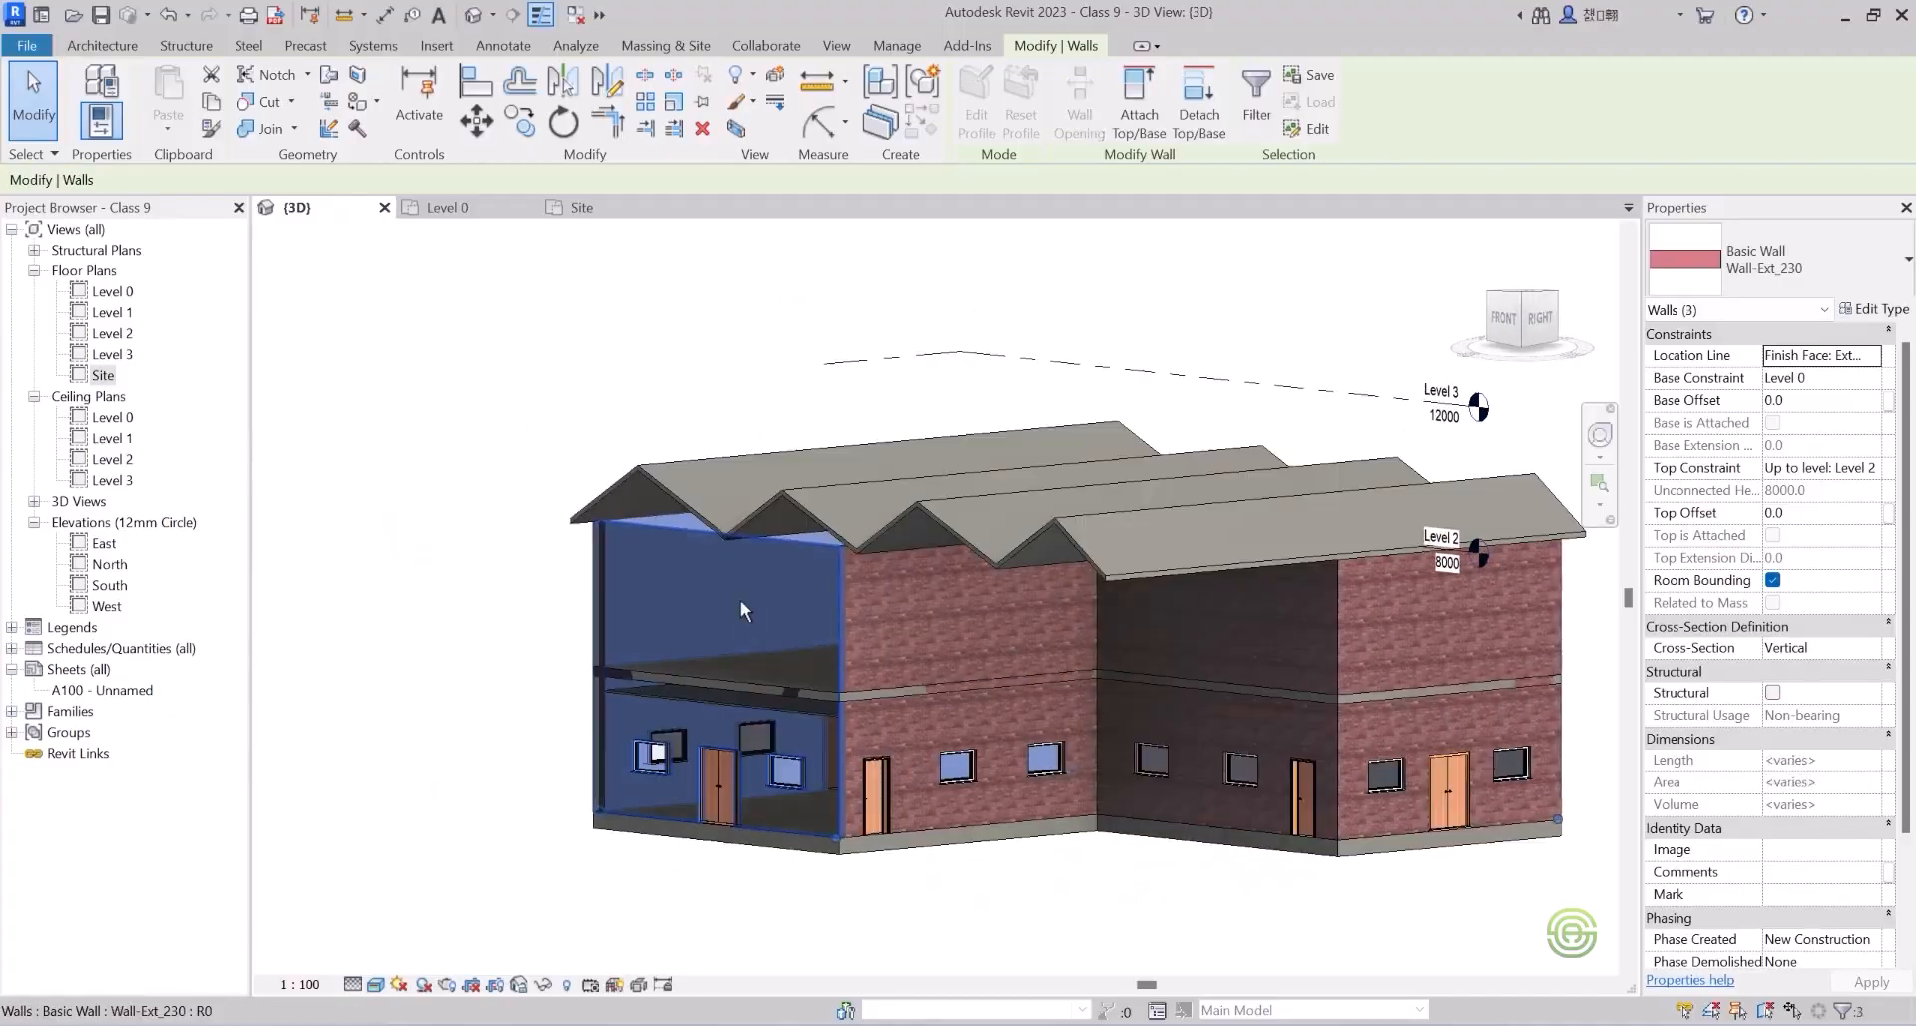
{"action": "left_click", "coordinate": [901, 599], "text": "ctrl"}
{"action": "middle_click_drag", "start_coordinate": [901, 599], "coordinate": [863, 599], "text": "shift"}
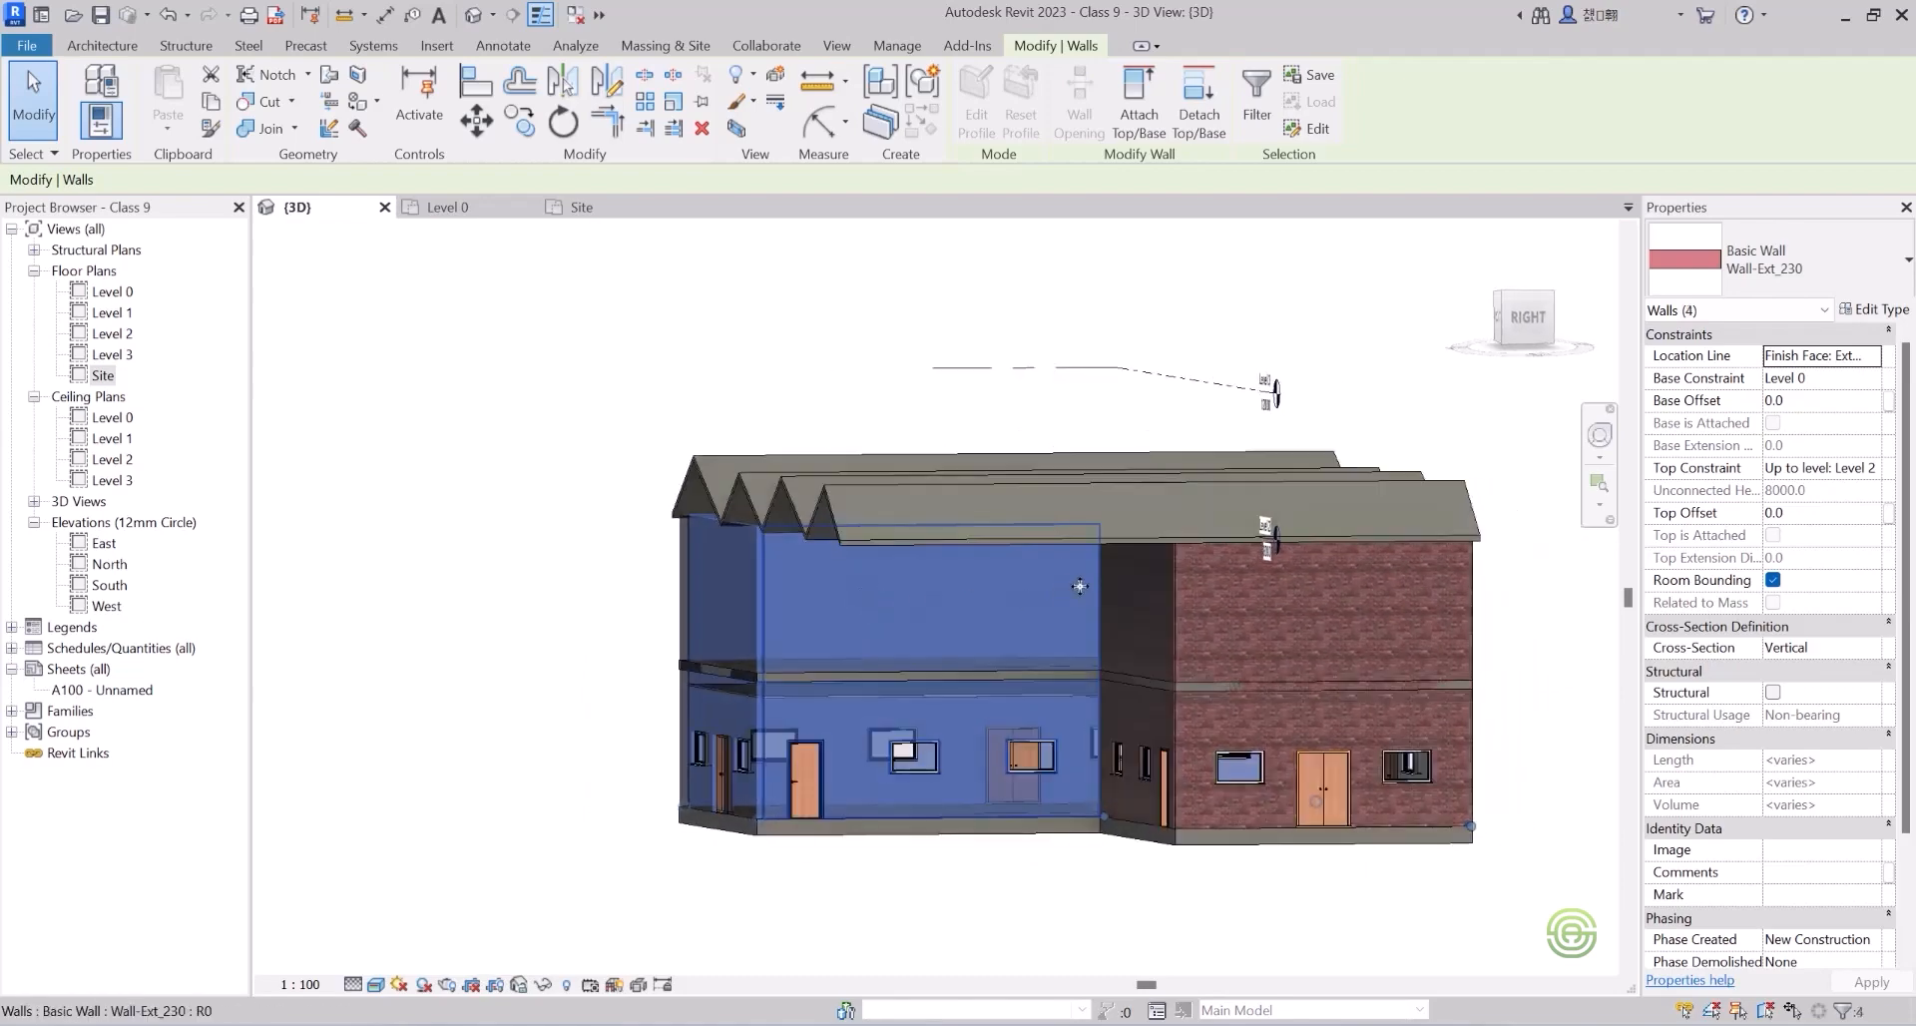
{"action": "middle_click_drag", "start_coordinate": [1042, 589], "coordinate": [954, 623], "text": "shift"}
{"action": "left_click", "coordinate": [1229, 596], "text": "ctrl"}
{"action": "left_click", "coordinate": [986, 613], "text": "ctrl"}
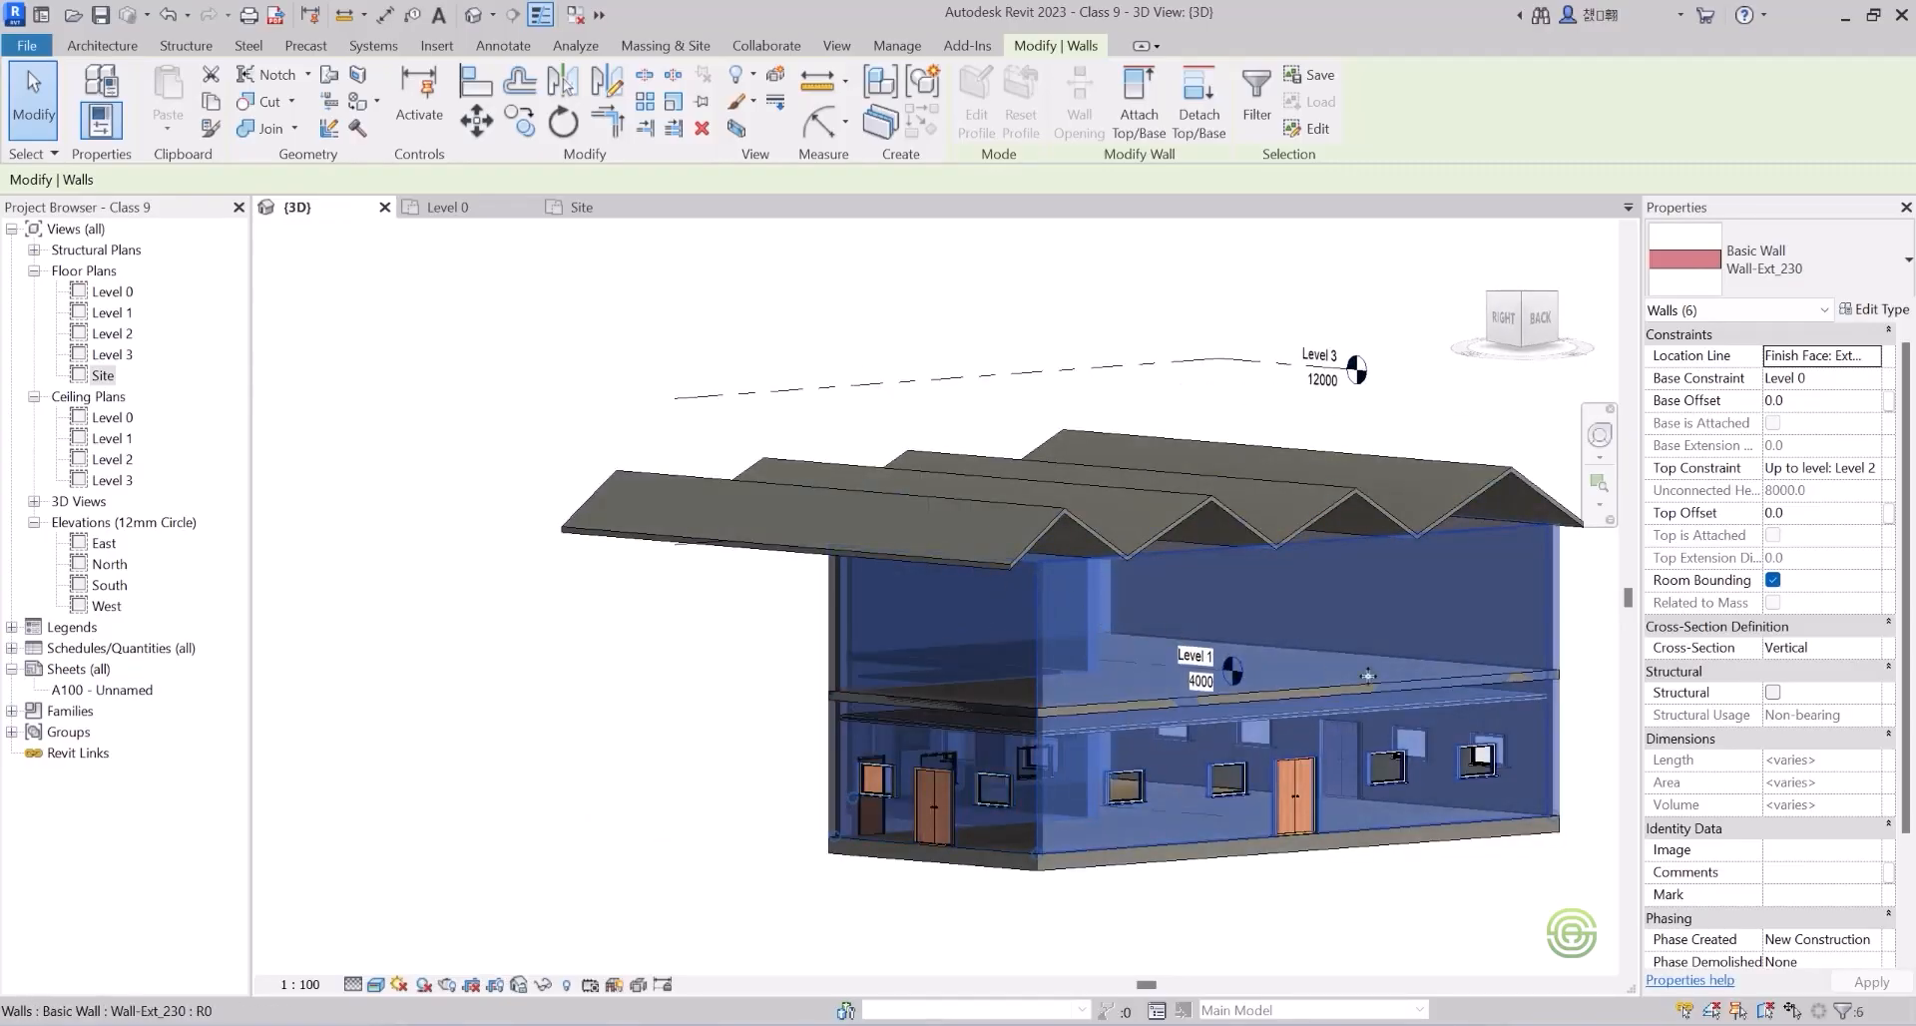
{"action": "scroll", "coordinate": [1447, 683], "scroll_direction": "up", "scroll_amount": 2}
{"action": "scroll", "coordinate": [829, 629], "scroll_direction": "down", "scroll_amount": 2}
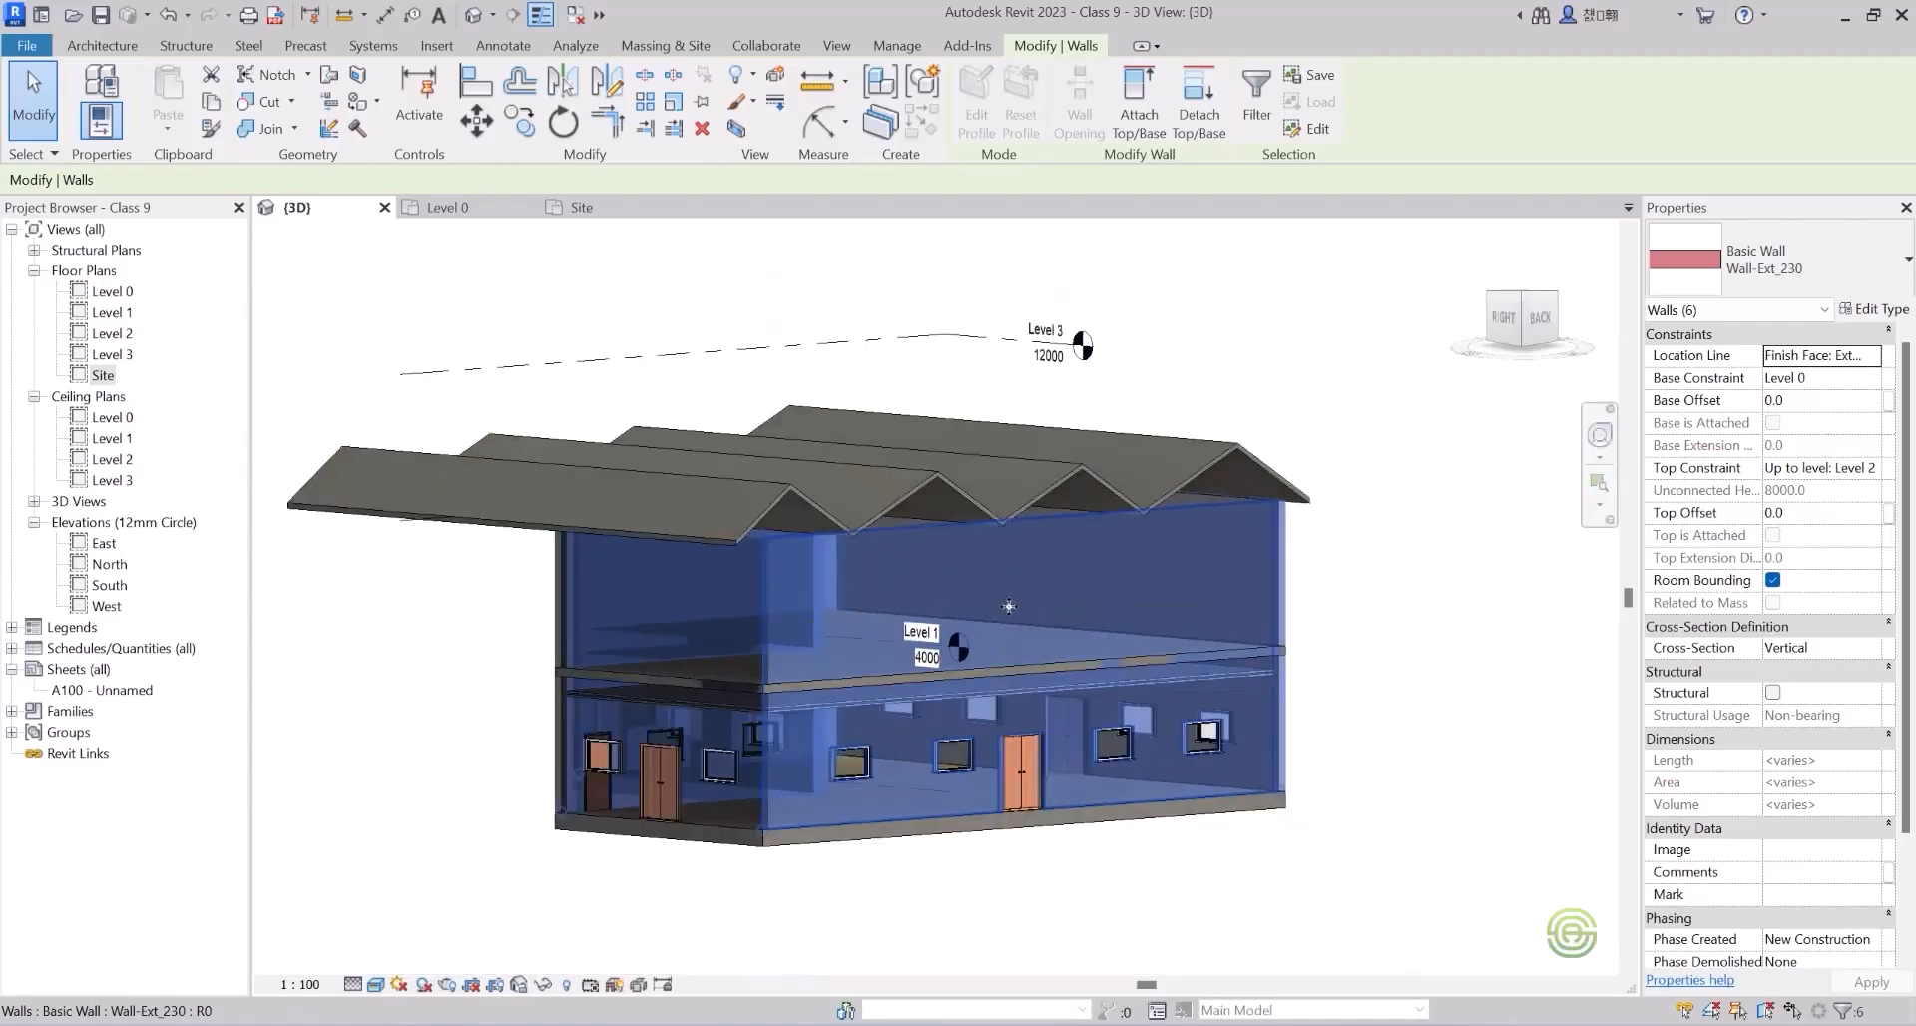
{"action": "middle_click_drag", "start_coordinate": [1110, 647], "coordinate": [1108, 449], "text": "shift"}
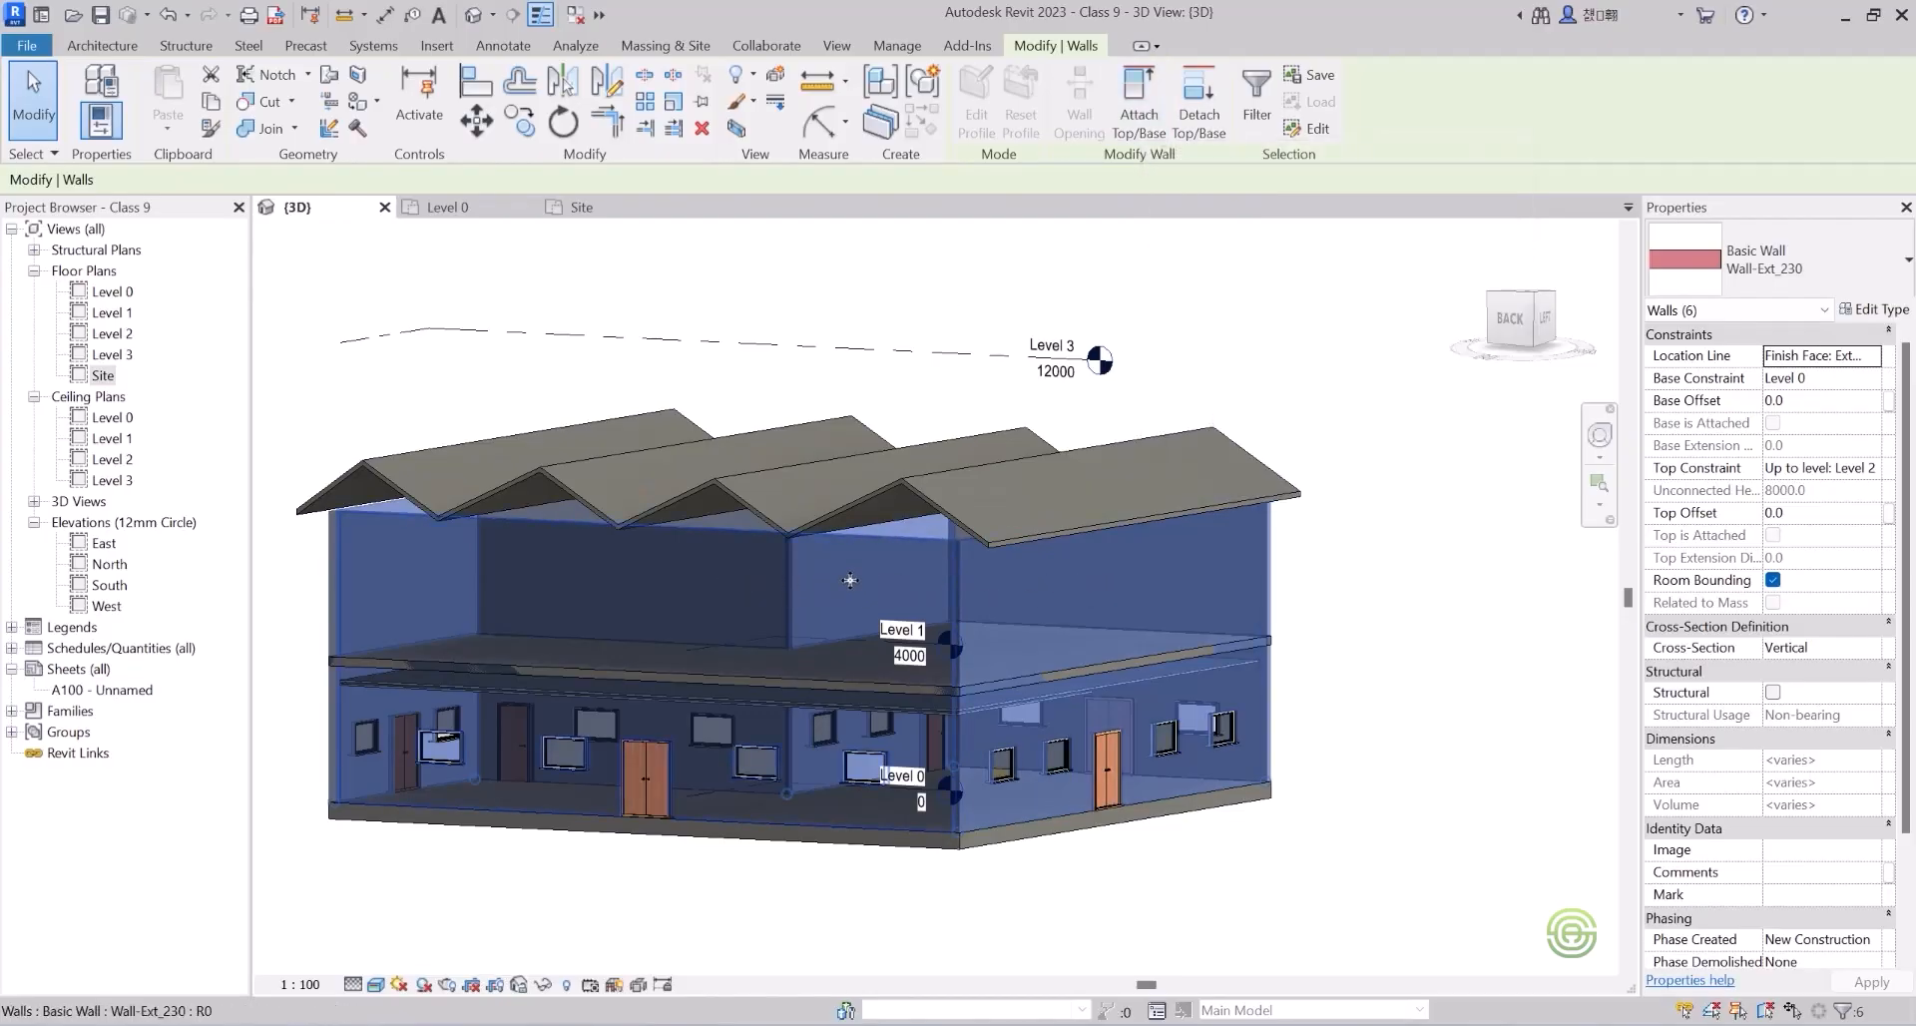
{"action": "left_click", "coordinate": [1143, 95]}
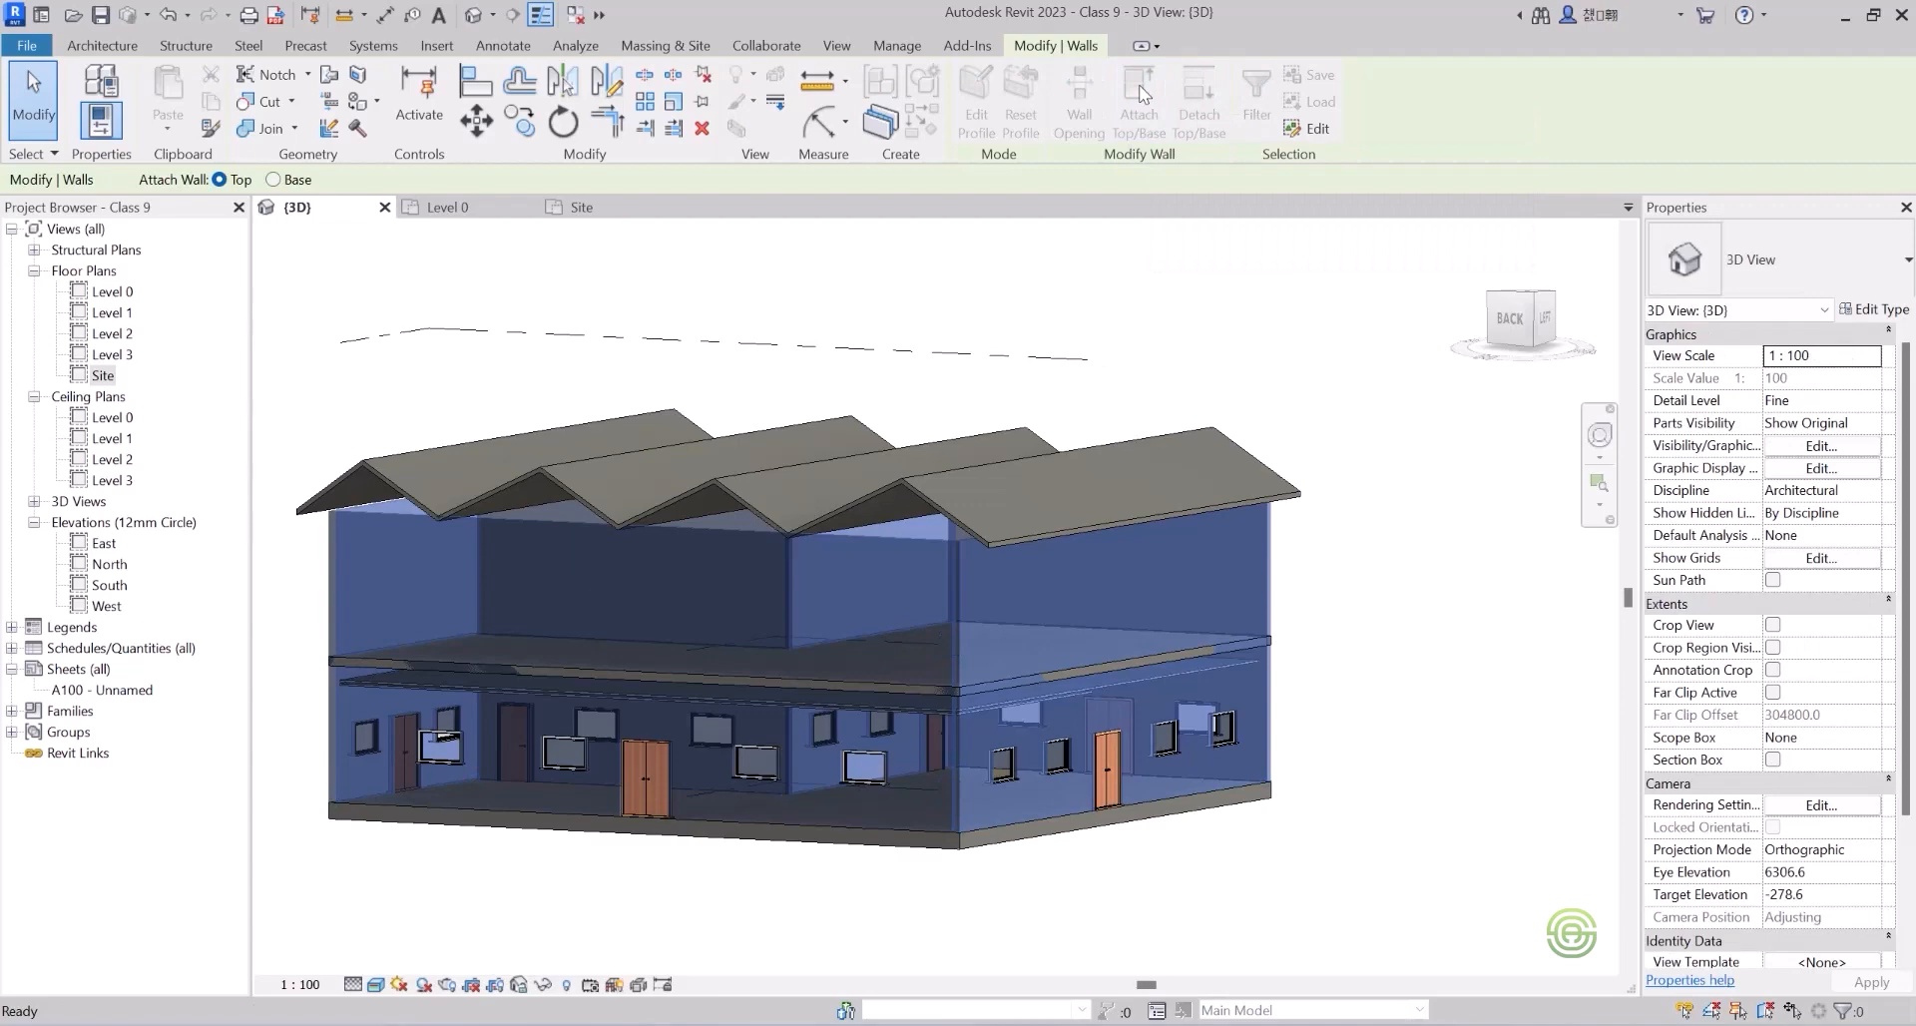
{"action": "left_click", "coordinate": [902, 485]}
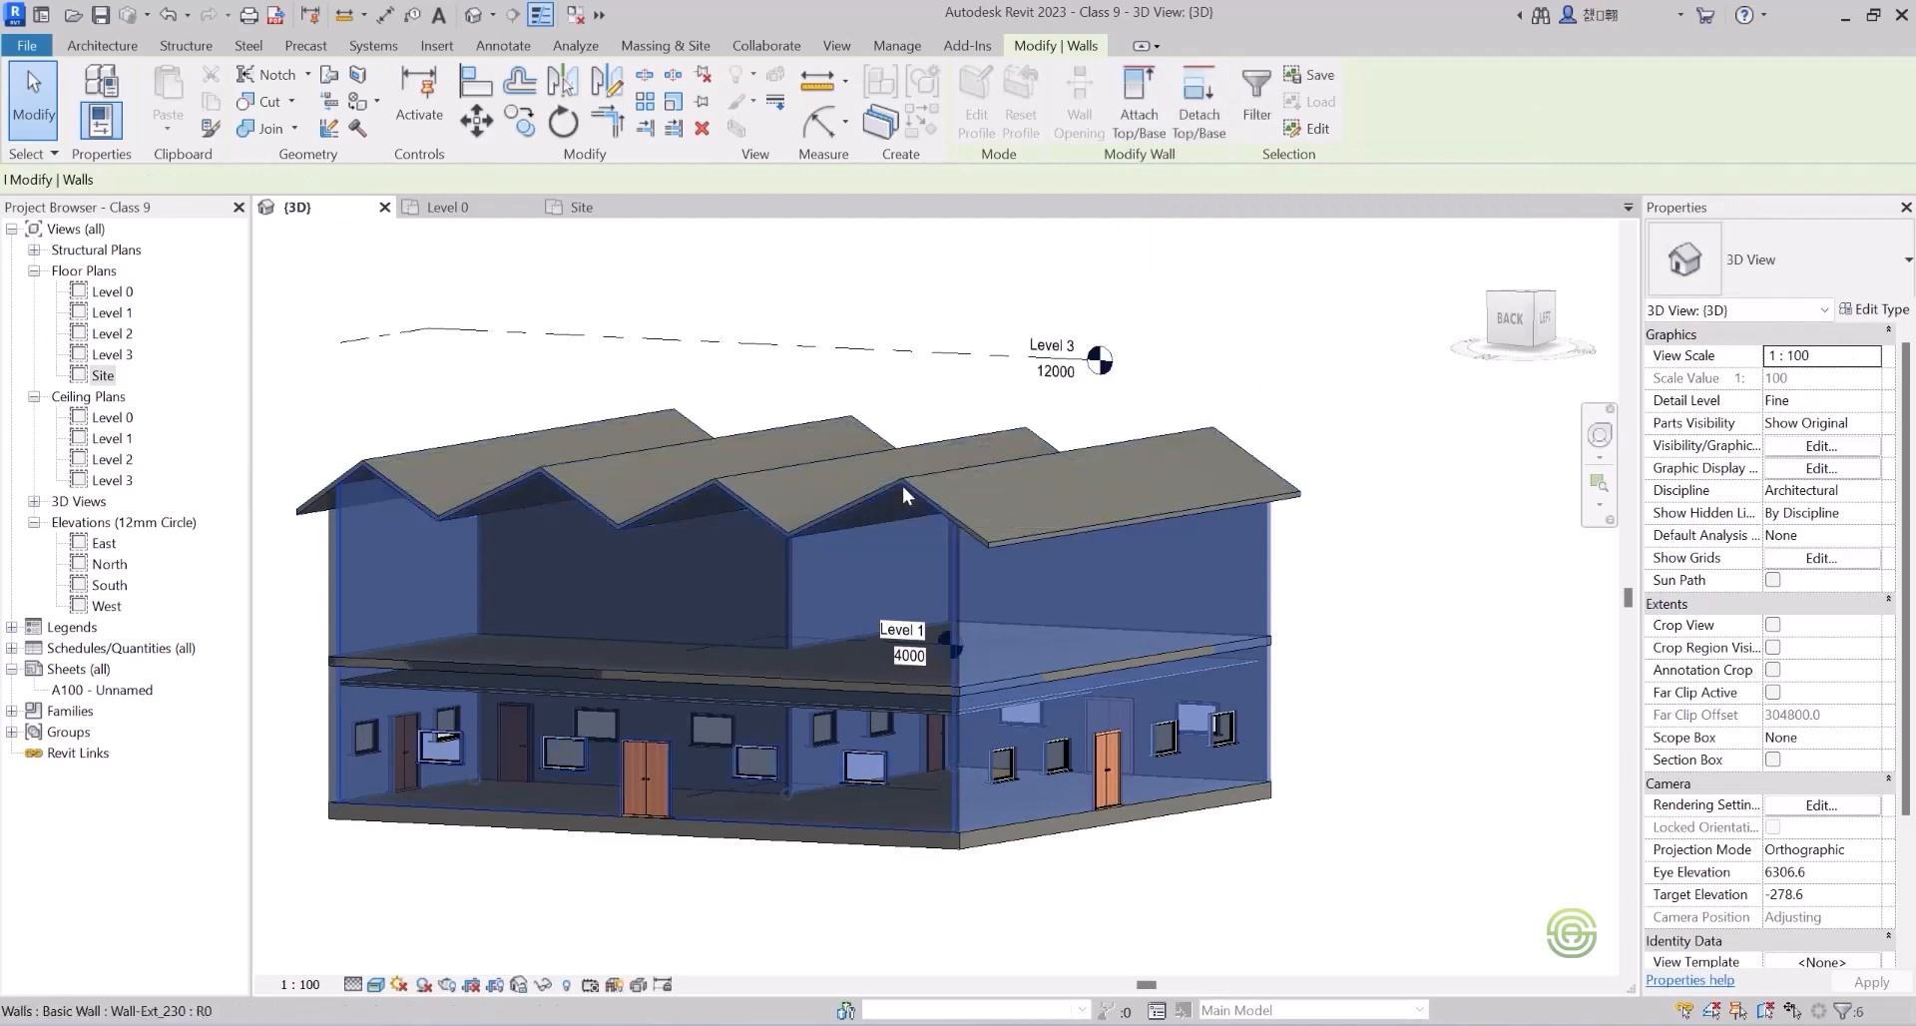
{"action": "left_click", "coordinate": [765, 401]}
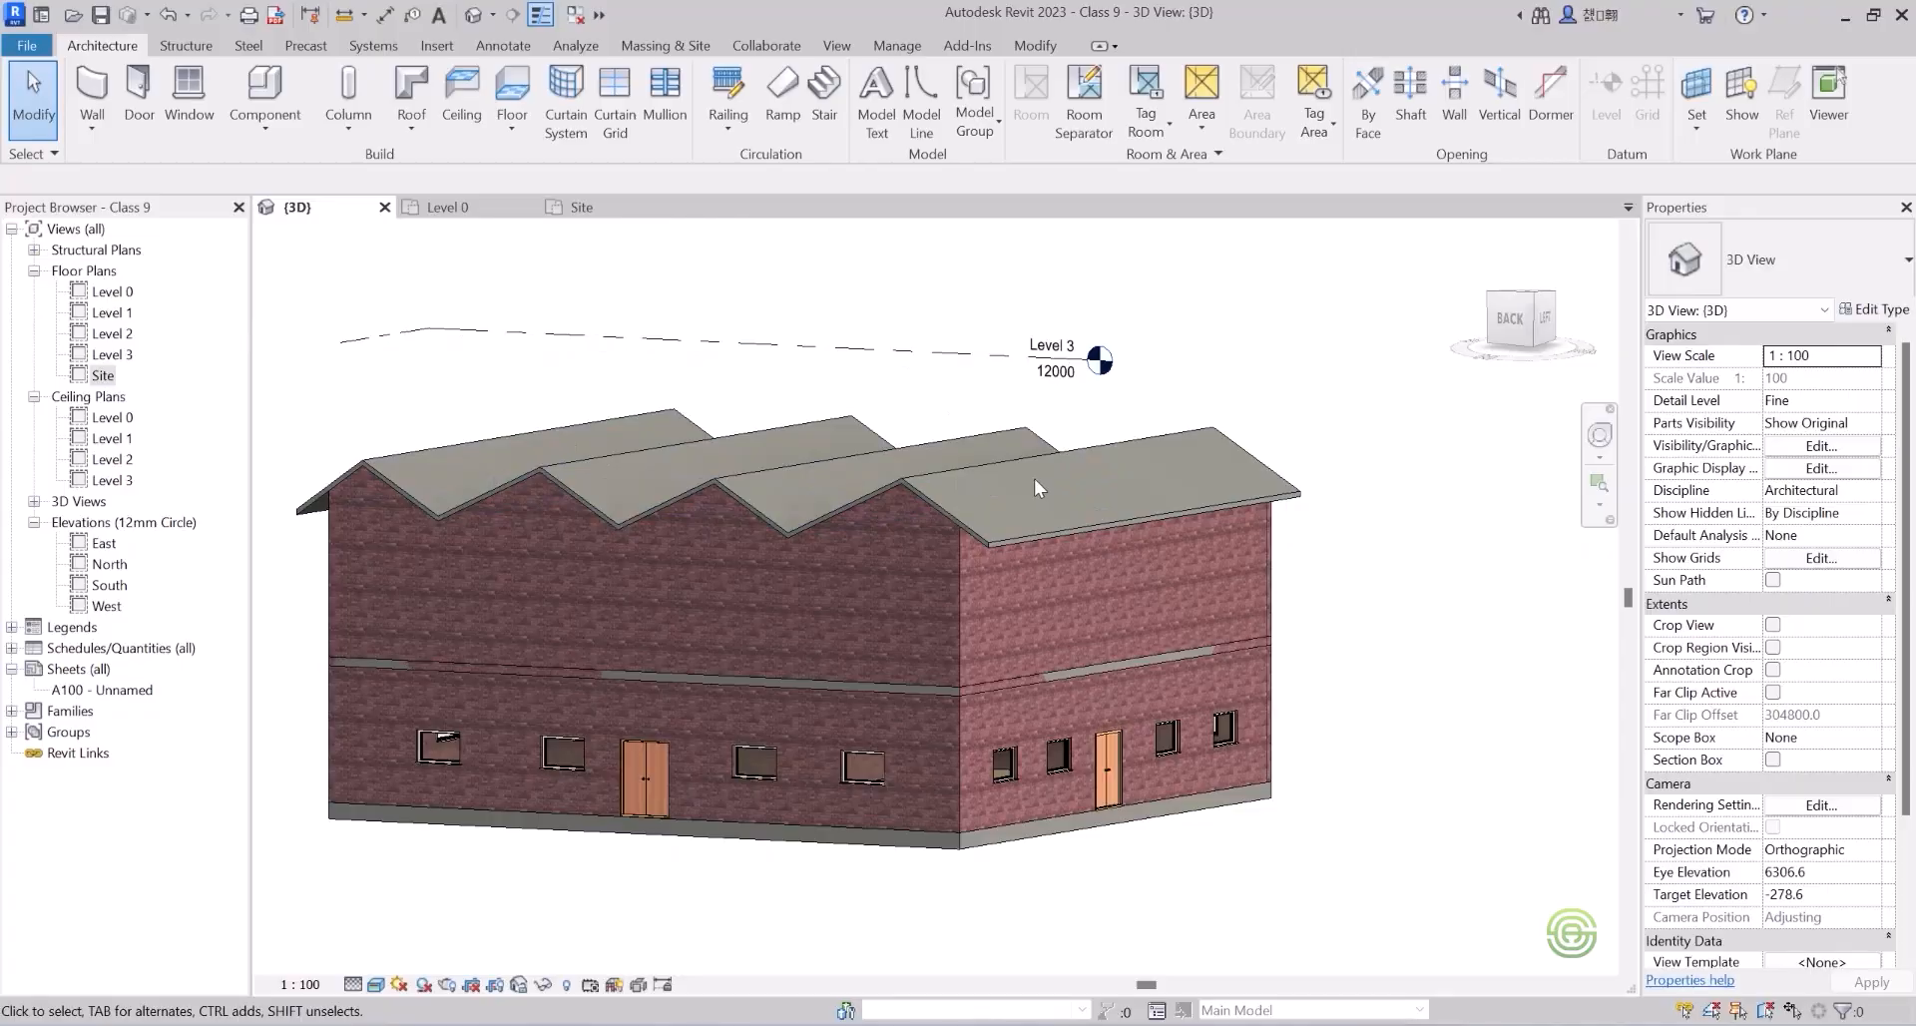
In the Site plan, extend the zigzag roof's front edge outward so its extrusion end is -18900.0.
{"action": "middle_click_drag", "start_coordinate": [1050, 531], "coordinate": [732, 411], "text": "shift"}
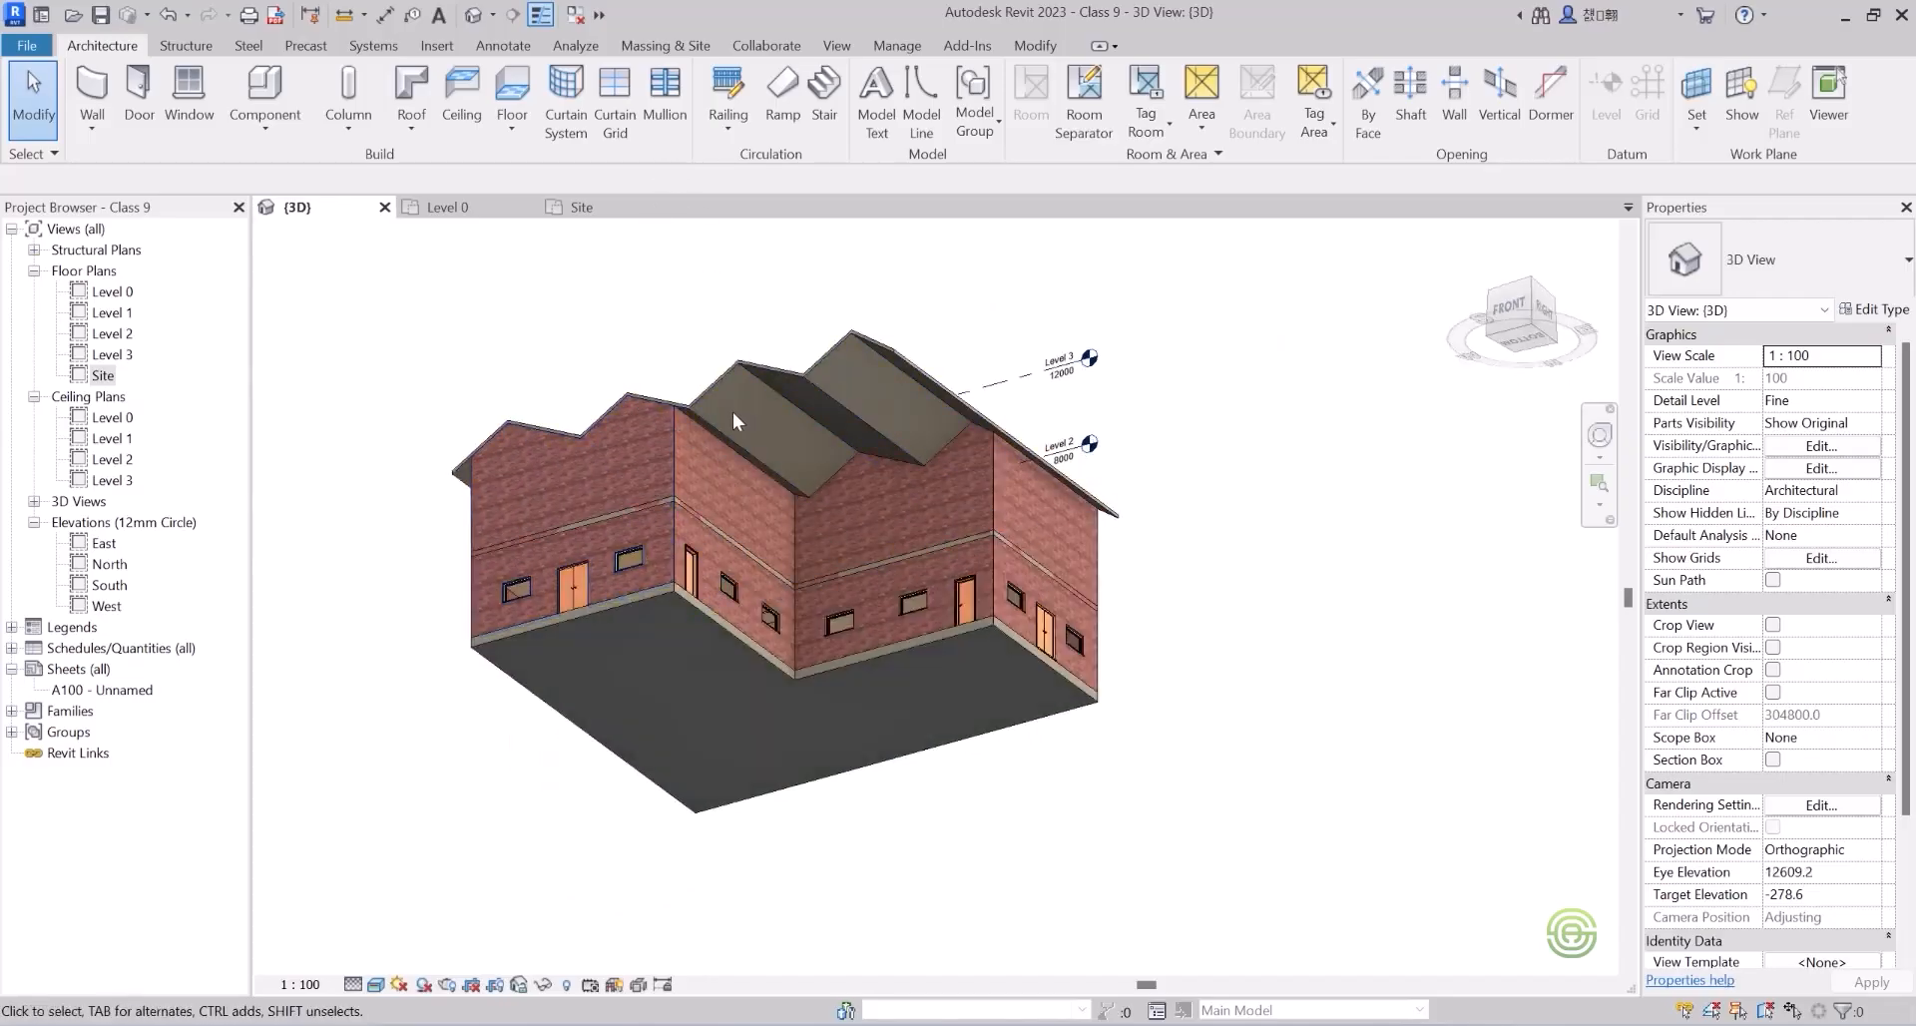
{"action": "scroll", "coordinate": [732, 411], "scroll_direction": "up", "scroll_amount": 2}
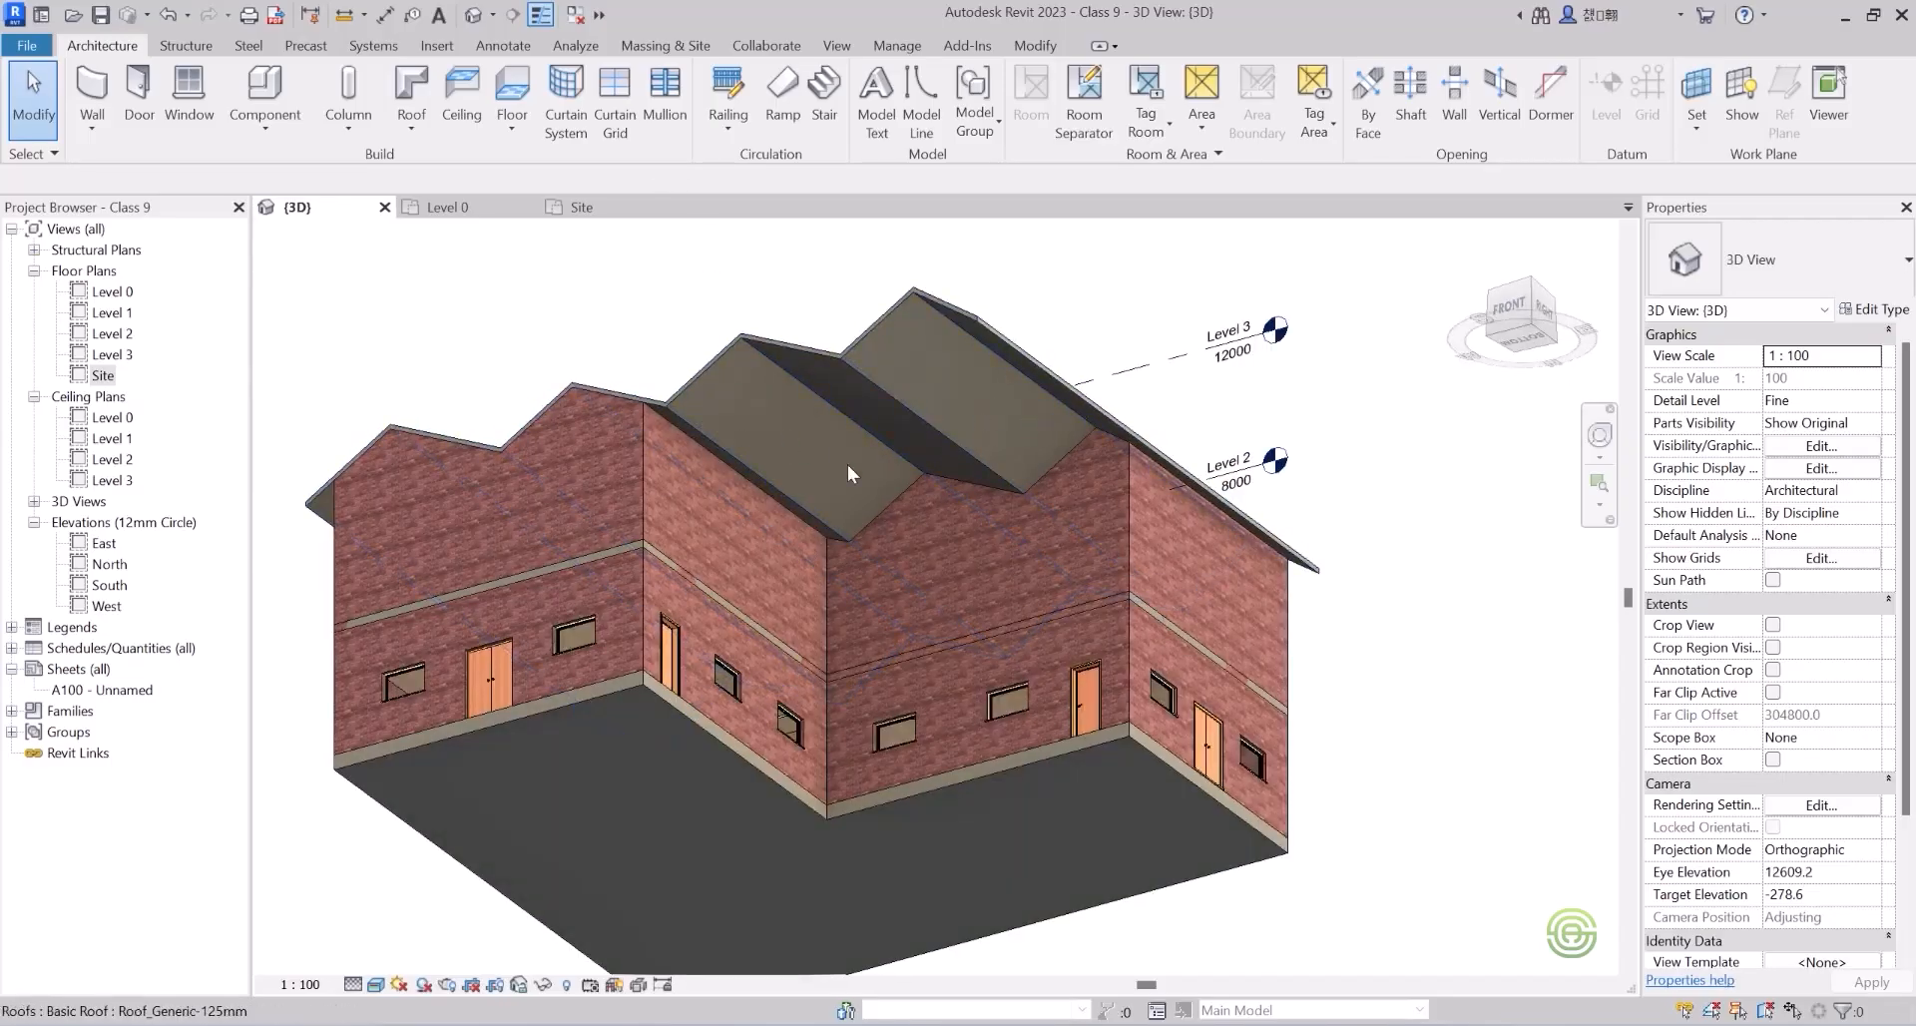
{"action": "left_click", "coordinate": [846, 361]}
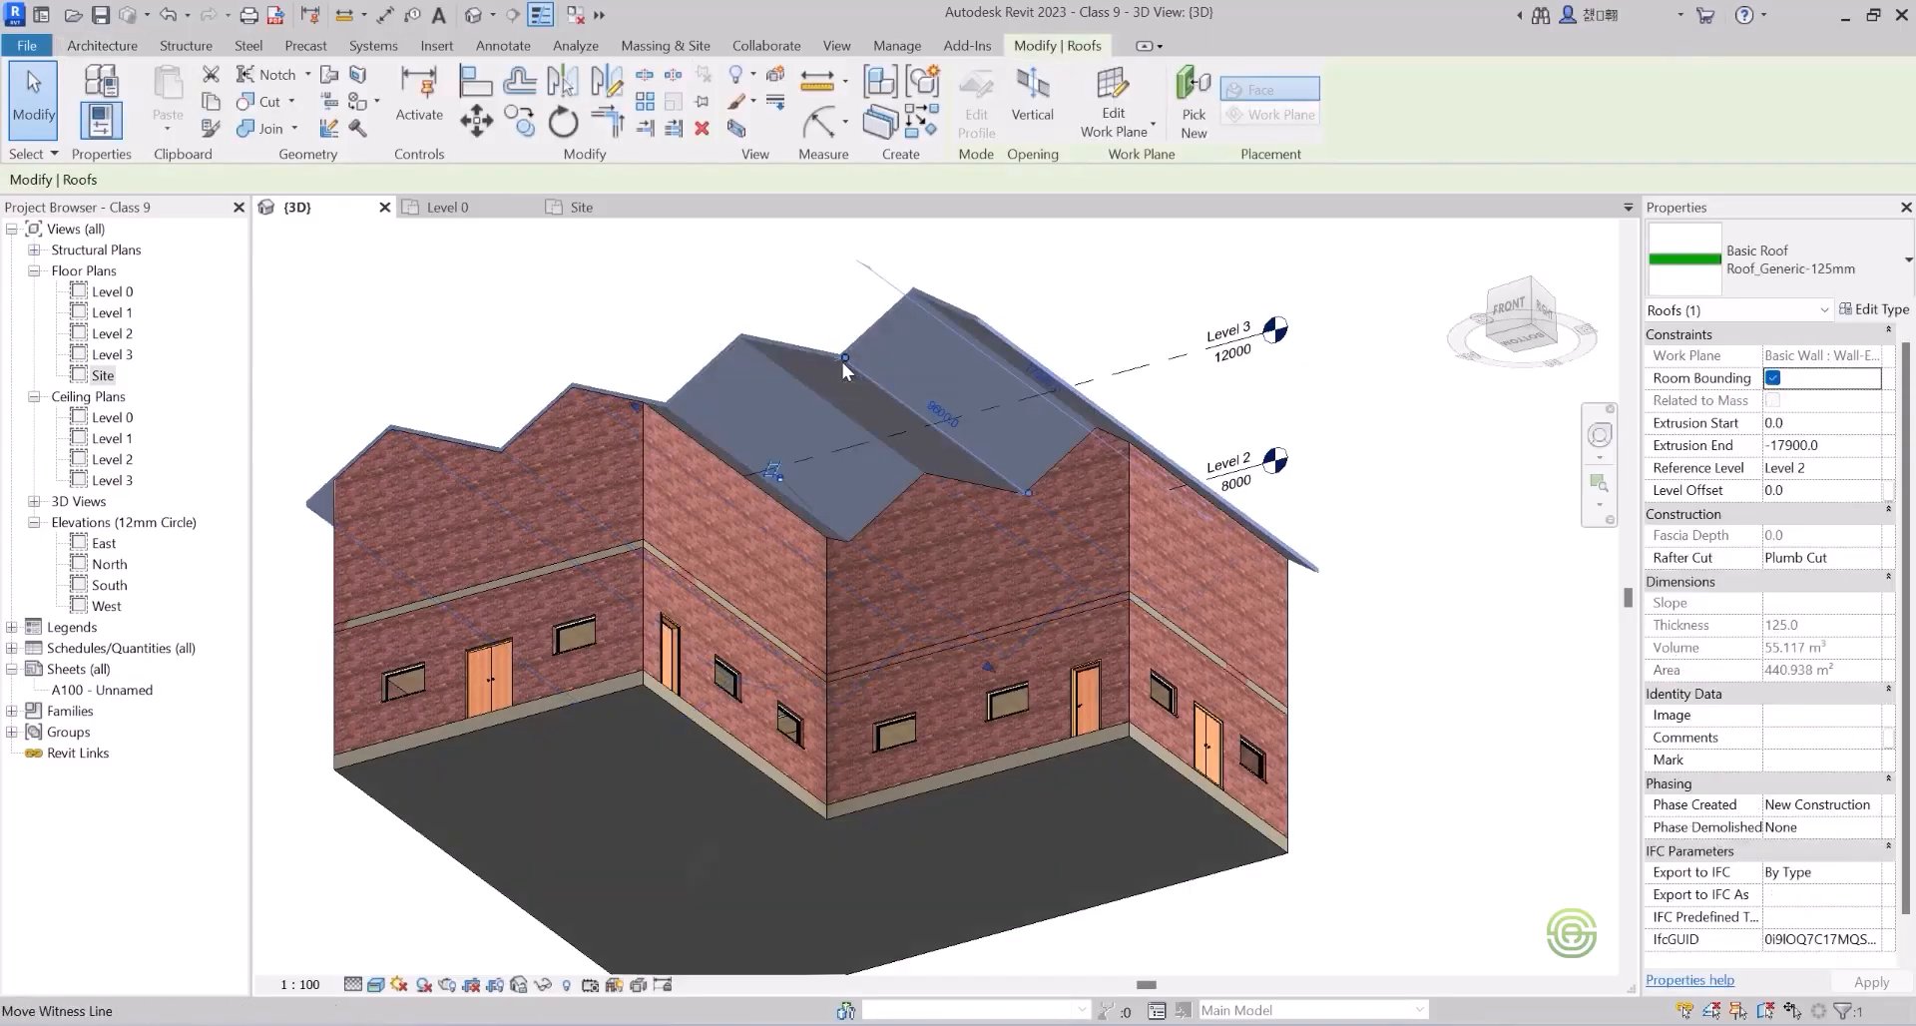
{"action": "left_click", "coordinate": [581, 209]}
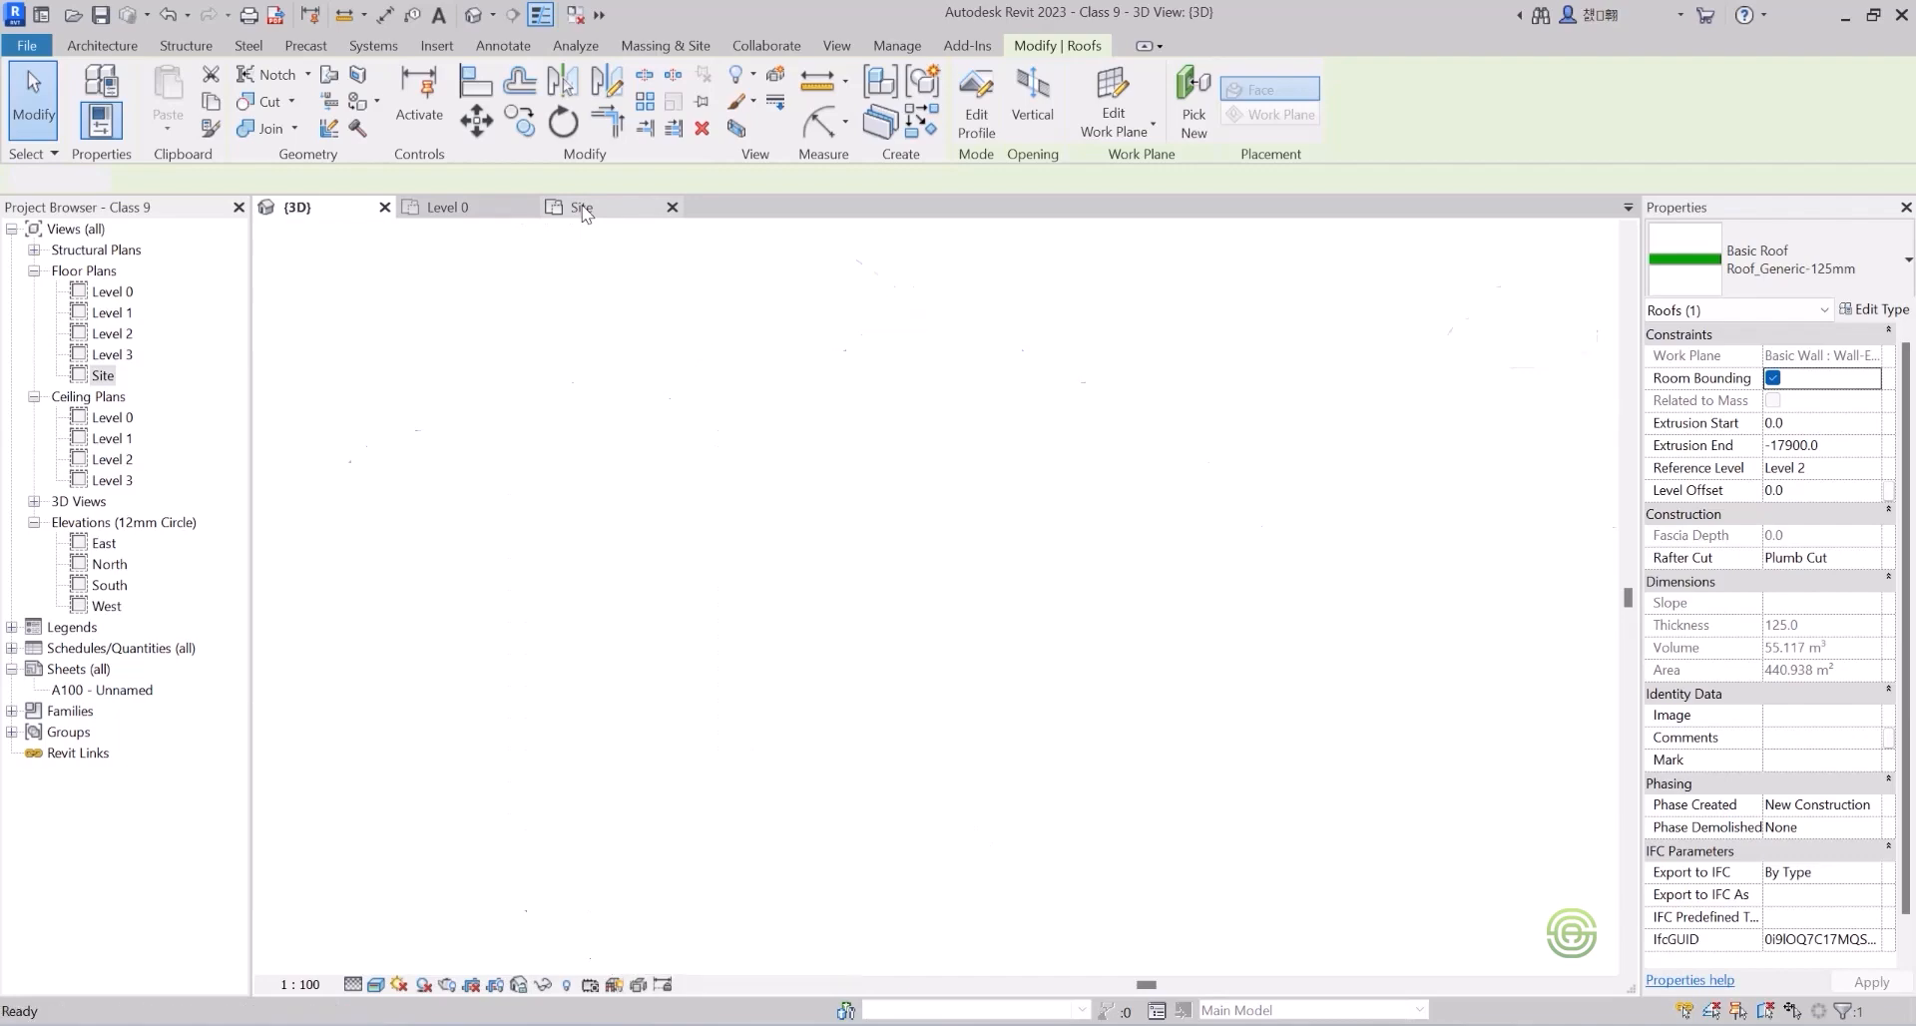
{"action": "scroll", "coordinate": [655, 471], "scroll_direction": "down", "scroll_amount": 2}
{"action": "scroll", "coordinate": [936, 699], "scroll_direction": "up", "scroll_amount": 3}
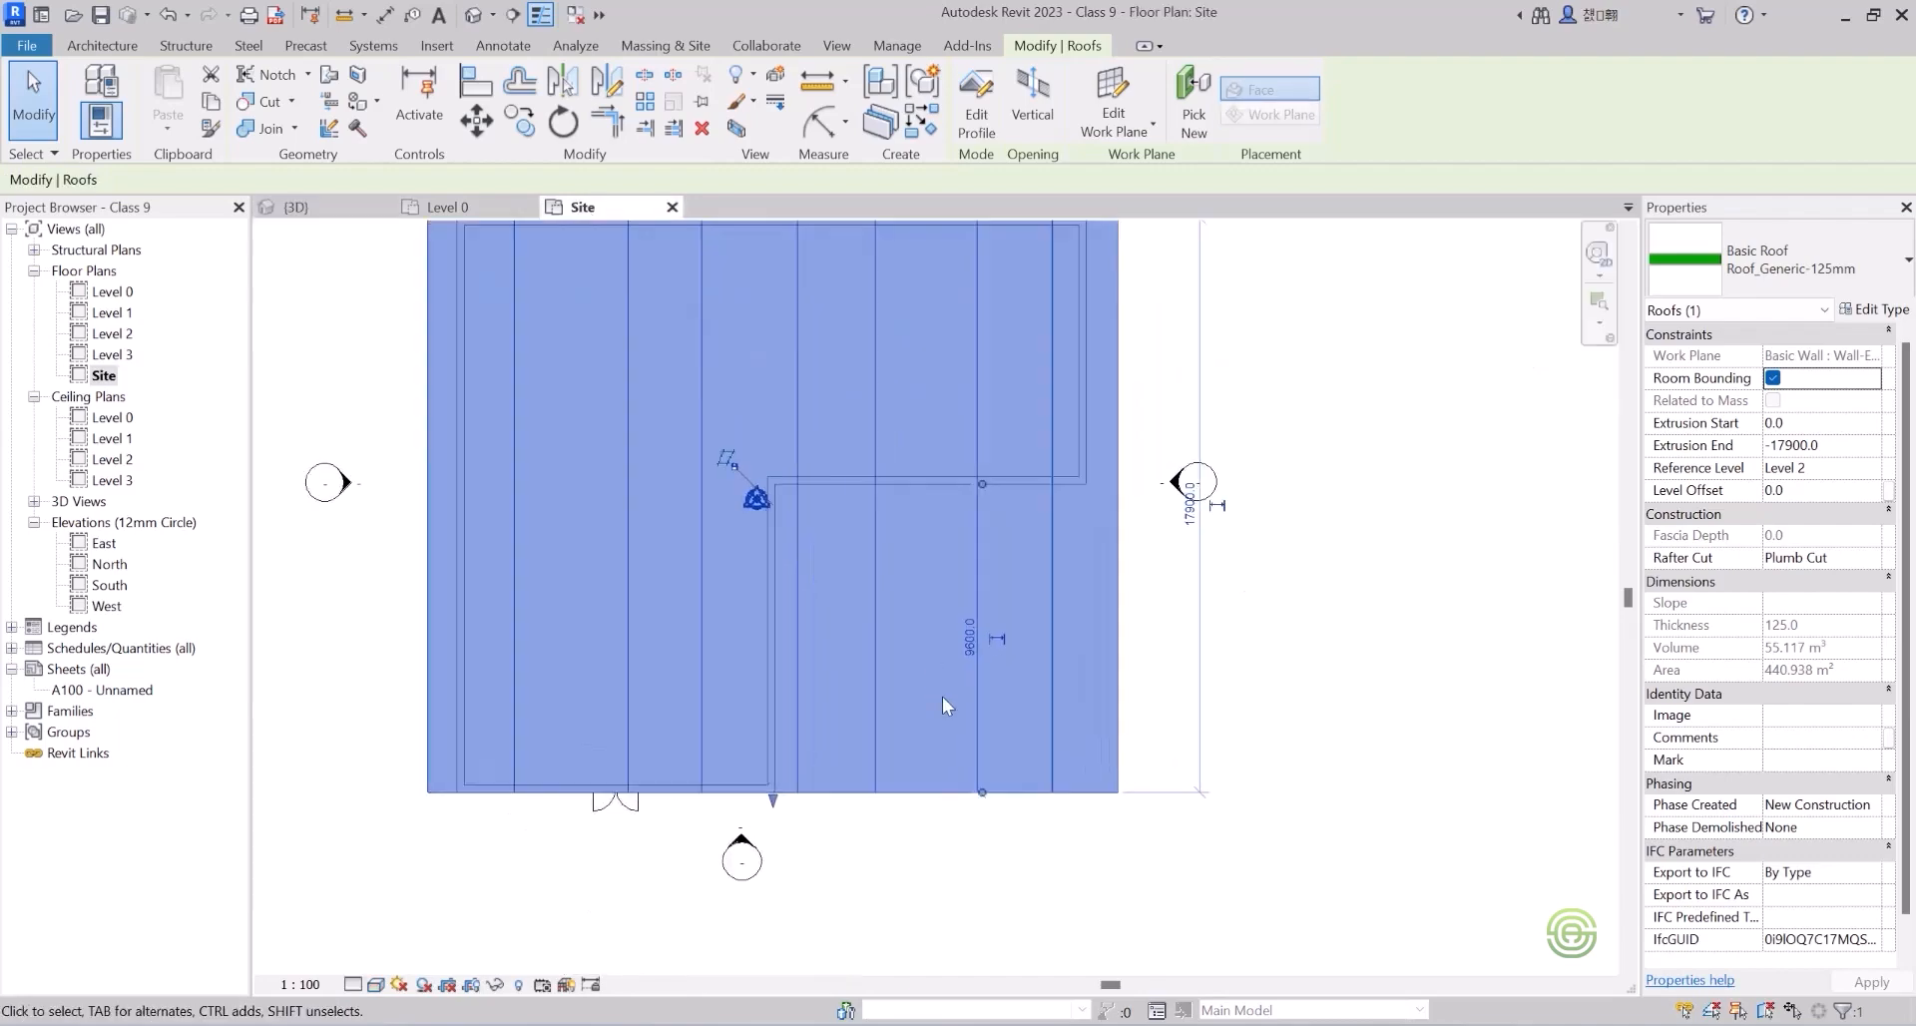
{"action": "scroll", "coordinate": [988, 813], "scroll_direction": "down", "scroll_amount": 1}
{"action": "scroll", "coordinate": [866, 853], "scroll_direction": "up", "scroll_amount": 1}
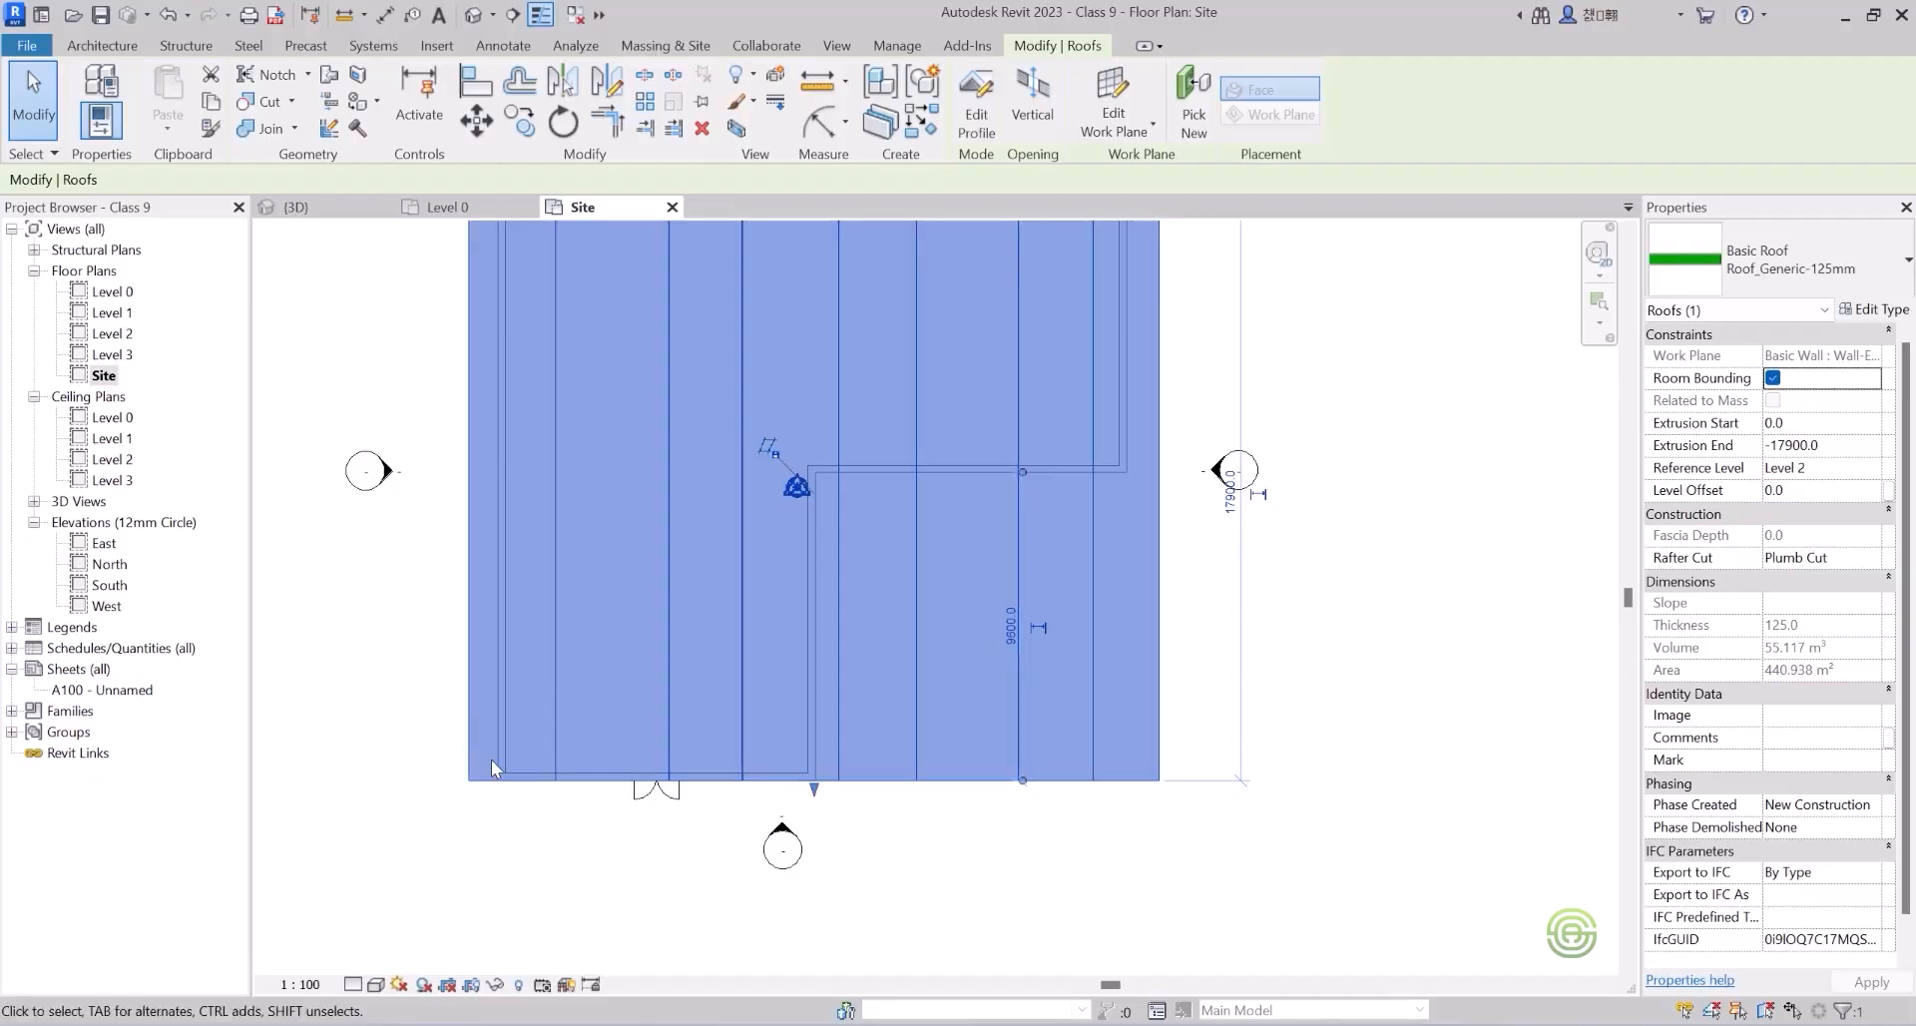
{"action": "left_click_drag", "start_coordinate": [814, 793], "coordinate": [816, 826]}
{"action": "scroll", "coordinate": [838, 848], "scroll_direction": "down", "scroll_amount": 2}
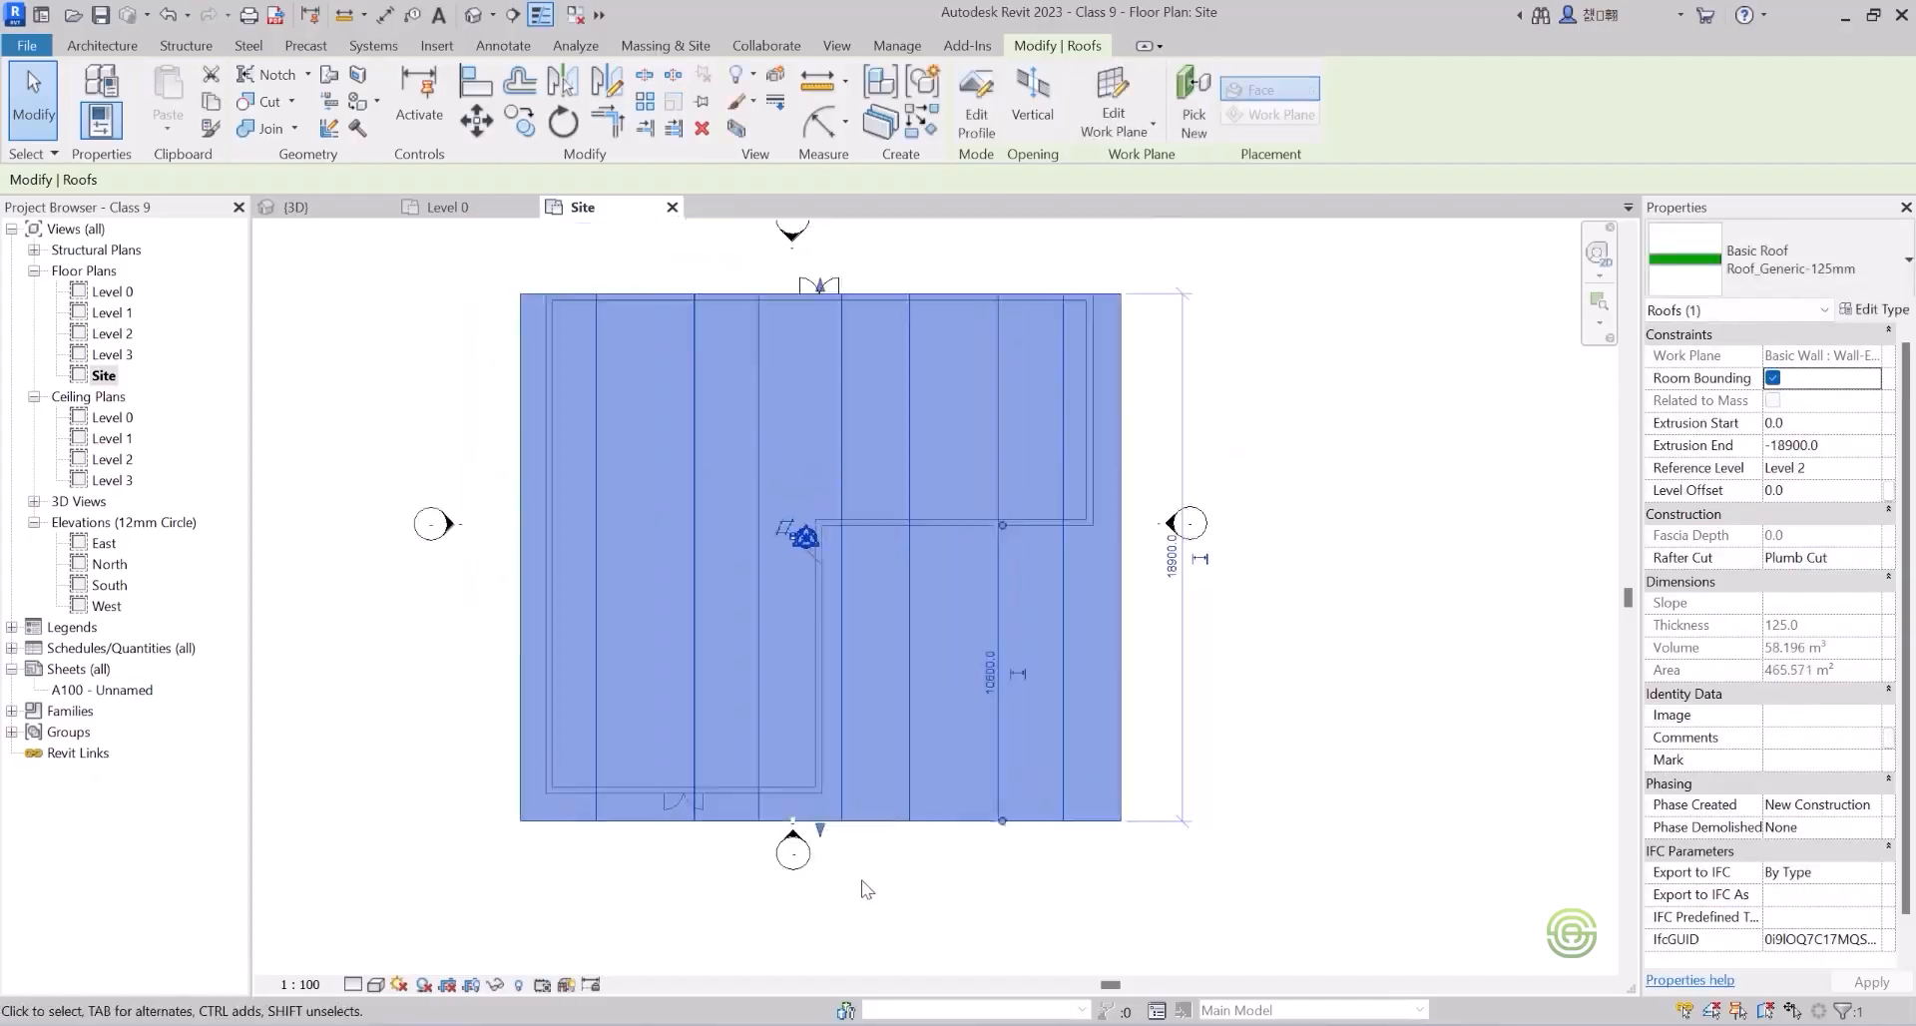
Extend the zigzag roof's back edge outward so its extrusion start is 1000.0.
{"action": "scroll", "coordinate": [836, 407], "scroll_direction": "up", "scroll_amount": 4}
{"action": "left_click_drag", "start_coordinate": [827, 475], "coordinate": [828, 427]}
{"action": "scroll", "coordinate": [694, 364], "scroll_direction": "down", "scroll_amount": 5}
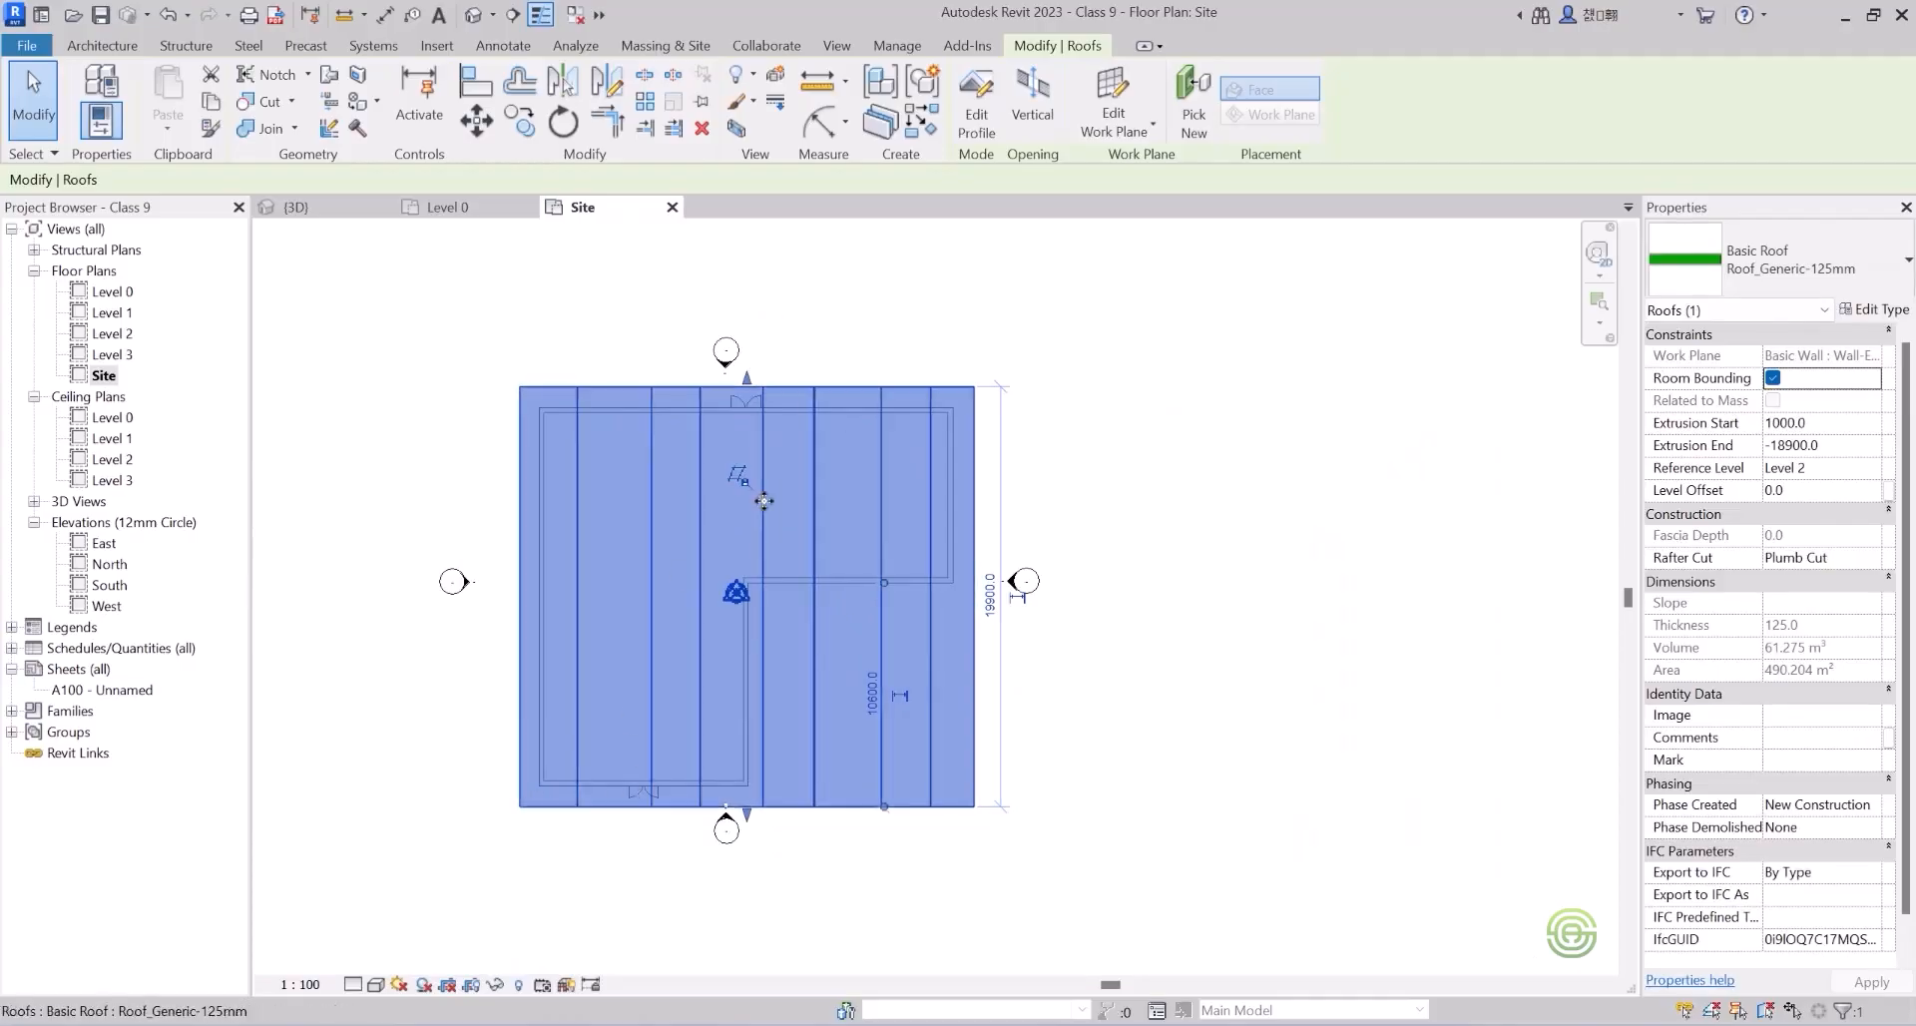
{"action": "scroll", "coordinate": [784, 457], "scroll_direction": "up", "scroll_amount": 1}
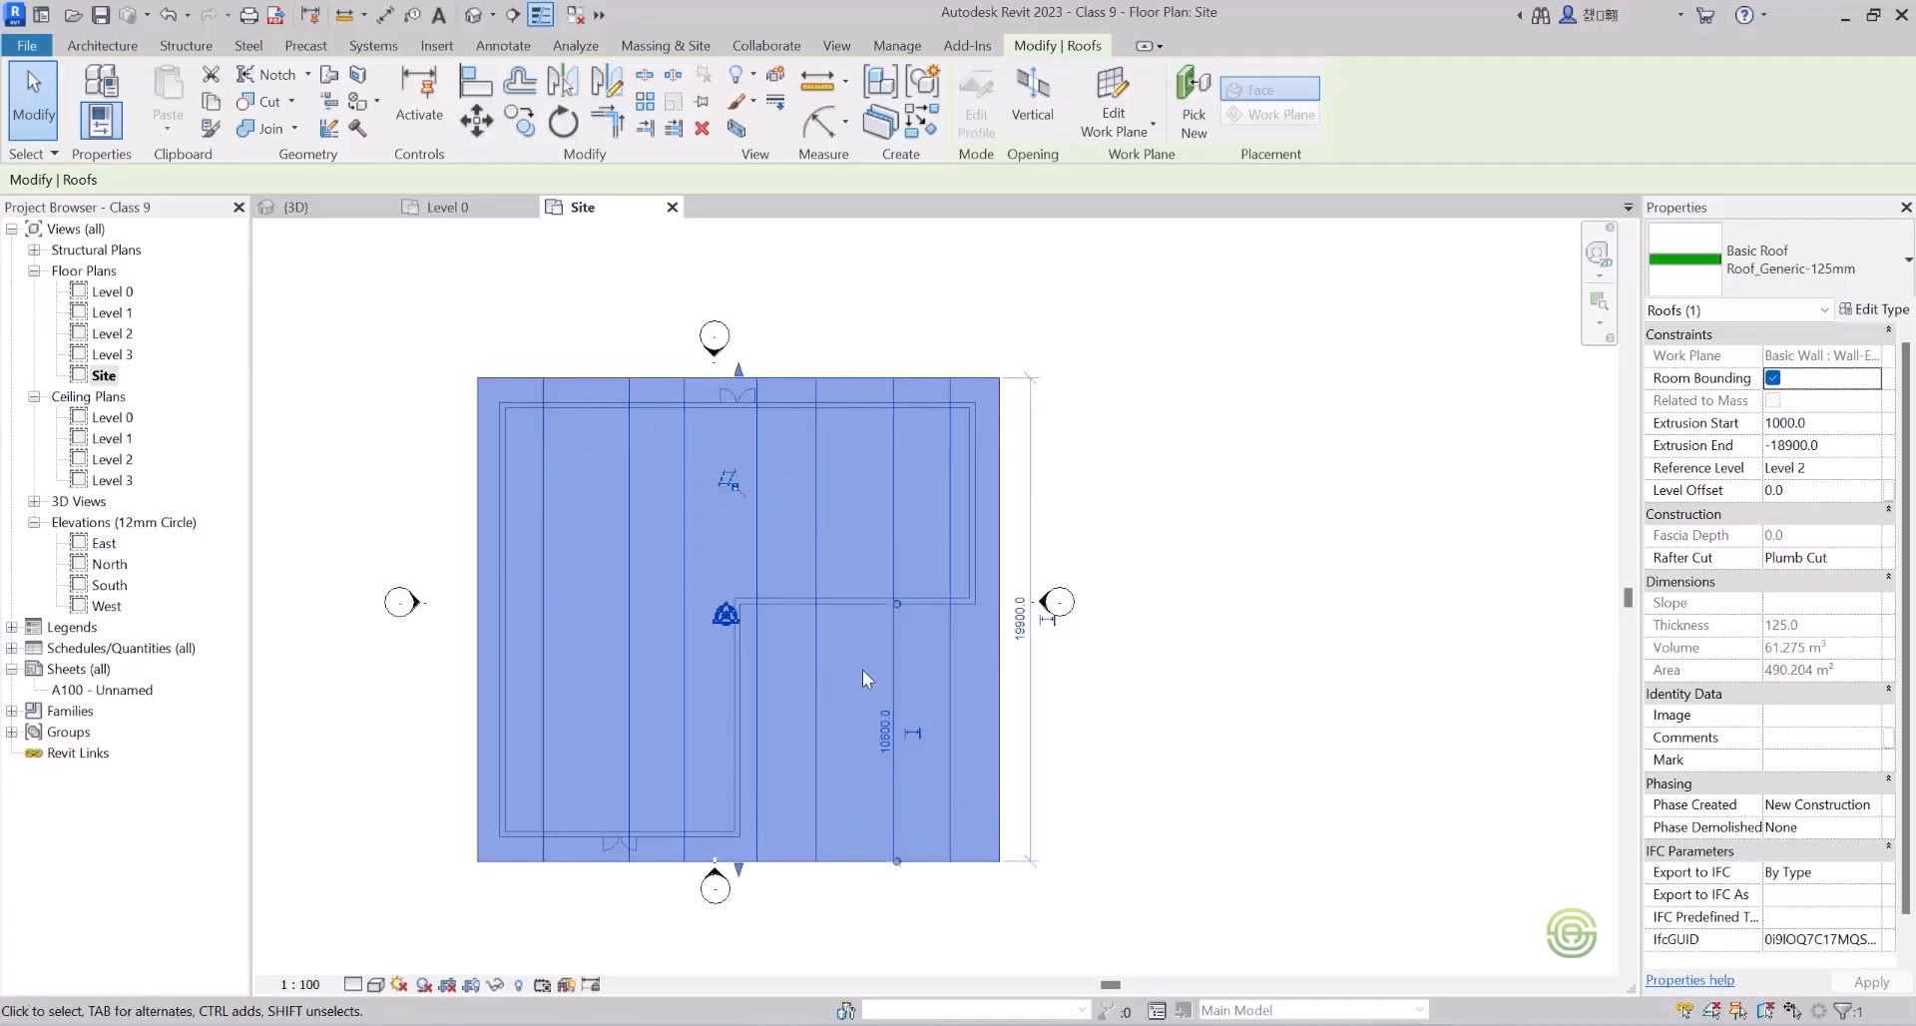
{"action": "left_click", "coordinate": [1106, 696]}
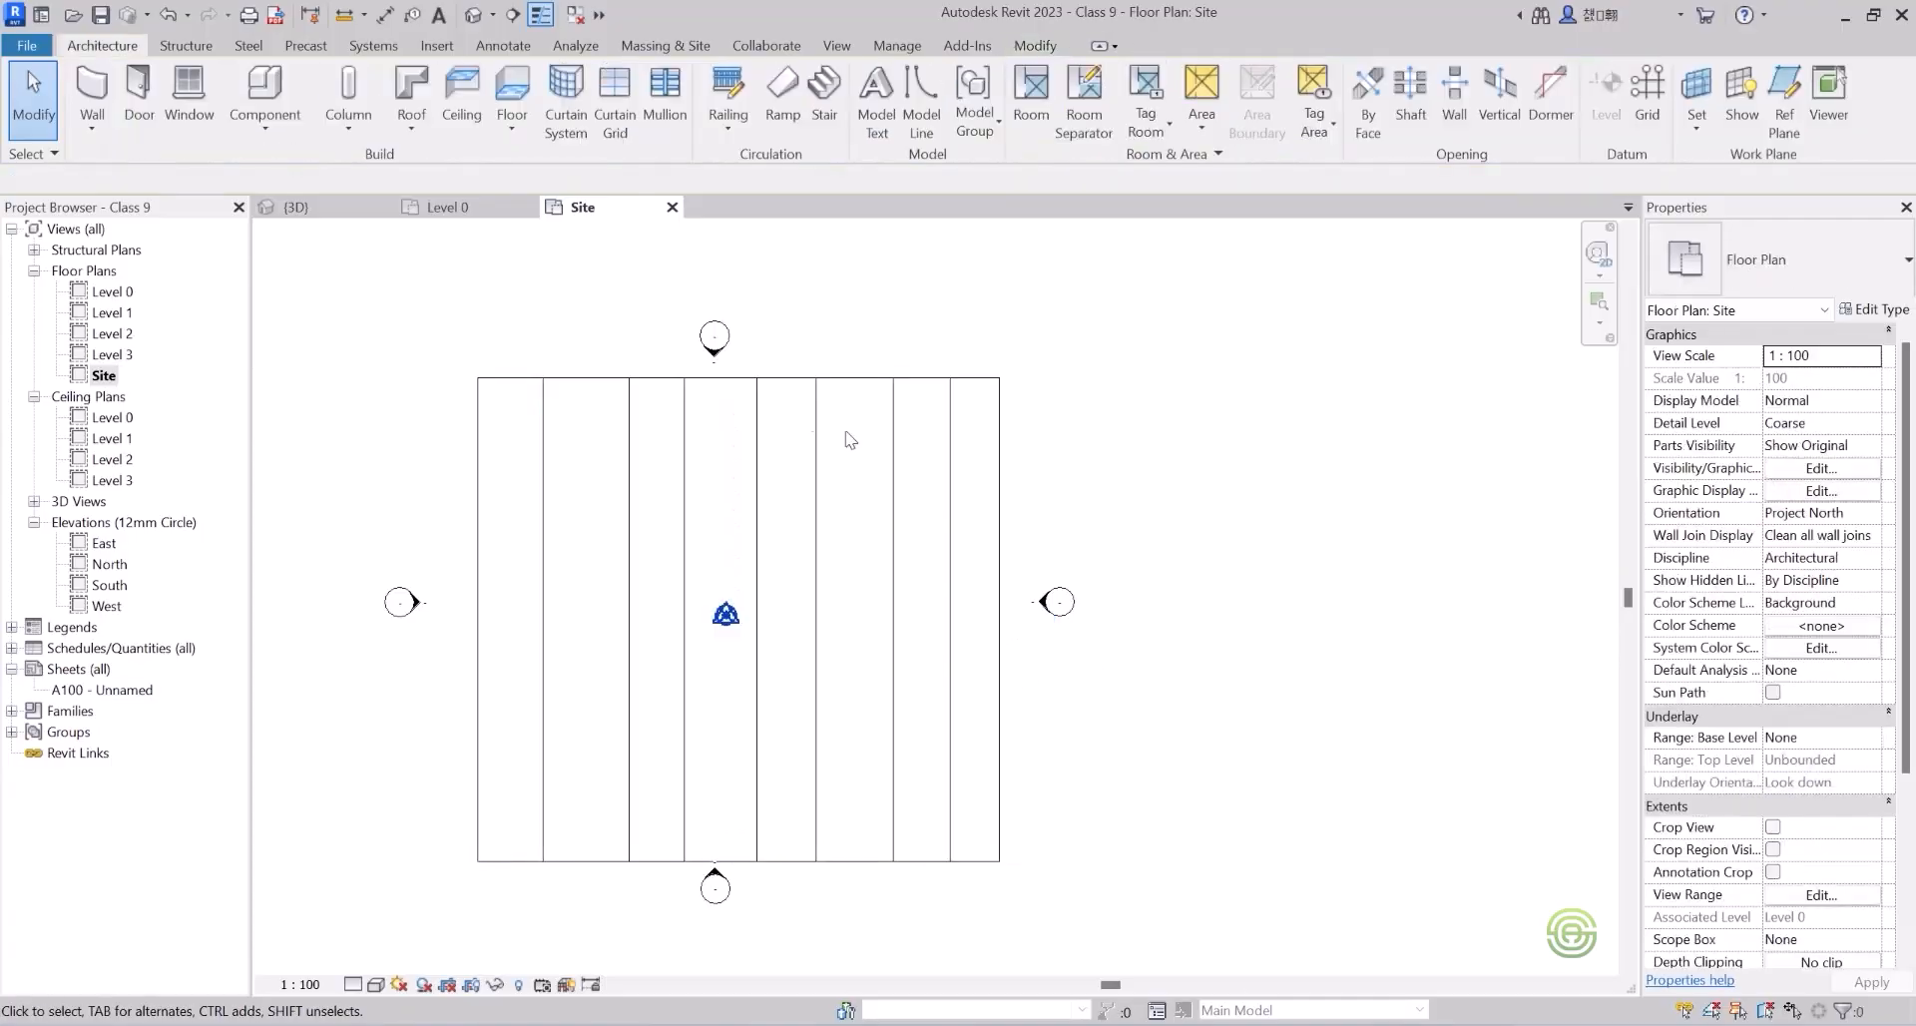
Set the Site plan's visual style to Wireframe.
{"action": "scroll", "coordinate": [1086, 635], "scroll_direction": "down", "scroll_amount": 3}
{"action": "scroll", "coordinate": [1037, 710], "scroll_direction": "up", "scroll_amount": 3}
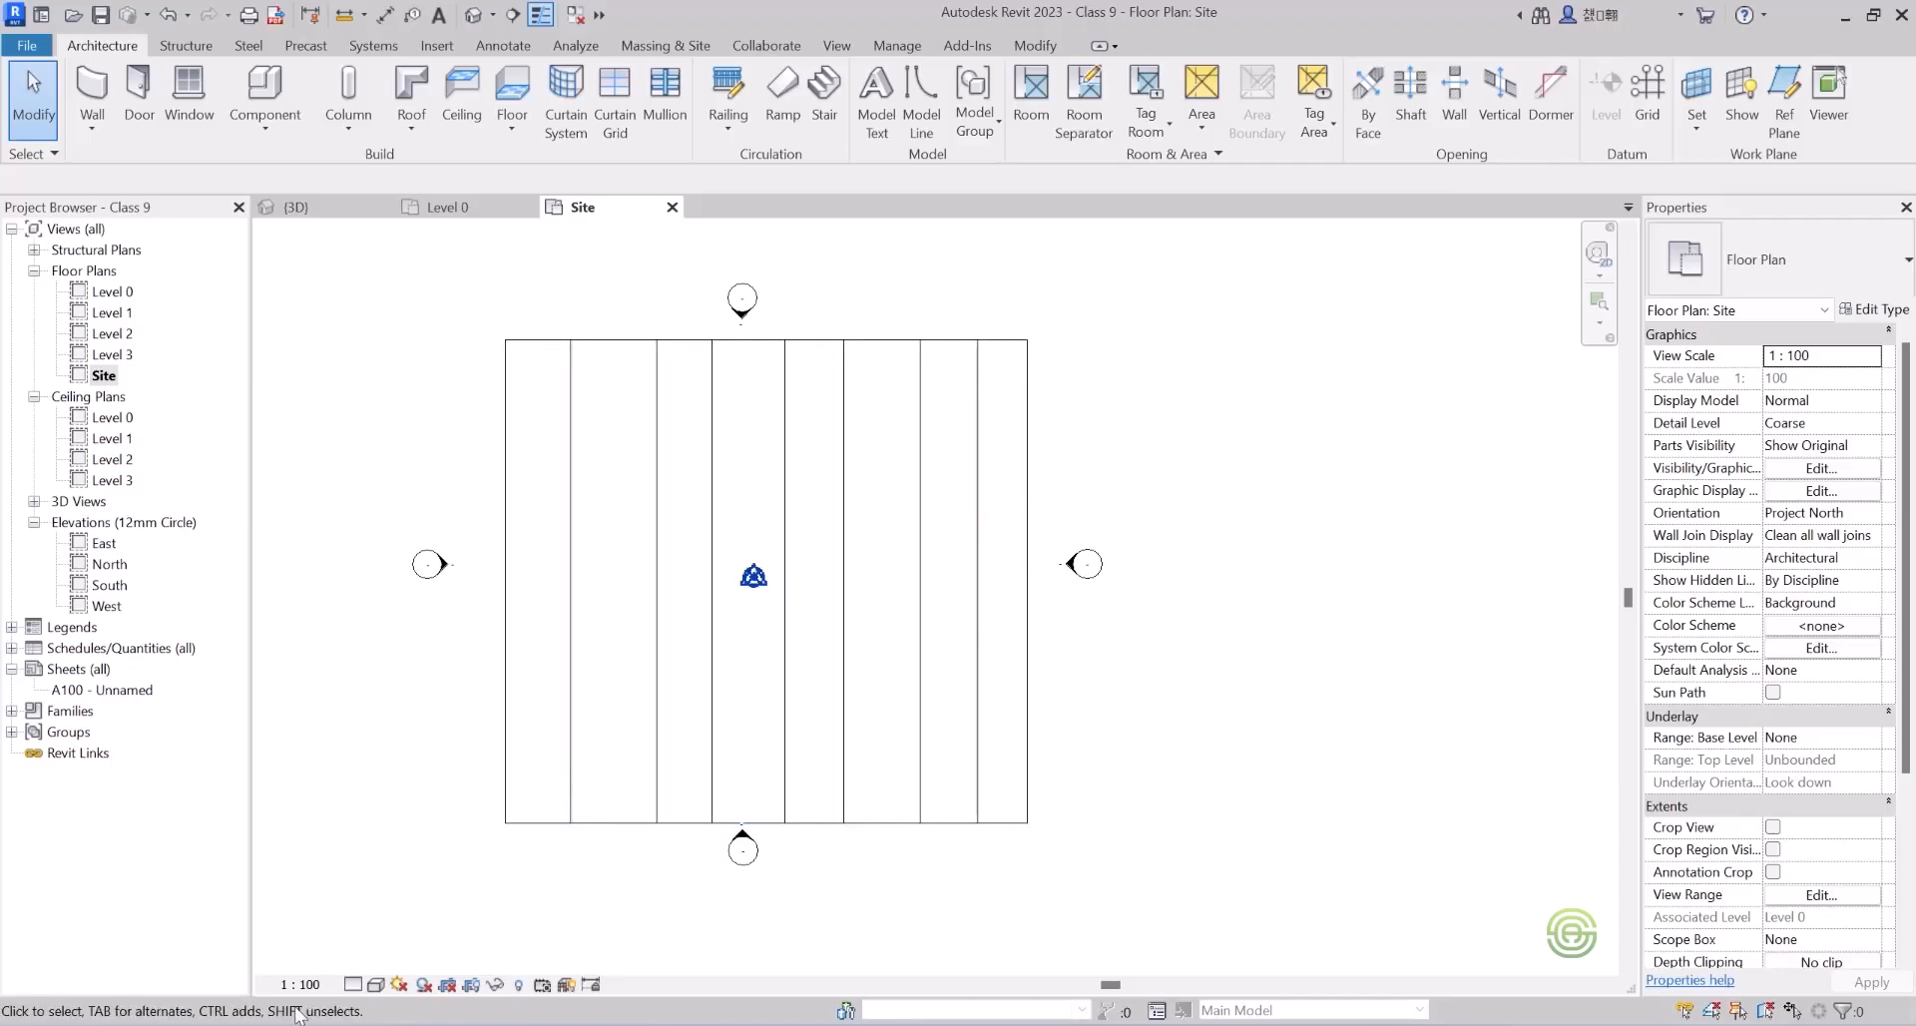
{"action": "left_click", "coordinate": [378, 985]}
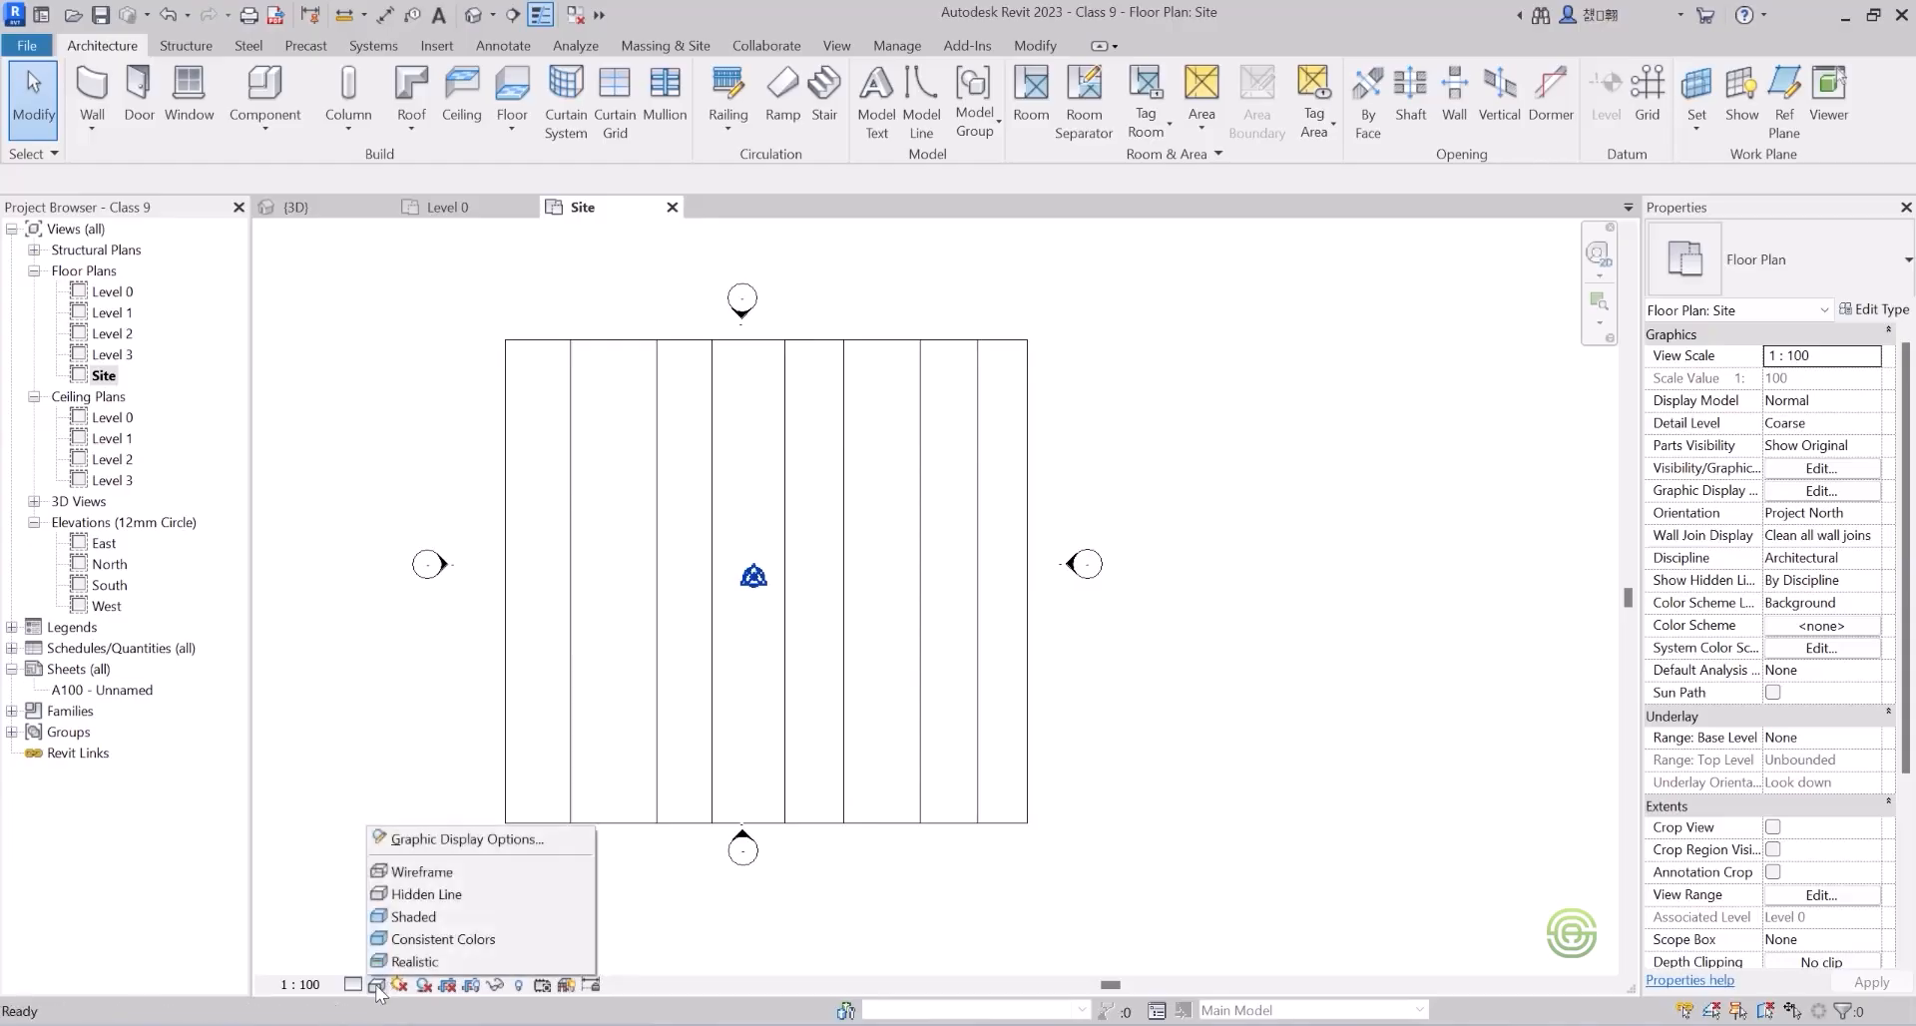
{"action": "left_click", "coordinate": [433, 875]}
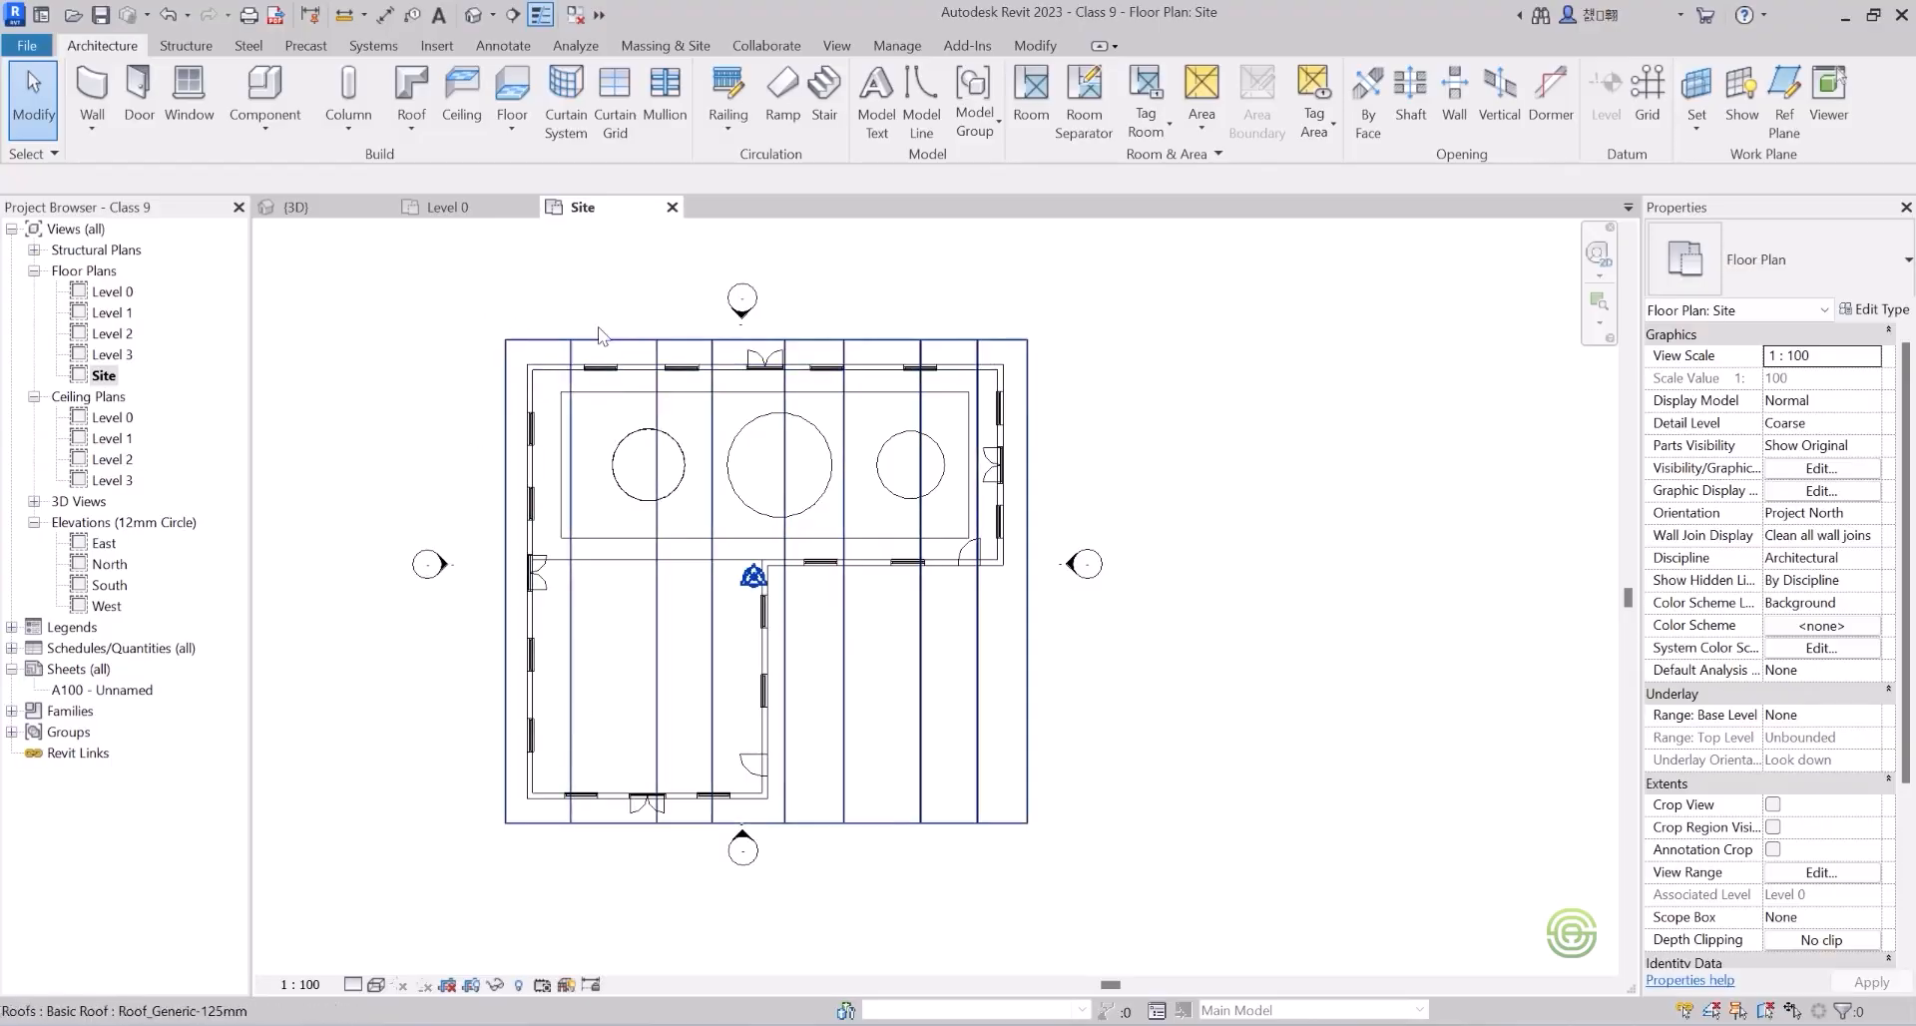
Cut a rectangular vertical opening about 9900 by 10300 mm in the zigzag roof over the L-shaped building's empty corner.
{"action": "left_click", "coordinate": [528, 348]}
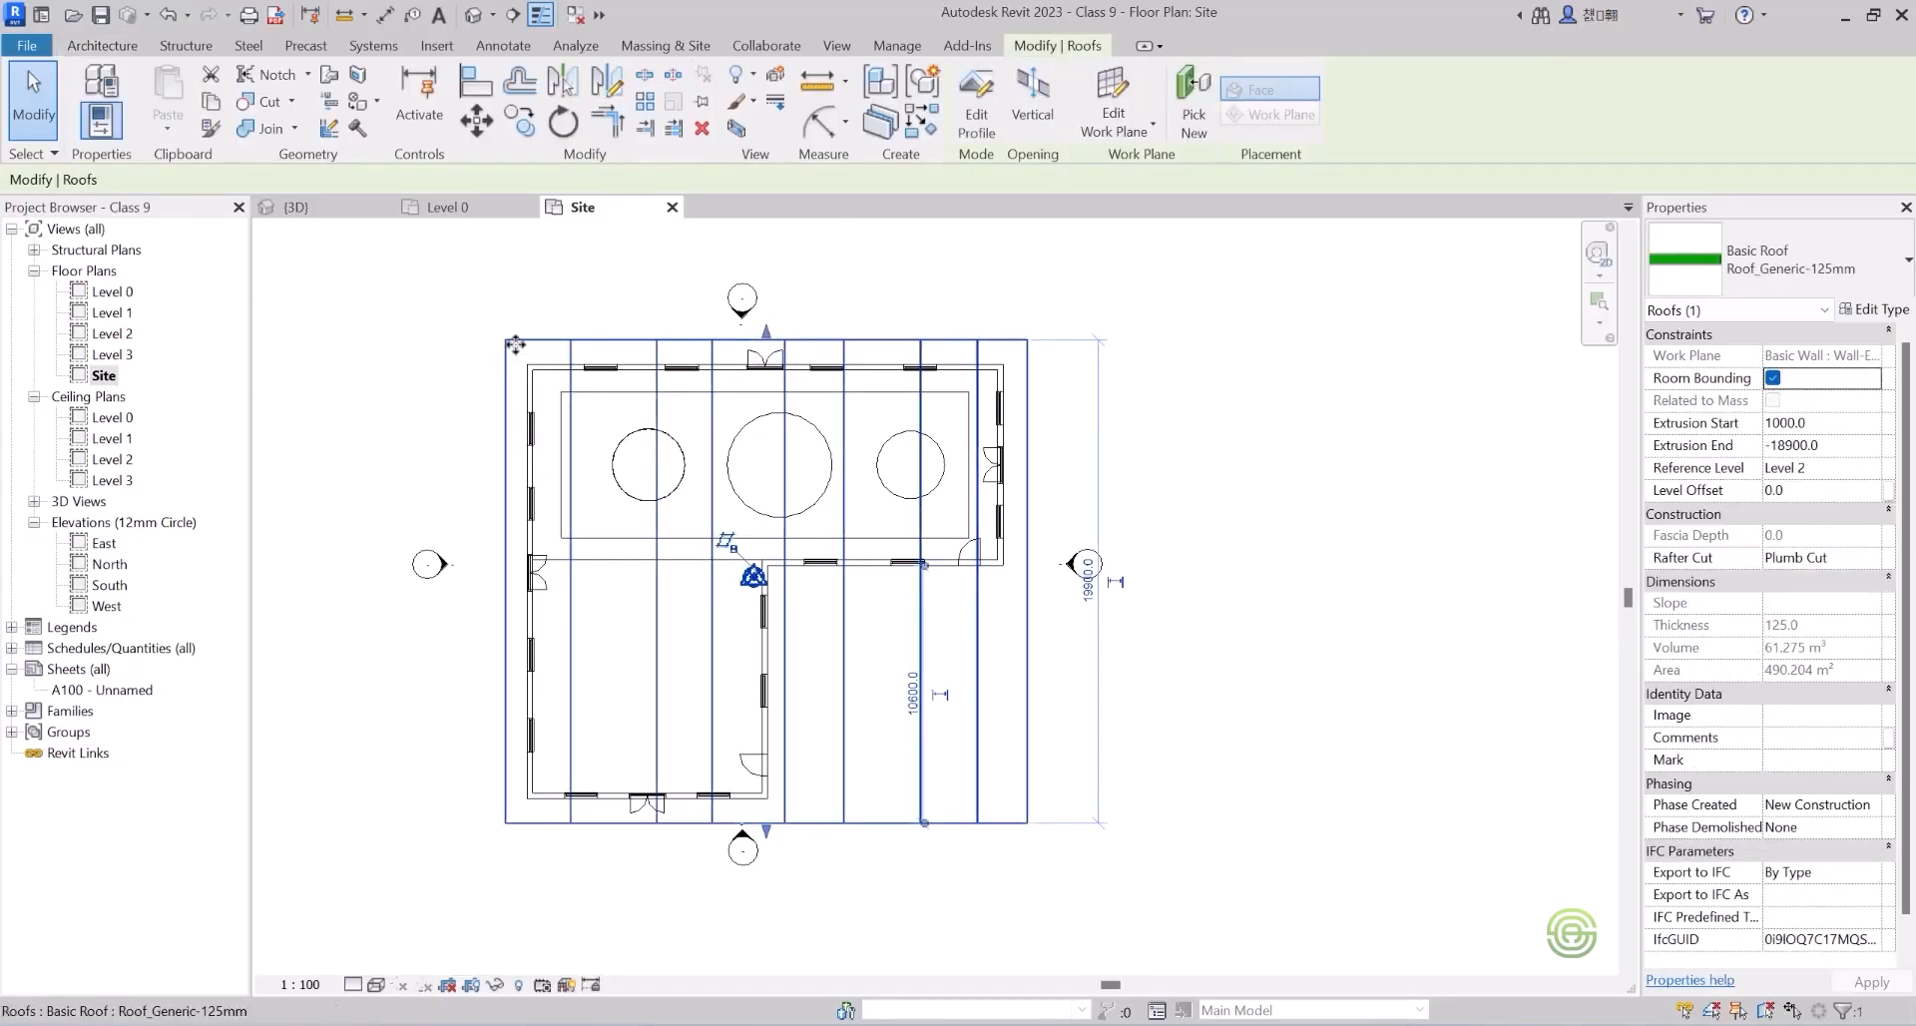
{"action": "left_click", "coordinate": [1031, 95]}
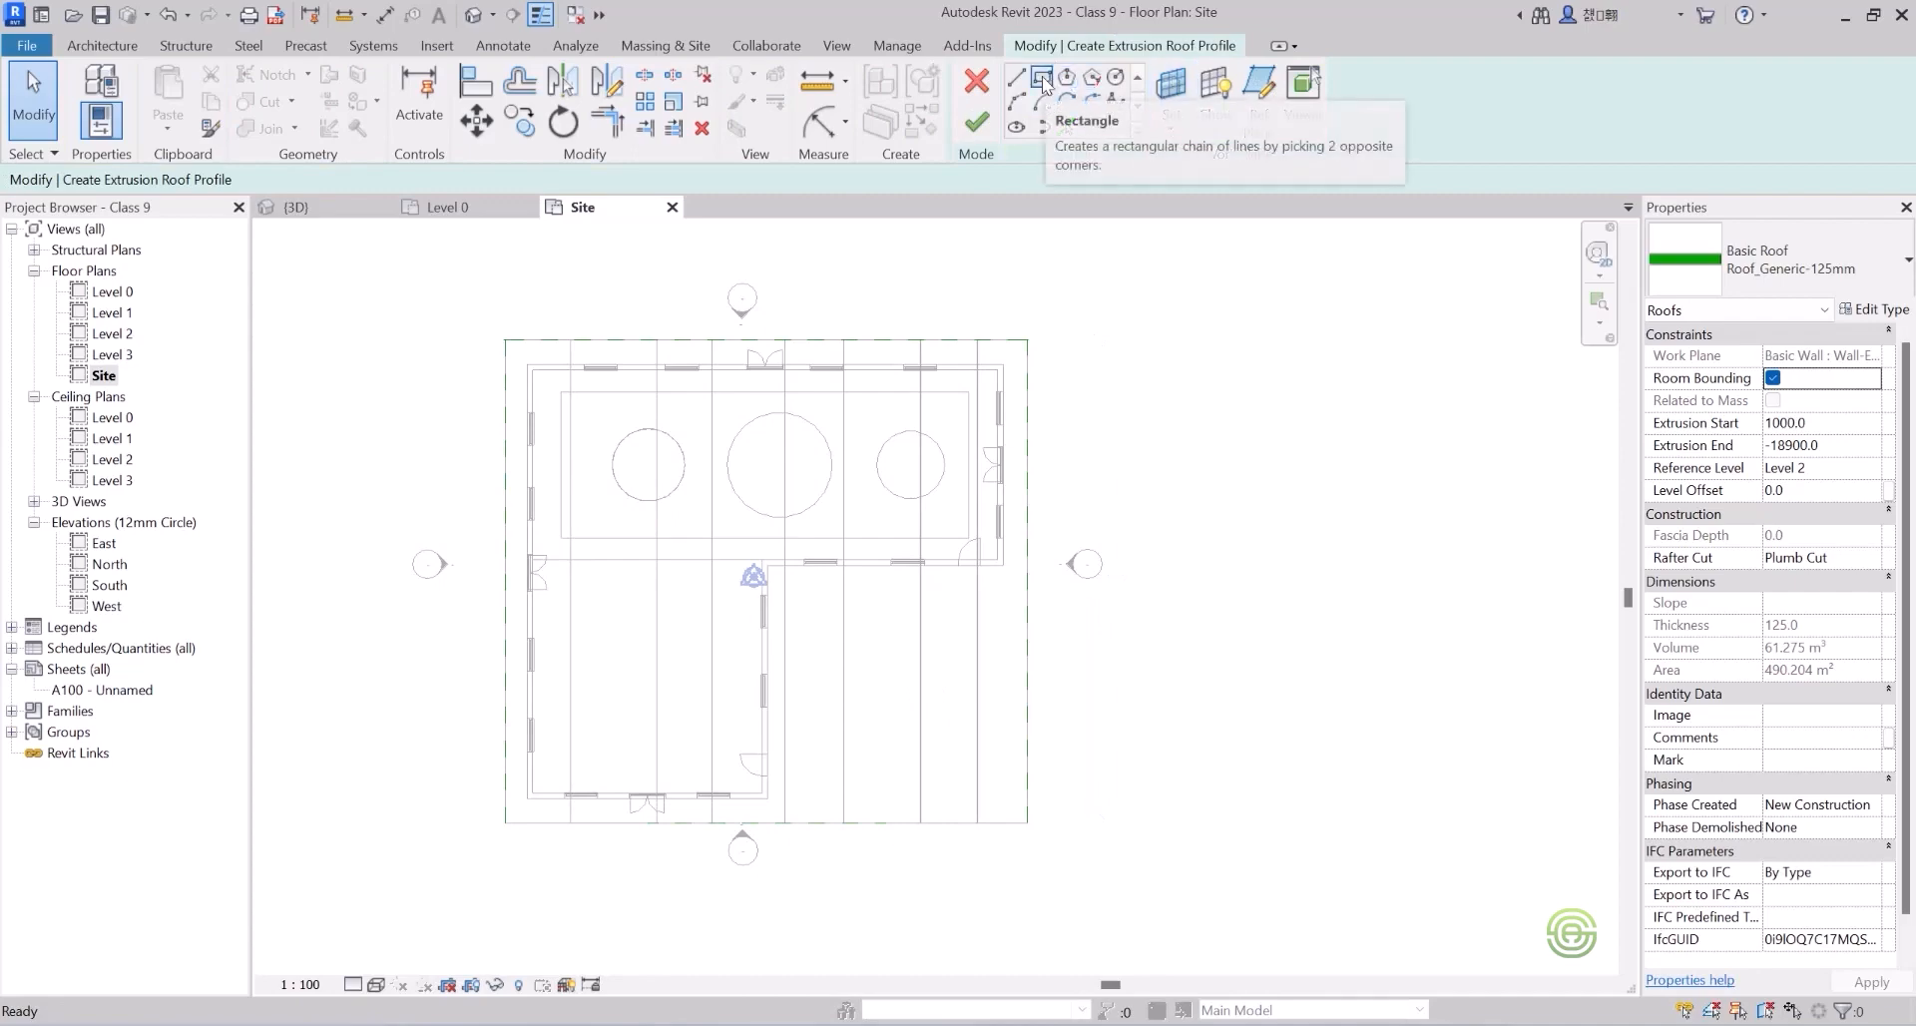
{"action": "left_click", "coordinate": [1042, 78]}
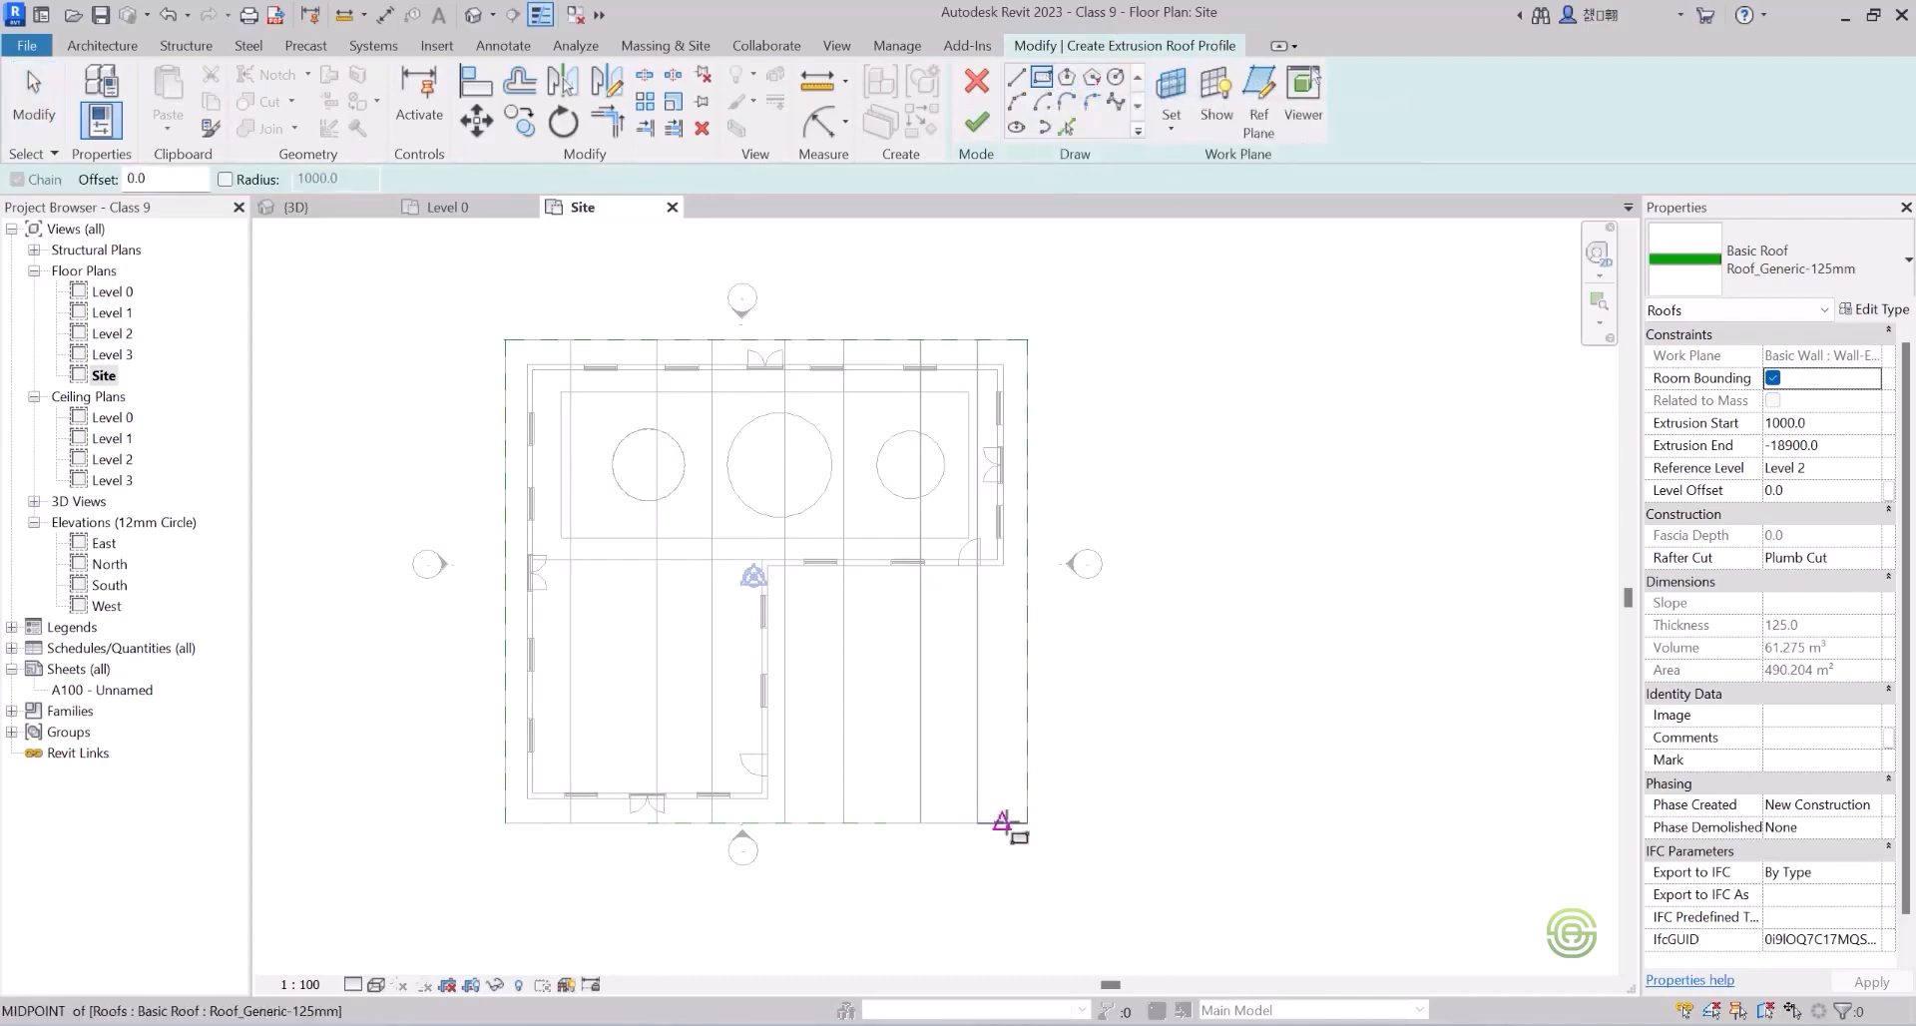
{"action": "left_click", "coordinate": [1042, 845]}
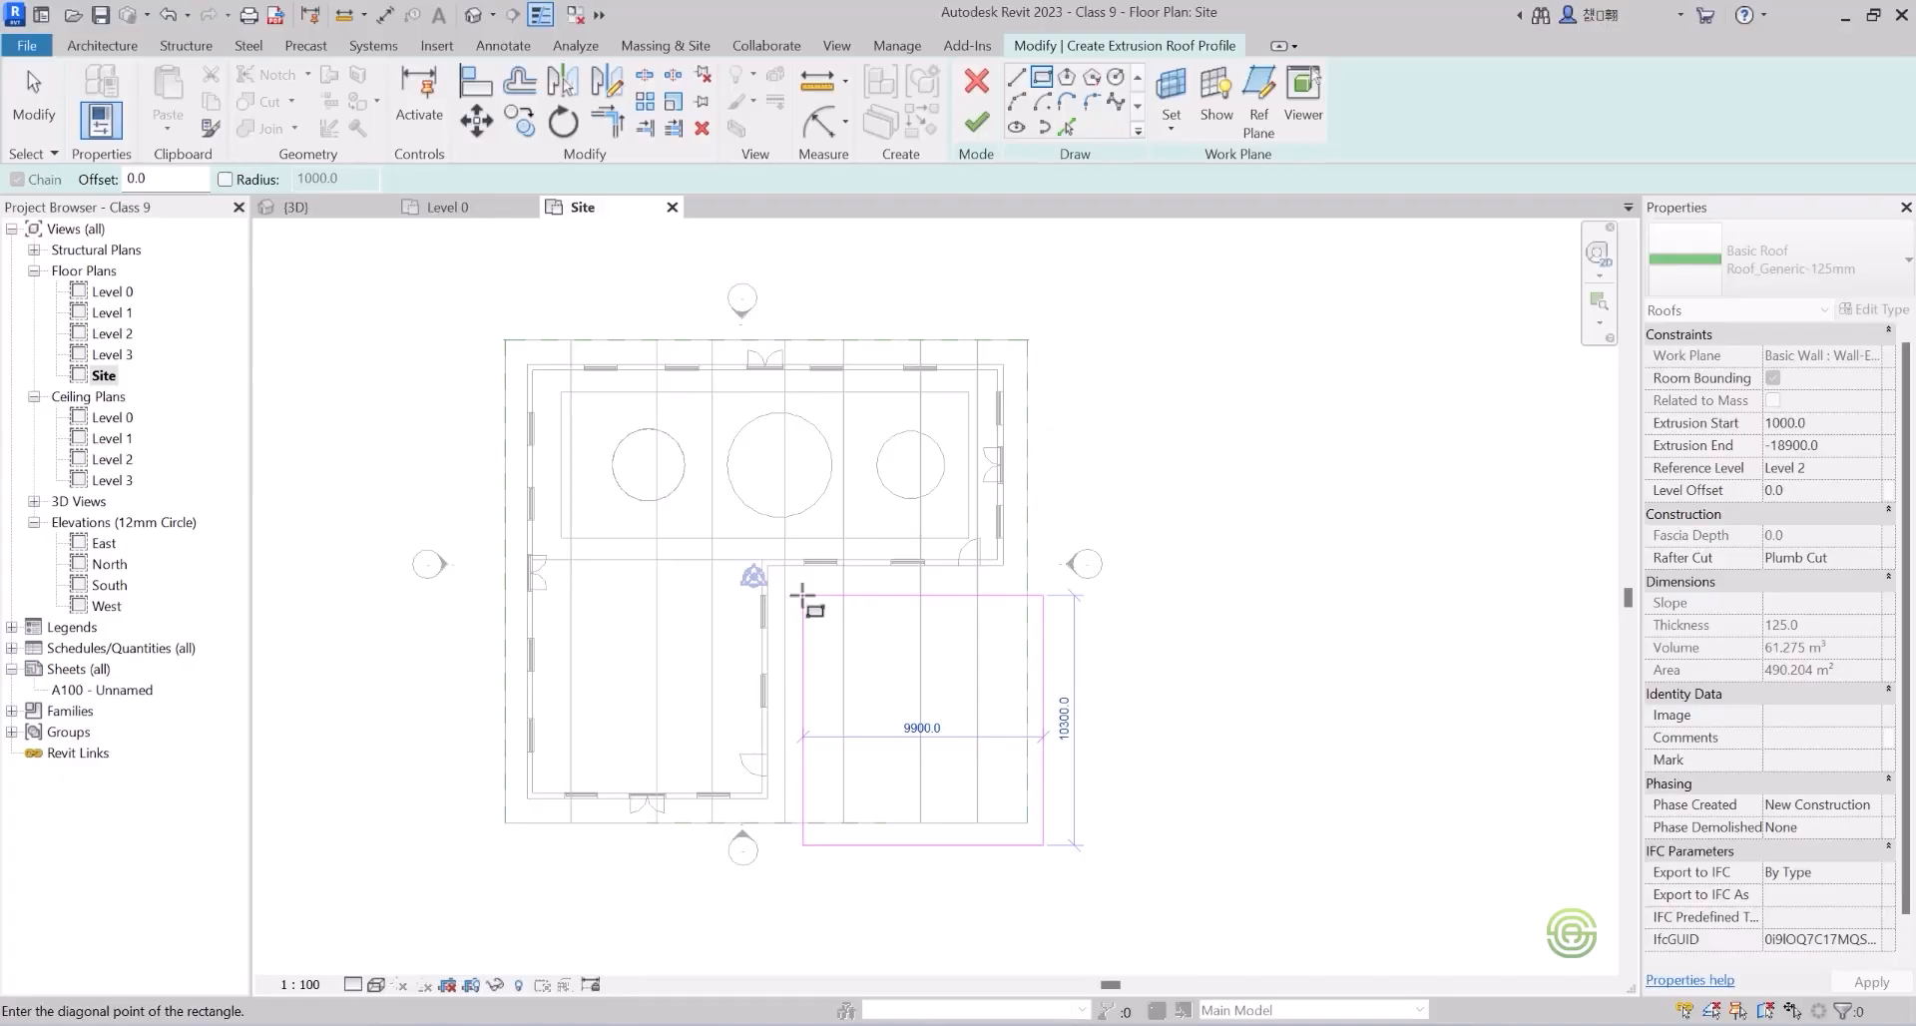
{"action": "left_click", "coordinate": [802, 596]}
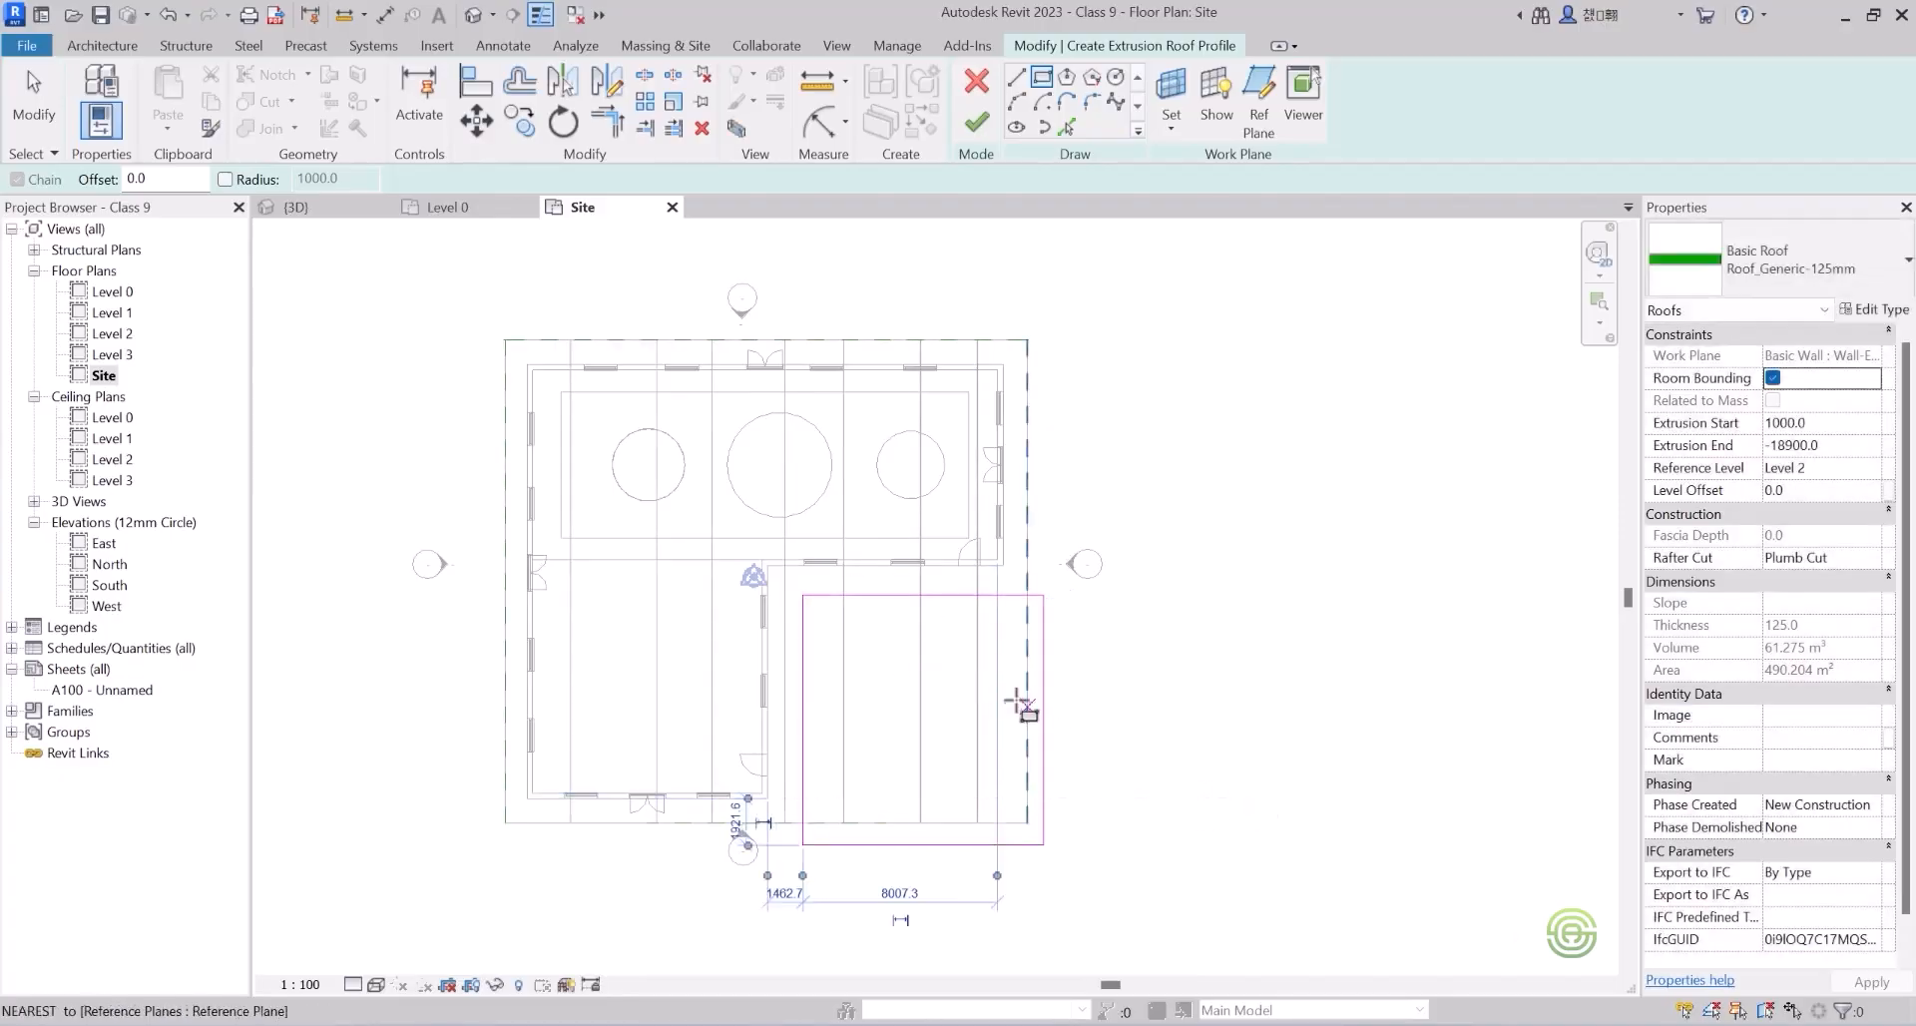
{"action": "left_click", "coordinate": [977, 123]}
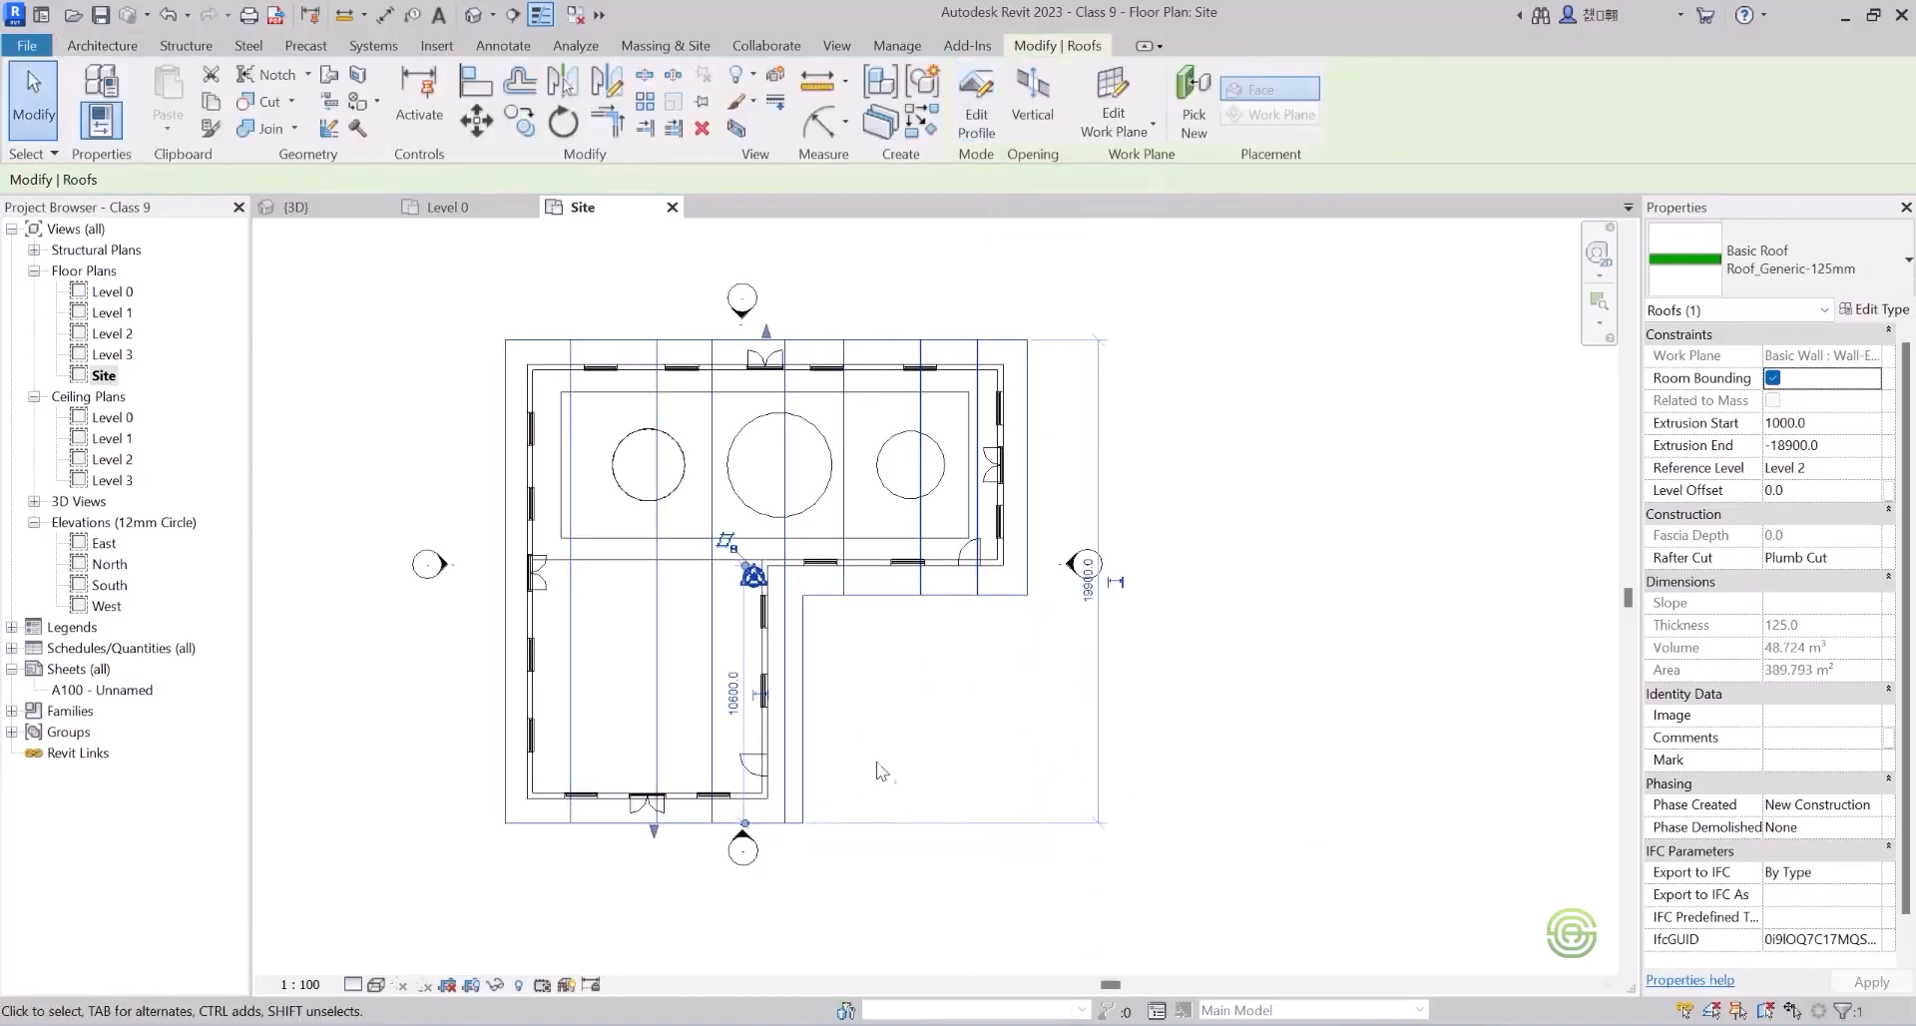
Inspect the L-shaped zigzag roof in the 3D view and delete it.
{"action": "left_click", "coordinate": [297, 208]}
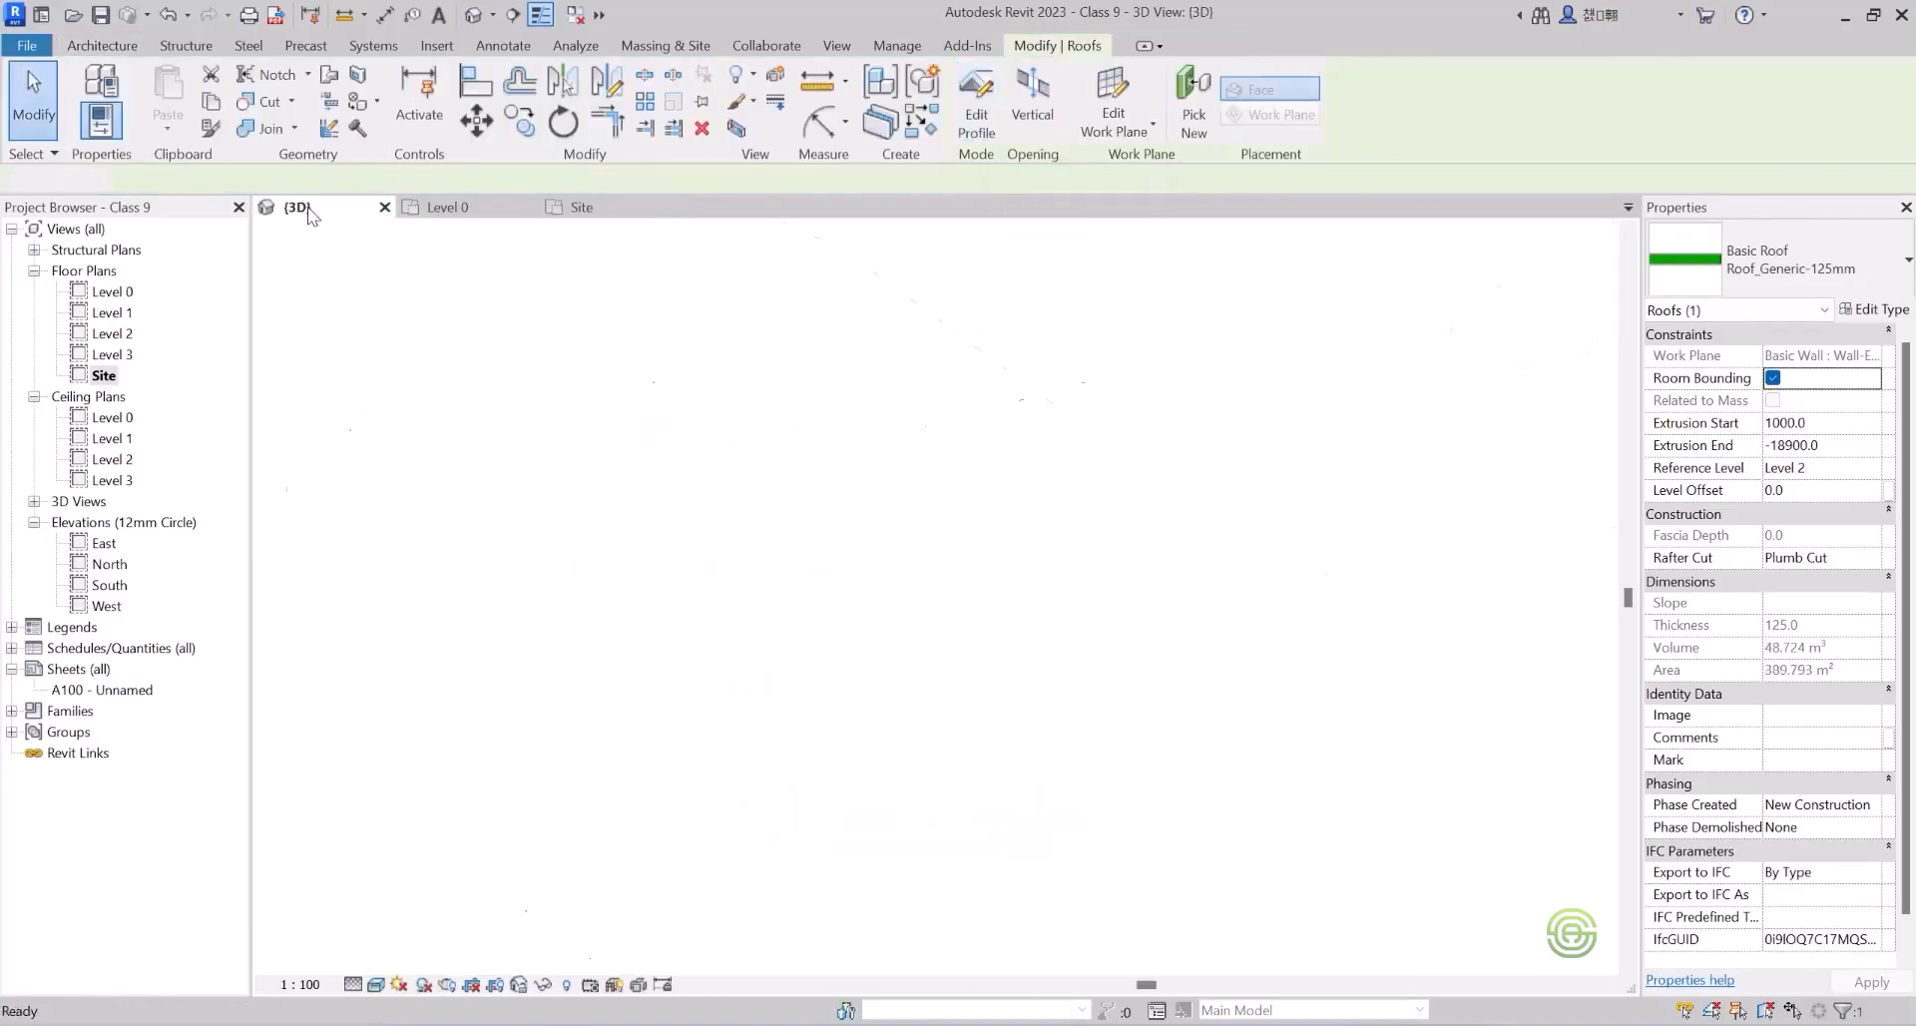
{"action": "middle_click_drag", "start_coordinate": [886, 513], "coordinate": [757, 639], "text": "shift"}
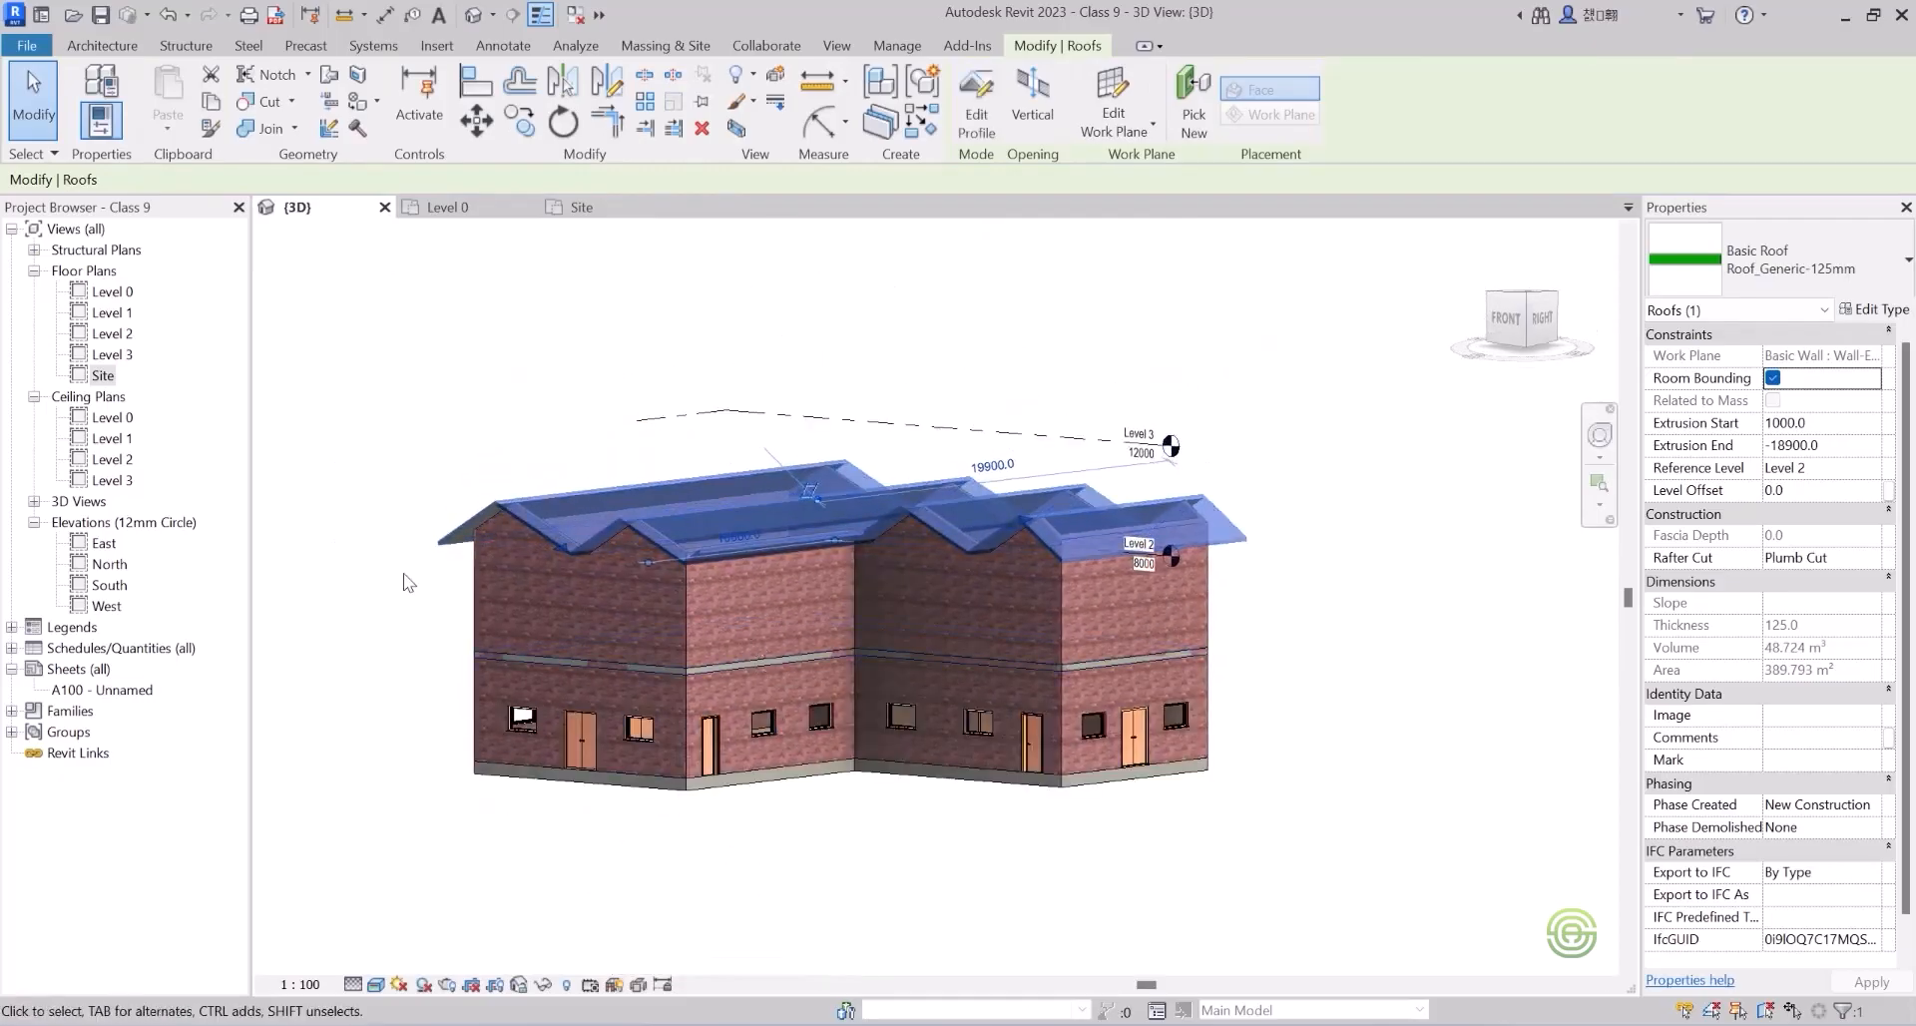
{"action": "key", "text": "Escape"}
{"action": "middle_click_drag", "start_coordinate": [888, 553], "coordinate": [638, 736], "text": "shift"}
{"action": "middle_click_drag", "start_coordinate": [850, 669], "coordinate": [983, 394], "text": "shift"}
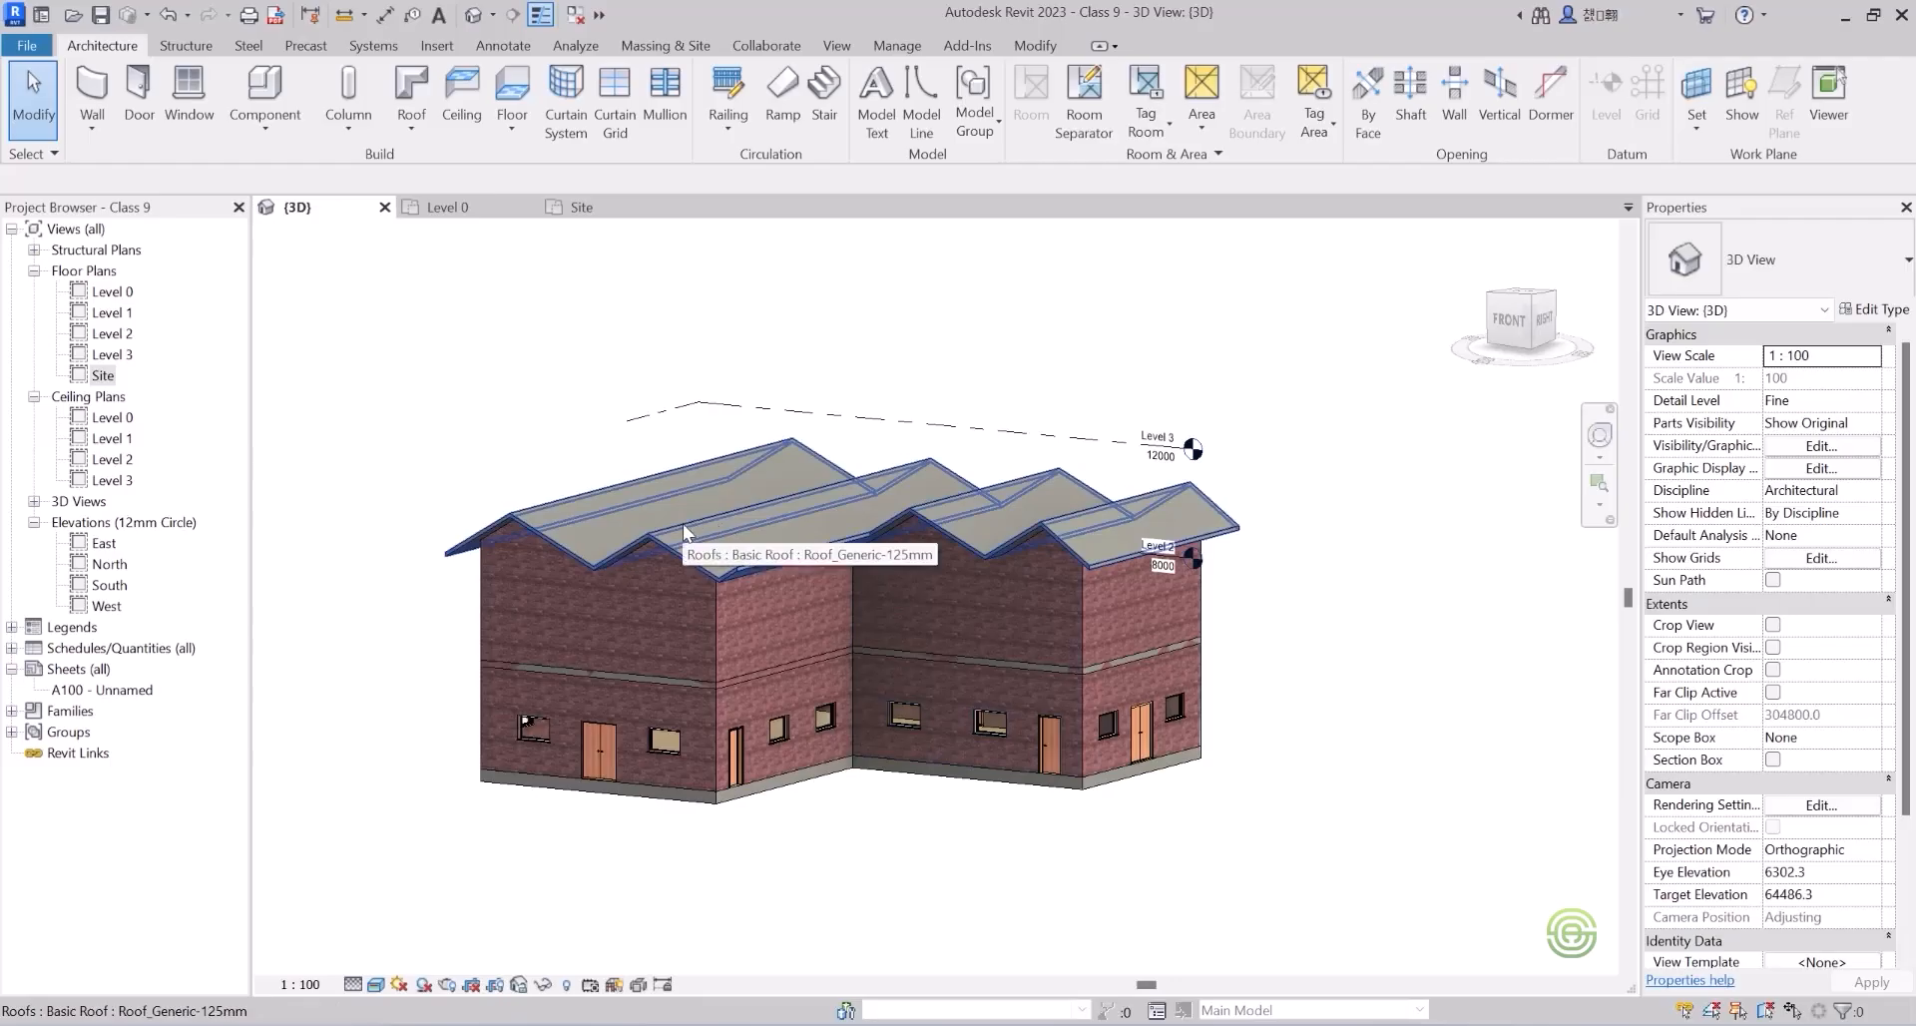
{"action": "left_click", "coordinate": [657, 531]}
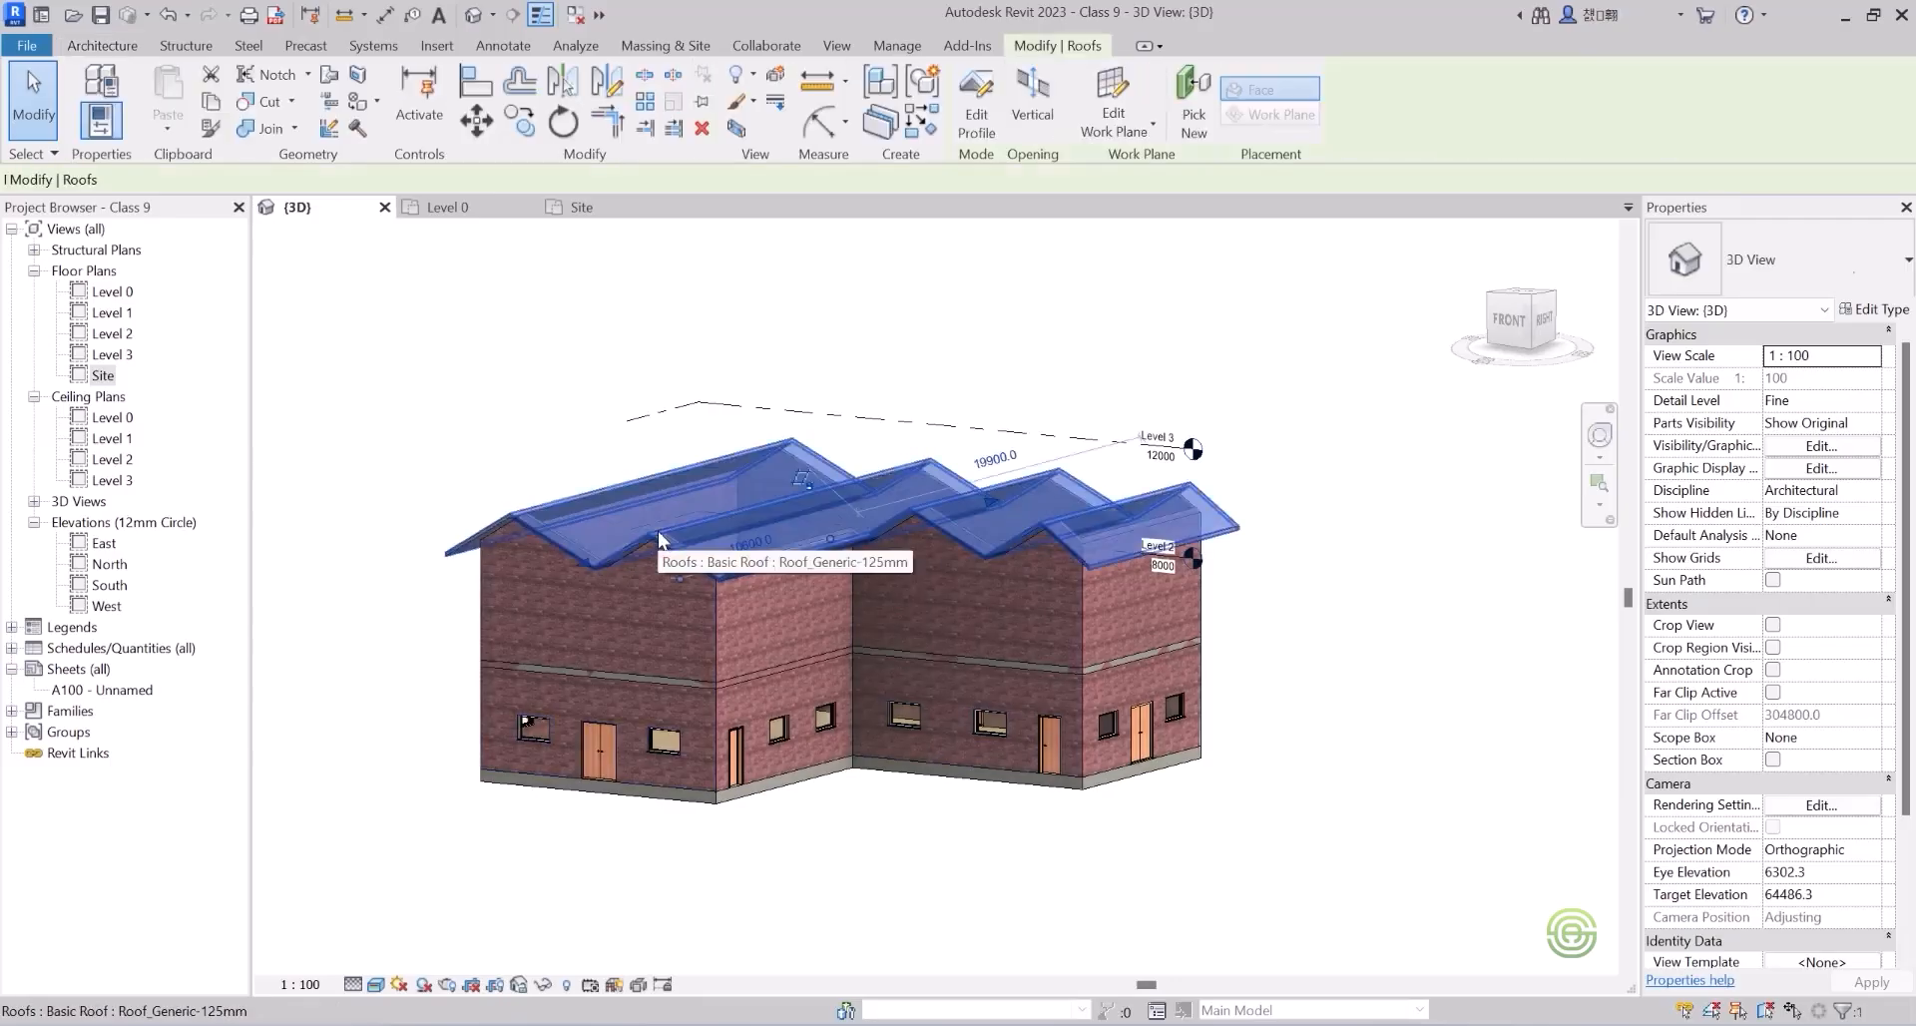
{"action": "key", "text": "Delete"}
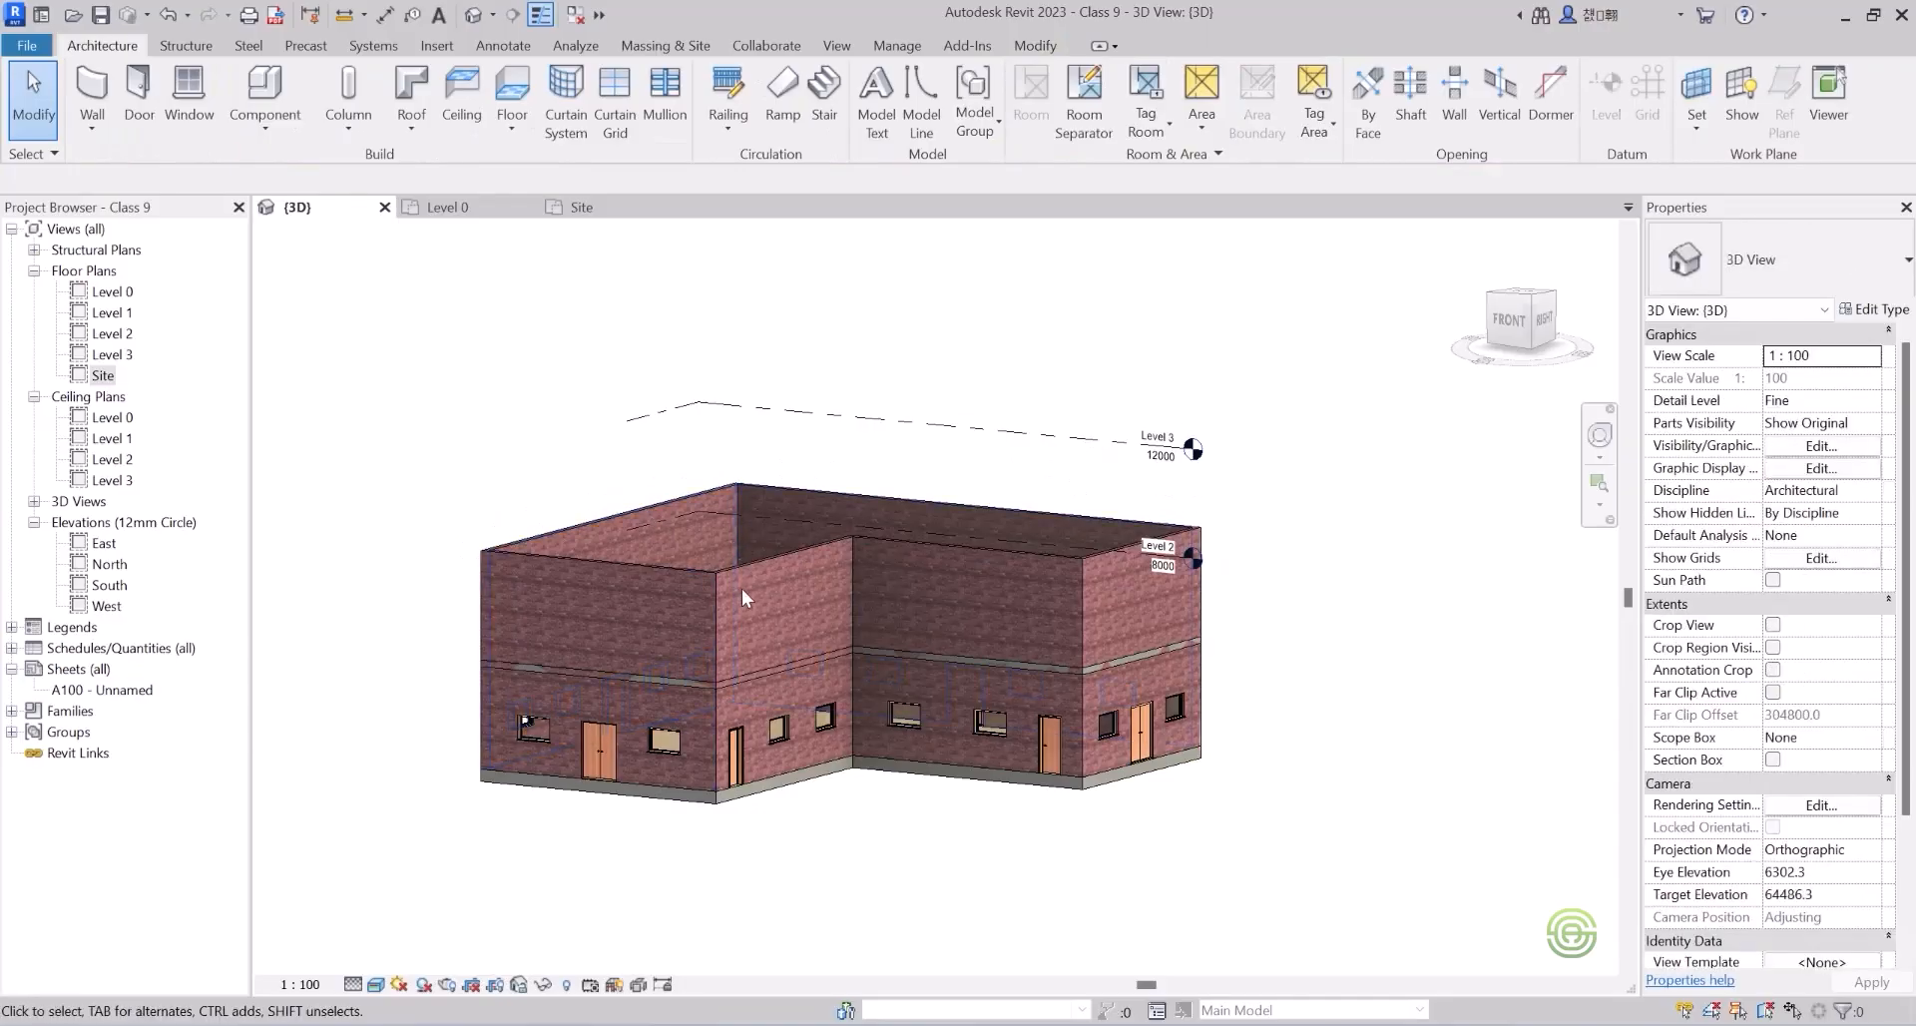
Start a new roof by extrusion, picking an exterior wall face at the building's back corner as the work plane.
{"action": "middle_click_drag", "start_coordinate": [747, 597], "coordinate": [1487, 399], "text": "shift"}
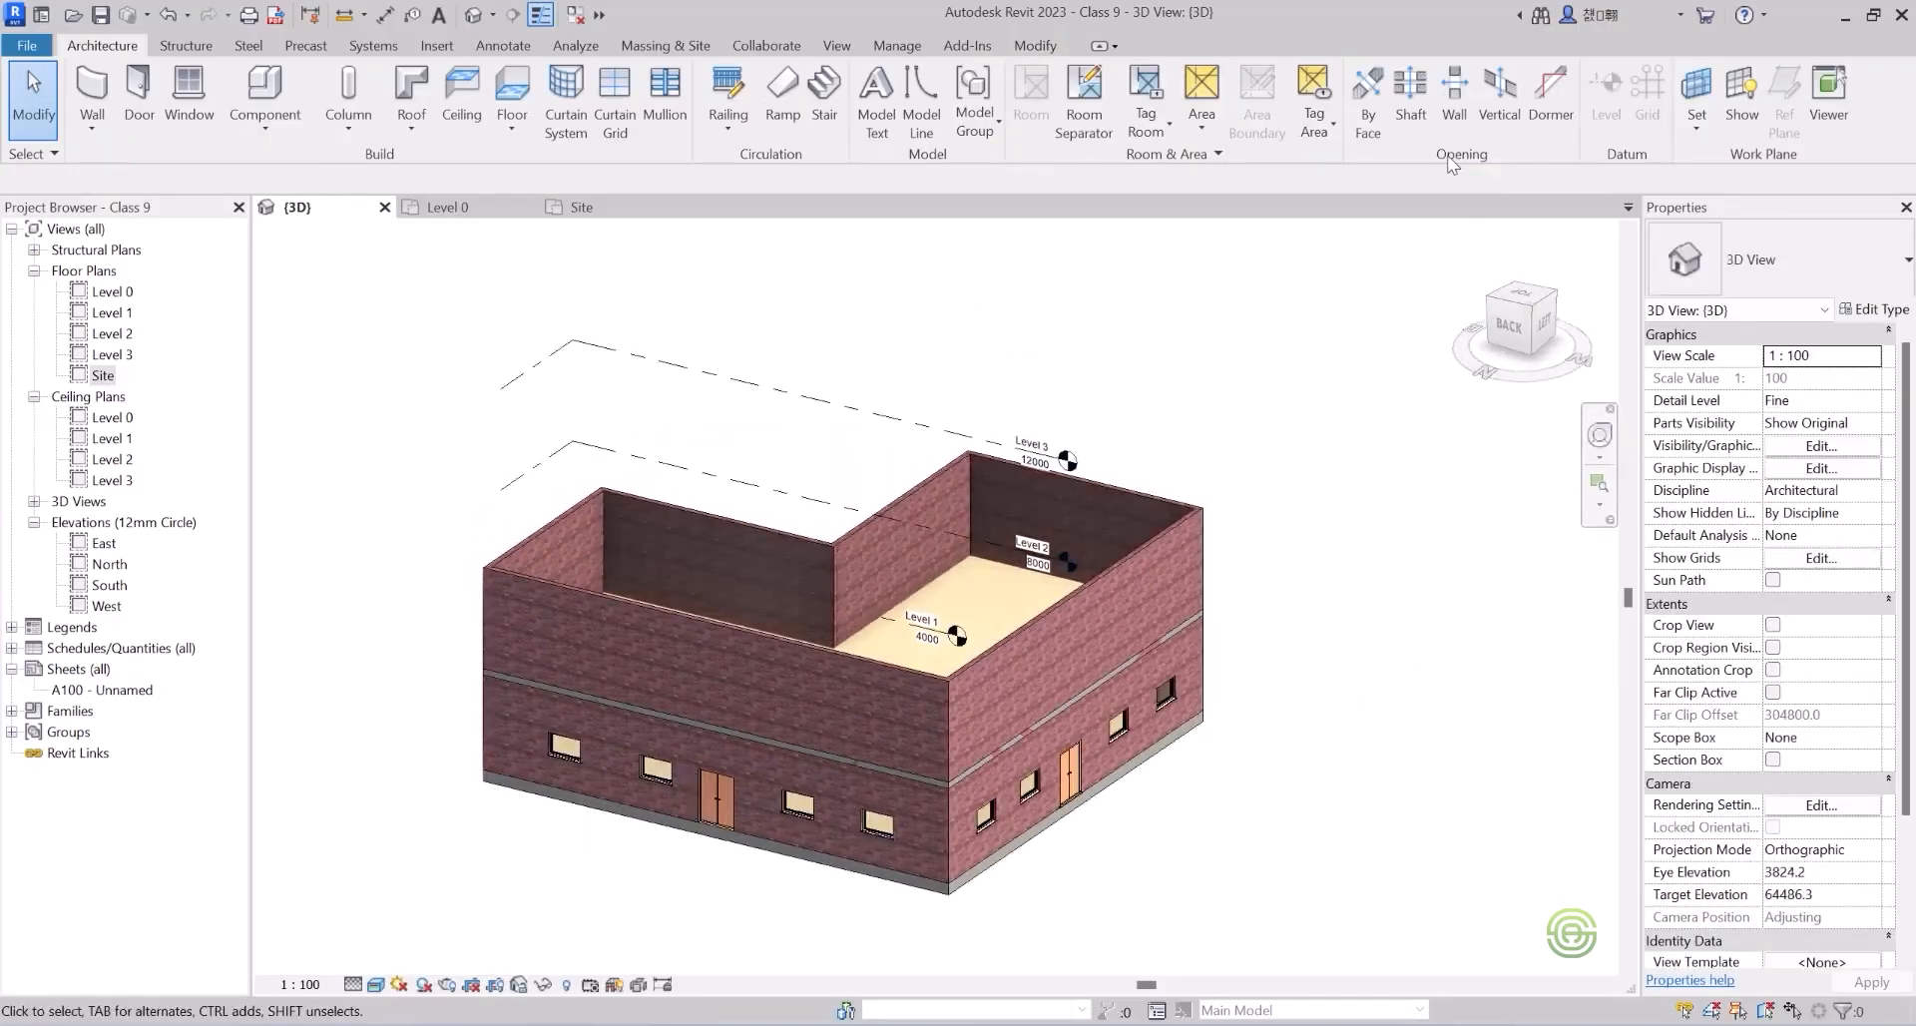
{"action": "left_click", "coordinate": [412, 125]}
{"action": "left_click", "coordinate": [477, 214]}
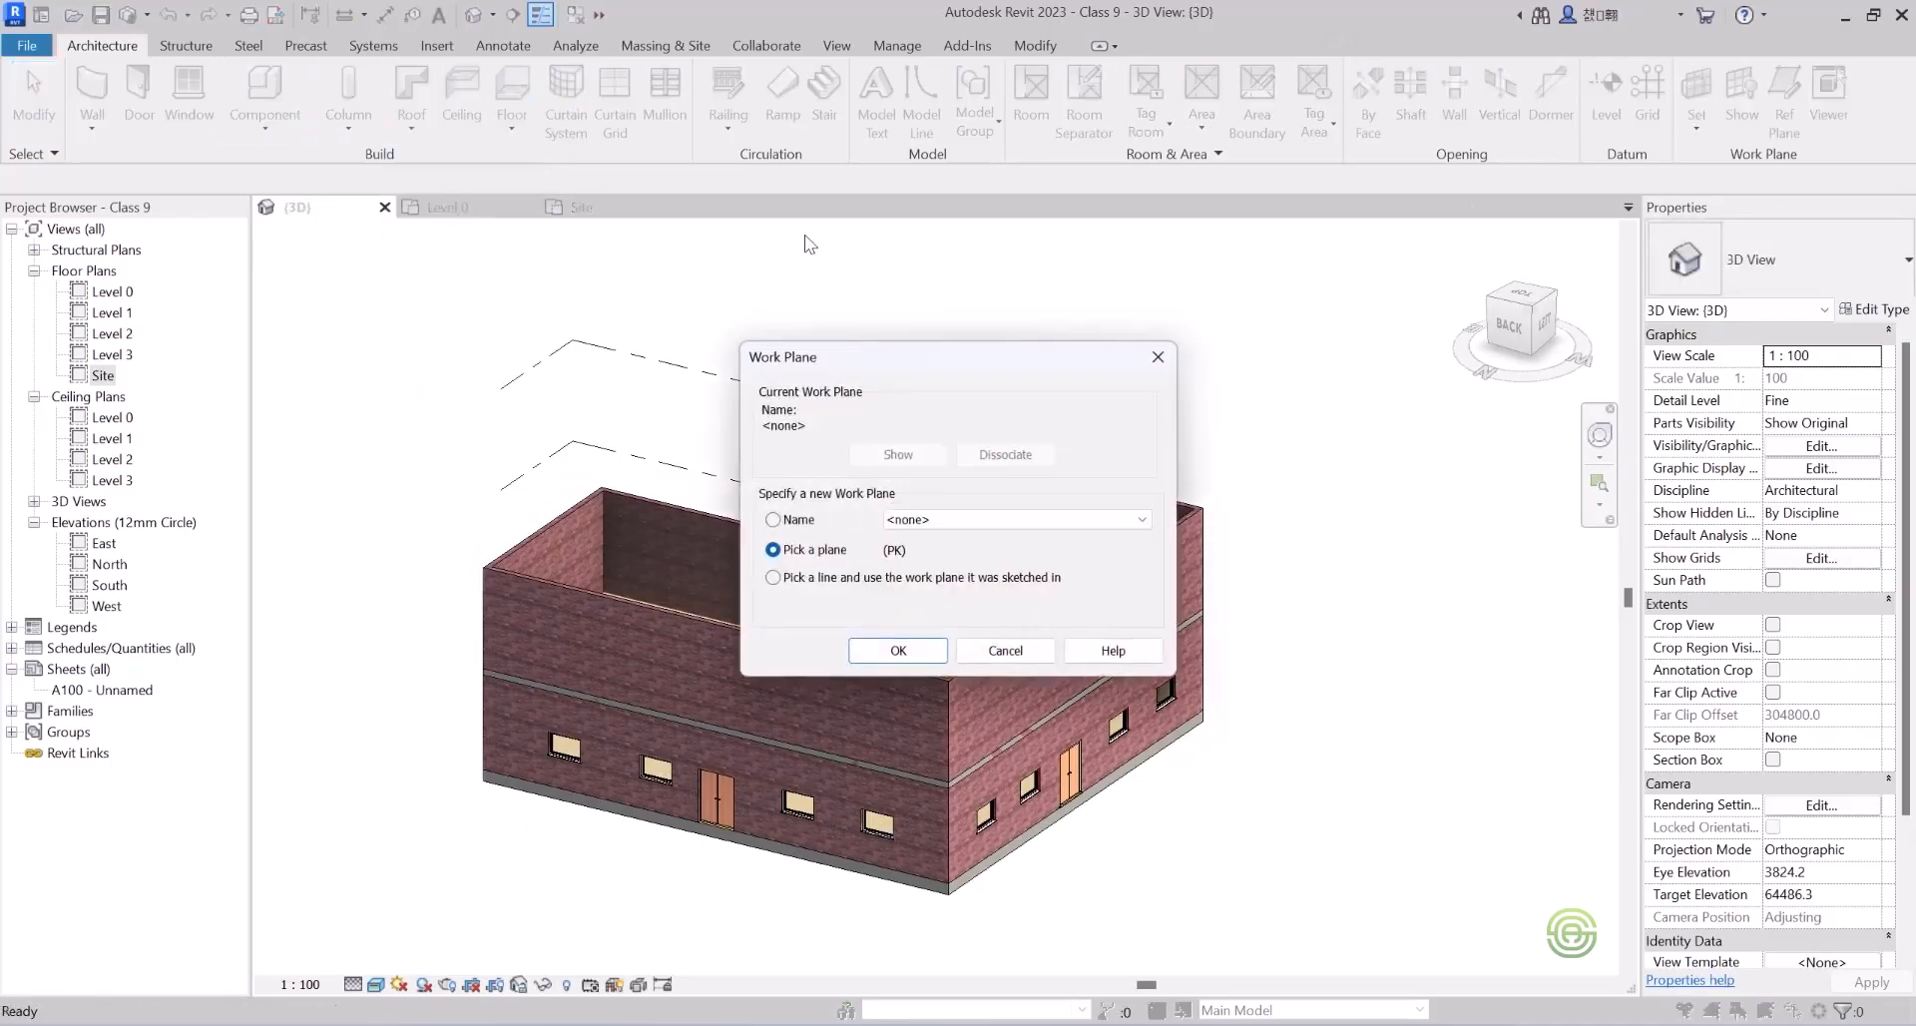
{"action": "left_click", "coordinate": [898, 649]}
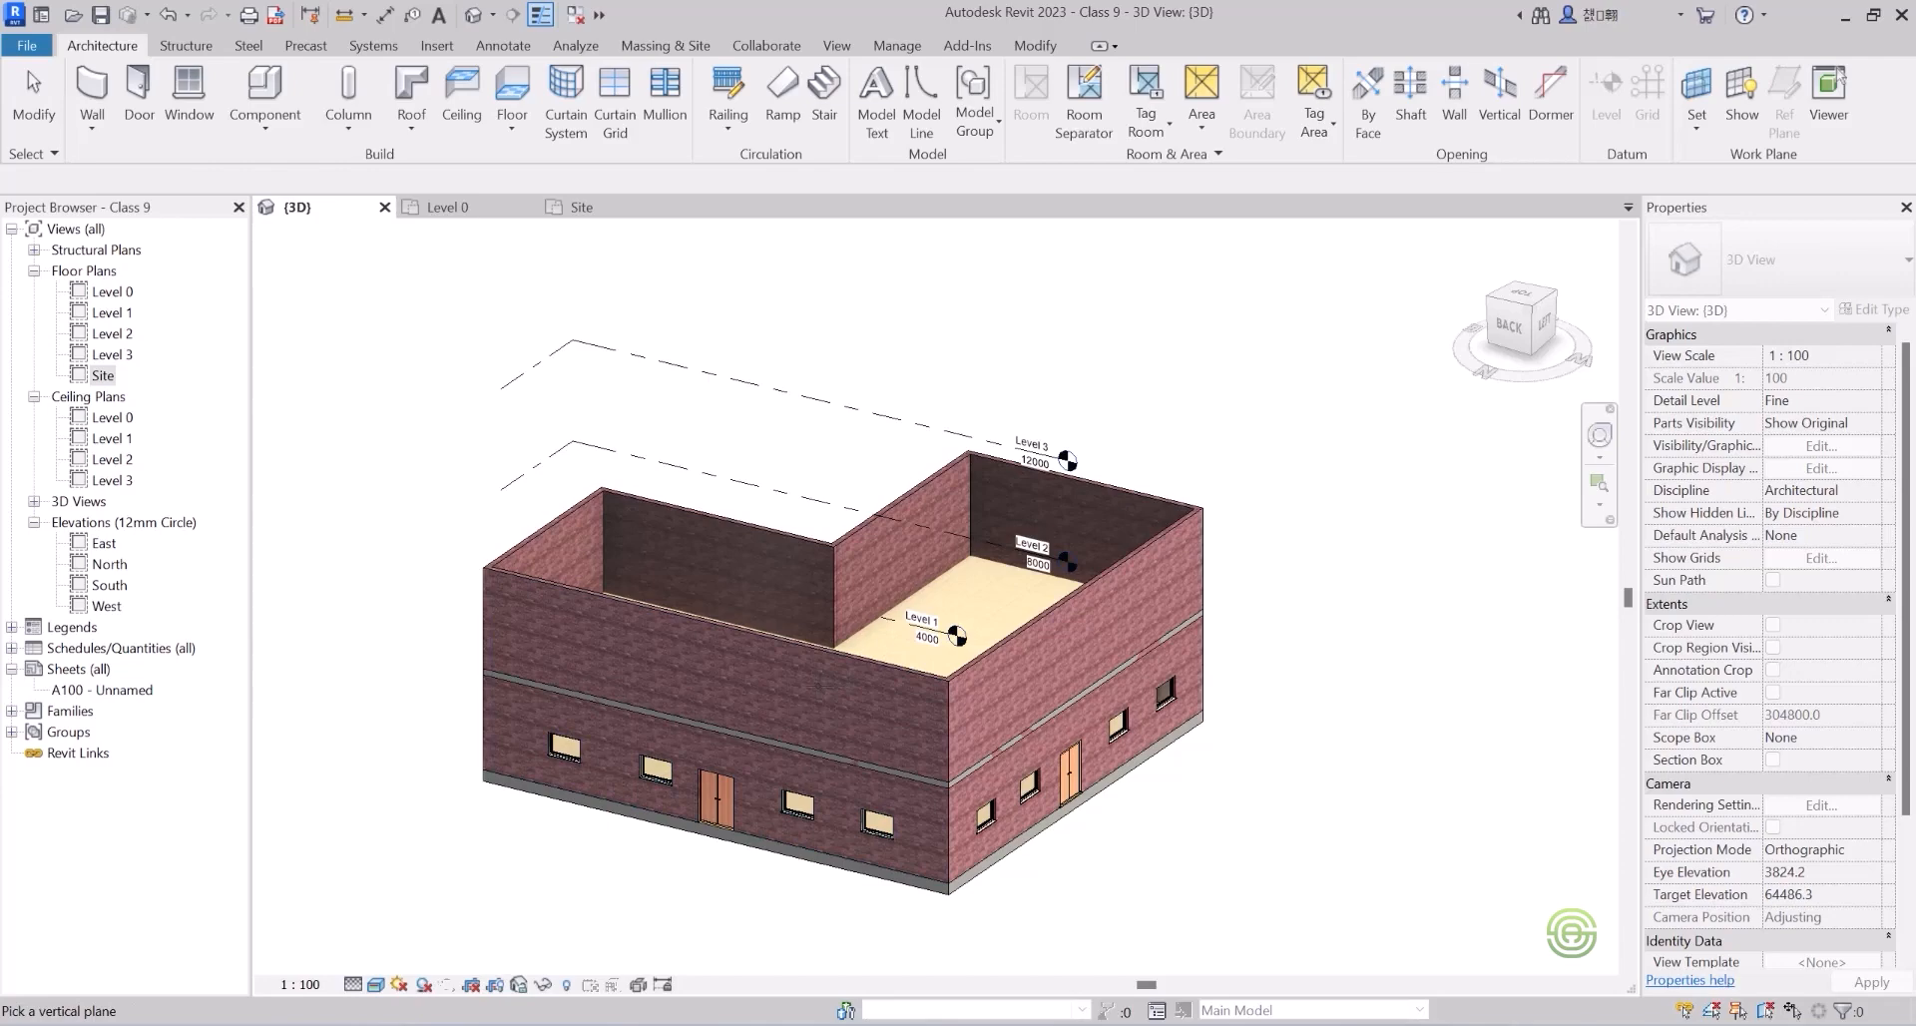
{"action": "scroll", "coordinate": [960, 688], "scroll_direction": "up", "scroll_amount": 4}
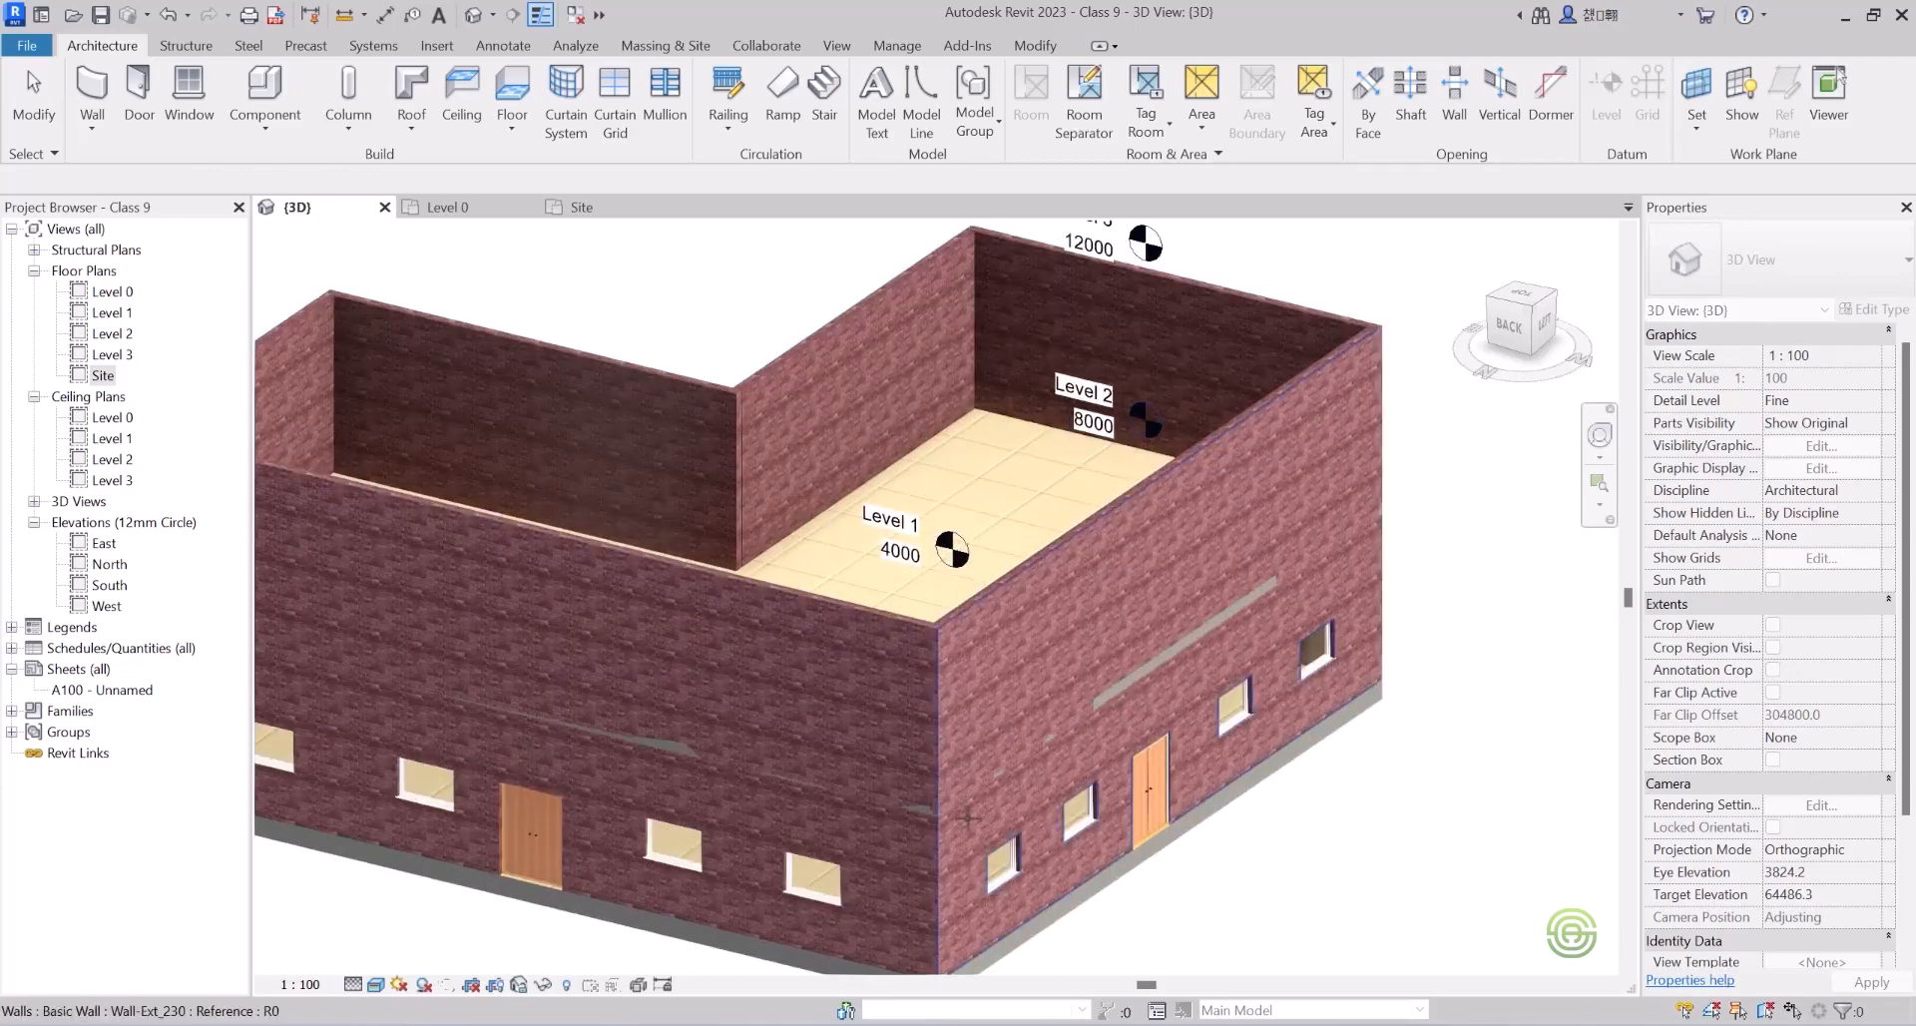
{"action": "left_click", "coordinate": [913, 567]}
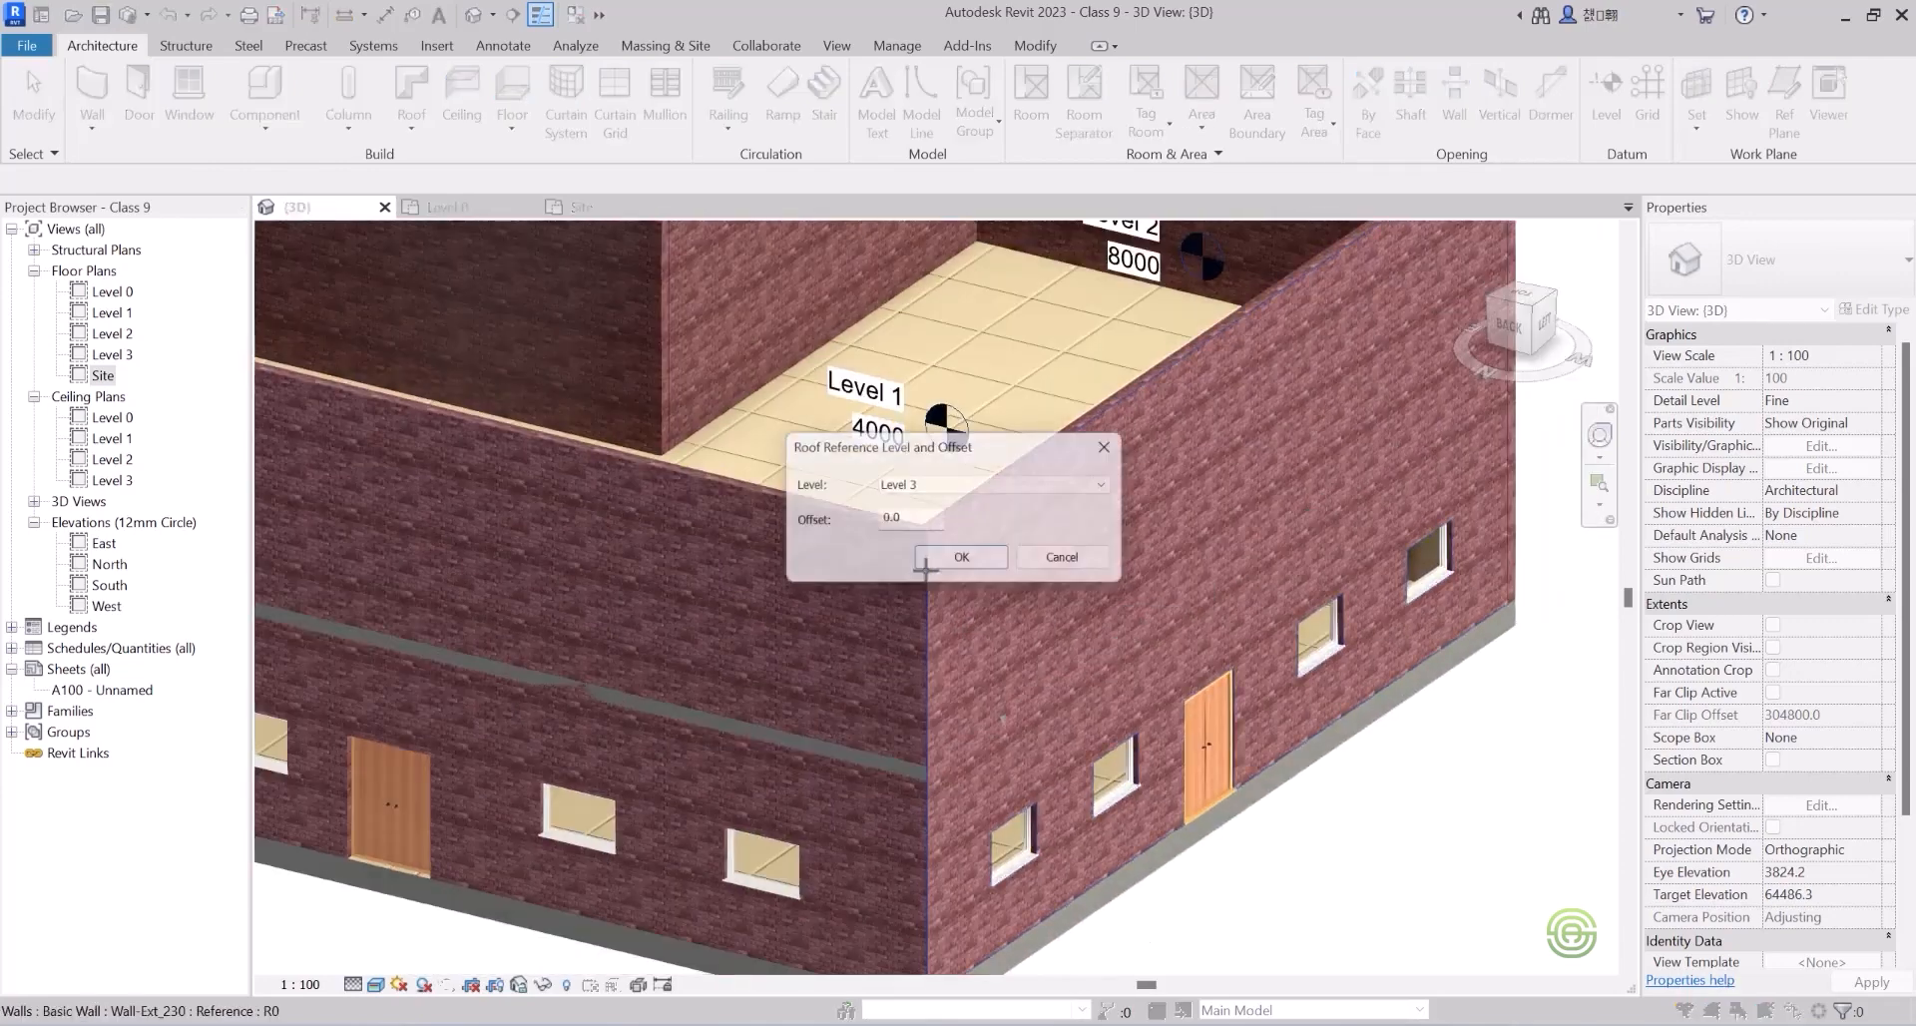
Set the new extrusion roof's reference level to Level 2 with an offset of 0.0.
{"action": "left_click", "coordinate": [919, 484]}
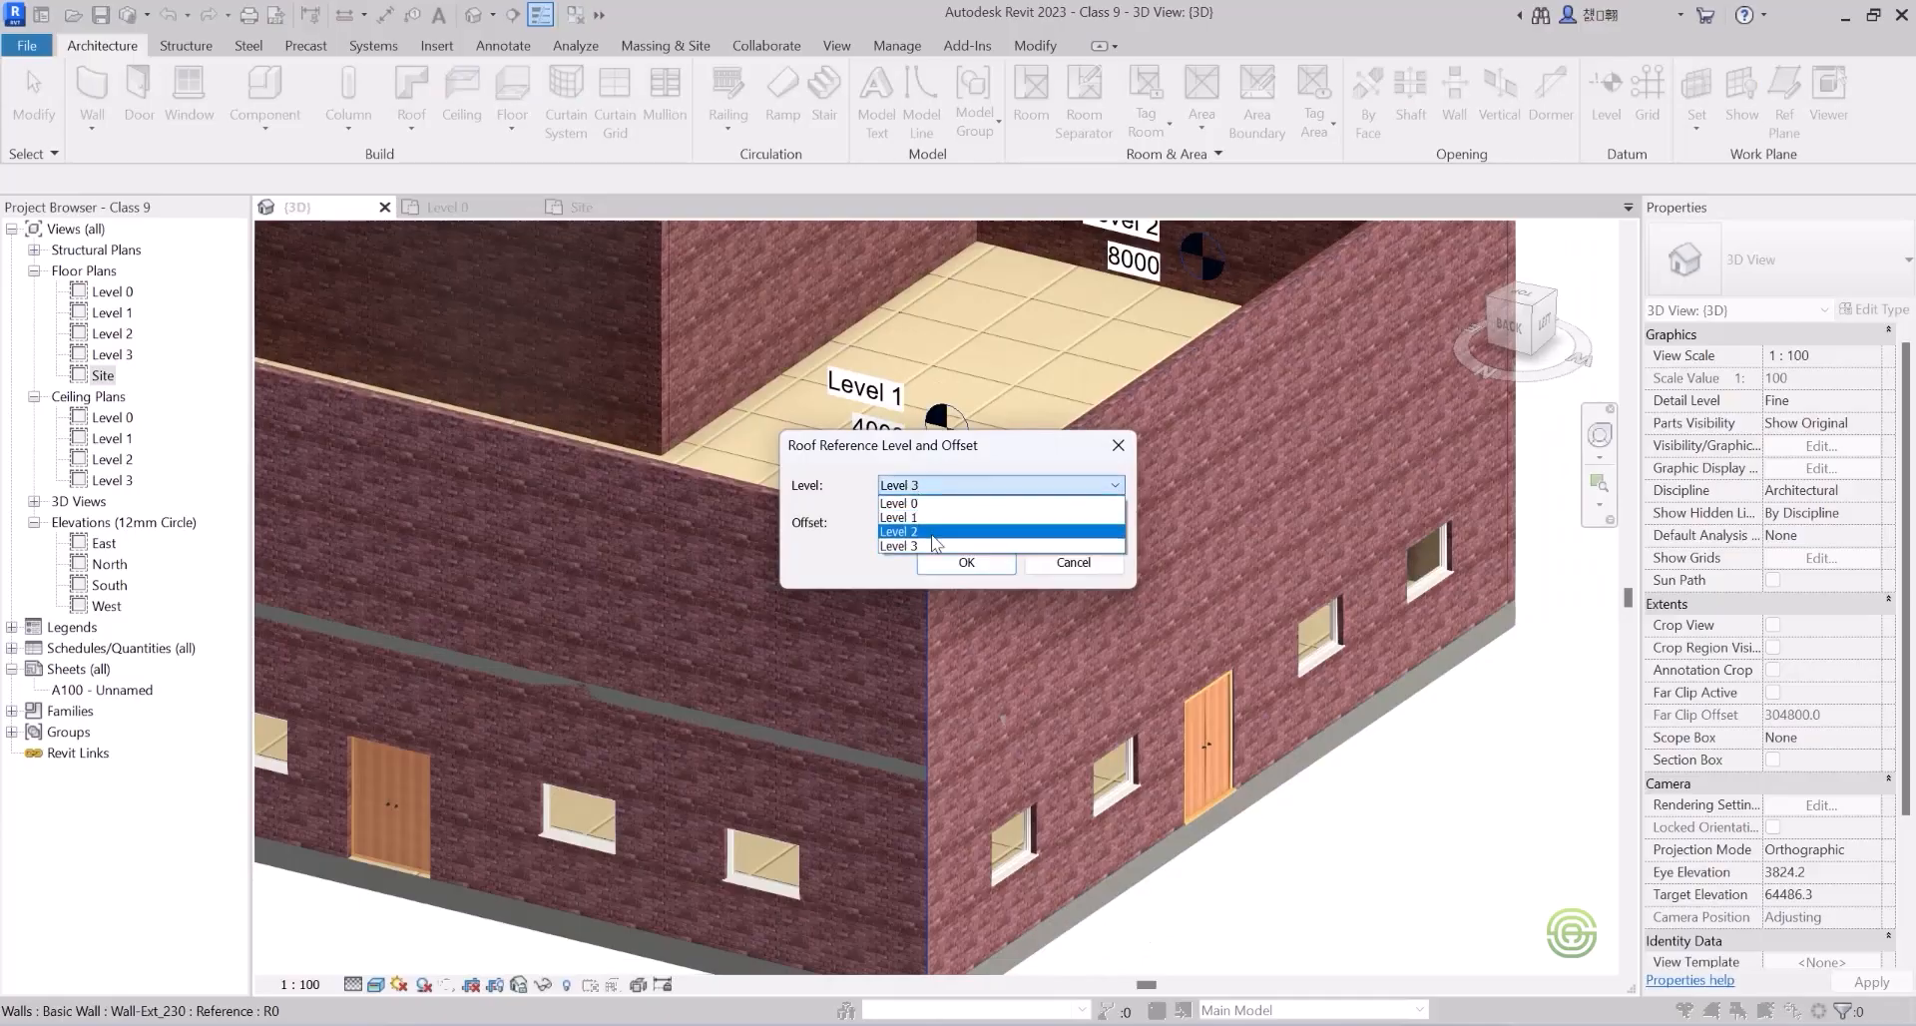
{"action": "left_click", "coordinate": [926, 532]}
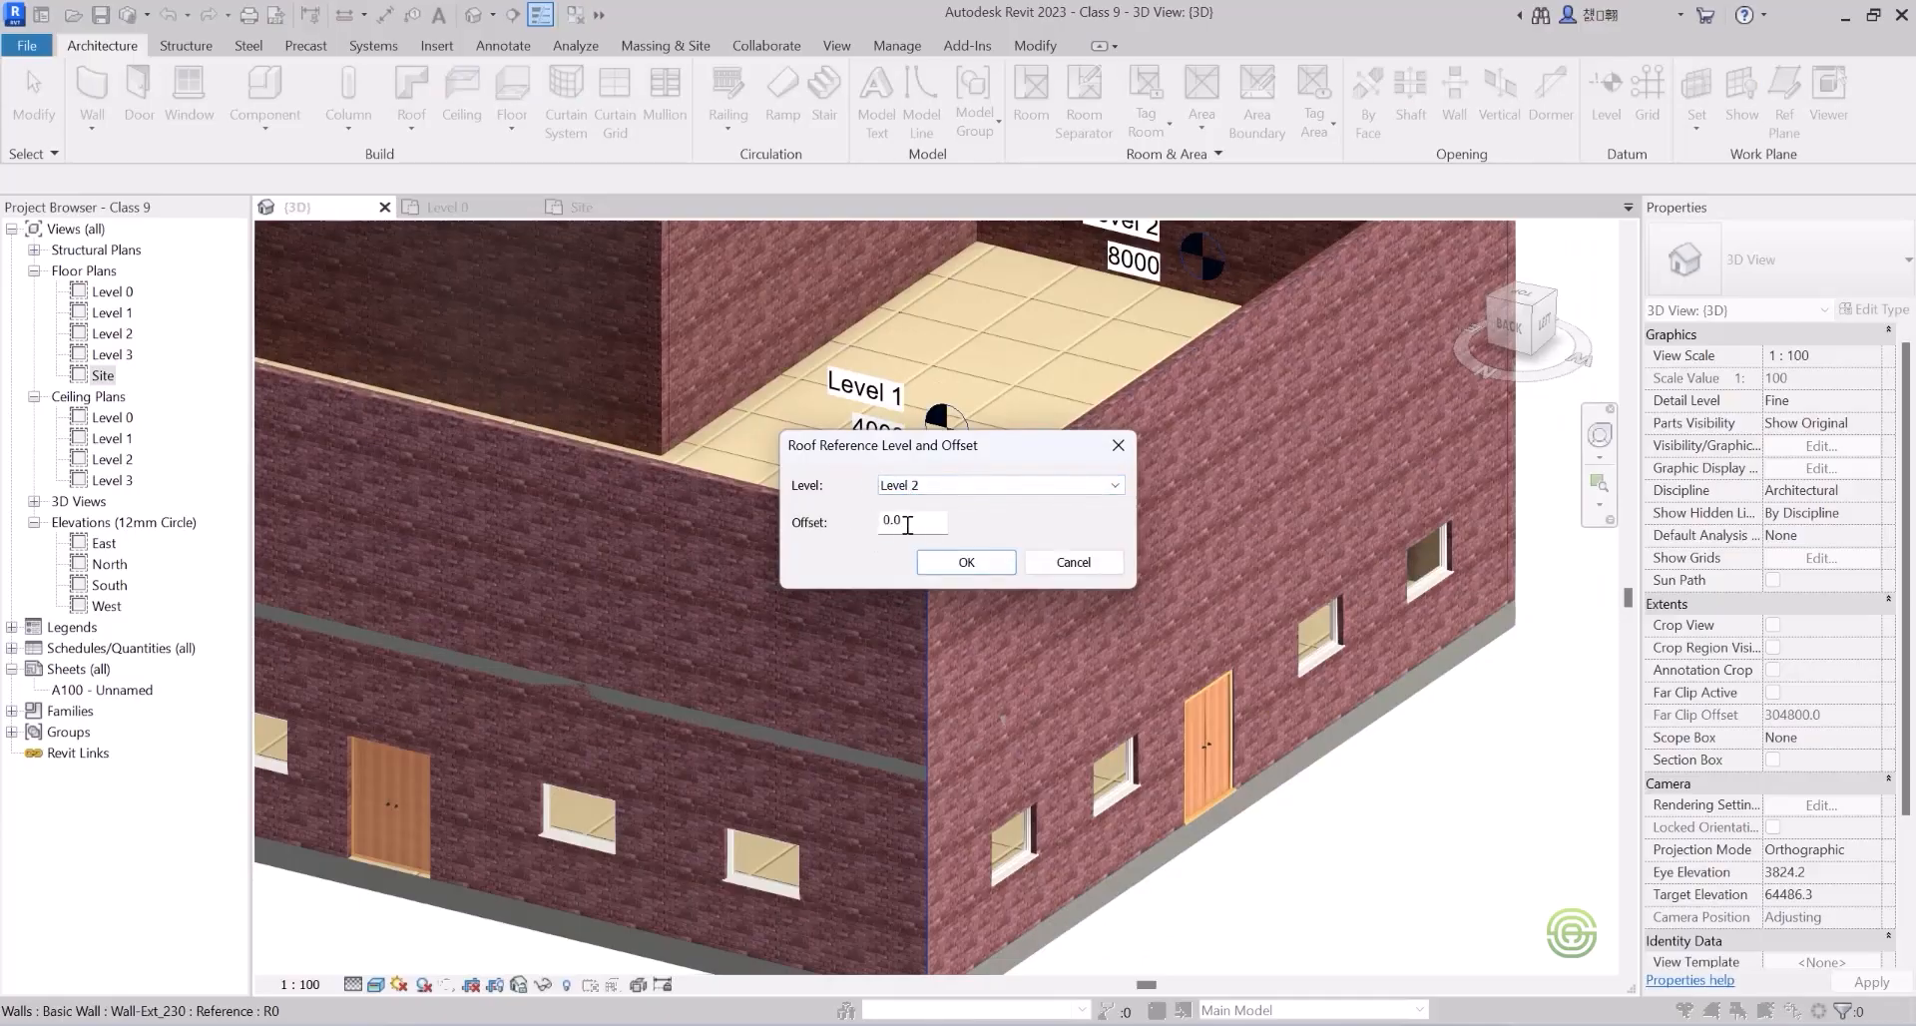
{"action": "left_click", "coordinate": [966, 563]}
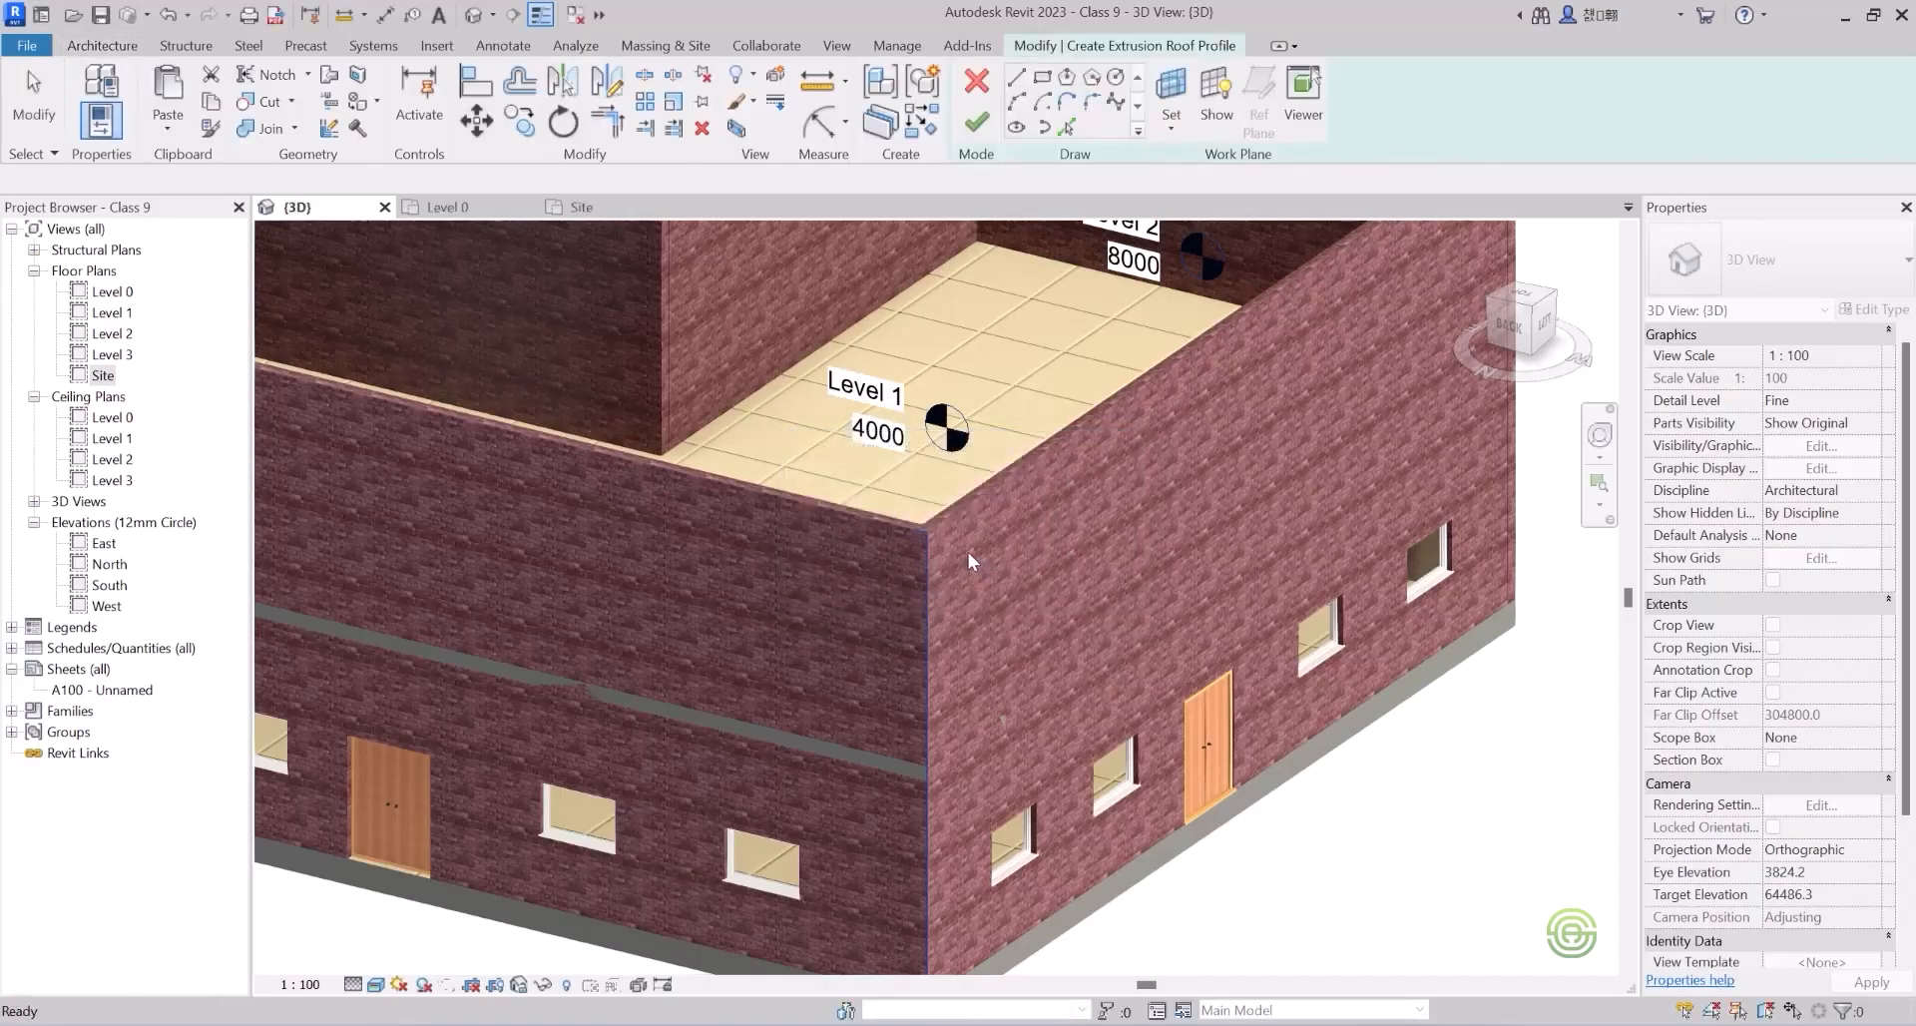
Sketch a wavy spline profile along the top of the back wall, overhanging both ends, and finish the extrusion roof.
{"action": "scroll", "coordinate": [968, 553], "scroll_direction": "down", "scroll_amount": 4}
{"action": "scroll", "coordinate": [951, 633], "scroll_direction": "down", "scroll_amount": 1}
{"action": "middle_click_drag", "start_coordinate": [900, 596], "coordinate": [938, 579], "text": "shift"}
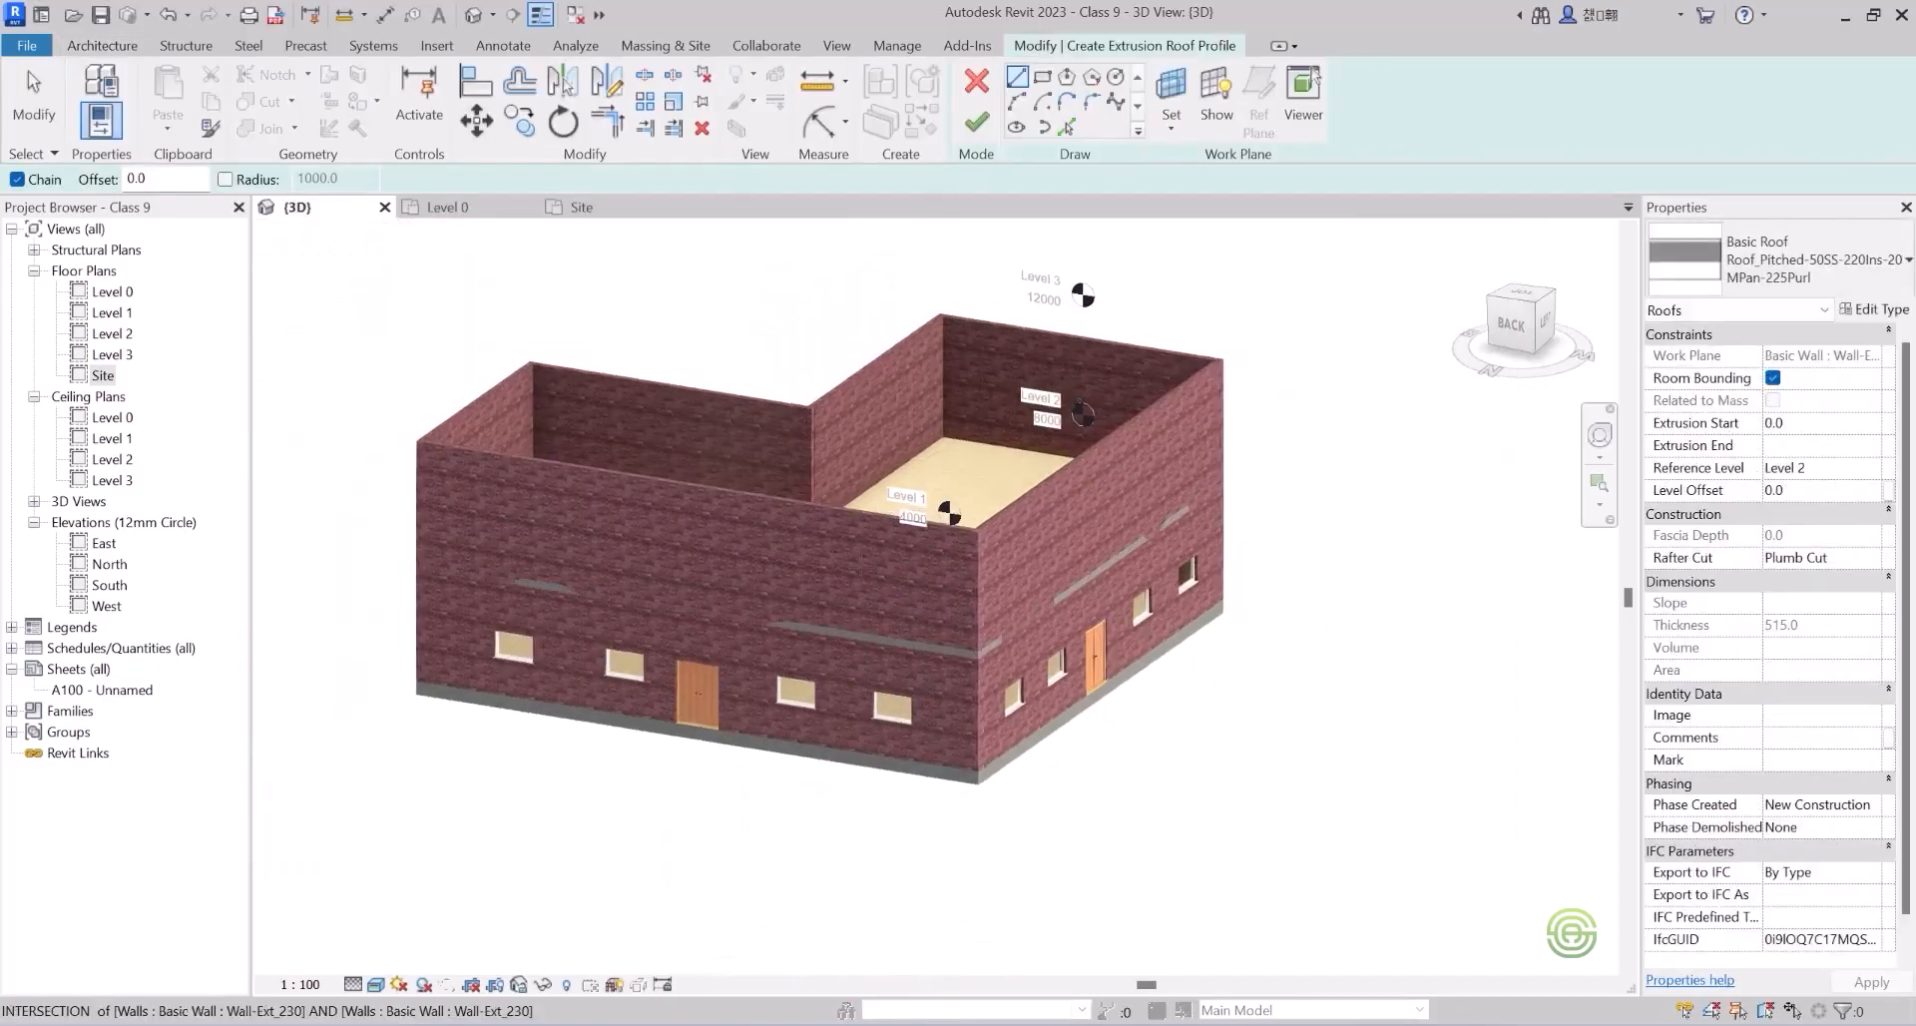
{"action": "scroll", "coordinate": [406, 459], "scroll_direction": "up", "scroll_amount": 1}
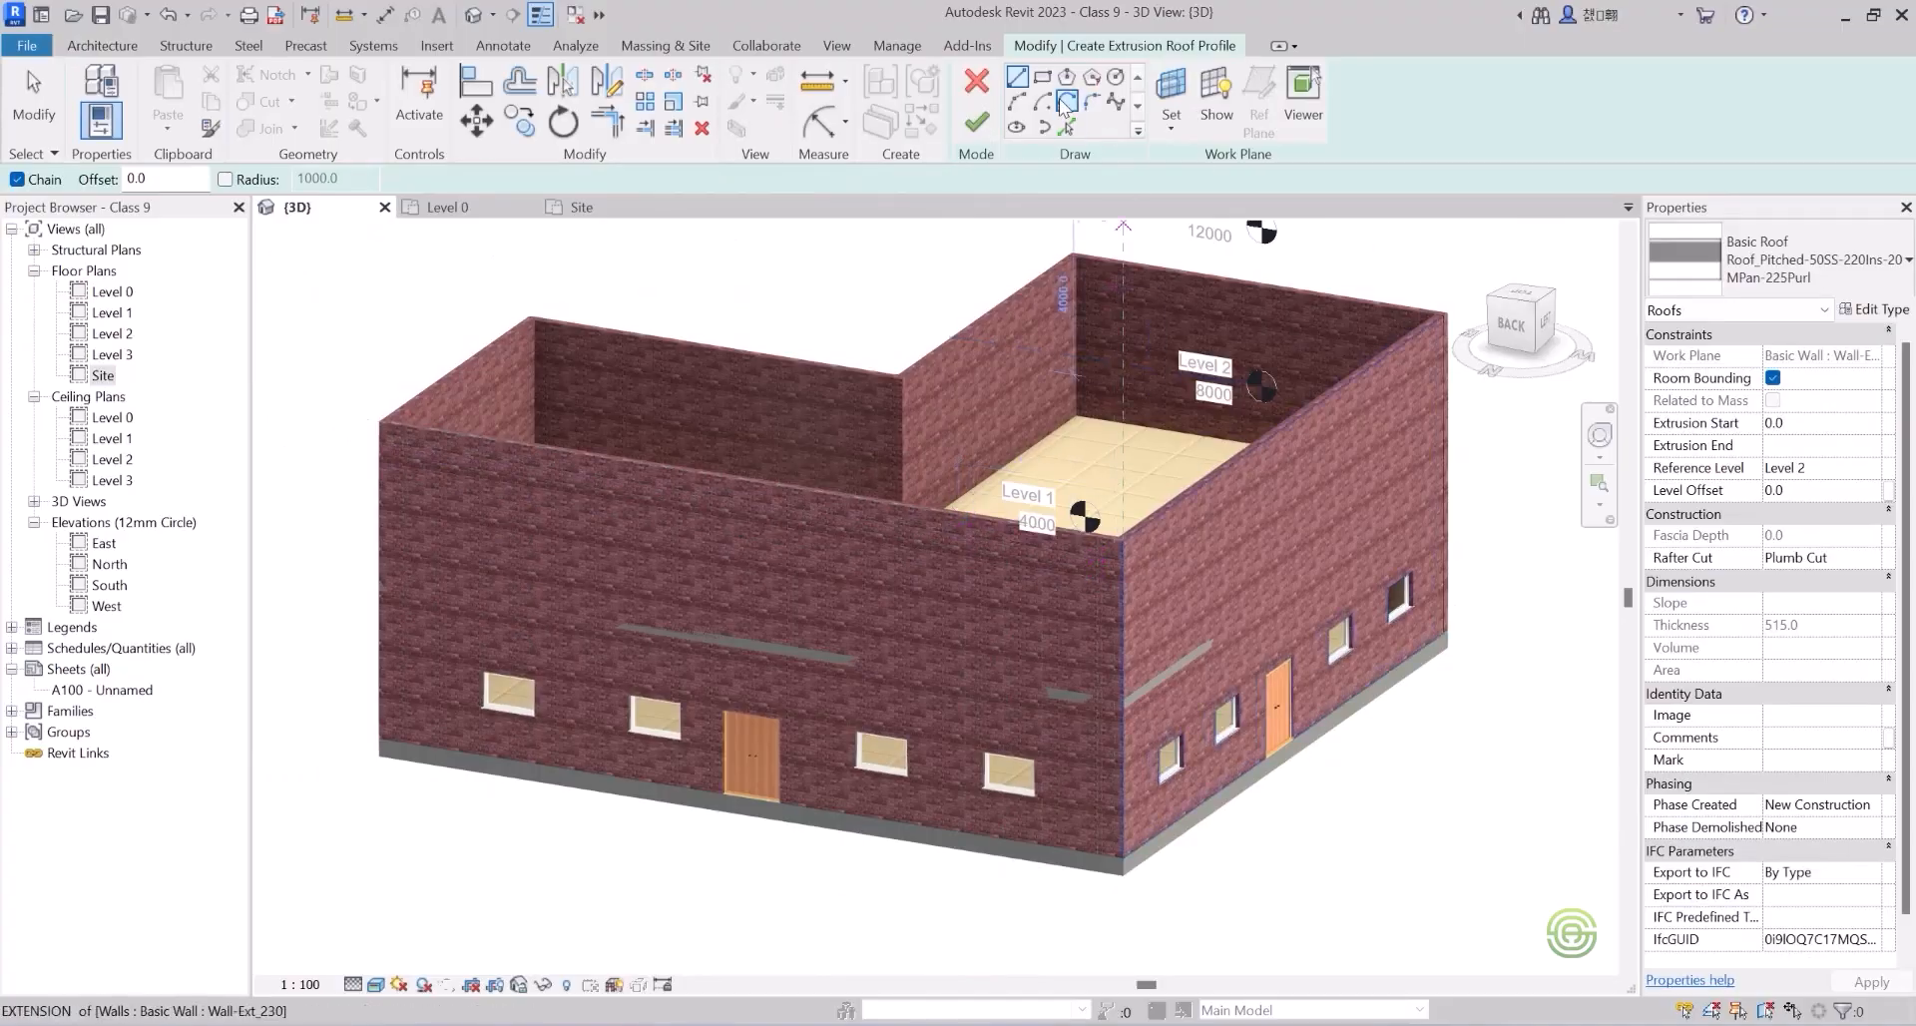
{"action": "left_click", "coordinate": [1115, 103]}
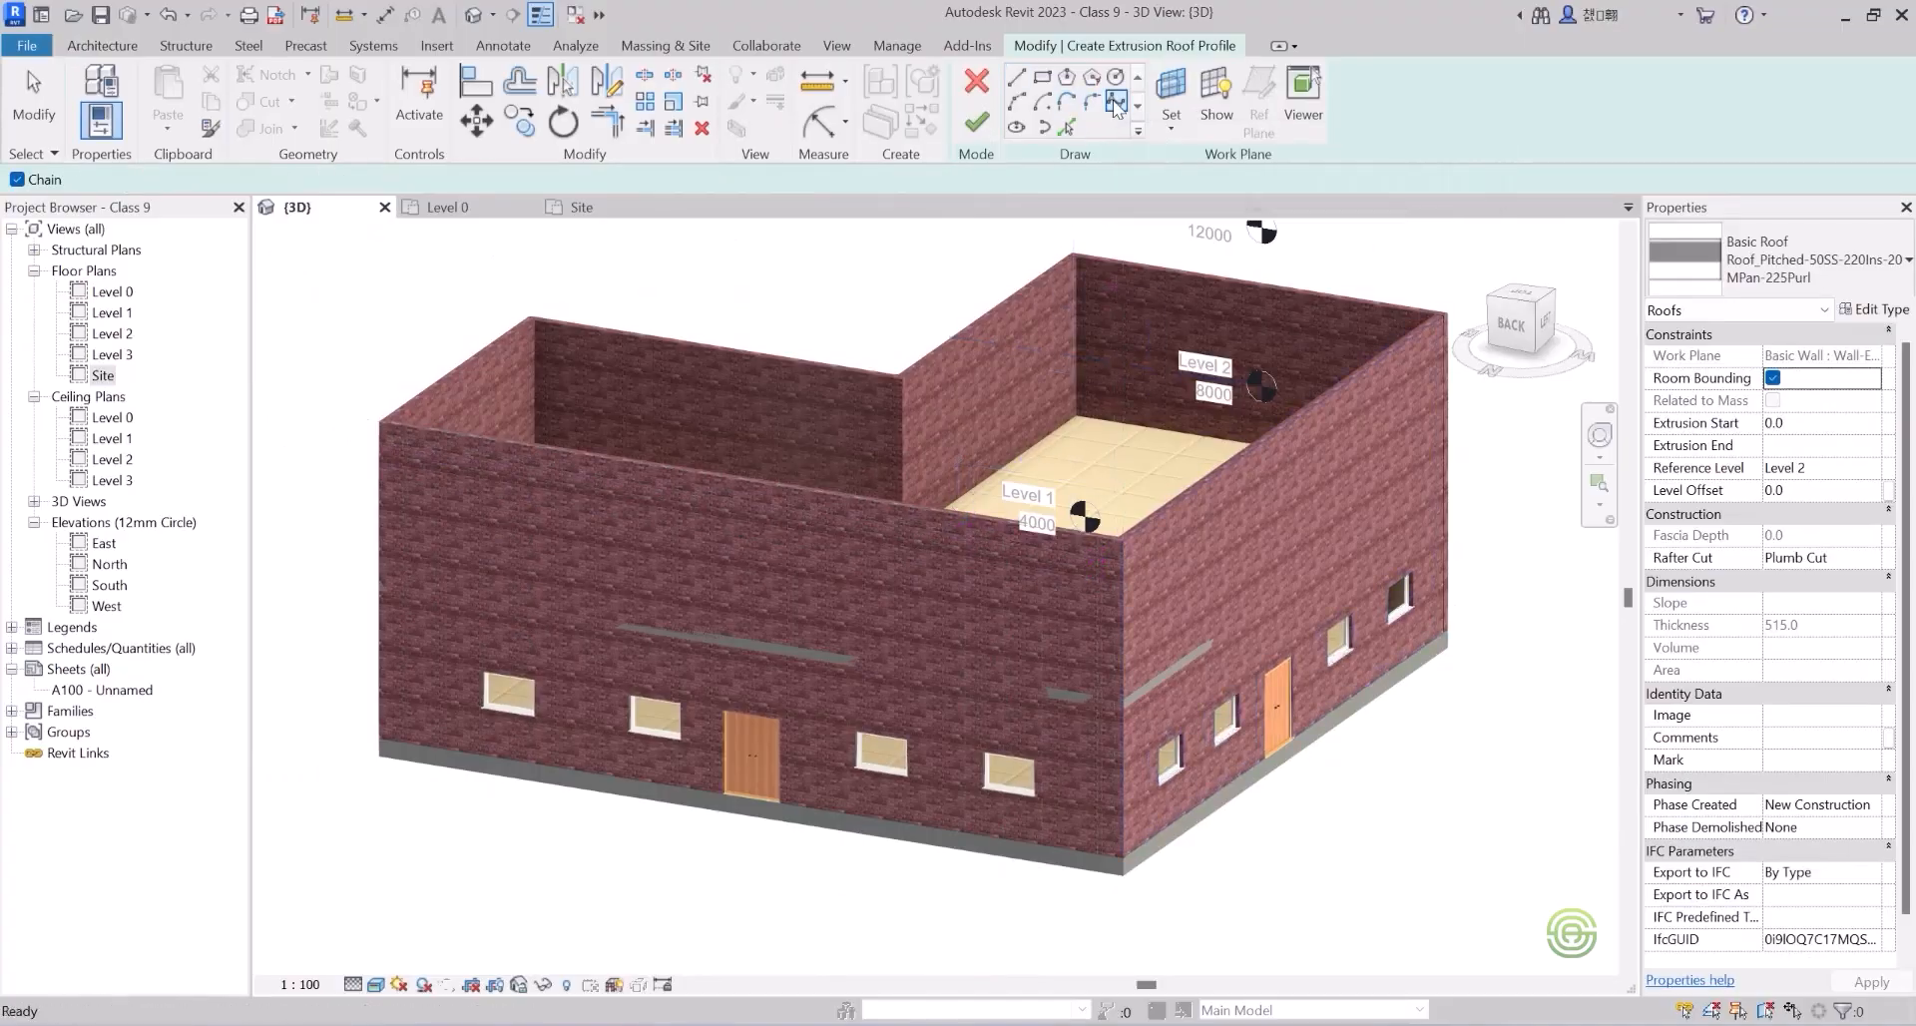
{"action": "left_click", "coordinate": [317, 412]}
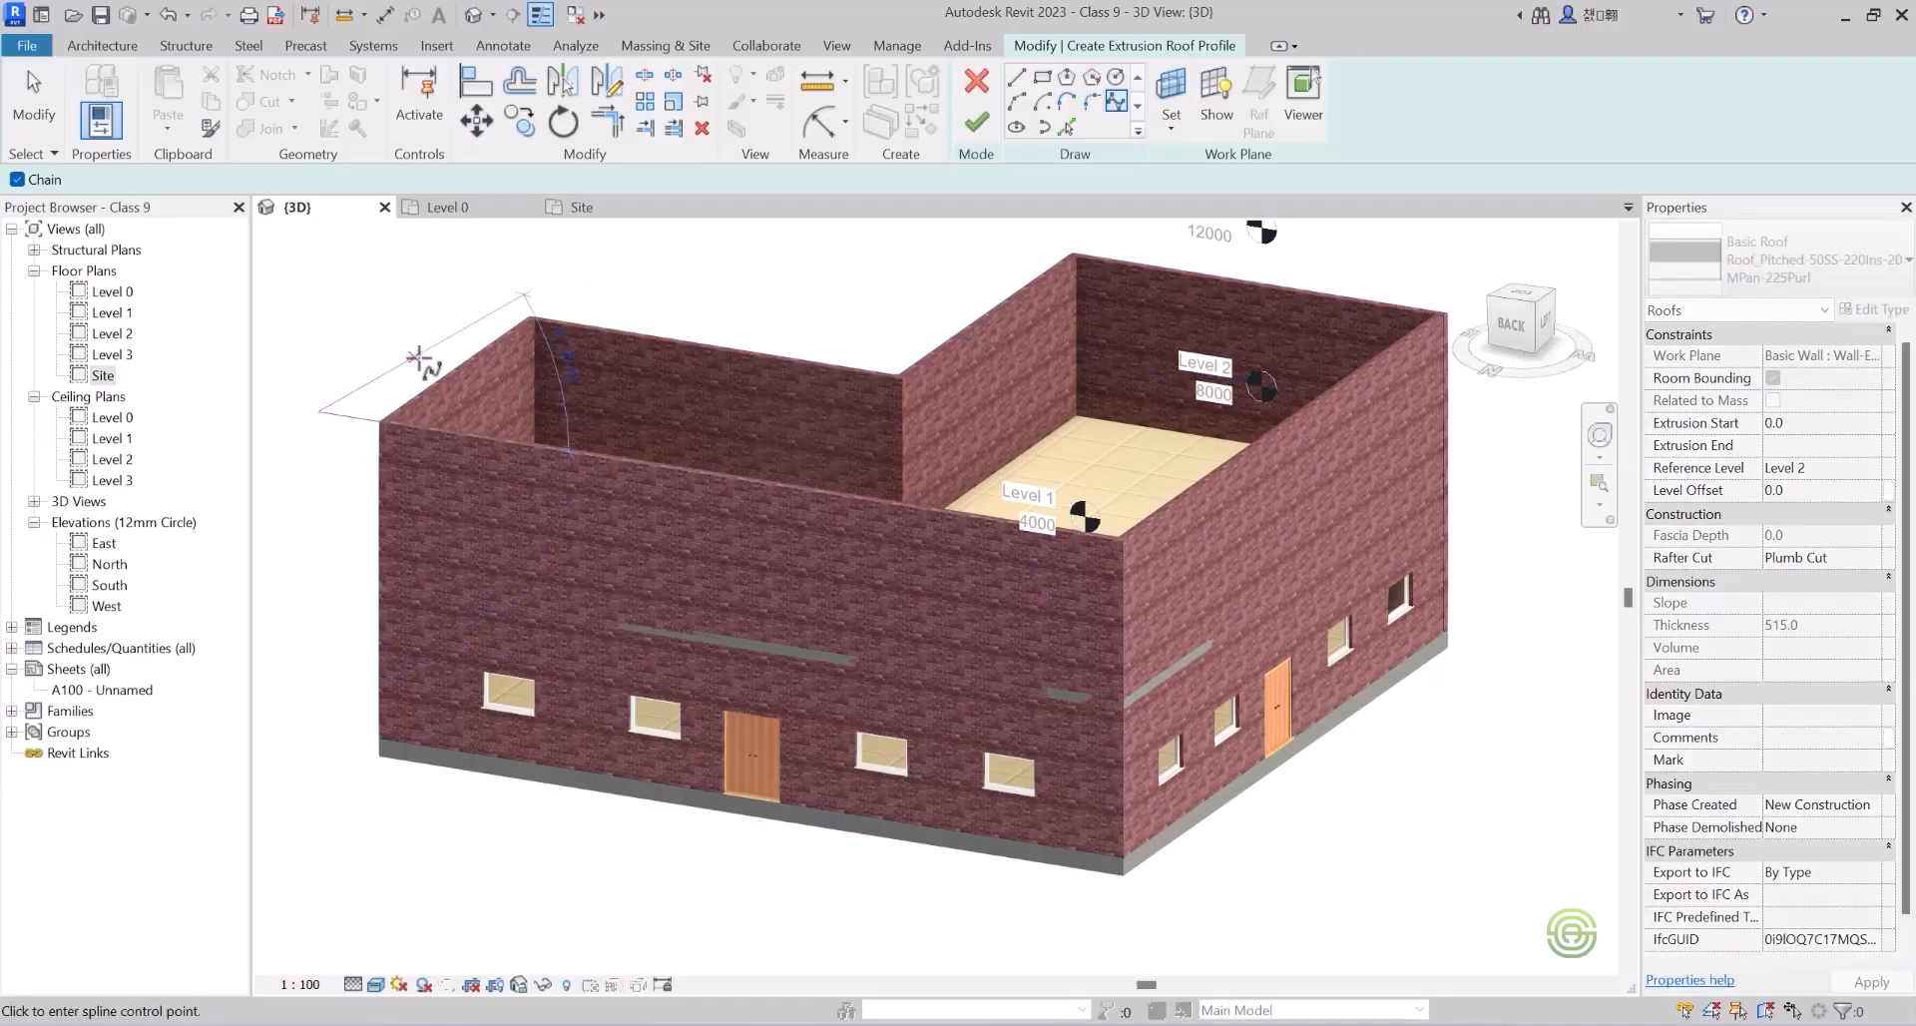
{"action": "left_click", "coordinate": [547, 393]}
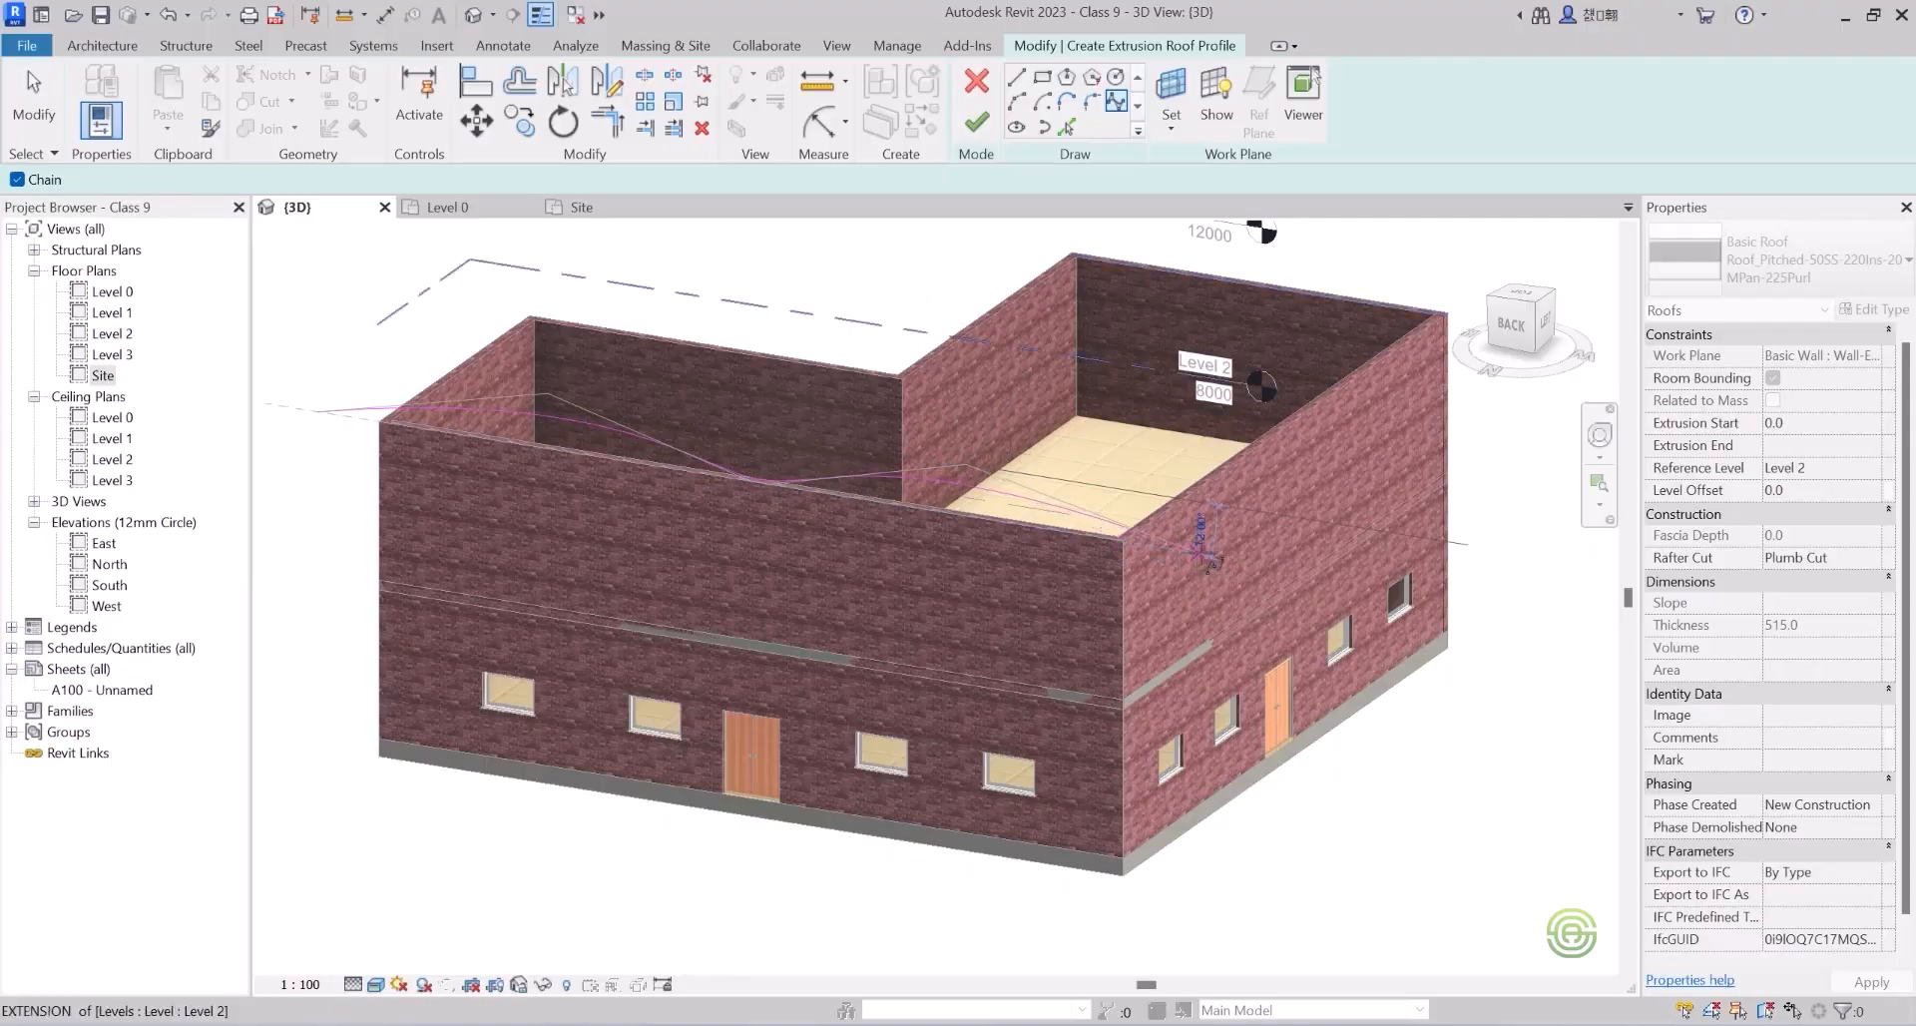
{"action": "left_click", "coordinate": [1198, 554]}
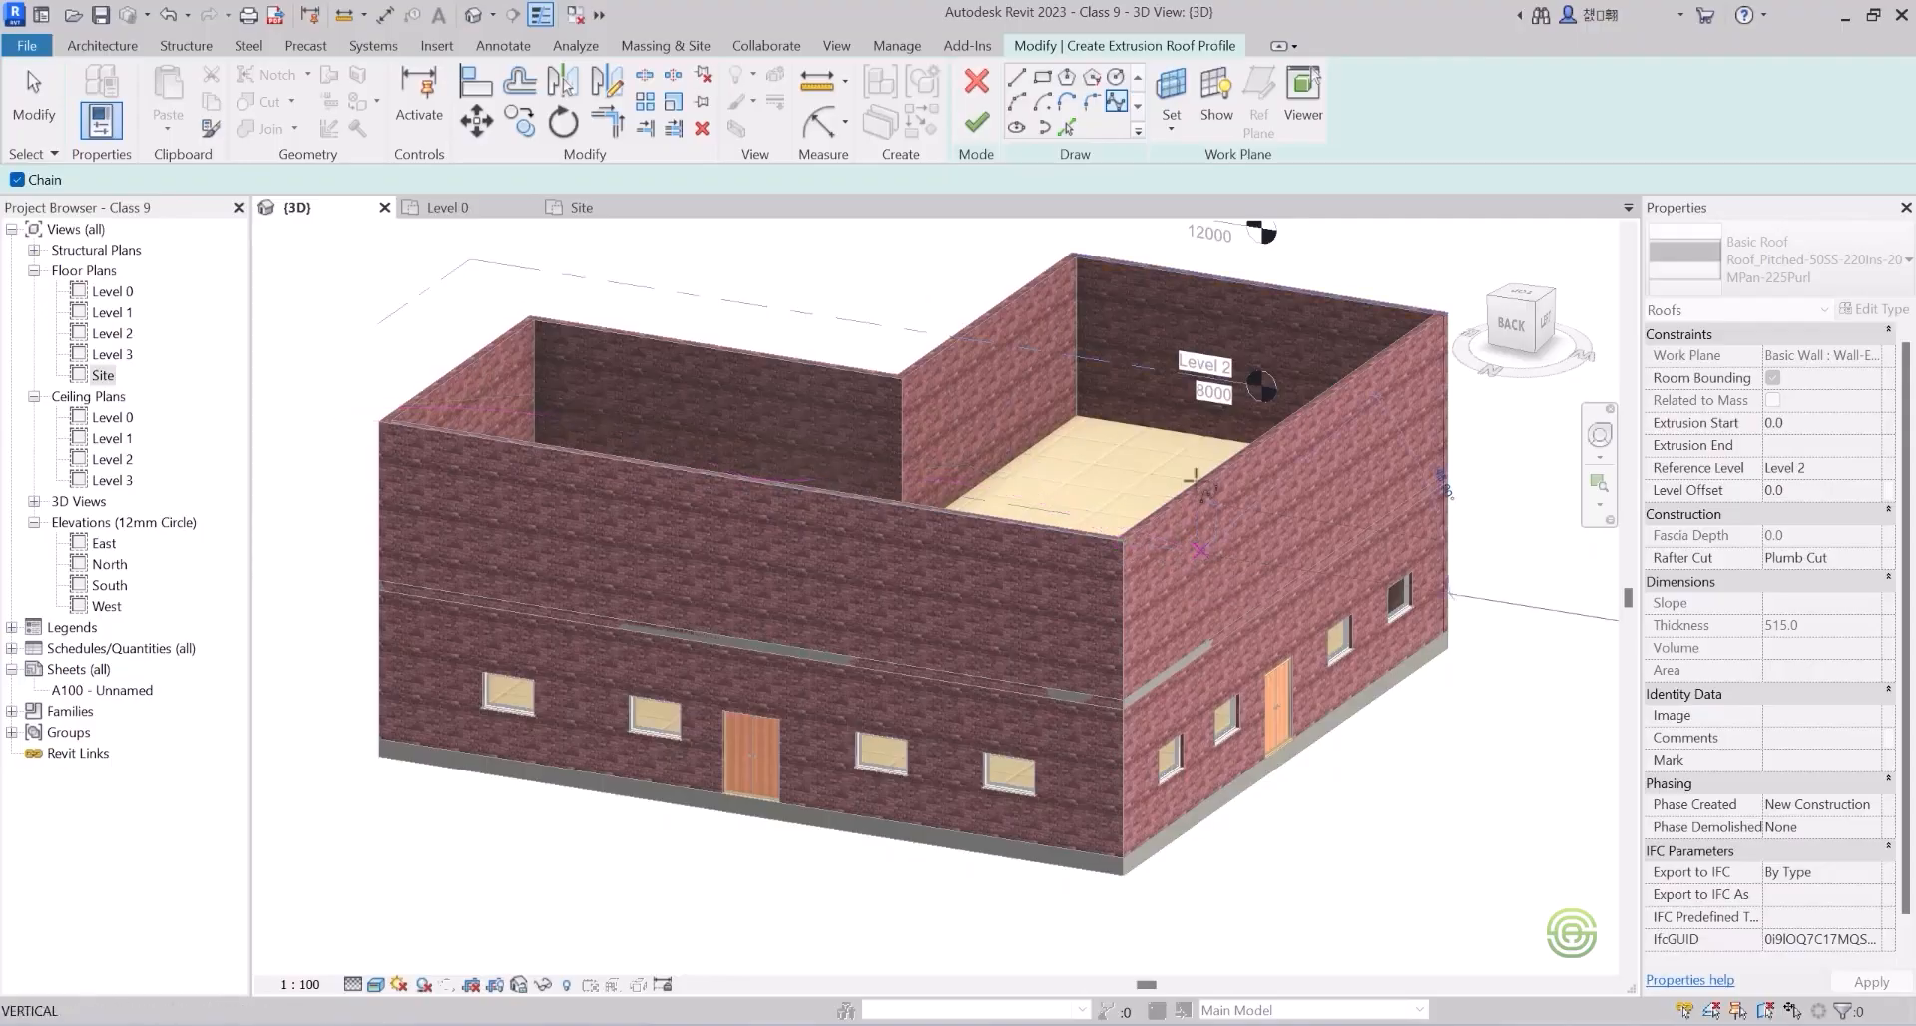
{"action": "key", "text": "Escape"}
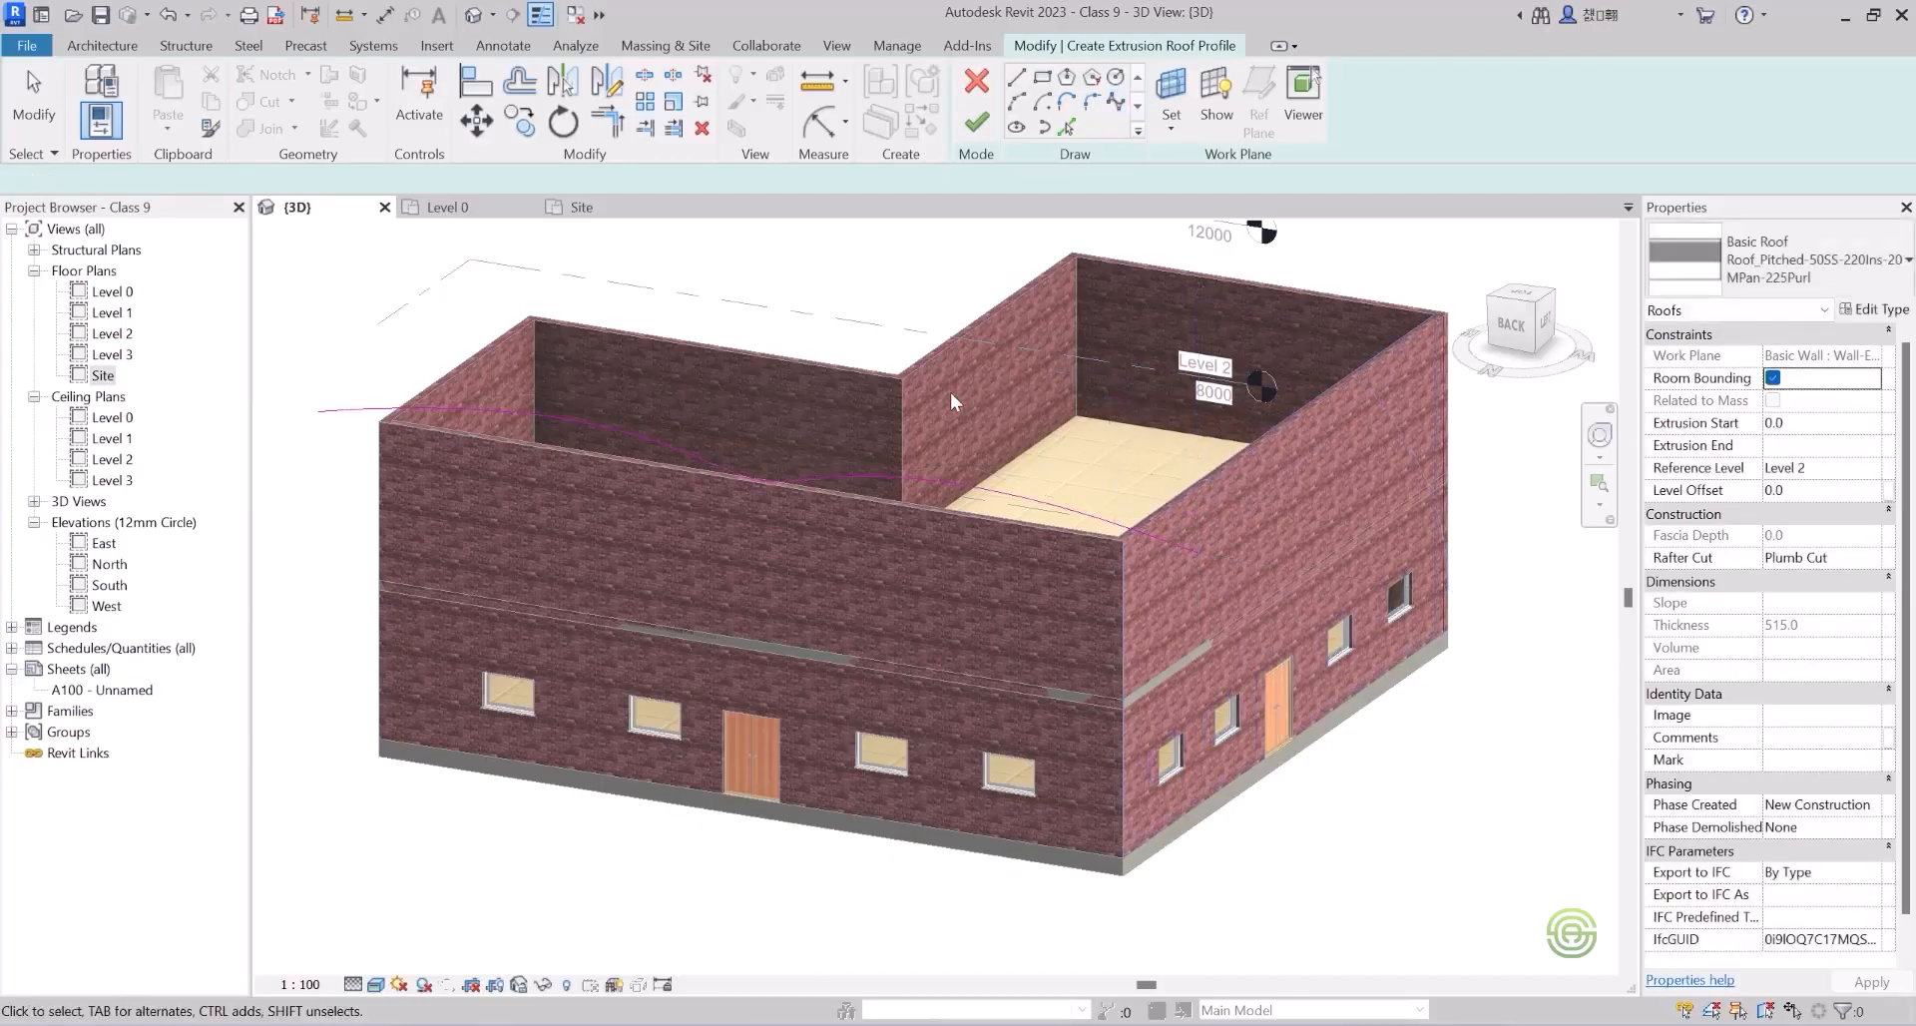
{"action": "key", "text": "Escape"}
{"action": "left_click", "coordinate": [975, 121]}
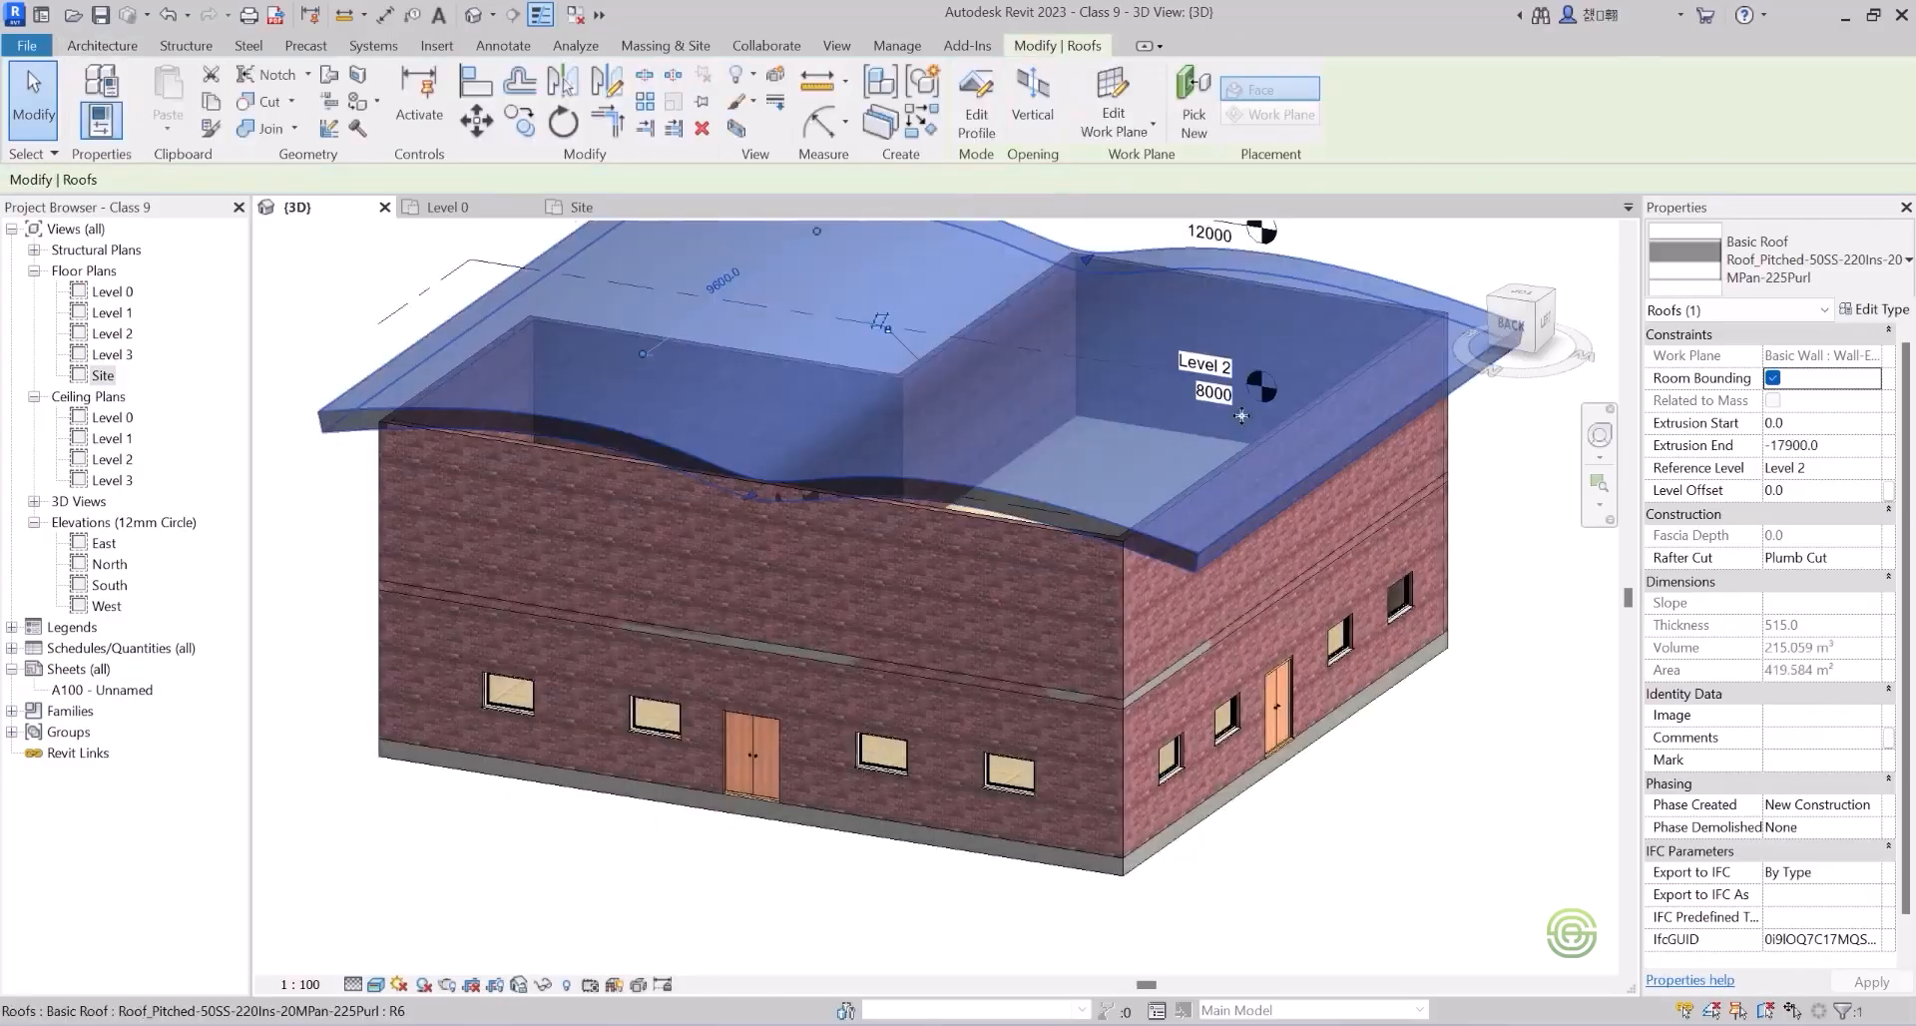
Change the curved roof's type to Roof_Generic-125mm.
{"action": "left_click", "coordinate": [1810, 262]}
{"action": "left_click", "coordinate": [1627, 428]}
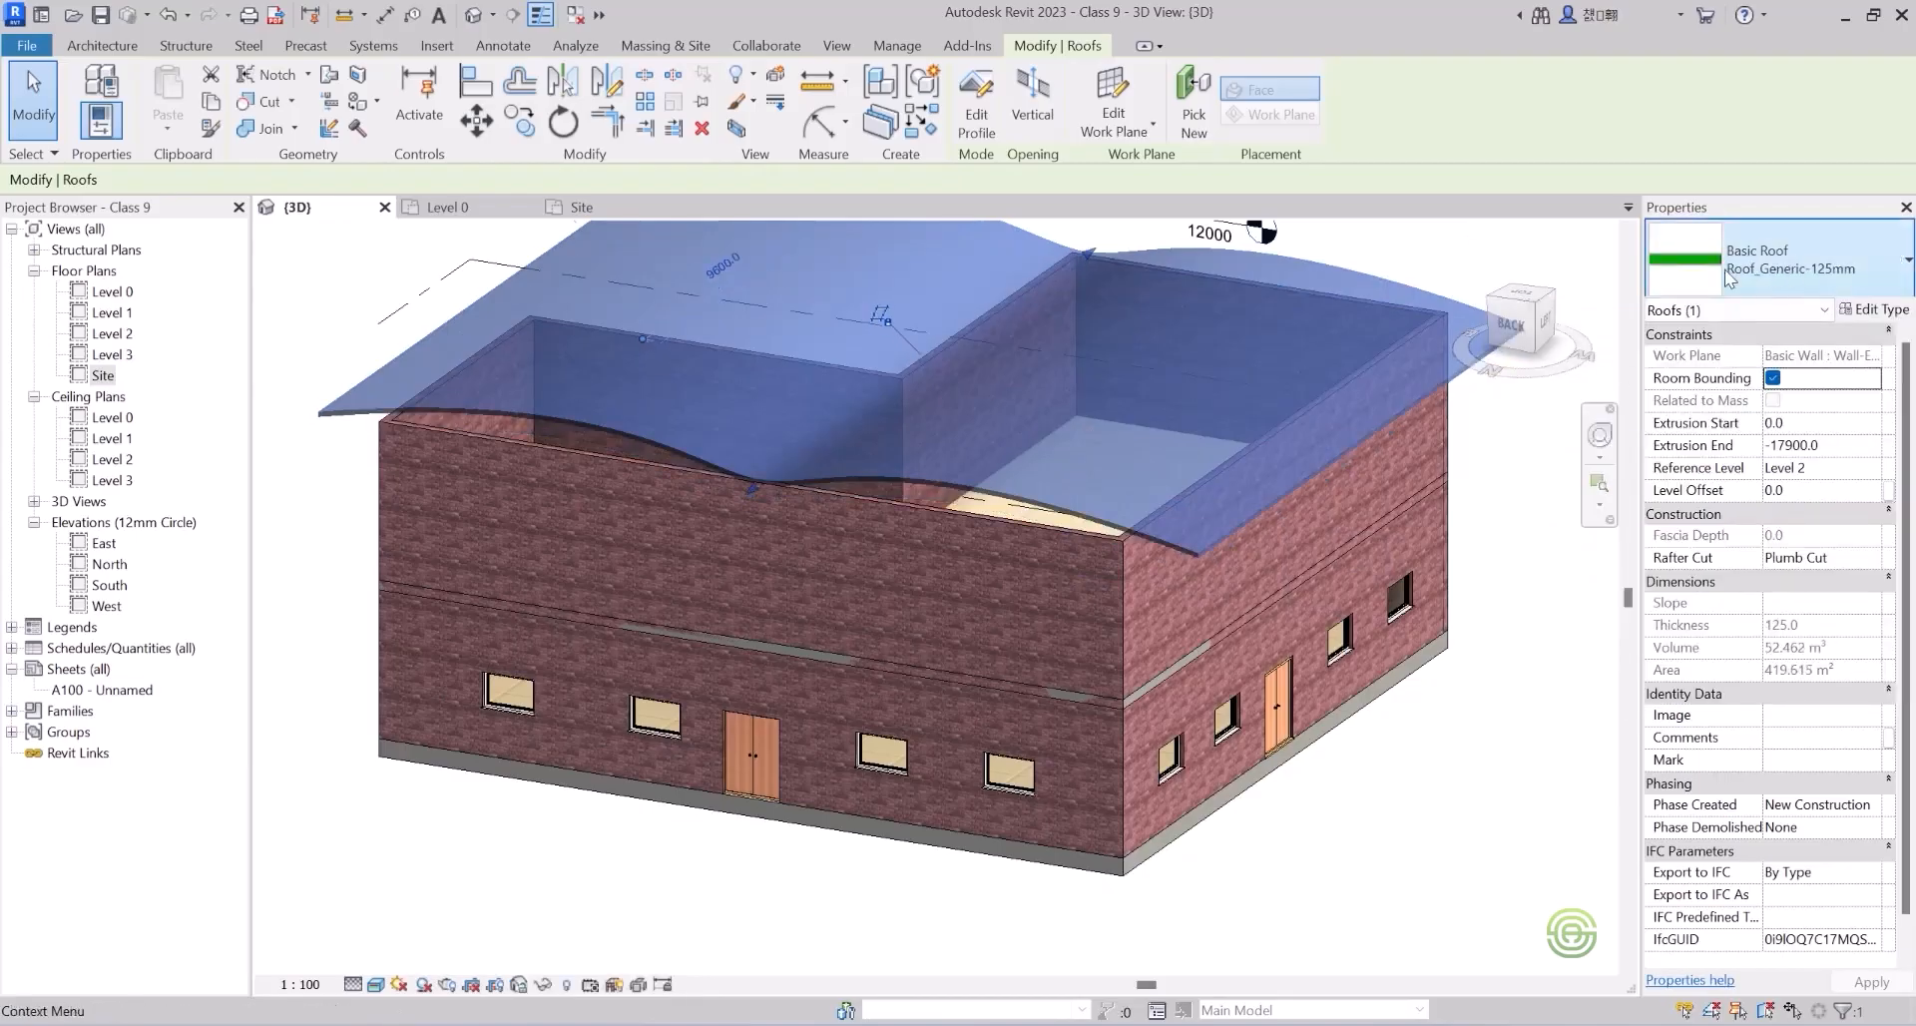
{"action": "left_click", "coordinate": [1496, 457]}
Attach the tops of all six exterior walls to the underside of the curved roof.
{"action": "scroll", "coordinate": [779, 559], "scroll_direction": "down", "scroll_amount": 3}
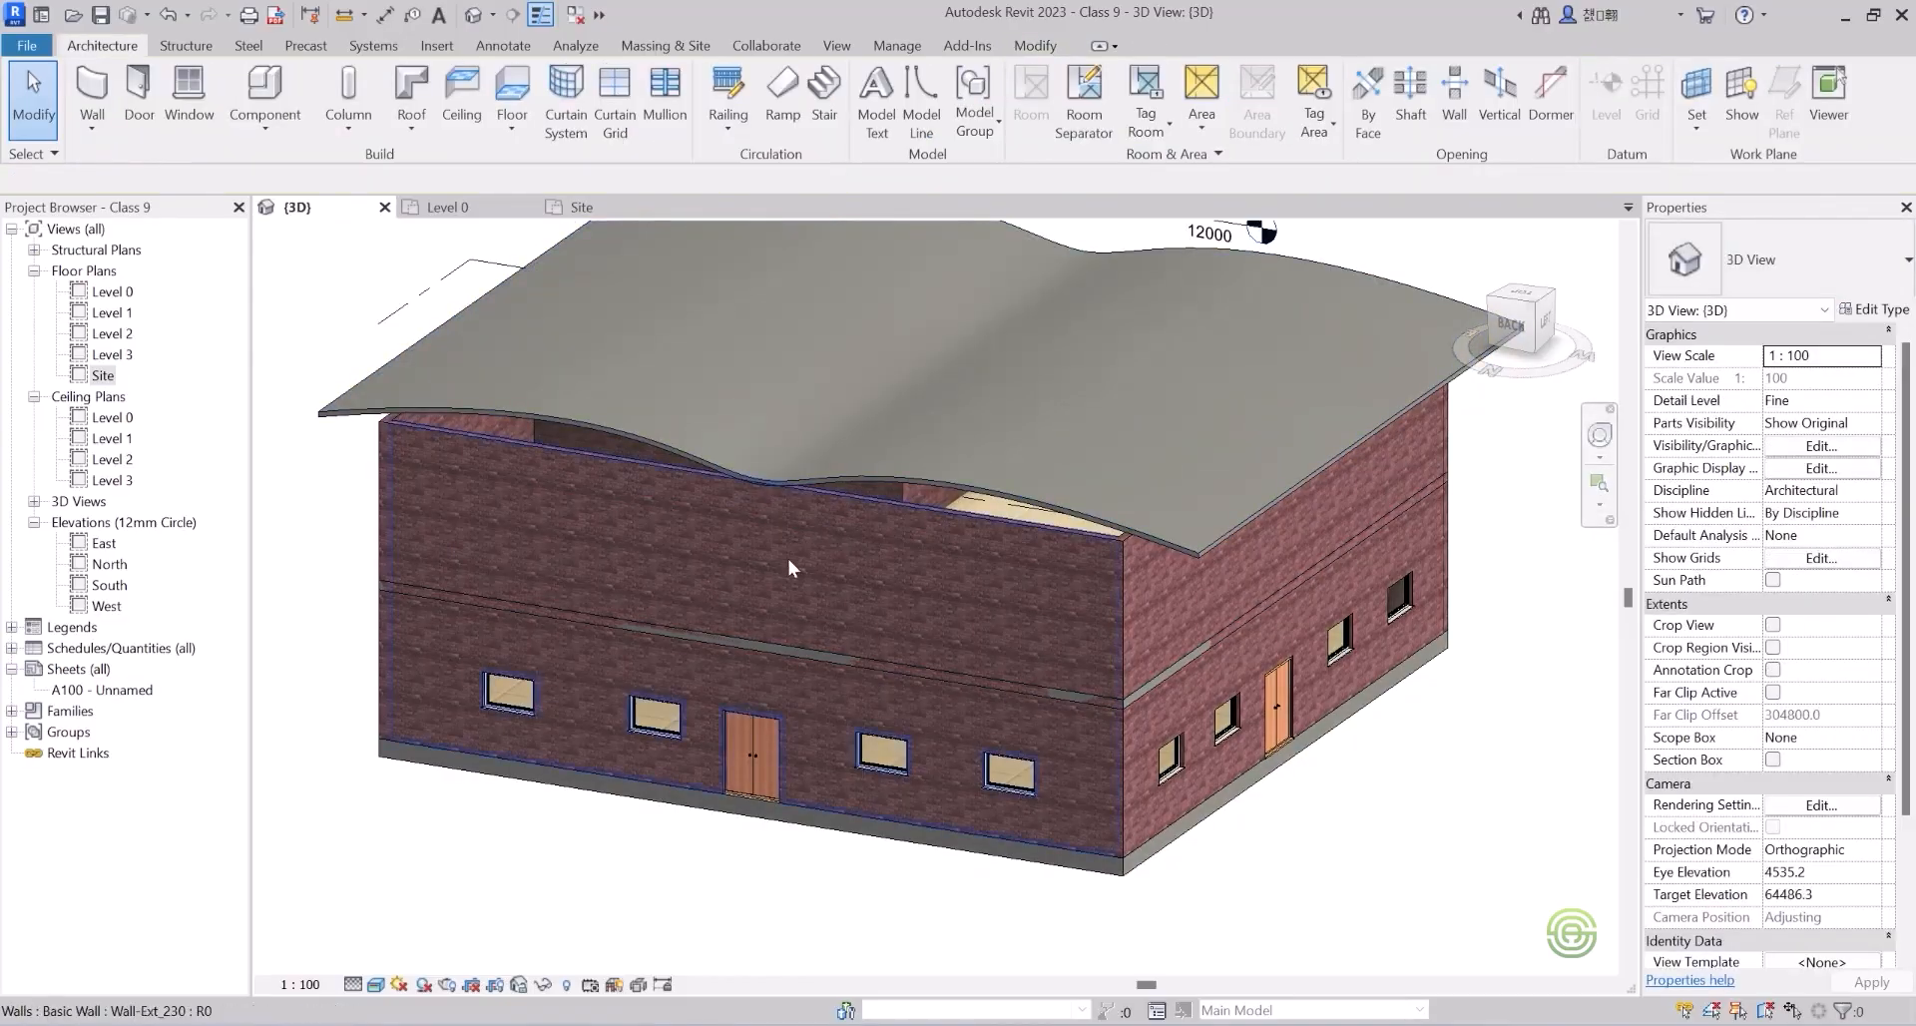
{"action": "middle_click_drag", "start_coordinate": [956, 577], "coordinate": [635, 469], "text": "shift"}
{"action": "left_click", "coordinate": [634, 469]}
{"action": "left_click", "coordinate": [789, 477], "text": "ctrl"}
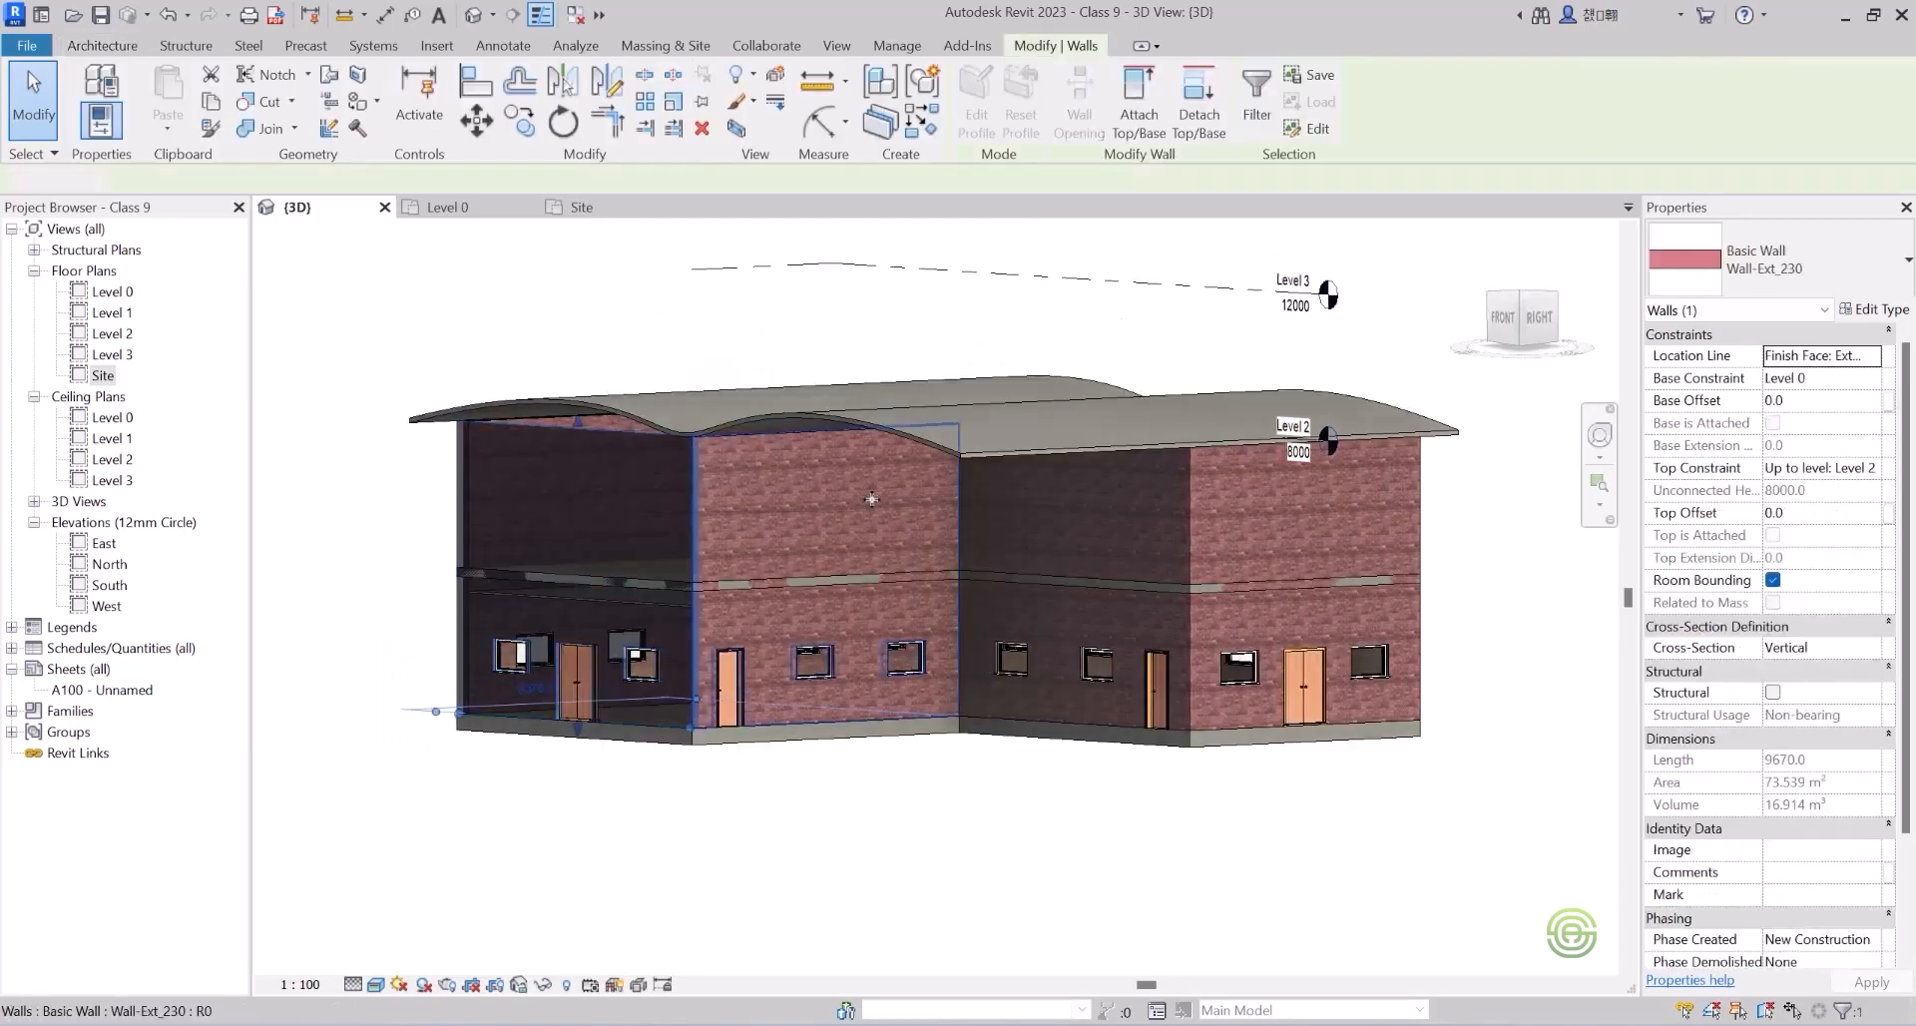
{"action": "left_click", "coordinate": [1247, 508], "text": "ctrl"}
{"action": "middle_click_drag", "start_coordinate": [1239, 510], "coordinate": [716, 548], "text": "shift"}
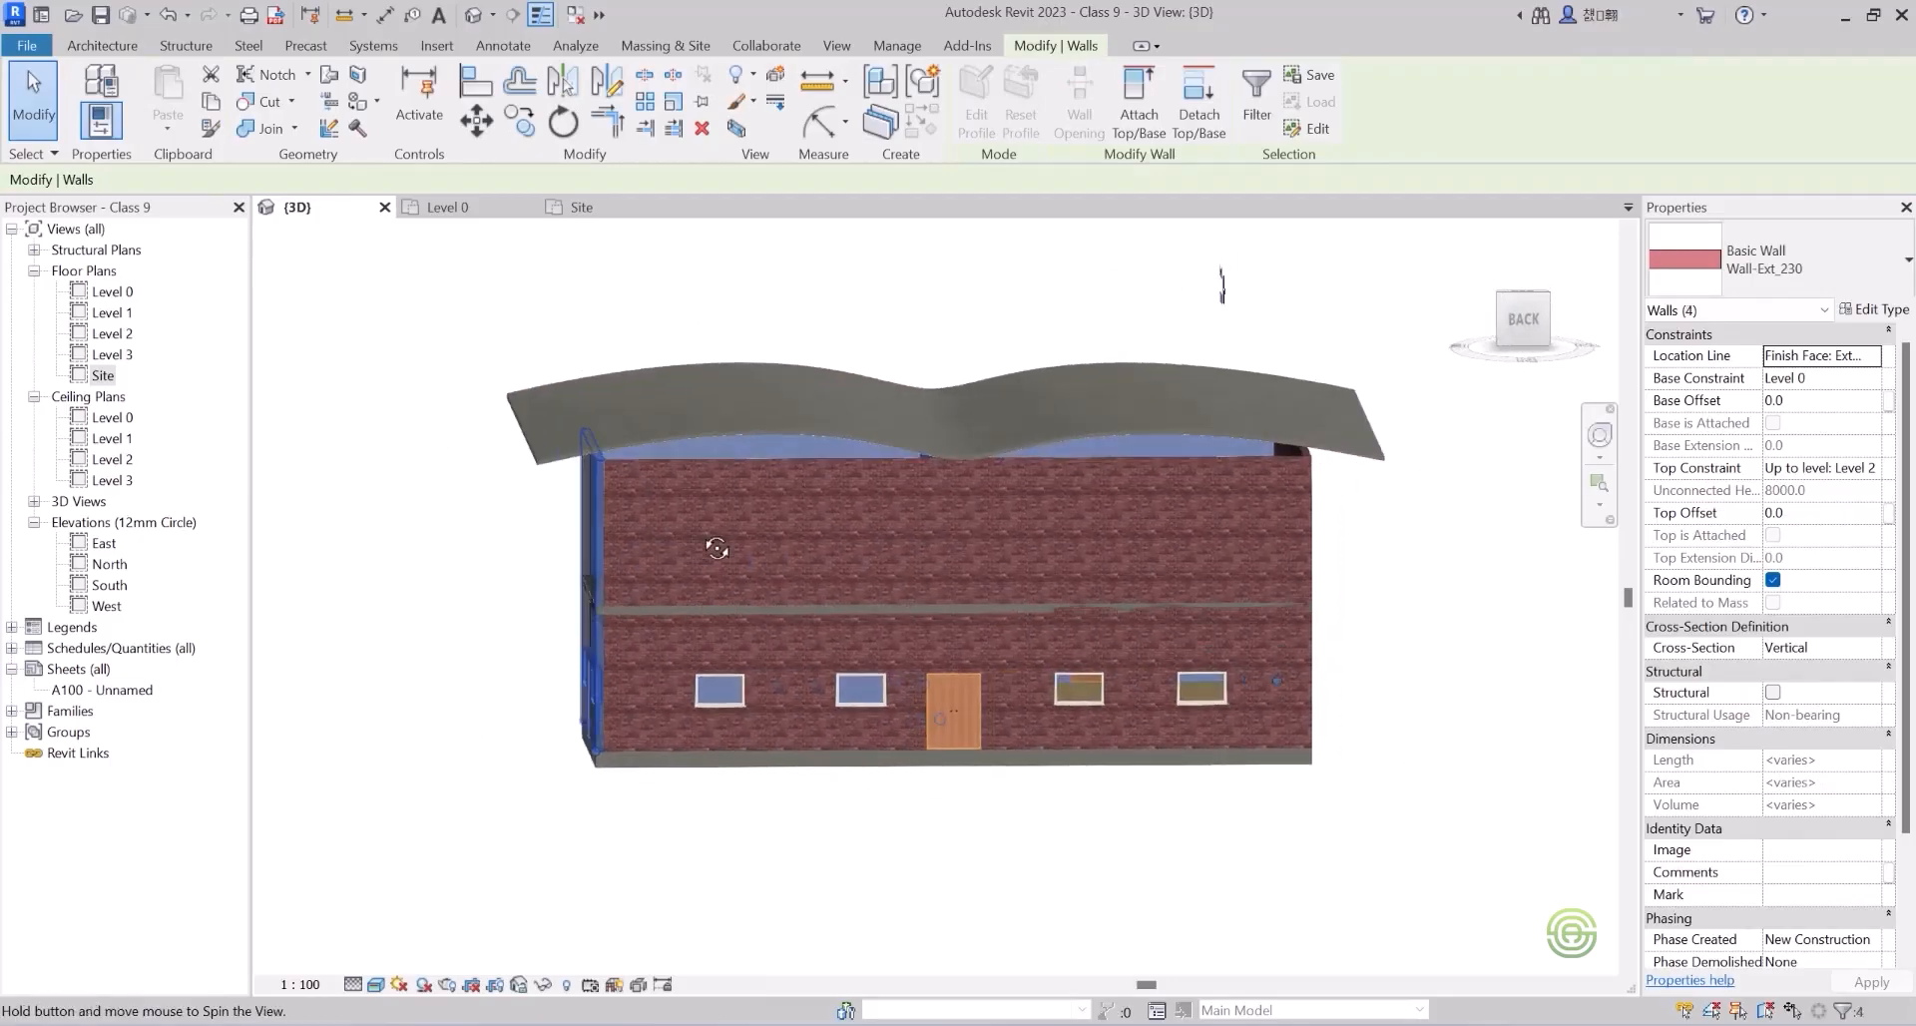
{"action": "left_click", "coordinate": [776, 541], "text": "ctrl"}
{"action": "middle_click_drag", "start_coordinate": [838, 544], "coordinate": [782, 539], "text": "shift"}
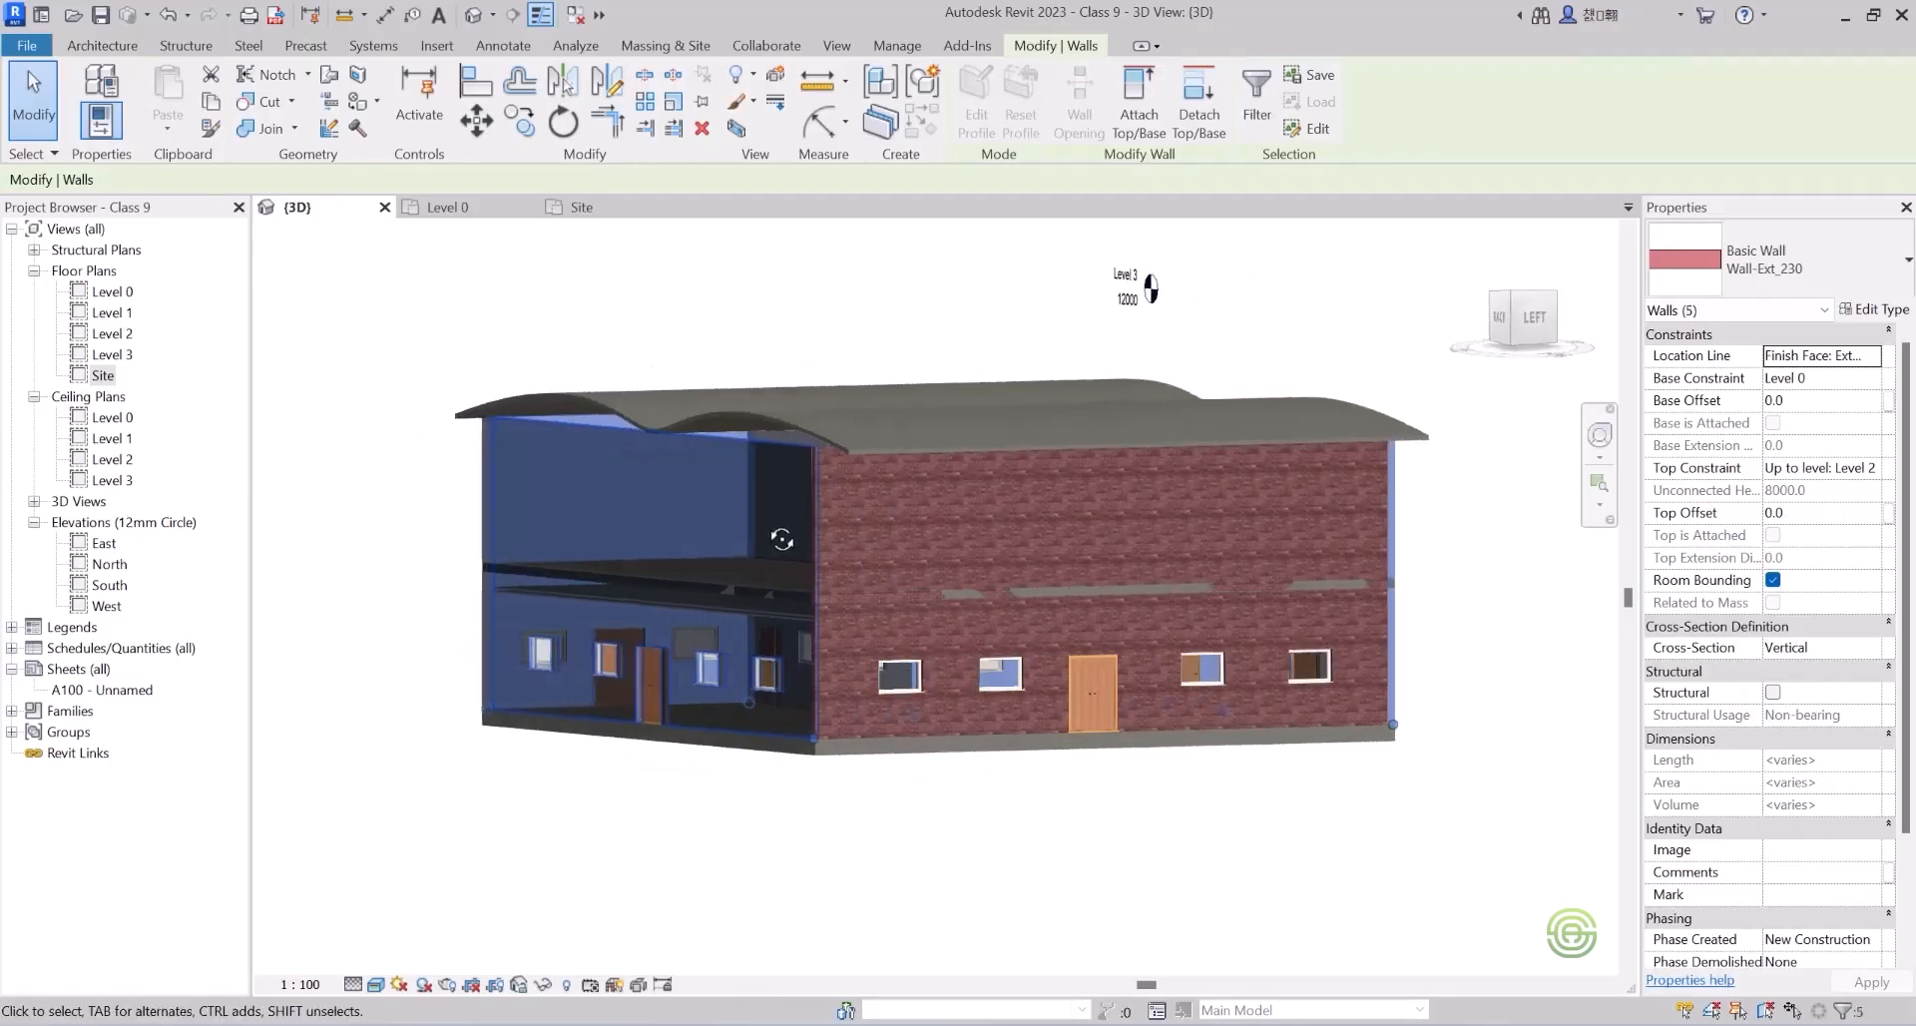
{"action": "left_click", "coordinate": [895, 509], "text": "ctrl"}
{"action": "mouse_move", "coordinate": [978, 512]}
{"action": "middle_mouse_down", "text": "shift"}
{"action": "mouse_move", "coordinate": [631, 539]}
{"action": "mouse_move", "coordinate": [959, 508]}
{"action": "middle_mouse_up", "text": "shift"}
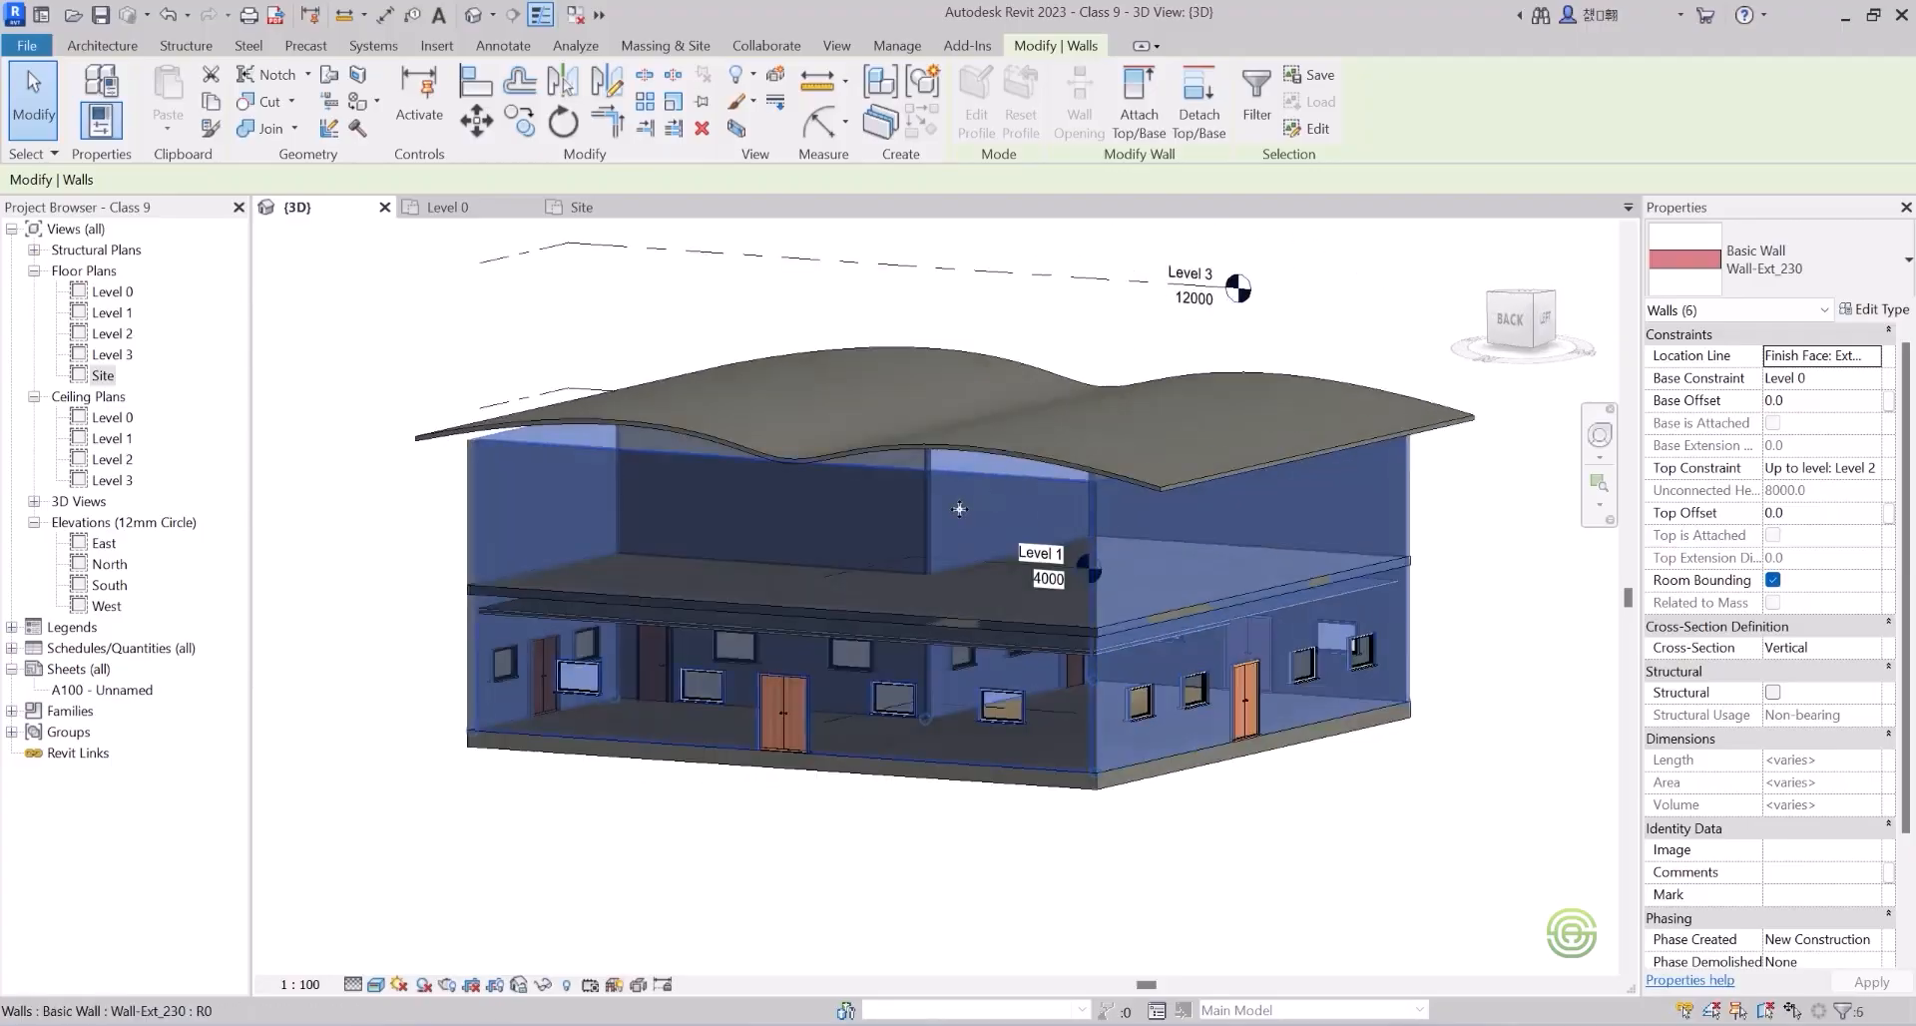
{"action": "left_click", "coordinate": [1135, 94]}
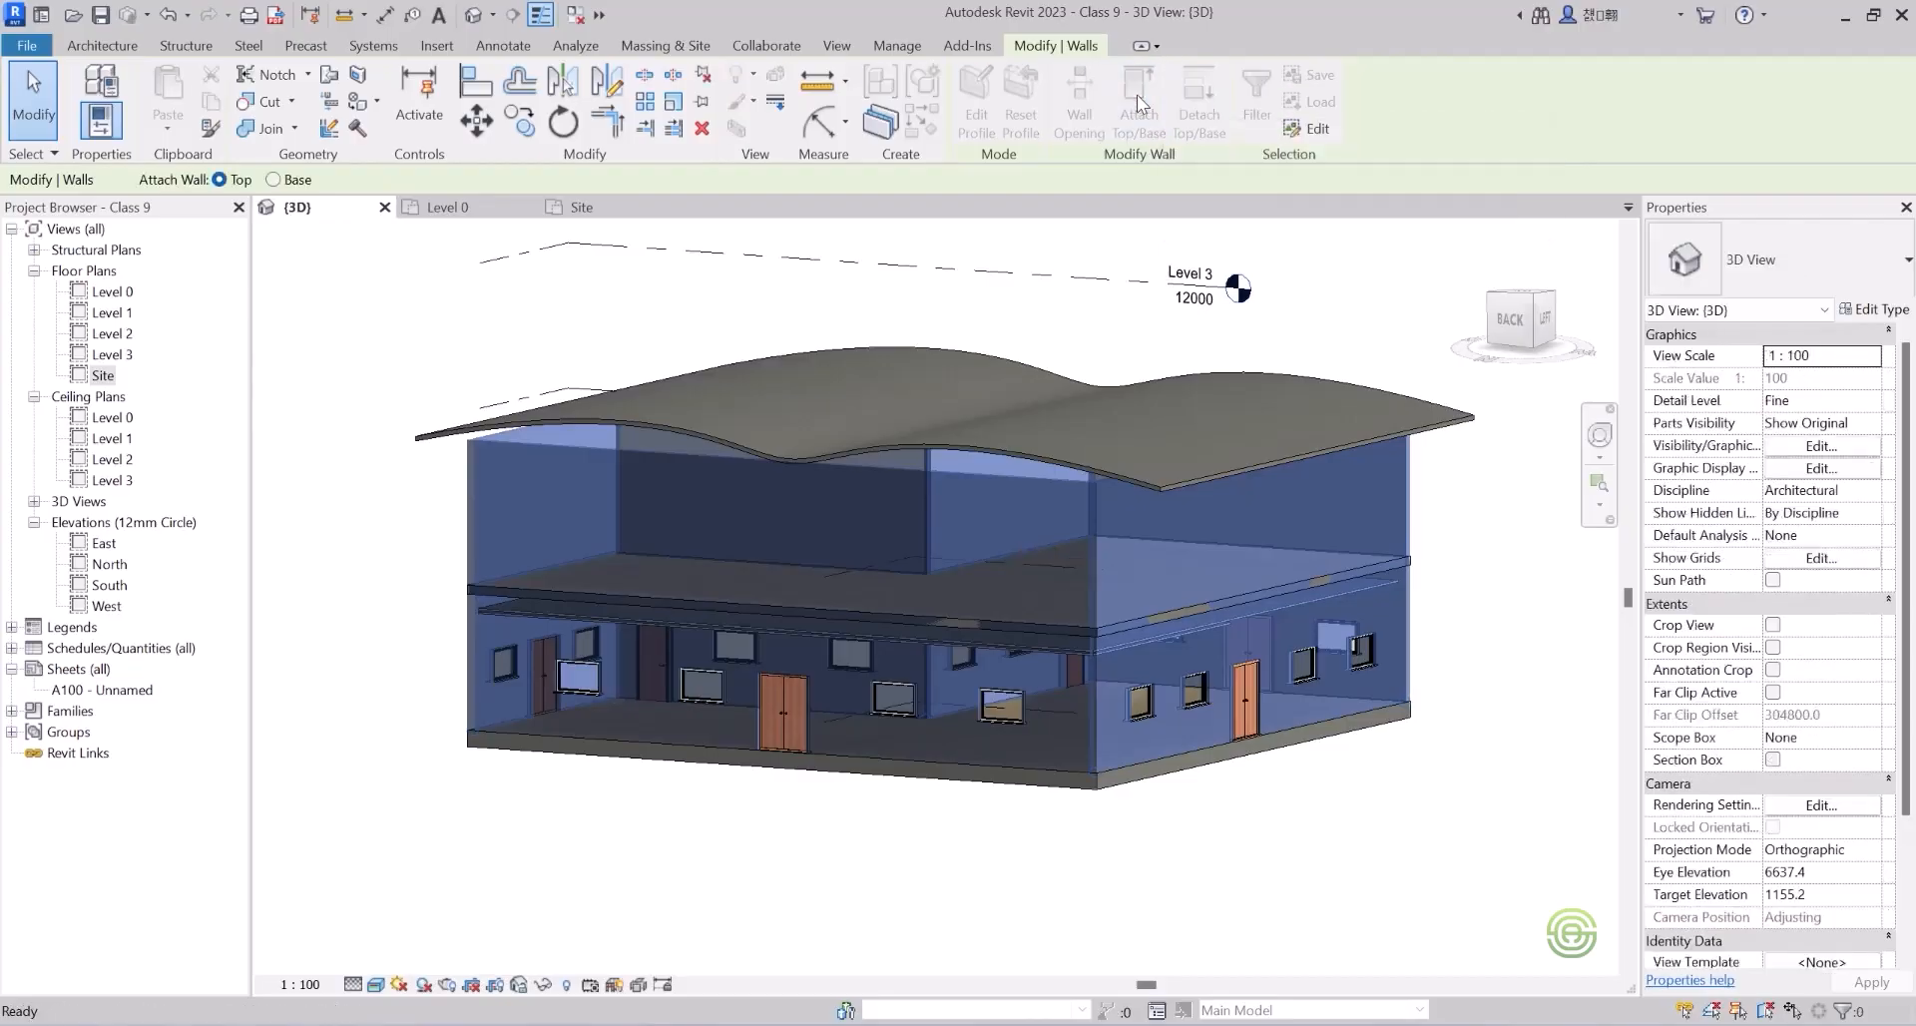
{"action": "left_click", "coordinate": [691, 429]}
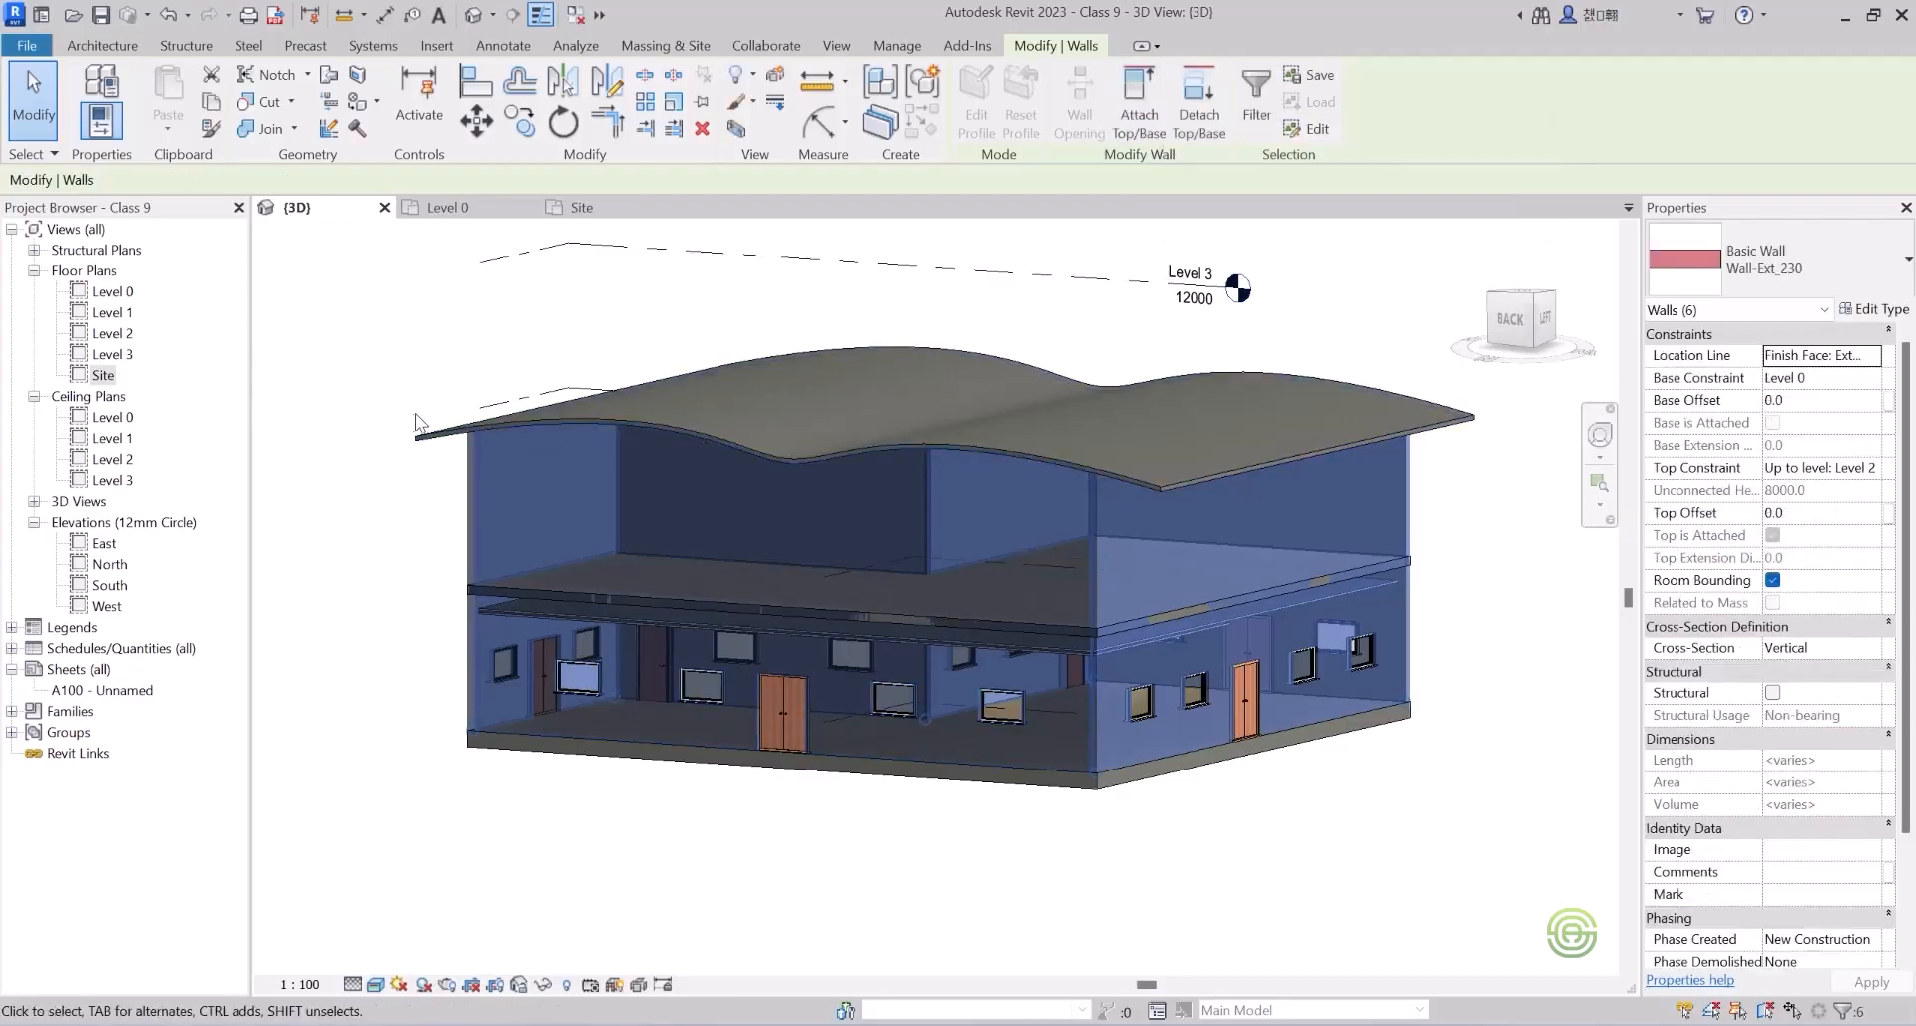
{"action": "left_click", "coordinate": [357, 403]}
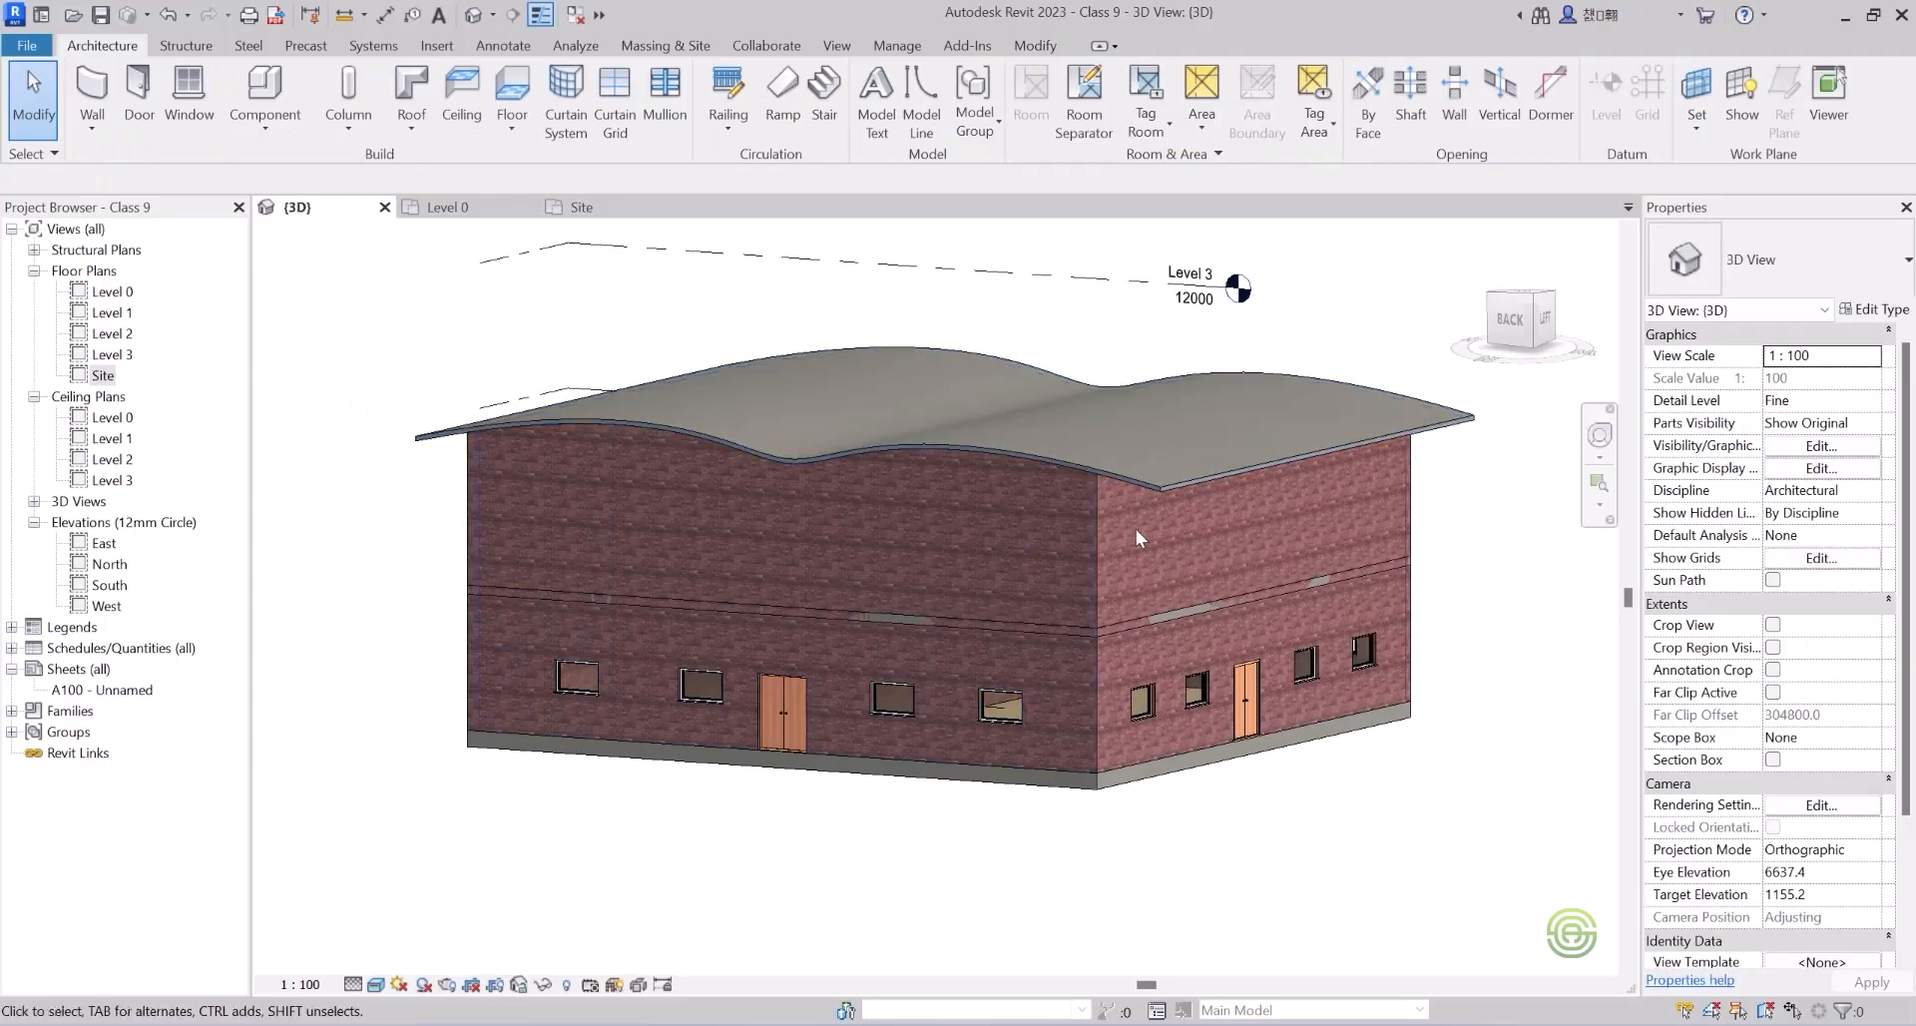
In the Site plan, stretch the curved roof's front and back edges about 1600 mm beyond the exterior walls.
{"action": "middle_click_drag", "start_coordinate": [1163, 533], "coordinate": [1032, 482], "text": "shift"}
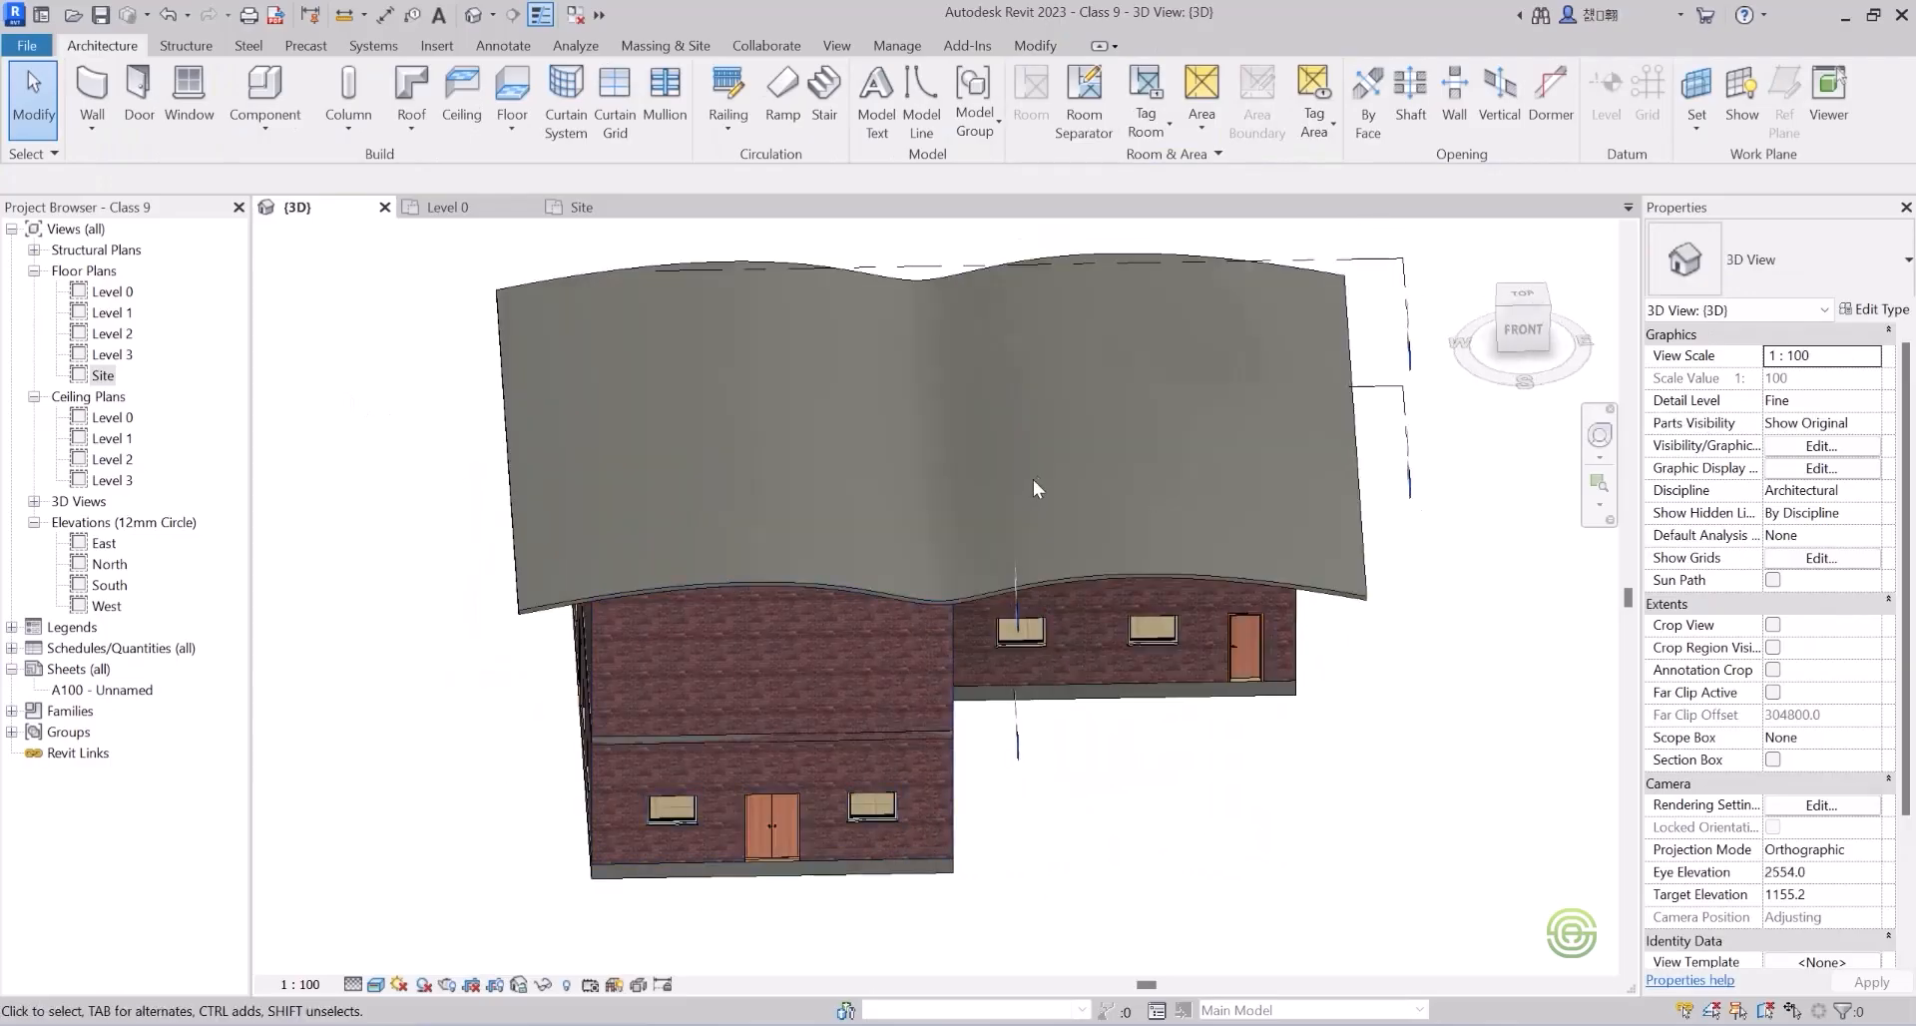
{"action": "left_click", "coordinate": [566, 212]}
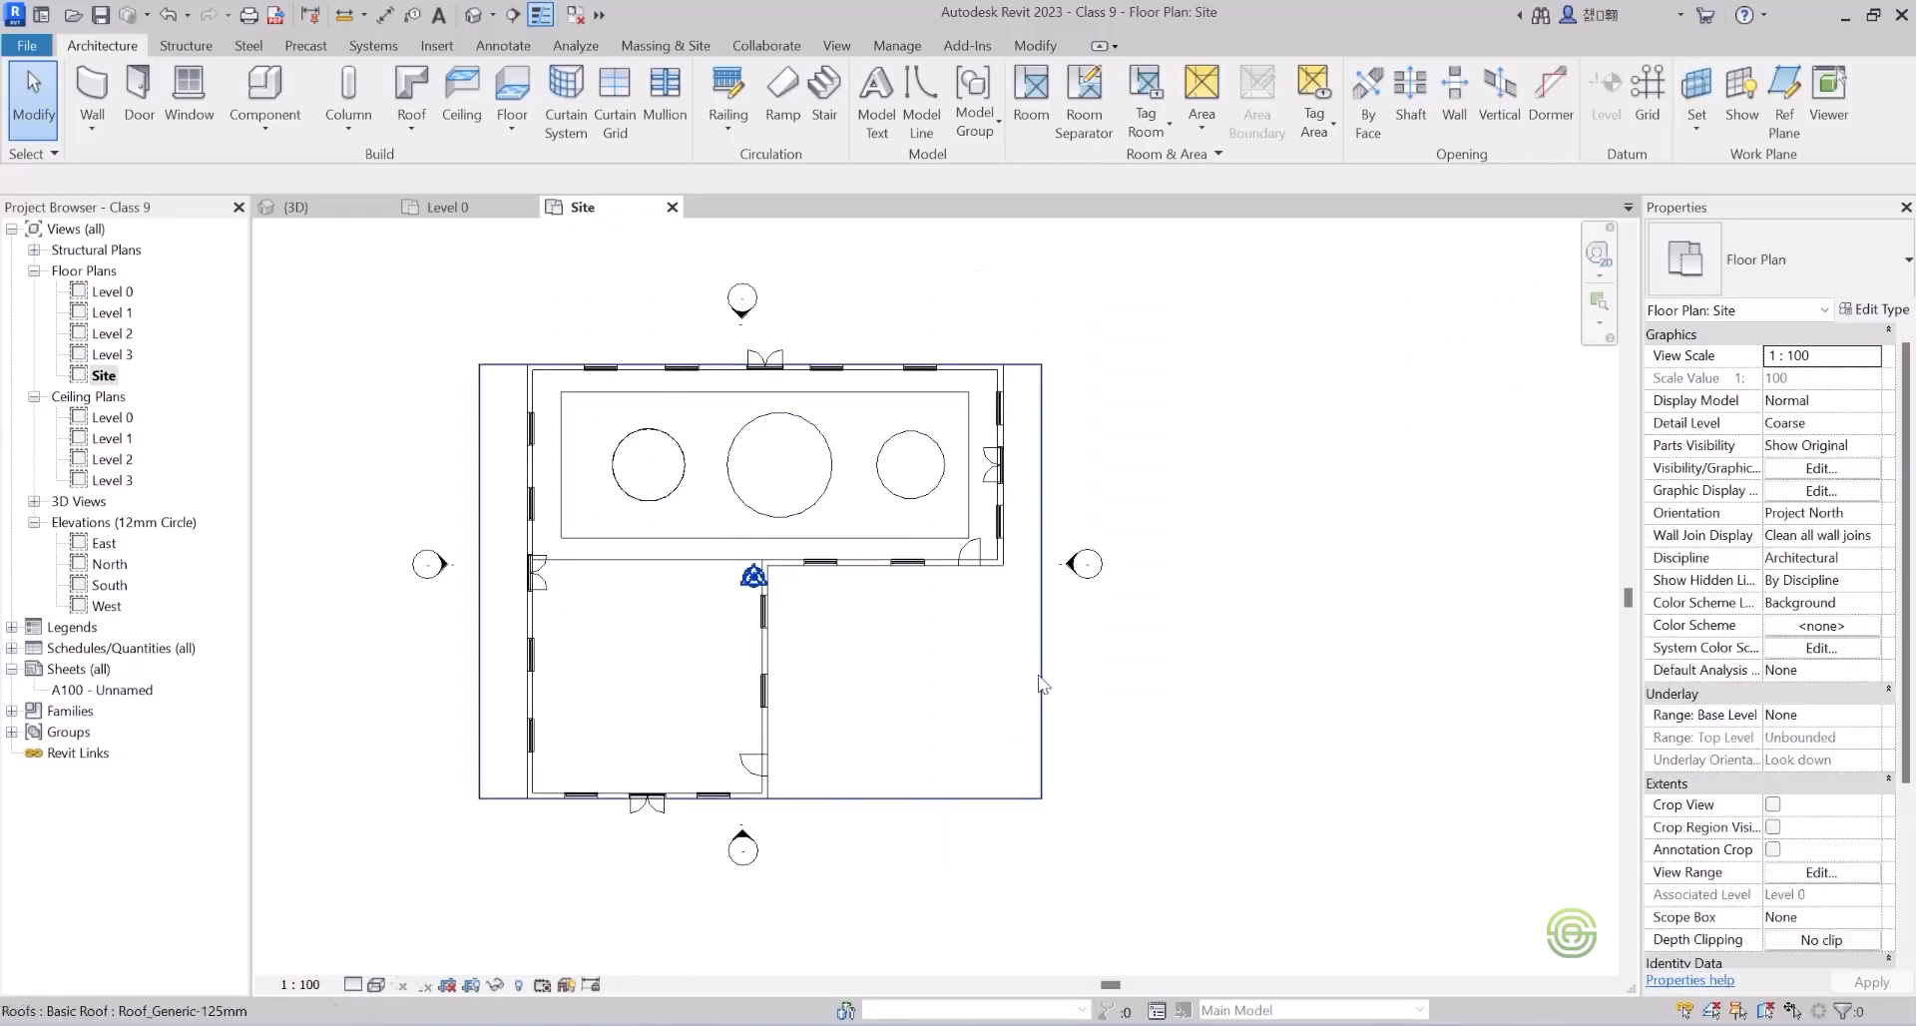
{"action": "left_click", "coordinate": [1041, 685]}
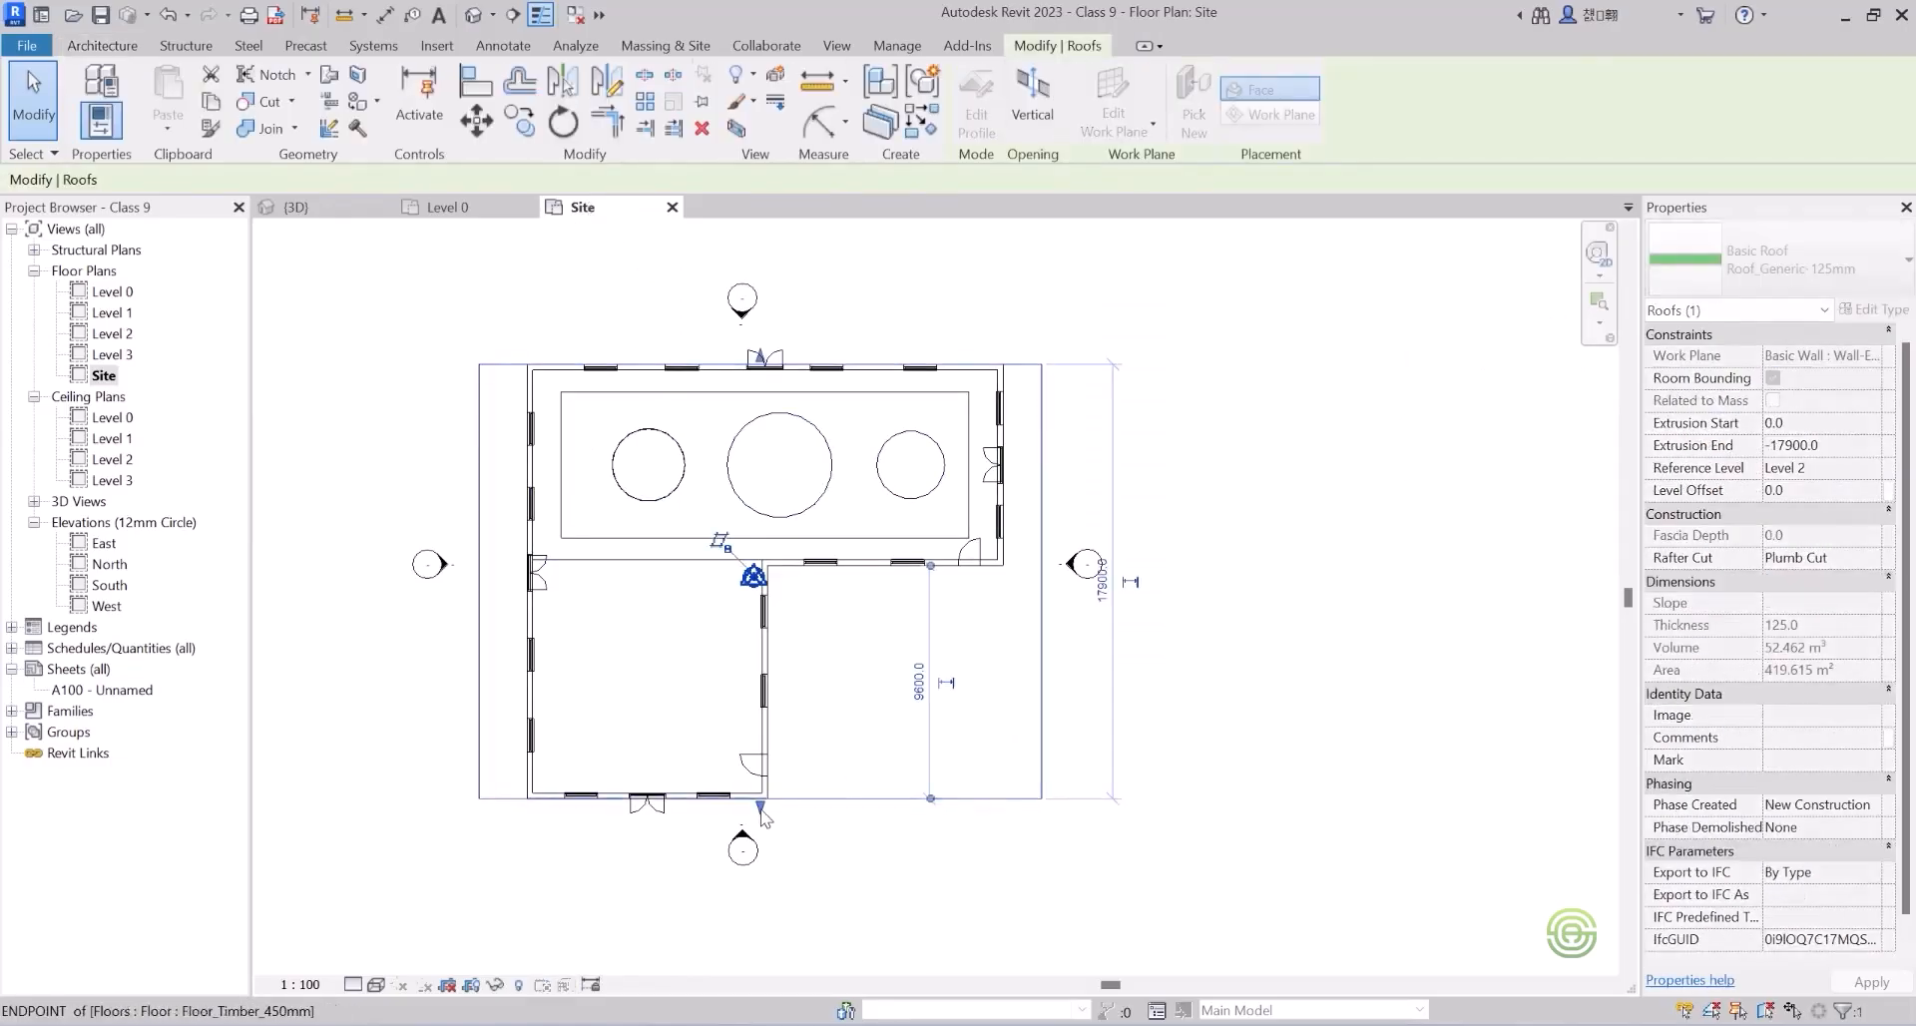
{"action": "left_click_drag", "start_coordinate": [761, 826], "coordinate": [763, 841]}
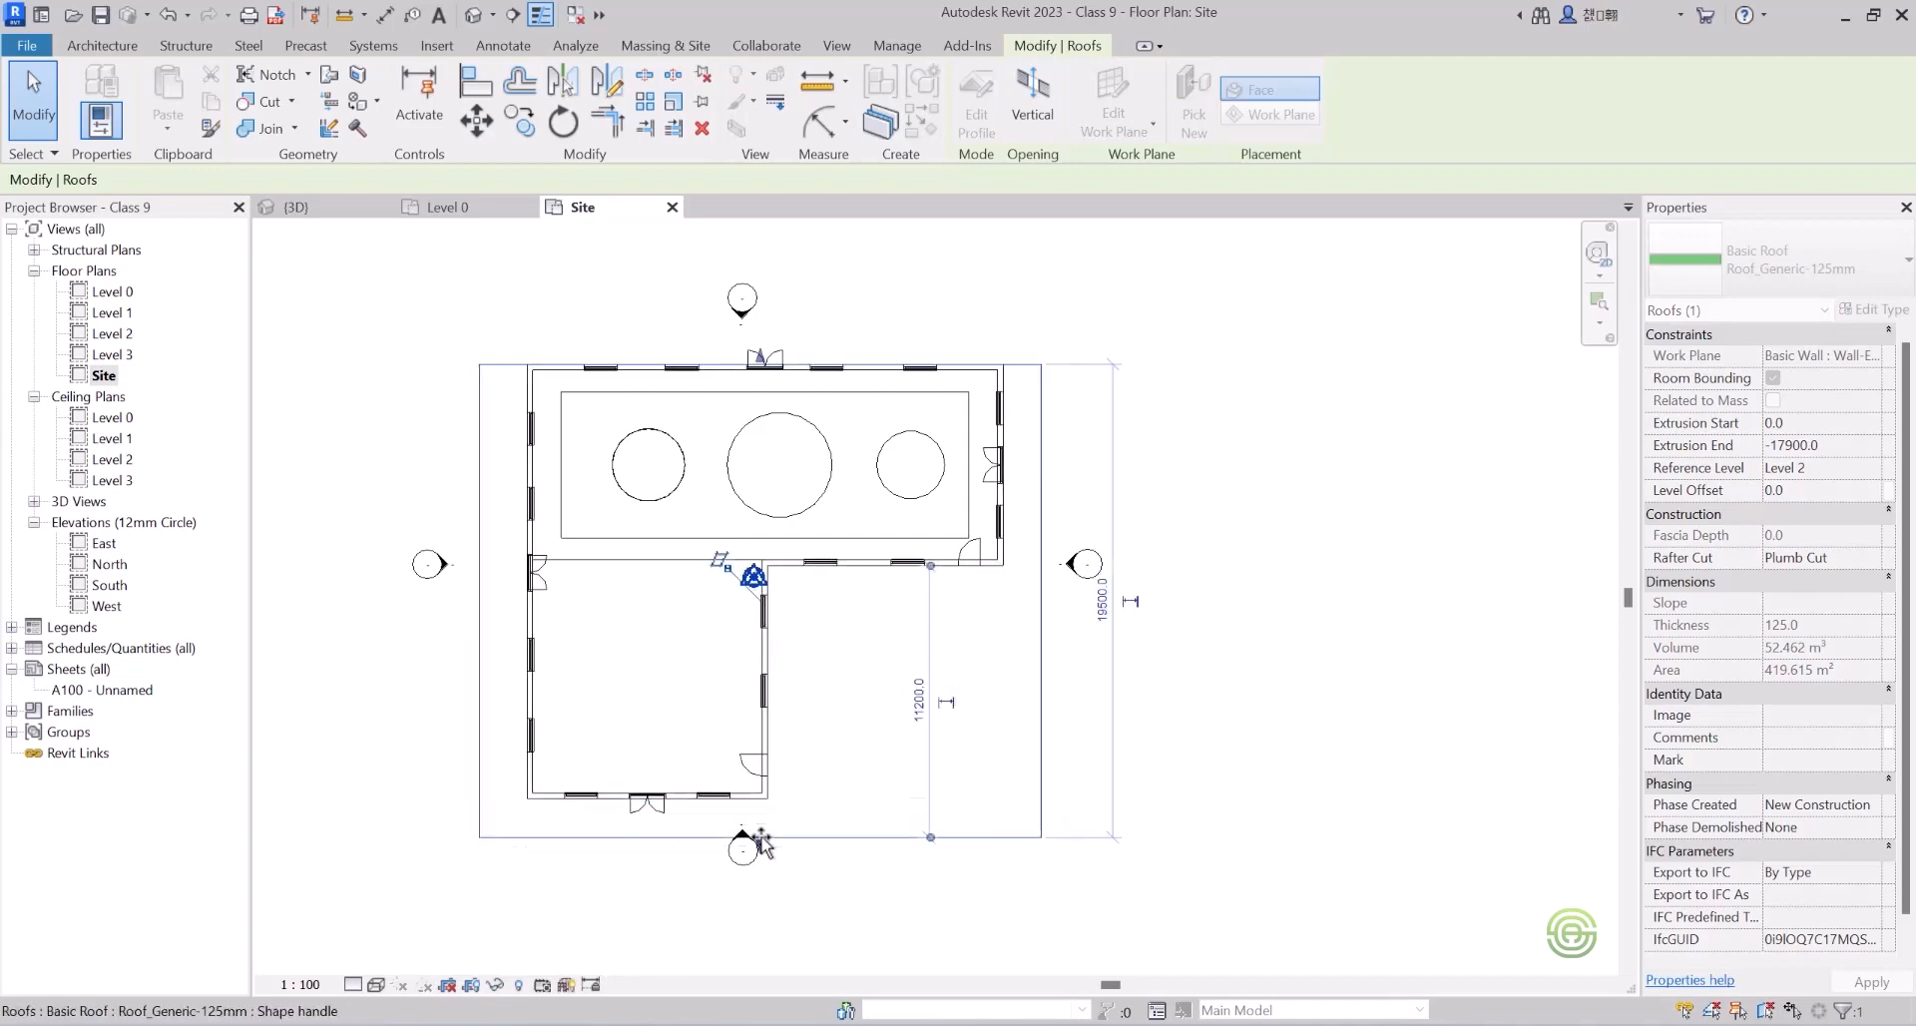
{"action": "left_click_drag", "start_coordinate": [763, 361], "coordinate": [762, 326]}
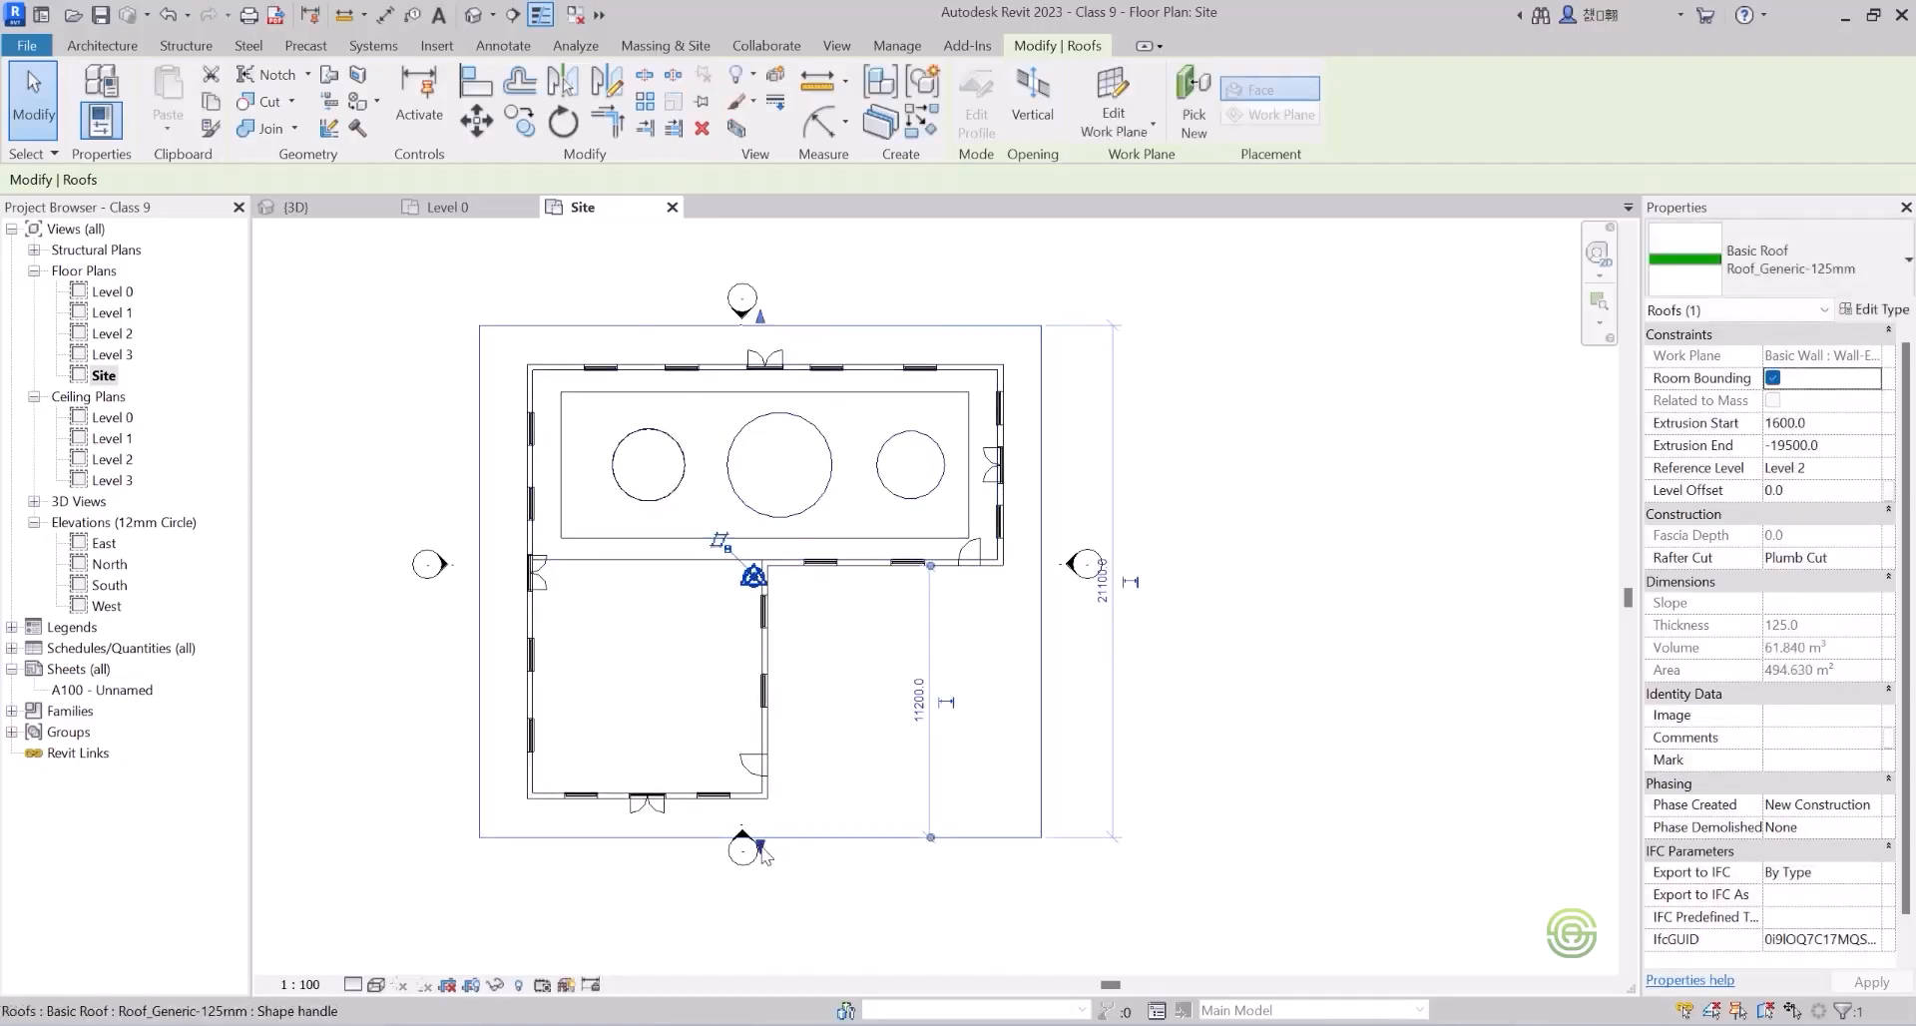
{"action": "scroll", "coordinate": [758, 878], "scroll_direction": "up", "scroll_amount": 2}
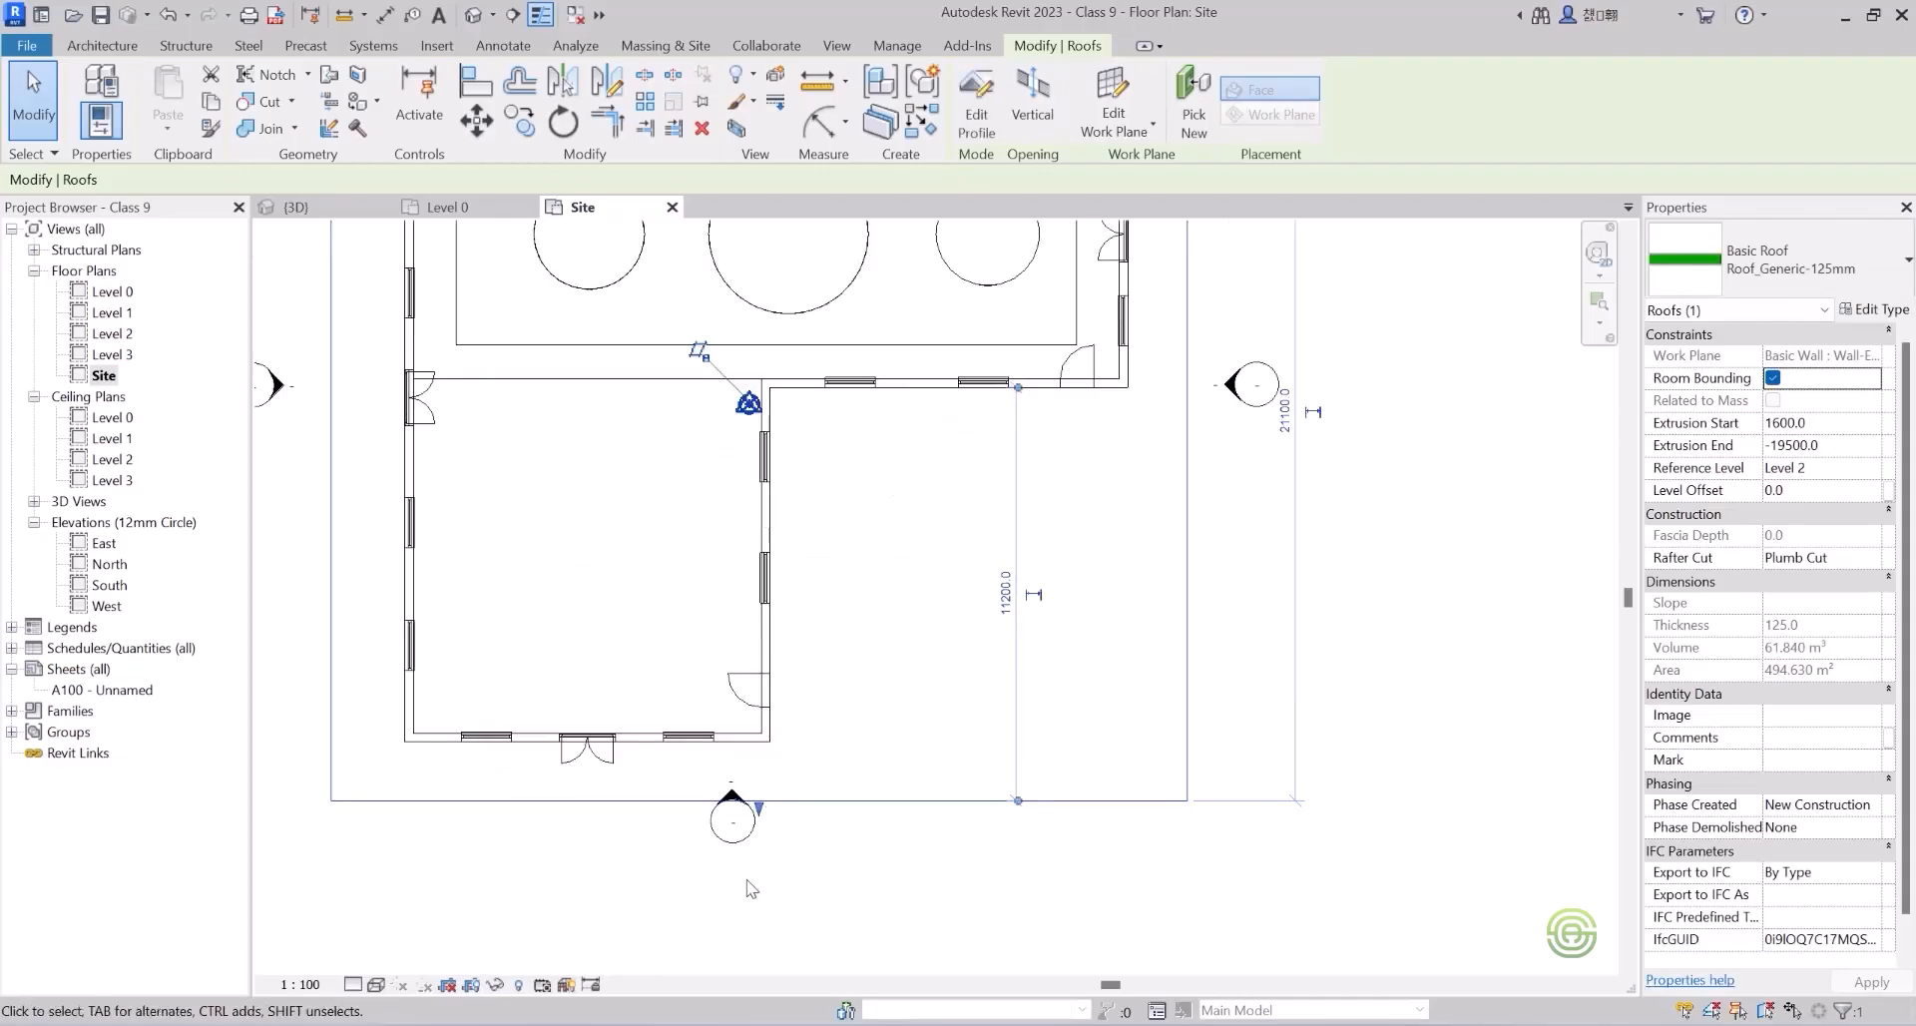
{"action": "scroll", "coordinate": [752, 888], "scroll_direction": "down", "scroll_amount": 2}
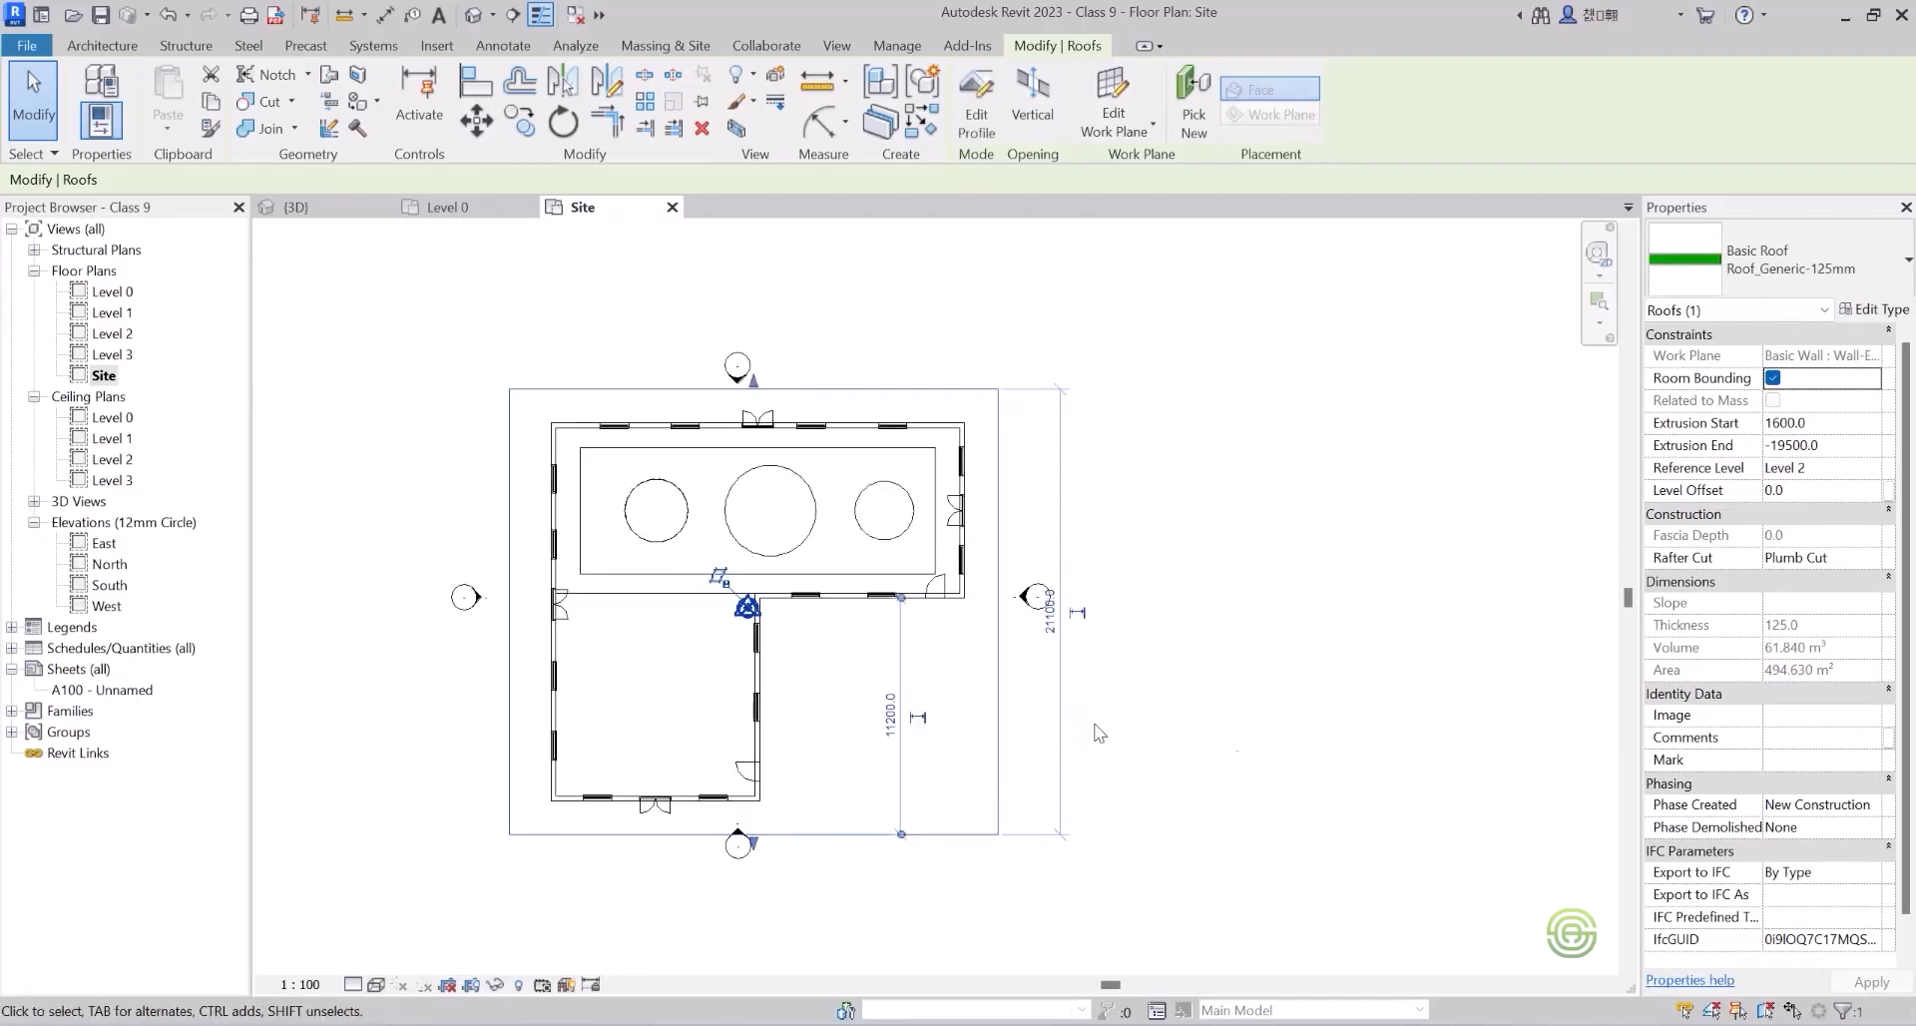
{"action": "left_click", "coordinate": [1231, 739]}
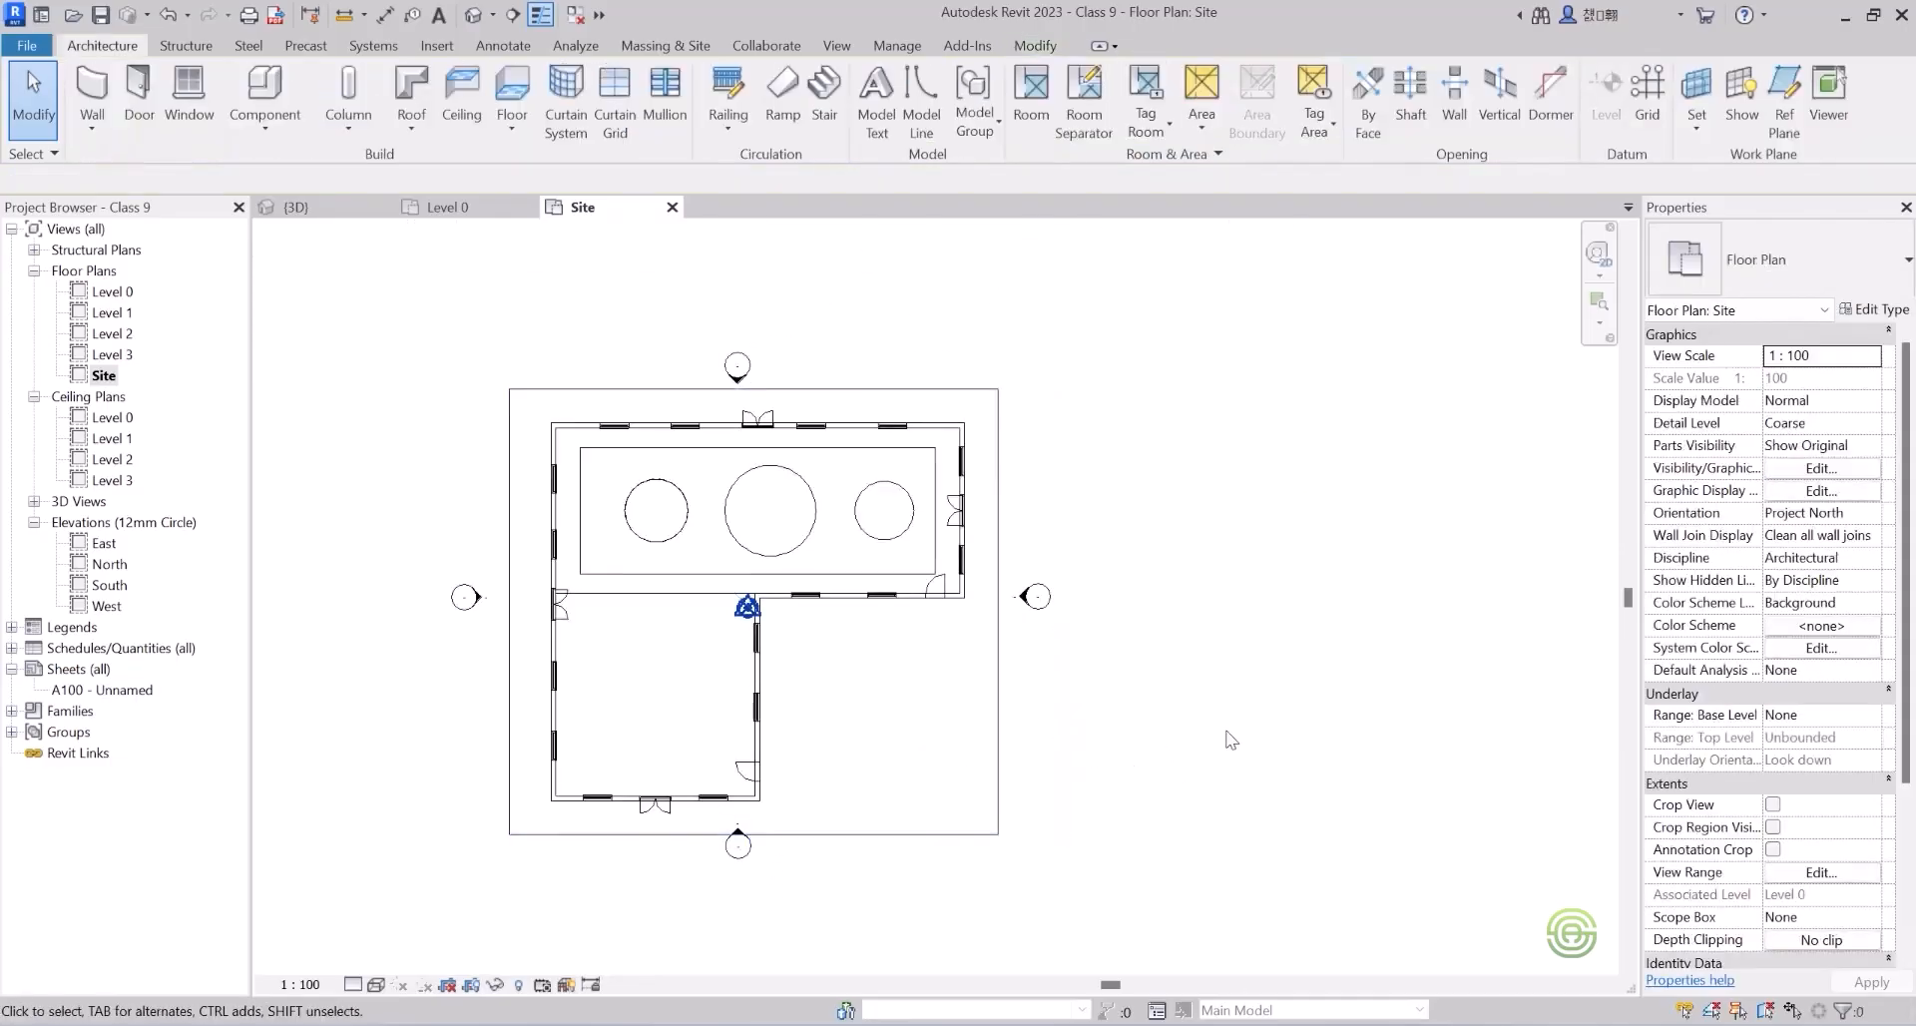
Cut a rectangular vertical opening about 11600 by 11200 mm in the curved roof over the empty corner, keeping an overhang along the inner walls.
{"action": "left_click", "coordinate": [1001, 676]}
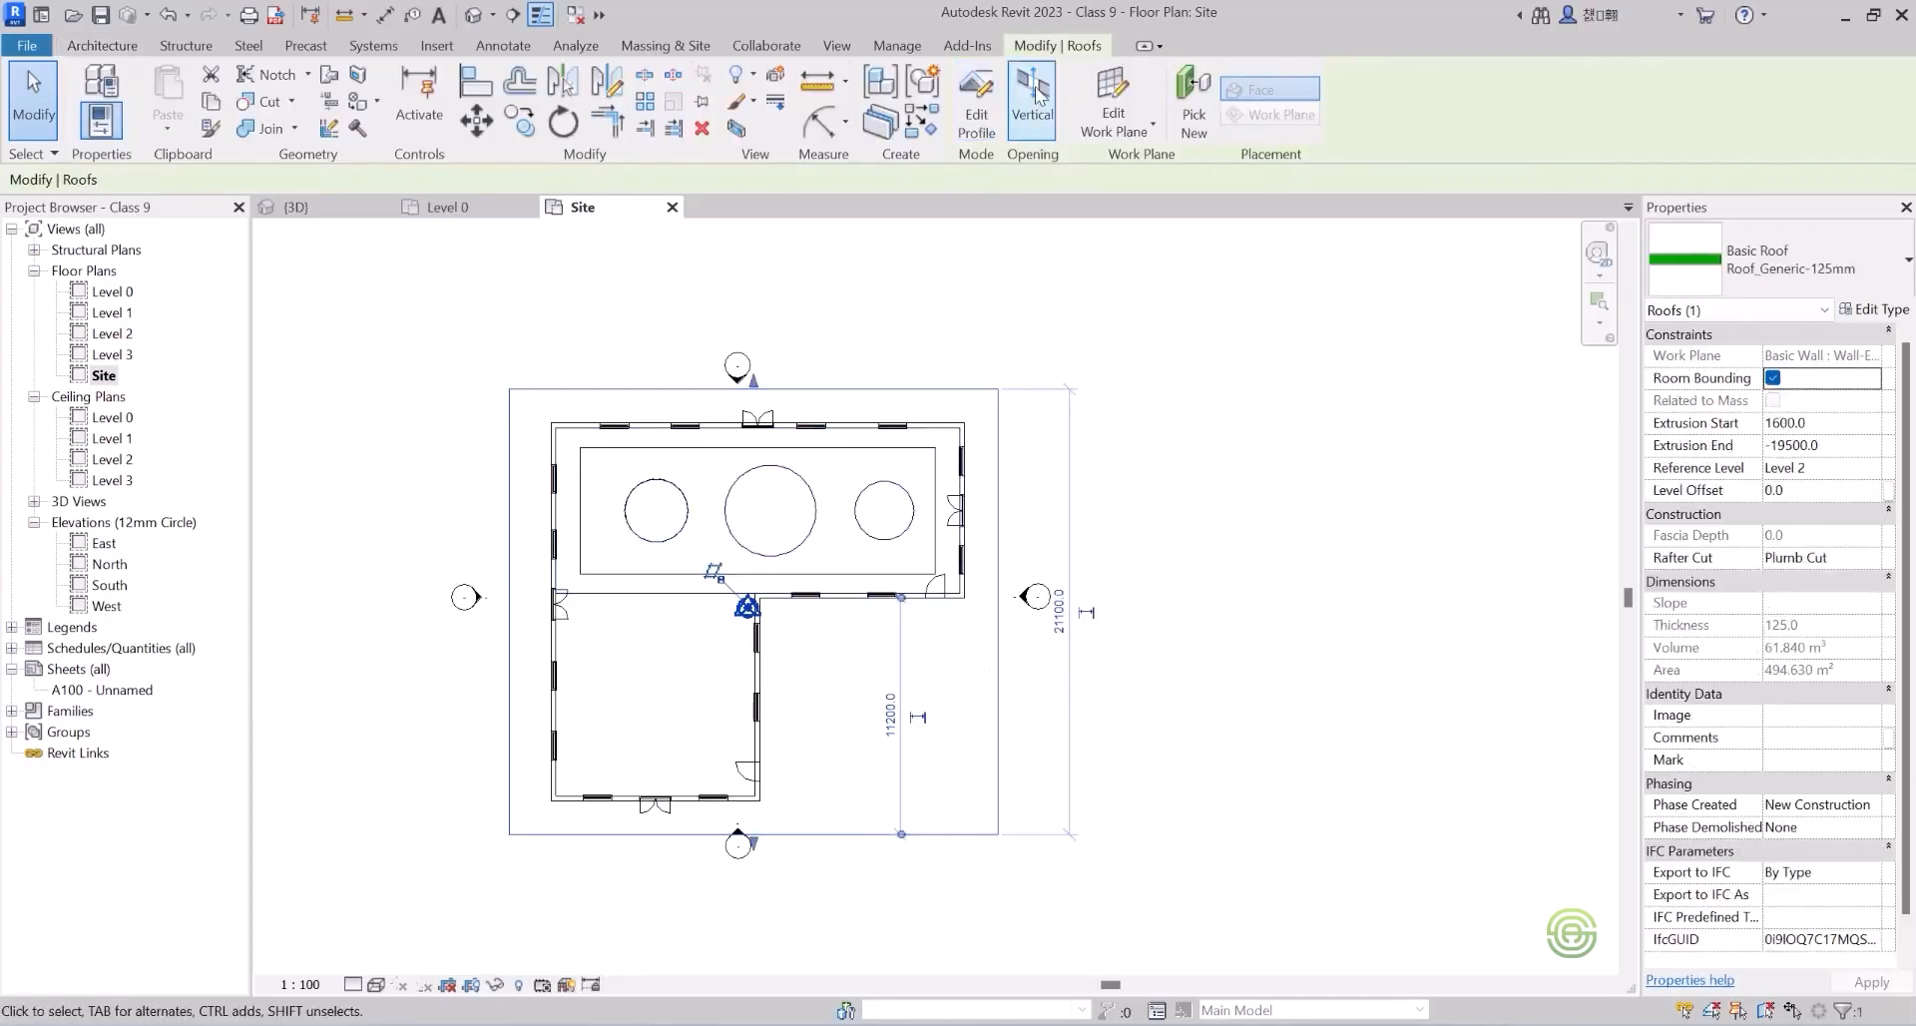
{"action": "left_click", "coordinate": [976, 107]}
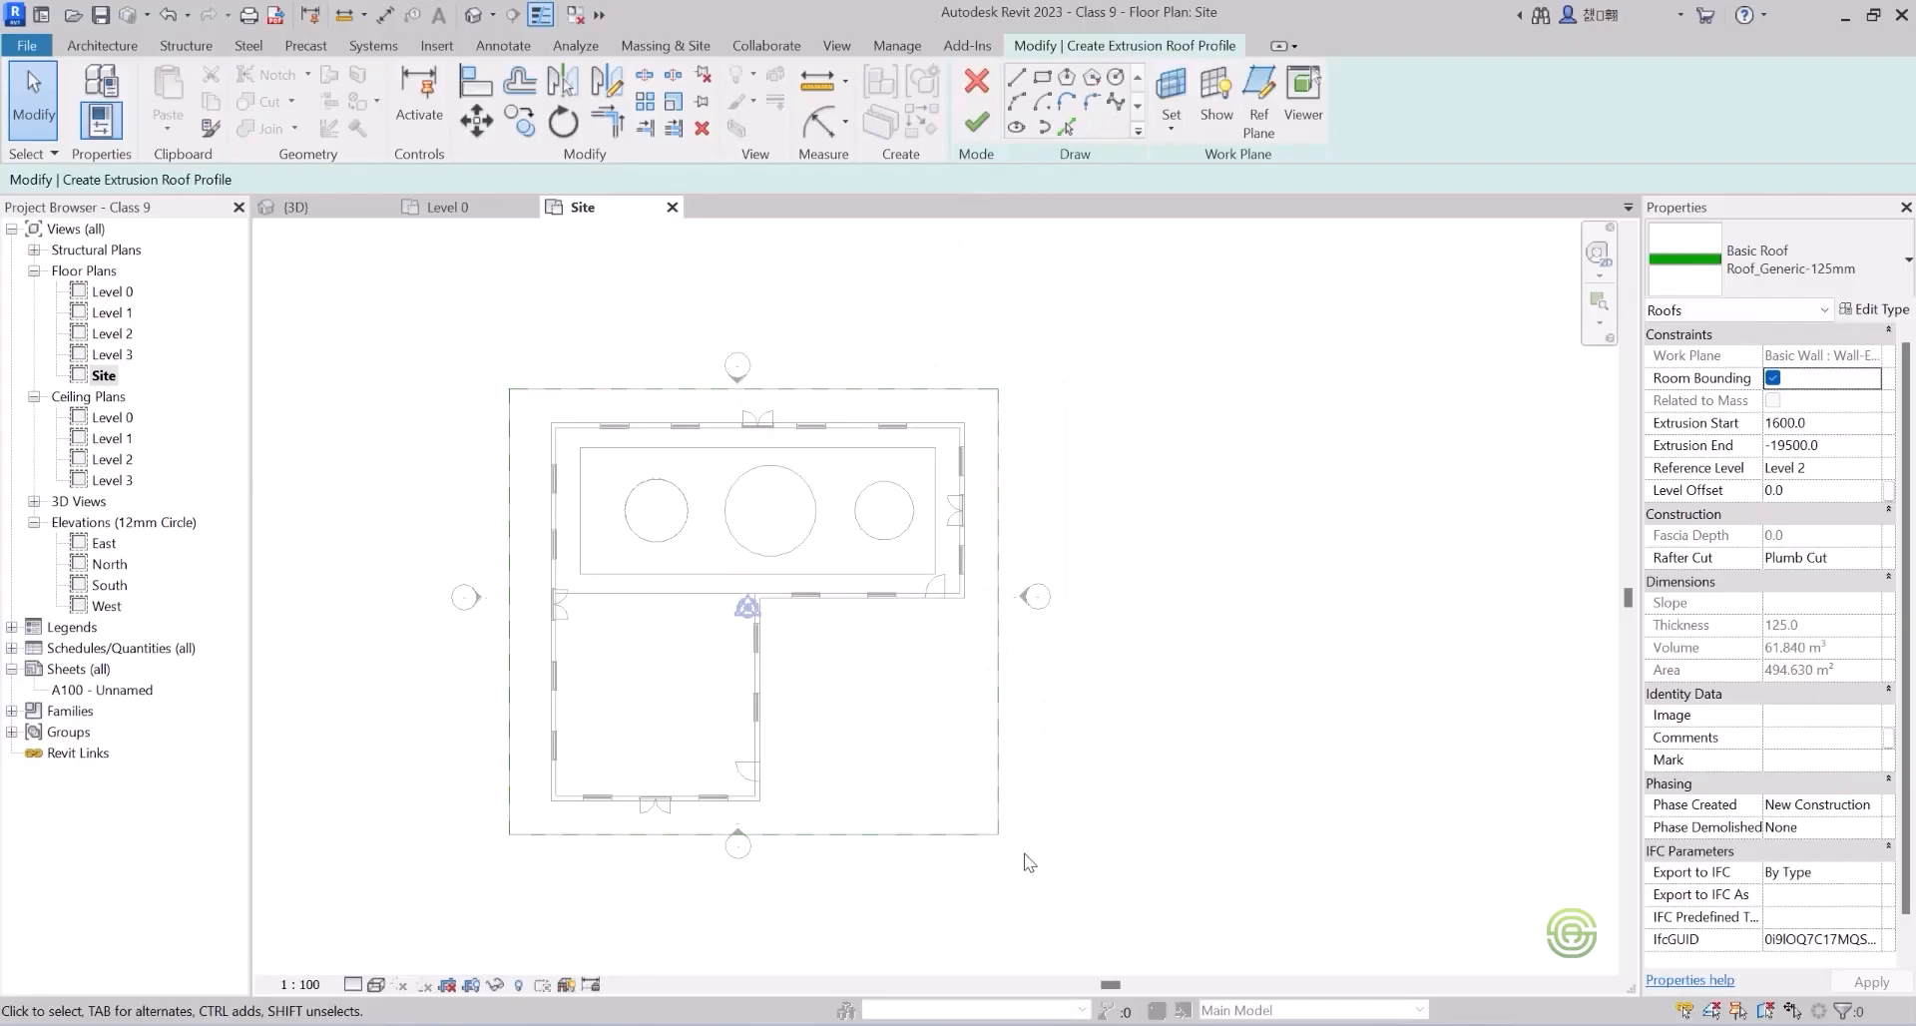
{"action": "left_click", "coordinate": [1047, 82]}
{"action": "left_click", "coordinate": [1042, 874]}
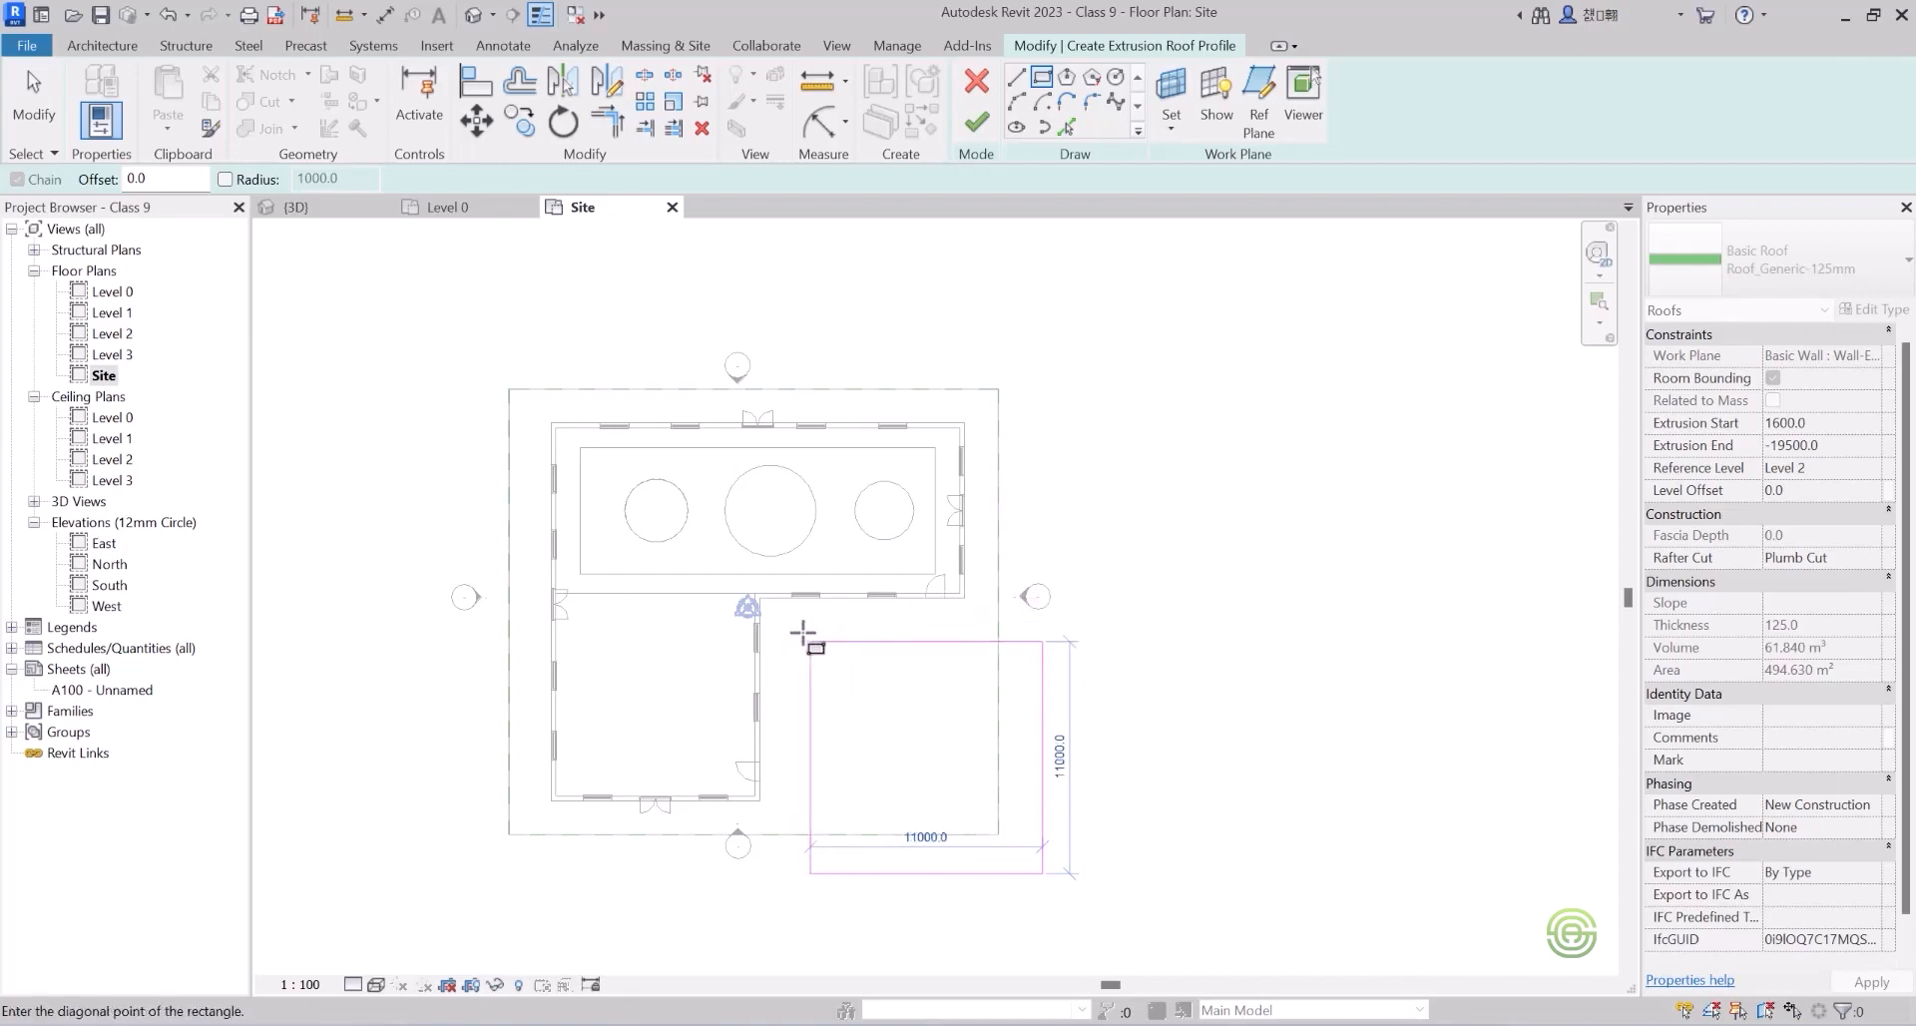
{"action": "scroll", "coordinate": [803, 634], "scroll_direction": "up", "scroll_amount": 2}
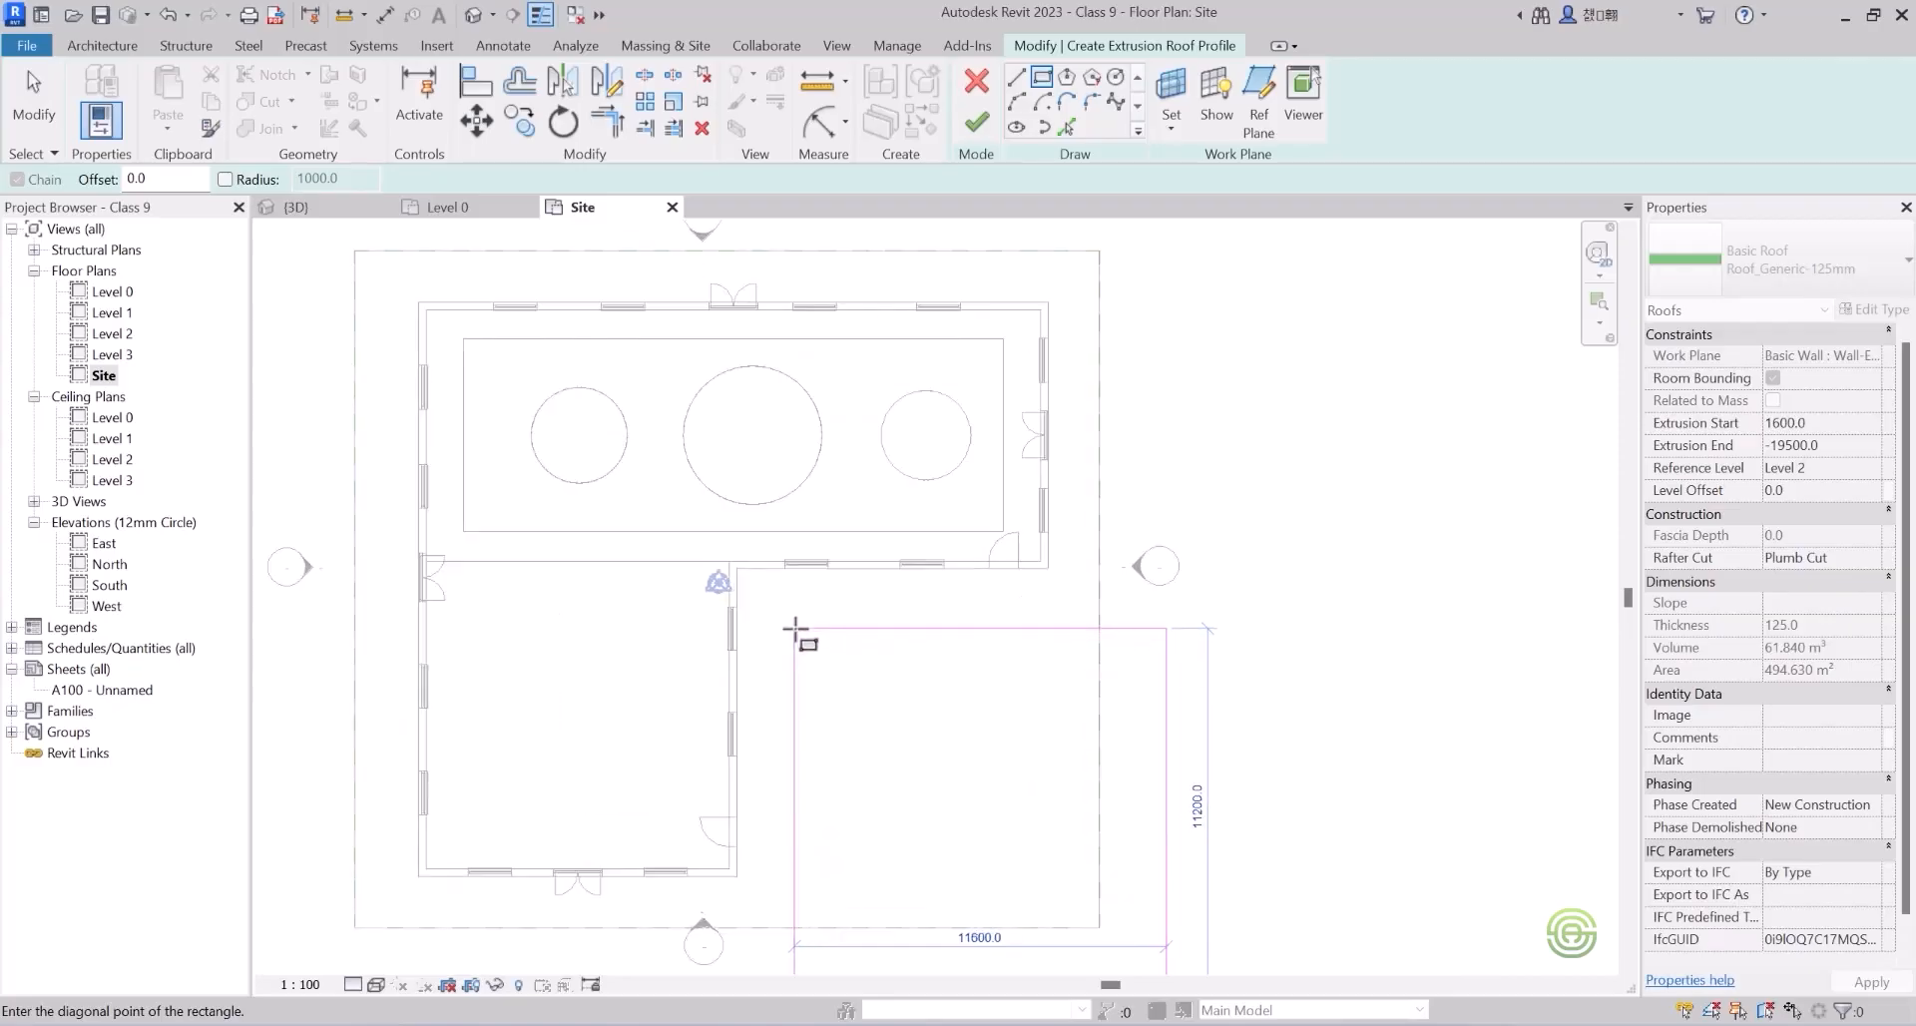
{"action": "left_click", "coordinate": [795, 631]}
{"action": "scroll", "coordinate": [784, 609], "scroll_direction": "down", "scroll_amount": 2}
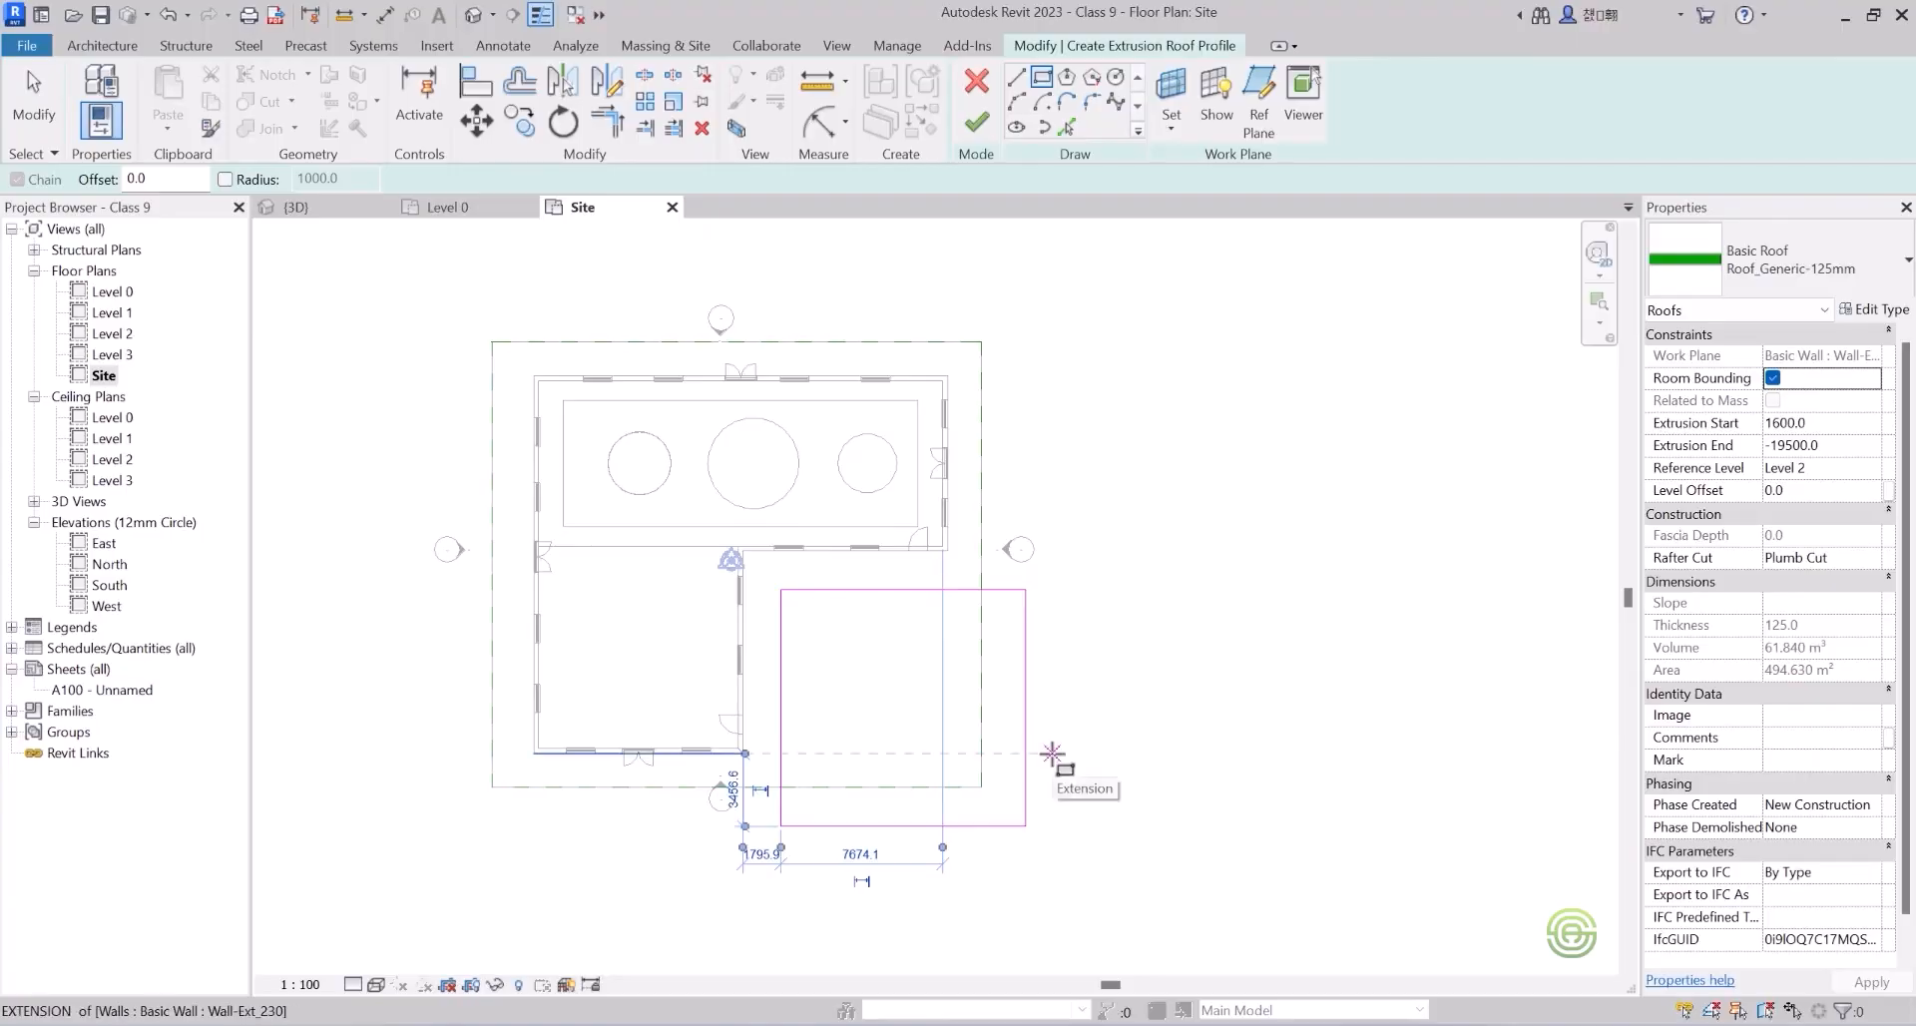
{"action": "key", "text": "Escape"}
{"action": "key", "text": "Escape"}
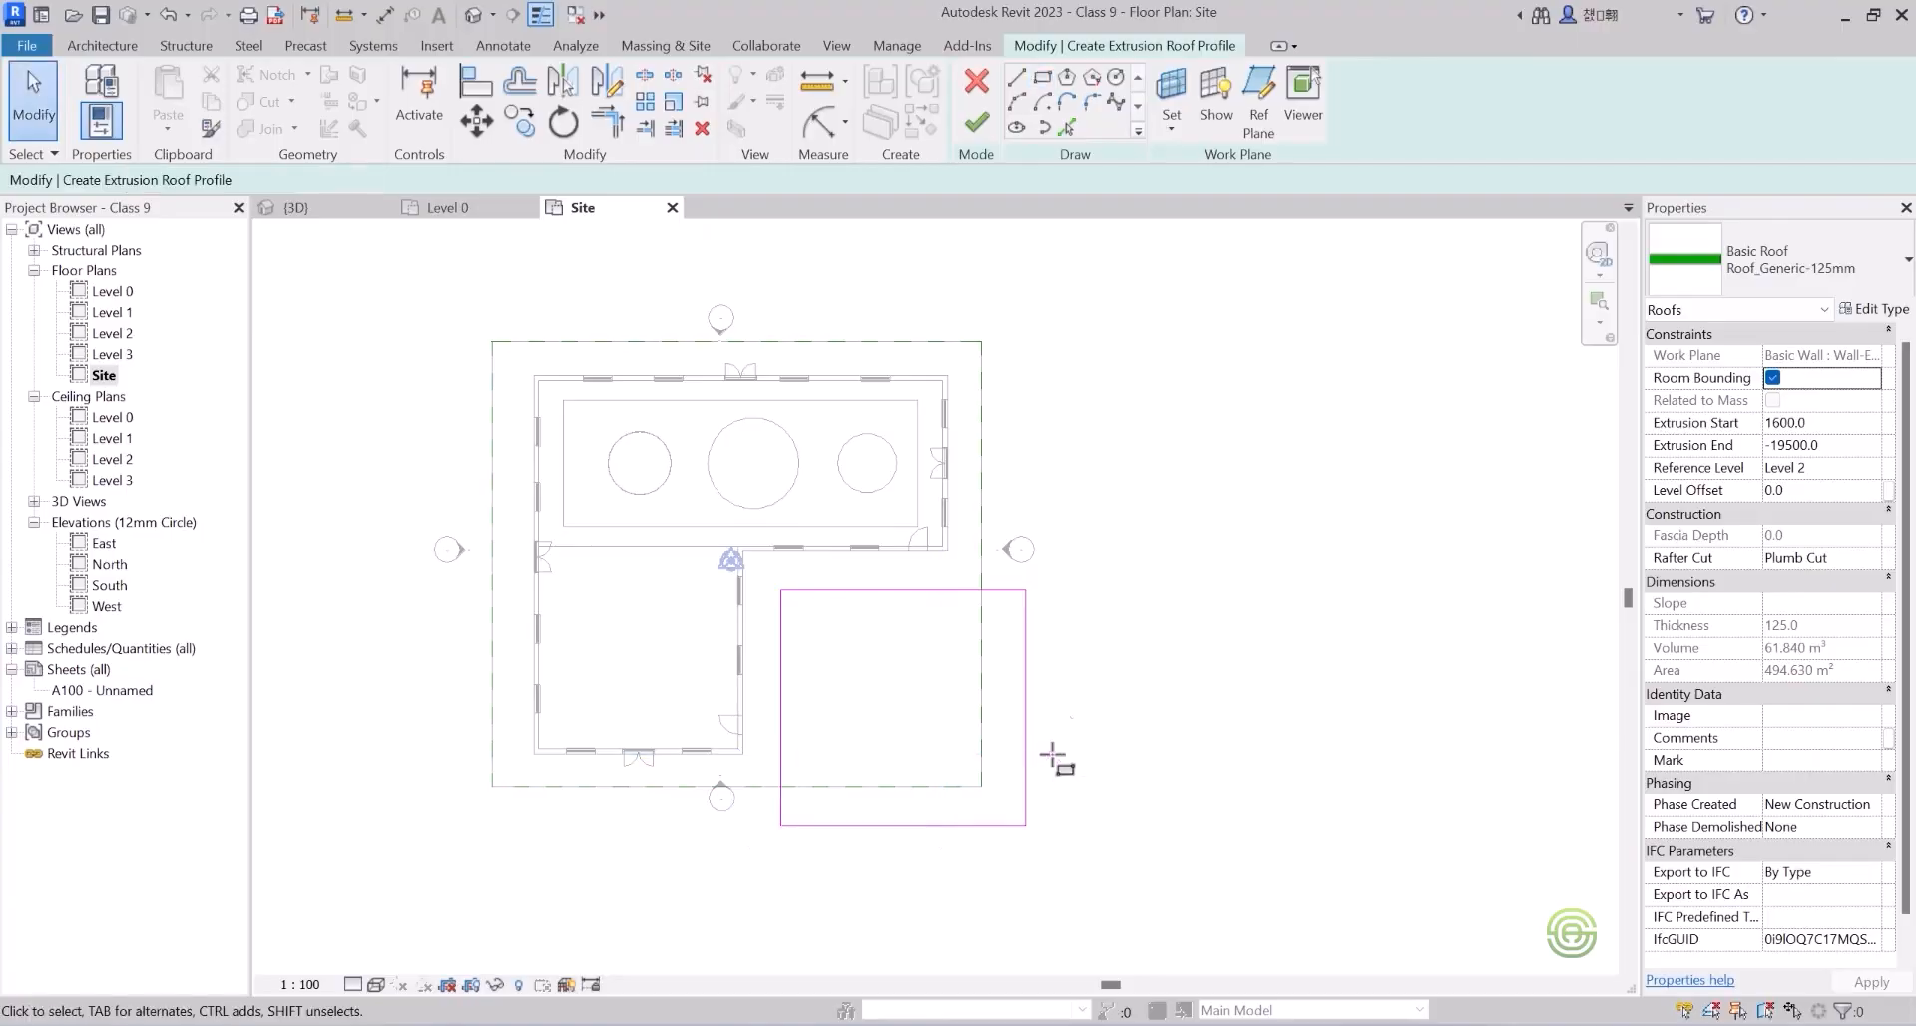
{"action": "left_click", "coordinate": [976, 121]}
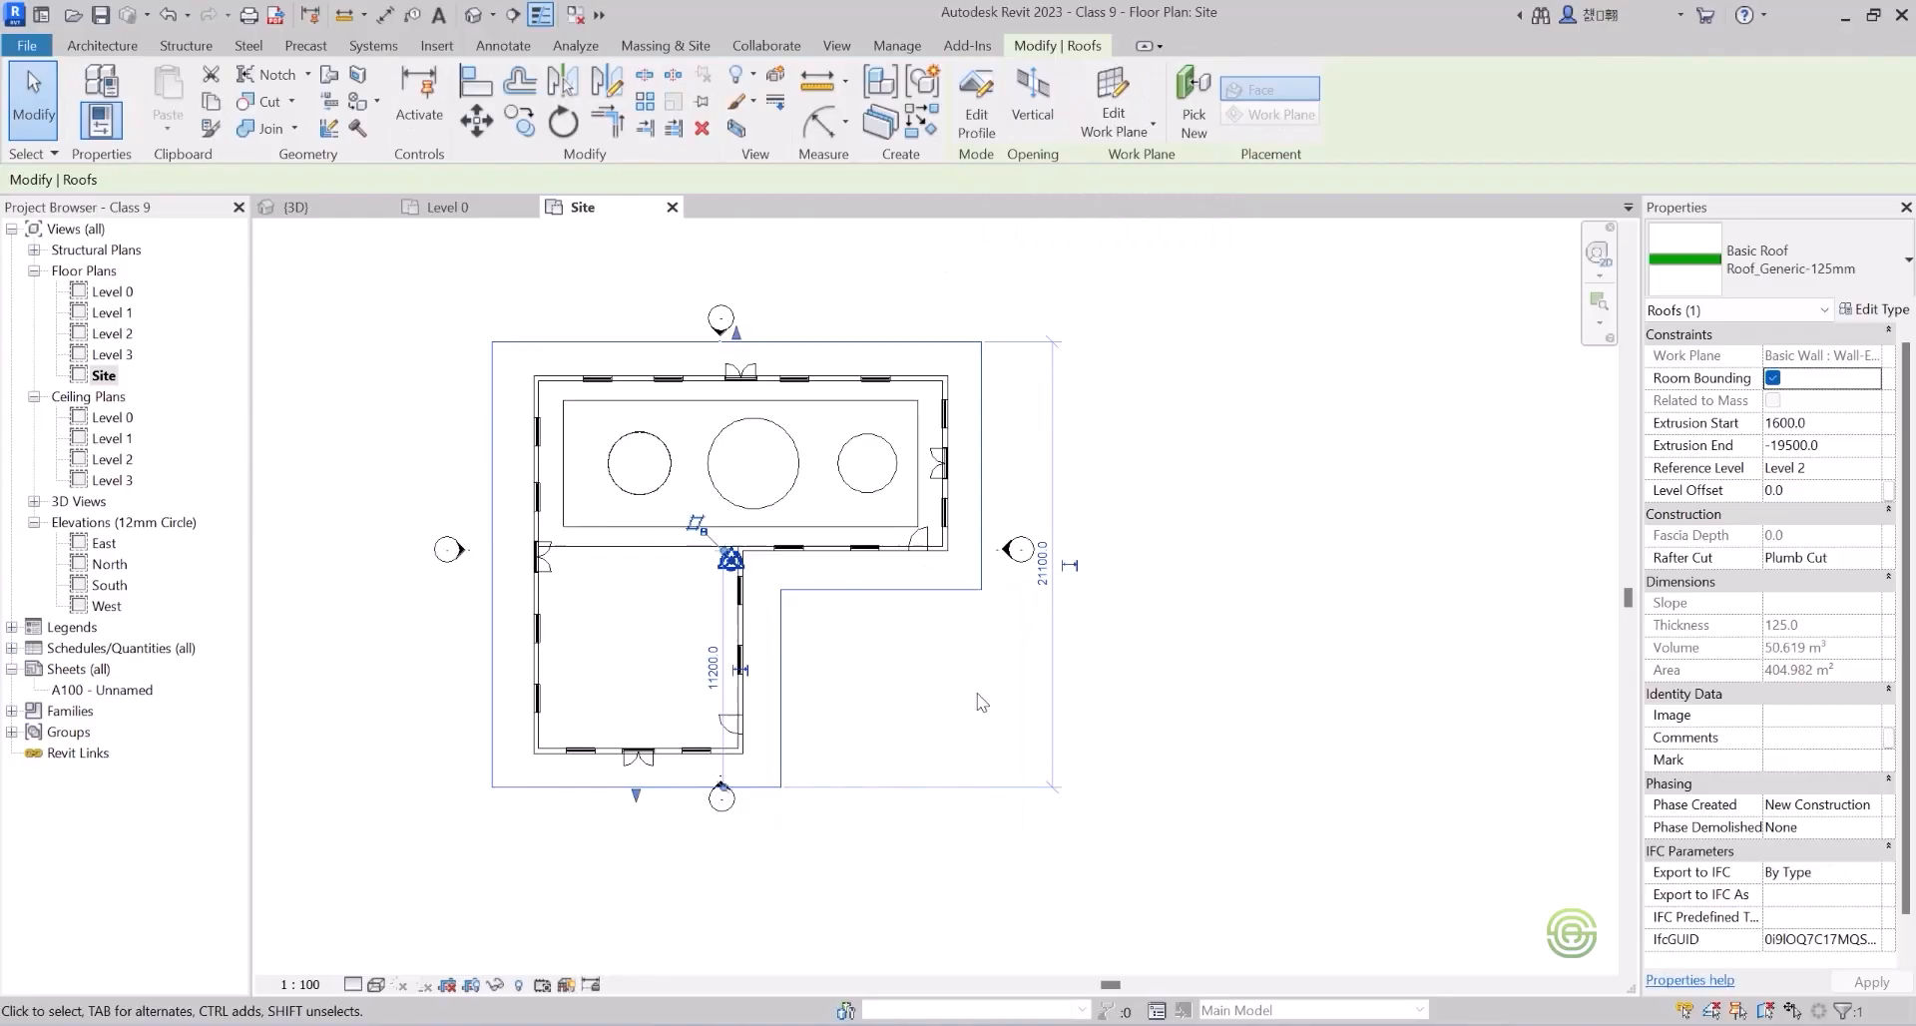
Inspect the L-shaped curved roof and its overhangs in the 3D view.
{"action": "left_click", "coordinate": [284, 206]}
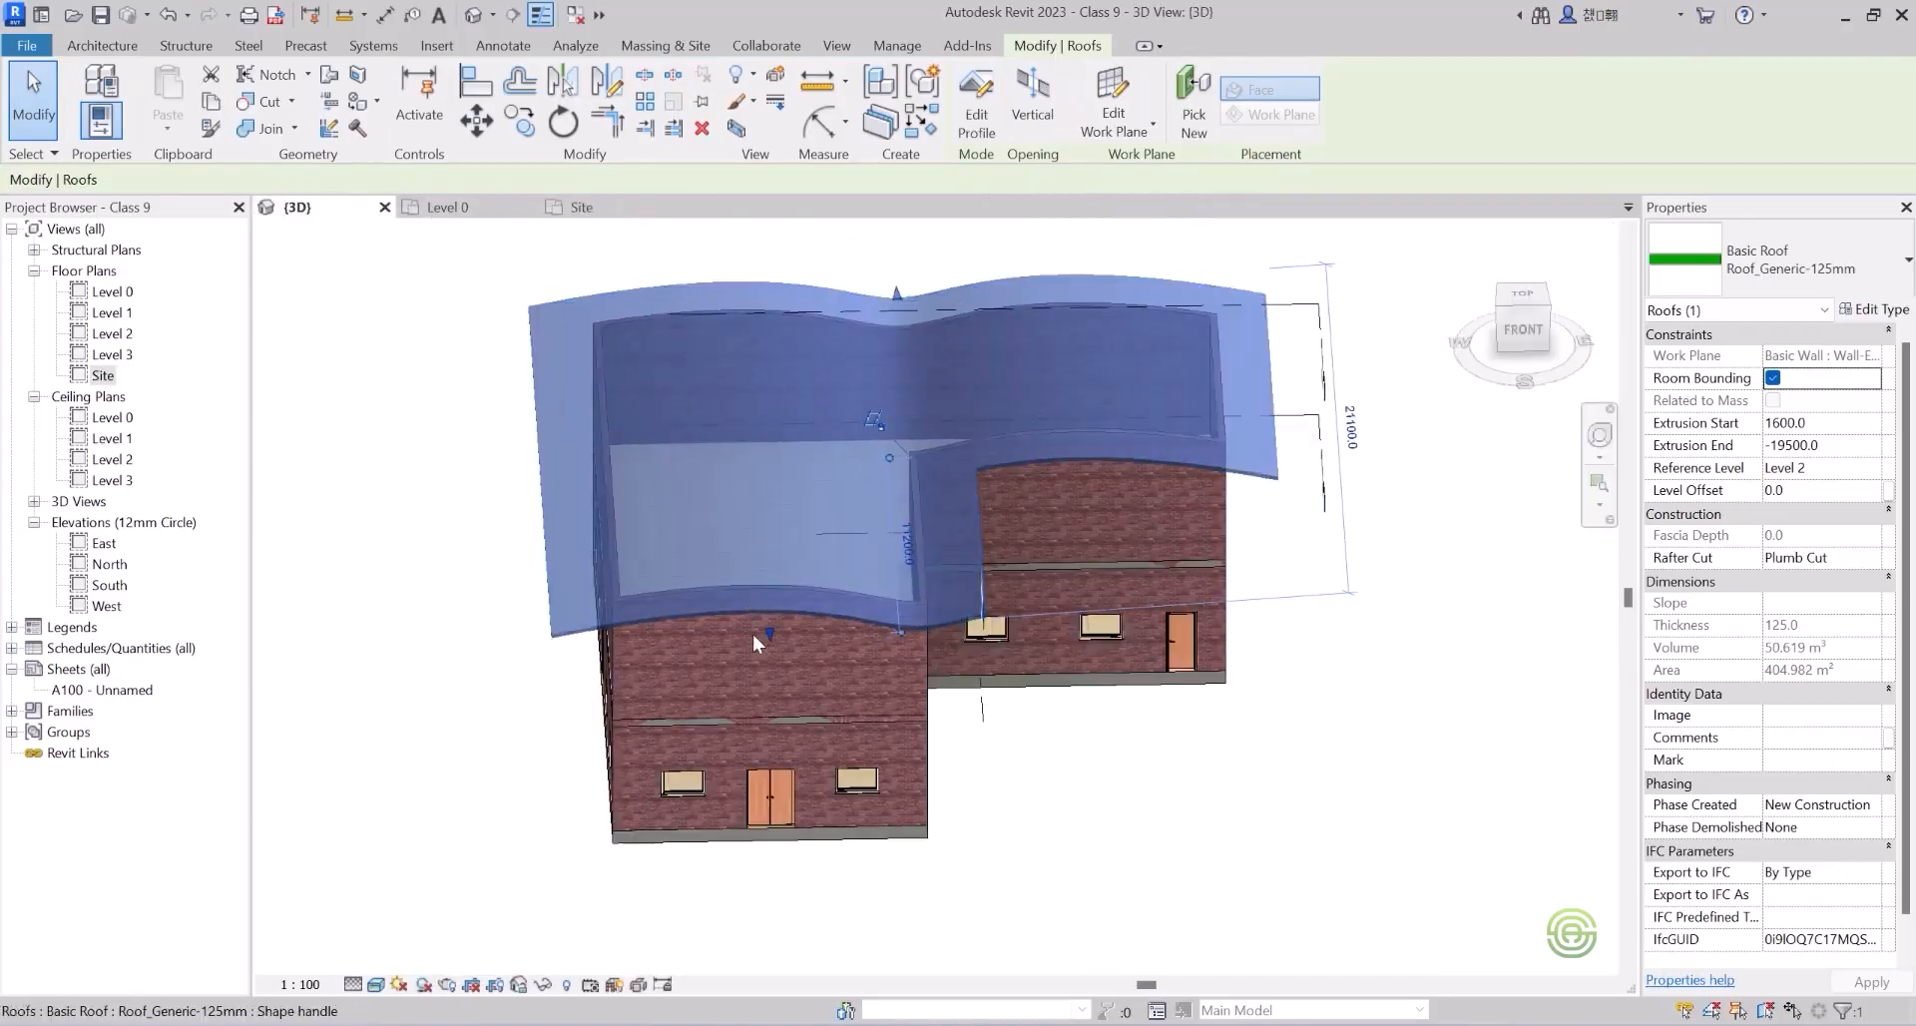
{"action": "middle_click_drag", "start_coordinate": [752, 632], "coordinate": [764, 589], "text": "shift"}
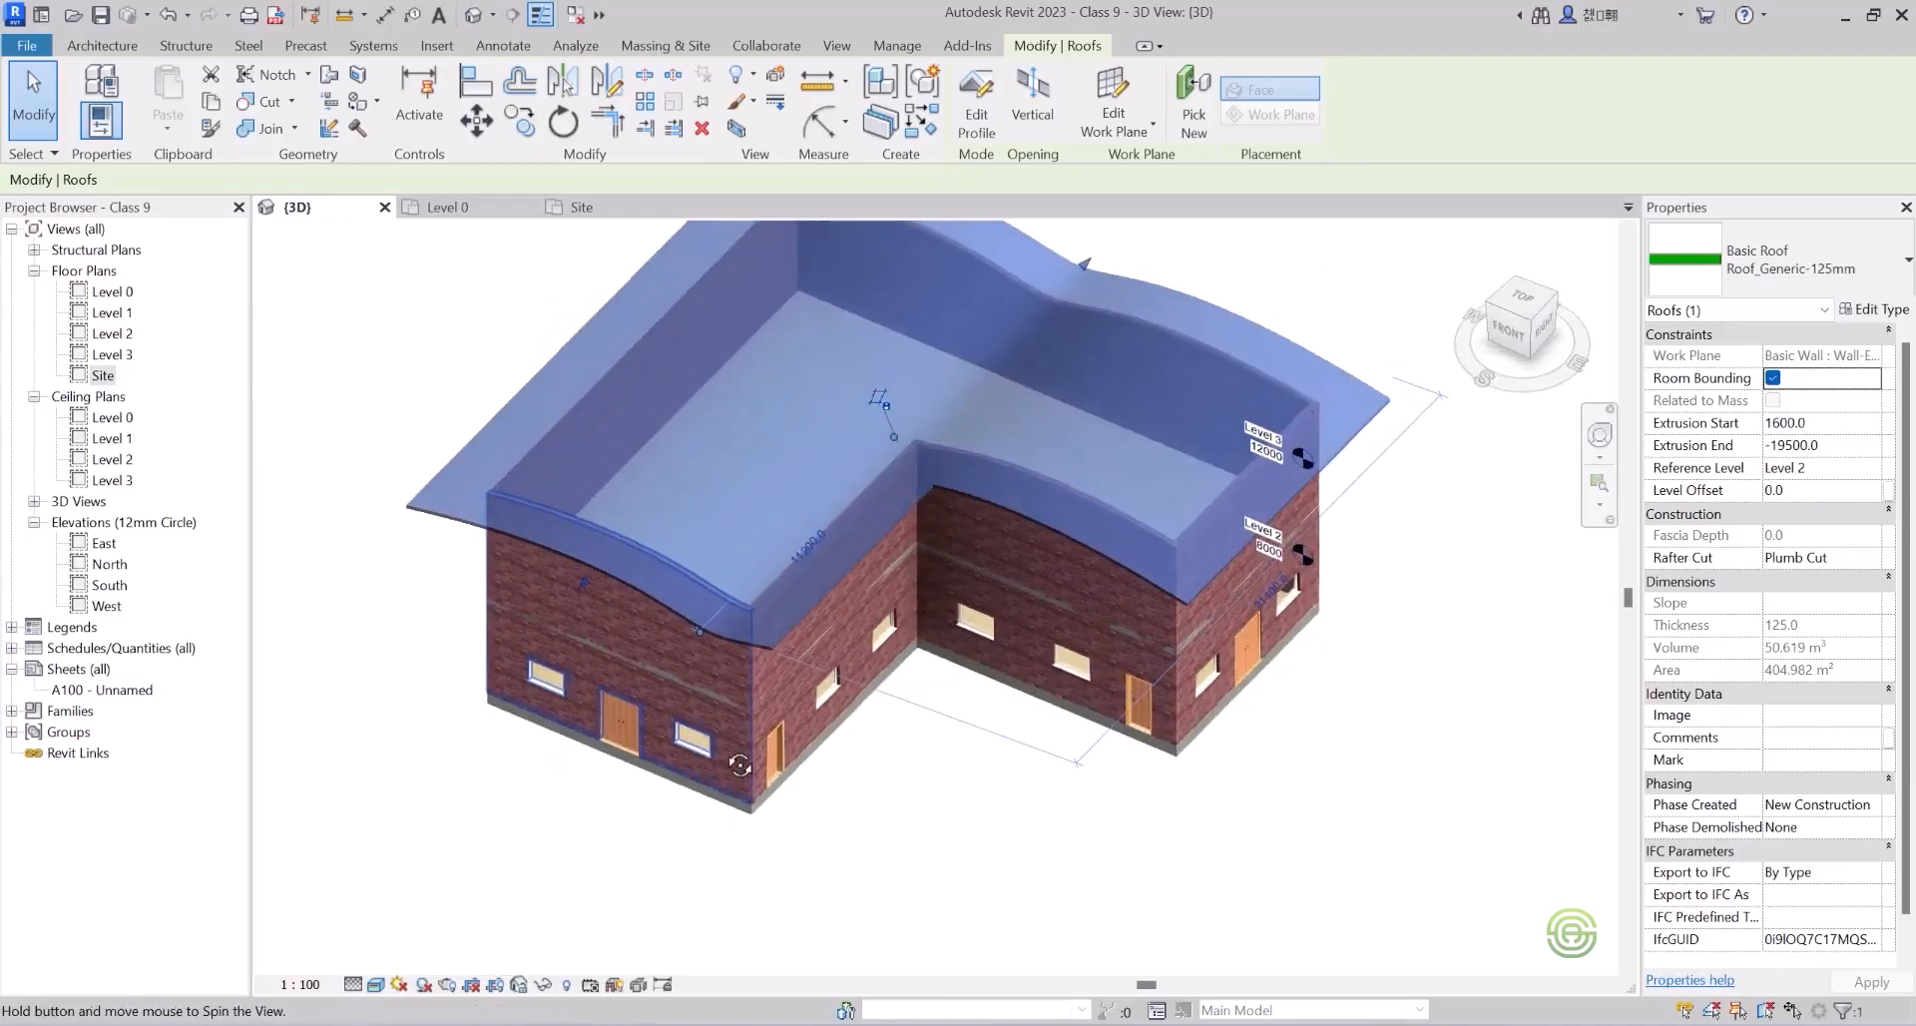
{"action": "scroll", "coordinate": [1014, 579], "scroll_direction": "down", "scroll_amount": 2}
{"action": "mouse_move", "coordinate": [1011, 551]}
{"action": "middle_mouse_down", "text": "shift"}
{"action": "mouse_move", "coordinate": [1010, 361]}
{"action": "mouse_move", "coordinate": [998, 527]}
{"action": "middle_mouse_up", "text": "shift"}
{"action": "left_click", "coordinate": [711, 375]}
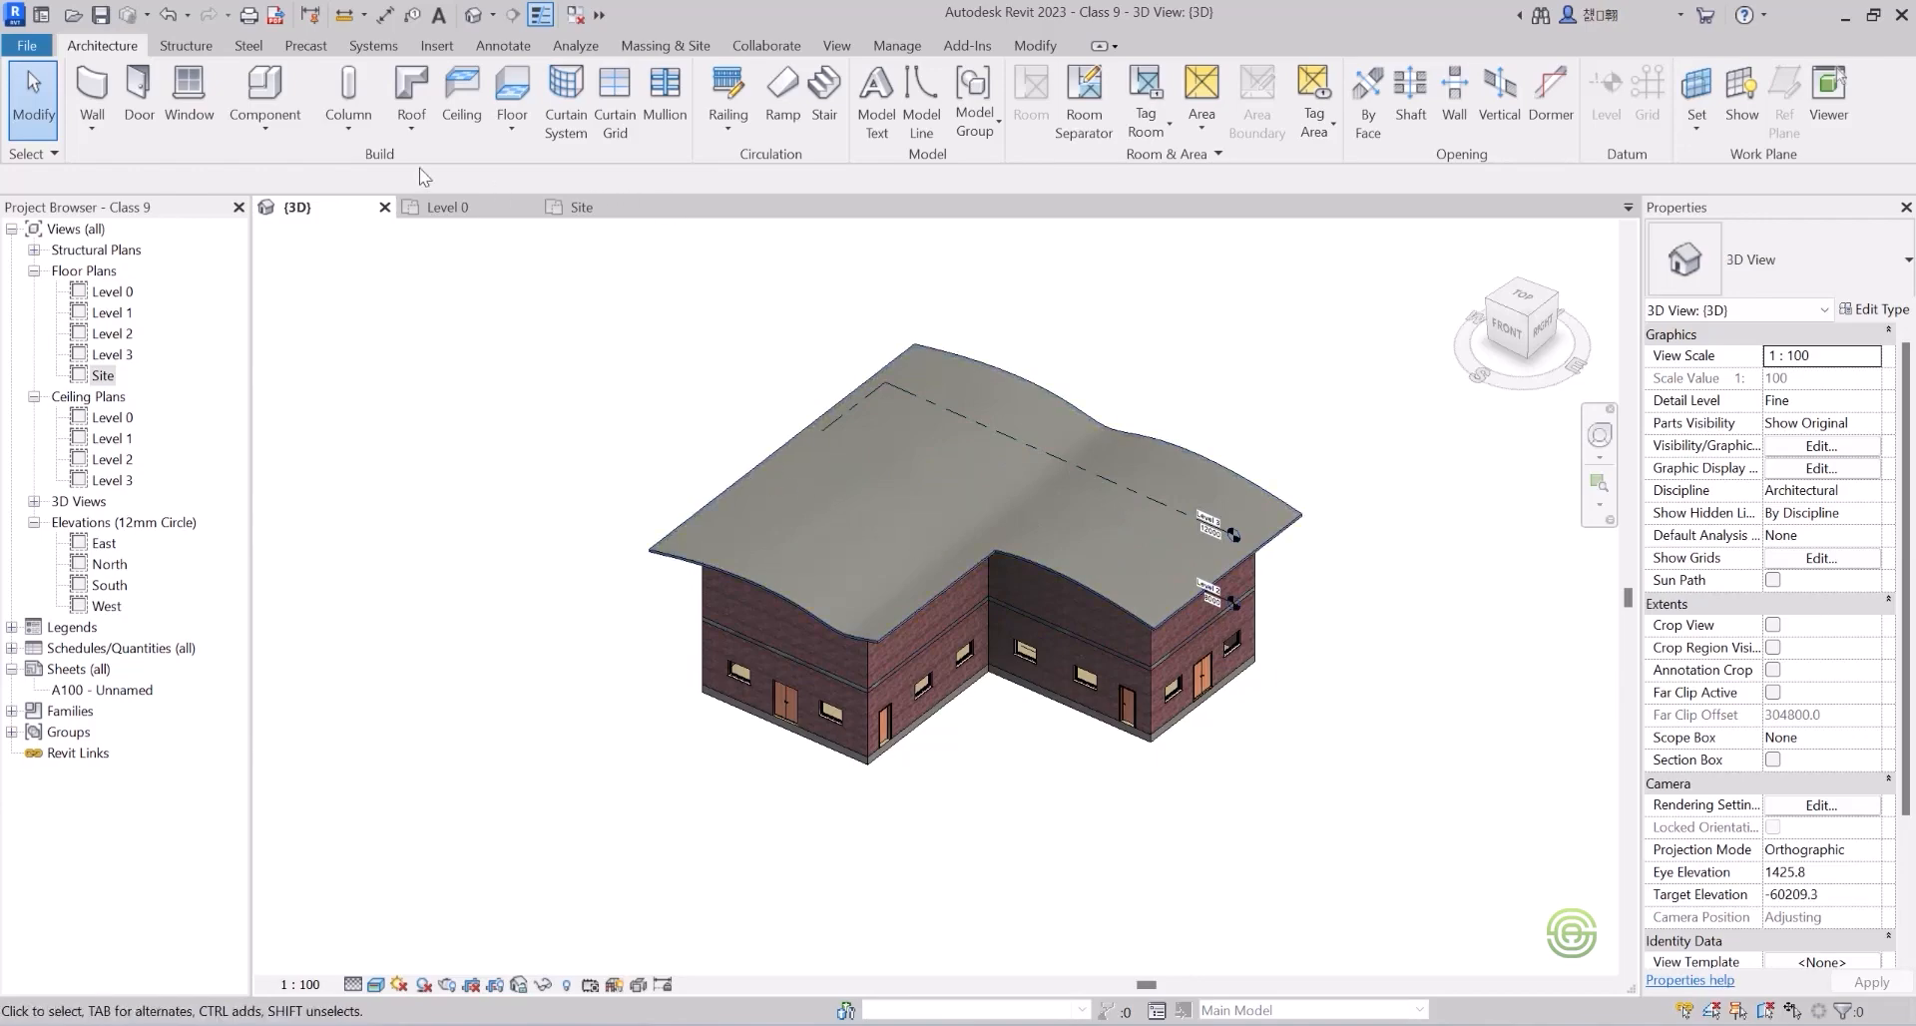
{"action": "left_click", "coordinate": [423, 137]}
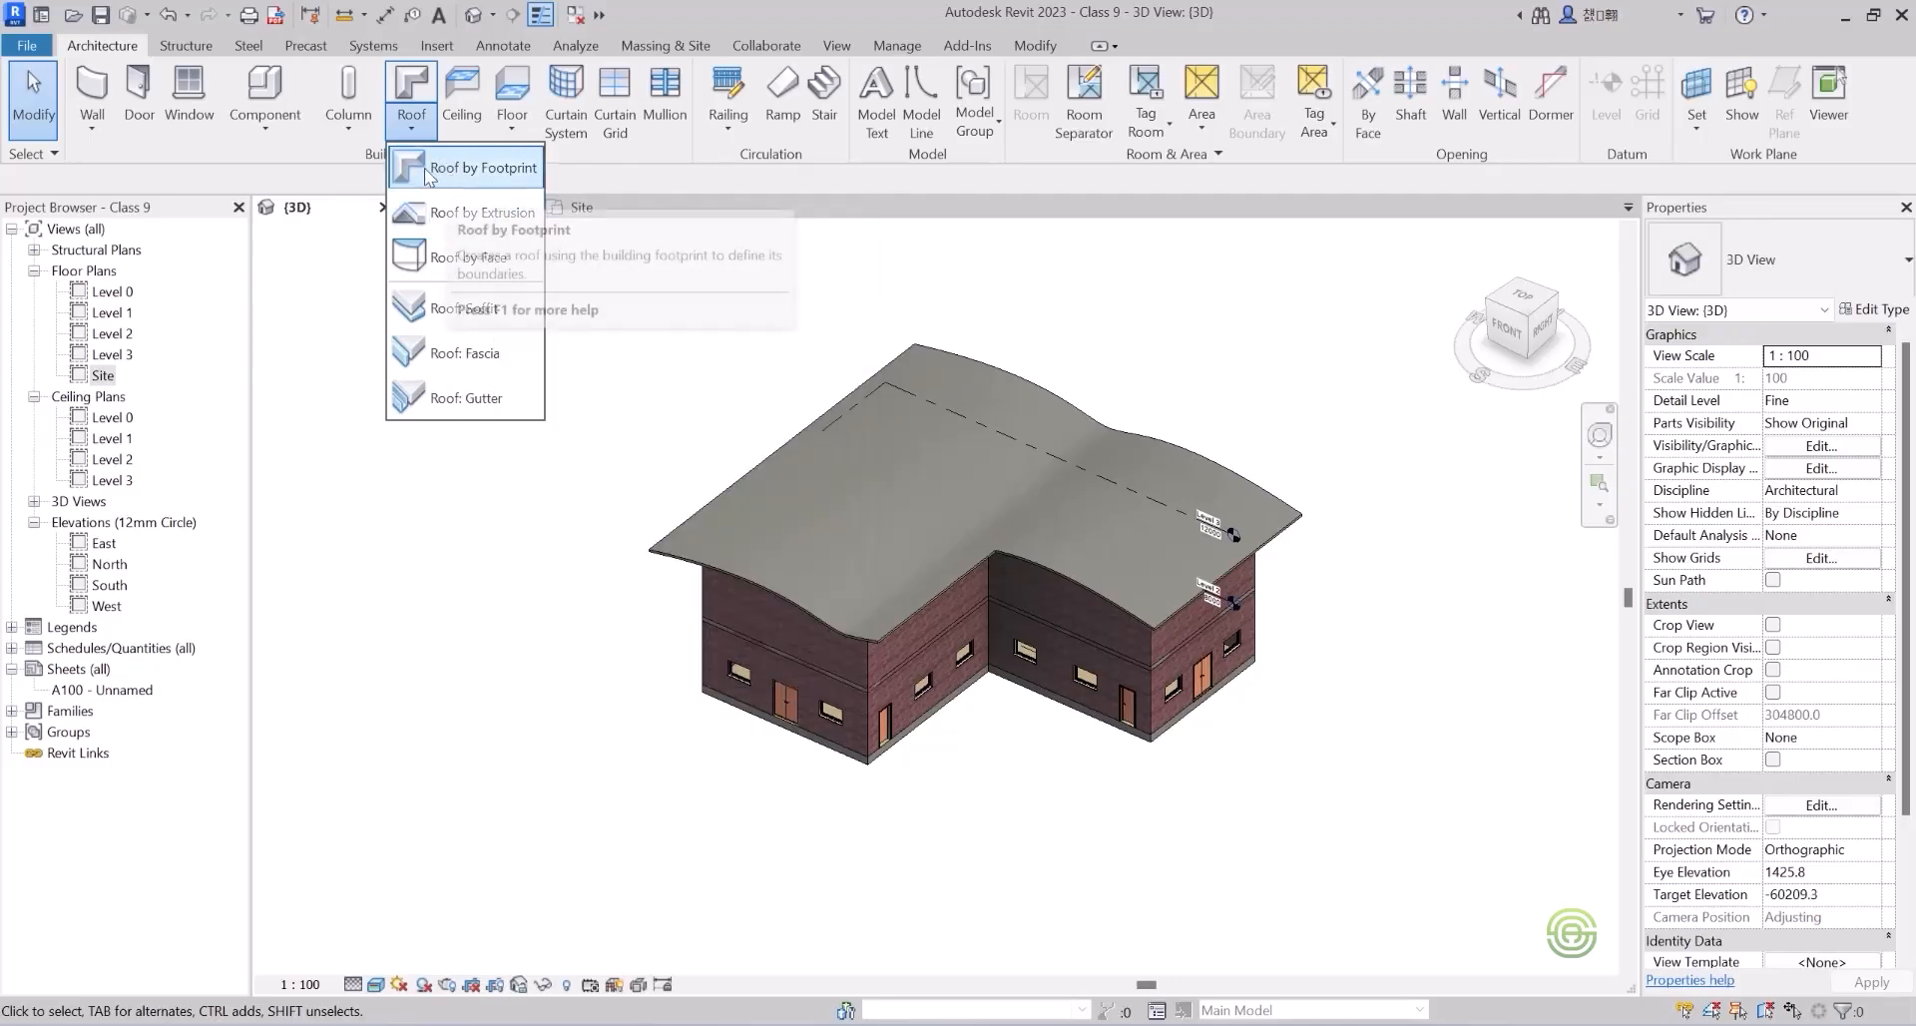
{"action": "left_click", "coordinate": [684, 389]}
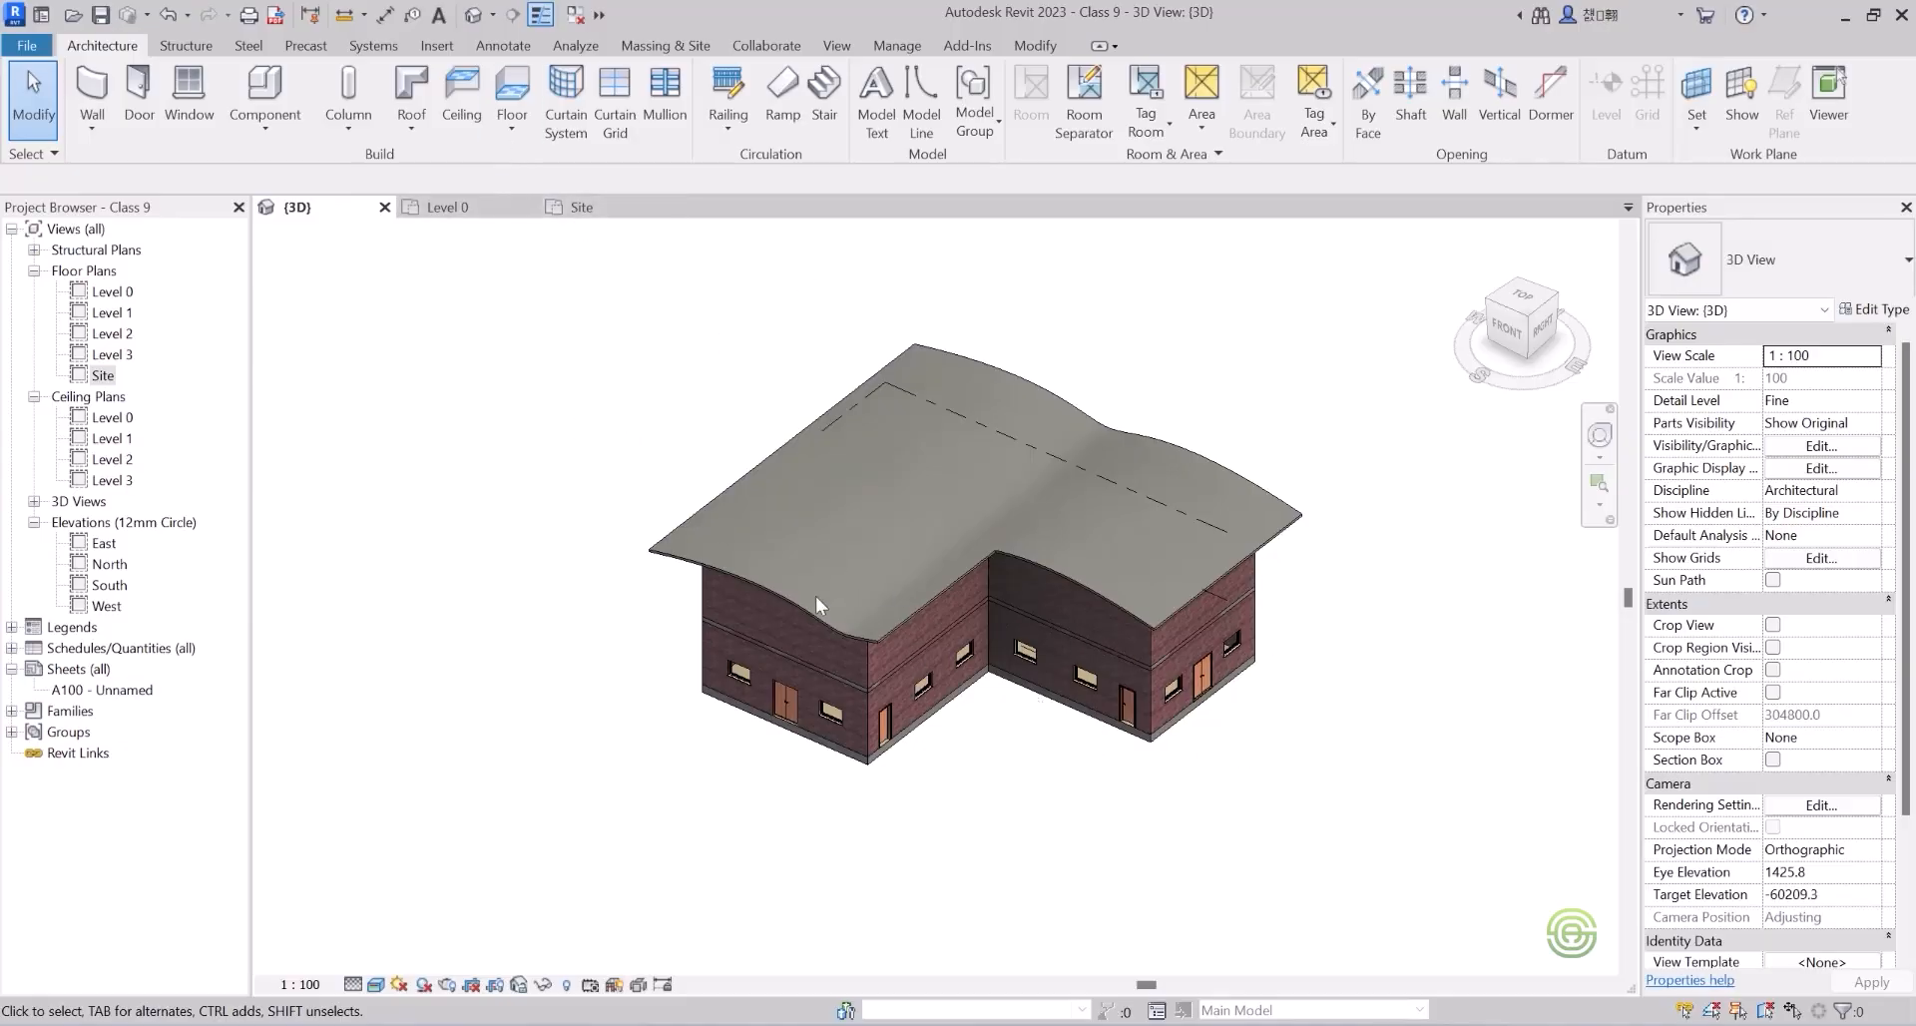
Delete the curved roof and the front exterior wall of the L-shaped building in the 3D view.
{"action": "left_click", "coordinate": [668, 557]}
{"action": "key", "text": "Delete"}
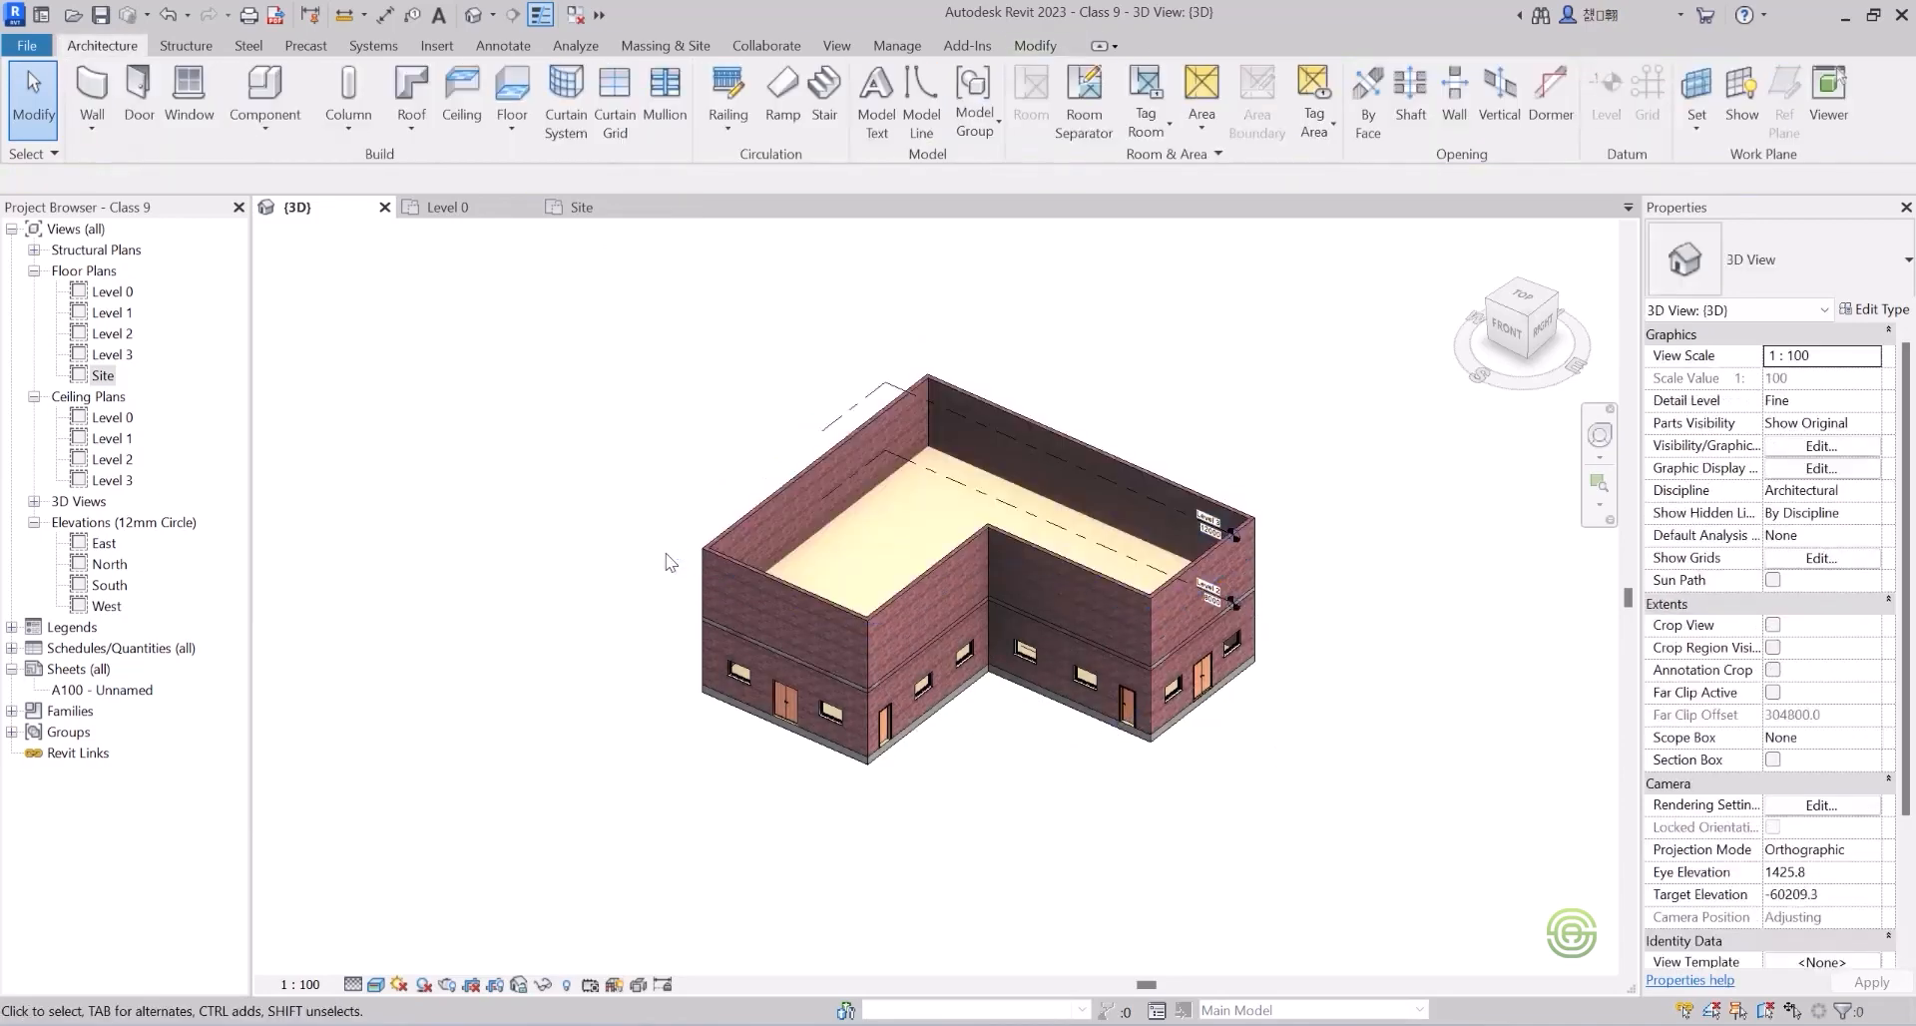
{"action": "left_click", "coordinate": [703, 553]}
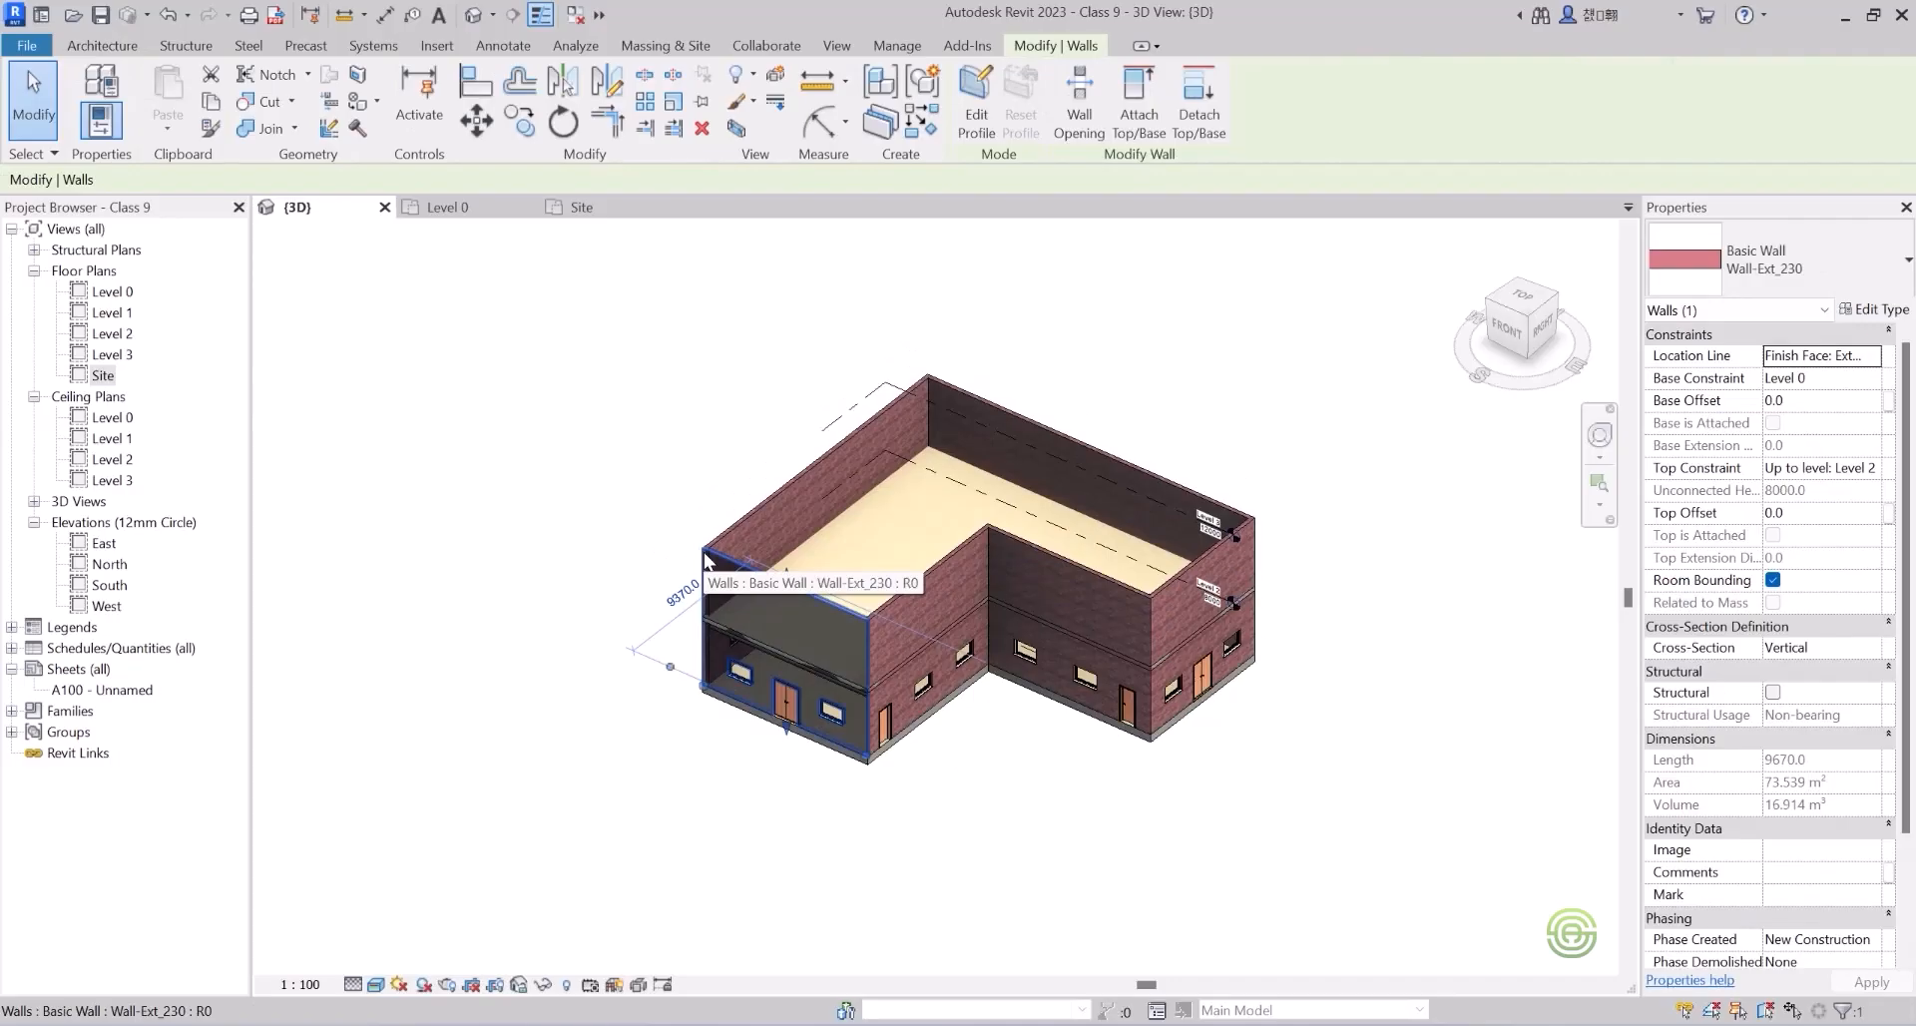
{"action": "key", "text": "Delete"}
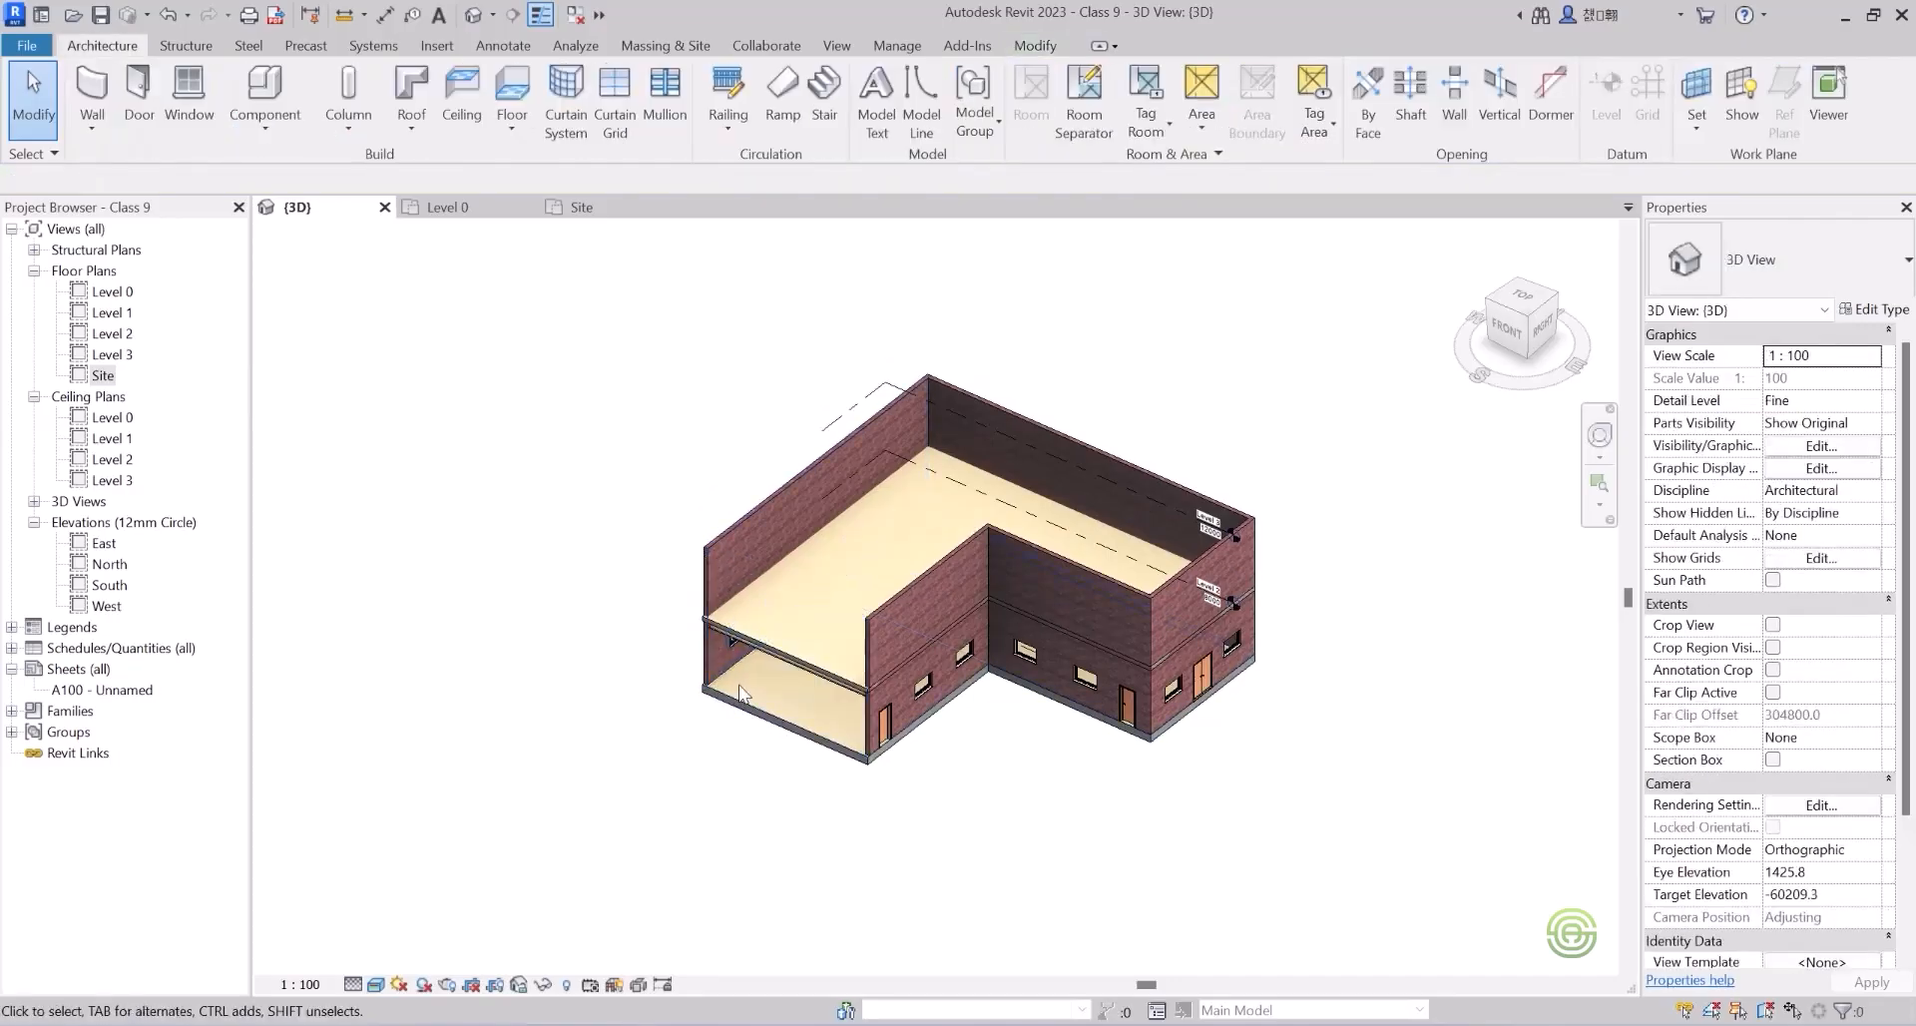
Delete all remaining walls, floors, doors and windows of the building in the 3D view.
{"action": "middle_click_drag", "start_coordinate": [755, 631], "coordinate": [914, 736], "text": "shift"}
{"action": "left_click_drag", "start_coordinate": [1048, 777], "coordinate": [686, 696]}
{"action": "key", "text": "Delete"}
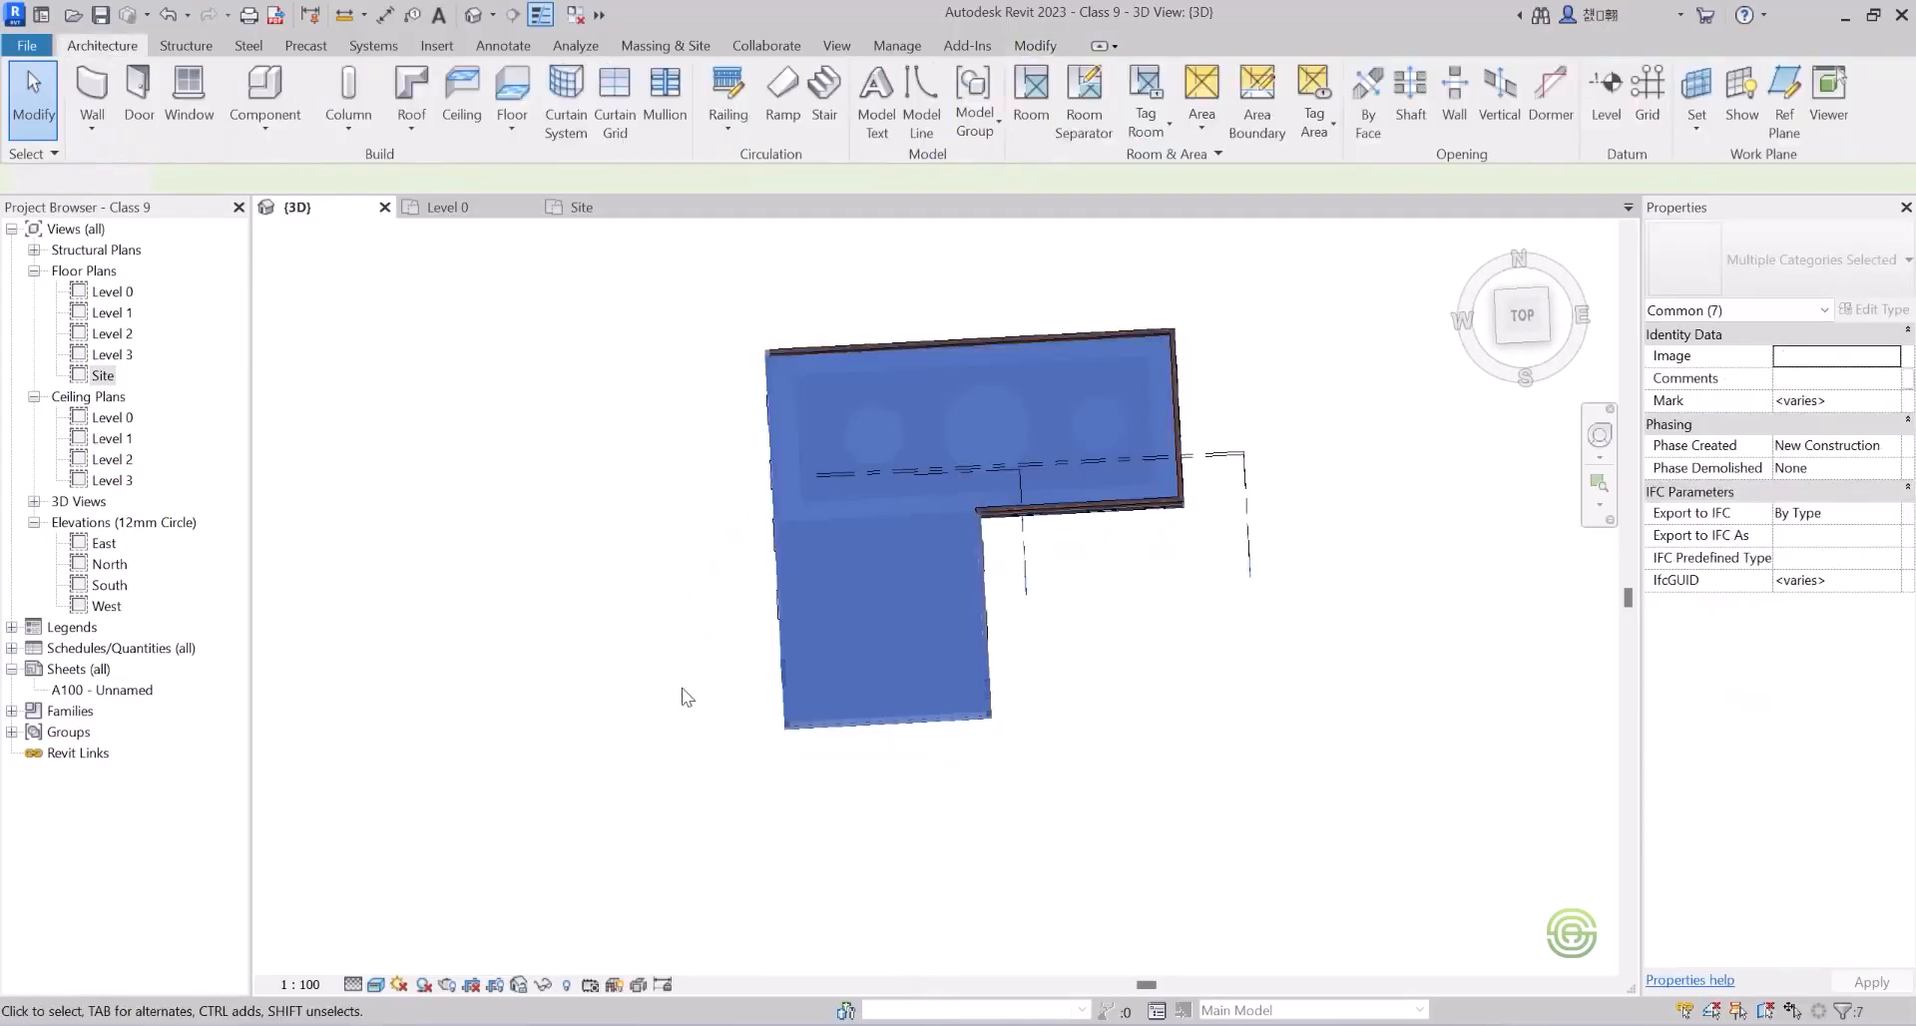
{"action": "left_click_drag", "start_coordinate": [1230, 422], "coordinate": [720, 309]}
{"action": "key", "text": "Delete"}
{"action": "left_click_drag", "start_coordinate": [1158, 559], "coordinate": [1104, 484]}
{"action": "left_click_drag", "start_coordinate": [1201, 566], "coordinate": [1095, 498]}
{"action": "key", "text": "Delete"}
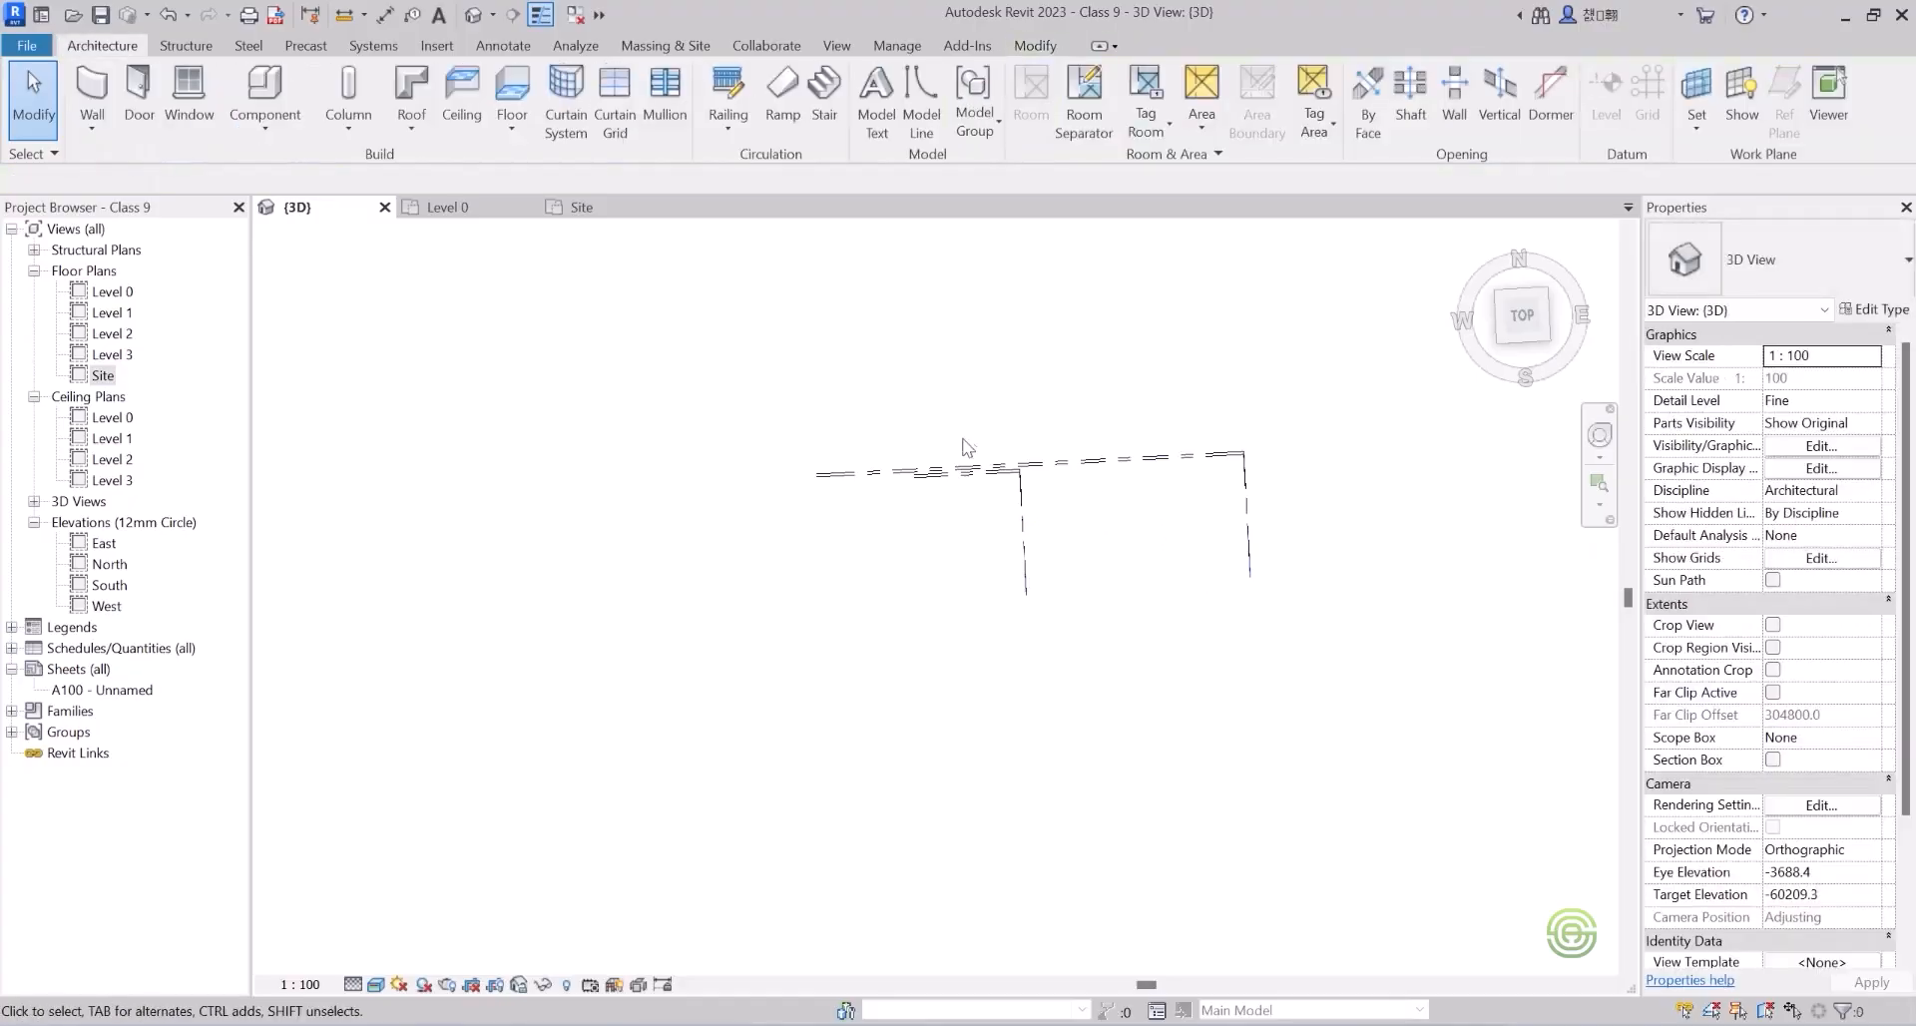
Close the Site plan and switch to the Level 0 floor plan.
{"action": "left_click", "coordinate": [589, 212]}
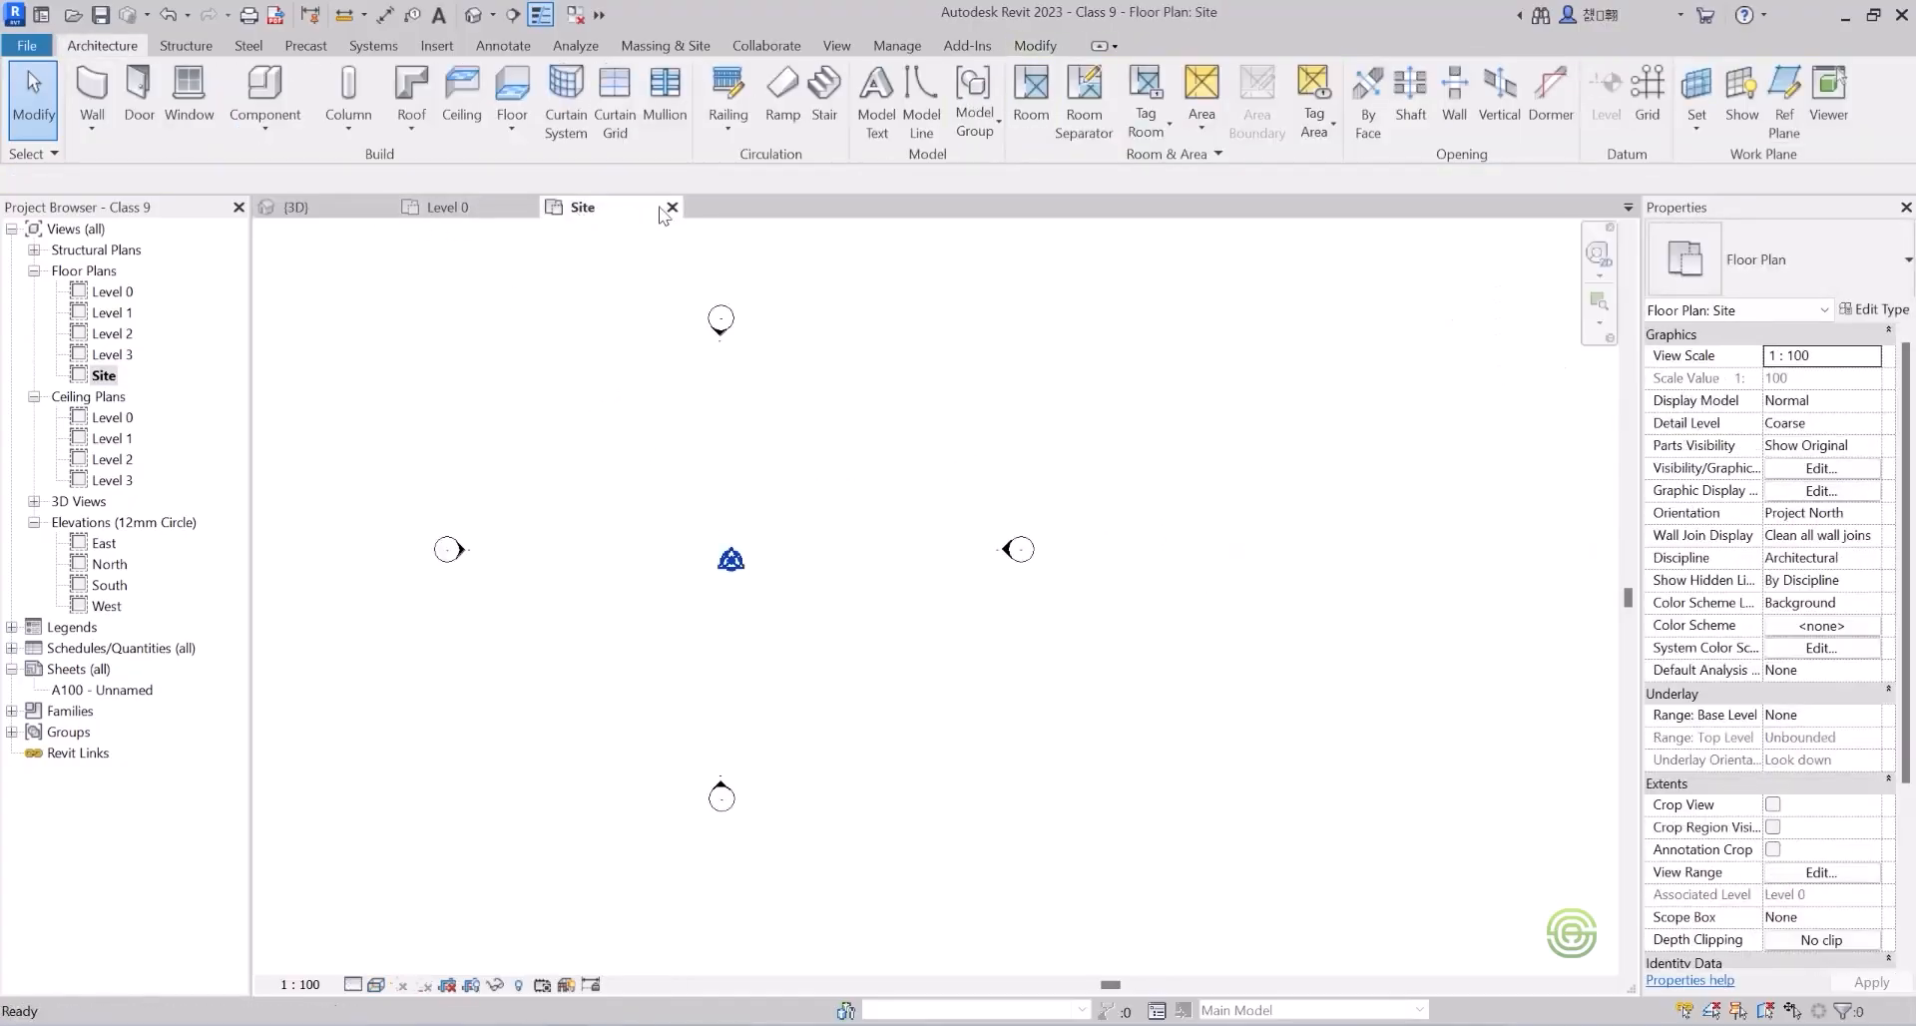
{"action": "left_click", "coordinate": [672, 206]}
{"action": "left_click", "coordinate": [444, 210]}
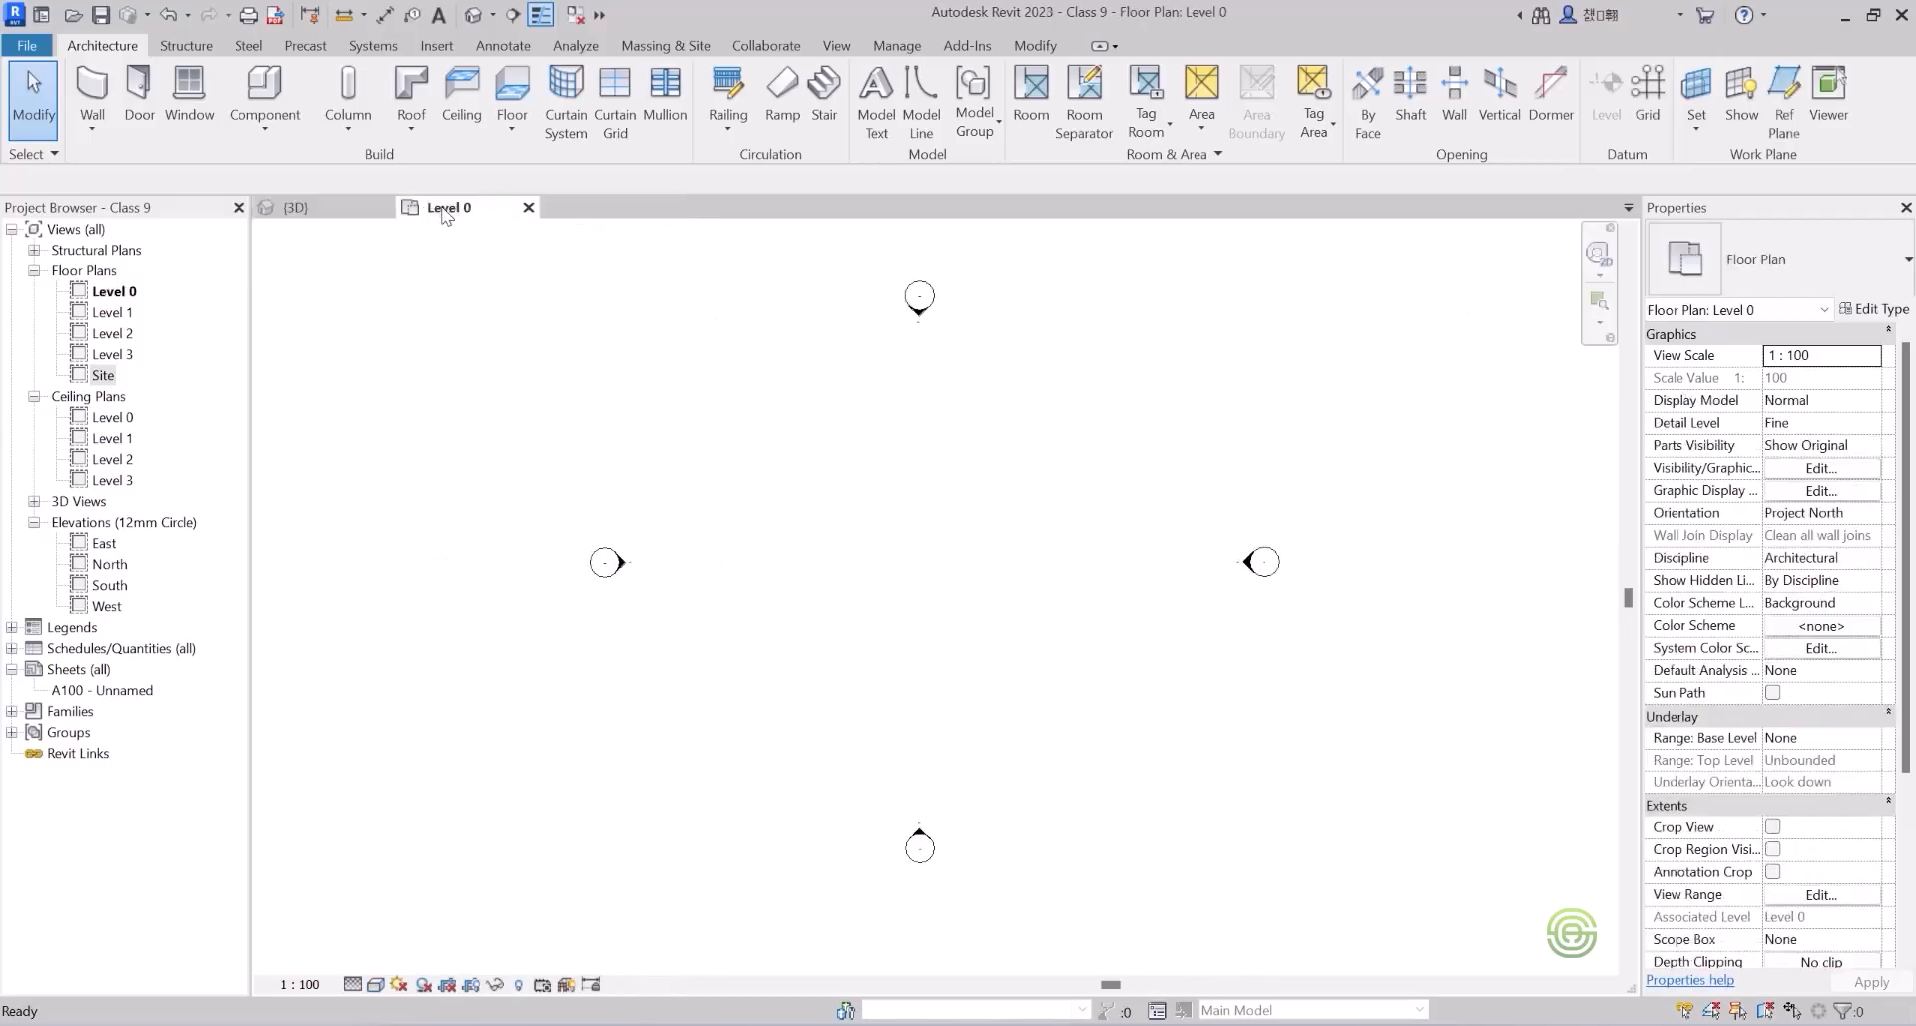
{"action": "scroll", "coordinate": [876, 583], "scroll_direction": "down", "scroll_amount": 3}
{"action": "scroll", "coordinate": [955, 636], "scroll_direction": "up", "scroll_amount": 3}
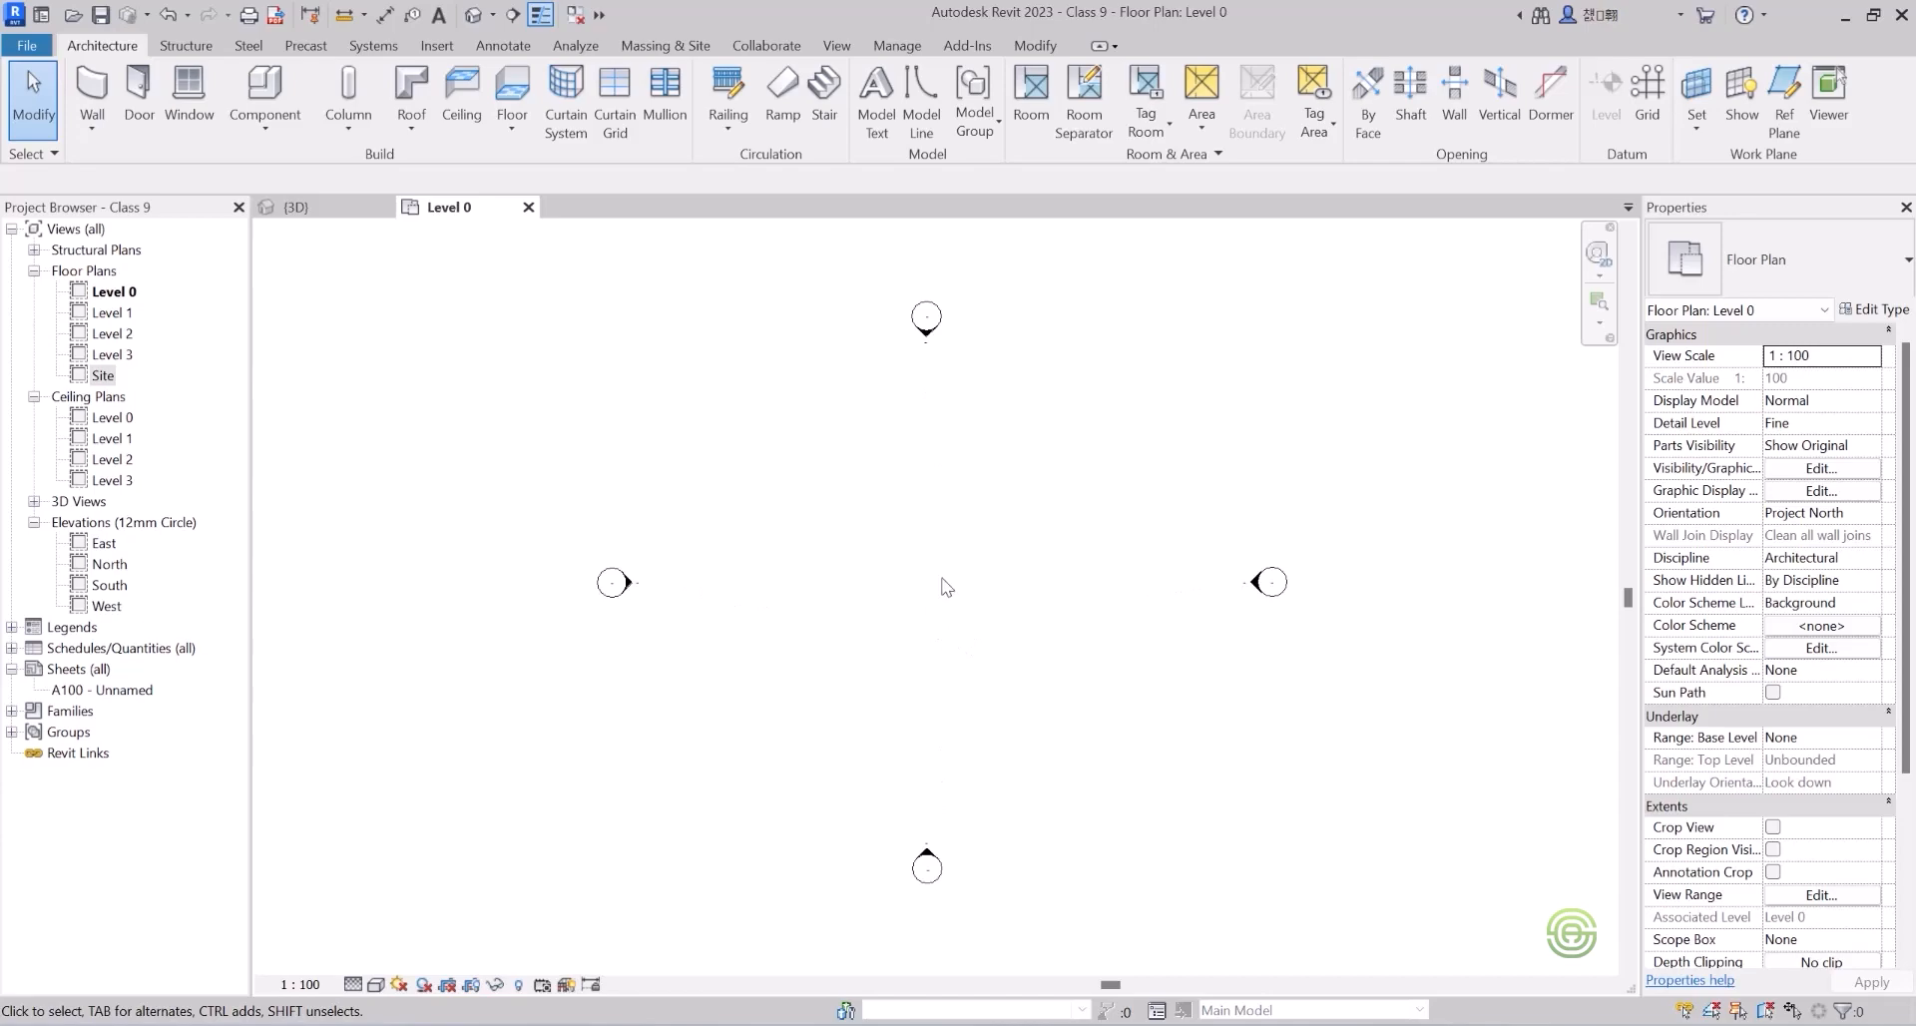
{"action": "left_click", "coordinate": [782, 96]}
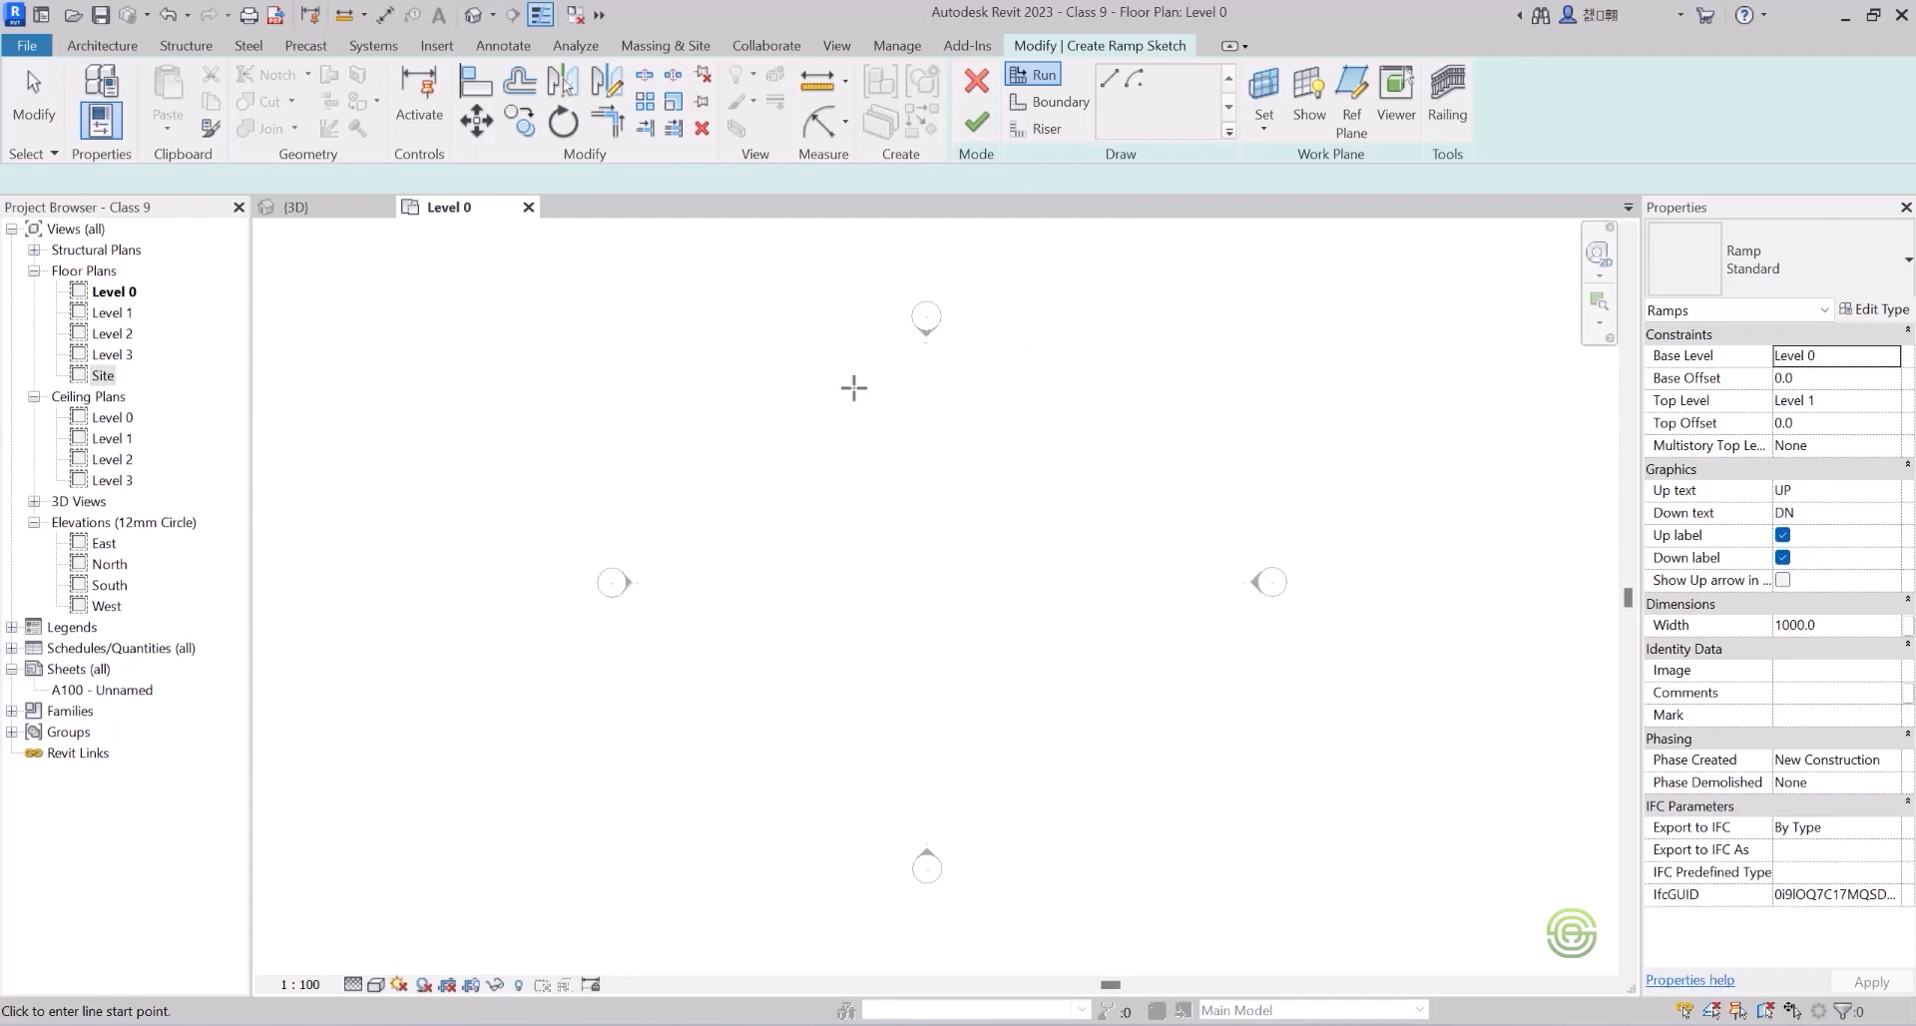
{"action": "key", "text": "Escape"}
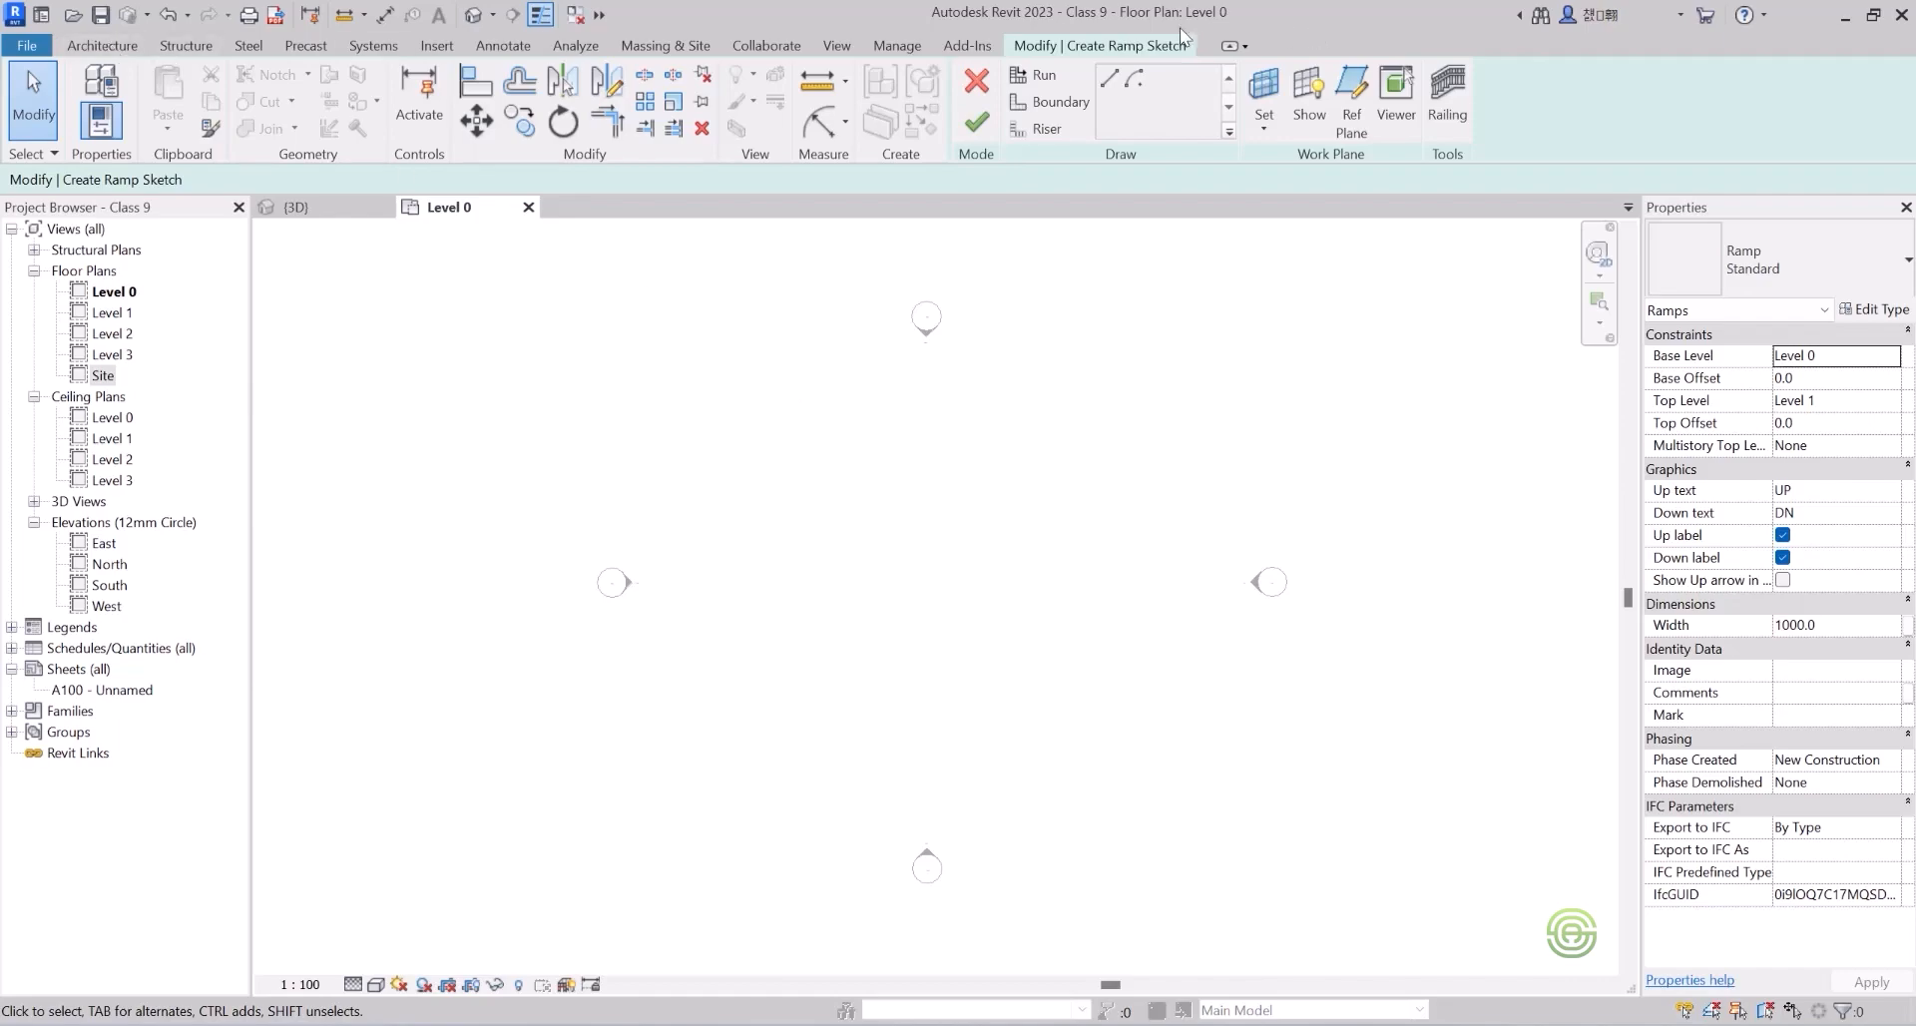
{"action": "left_click", "coordinate": [1112, 84]}
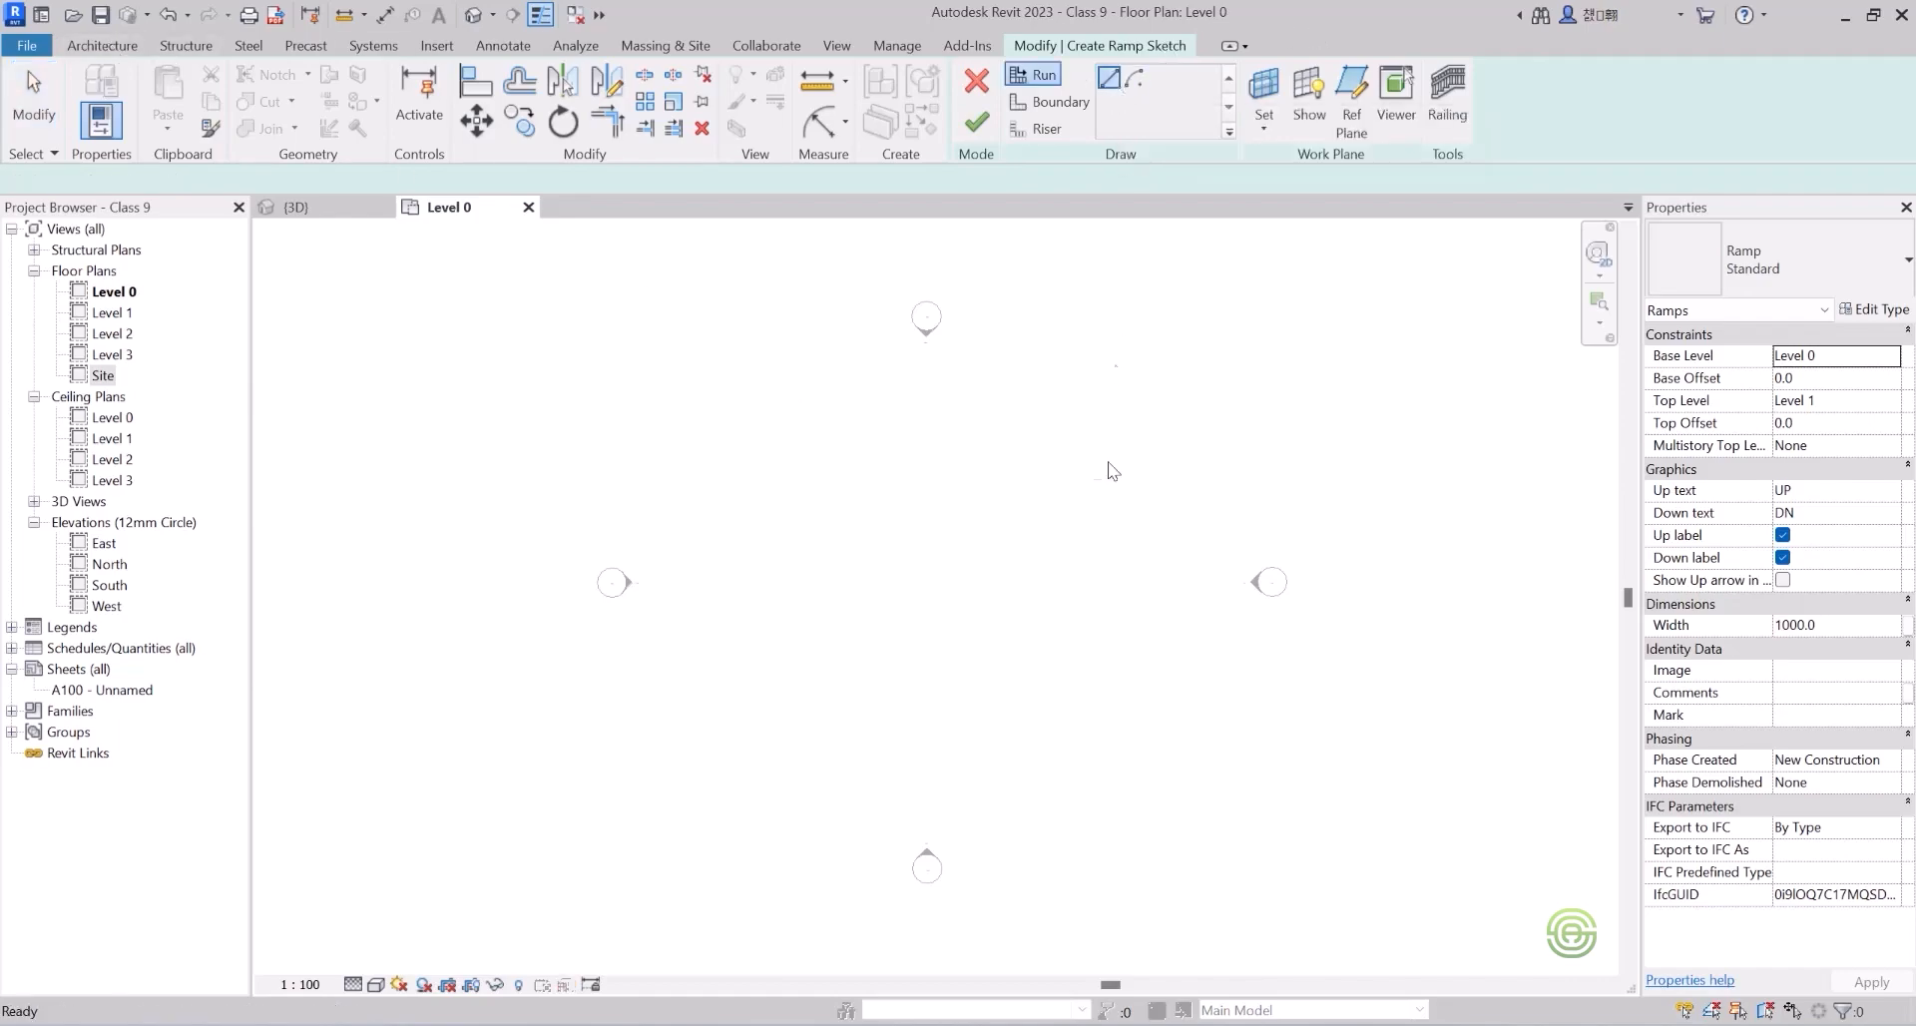
{"action": "left_click", "coordinate": [736, 591]}
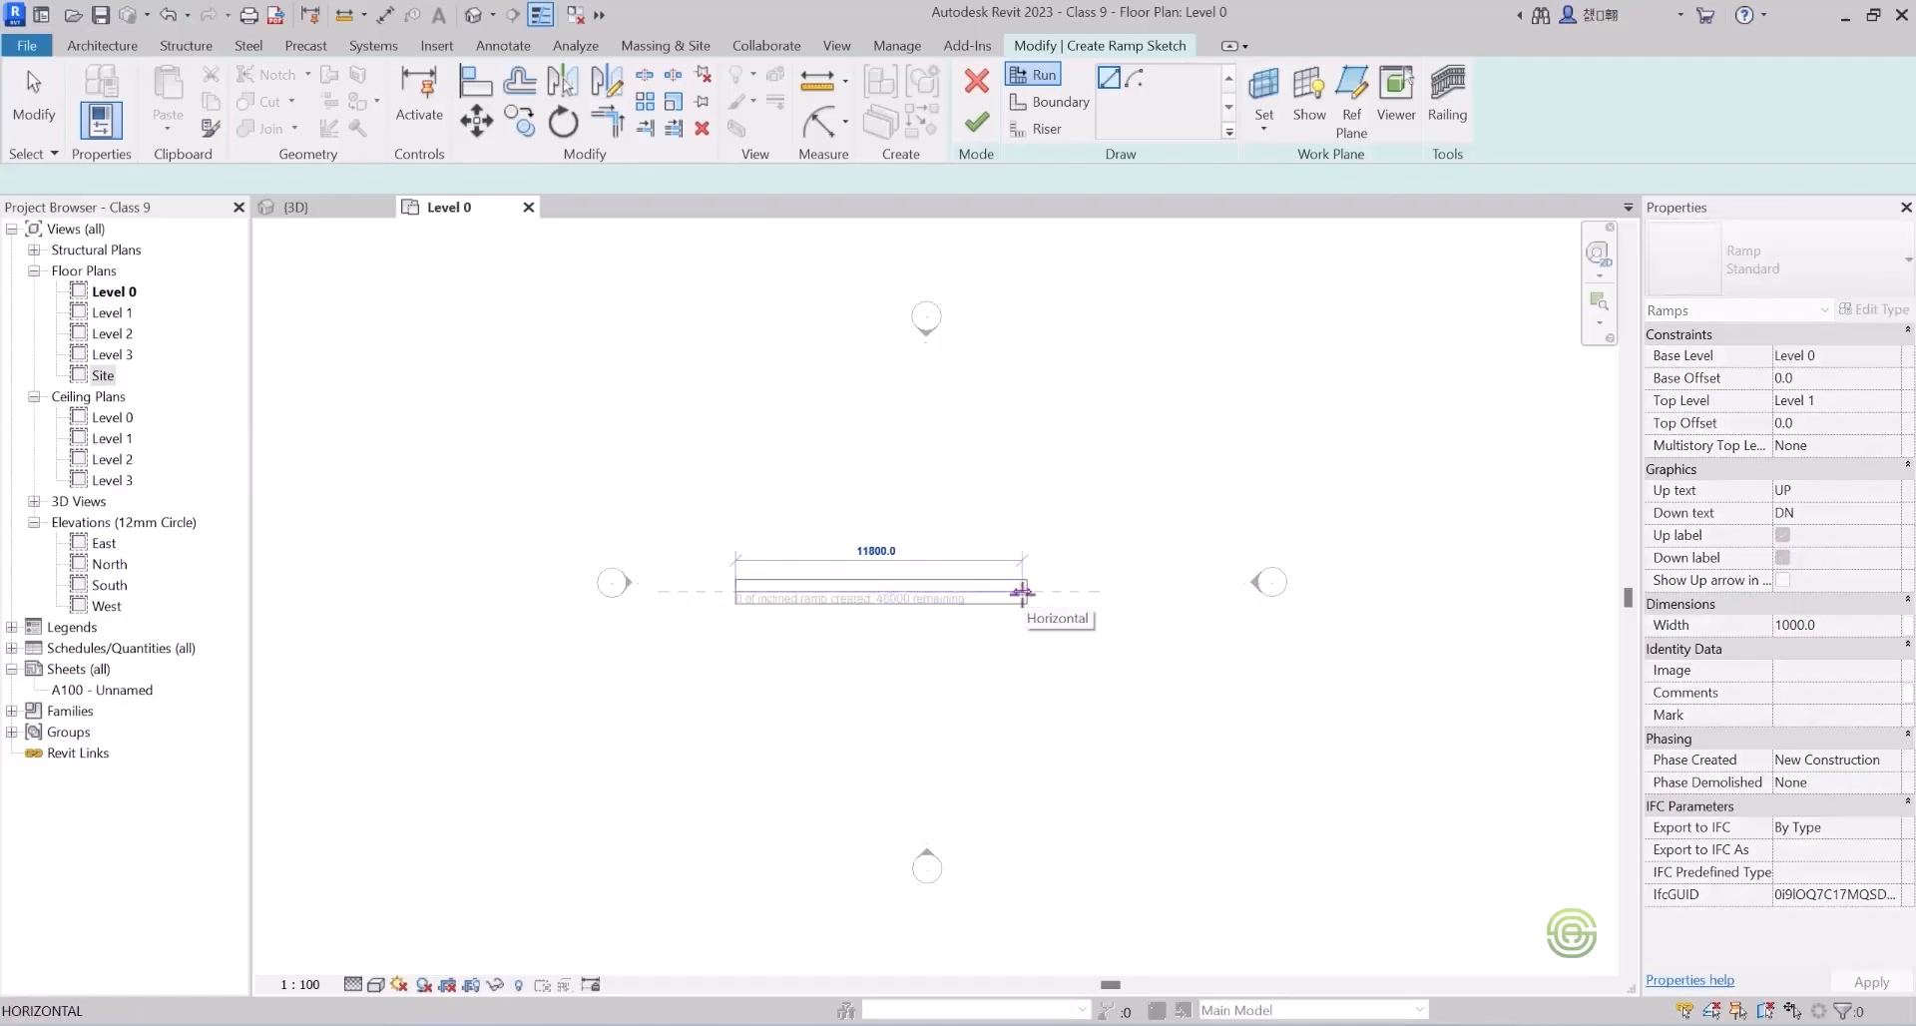
{"action": "key", "text": "Escape"}
{"action": "key", "text": "Escape"}
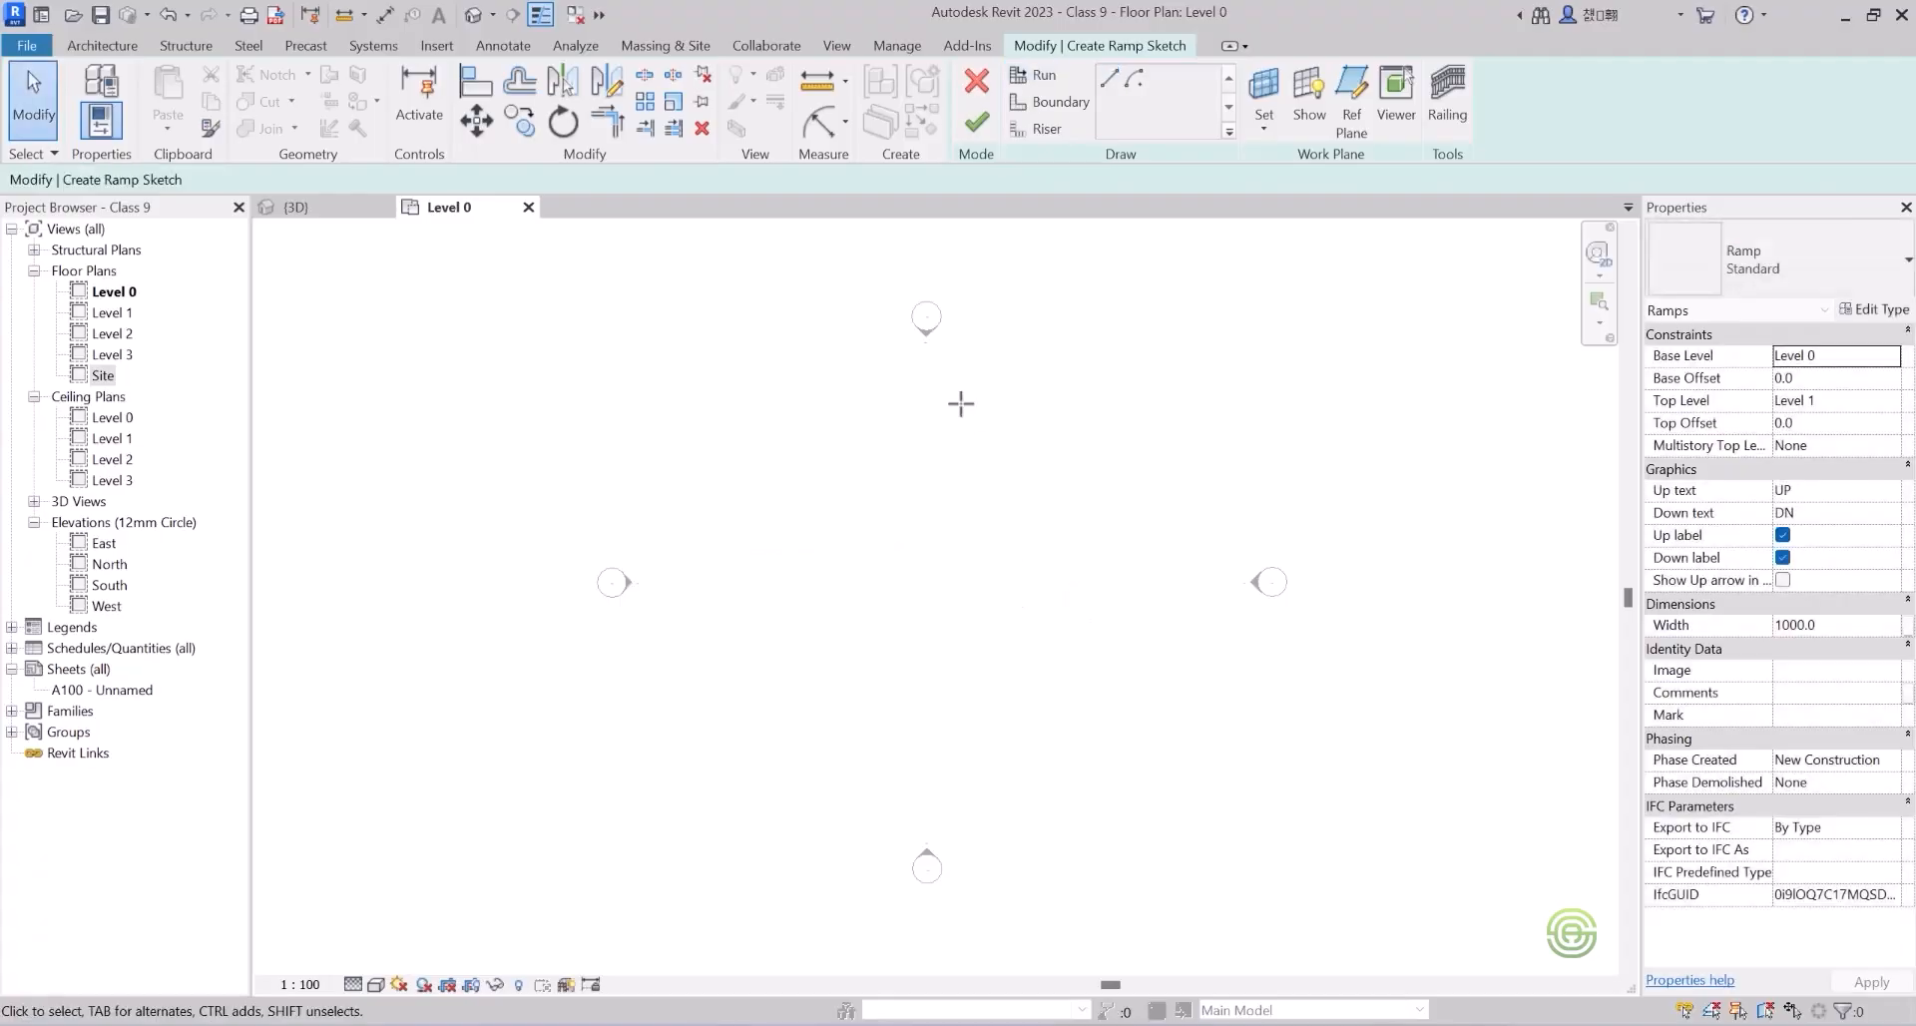
{"action": "left_click", "coordinate": [977, 79]}
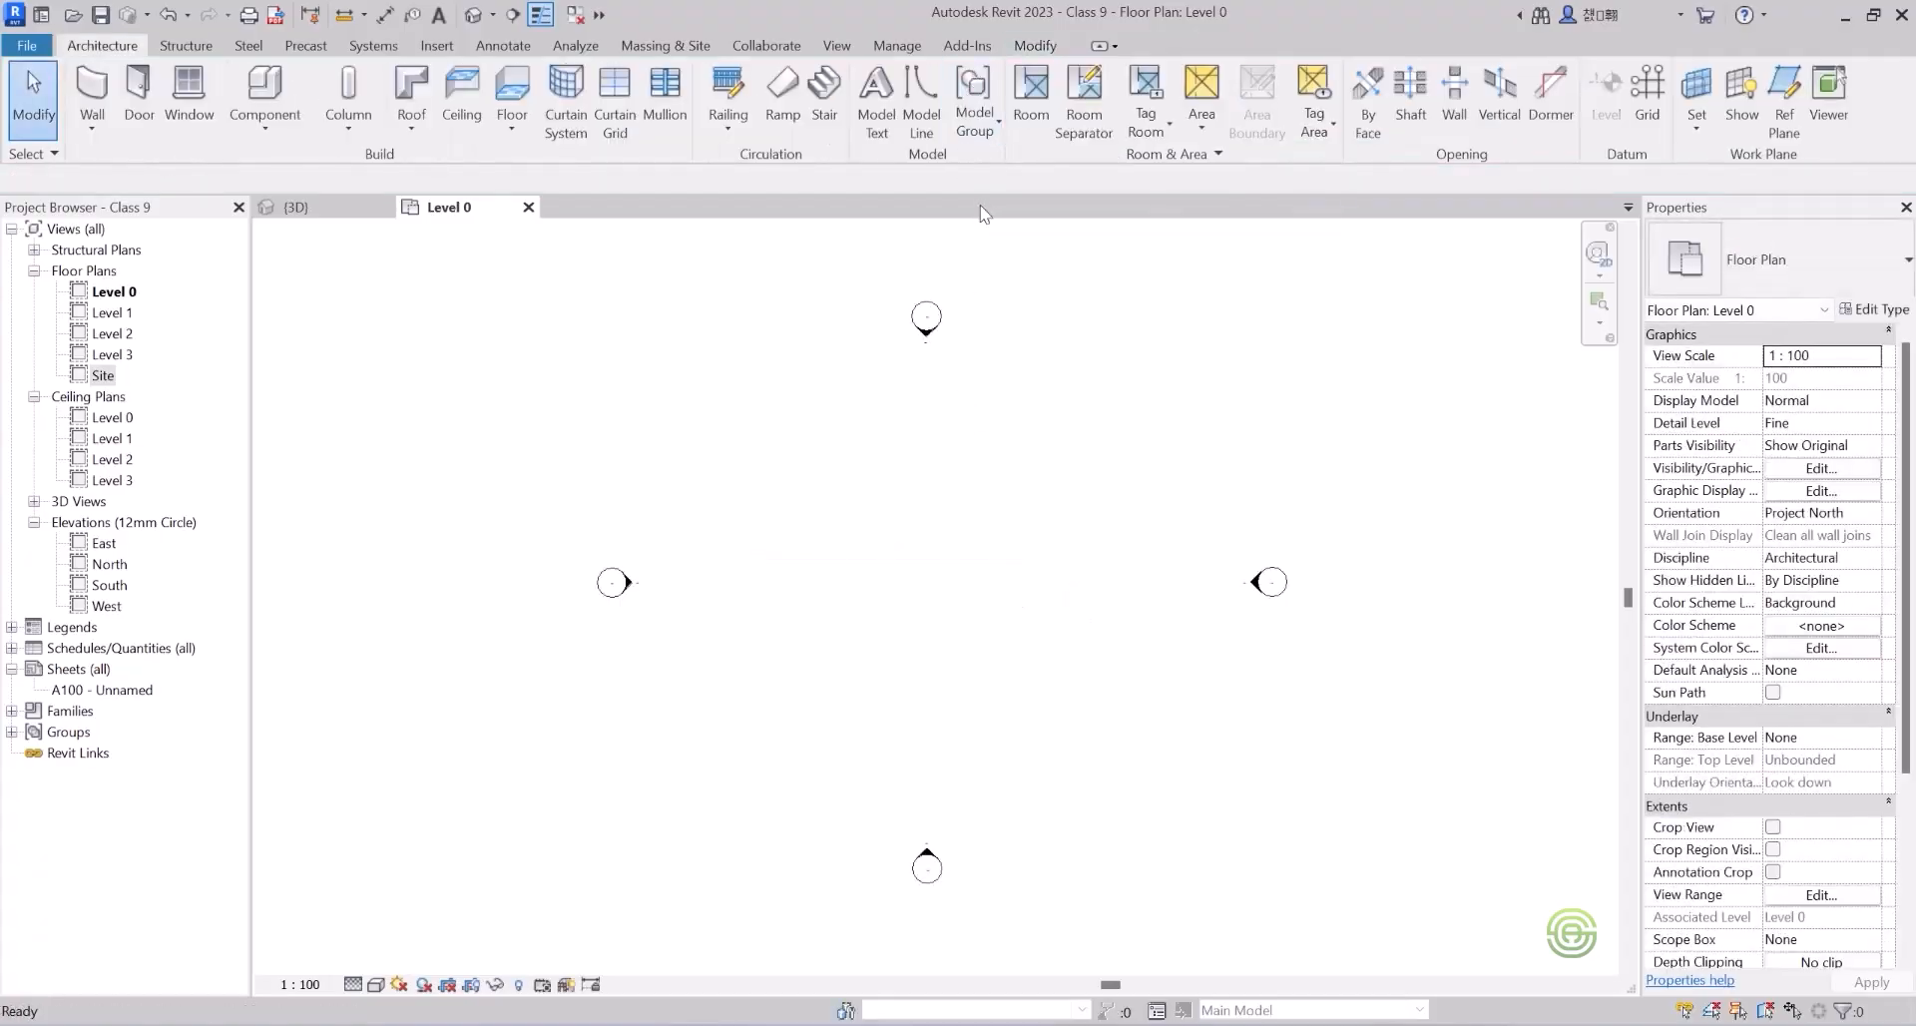
Draw a right triangle of model lines on Level 0 with a 2600 mm base, a 1000 mm vertical side and a closing slope.
{"action": "left_click", "coordinate": [920, 94]}
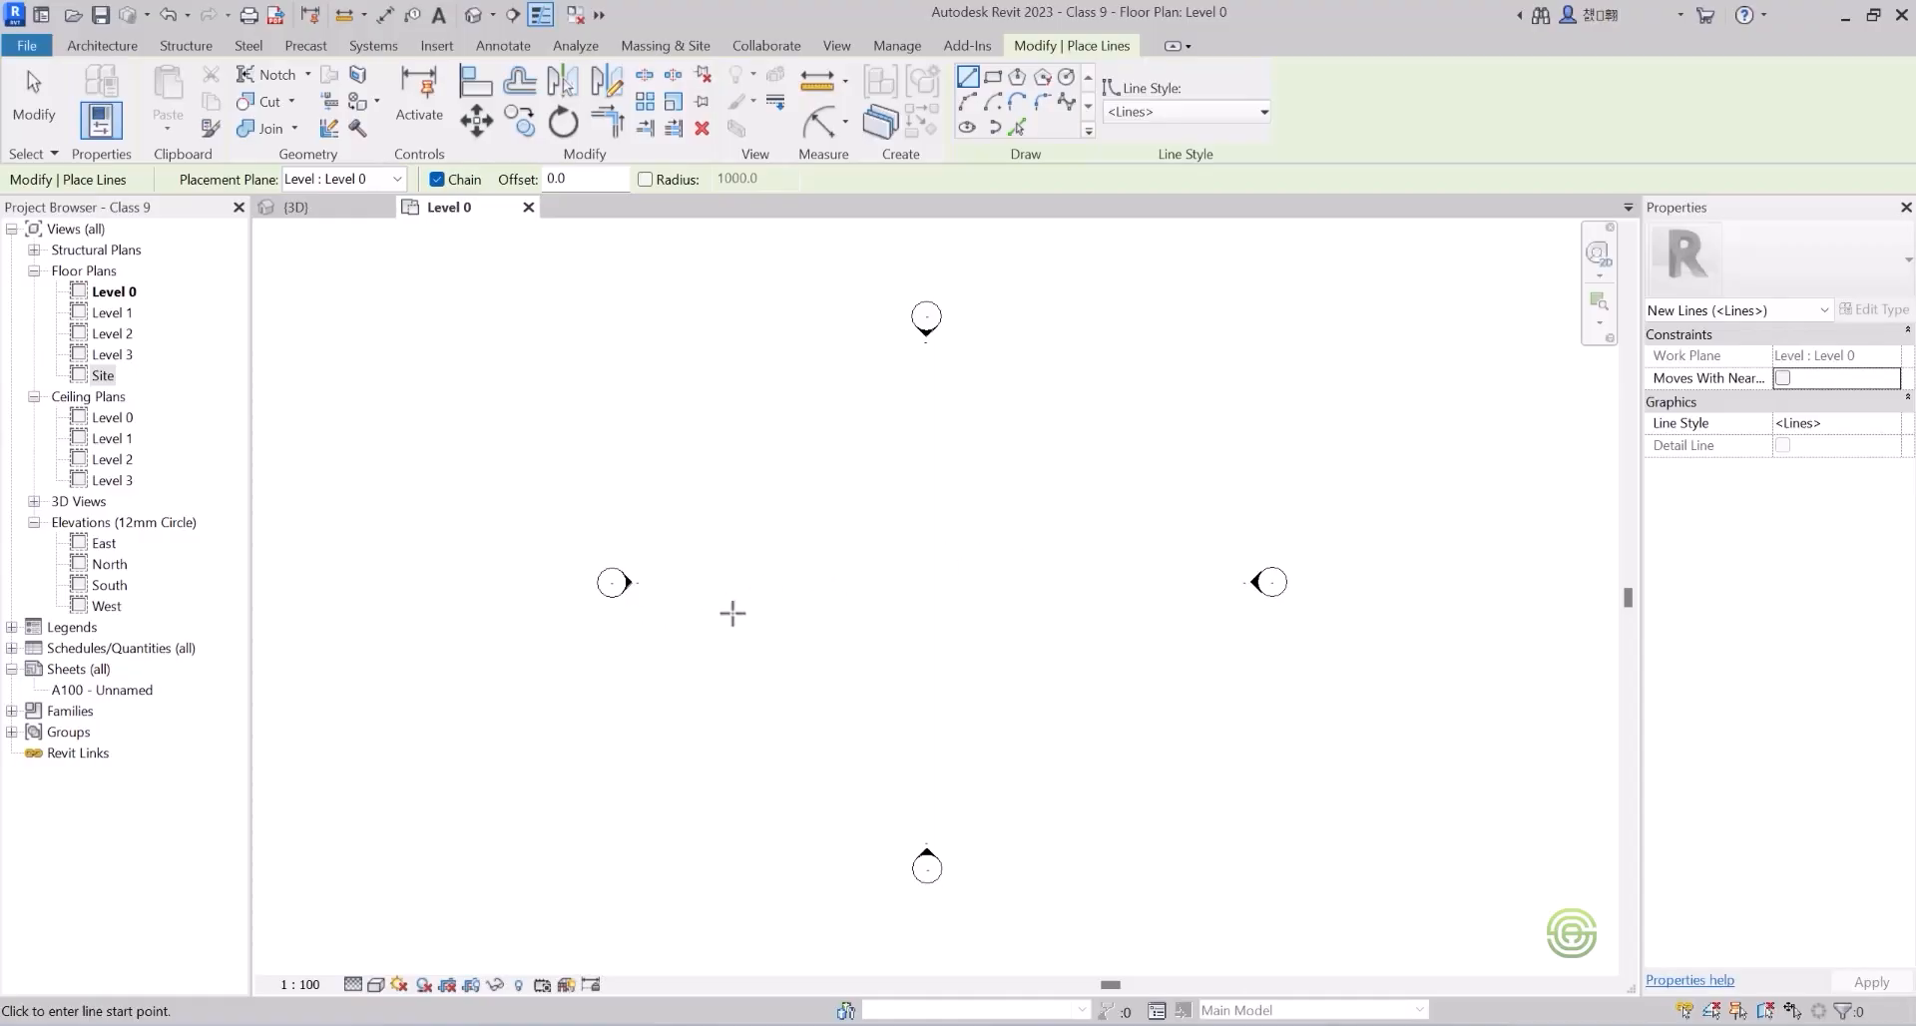
{"action": "left_click", "coordinate": [772, 612]}
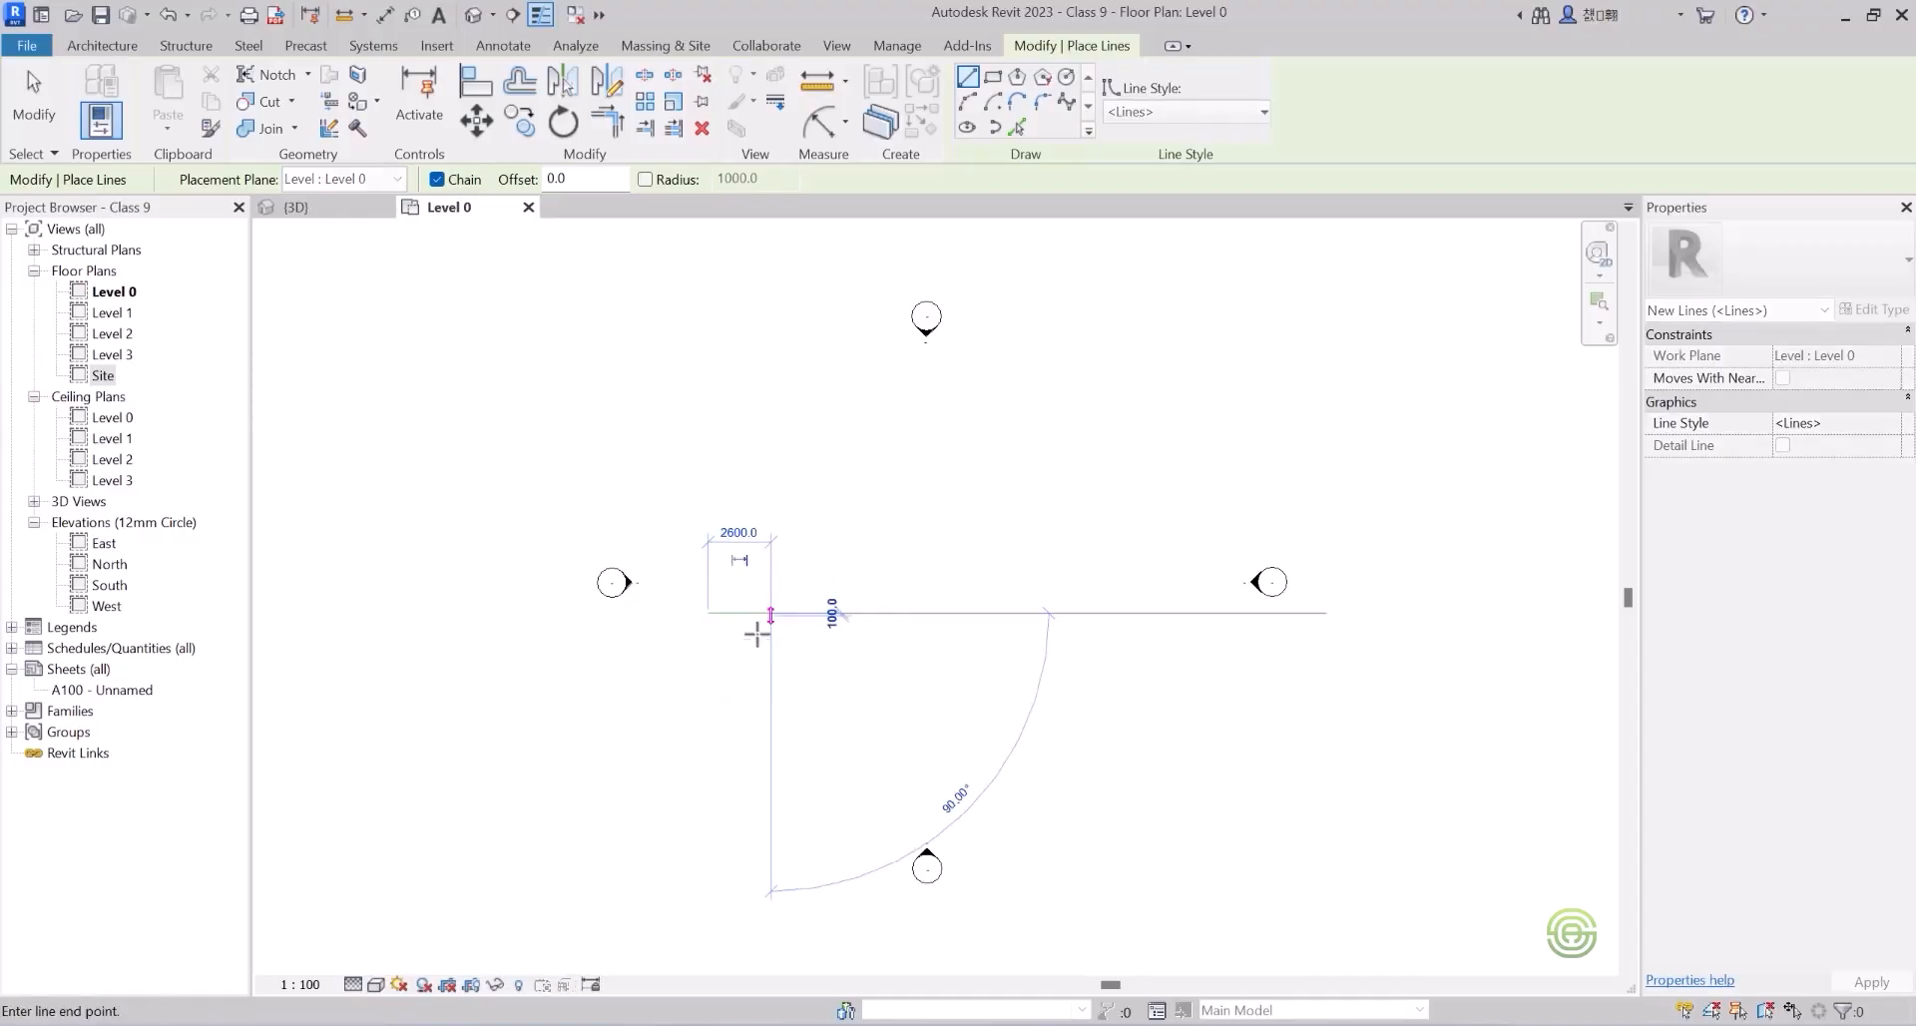
{"action": "scroll", "coordinate": [764, 570], "scroll_direction": "up", "scroll_amount": 3}
{"action": "scroll", "coordinate": [771, 631], "scroll_direction": "up", "scroll_amount": 3}
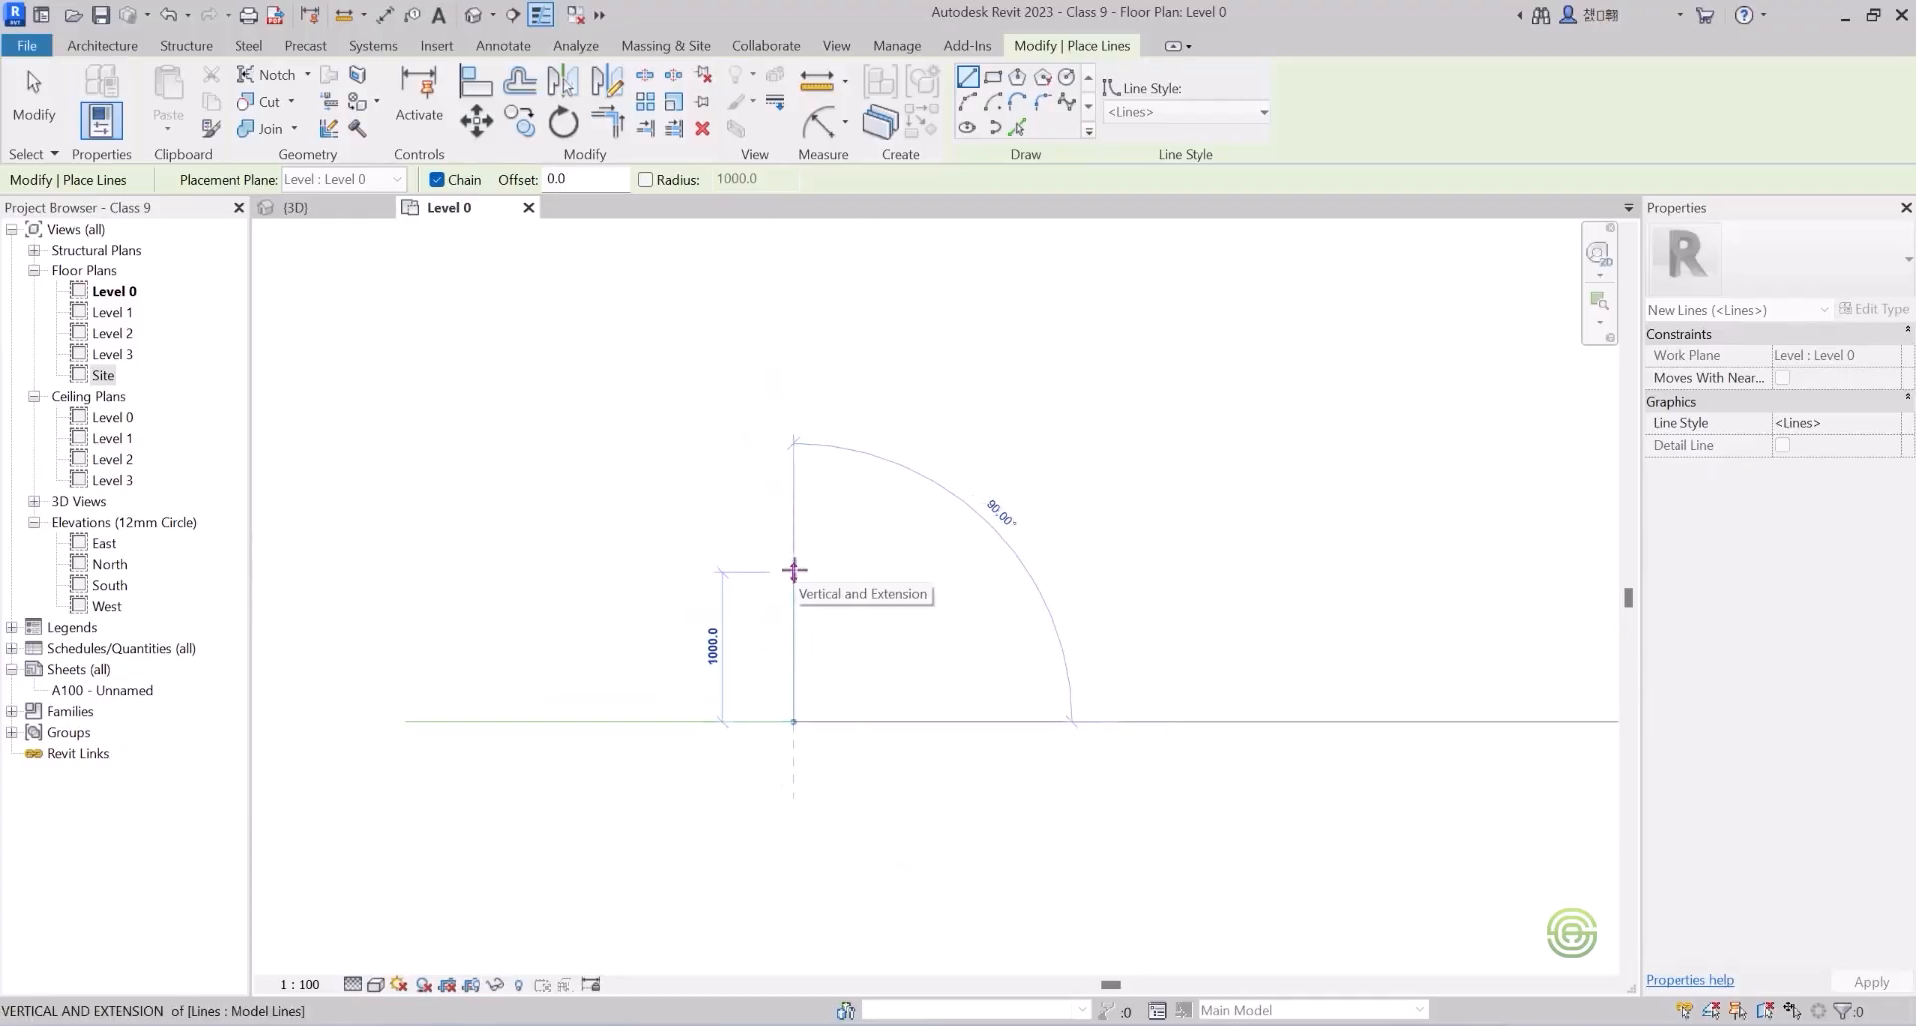
{"action": "left_click", "coordinate": [794, 570]}
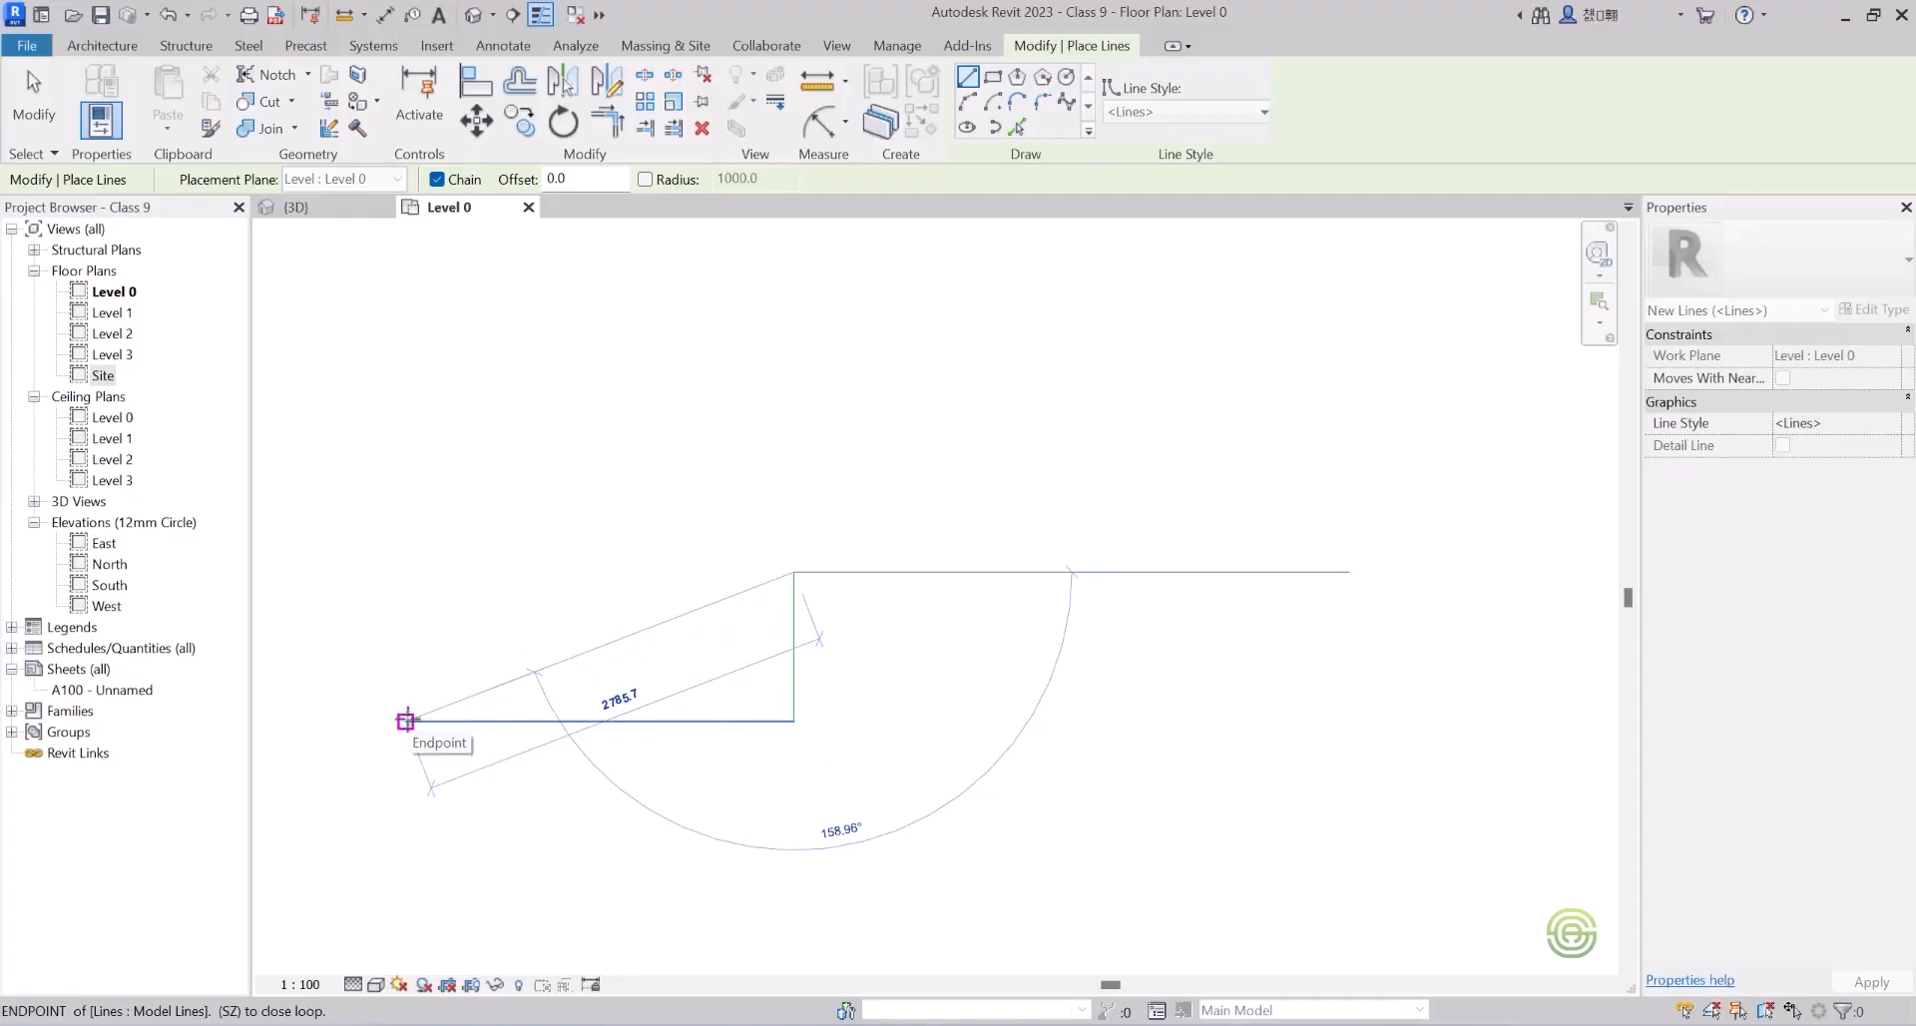
{"action": "left_click", "coordinate": [406, 721]}
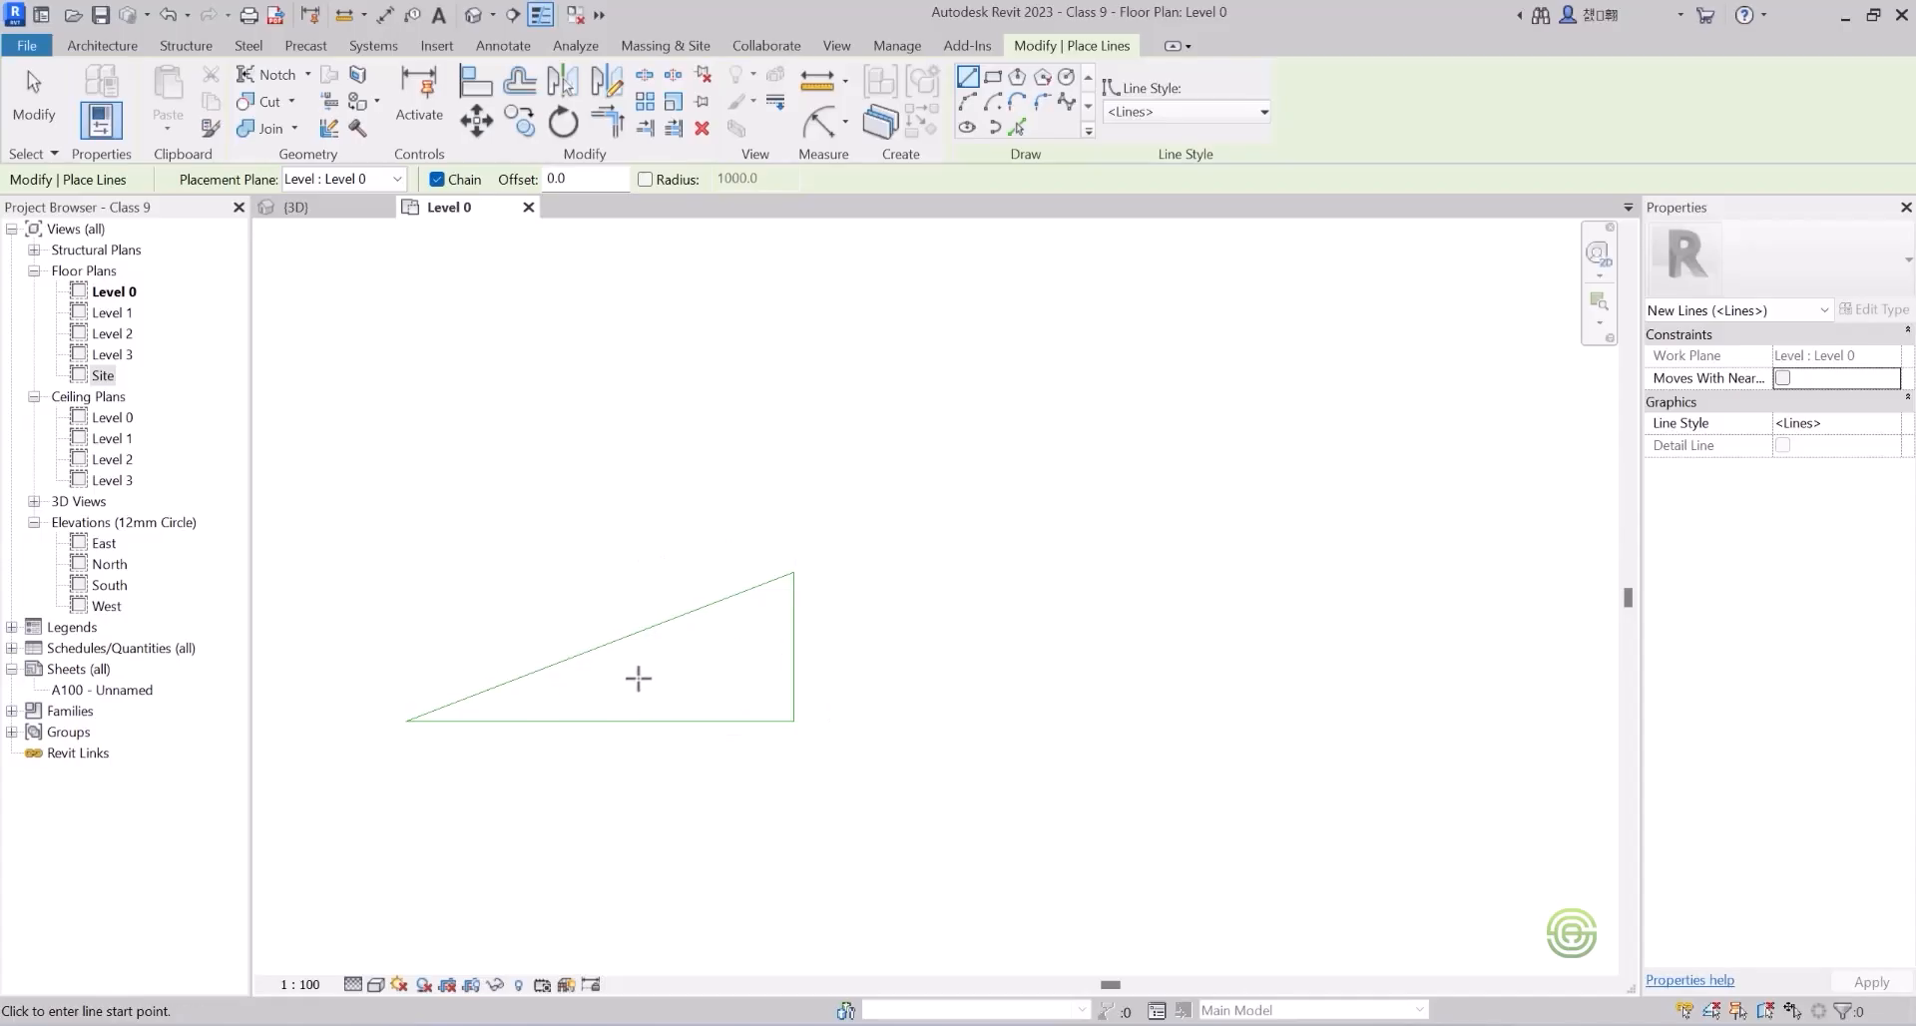
Delete all three model lines of the triangle.
{"action": "key", "text": "Escape"}
{"action": "key", "text": "Escape"}
{"action": "left_click_drag", "start_coordinate": [850, 760], "coordinate": [555, 539]}
{"action": "key", "text": "Delete"}
{"action": "key", "text": "ctrl+z"}
{"action": "left_click_drag", "start_coordinate": [955, 836], "coordinate": [344, 522]}
{"action": "key", "text": "Delete"}
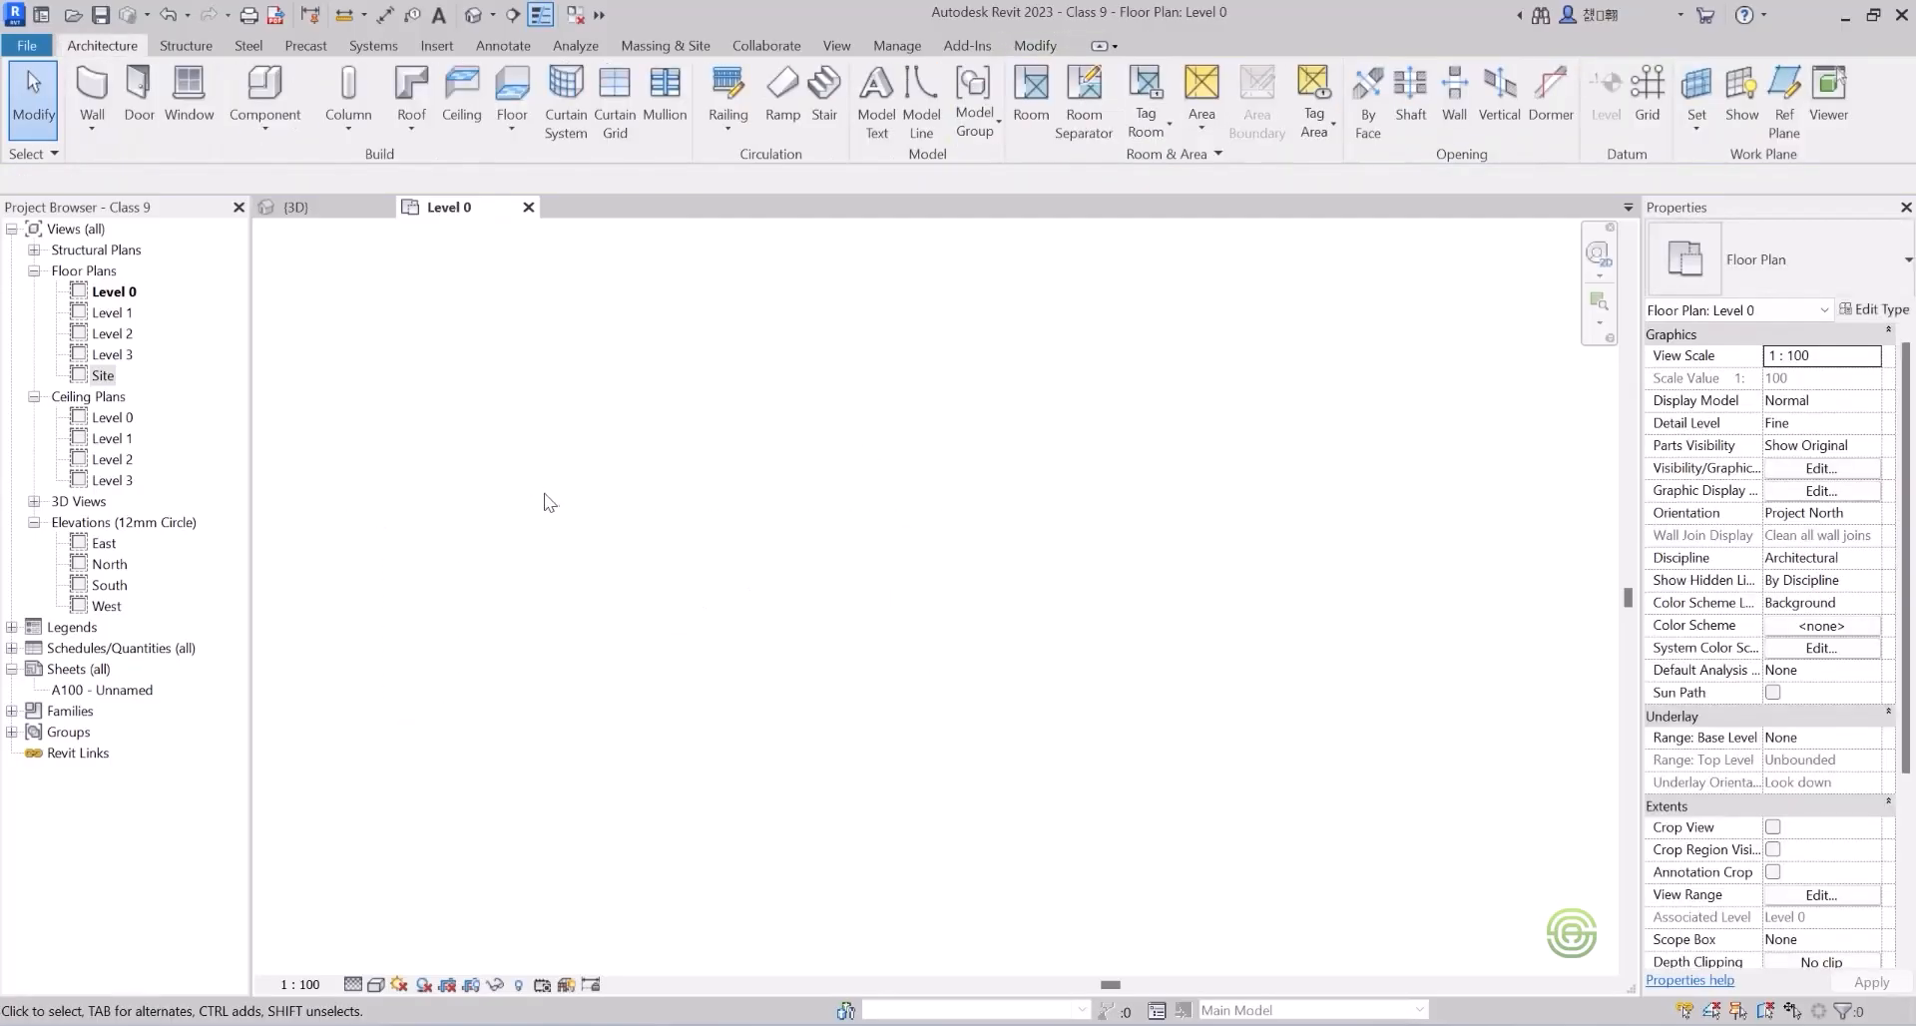
Draw a 1000 mm vertical model line between the elevation markers on Level 0.
{"action": "scroll", "coordinate": [840, 522], "scroll_direction": "down", "scroll_amount": 2}
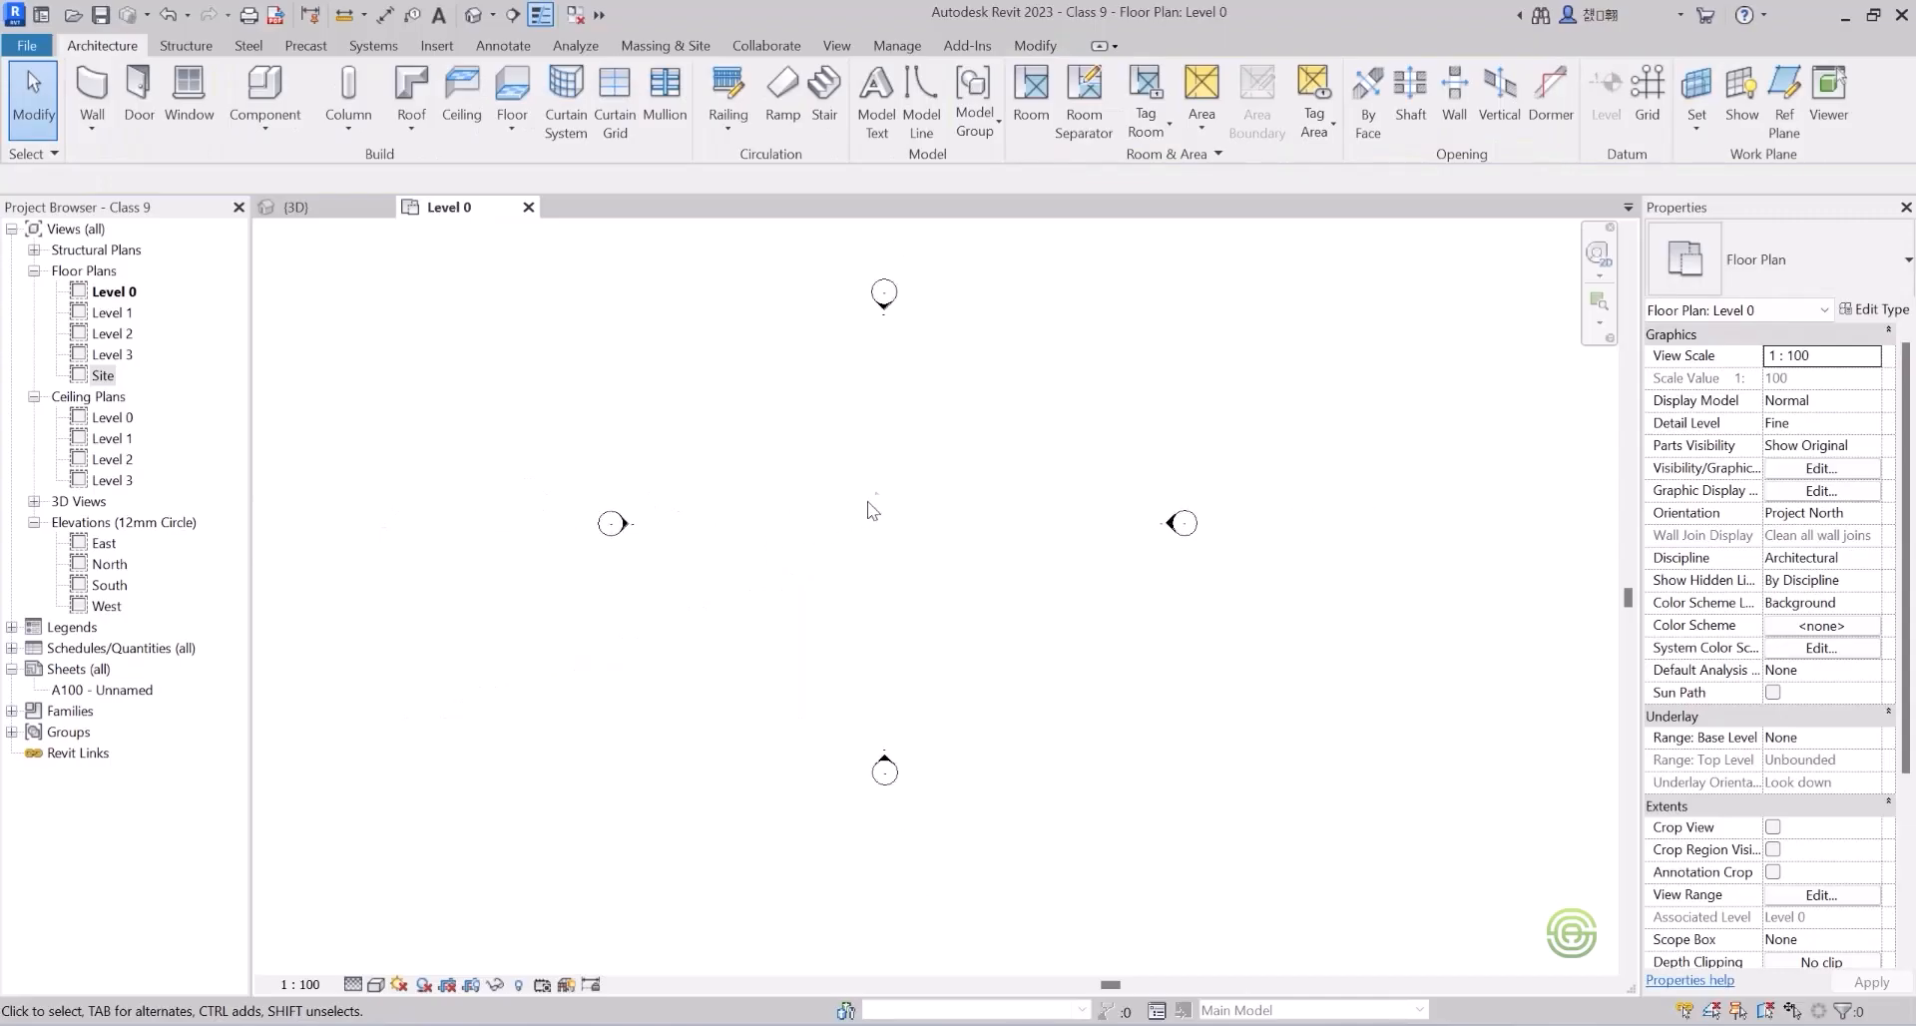
{"action": "left_click", "coordinate": [936, 115]}
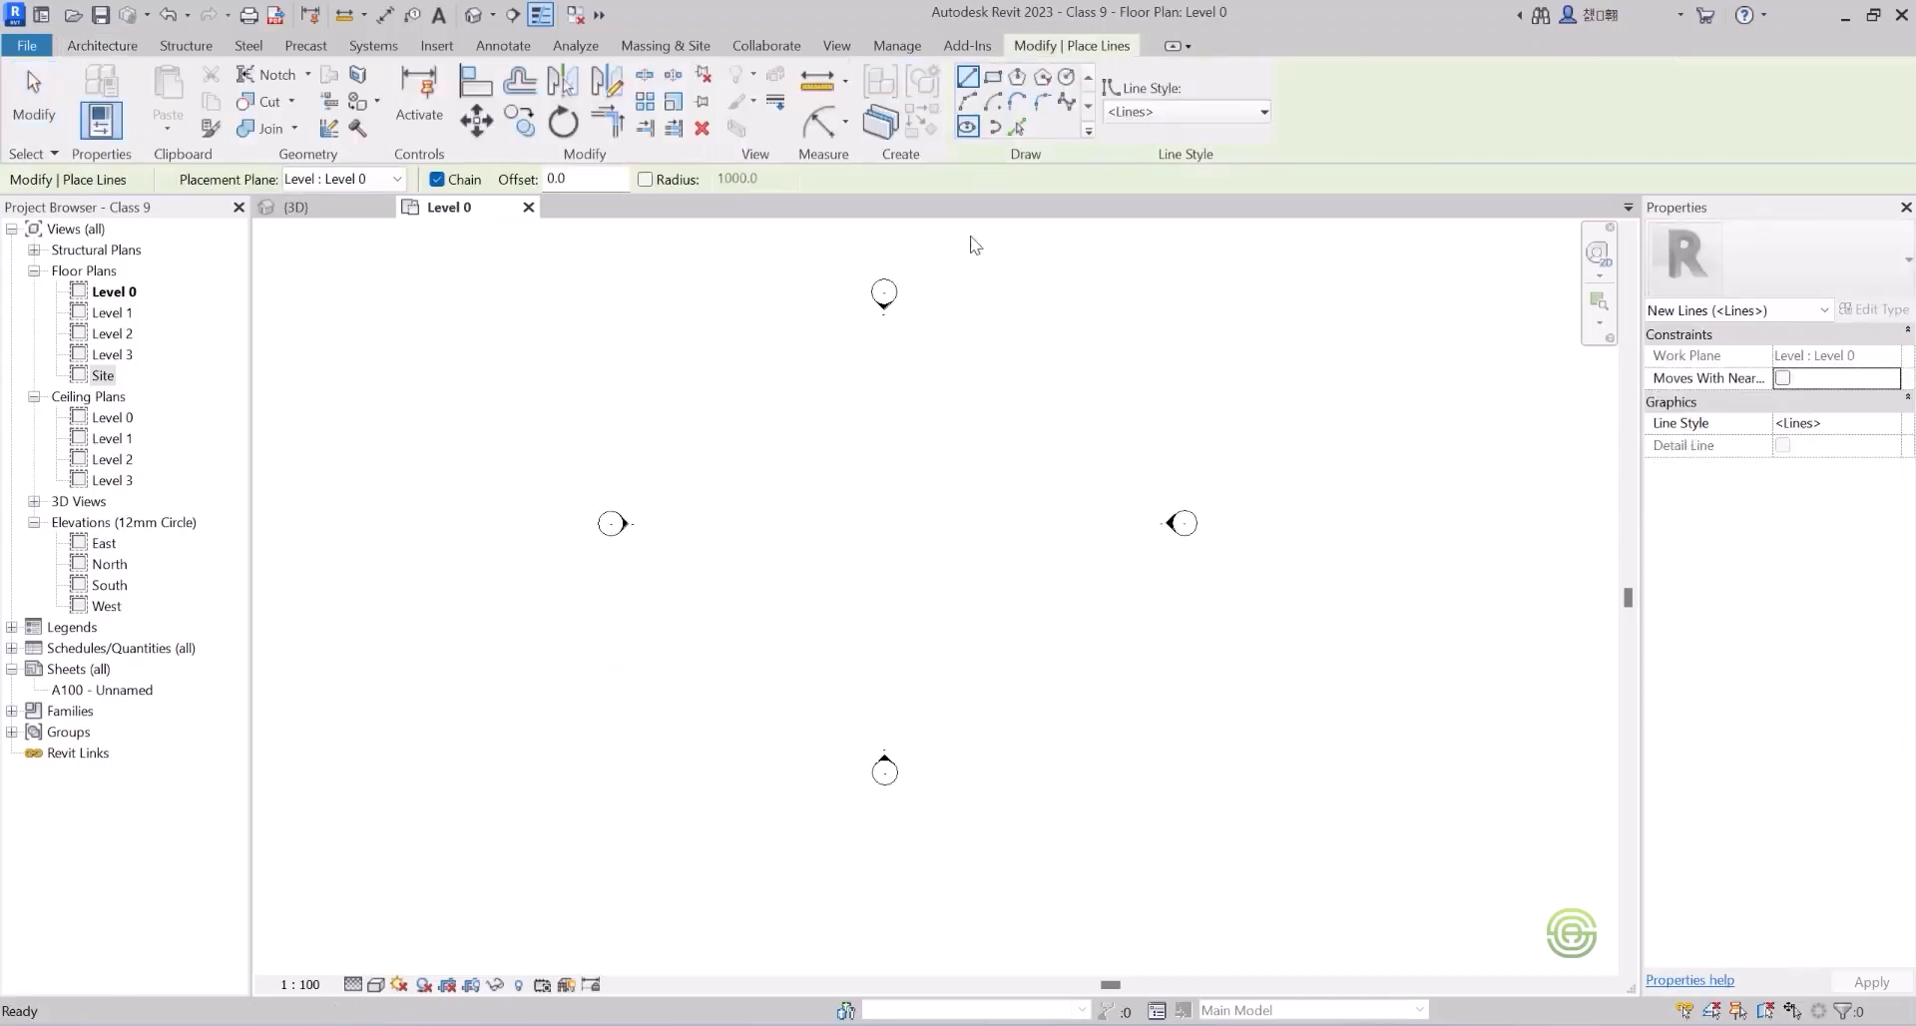
{"action": "left_click", "coordinate": [982, 431]}
{"action": "scroll", "coordinate": [986, 468], "scroll_direction": "up", "scroll_amount": 2}
{"action": "scroll", "coordinate": [986, 451], "scroll_direction": "up", "scroll_amount": 1}
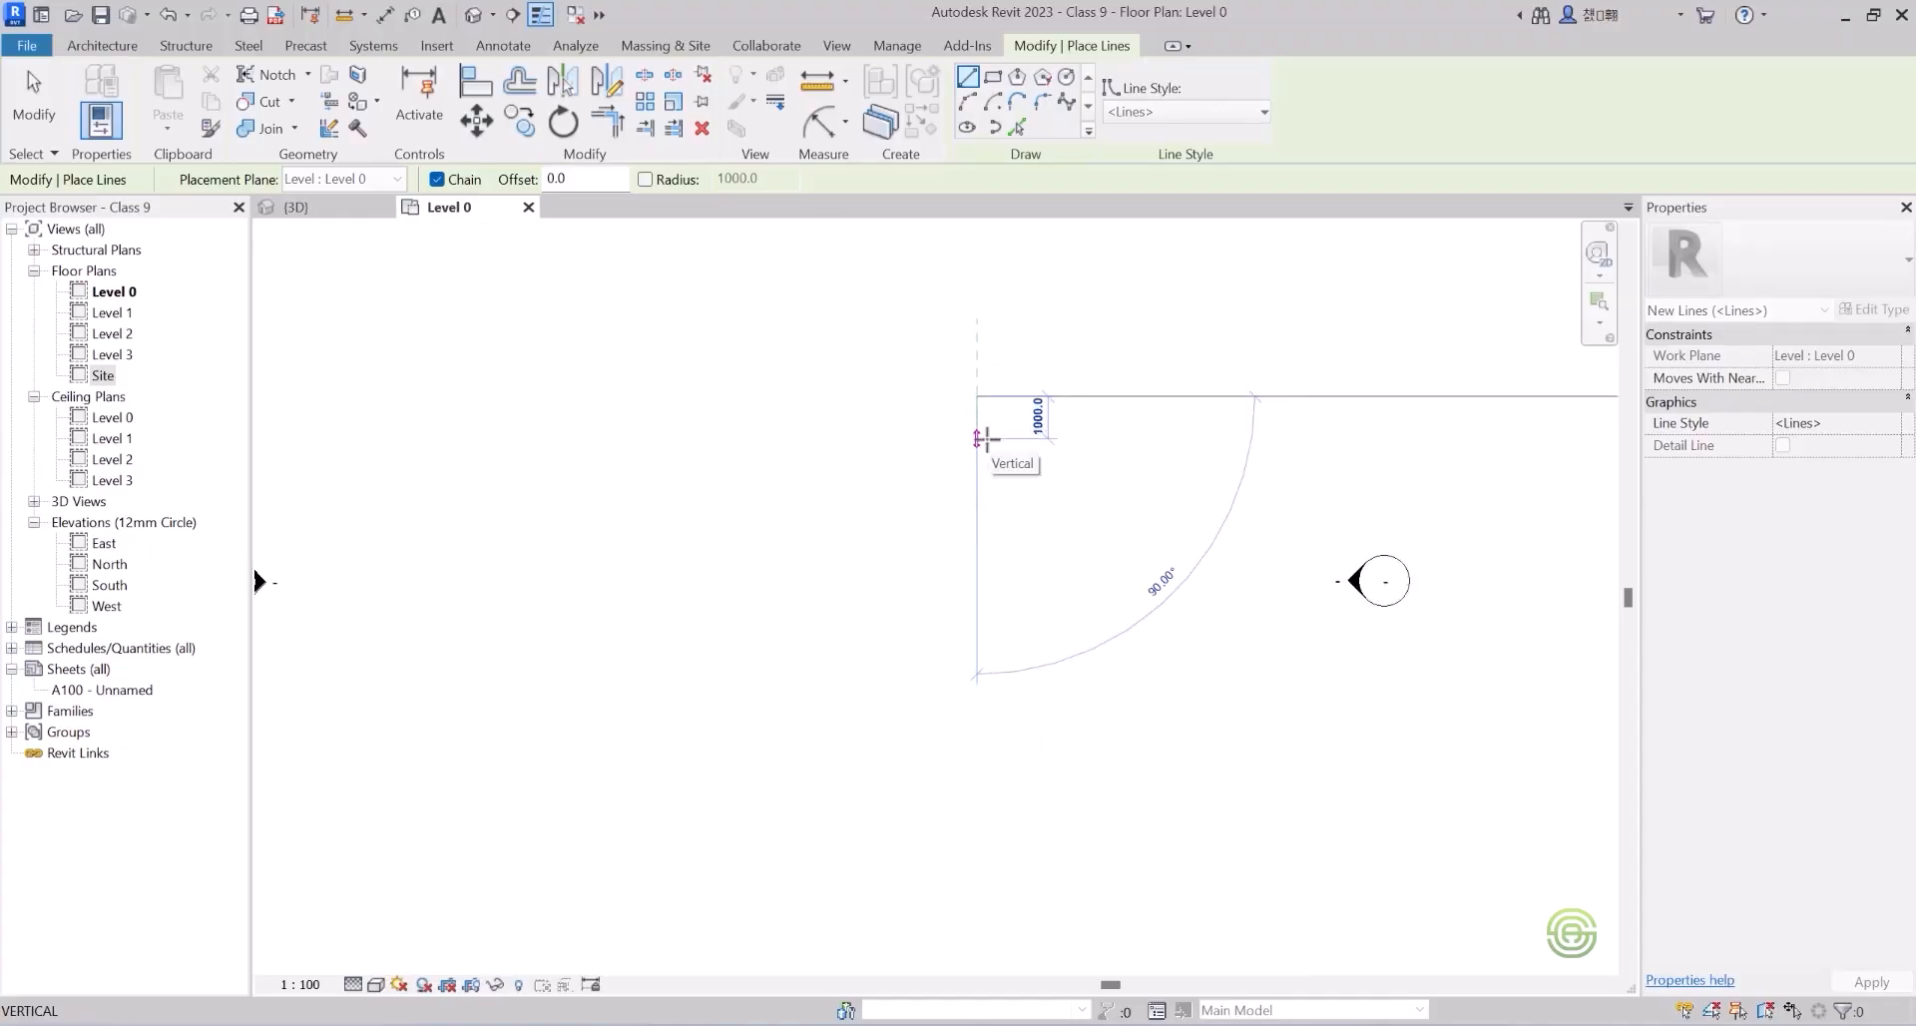
{"action": "left_click", "coordinate": [982, 439]}
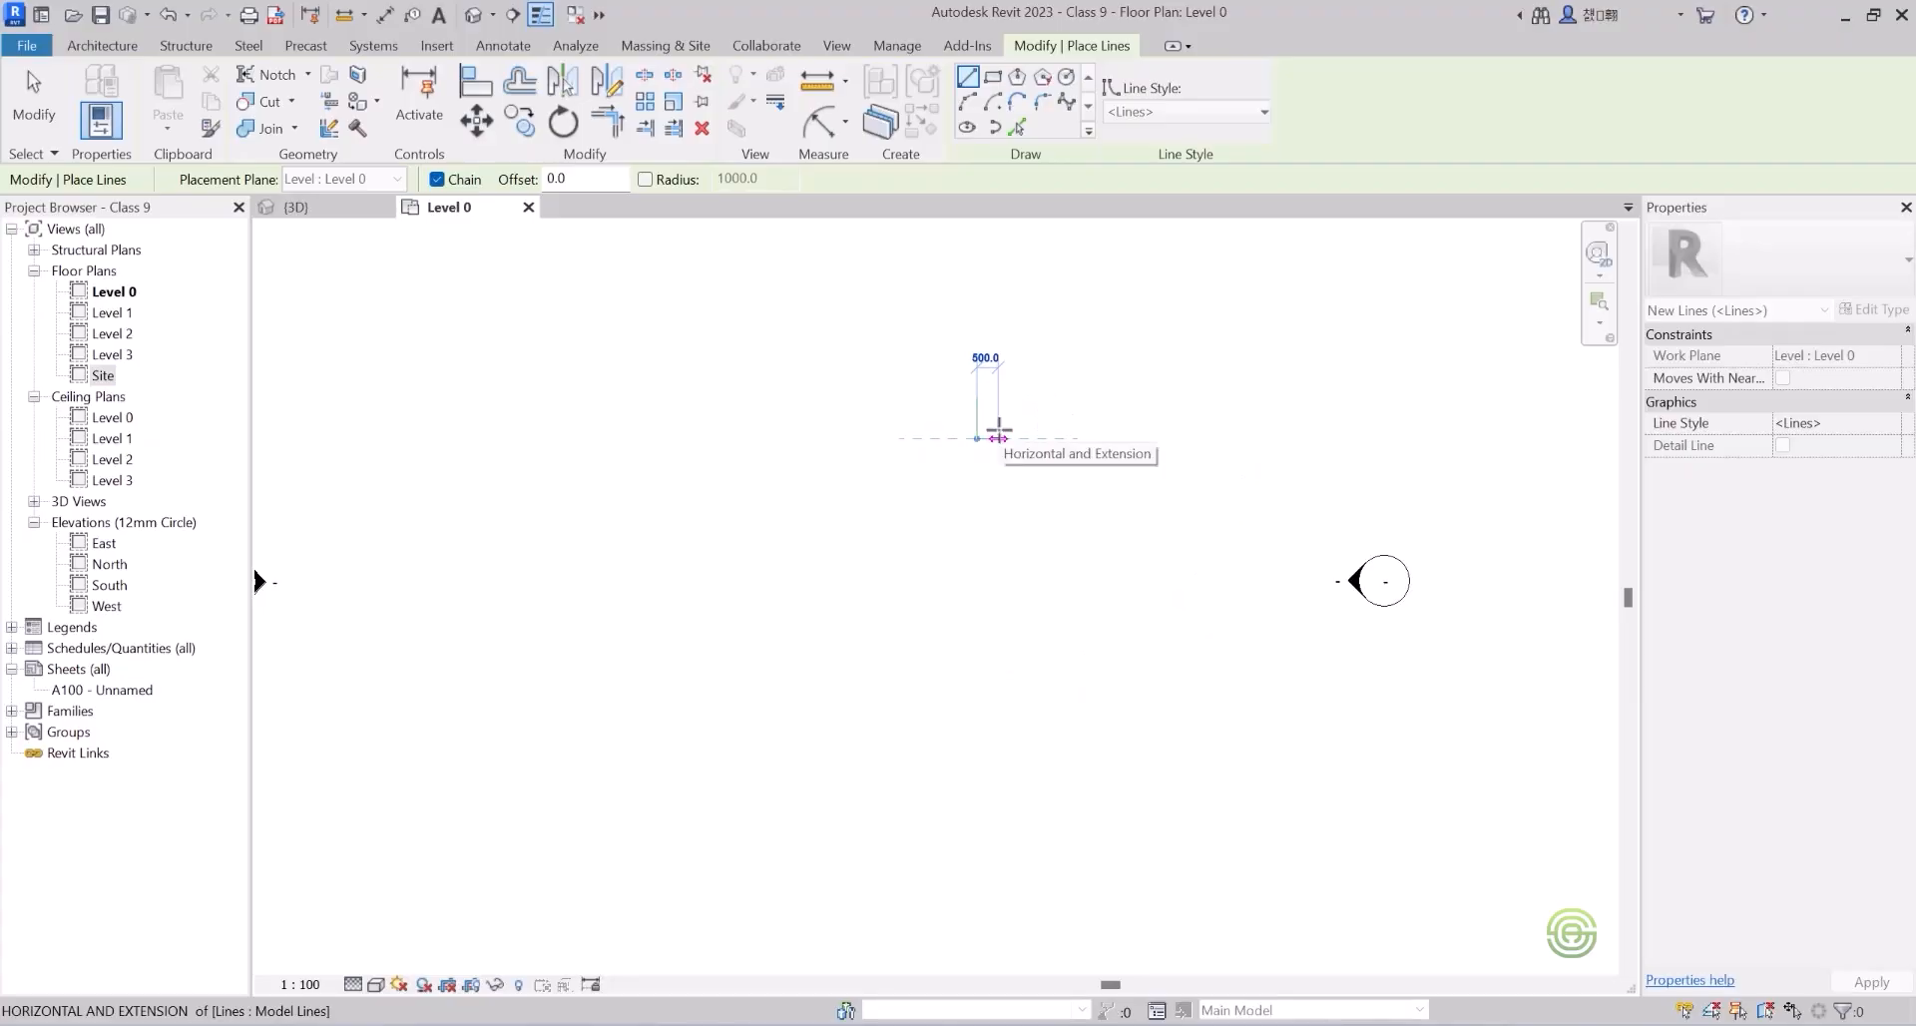
{"action": "key", "text": "Escape"}
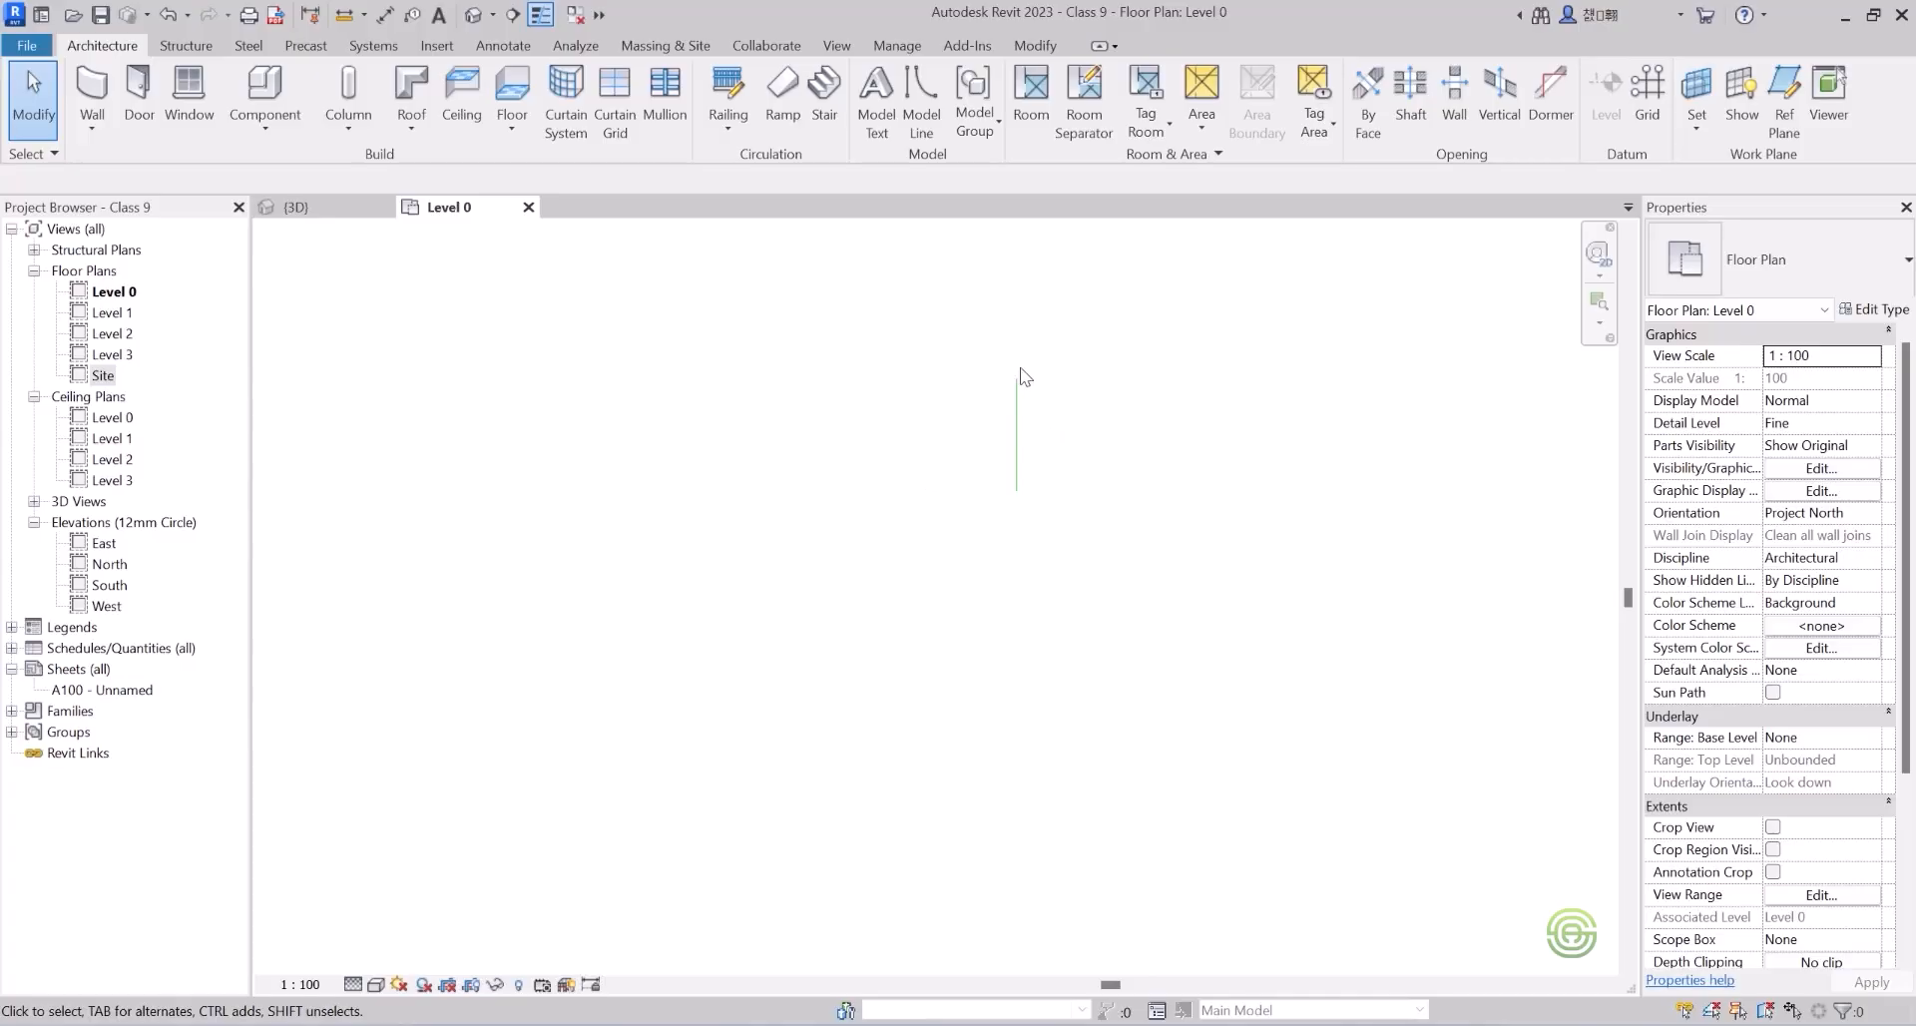
Draw a 10000 mm horizontal model line running left from the lower end of the vertical line.
{"action": "left_click", "coordinate": [916, 100]}
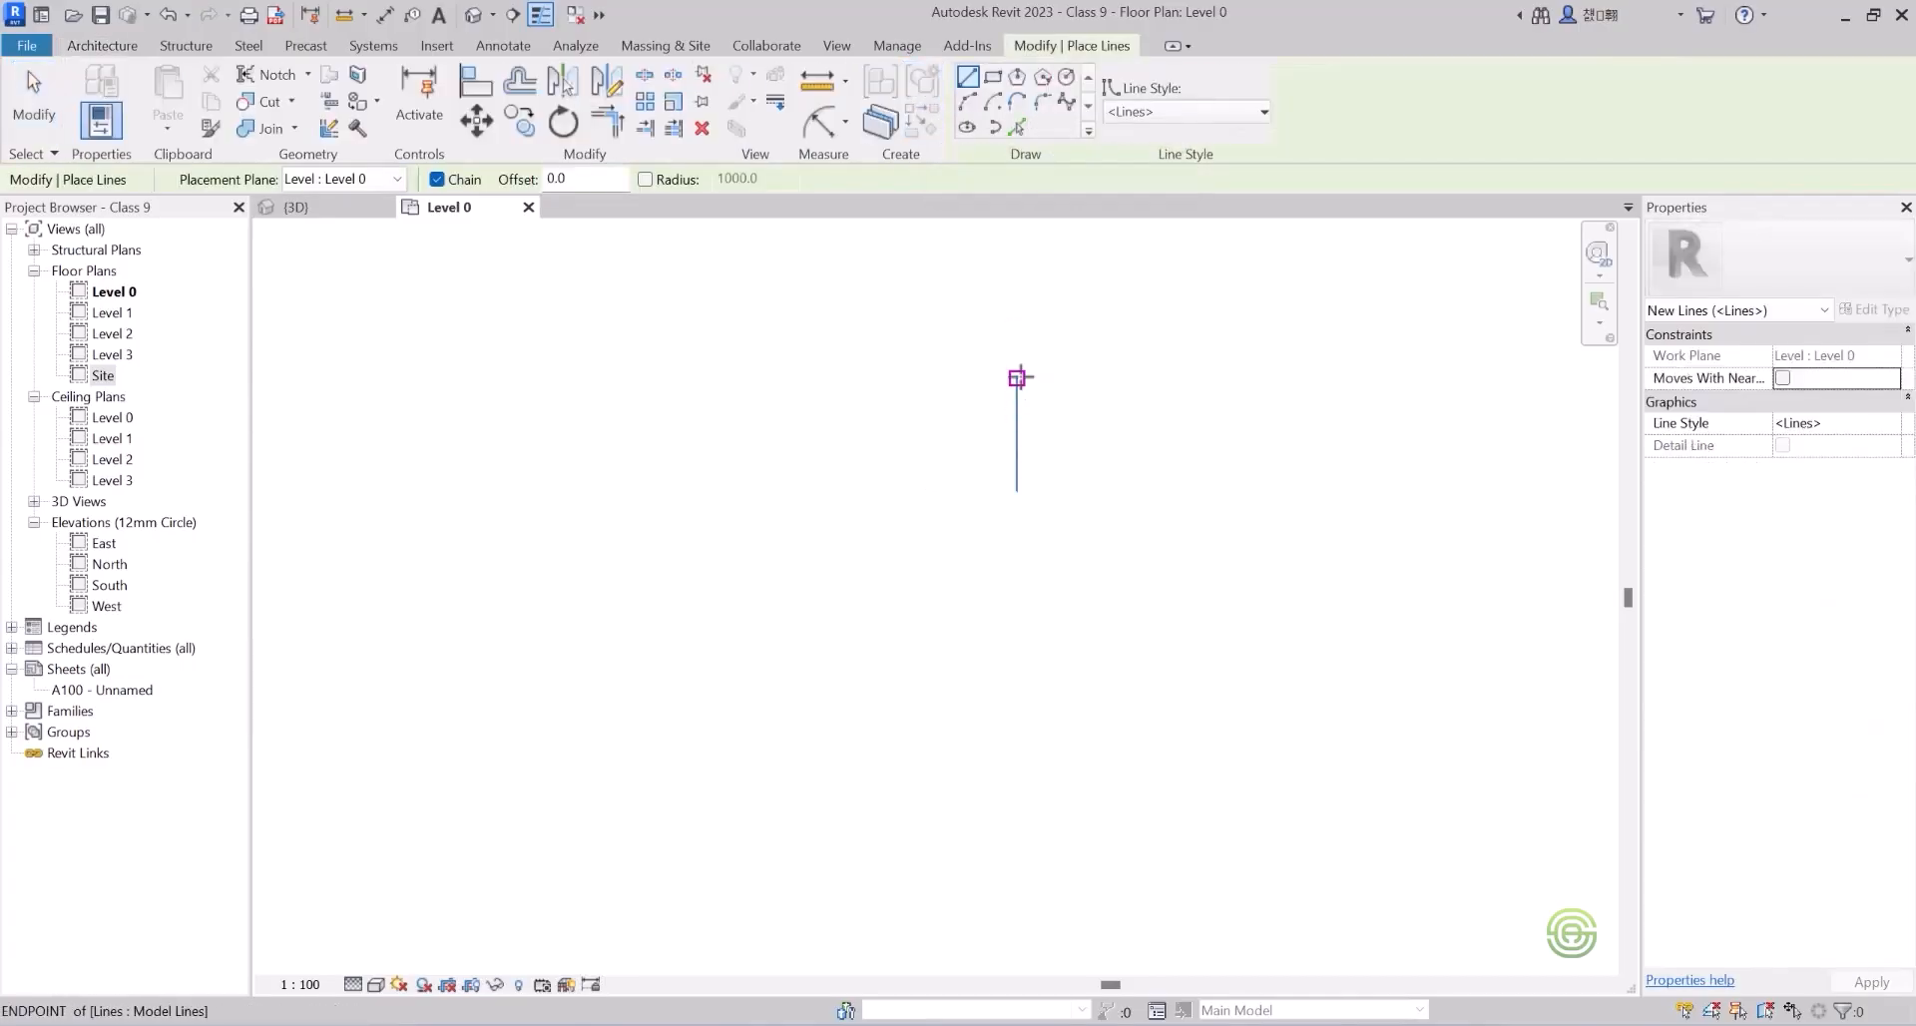
{"action": "left_click", "coordinate": [1016, 379]}
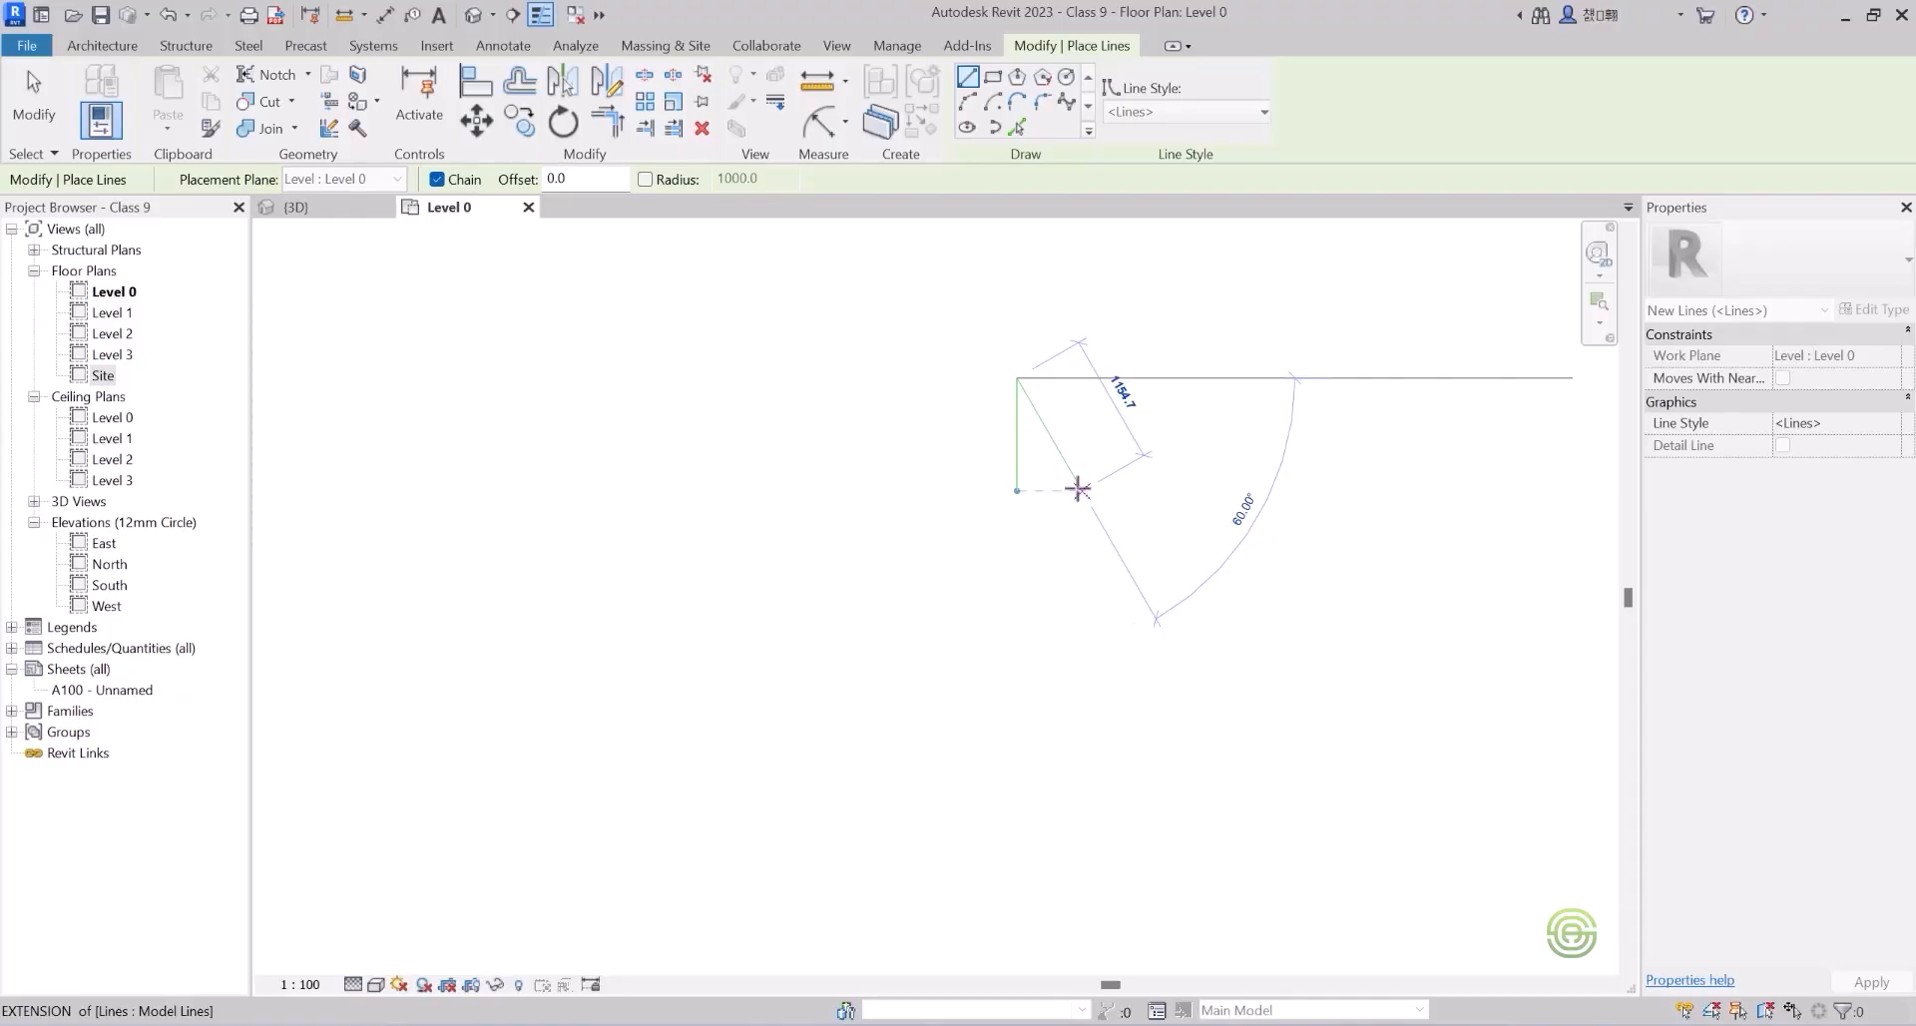
{"action": "key", "text": "Escape"}
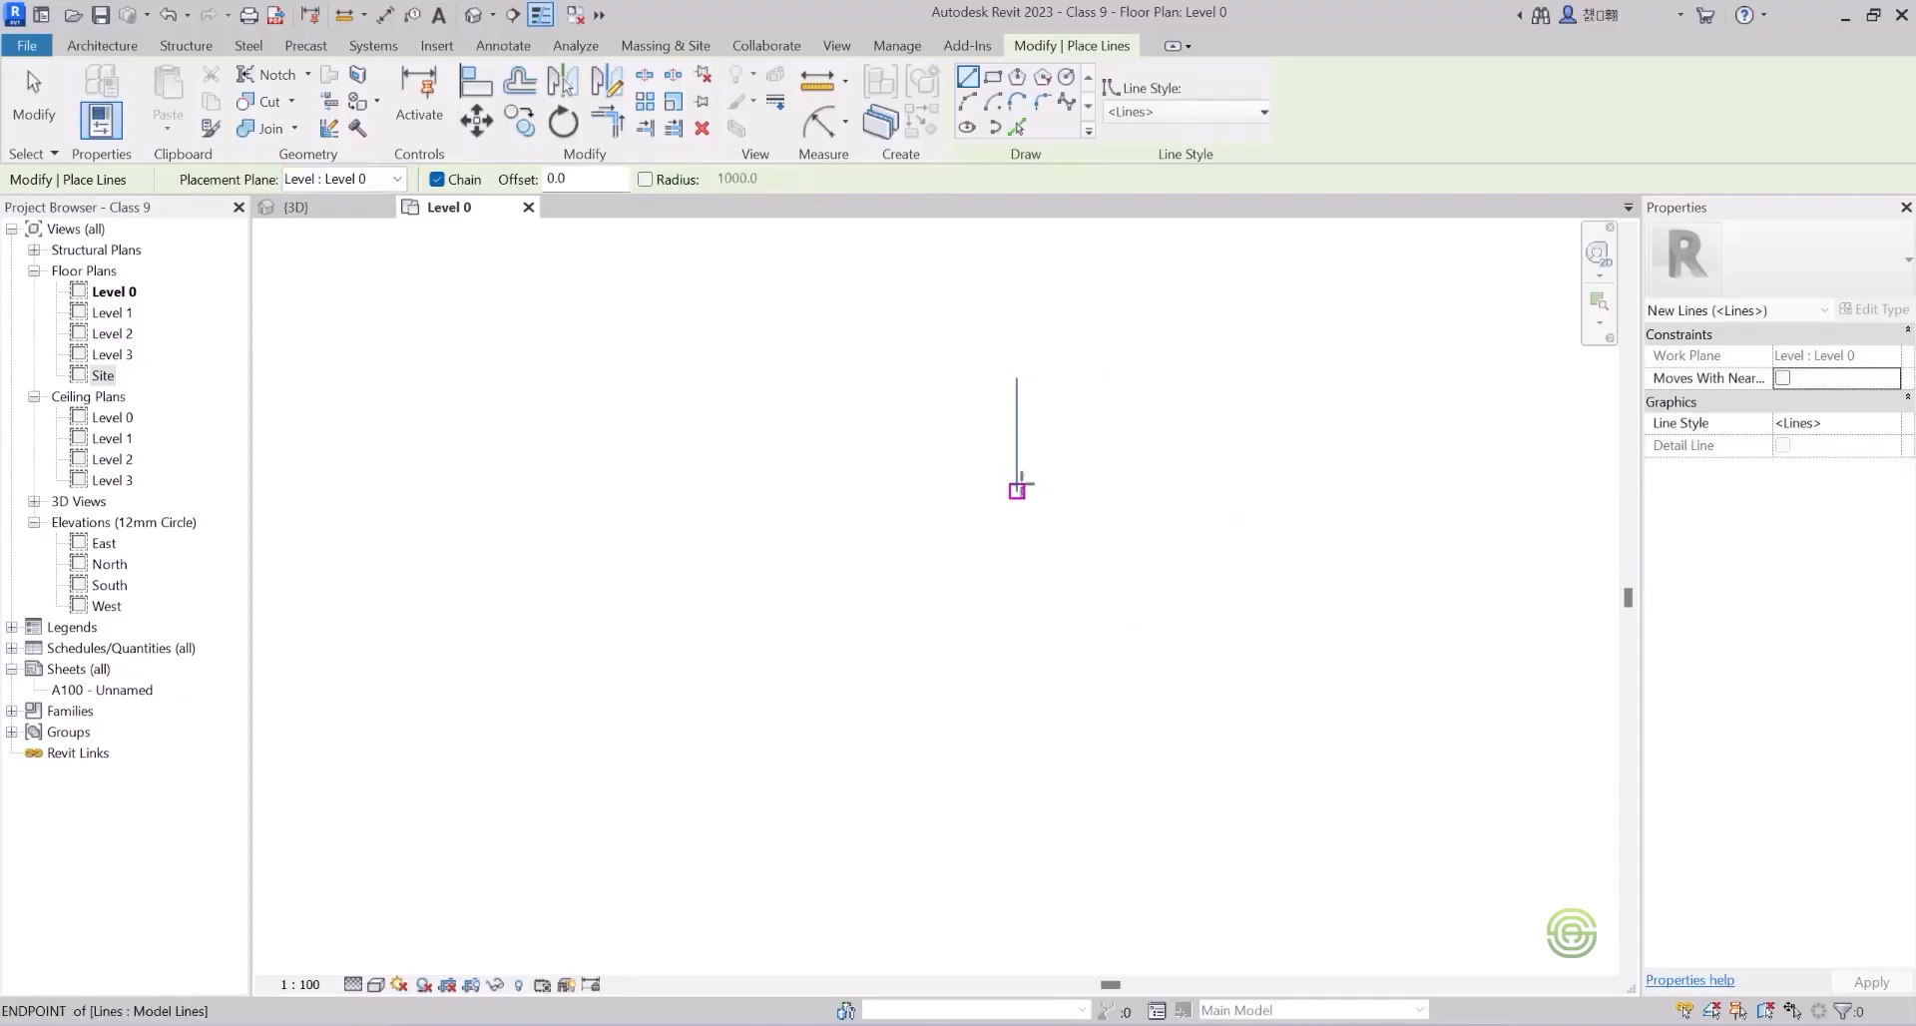
{"action": "left_click", "coordinate": [1017, 490]}
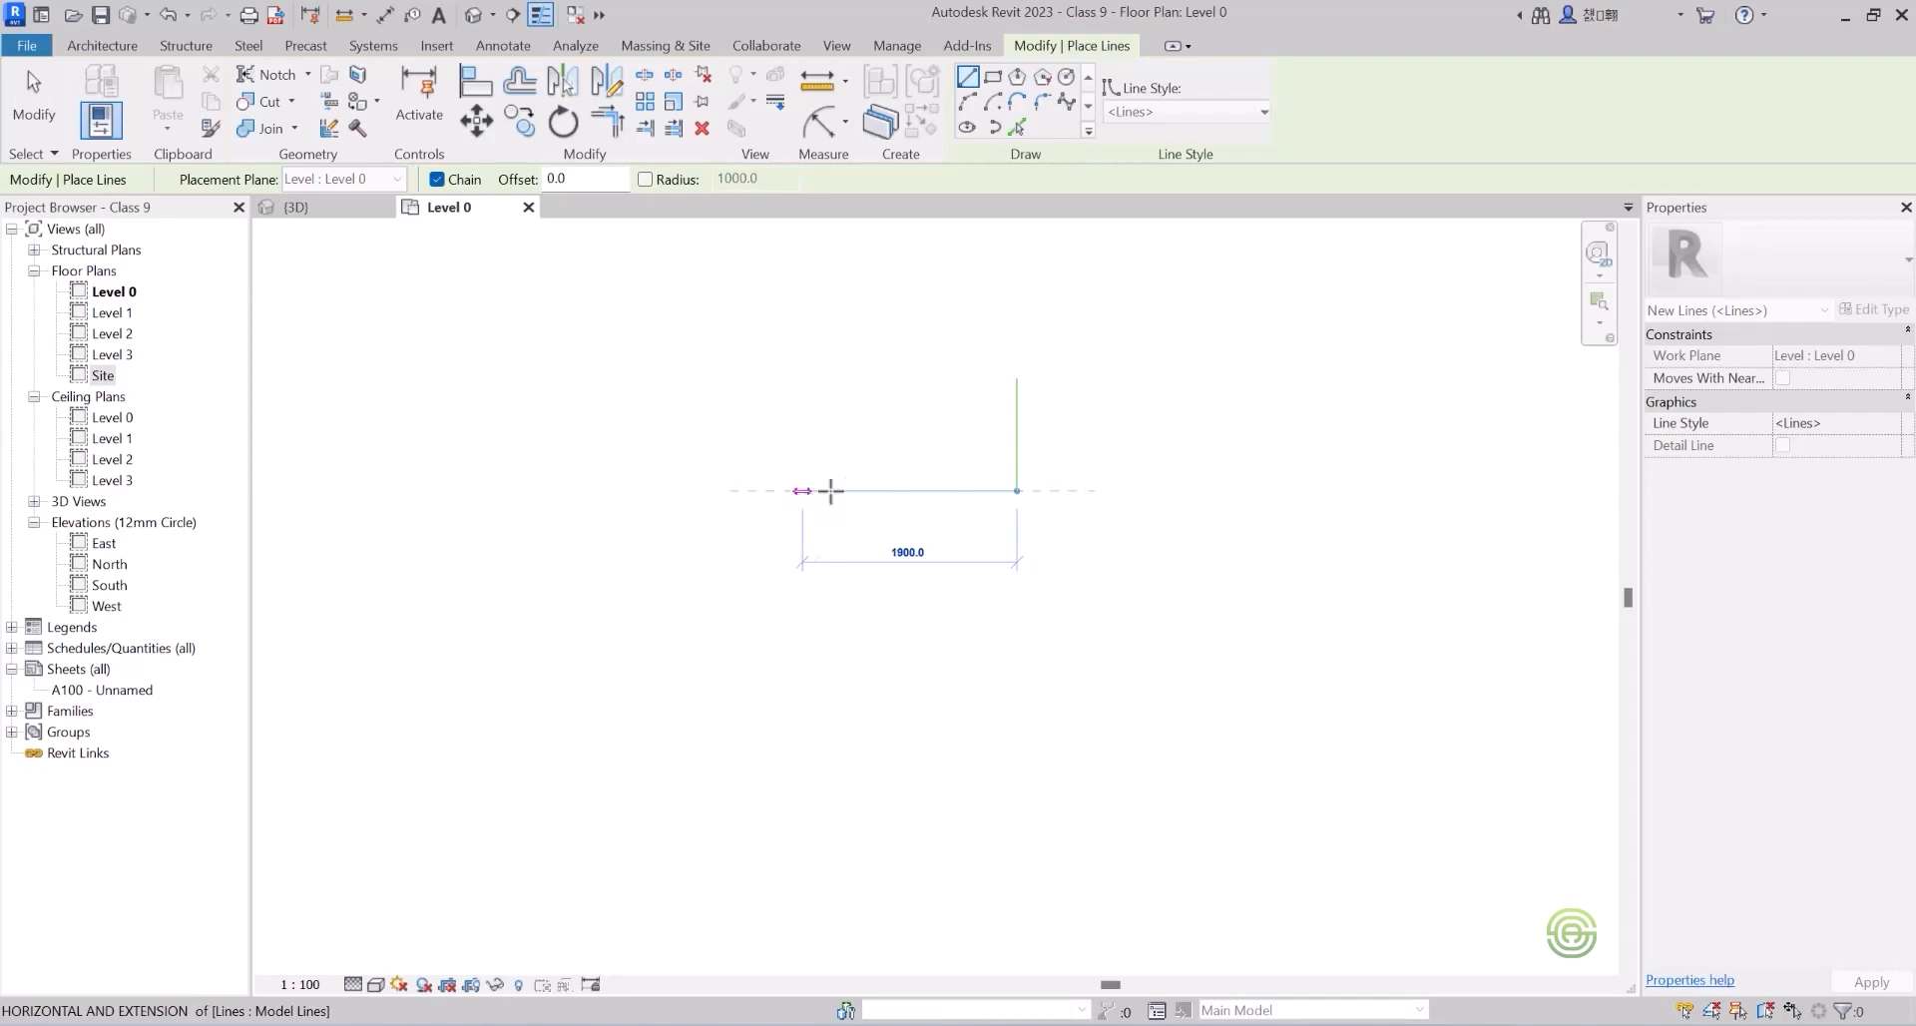
{"action": "scroll", "coordinate": [1128, 539], "scroll_direction": "down", "scroll_amount": 2}
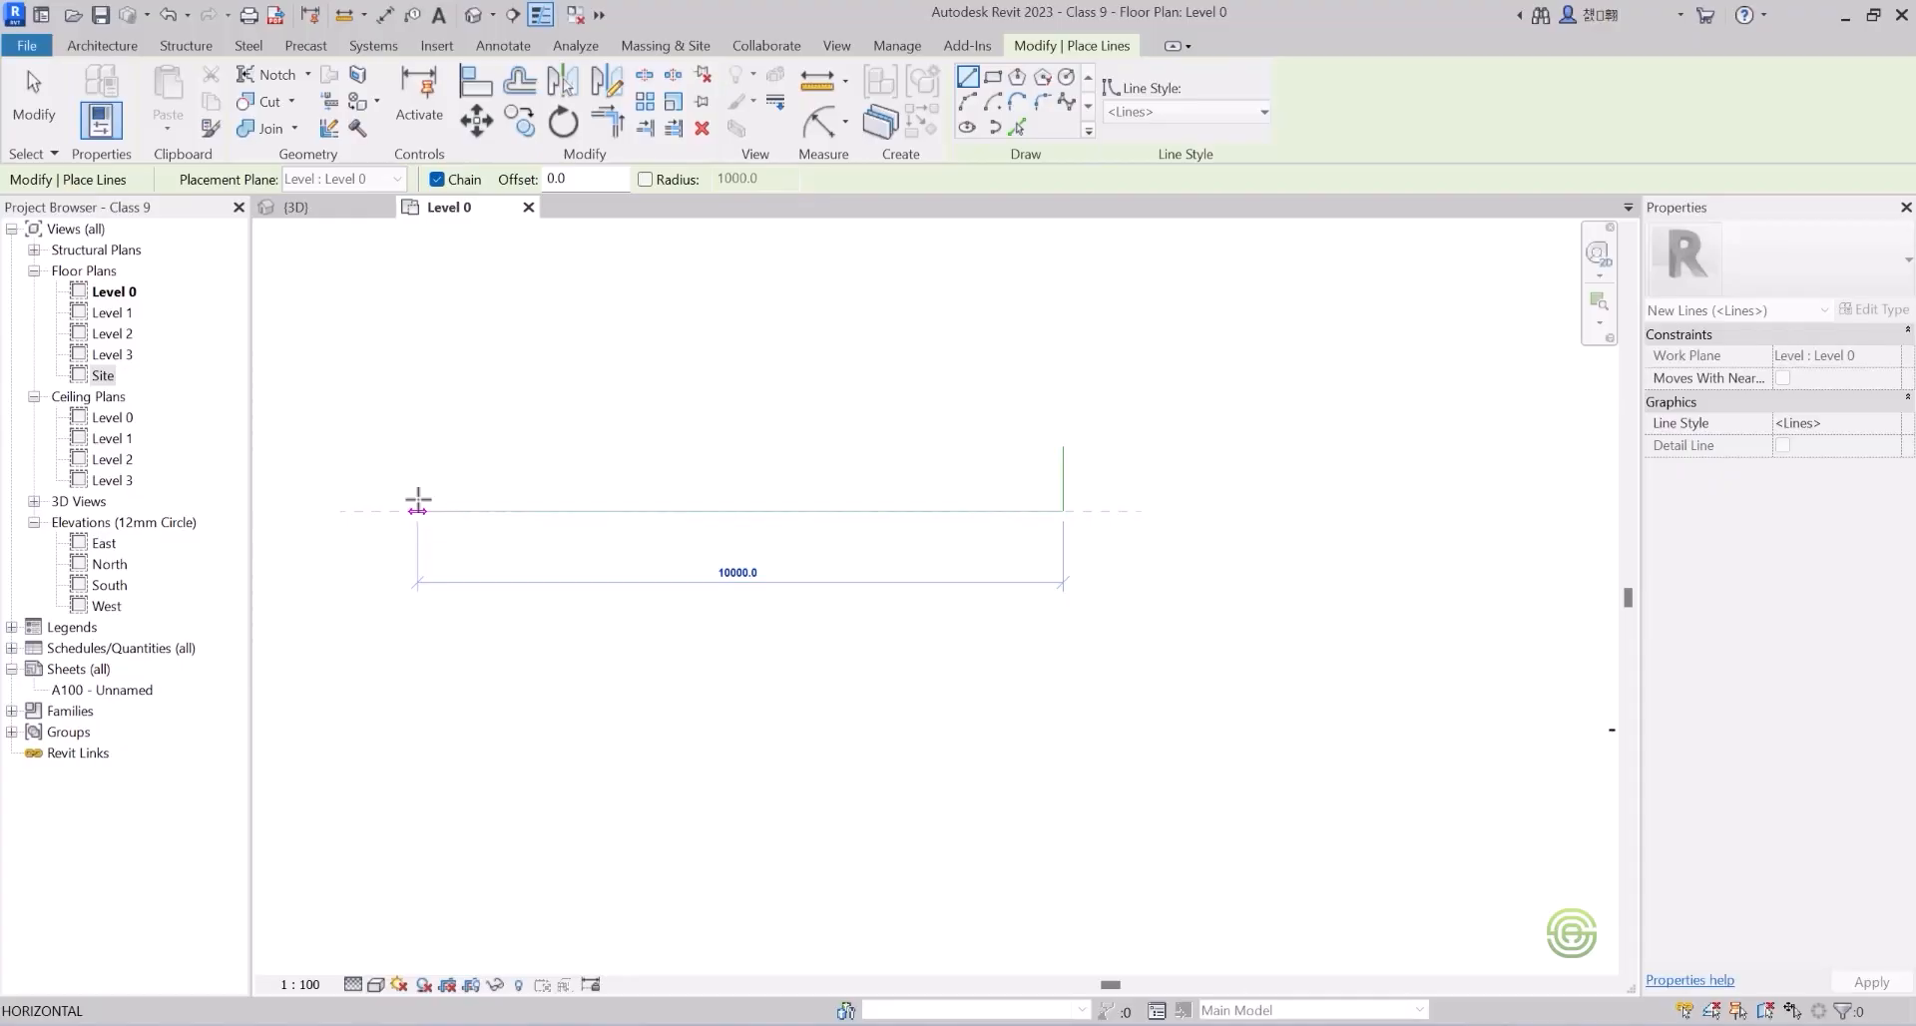
{"action": "left_click", "coordinate": [418, 511]}
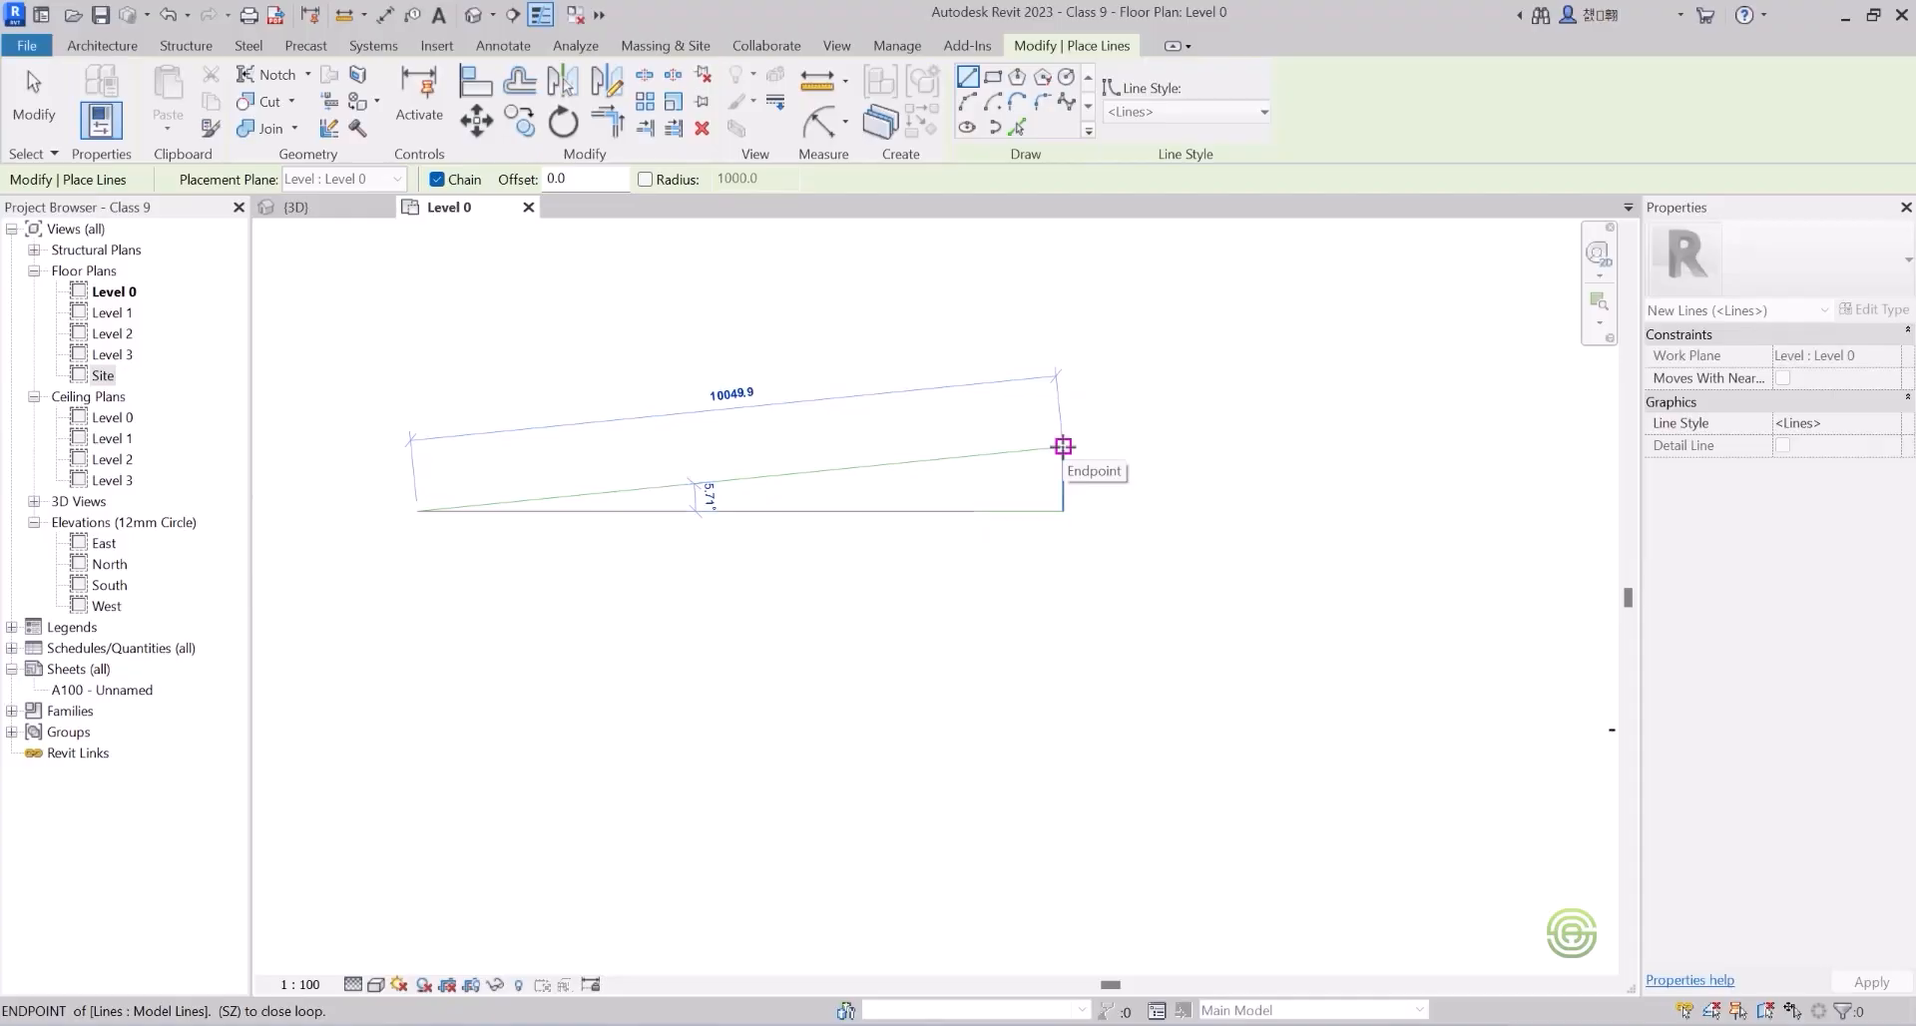
{"action": "key", "text": "Escape"}
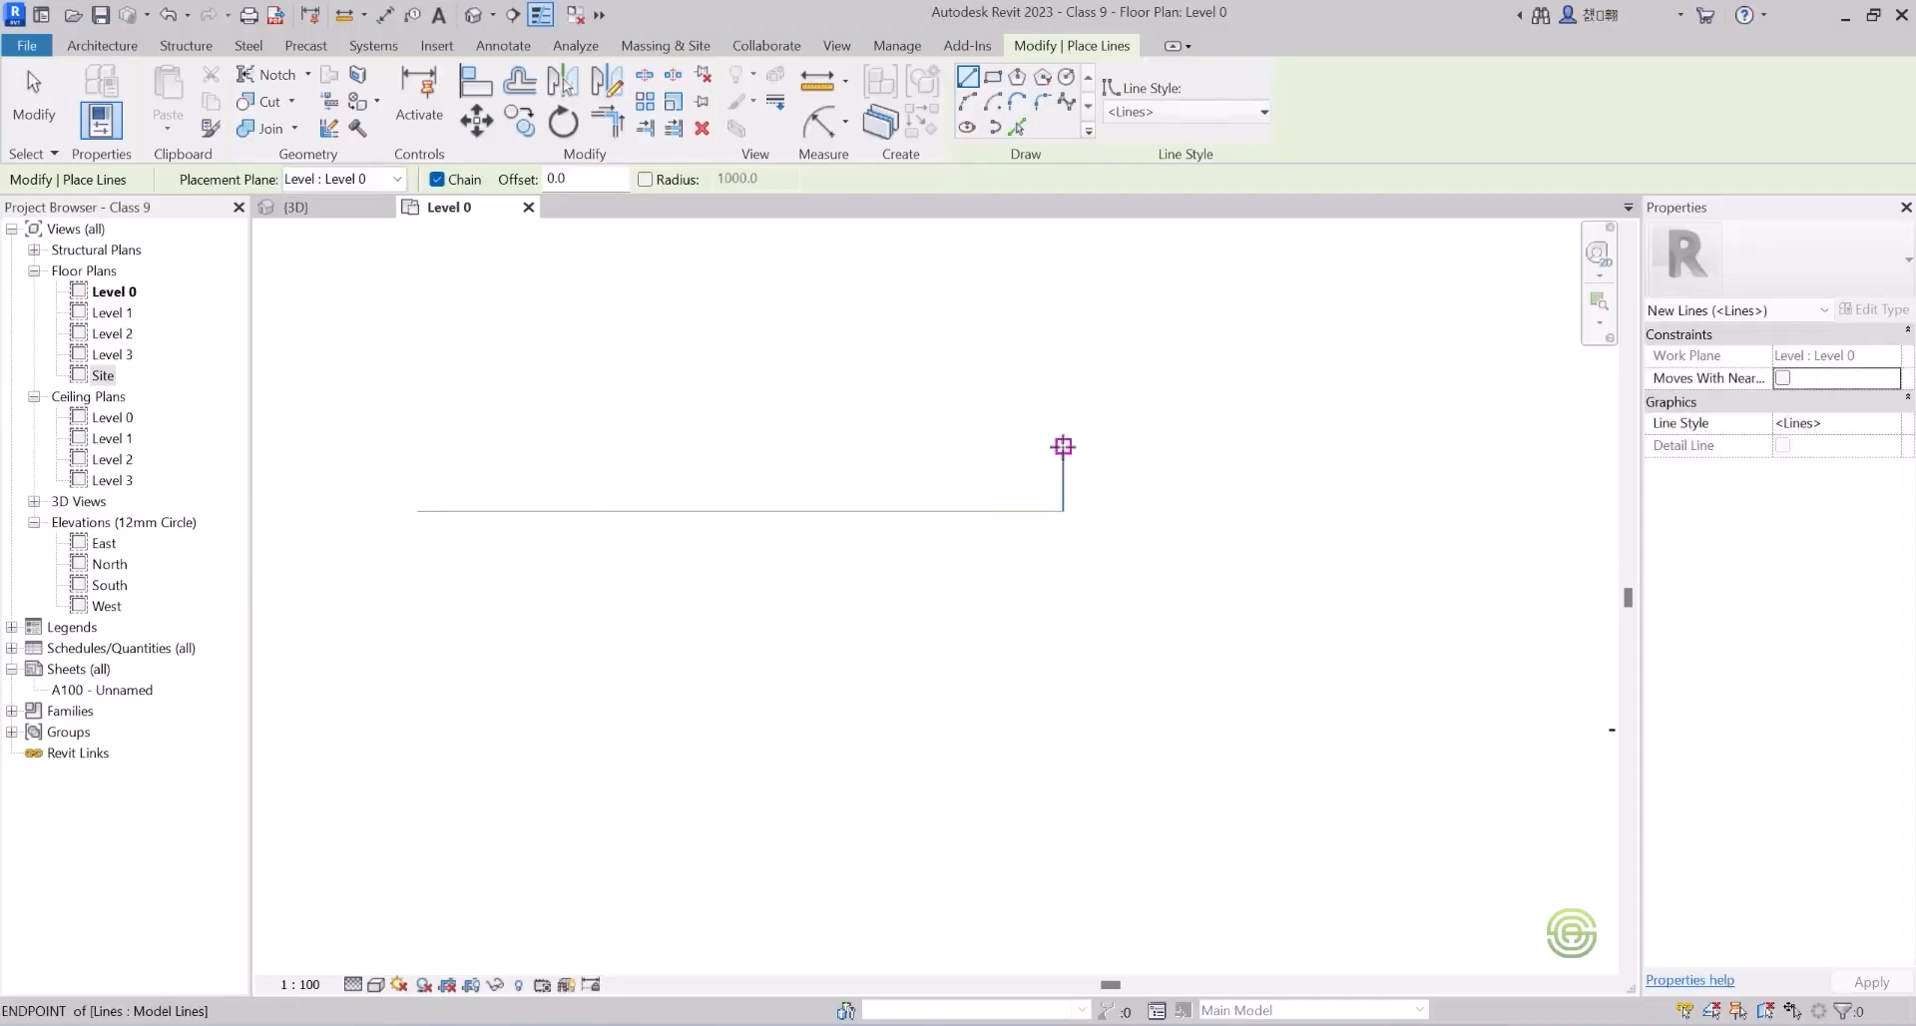
{"action": "key", "text": "Escape"}
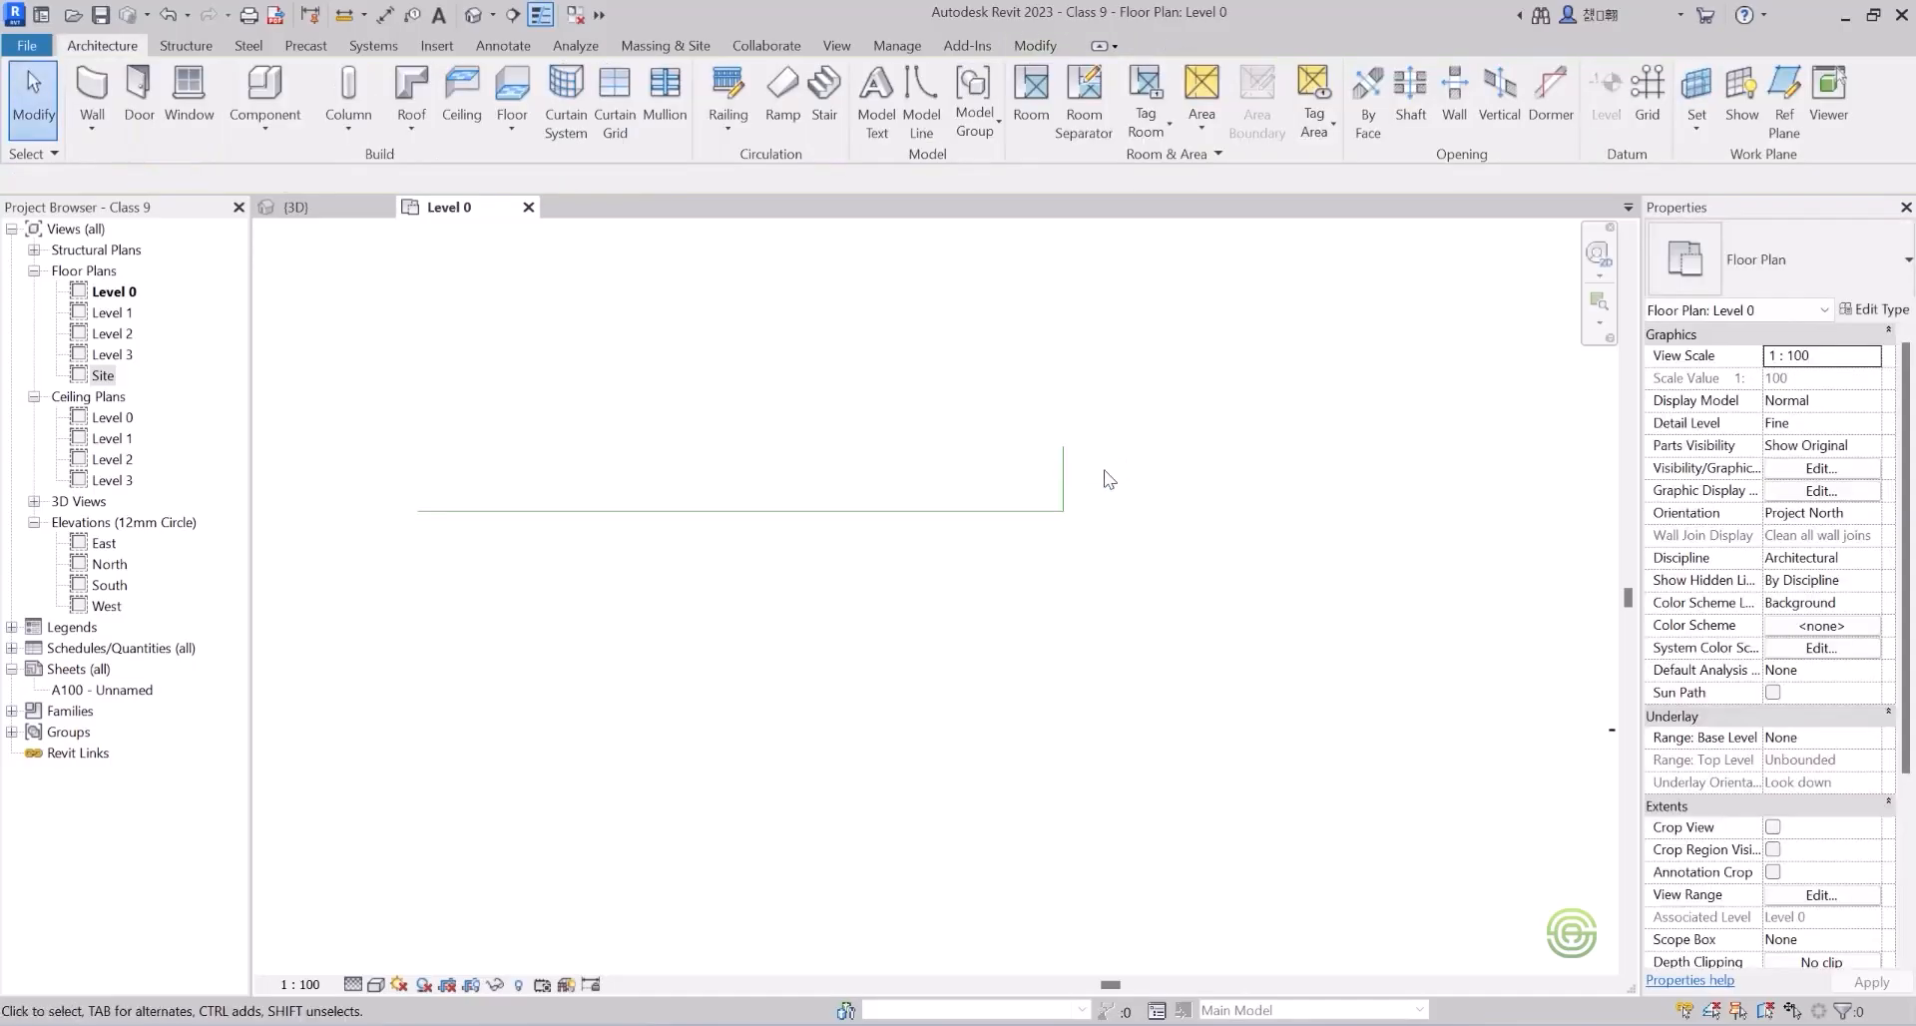
Delete the vertical and horizontal model lines drawn on Level 0.
{"action": "left_click_drag", "start_coordinate": [1088, 547], "coordinate": [853, 422]}
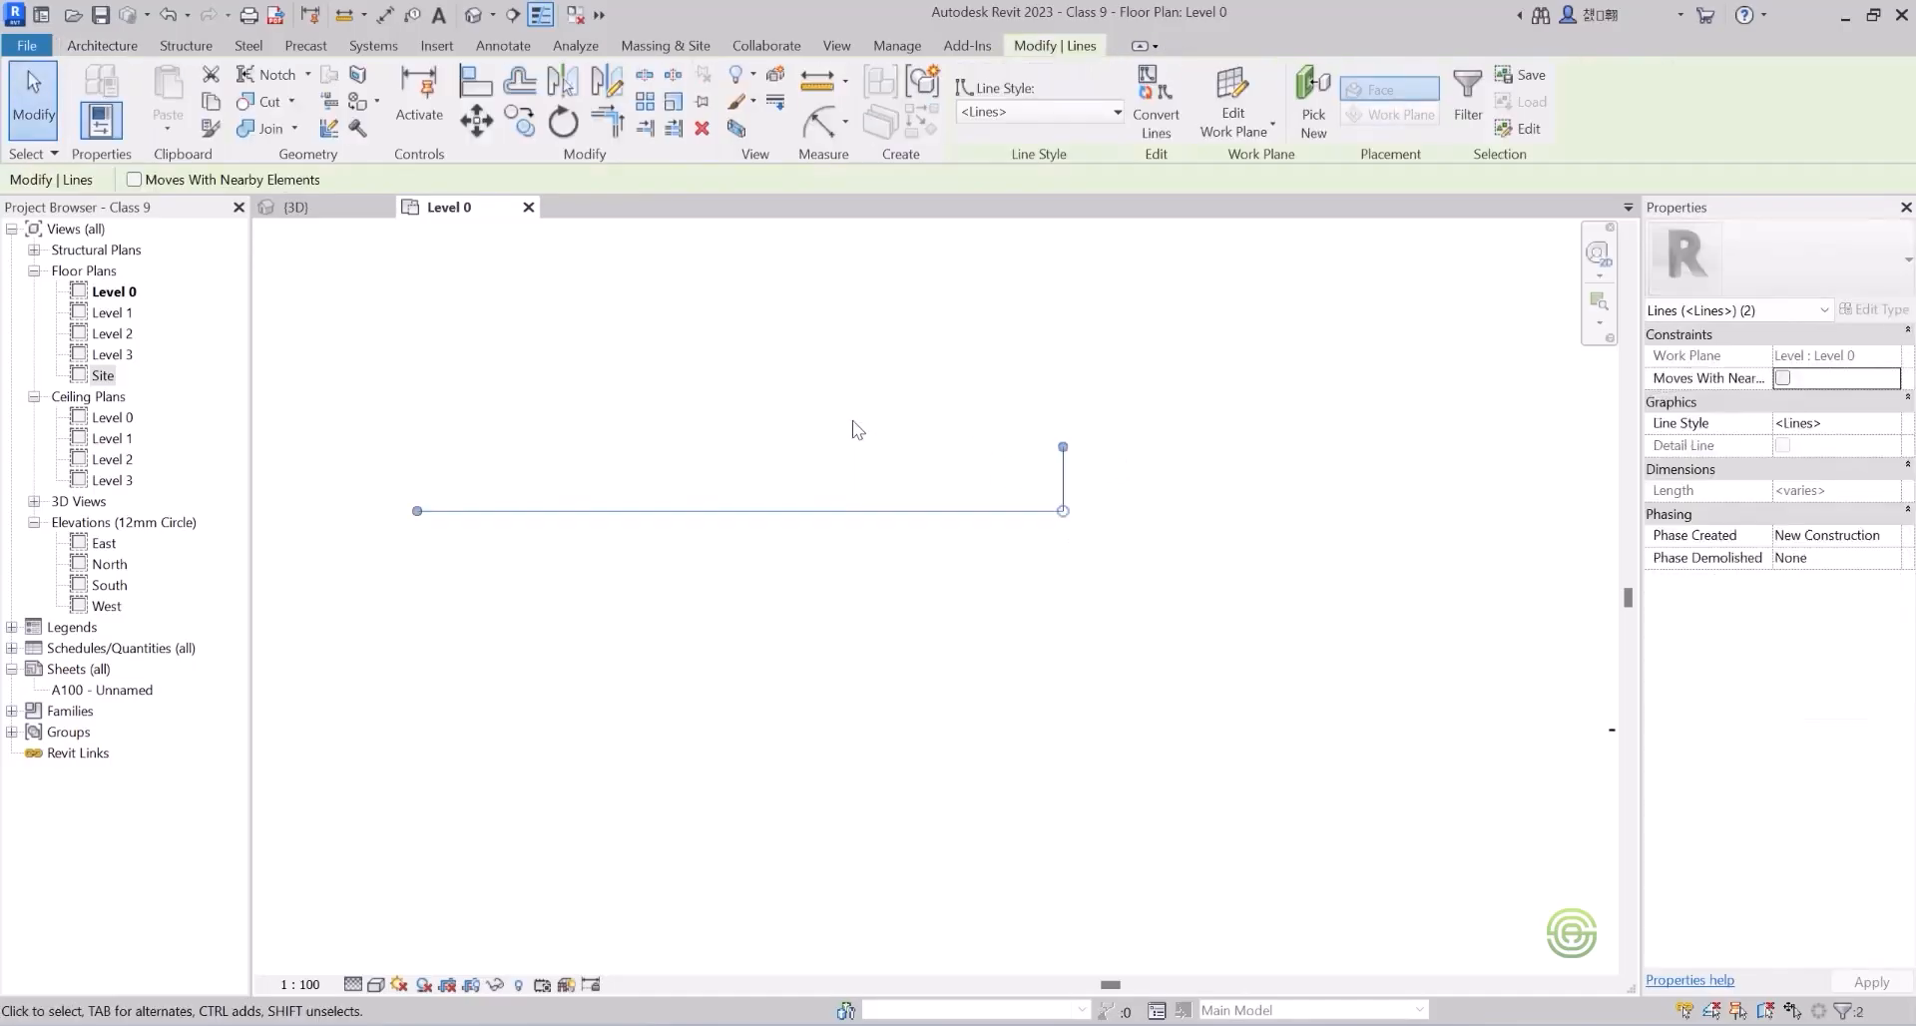
{"action": "key", "text": "Delete"}
{"action": "scroll", "coordinate": [773, 514], "scroll_direction": "down", "scroll_amount": 5}
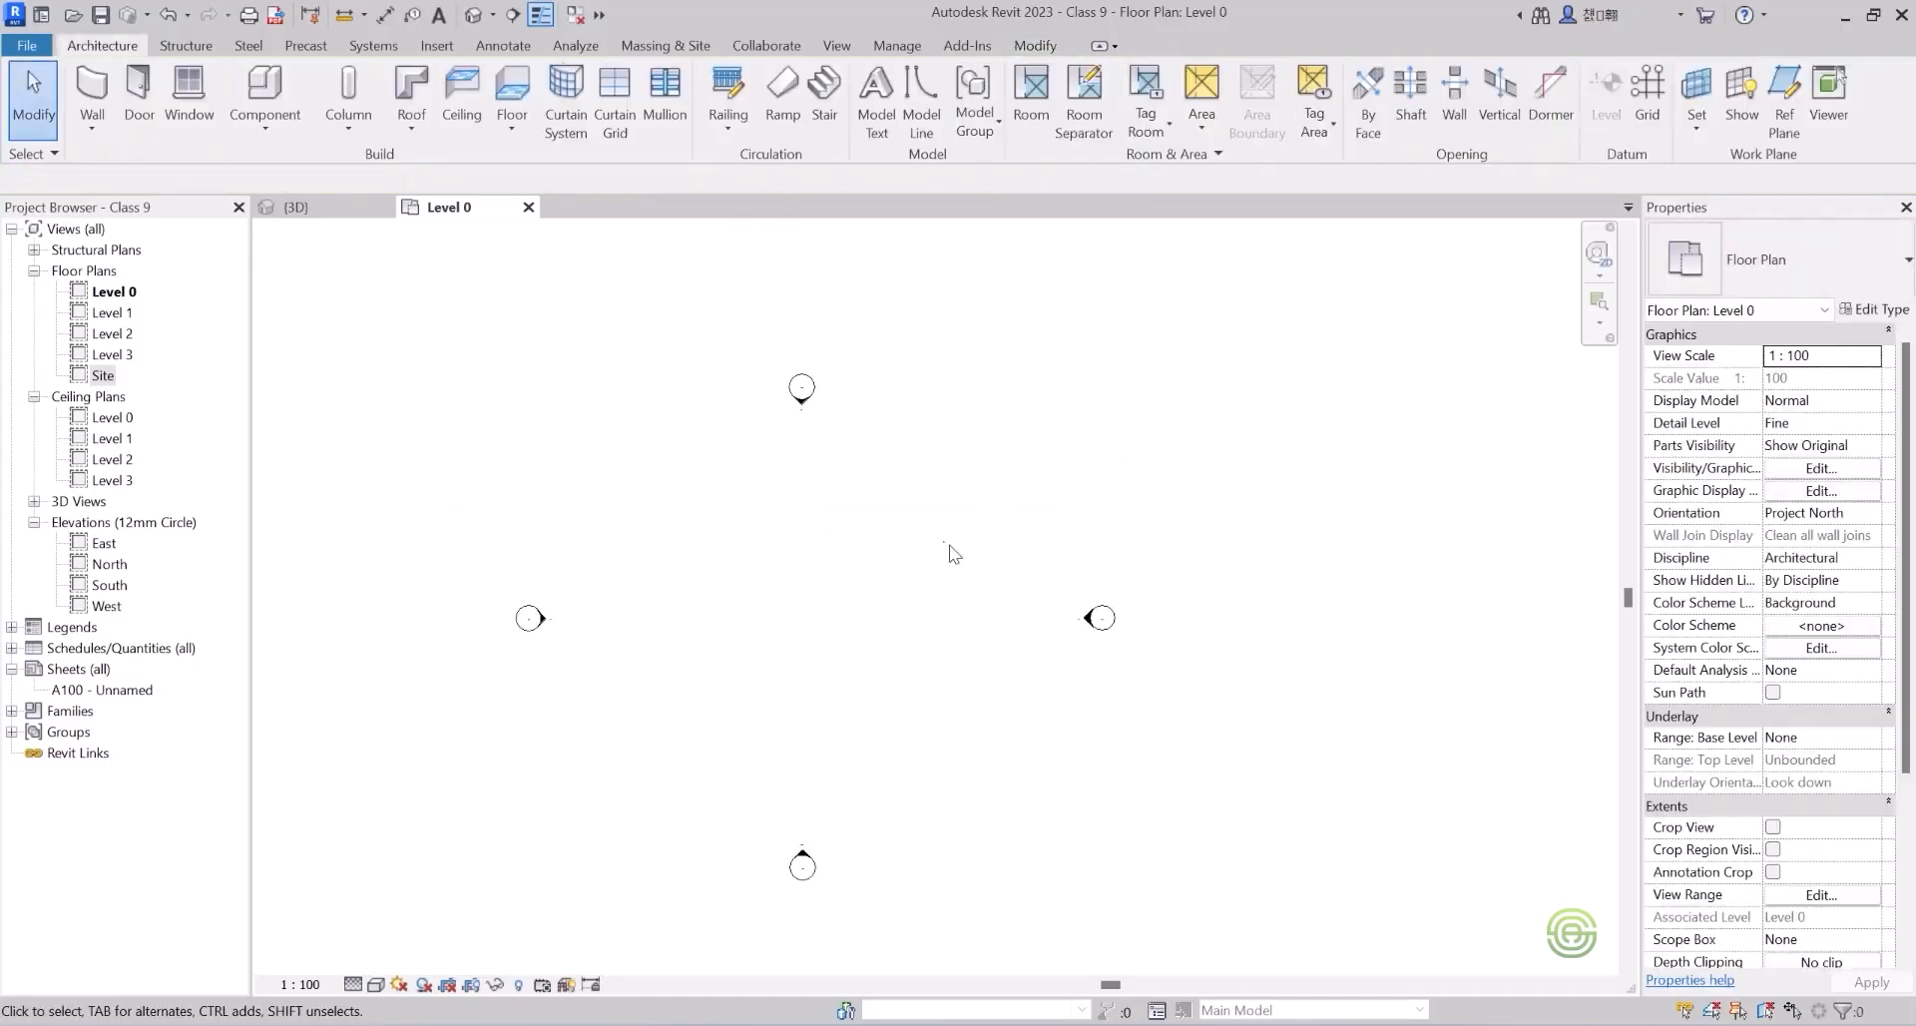
{"action": "scroll", "coordinate": [746, 604], "scroll_direction": "up", "scroll_amount": 3}
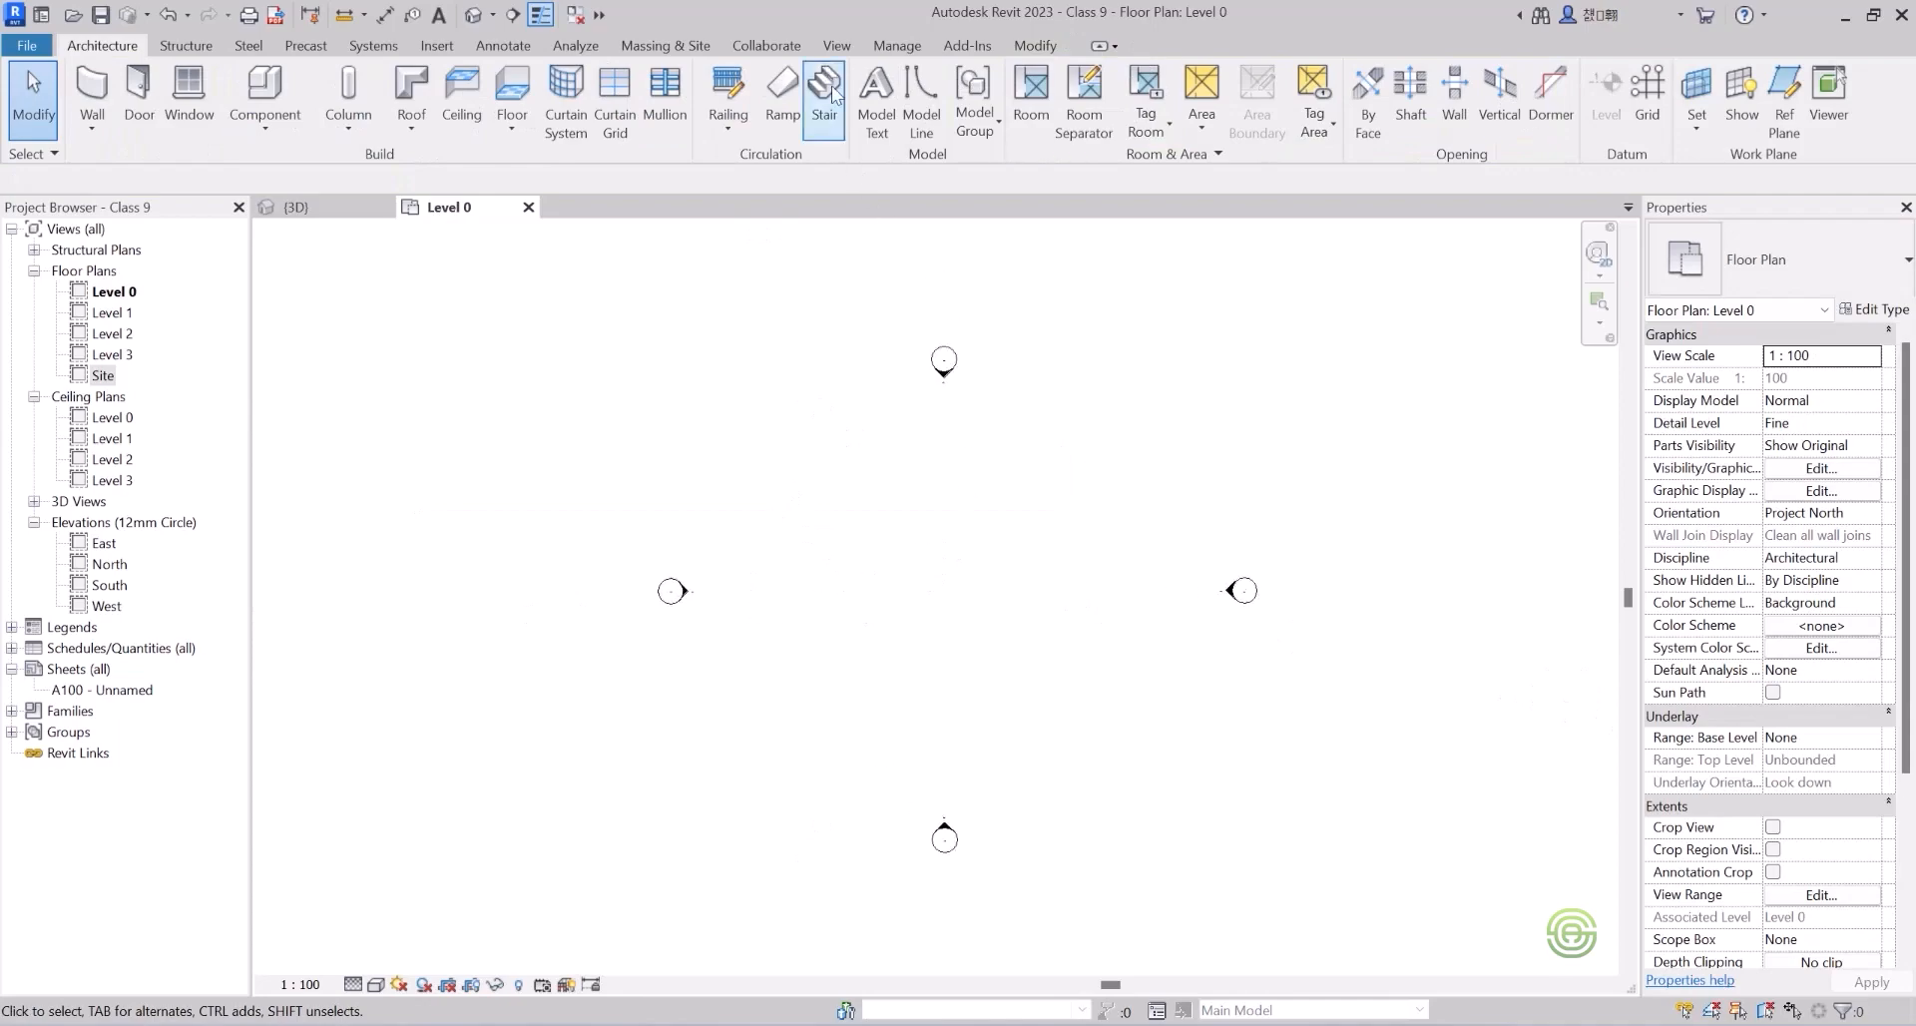
Start a ramp on Level 0 and set the Standard type's Ramp Max Slope (1/x) to 10.
{"action": "left_click", "coordinate": [784, 94]}
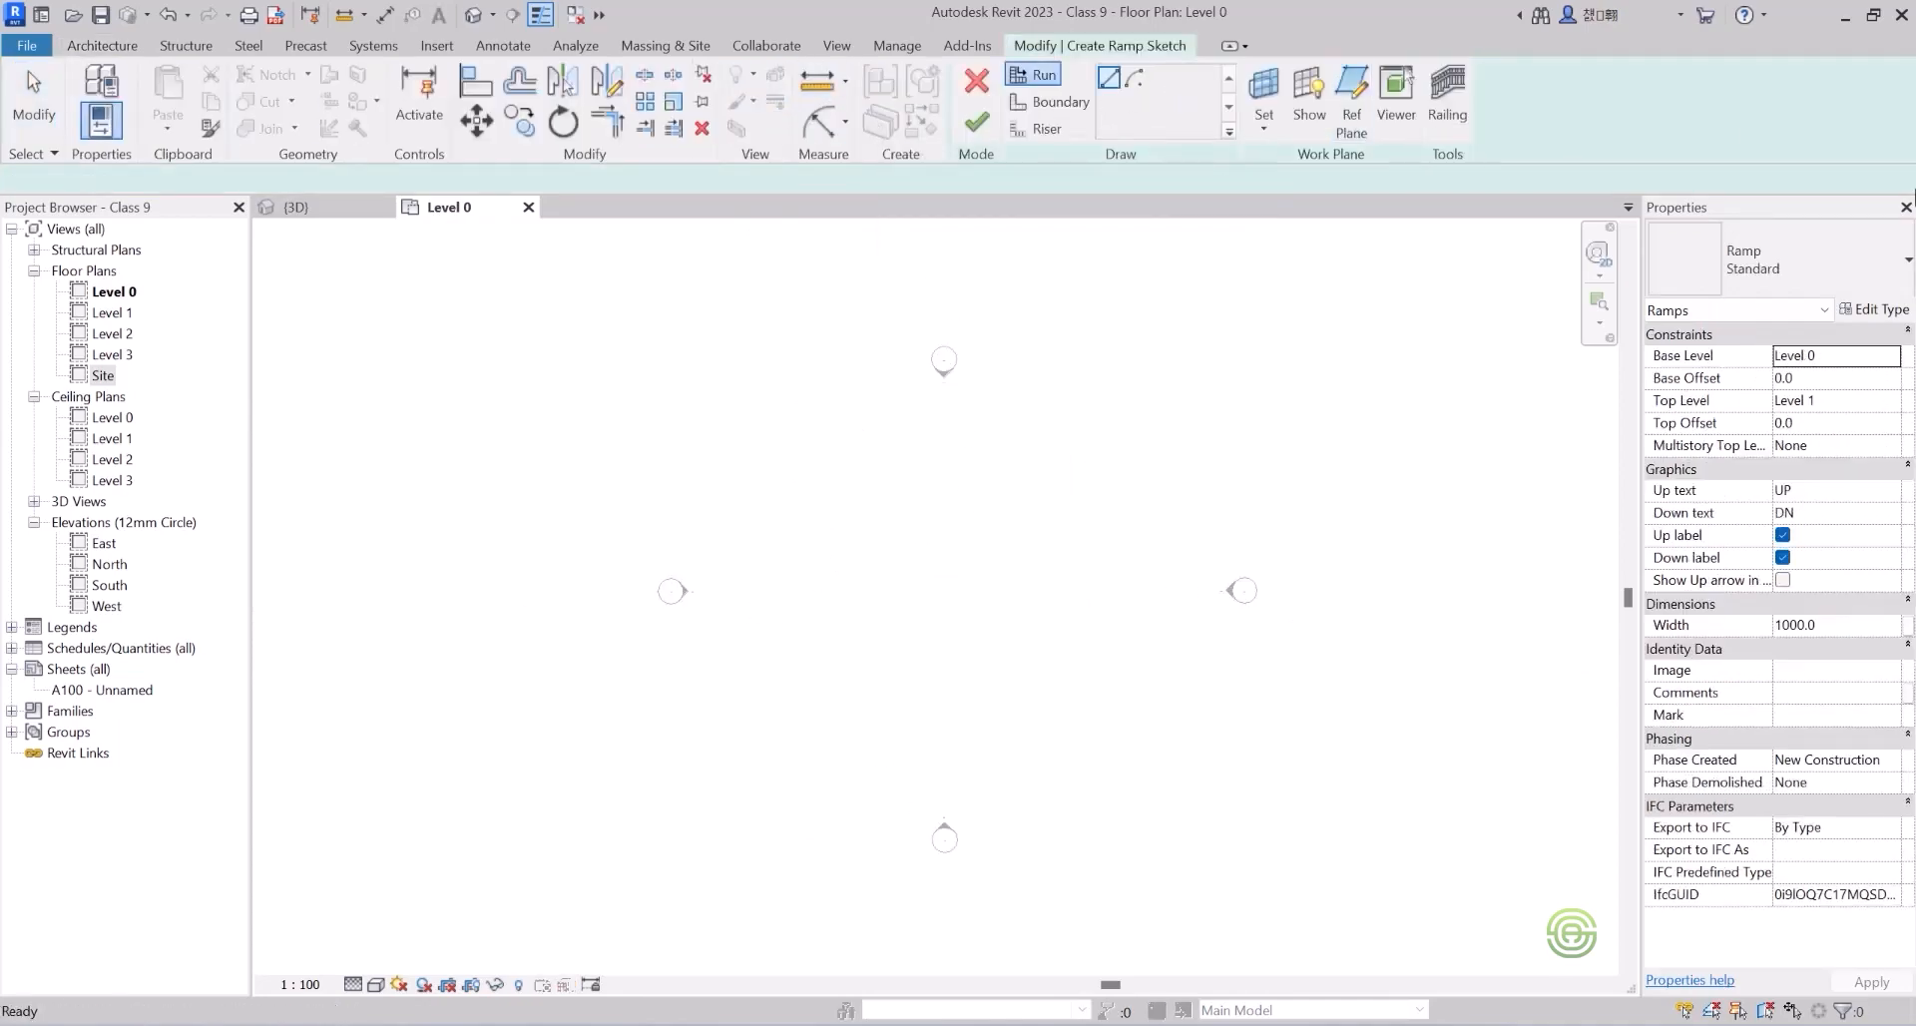
{"action": "left_click", "coordinate": [1881, 311]}
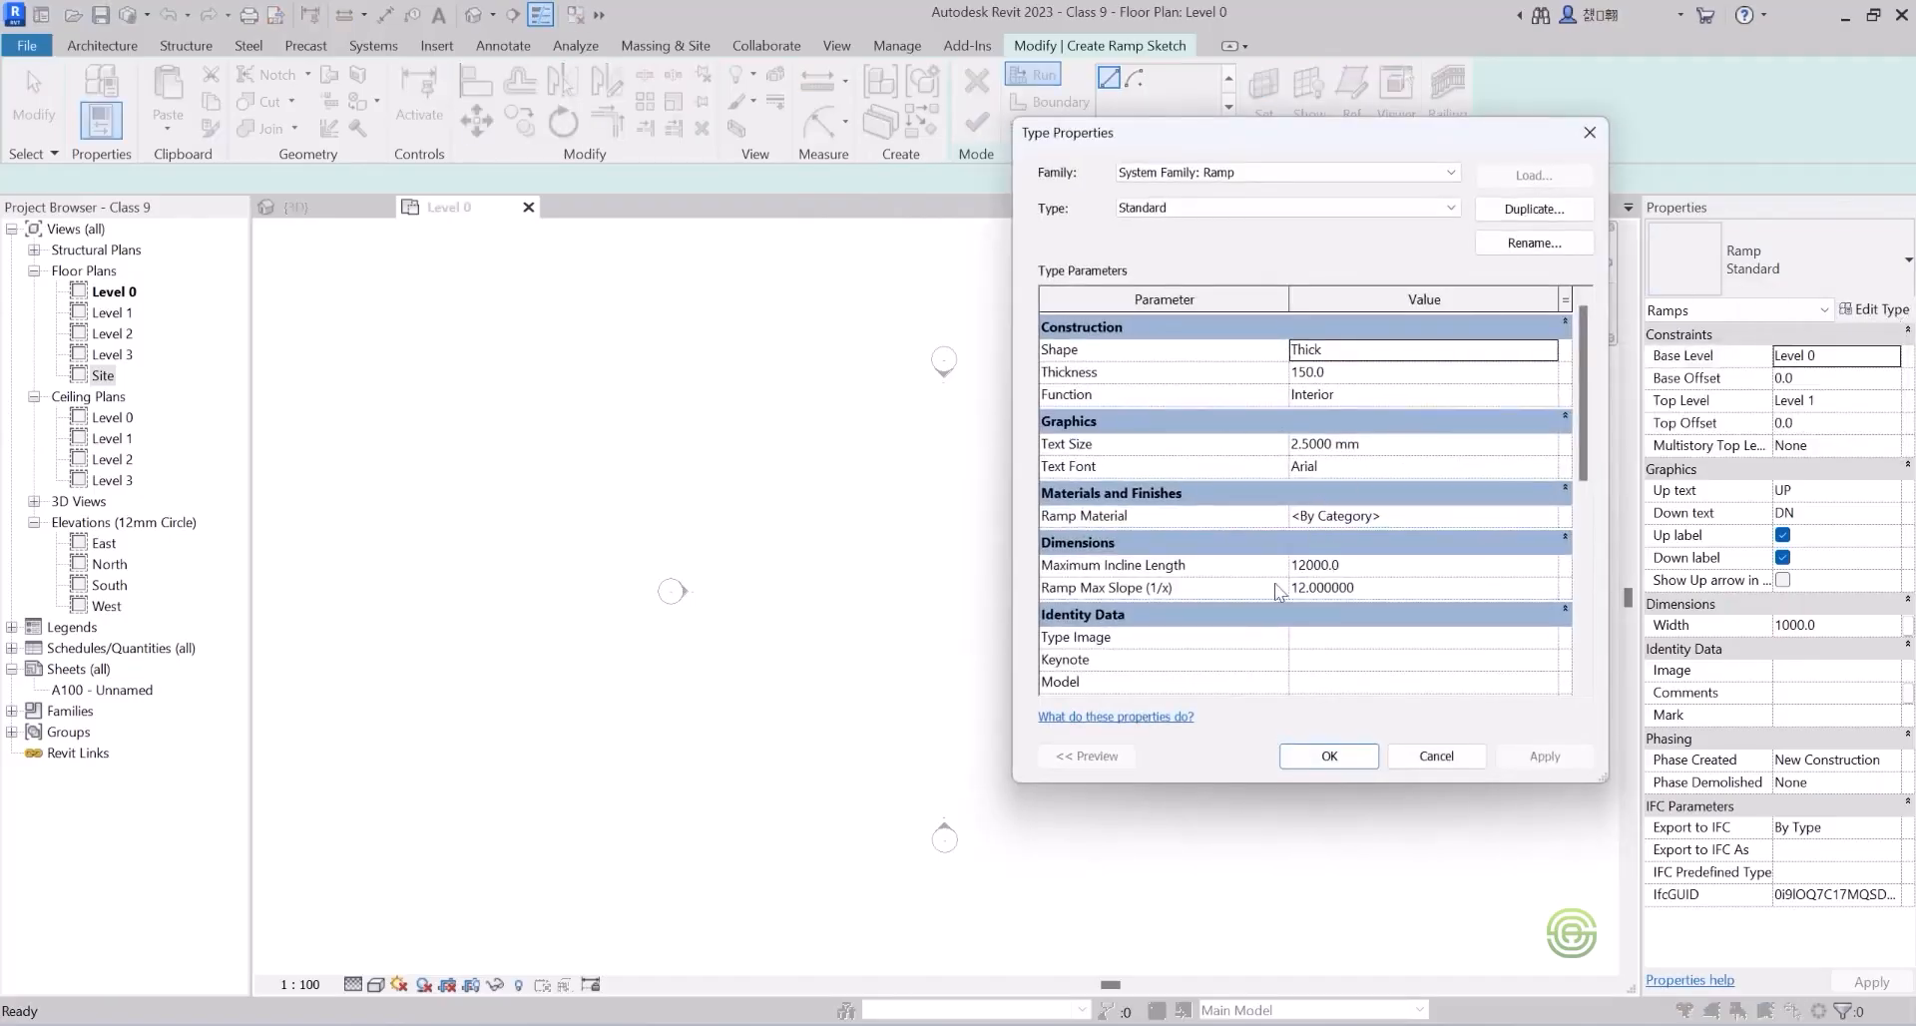
{"action": "mouse_move", "coordinate": [1113, 565]}
{"action": "left_click", "coordinate": [1362, 585]}
{"action": "left_click_drag", "start_coordinate": [1372, 583], "coordinate": [1254, 595]}
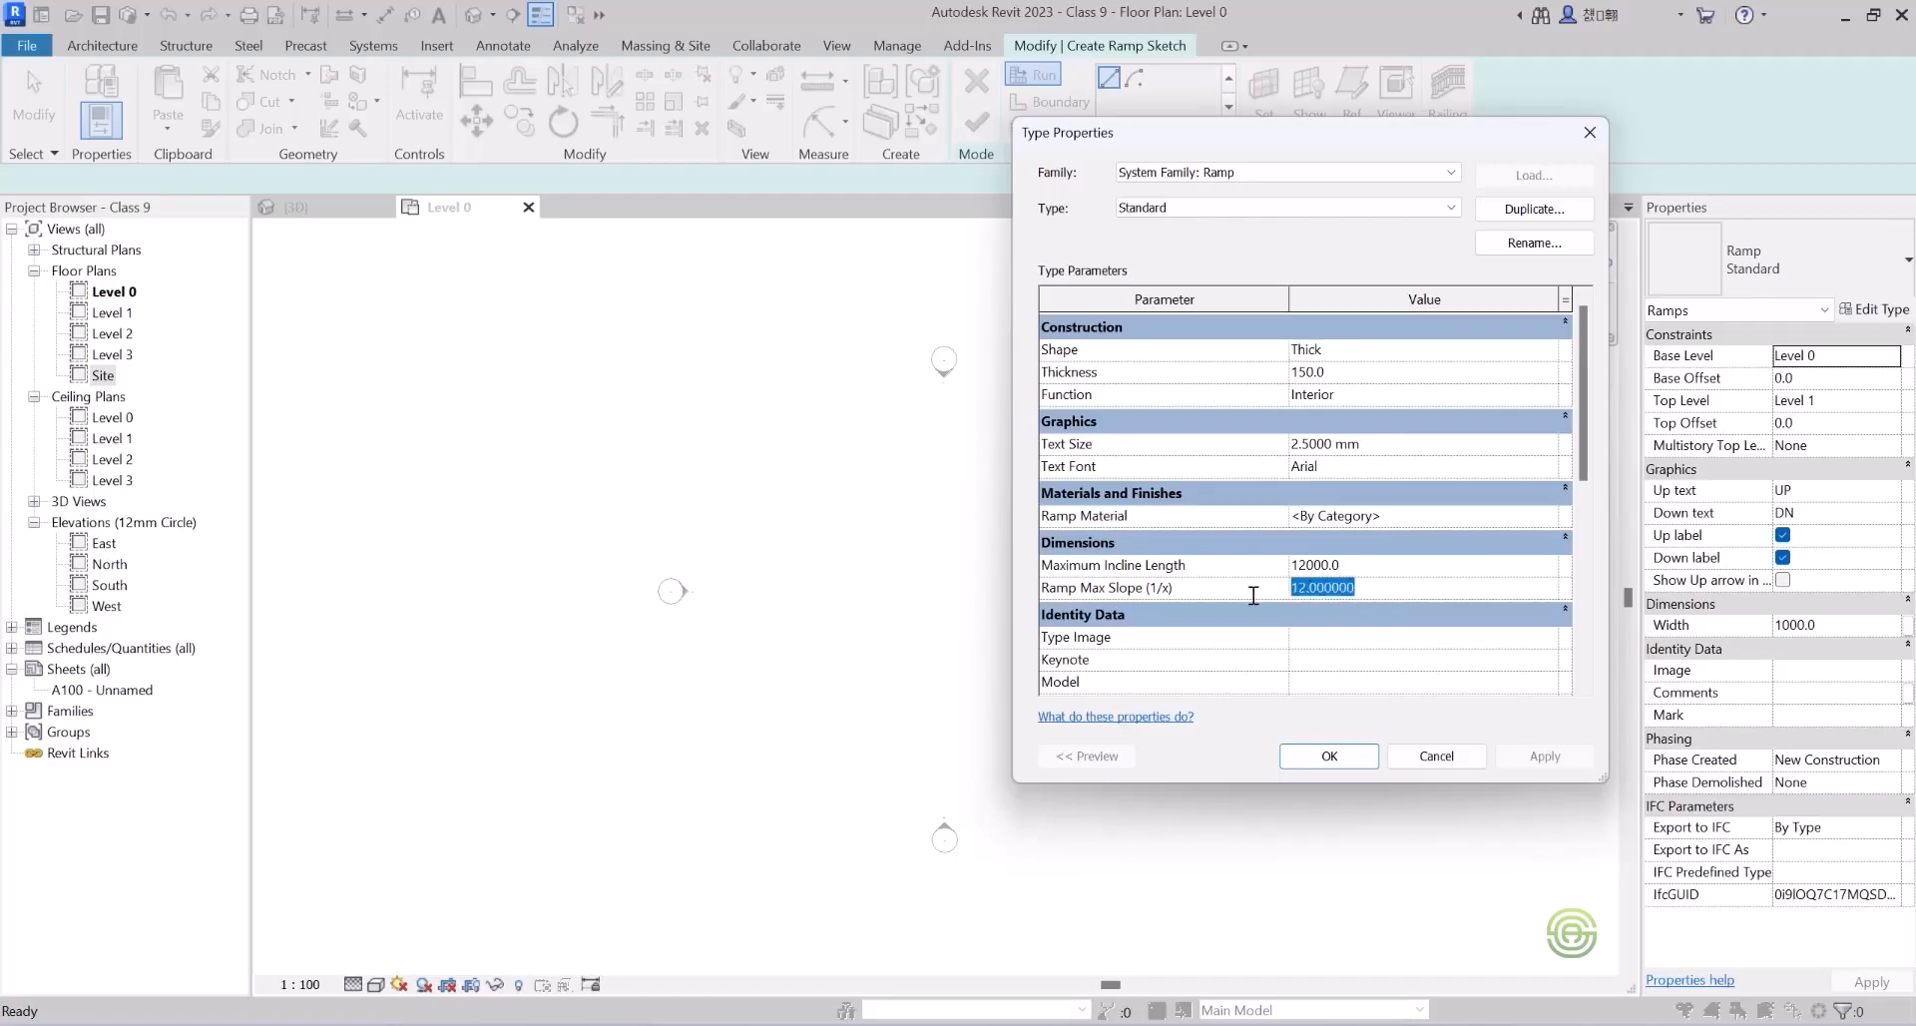
{"action": "type", "text": "10"}
{"action": "left_click", "coordinate": [1254, 596]}
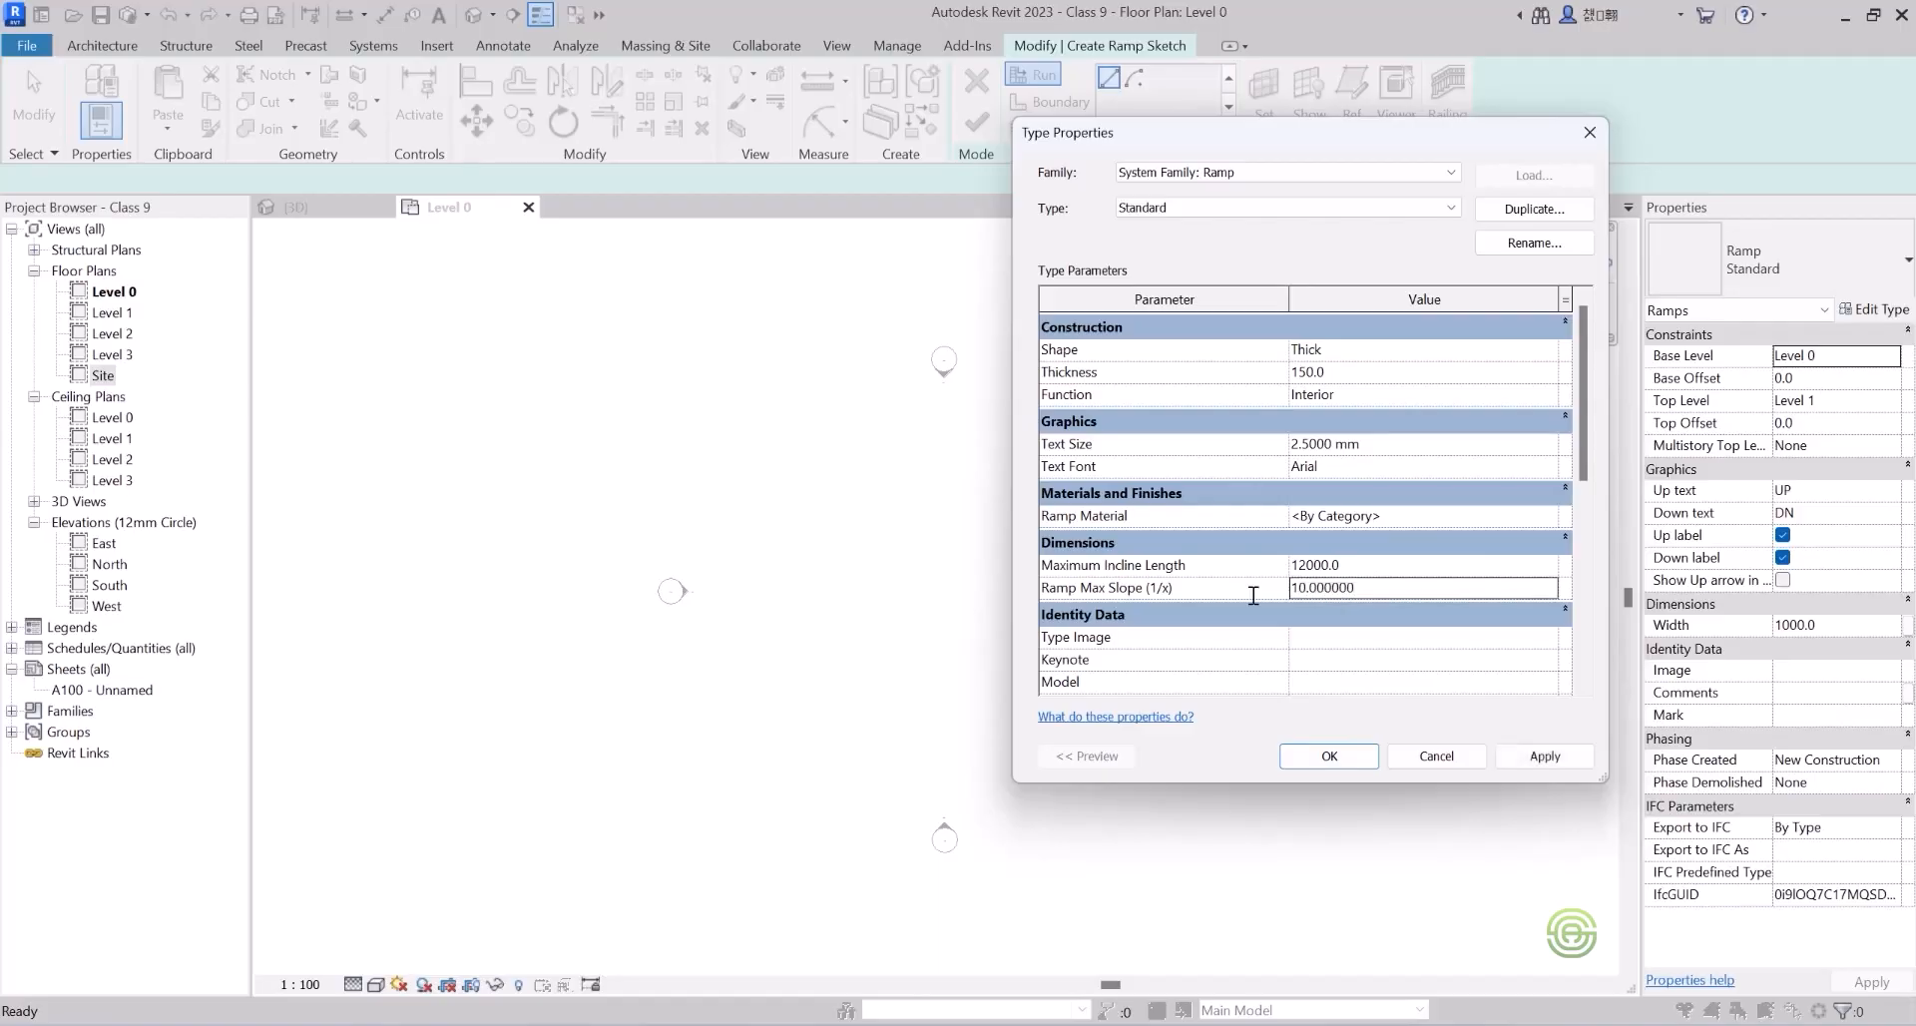
Set the Standard ramp type's Maximum Incline Length to 10000 mm and apply the type changes.
{"action": "left_click", "coordinate": [1349, 564]}
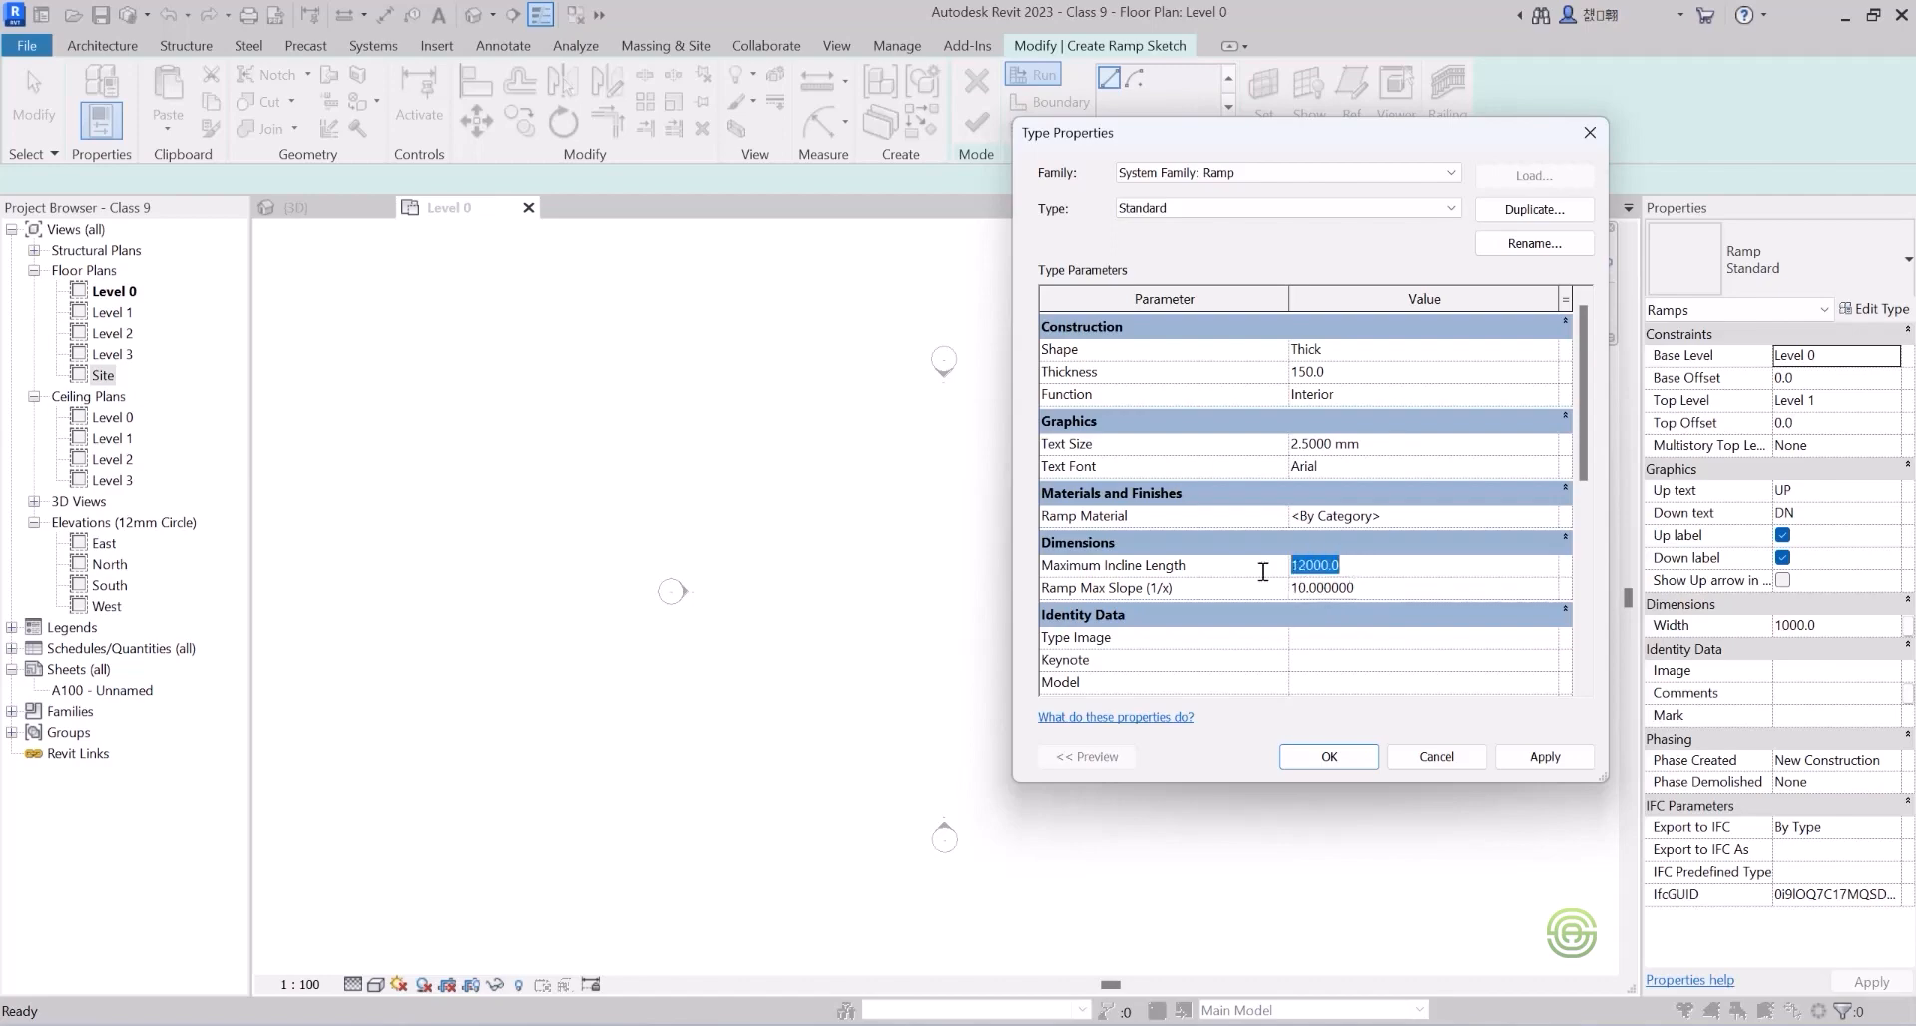
{"action": "type", "text": "1"}
{"action": "key", "text": "Return"}
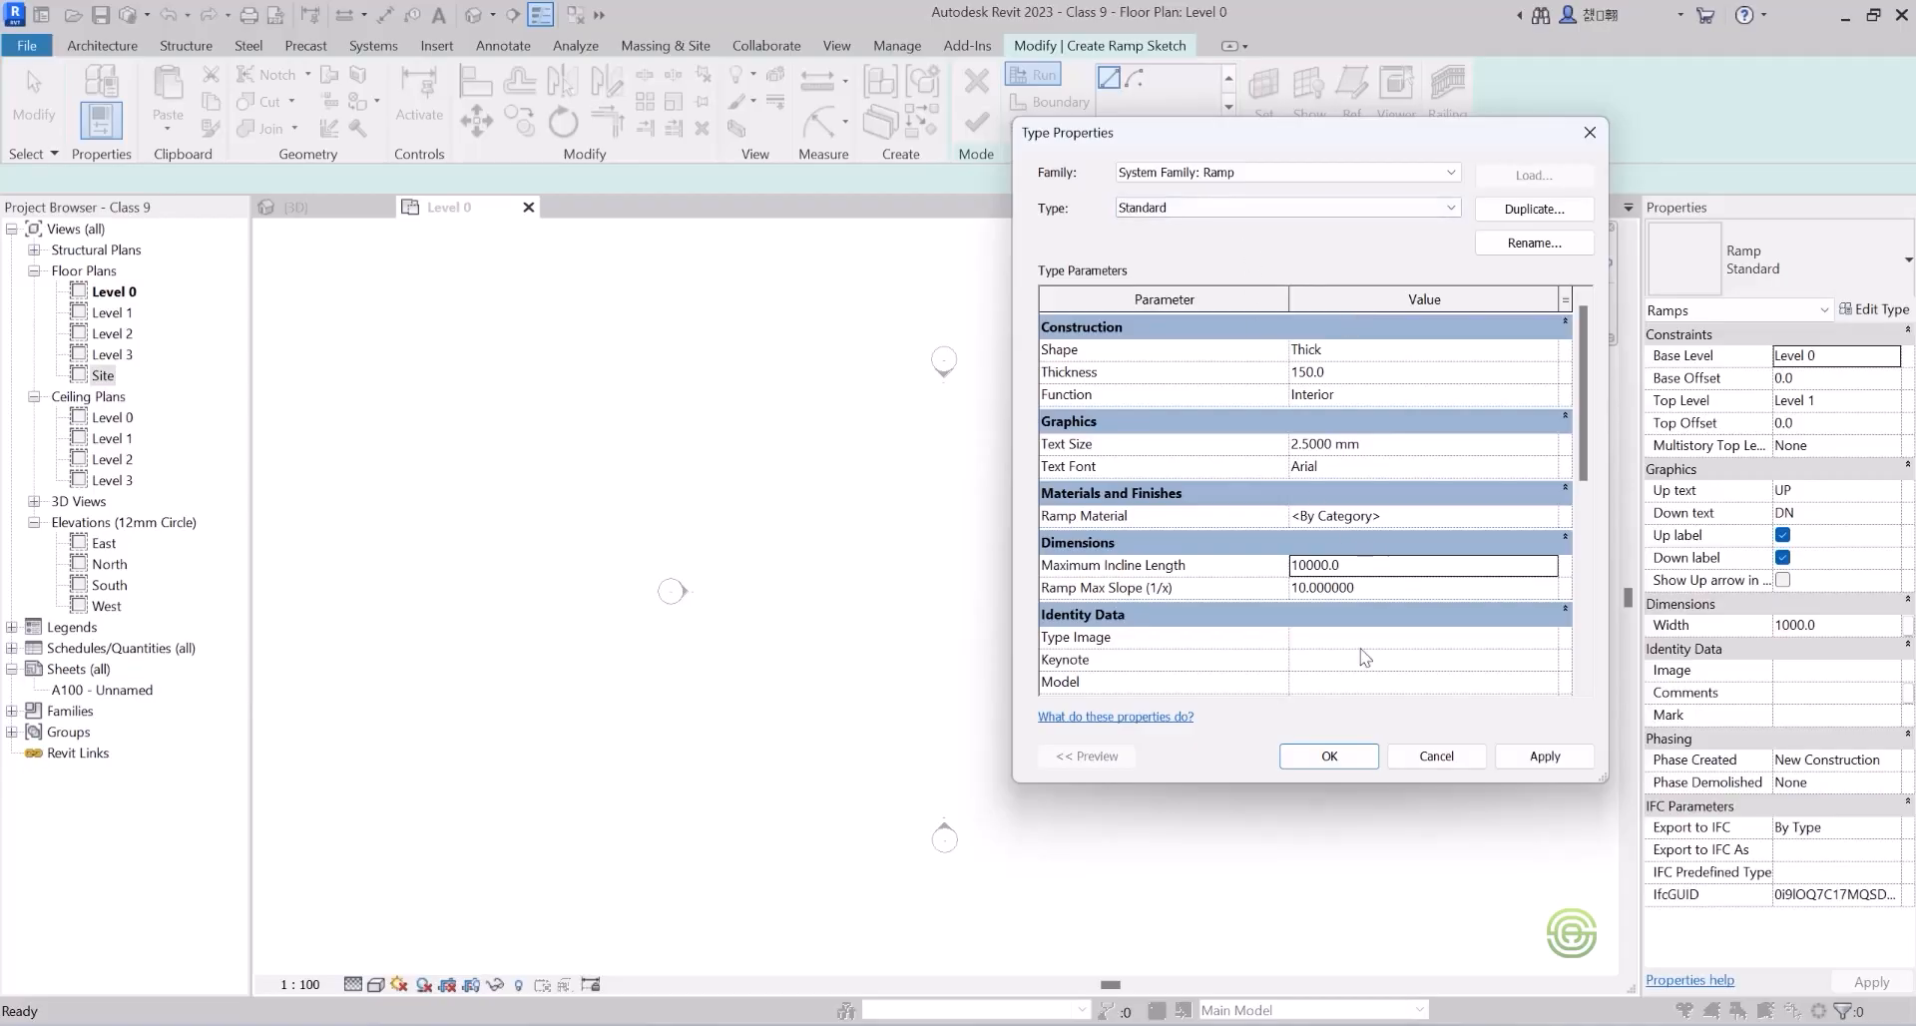
{"action": "left_click", "coordinate": [1335, 757]}
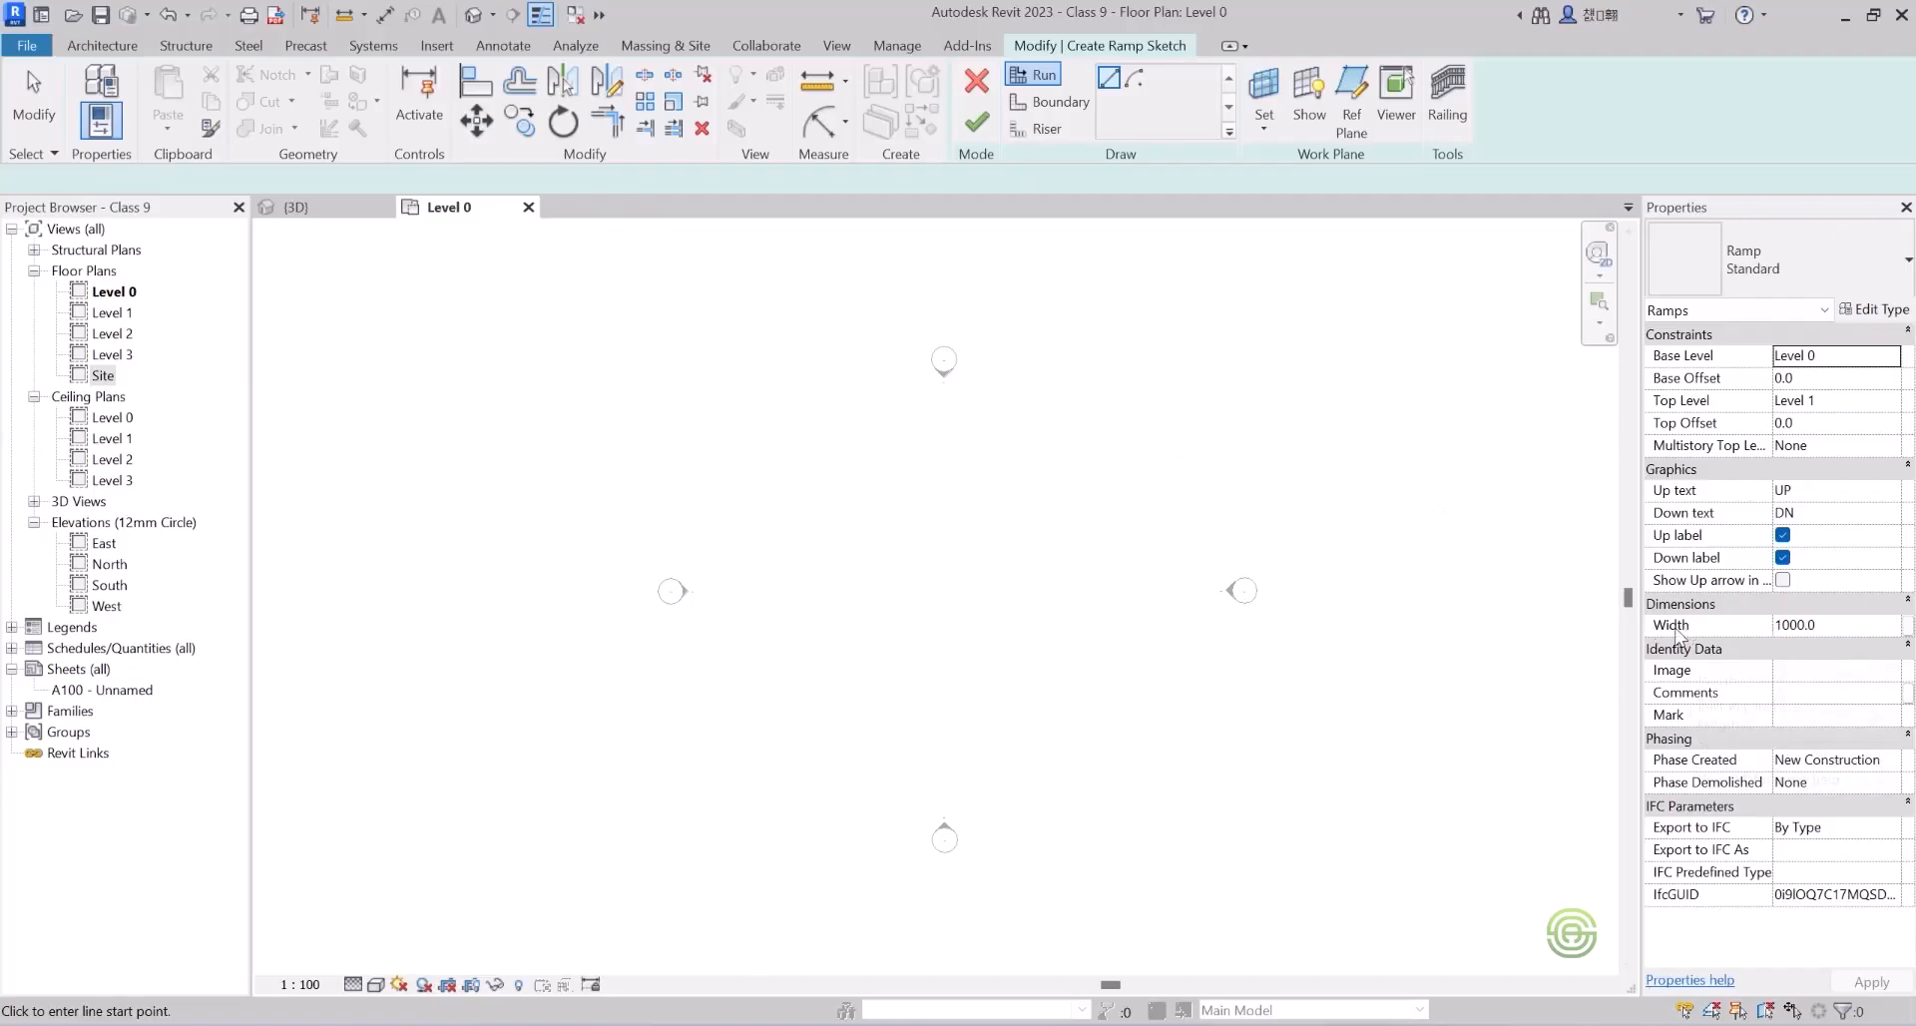
Set the ramp's width to 1500 mm.
{"action": "left_click", "coordinate": [1842, 625]}
{"action": "left_click_drag", "start_coordinate": [1830, 624], "coordinate": [1784, 624]}
{"action": "type", "text": "50"}
{"action": "left_click", "coordinate": [1035, 79]}
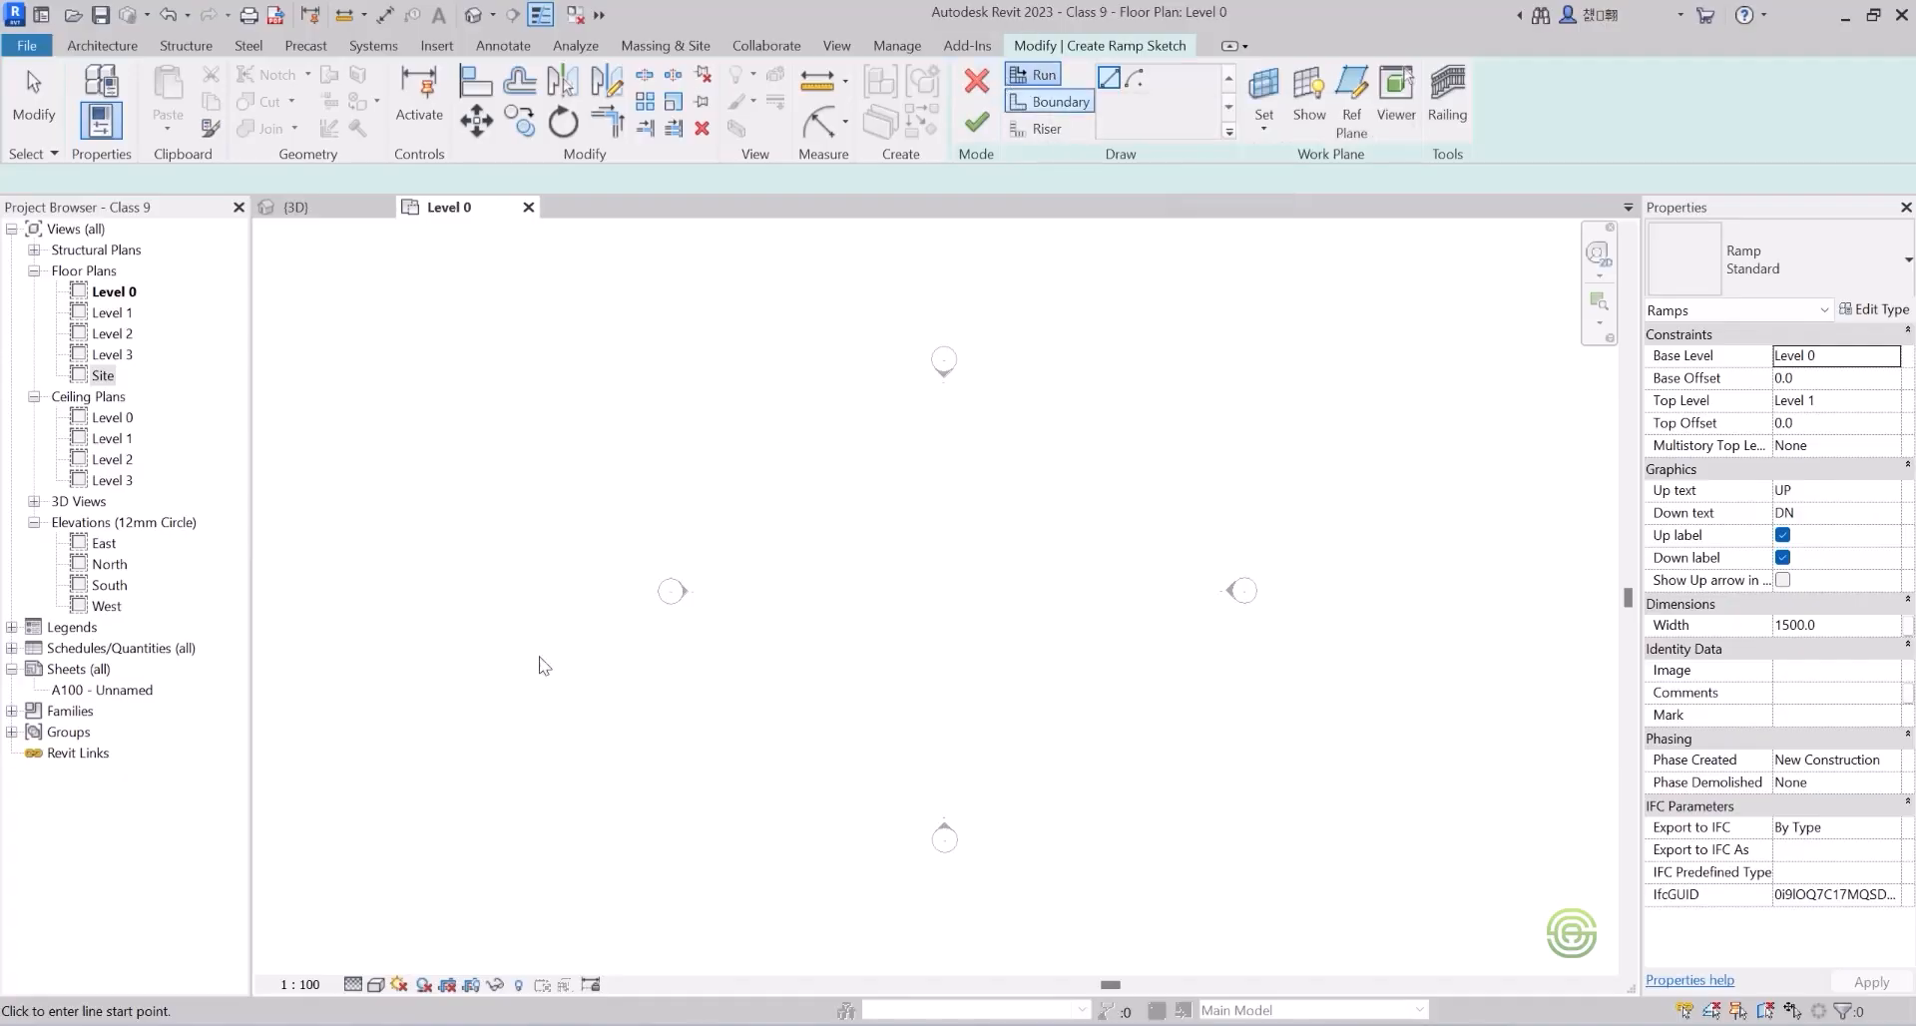
{"action": "left_click", "coordinate": [751, 467]}
{"action": "scroll", "coordinate": [878, 465], "scroll_direction": "up", "scroll_amount": 4}
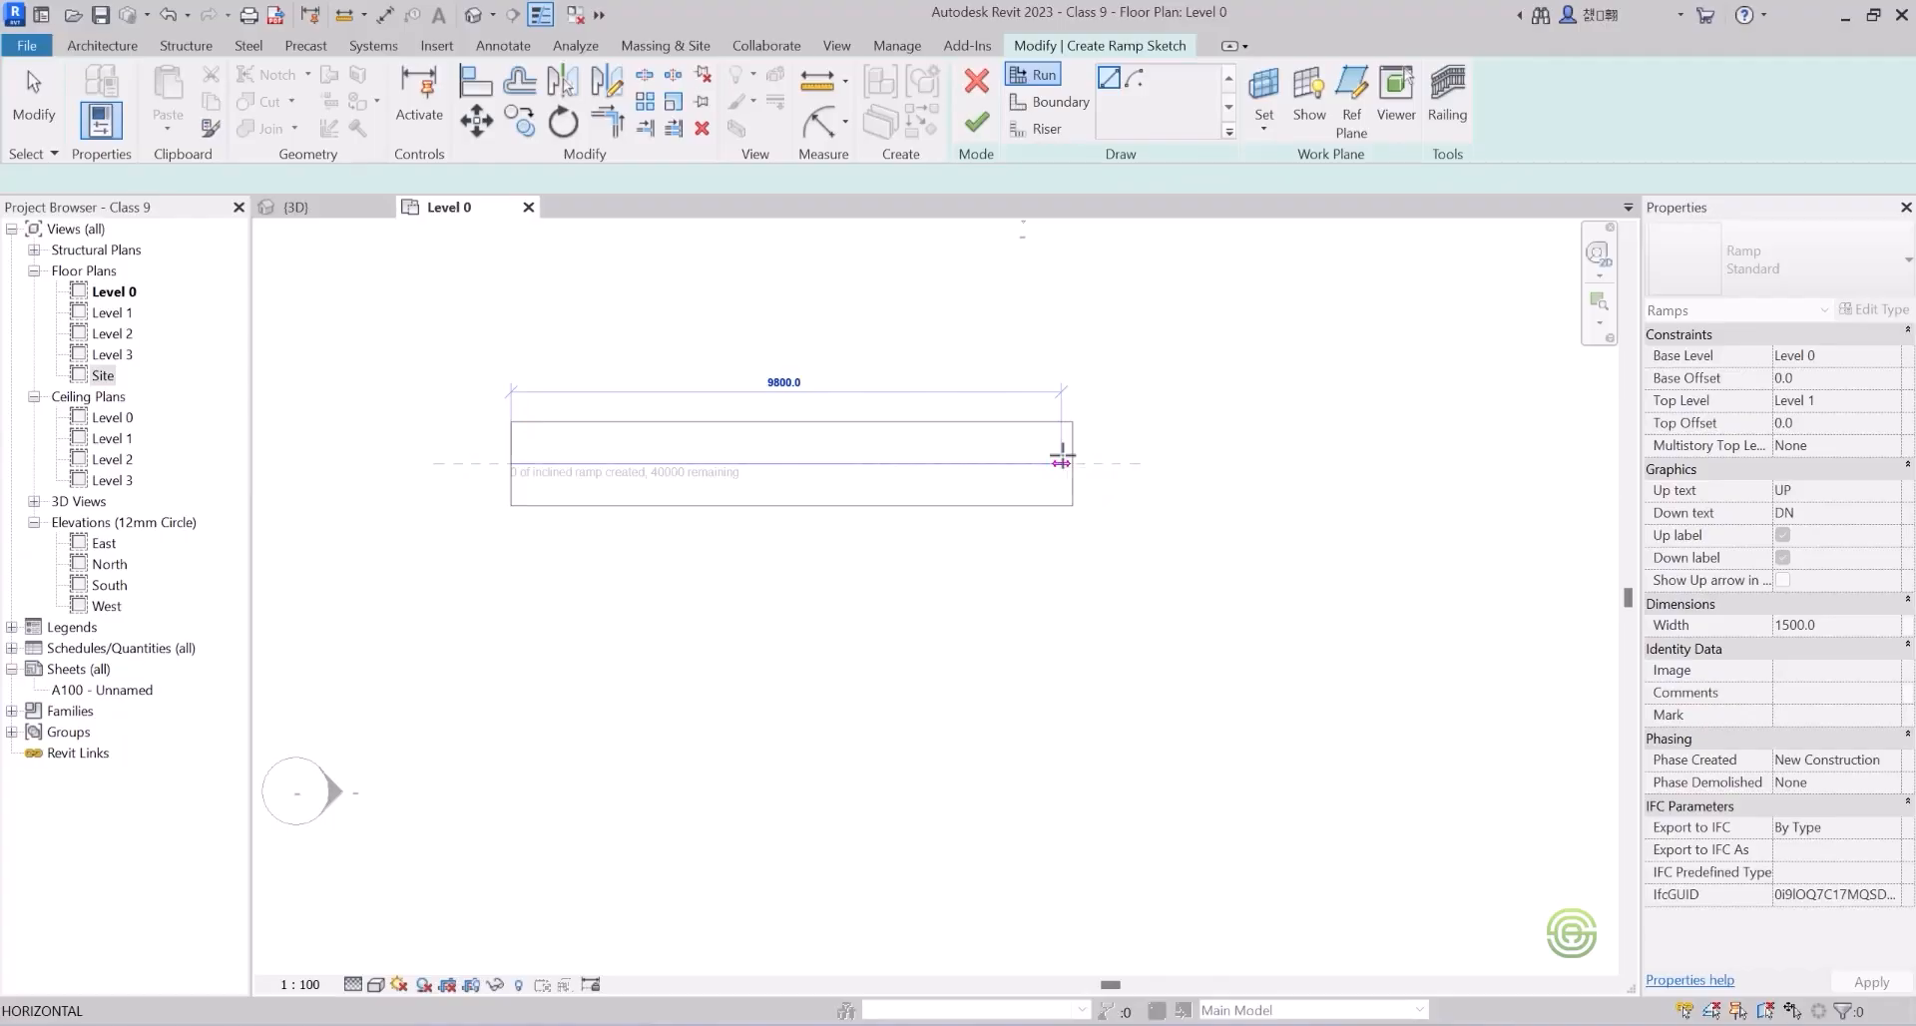
{"action": "key", "text": "Escape"}
{"action": "key", "text": "Escape"}
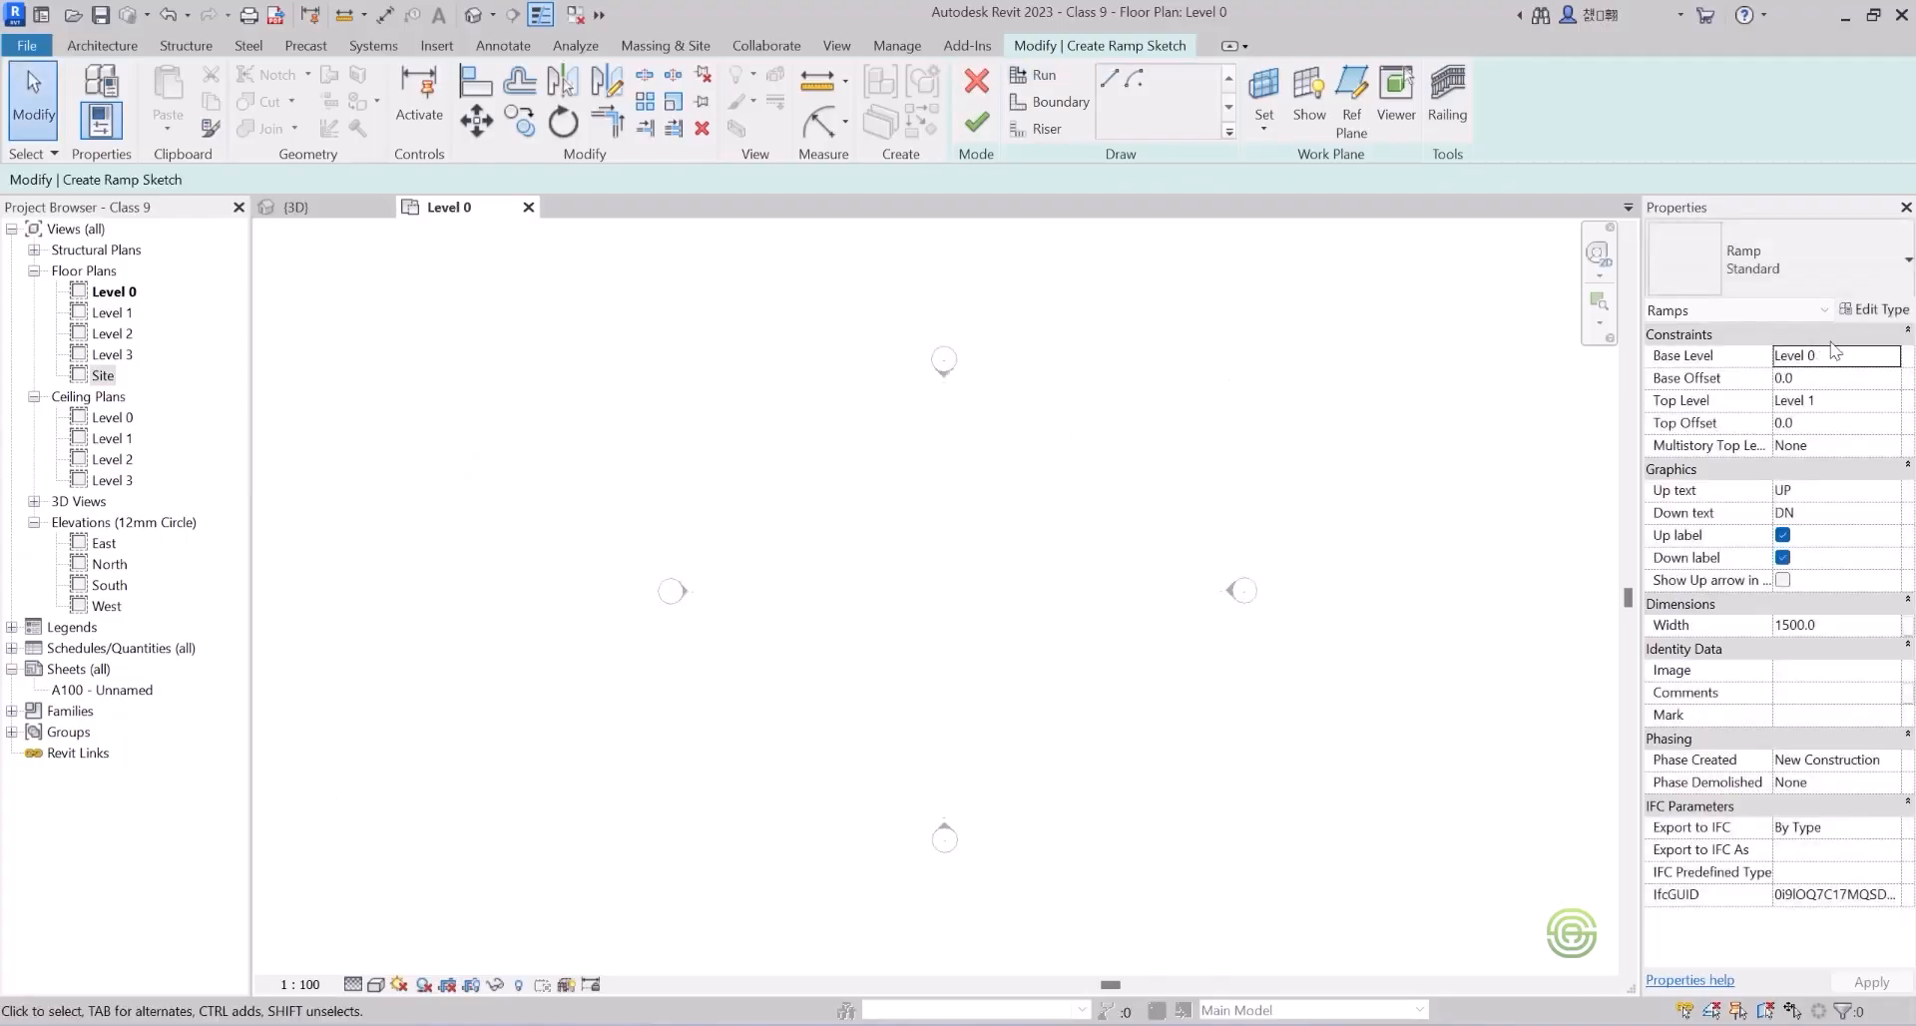
{"action": "left_click", "coordinate": [1874, 311]}
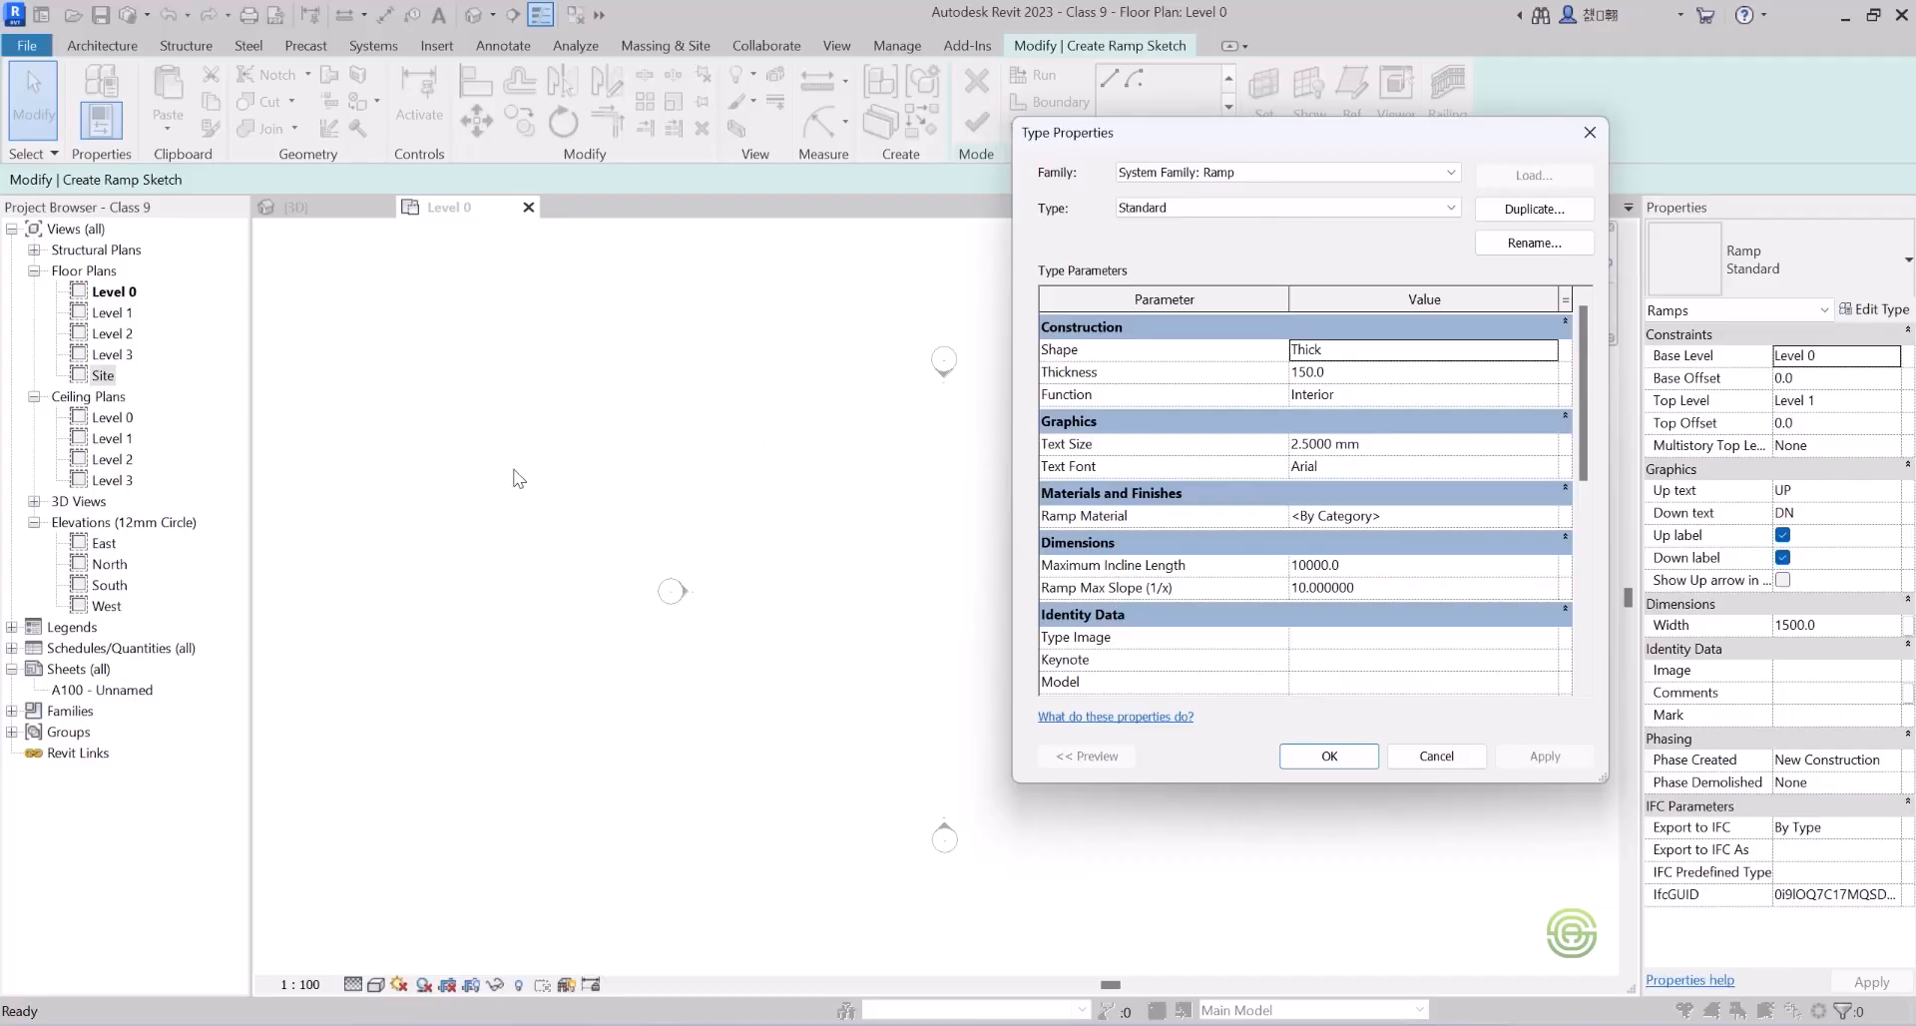
{"action": "left_click", "coordinate": [1346, 752]}
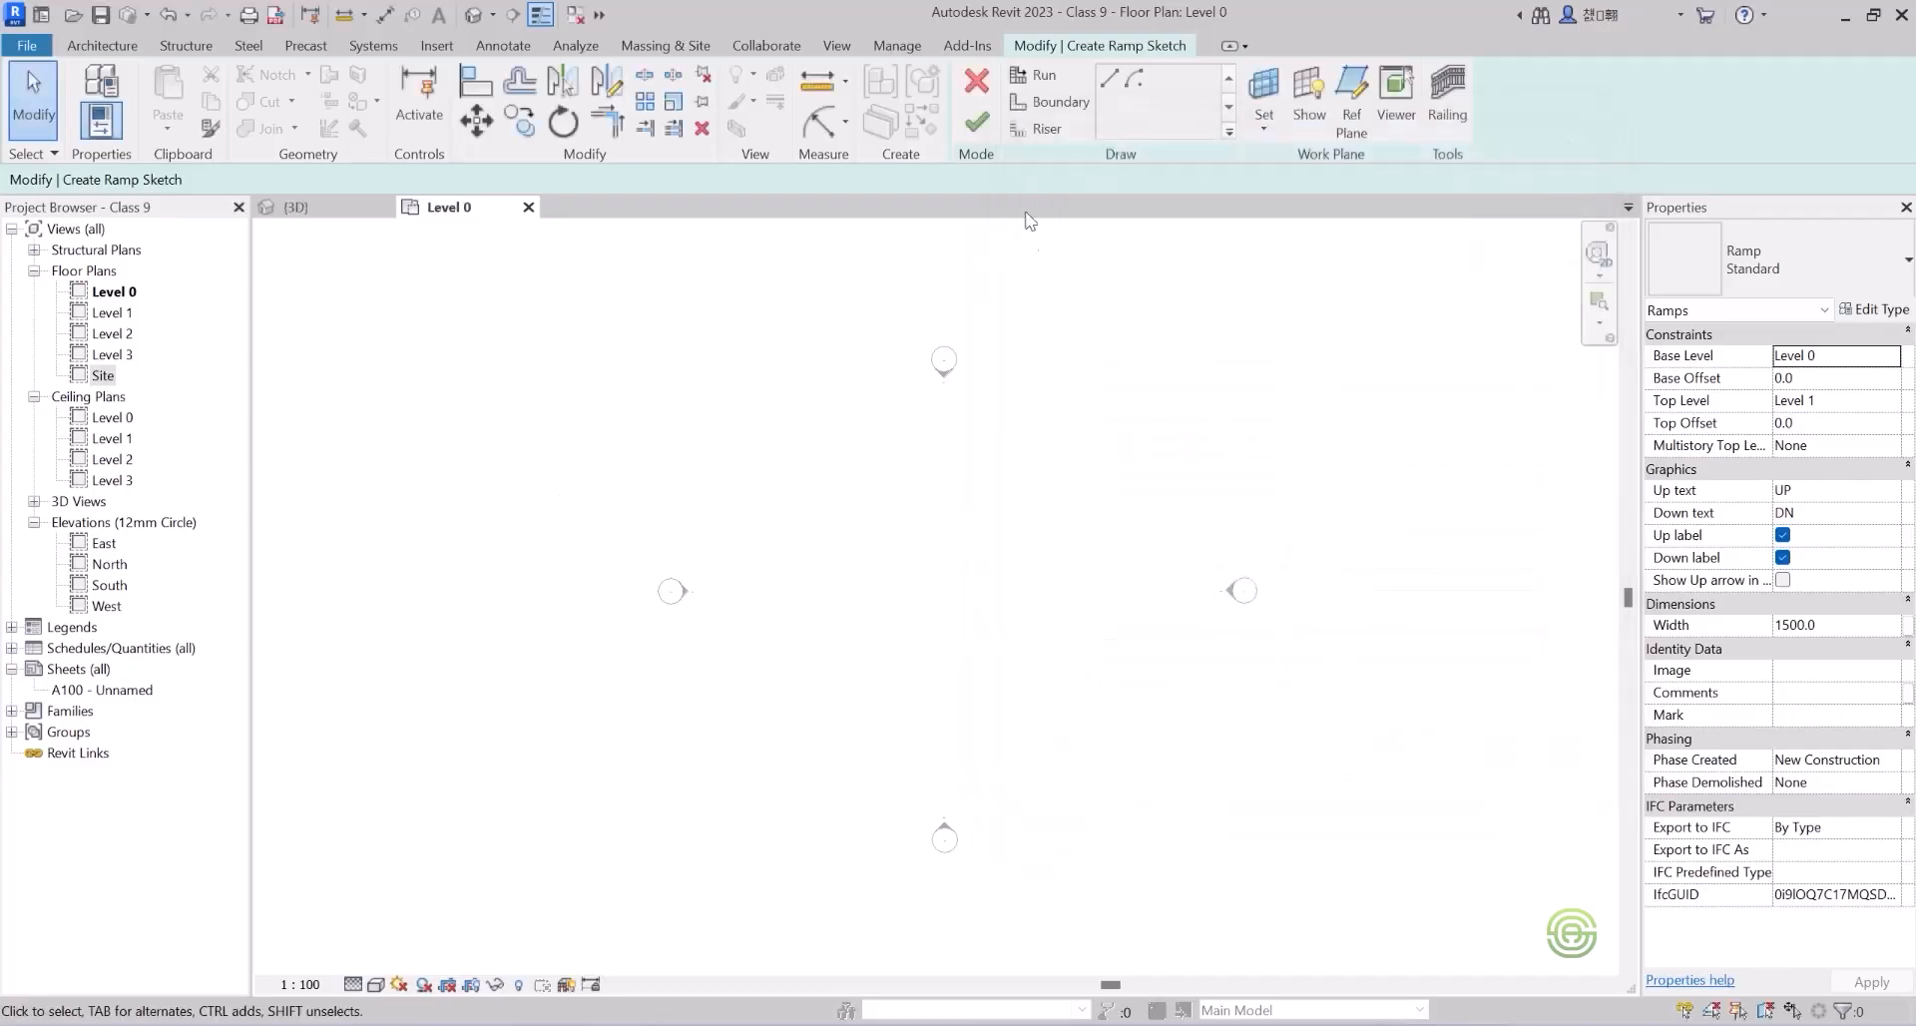
Sketch the first straight ramp run horizontally to the right, 10000 mm long, above the centre of the elevation markers.
{"action": "left_click", "coordinate": [1038, 75]}
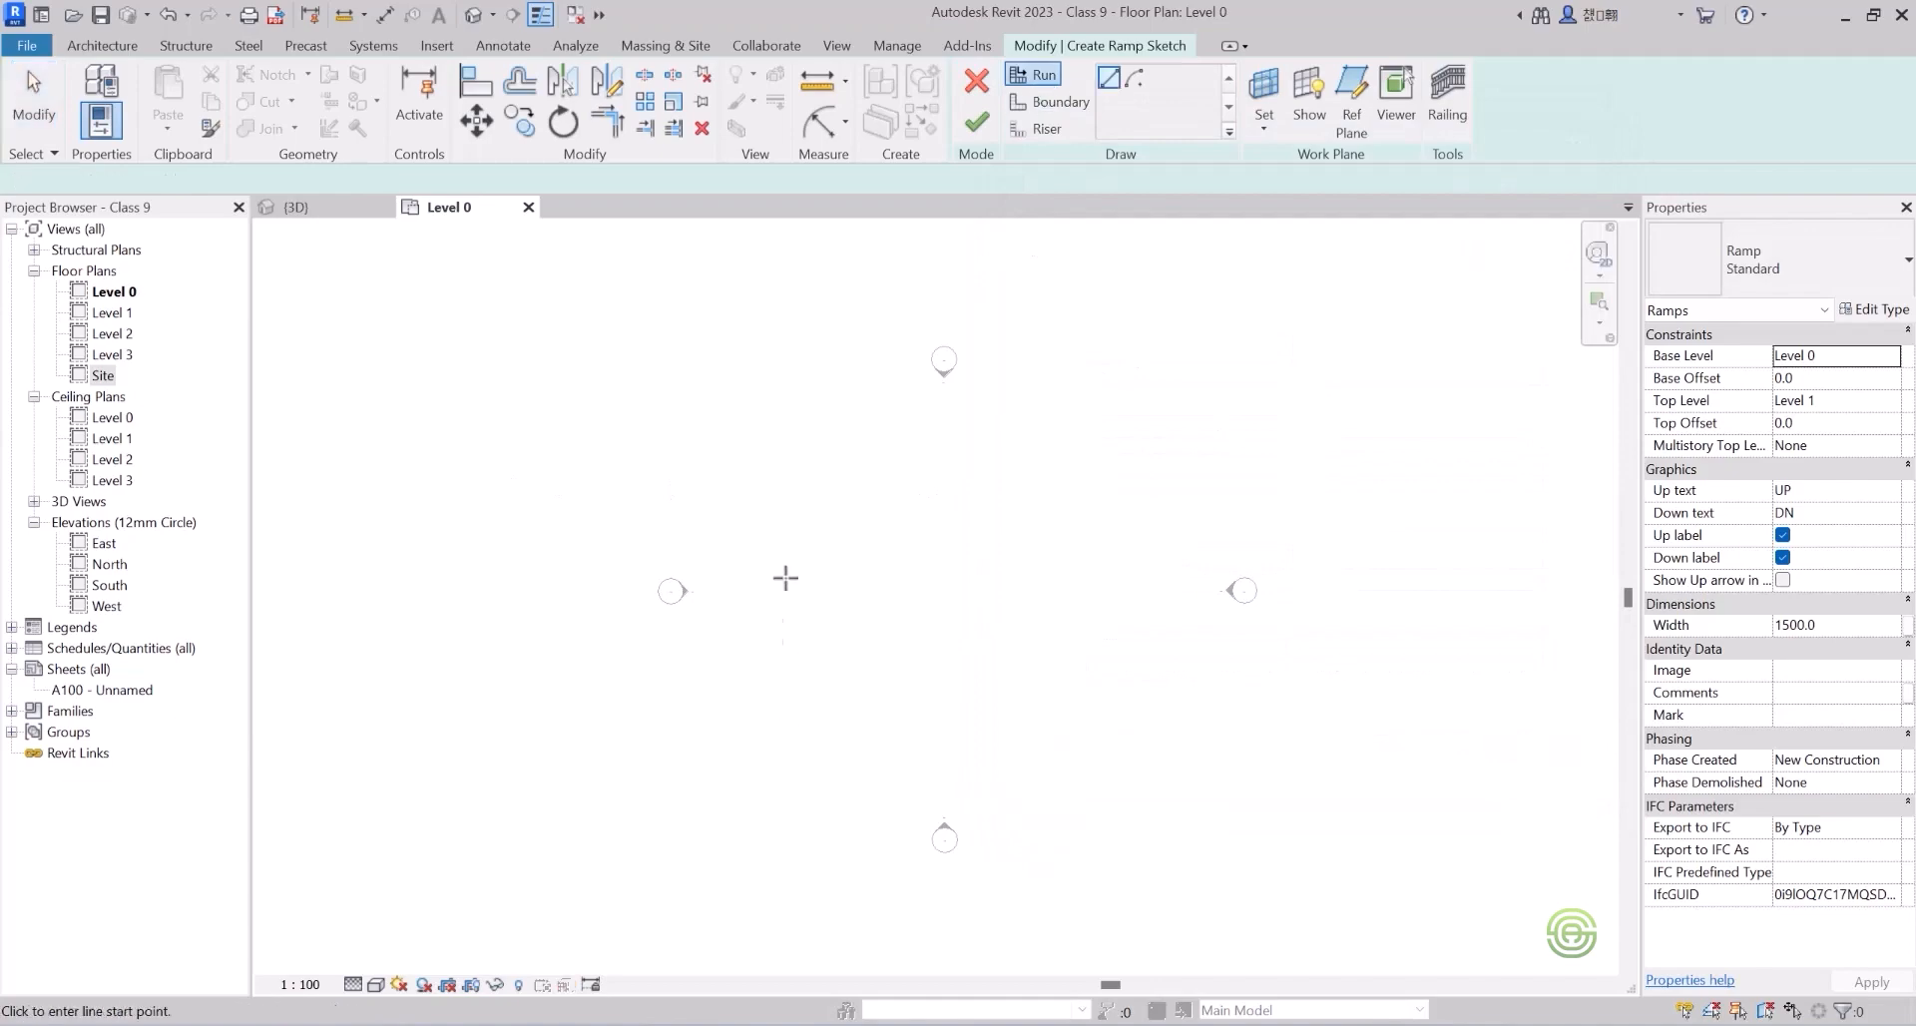
{"action": "left_click", "coordinate": [745, 463]}
{"action": "scroll", "coordinate": [883, 461], "scroll_direction": "up", "scroll_amount": 2}
{"action": "scroll", "coordinate": [883, 461], "scroll_direction": "up", "scroll_amount": 2}
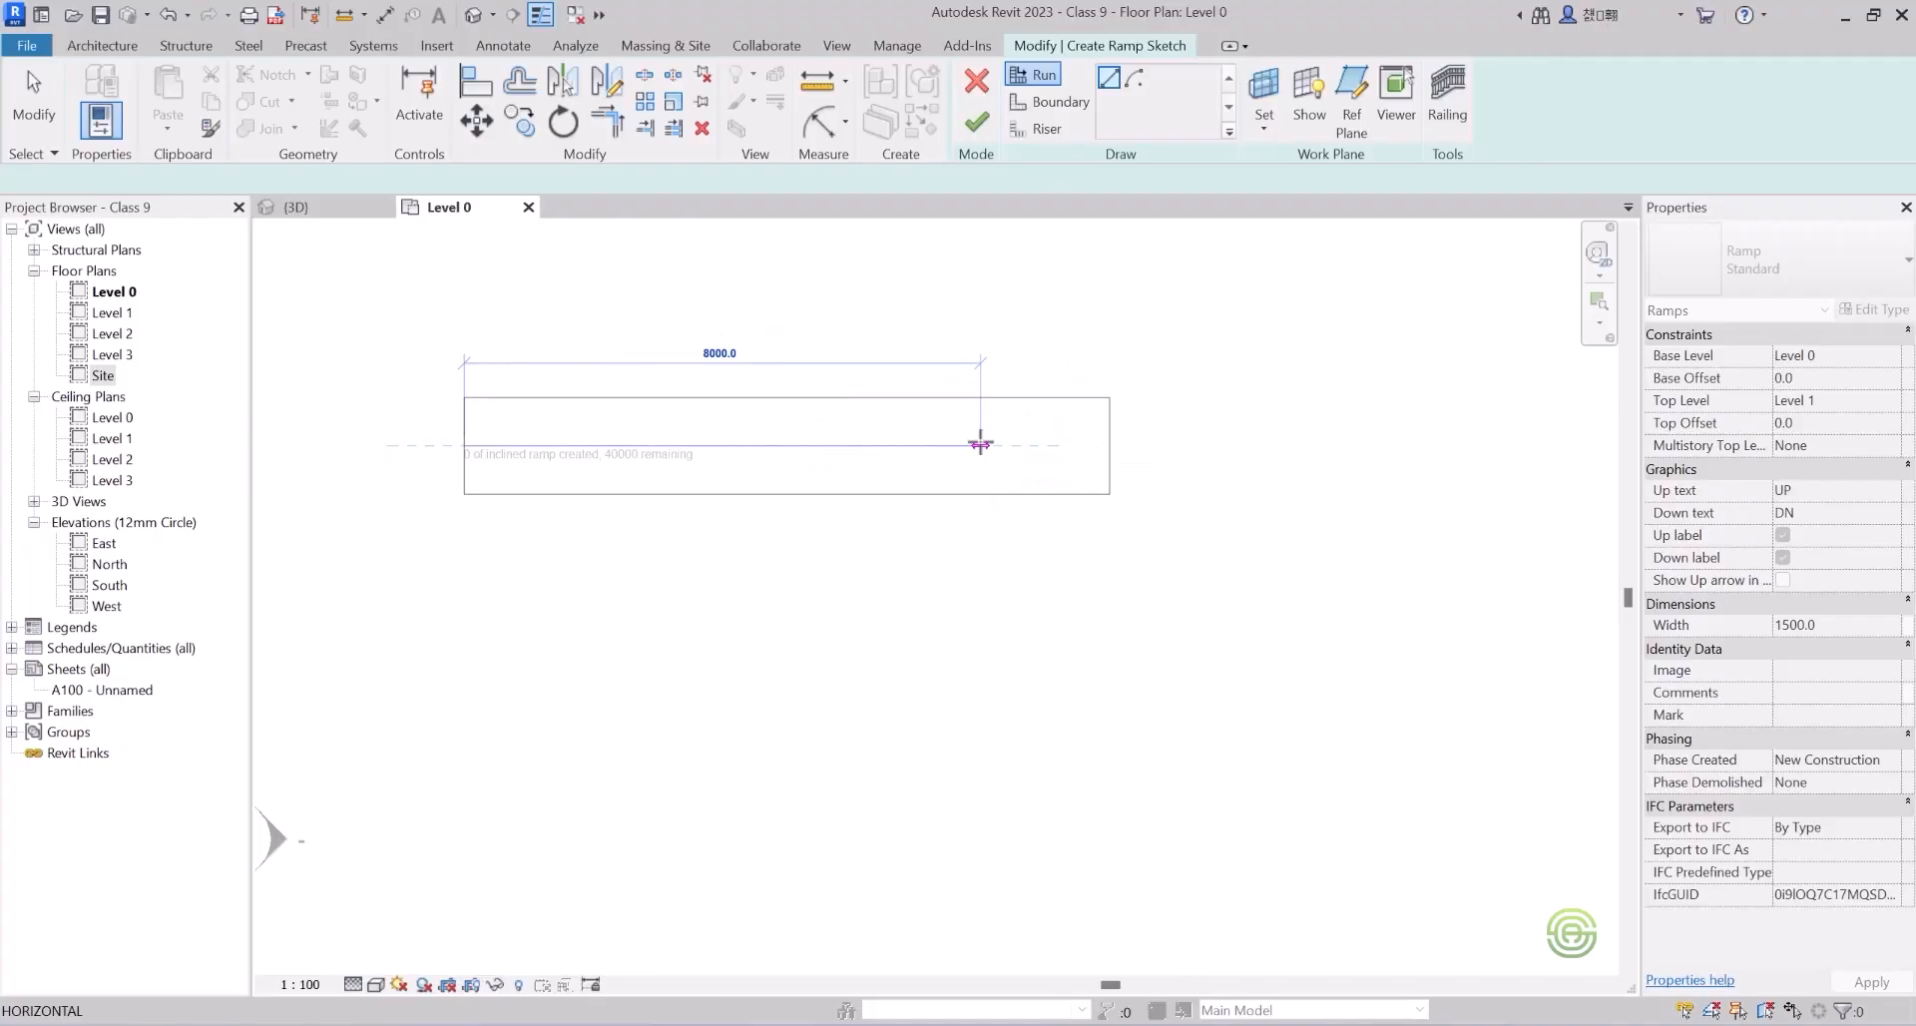
{"action": "left_click", "coordinate": [1114, 445]}
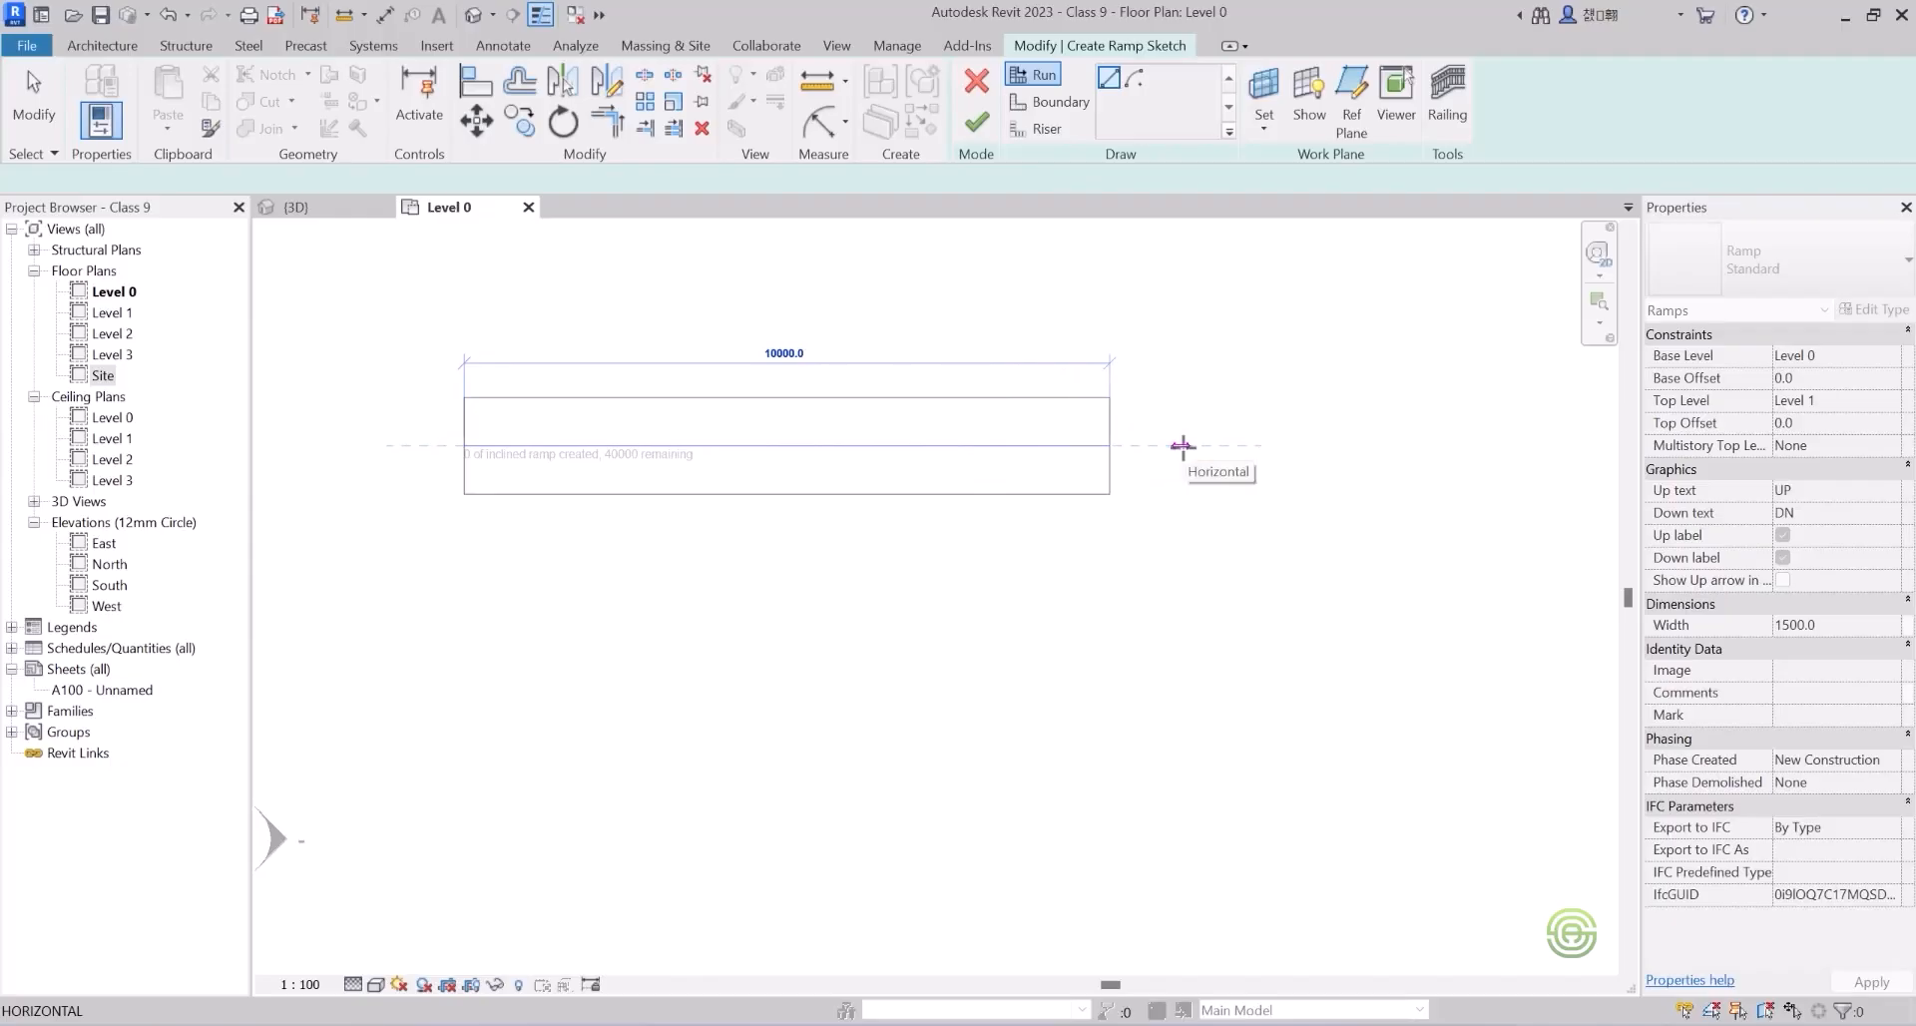
{"action": "scroll", "coordinate": [419, 489], "scroll_direction": "down", "scroll_amount": 4}
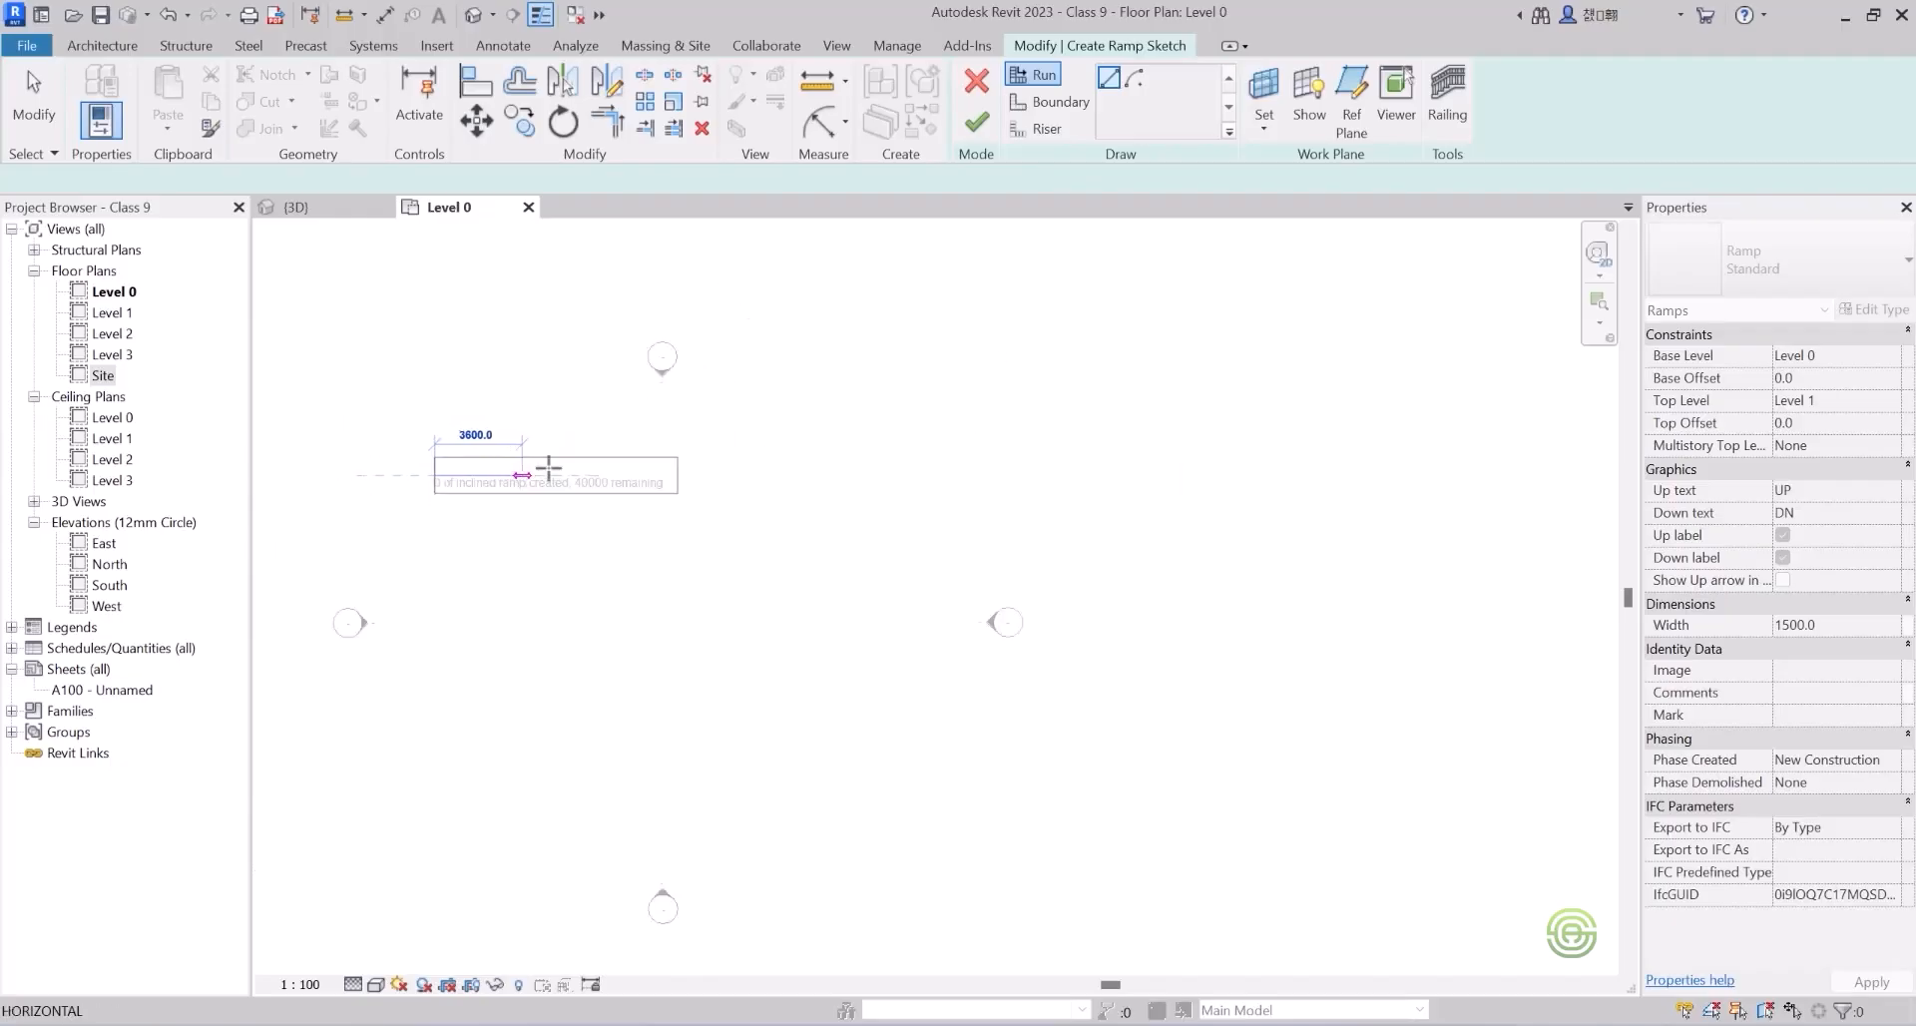
{"action": "scroll", "coordinate": [723, 473], "scroll_direction": "up", "scroll_amount": 3}
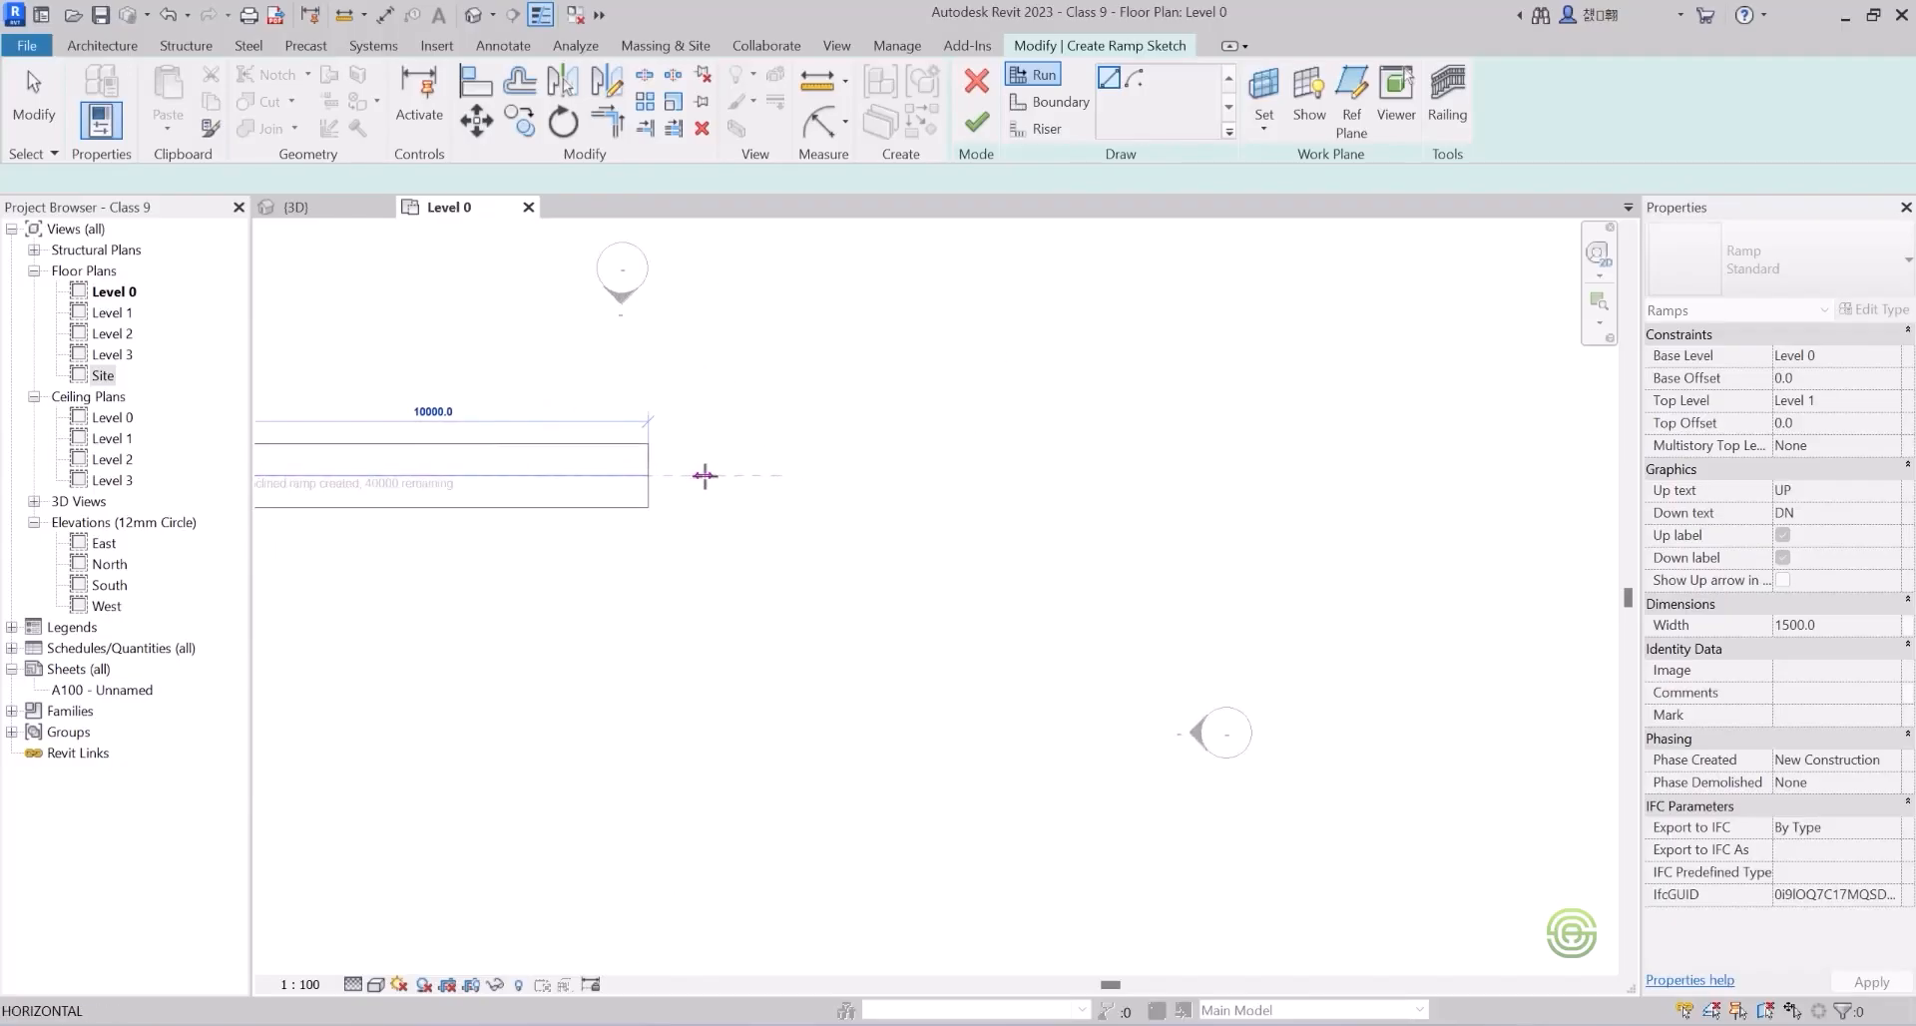
{"action": "left_click", "coordinate": [704, 475]}
Sketch a second 10000 mm straight ramp run in line with the first, leaving a short gap for a landing.
{"action": "scroll", "coordinate": [663, 496], "scroll_direction": "down", "scroll_amount": 3}
{"action": "scroll", "coordinate": [672, 495], "scroll_direction": "up", "scroll_amount": 3}
{"action": "scroll", "coordinate": [689, 496], "scroll_direction": "up", "scroll_amount": 1}
{"action": "scroll", "coordinate": [695, 497], "scroll_direction": "up", "scroll_amount": 3}
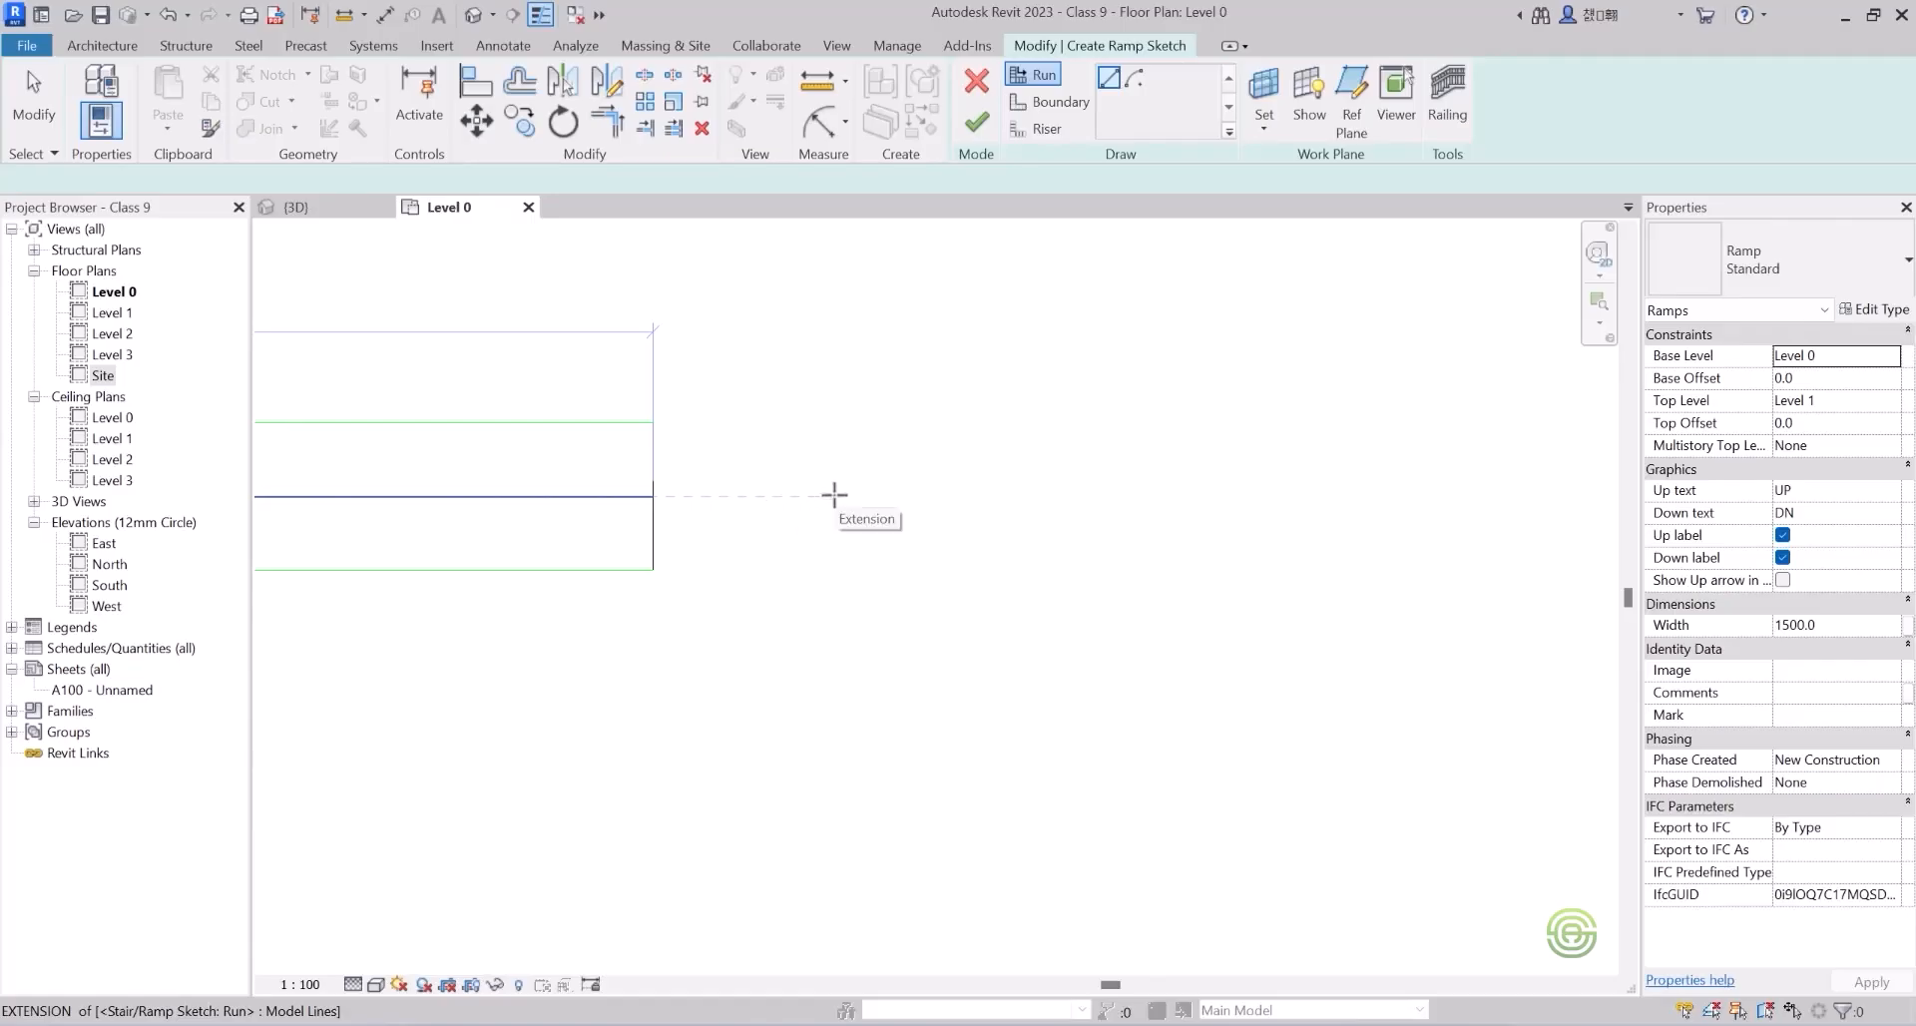
{"action": "left_click", "coordinate": [834, 495]}
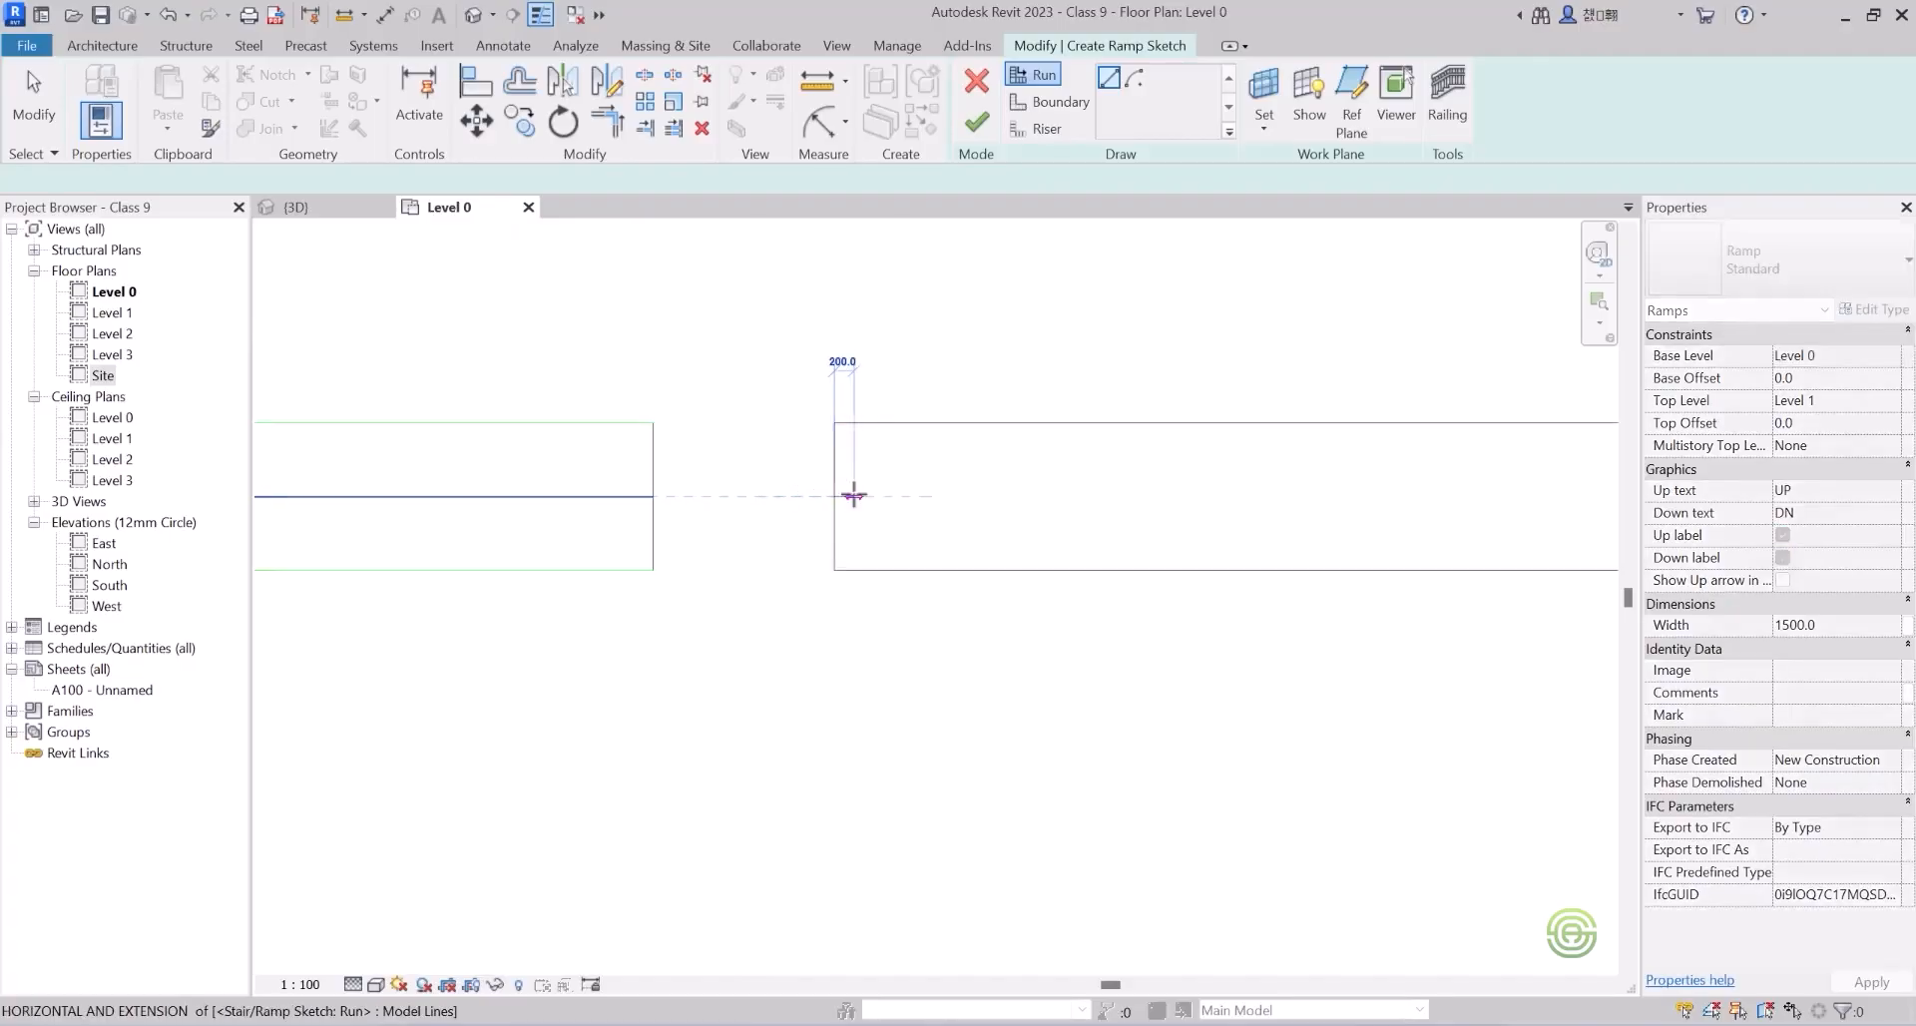
{"action": "scroll", "coordinate": [730, 501], "scroll_direction": "down", "scroll_amount": 3}
{"action": "scroll", "coordinate": [766, 499], "scroll_direction": "down", "scroll_amount": 2}
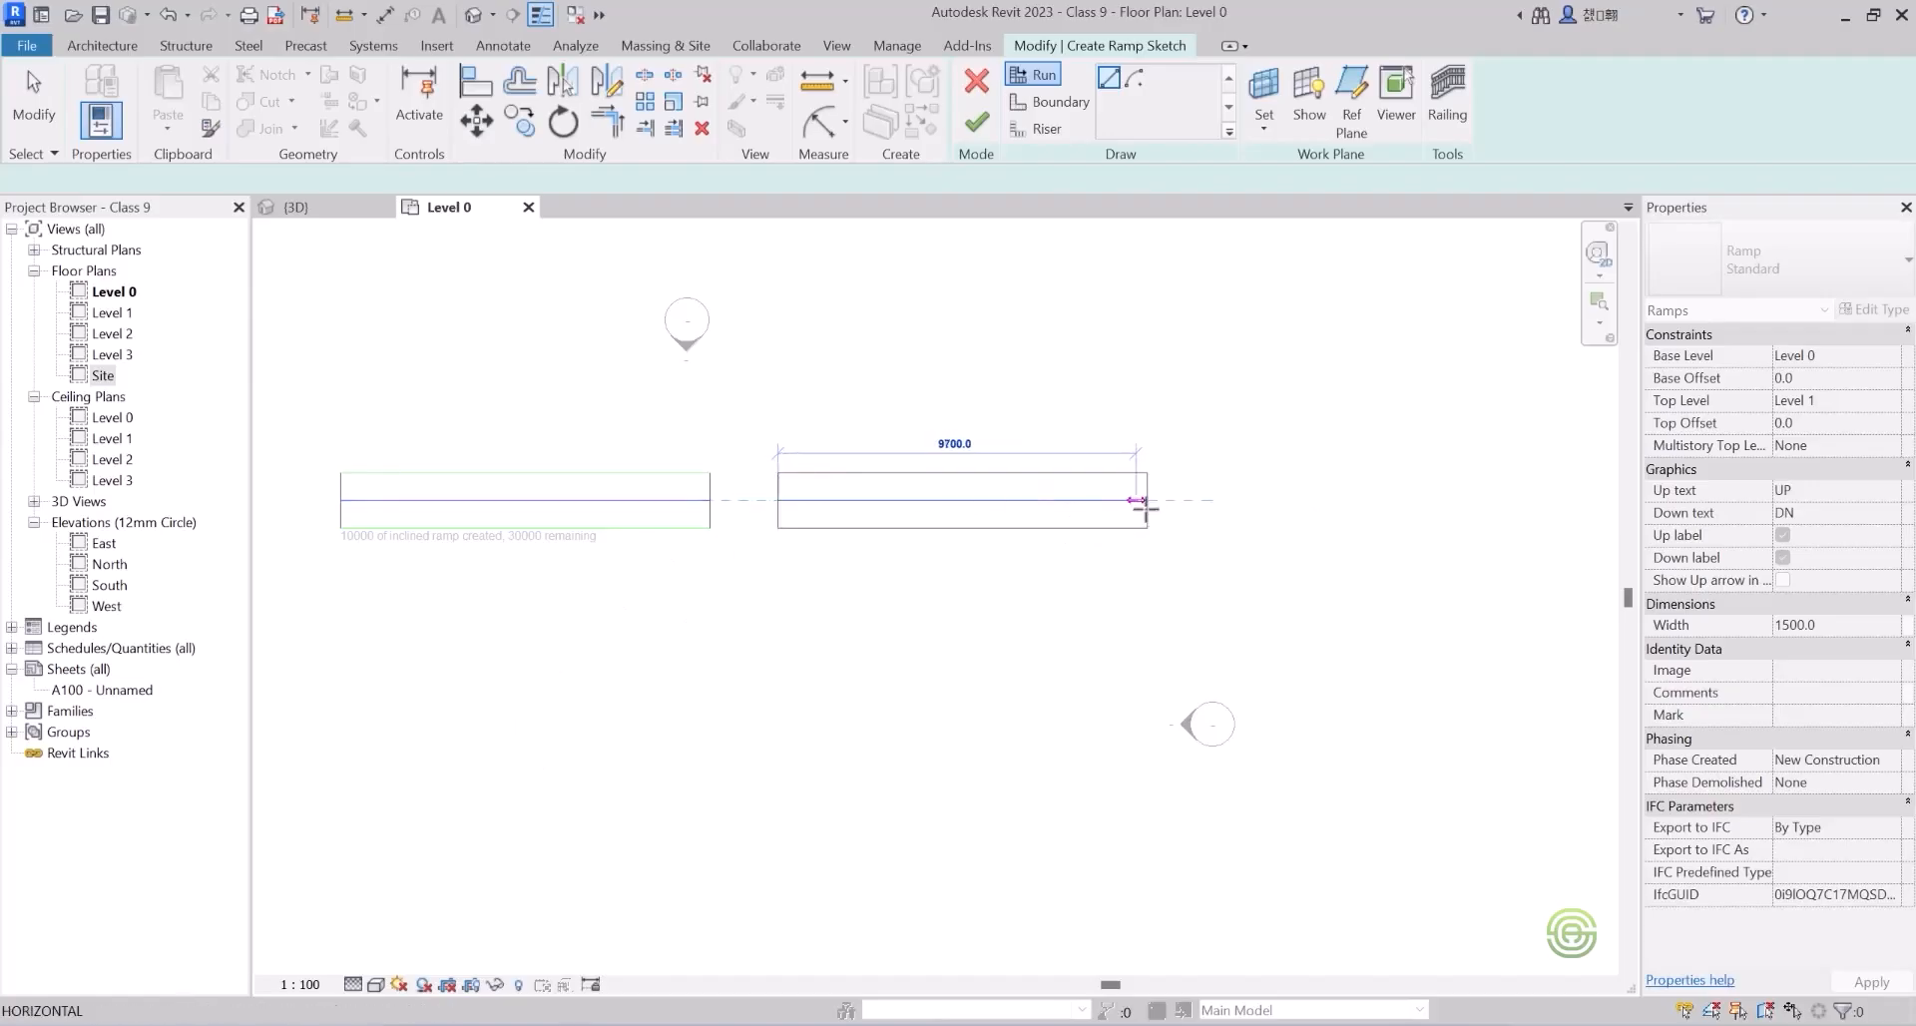
{"action": "scroll", "coordinate": [1147, 501], "scroll_direction": "up", "scroll_amount": 2}
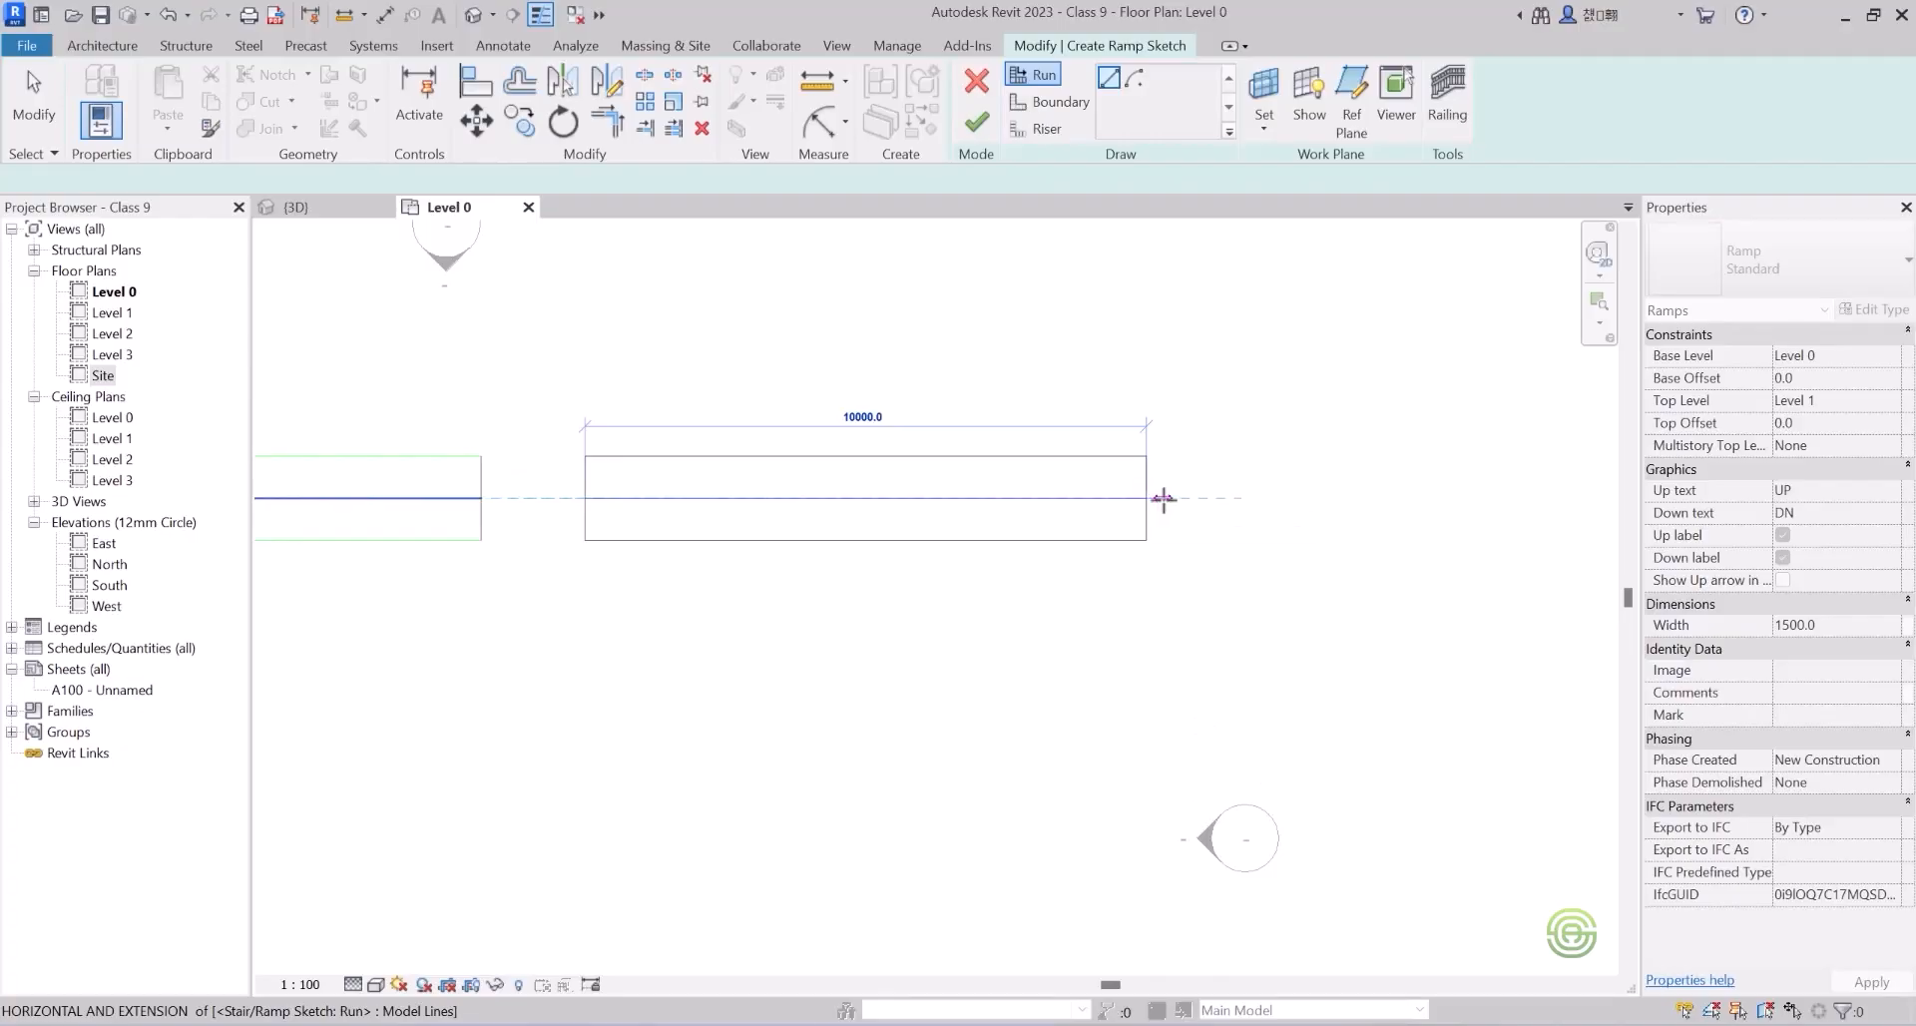
{"action": "left_click", "coordinate": [1154, 499]}
{"action": "scroll", "coordinate": [1248, 525], "scroll_direction": "down", "scroll_amount": 2}
{"action": "scroll", "coordinate": [749, 530], "scroll_direction": "up", "scroll_amount": 1}
{"action": "scroll", "coordinate": [399, 469], "scroll_direction": "up", "scroll_amount": 3}
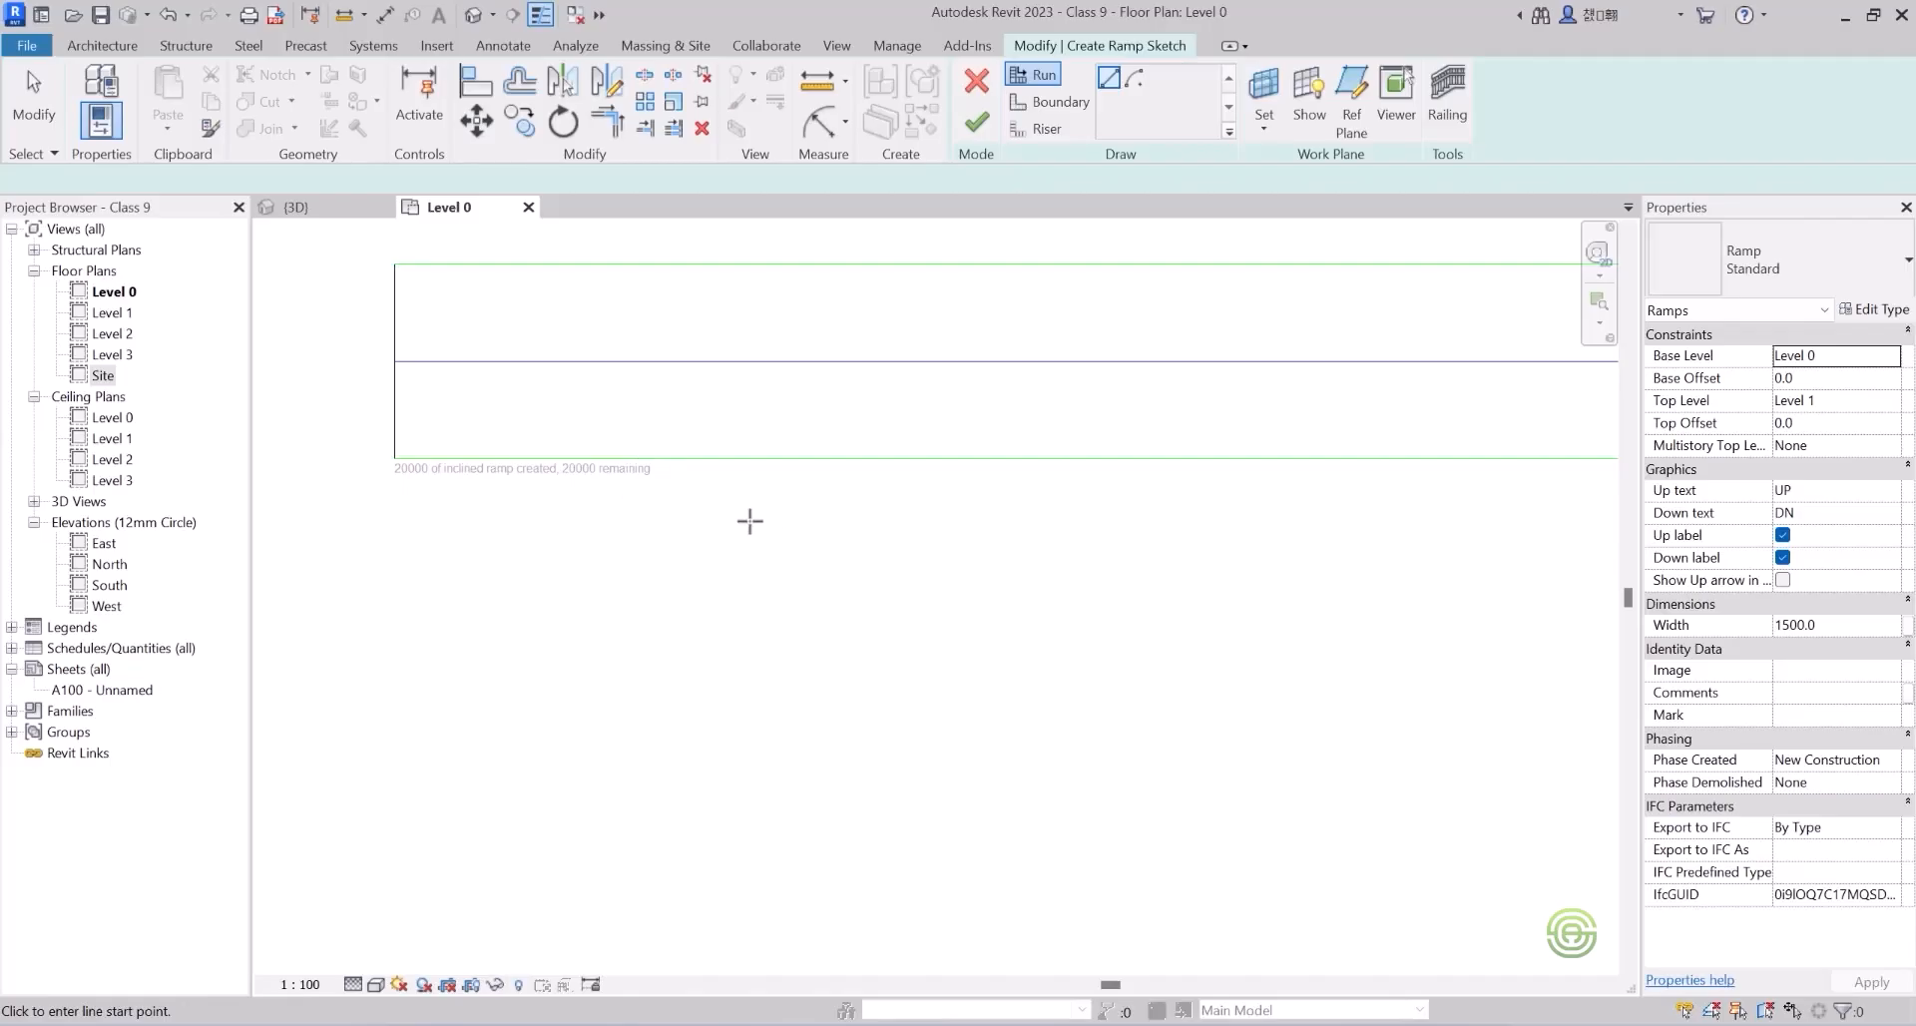
{"action": "scroll", "coordinate": [417, 509], "scroll_direction": "down", "scroll_amount": 2}
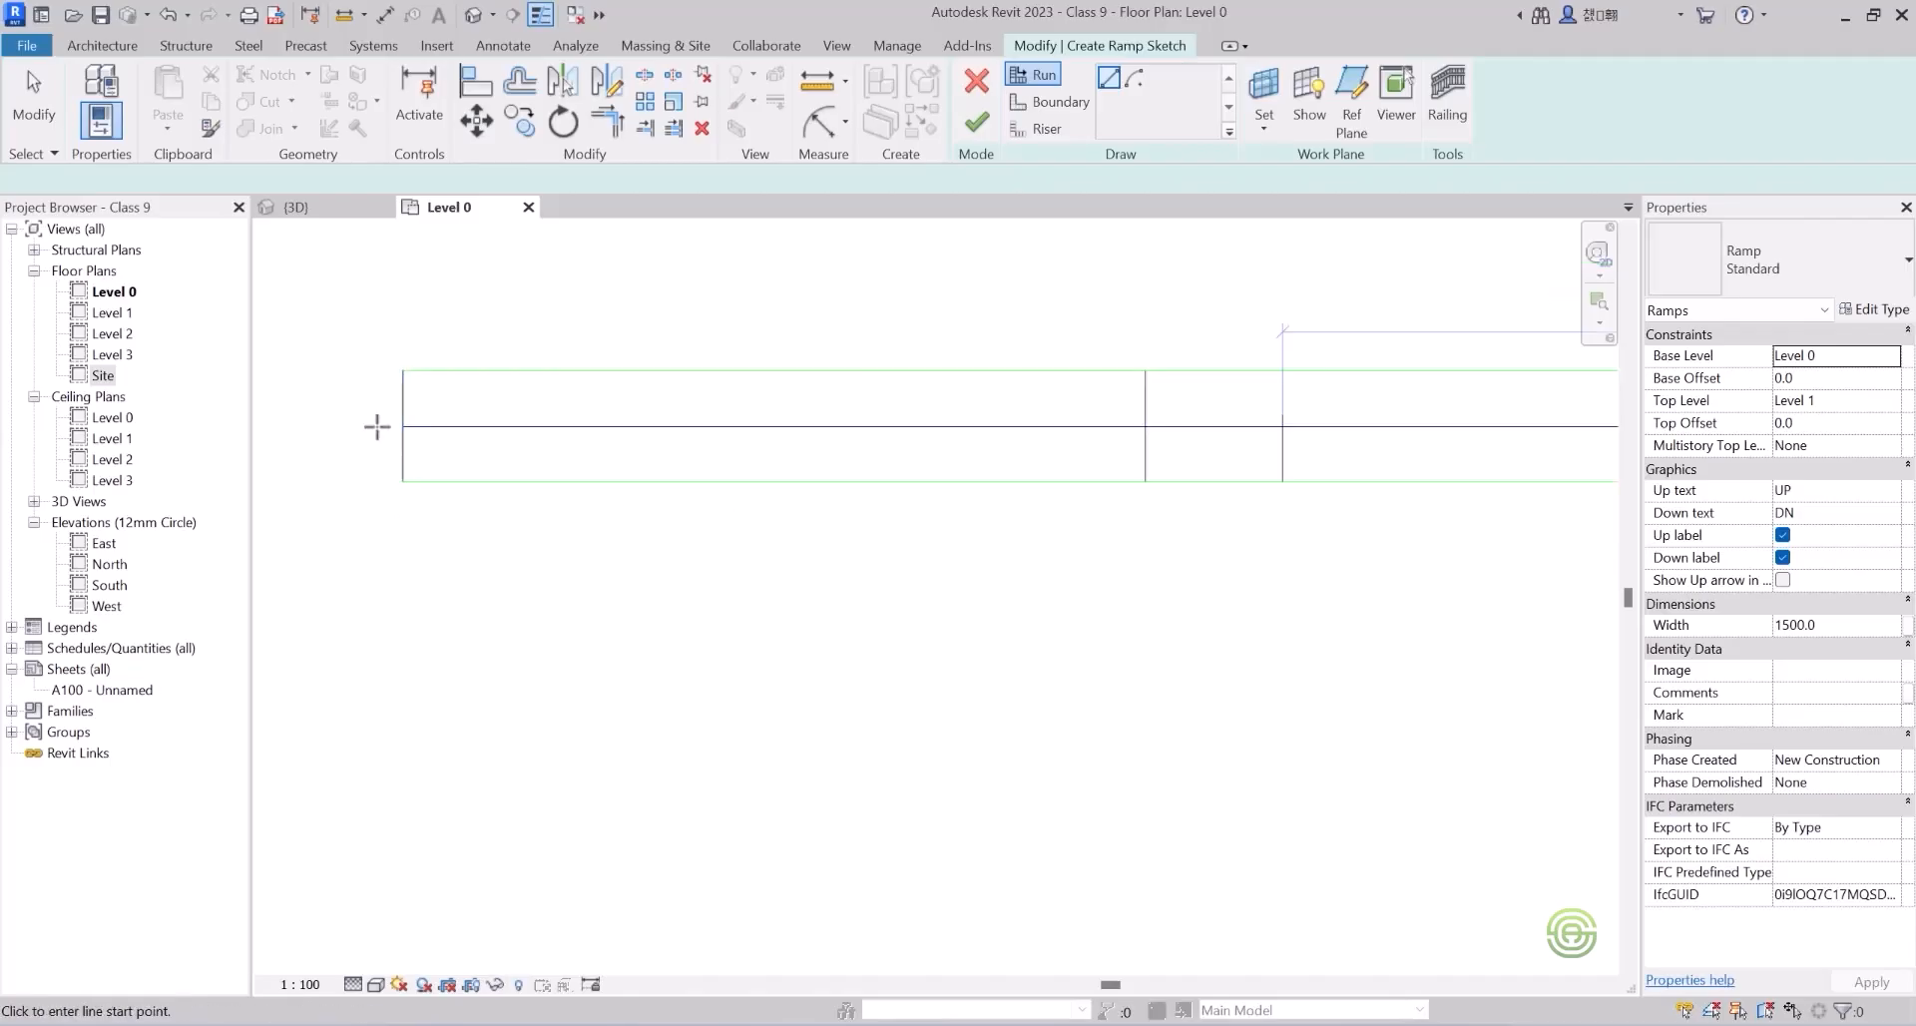
Draw a third 10000 mm straight ramp run in line with the second, leaving a gap between them for a landing.
{"action": "scroll", "coordinate": [393, 445], "scroll_direction": "down", "scroll_amount": 2}
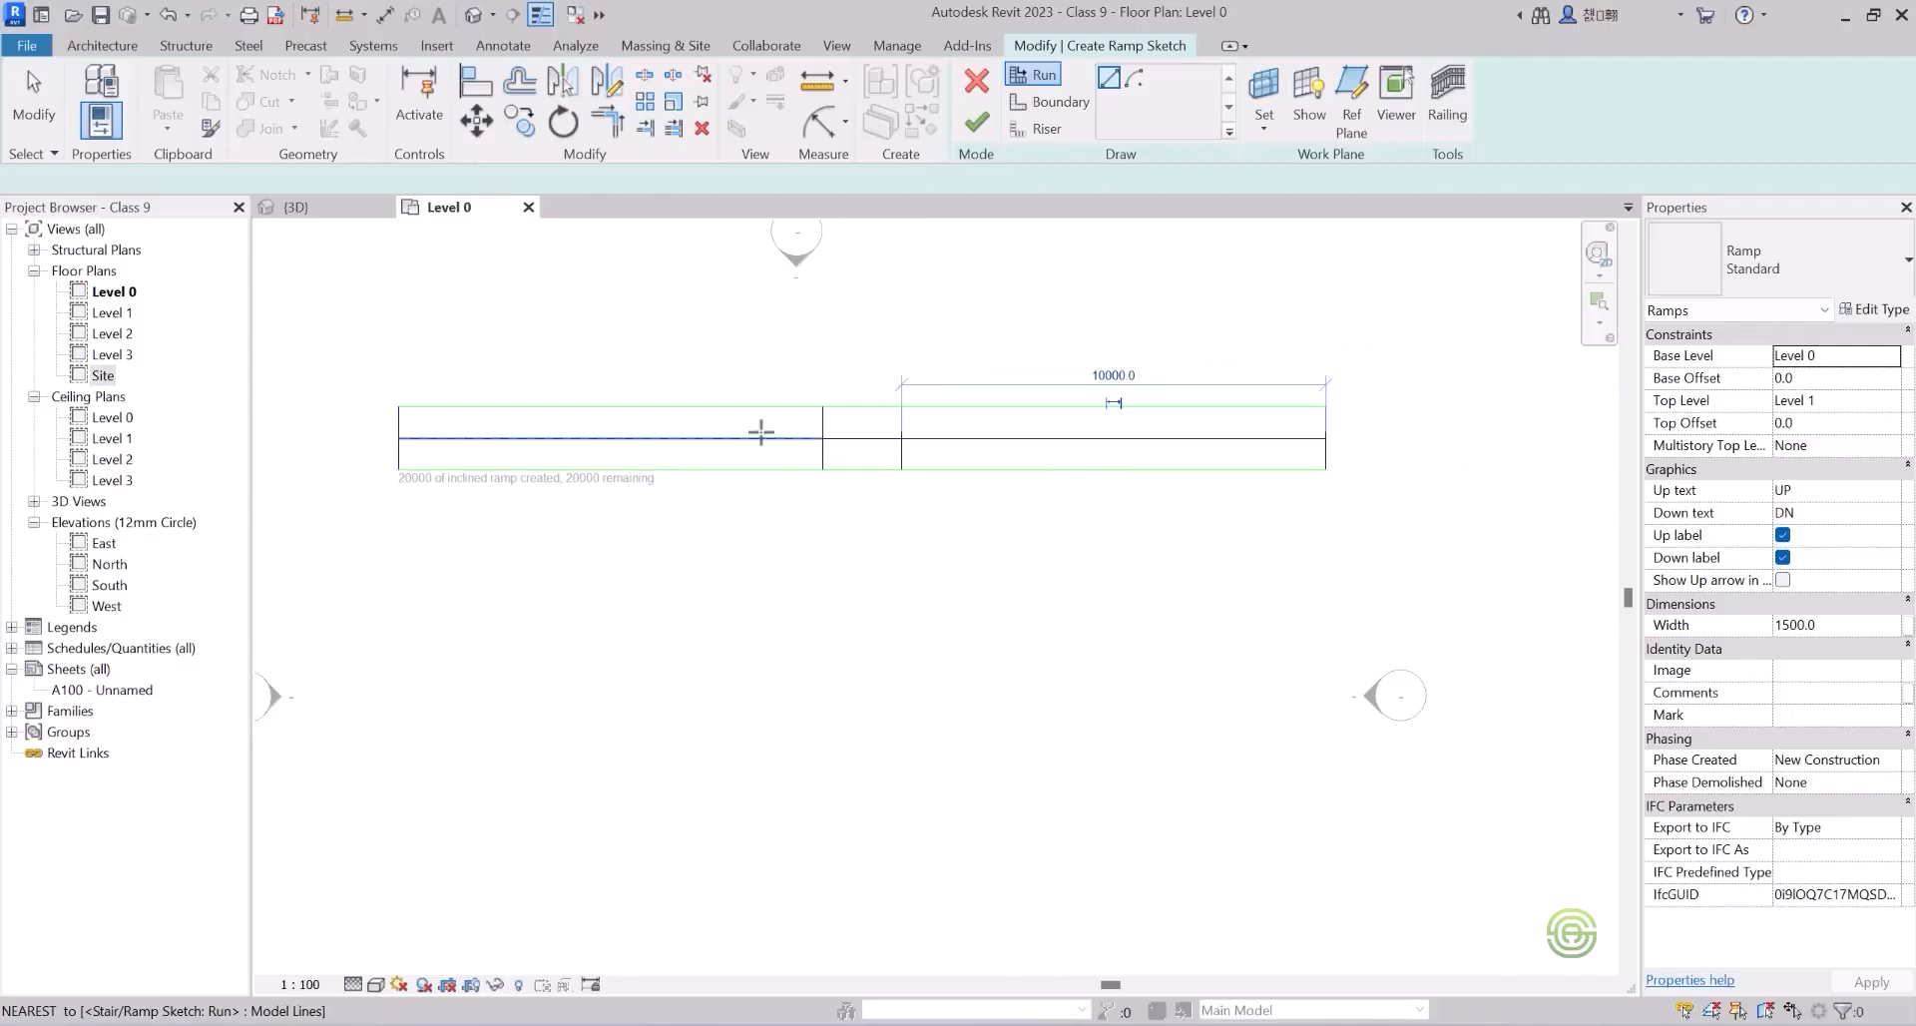
{"action": "scroll", "coordinate": [836, 427], "scroll_direction": "up", "scroll_amount": 1}
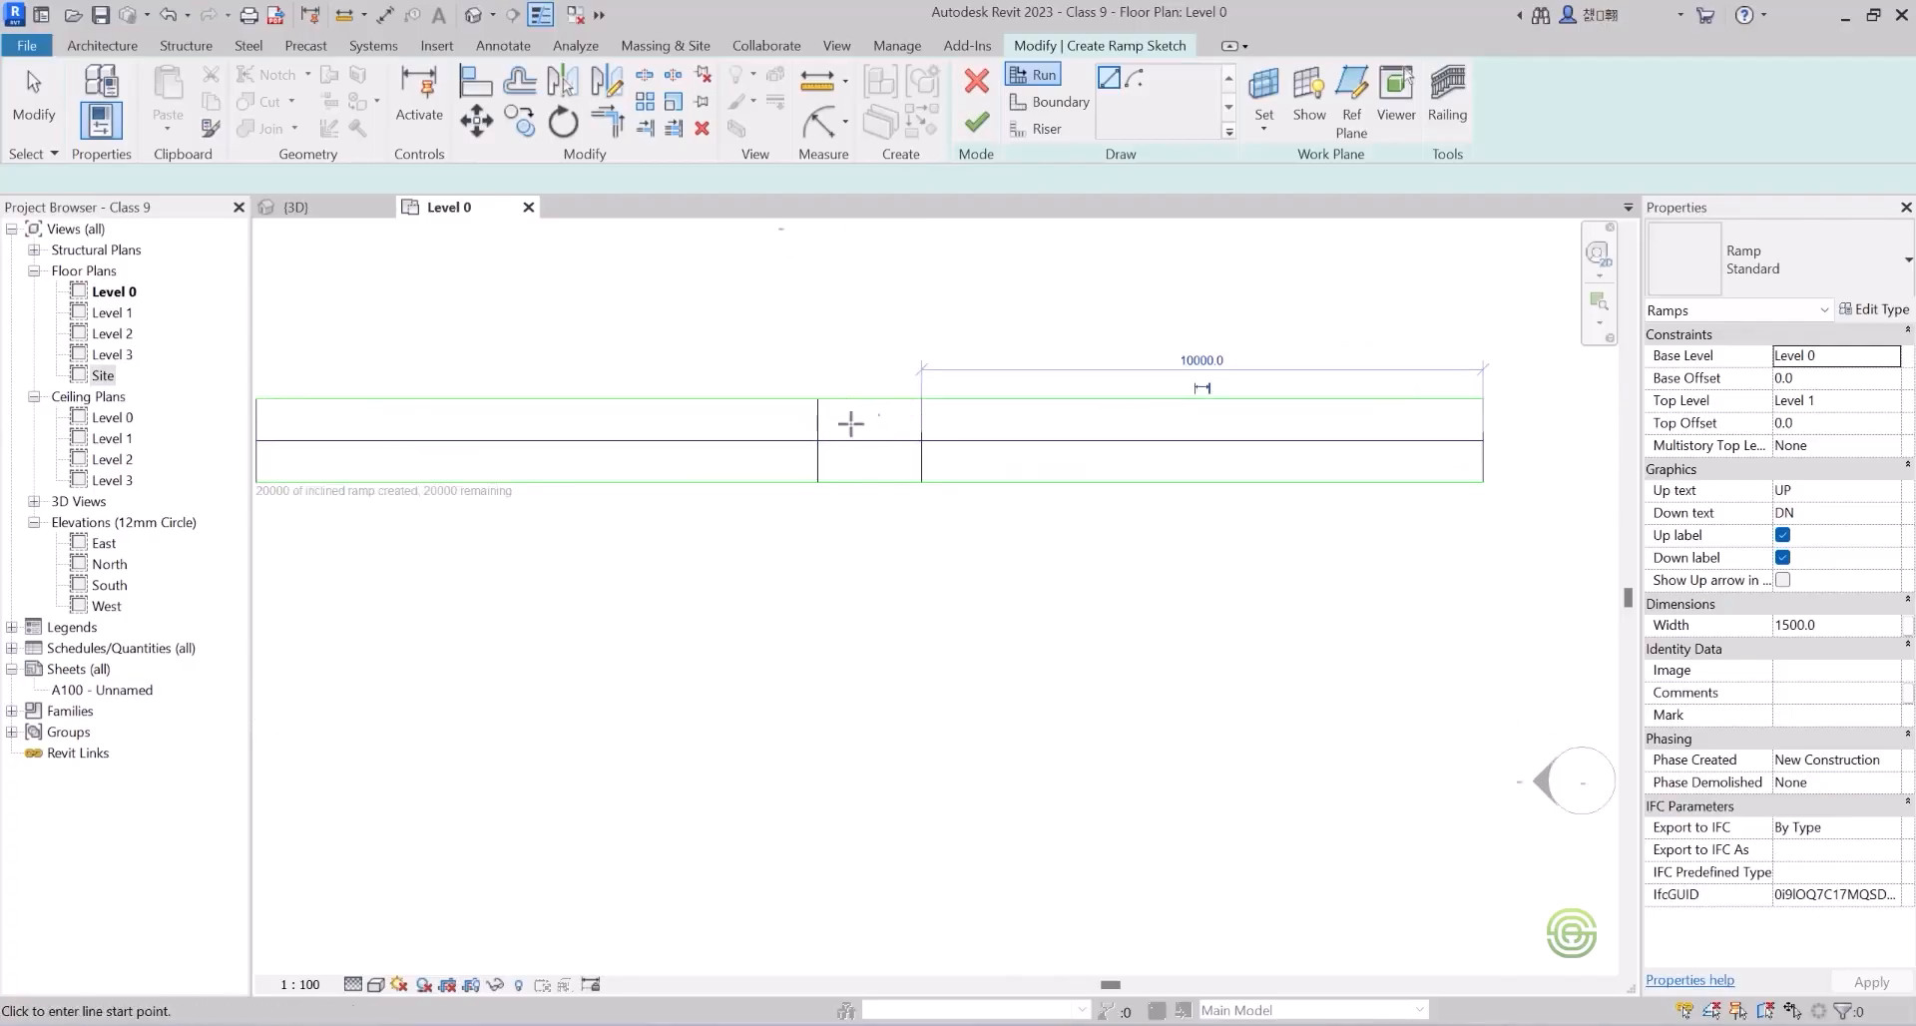
{"action": "scroll", "coordinate": [885, 440], "scroll_direction": "down", "scroll_amount": 2}
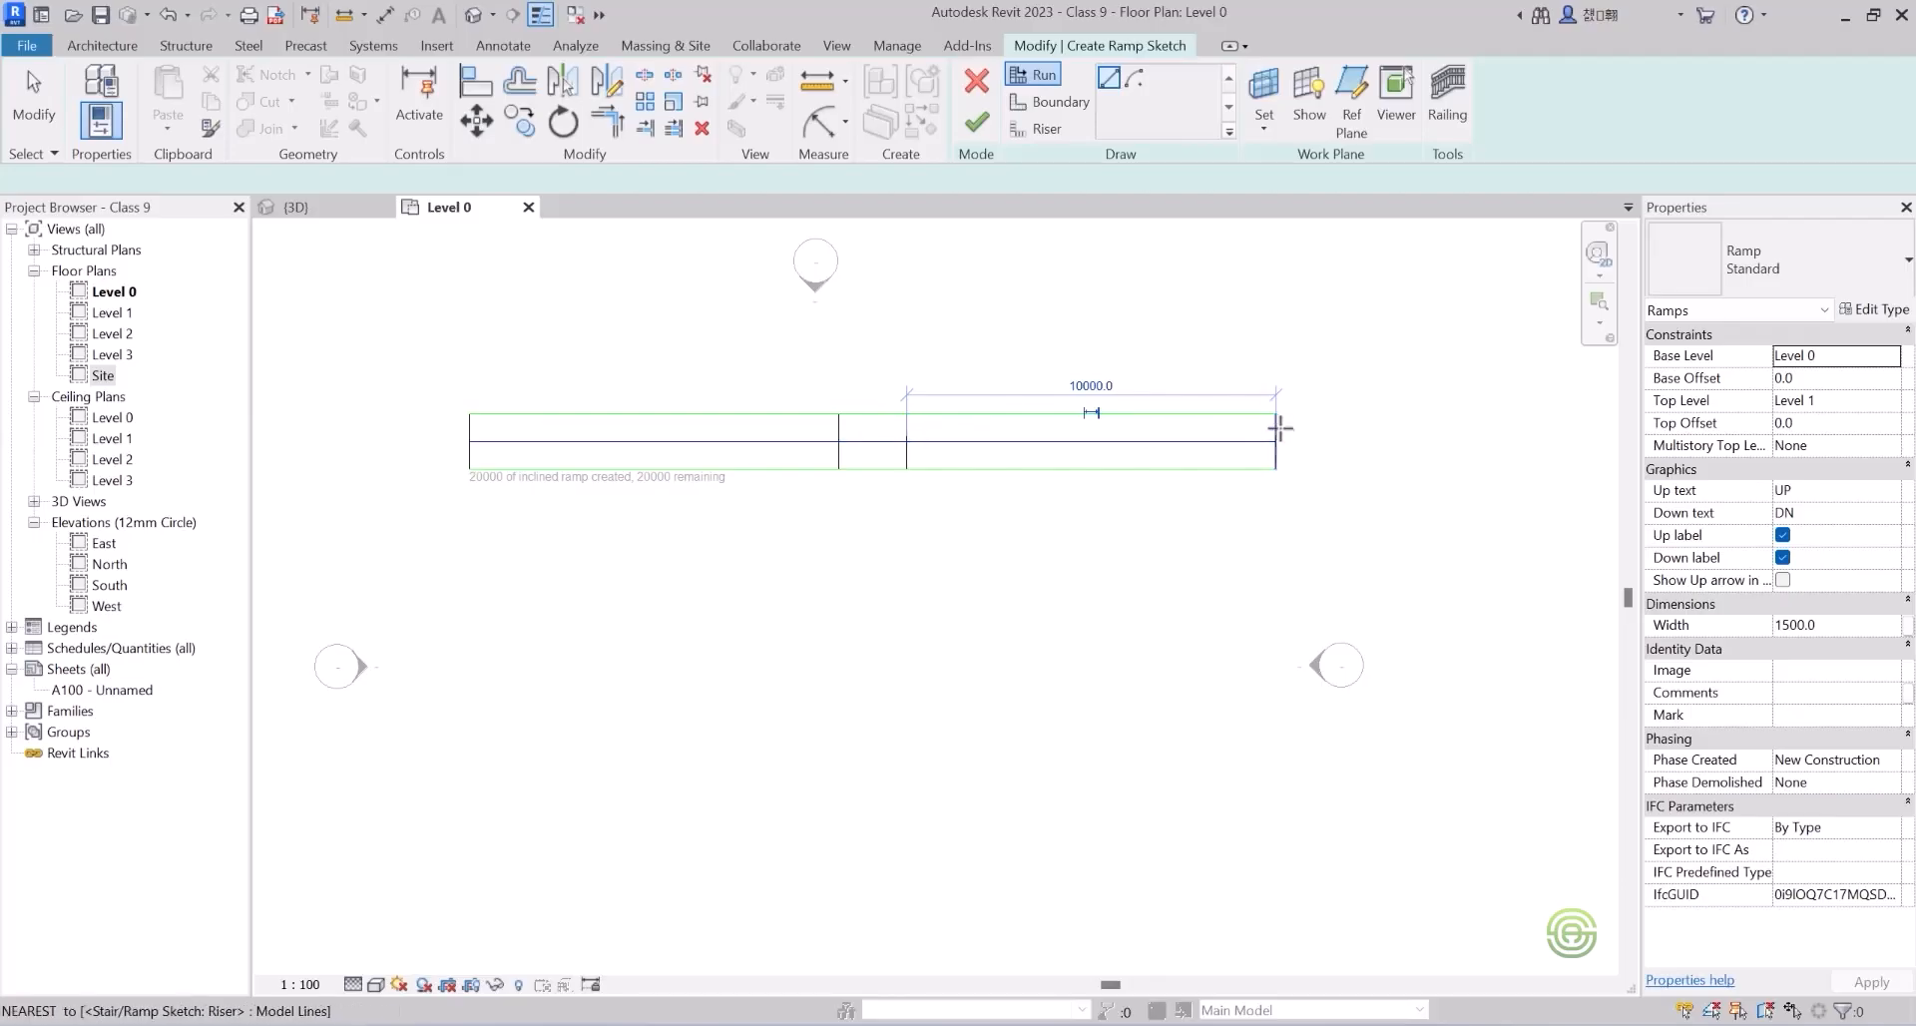
{"action": "scroll", "coordinate": [1394, 436], "scroll_direction": "up", "scroll_amount": 4}
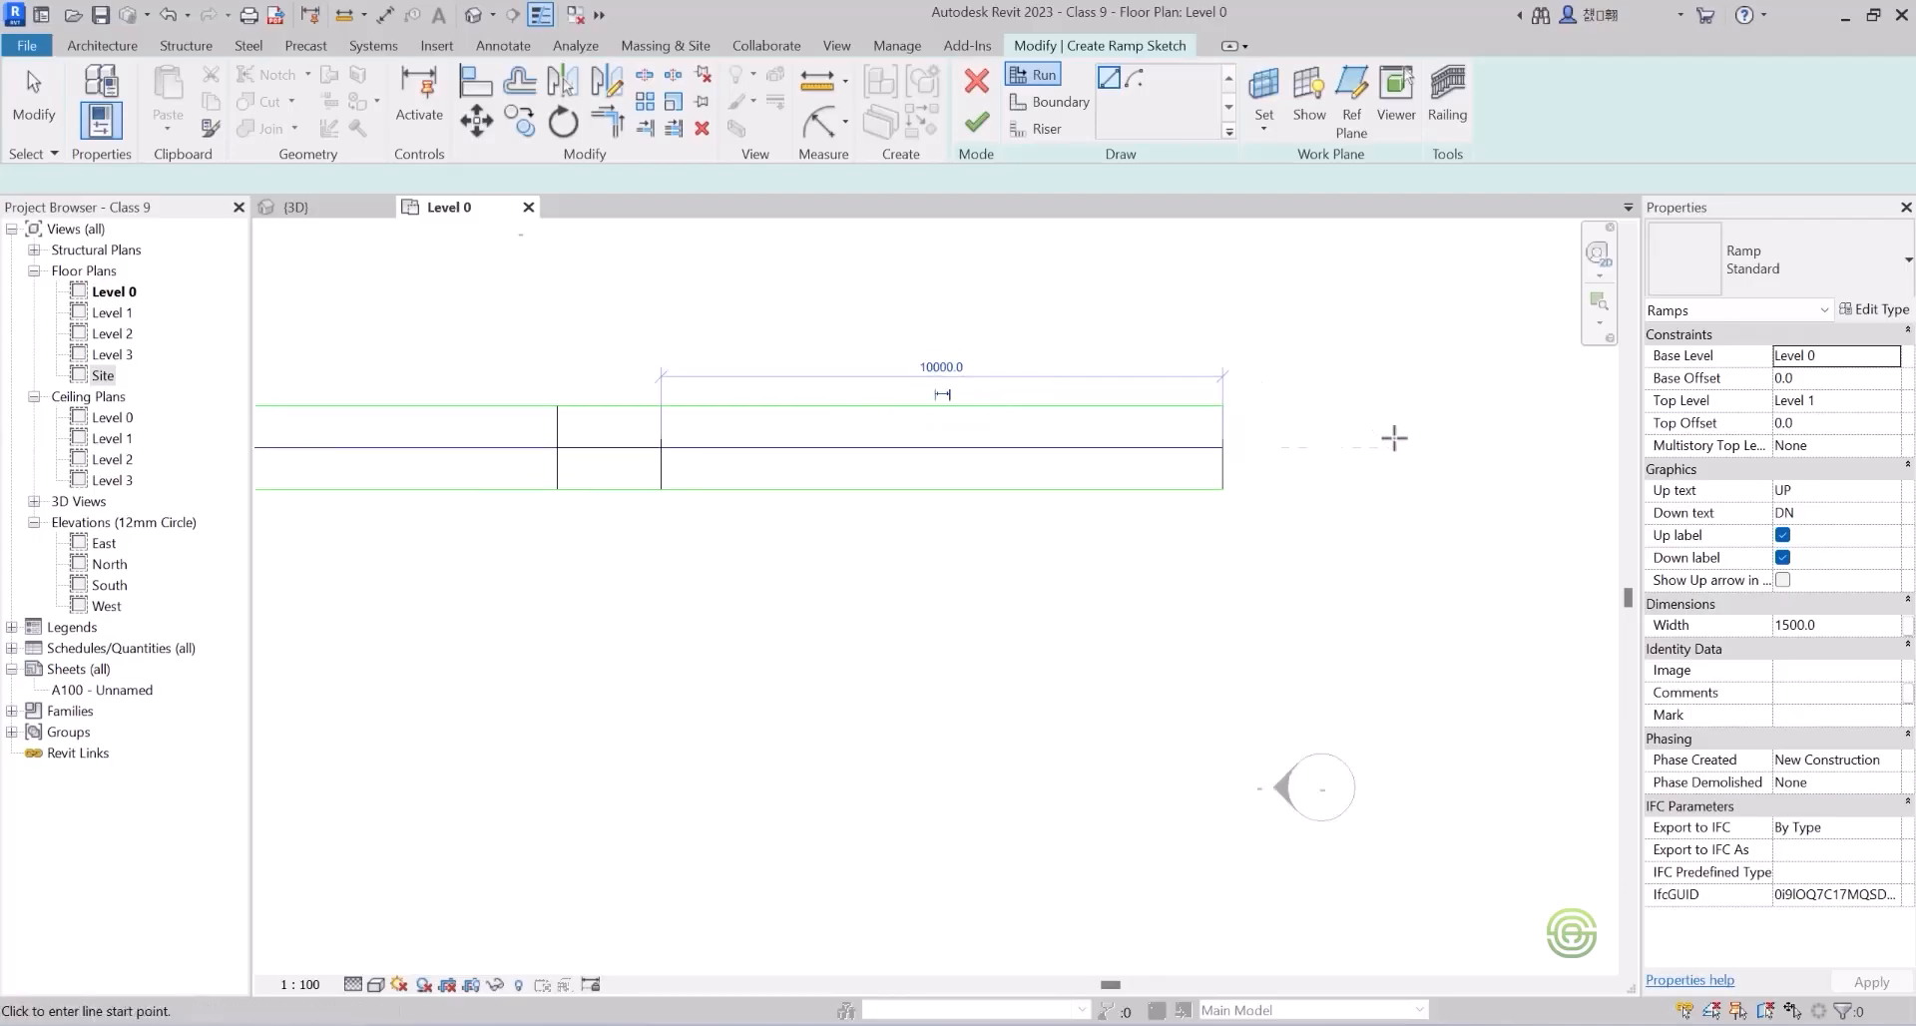
{"action": "left_click", "coordinate": [1269, 448]}
{"action": "scroll", "coordinate": [1124, 445], "scroll_direction": "down", "scroll_amount": 5}
{"action": "scroll", "coordinate": [1134, 489], "scroll_direction": "up", "scroll_amount": 3}
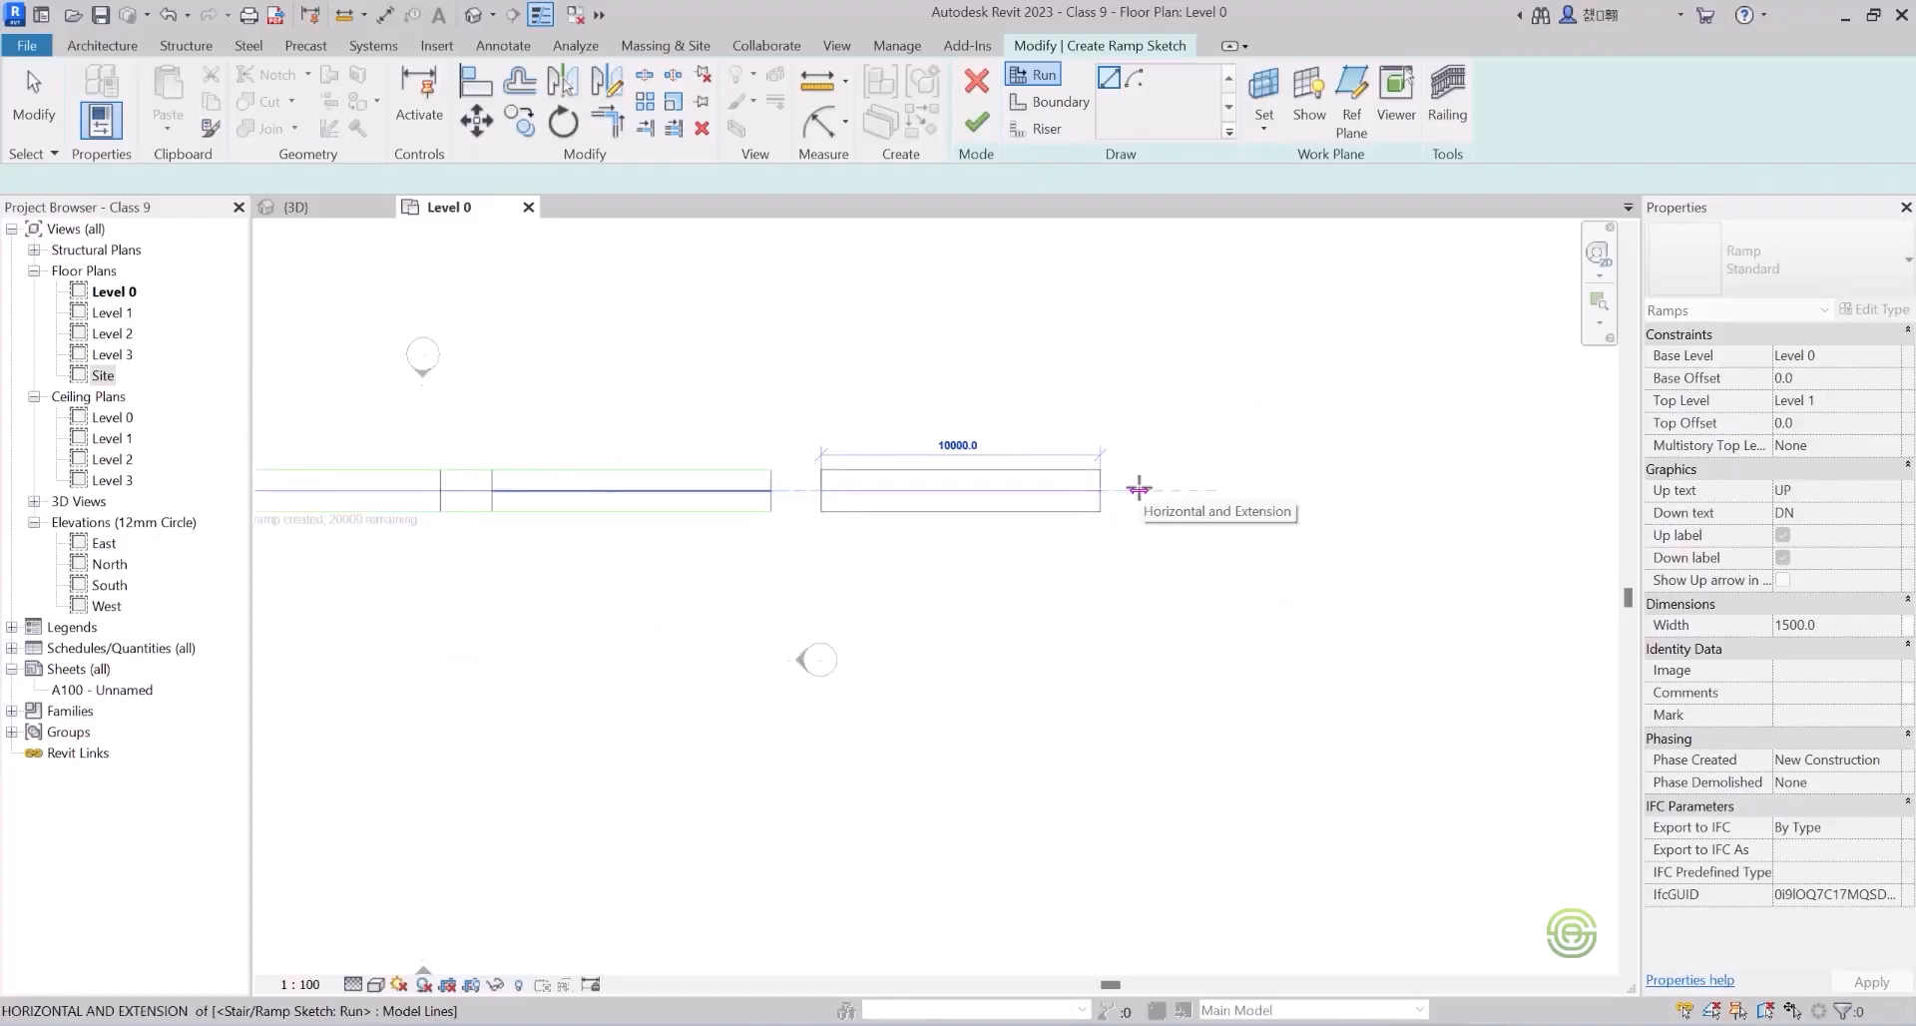
{"action": "left_click", "coordinate": [1139, 489]}
Examine the ramp sketch and its note on the inclined length created and remaining.
{"action": "scroll", "coordinate": [1147, 491], "scroll_direction": "down", "scroll_amount": 2}
{"action": "scroll", "coordinate": [1151, 493], "scroll_direction": "up", "scroll_amount": 1}
{"action": "scroll", "coordinate": [1145, 494], "scroll_direction": "up", "scroll_amount": 4}
{"action": "scroll", "coordinate": [1144, 504], "scroll_direction": "down", "scroll_amount": 4}
{"action": "scroll", "coordinate": [832, 561], "scroll_direction": "up", "scroll_amount": 1}
{"action": "scroll", "coordinate": [964, 545], "scroll_direction": "down", "scroll_amount": 4}
{"action": "scroll", "coordinate": [606, 559], "scroll_direction": "up", "scroll_amount": 5}
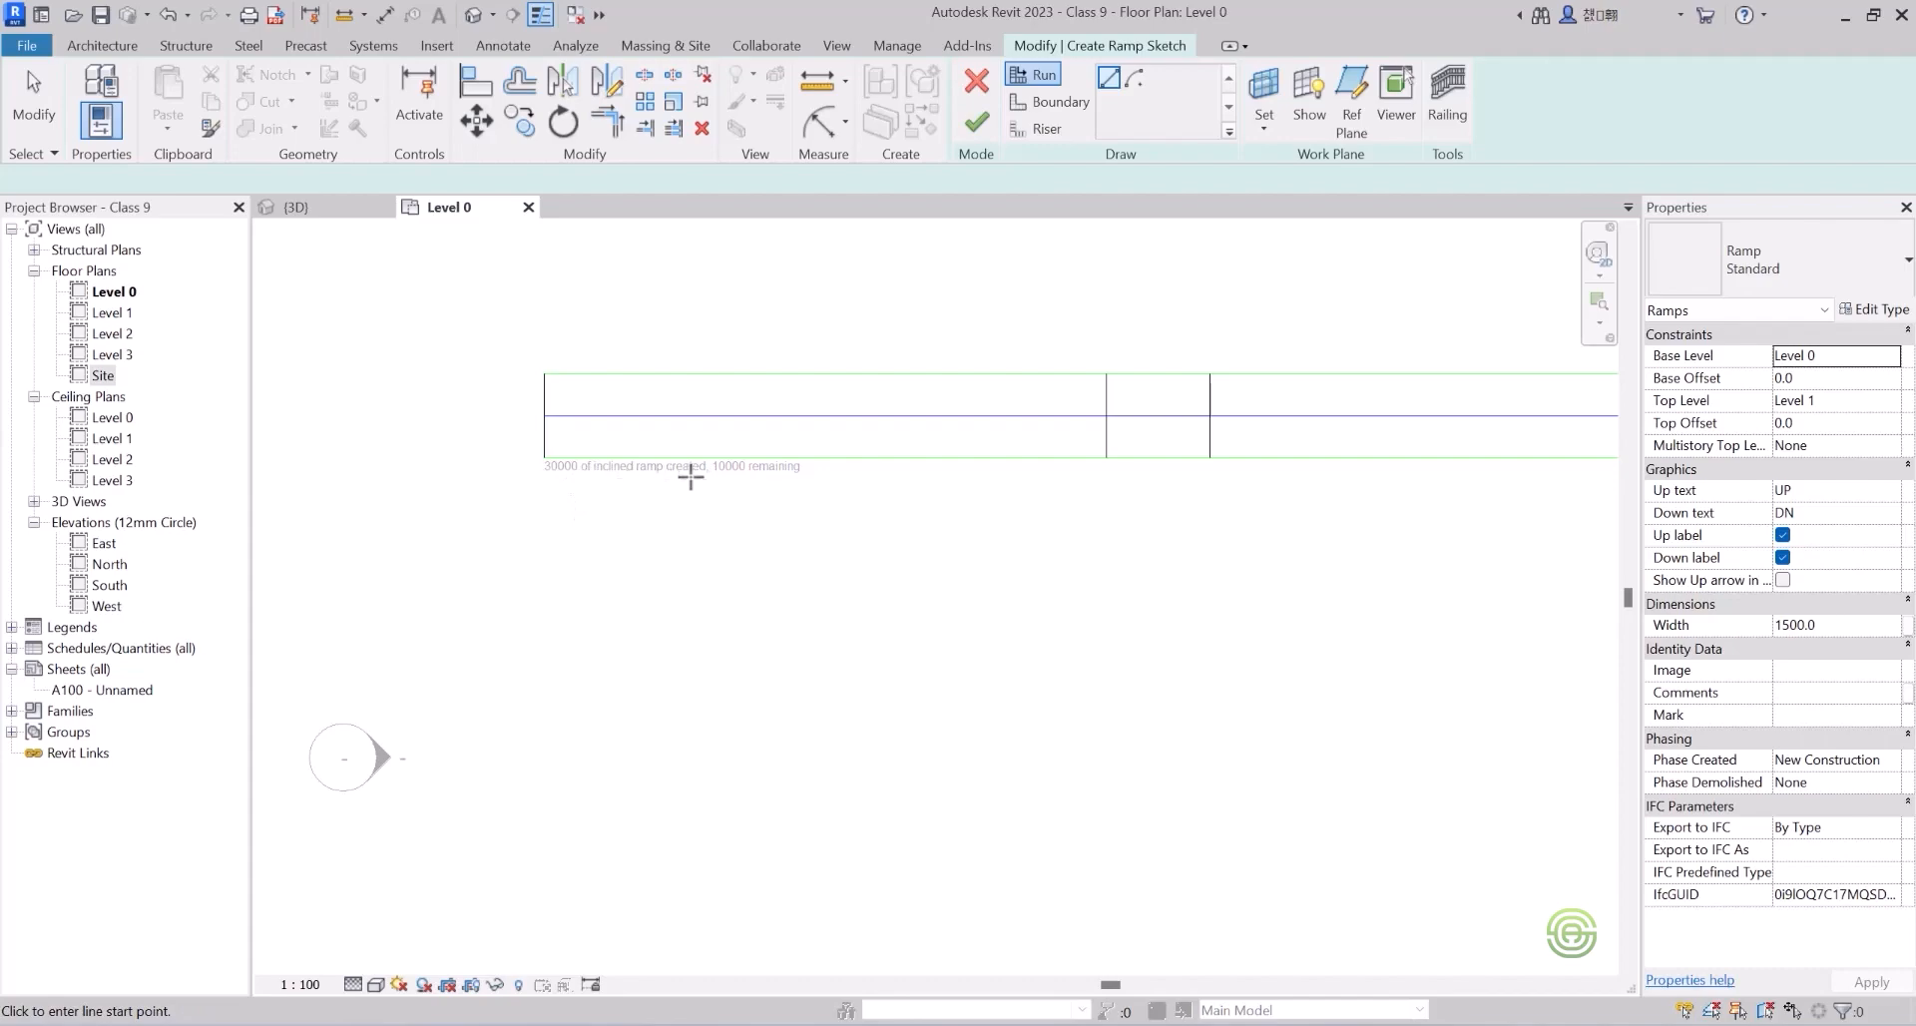
{"action": "scroll", "coordinate": [560, 521], "scroll_direction": "down", "scroll_amount": 1}
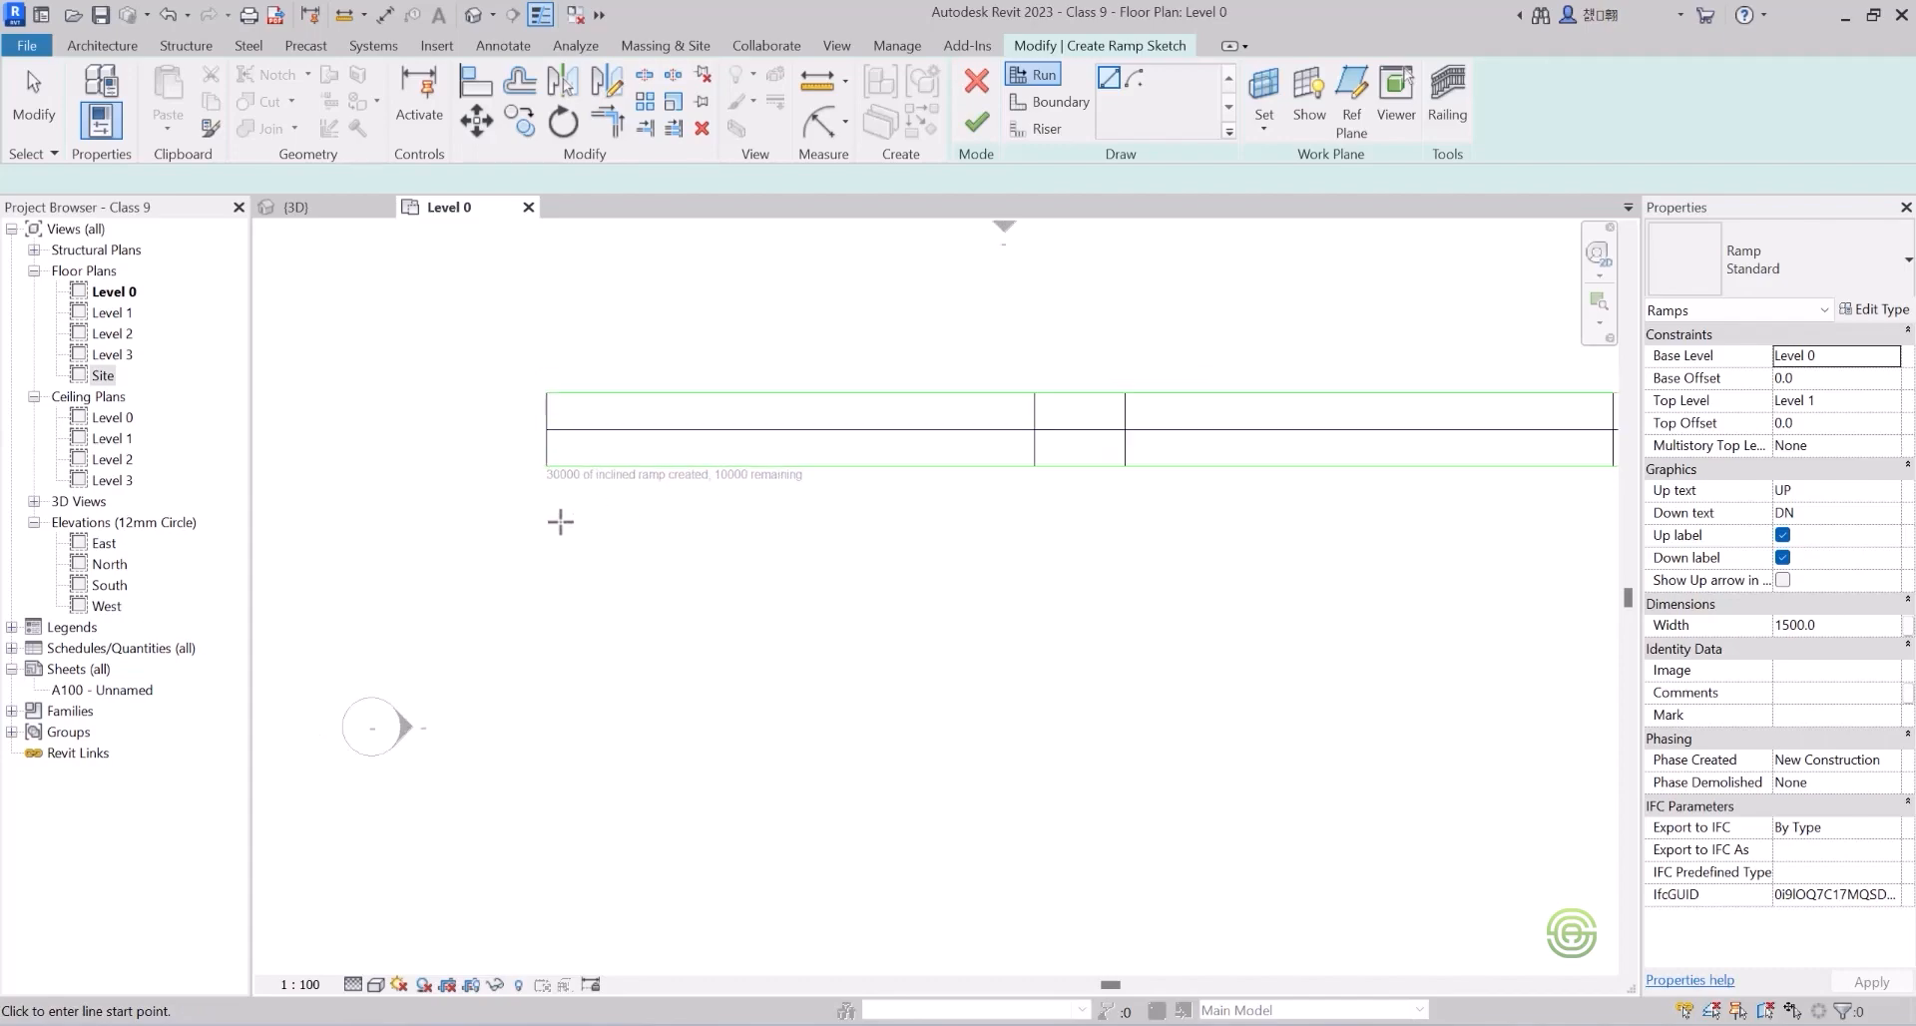
{"action": "scroll", "coordinate": [733, 490], "scroll_direction": "down", "scroll_amount": 2}
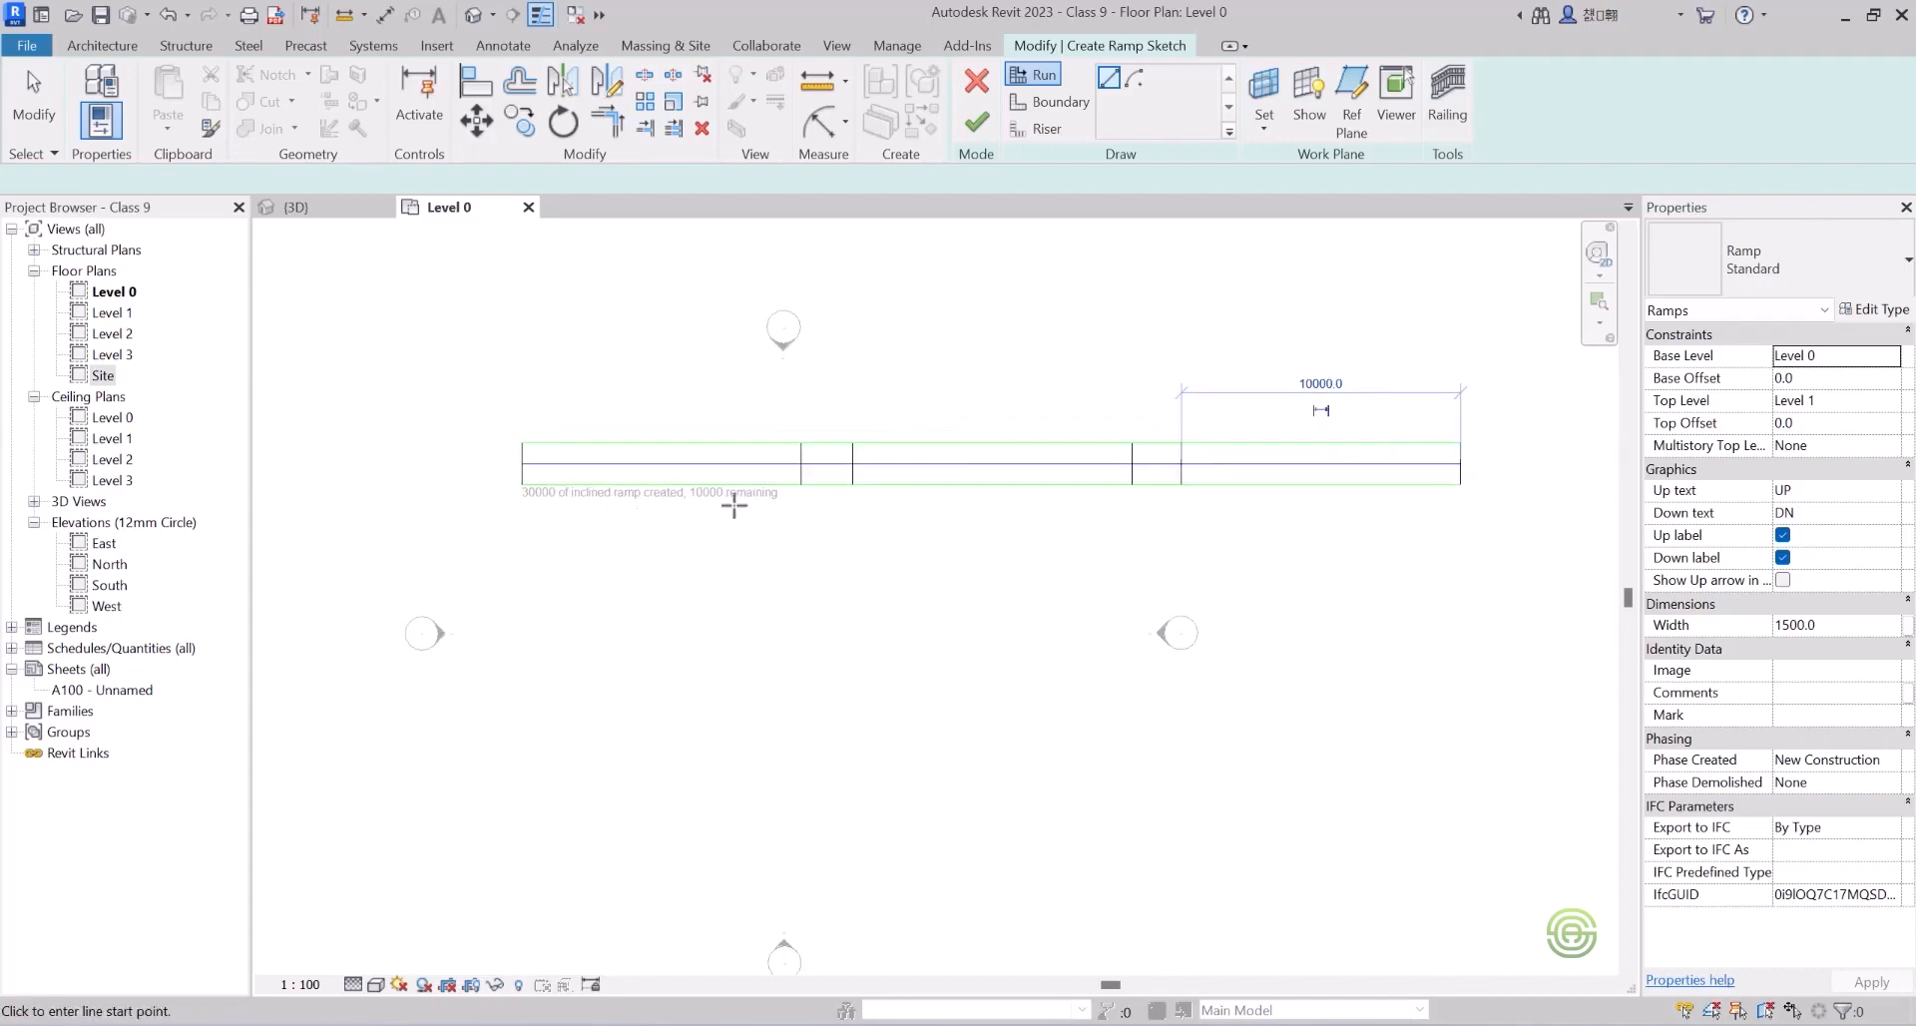
Draw a fourth 10000 mm run in line with the third, leaving a landing gap, and end the run command.
{"action": "scroll", "coordinate": [507, 533], "scroll_direction": "down", "scroll_amount": 4}
{"action": "scroll", "coordinate": [904, 505], "scroll_direction": "up", "scroll_amount": 6}
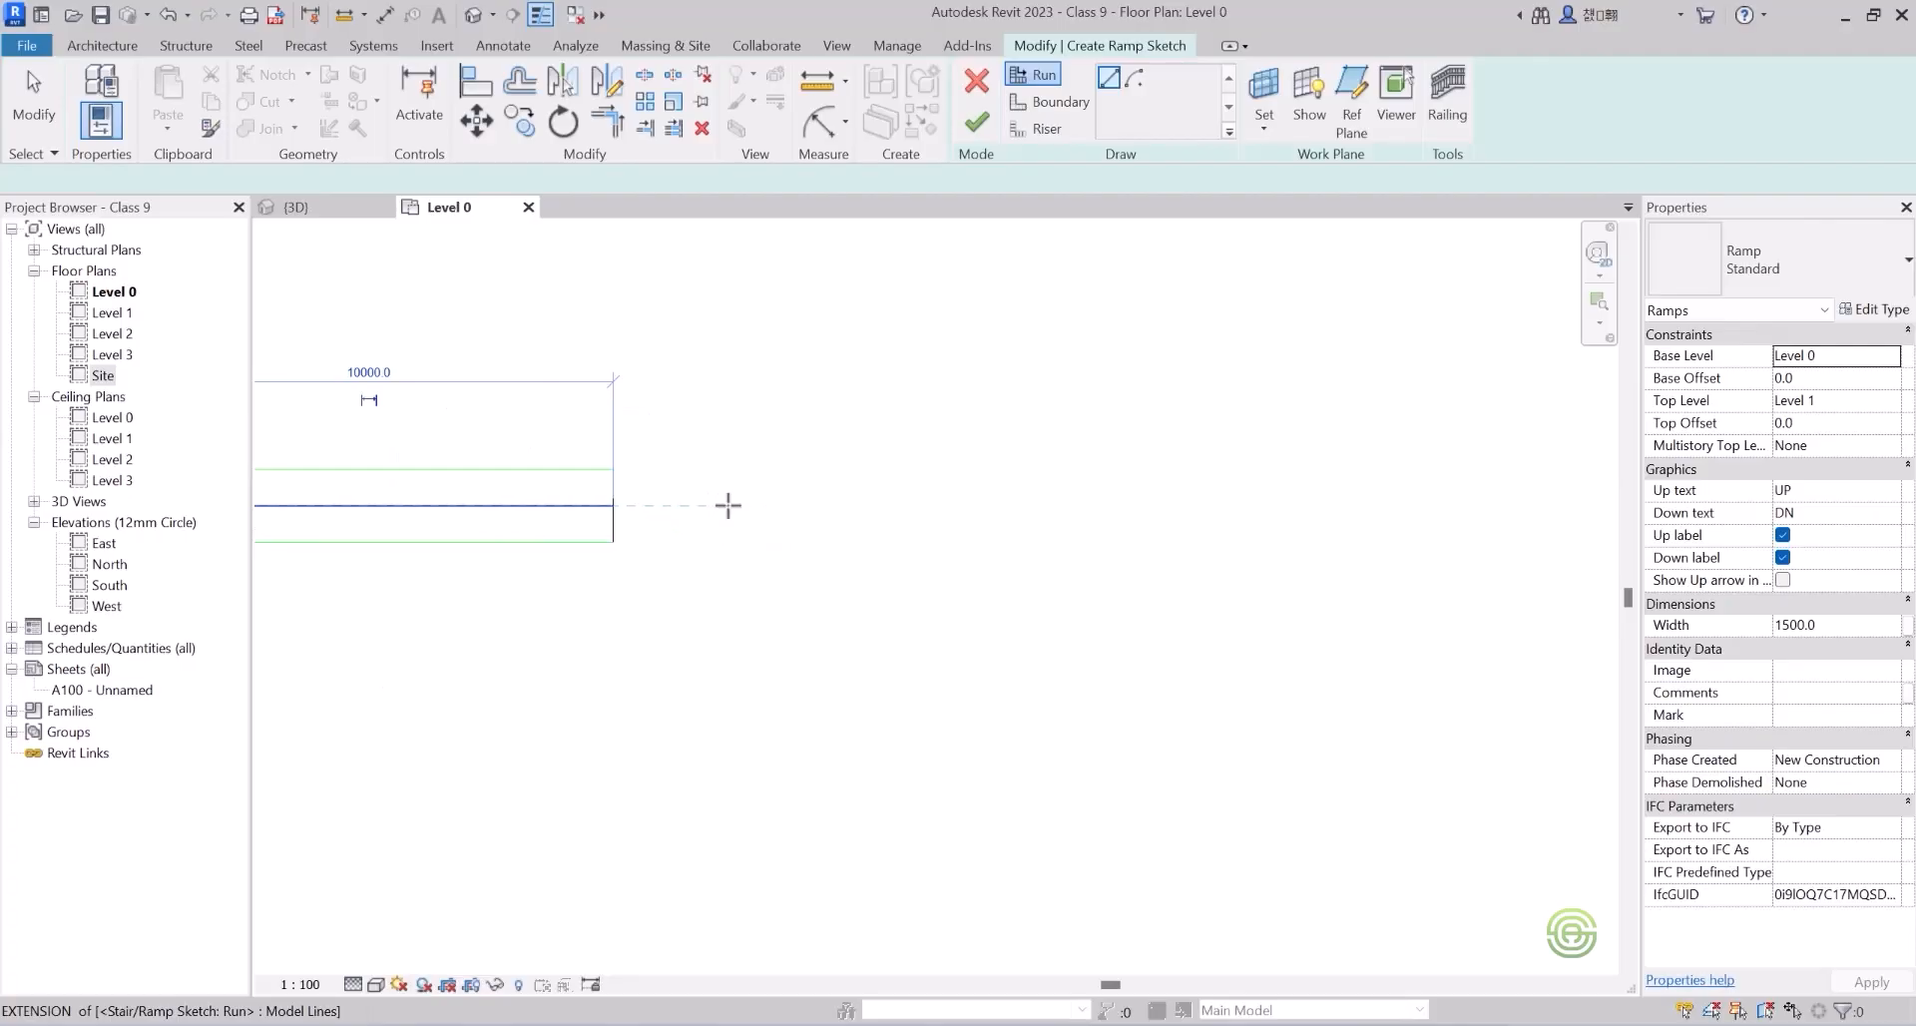
{"action": "left_click", "coordinate": [729, 506]}
{"action": "scroll", "coordinate": [813, 506], "scroll_direction": "down", "scroll_amount": 2}
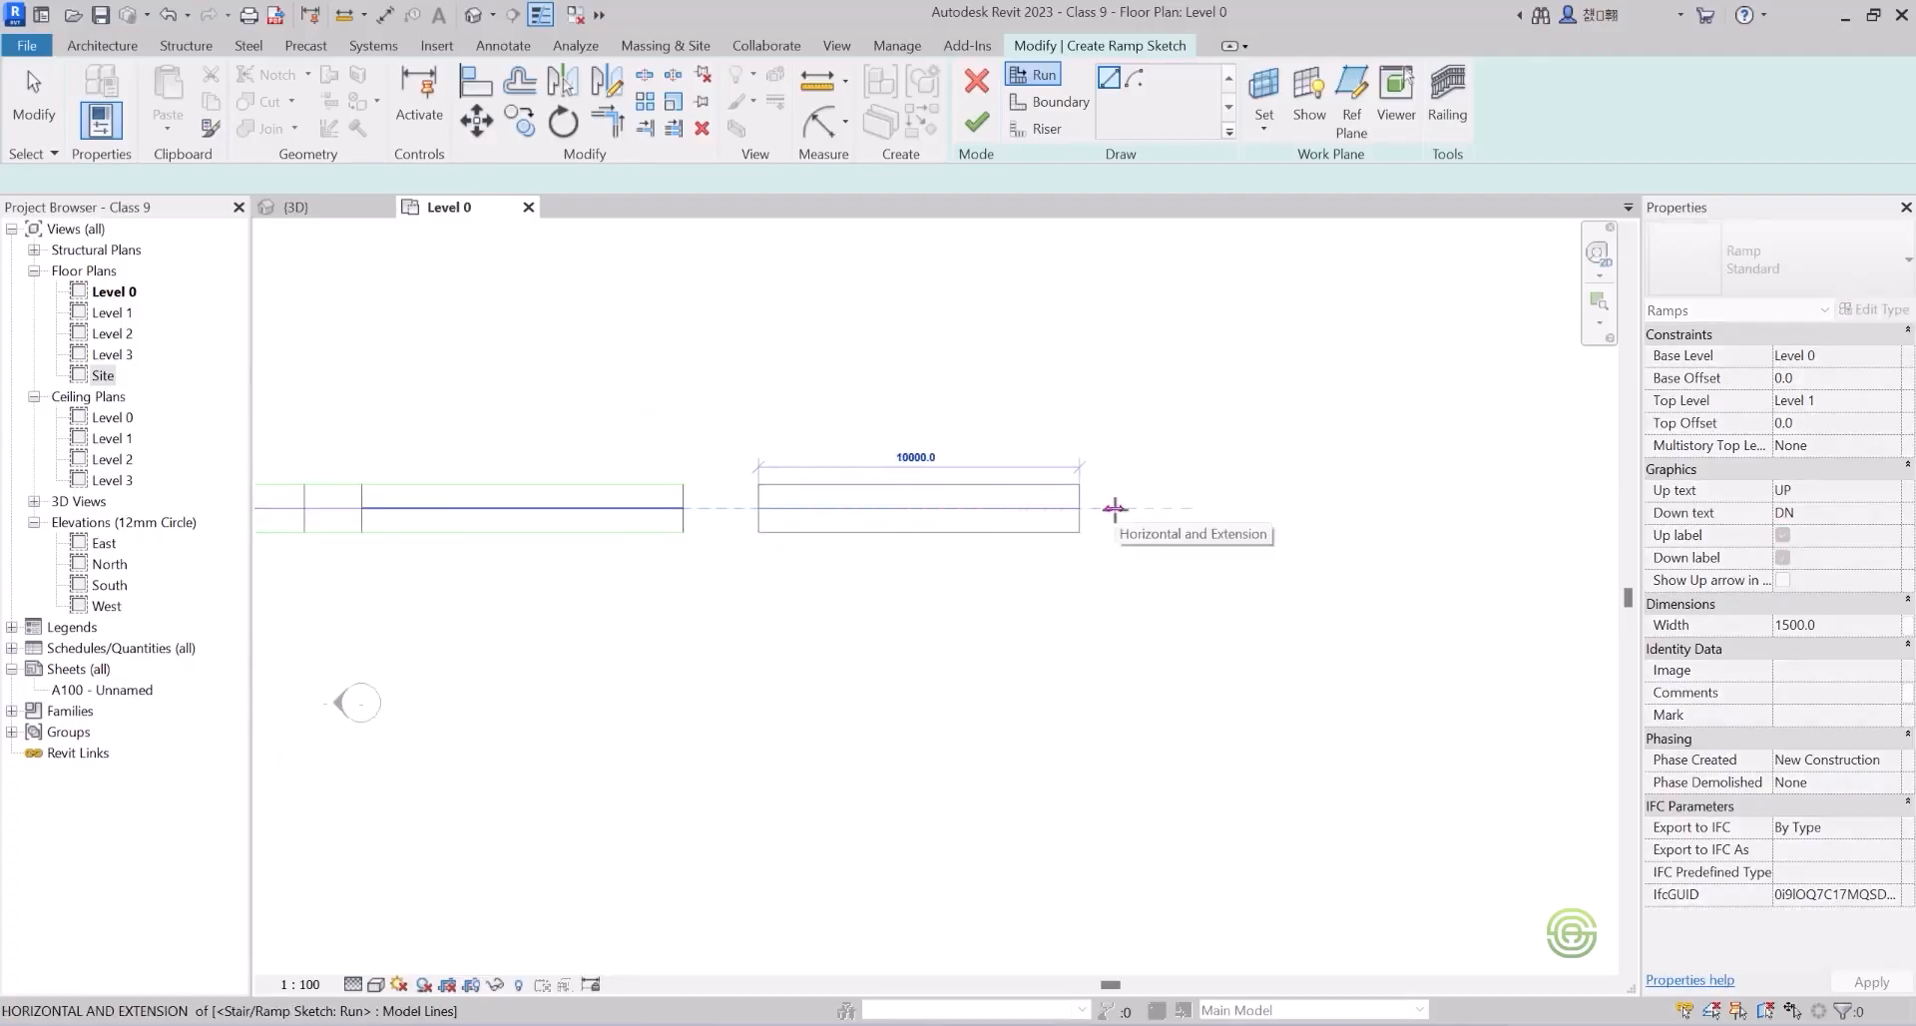
{"action": "left_click", "coordinate": [1115, 508]}
{"action": "key", "text": "Escape"}
Finish the straight ramp sketch and inspect the ramp with its railings in the 3D view.
{"action": "scroll", "coordinate": [1090, 513], "scroll_direction": "down", "scroll_amount": 2}
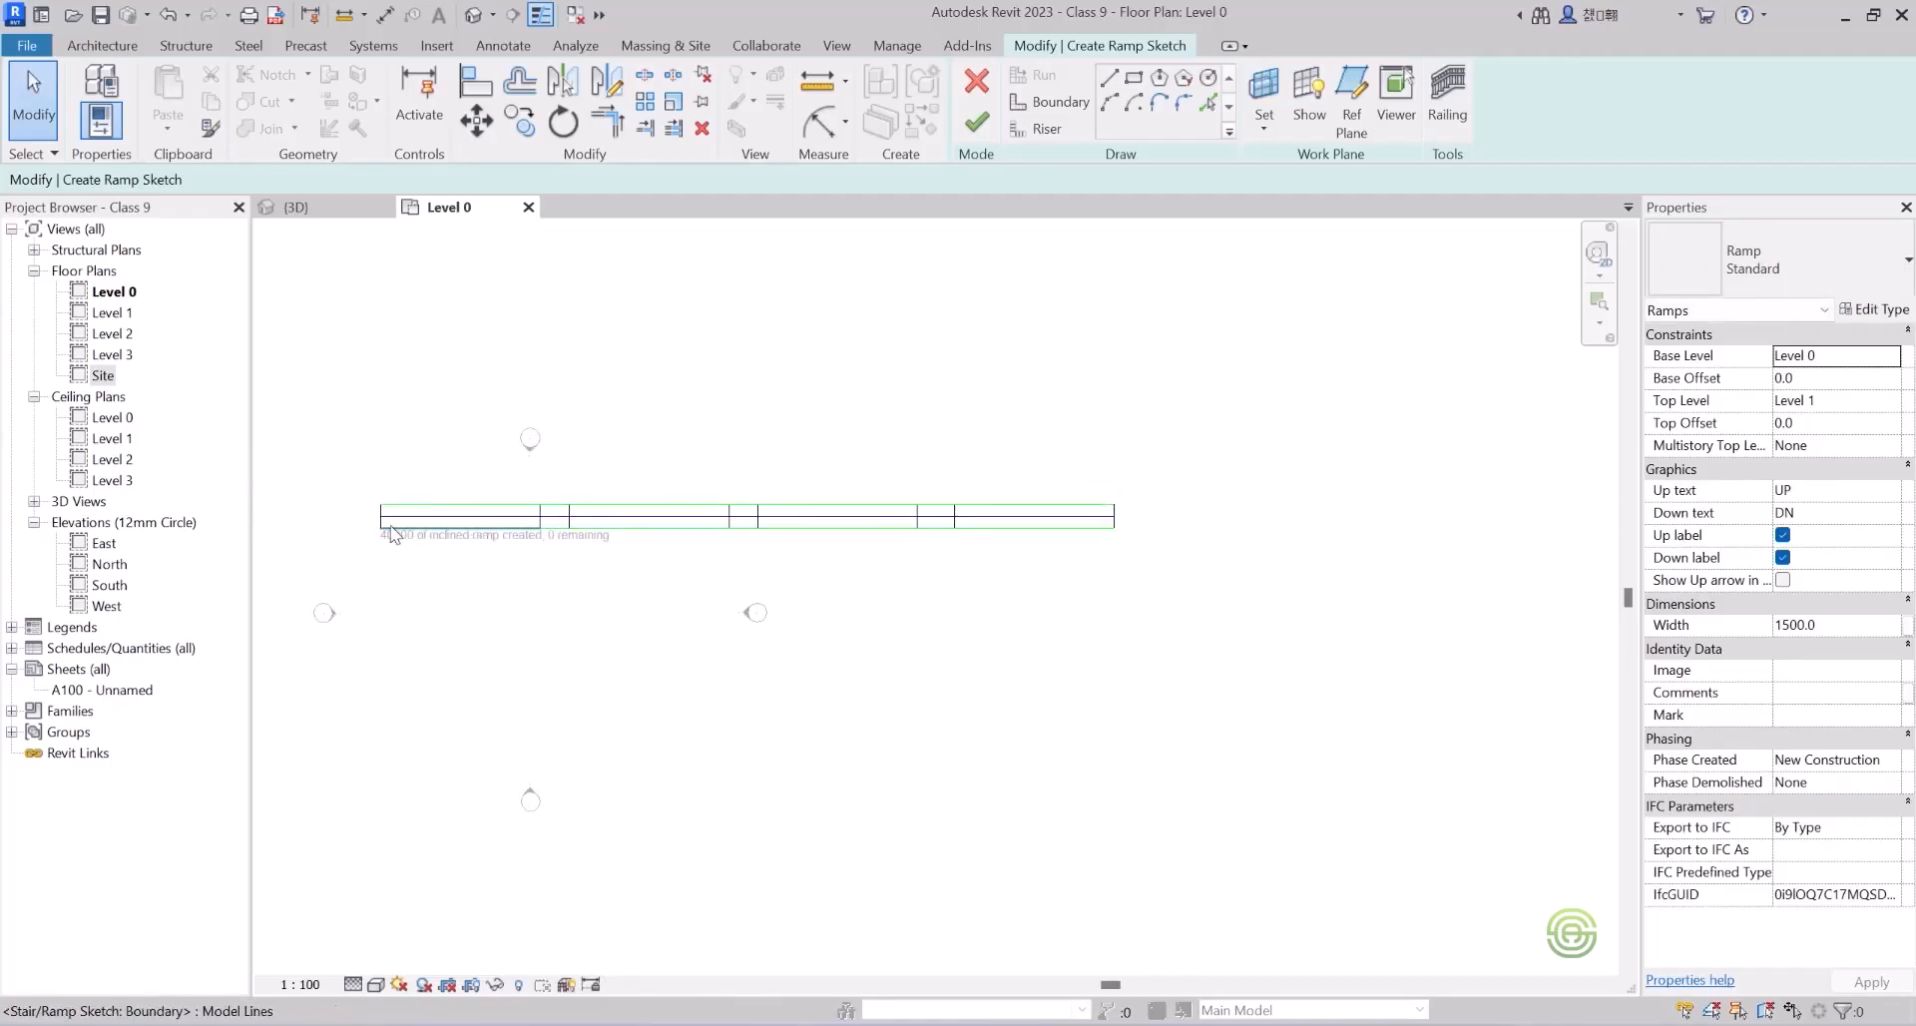
{"action": "scroll", "coordinate": [359, 525], "scroll_direction": "up", "scroll_amount": 2}
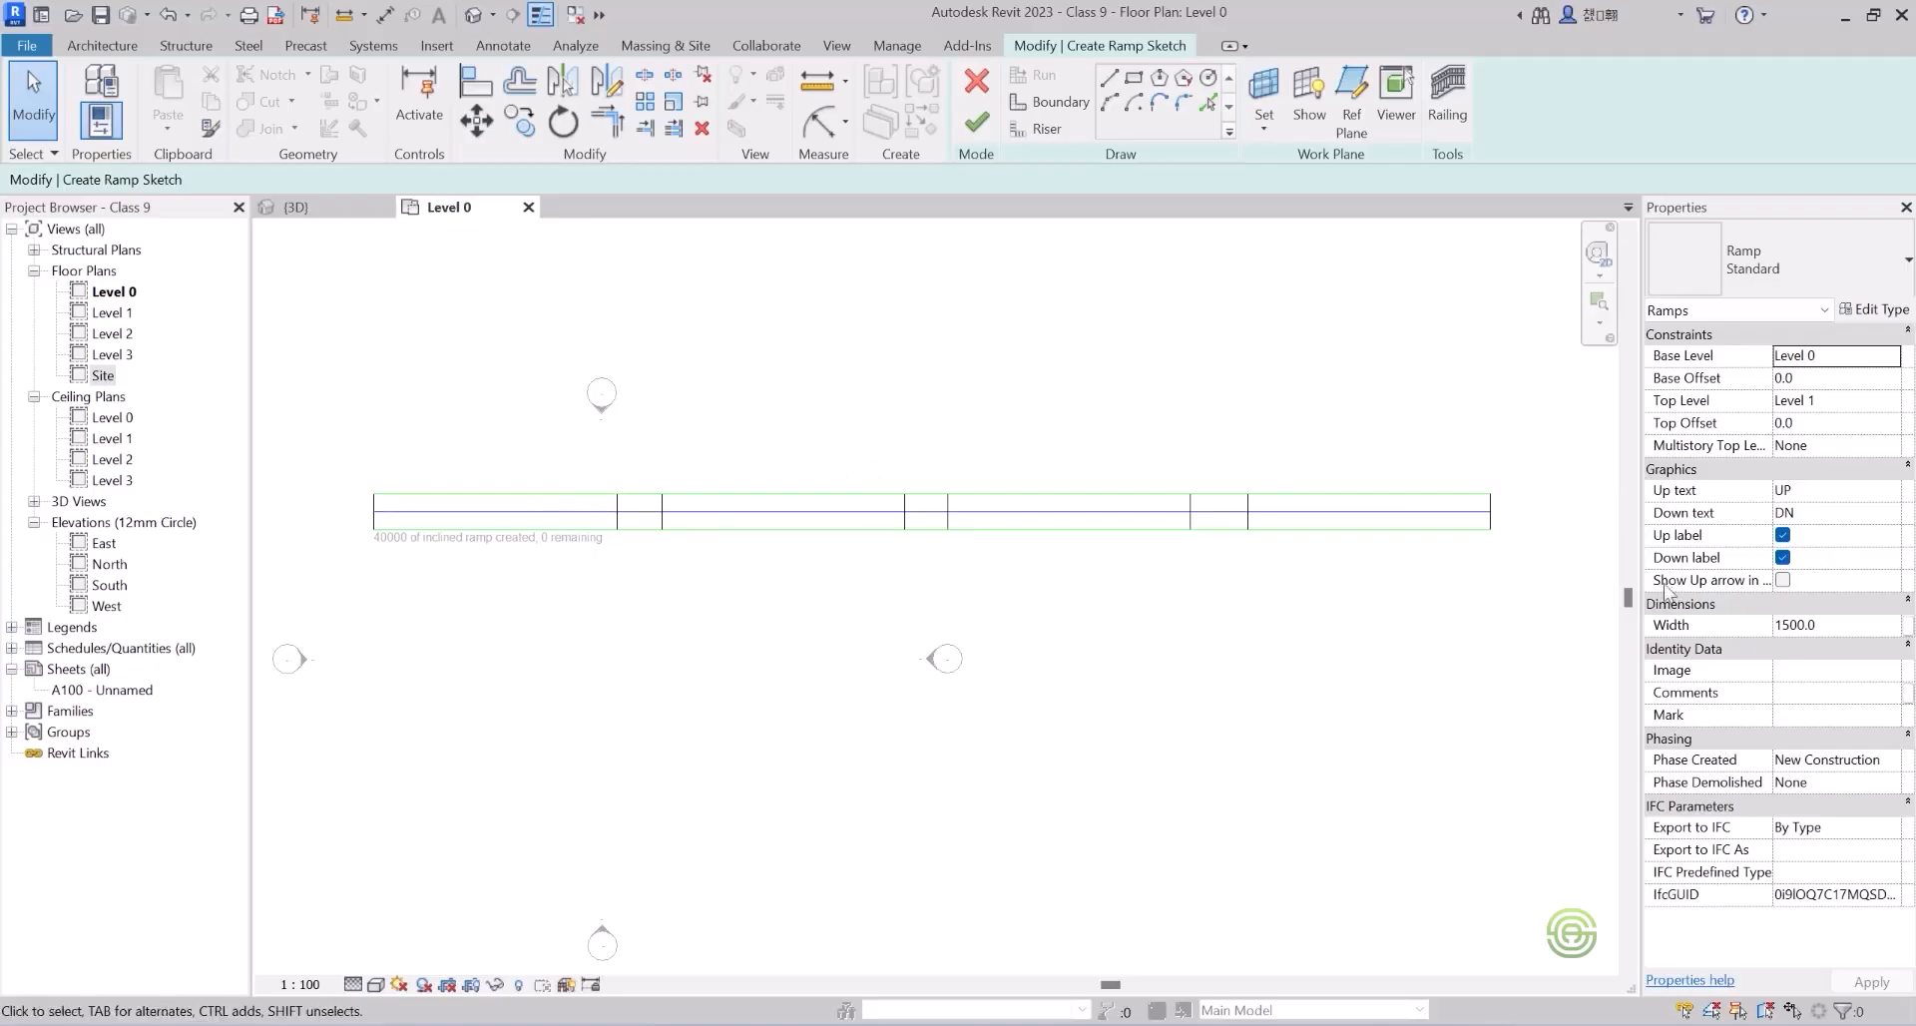
{"action": "left_click", "coordinate": [976, 124]}
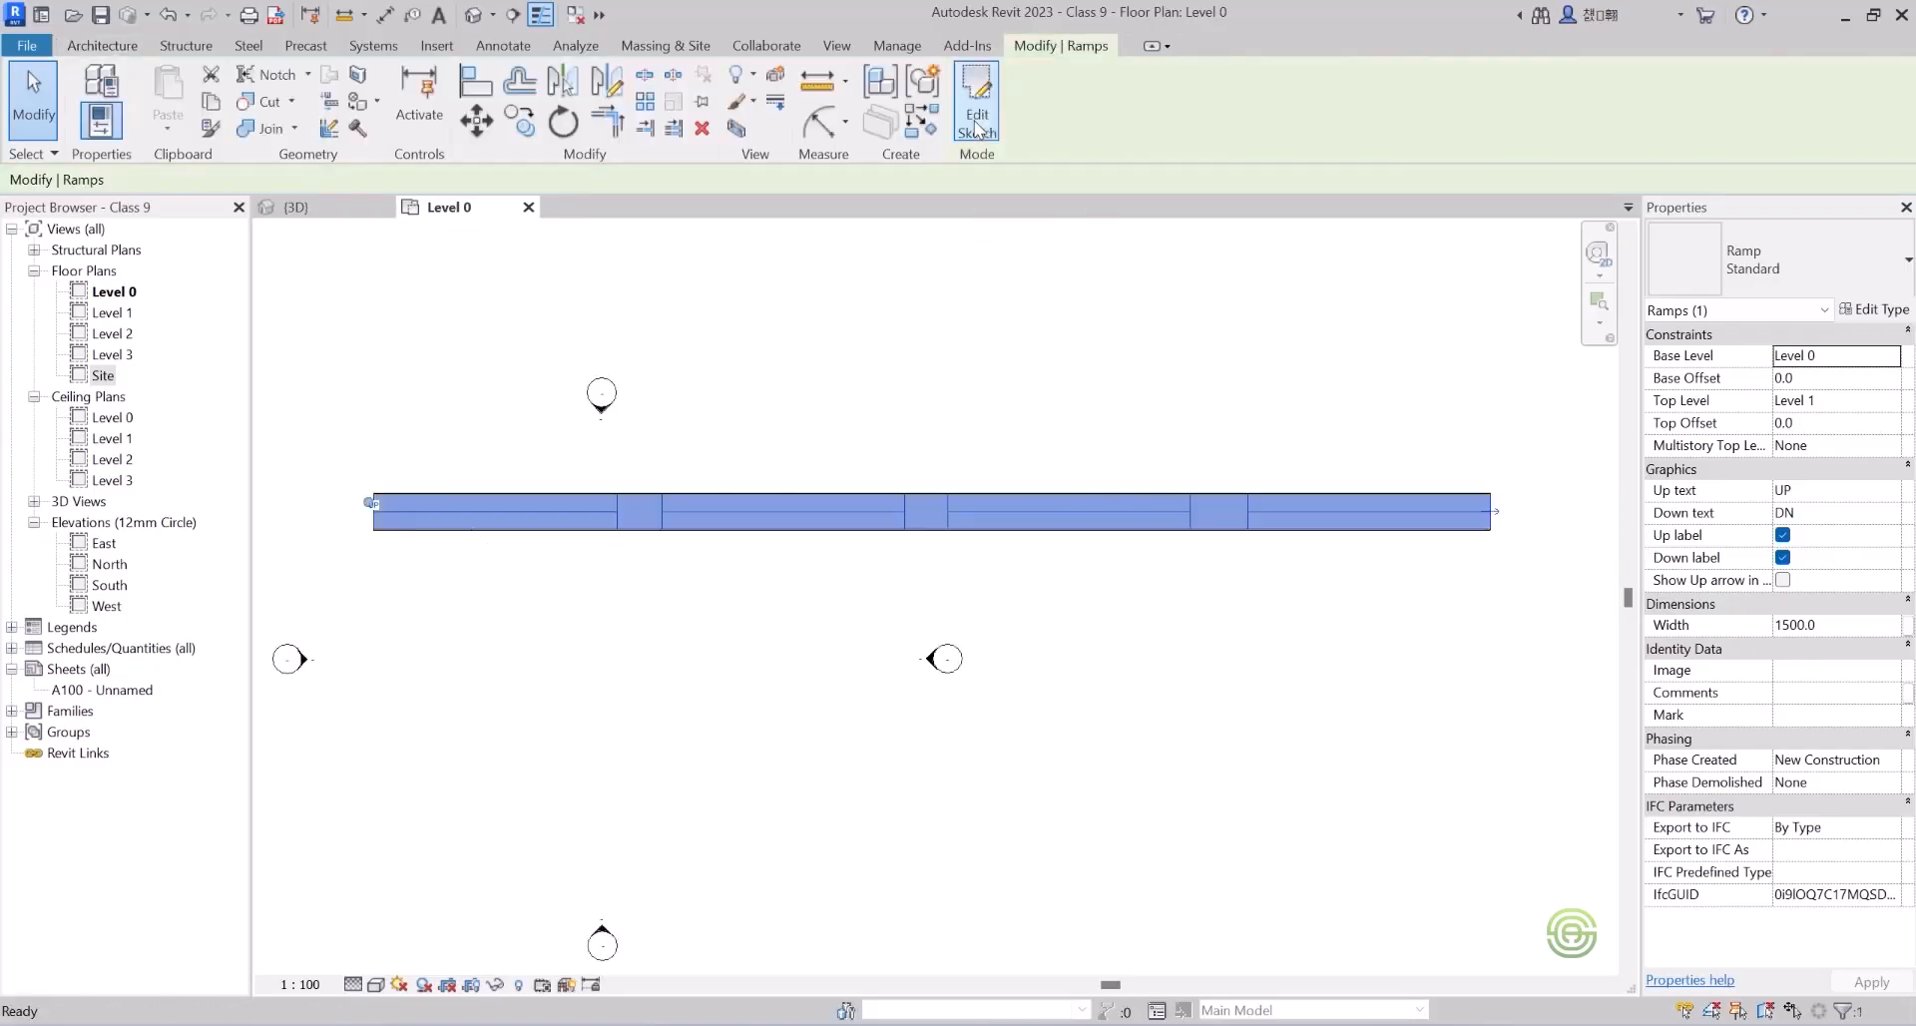
{"action": "left_click", "coordinate": [939, 451]}
{"action": "left_click", "coordinate": [339, 218]}
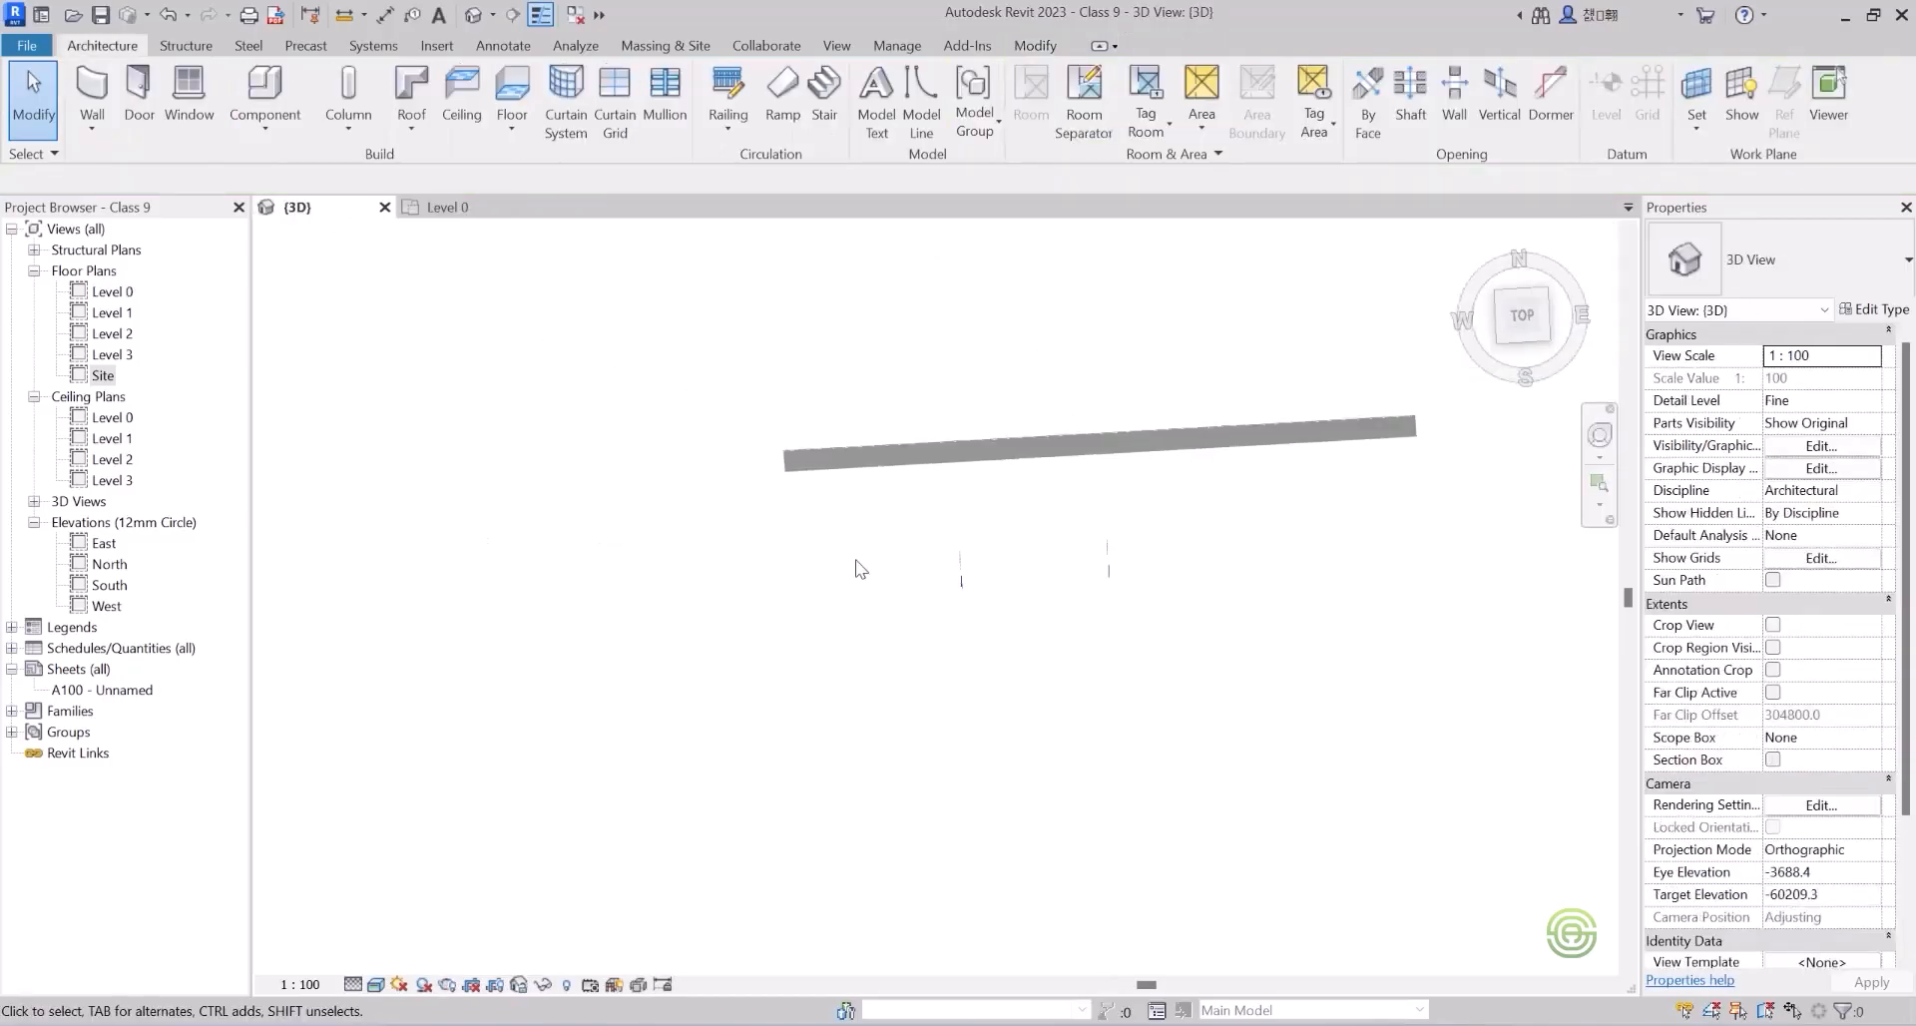
{"action": "middle_click_drag", "start_coordinate": [924, 573], "coordinate": [878, 599], "text": "shift"}
{"action": "scroll", "coordinate": [322, 656], "scroll_direction": "up", "scroll_amount": 2}
{"action": "scroll", "coordinate": [382, 666], "scroll_direction": "down", "scroll_amount": 2}
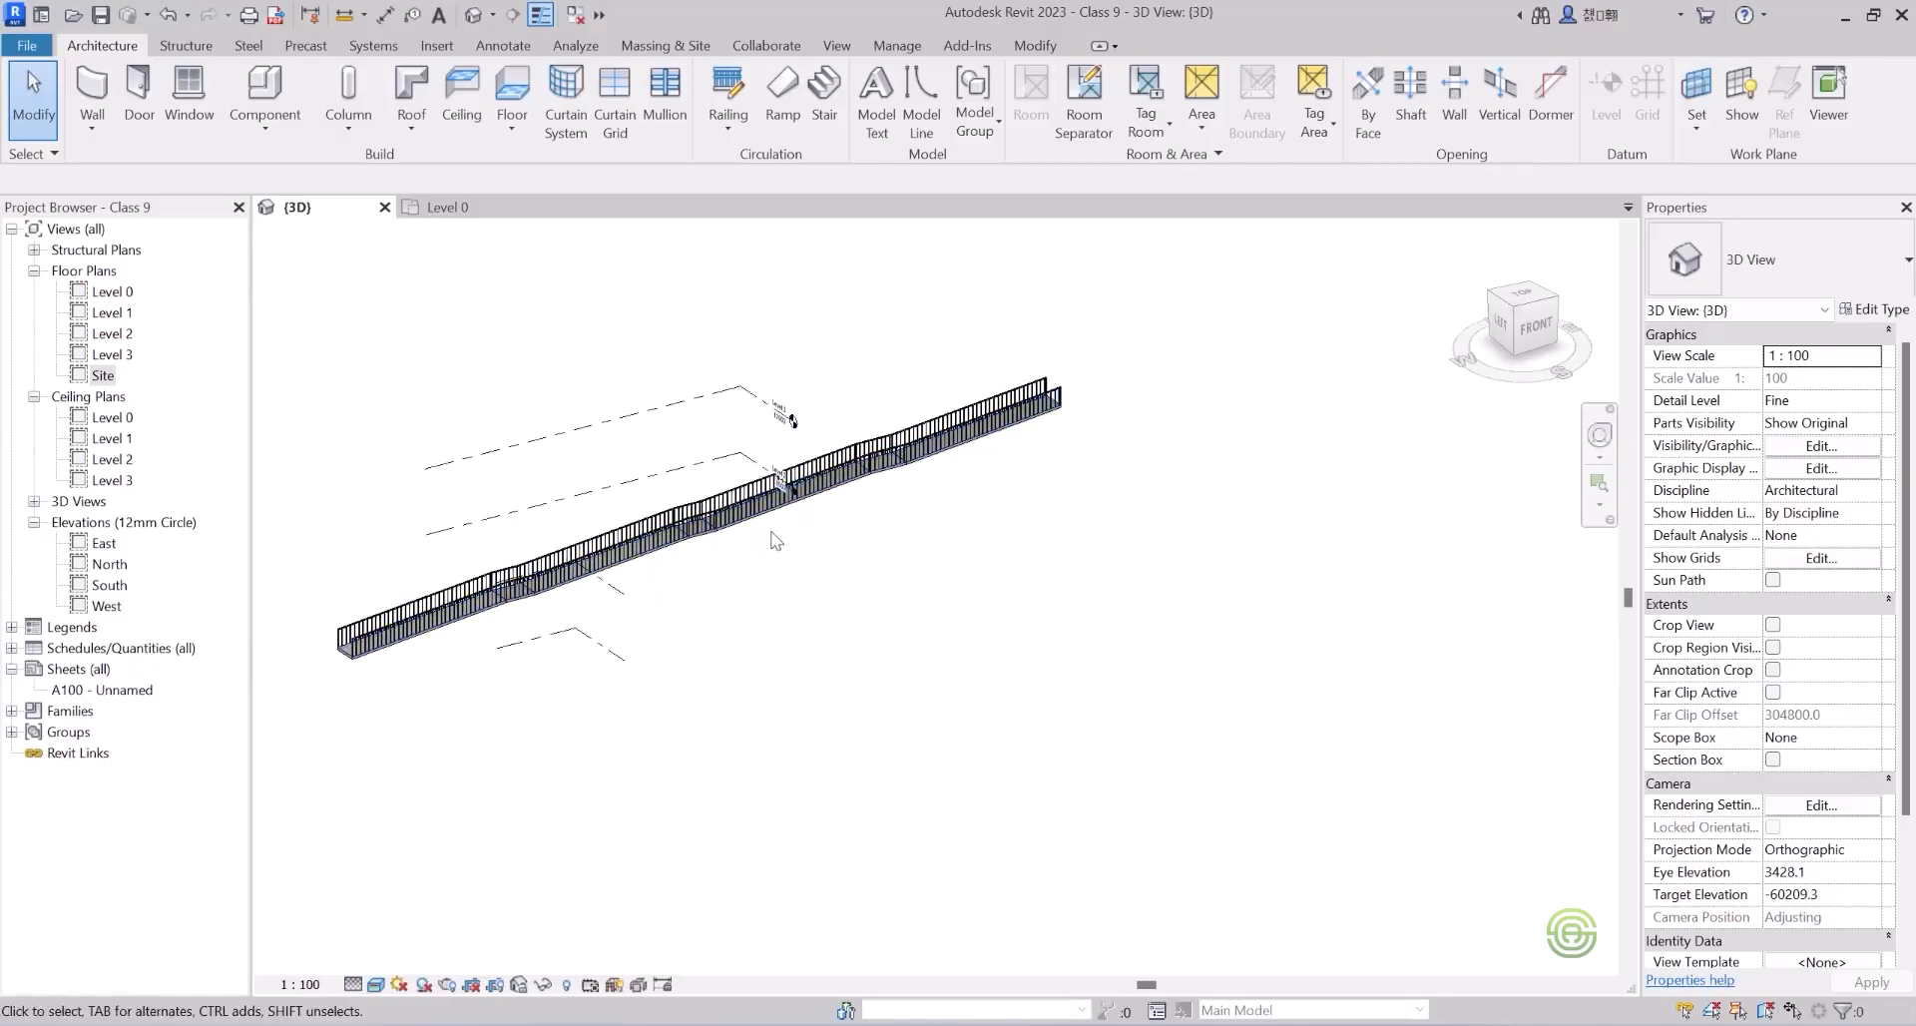
Start a new ramp in the Level 0 floor plan and draw a horizontal 10000 mm run below the straight ramp.
{"action": "left_click", "coordinate": [454, 209]}
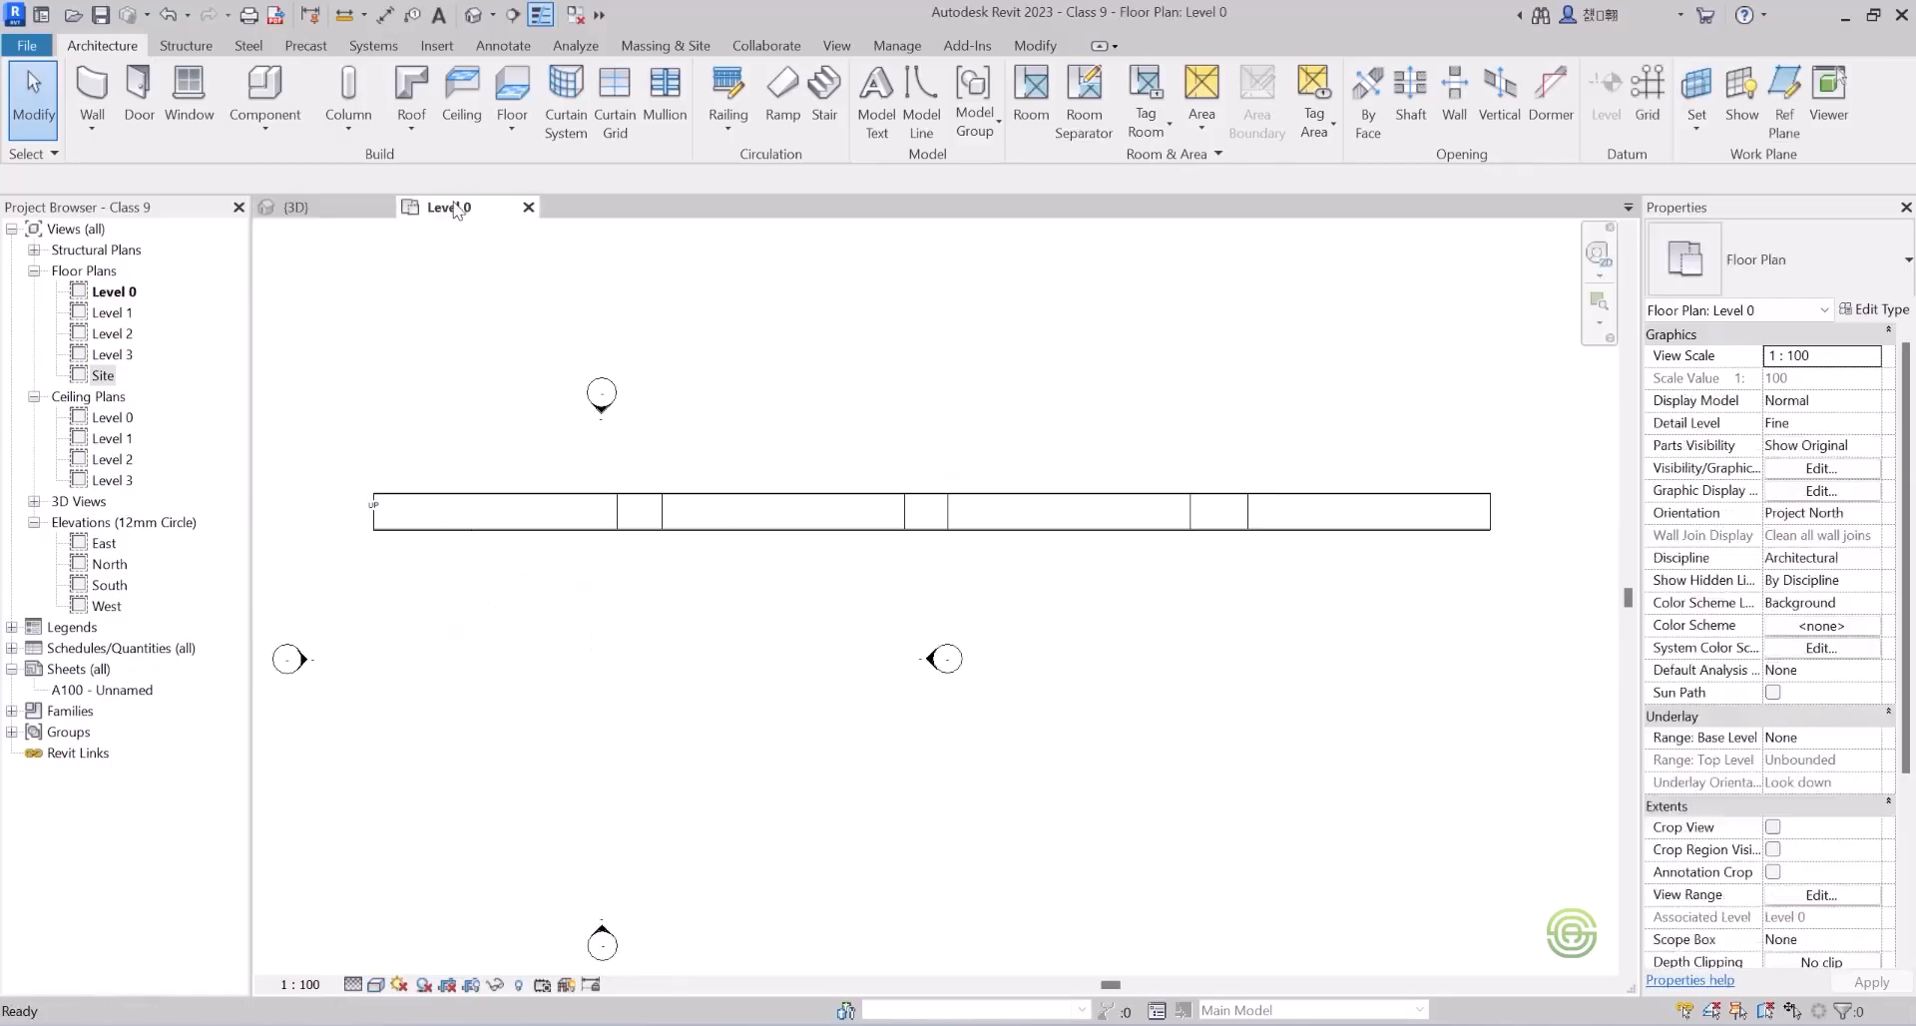
{"action": "scroll", "coordinate": [853, 451], "scroll_direction": "down", "scroll_amount": 3}
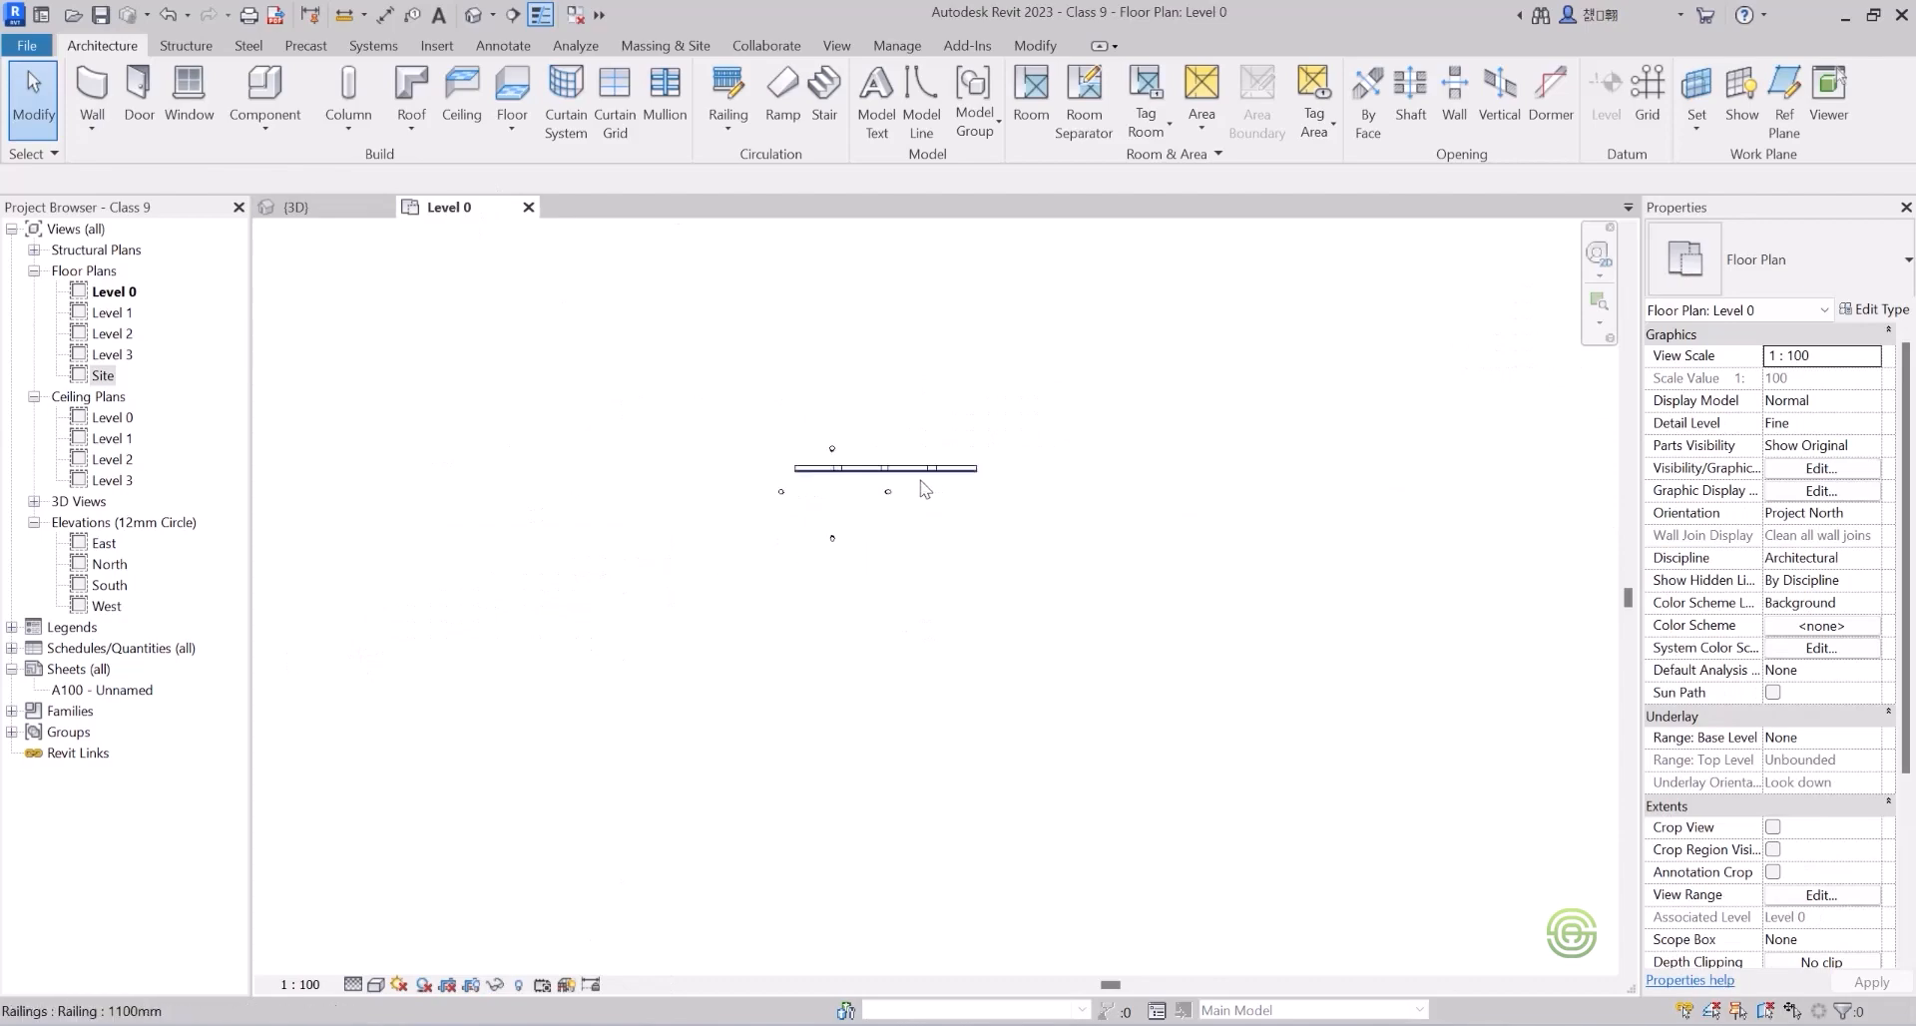
{"action": "left_click", "coordinate": [785, 100]}
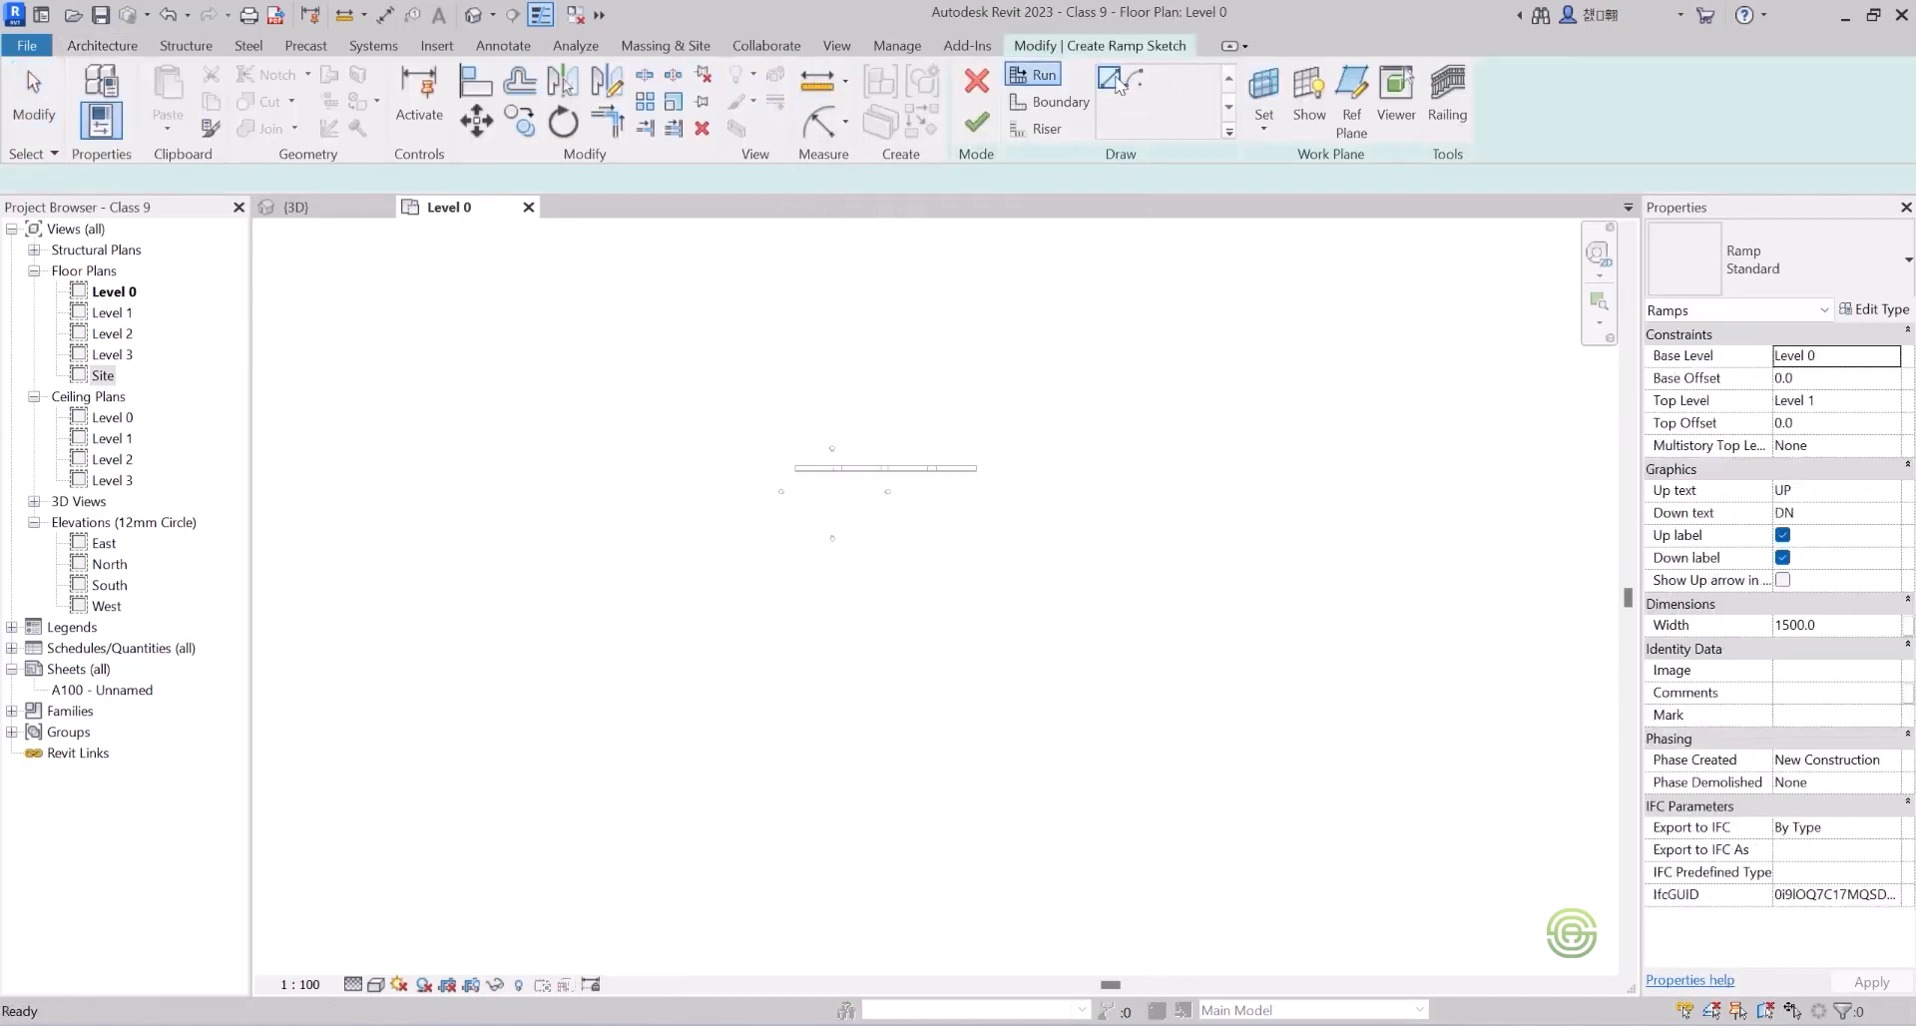
{"action": "scroll", "coordinate": [1128, 483], "scroll_direction": "up", "scroll_amount": 3}
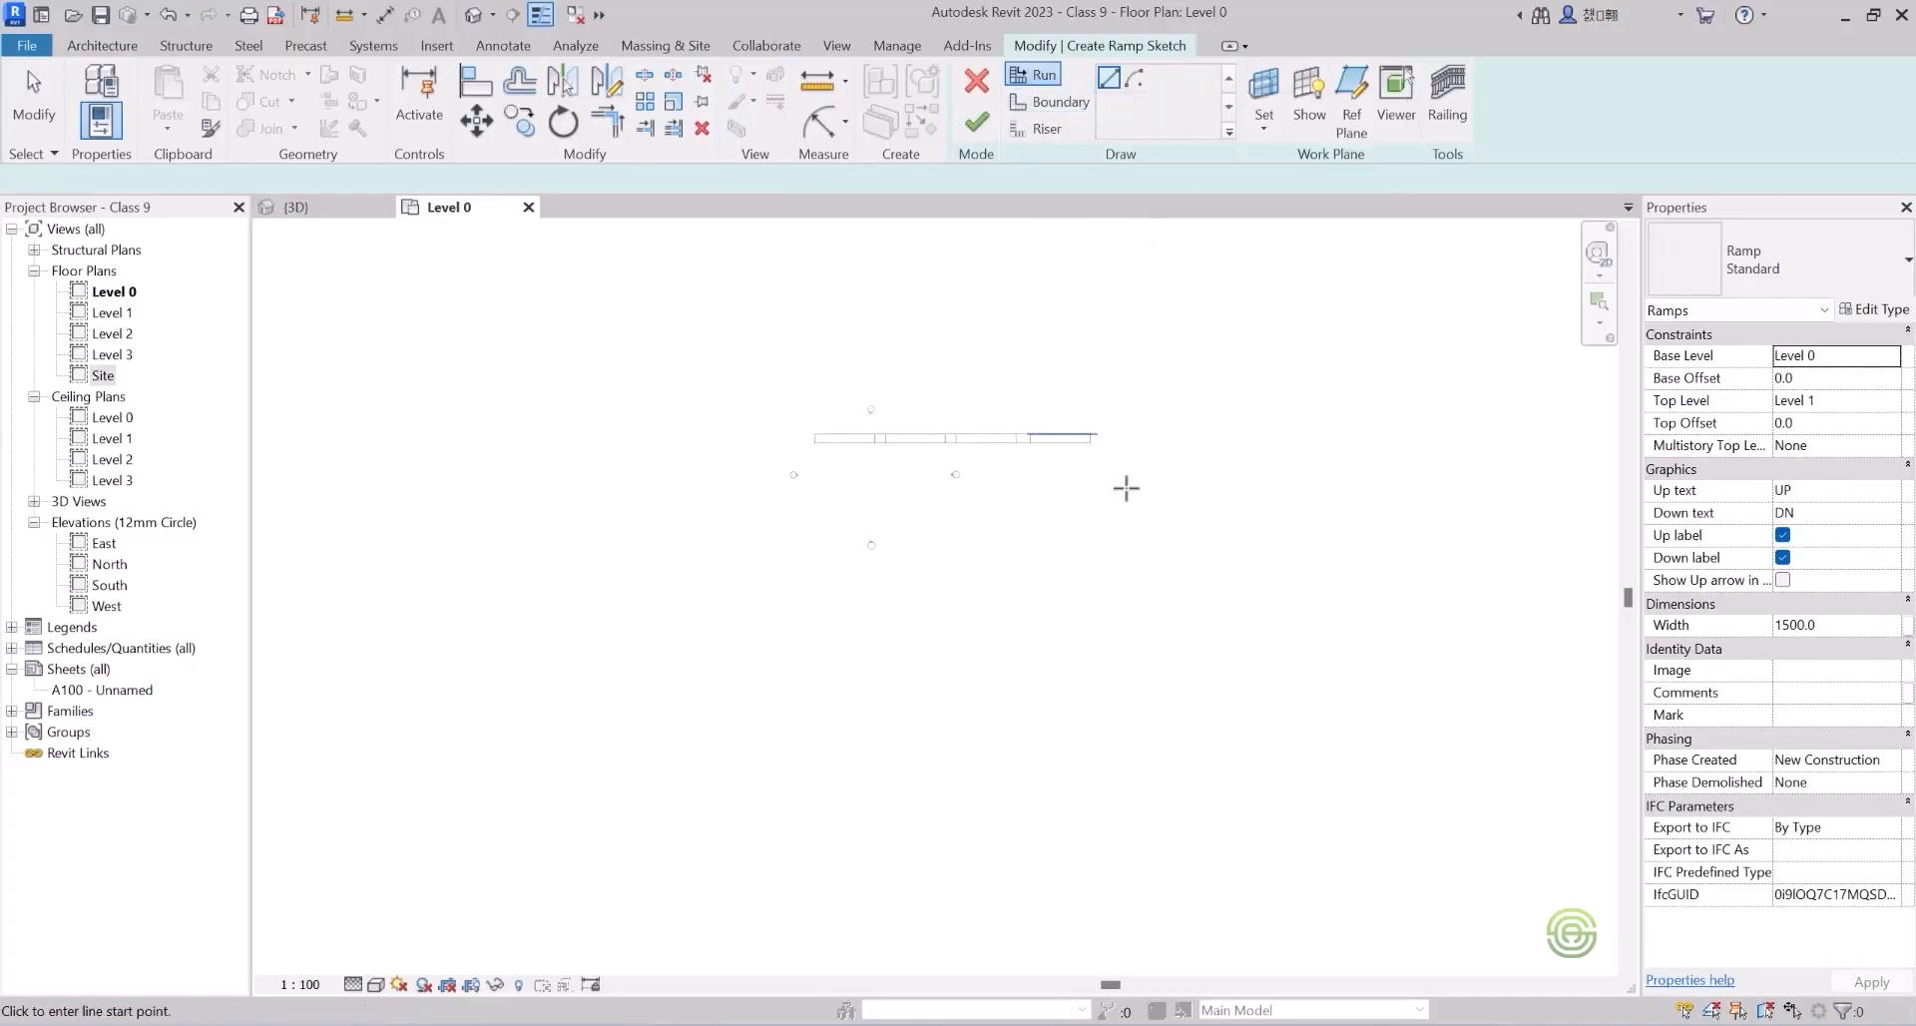
{"action": "left_click", "coordinate": [882, 494]}
{"action": "scroll", "coordinate": [1088, 495], "scroll_direction": "up", "scroll_amount": 2}
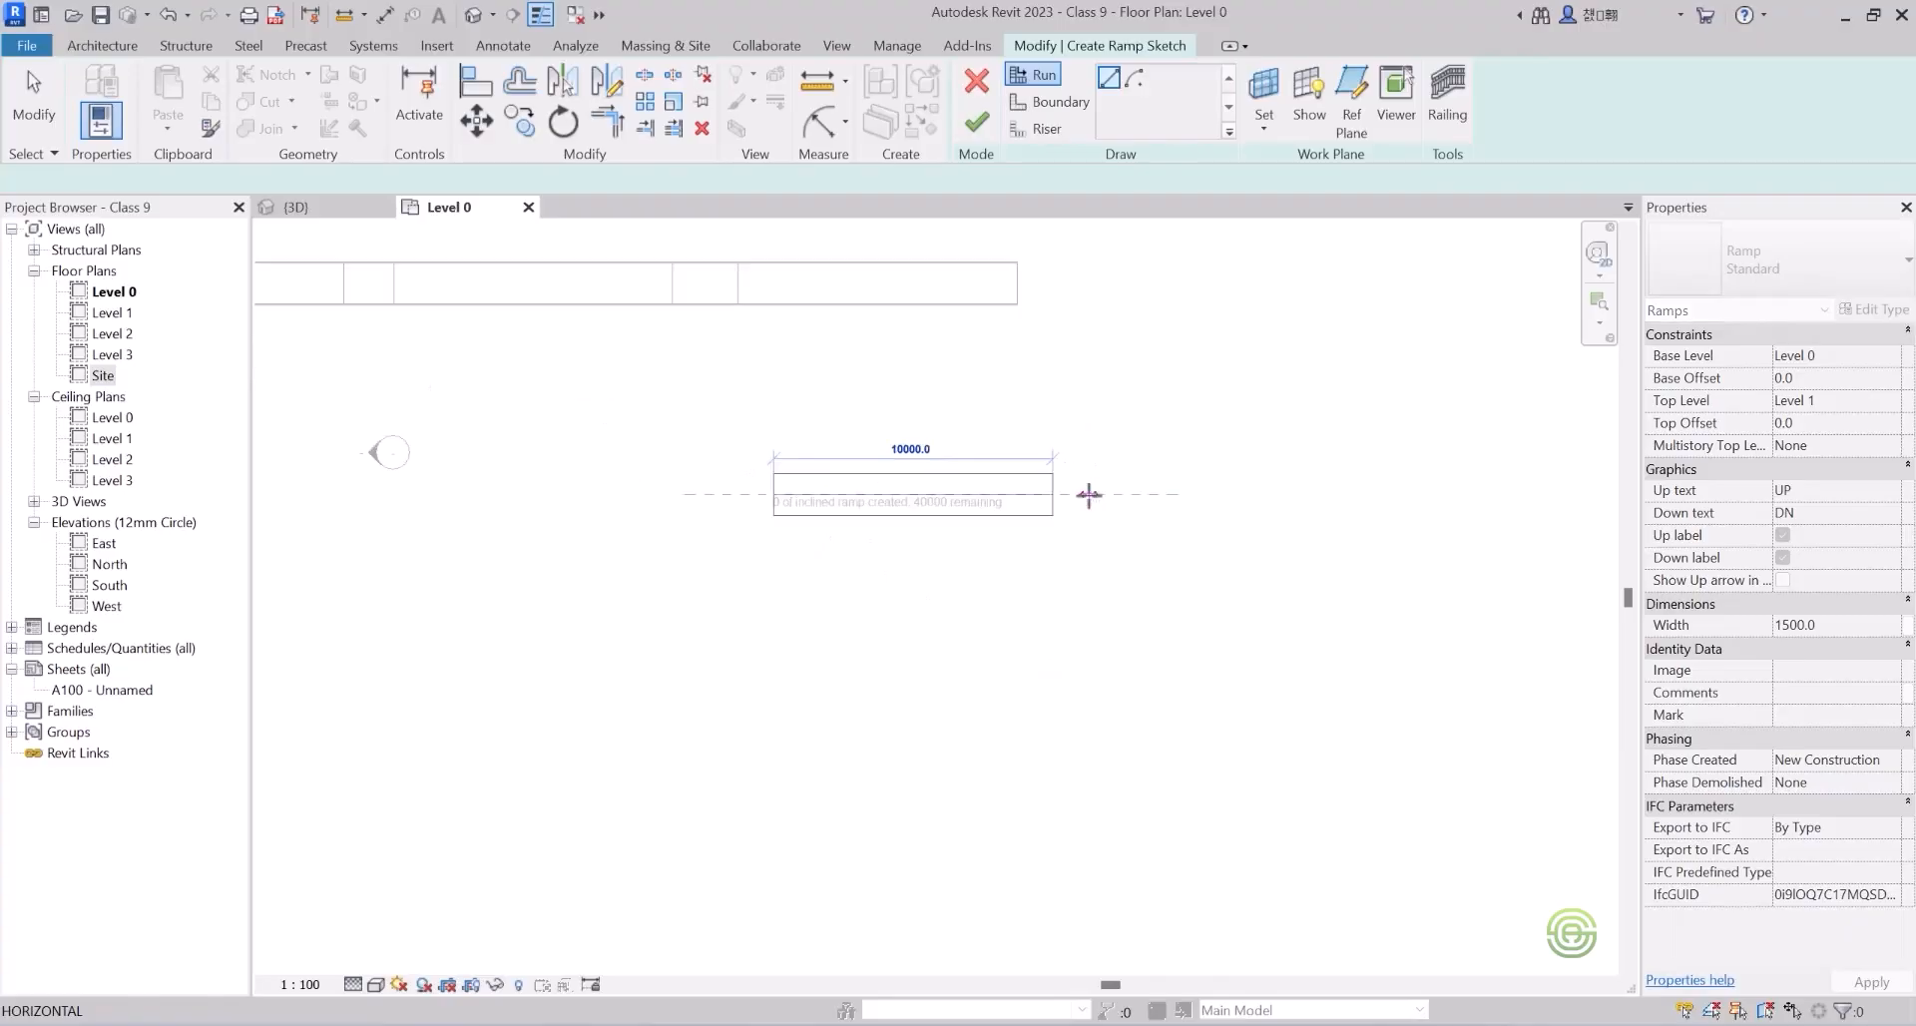
{"action": "left_click", "coordinate": [1064, 494]}
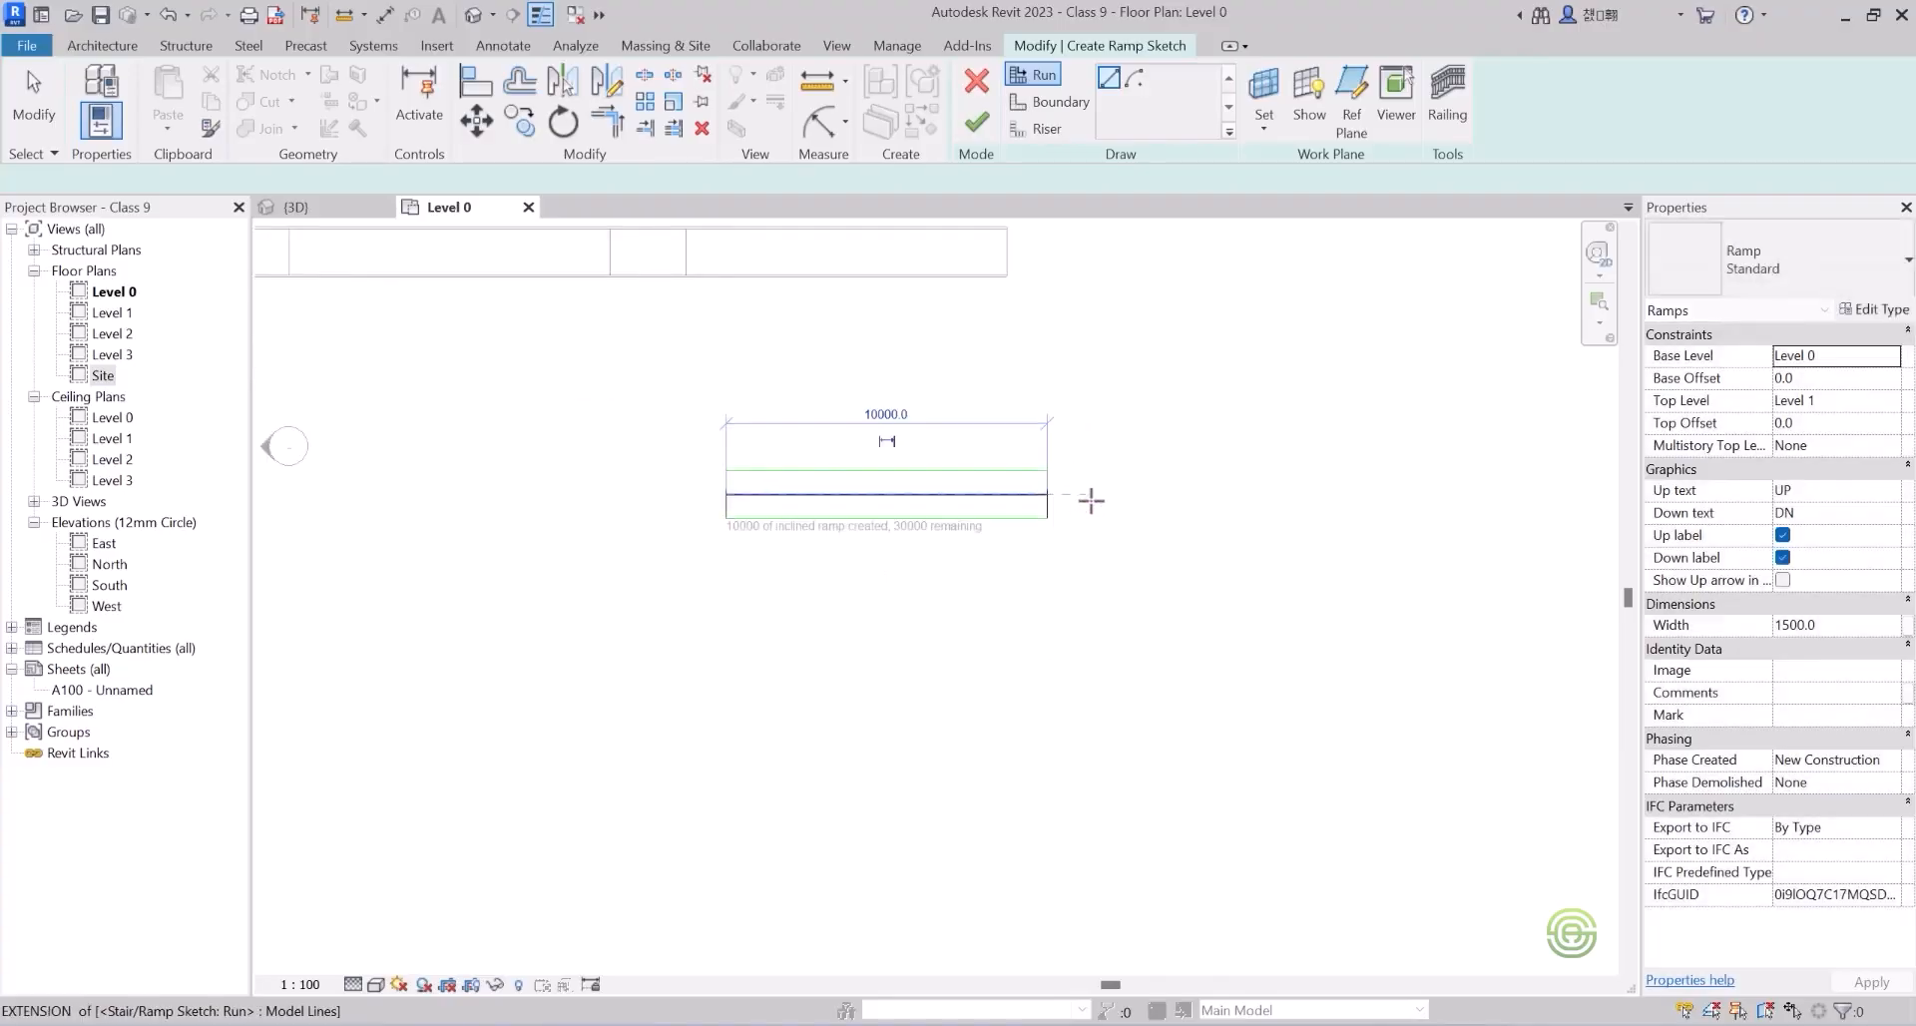
Draw a second 10000 mm run back in the opposite direction, parallel below the first and aligned with its end riser.
{"action": "scroll", "coordinate": [1089, 543], "scroll_direction": "up", "scroll_amount": 1}
{"action": "scroll", "coordinate": [1084, 499], "scroll_direction": "up", "scroll_amount": 2}
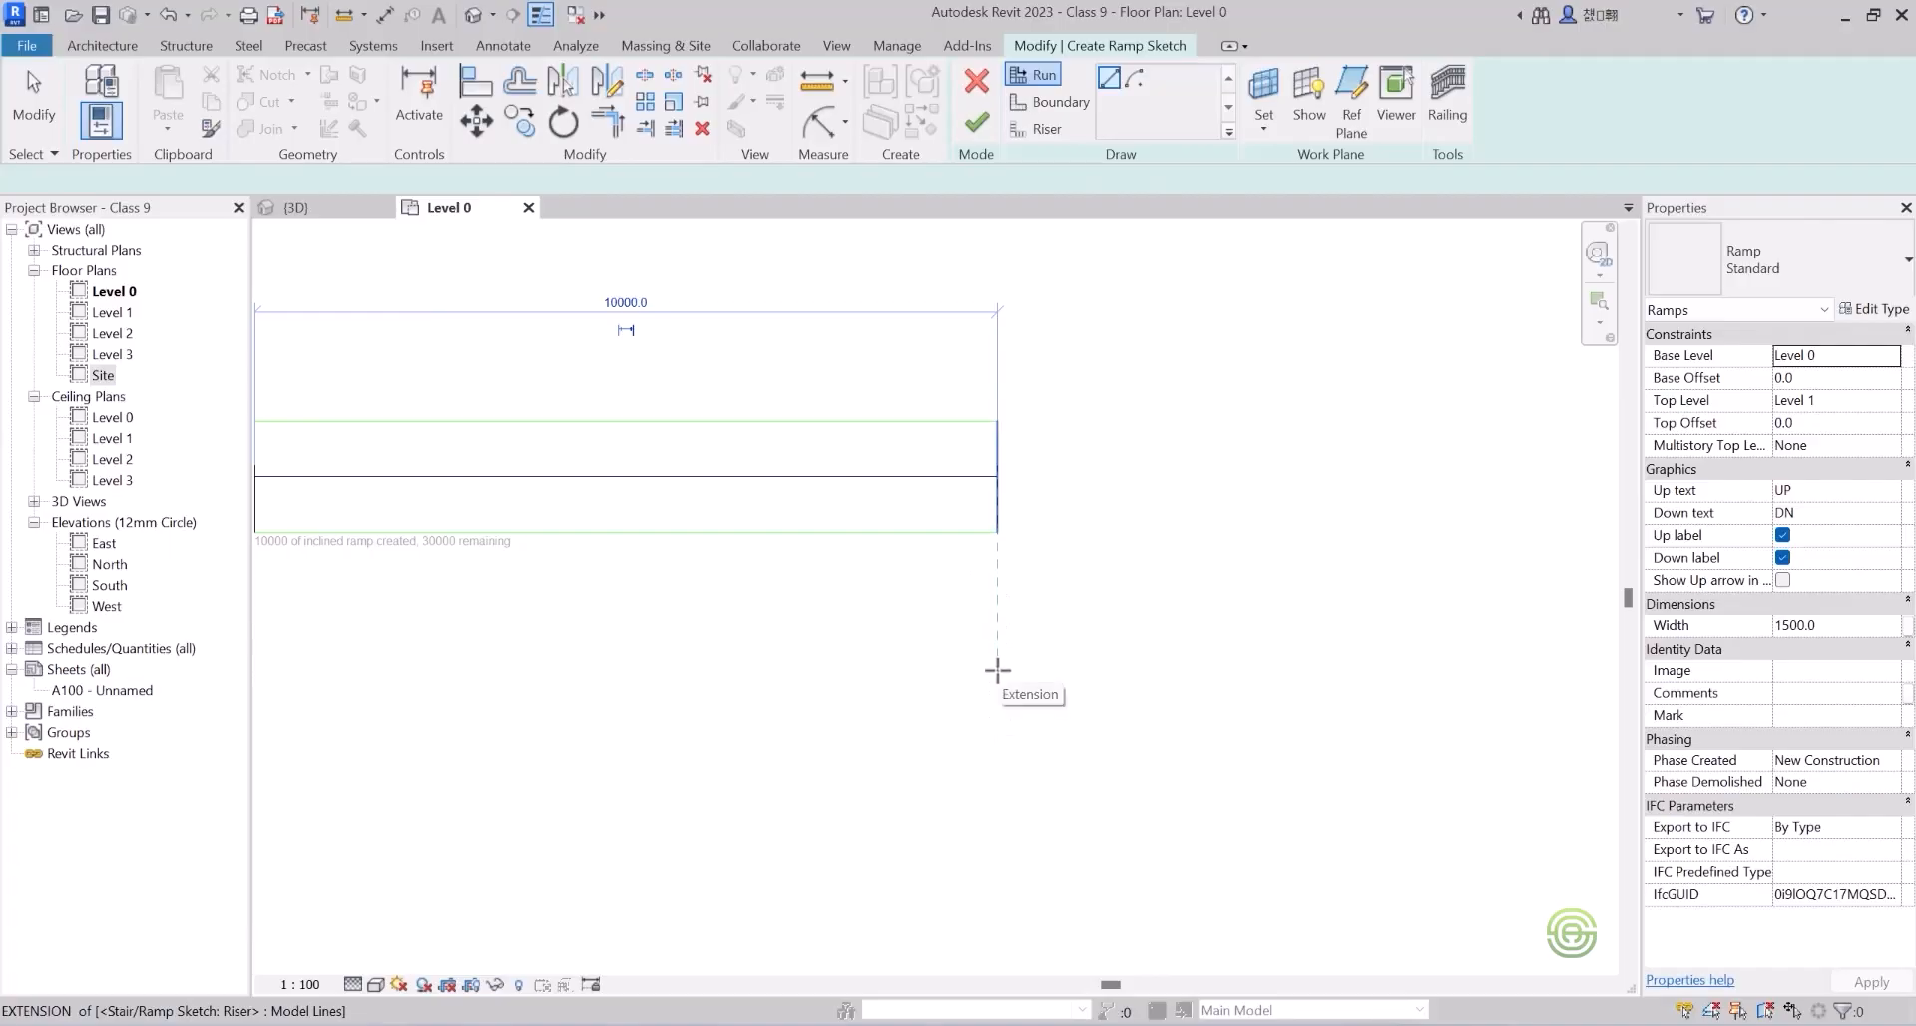
{"action": "left_click", "coordinate": [997, 670]}
{"action": "scroll", "coordinate": [932, 640], "scroll_direction": "down", "scroll_amount": 3}
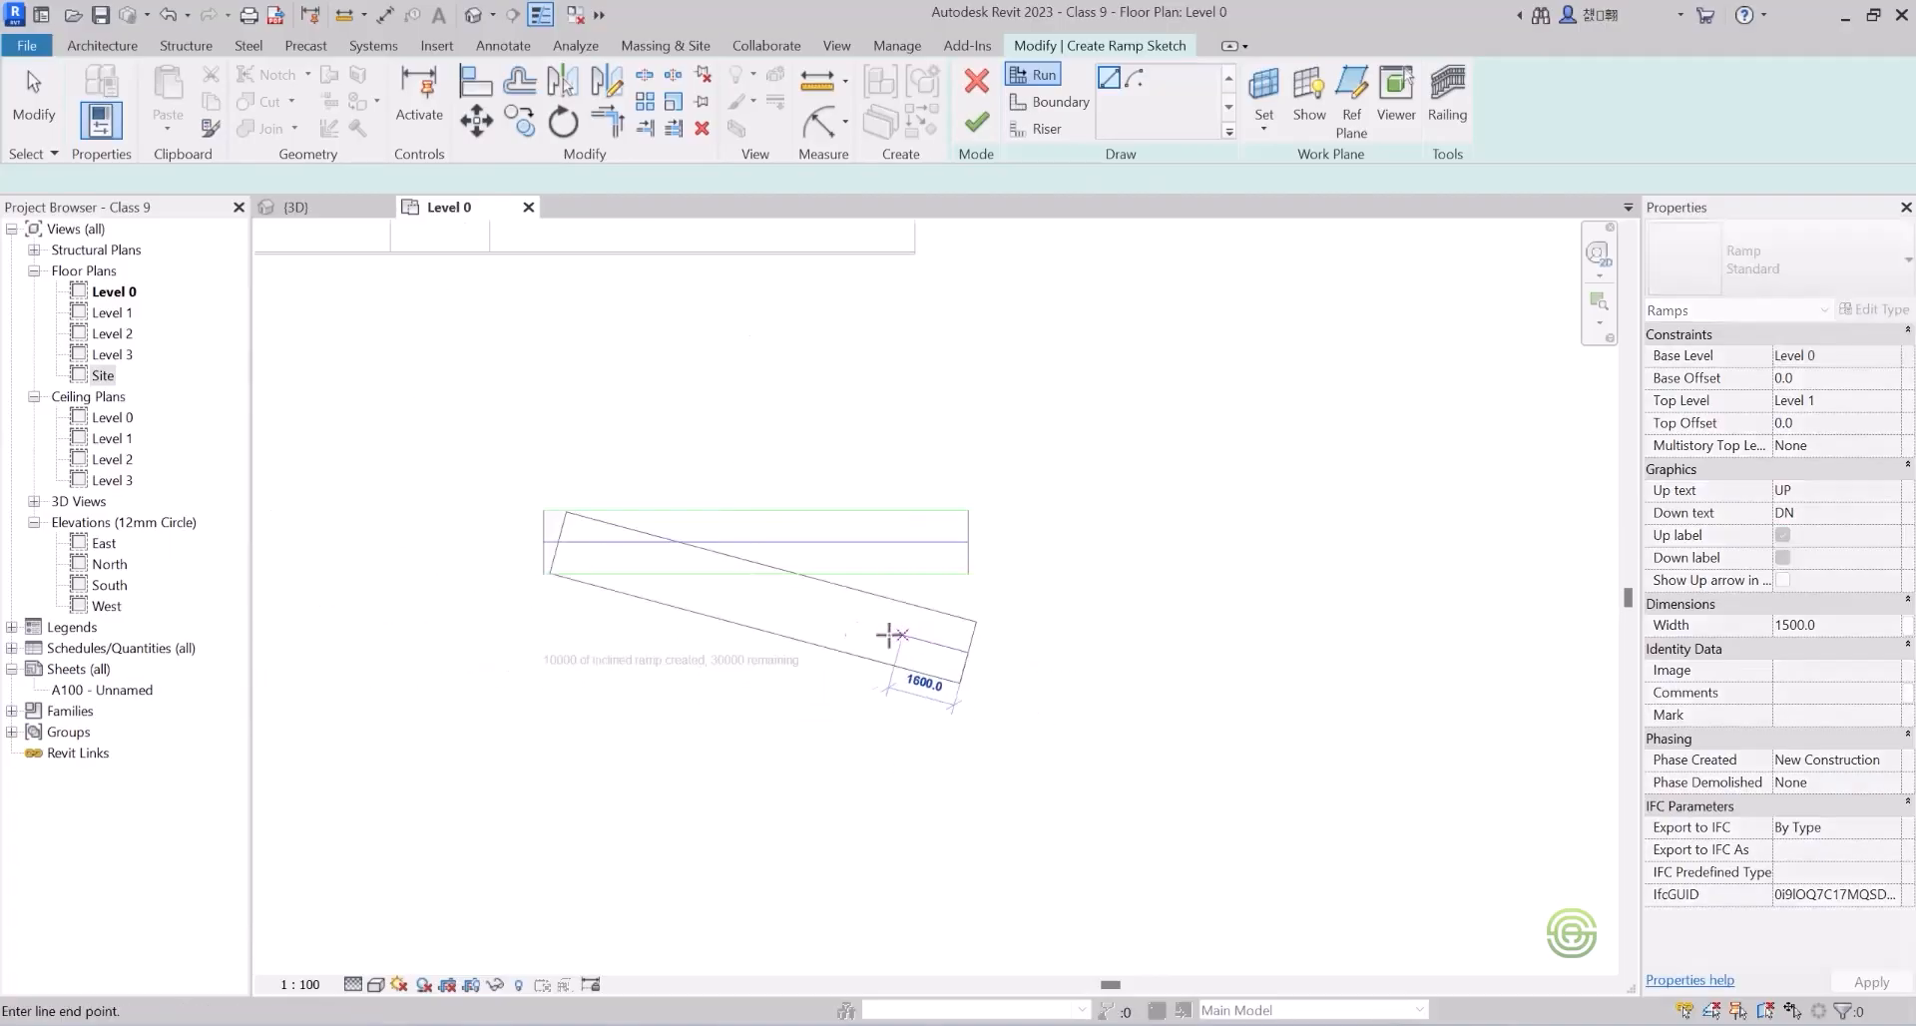
{"action": "scroll", "coordinate": [526, 652], "scroll_direction": "up", "scroll_amount": 3}
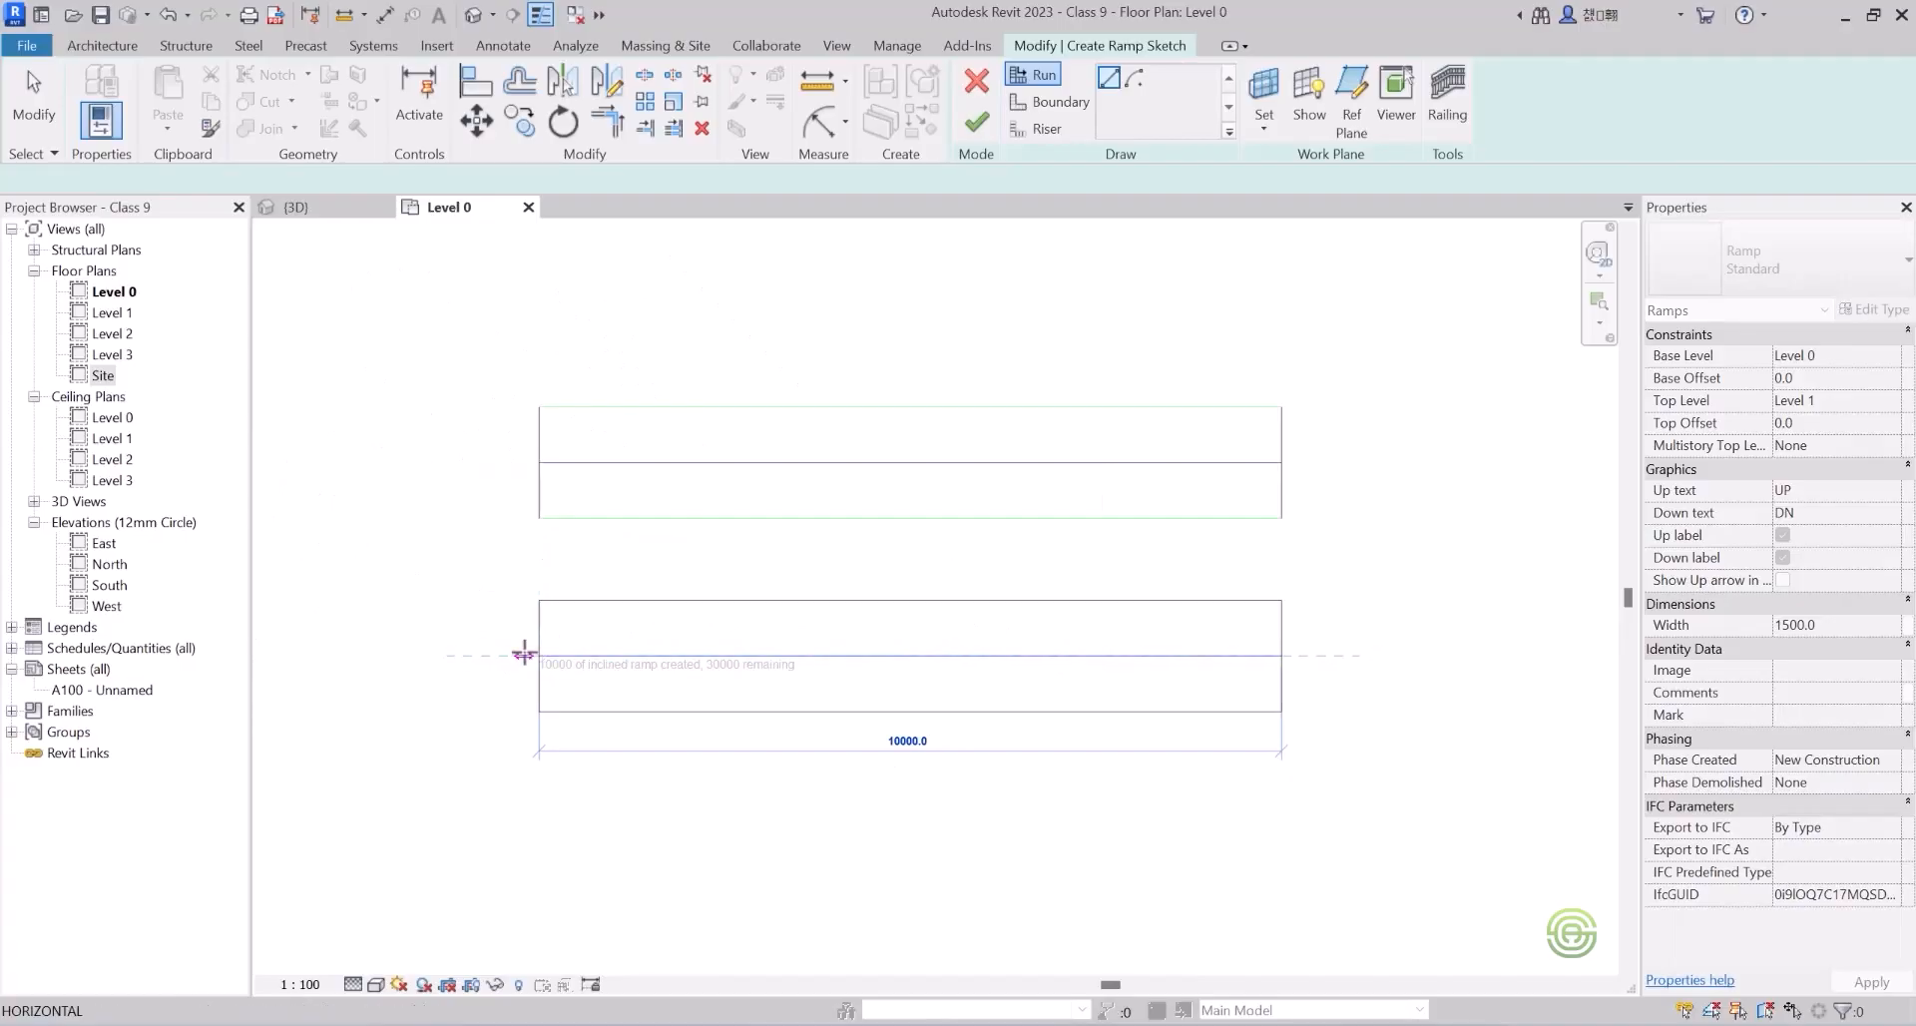
{"action": "left_click", "coordinate": [524, 654]}
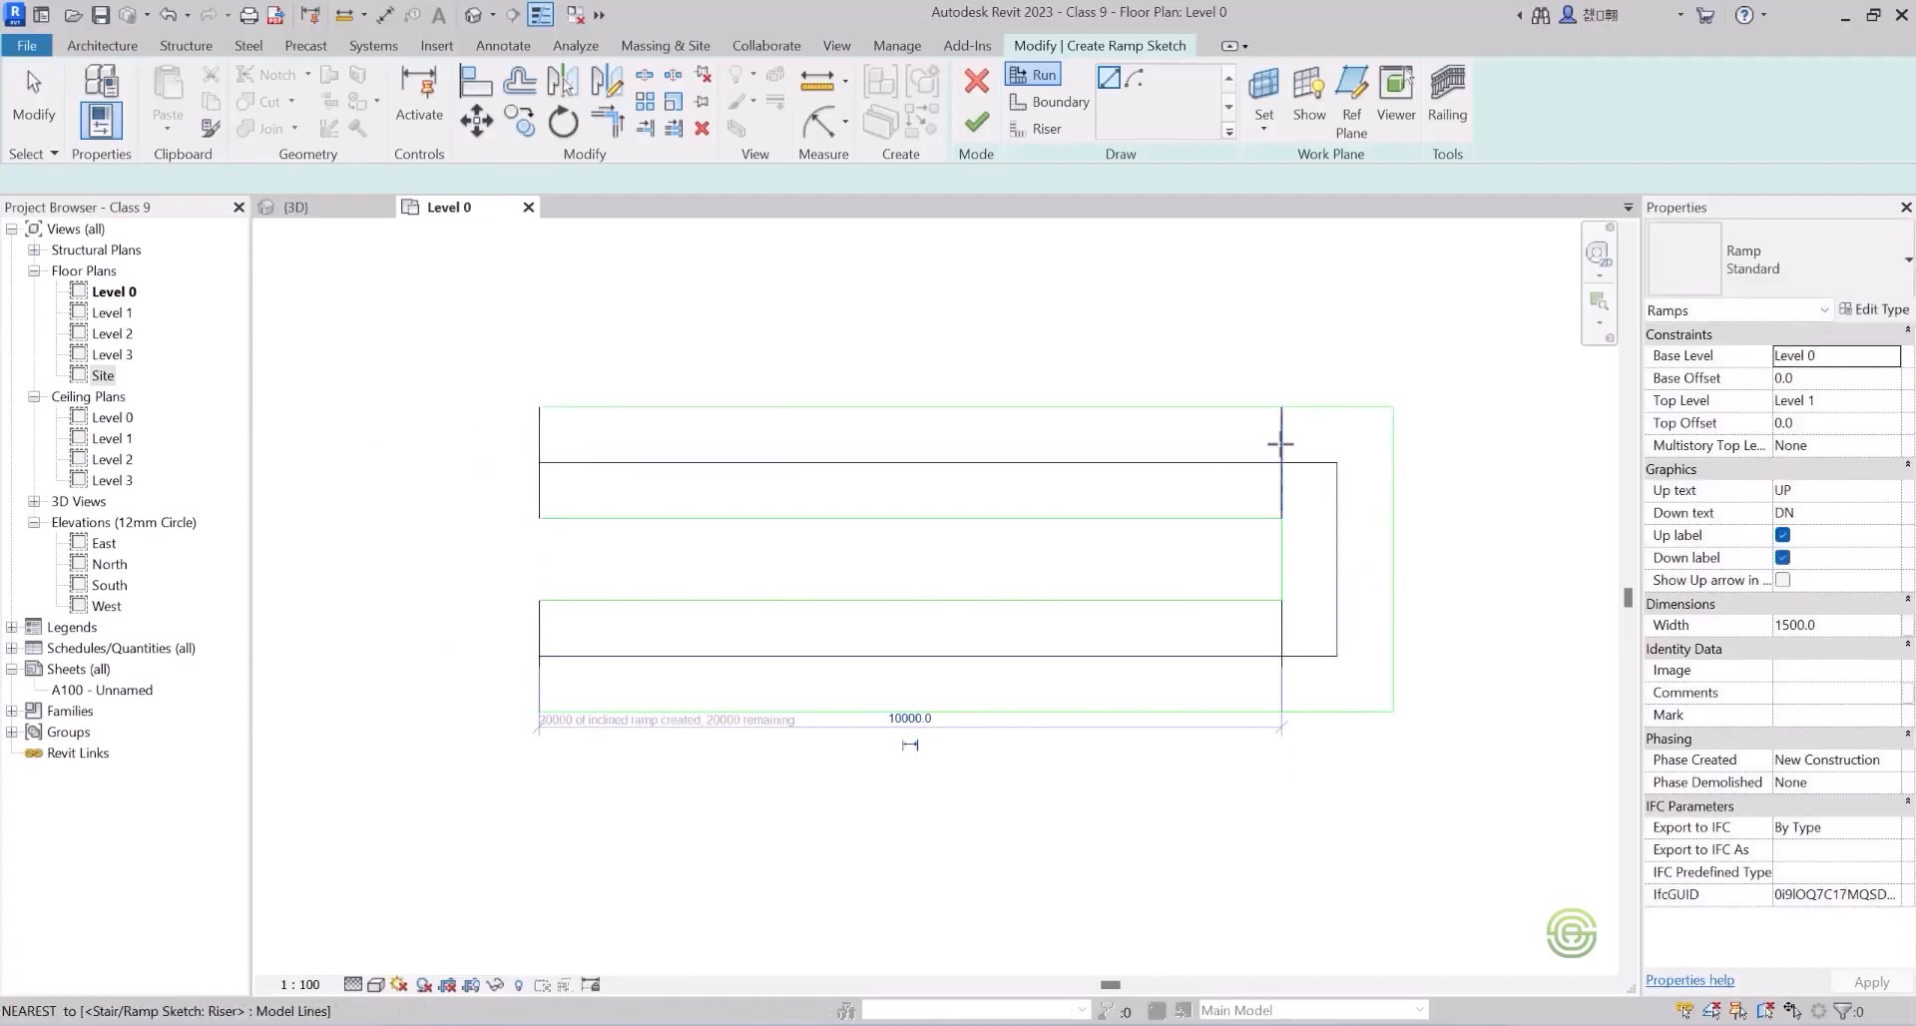
Draw a third 10000 mm run parallel below the second, starting in line with its left end riser and reversing direction.
{"action": "scroll", "coordinate": [595, 787], "scroll_direction": "up", "scroll_amount": 2}
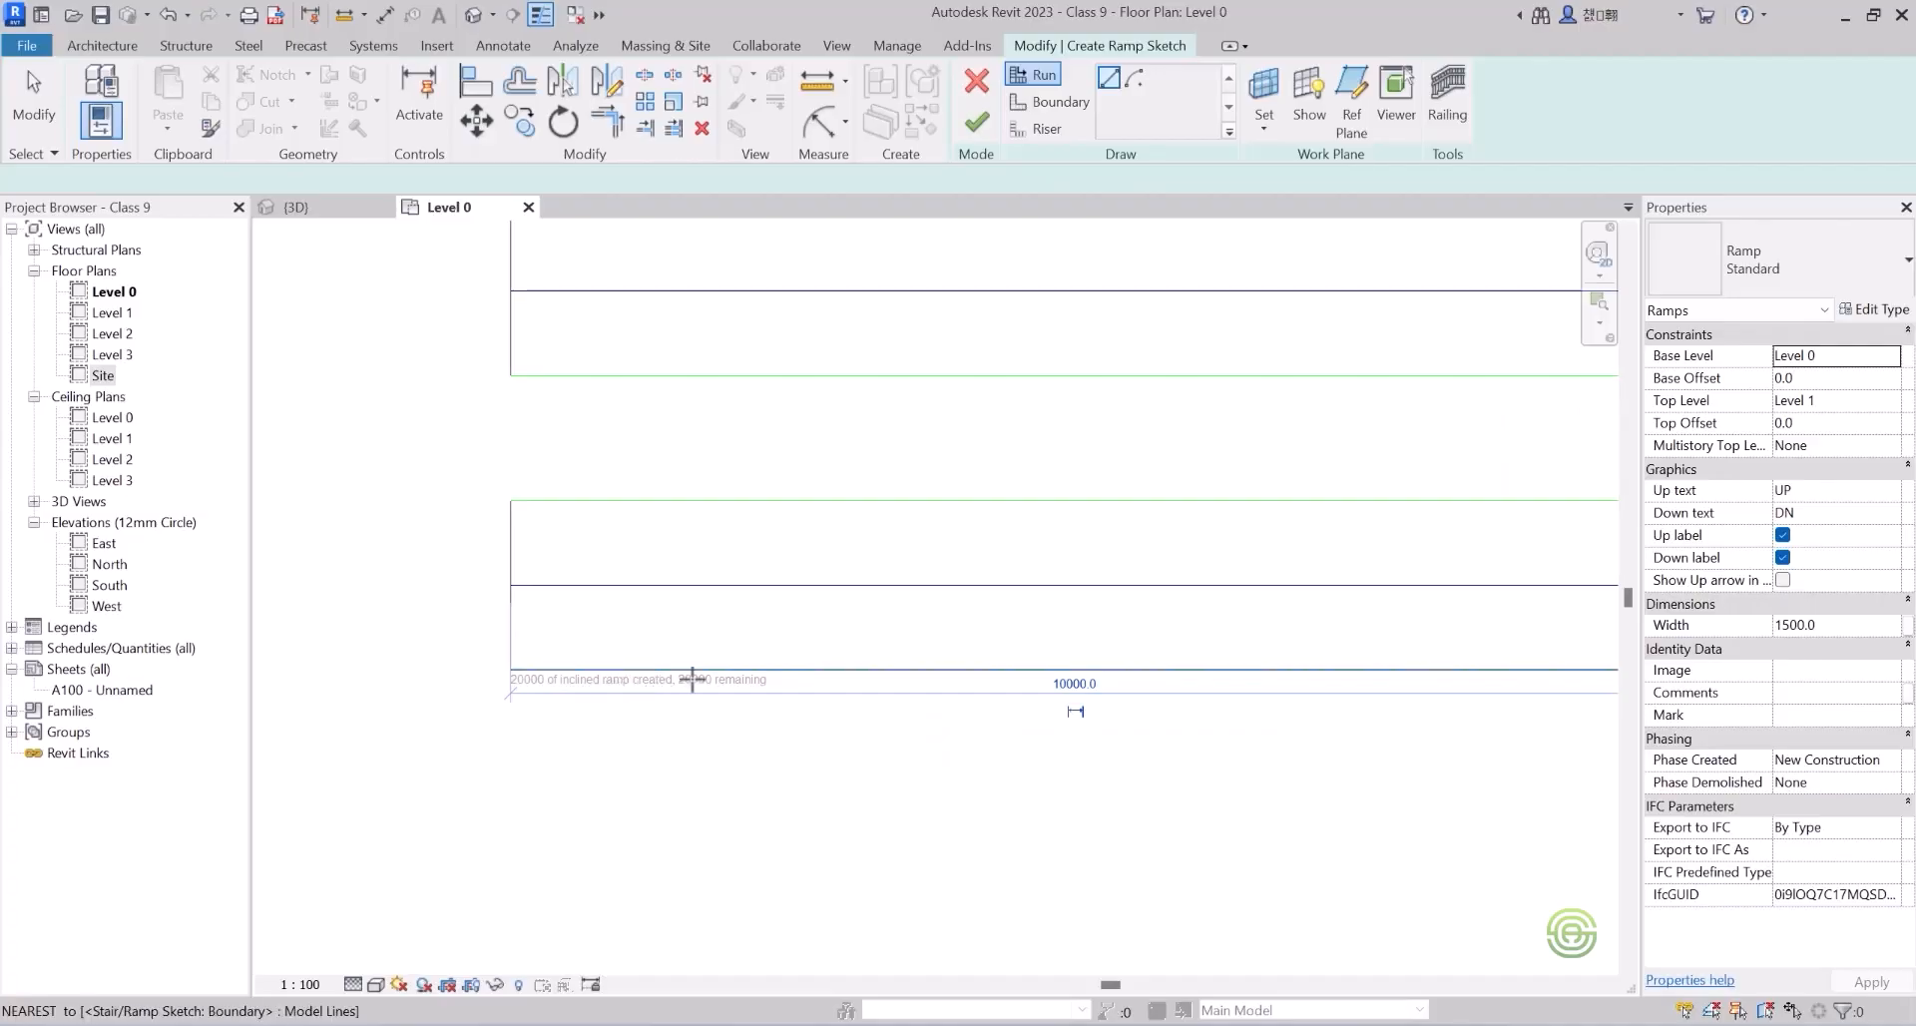
{"action": "scroll", "coordinate": [535, 462], "scroll_direction": "down", "scroll_amount": 3}
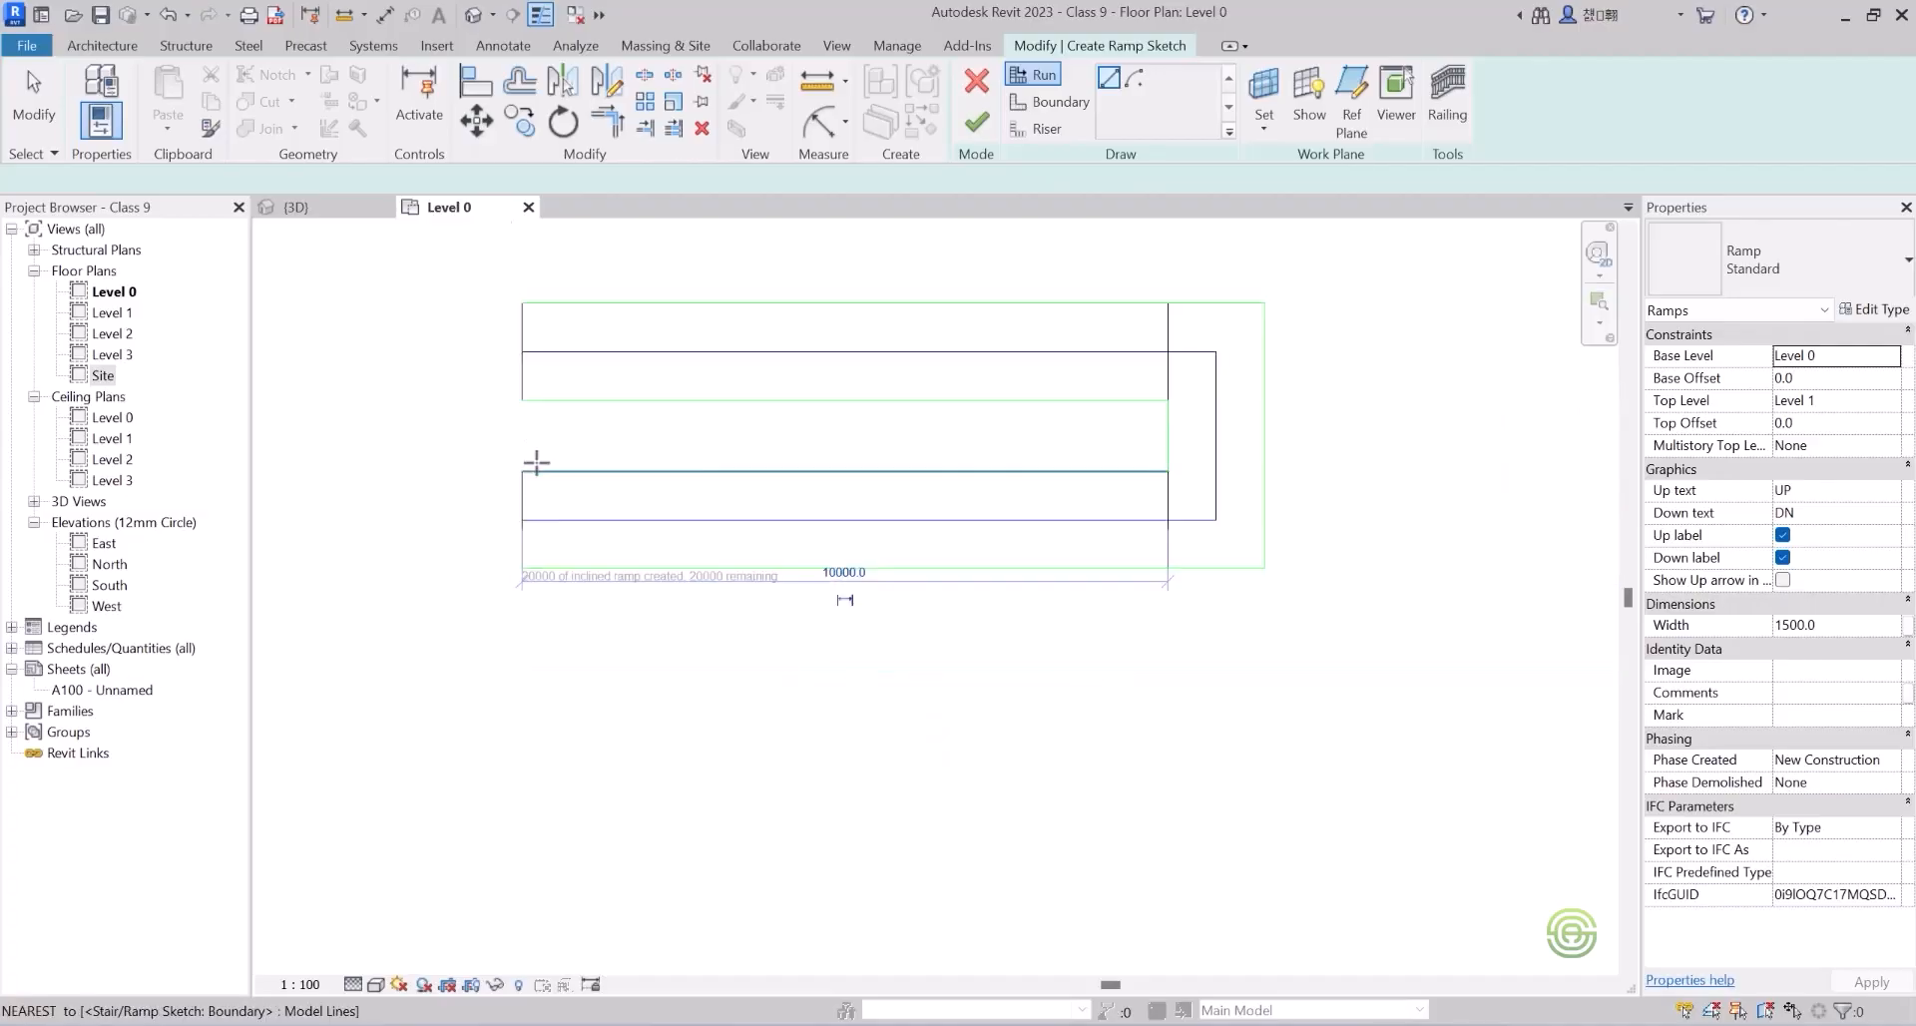
{"action": "scroll", "coordinate": [498, 596], "scroll_direction": "up", "scroll_amount": 1}
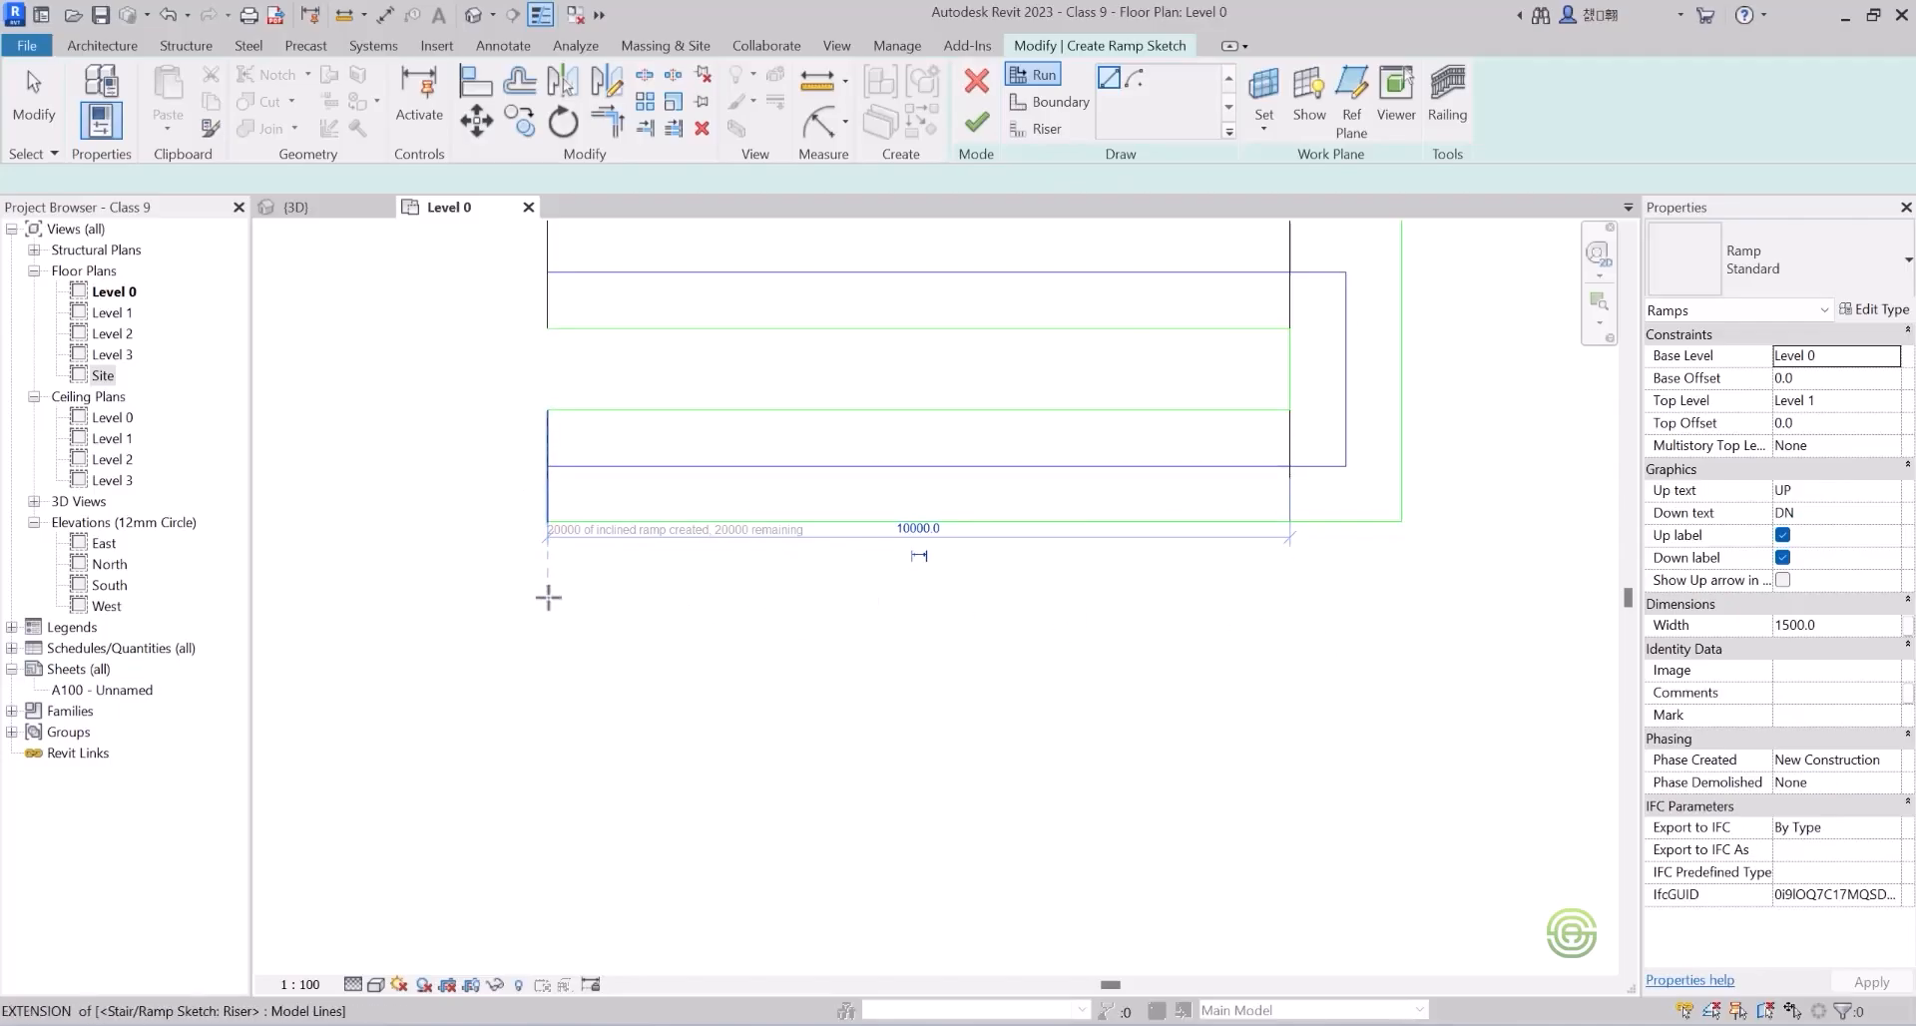
{"action": "left_click", "coordinate": [544, 656]}
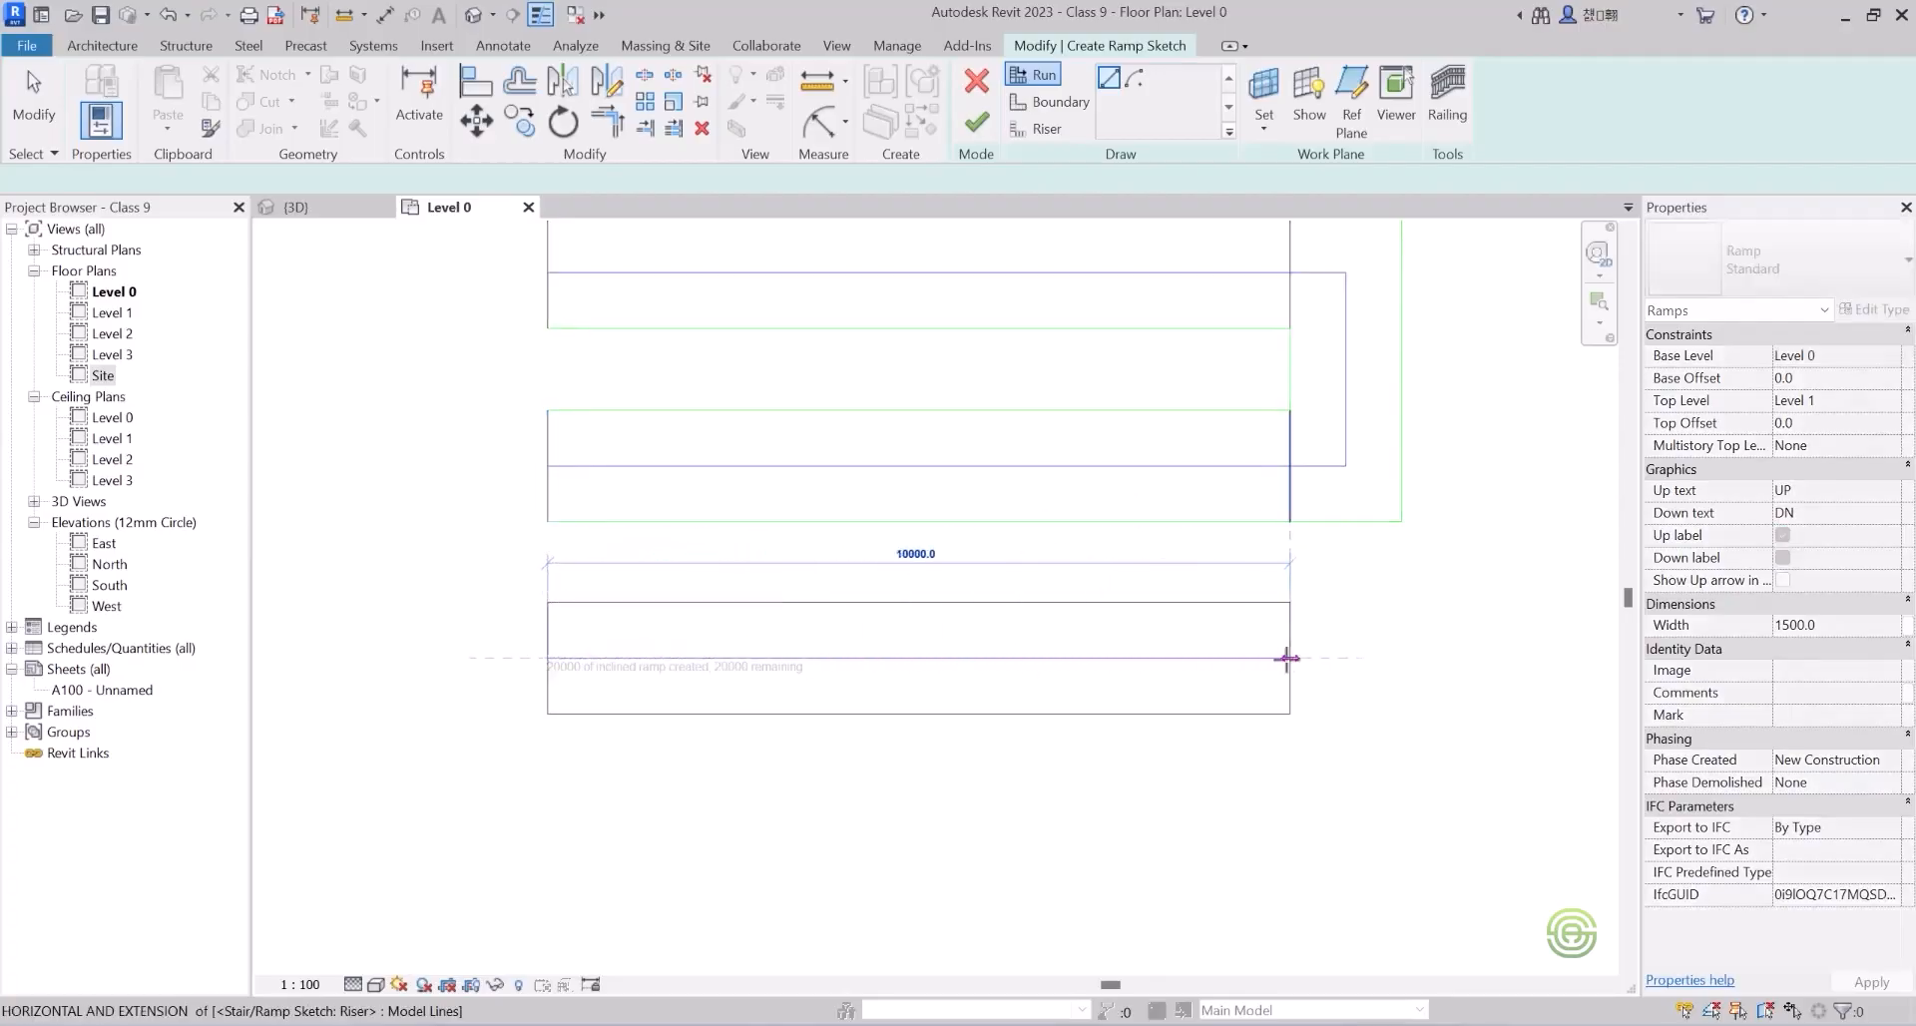
{"action": "left_click", "coordinate": [1327, 656]}
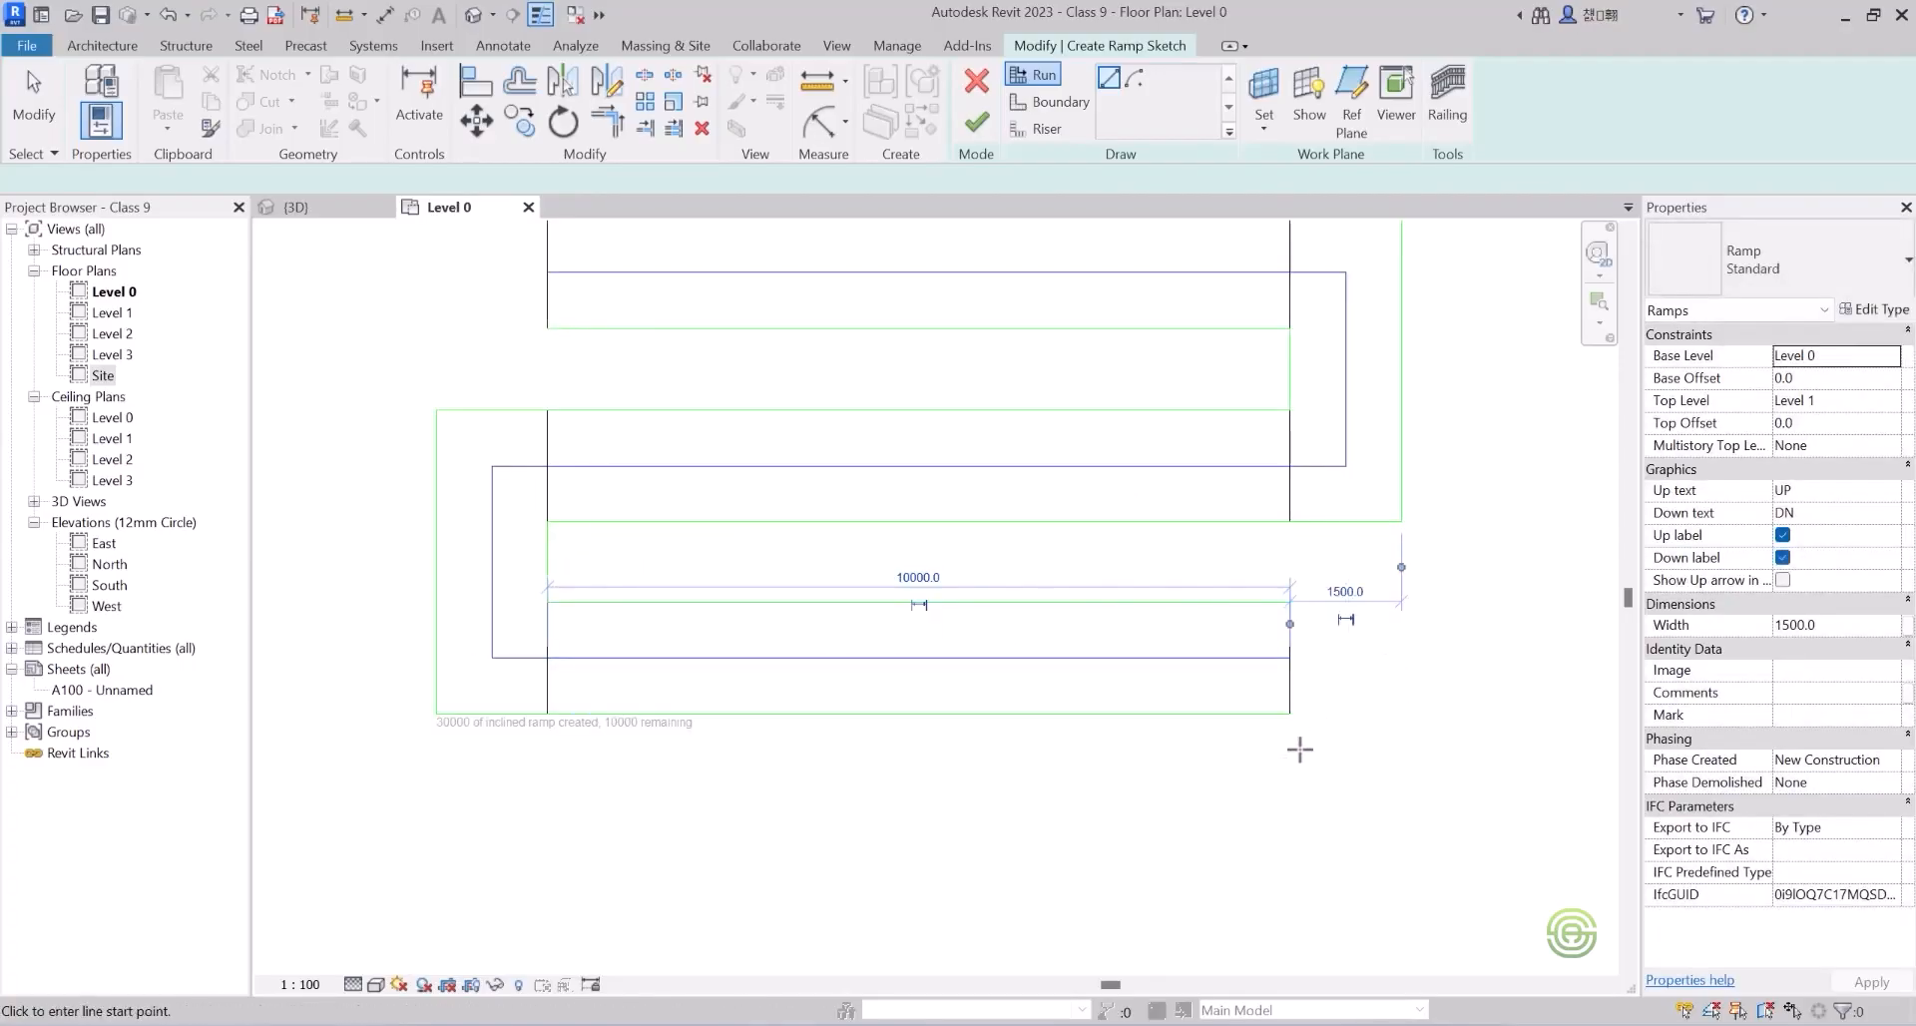
Draw a fourth 10000 mm run from right to left below the third, aligned with its right end riser.
{"action": "scroll", "coordinate": [924, 247], "scroll_direction": "down", "scroll_amount": 4}
{"action": "scroll", "coordinate": [1085, 564], "scroll_direction": "up", "scroll_amount": 2}
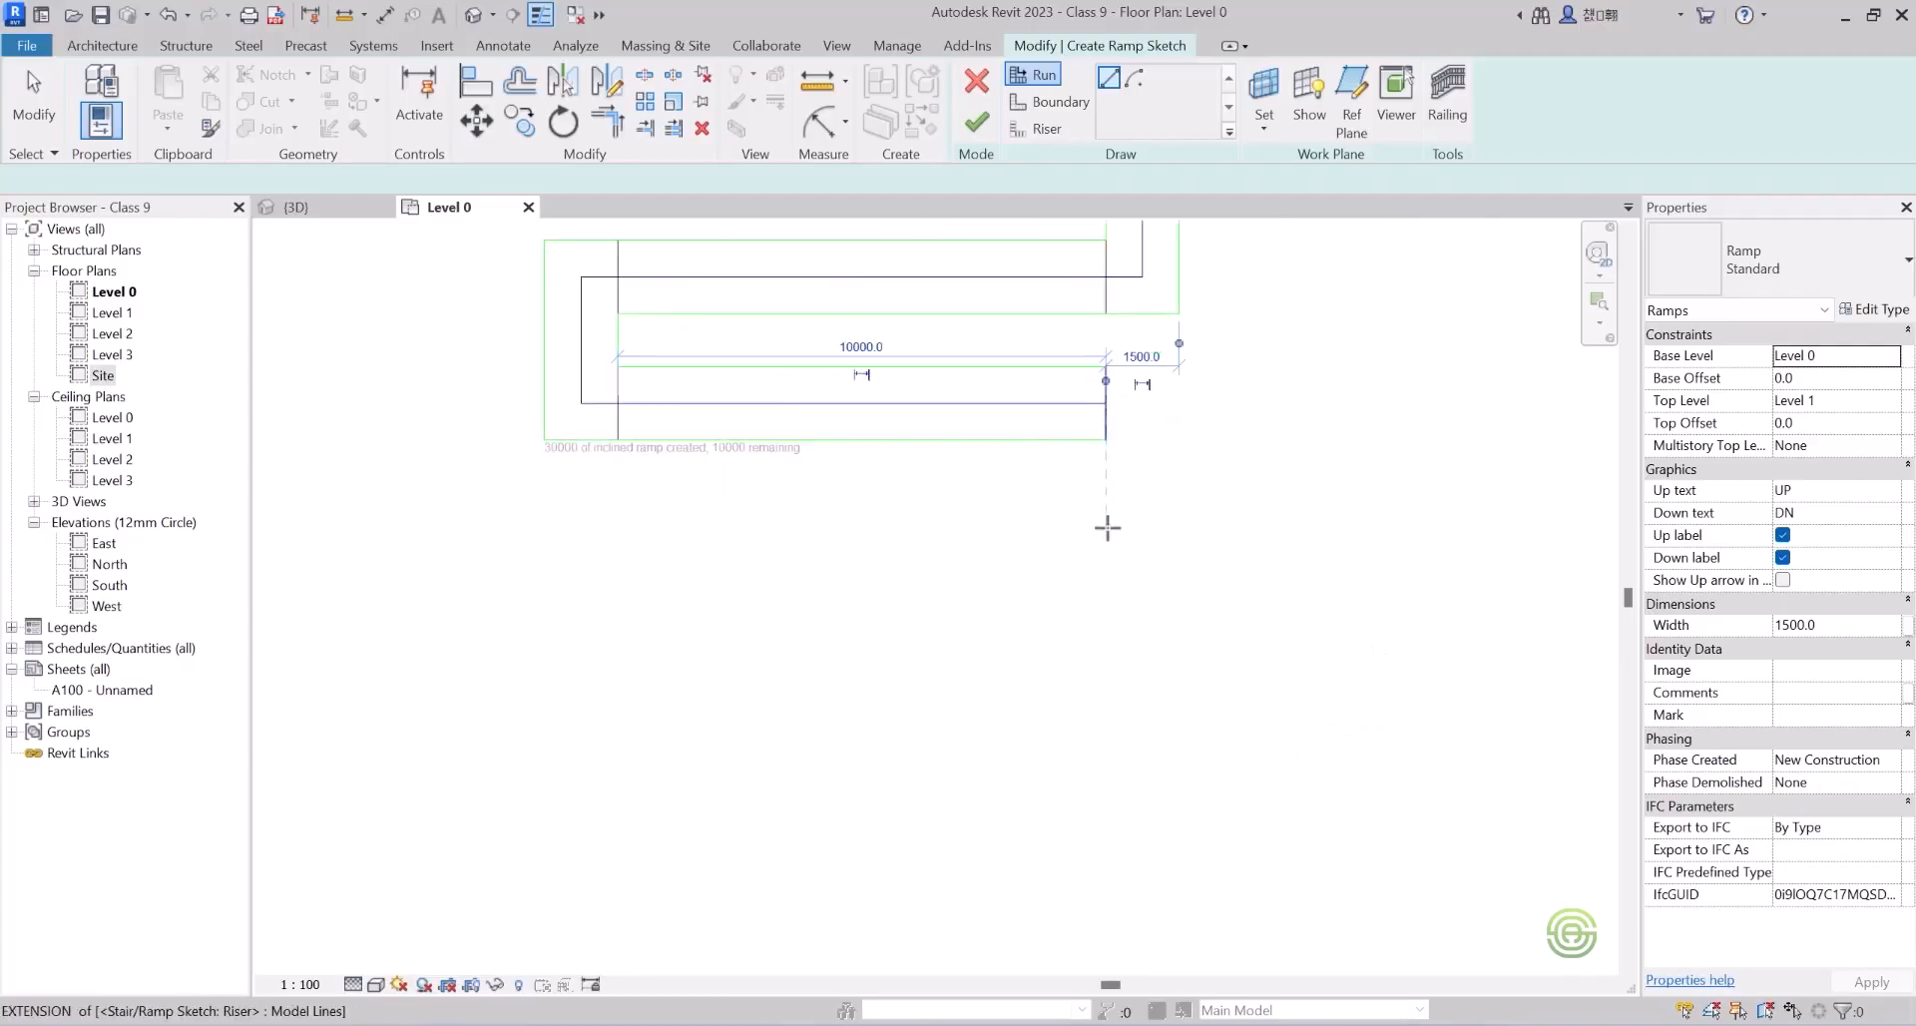
{"action": "left_click", "coordinate": [1106, 523]}
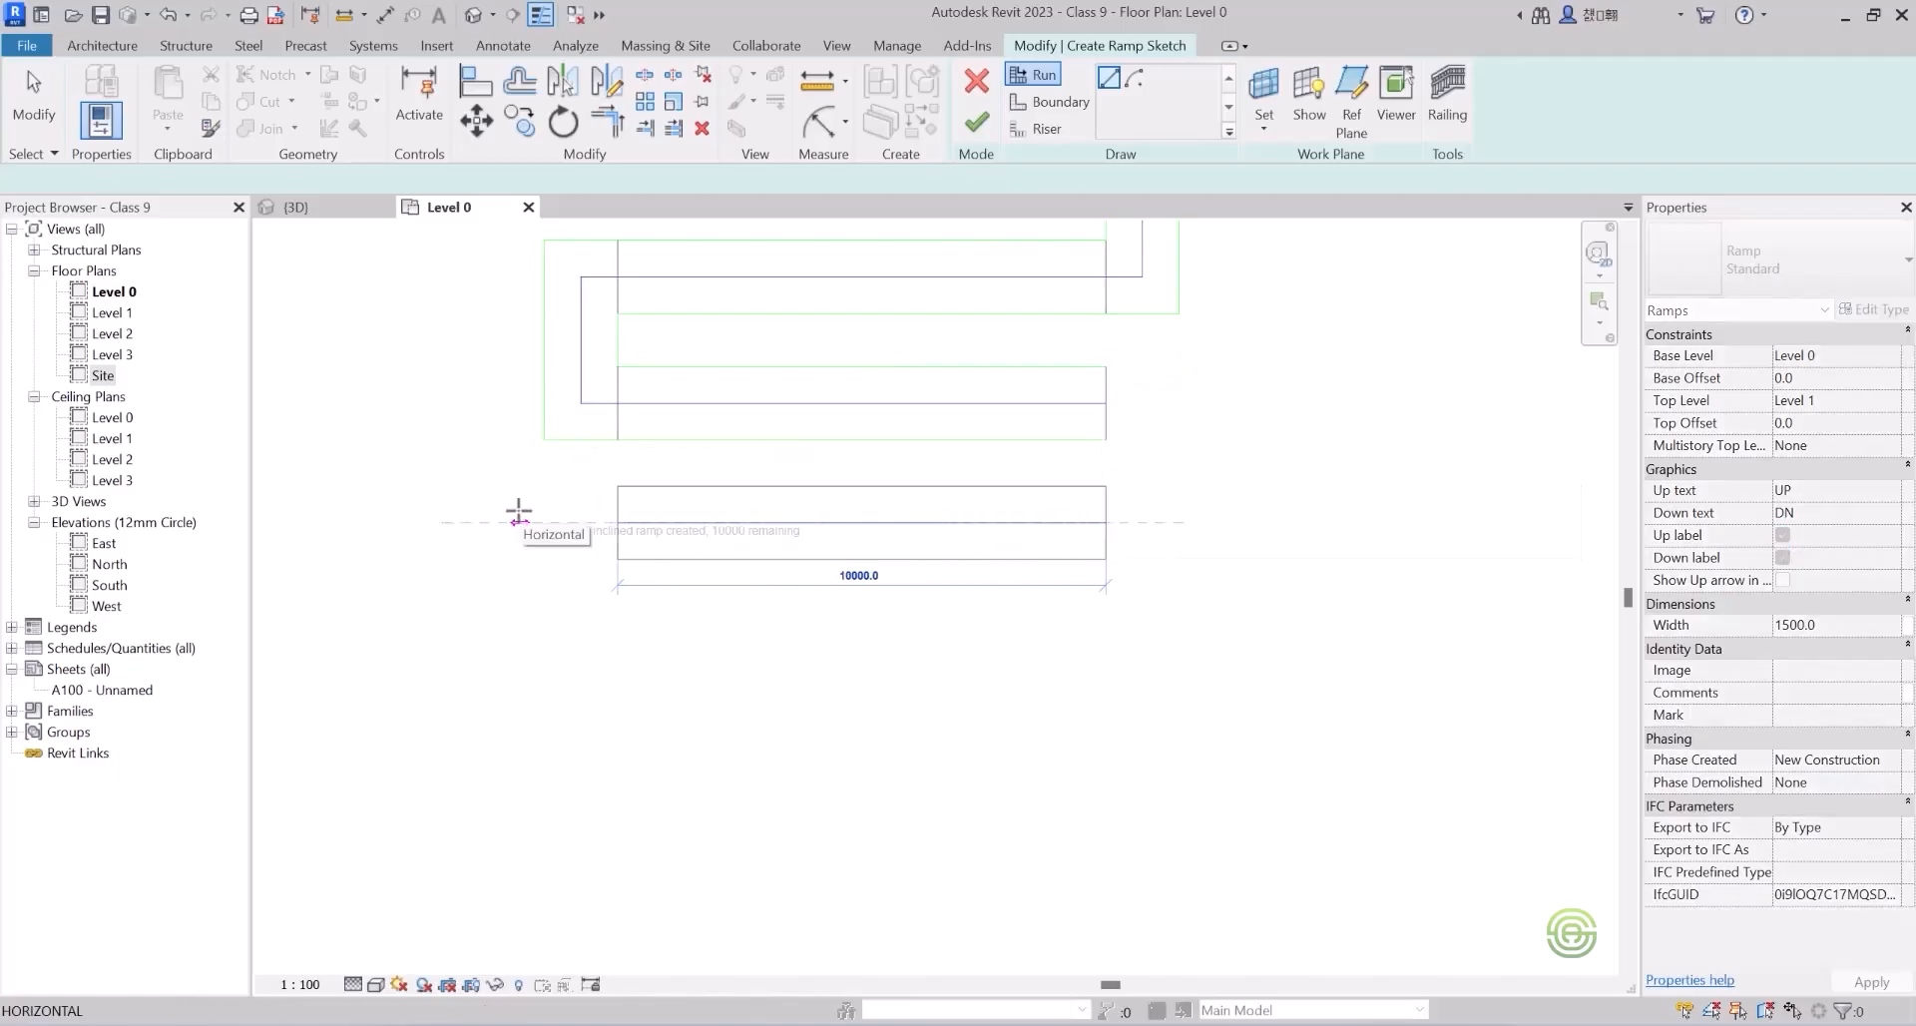
{"action": "left_click", "coordinate": [518, 511]}
Finish the switchback ramp sketch and orbit the 3D view to inspect the four-run ramp.
{"action": "scroll", "coordinate": [749, 563], "scroll_direction": "down", "scroll_amount": 3}
{"action": "scroll", "coordinate": [685, 542], "scroll_direction": "up", "scroll_amount": 7}
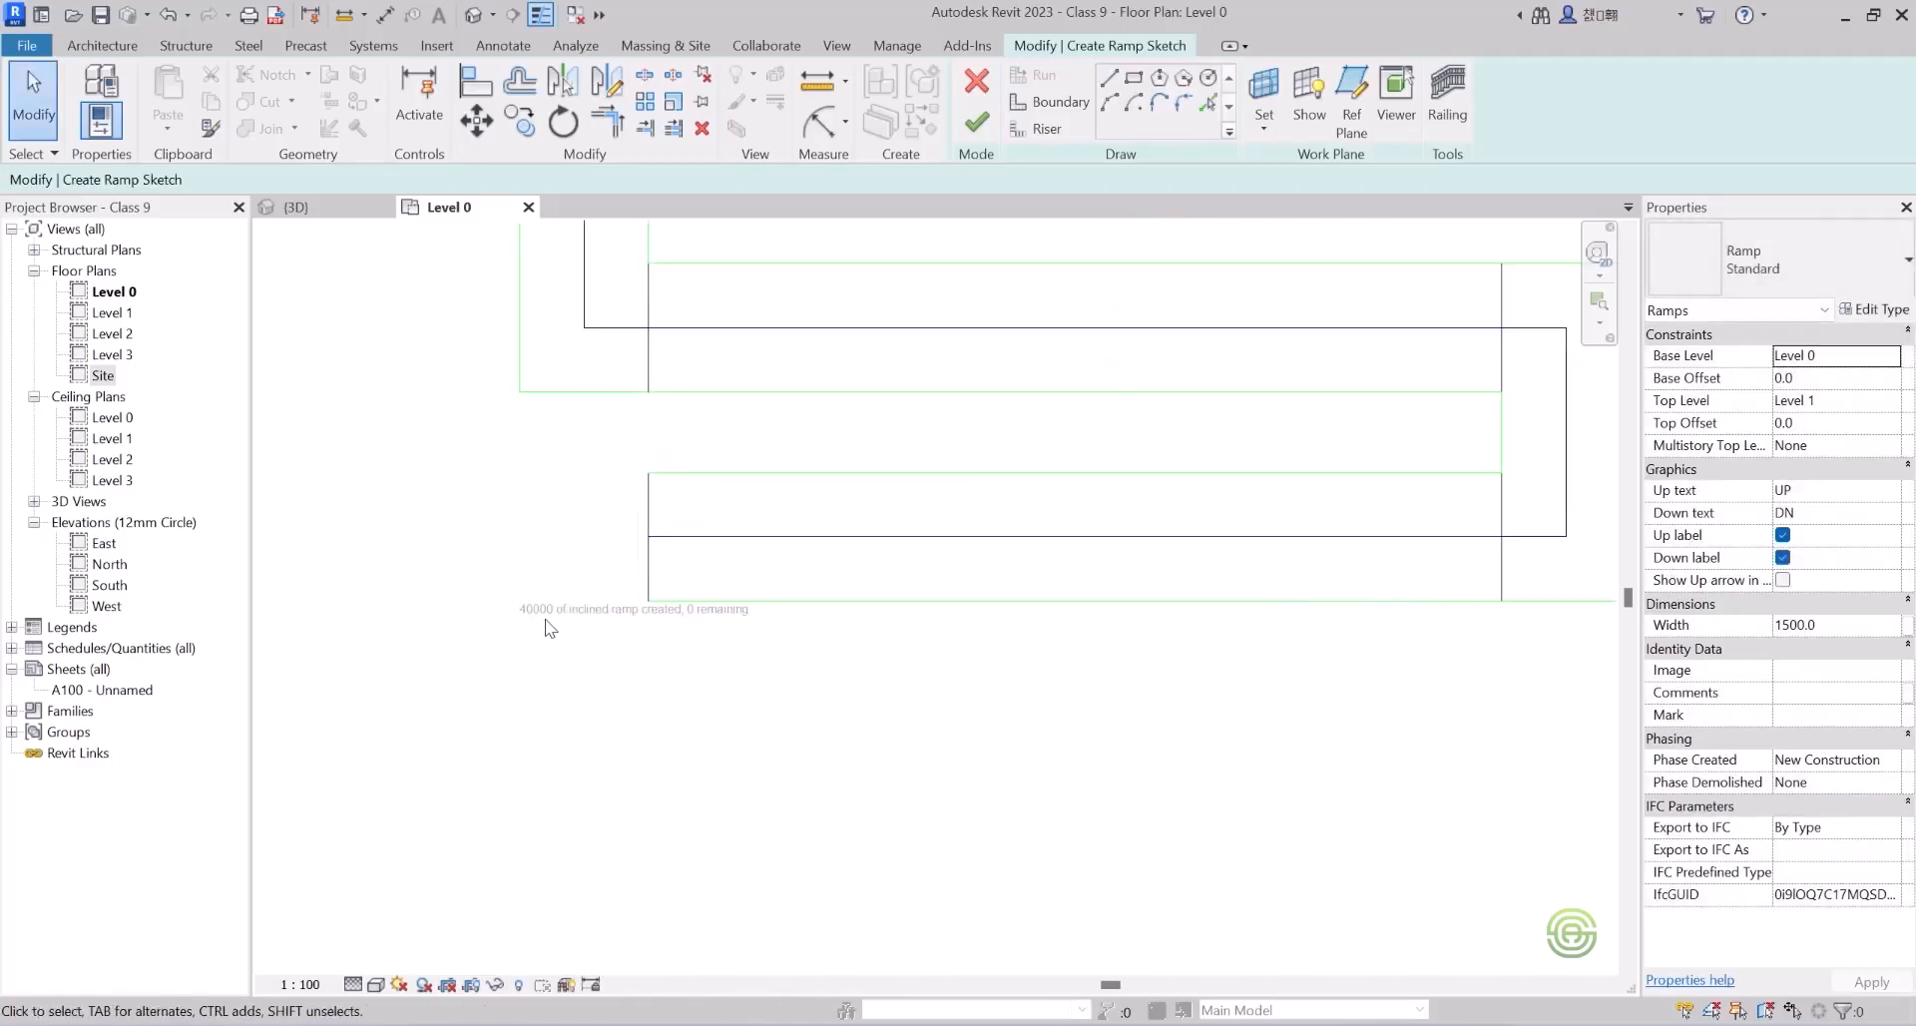
{"action": "scroll", "coordinate": [698, 631], "scroll_direction": "down", "scroll_amount": 3}
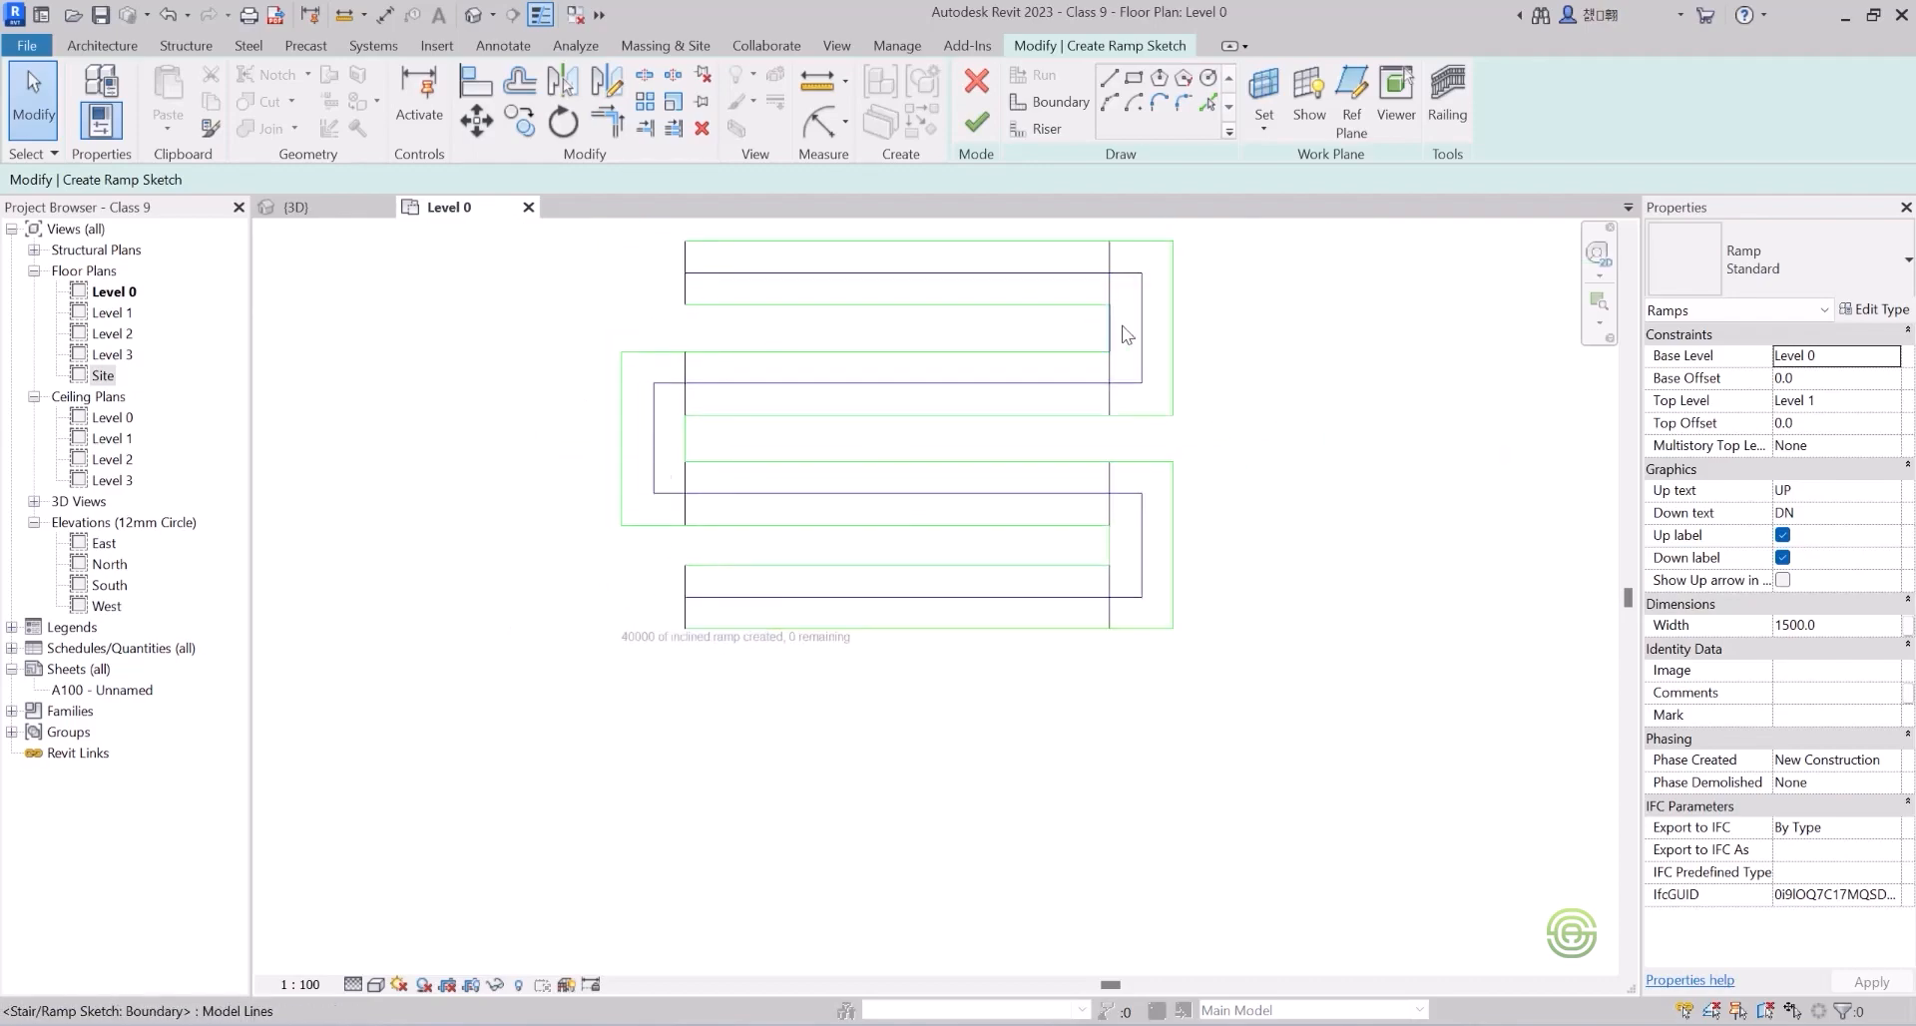
{"action": "left_click", "coordinate": [981, 125]}
{"action": "left_click", "coordinate": [298, 208]}
{"action": "middle_click_drag", "start_coordinate": [976, 532], "coordinate": [907, 672], "text": "shift"}
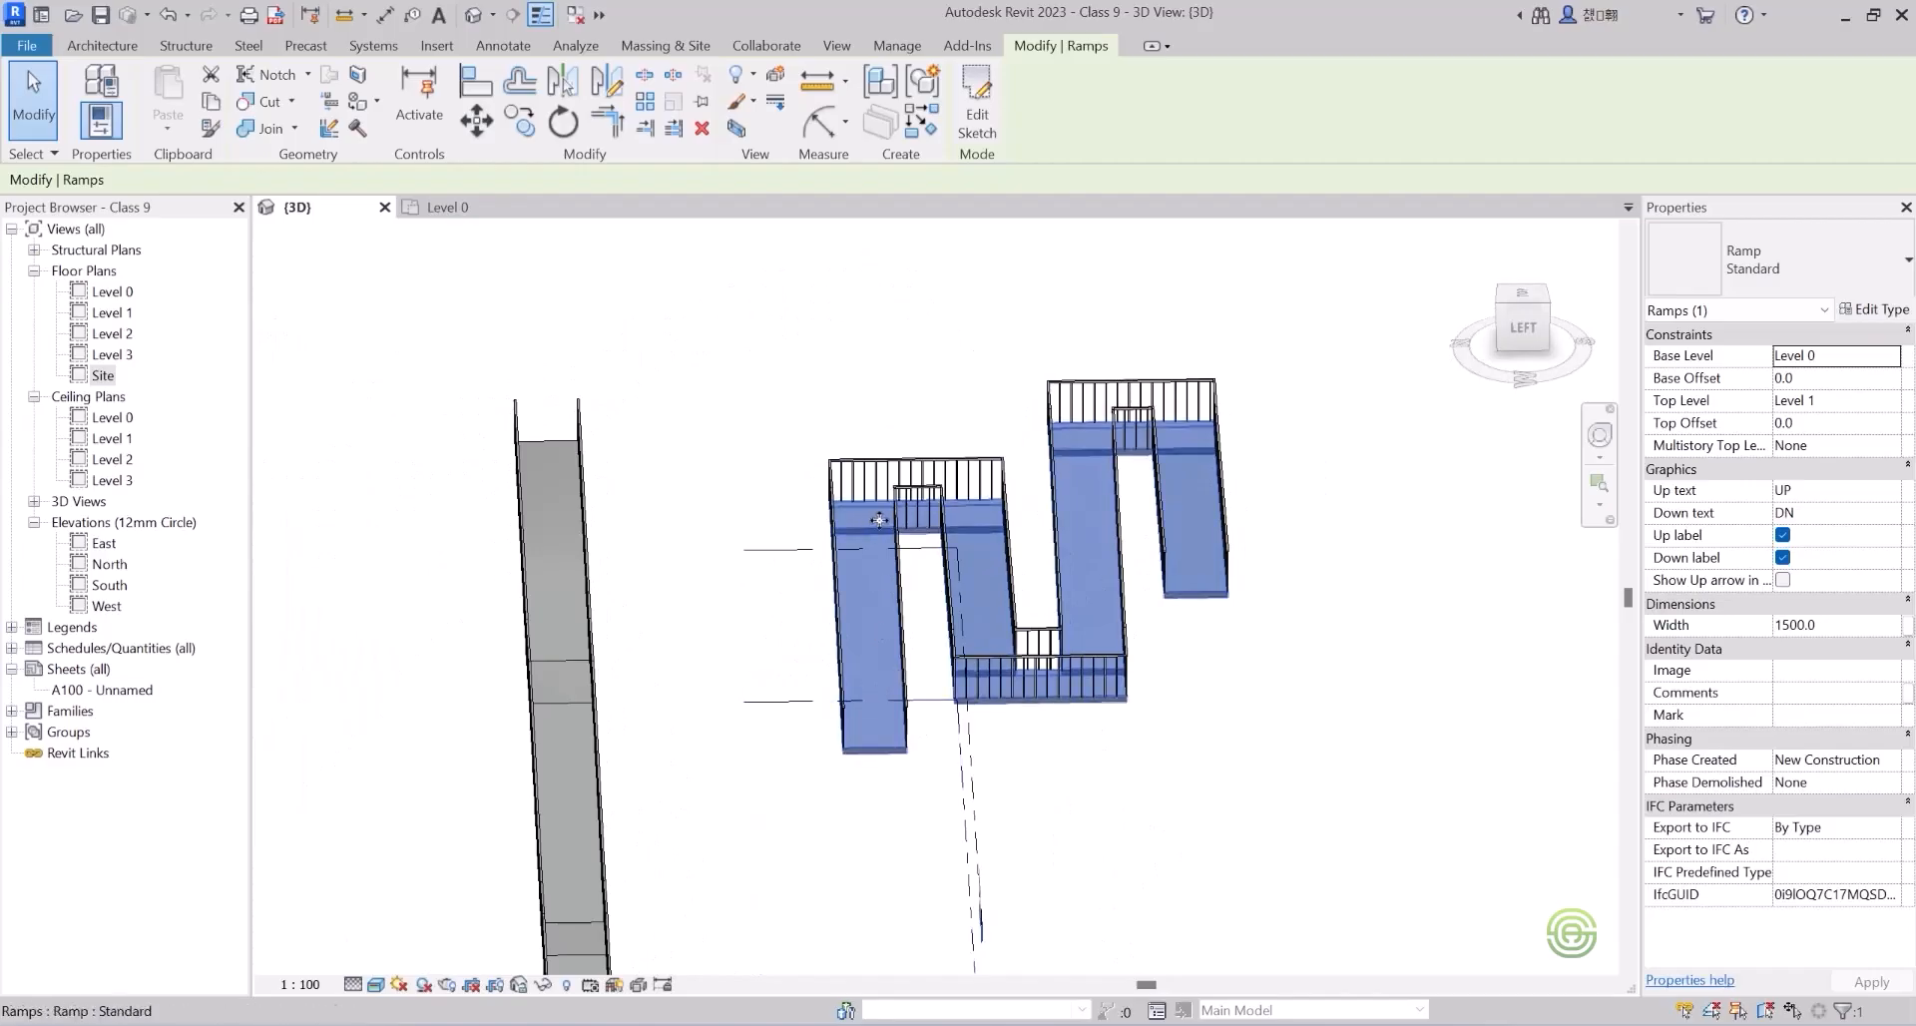
Inspect the switchback ramp in 3D from the side, the front and directly above.
{"action": "middle_click_drag", "start_coordinate": [992, 645], "coordinate": [682, 647], "text": "shift"}
{"action": "middle_click_drag", "start_coordinate": [794, 593], "coordinate": [1253, 399], "text": "shift"}
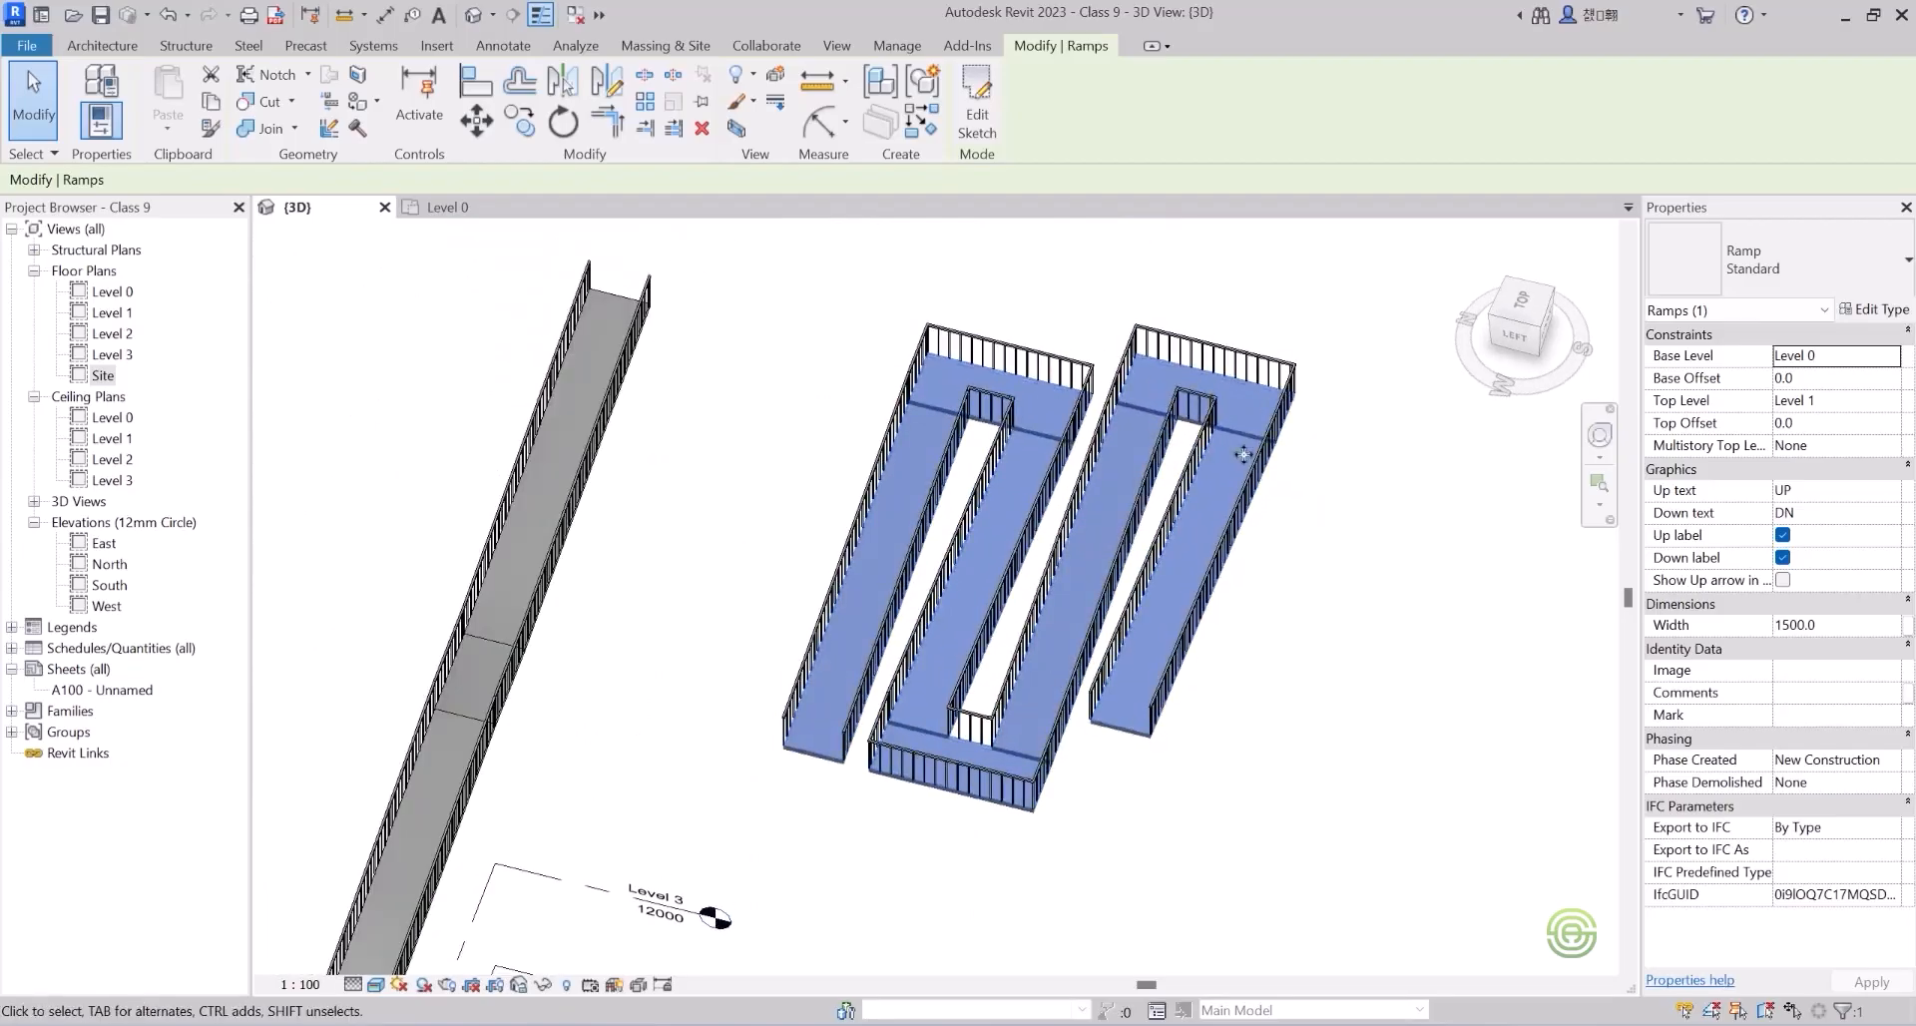
{"action": "middle_click_drag", "start_coordinate": [1113, 728], "coordinate": [764, 625], "text": "shift"}
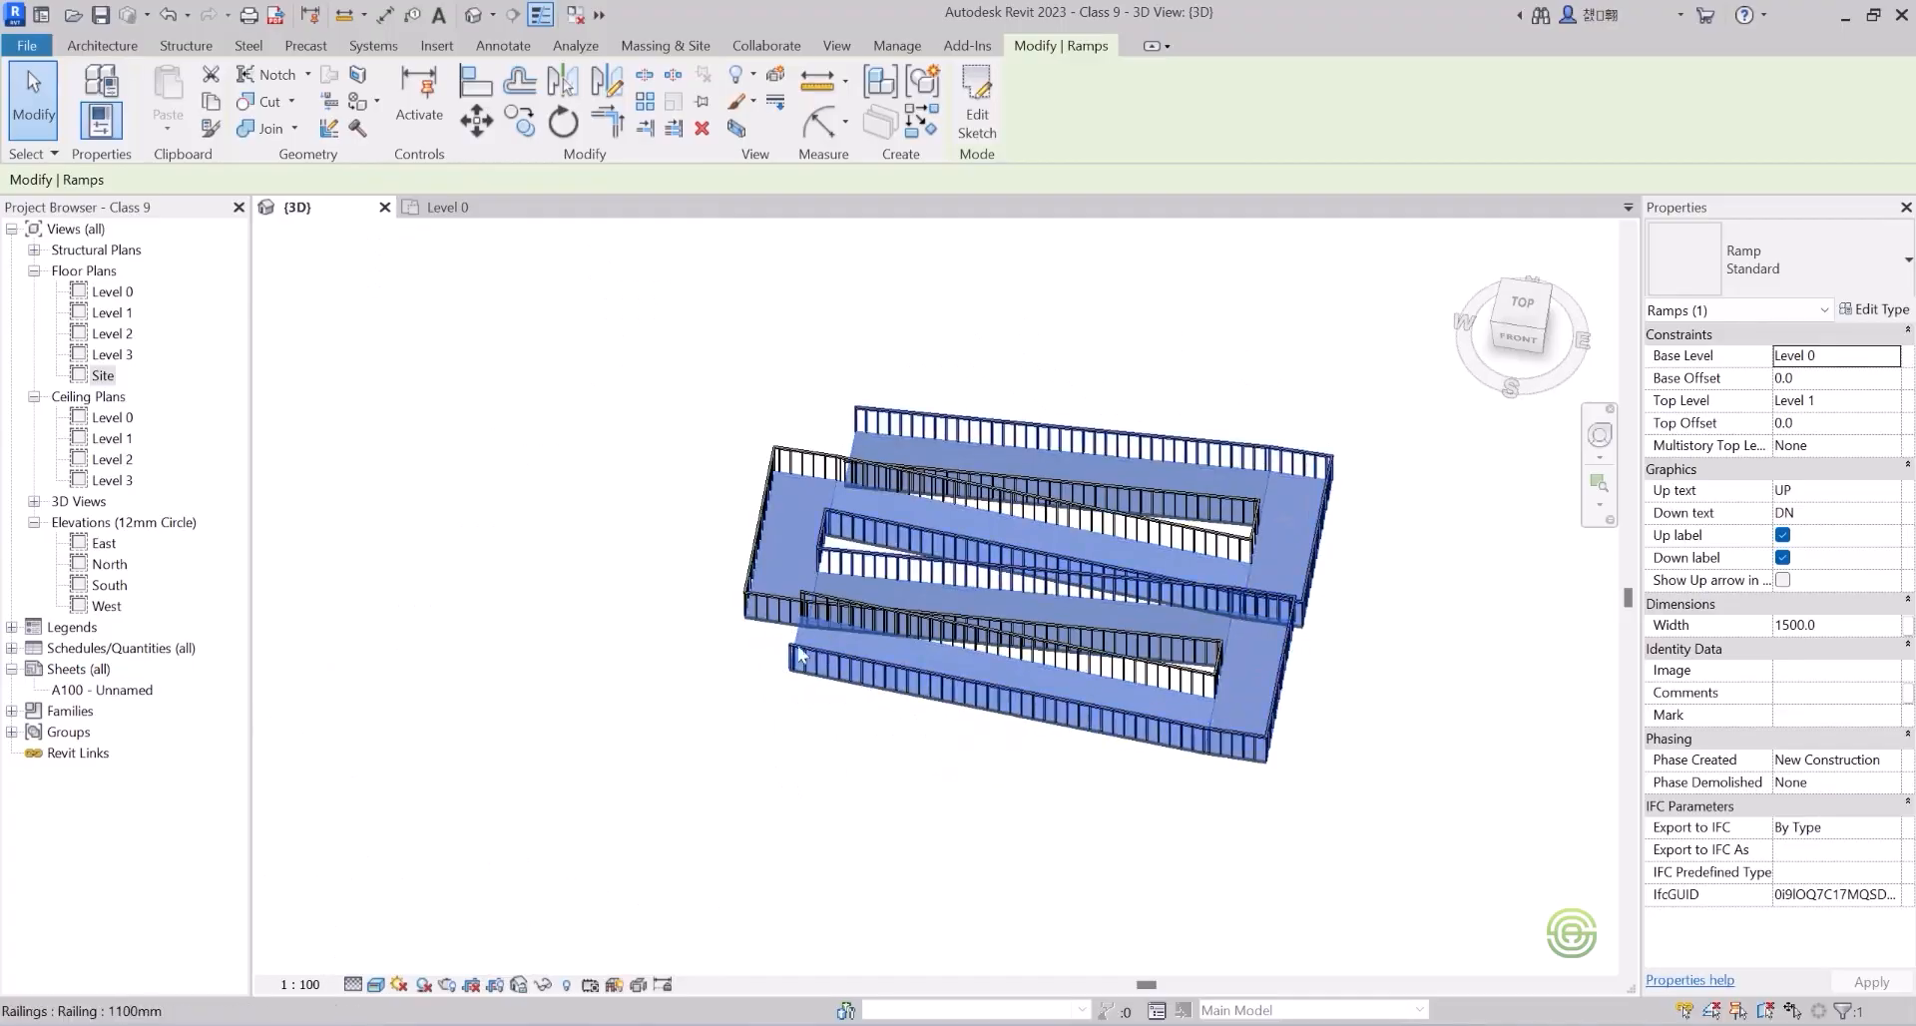
{"action": "middle_click_drag", "start_coordinate": [795, 656], "coordinate": [913, 639], "text": "shift"}
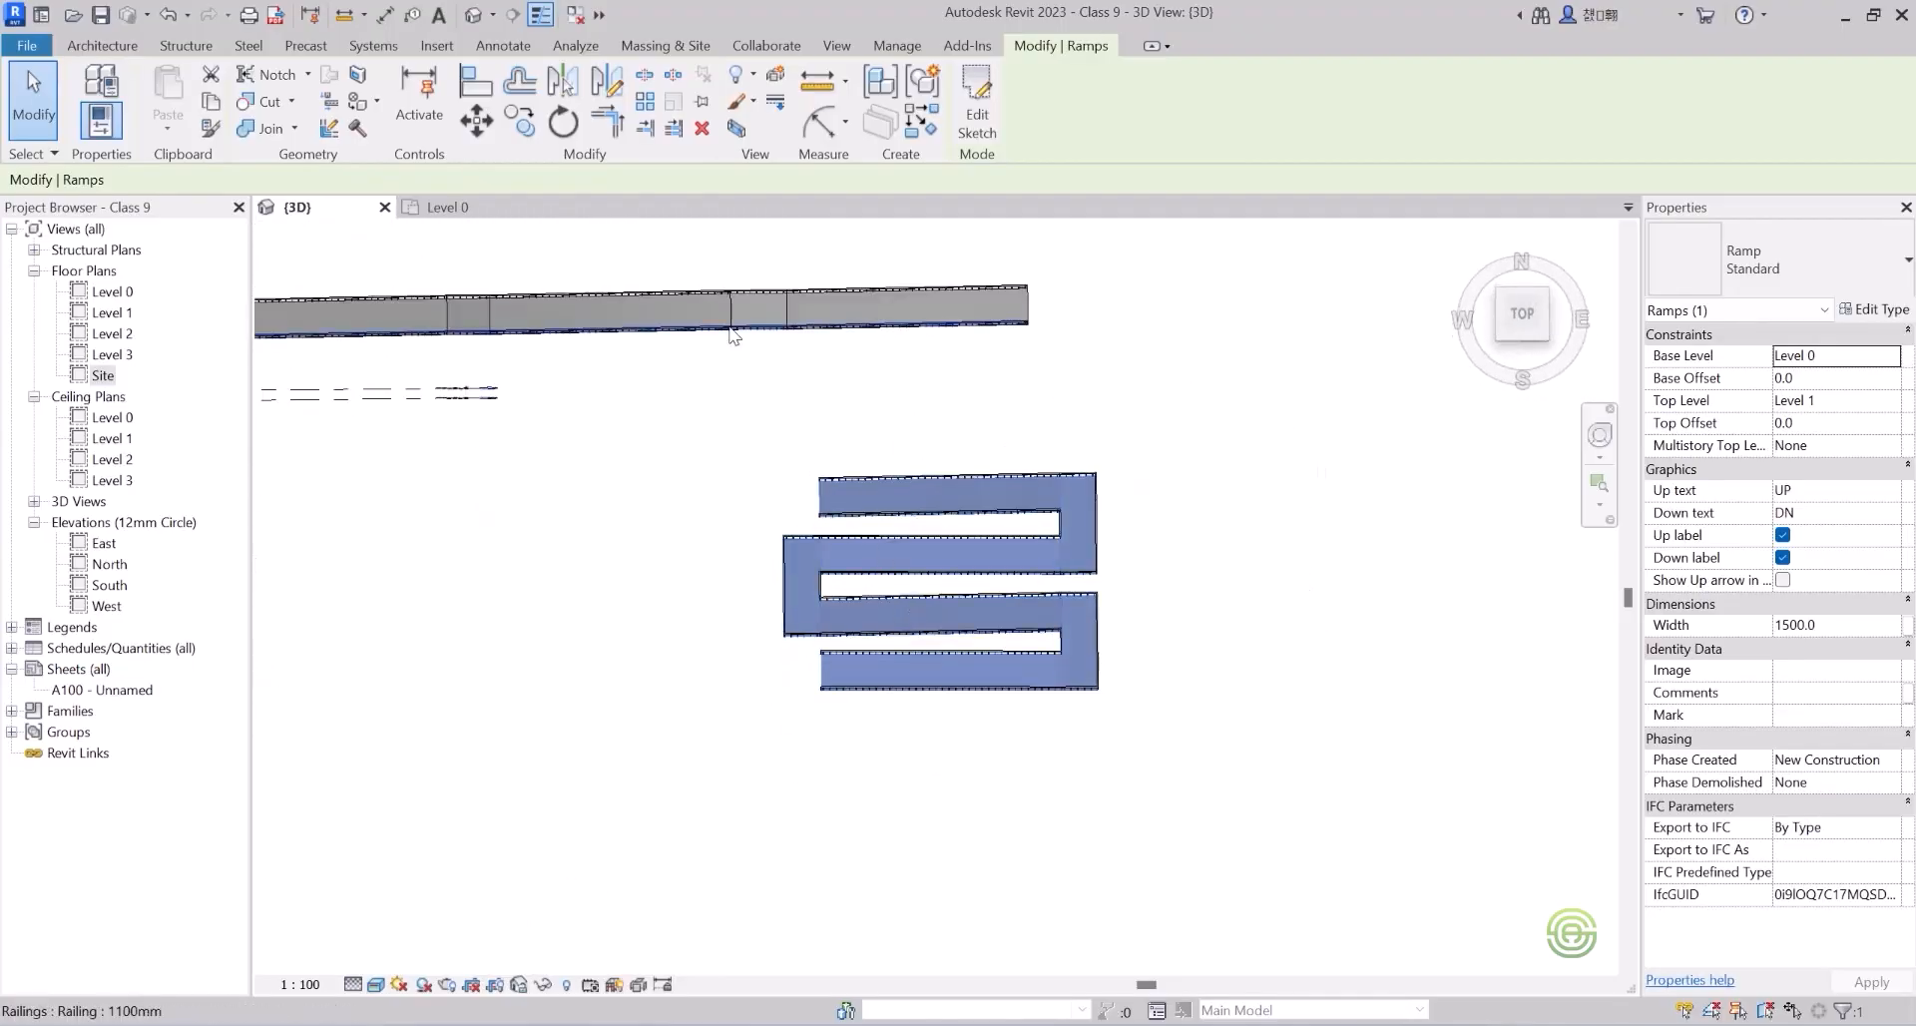
On the Level 0 plan, start a ramp sketch and draw a 180° boundary arc spanning 40000 mm beside the switchback ramp.
{"action": "left_click", "coordinate": [449, 208]}
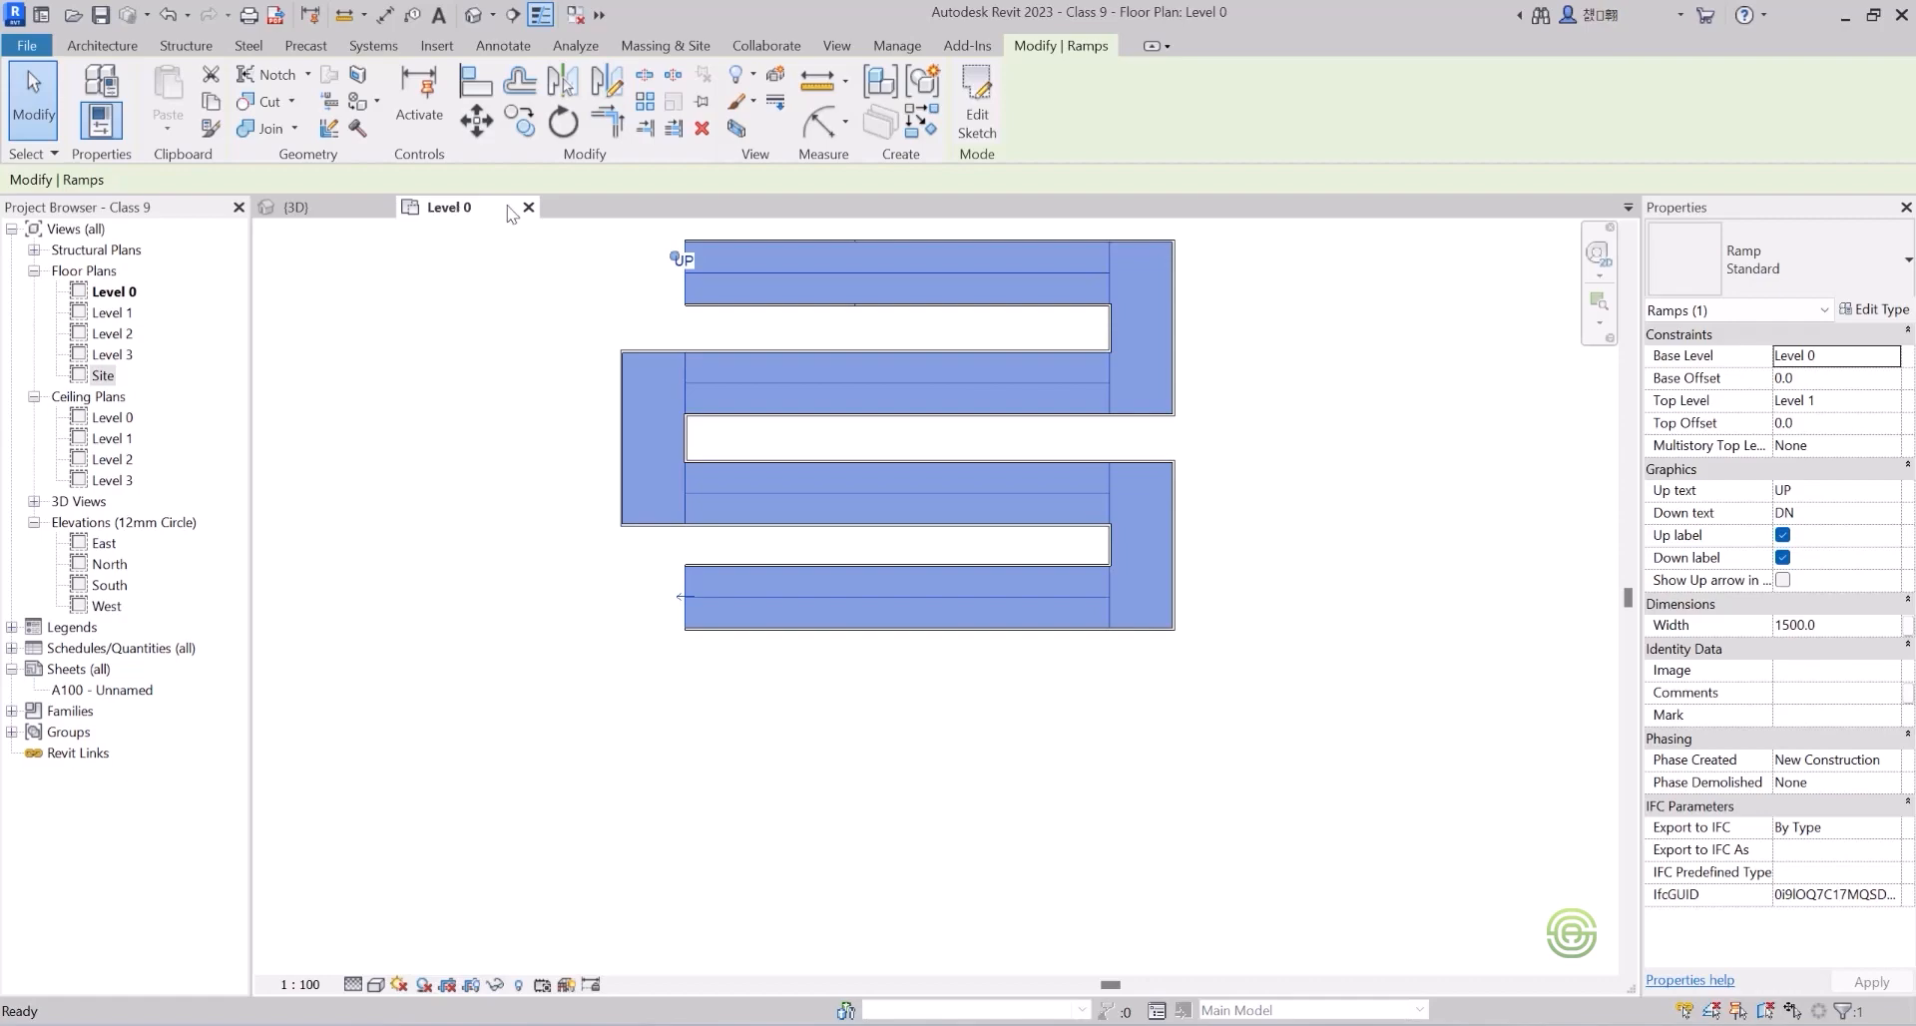
{"action": "scroll", "coordinate": [720, 559], "scroll_direction": "down", "scroll_amount": 6}
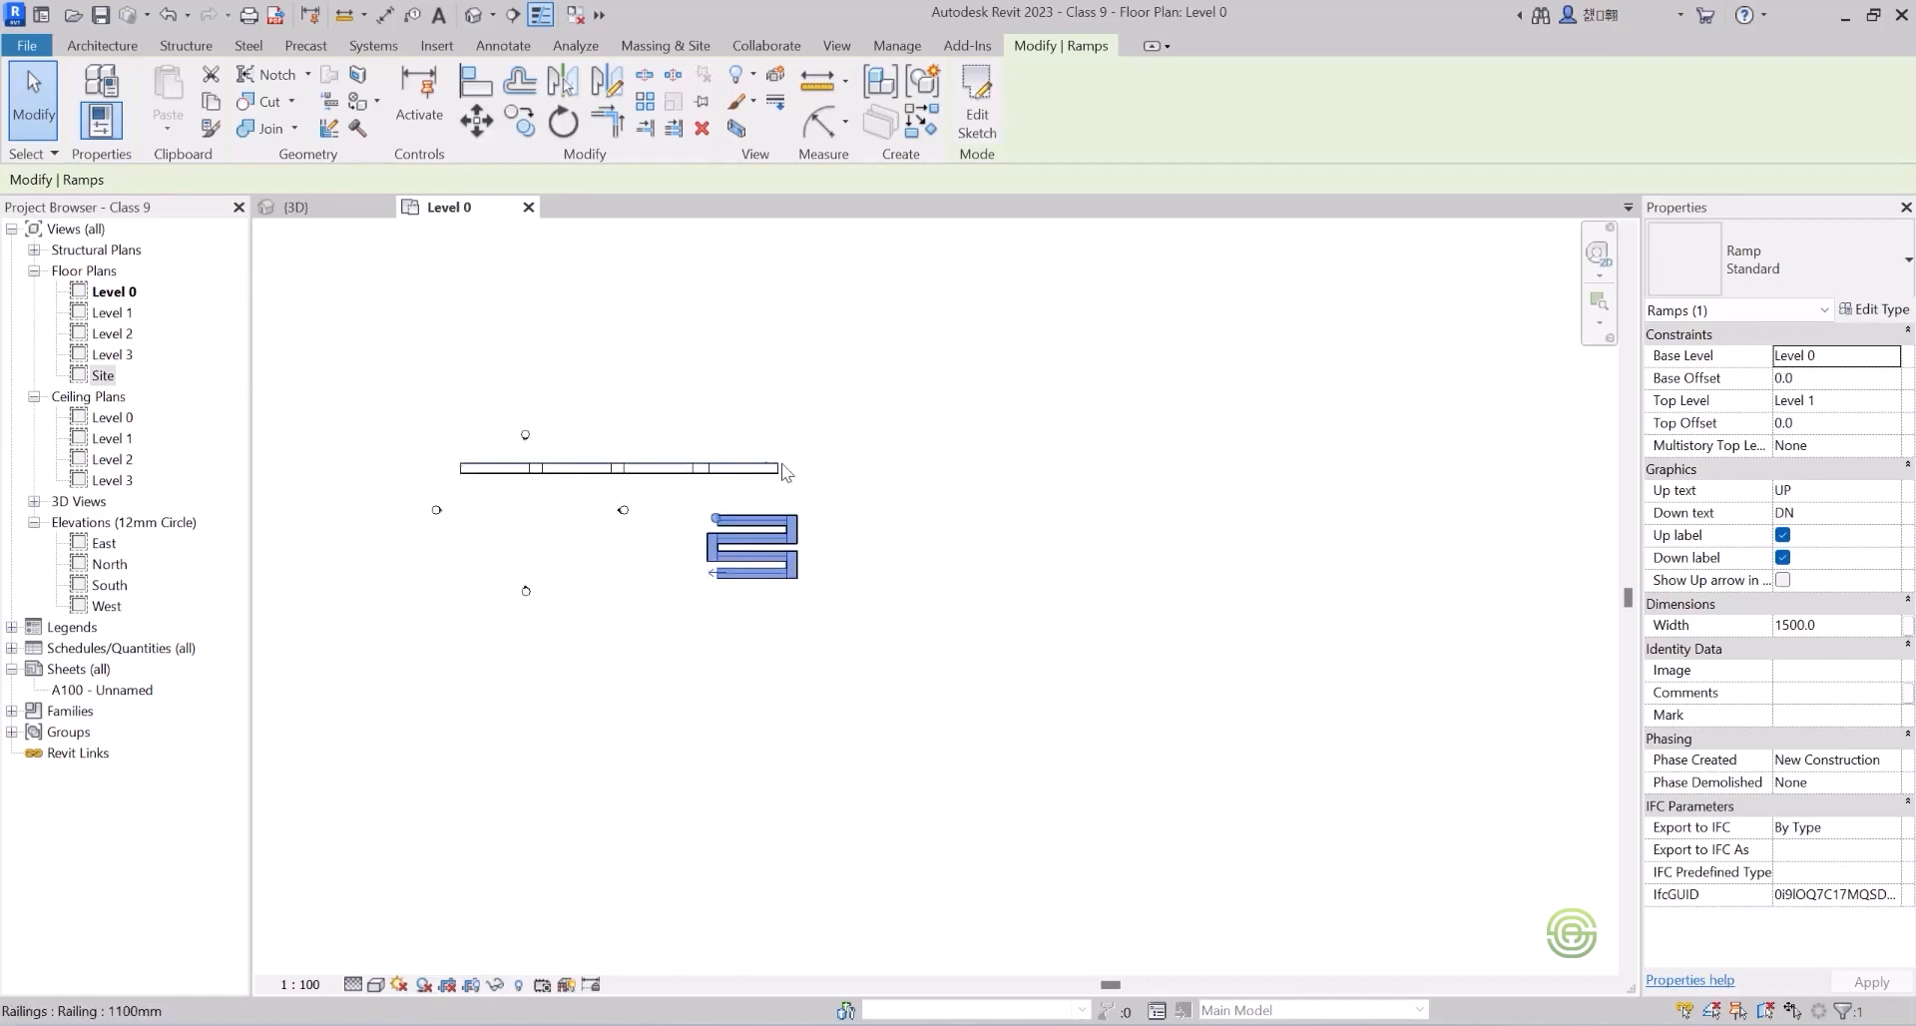
{"action": "scroll", "coordinate": [876, 494], "scroll_direction": "up", "scroll_amount": 1}
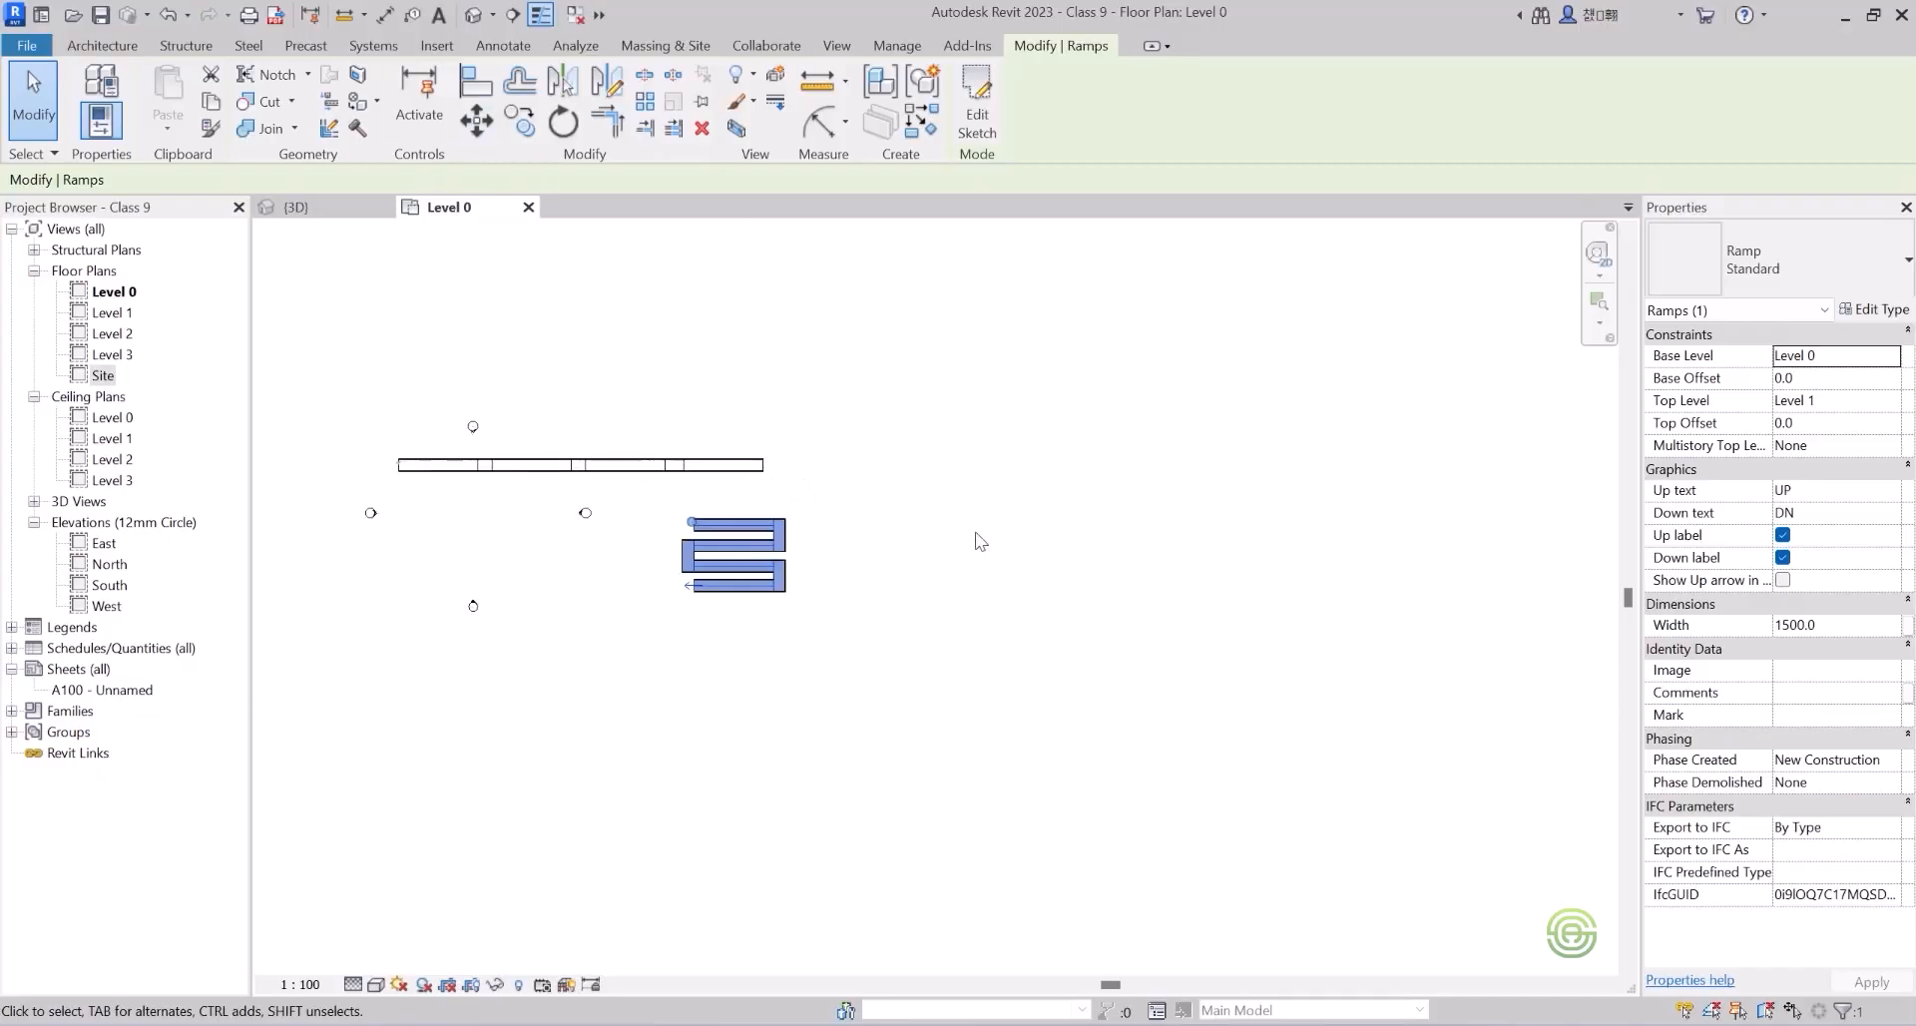
{"action": "left_click", "coordinate": [933, 479]}
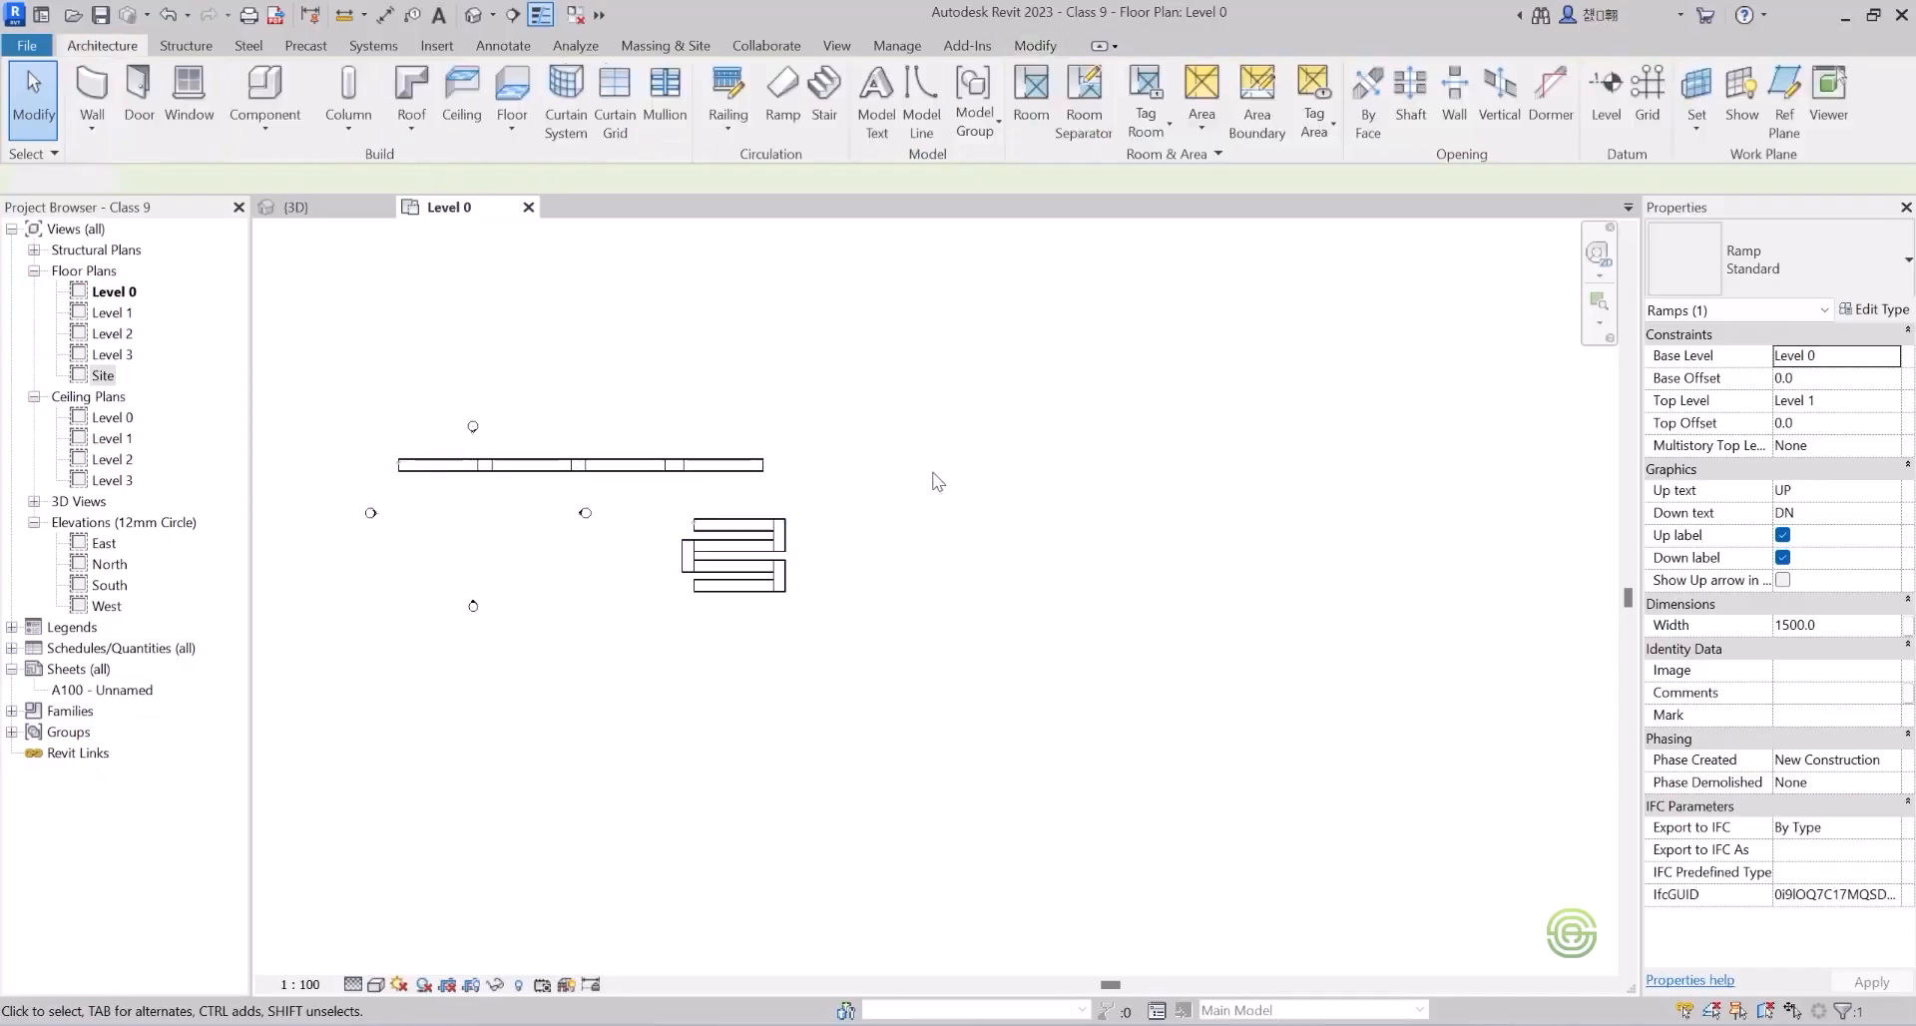
{"action": "left_click", "coordinate": [783, 100]}
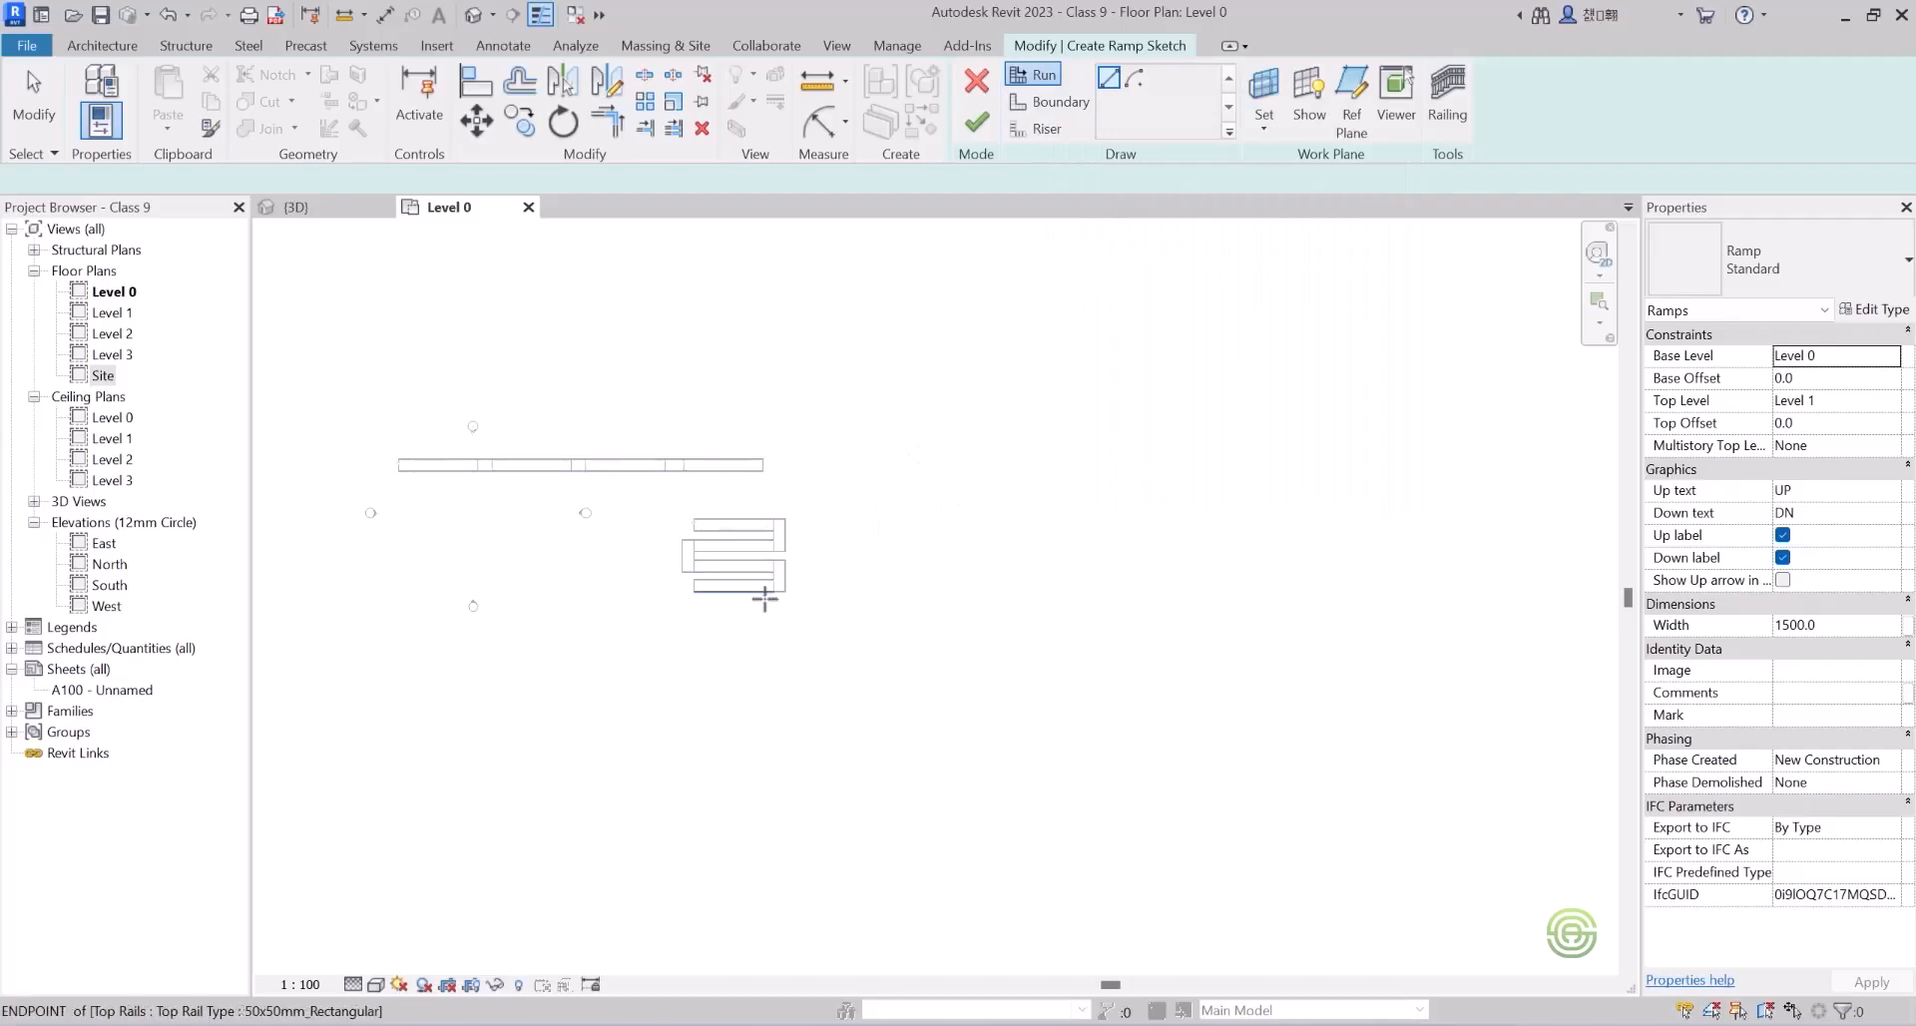
{"action": "left_click", "coordinate": [1048, 104]}
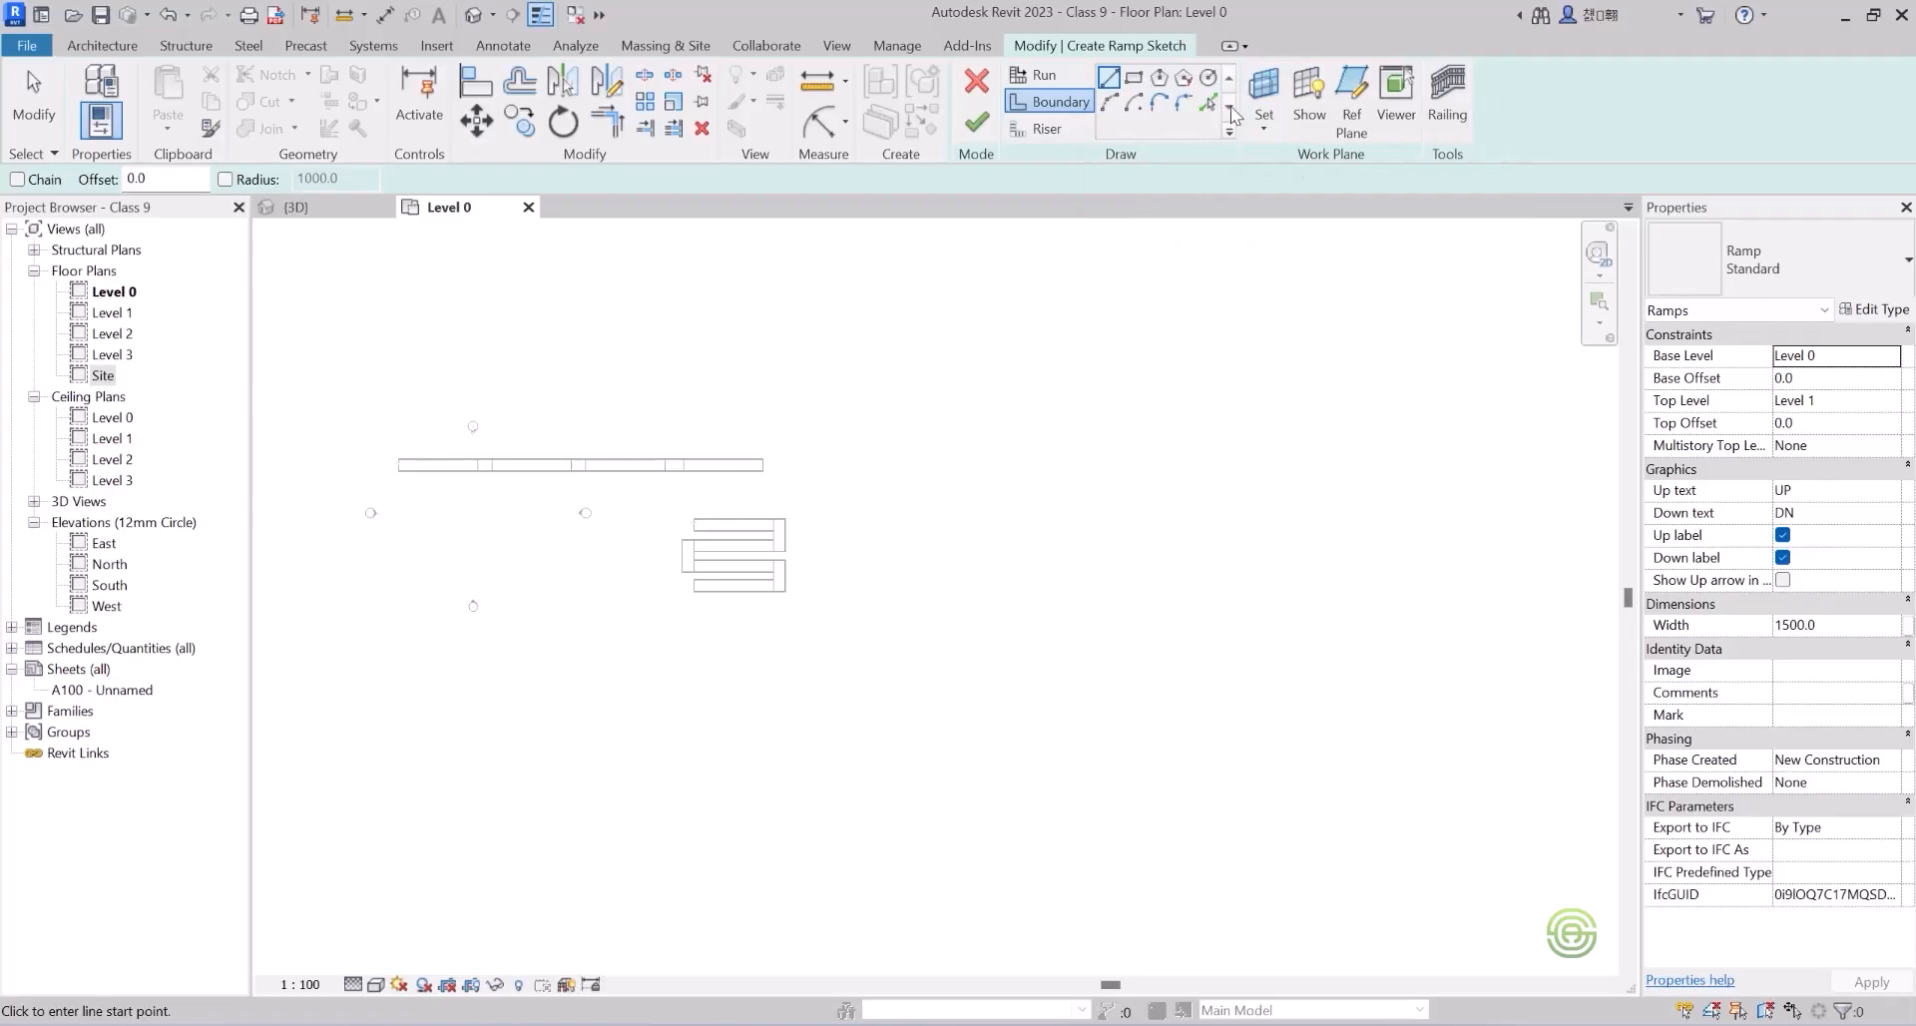
{"action": "left_click", "coordinate": [1110, 103]}
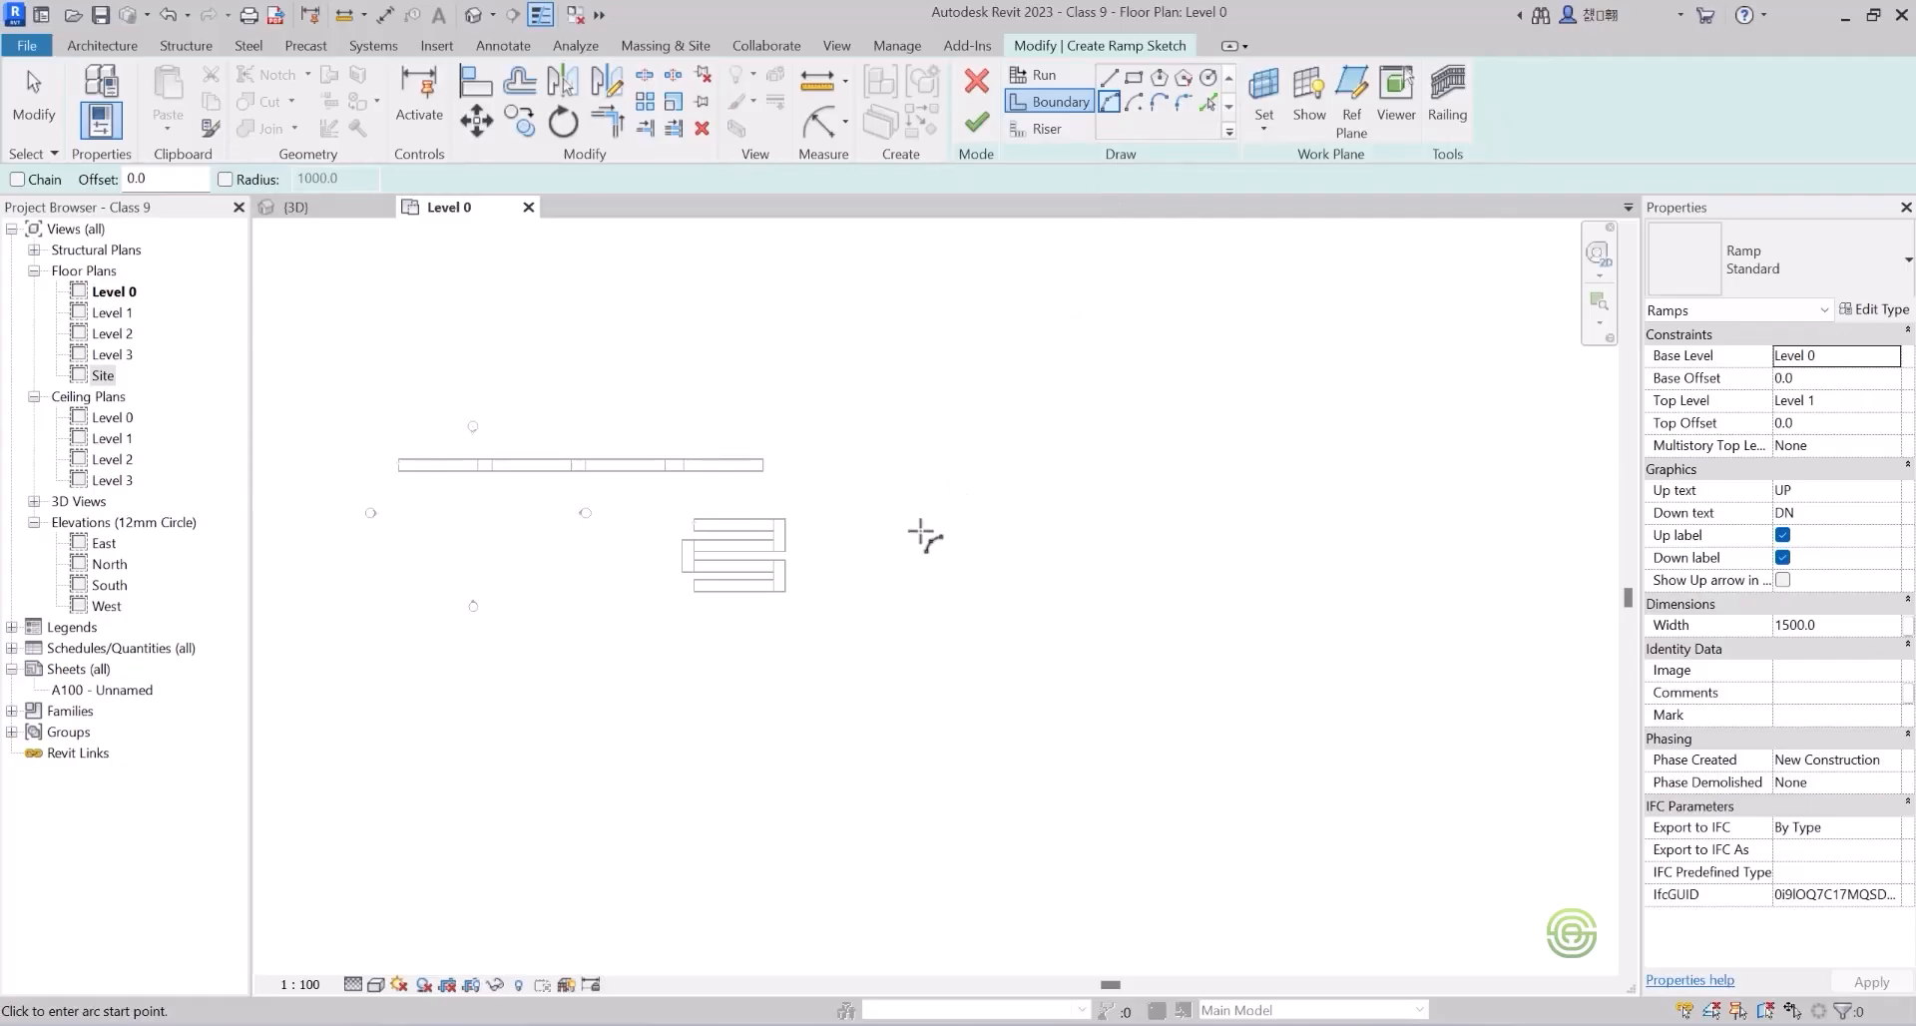
{"action": "left_click", "coordinate": [869, 593]}
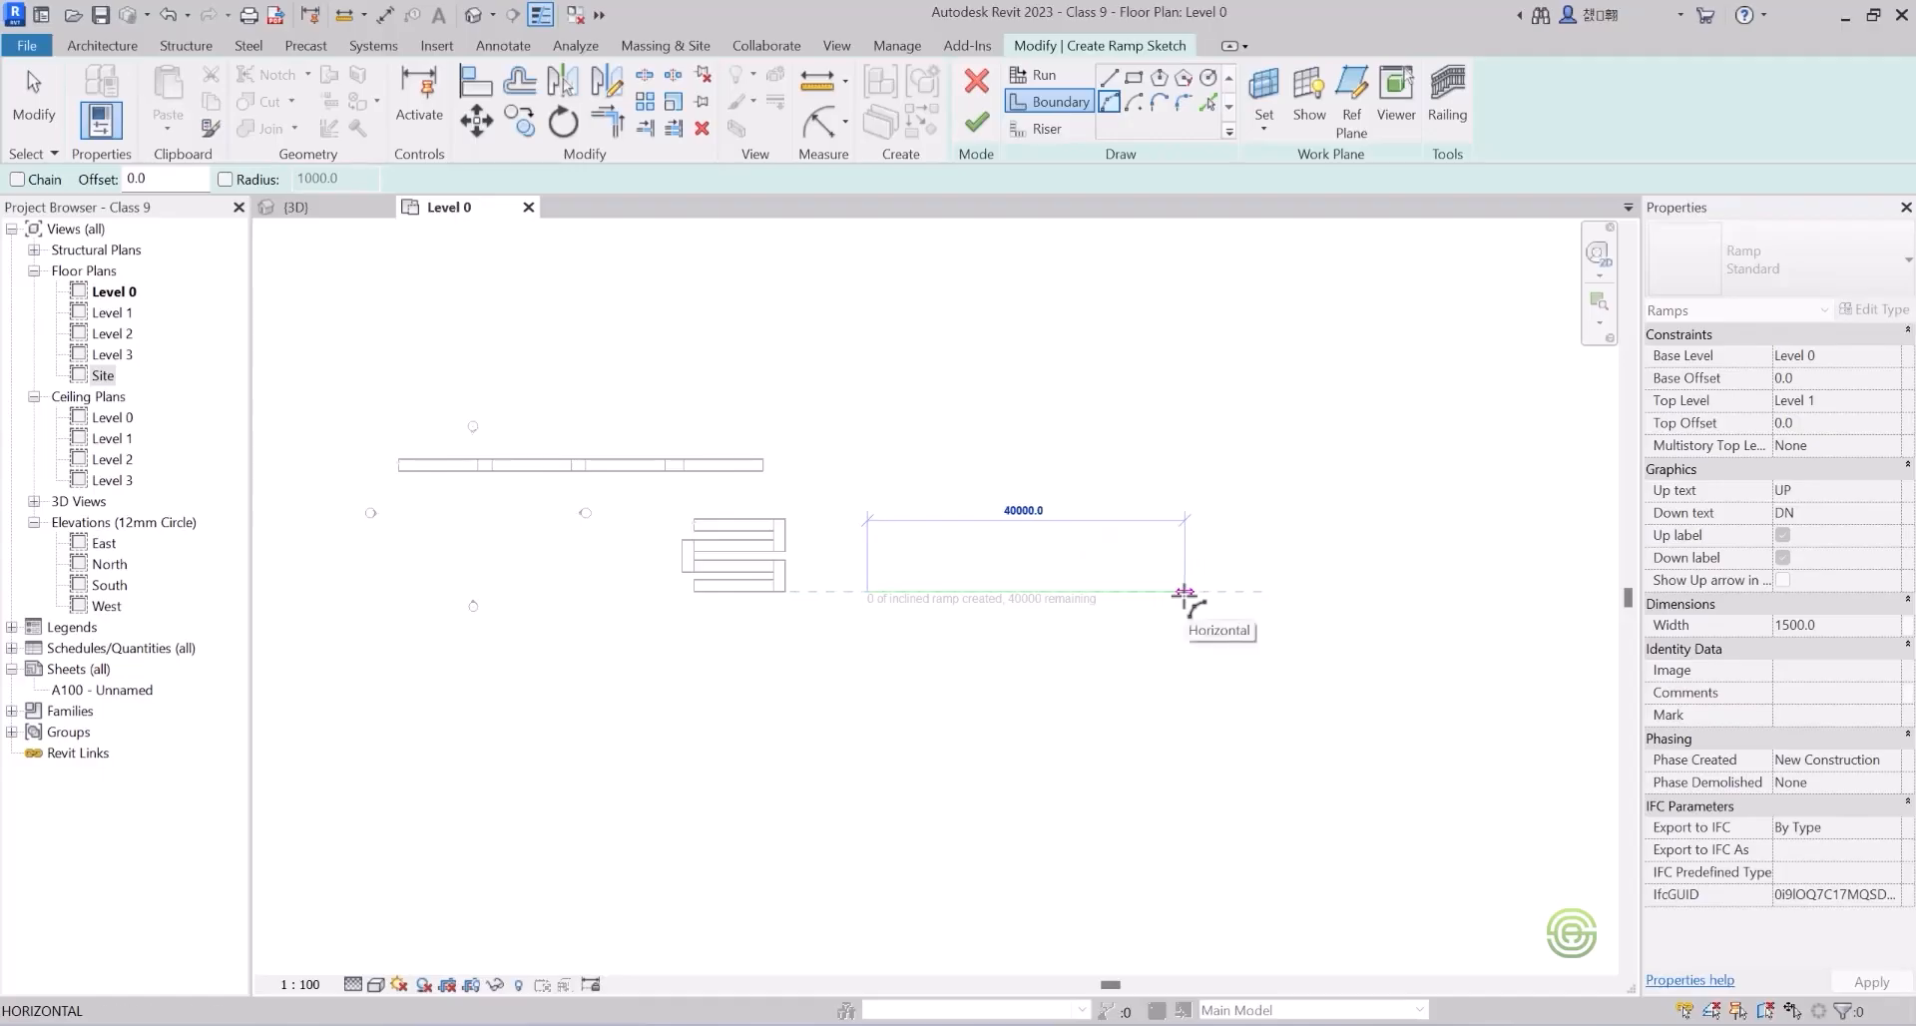
{"action": "left_click", "coordinate": [1184, 592]}
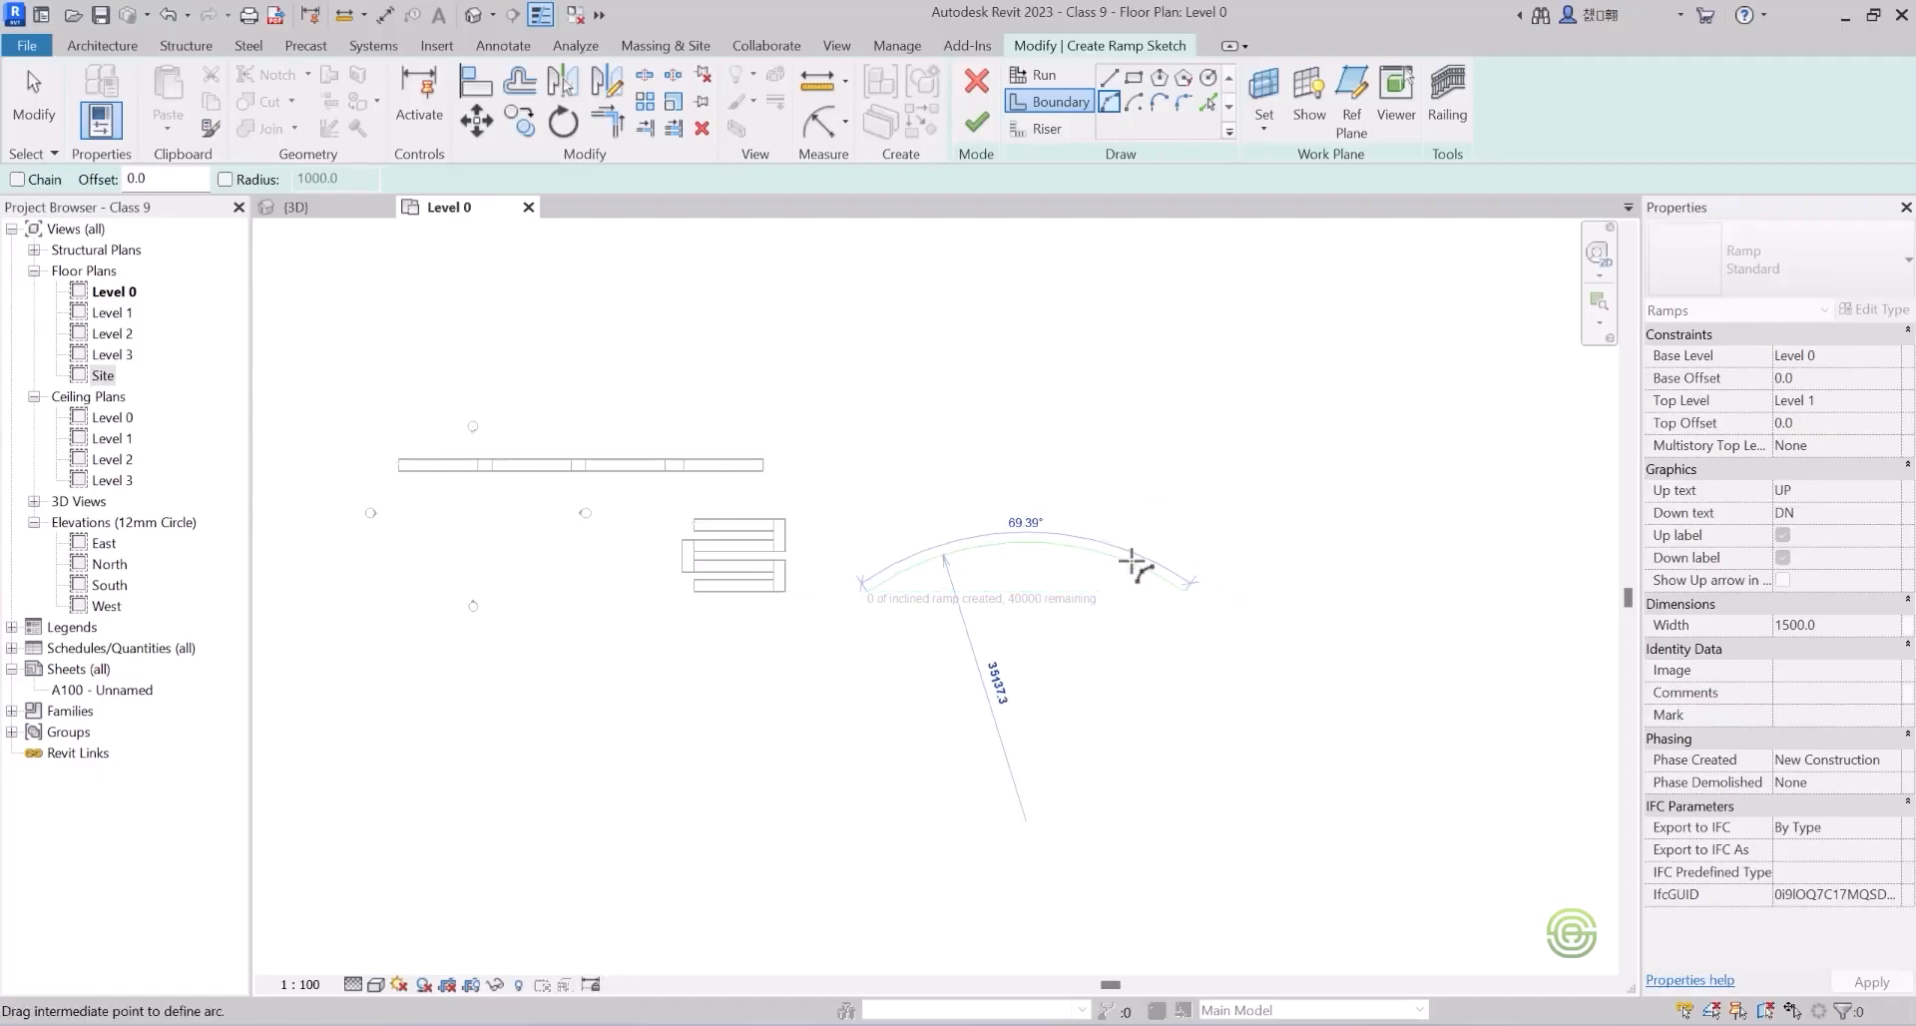
{"action": "left_click", "coordinate": [1028, 451]}
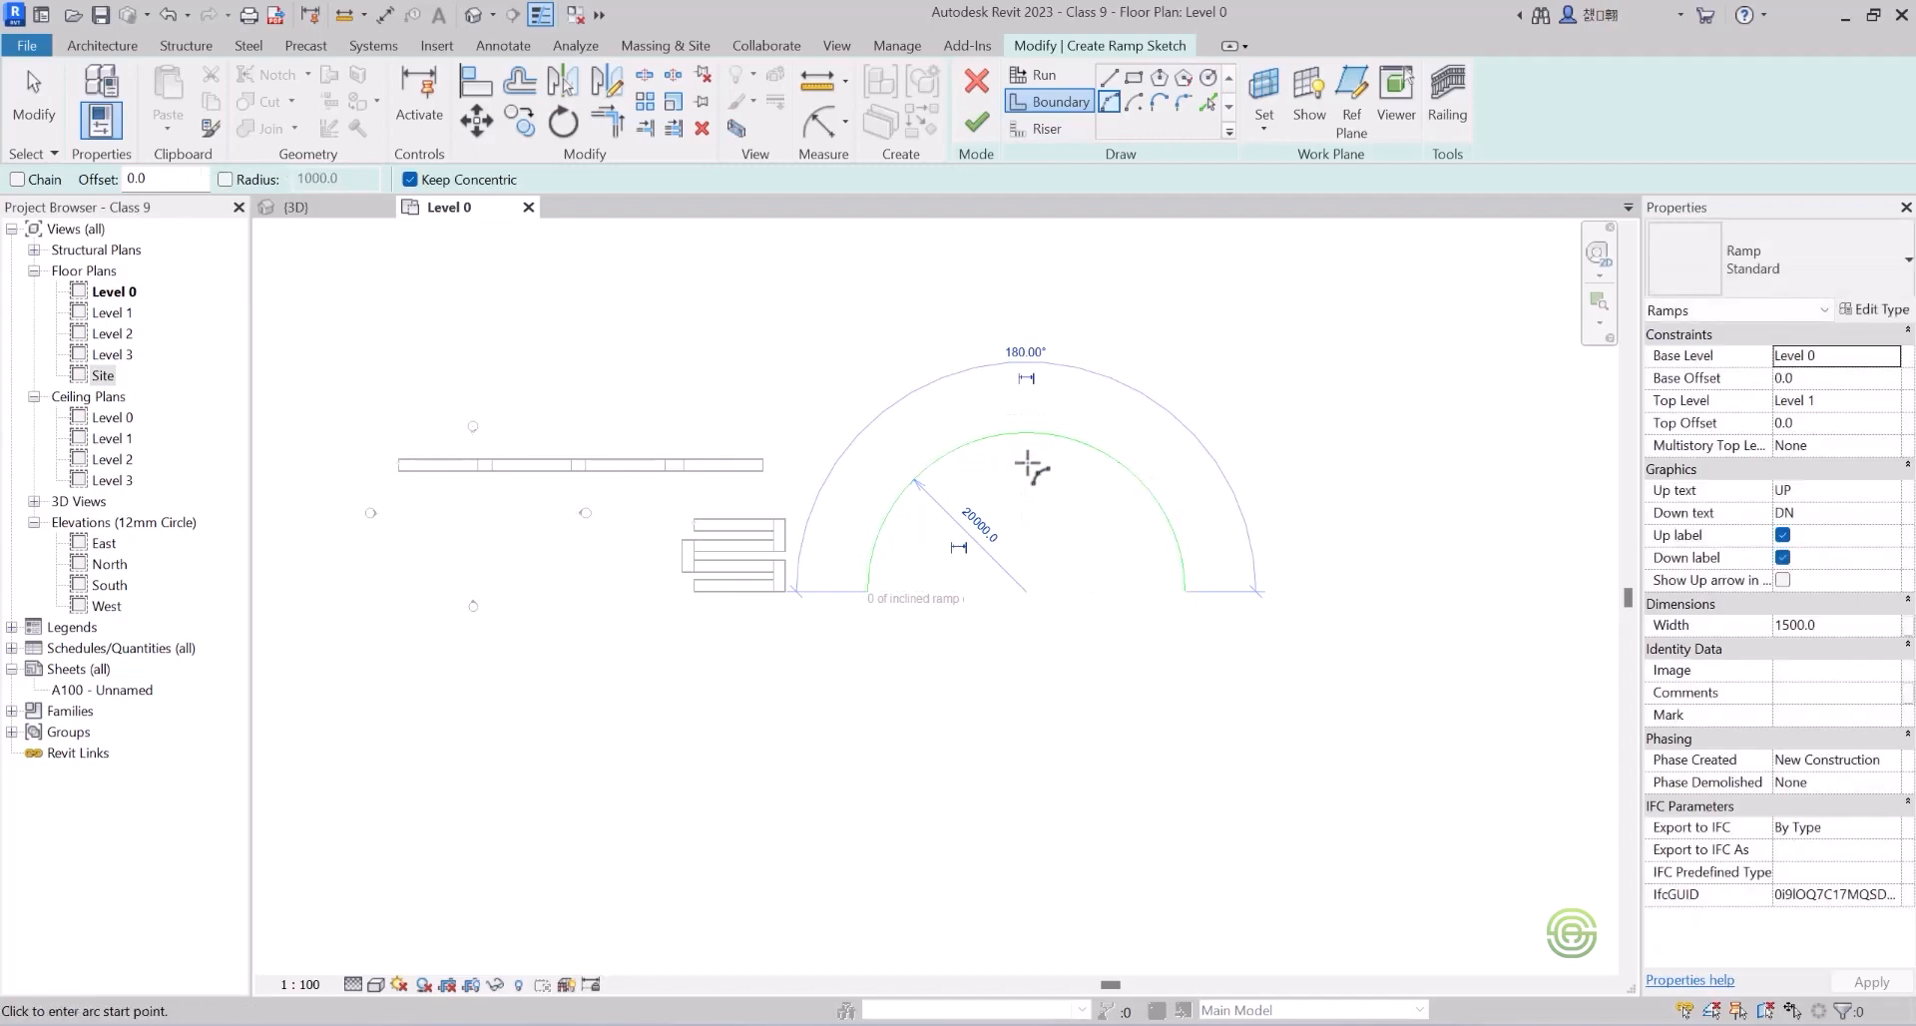
Add a concentric inner boundary arc offset 1500 mm inward from the semicircular boundary using Pick Lines.
{"action": "left_click", "coordinate": [1208, 103]}
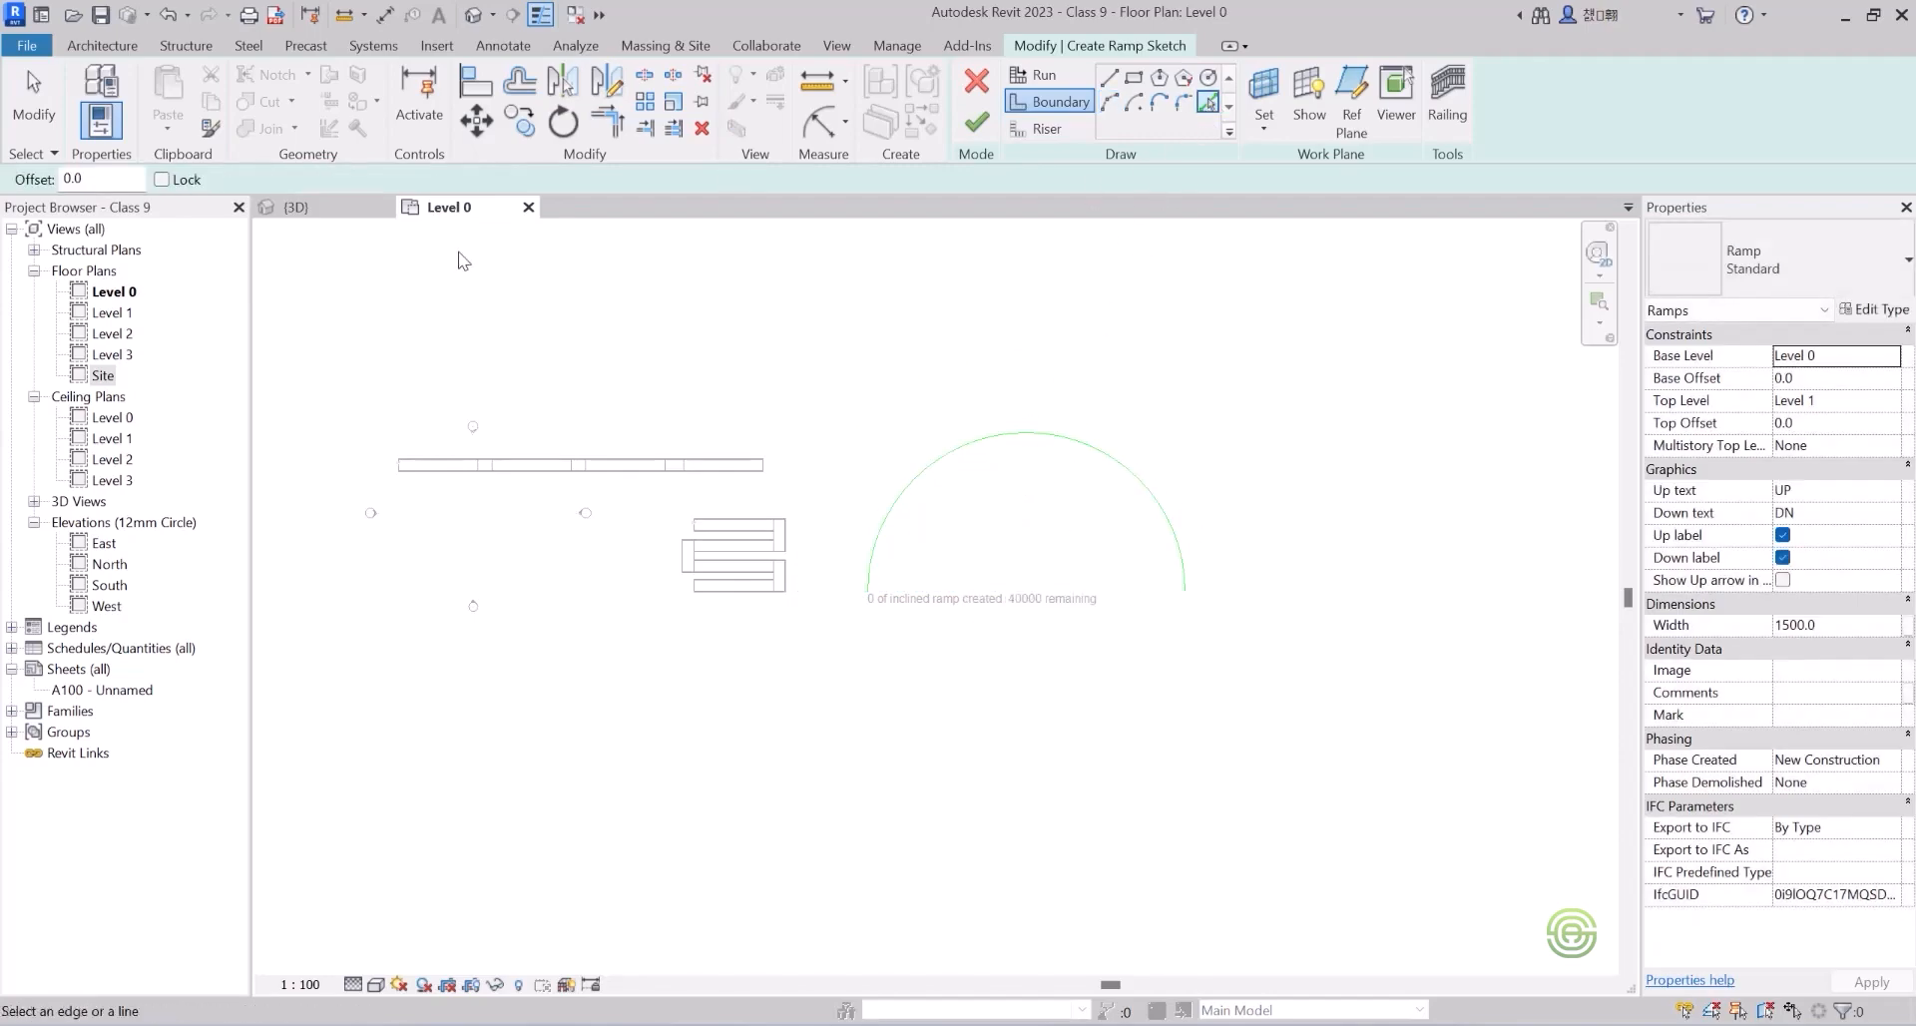
{"action": "left_click_drag", "start_coordinate": [91, 178], "coordinate": [43, 179]}
{"action": "type", "text": "1500"}
{"action": "key", "text": "Return"}
{"action": "left_click", "coordinate": [1039, 446]}
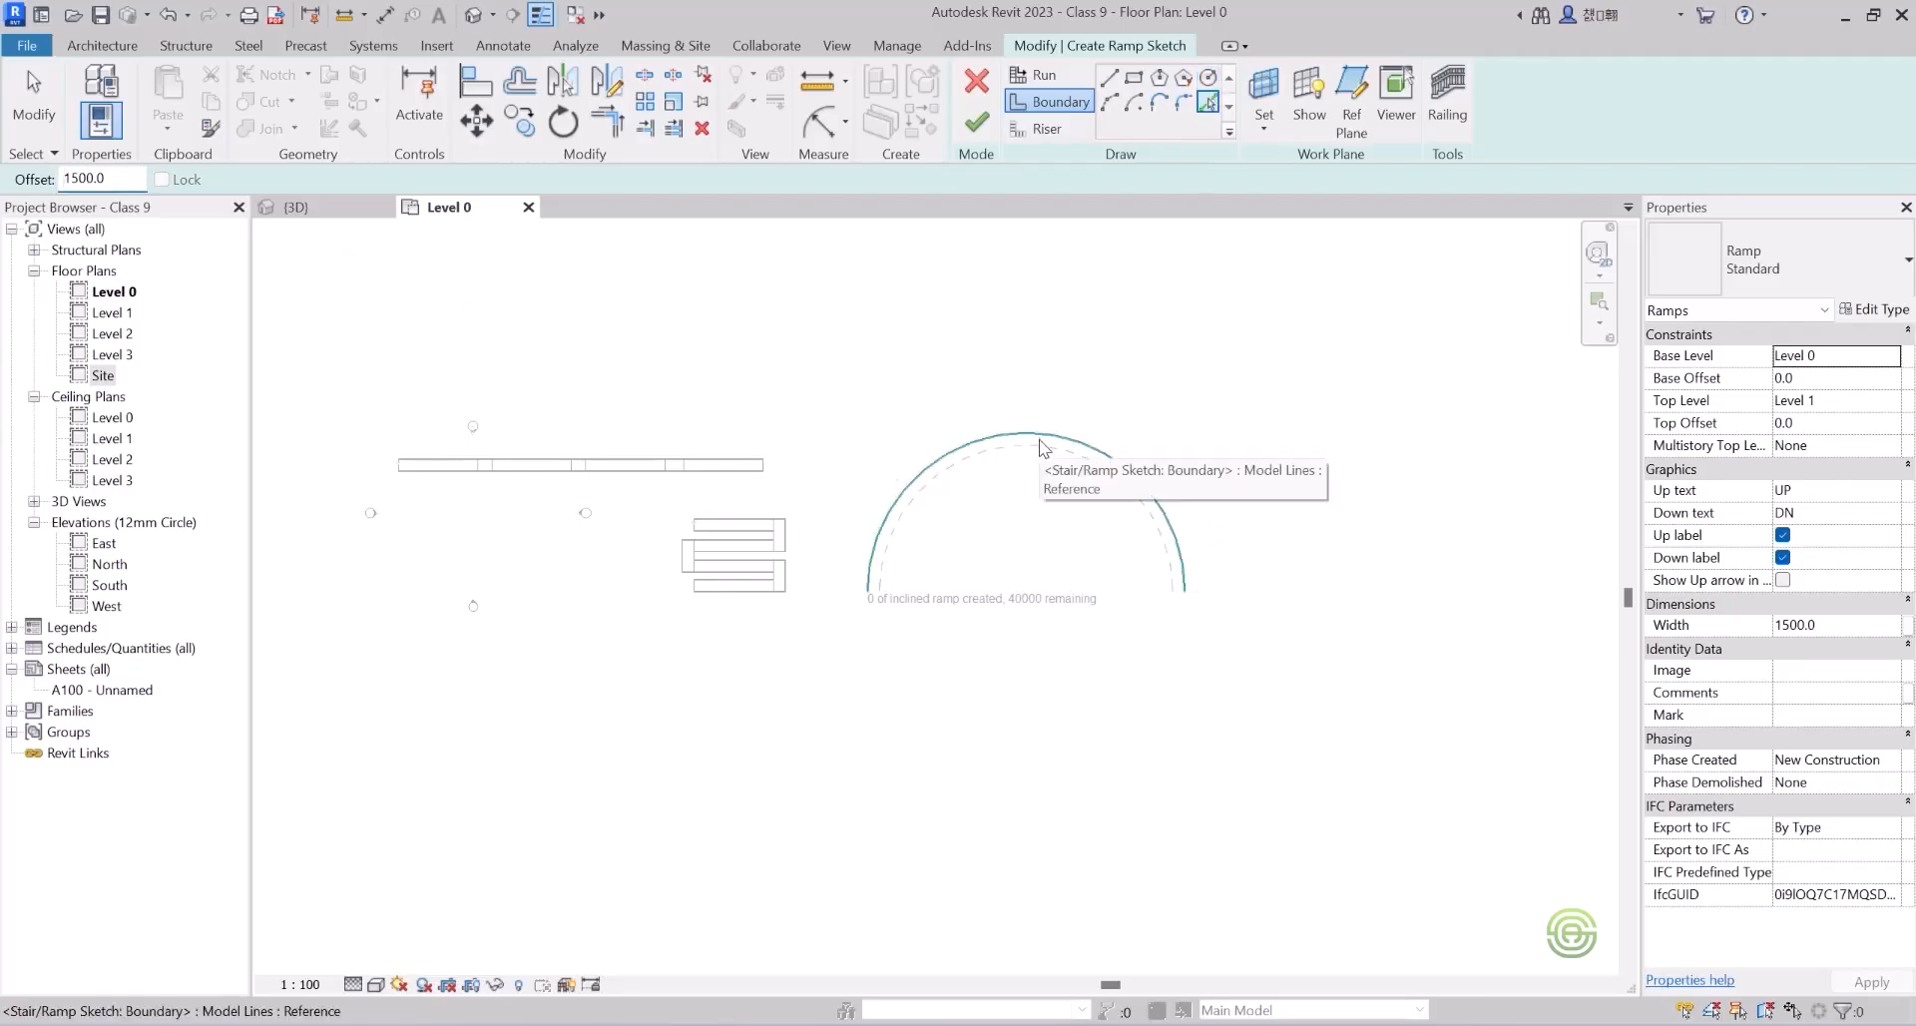
{"action": "scroll", "coordinate": [1038, 447], "scroll_direction": "up", "scroll_amount": 2}
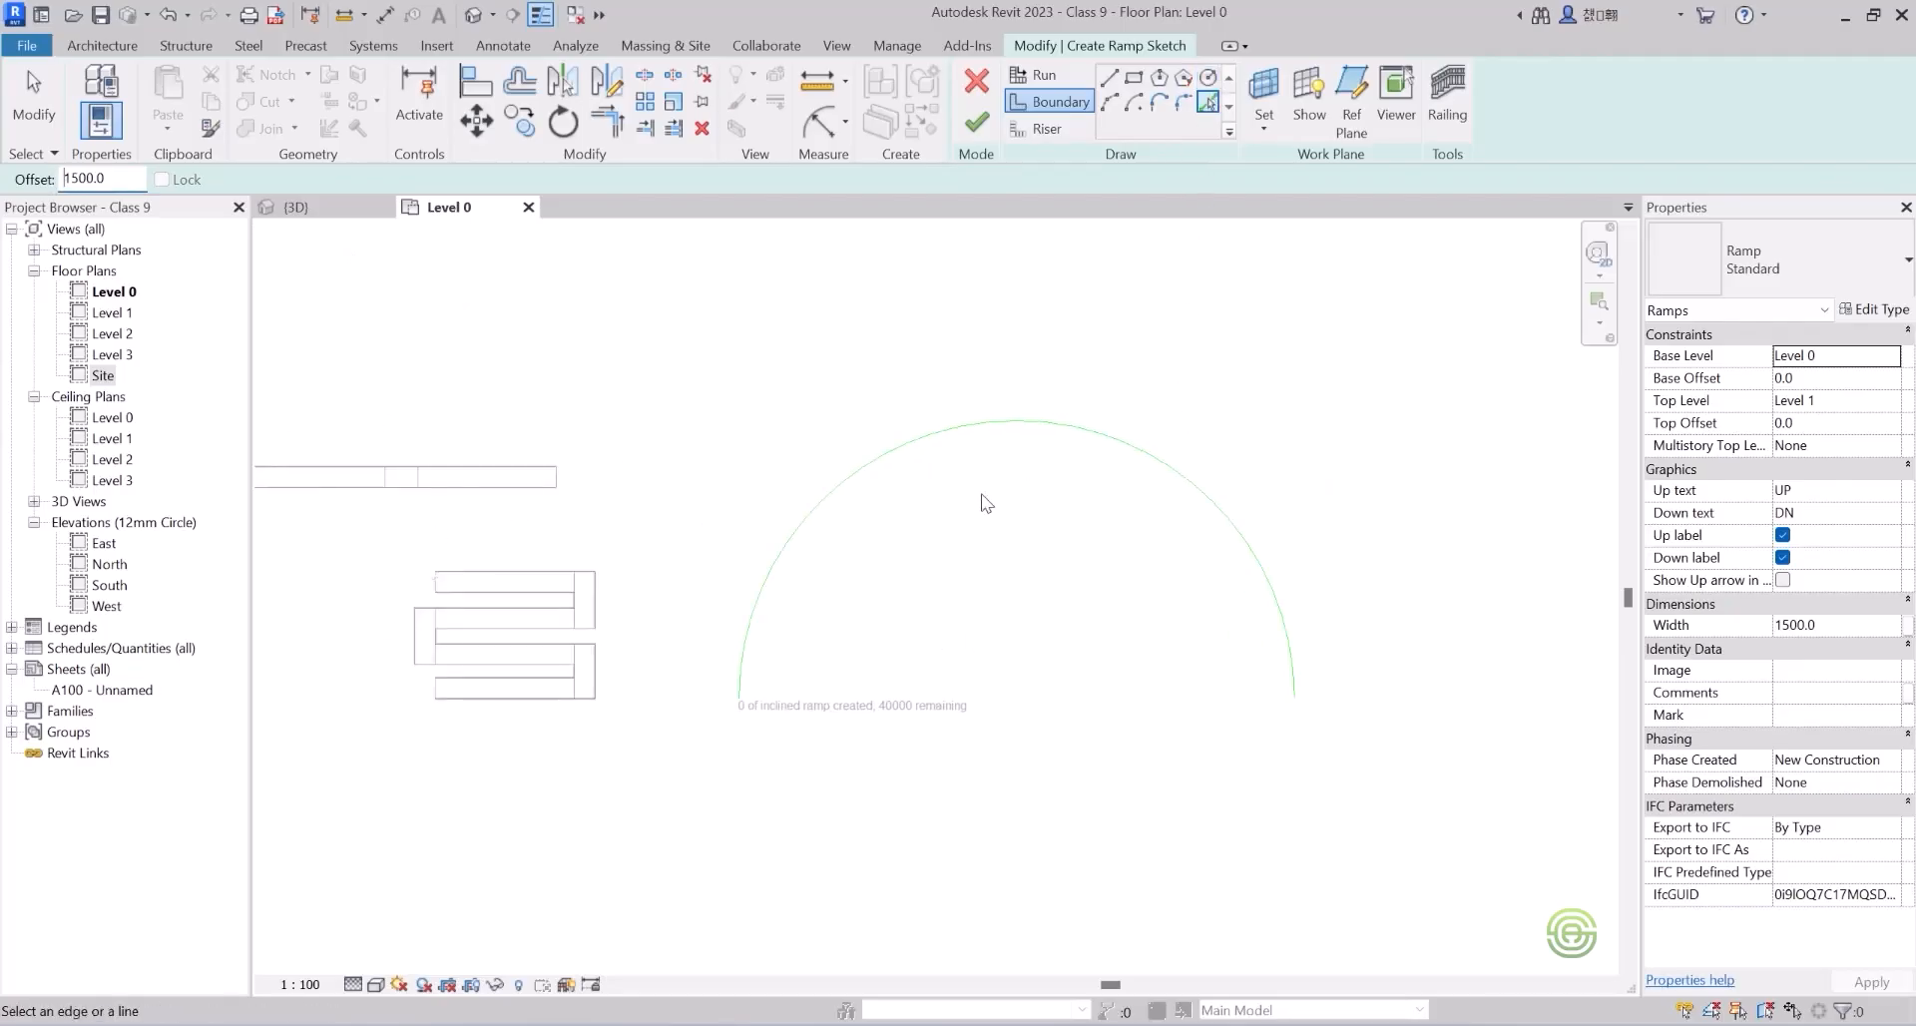
{"action": "left_click", "coordinate": [958, 445]}
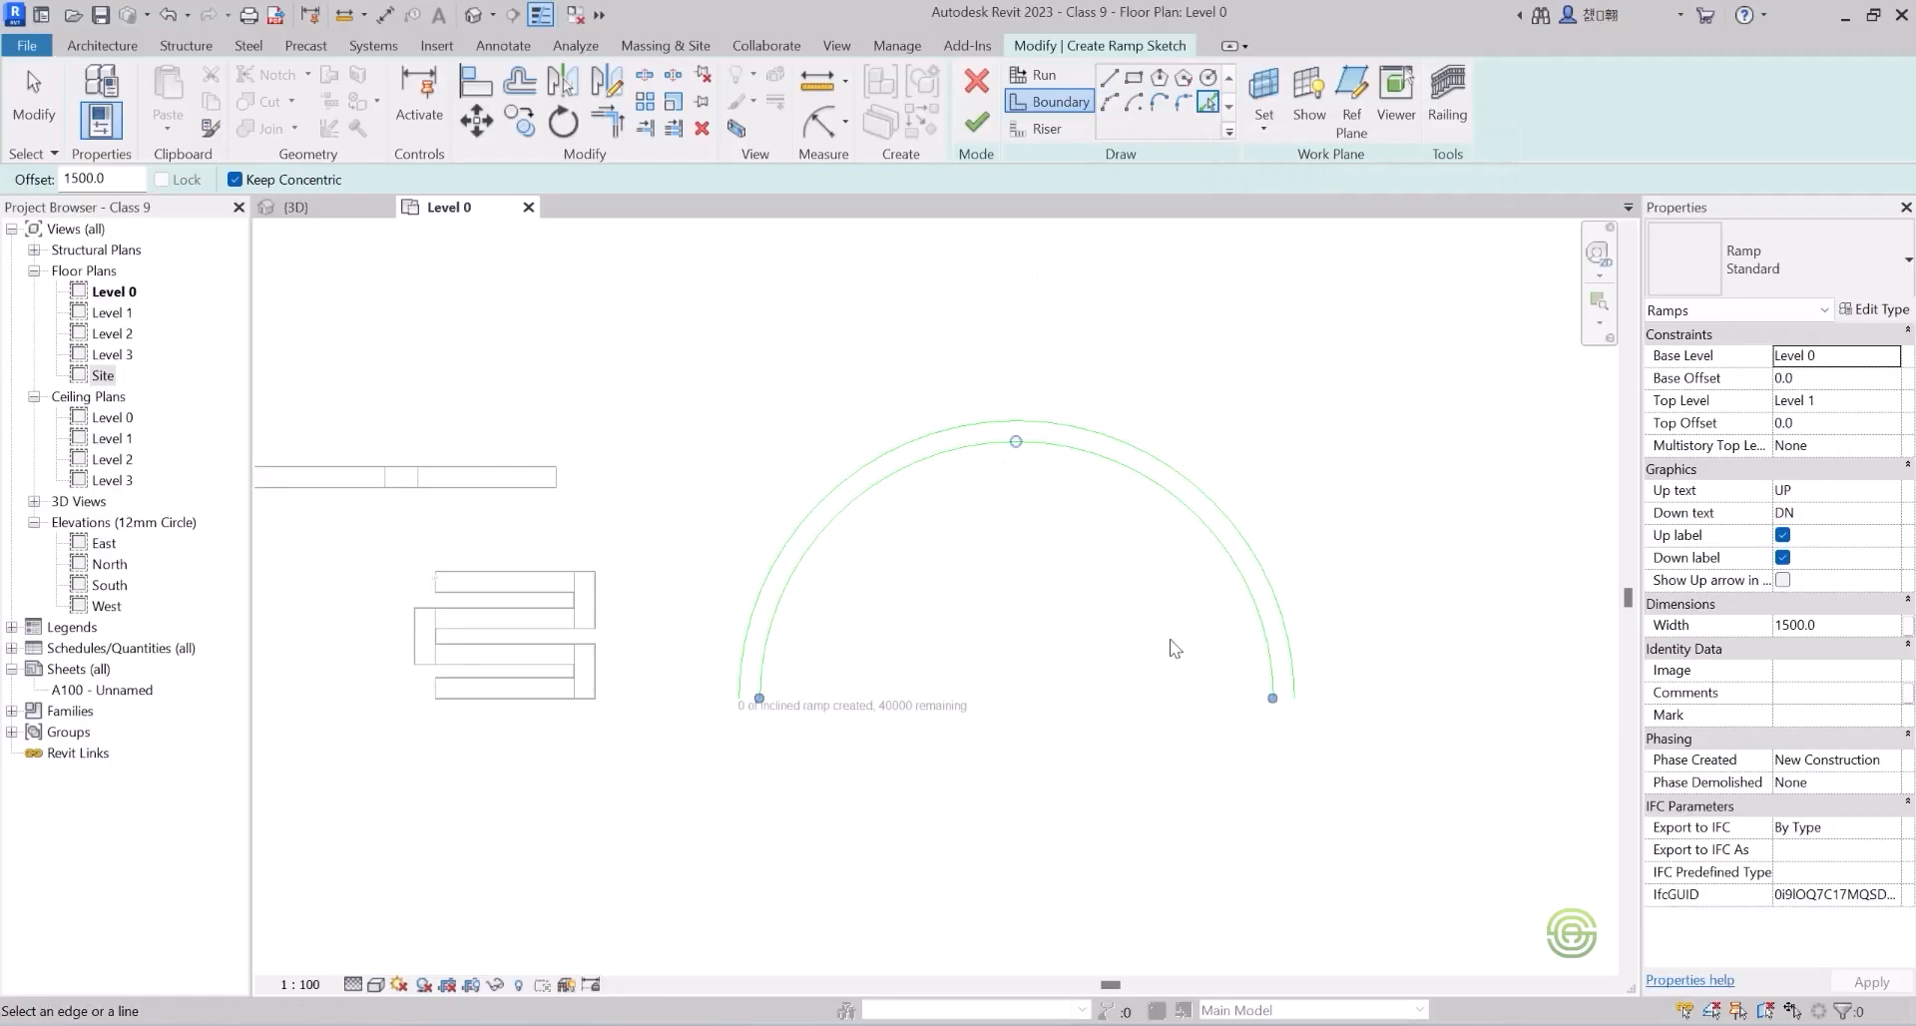
{"action": "key", "text": "Escape"}
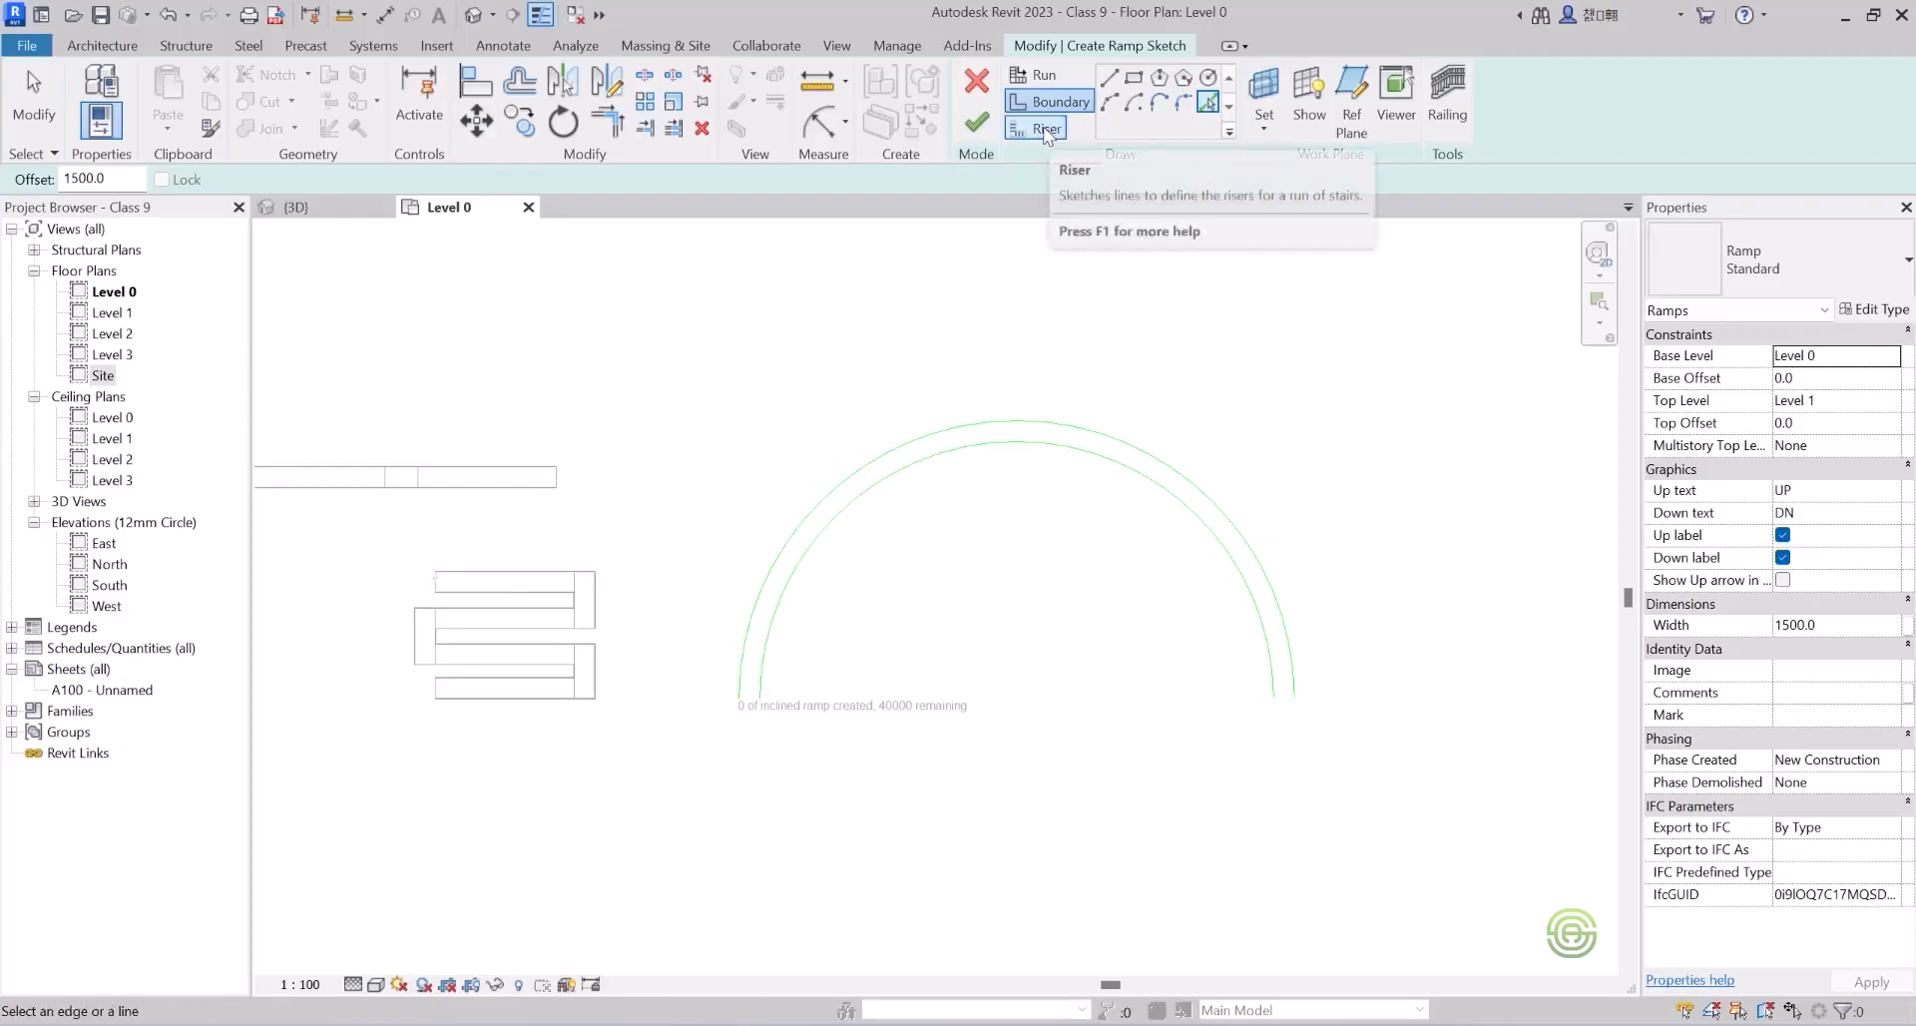
Draw riser lines connecting the inner and outer boundary arcs at both ends of the semicircle.
{"action": "left_click", "coordinate": [1045, 131]}
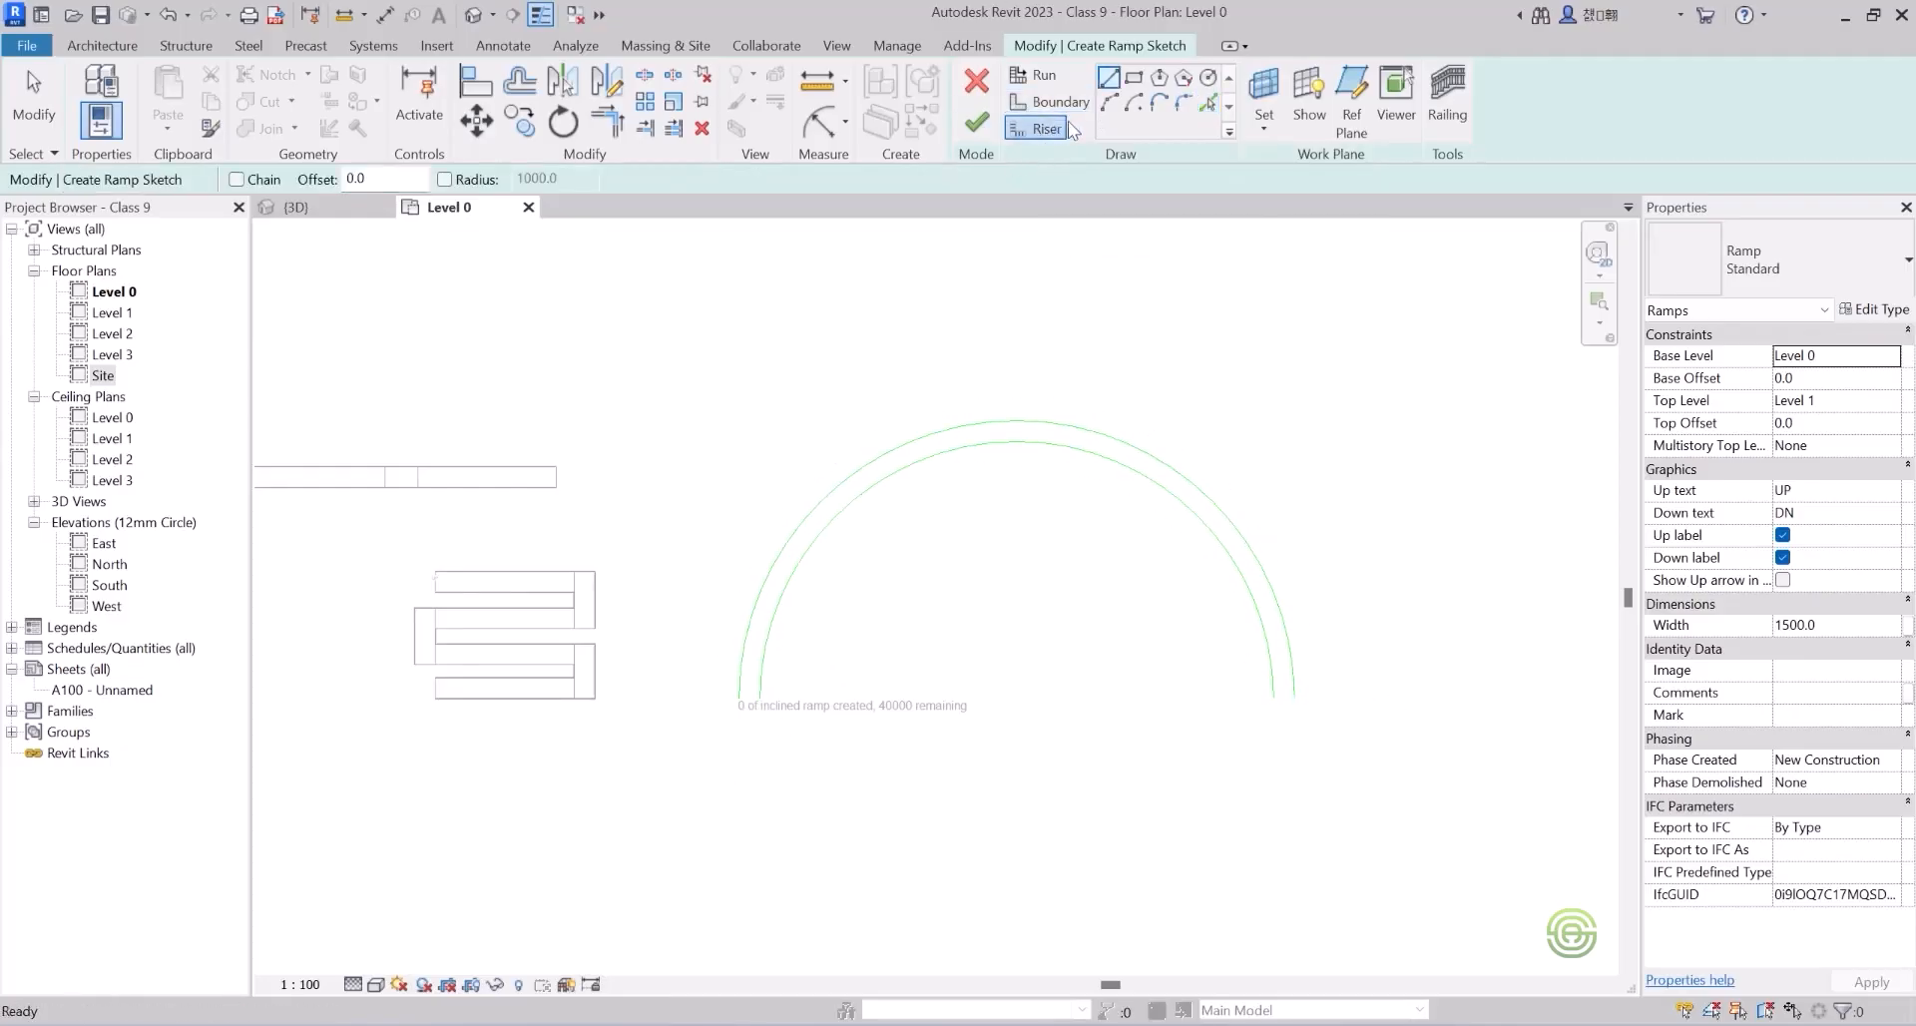
{"action": "scroll", "coordinate": [788, 742], "scroll_direction": "up", "scroll_amount": 2}
{"action": "scroll", "coordinate": [746, 679], "scroll_direction": "up", "scroll_amount": 3}
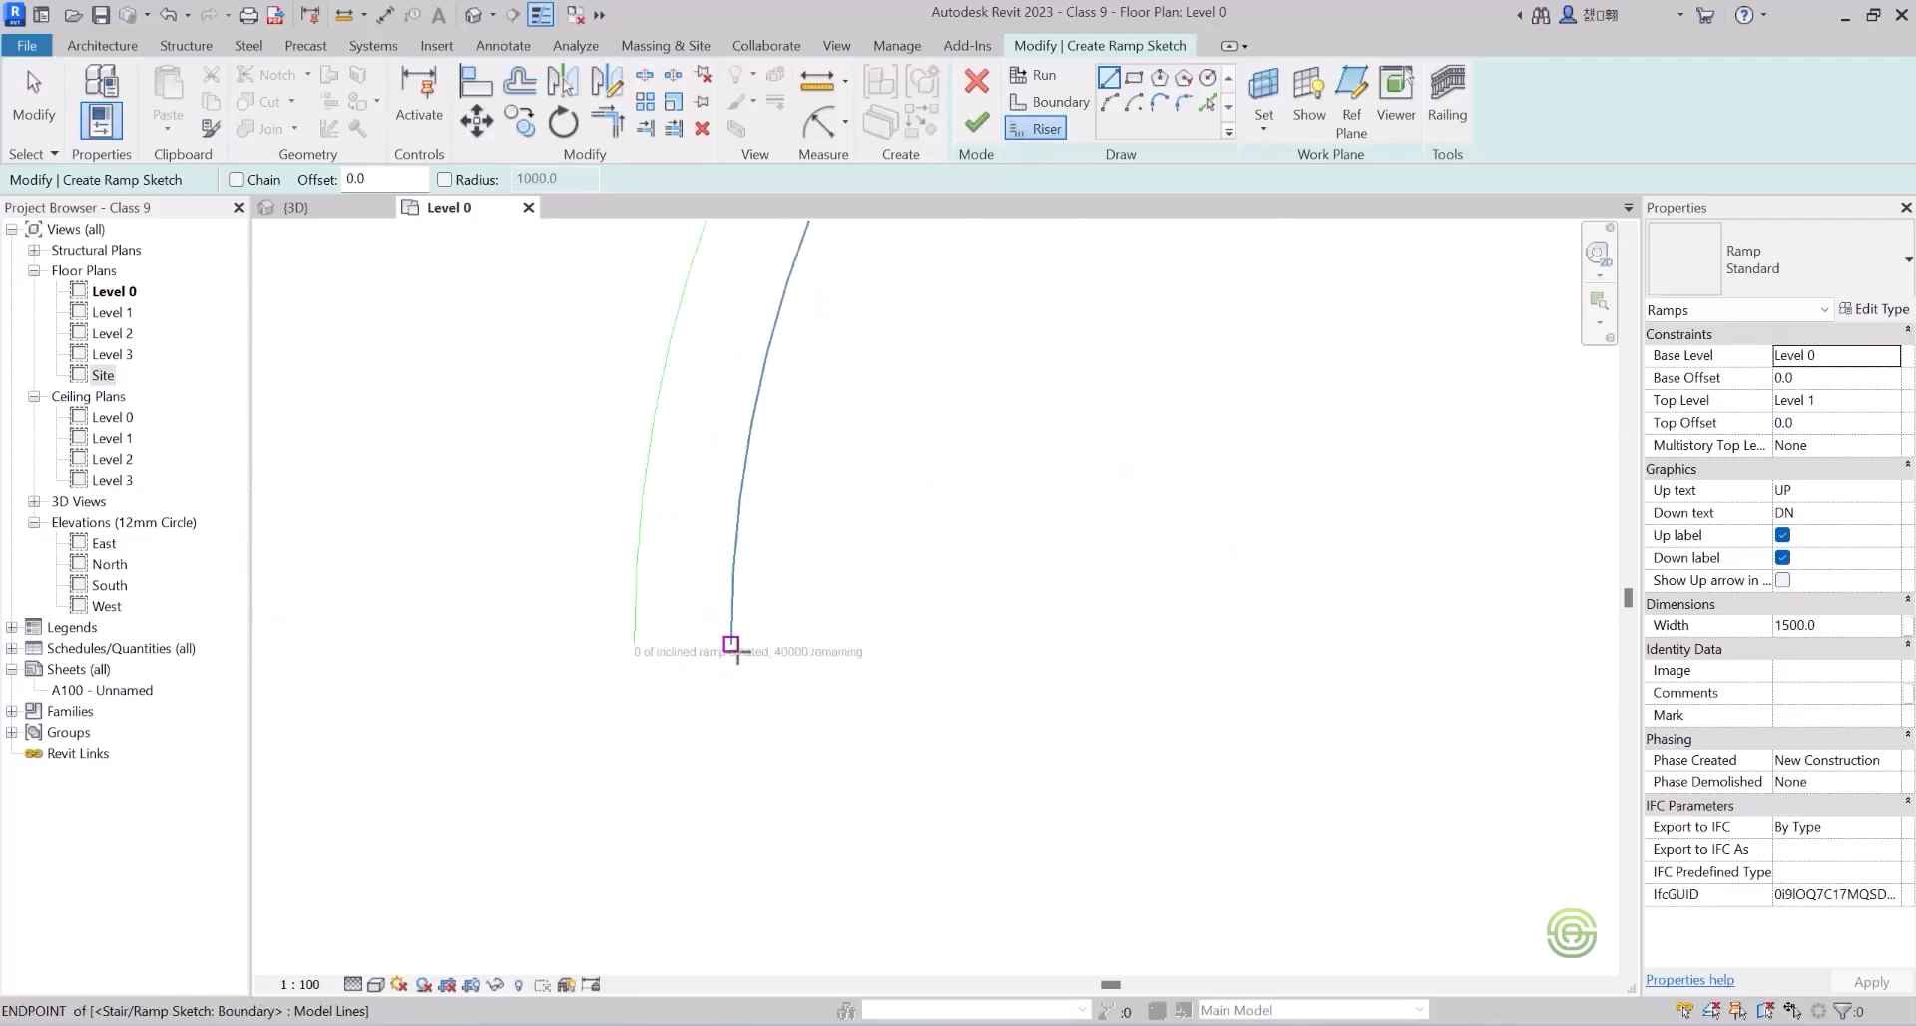
{"action": "left_click", "coordinate": [732, 644]}
{"action": "left_click", "coordinate": [635, 643]}
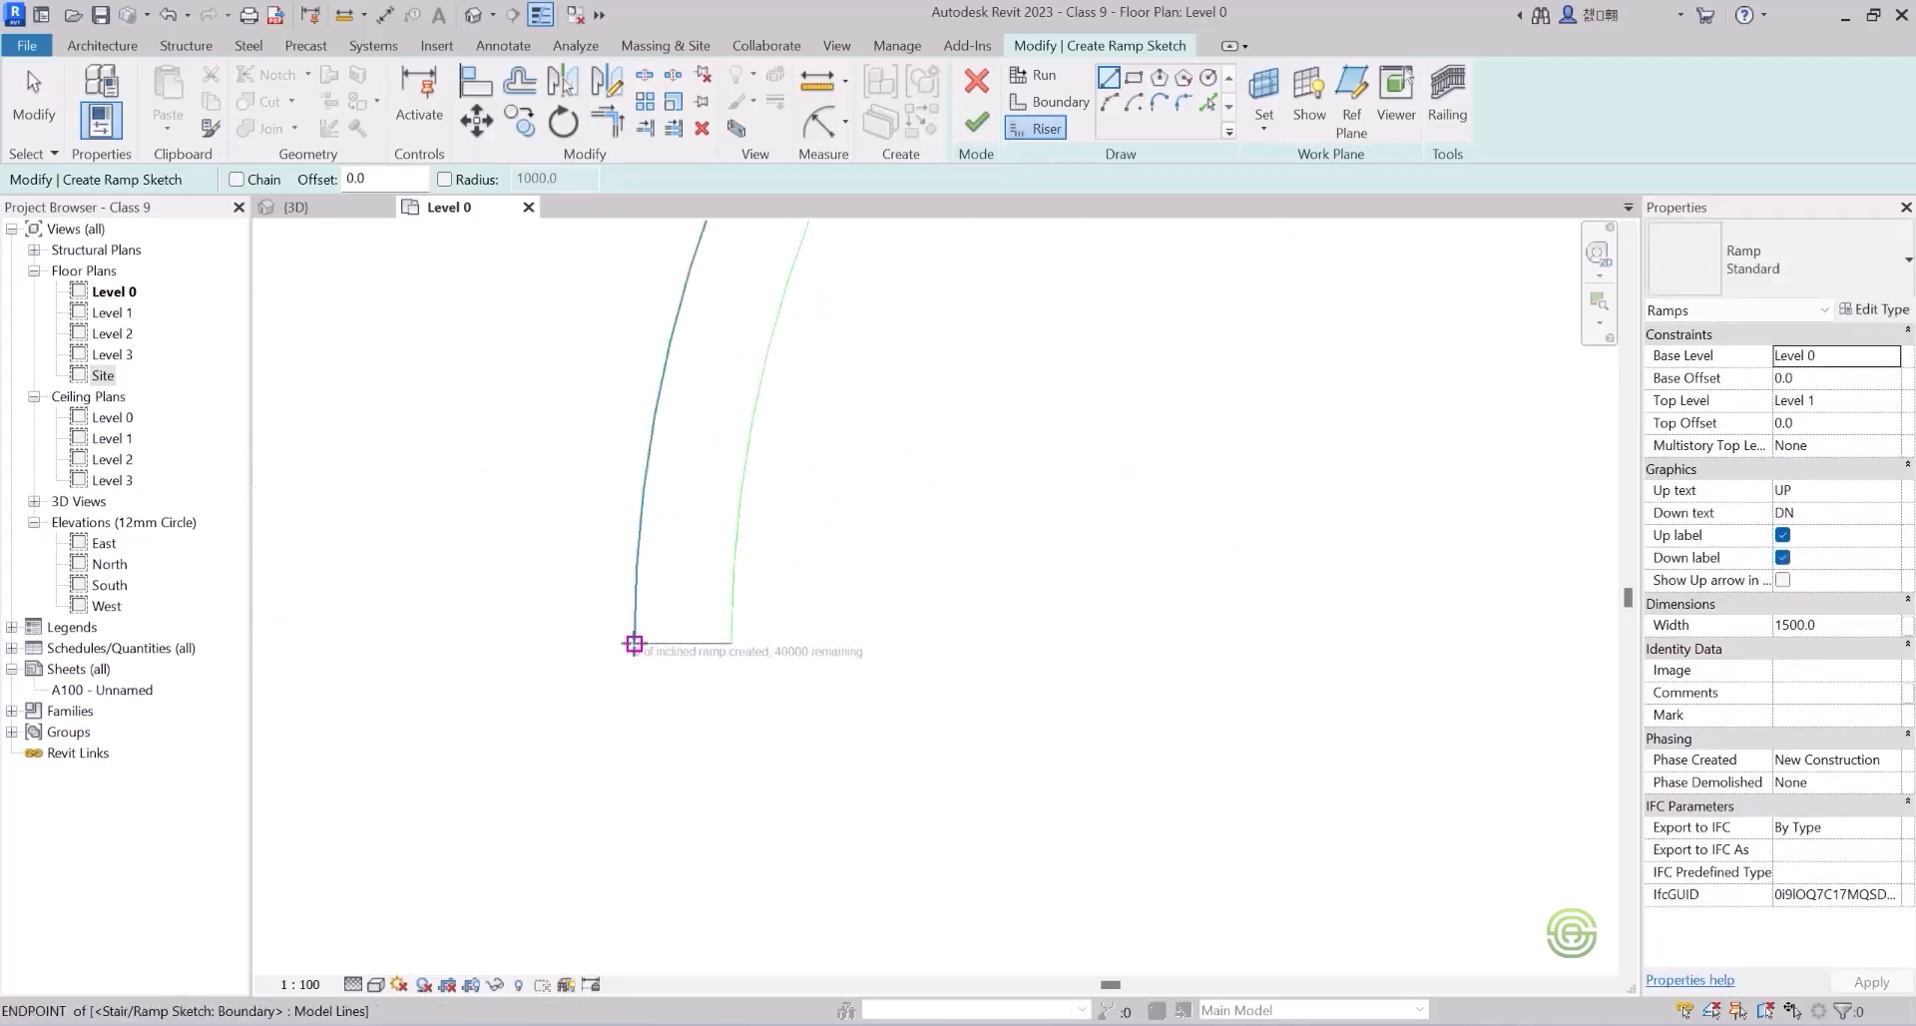
{"action": "scroll", "coordinate": [589, 698], "scroll_direction": "down", "scroll_amount": 4}
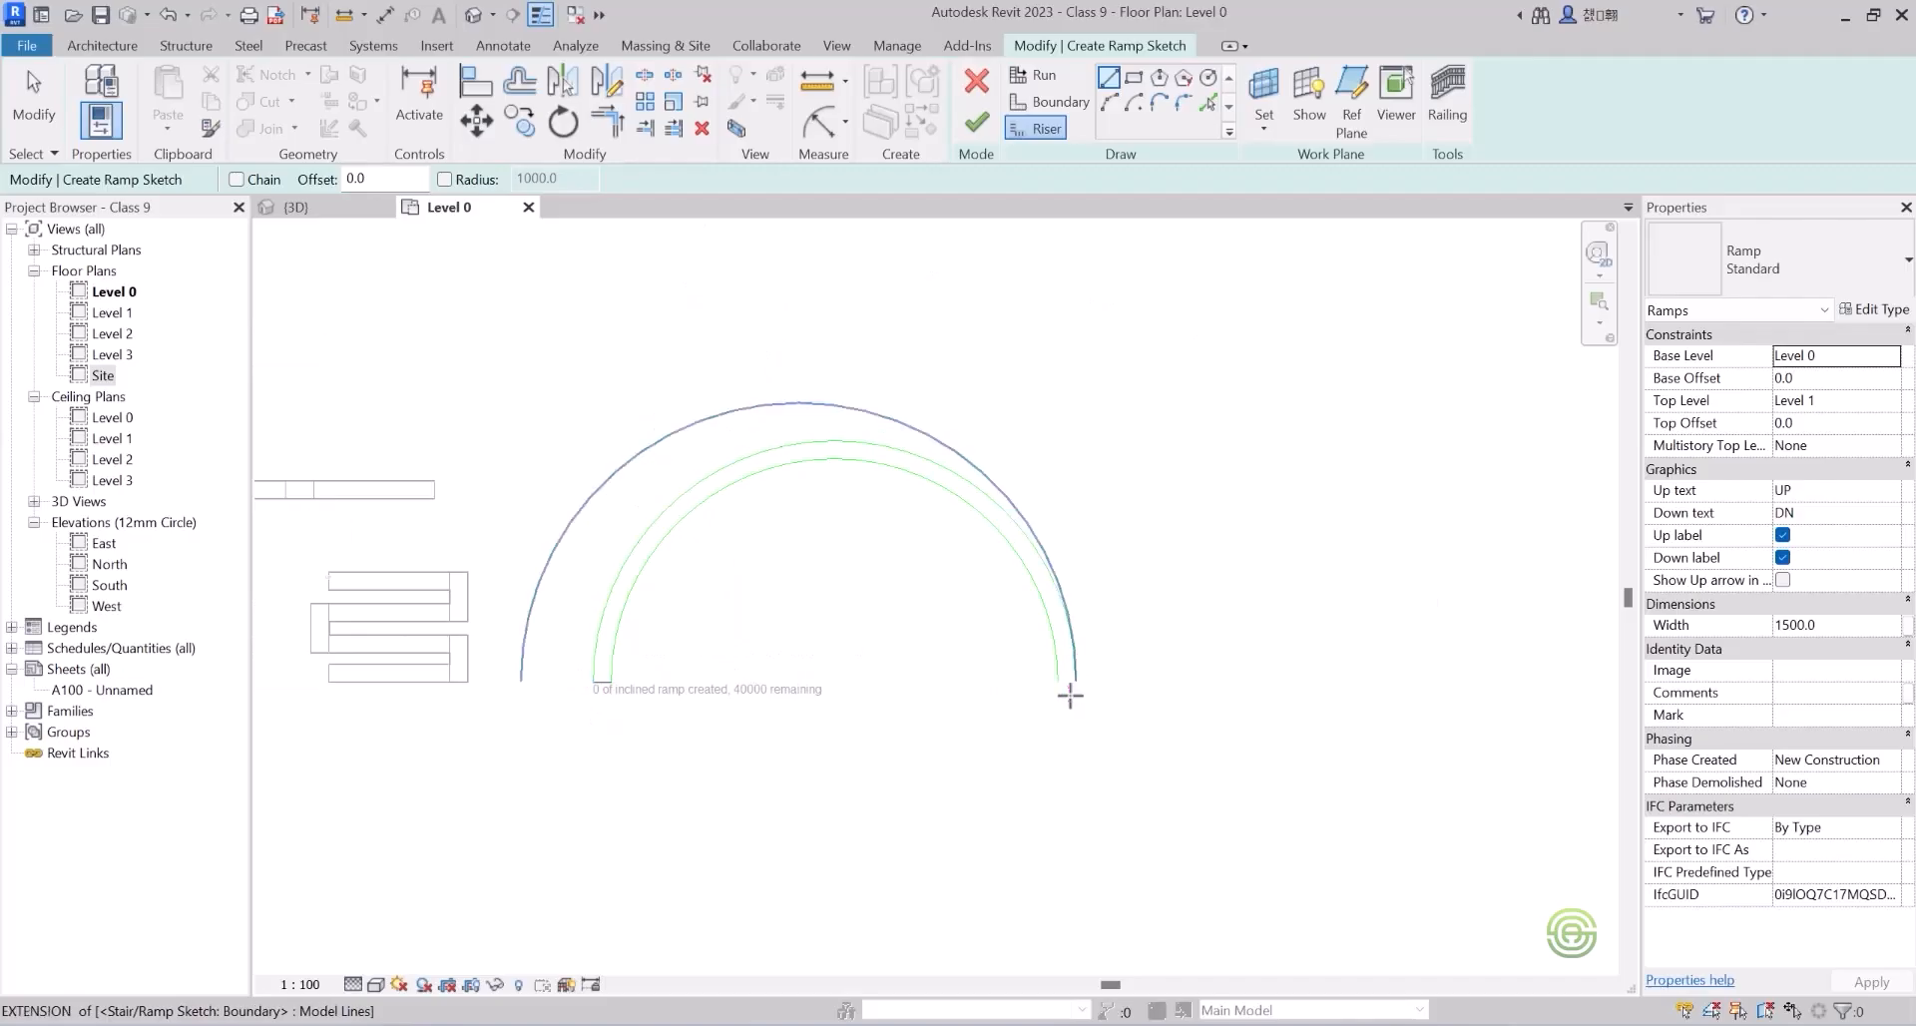
{"action": "scroll", "coordinate": [1083, 675], "scroll_direction": "up", "scroll_amount": 4}
{"action": "left_click", "coordinate": [1031, 653]}
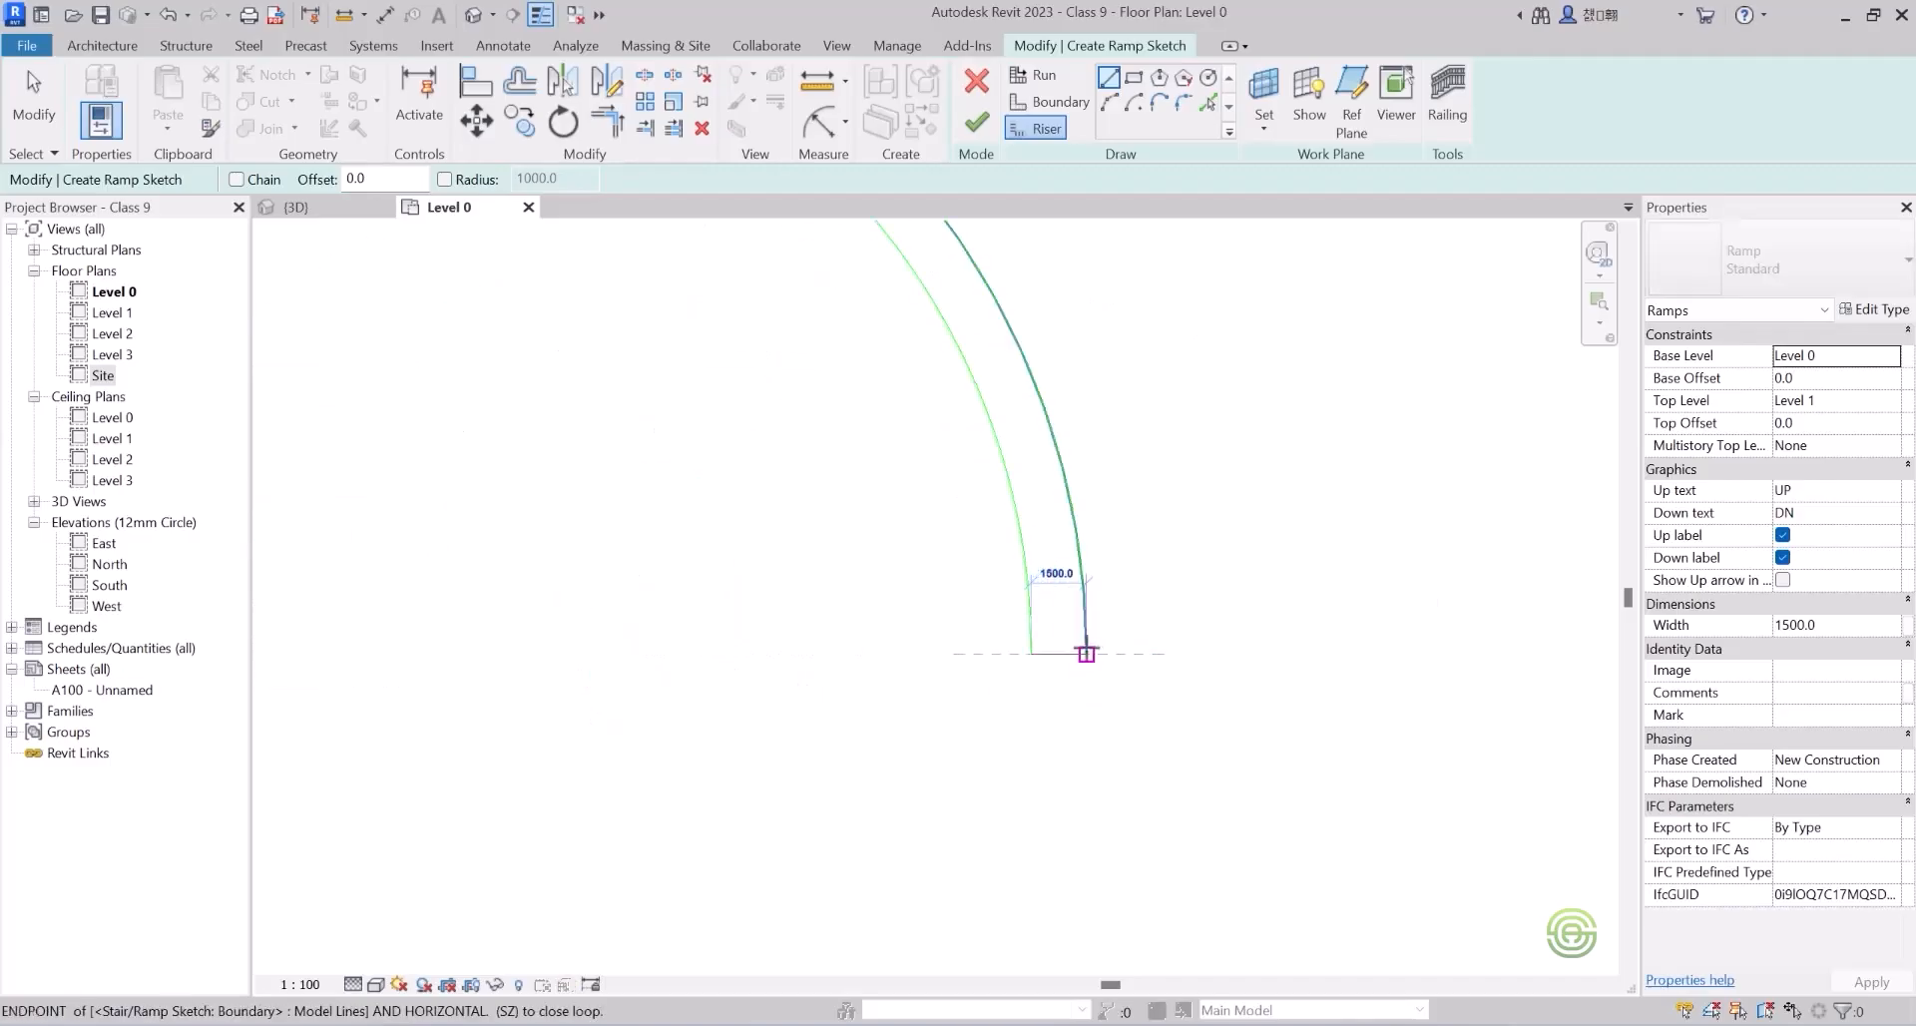
{"action": "left_click", "coordinate": [1086, 654]}
{"action": "scroll", "coordinate": [1205, 658], "scroll_direction": "down", "scroll_amount": 4}
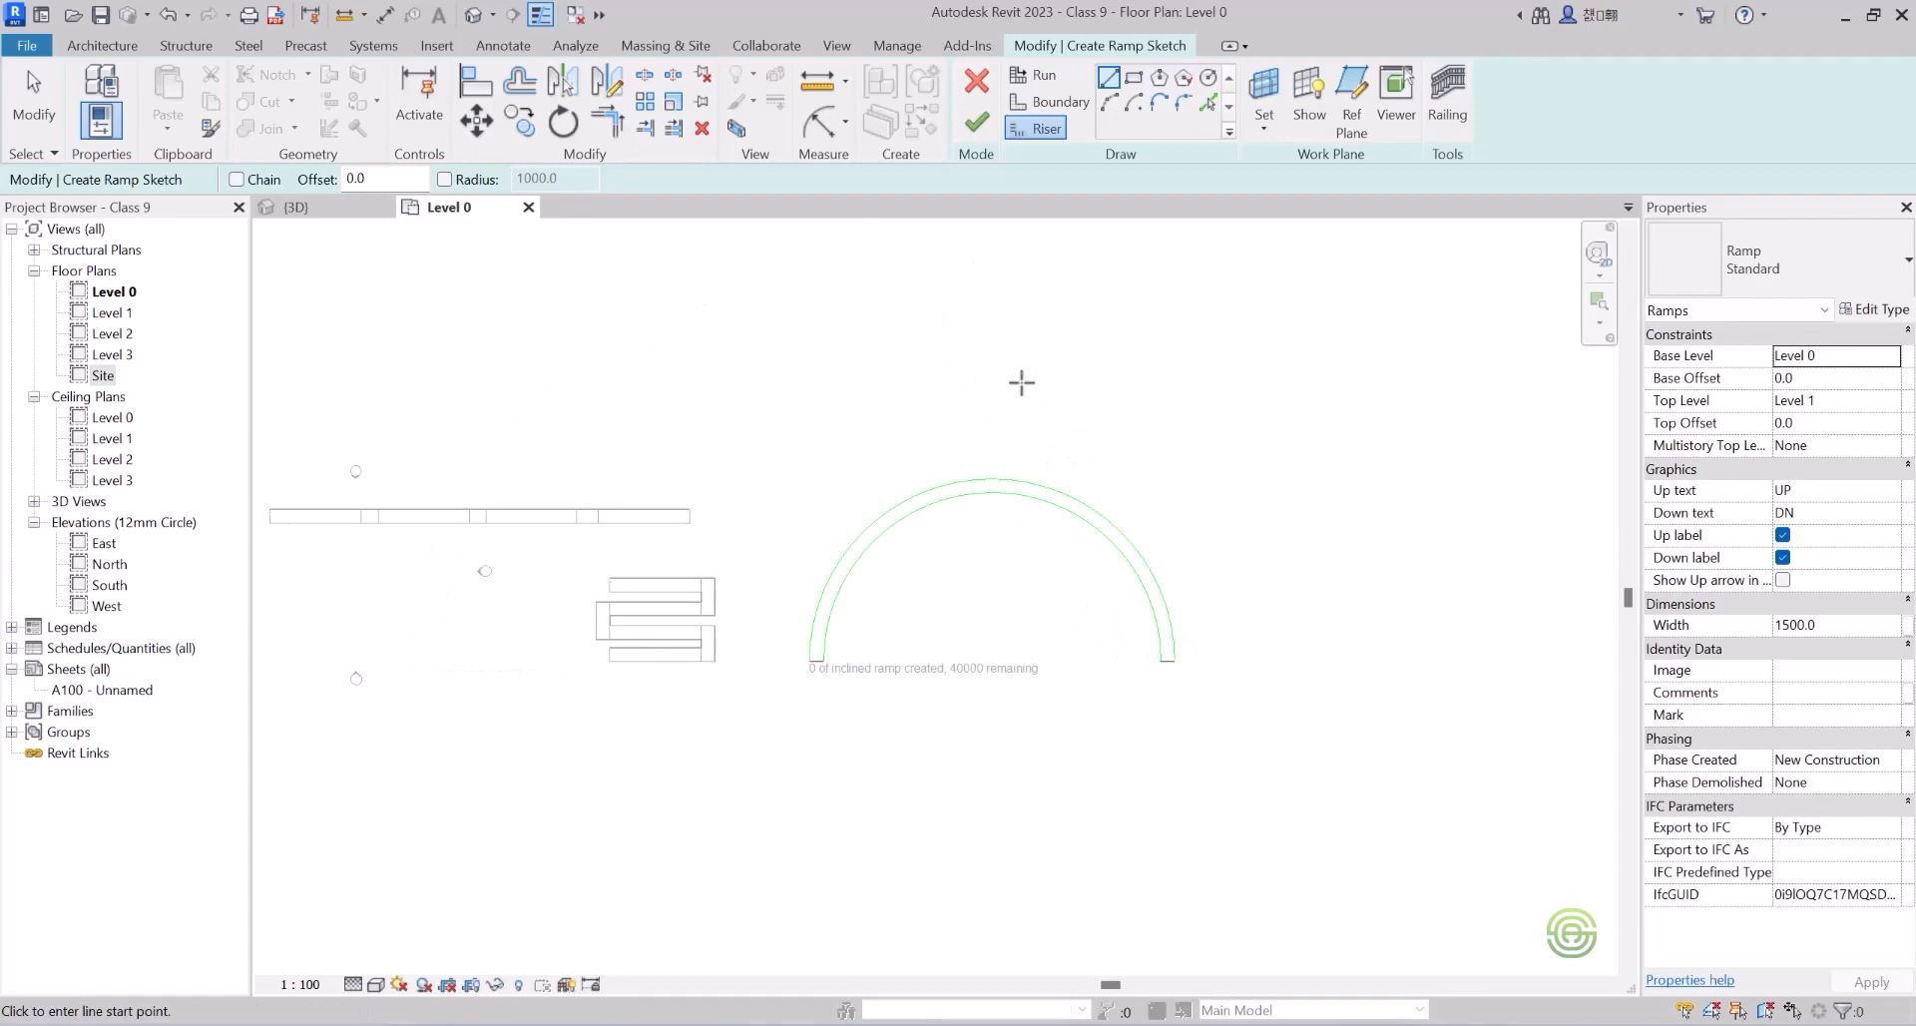
{"action": "key", "text": "Escape"}
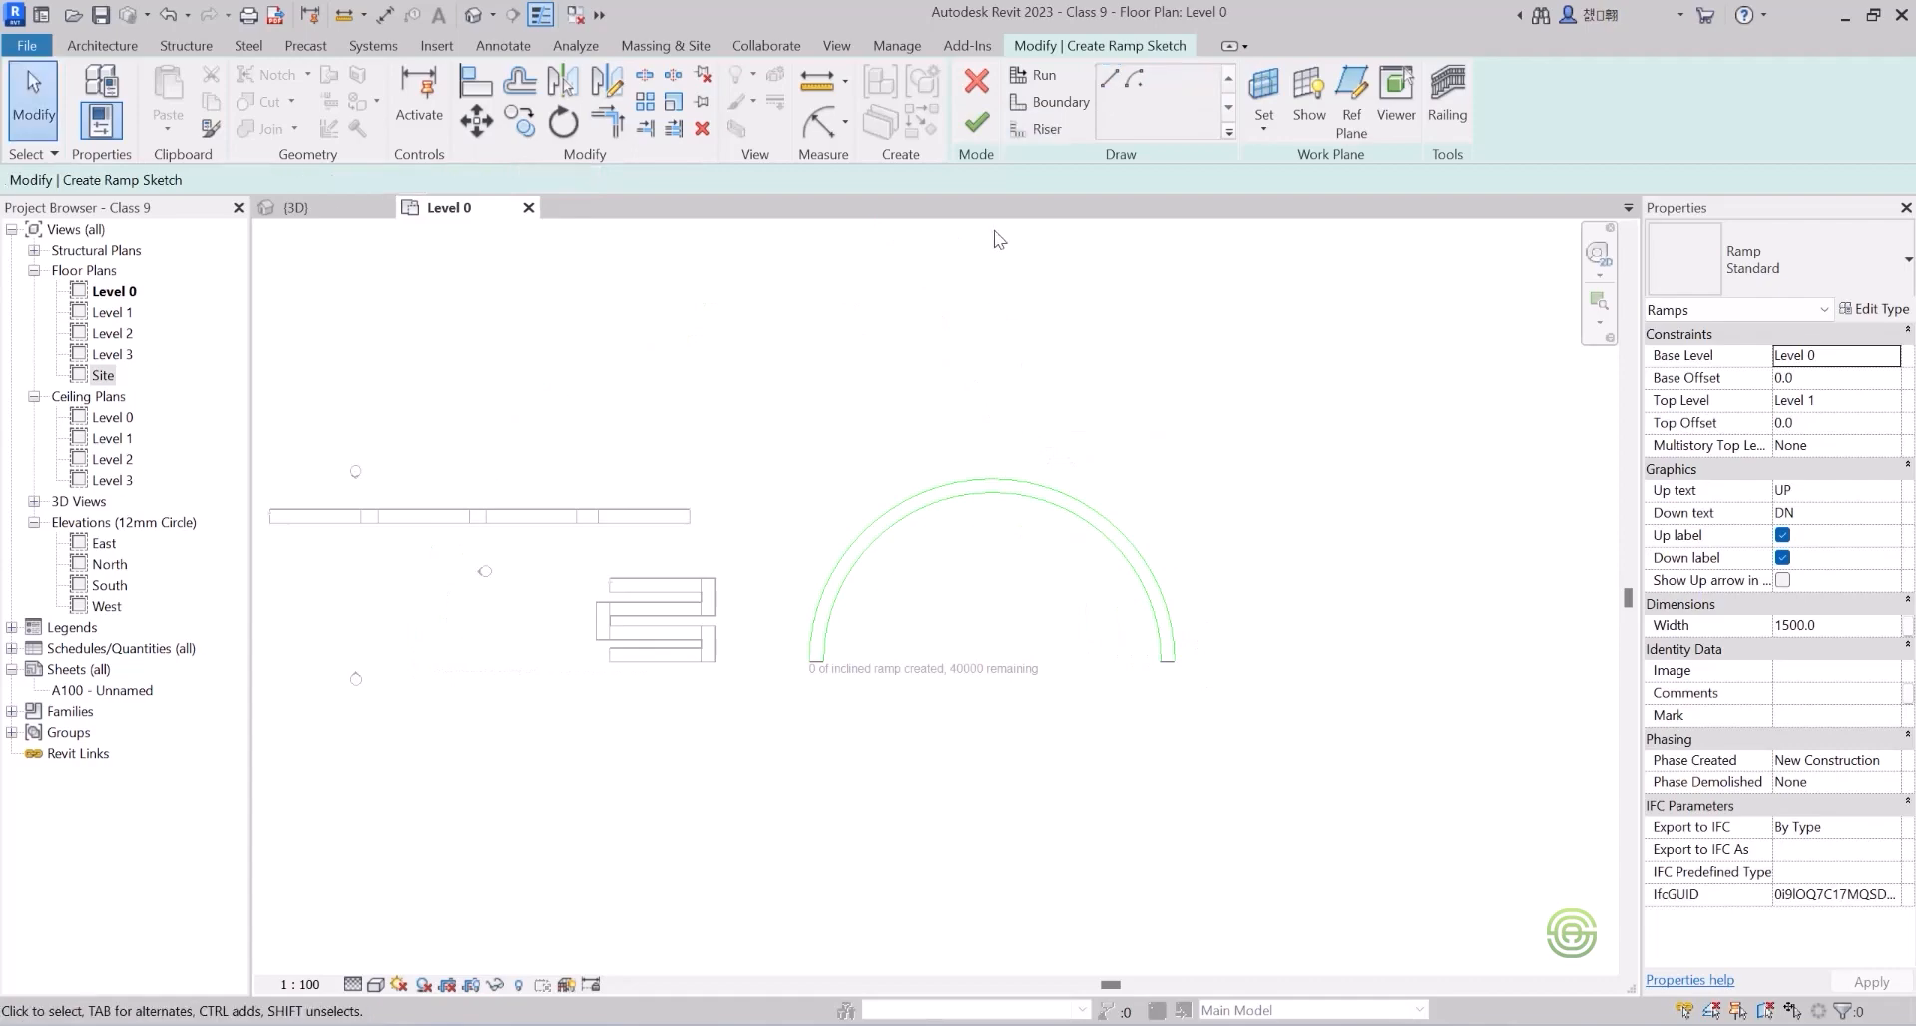
Finish the curved ramp sketch and view it beside the other ramps in 3D.
{"action": "left_click", "coordinate": [977, 122]}
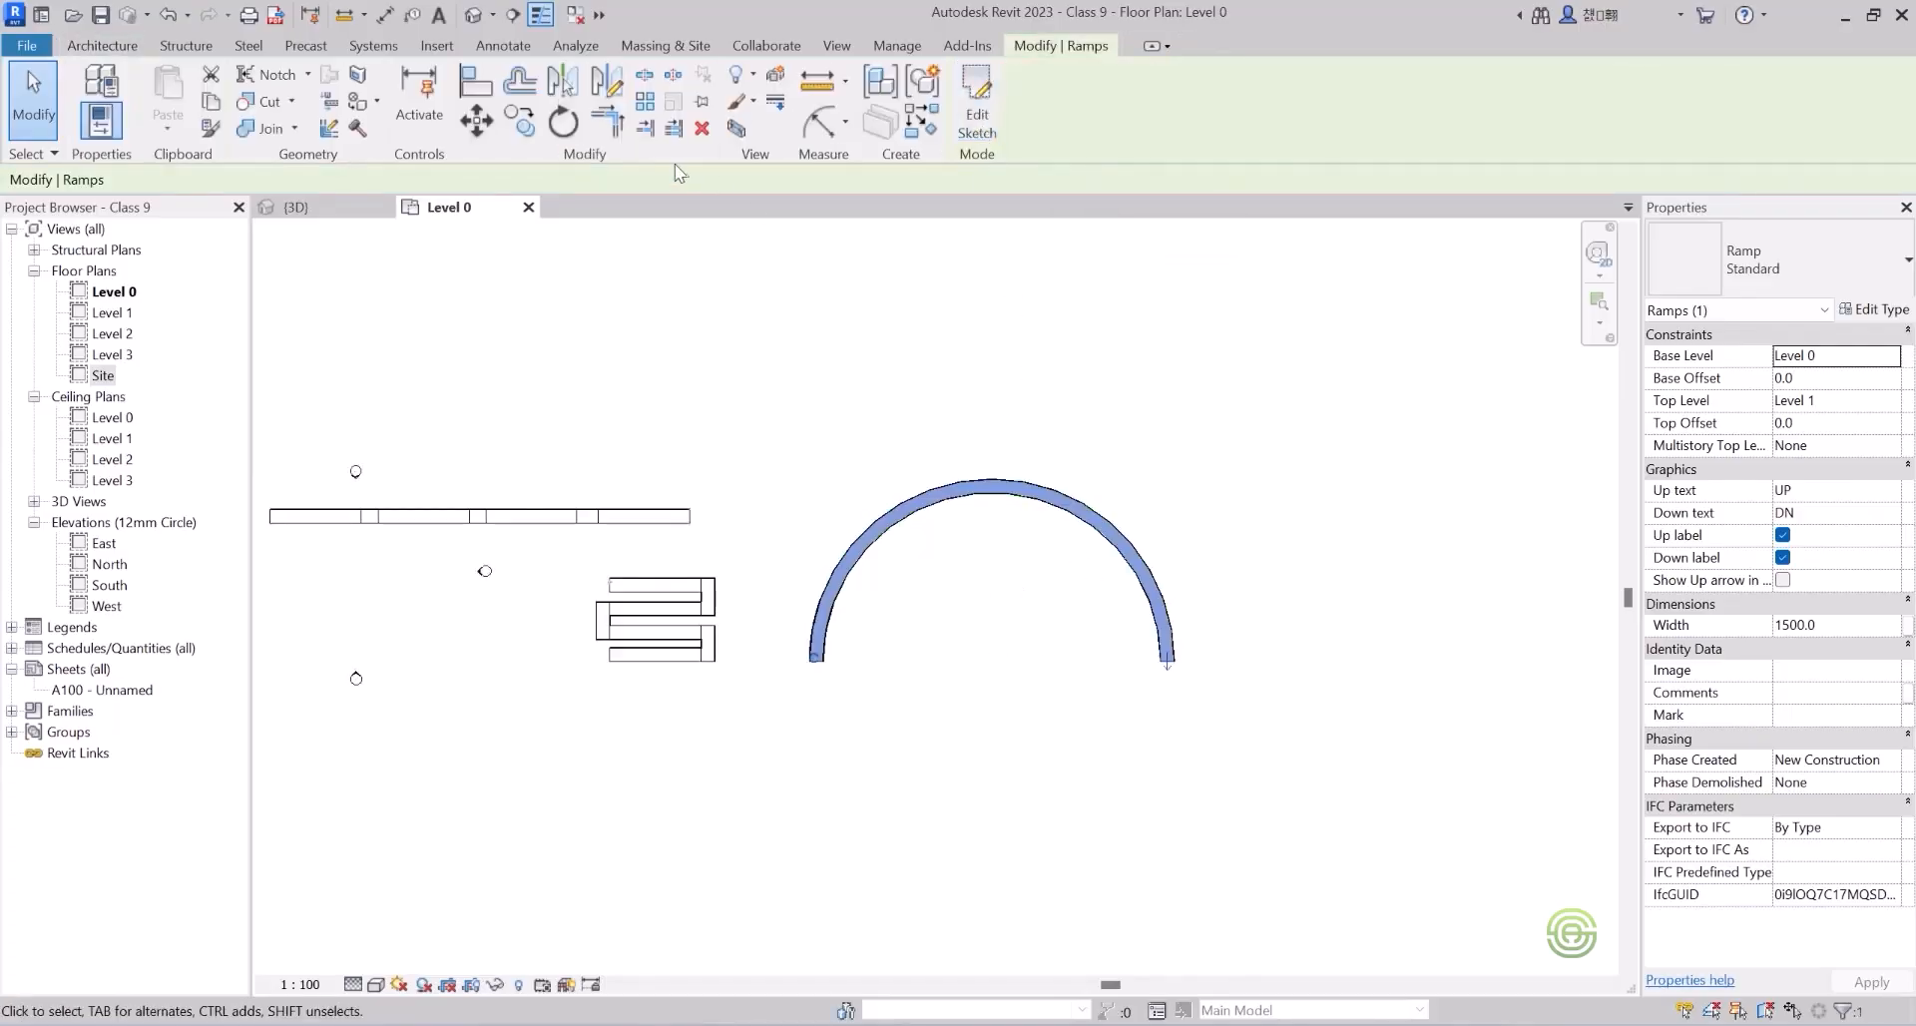
{"action": "left_click", "coordinate": [296, 207]}
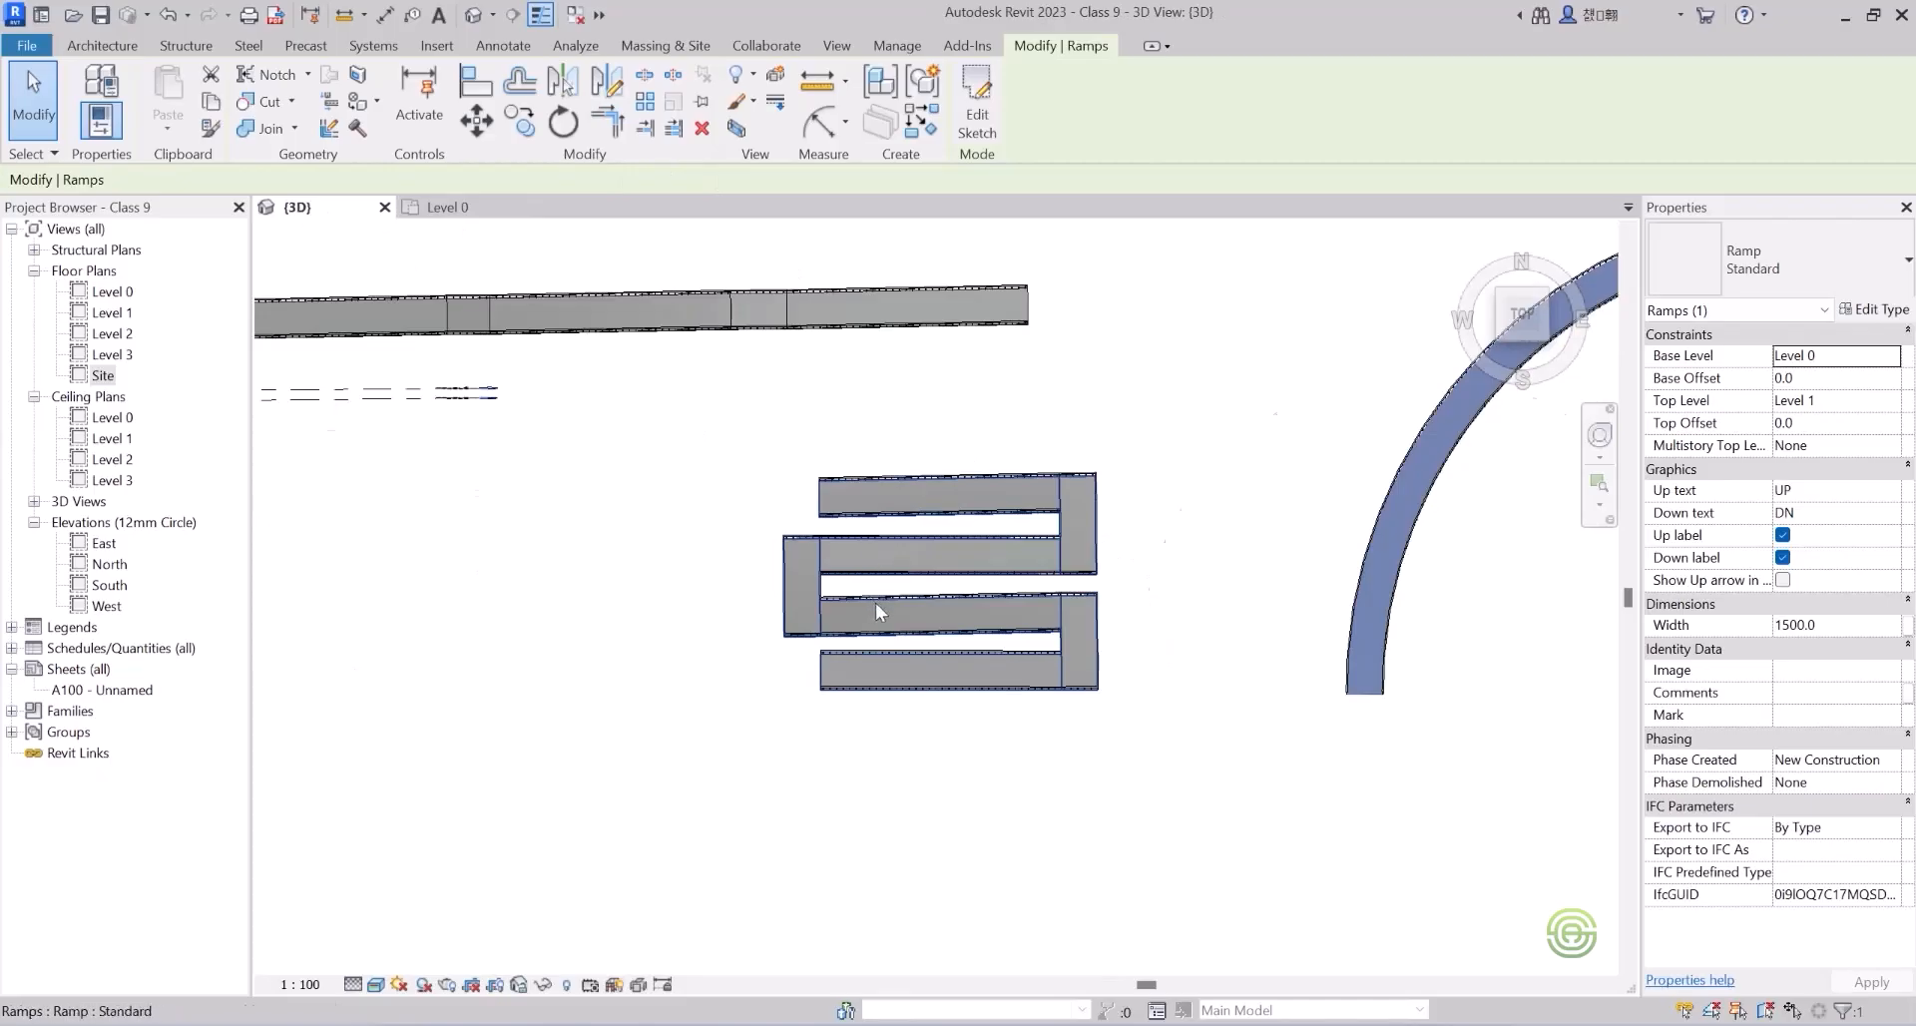
{"action": "scroll", "coordinate": [864, 511], "scroll_direction": "down", "scroll_amount": 4}
{"action": "middle_click_drag", "start_coordinate": [868, 508], "coordinate": [965, 527], "text": "shift"}
{"action": "scroll", "coordinate": [1100, 586], "scroll_direction": "up", "scroll_amount": 3}
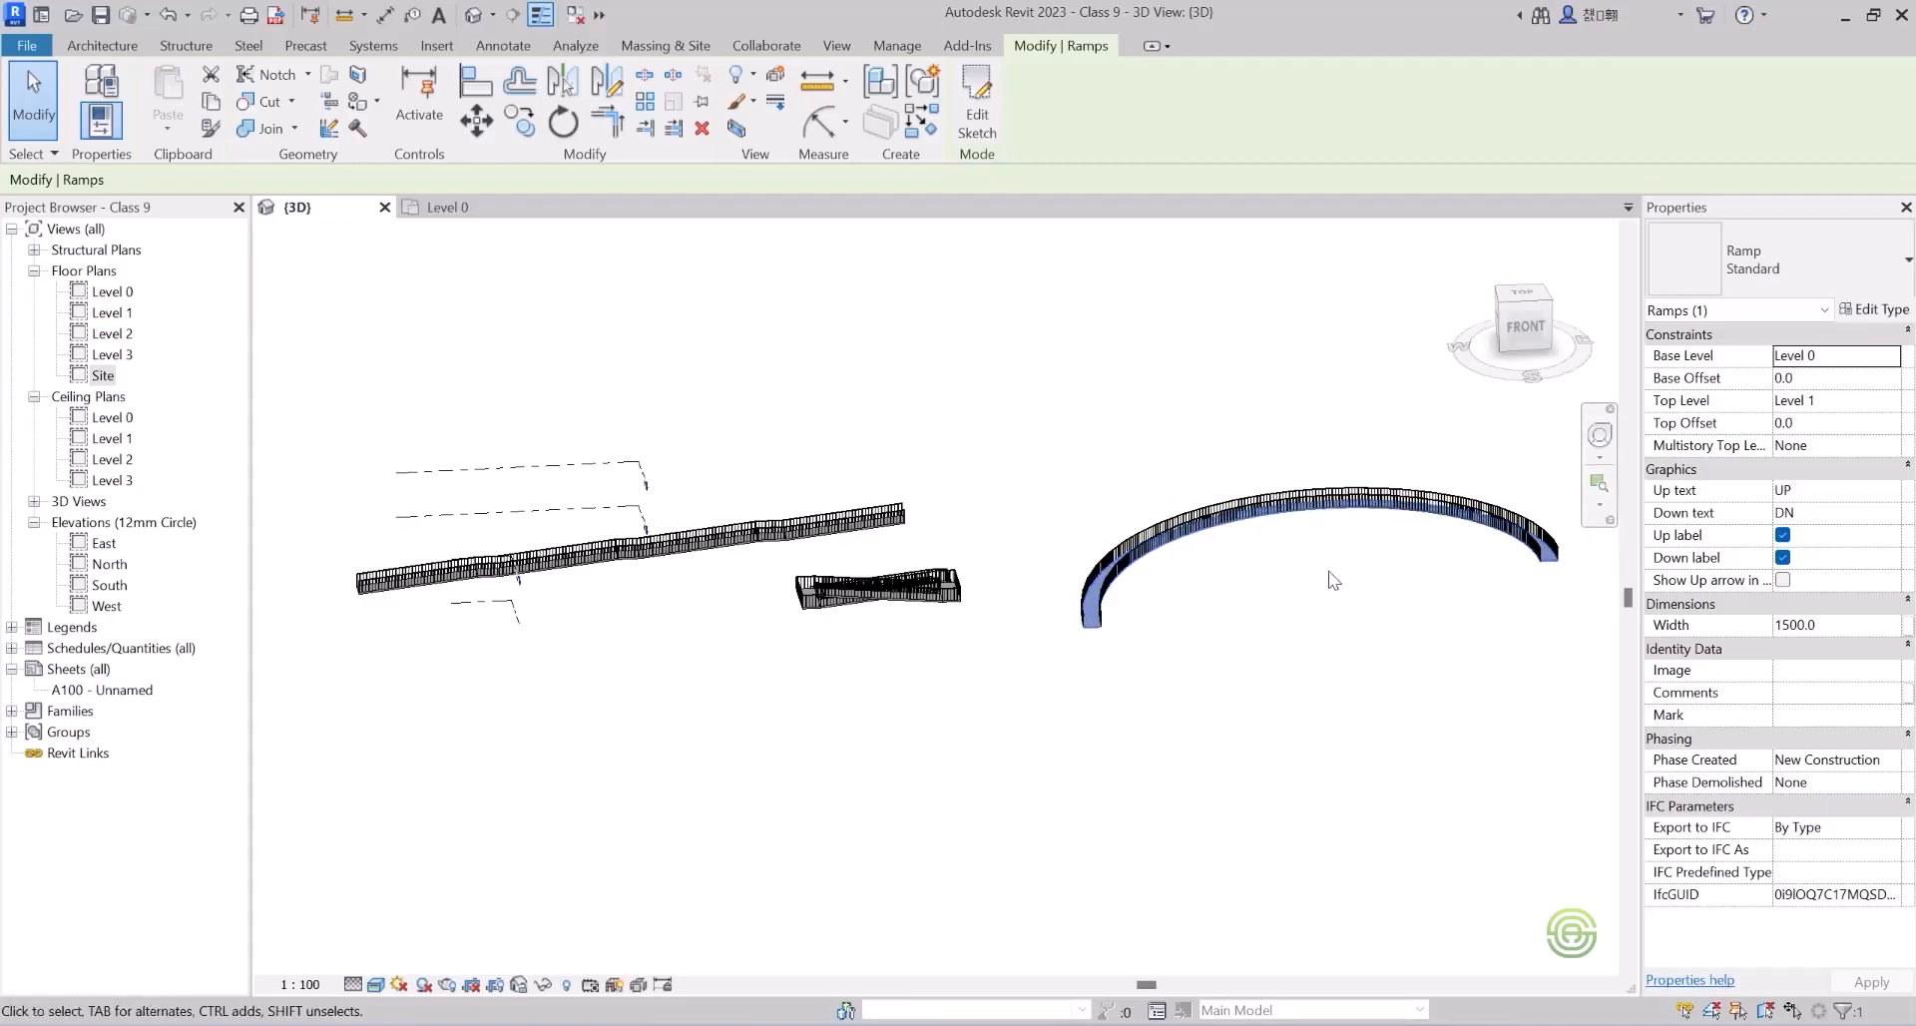
Change the Standard ramp type's Shape to Solid and clear the ramp selection.
{"action": "left_click", "coordinate": [1877, 310]}
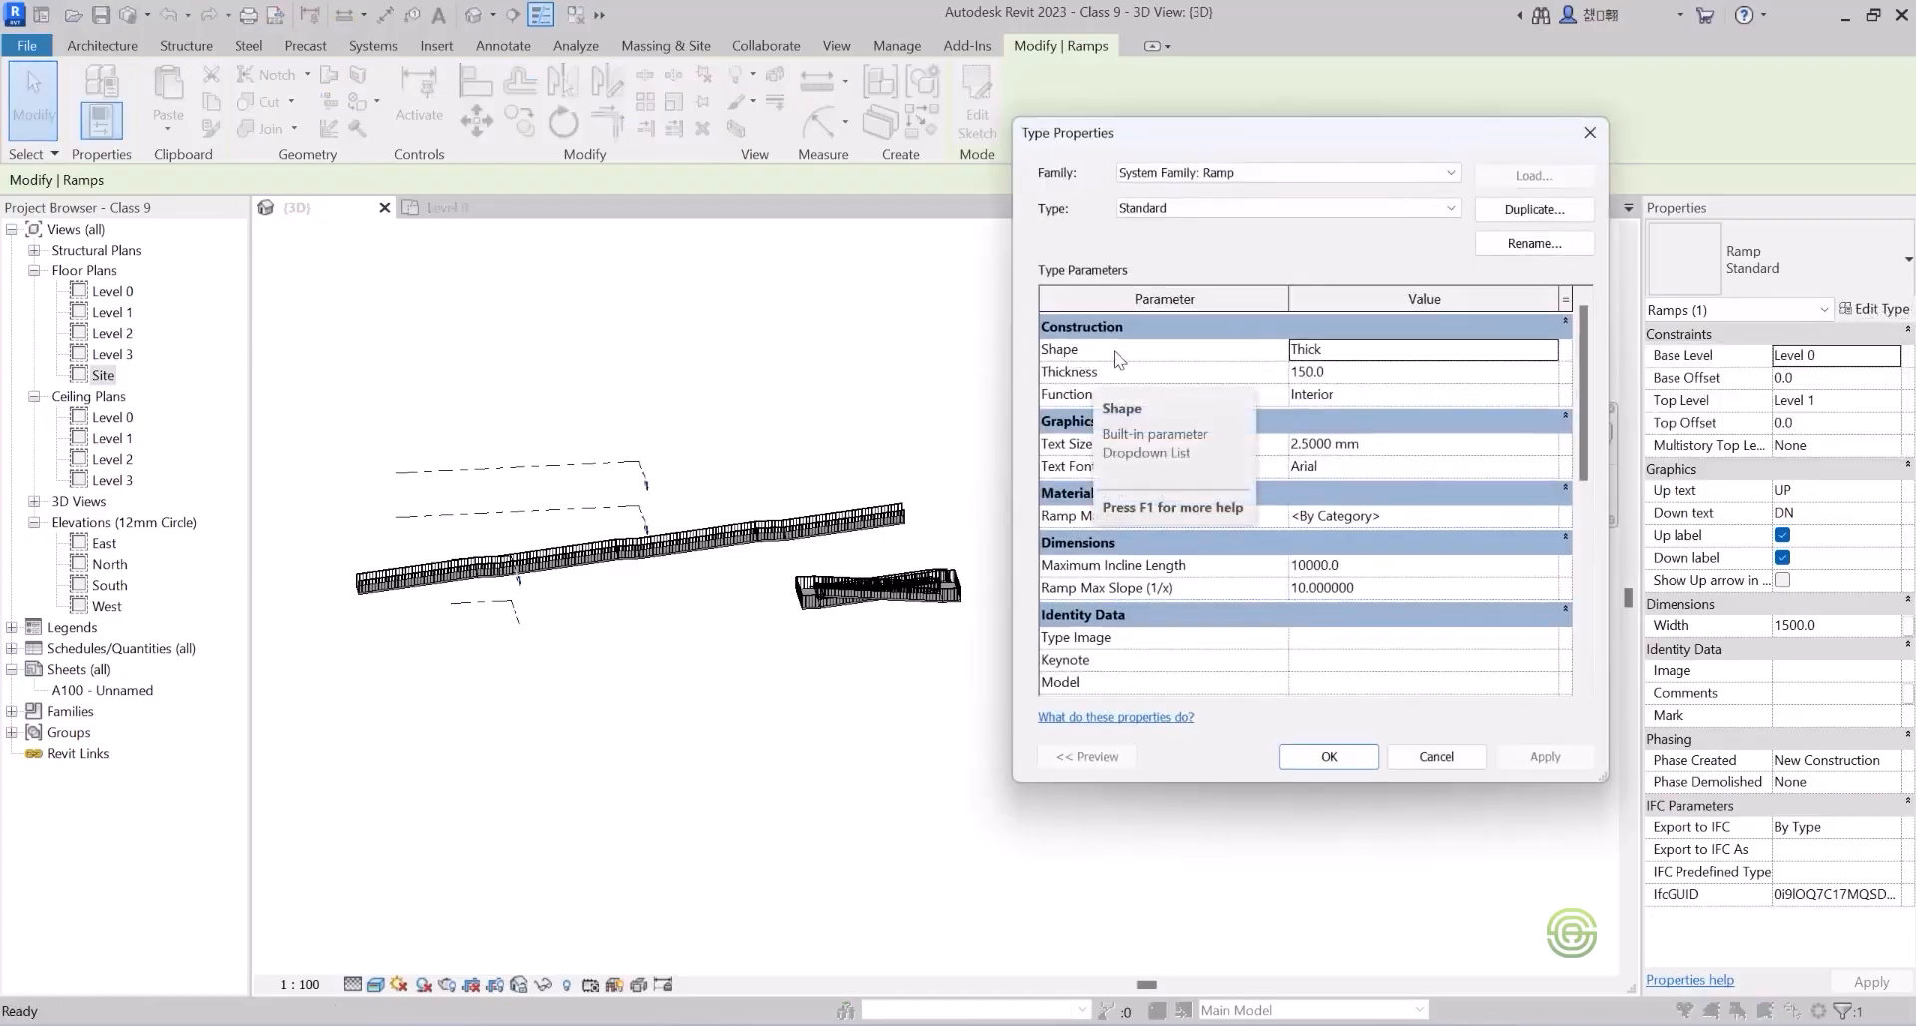
{"action": "left_click", "coordinate": [1342, 357]}
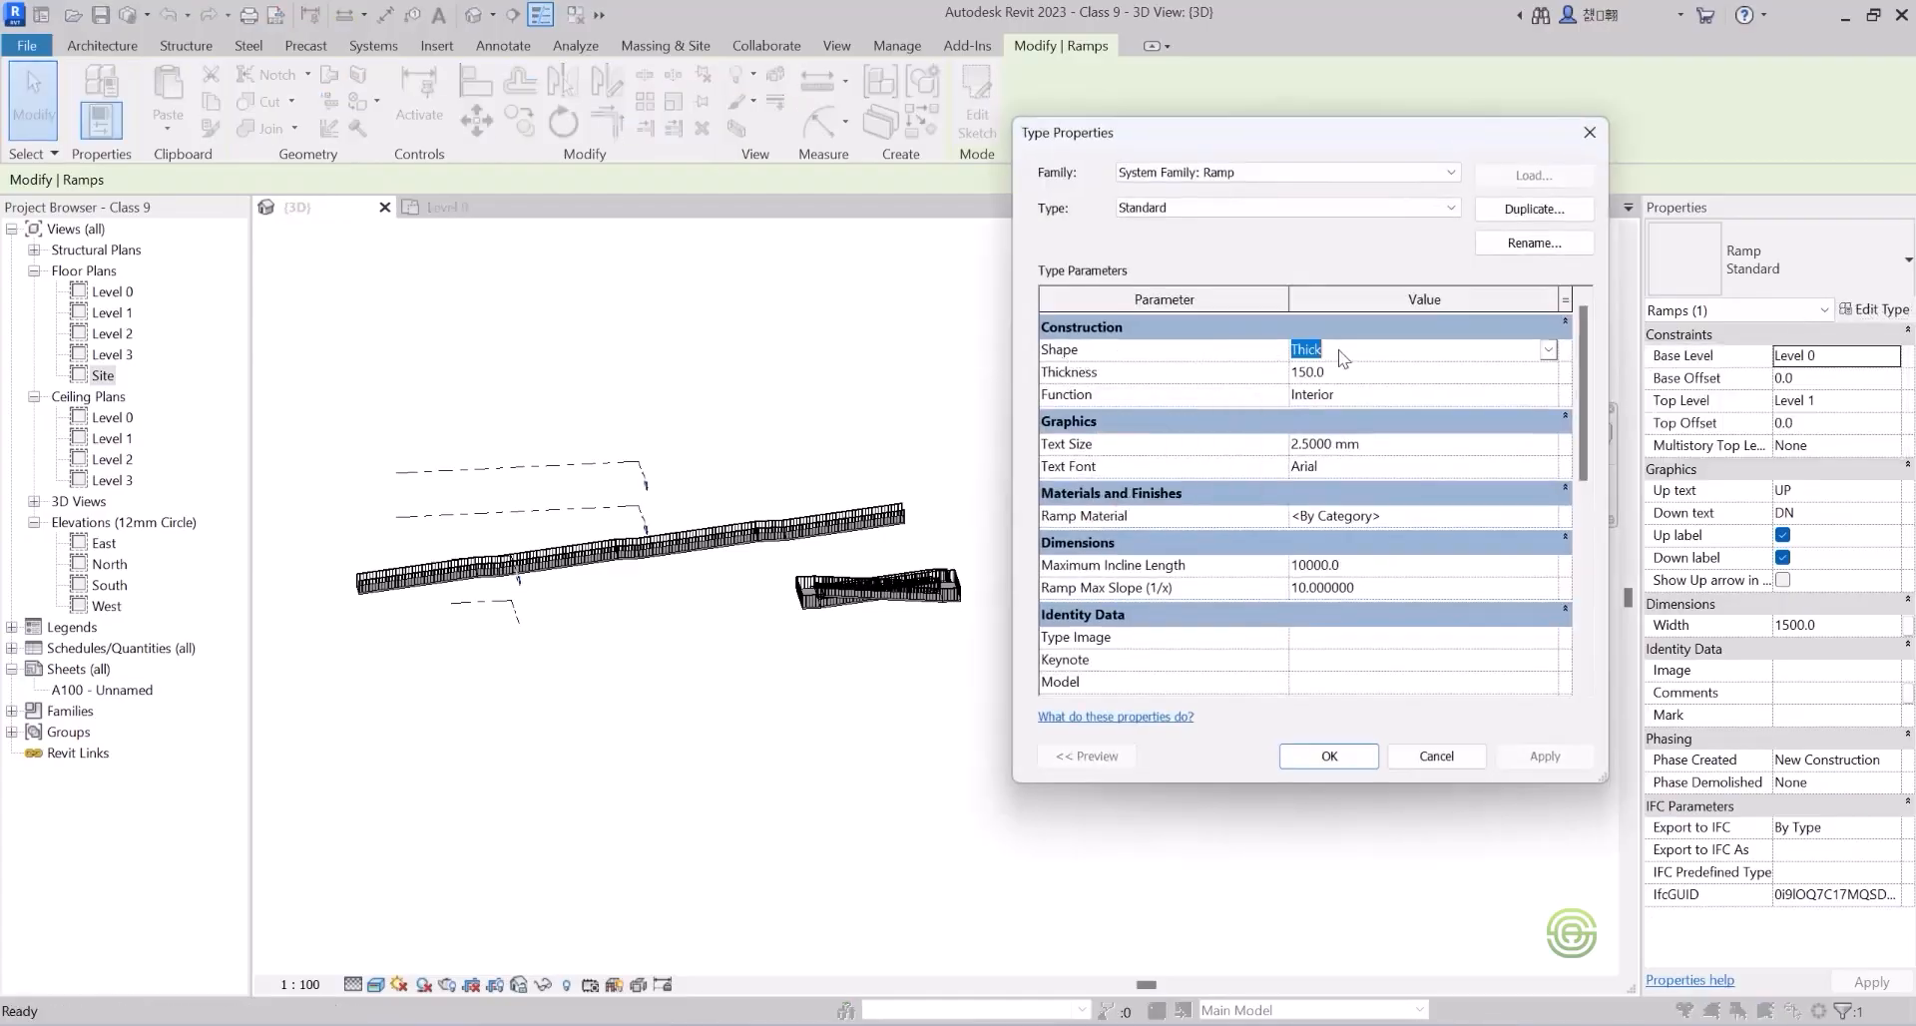
{"action": "left_click", "coordinate": [1550, 350]}
{"action": "left_click", "coordinate": [1307, 389]}
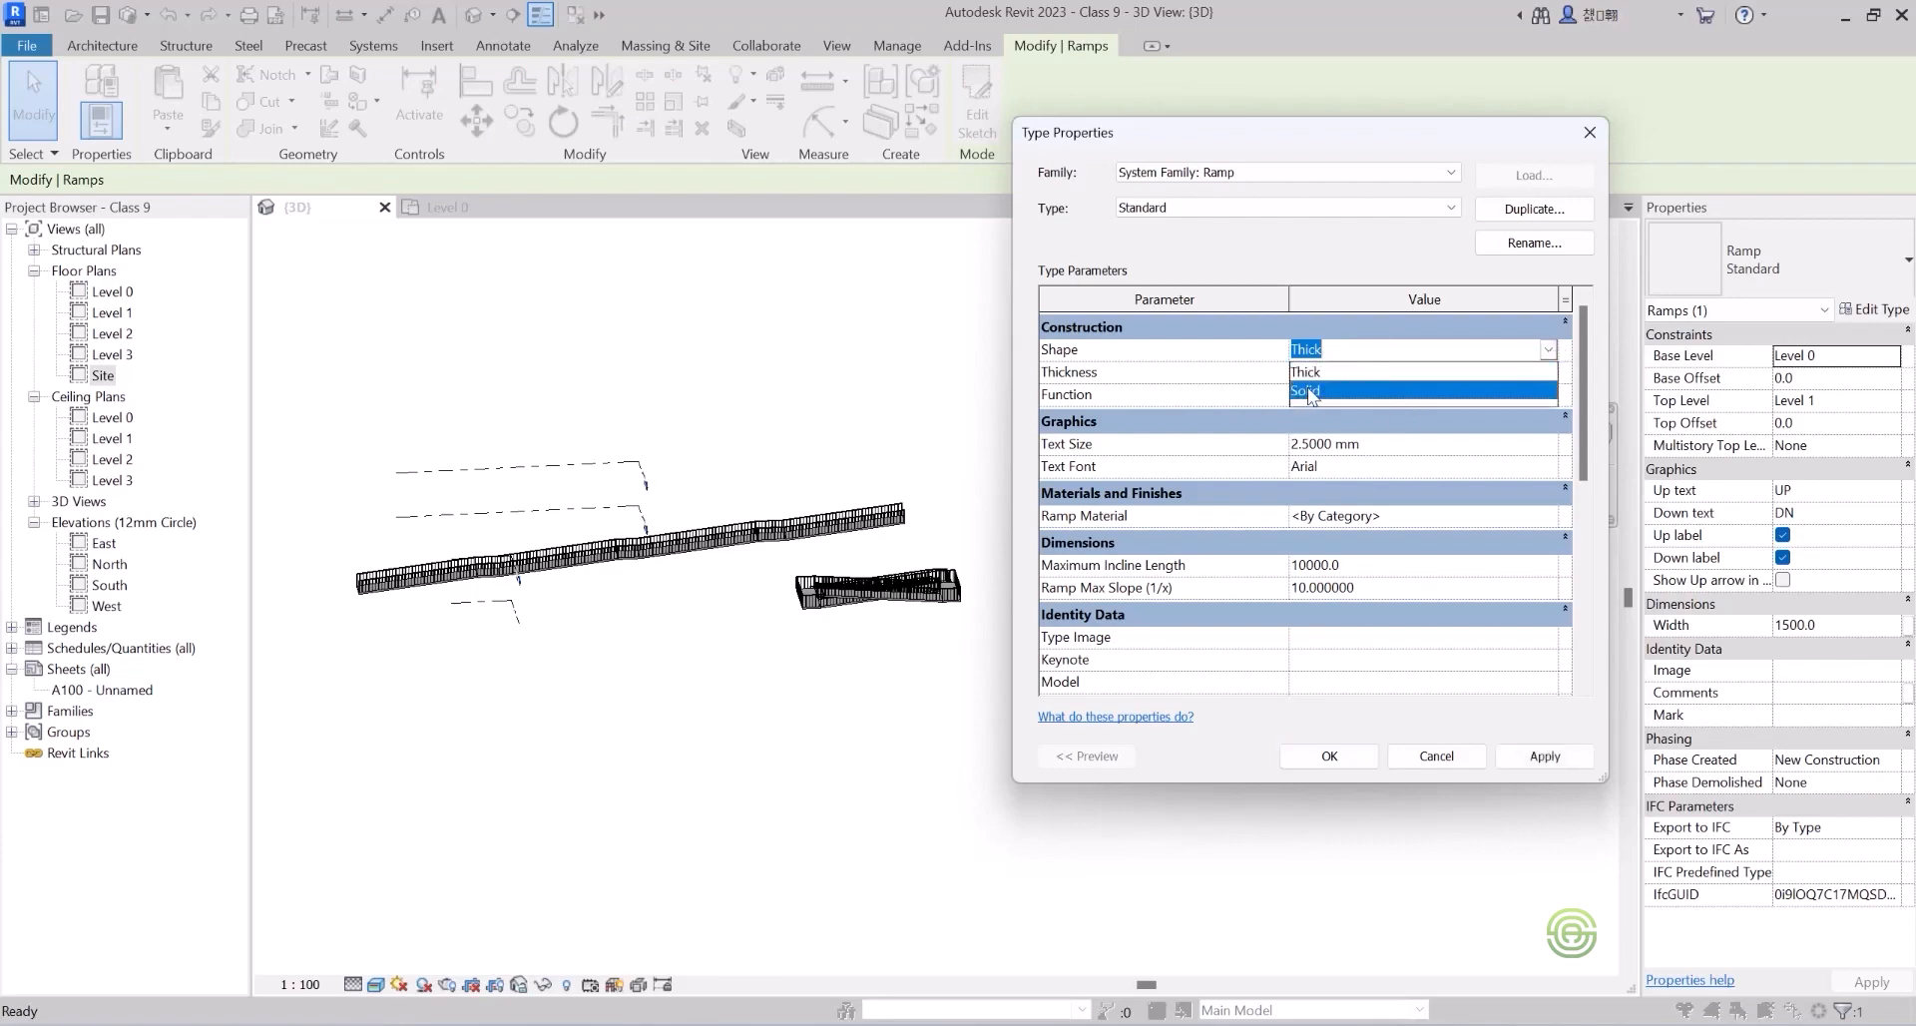
{"action": "left_click", "coordinate": [1328, 756]}
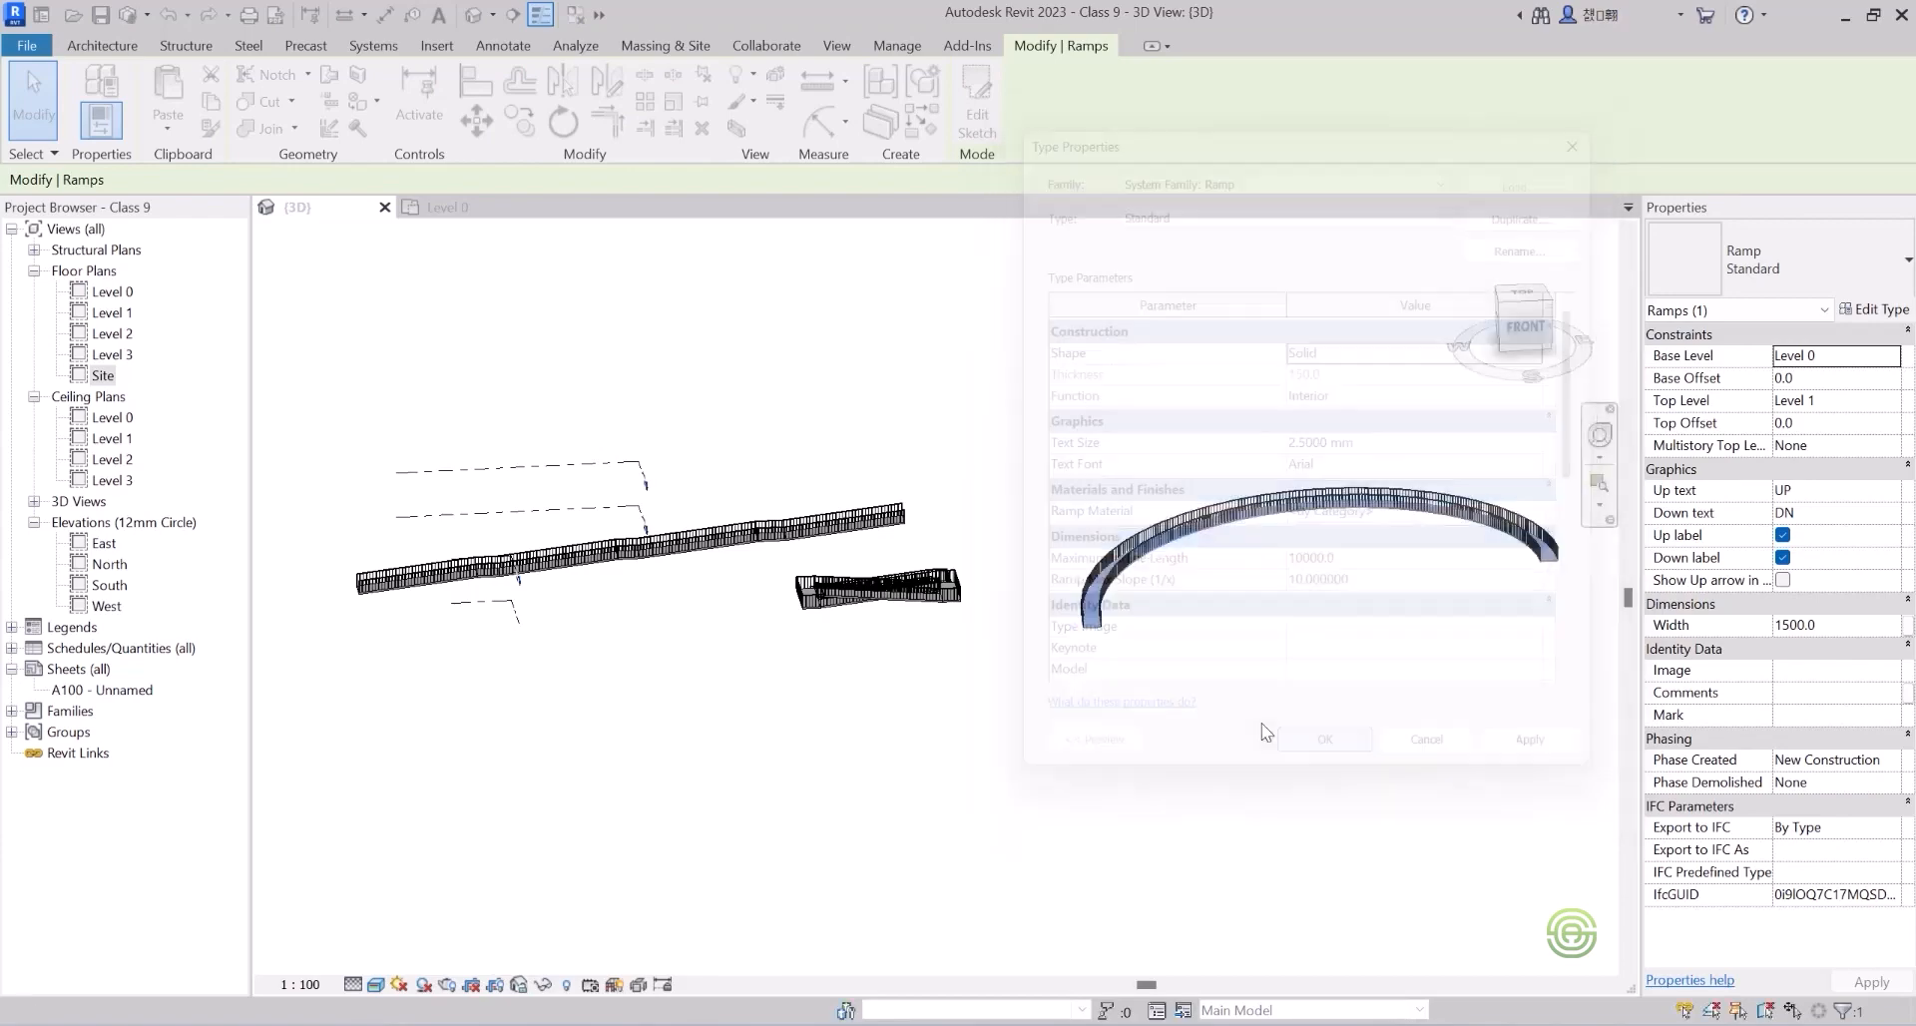
{"action": "left_click", "coordinate": [1215, 678]}
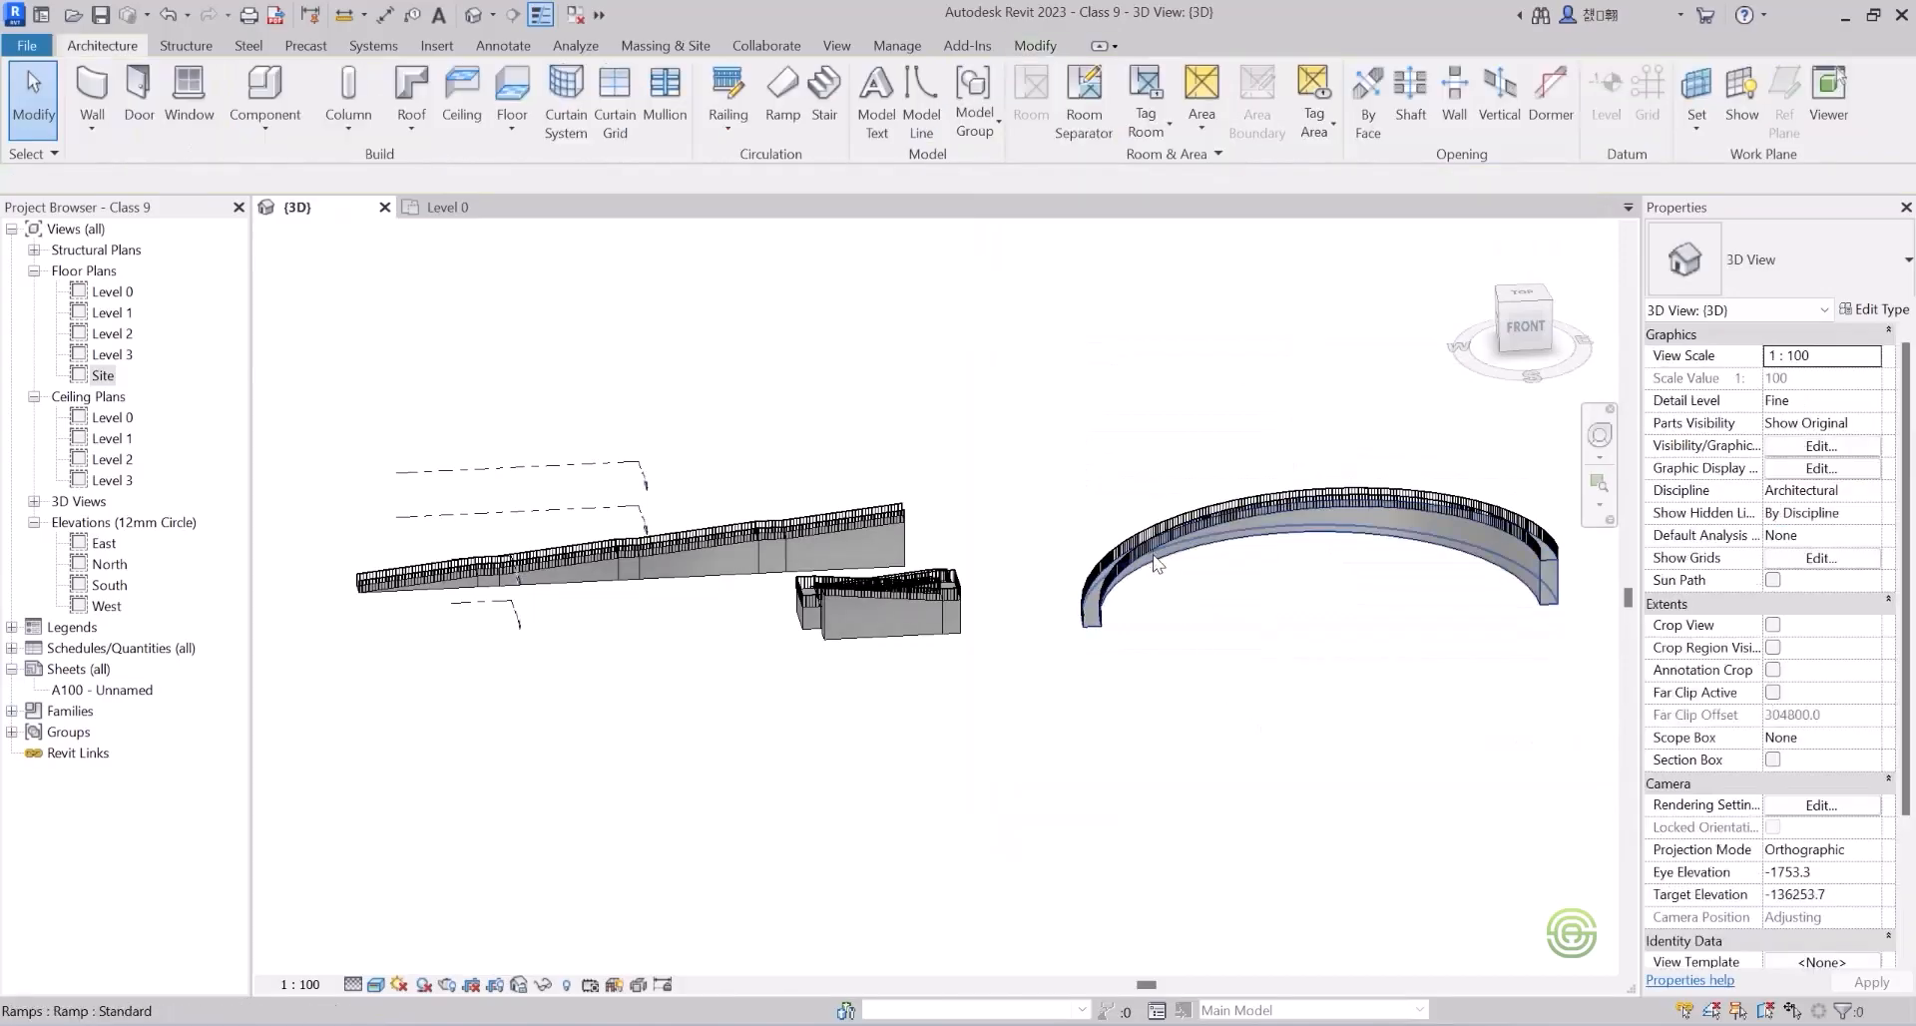
Examine the solid curved ramp up close in 3D from the front and from slightly above.
{"action": "middle_click_drag", "start_coordinate": [1162, 565], "coordinate": [1176, 497], "text": "shift"}
{"action": "scroll", "coordinate": [1486, 537], "scroll_direction": "up", "scroll_amount": 4}
{"action": "middle_click_drag", "start_coordinate": [1487, 537], "coordinate": [1276, 568]}
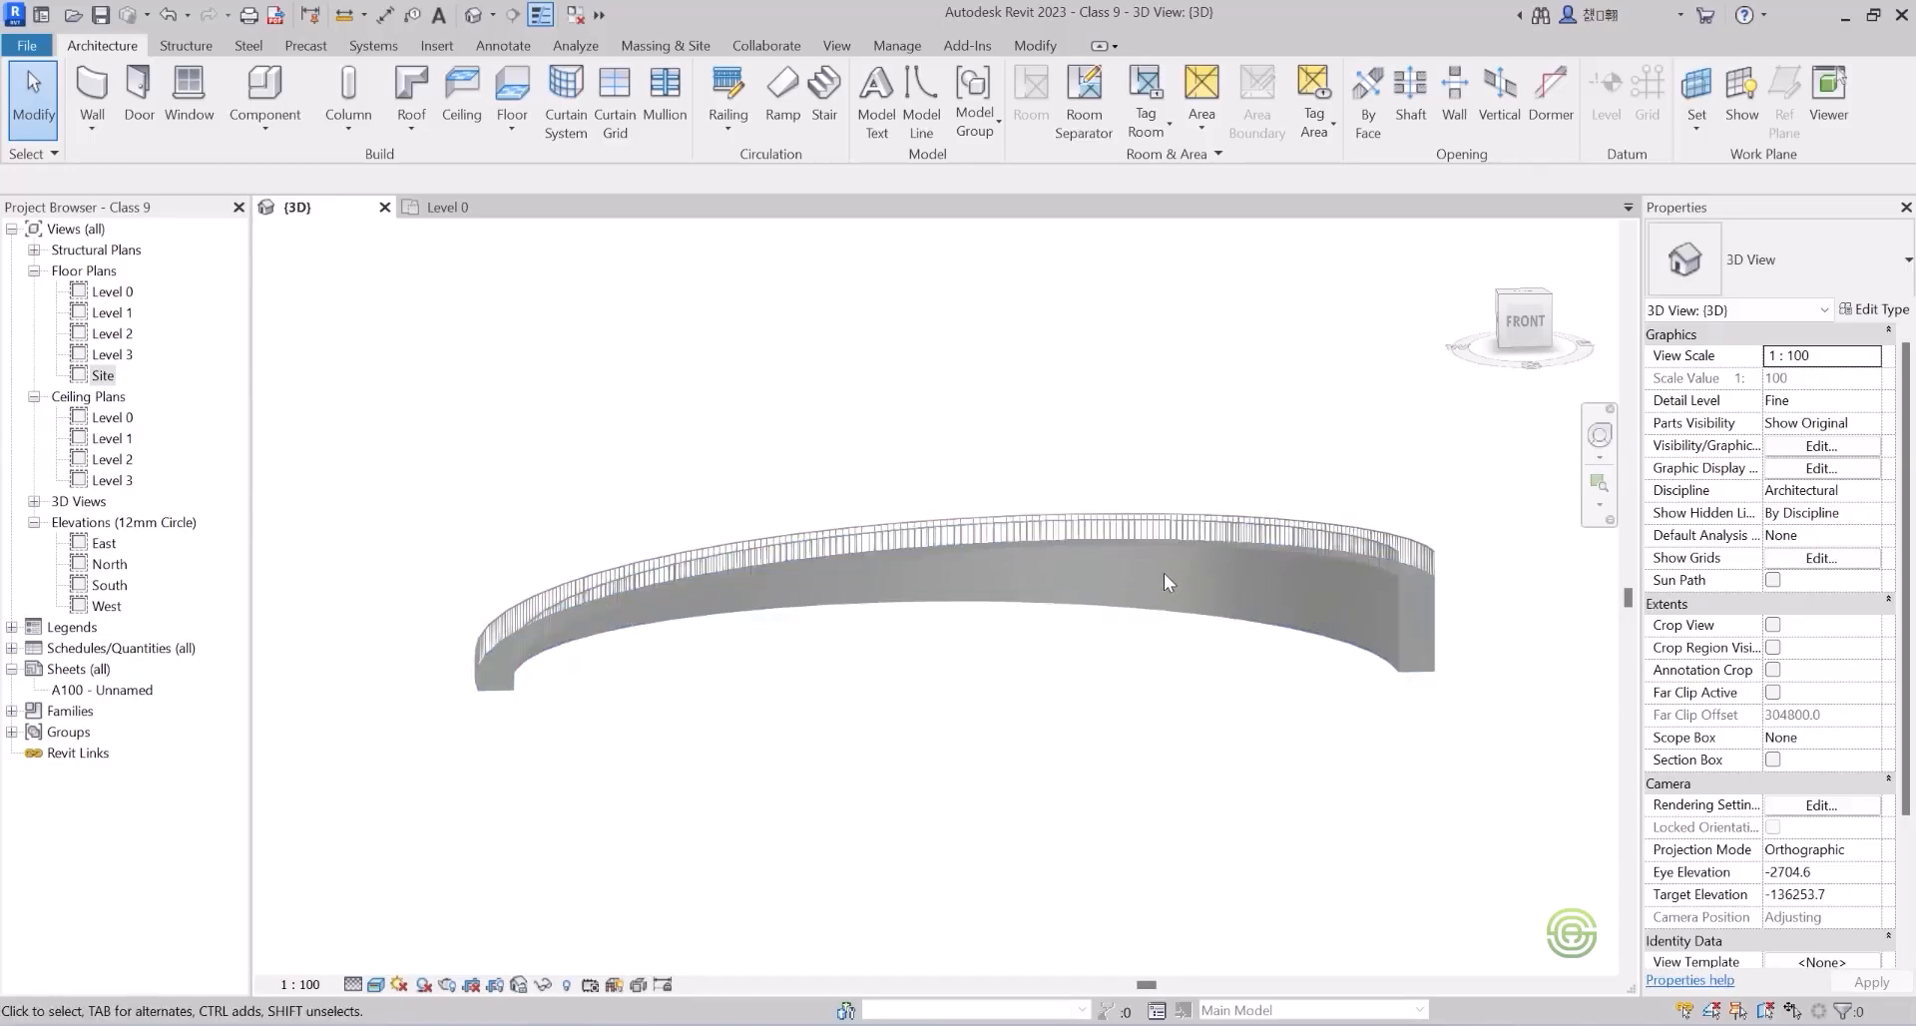
{"action": "middle_click_drag", "start_coordinate": [1038, 543], "coordinate": [1104, 641], "text": "shift"}
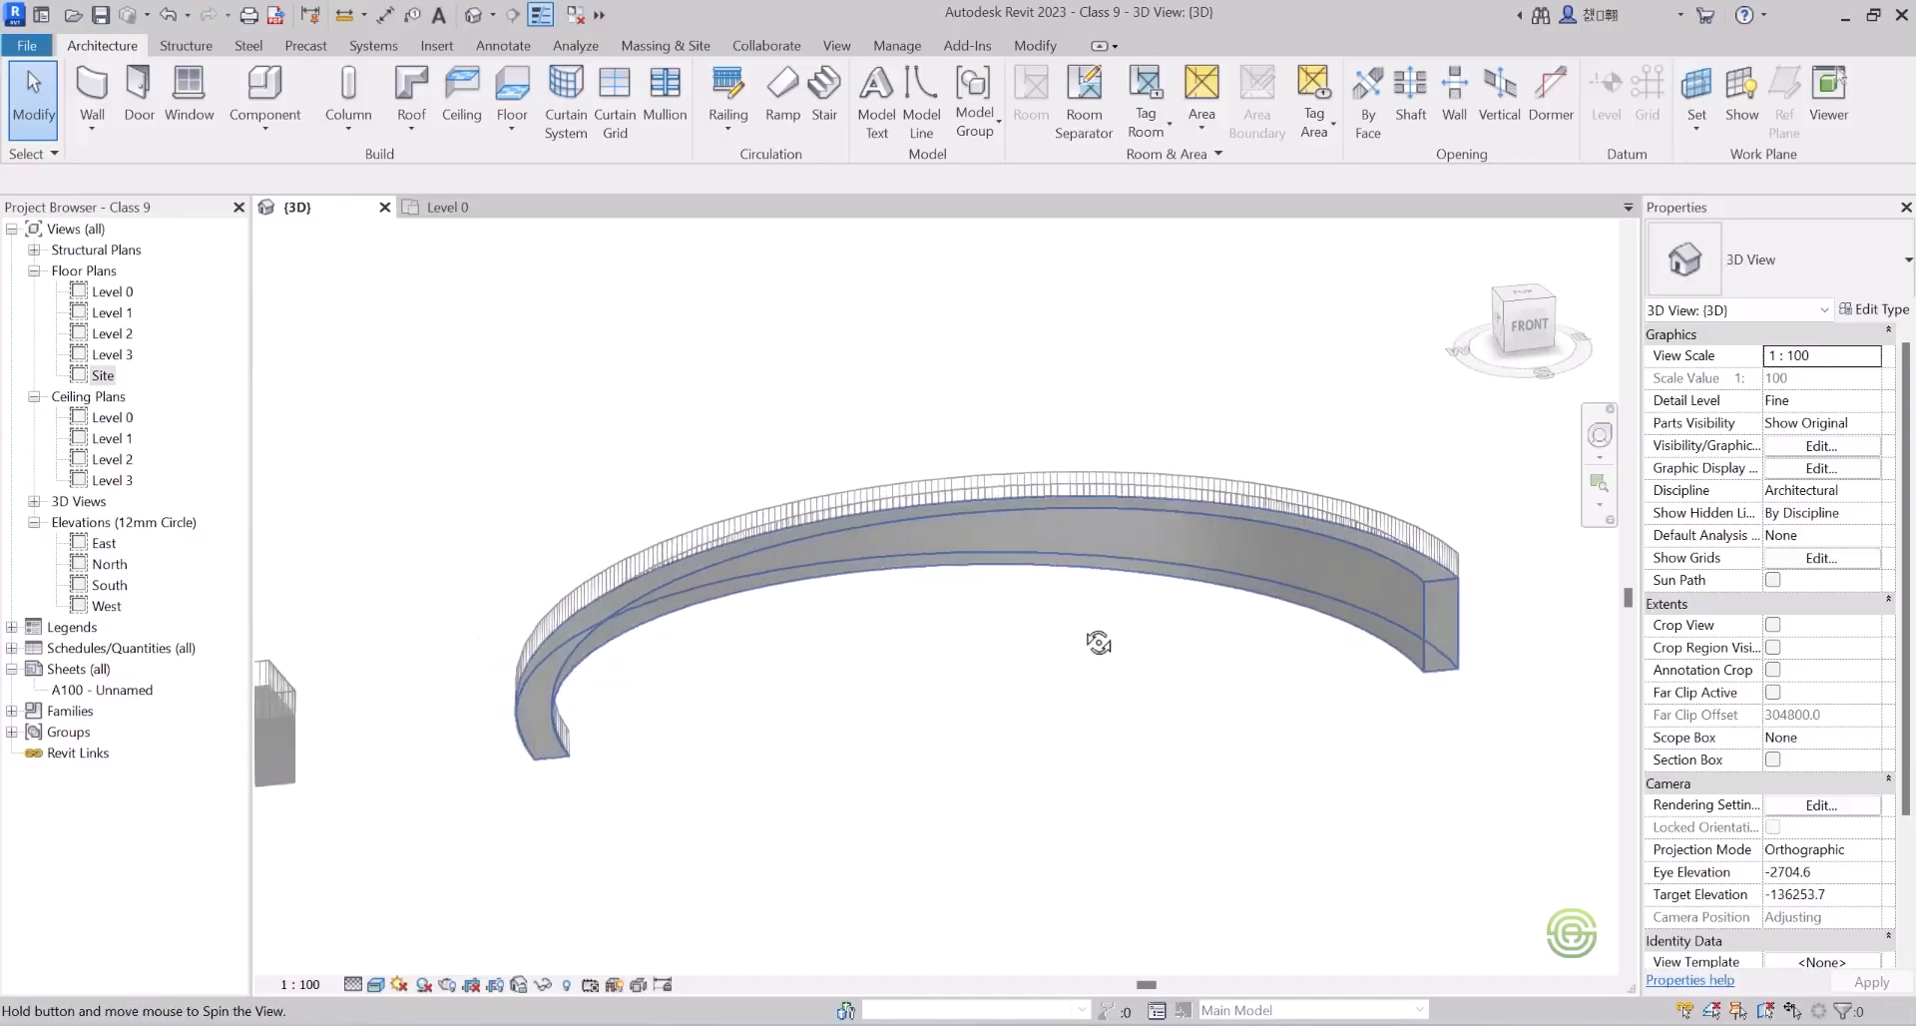
Examine the solid straight, switchback and curved ramps in 3D from several angles, including both ends of the curved ramp.
{"action": "scroll", "coordinate": [826, 535], "scroll_direction": "down", "scroll_amount": 3}
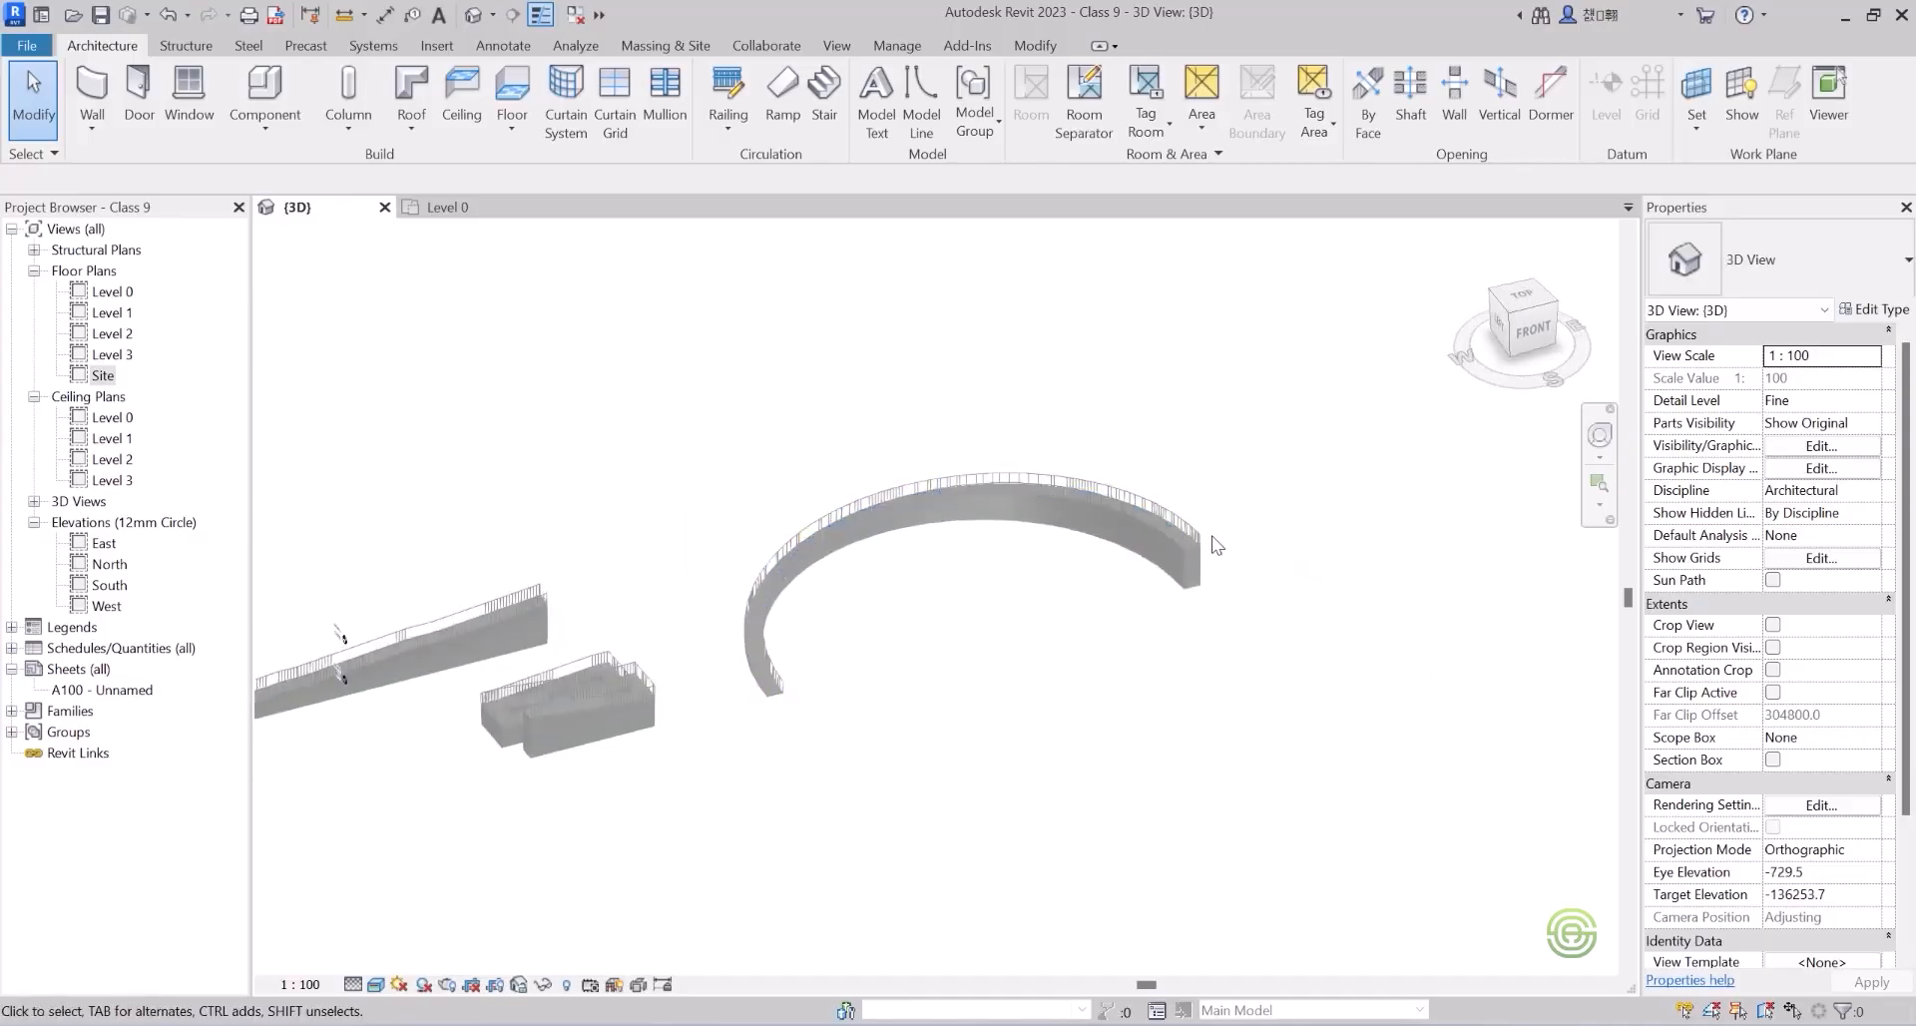
{"action": "scroll", "coordinate": [1166, 536], "scroll_direction": "down", "scroll_amount": 1}
{"action": "middle_click_drag", "start_coordinate": [364, 712], "coordinate": [657, 431]}
{"action": "scroll", "coordinate": [656, 635], "scroll_direction": "up", "scroll_amount": 3}
{"action": "middle_click_drag", "start_coordinate": [996, 414], "coordinate": [1247, 541], "text": "shift"}
{"action": "scroll", "coordinate": [1176, 542], "scroll_direction": "up", "scroll_amount": 5}
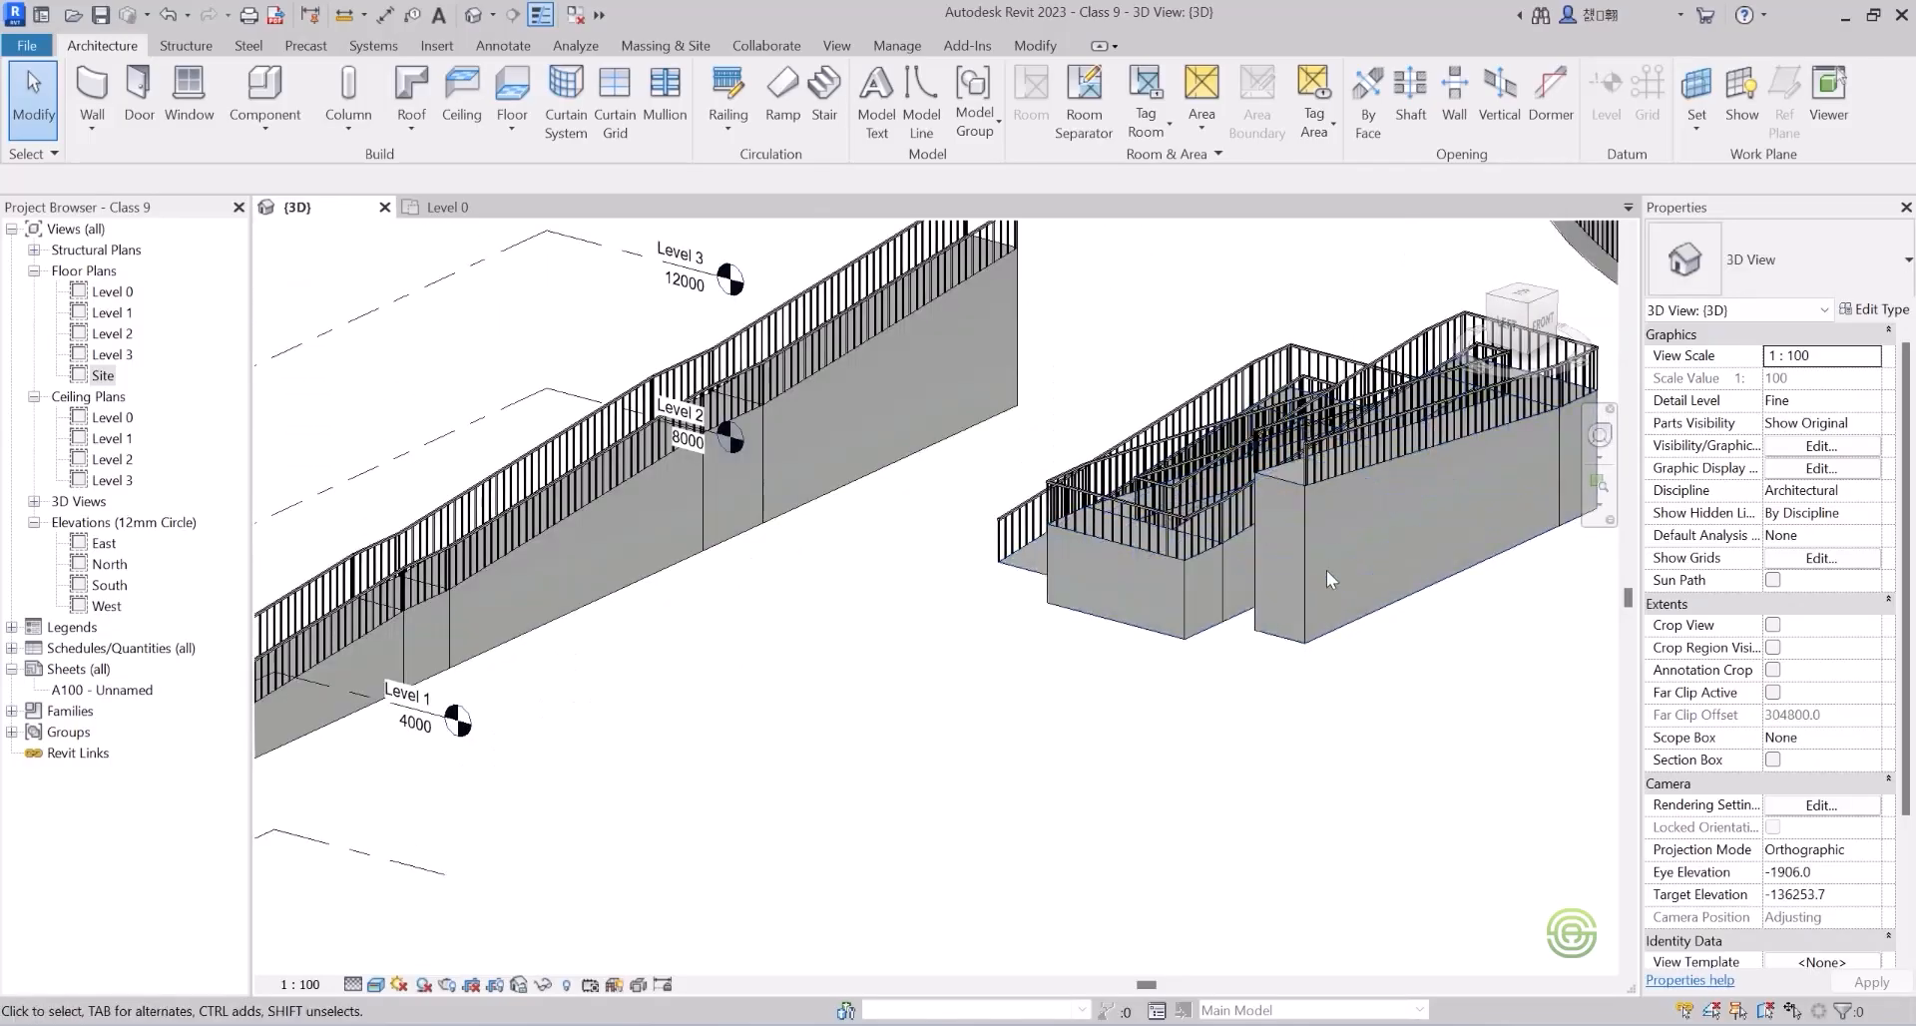
{"action": "scroll", "coordinate": [1148, 569], "scroll_direction": "down", "scroll_amount": 6}
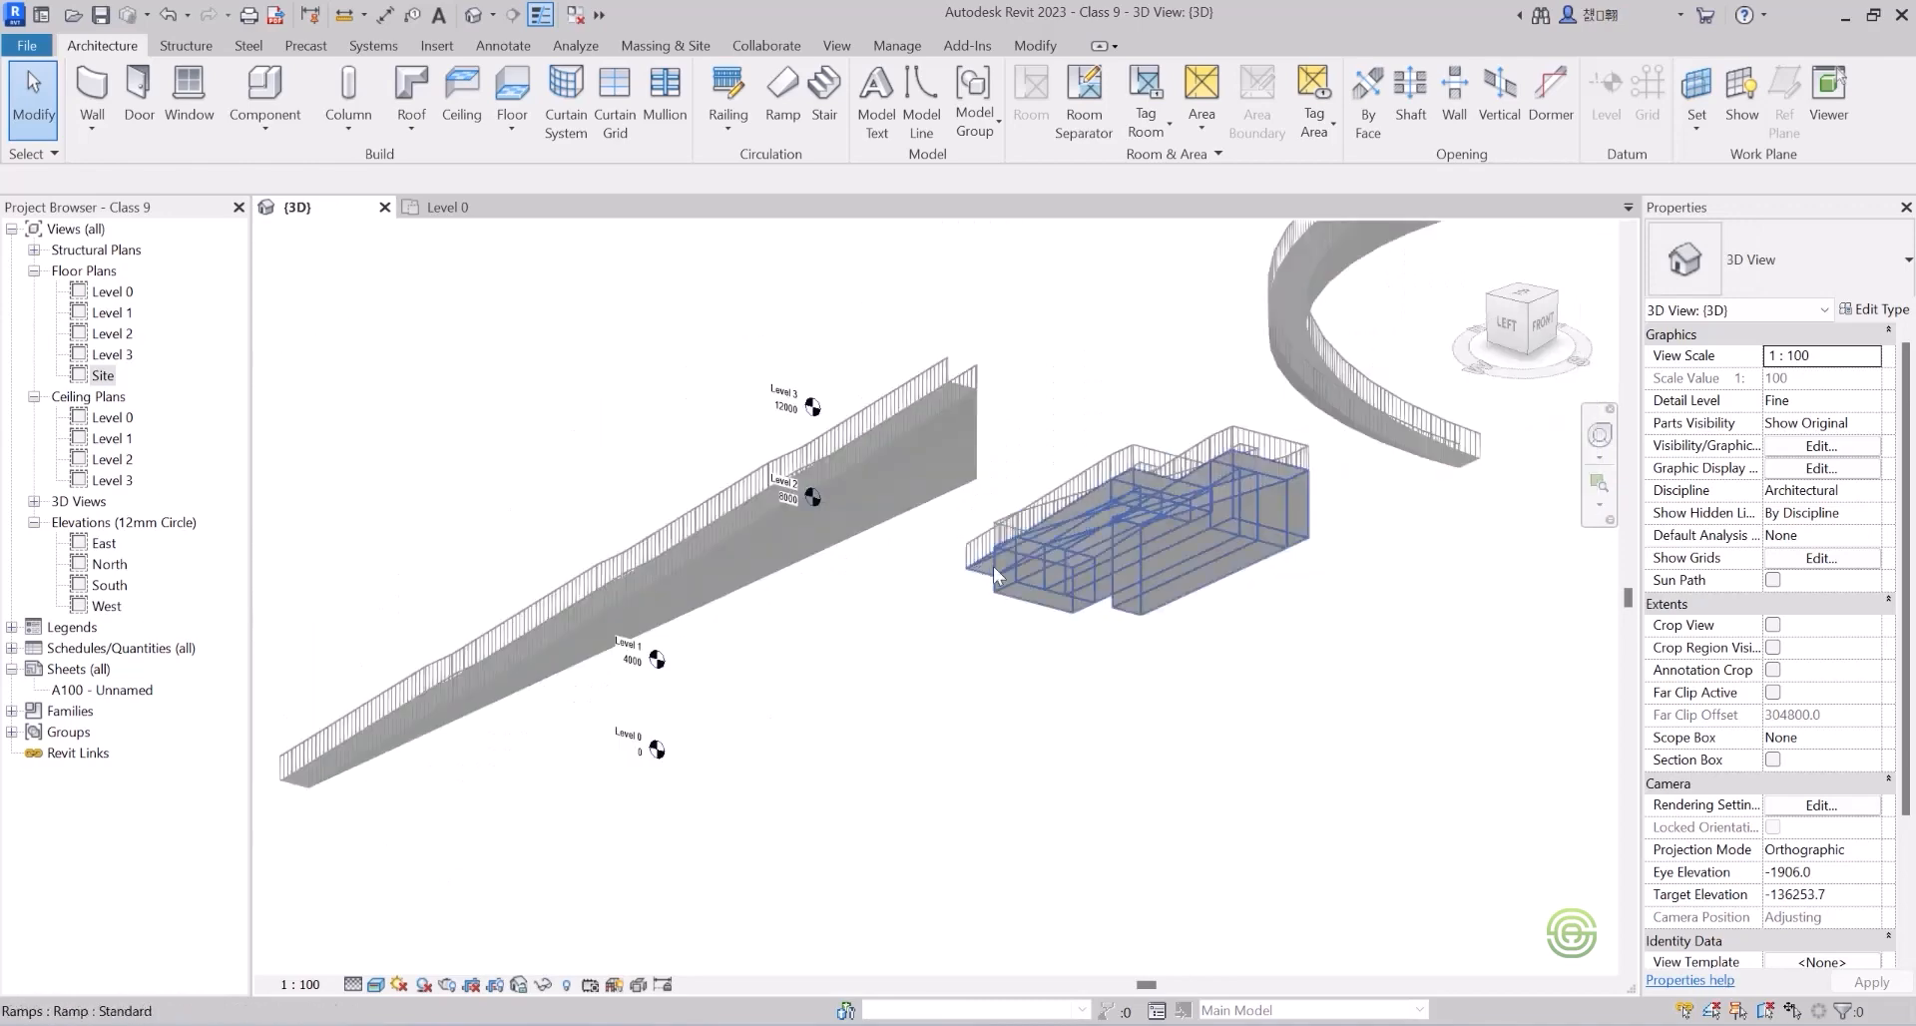
{"action": "middle_click_drag", "start_coordinate": [988, 648], "coordinate": [767, 819], "text": "shift"}
{"action": "scroll", "coordinate": [662, 675], "scroll_direction": "down", "scroll_amount": 3}
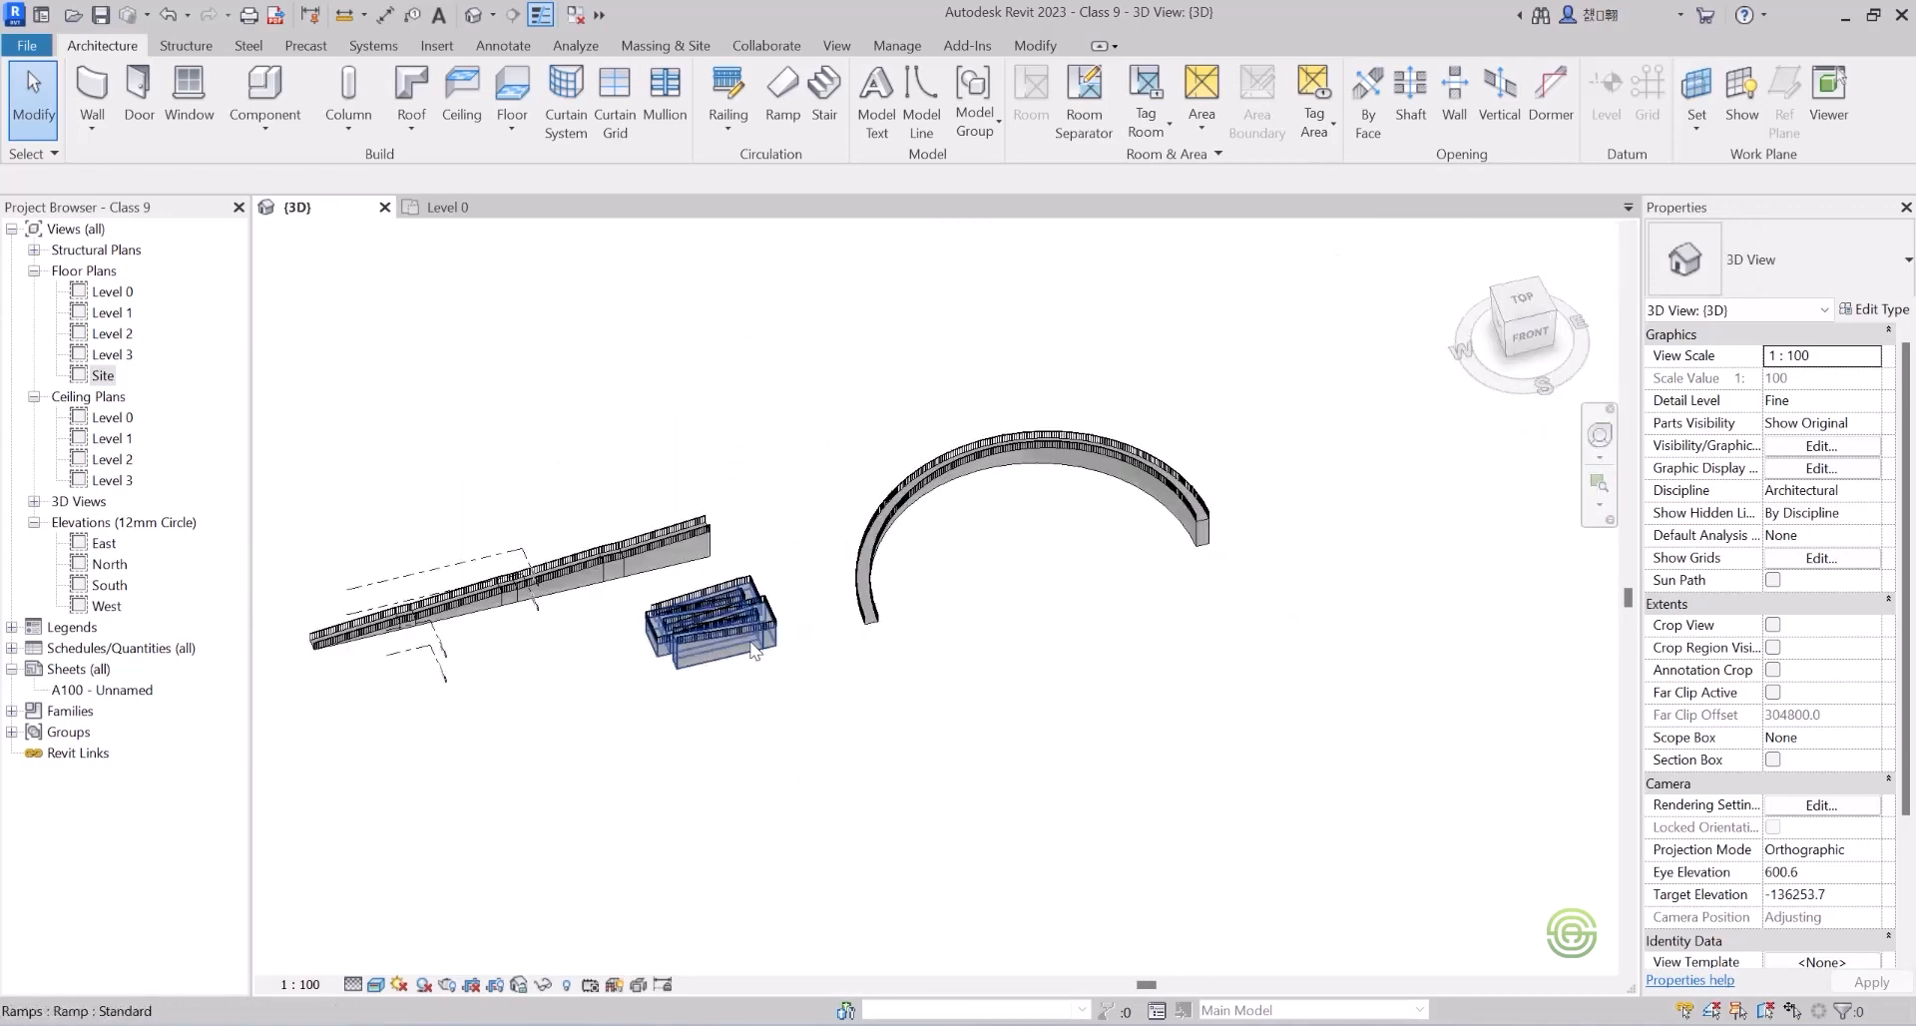
{"action": "scroll", "coordinate": [1142, 513], "scroll_direction": "up", "scroll_amount": 5}
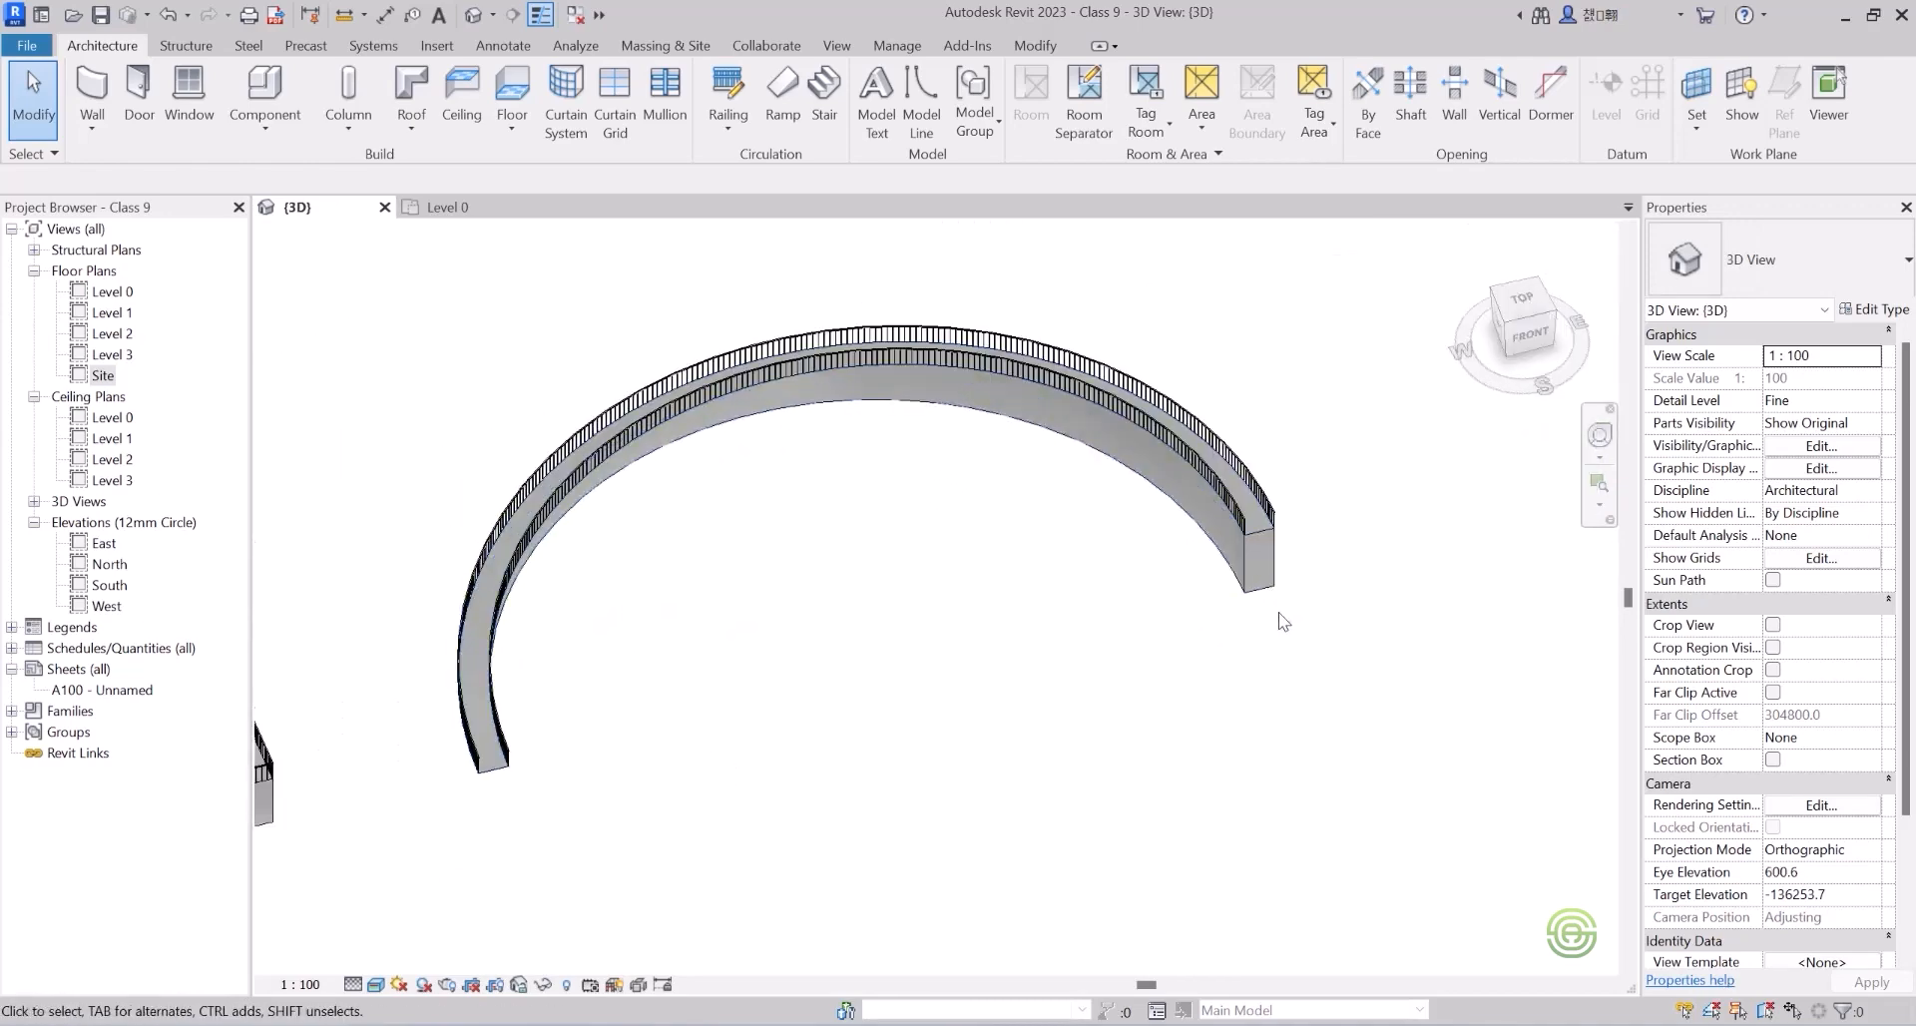
{"action": "left_click", "coordinate": [496, 764]}
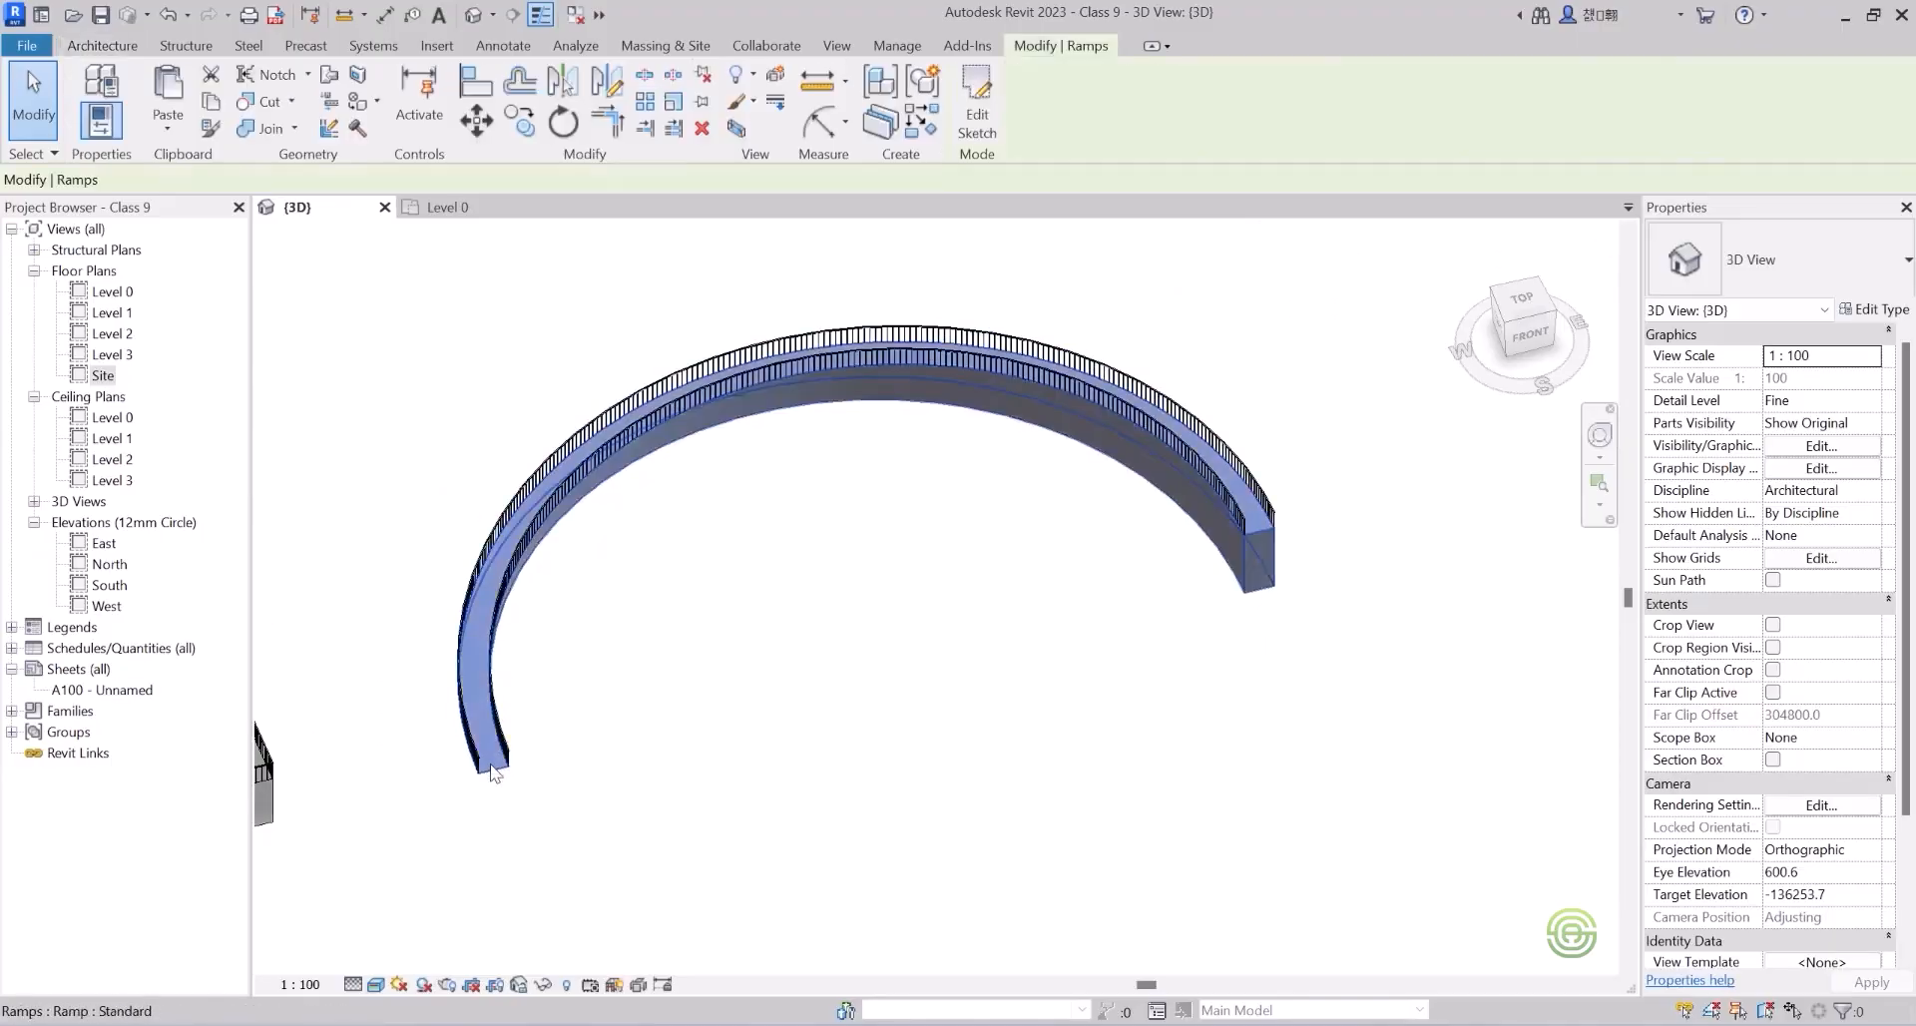
{"action": "scroll", "coordinate": [1264, 499], "scroll_direction": "up", "scroll_amount": 3}
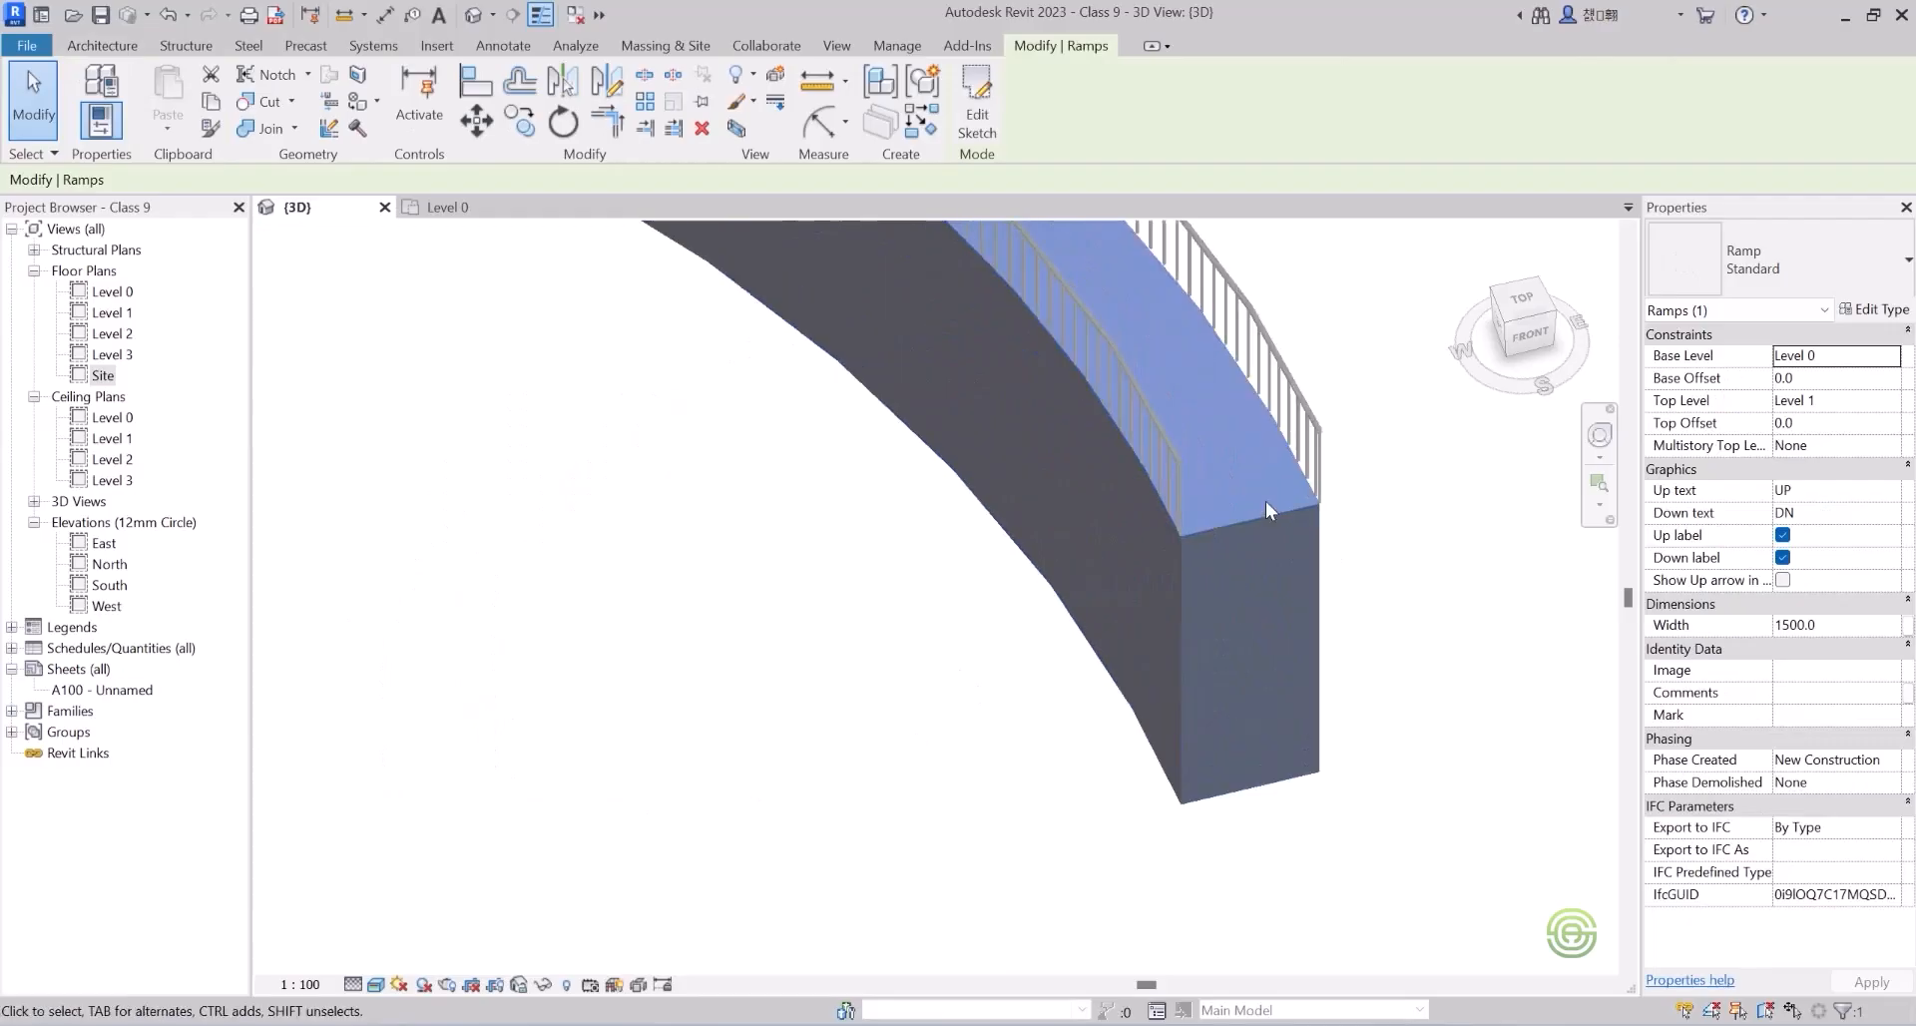
{"action": "scroll", "coordinate": [1264, 492], "scroll_direction": "down", "scroll_amount": 5}
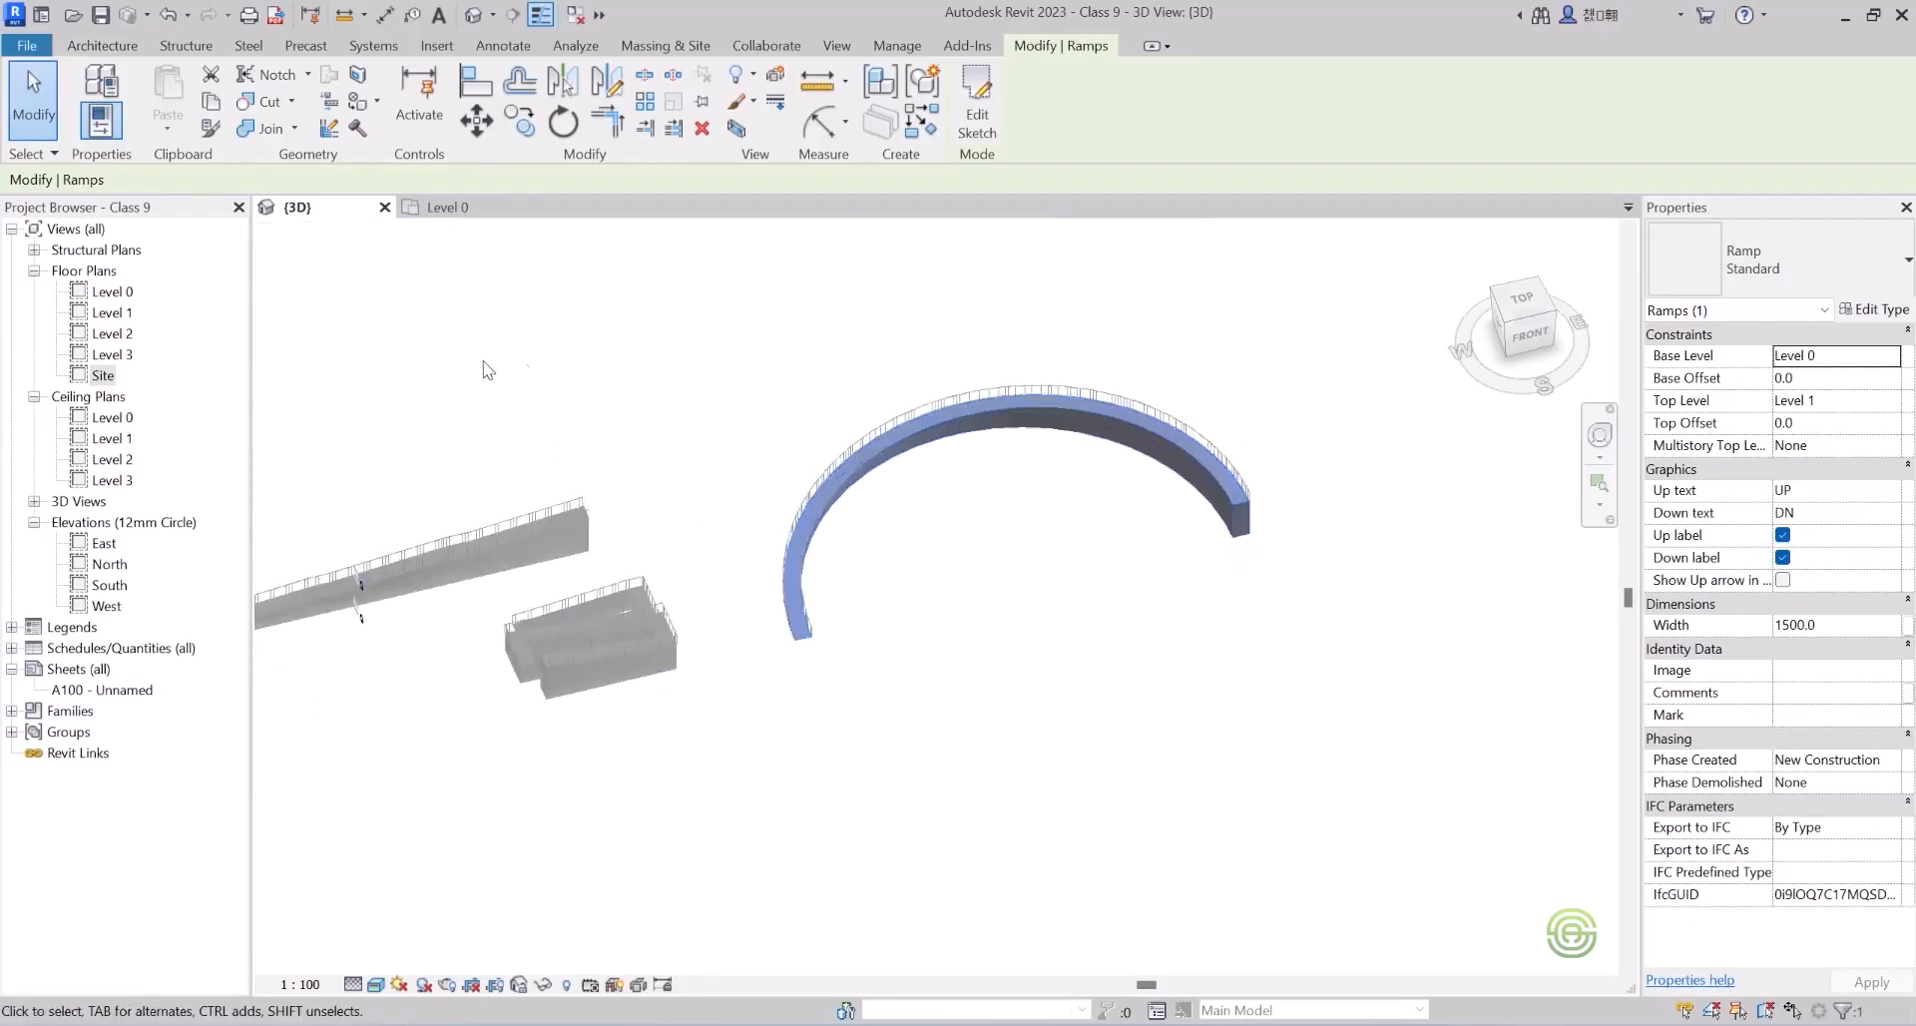
Flip the switchback ramp's up direction in the Level 0 plan and inspect the reversed ramp in 3D.
{"action": "scroll", "coordinate": [571, 661], "scroll_direction": "up", "scroll_amount": 5}
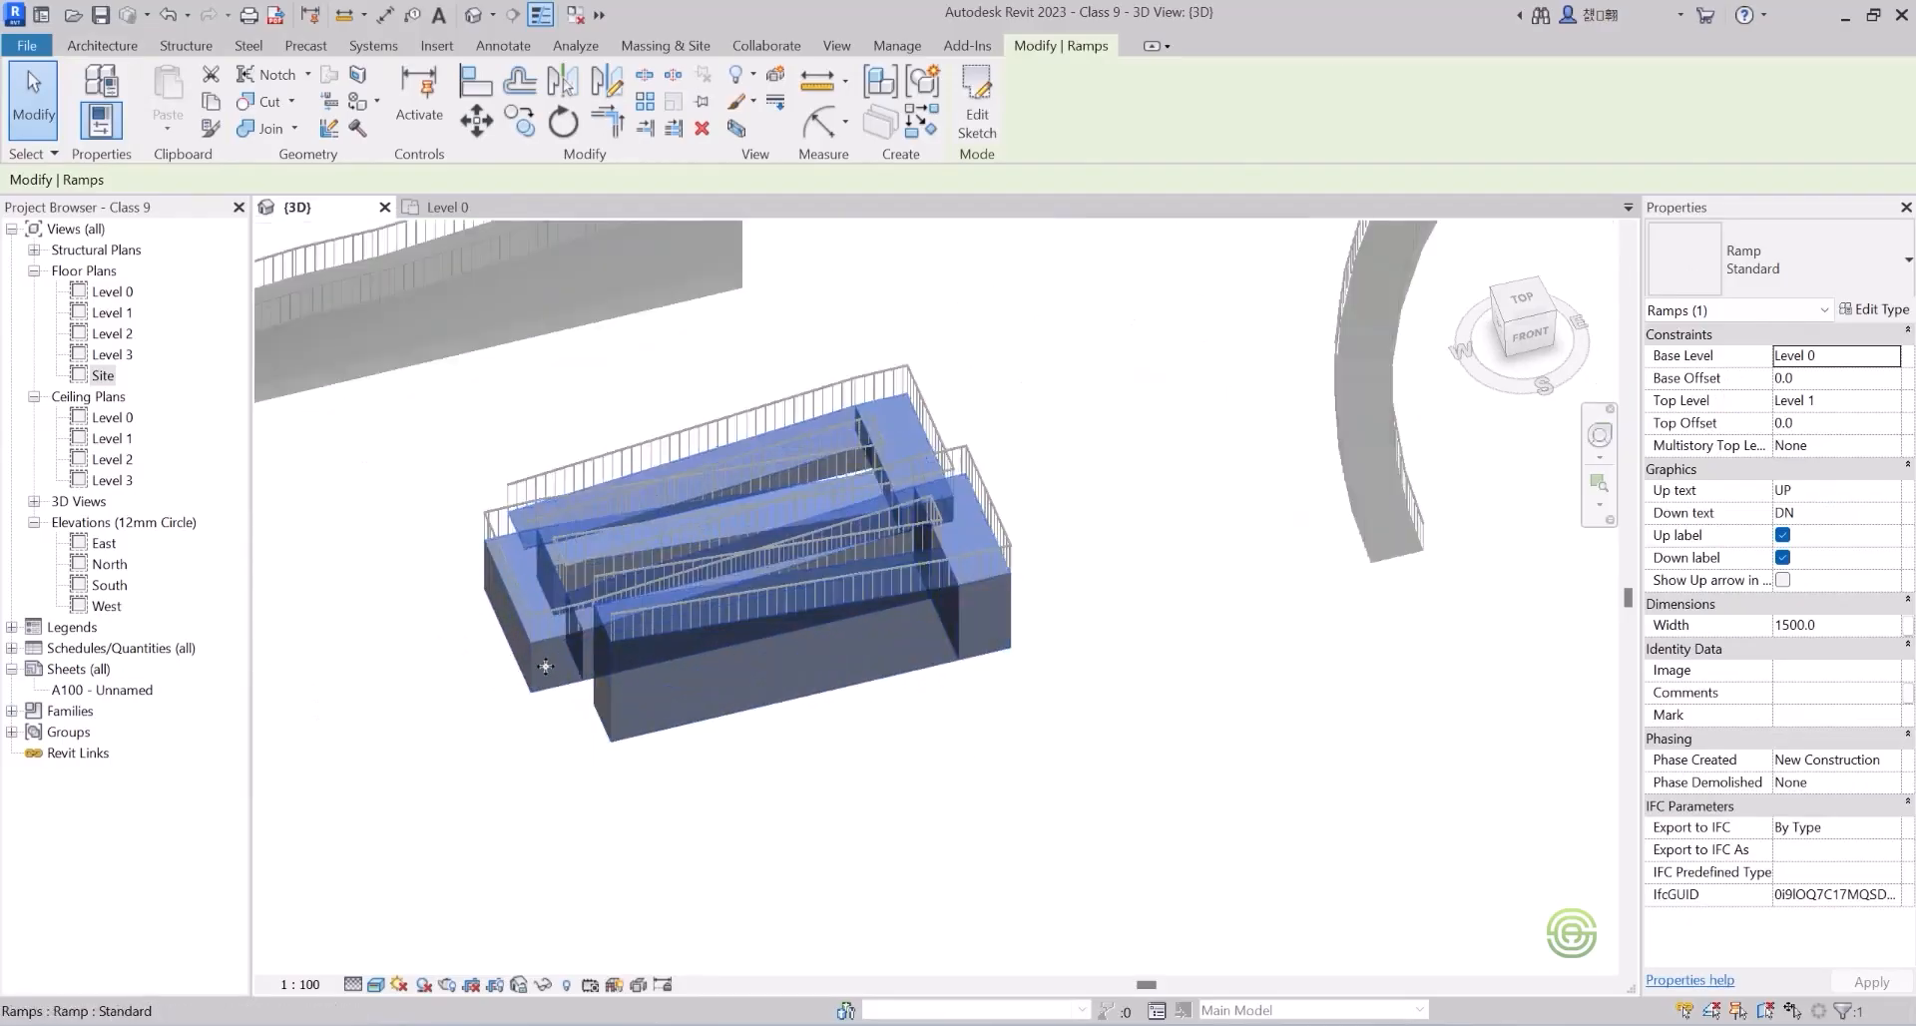
{"action": "scroll", "coordinate": [509, 236], "scroll_direction": "down", "scroll_amount": 2}
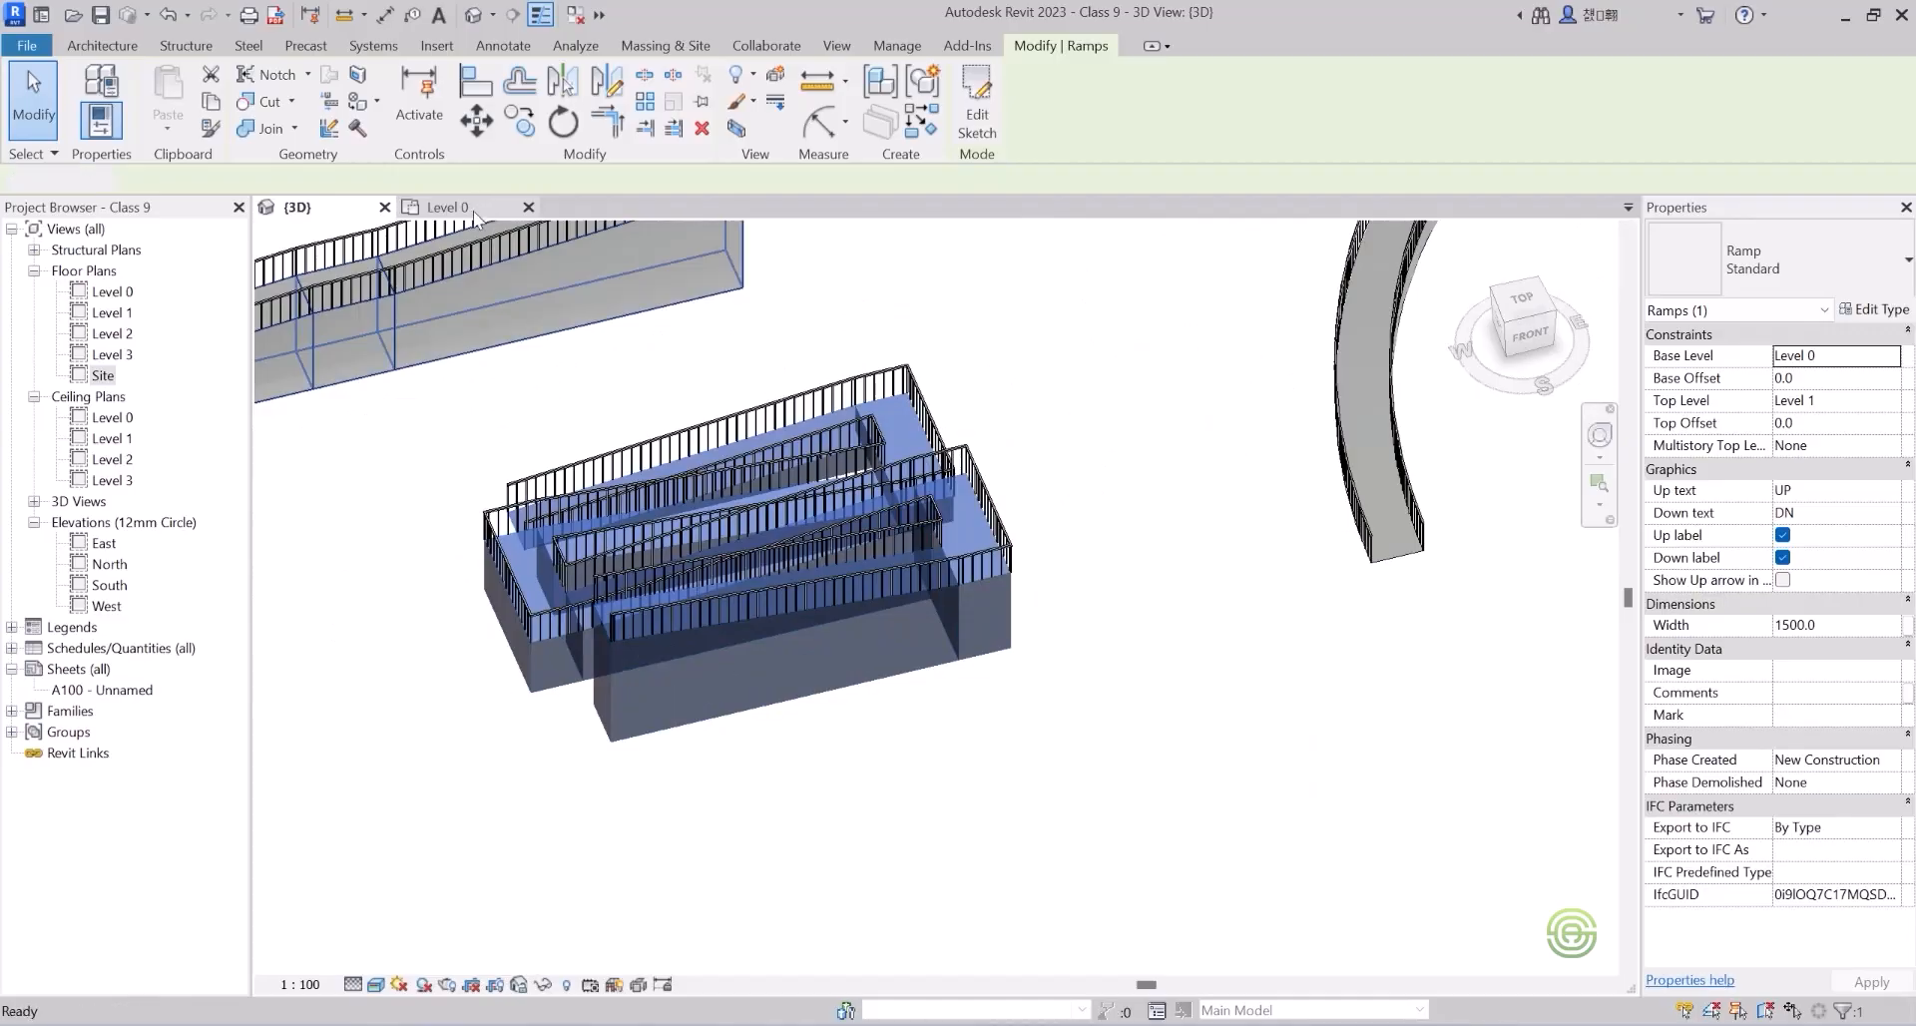
{"action": "left_click", "coordinate": [471, 207]}
{"action": "scroll", "coordinate": [642, 685], "scroll_direction": "up", "scroll_amount": 7}
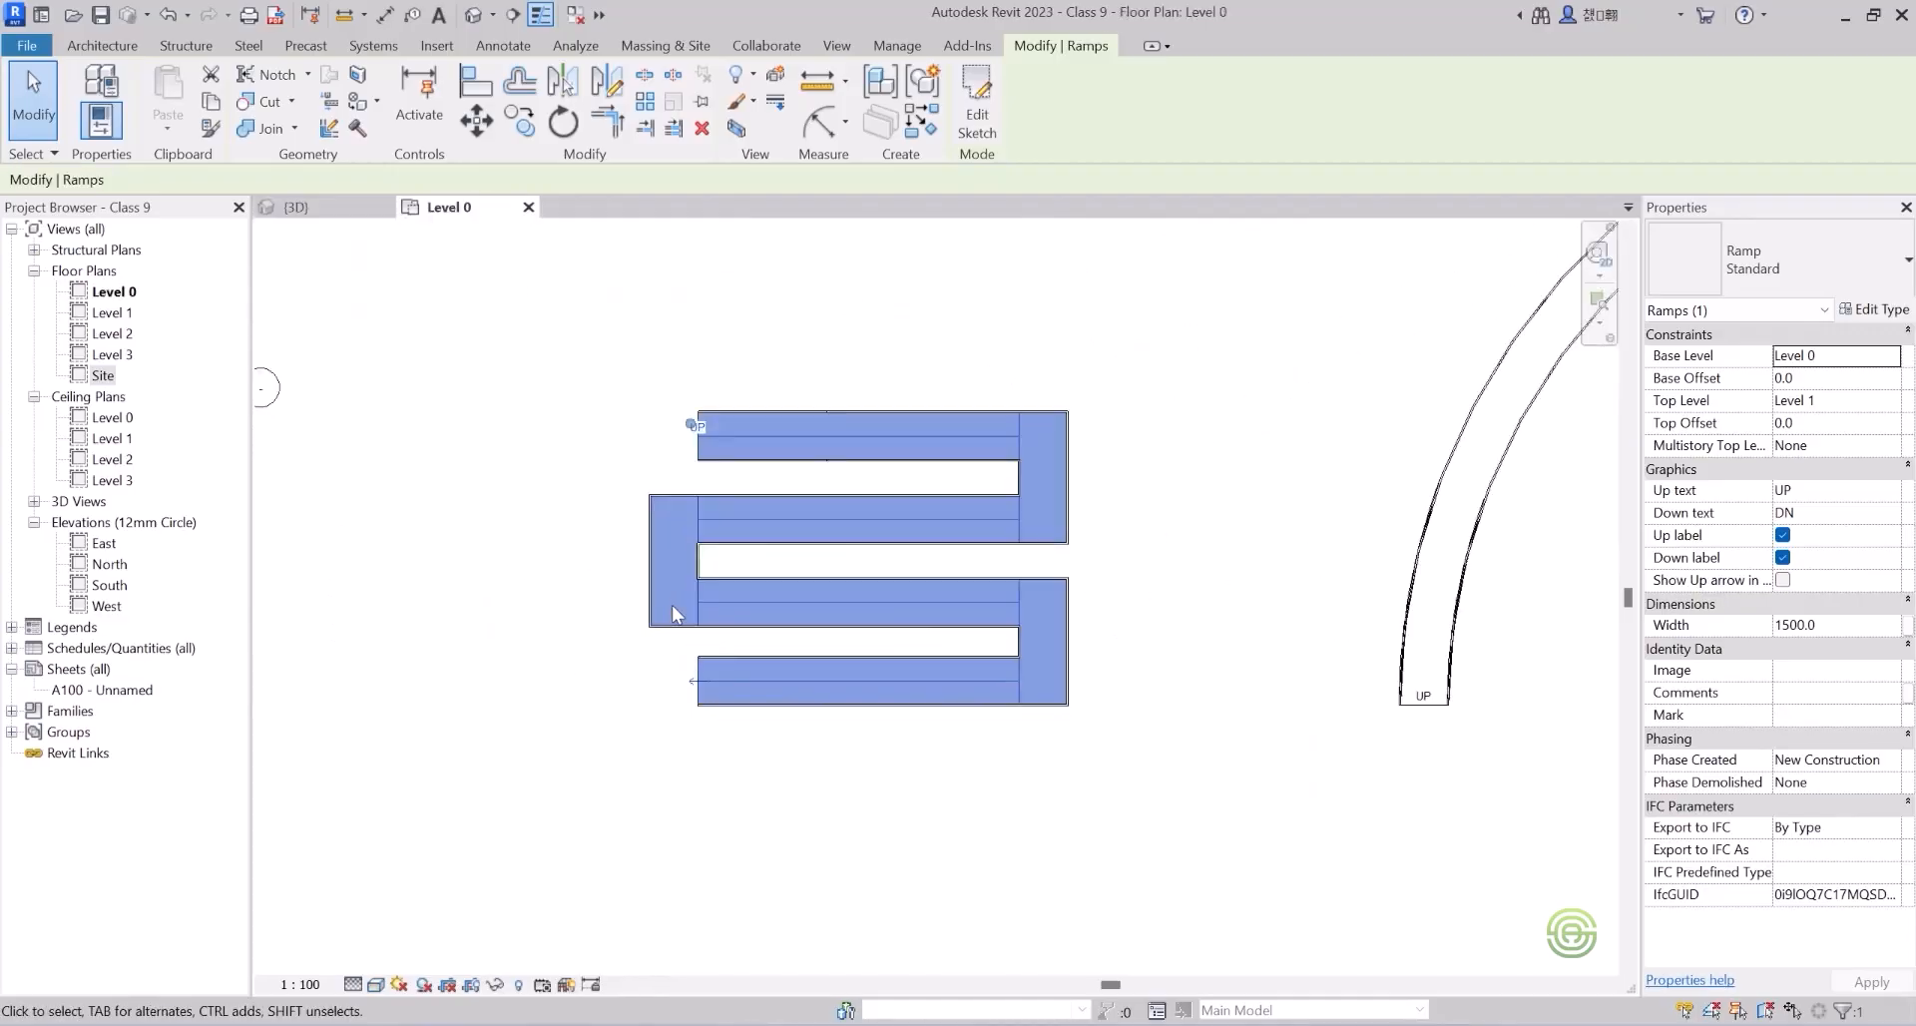
{"action": "scroll", "coordinate": [640, 631], "scroll_direction": "down", "scroll_amount": 3}
{"action": "scroll", "coordinate": [638, 461], "scroll_direction": "up", "scroll_amount": 3}
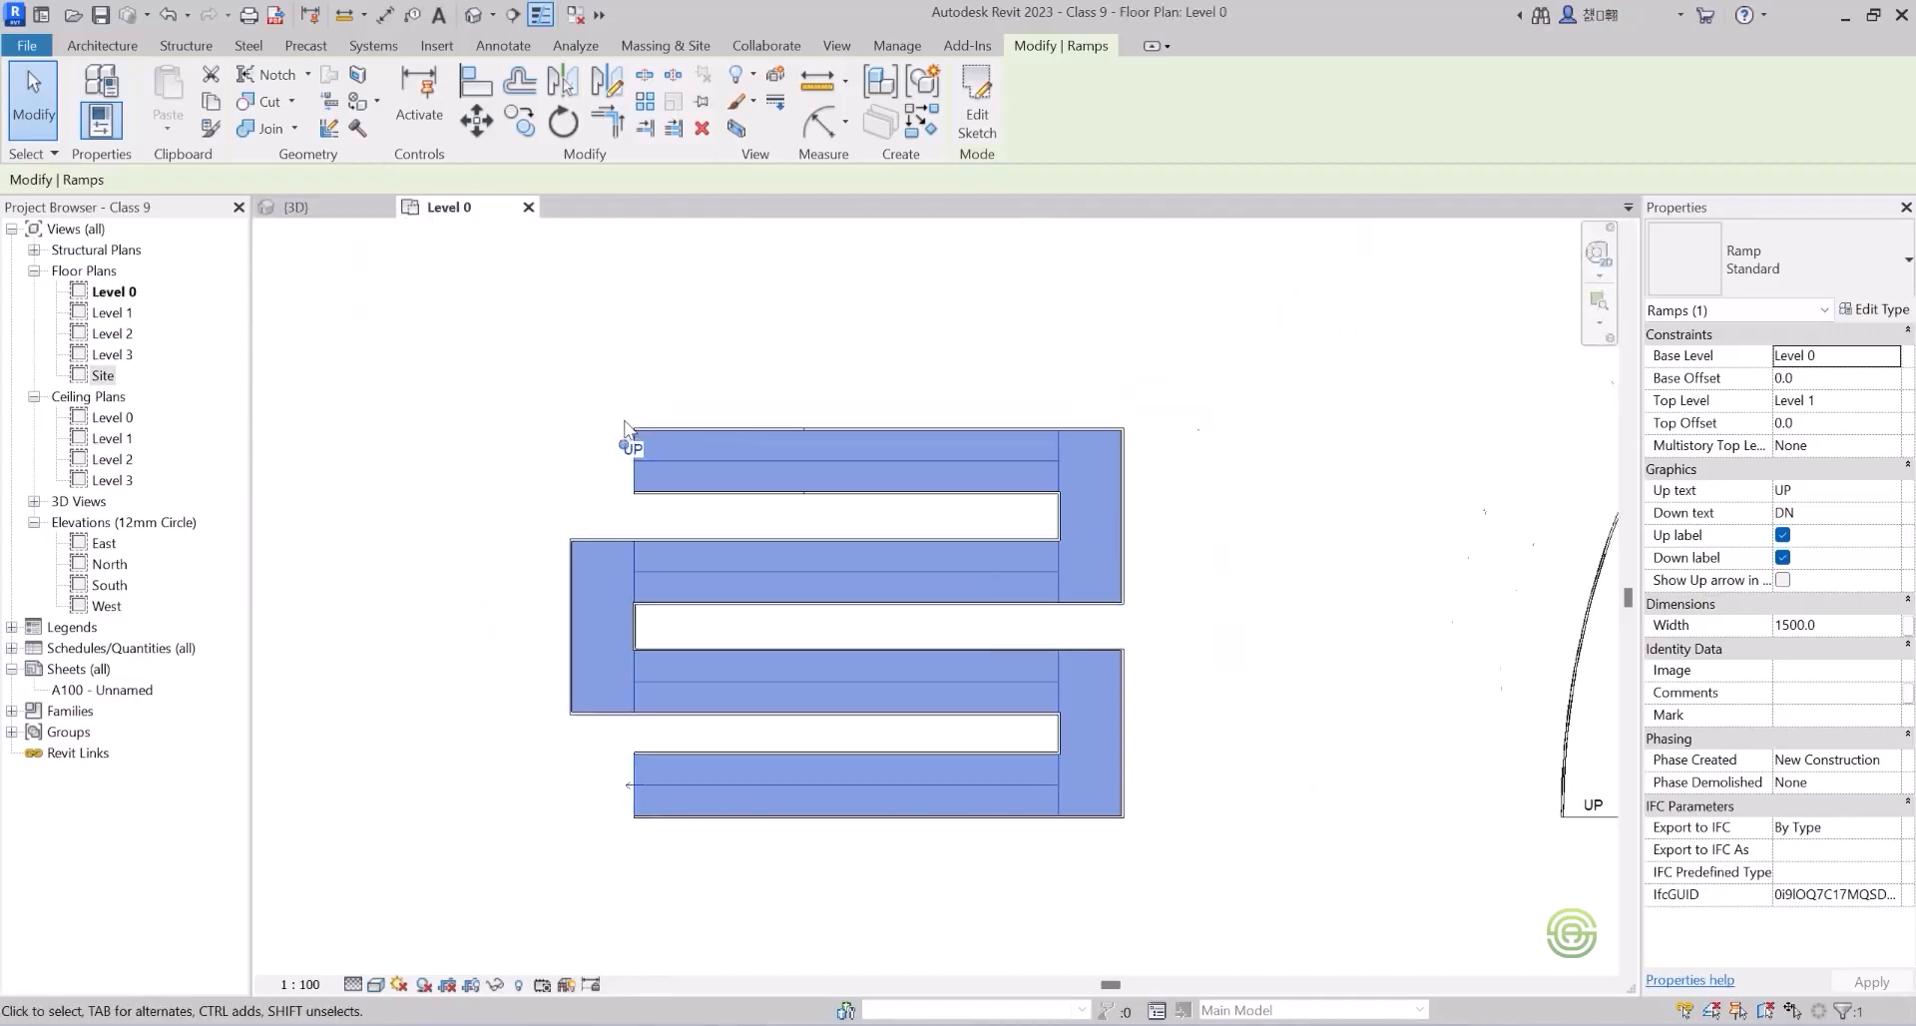
{"action": "scroll", "coordinate": [637, 461], "scroll_direction": "down", "scroll_amount": 1}
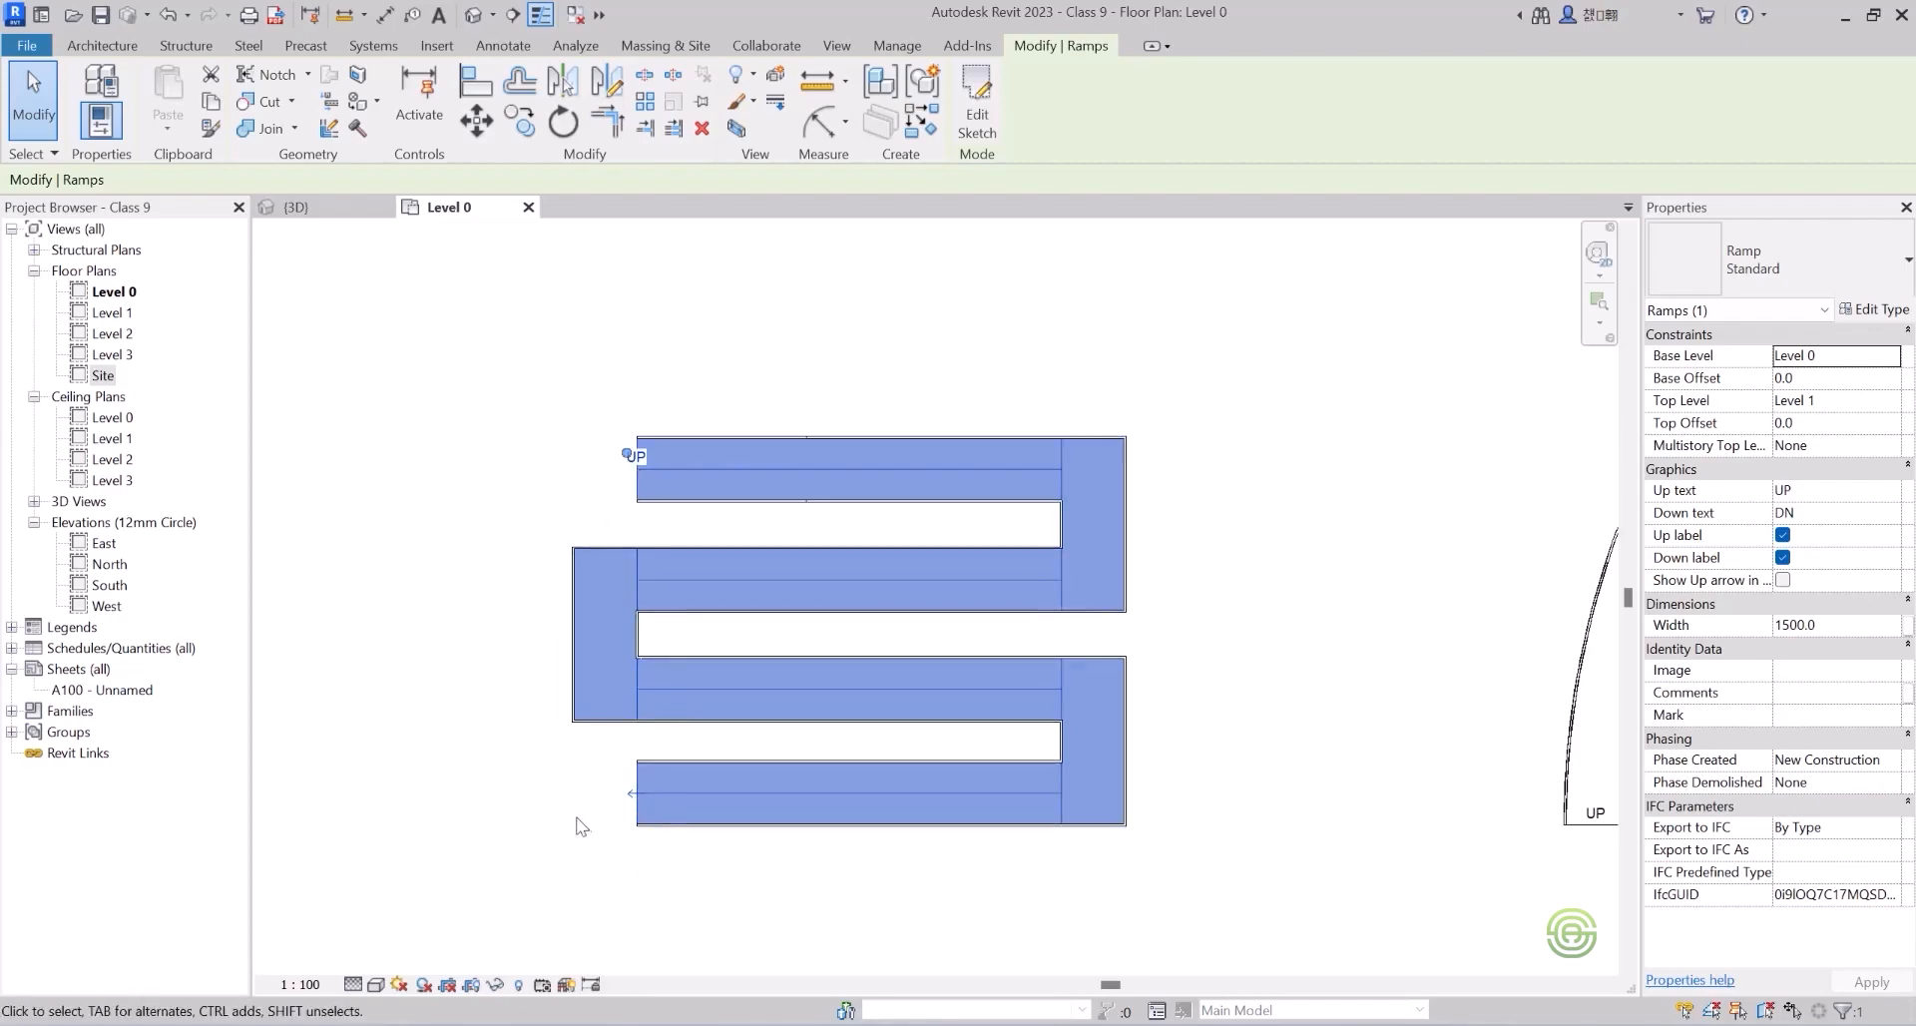
{"action": "scroll", "coordinate": [630, 839], "scroll_direction": "up", "scroll_amount": 4}
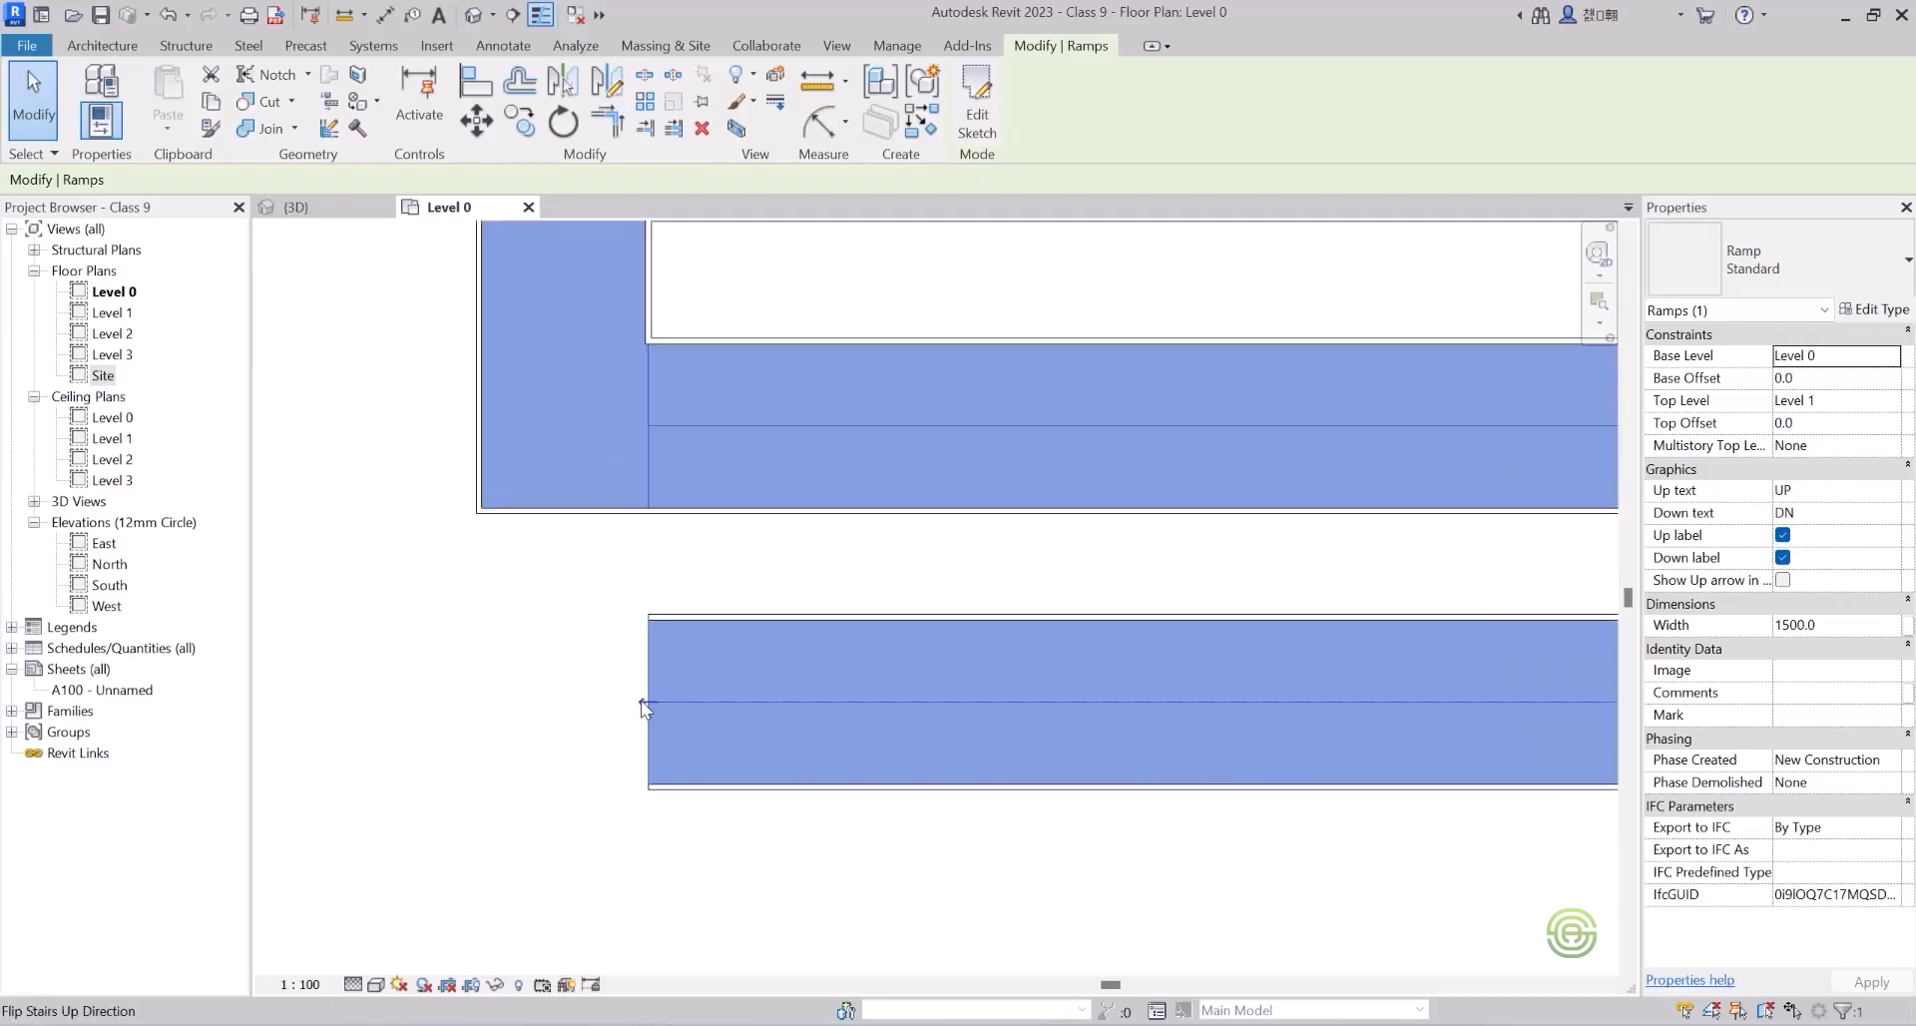
{"action": "left_click", "coordinate": [642, 706]}
{"action": "scroll", "coordinate": [526, 761], "scroll_direction": "down", "scroll_amount": 3}
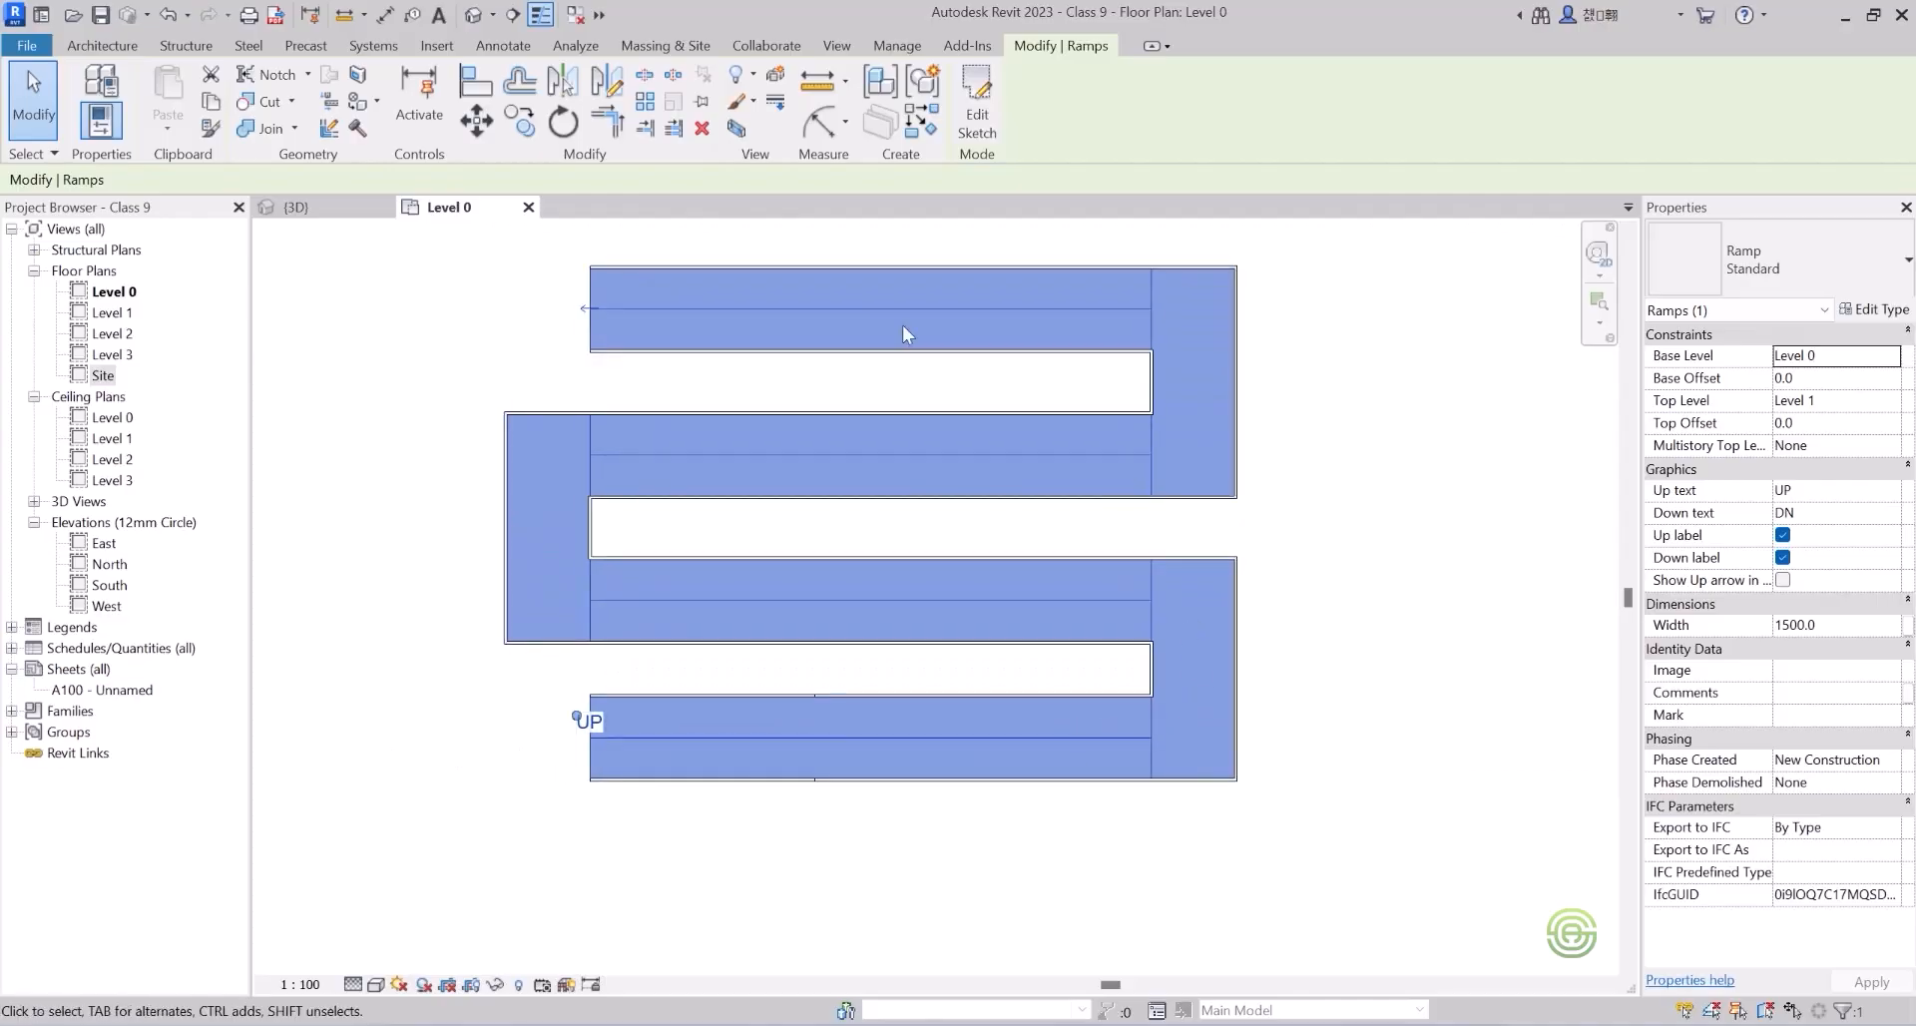
{"action": "left_click", "coordinate": [314, 205]}
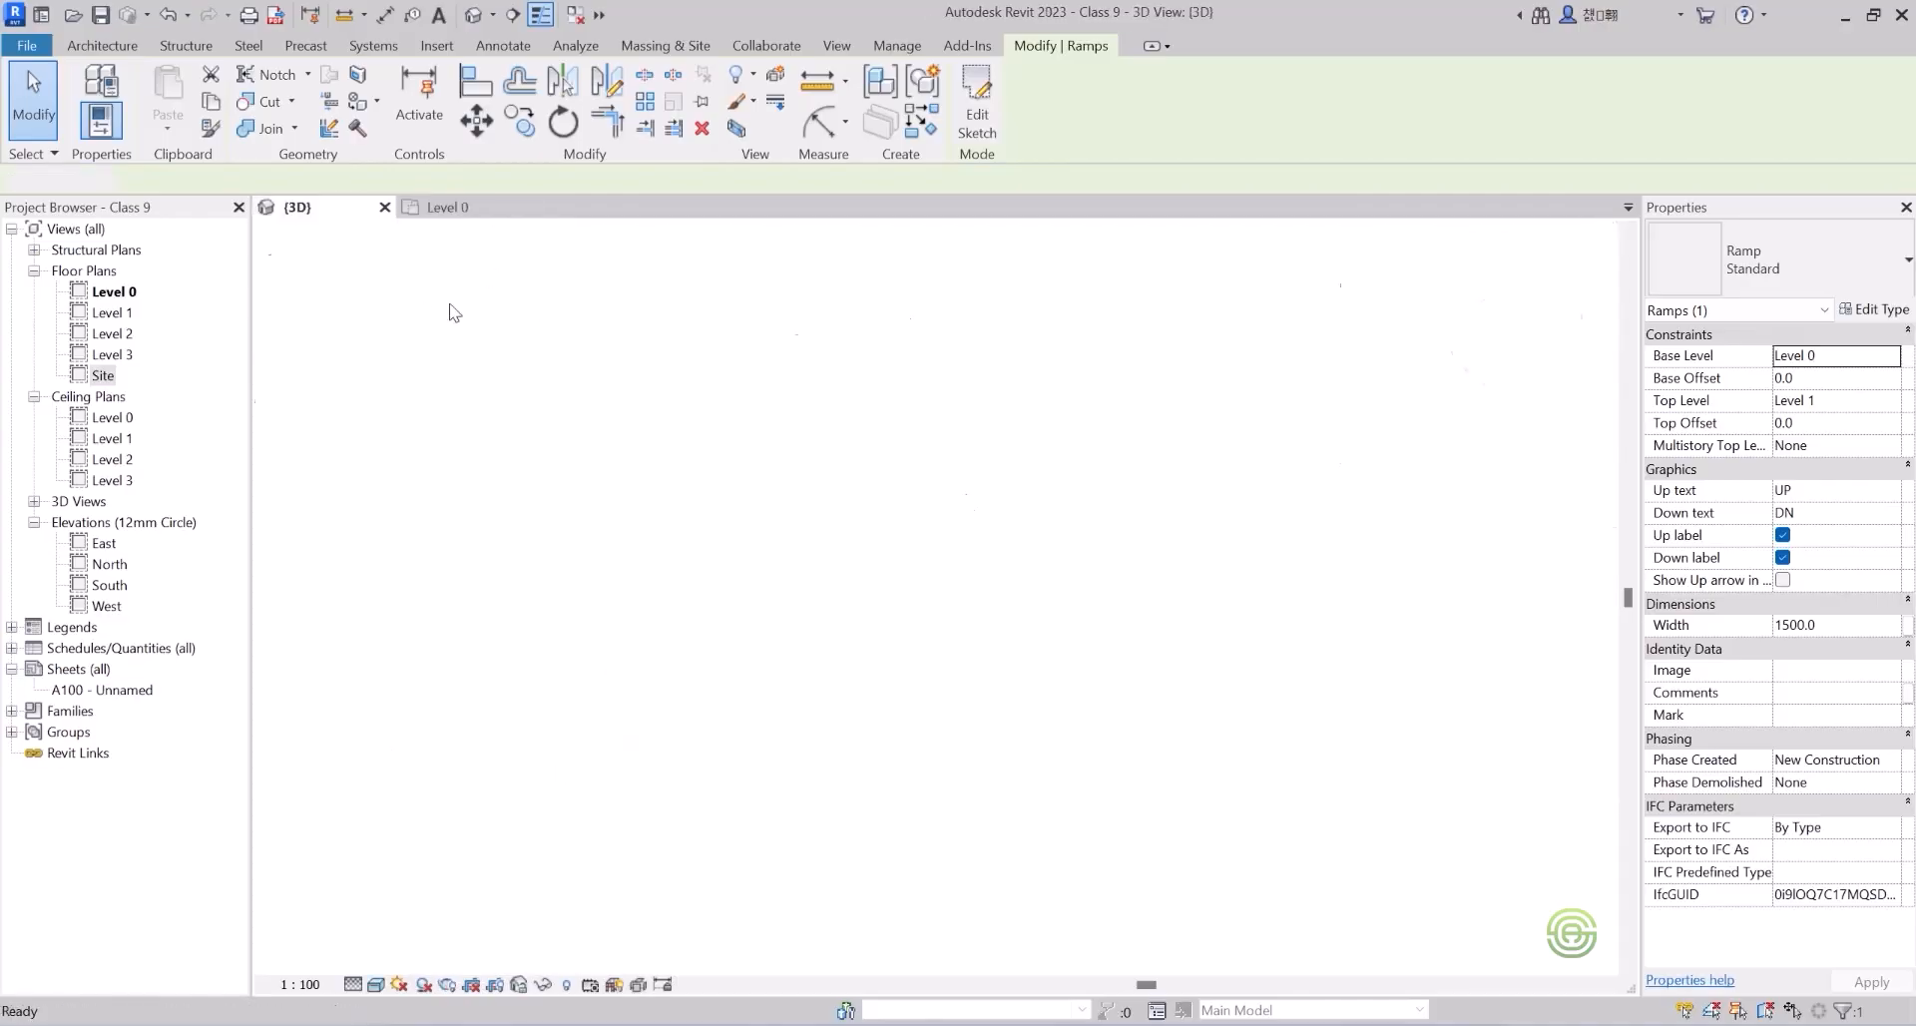
{"action": "scroll", "coordinate": [620, 678], "scroll_direction": "up", "scroll_amount": 3}
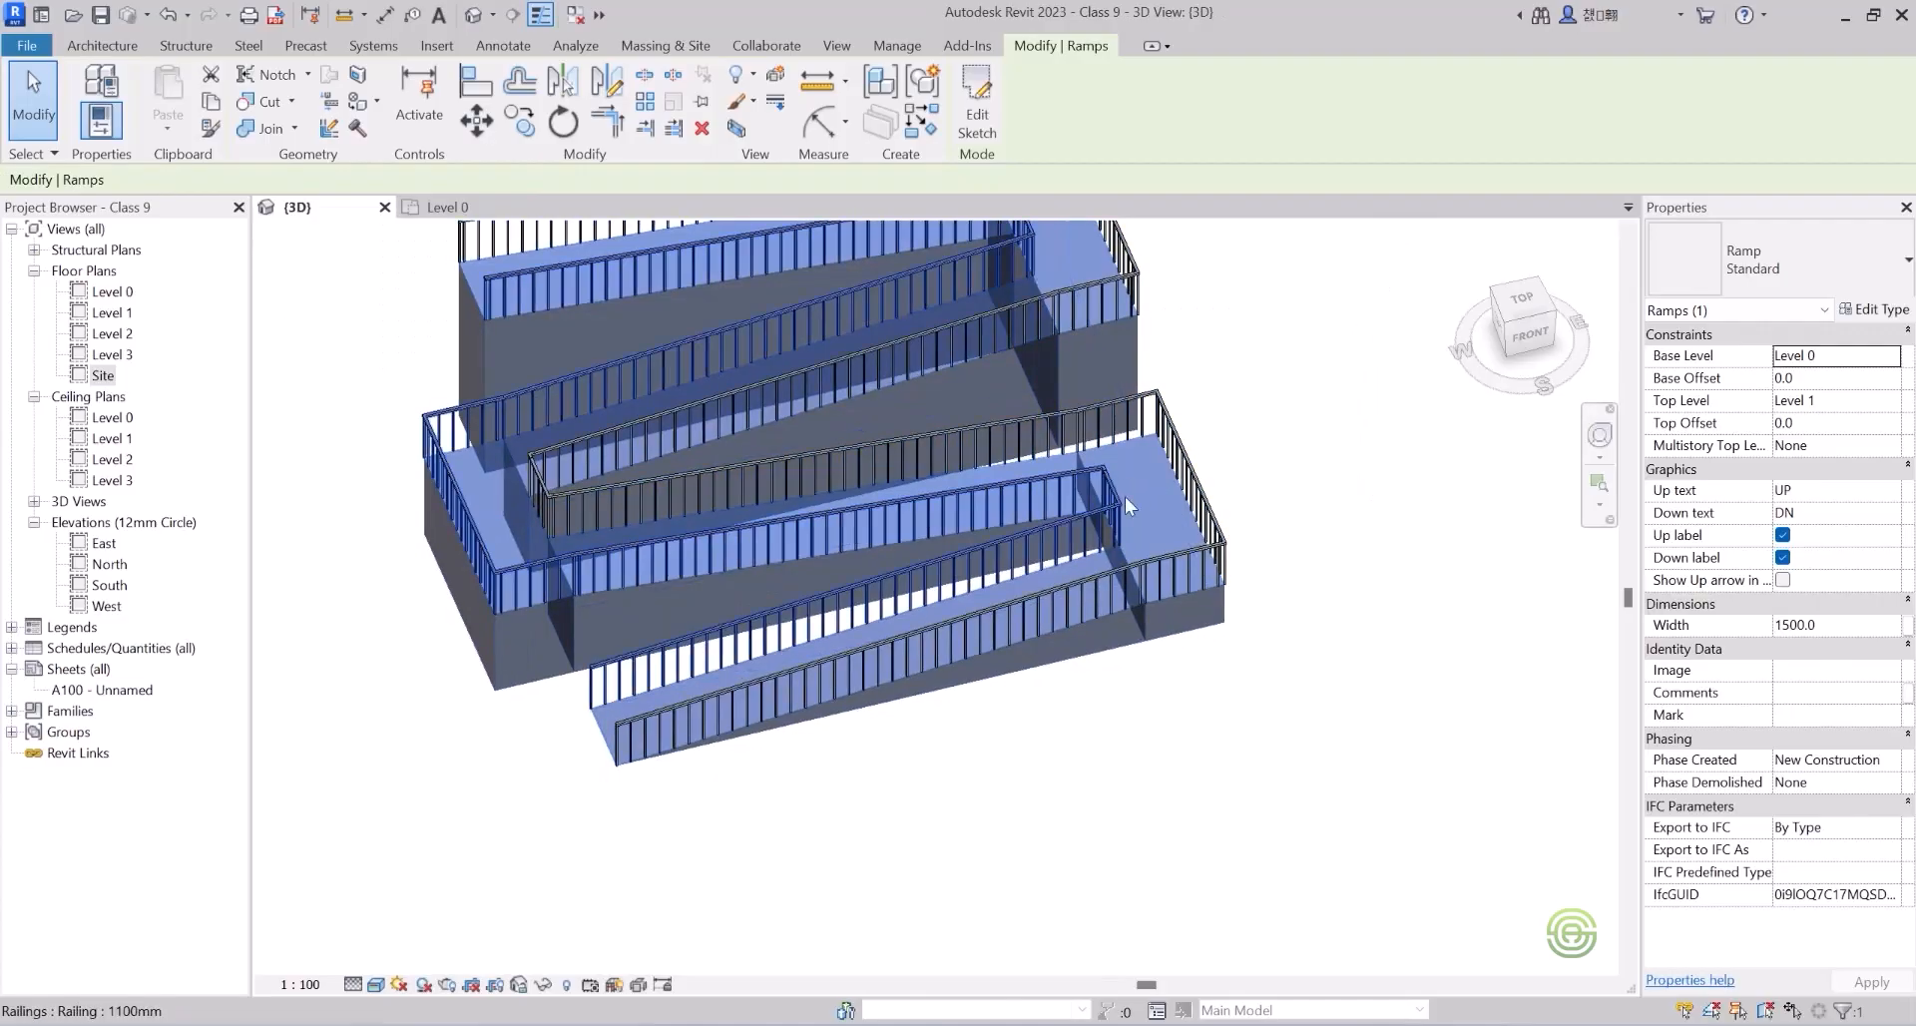
{"action": "scroll", "coordinate": [1113, 552], "scroll_direction": "down", "scroll_amount": 3}
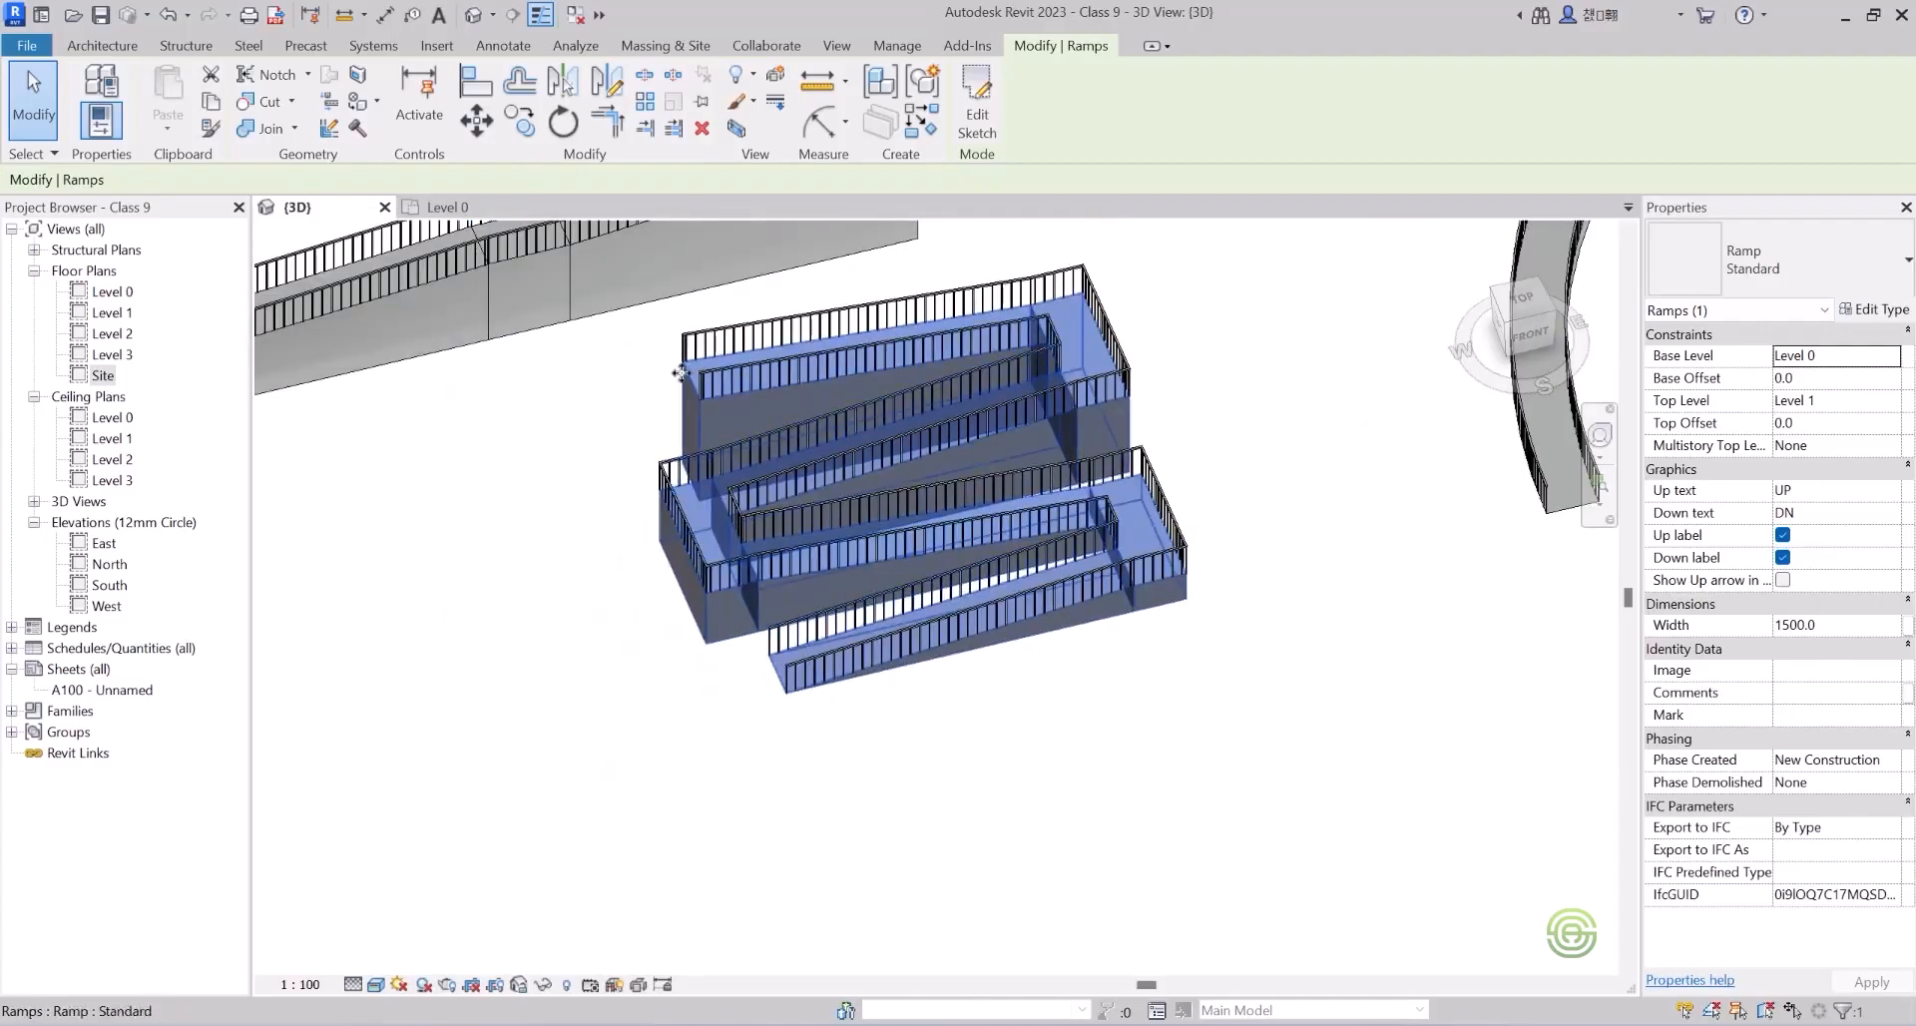
Flip the curved ramp's up direction in the Level 0 plan and view it beside the other ramps in 3D.
{"action": "left_click", "coordinate": [447, 207]}
{"action": "scroll", "coordinate": [525, 604], "scroll_direction": "down", "scroll_amount": 5}
{"action": "scroll", "coordinate": [1152, 709], "scroll_direction": "up", "scroll_amount": 2}
{"action": "middle_click_drag", "start_coordinate": [1151, 710], "coordinate": [694, 656]}
{"action": "scroll", "coordinate": [689, 659], "scroll_direction": "down", "scroll_amount": 2}
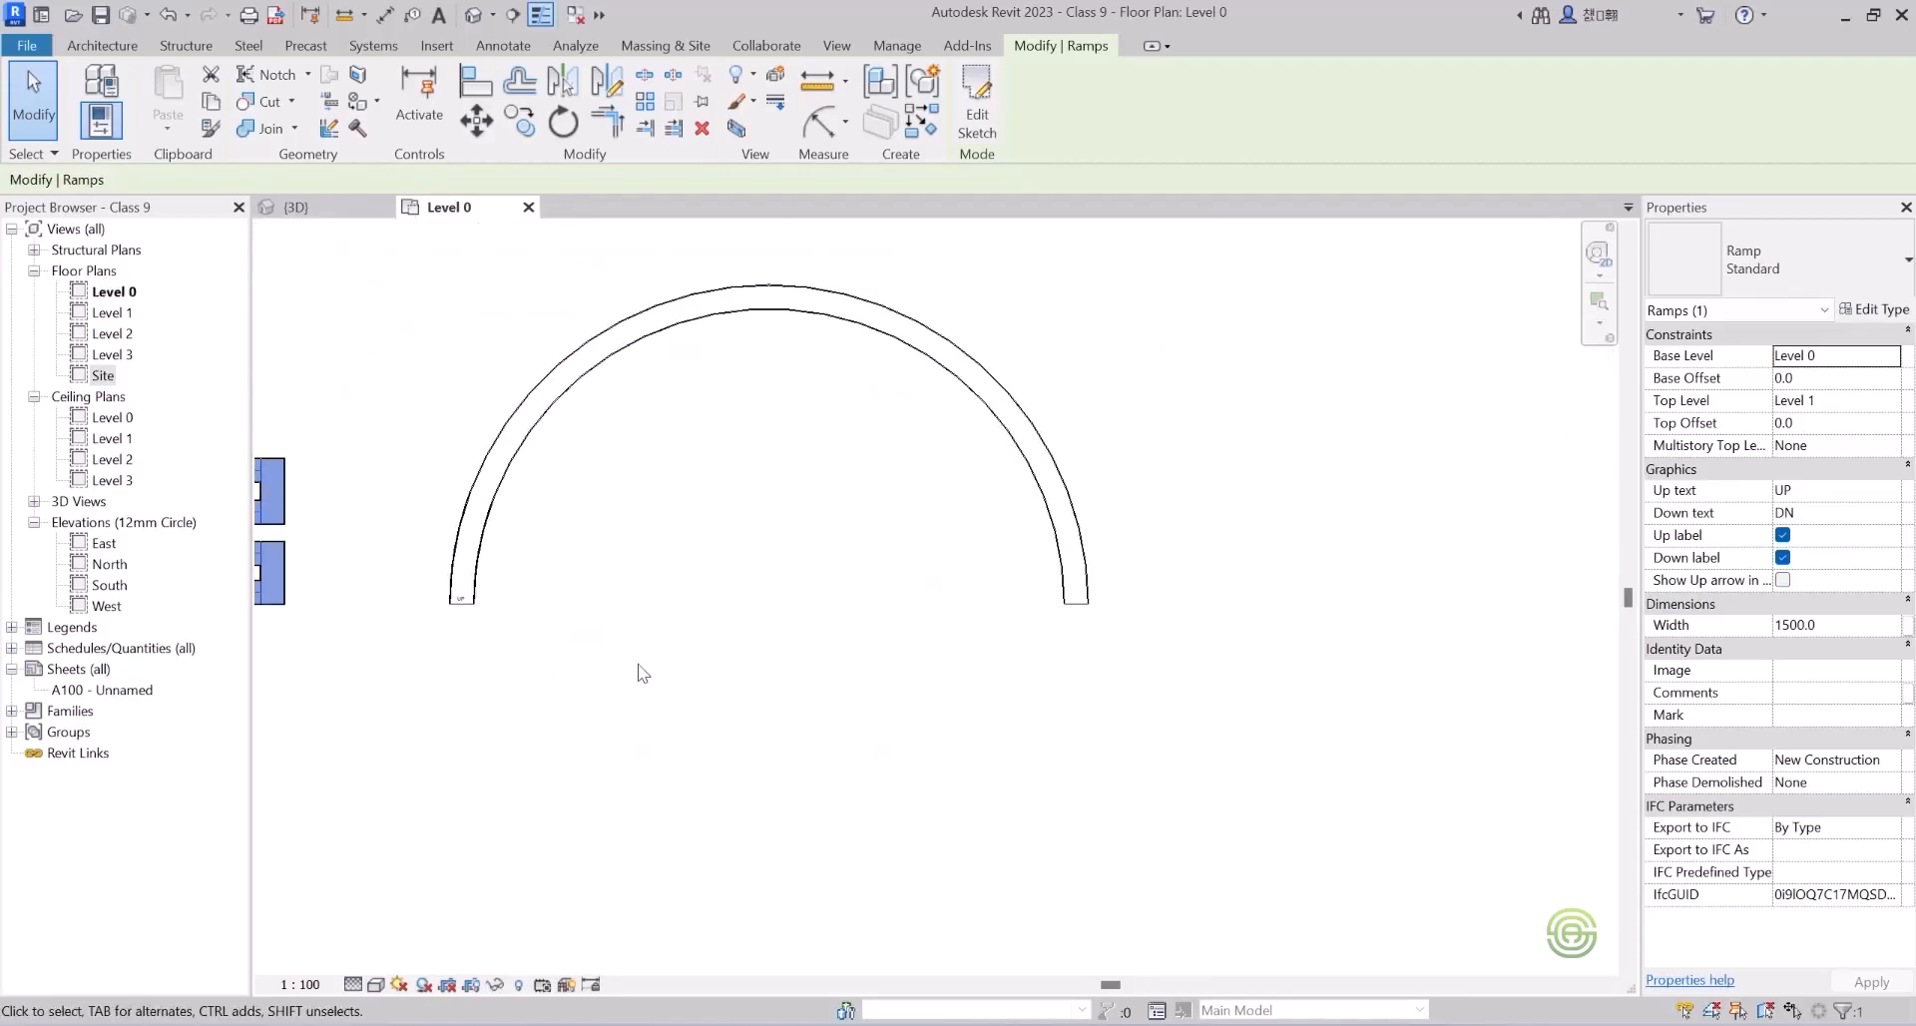
{"action": "left_click", "coordinate": [1079, 623]}
{"action": "left_click", "coordinate": [1086, 604]}
{"action": "left_click", "coordinate": [1087, 632]}
{"action": "scroll", "coordinate": [1074, 622], "scroll_direction": "up", "scroll_amount": 3}
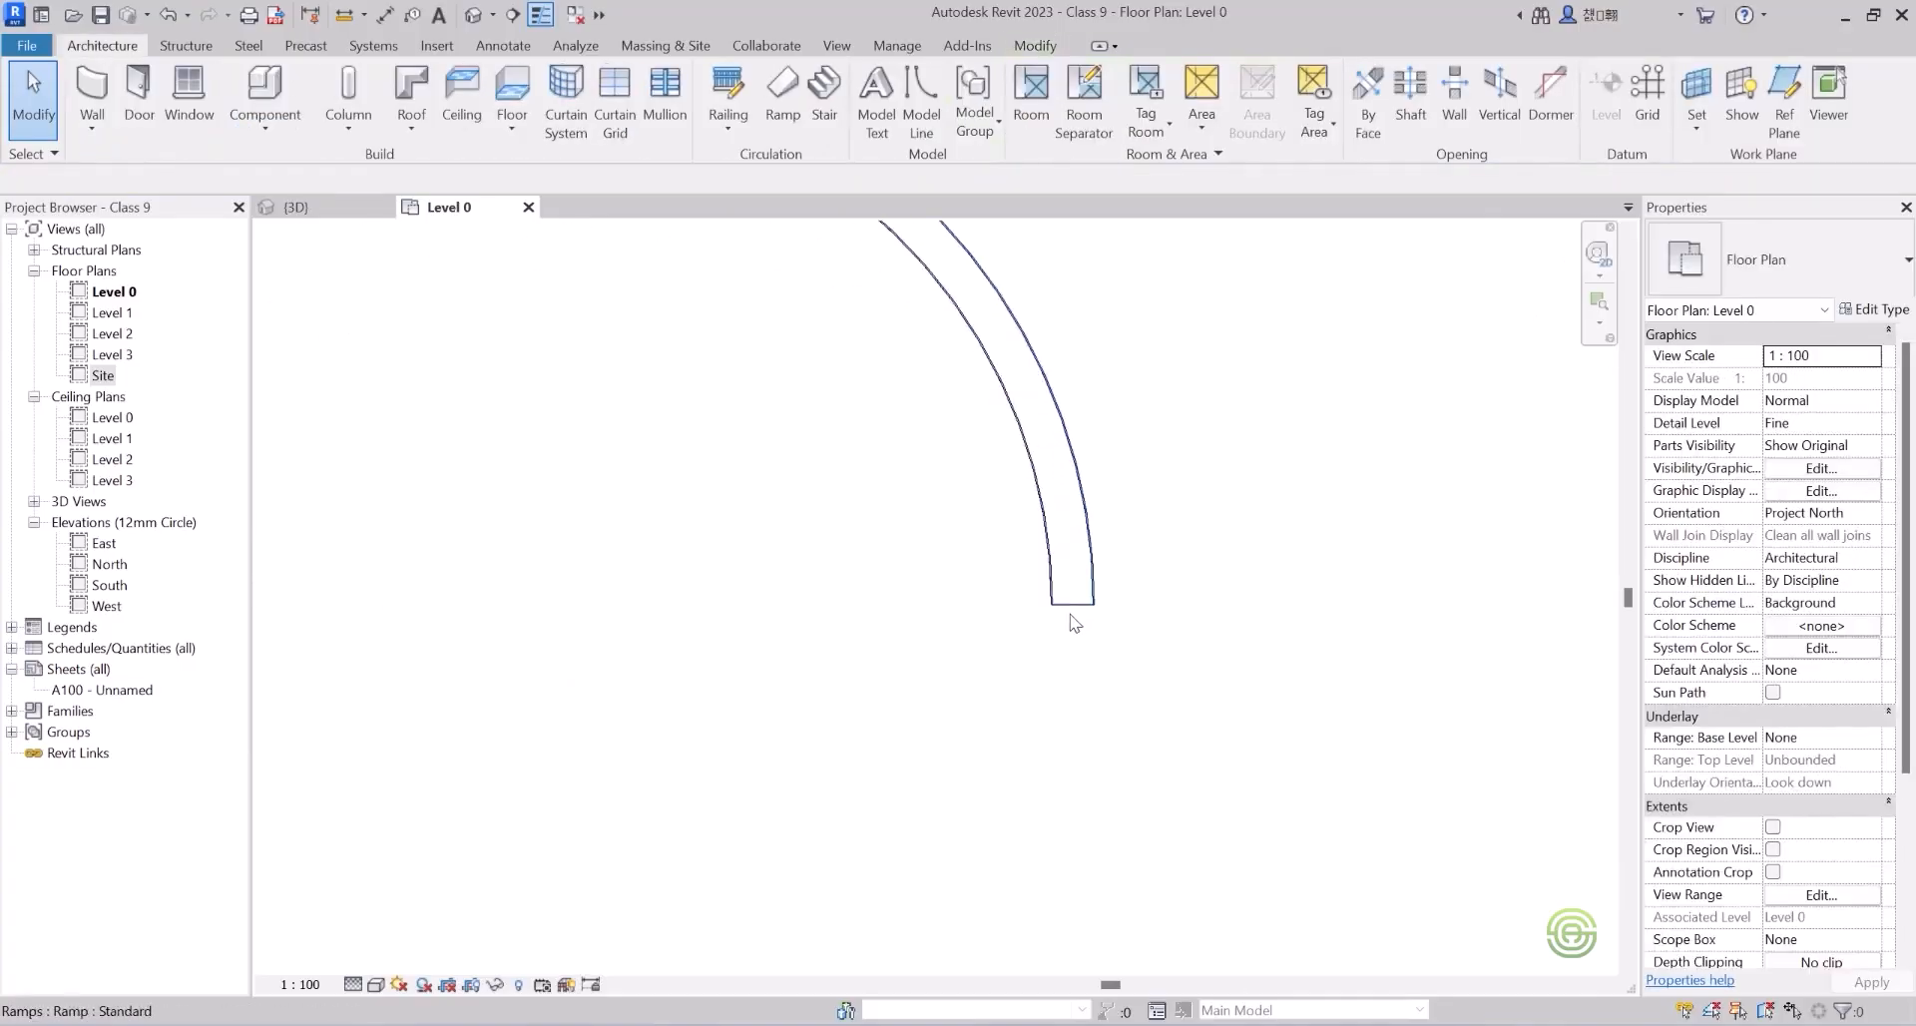
{"action": "left_click", "coordinate": [1077, 611]}
{"action": "scroll", "coordinate": [1148, 658], "scroll_direction": "down", "scroll_amount": 3}
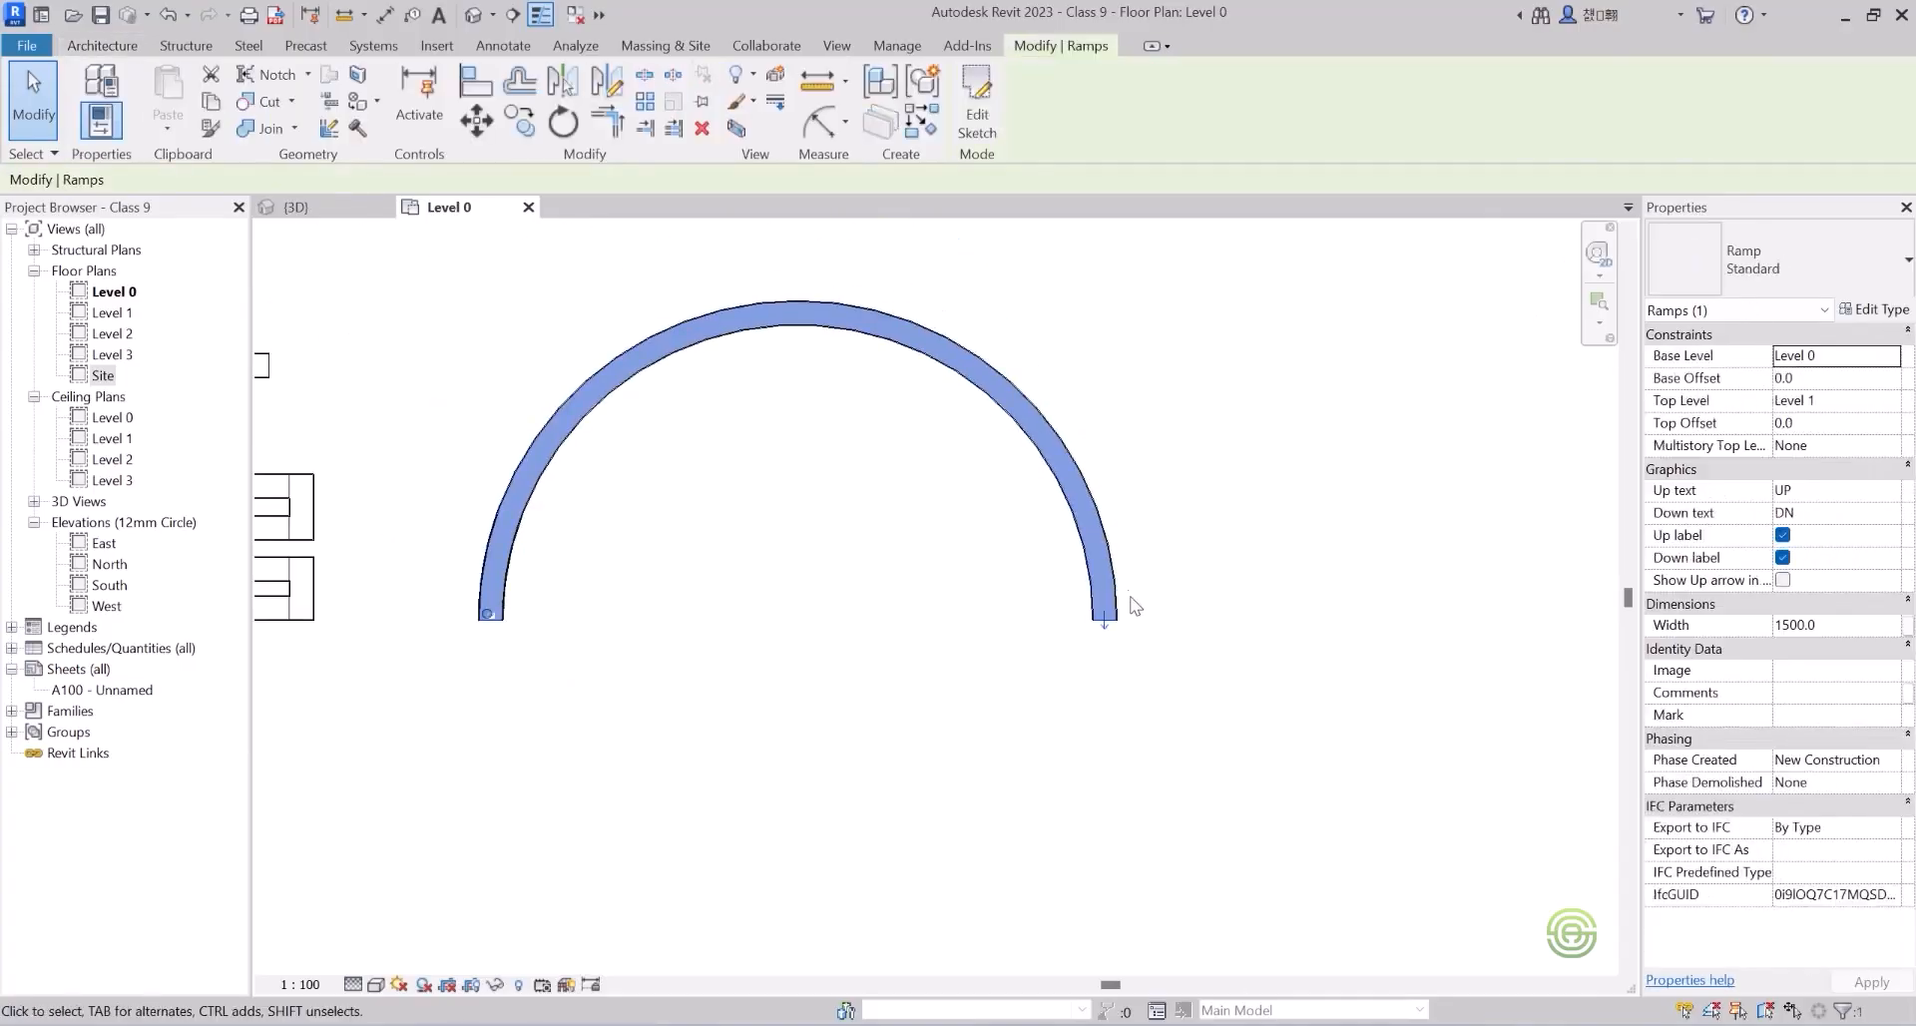
{"action": "scroll", "coordinate": [1123, 678], "scroll_direction": "up", "scroll_amount": 3}
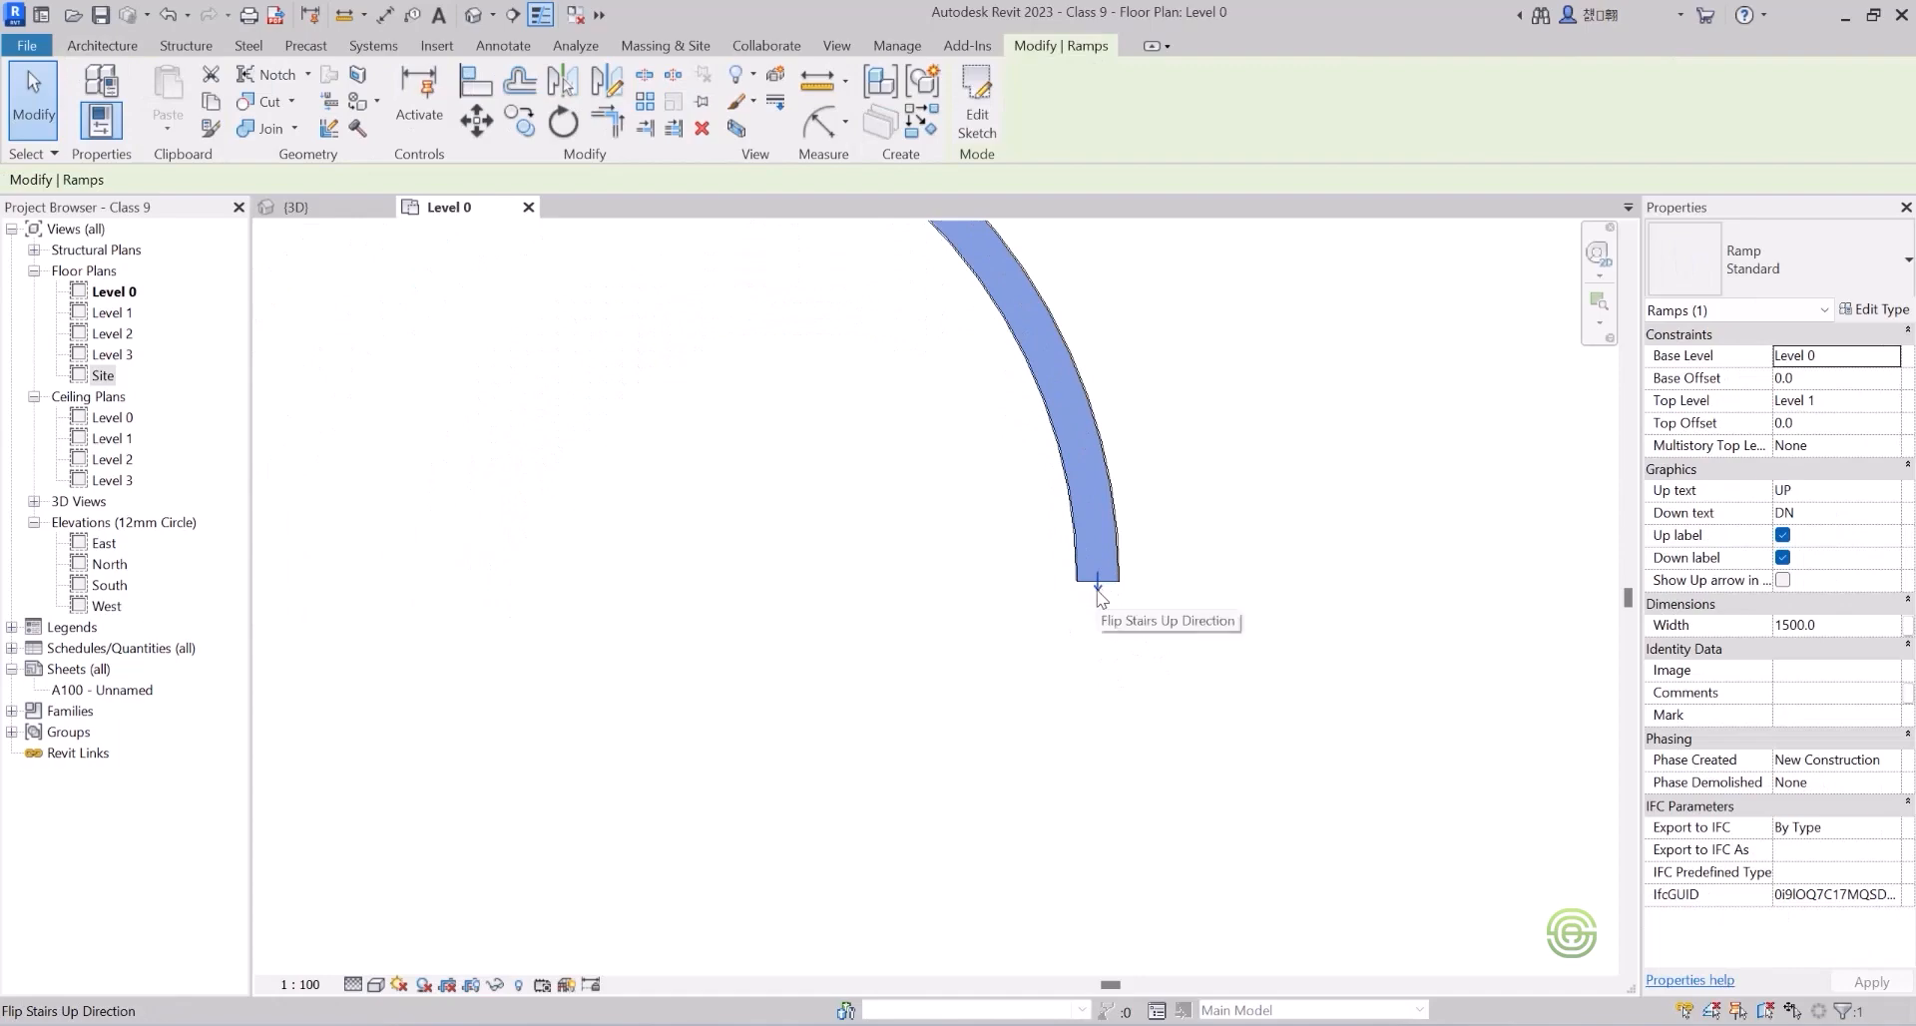
{"action": "left_click", "coordinate": [1098, 592]}
{"action": "scroll", "coordinate": [1117, 638], "scroll_direction": "down", "scroll_amount": 3}
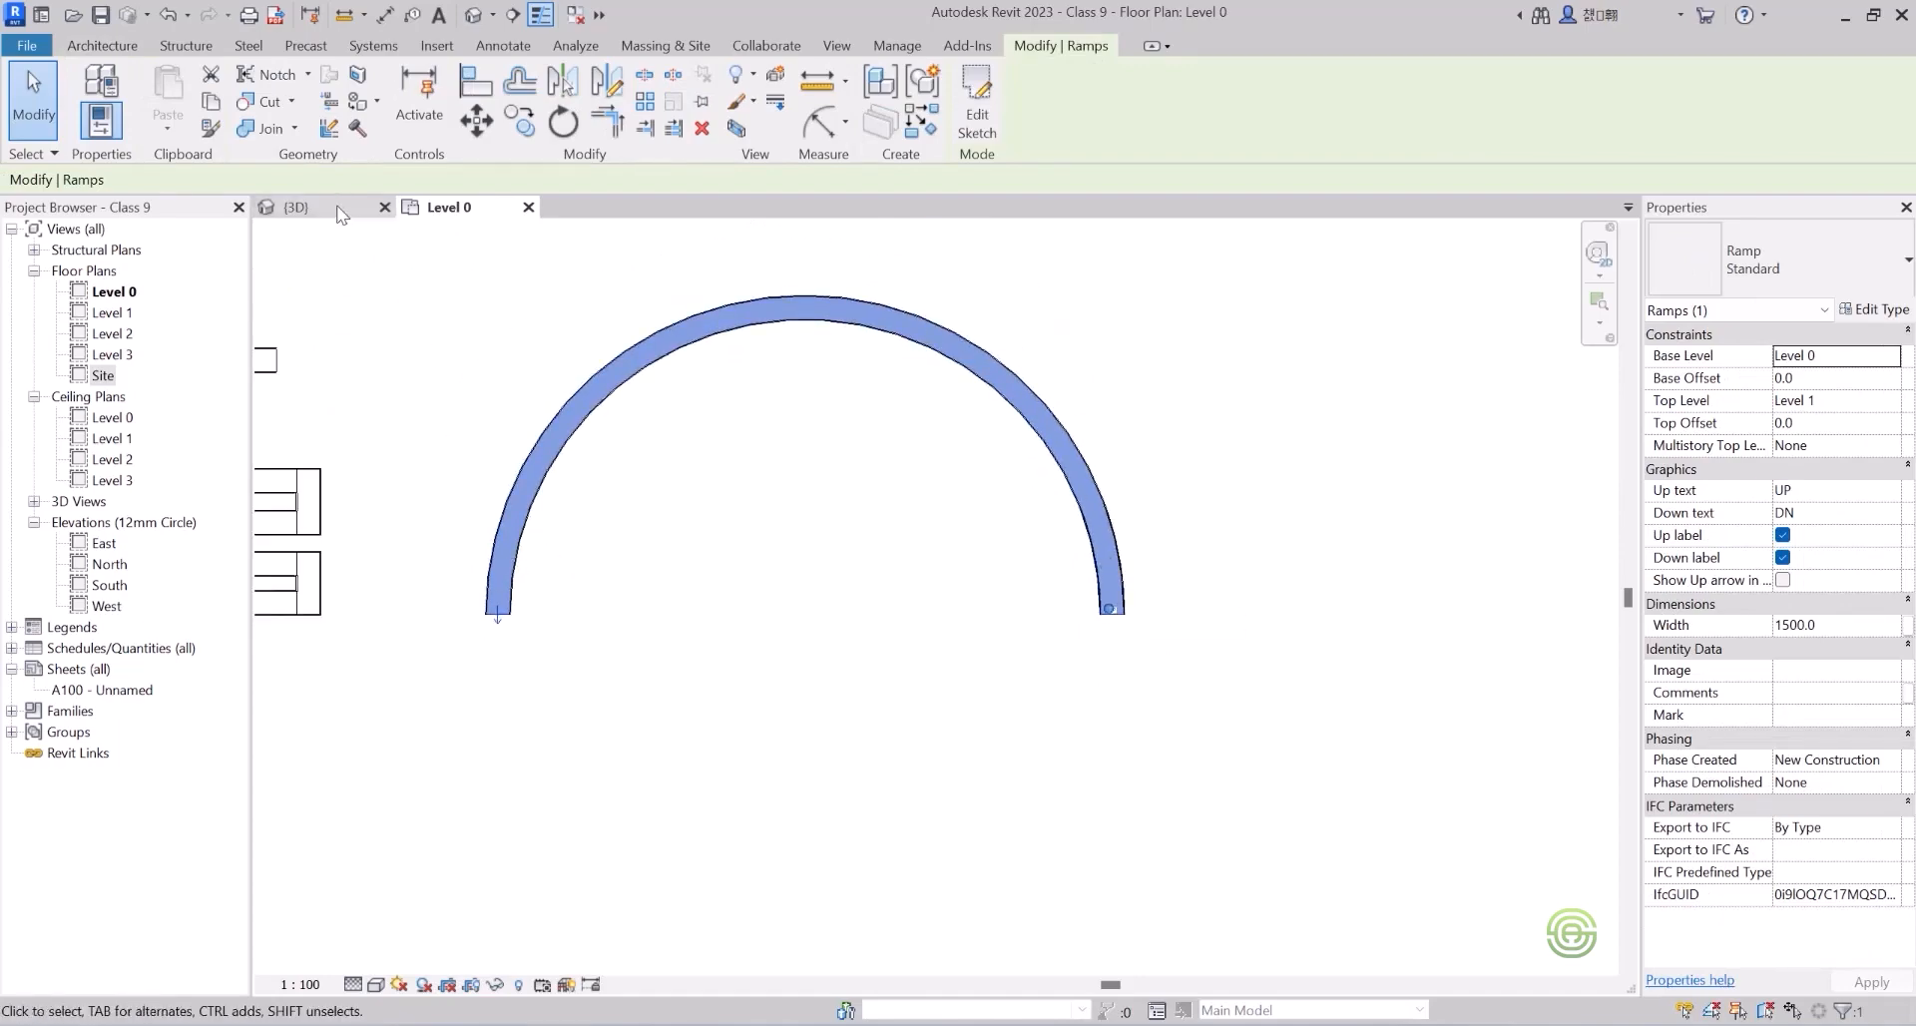
{"action": "left_click", "coordinate": [291, 206]}
{"action": "scroll", "coordinate": [978, 592], "scroll_direction": "down", "scroll_amount": 4}
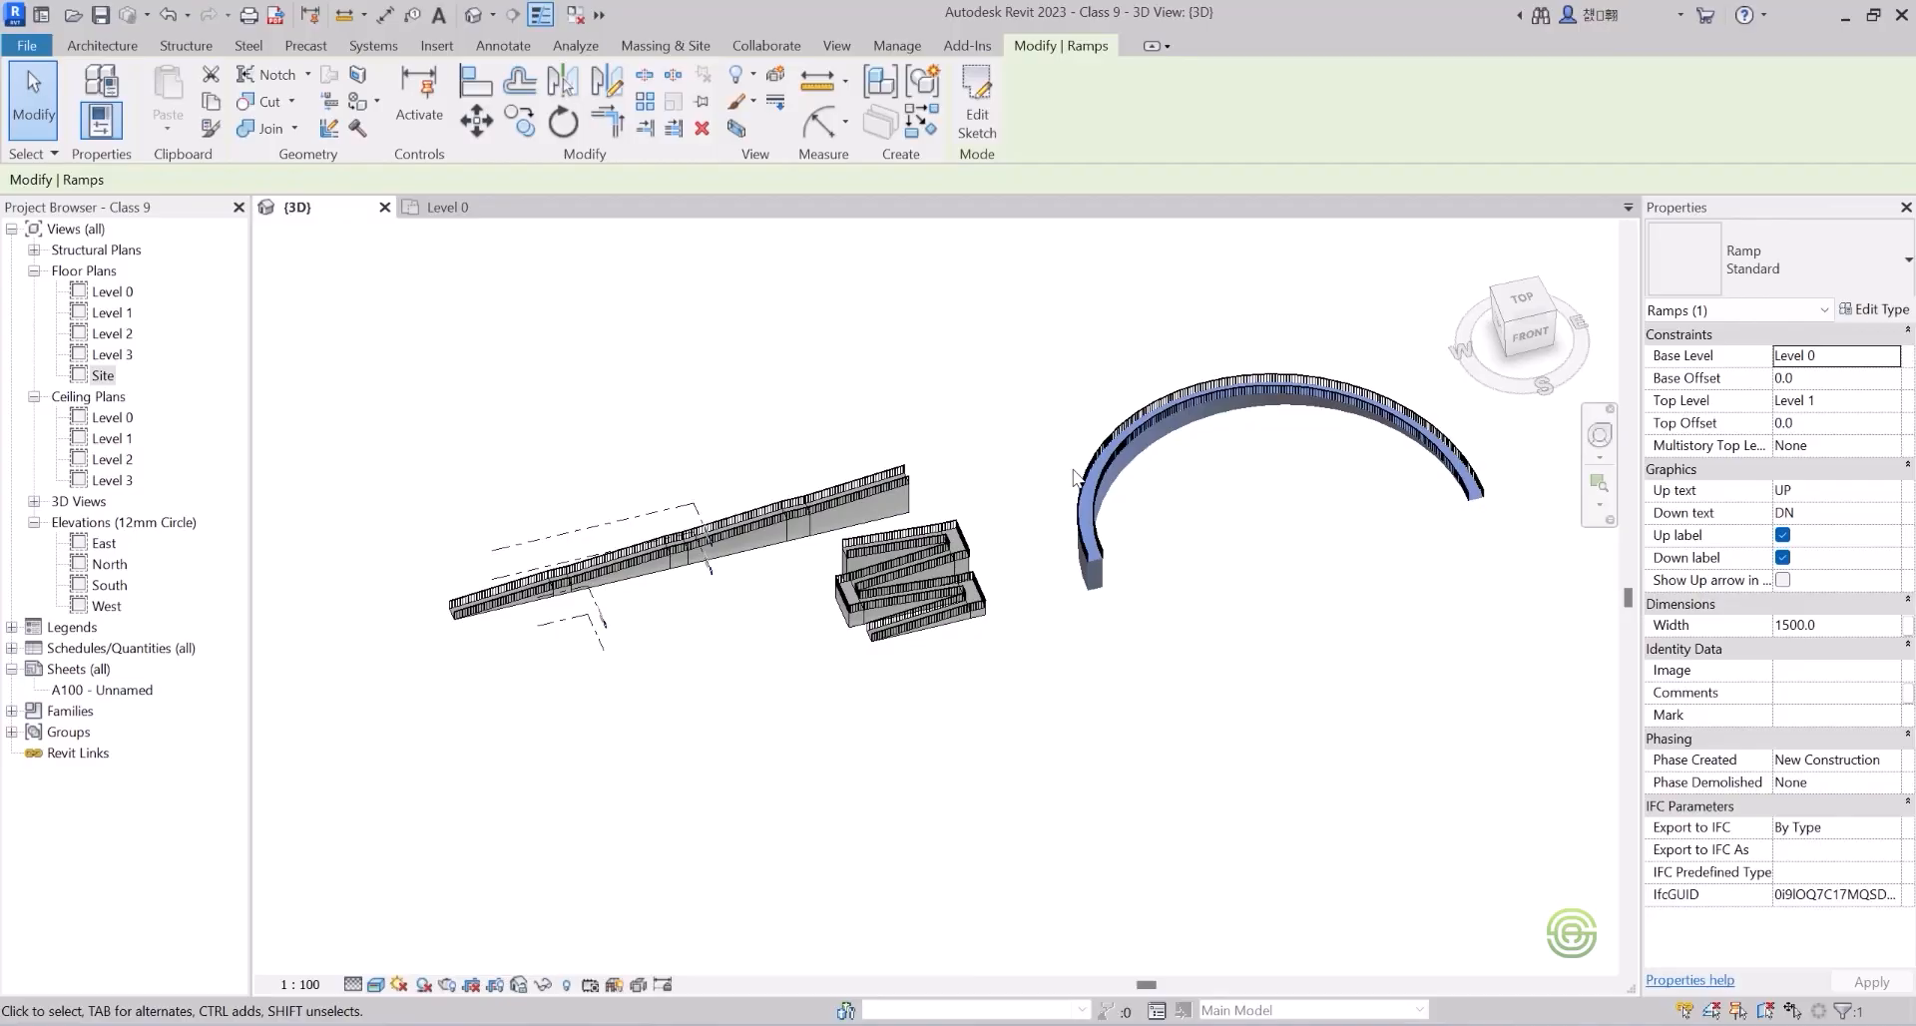
Delete the straight, switchback and curved ramps from the Level 0 plan.
{"action": "left_click", "coordinate": [465, 209]}
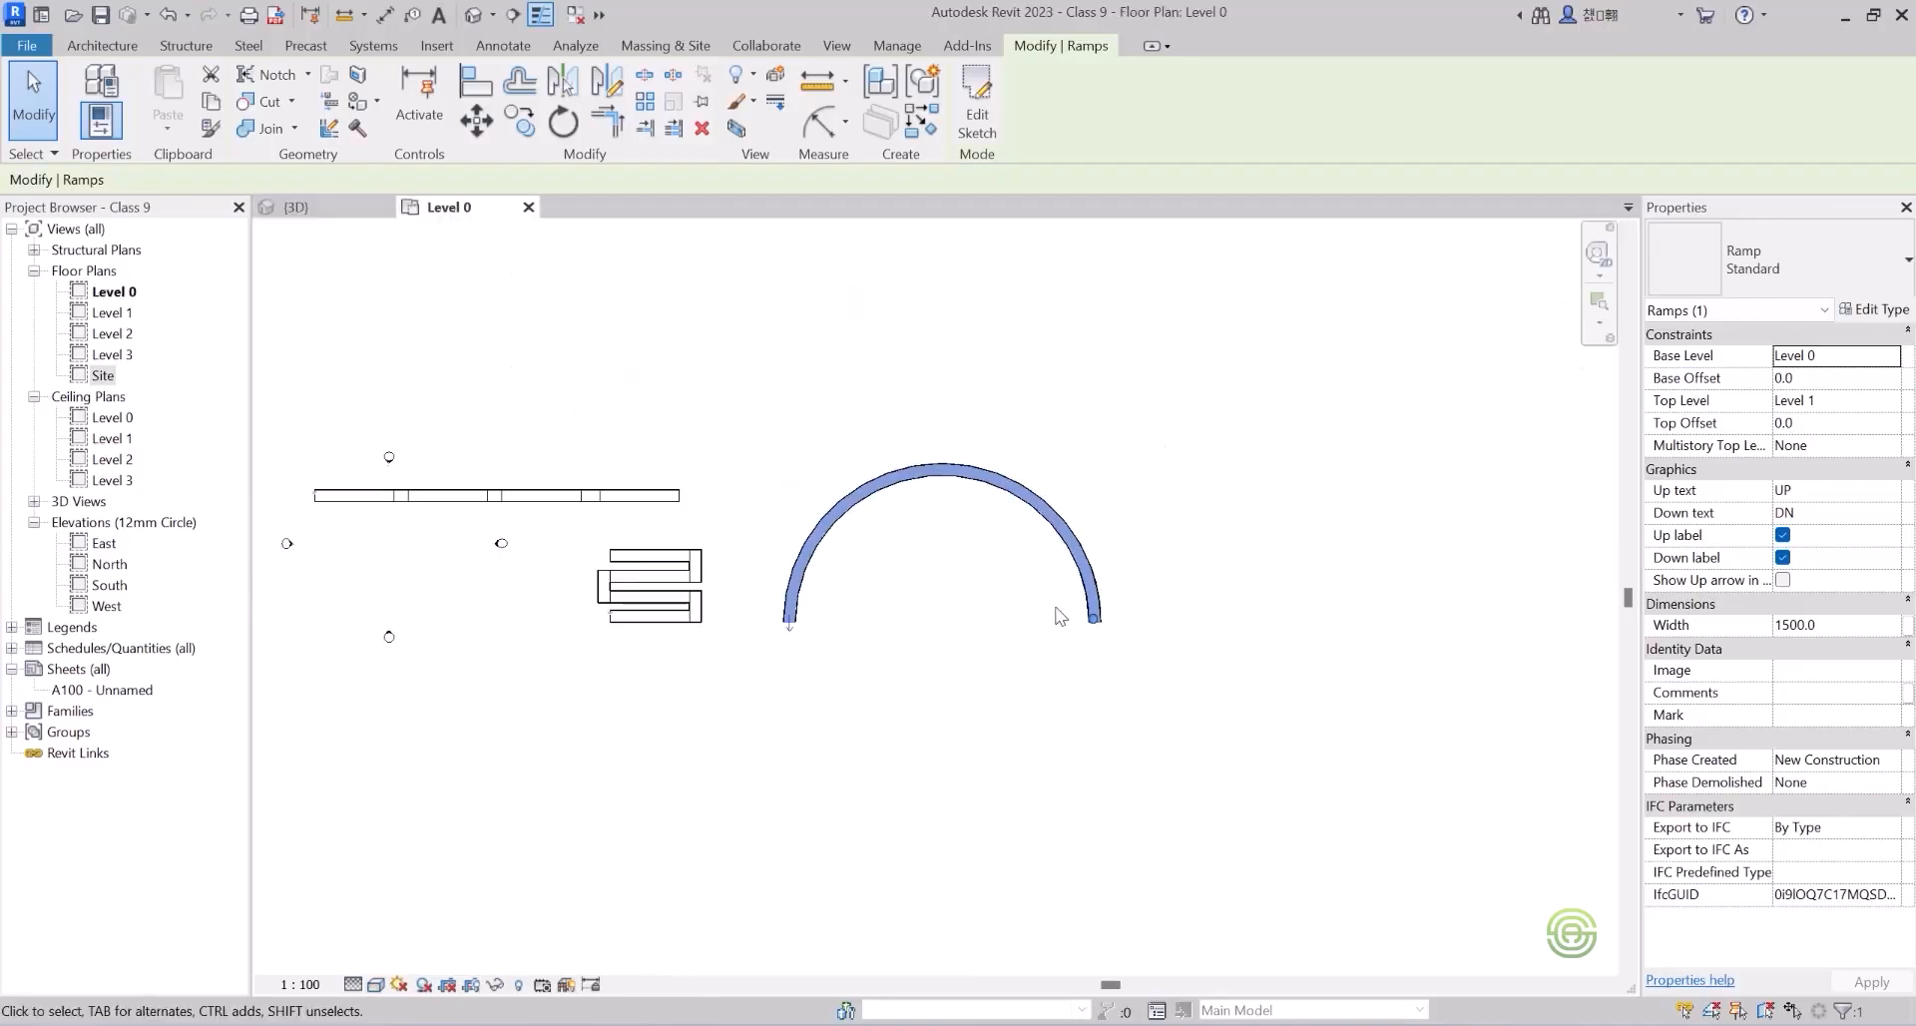
{"action": "left_click", "coordinate": [1004, 560]}
{"action": "scroll", "coordinate": [1238, 654], "scroll_direction": "down", "scroll_amount": 2}
{"action": "scroll", "coordinate": [1038, 598], "scroll_direction": "up", "scroll_amount": 2}
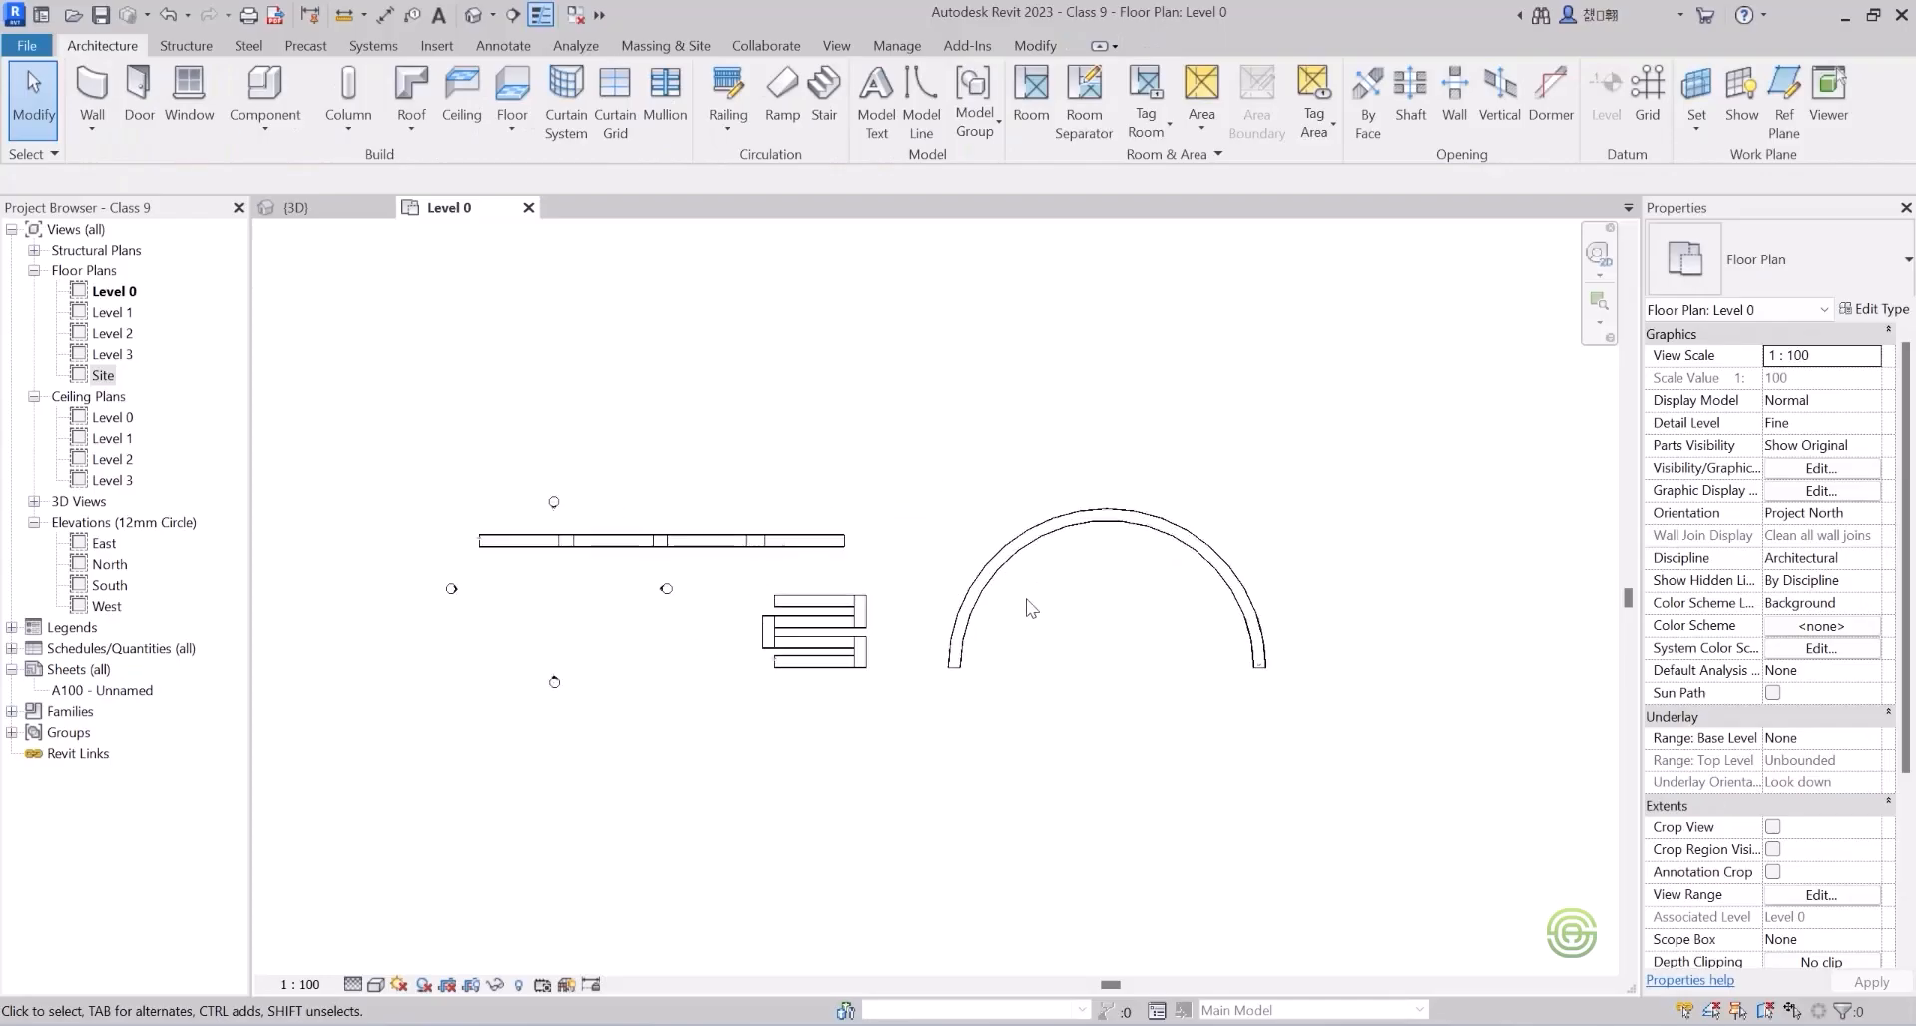
{"action": "left_click_drag", "start_coordinate": [920, 740], "coordinate": [739, 506]}
{"action": "key", "text": "Delete"}
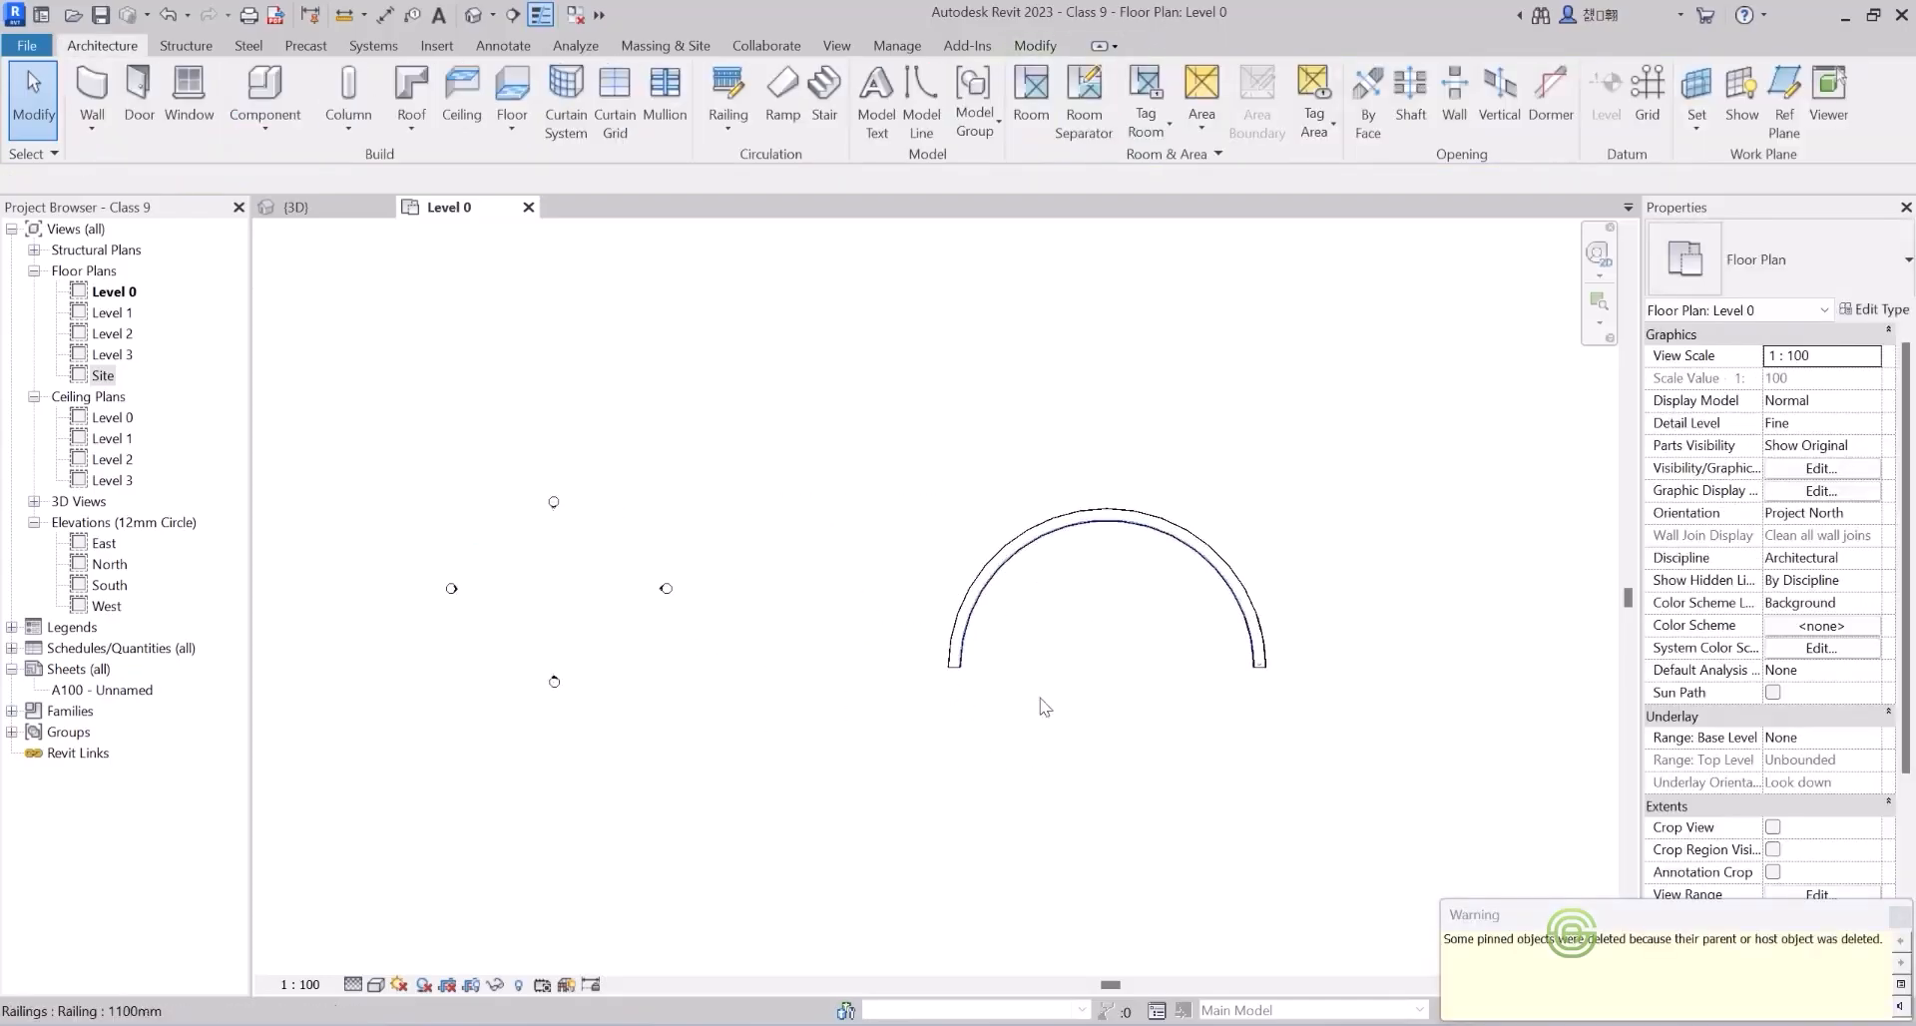
{"action": "left_click_drag", "start_coordinate": [1297, 728], "coordinate": [889, 483]}
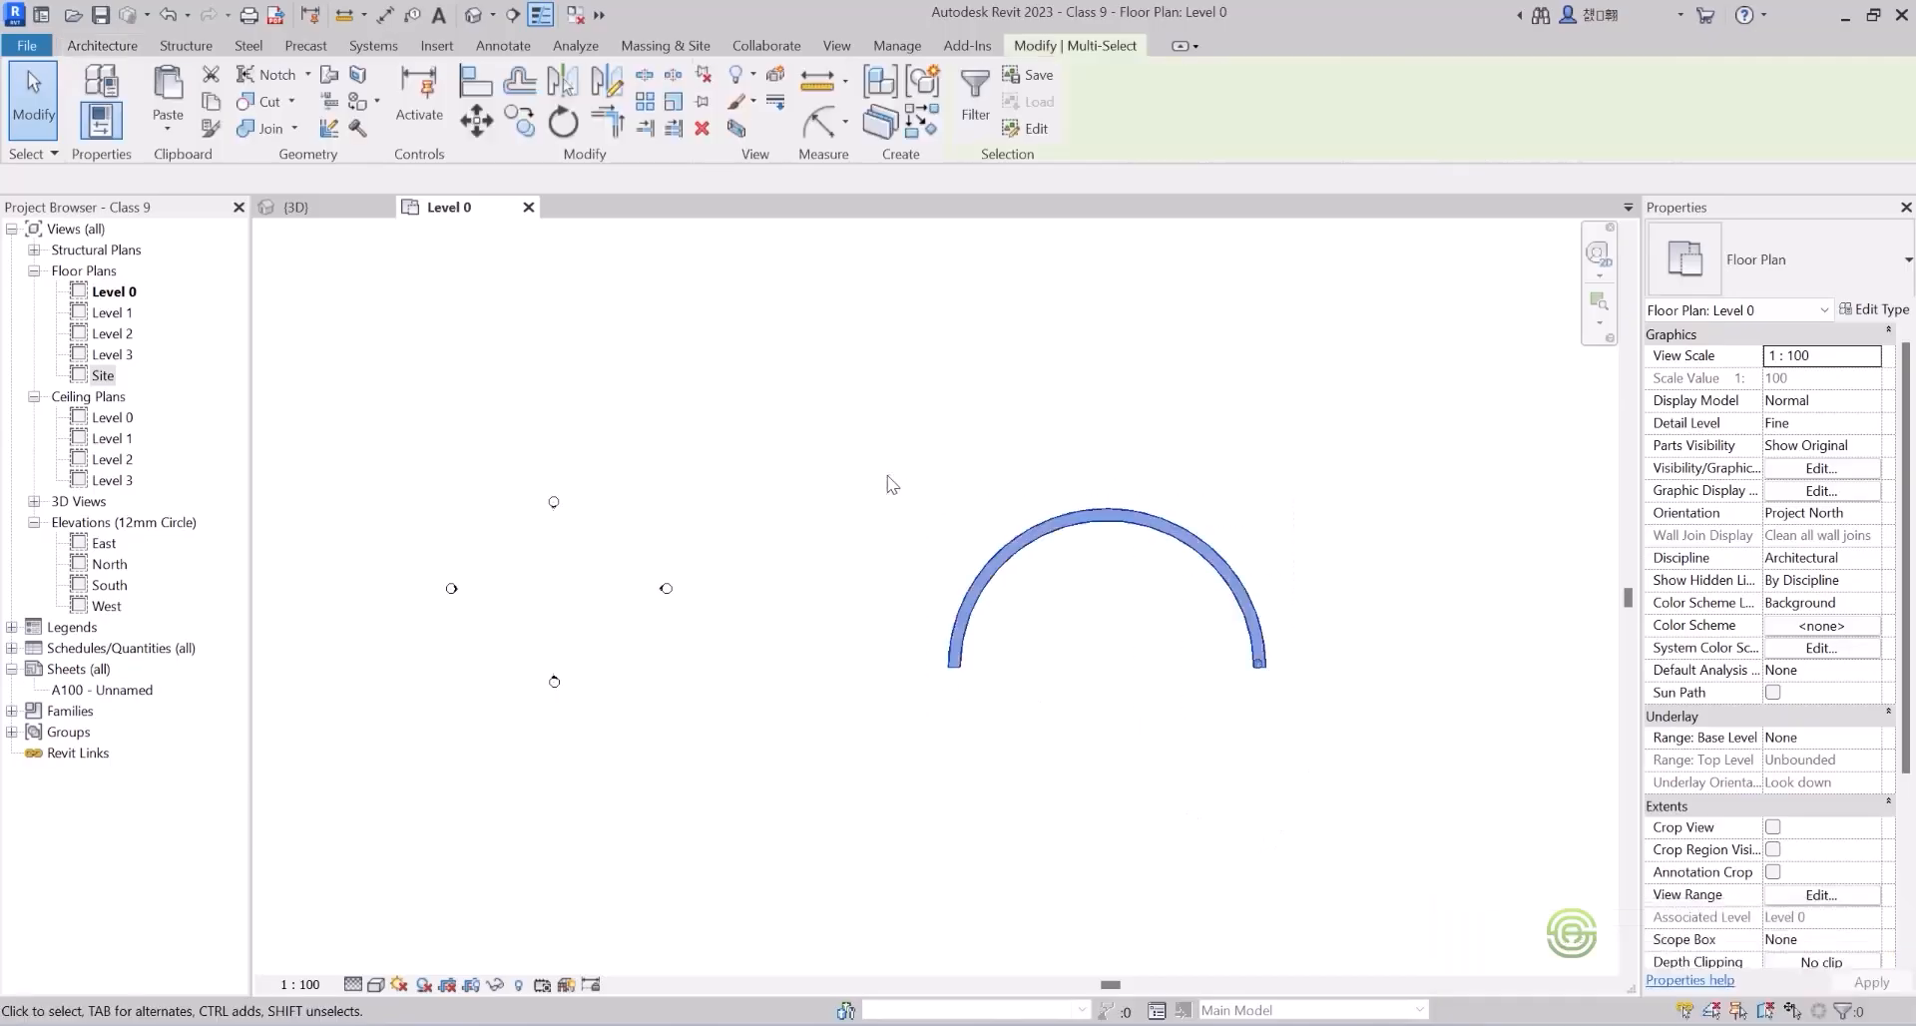
{"action": "key", "text": "Delete"}
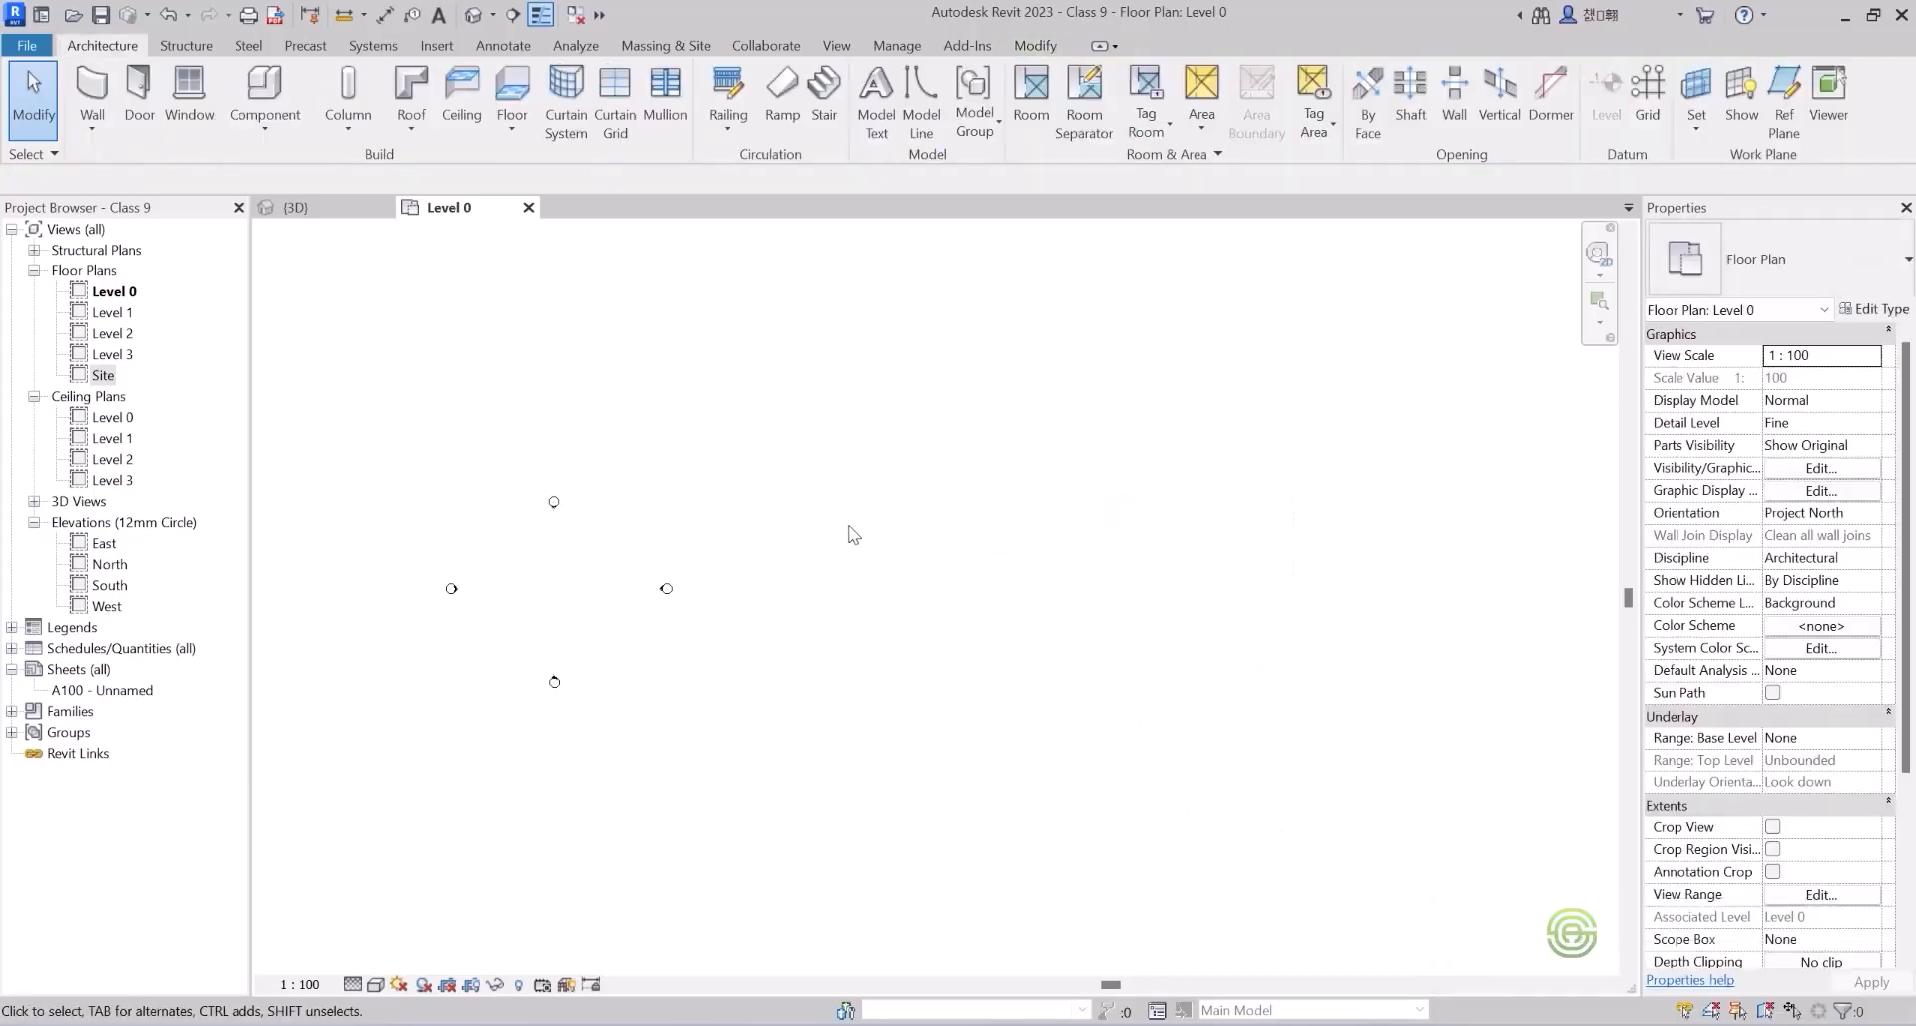
Start a stair in the Level 0 plan between the elevation markers and review the Assembled Stair Private type properties.
{"action": "scroll", "coordinate": [517, 647], "scroll_direction": "up", "scroll_amount": 4}
{"action": "scroll", "coordinate": [1097, 589], "scroll_direction": "down", "scroll_amount": 2}
{"action": "scroll", "coordinate": [905, 508], "scroll_direction": "up", "scroll_amount": 1}
{"action": "scroll", "coordinate": [905, 509], "scroll_direction": "up", "scroll_amount": 1}
{"action": "left_click", "coordinate": [820, 92]}
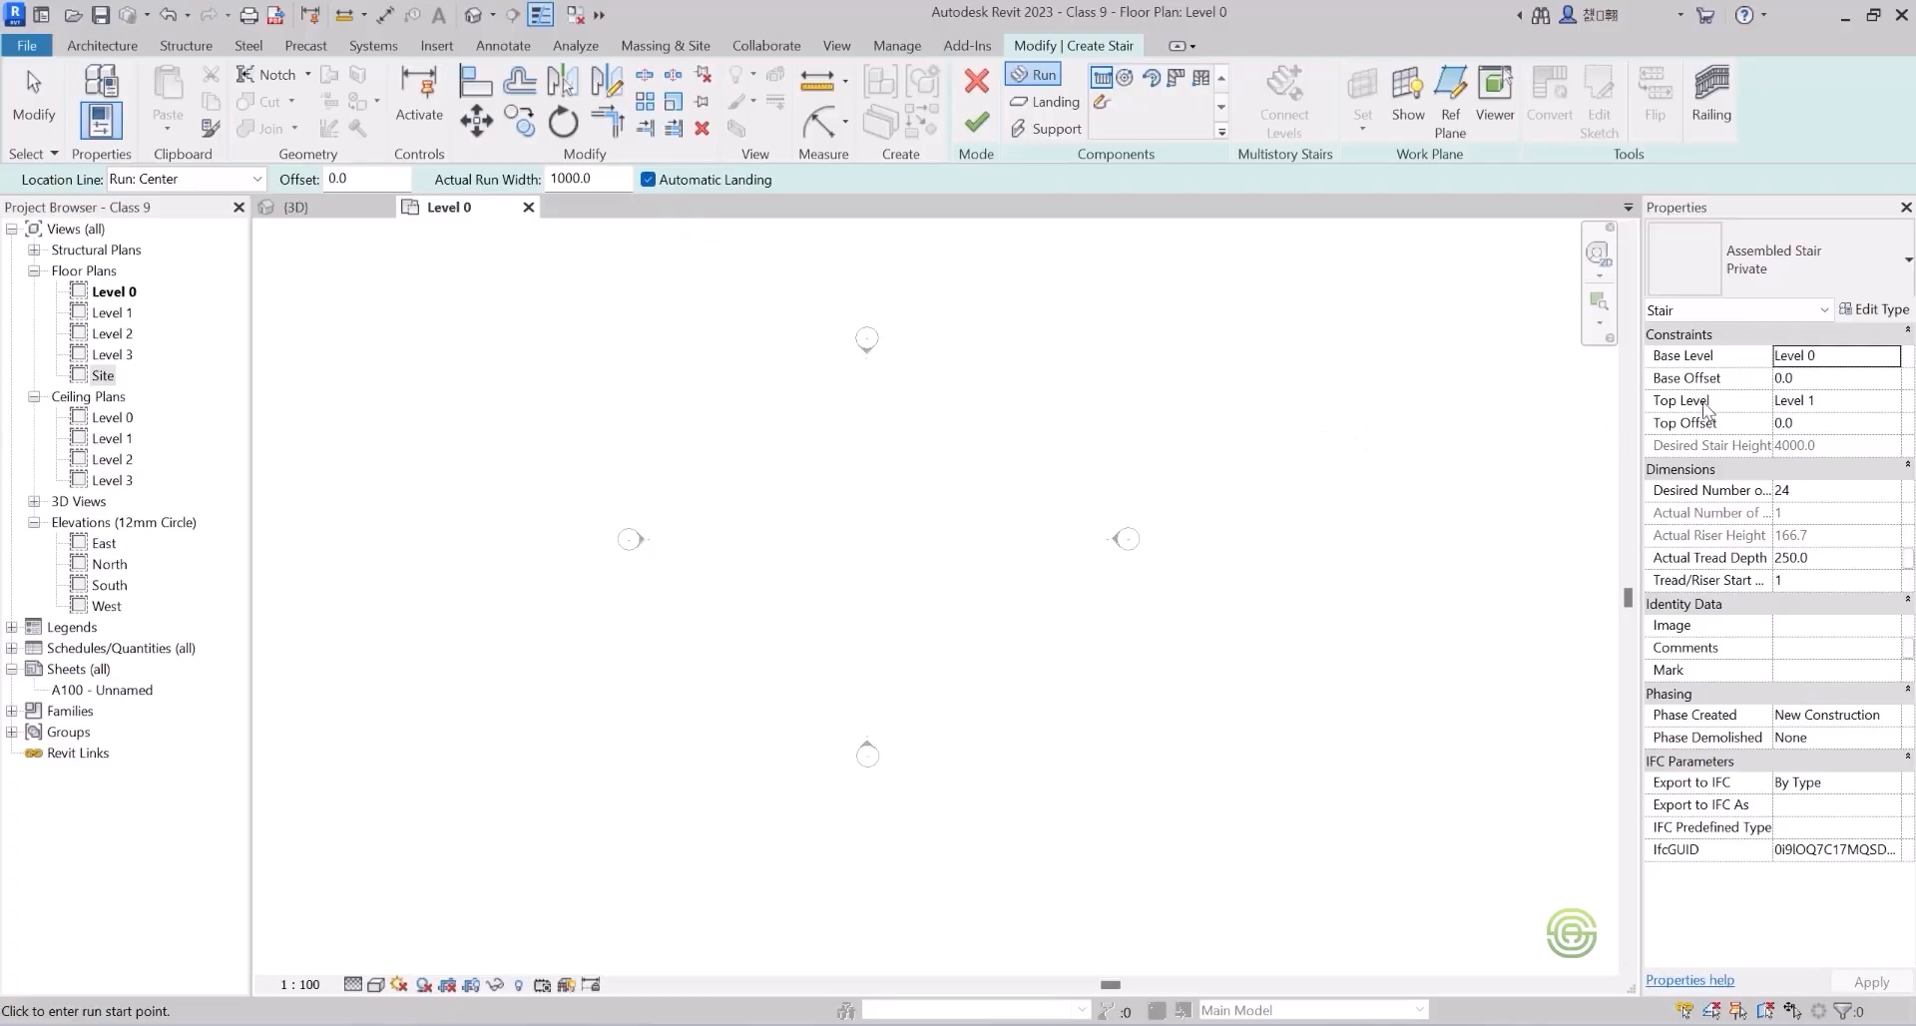
{"action": "left_click", "coordinate": [1876, 310]}
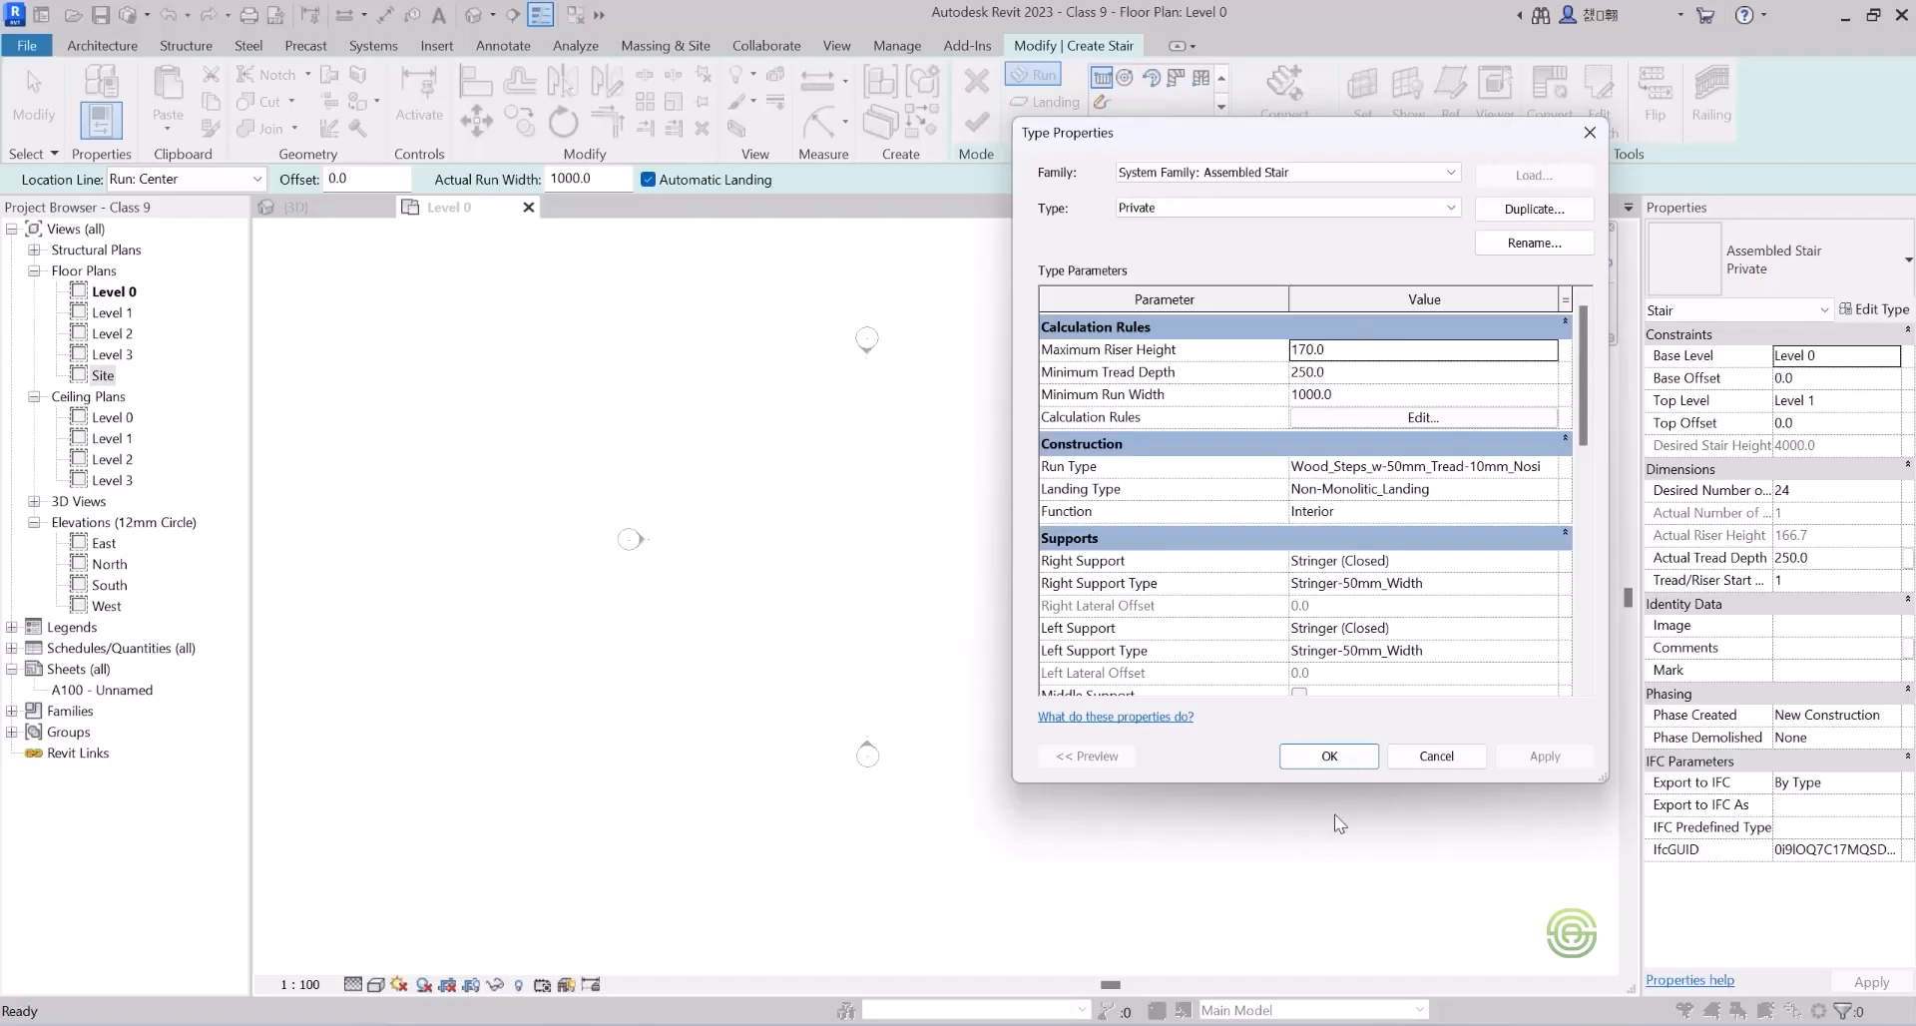
{"action": "left_click", "coordinate": [1330, 755]}
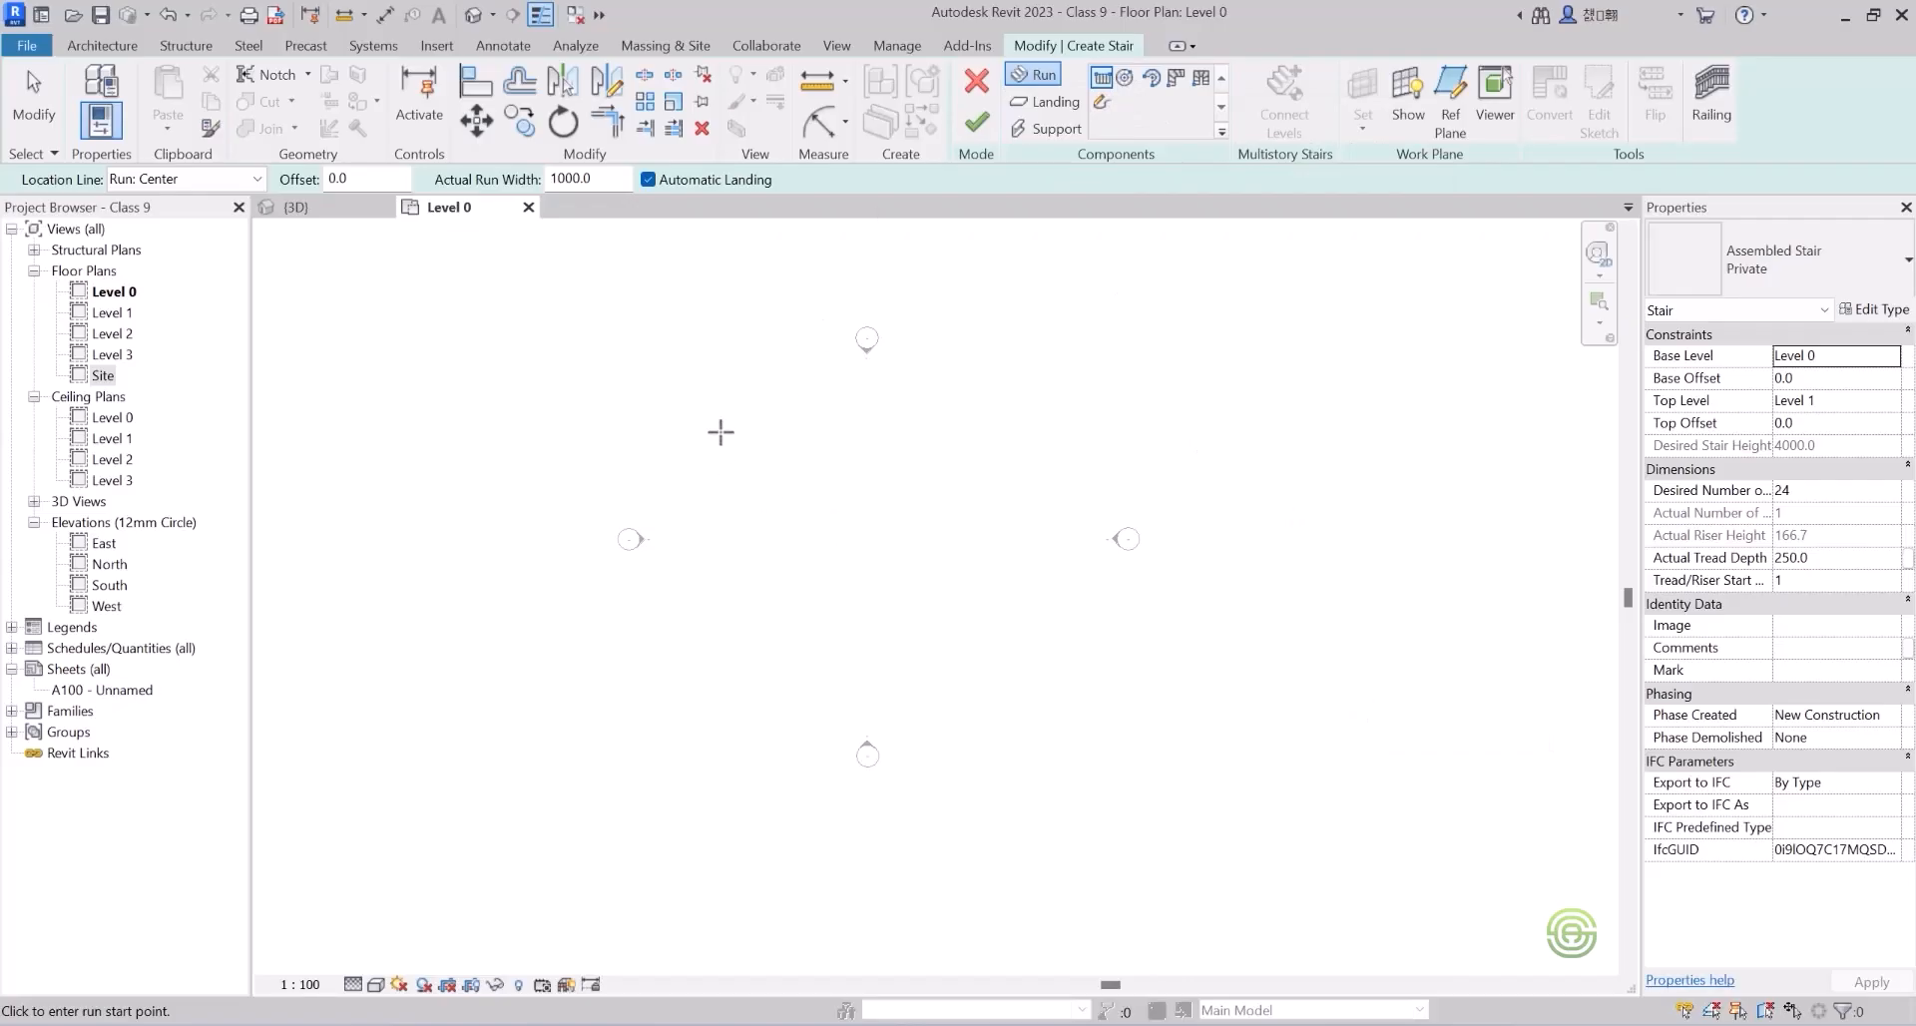
Draw the first straight stair run horizontally, 2750 mm long with 12 risers and a 1000 mm width.
{"action": "left_click", "coordinate": [718, 425]}
{"action": "scroll", "coordinate": [804, 425], "scroll_direction": "up", "scroll_amount": 2}
{"action": "scroll", "coordinate": [803, 425], "scroll_direction": "up", "scroll_amount": 4}
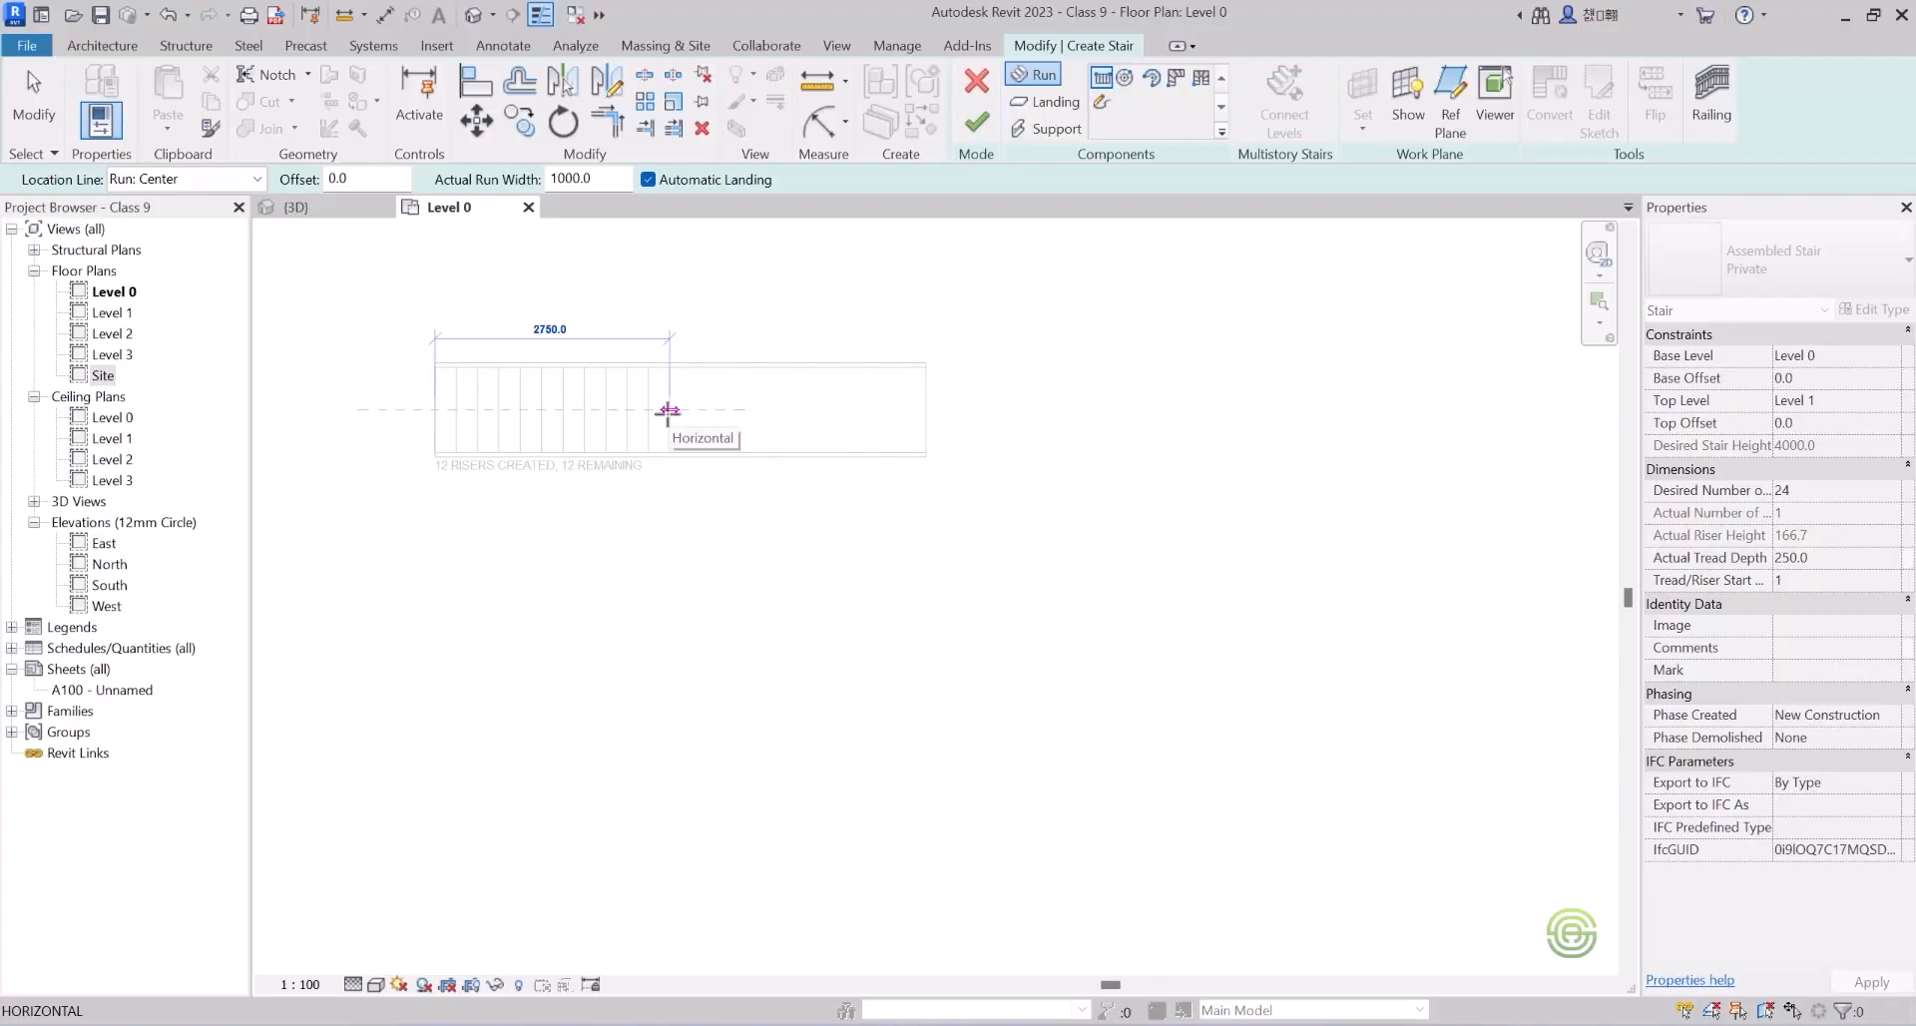
{"action": "left_click", "coordinate": [669, 409]}
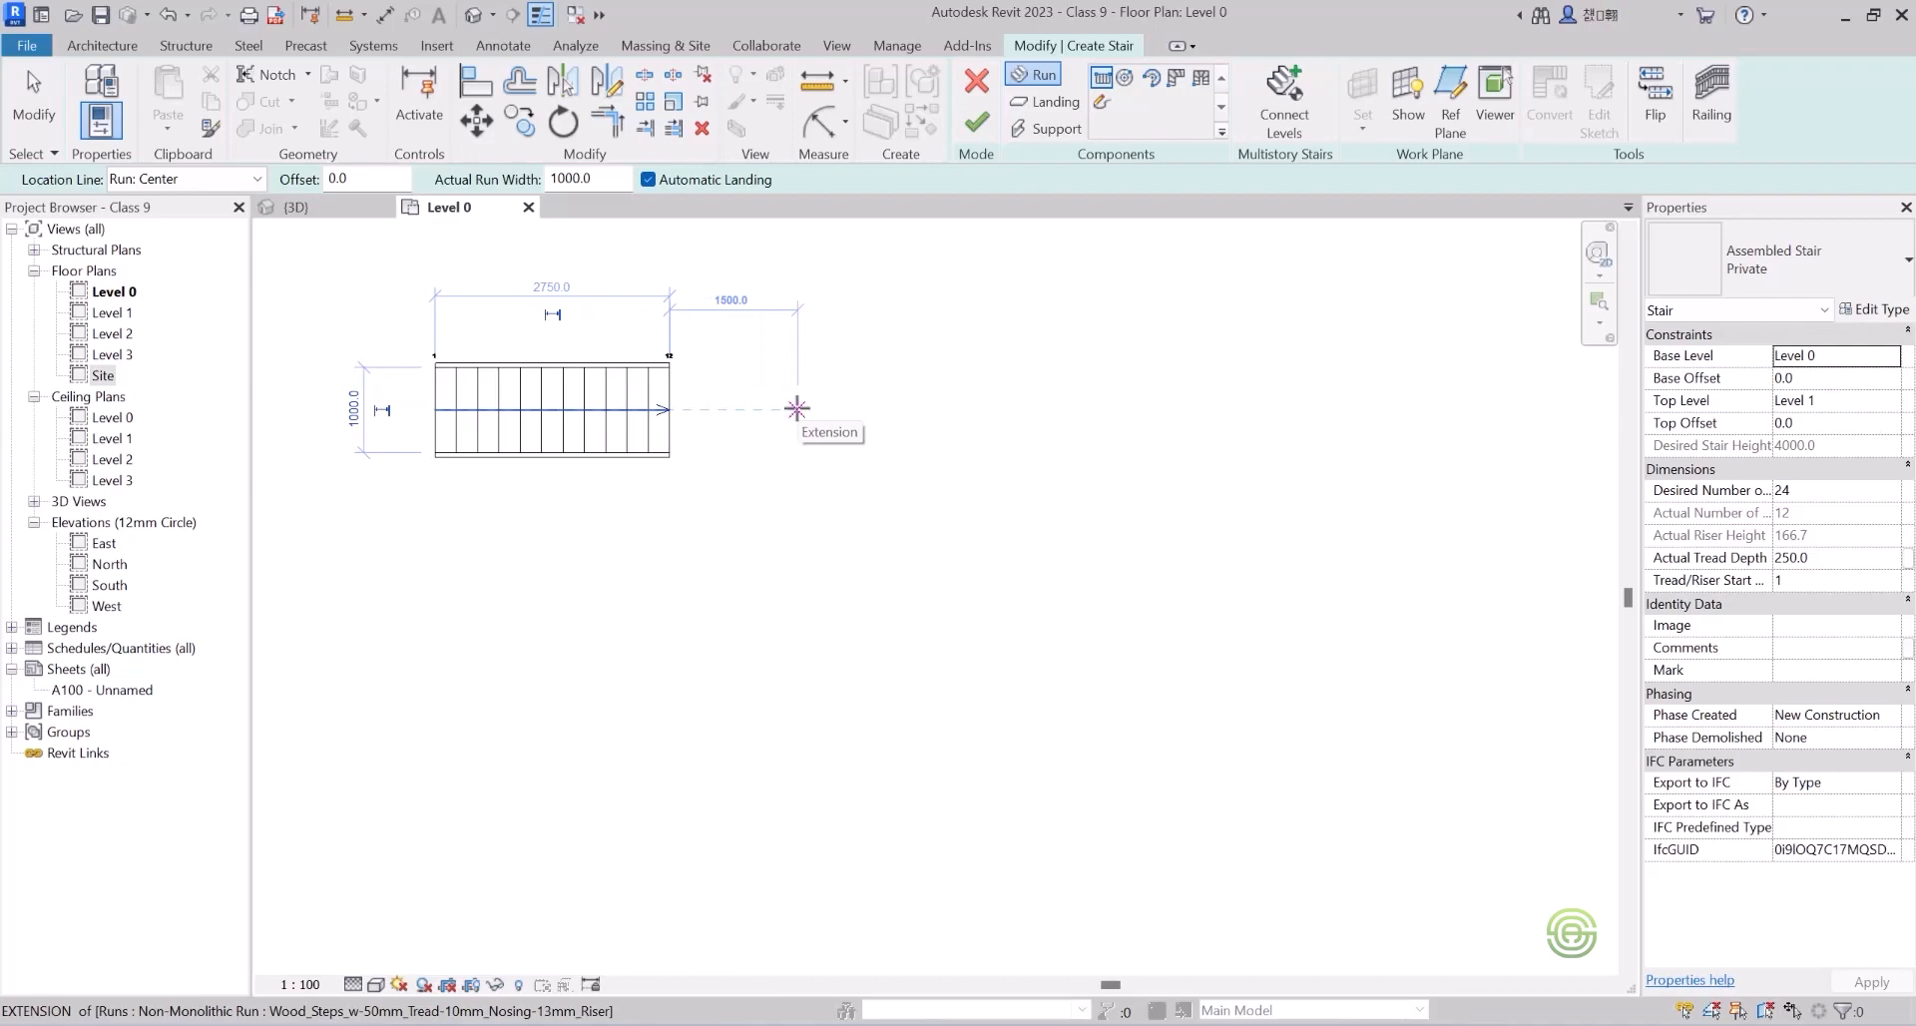
Complete the stair with a second in-line 12-riser run starting 1500 mm beyond the first, and view it in 3D.
{"action": "left_click", "coordinate": [797, 409]}
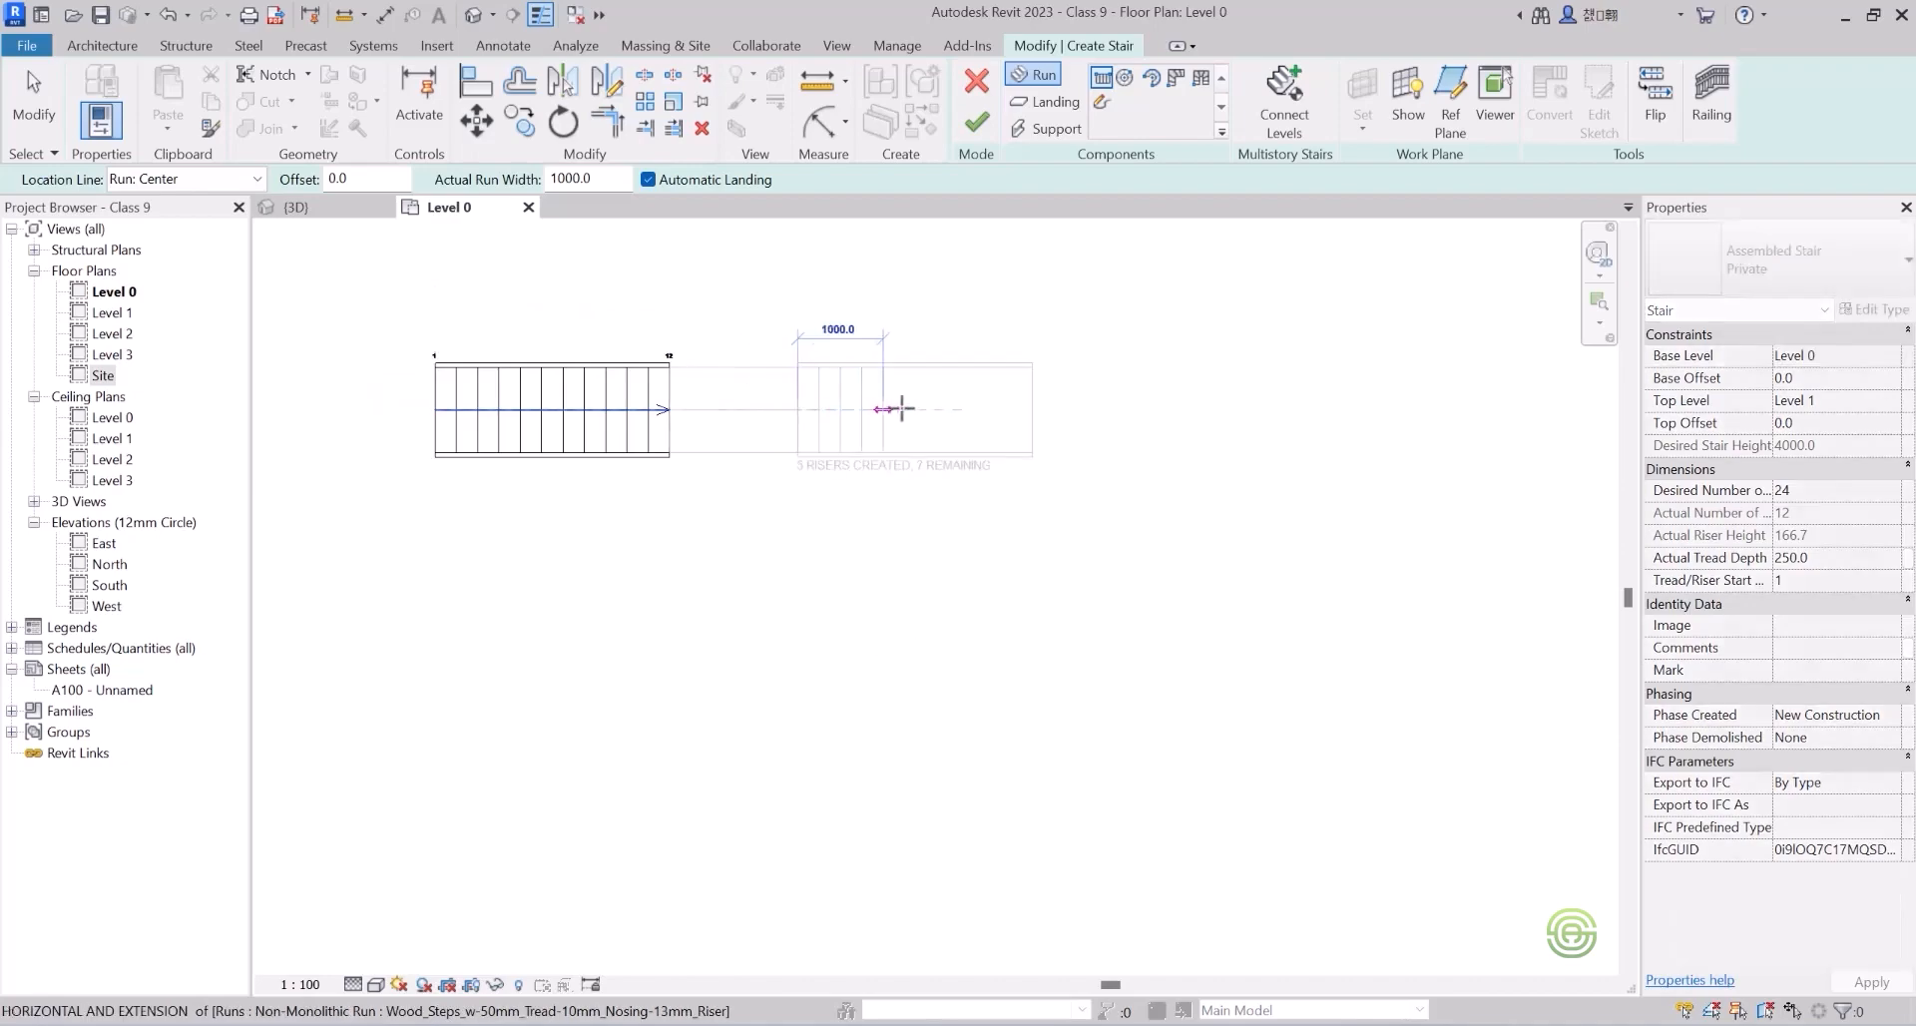
{"action": "left_click", "coordinate": [1080, 408]}
{"action": "key", "text": "Escape"}
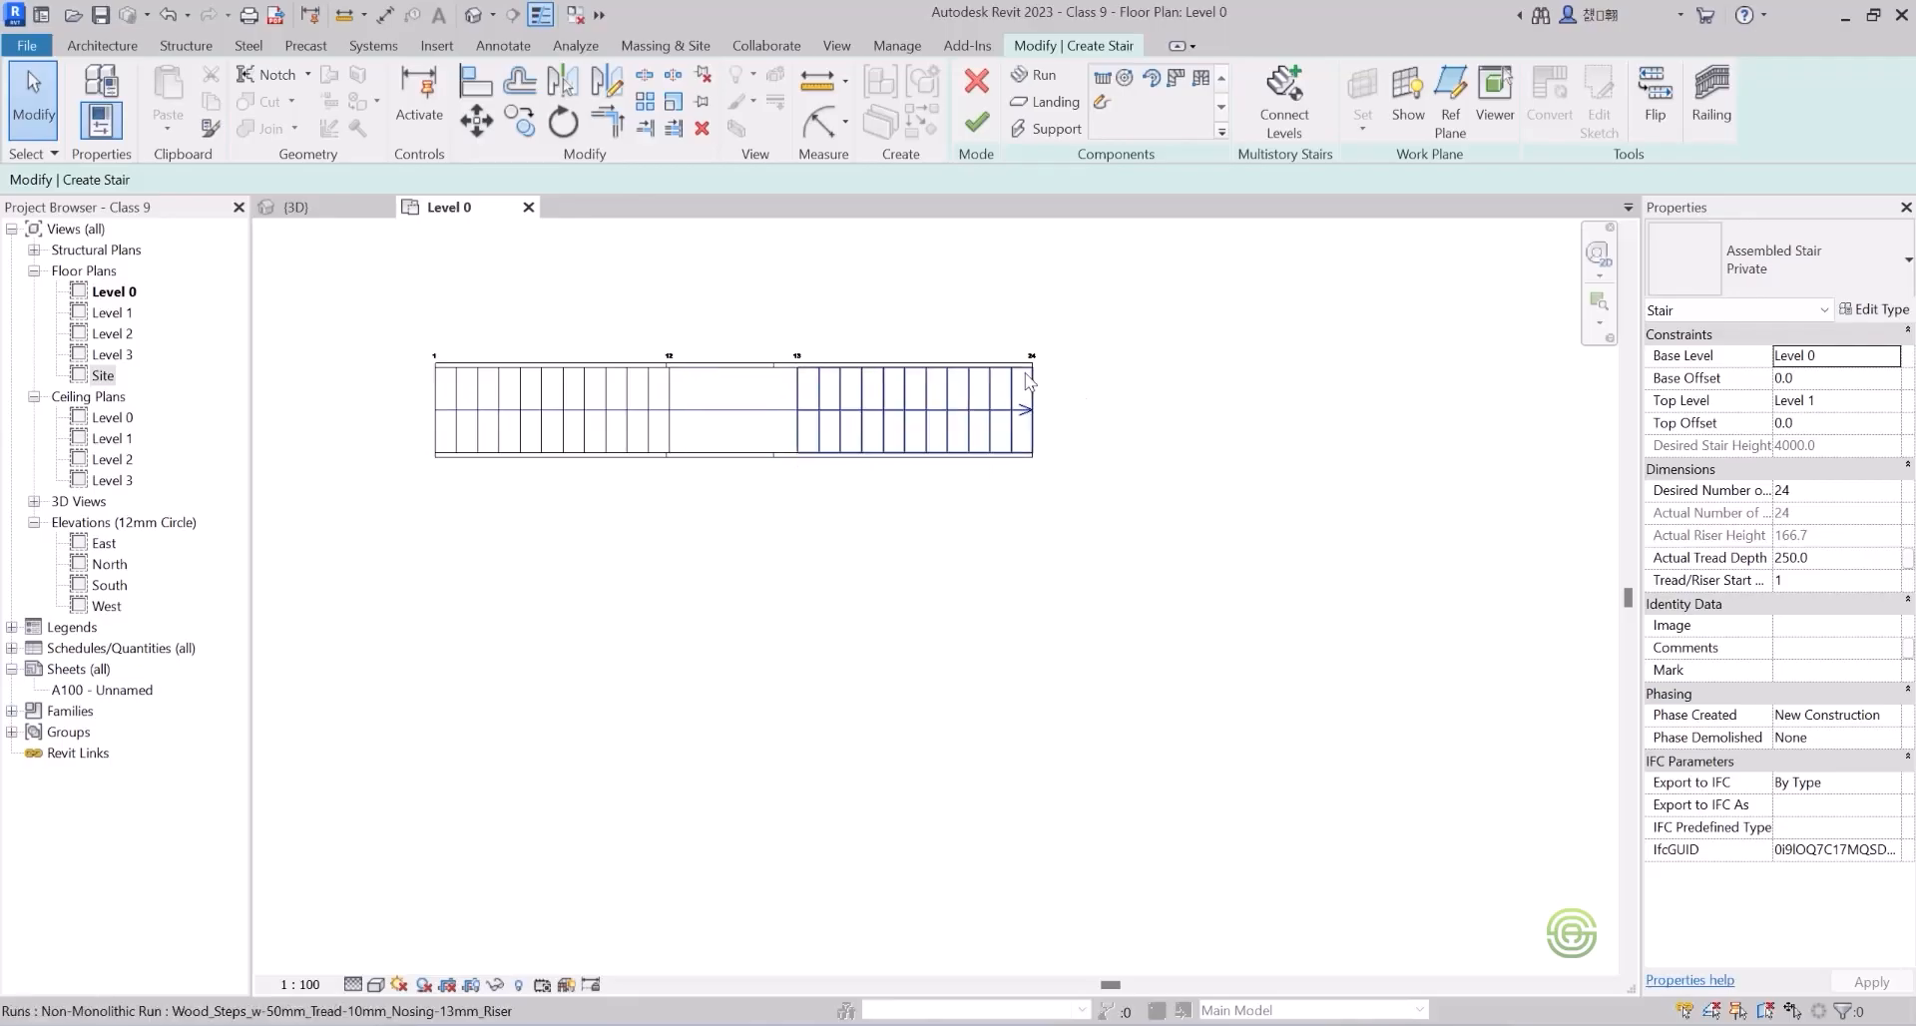
{"action": "left_click", "coordinate": [978, 124]}
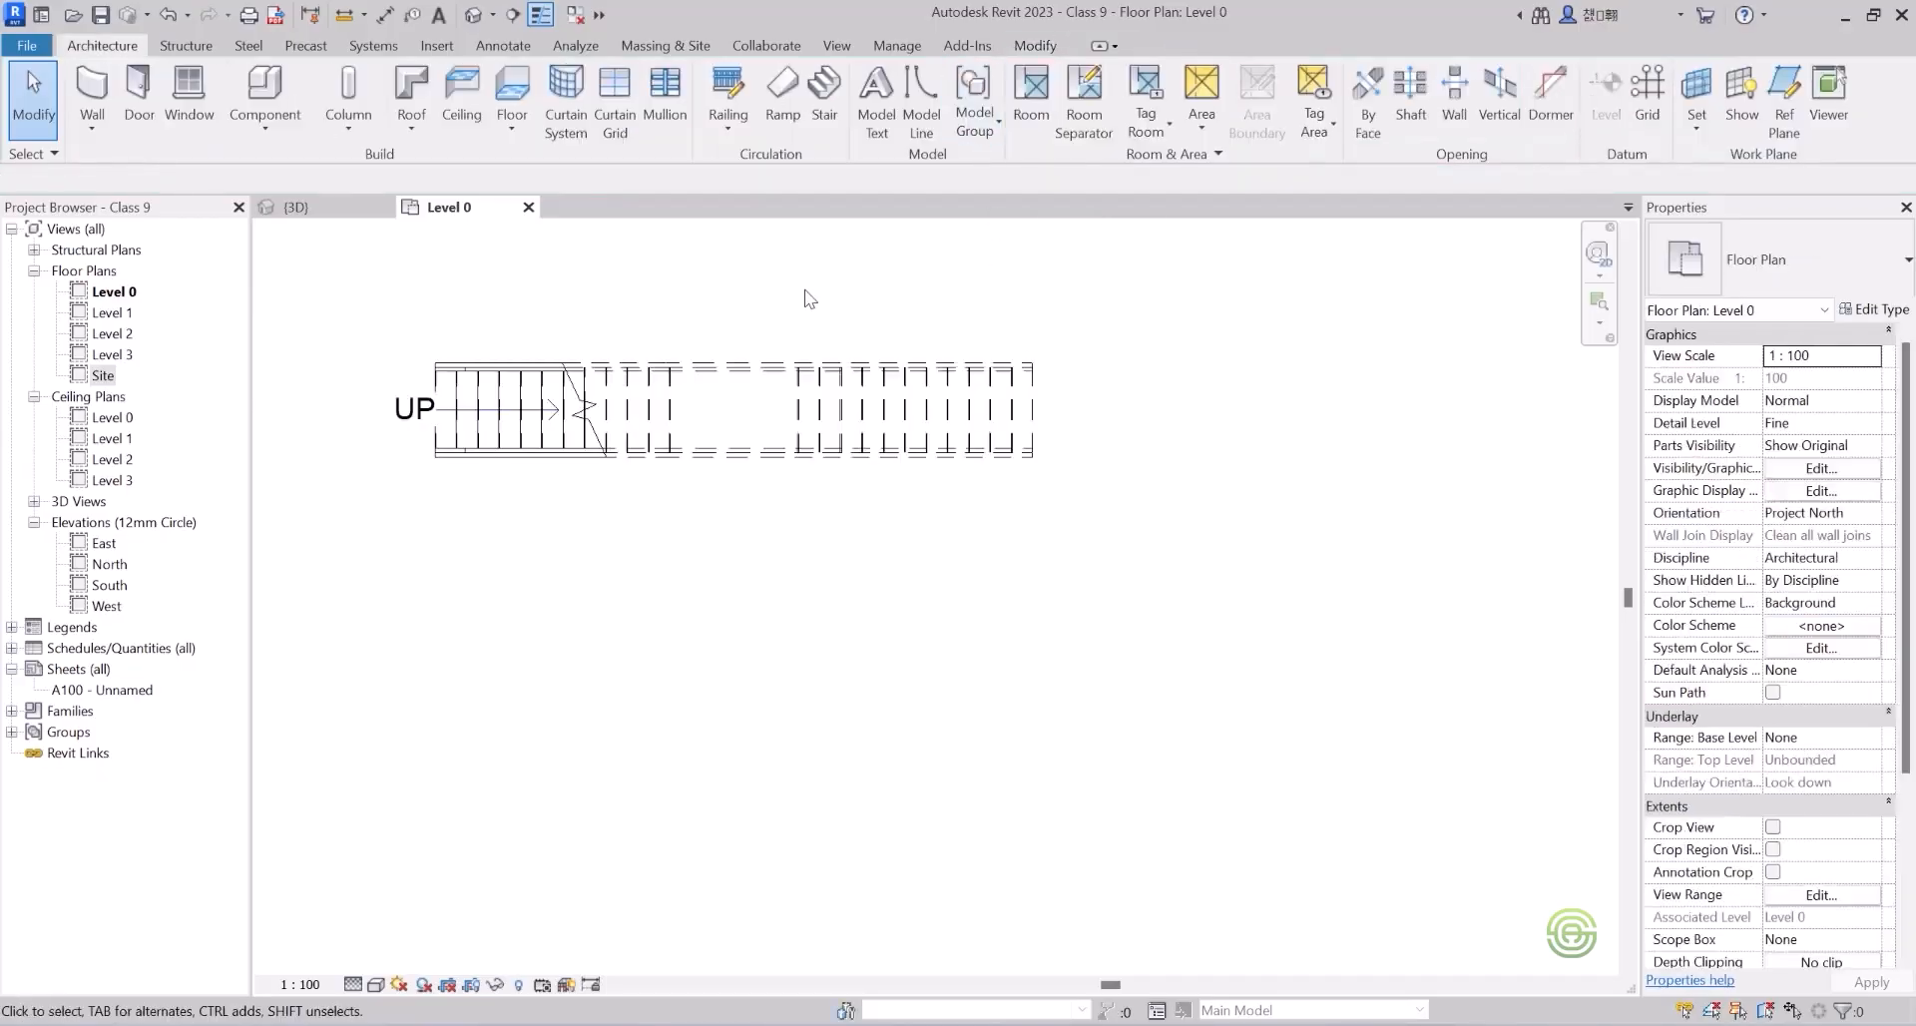
{"action": "left_click", "coordinate": [302, 211]}
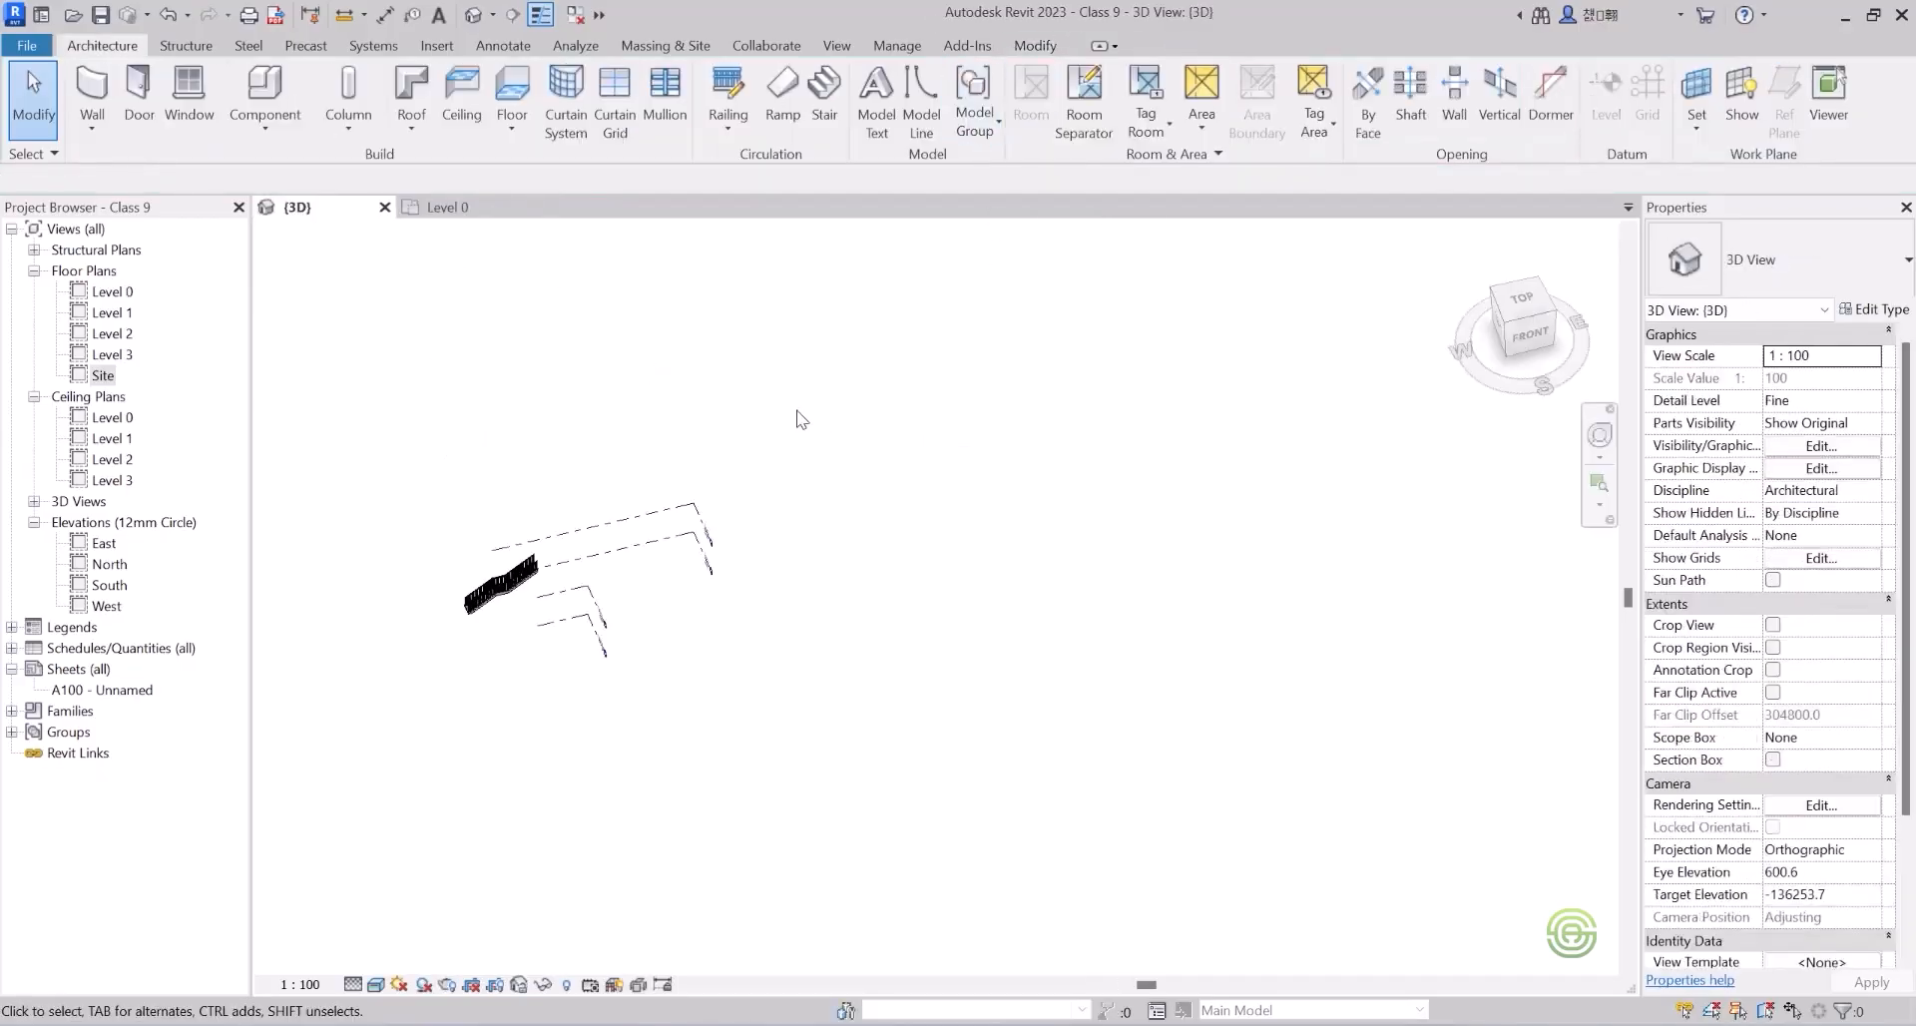
{"action": "scroll", "coordinate": [529, 524], "scroll_direction": "up", "scroll_amount": 7}
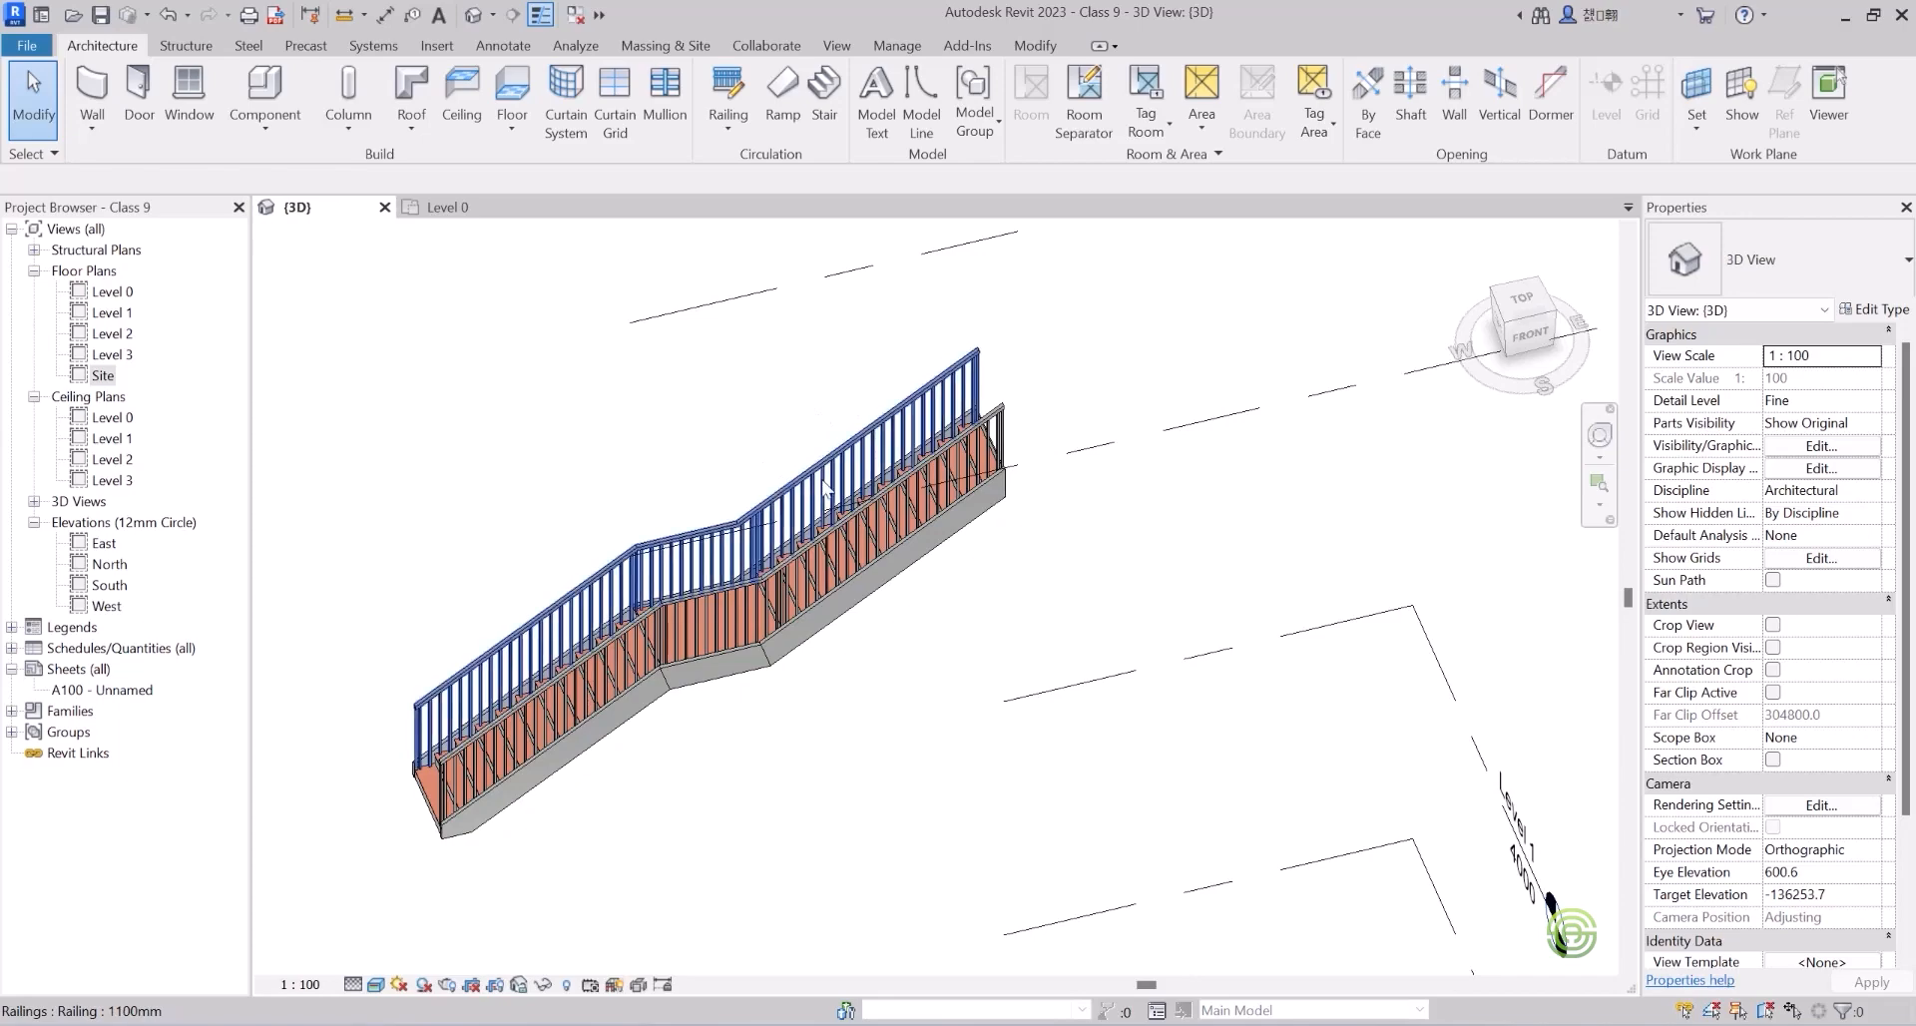
Start a new stair in the Level 0 plan and draw its first horizontal 12-riser run, 1000 mm wide, below the existing stair.
{"action": "left_click", "coordinate": [464, 215]}
{"action": "scroll", "coordinate": [754, 431], "scroll_direction": "down", "scroll_amount": 5}
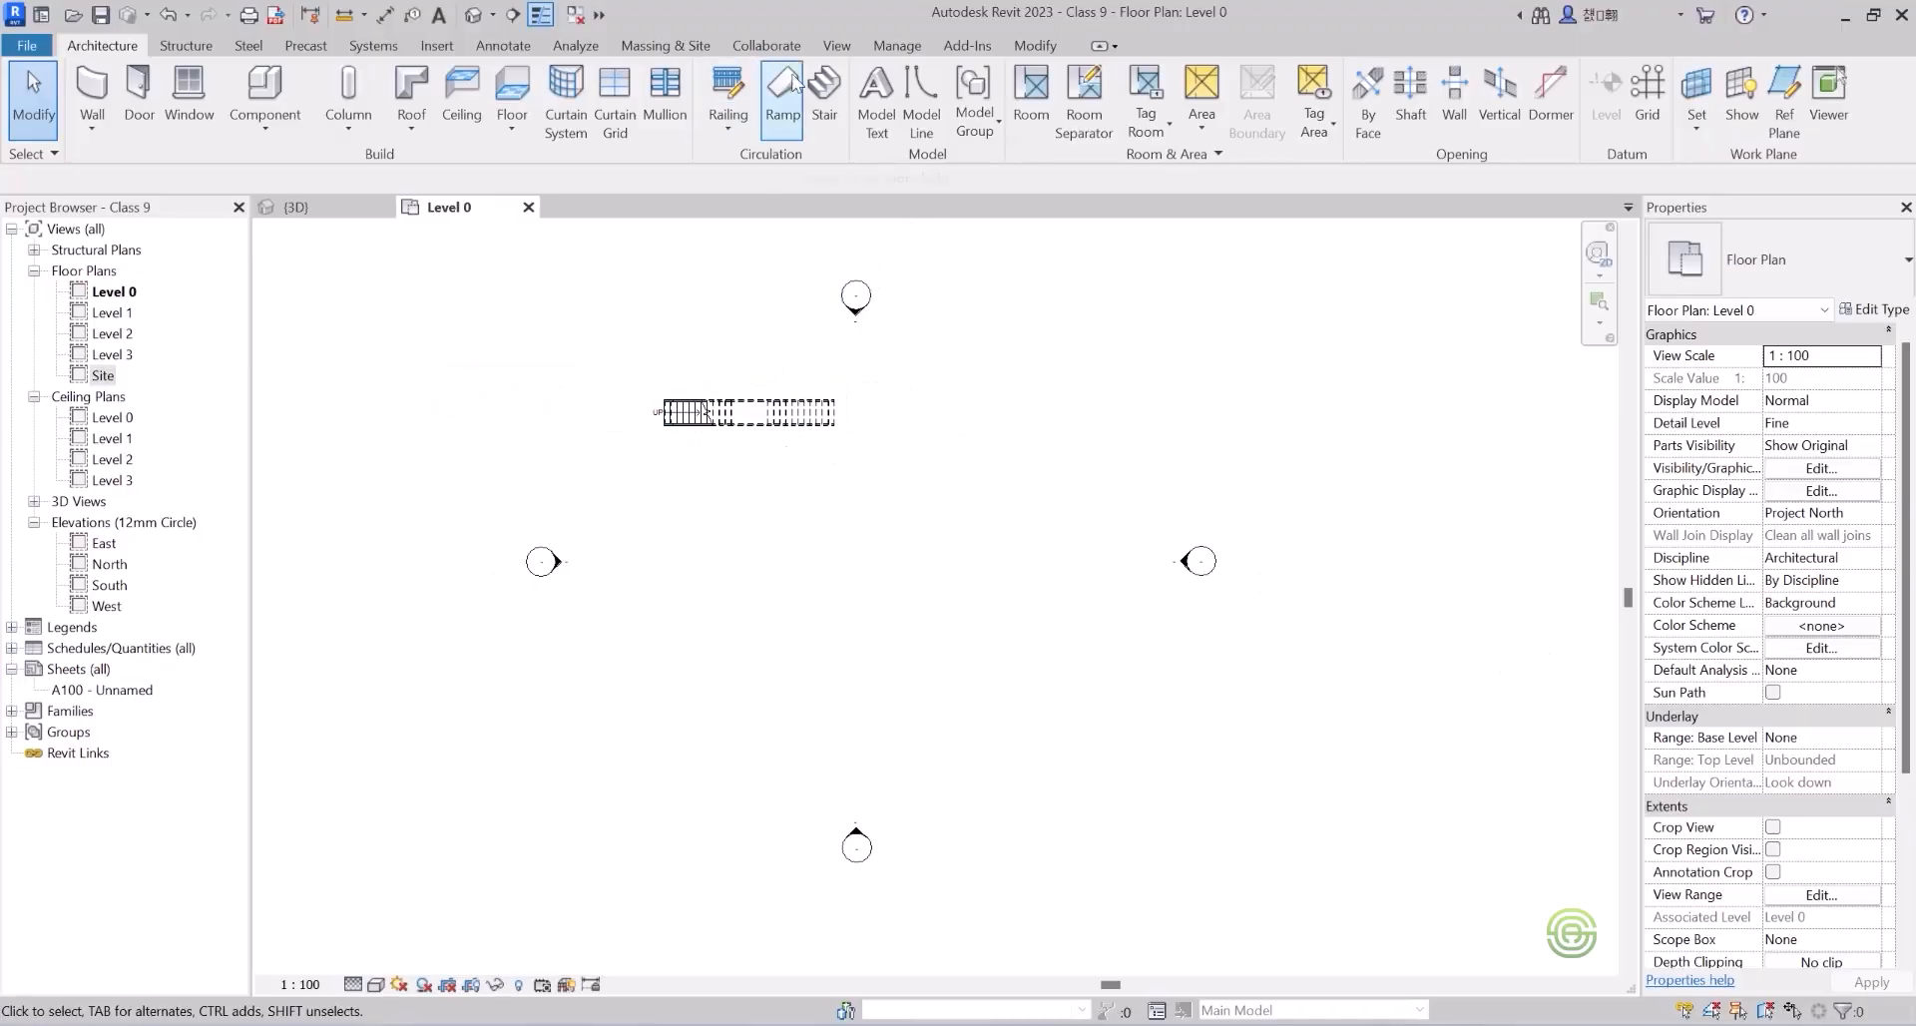
{"action": "left_click", "coordinate": [824, 95]}
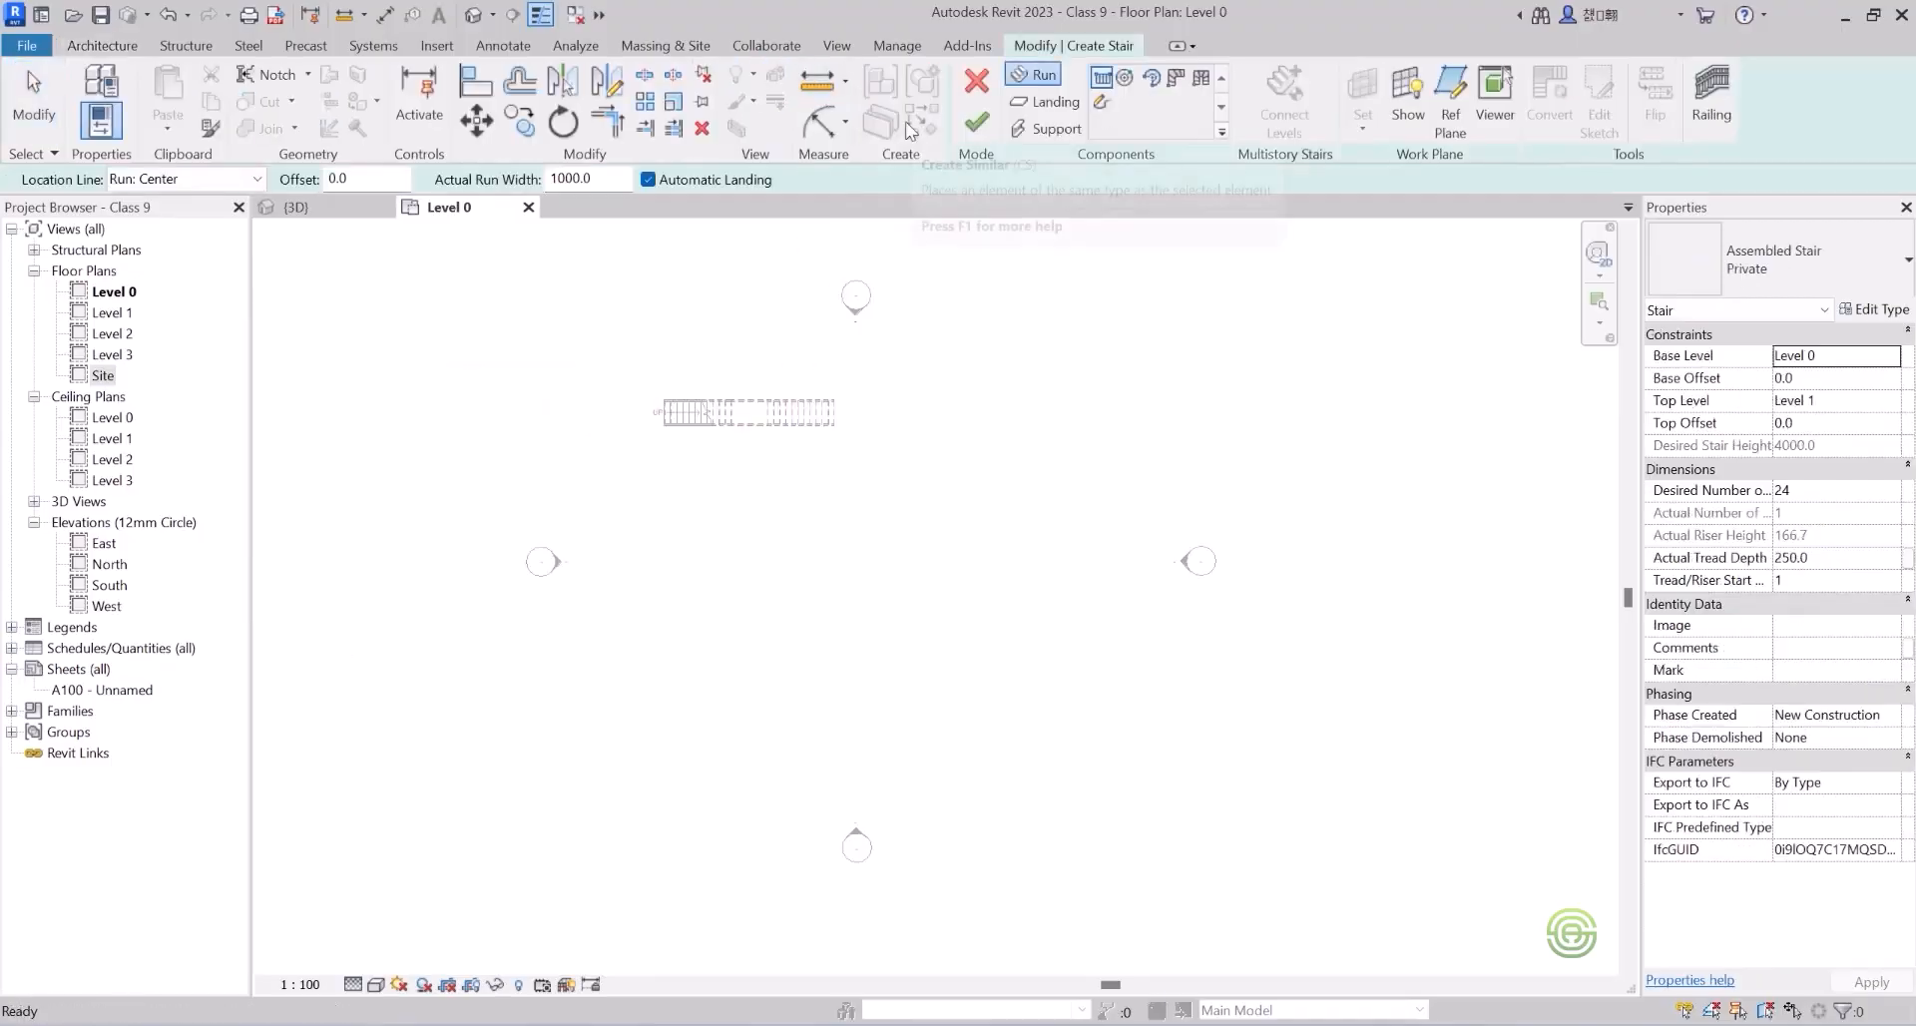
{"action": "scroll", "coordinate": [736, 475], "scroll_direction": "up", "scroll_amount": 4}
{"action": "scroll", "coordinate": [699, 469], "scroll_direction": "up", "scroll_amount": 1}
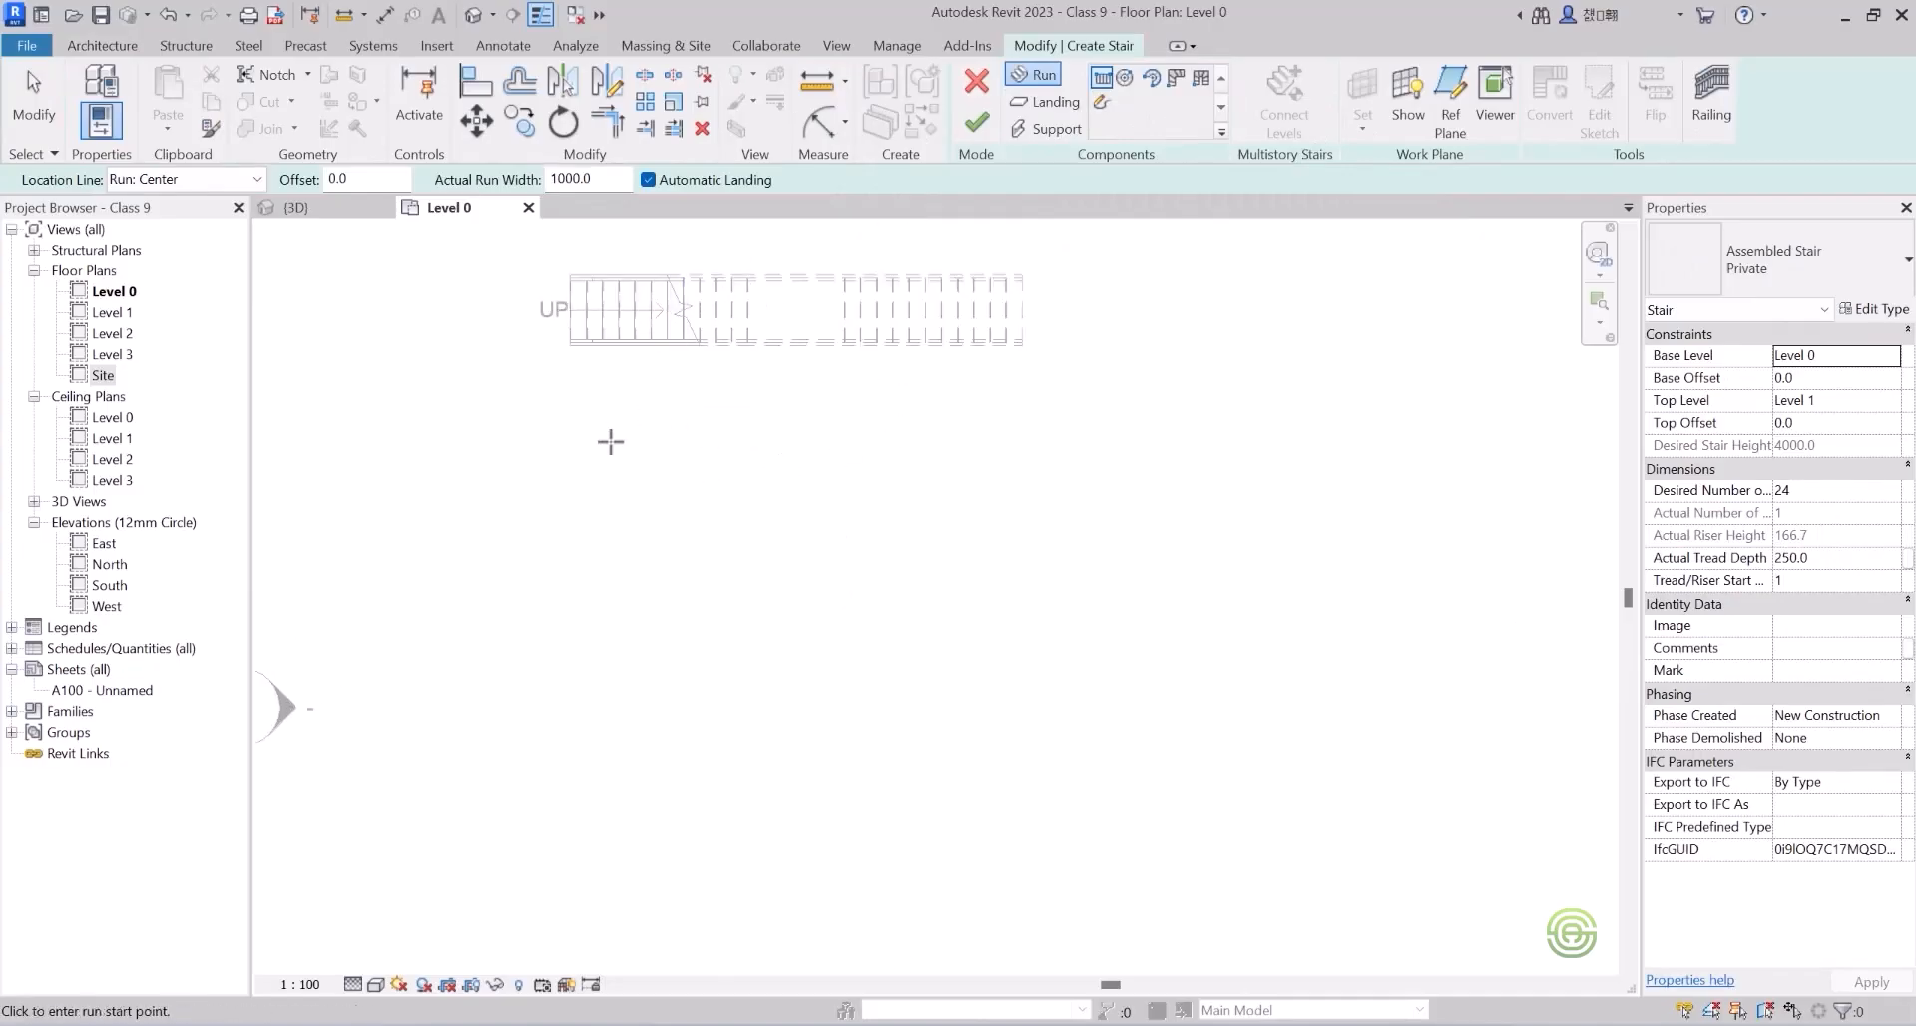
{"action": "left_click", "coordinate": [609, 439]}
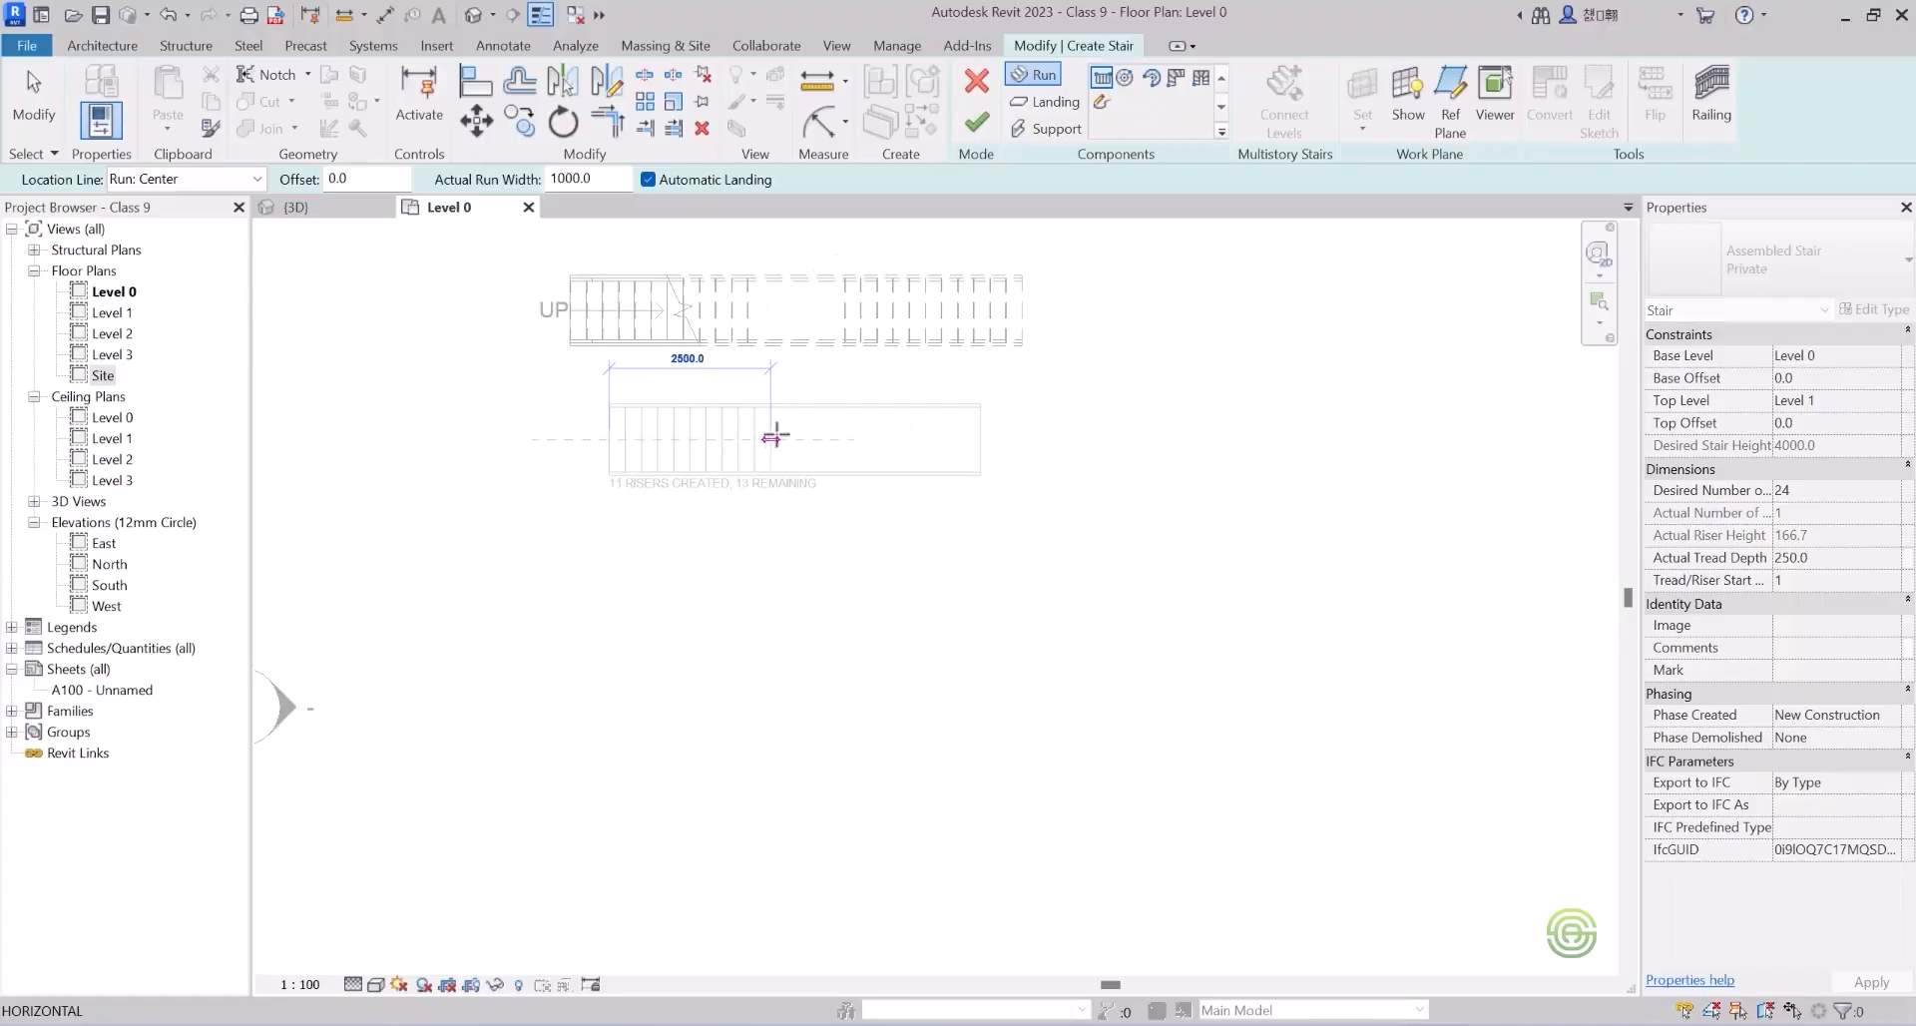
{"action": "left_click", "coordinate": [786, 436]}
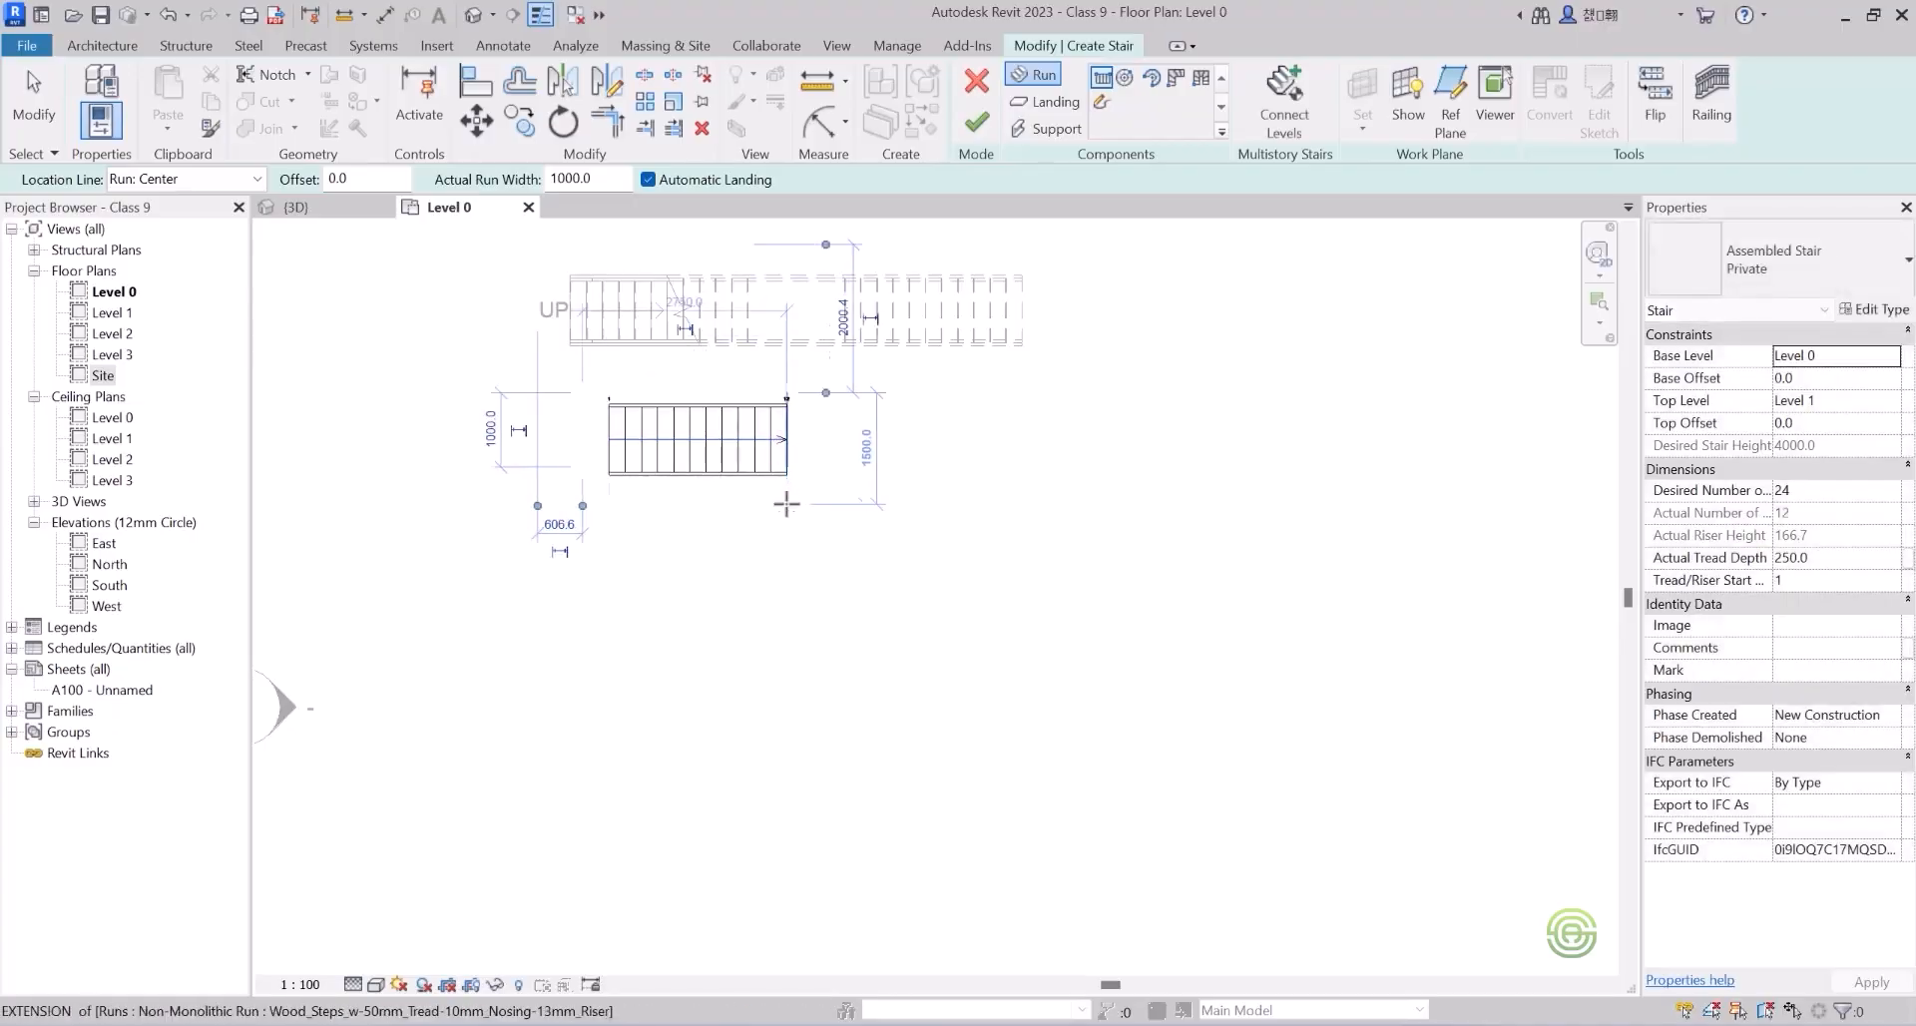
Complete the U-shaped stair with a parallel 2750 mm return run below the first, and view it from several sides in 3D.
{"action": "scroll", "coordinate": [784, 449], "scroll_direction": "up", "scroll_amount": 3}
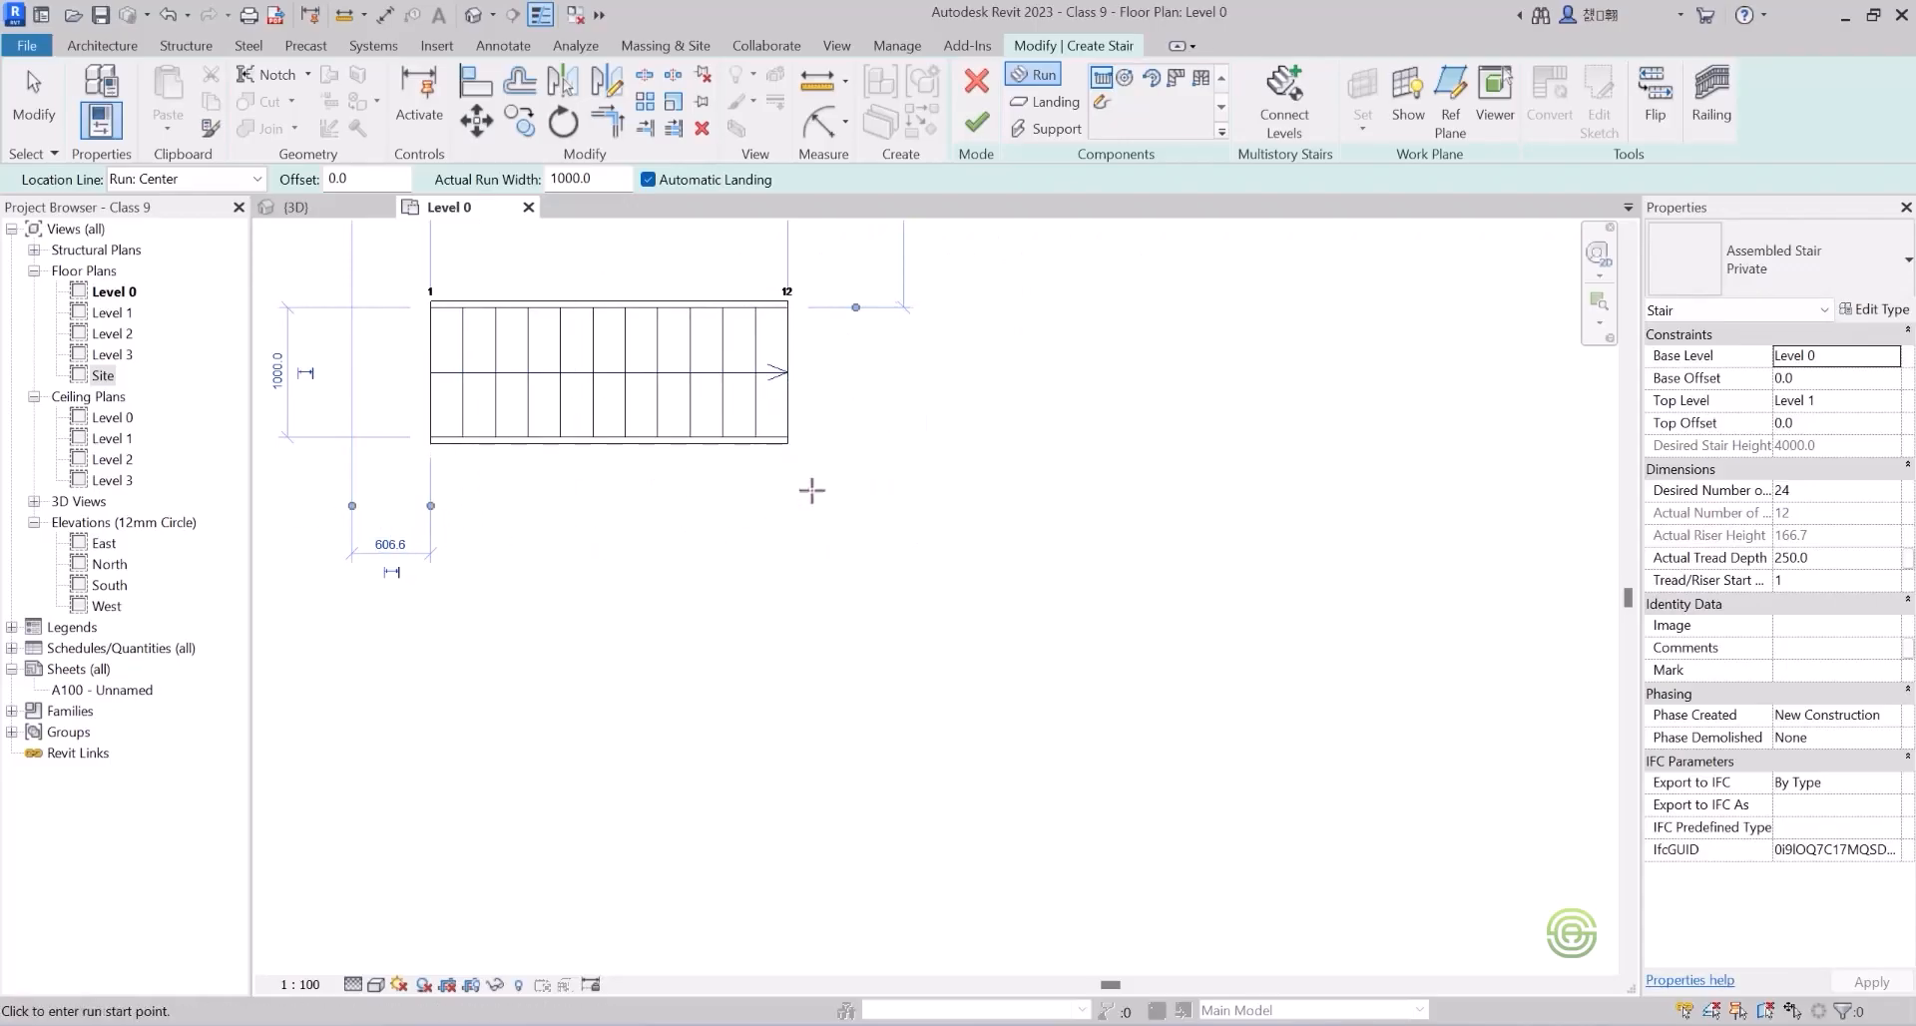
{"action": "left_click", "coordinate": [788, 537]}
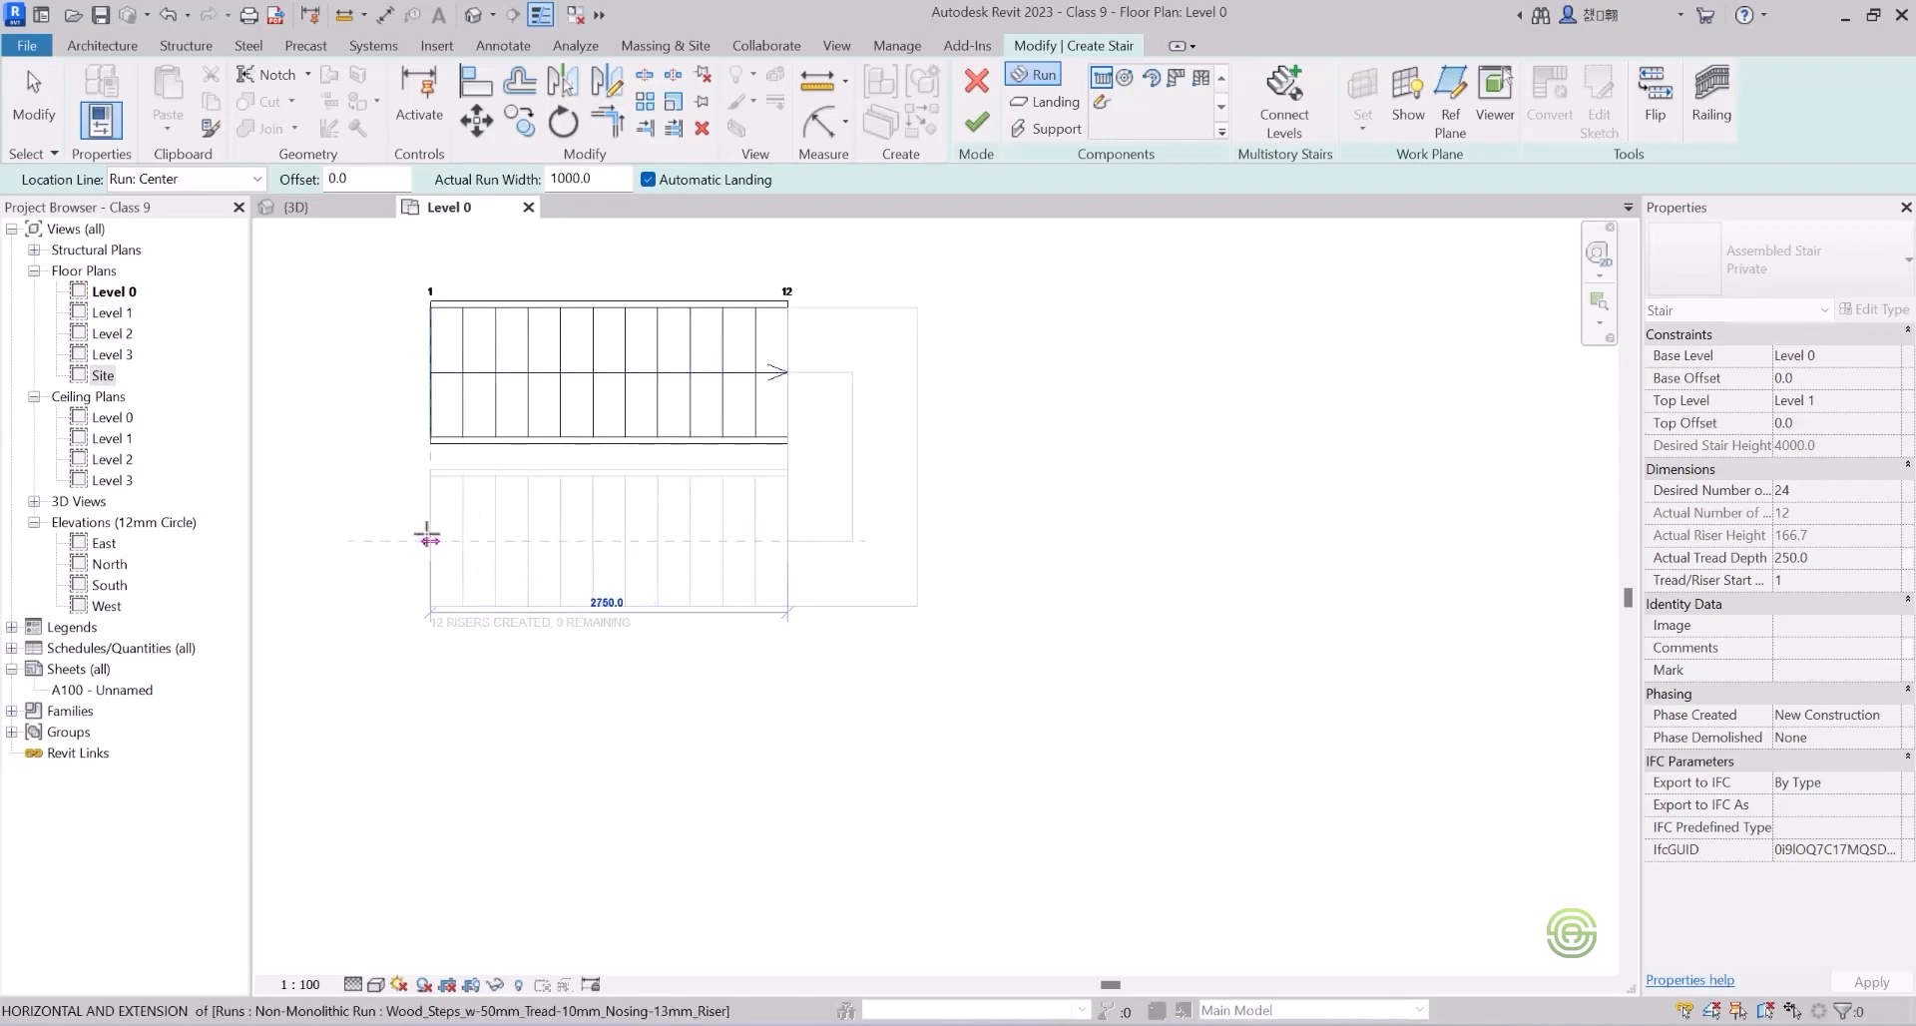
{"action": "left_click", "coordinate": [387, 536]}
{"action": "key", "text": "Escape"}
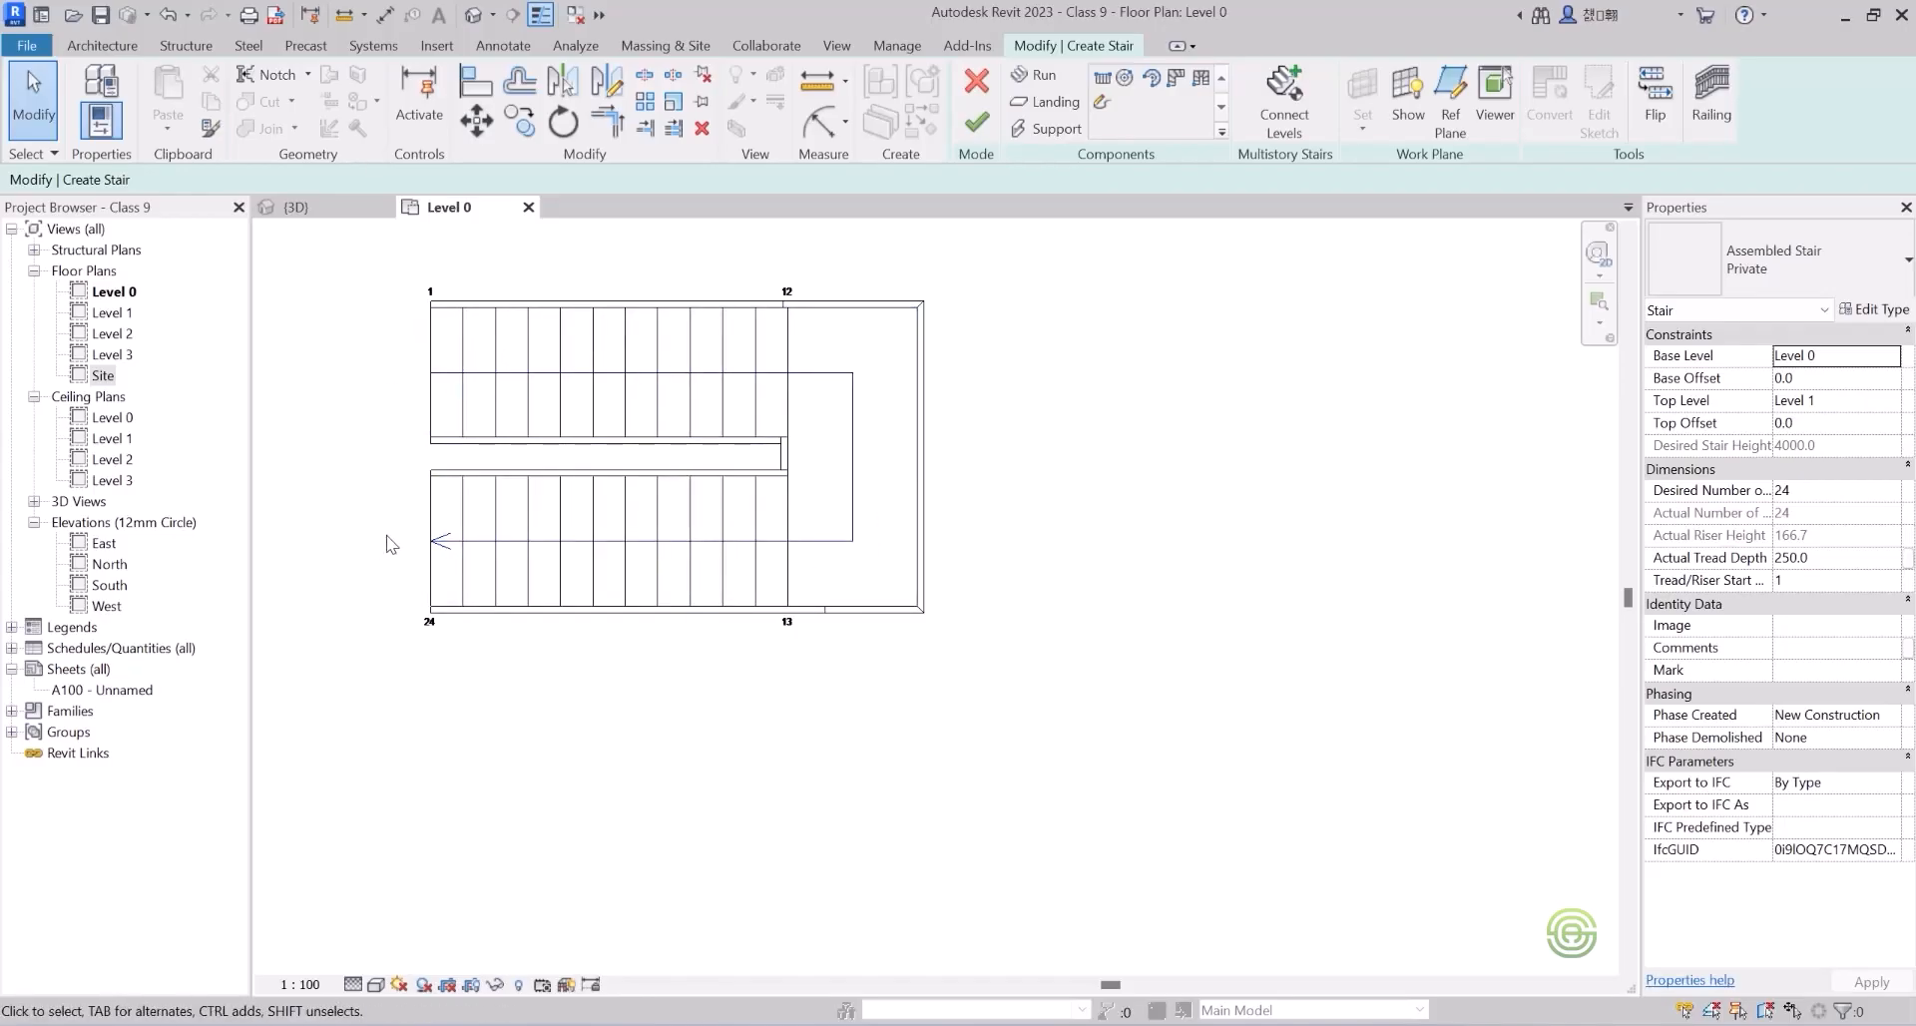
{"action": "left_click", "coordinate": [978, 125]}
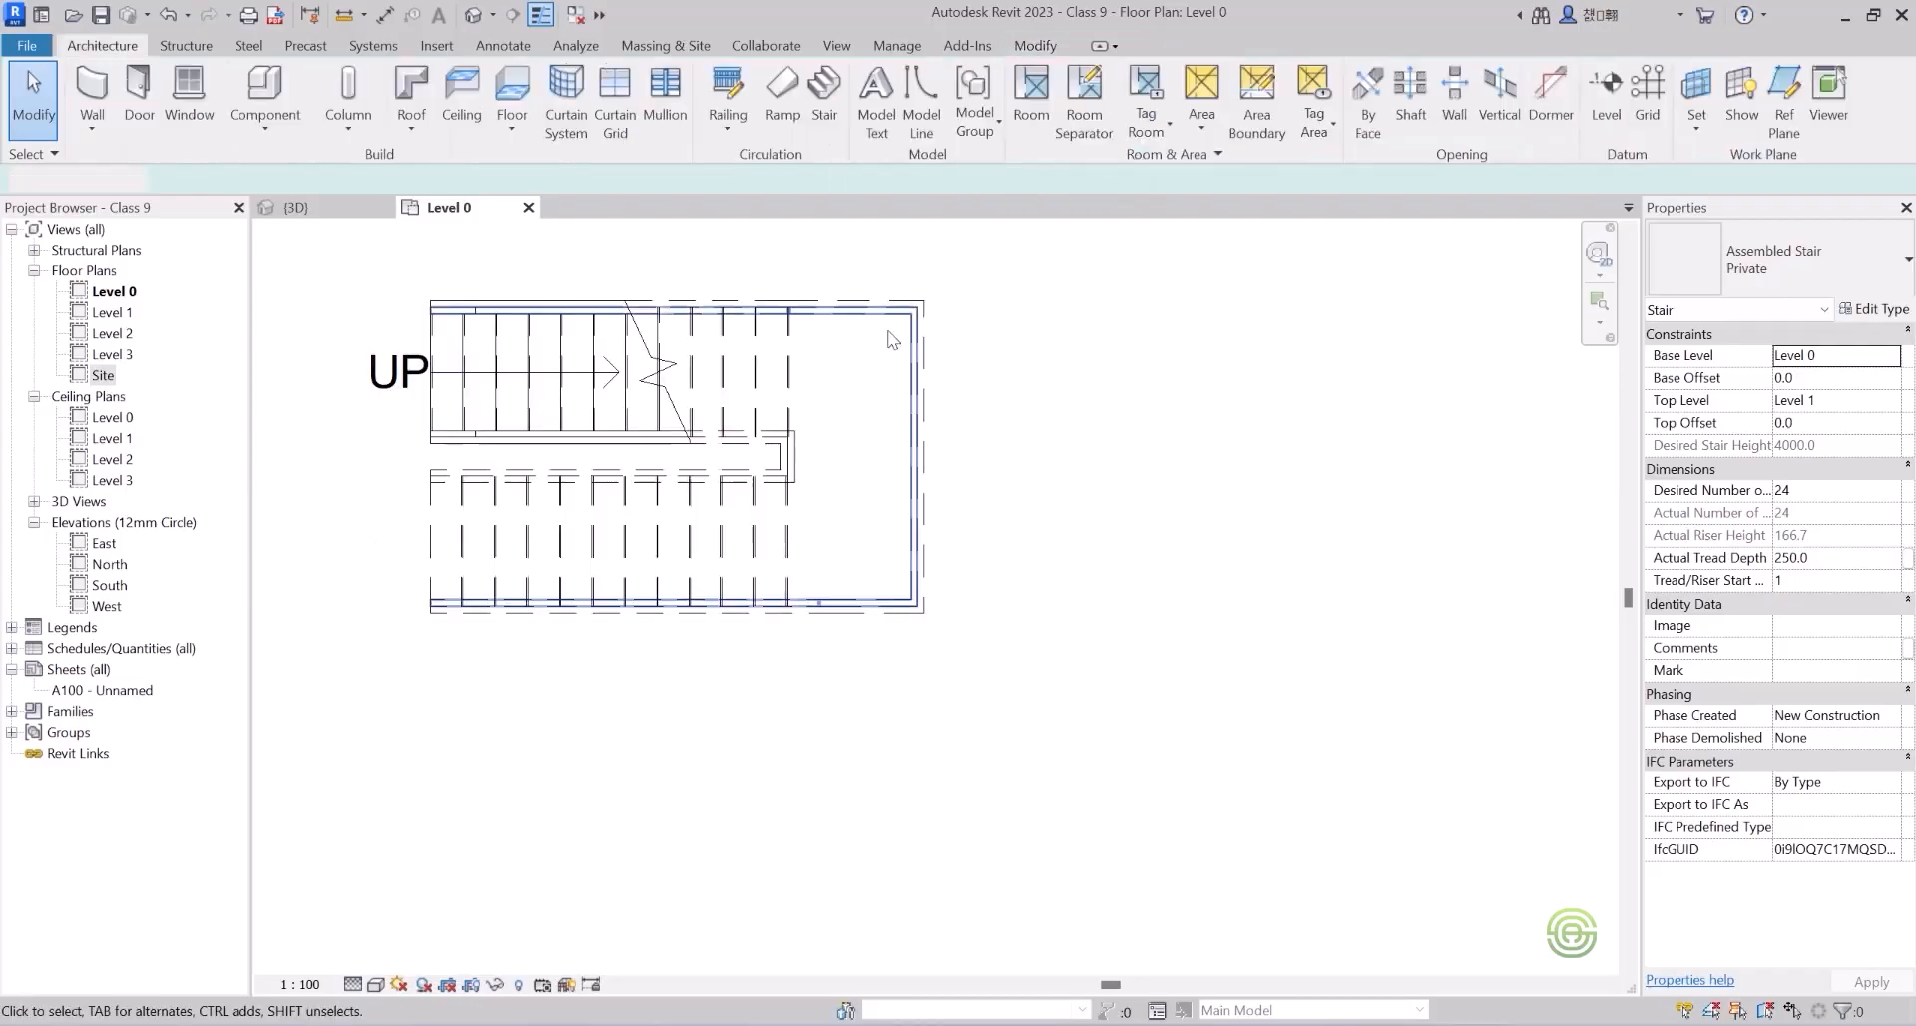
{"action": "left_click", "coordinate": [295, 210]}
{"action": "middle_click_drag", "start_coordinate": [736, 458], "coordinate": [850, 642], "text": "shift"}
{"action": "middle_click_drag", "start_coordinate": [826, 546], "coordinate": [1329, 539], "text": "shift"}
Flip the direction of the U-shaped stair's outer railing back and forth several times in the 3D view.
{"action": "left_click", "coordinate": [962, 425]}
{"action": "scroll", "coordinate": [1028, 483], "scroll_direction": "up", "scroll_amount": 3}
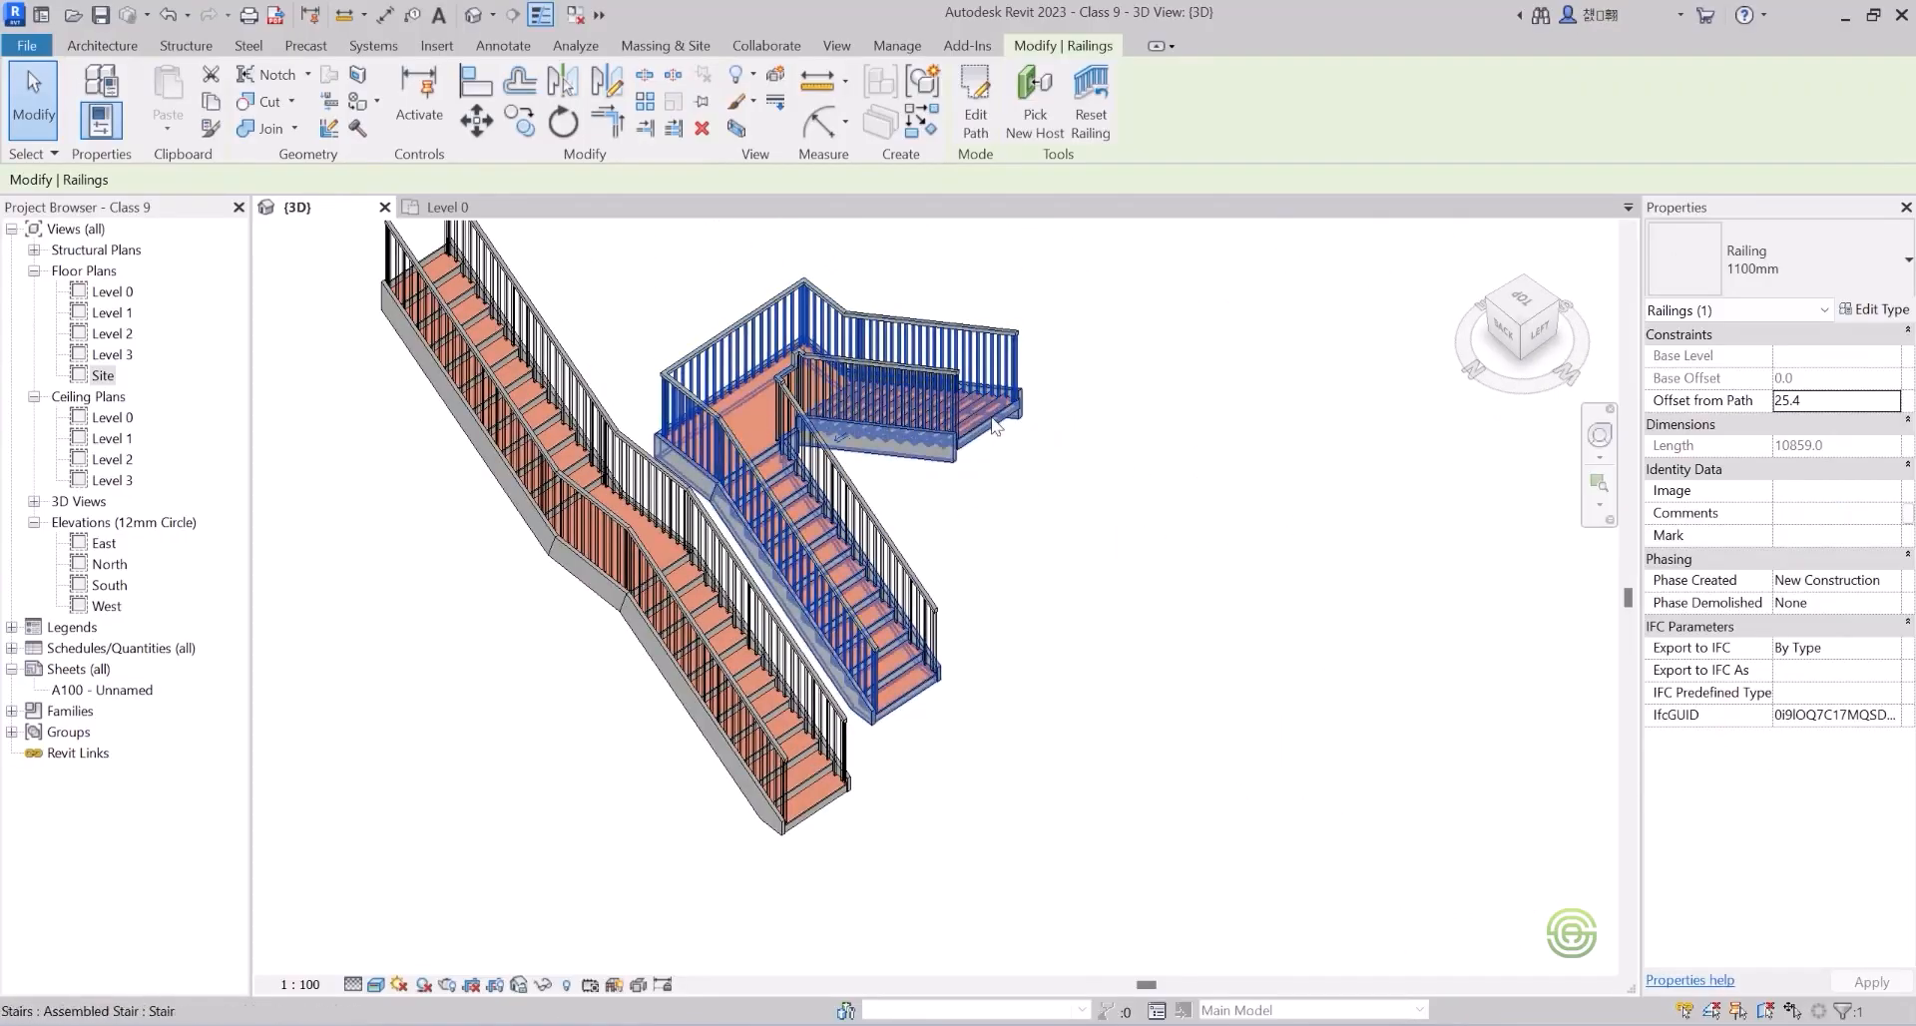
{"action": "middle_click_drag", "start_coordinate": [897, 441], "coordinate": [851, 464], "text": "shift"}
{"action": "scroll", "coordinate": [846, 451], "scroll_direction": "up", "scroll_amount": 2}
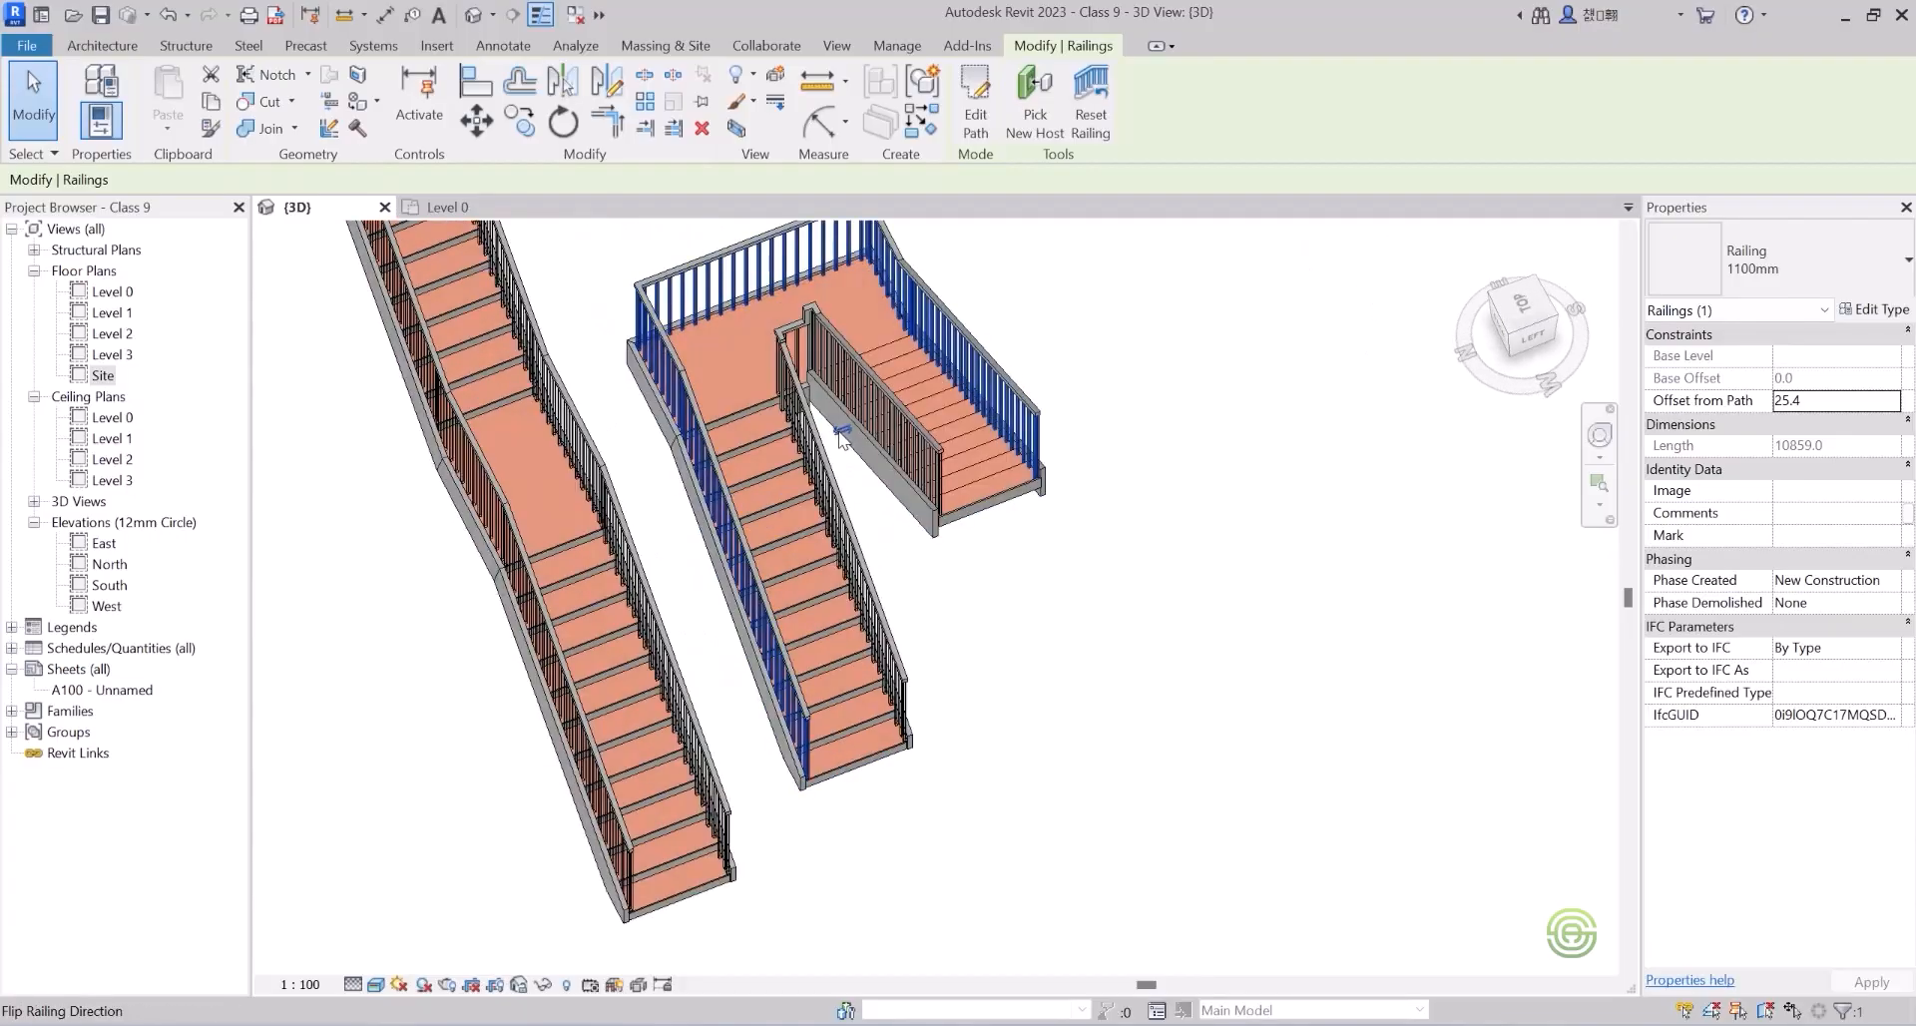
{"action": "left_click", "coordinate": [841, 432]}
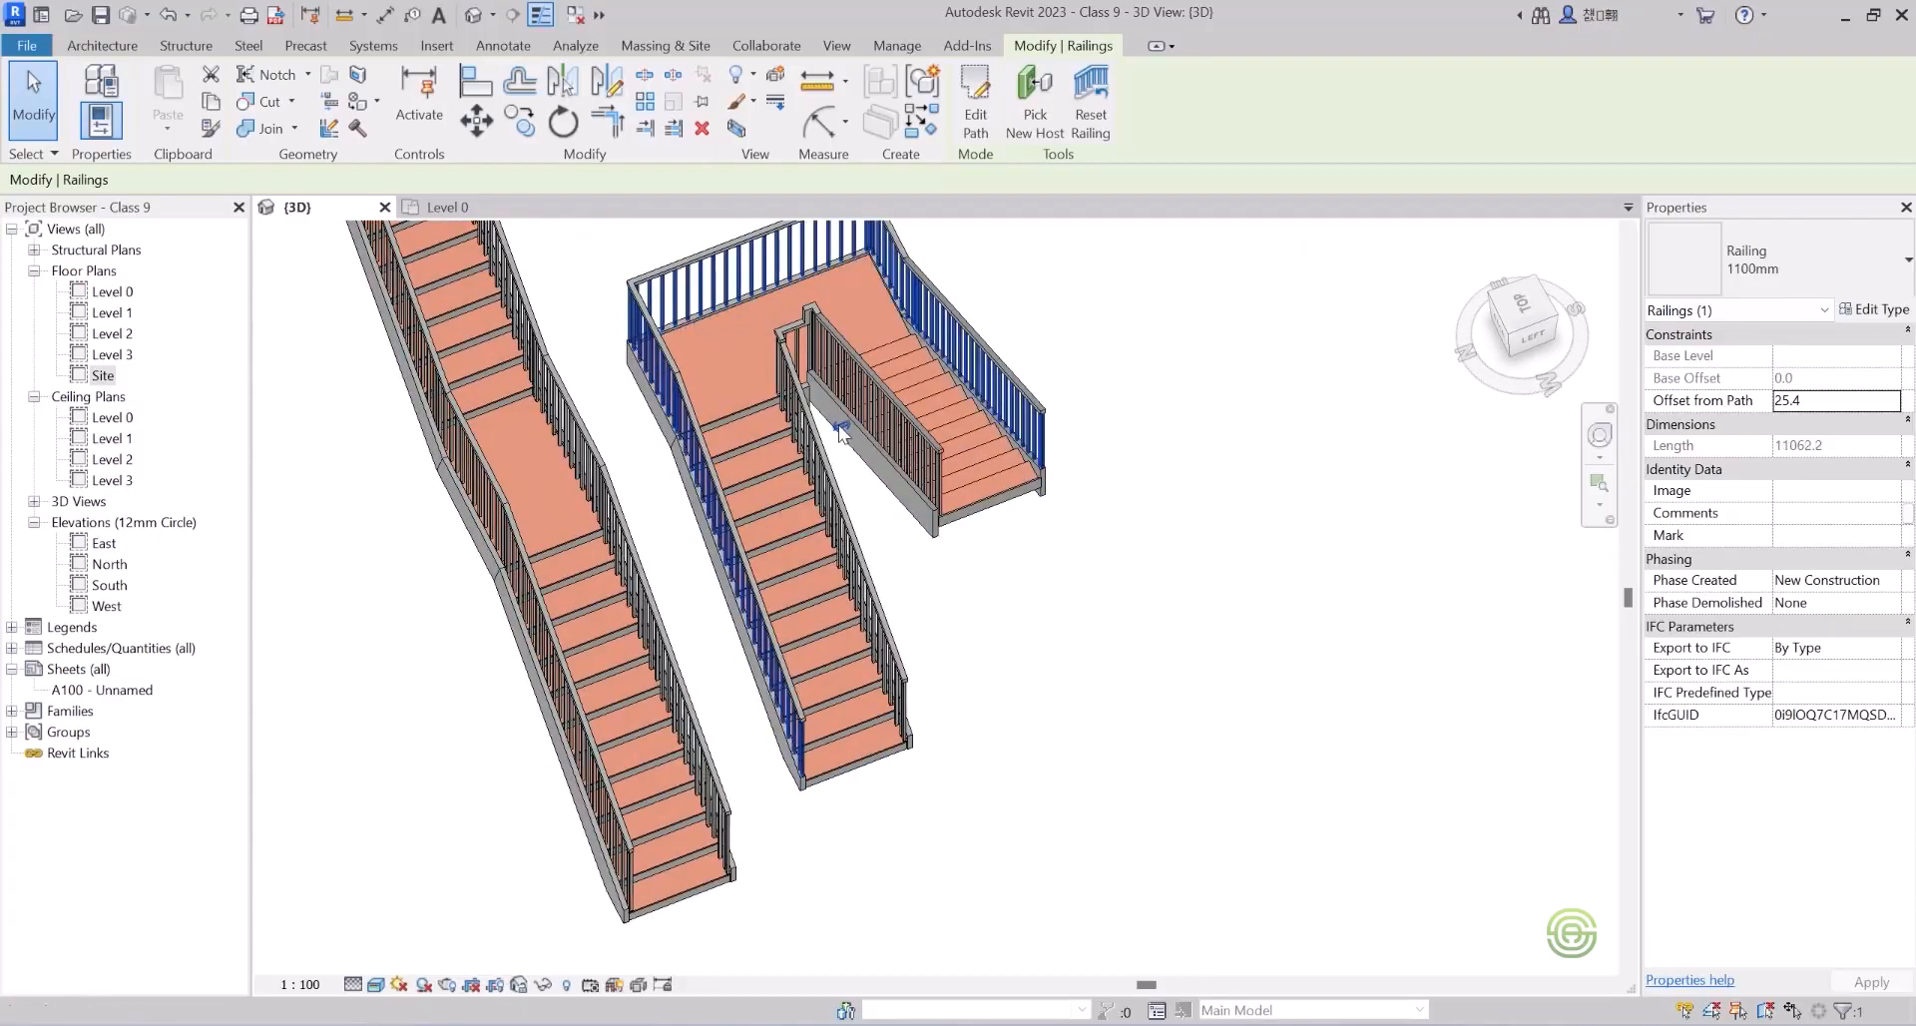
{"action": "left_click", "coordinate": [841, 431]}
{"action": "left_click", "coordinate": [842, 431]}
{"action": "left_click", "coordinate": [841, 431]}
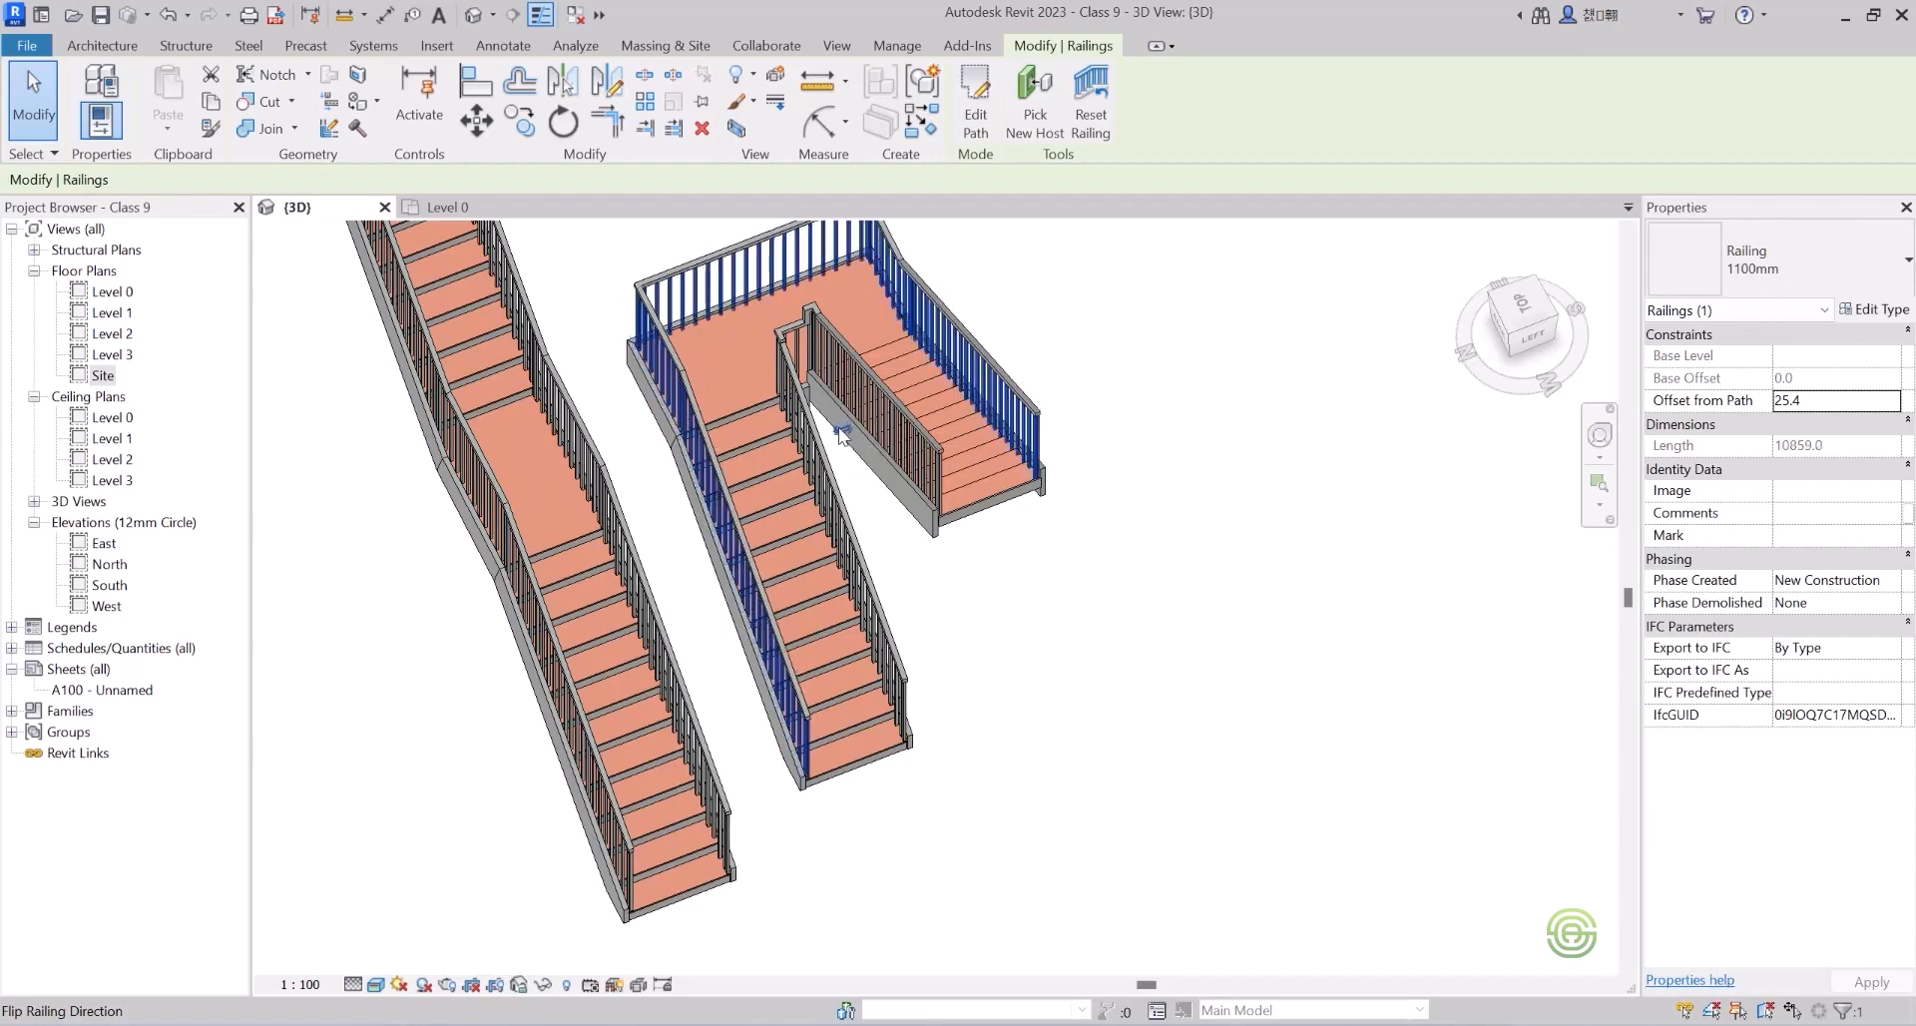
{"action": "left_click", "coordinate": [841, 431]}
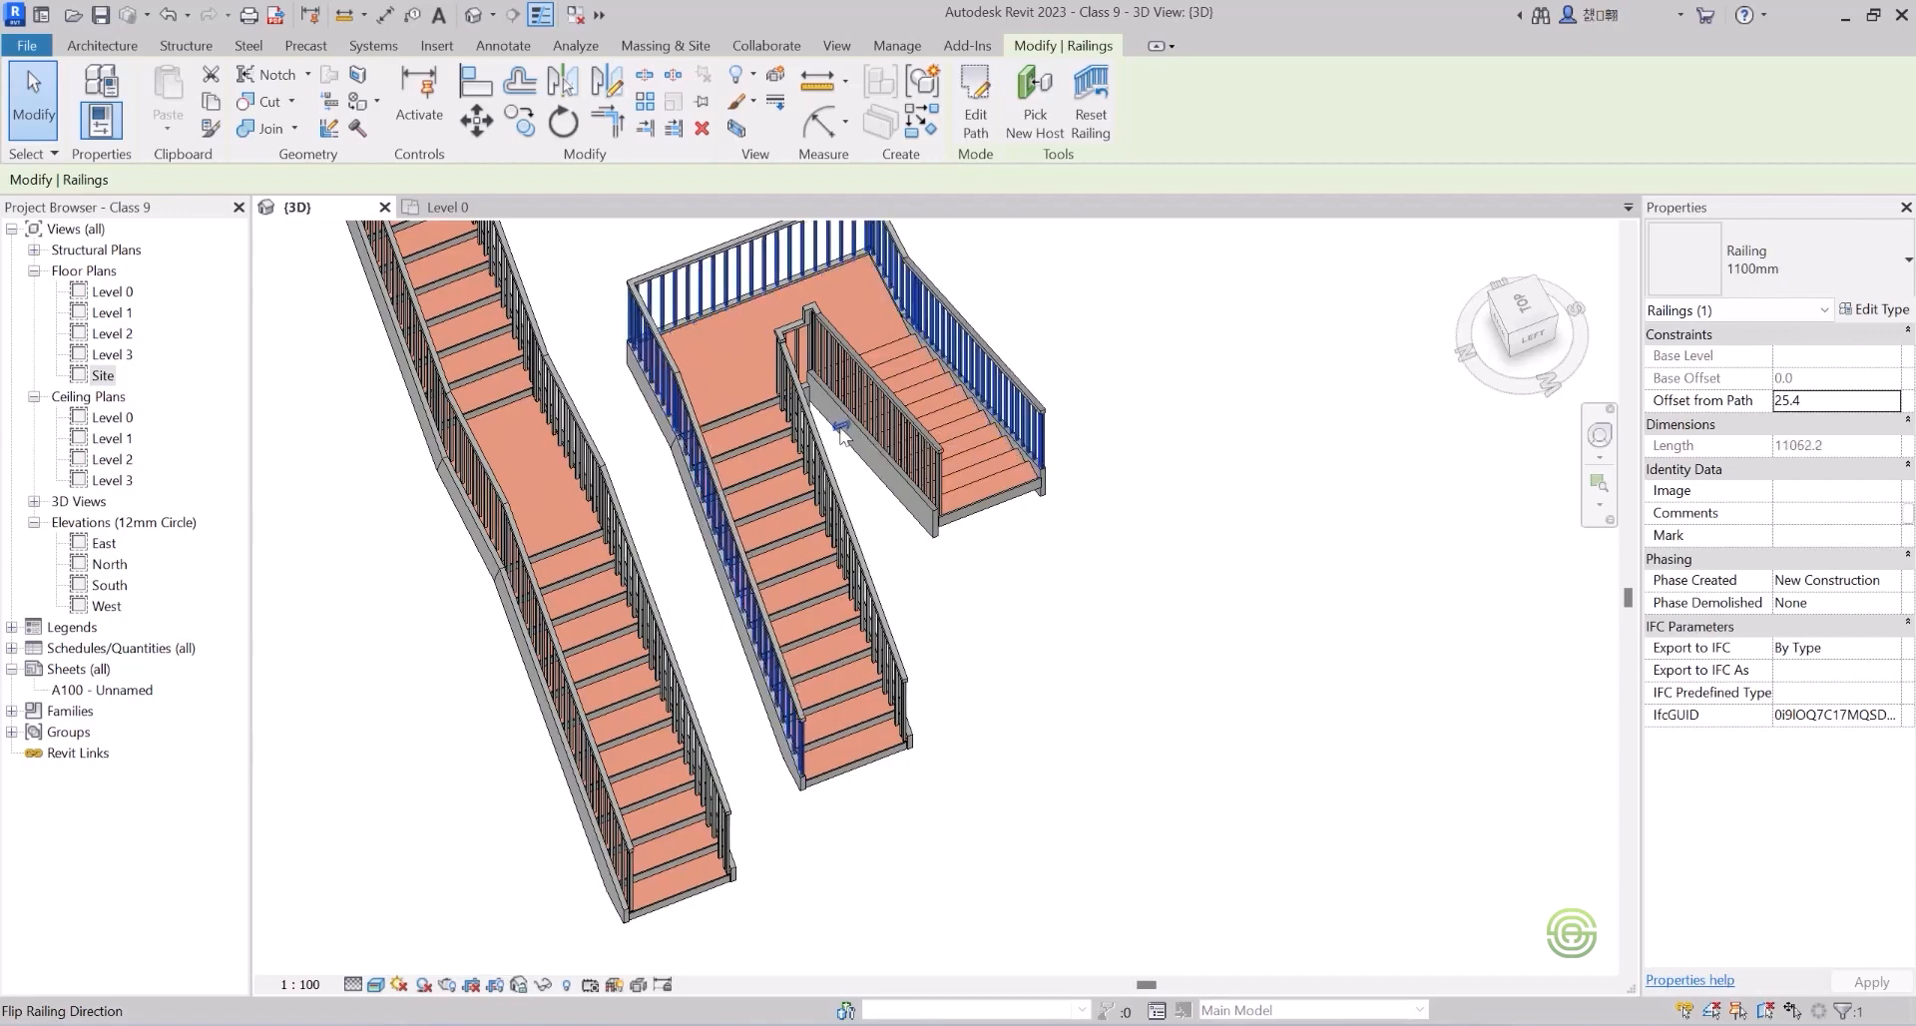
{"action": "left_click", "coordinate": [842, 431]}
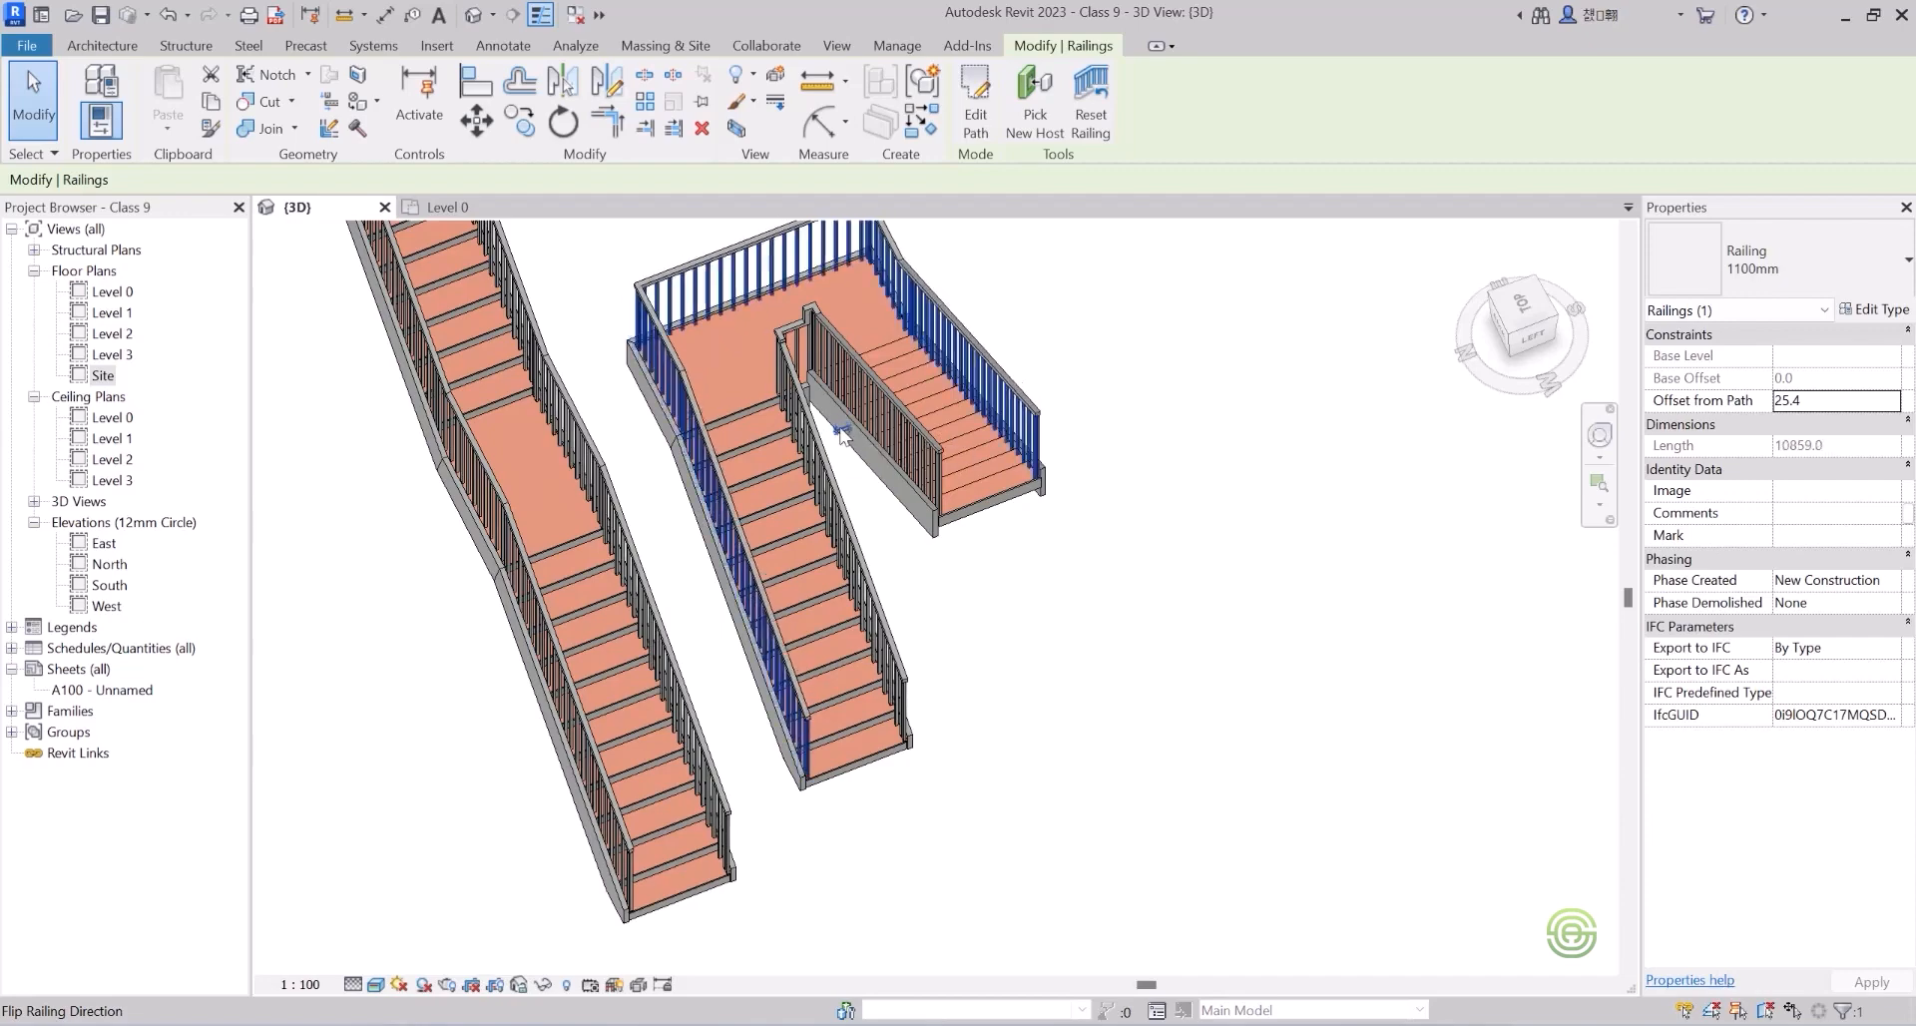
Flip the U-shaped stair's up direction in the Level 0 plan and check the stair in 3D.
{"action": "left_click", "coordinate": [981, 501]}
{"action": "middle_click_drag", "start_coordinate": [981, 501], "coordinate": [871, 359], "text": "shift"}
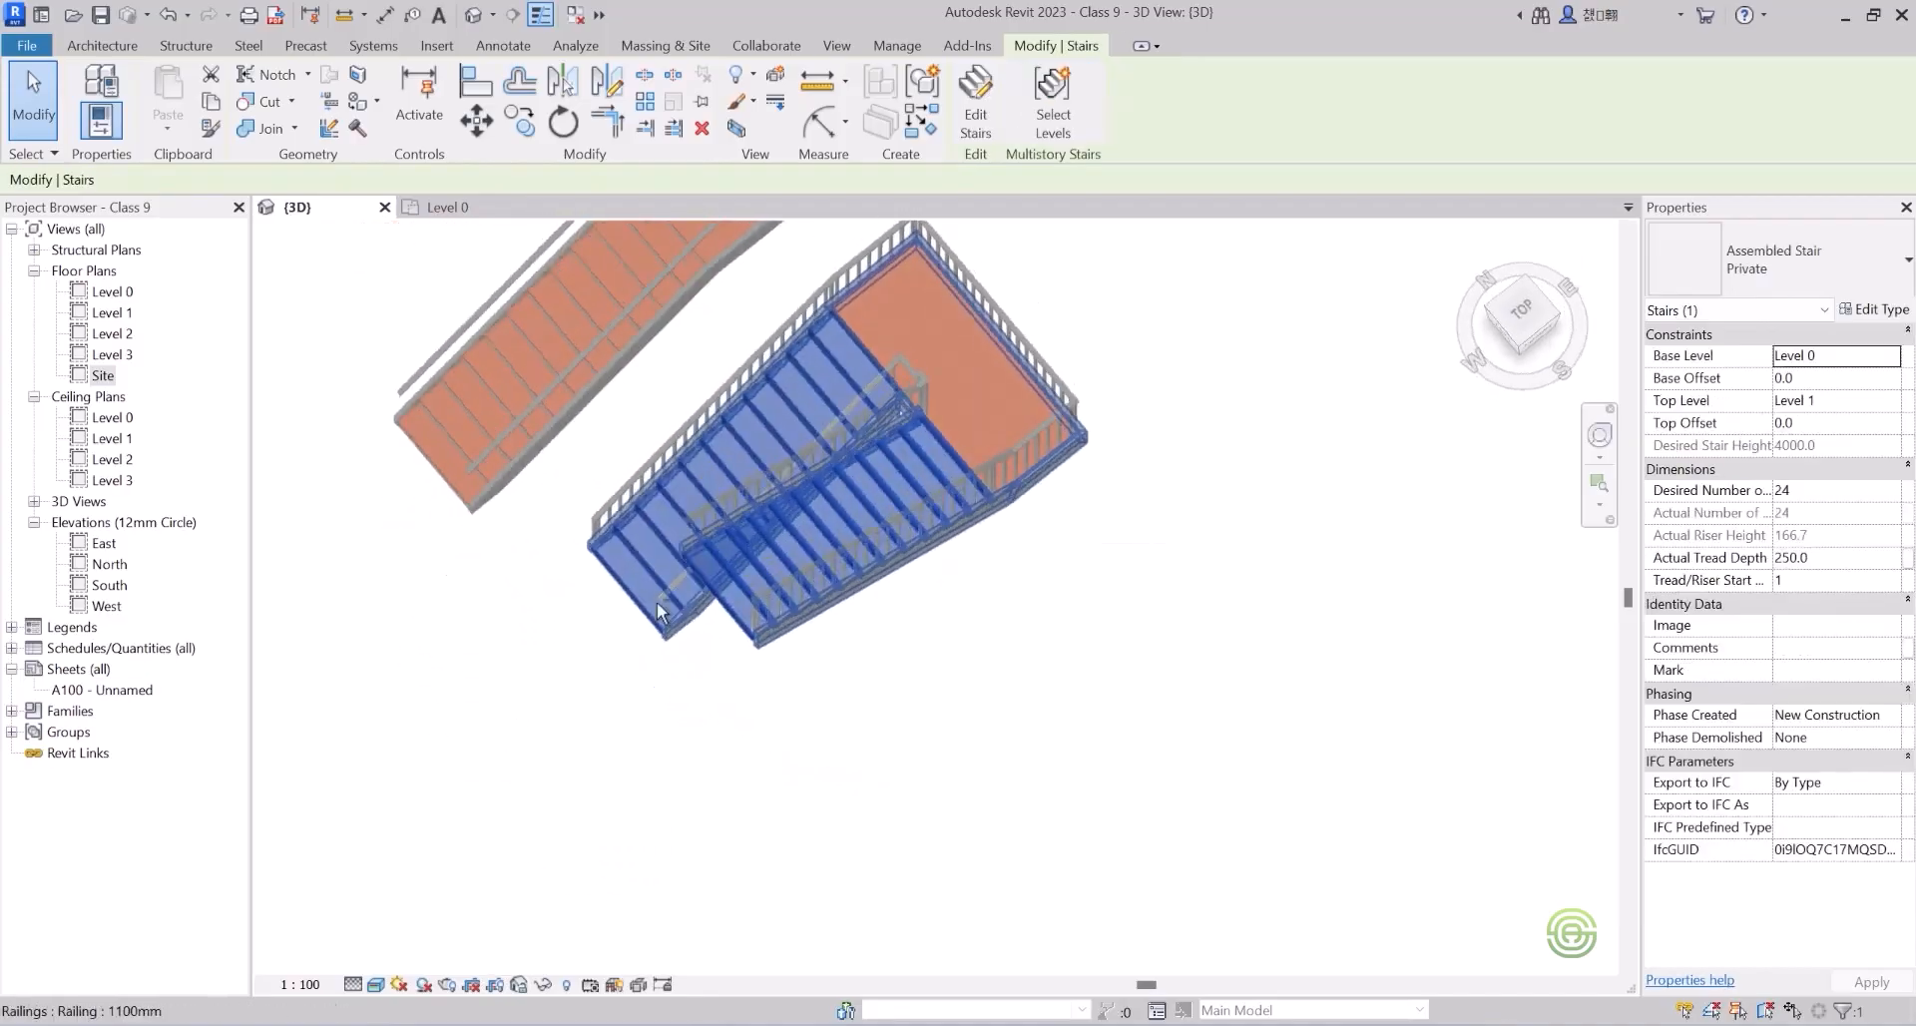
{"action": "left_click", "coordinate": [861, 305]}
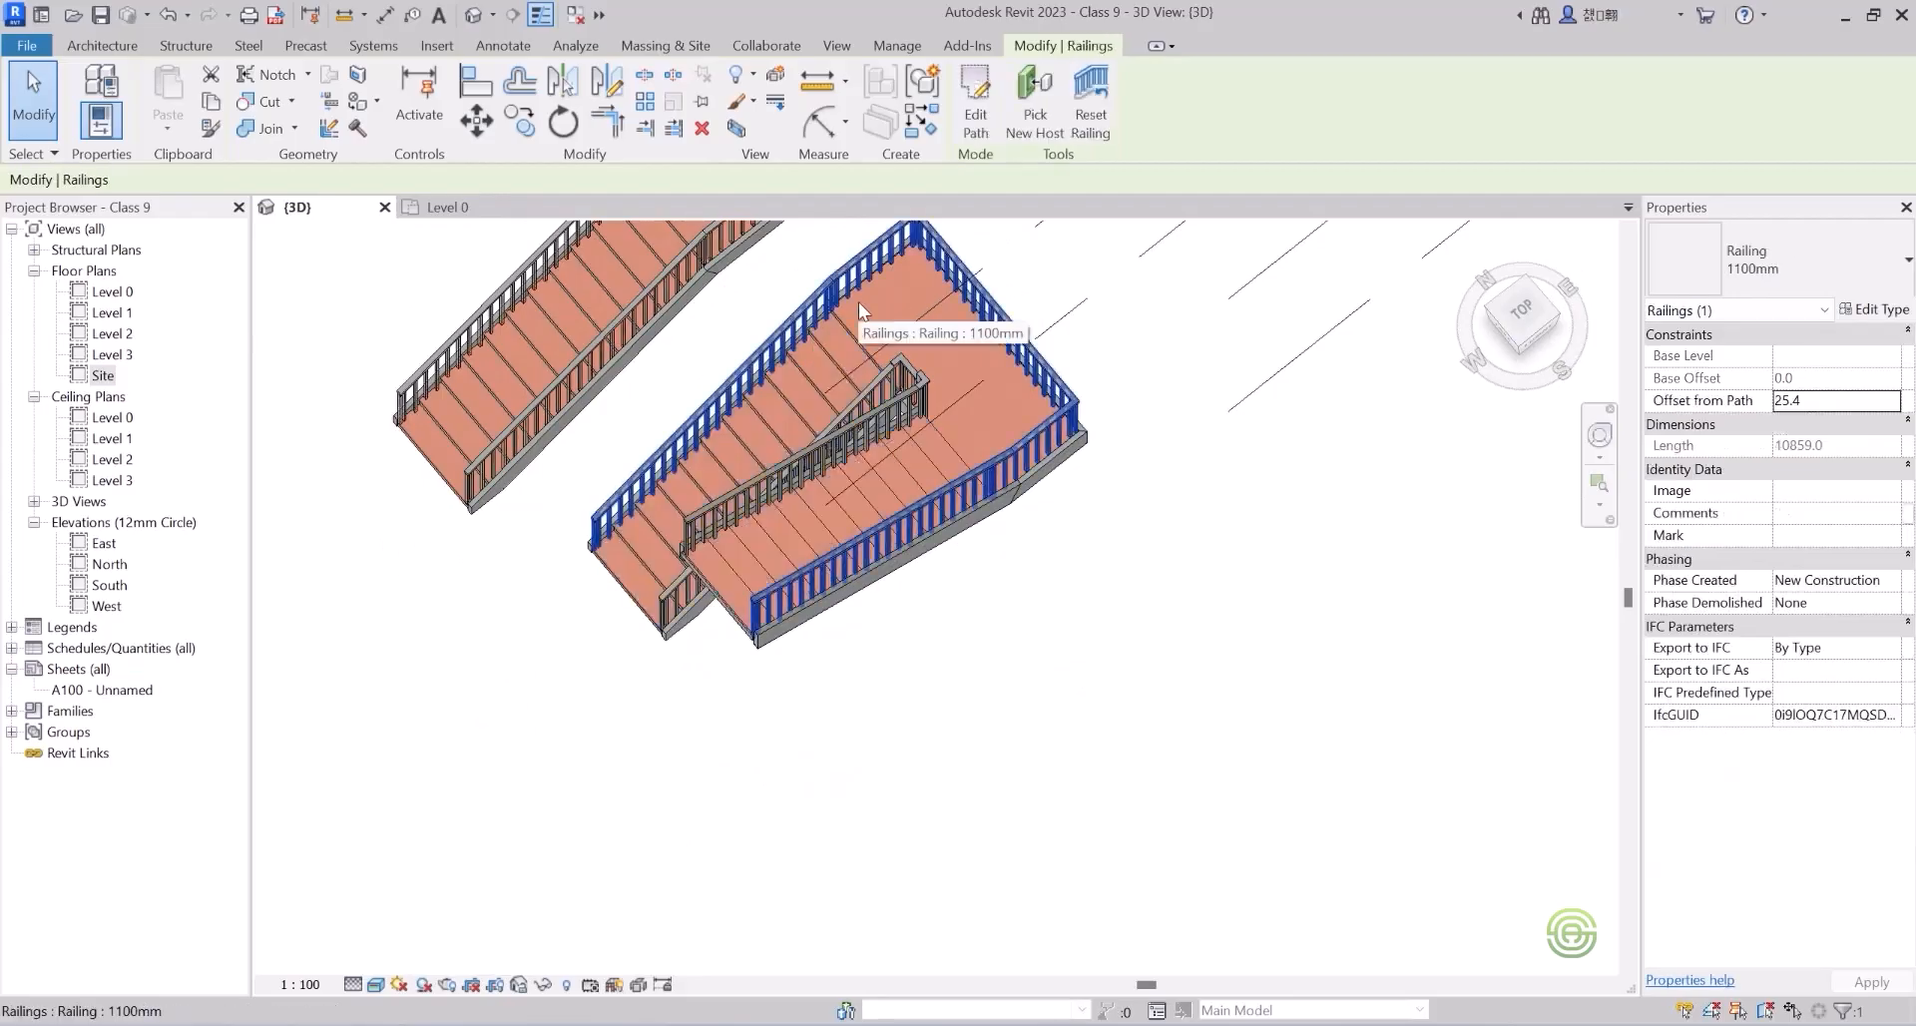
{"action": "left_click", "coordinate": [854, 342]}
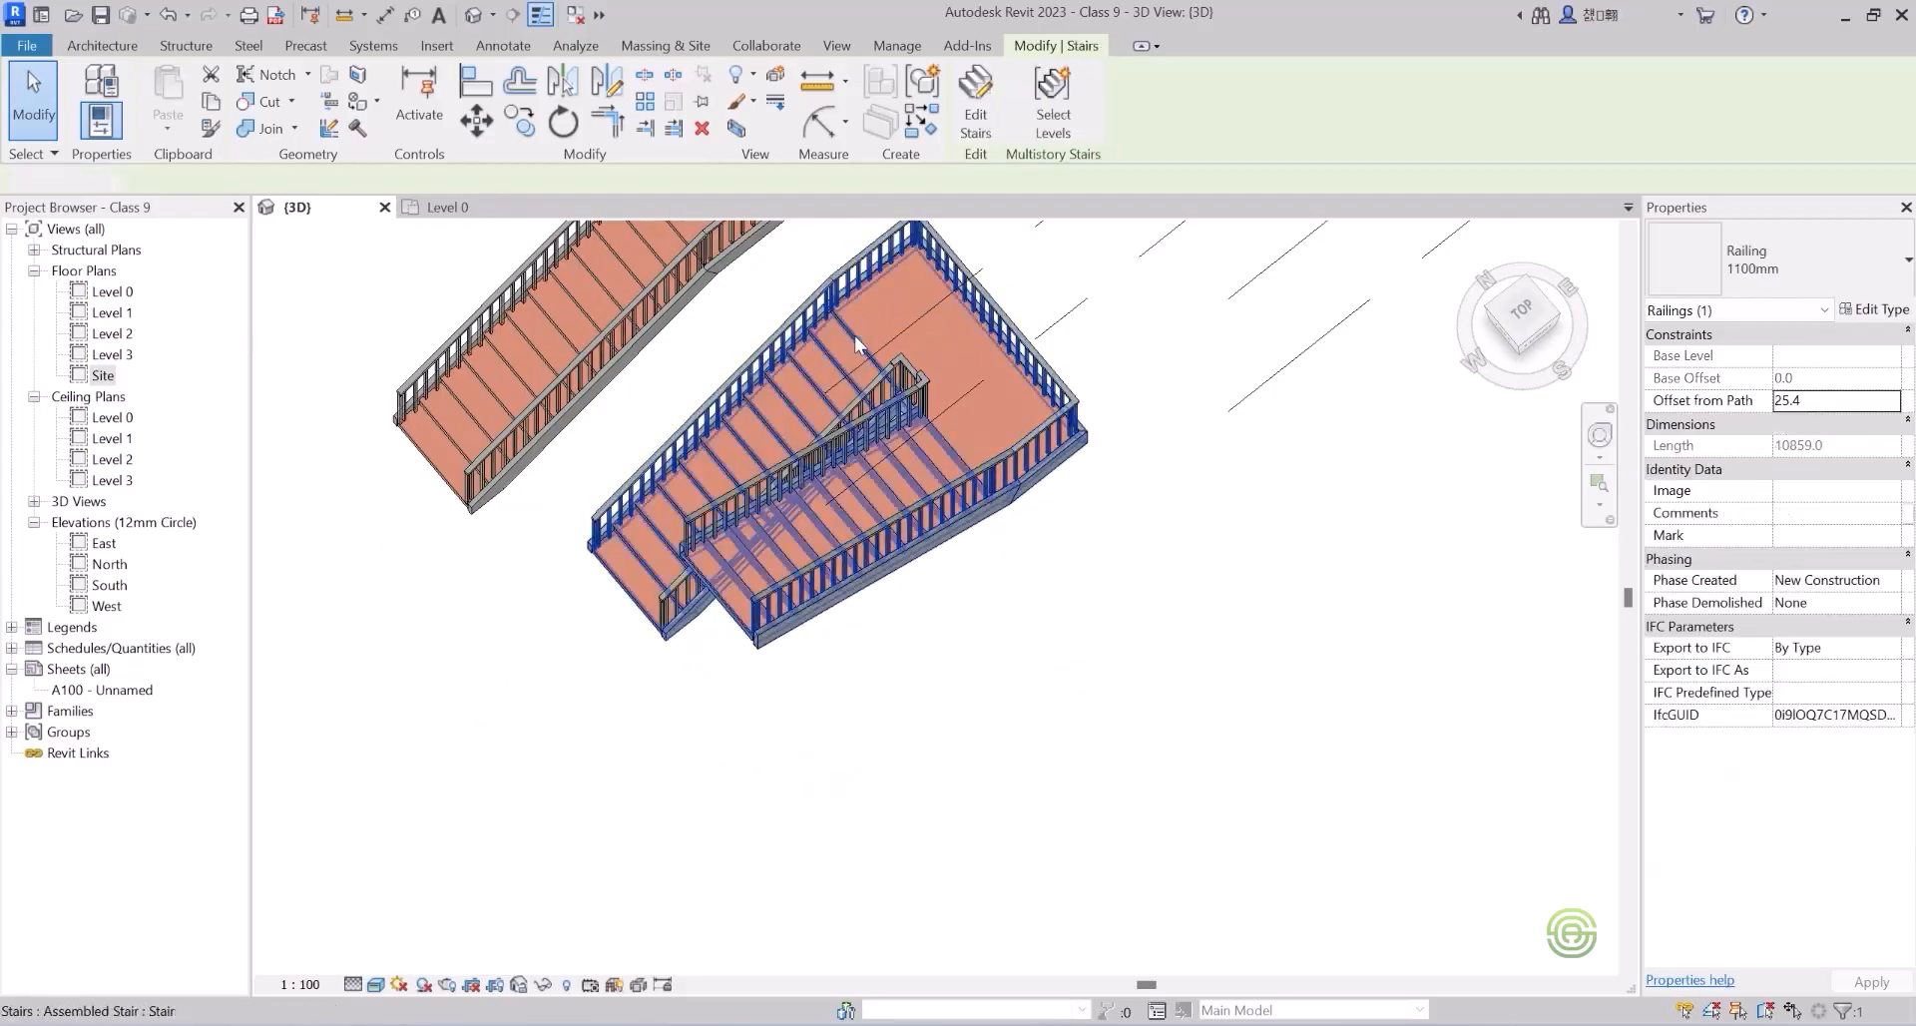
{"action": "middle_click_drag", "start_coordinate": [830, 356], "coordinate": [858, 518], "text": "shift"}
{"action": "left_click", "coordinate": [454, 208]}
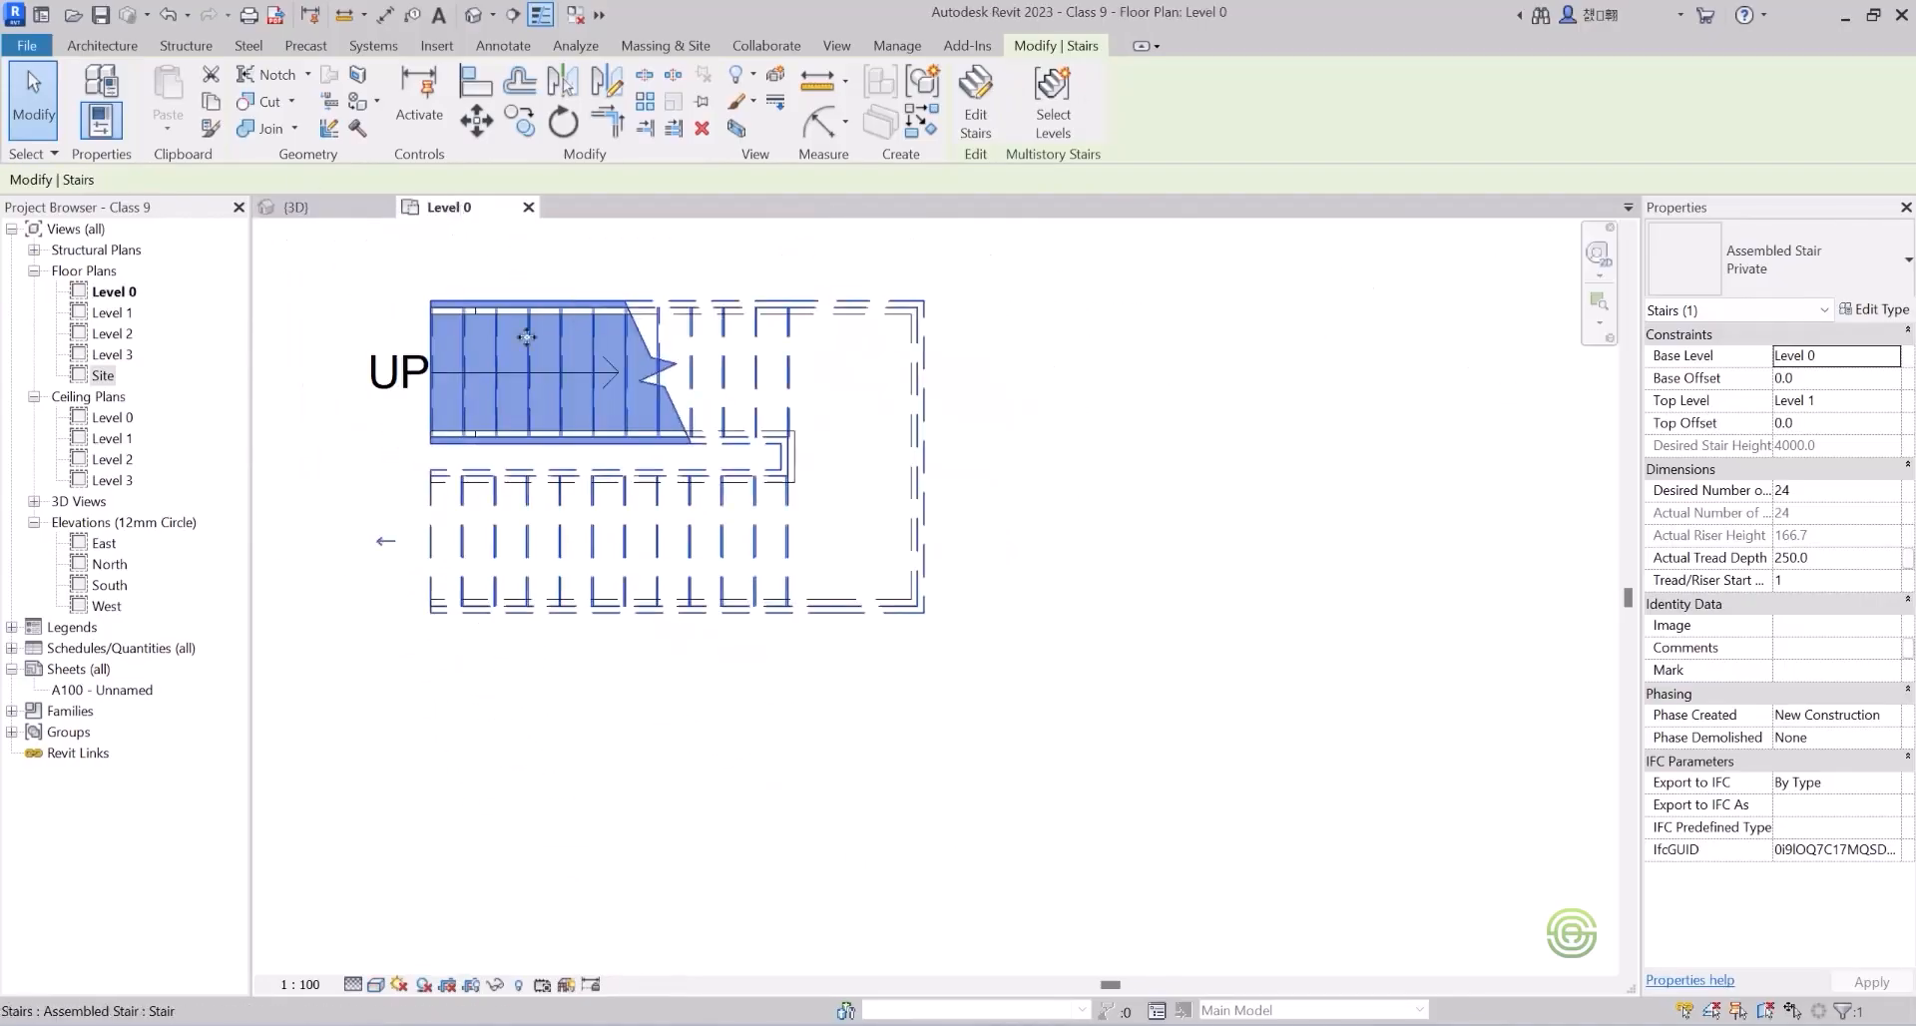
{"action": "left_click", "coordinate": [386, 548]}
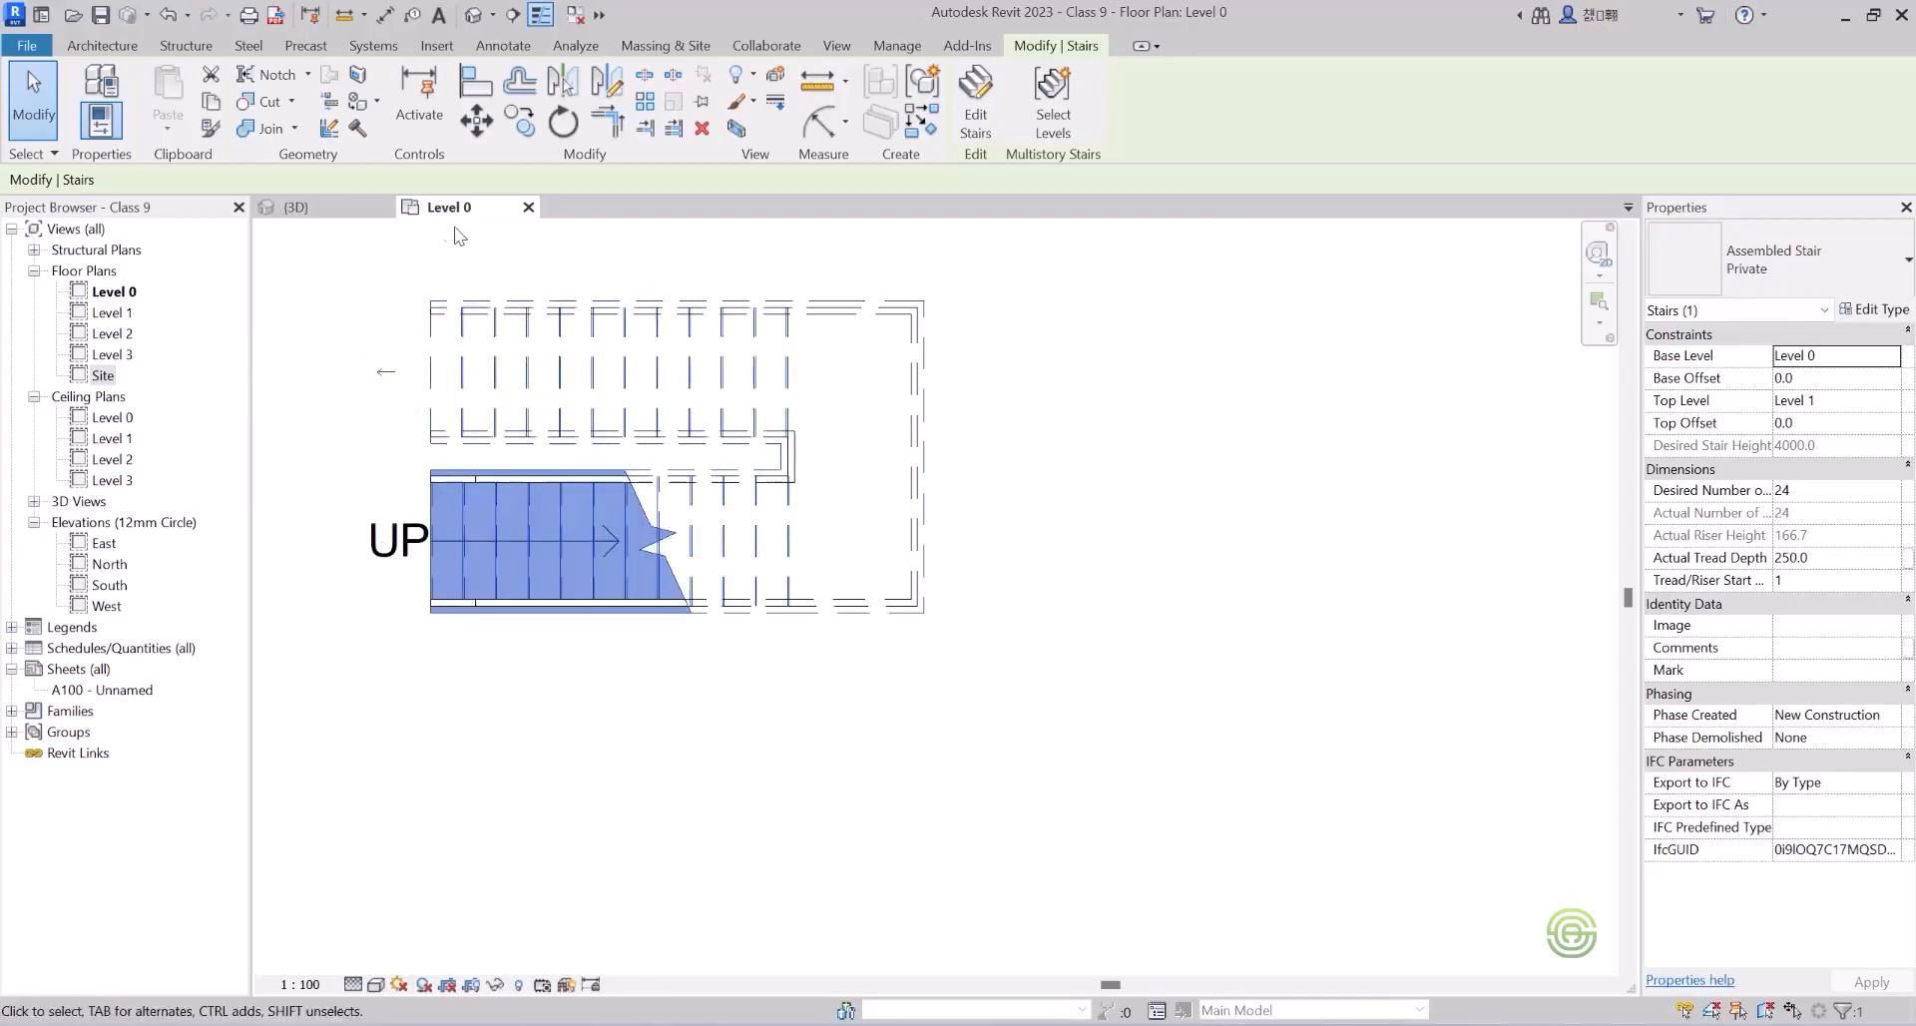
{"action": "left_click", "coordinate": [304, 207]}
{"action": "middle_click_drag", "start_coordinate": [595, 399], "coordinate": [725, 611], "text": "shift"}
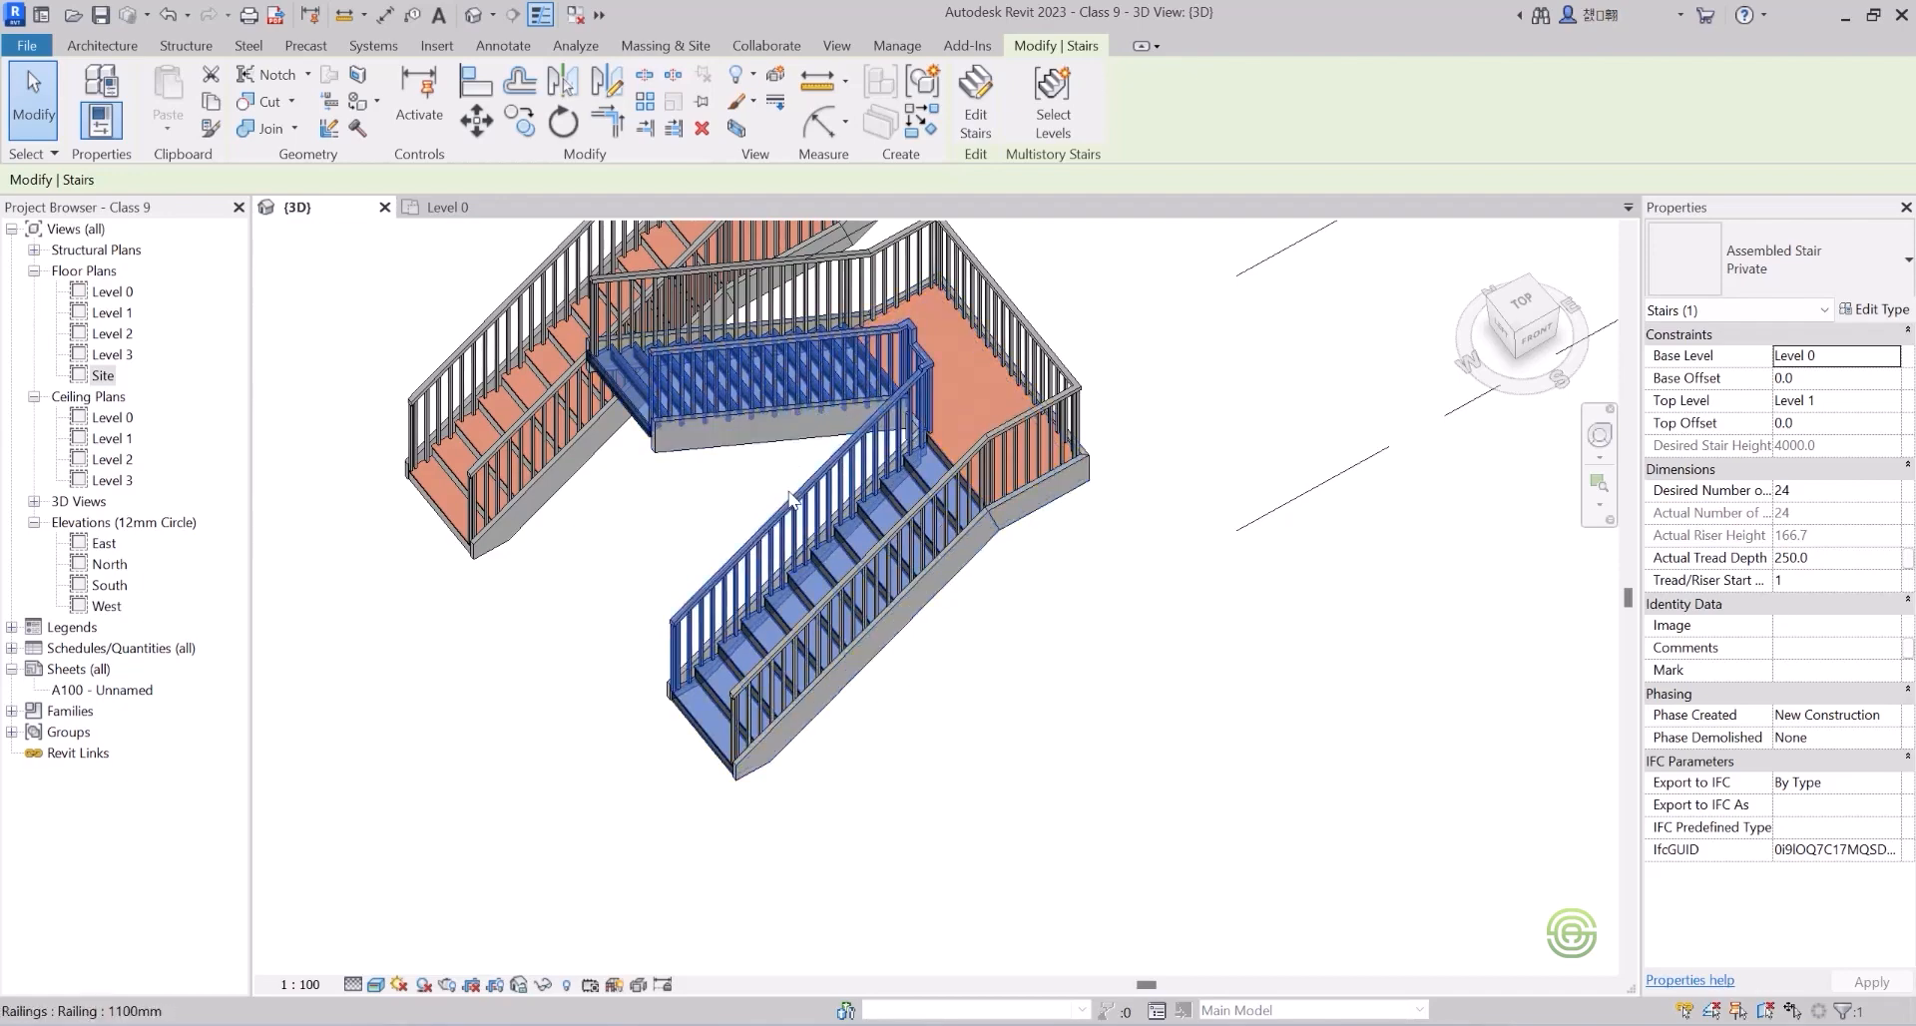
Flip the U-shaped stair's up direction back in the Level 0 plan and view it beside the in-line stair in 3D.
{"action": "left_click", "coordinate": [447, 209]}
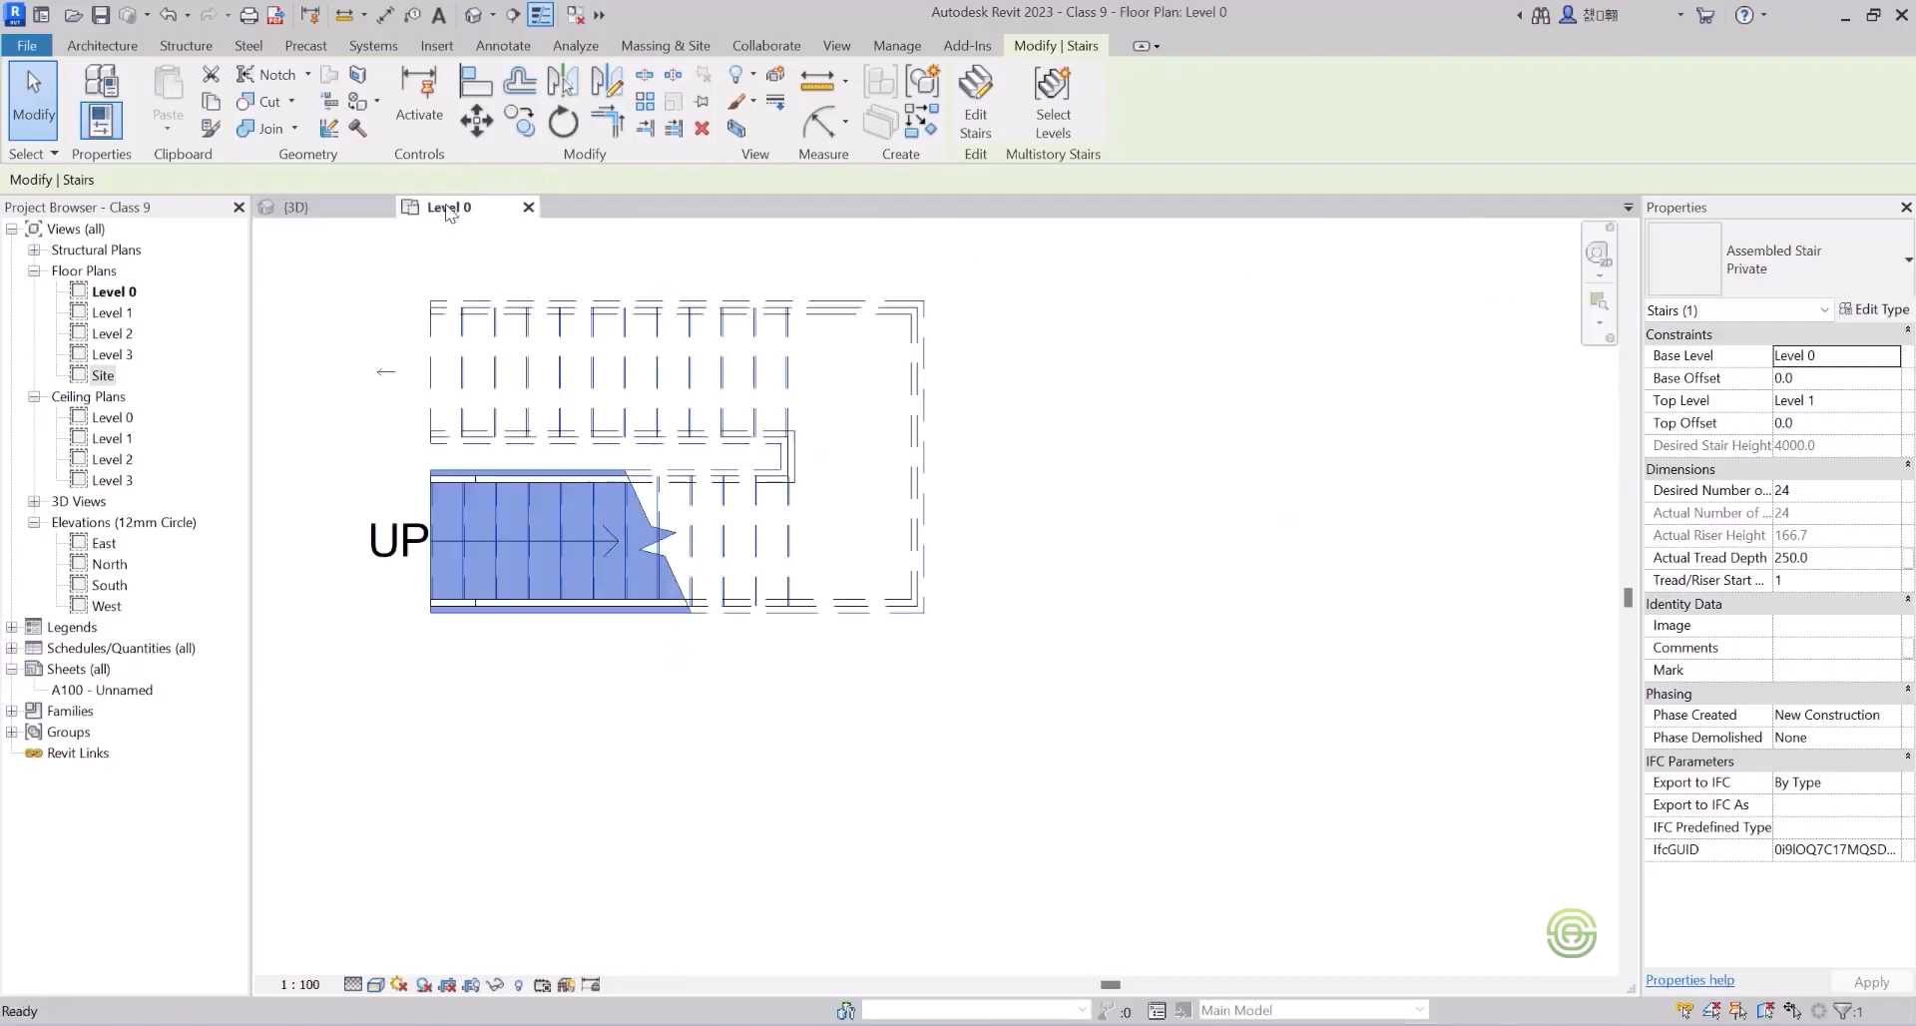
{"action": "left_click", "coordinate": [386, 379]}
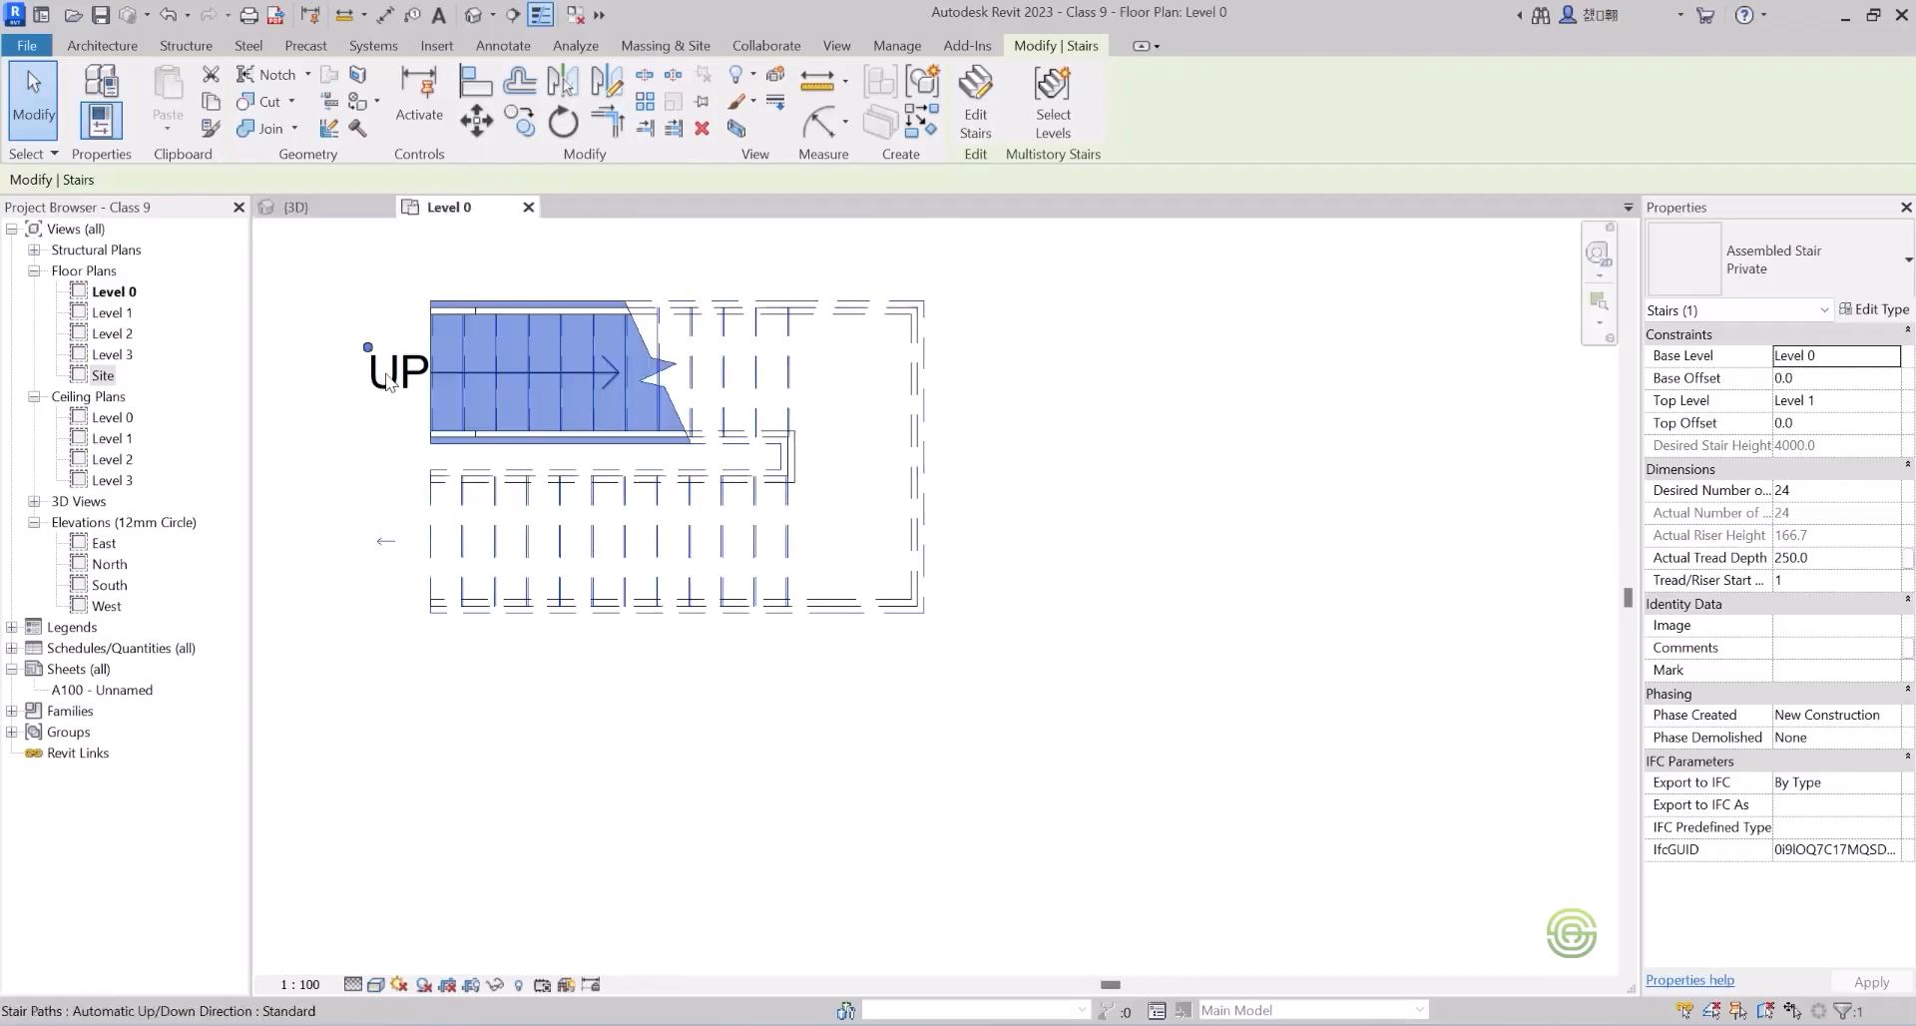
{"action": "left_click", "coordinate": [317, 207]}
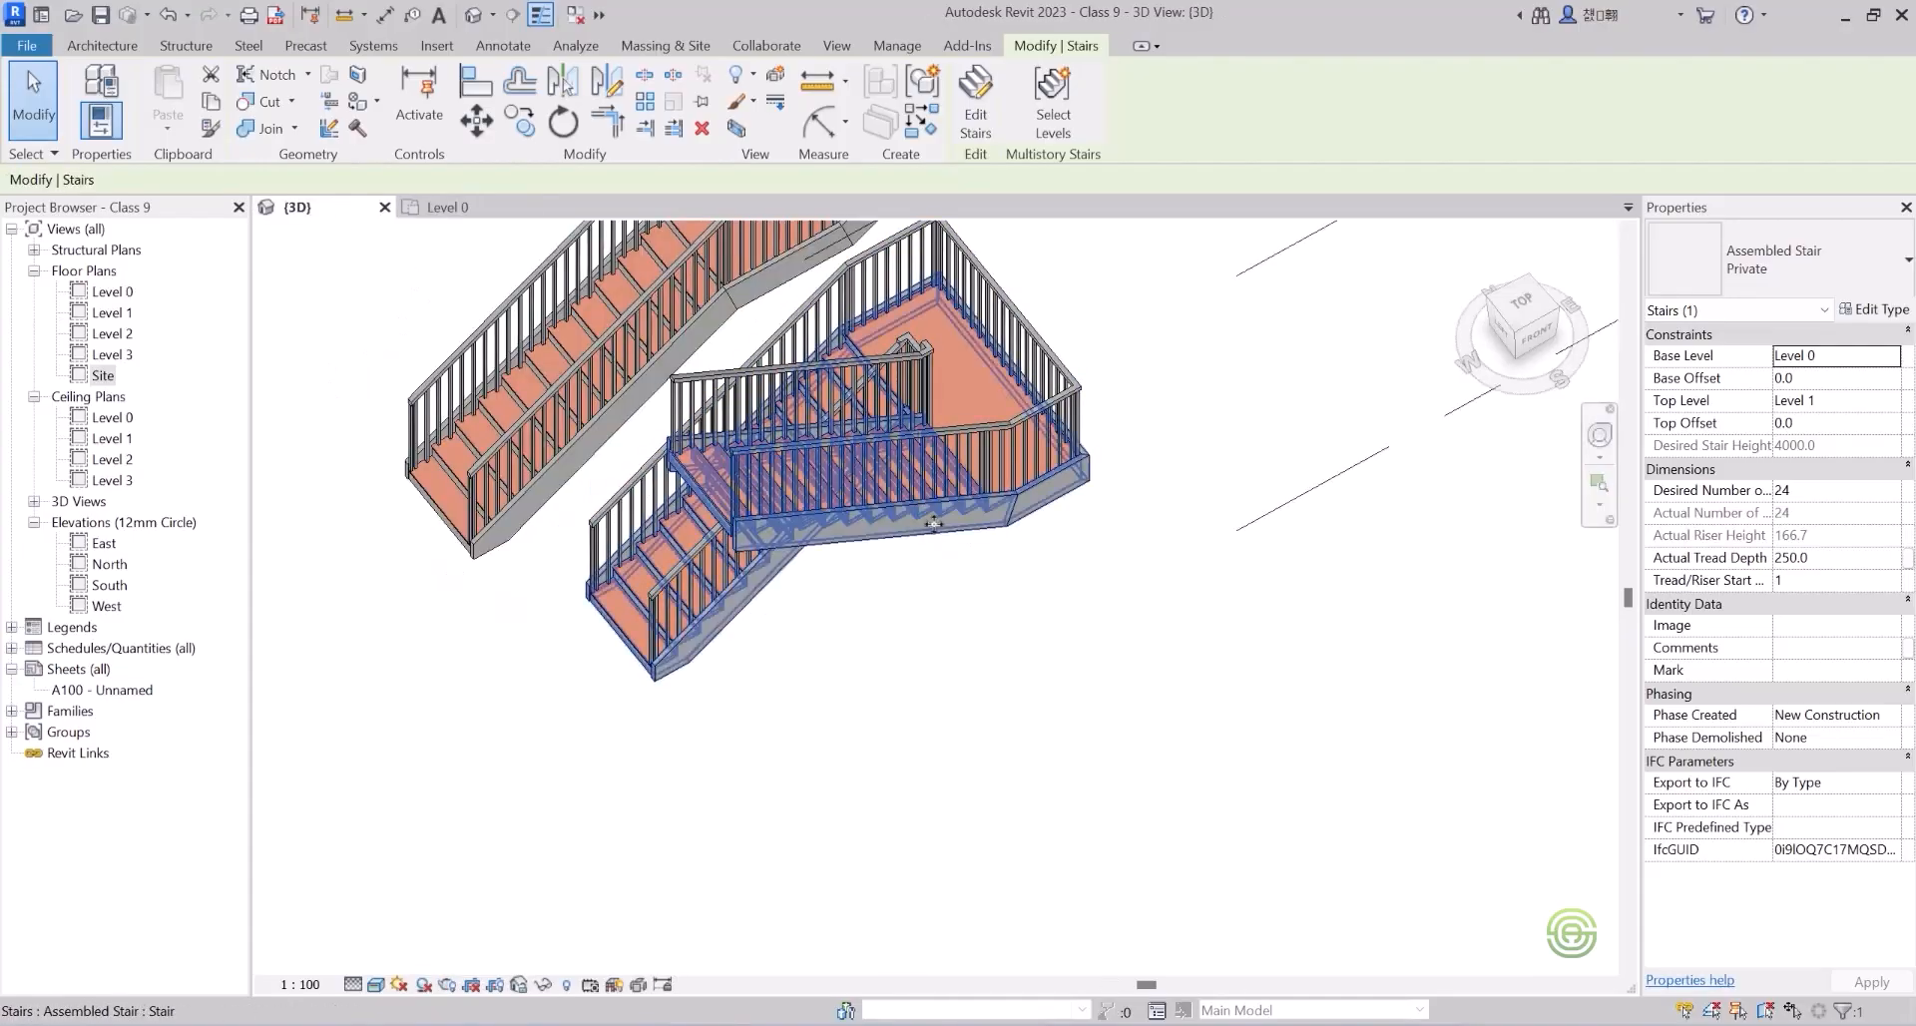
{"action": "scroll", "coordinate": [688, 564], "scroll_direction": "down", "scroll_amount": 3}
{"action": "middle_click_drag", "start_coordinate": [687, 564], "coordinate": [662, 462], "text": "shift"}
{"action": "middle_click_drag", "start_coordinate": [624, 570], "coordinate": [560, 560], "text": "shift"}
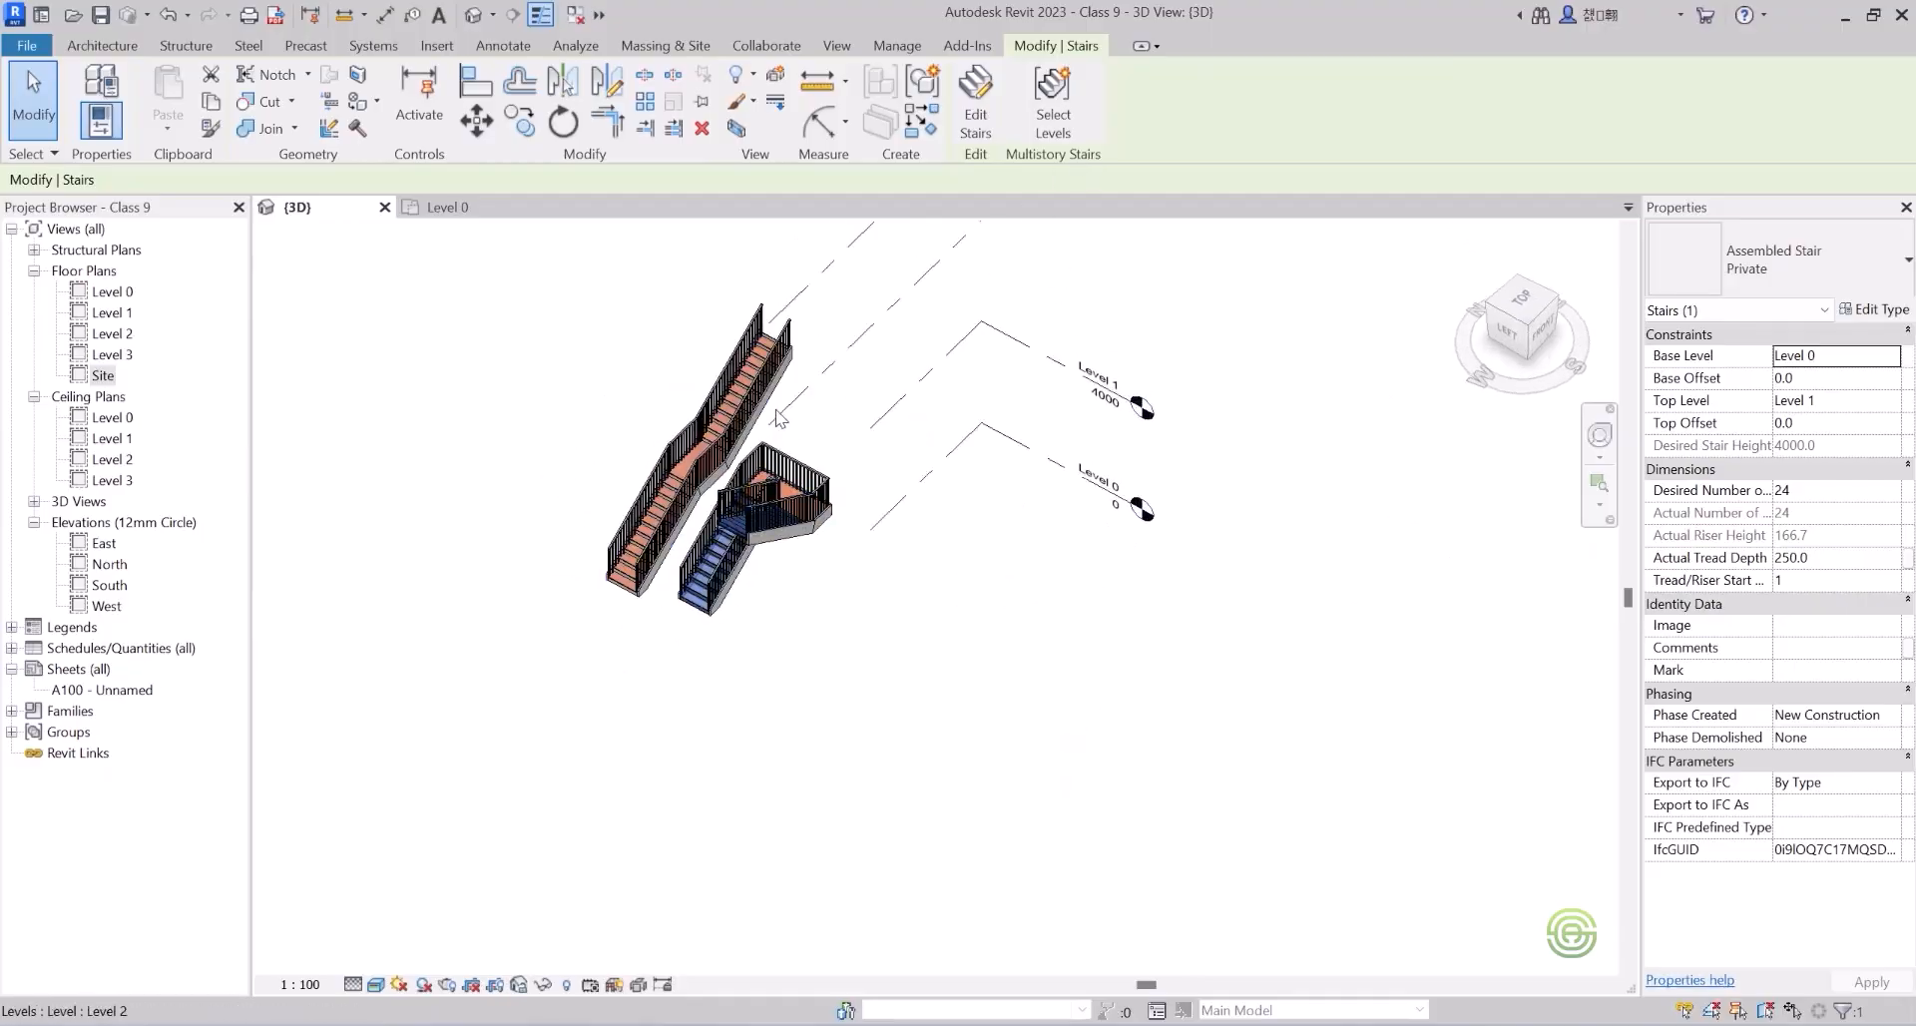
{"action": "scroll", "coordinate": [780, 423], "scroll_direction": "up", "scroll_amount": 2}
Create a full-step spiral stair with a 1500 mm radius beside the U-shaped stair in the Level 0 plan and finish it.
{"action": "left_click", "coordinate": [445, 207]}
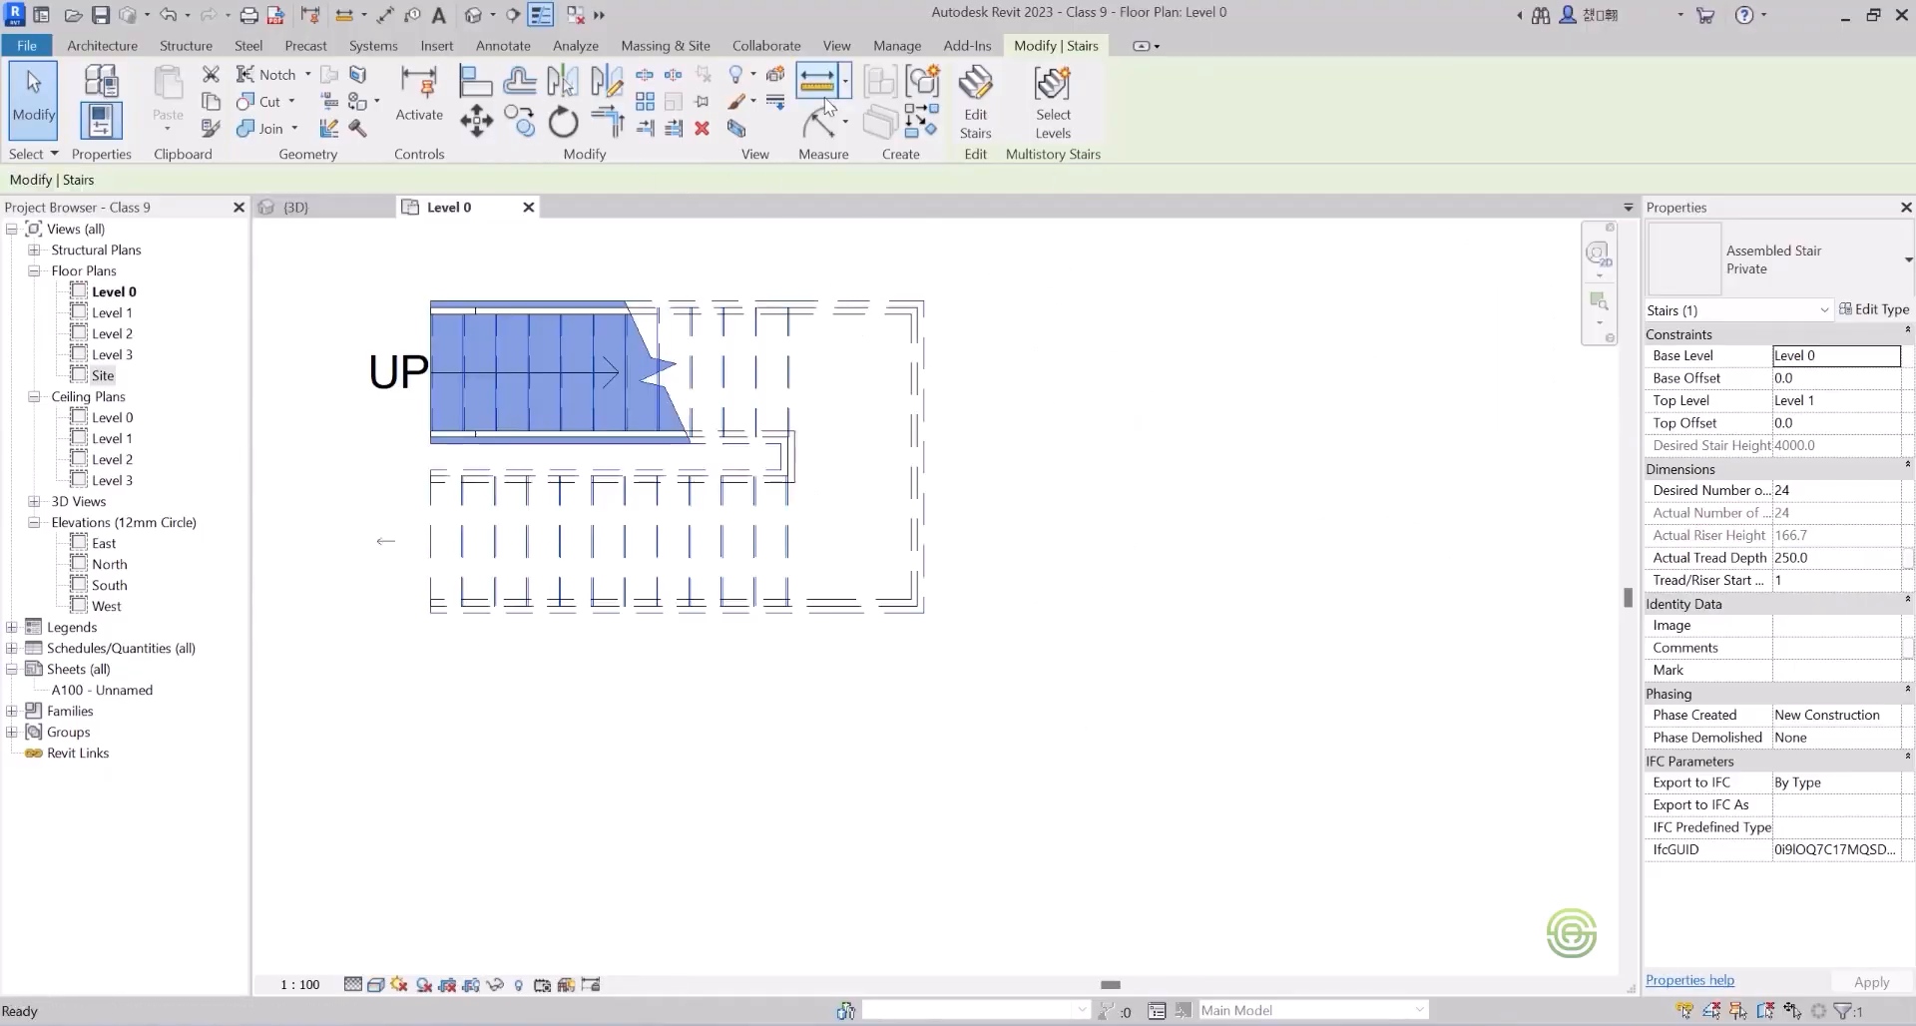
{"action": "left_click", "coordinate": [634, 471]}
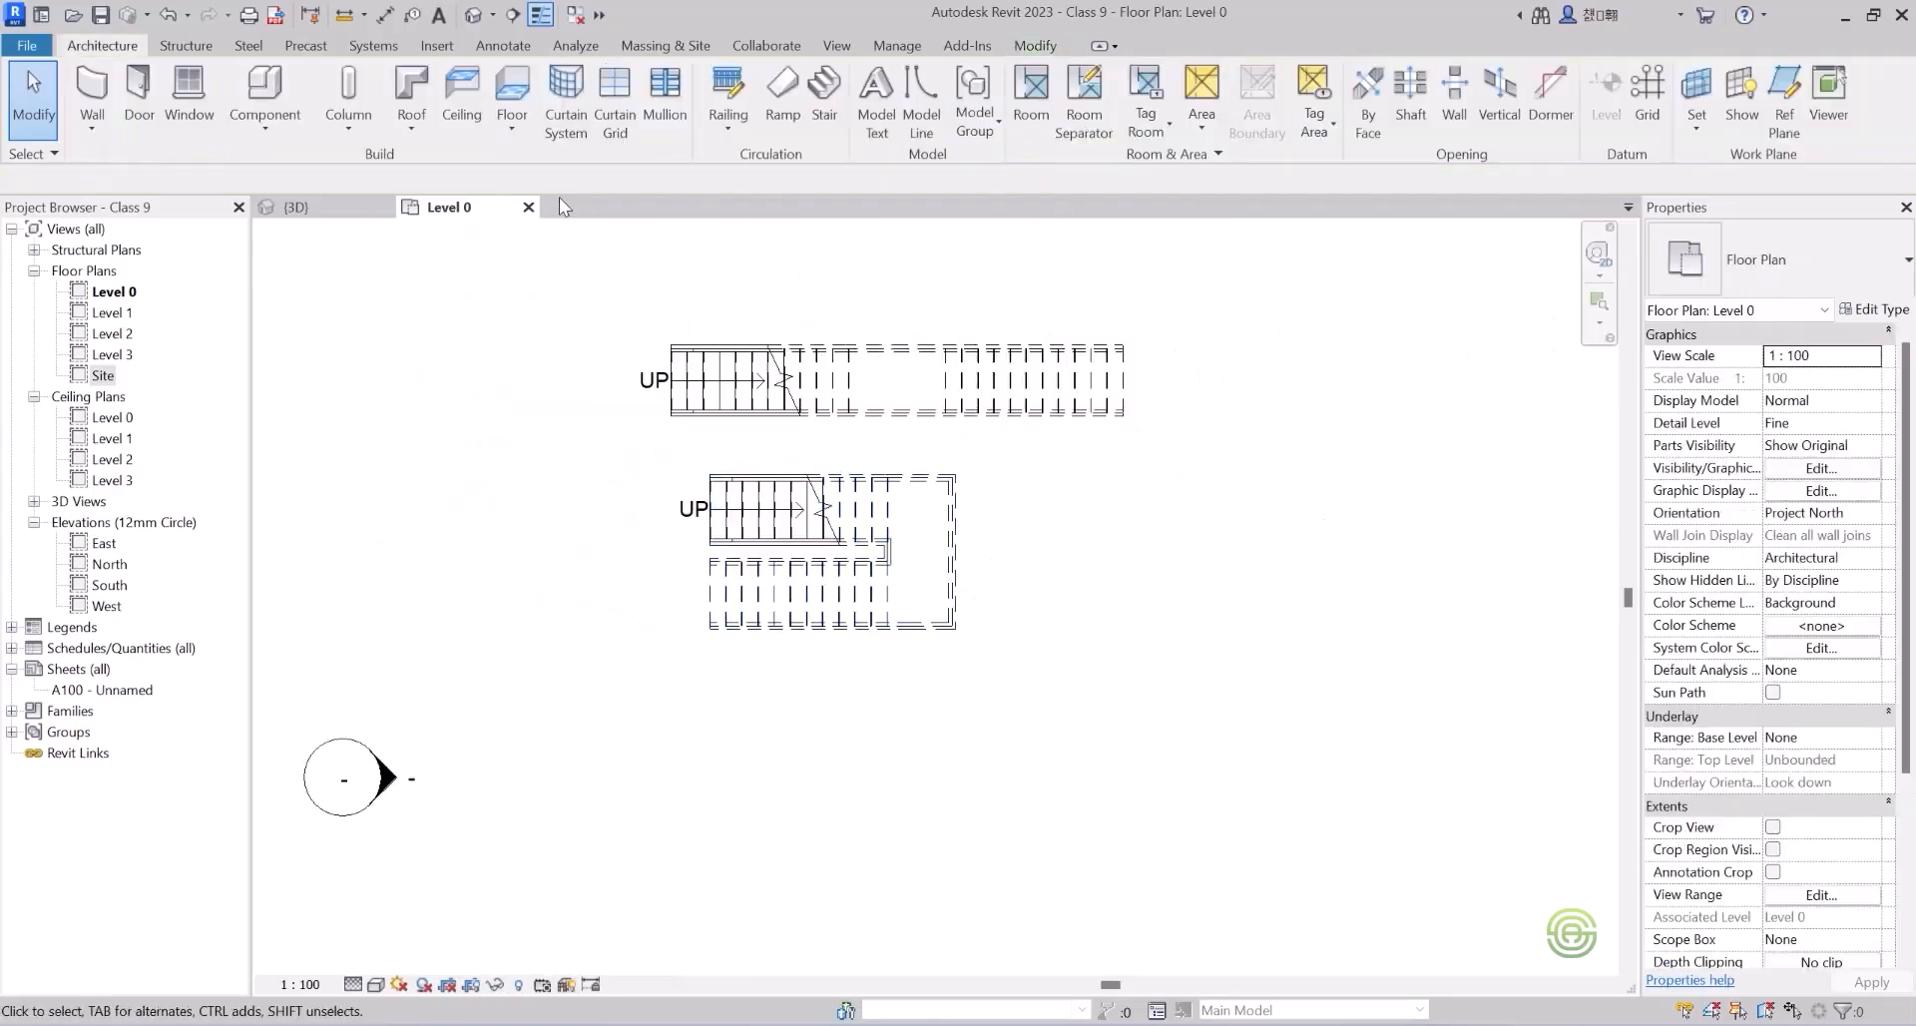
{"action": "left_click", "coordinate": [827, 111]}
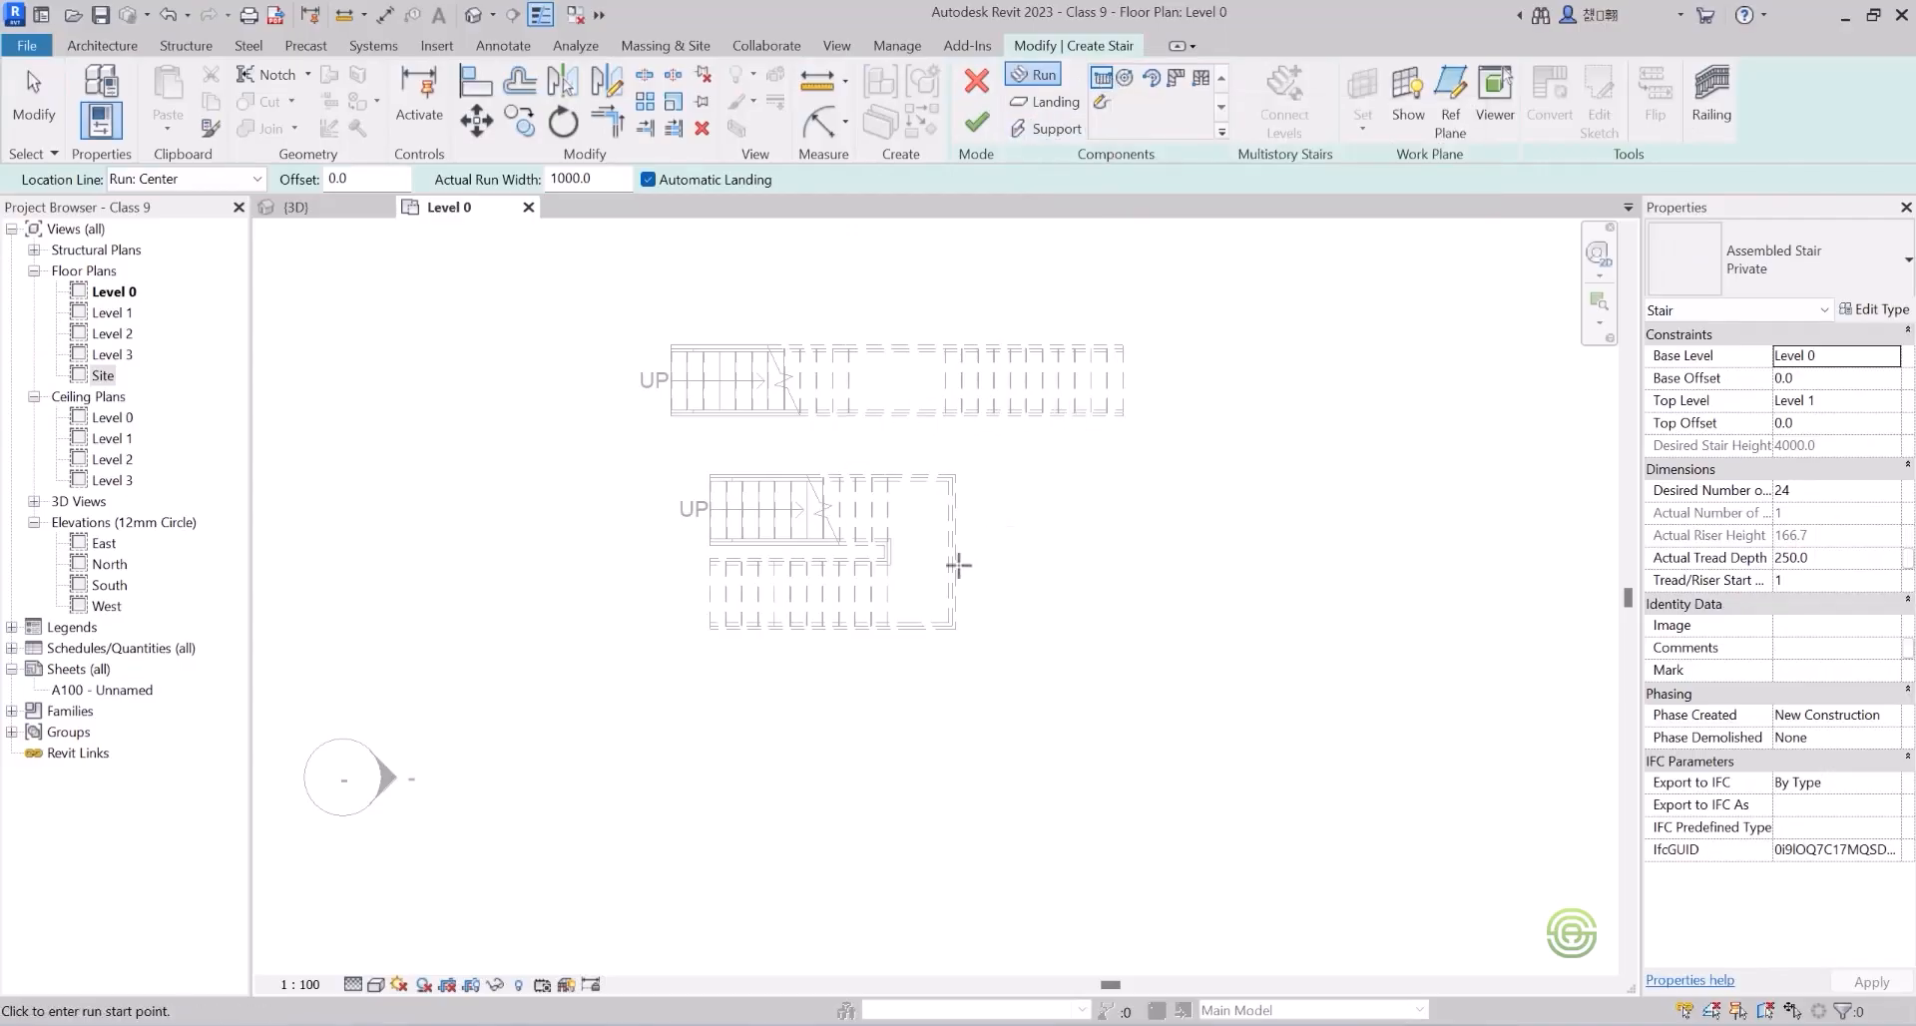
{"action": "scroll", "coordinate": [531, 562], "scroll_direction": "down", "scroll_amount": 3}
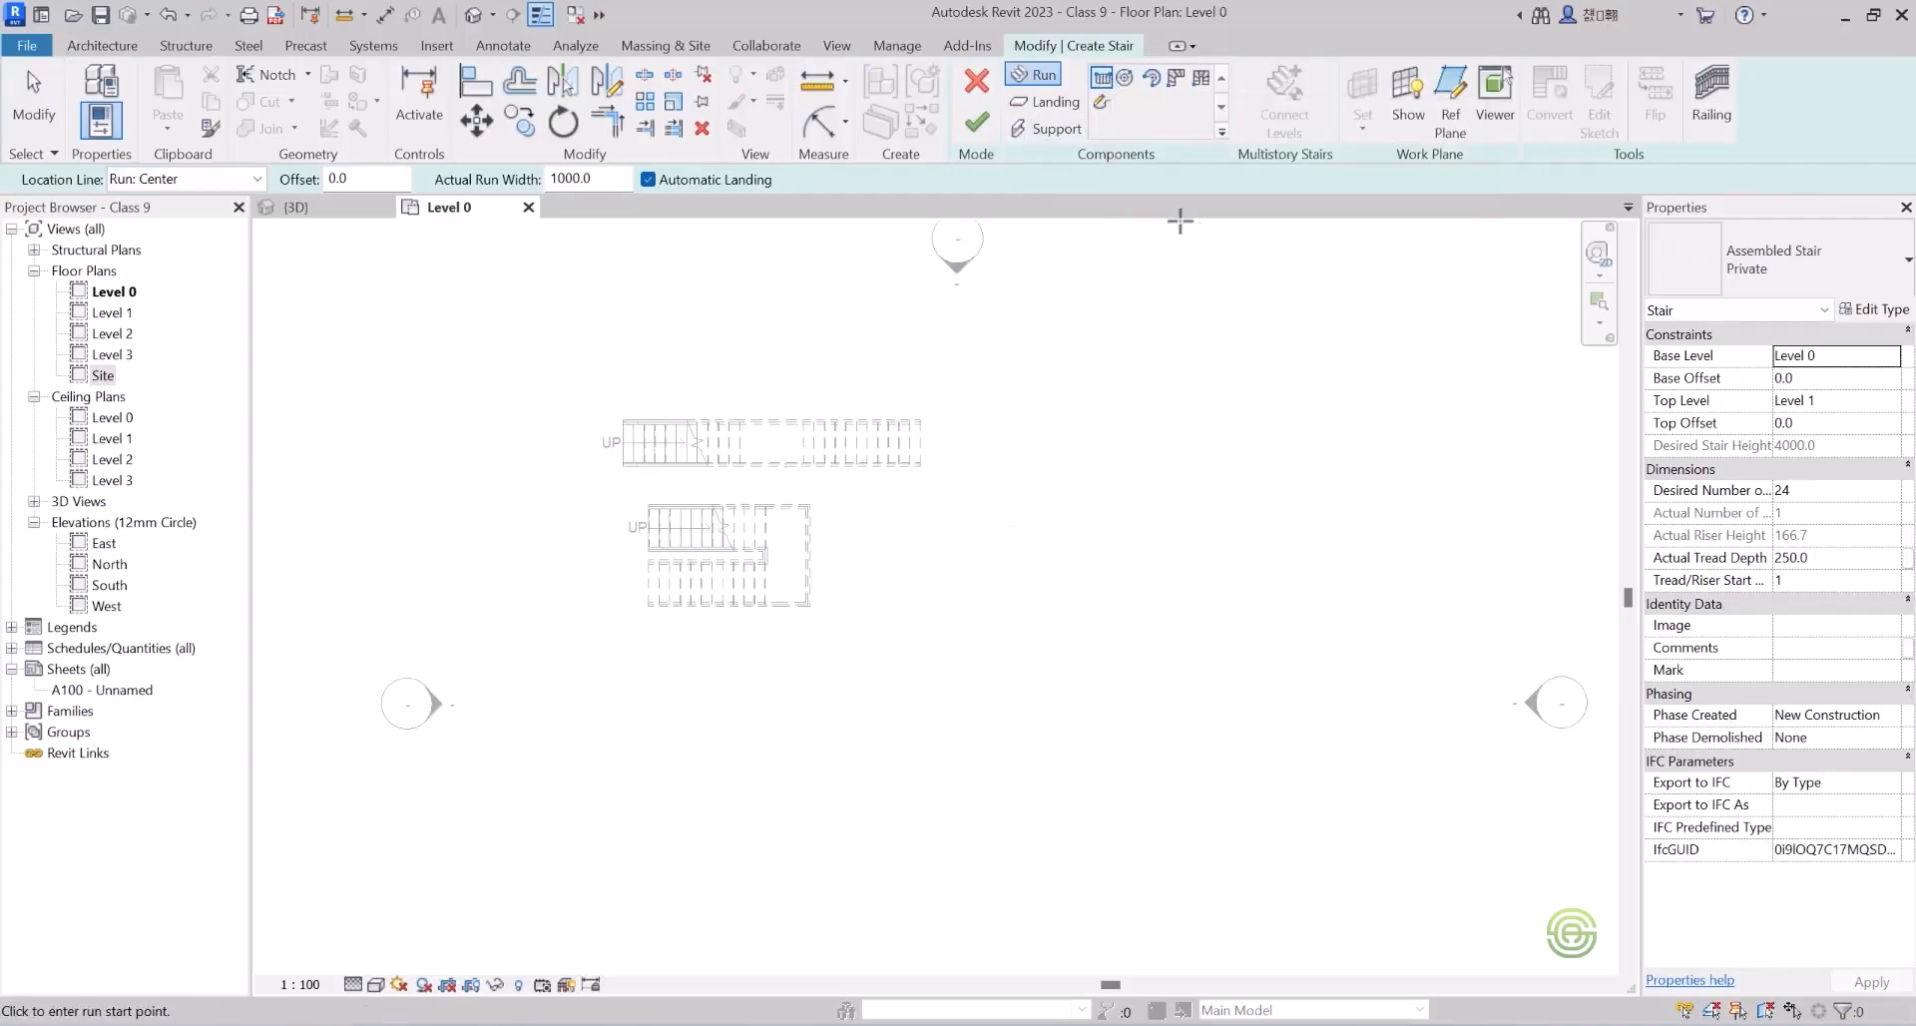
{"action": "left_click", "coordinate": [1125, 80]}
{"action": "scroll", "coordinate": [554, 433], "scroll_direction": "down", "scroll_amount": 2}
{"action": "scroll", "coordinate": [848, 596], "scroll_direction": "up", "scroll_amount": 1}
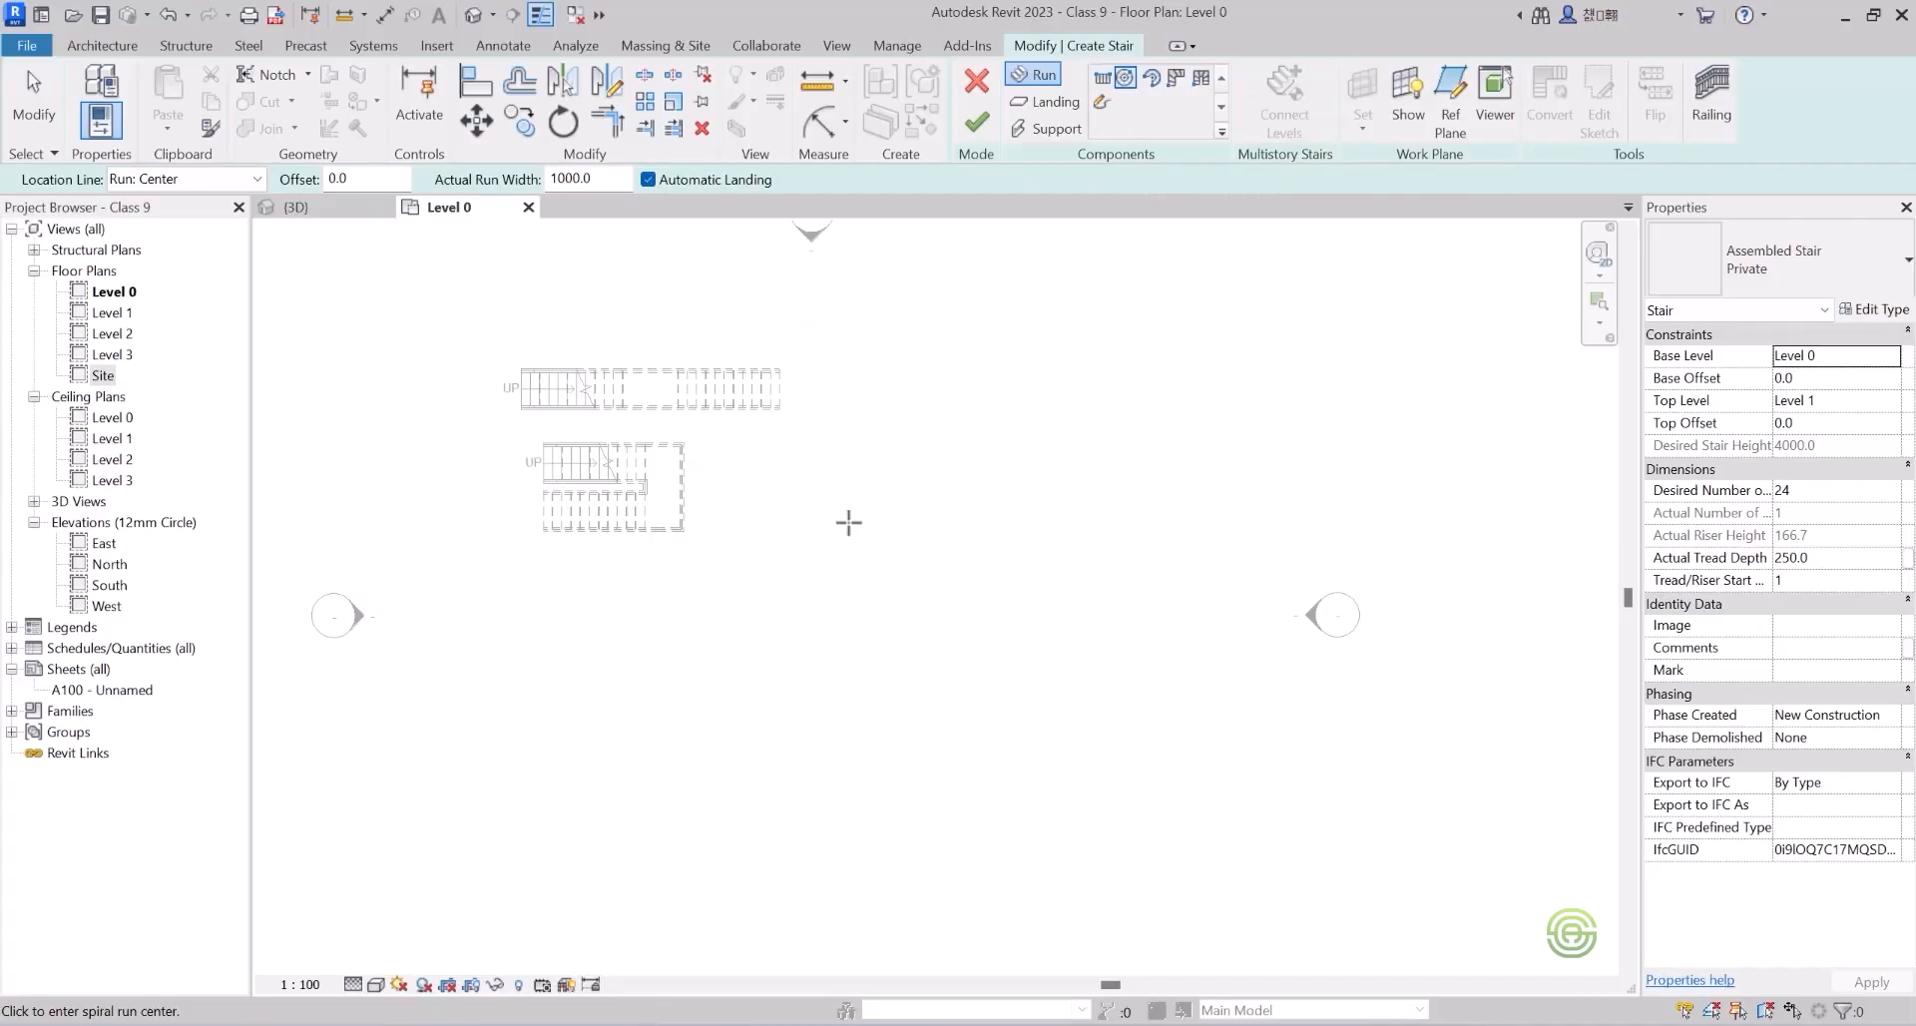
{"action": "left_click", "coordinate": [848, 522]}
{"action": "scroll", "coordinate": [878, 499], "scroll_direction": "up", "scroll_amount": 3}
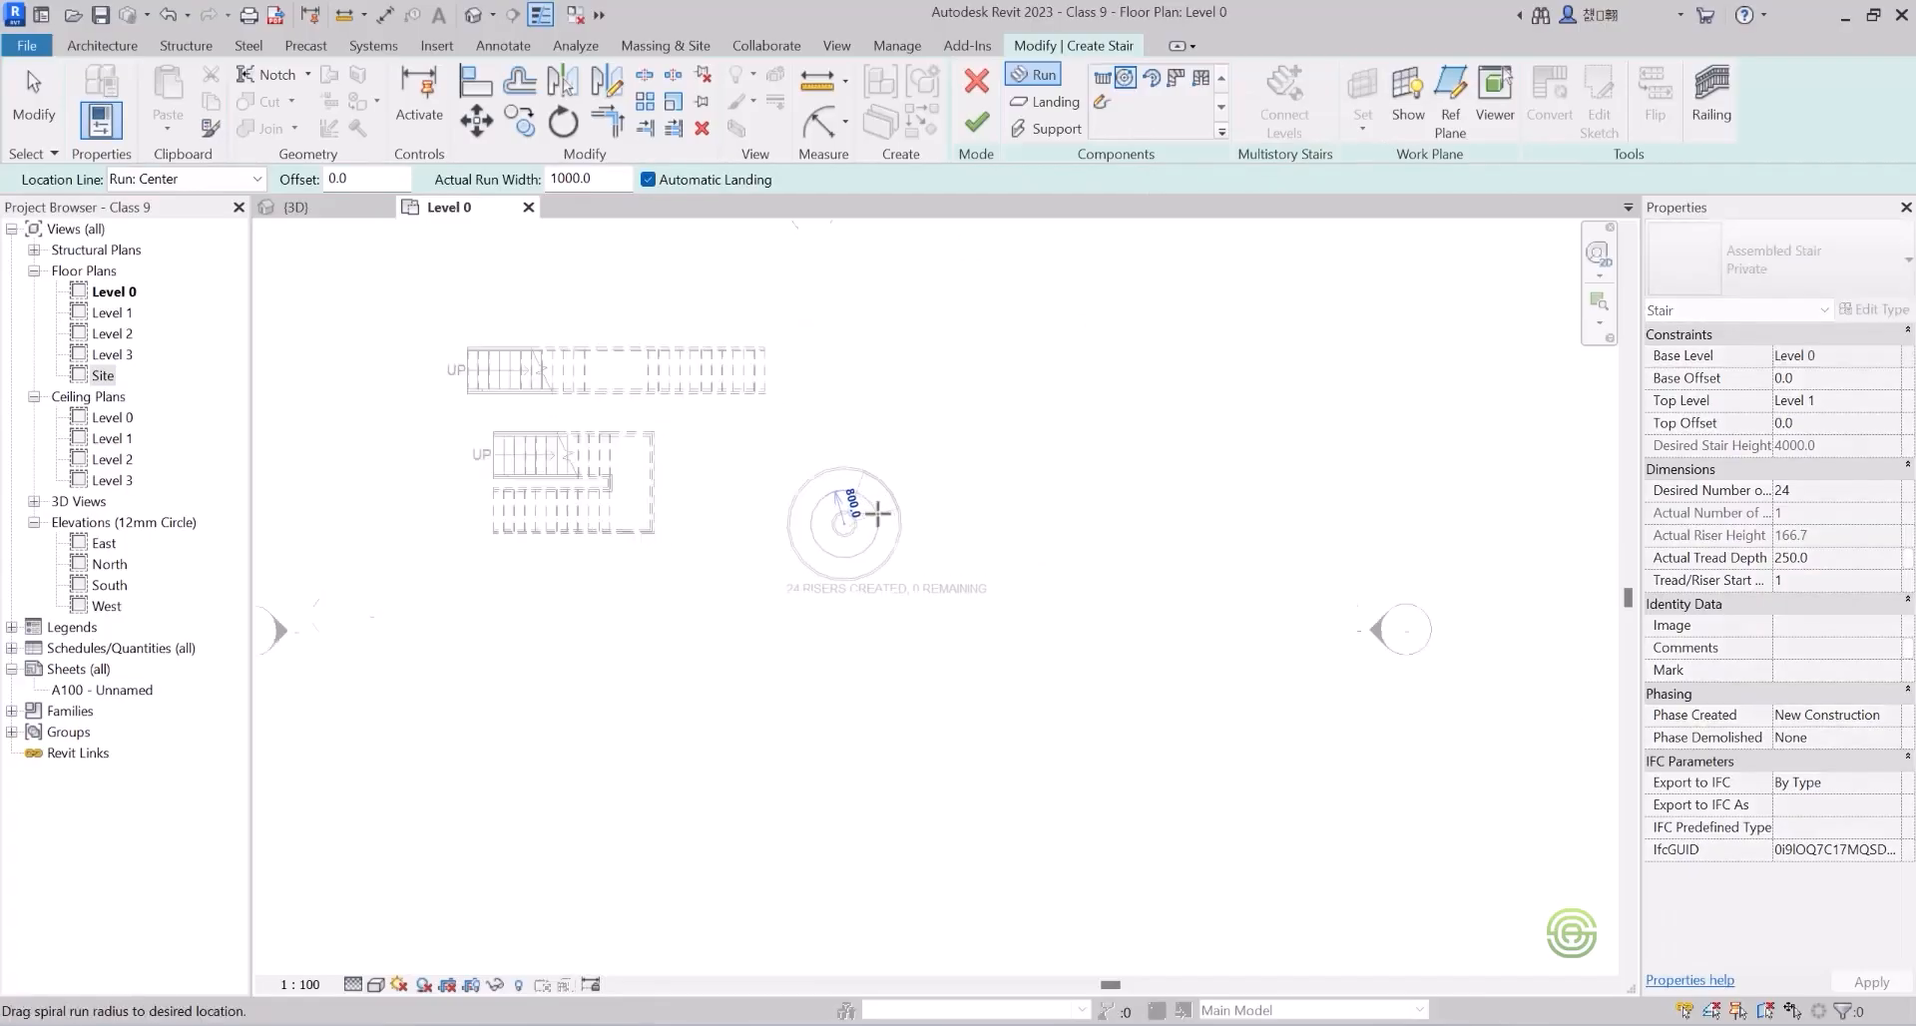
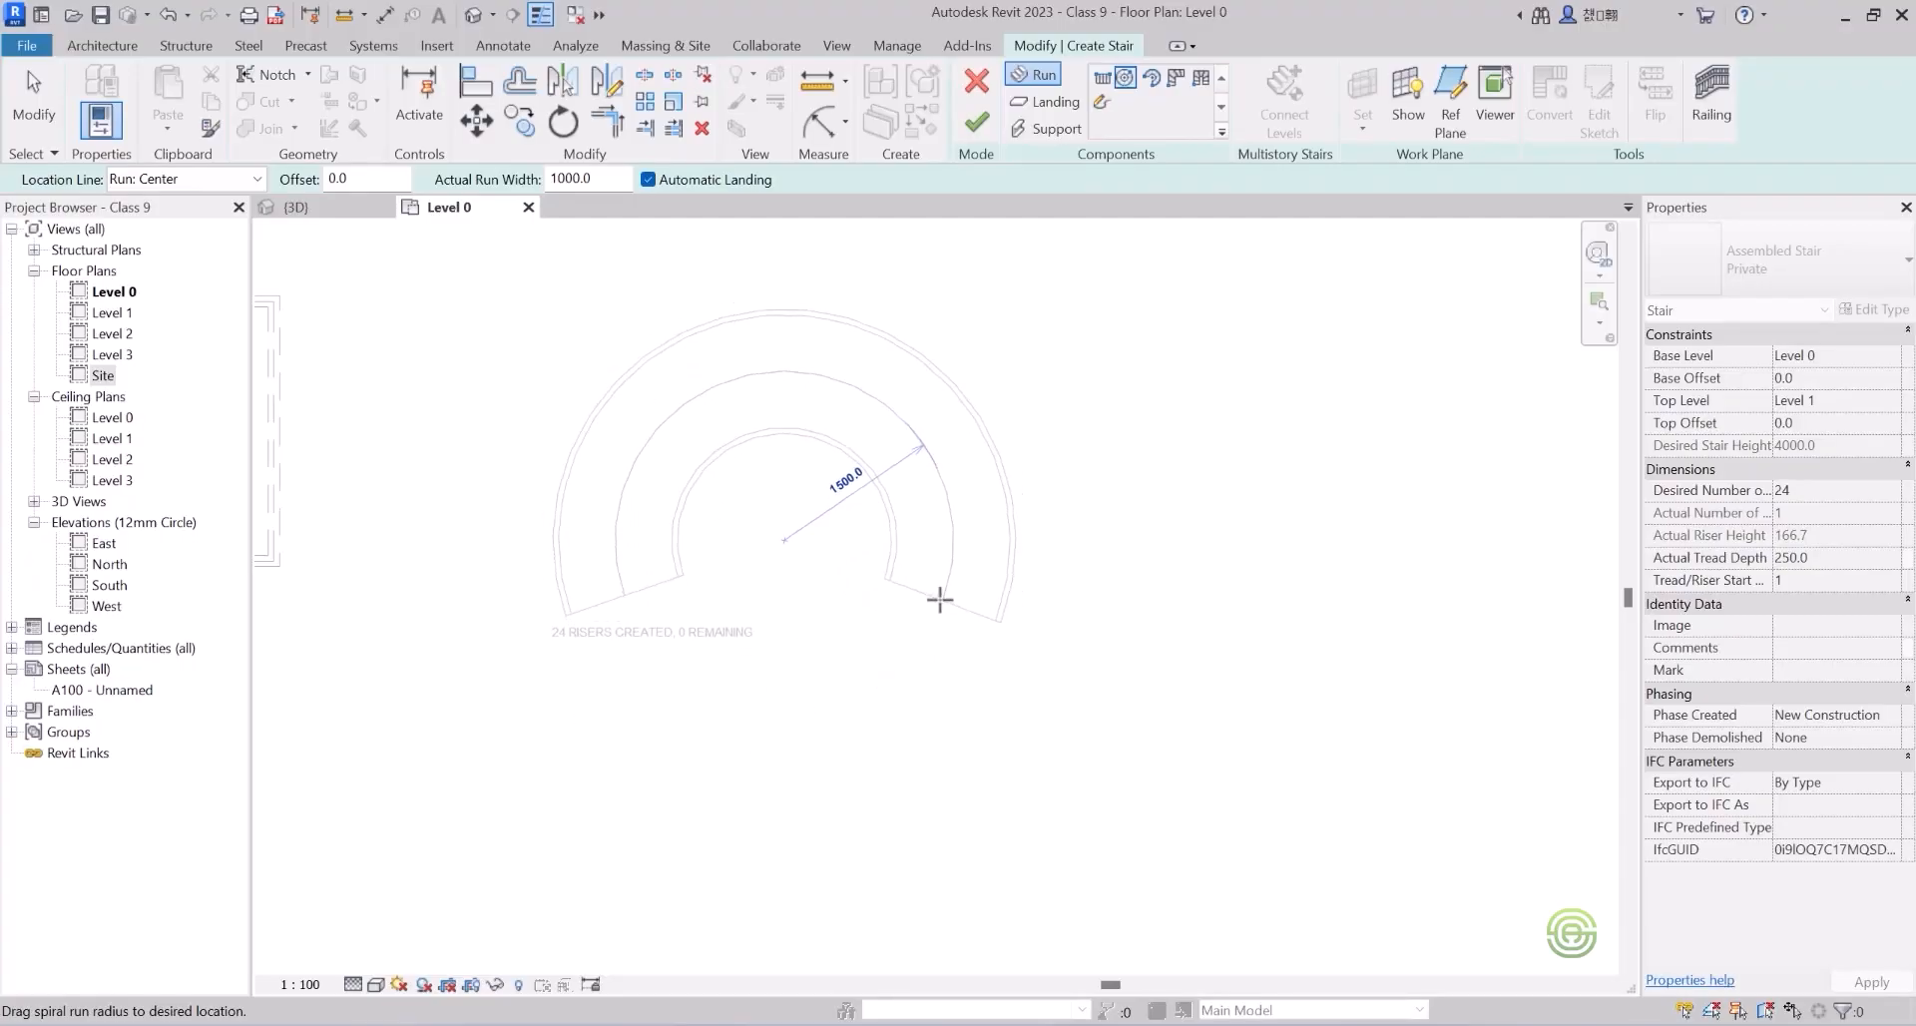
{"action": "left_click", "coordinate": [940, 600]}
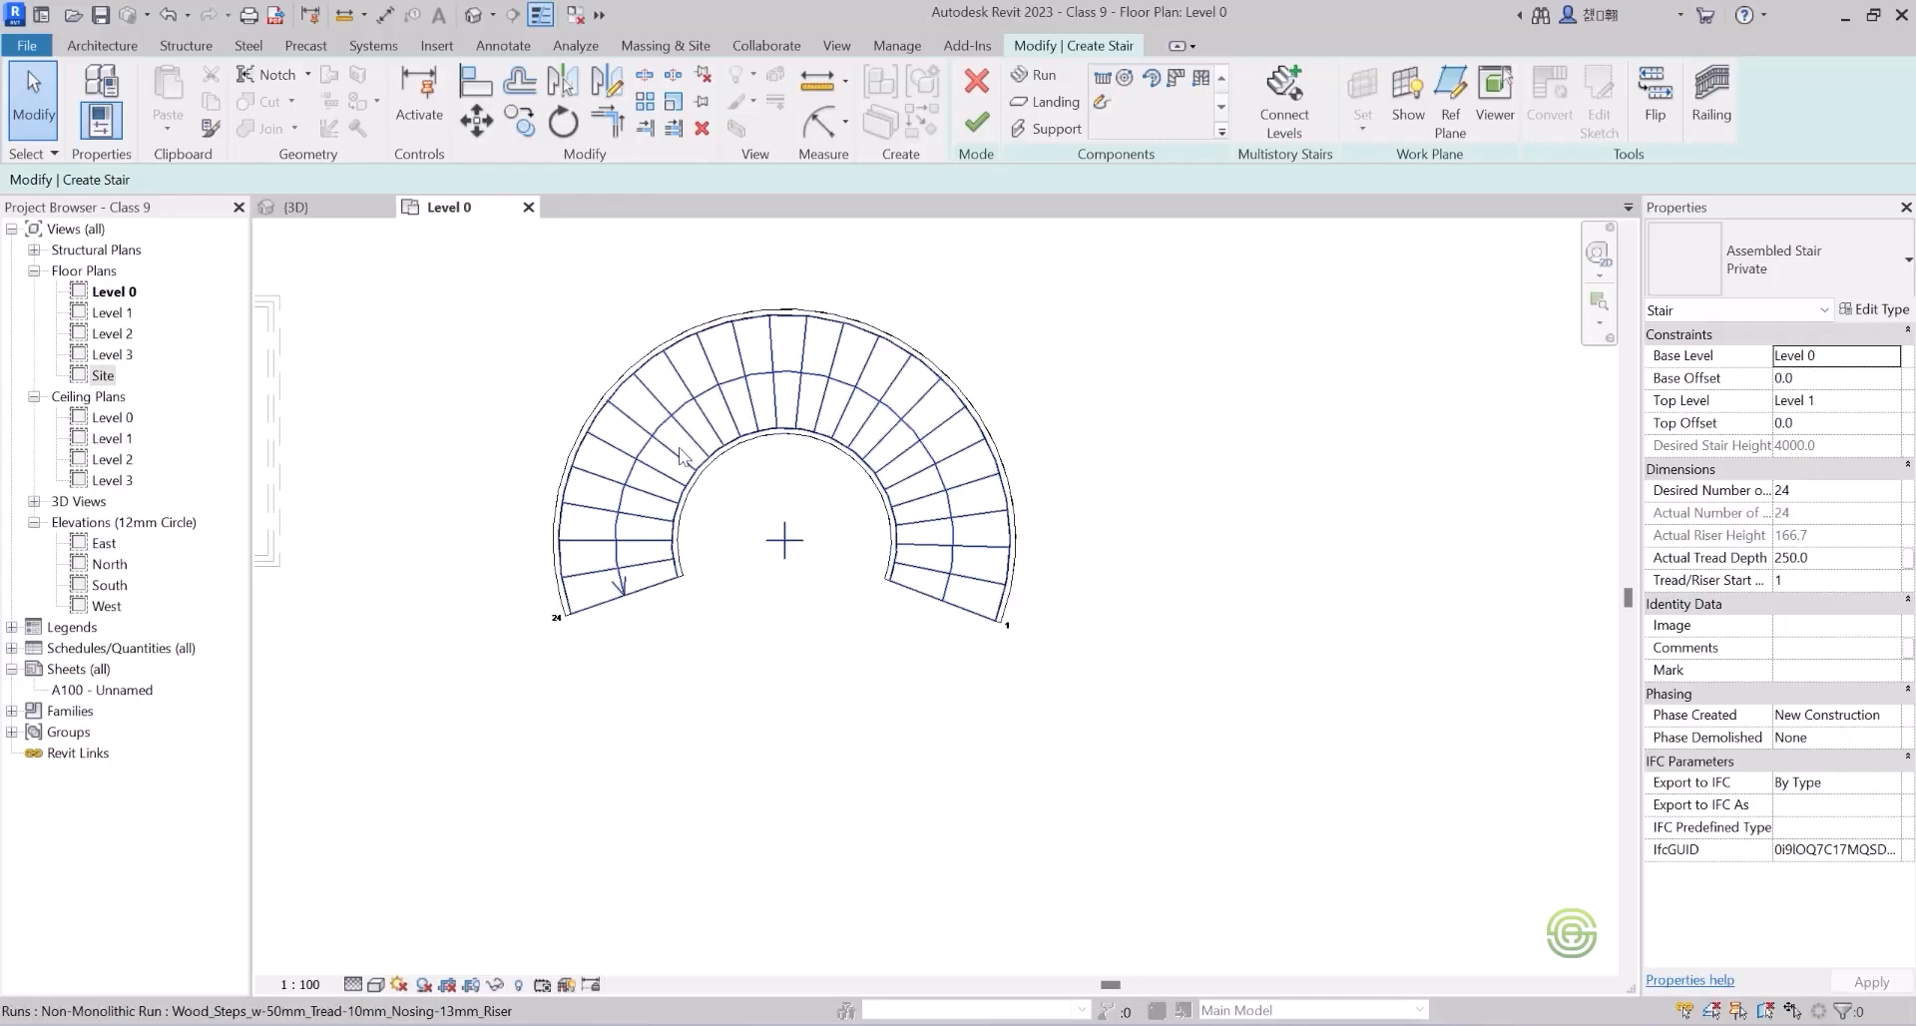
{"action": "left_click", "coordinate": [976, 120]}
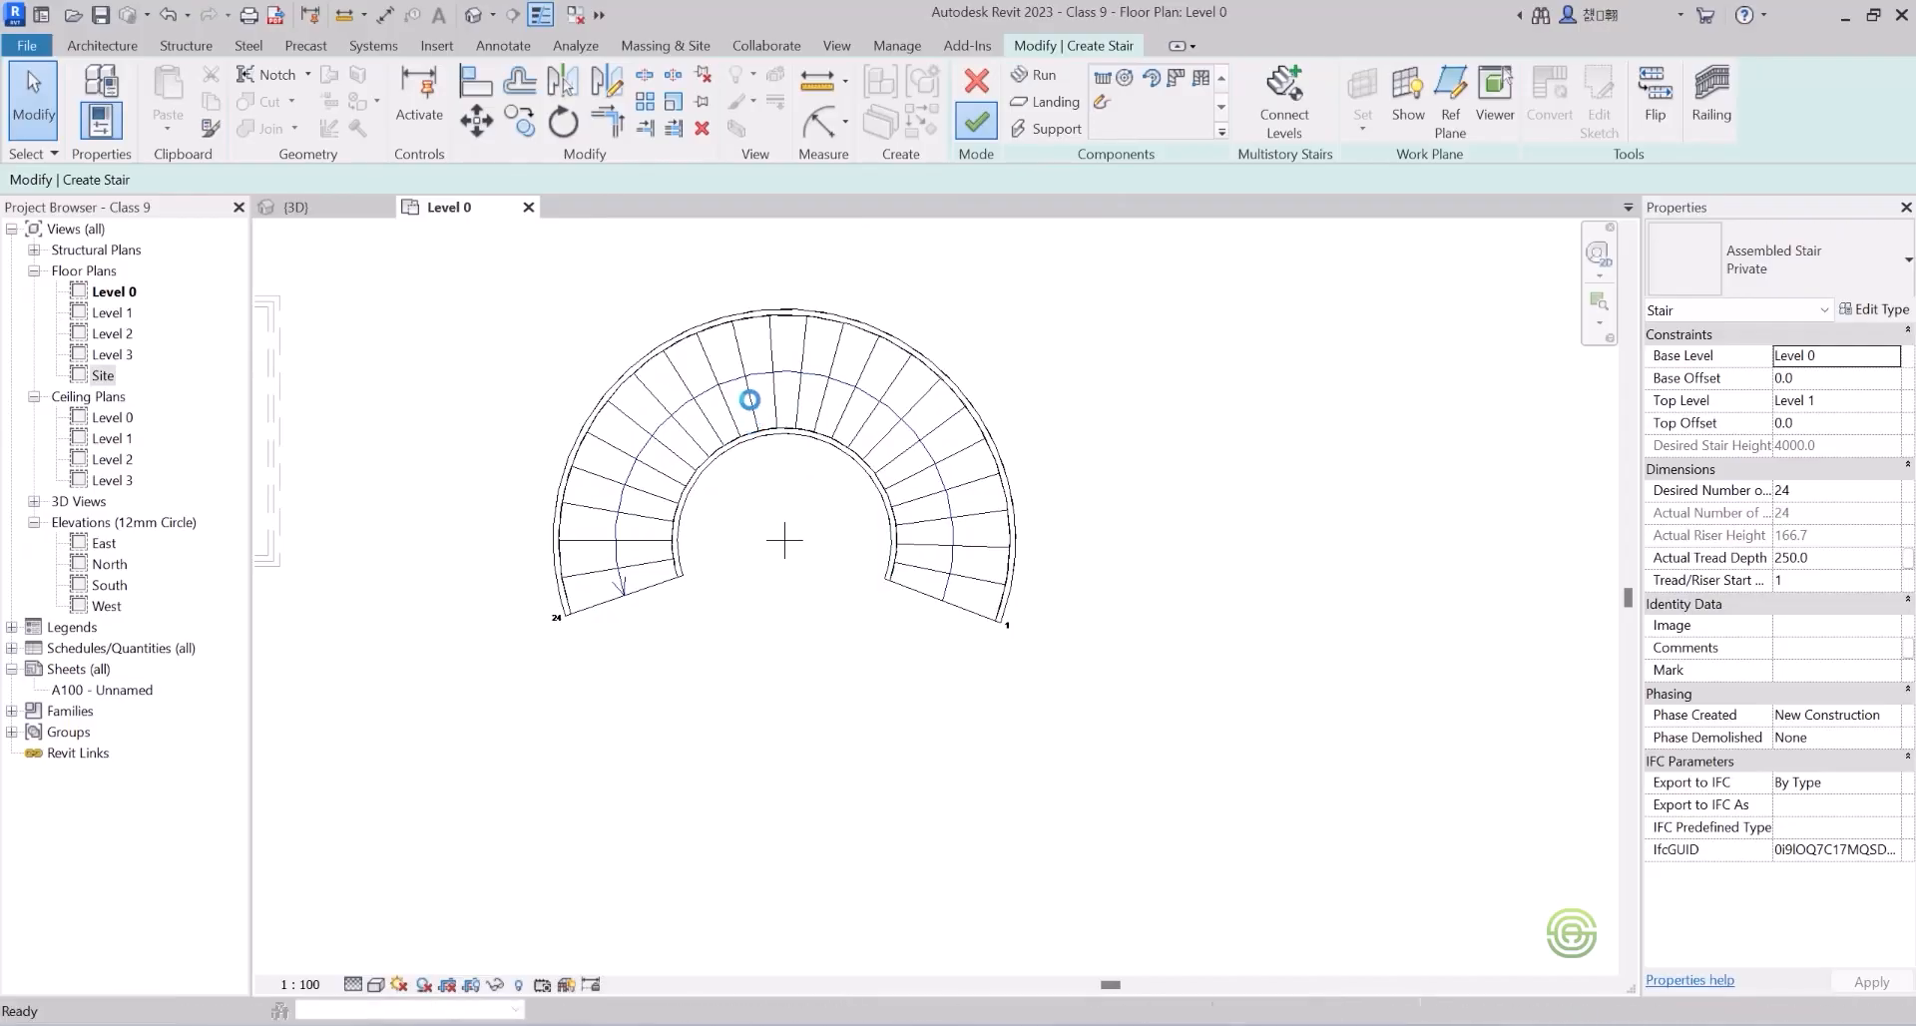
Examine the spiral stair and its railings in the 3D view from the side and from above.
{"action": "left_click", "coordinate": [295, 211]}
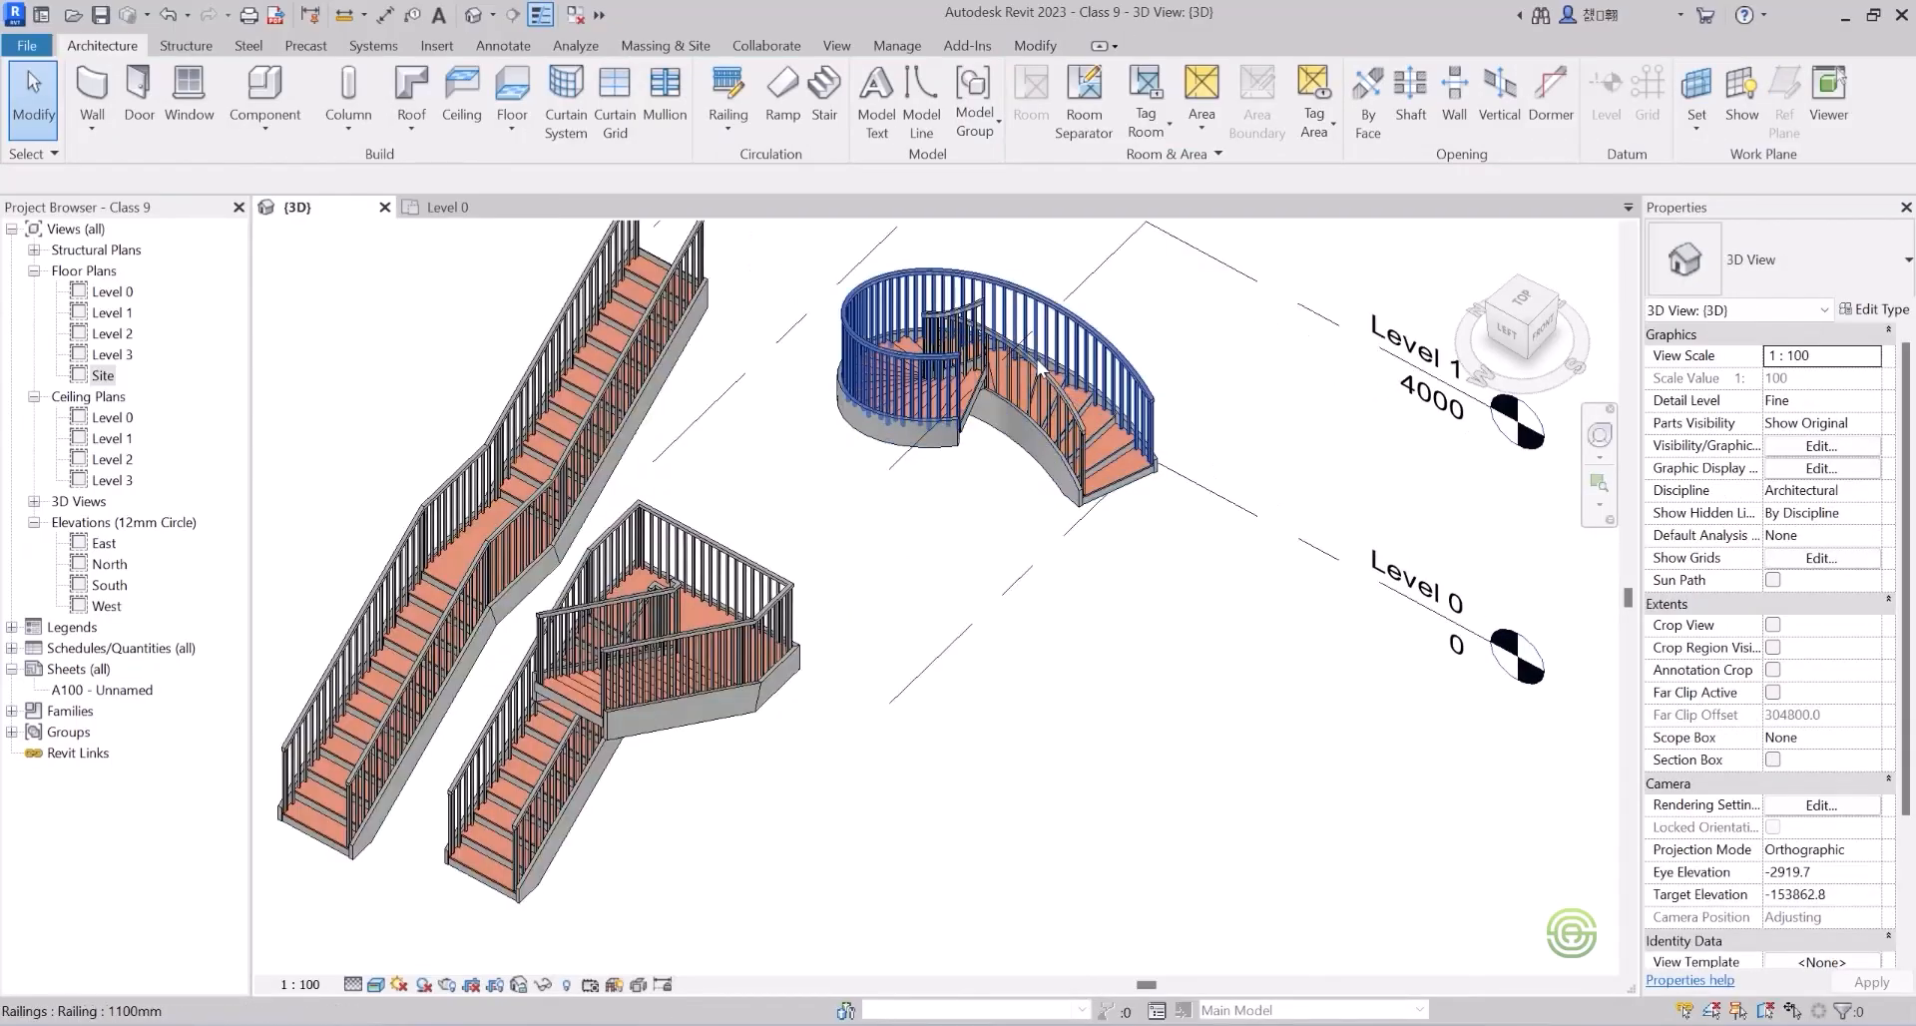
{"action": "middle_click_drag", "start_coordinate": [1013, 359], "coordinate": [723, 356], "text": "shift"}
{"action": "scroll", "coordinate": [722, 357], "scroll_direction": "down", "scroll_amount": 2}
{"action": "middle_click_drag", "start_coordinate": [929, 604], "coordinate": [940, 843], "text": "shift"}
{"action": "scroll", "coordinate": [1006, 574], "scroll_direction": "up", "scroll_amount": 2}
{"action": "scroll", "coordinate": [1040, 597], "scroll_direction": "up", "scroll_amount": 2}
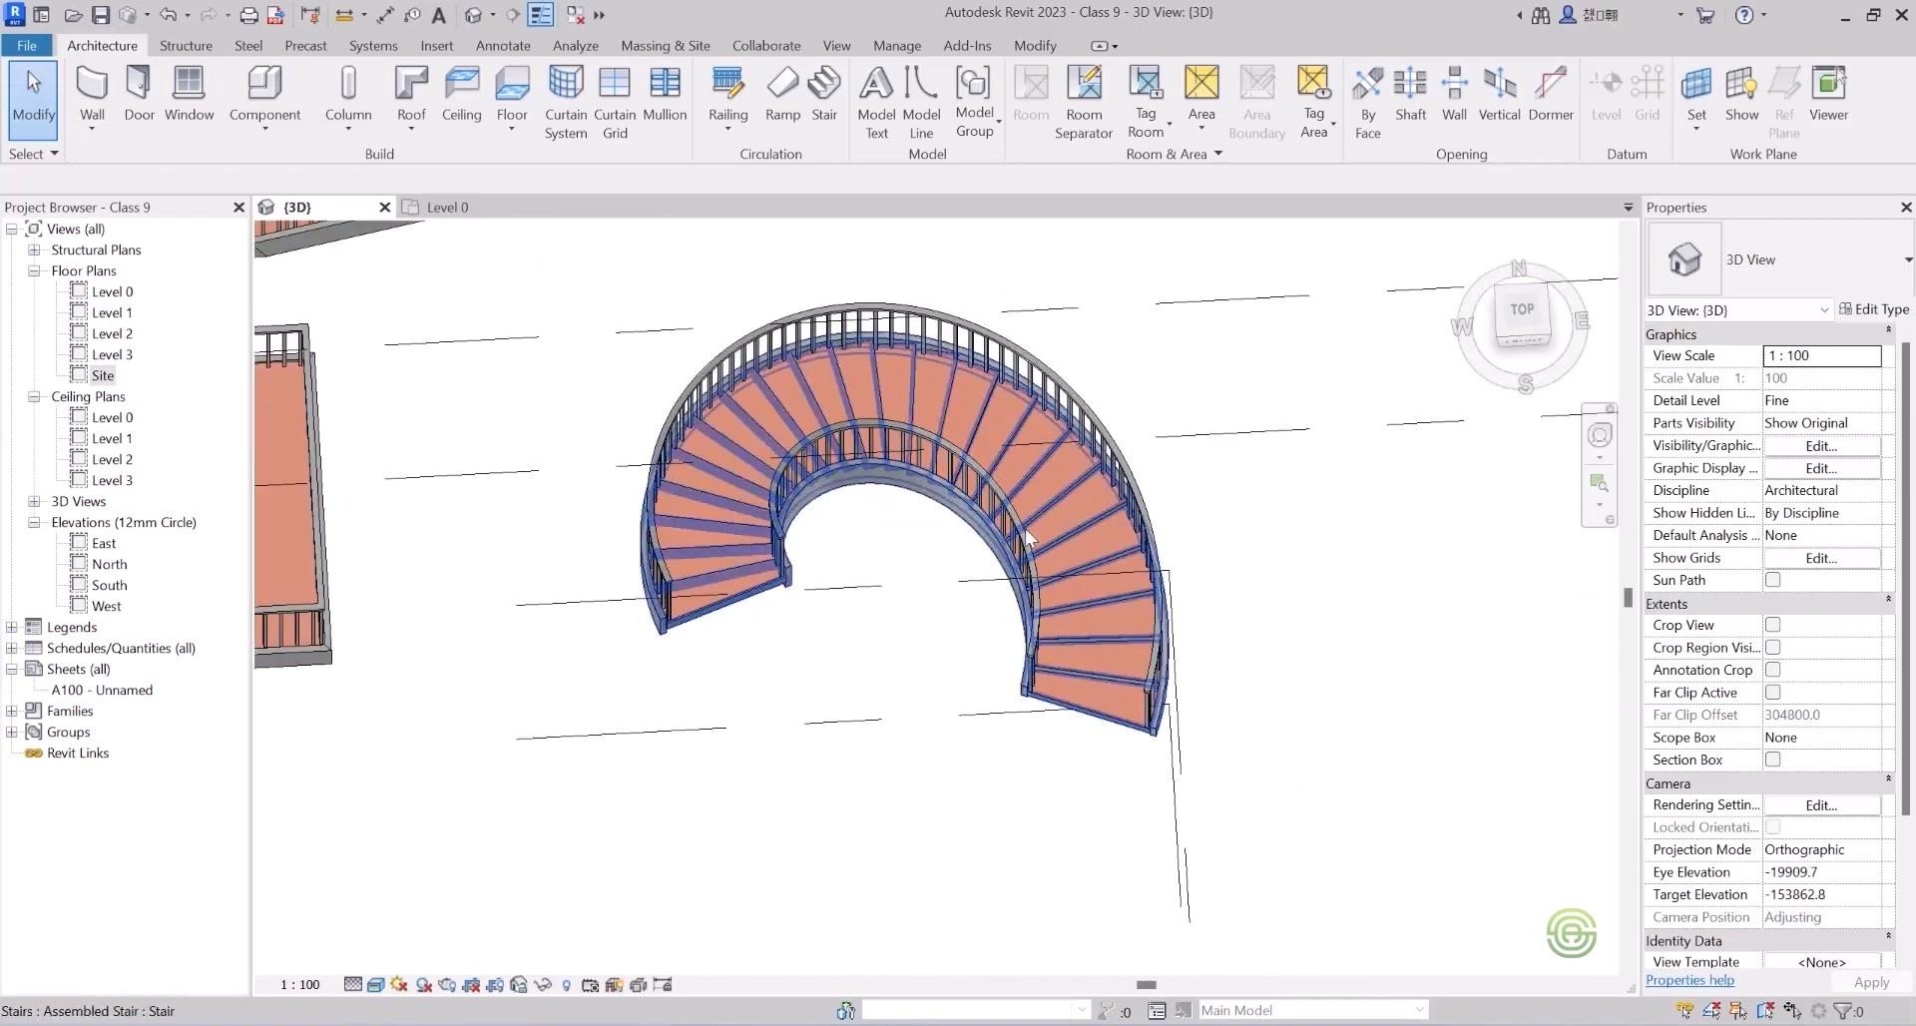
Draw a 12-riser center-ends spiral run with an 1800 mm radius and about 88° sweep for a new stair in the Level 0 plan.
{"action": "left_click", "coordinate": [446, 206]}
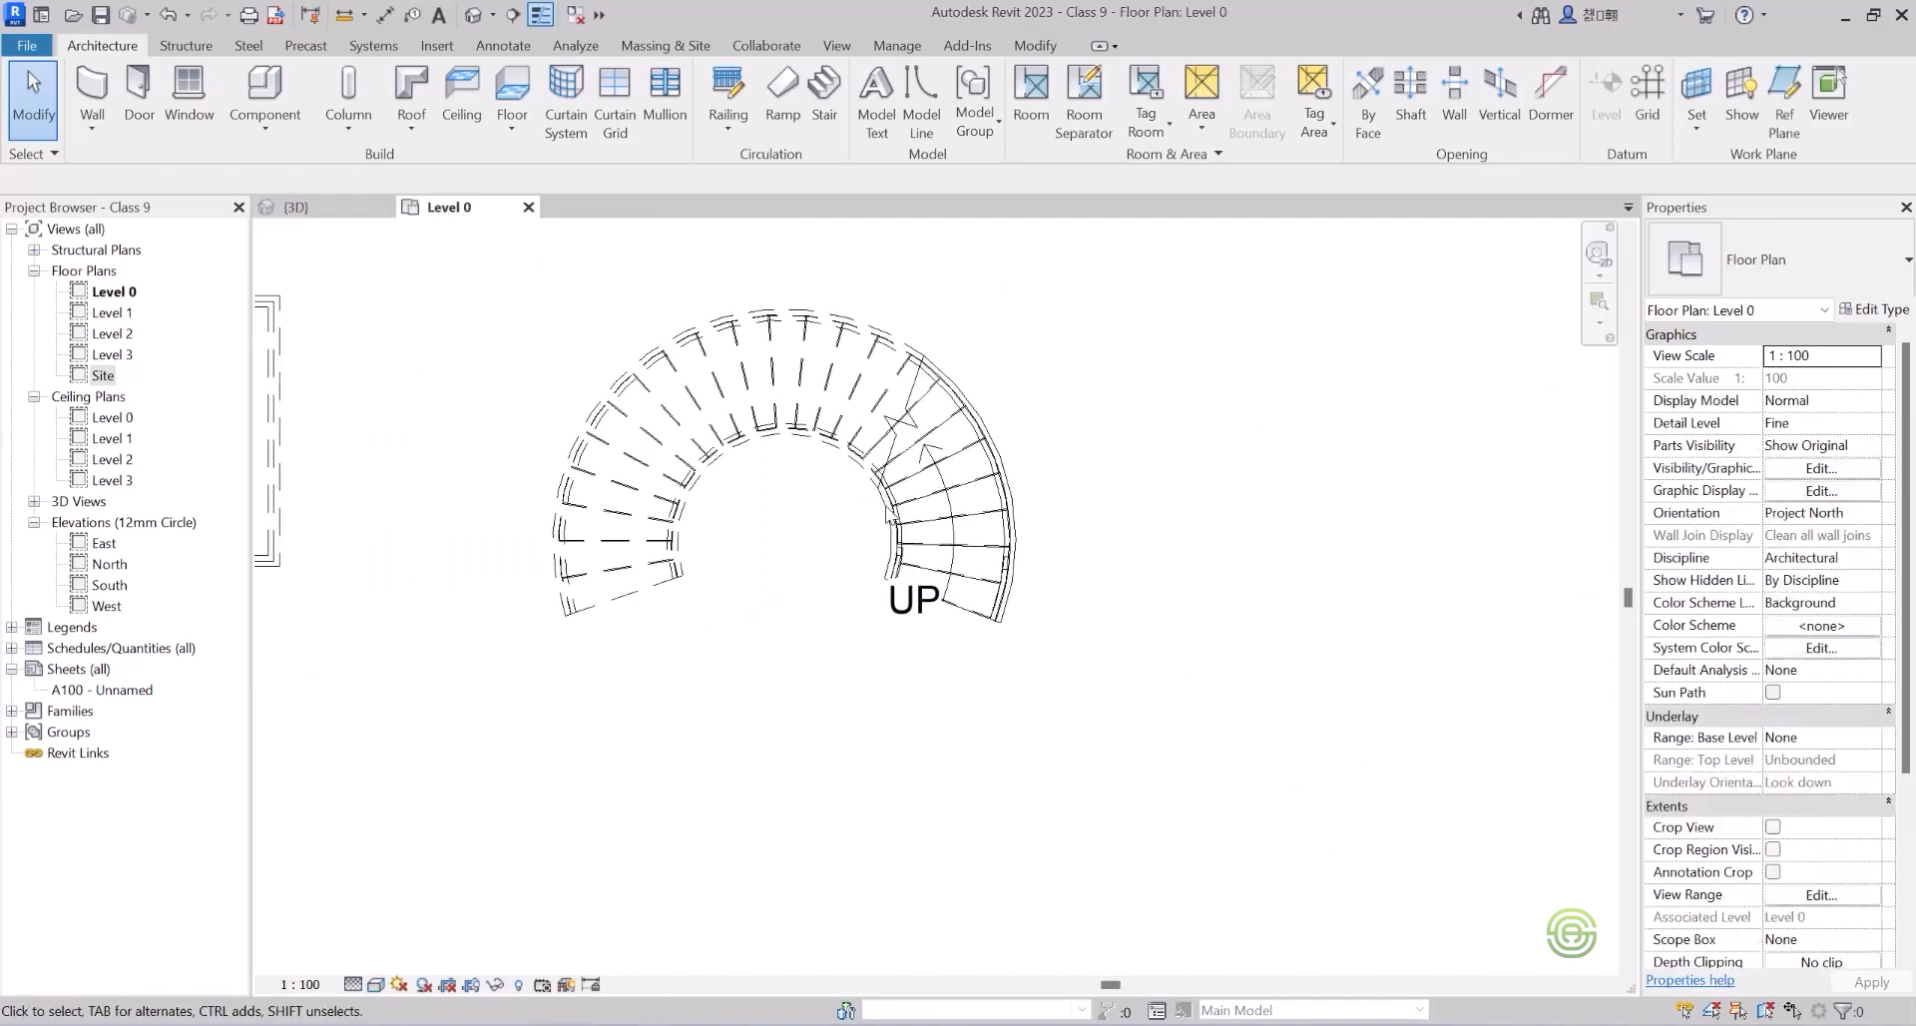
{"action": "scroll", "coordinate": [718, 591], "scroll_direction": "down", "scroll_amount": 5}
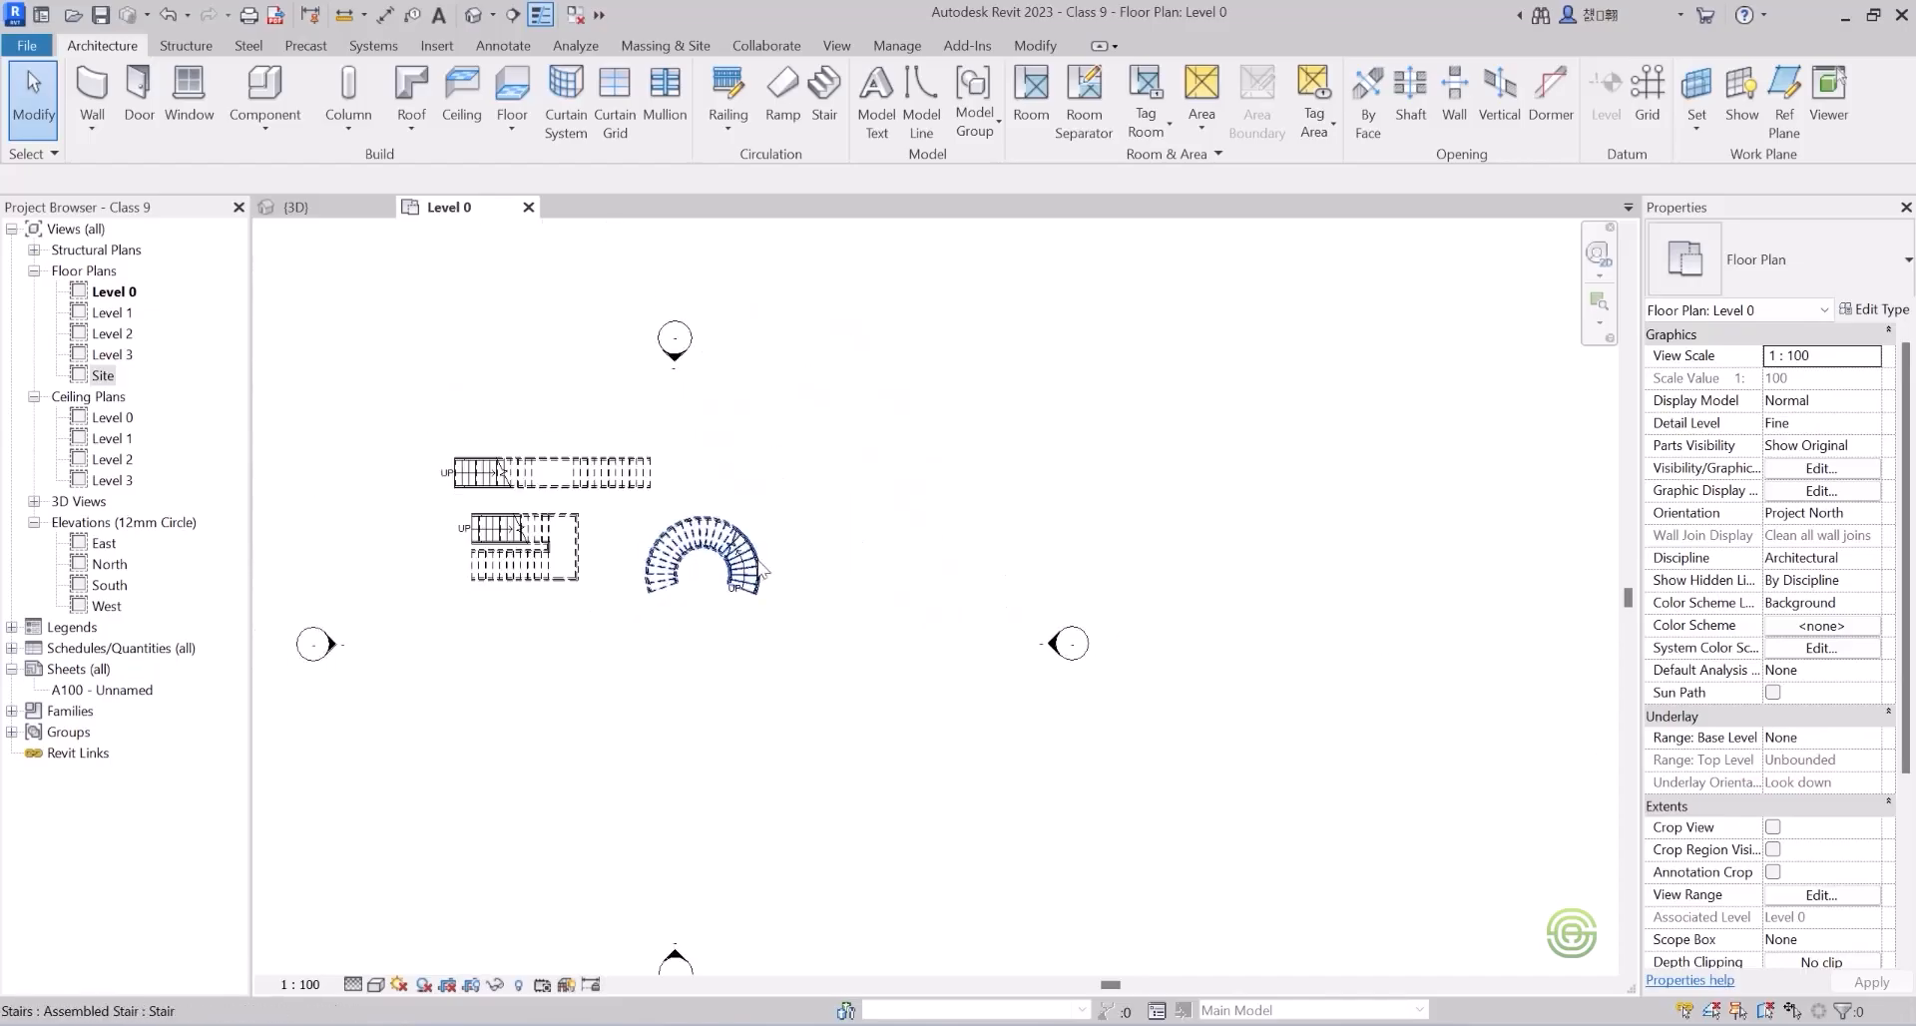
{"action": "left_click", "coordinate": [824, 100]}
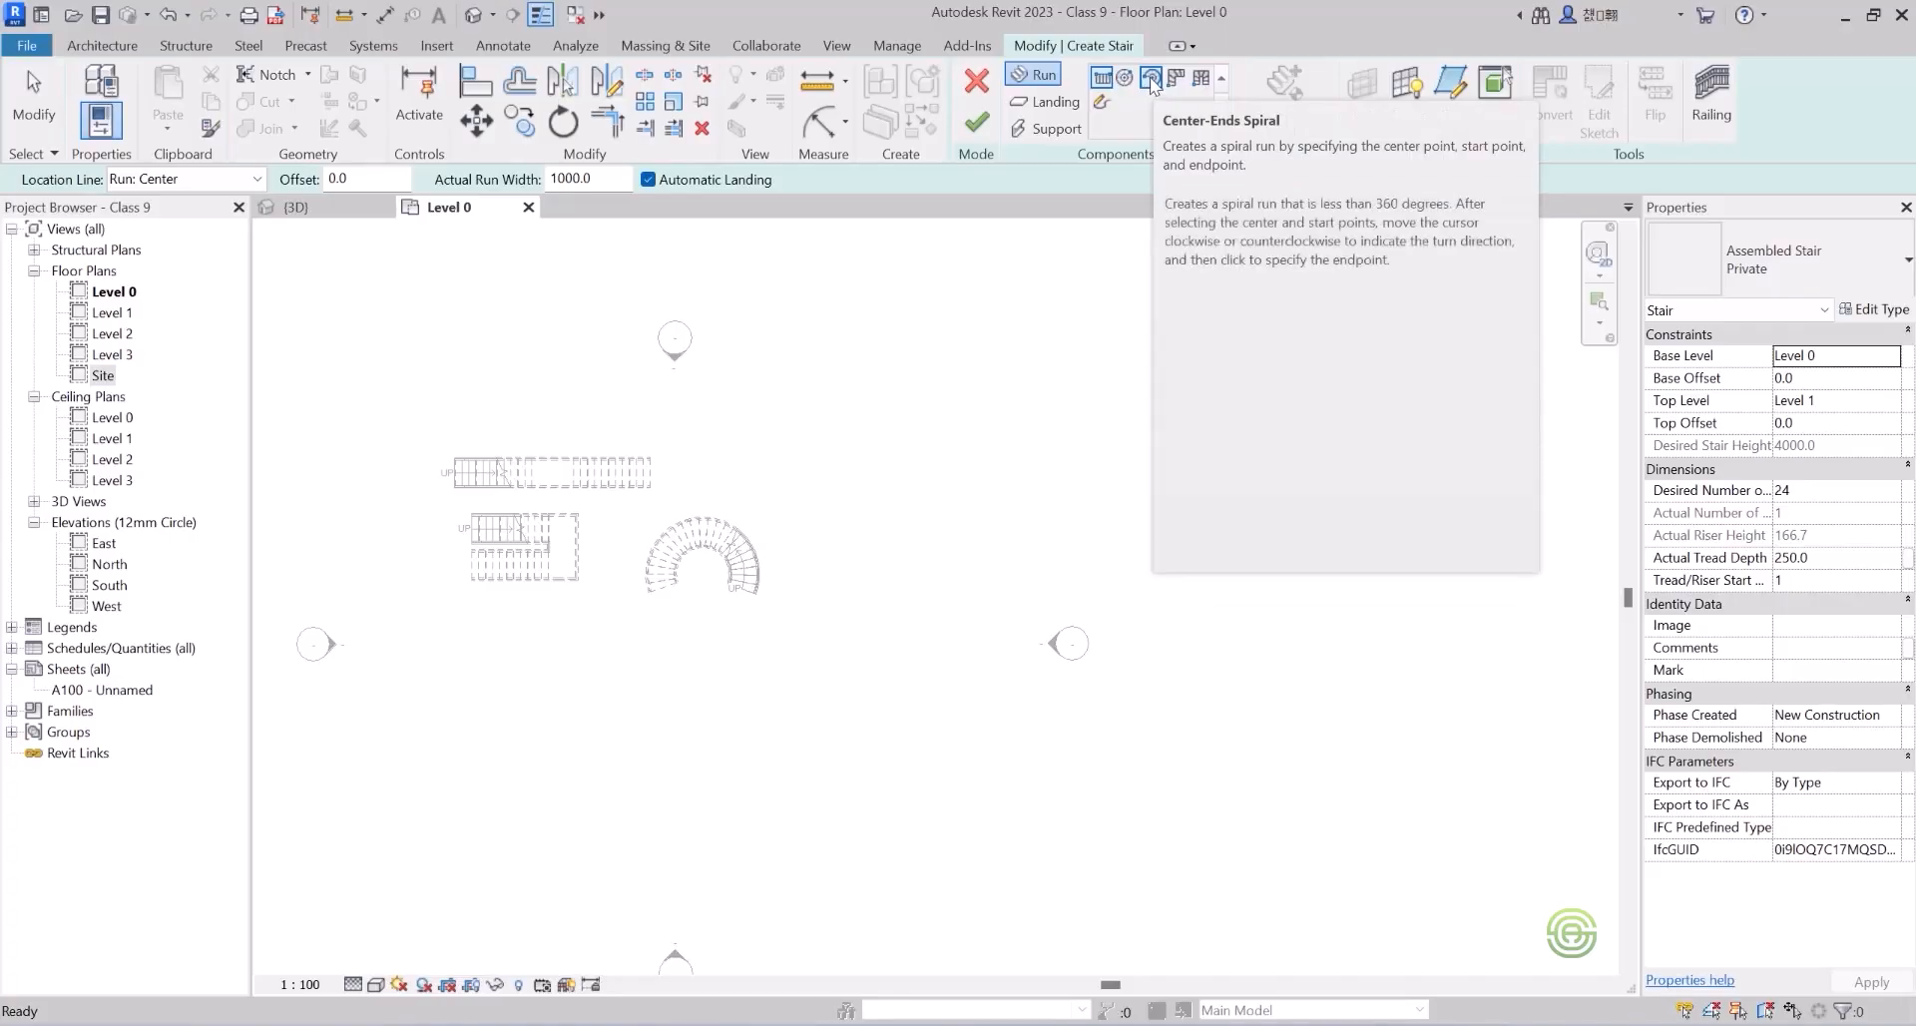
{"action": "left_click", "coordinate": [1151, 80]}
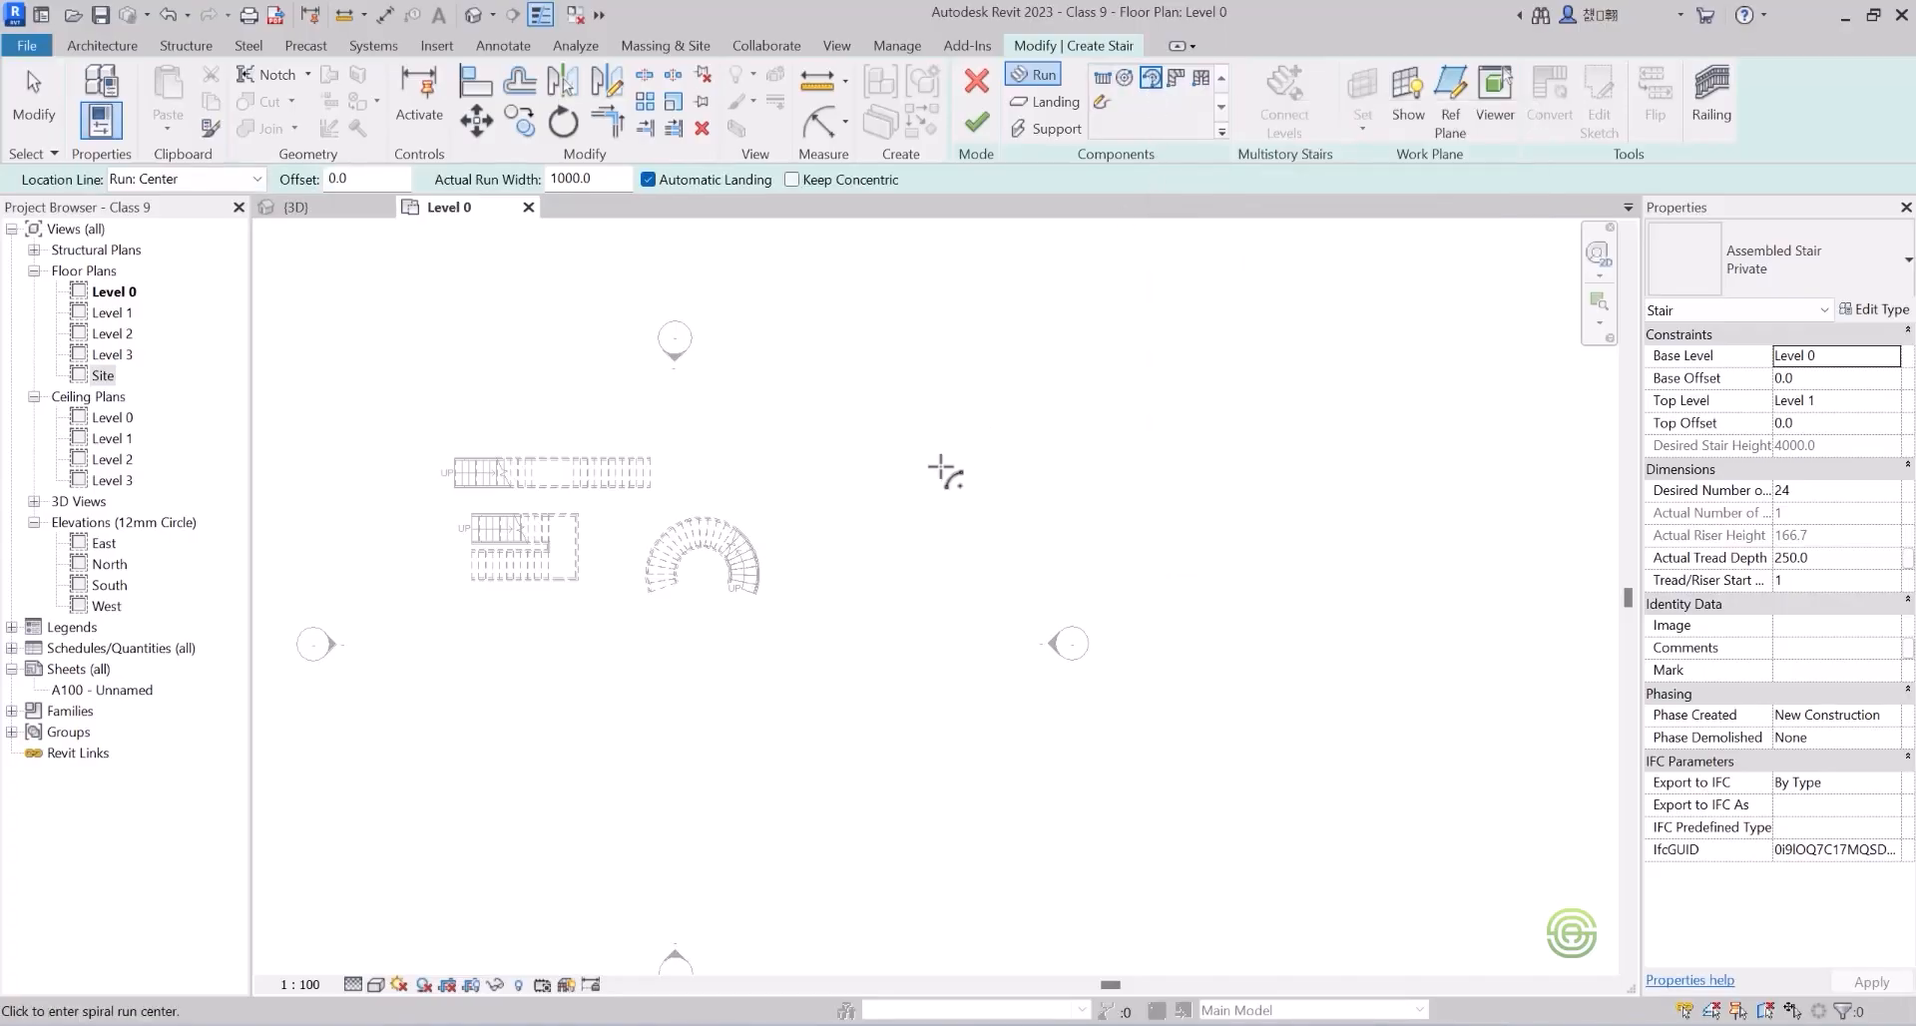
{"action": "scroll", "coordinate": [860, 383], "scroll_direction": "down", "scroll_amount": 2}
{"action": "scroll", "coordinate": [864, 622], "scroll_direction": "up", "scroll_amount": 2}
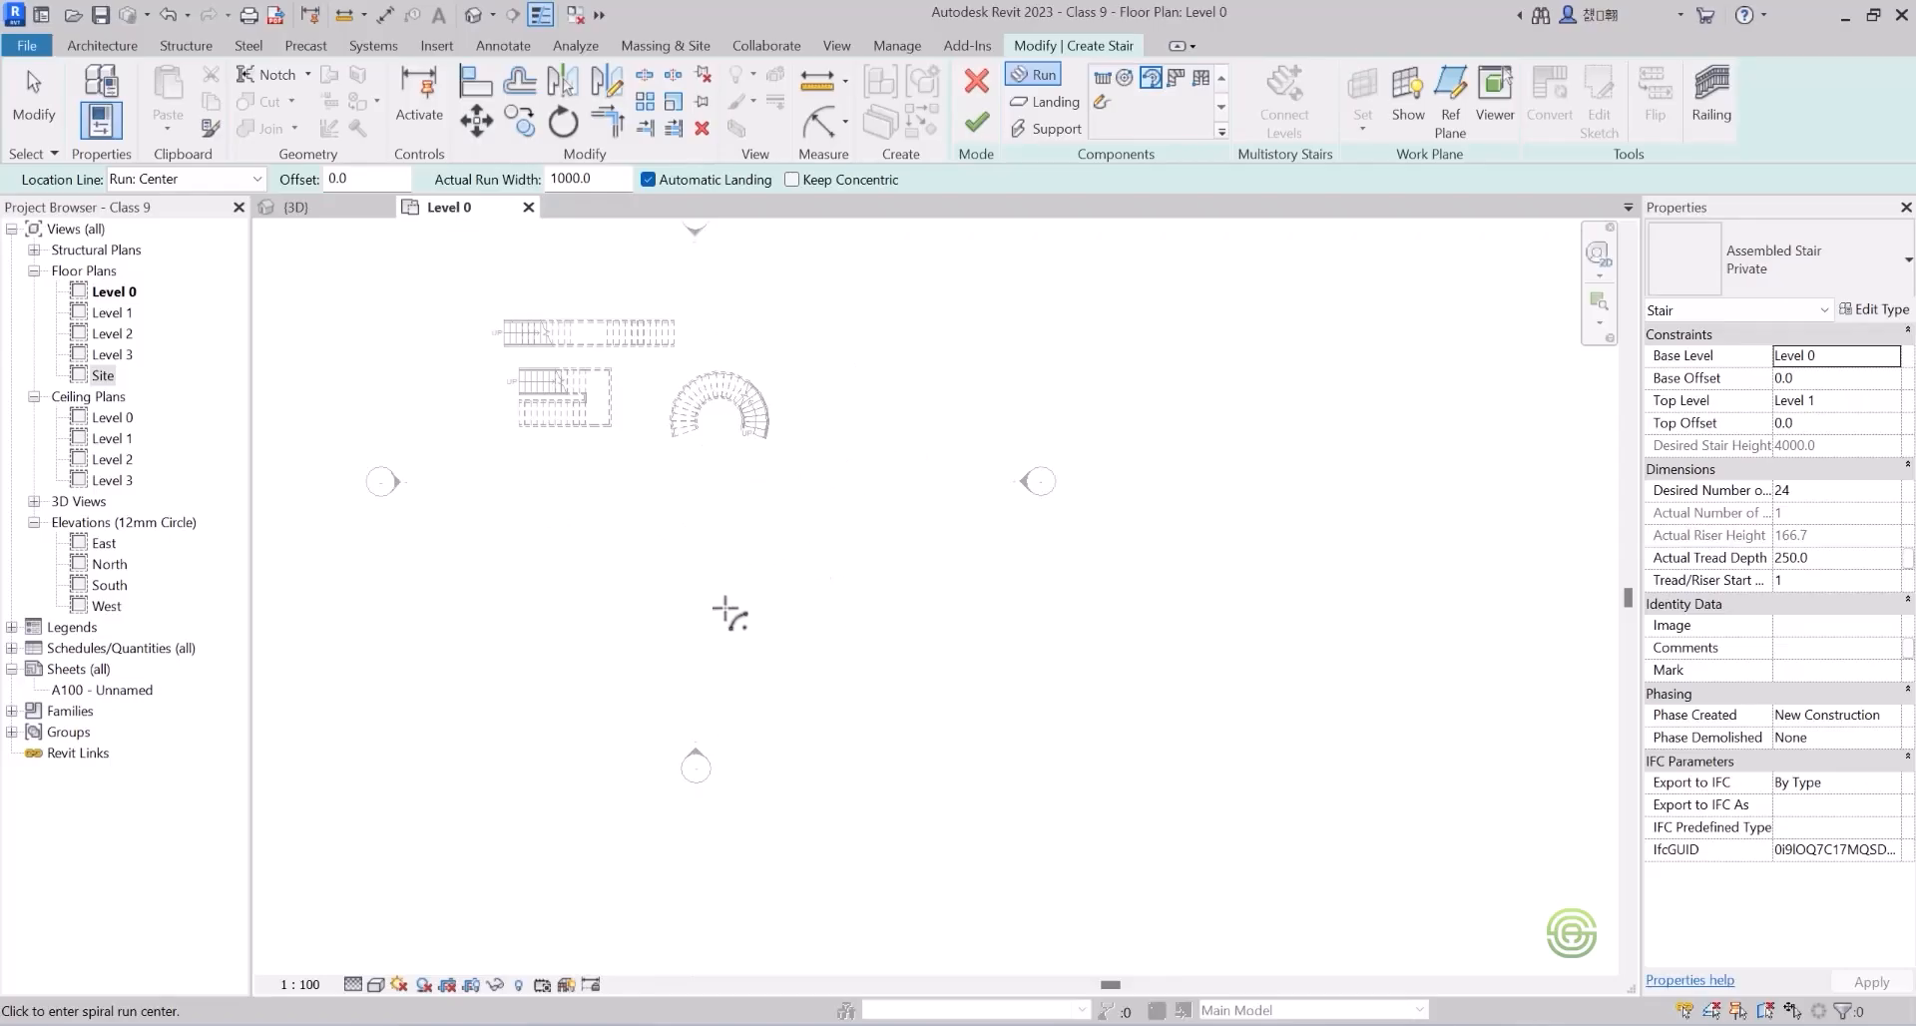
{"action": "left_click", "coordinate": [784, 615]}
{"action": "scroll", "coordinate": [846, 597], "scroll_direction": "up", "scroll_amount": 2}
{"action": "scroll", "coordinate": [814, 629], "scroll_direction": "up", "scroll_amount": 3}
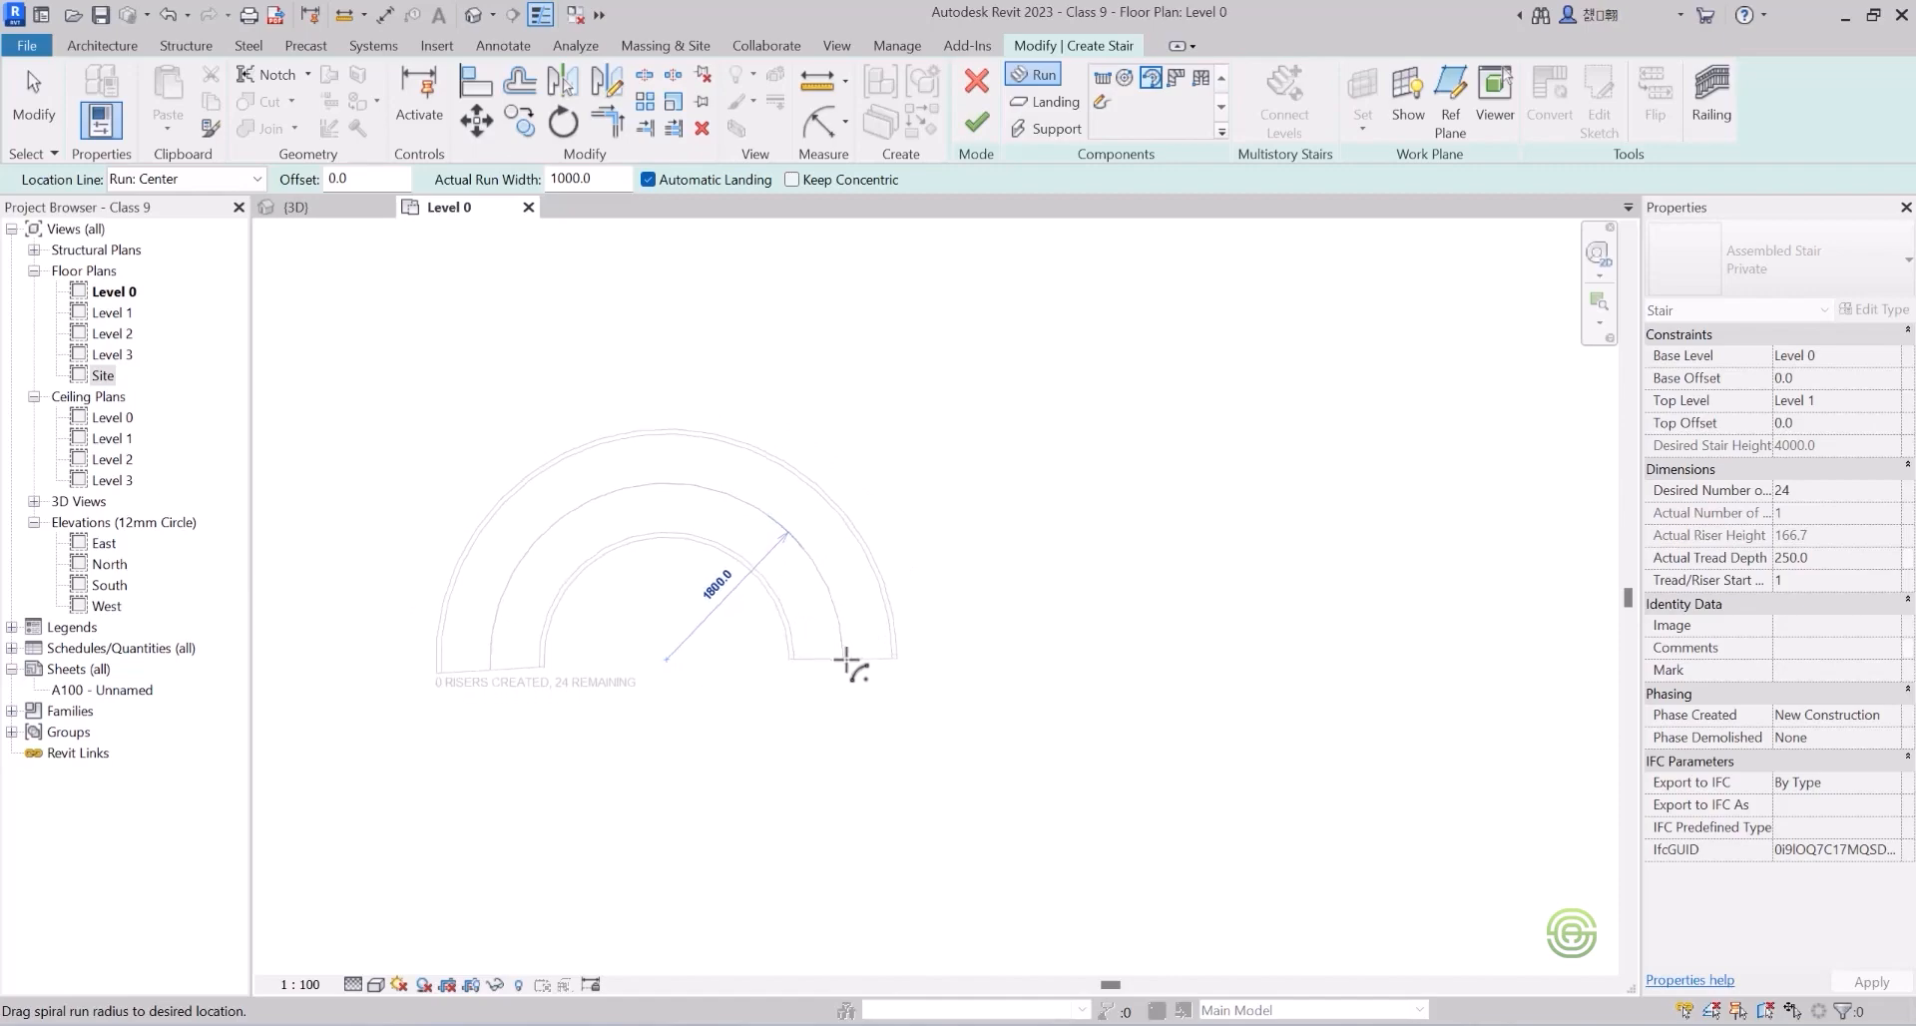
{"action": "left_click", "coordinate": [846, 658]}
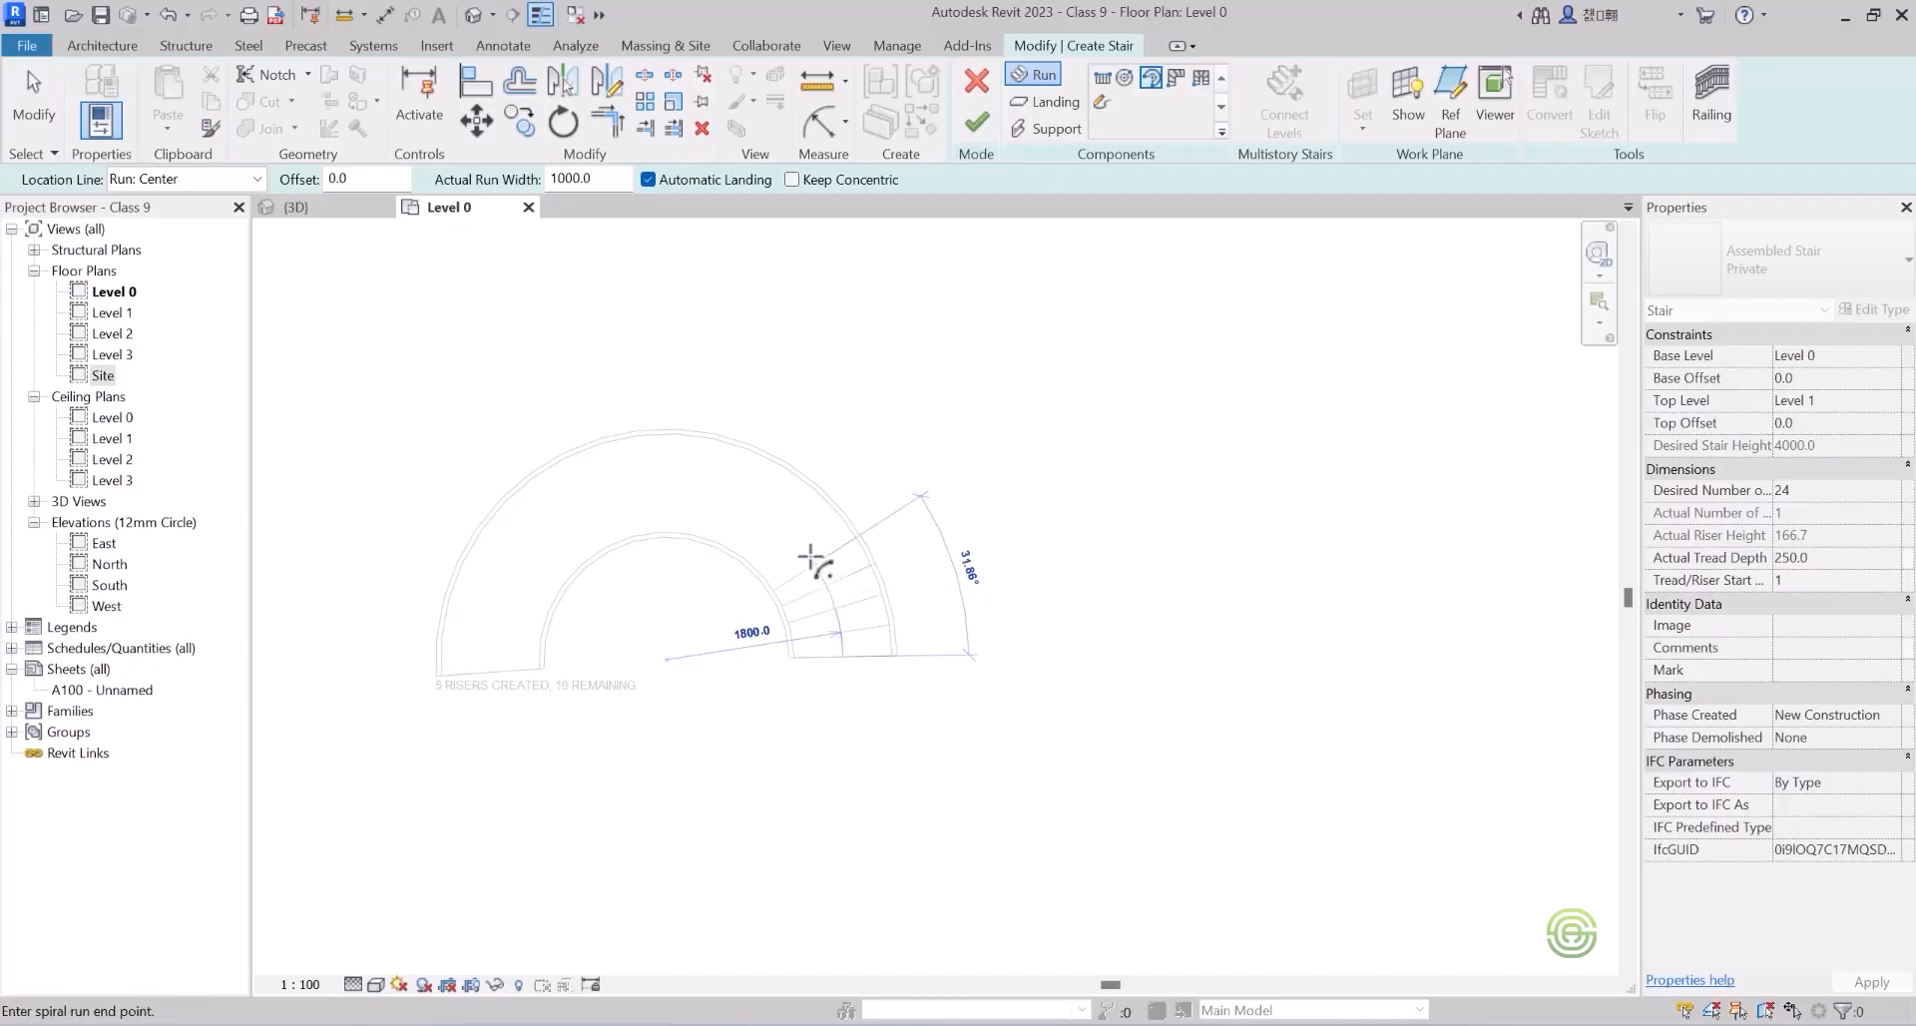
{"action": "scroll", "coordinate": [784, 516], "scroll_direction": "up", "scroll_amount": 2}
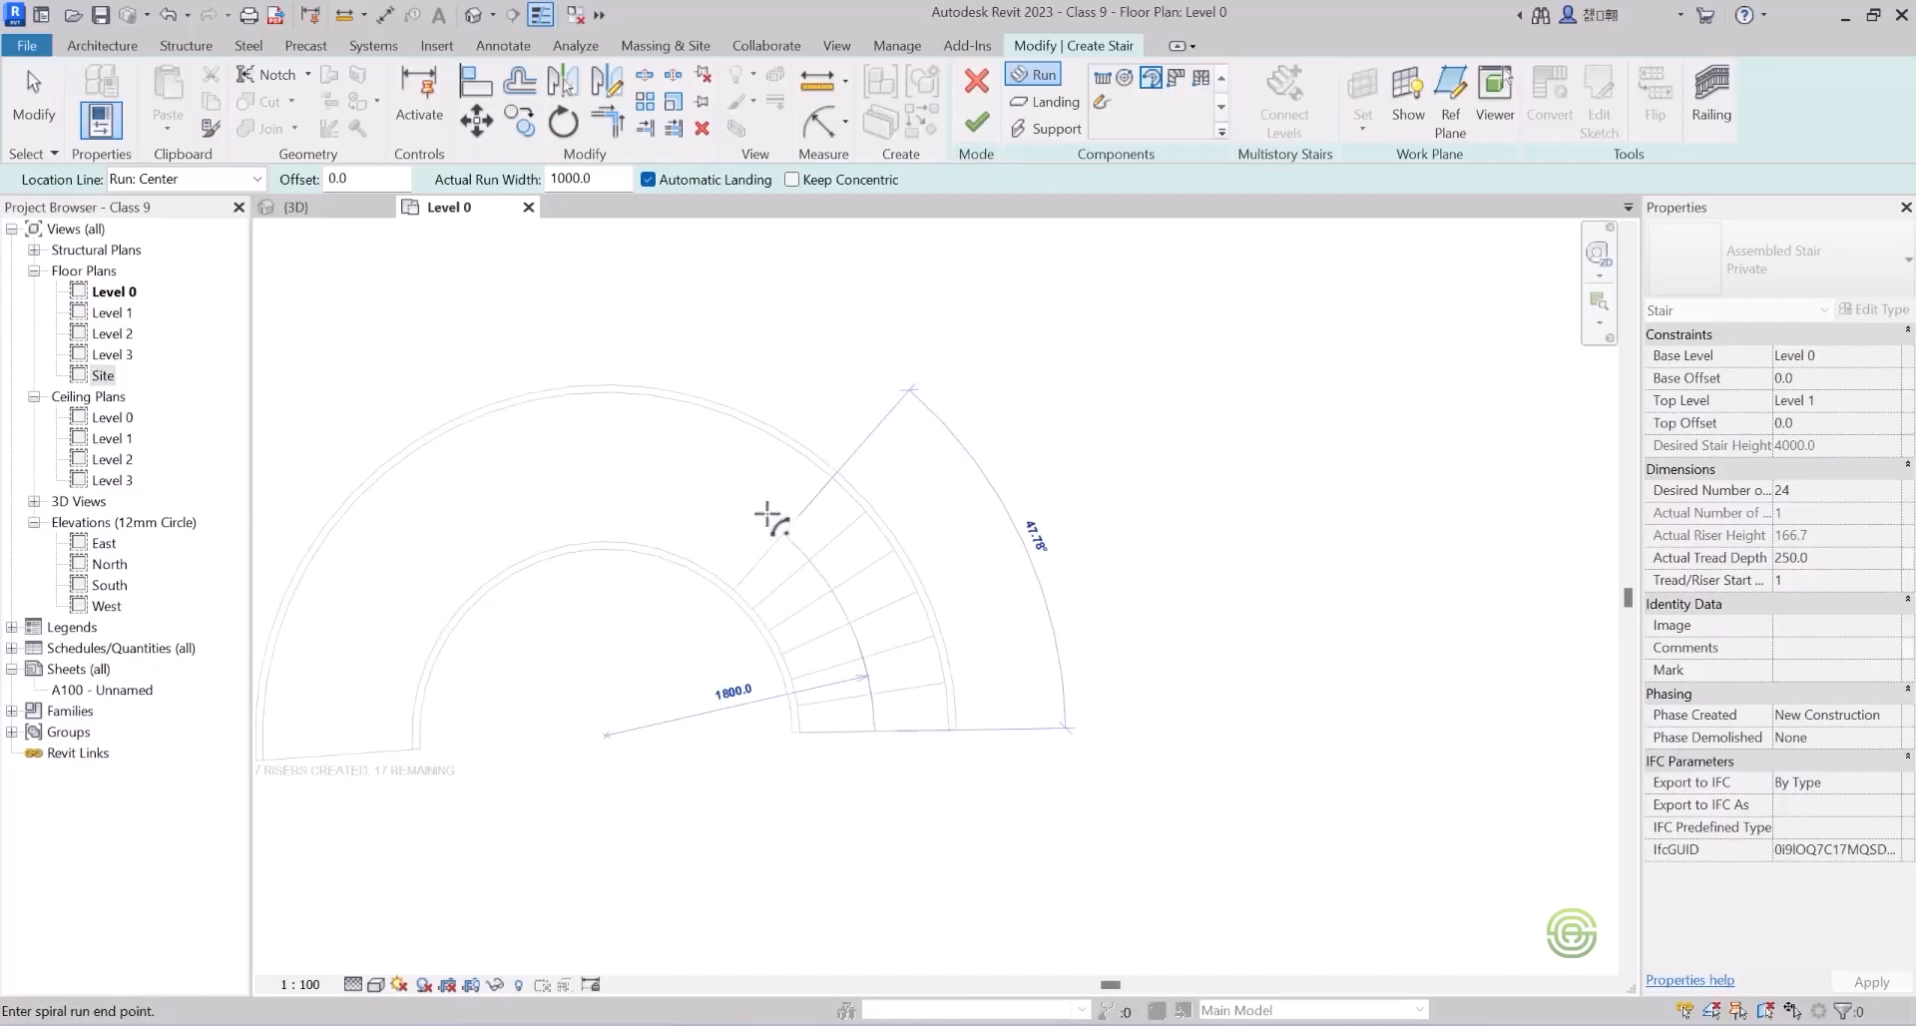
{"action": "scroll", "coordinate": [898, 543], "scroll_direction": "down", "scroll_amount": 3}
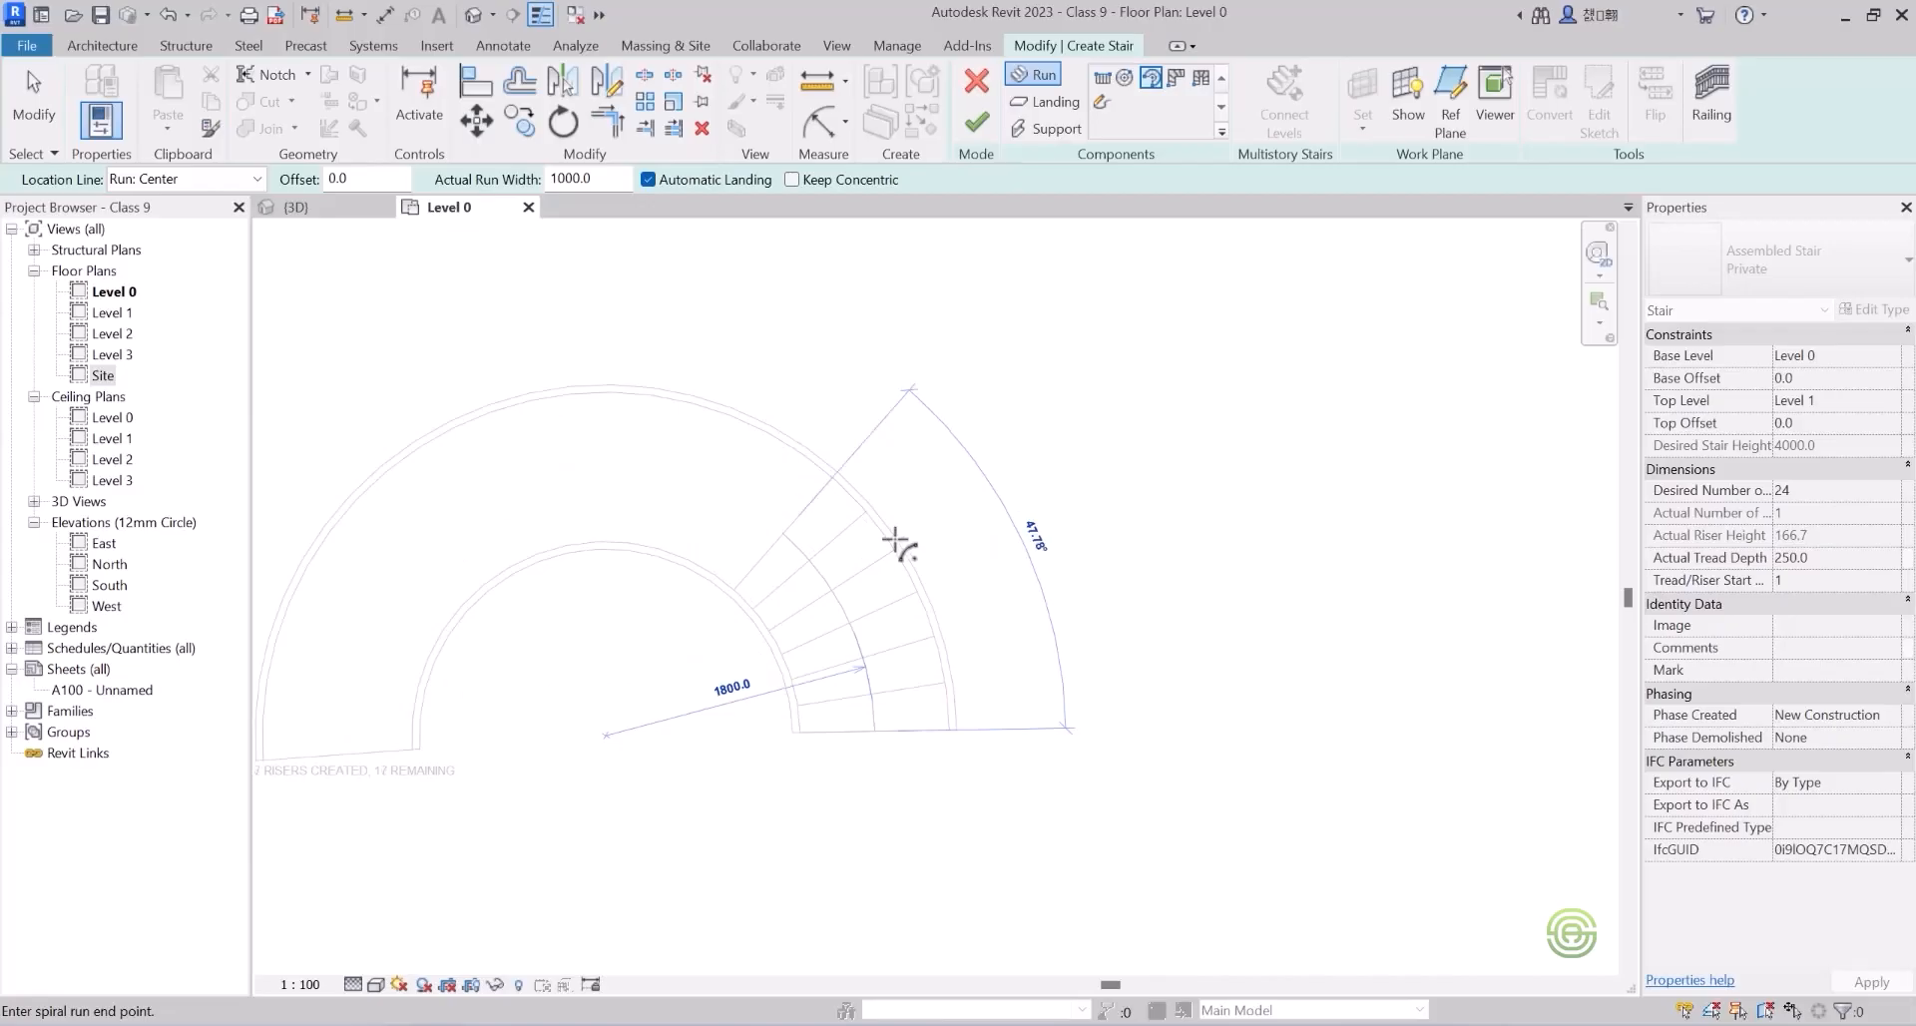
{"action": "scroll", "coordinate": [799, 529], "scroll_direction": "up", "scroll_amount": 3}
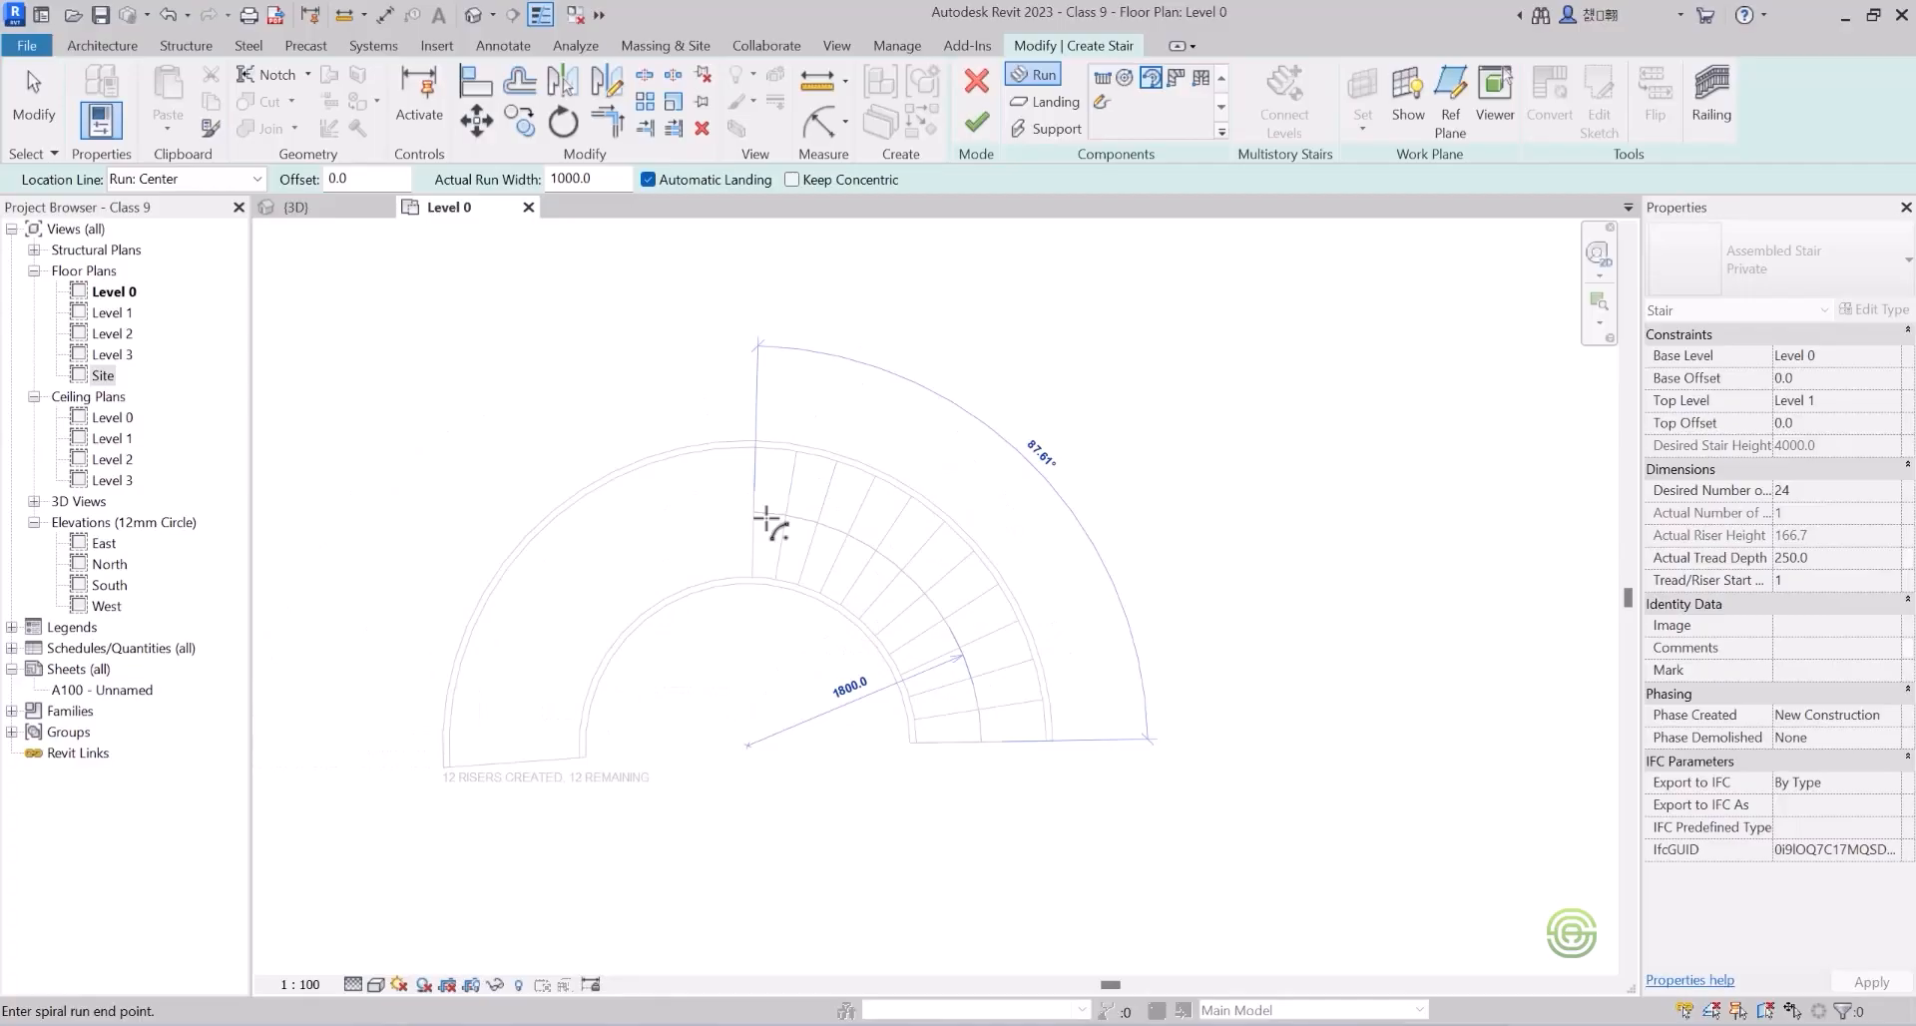
{"action": "left_click", "coordinate": [764, 519]}
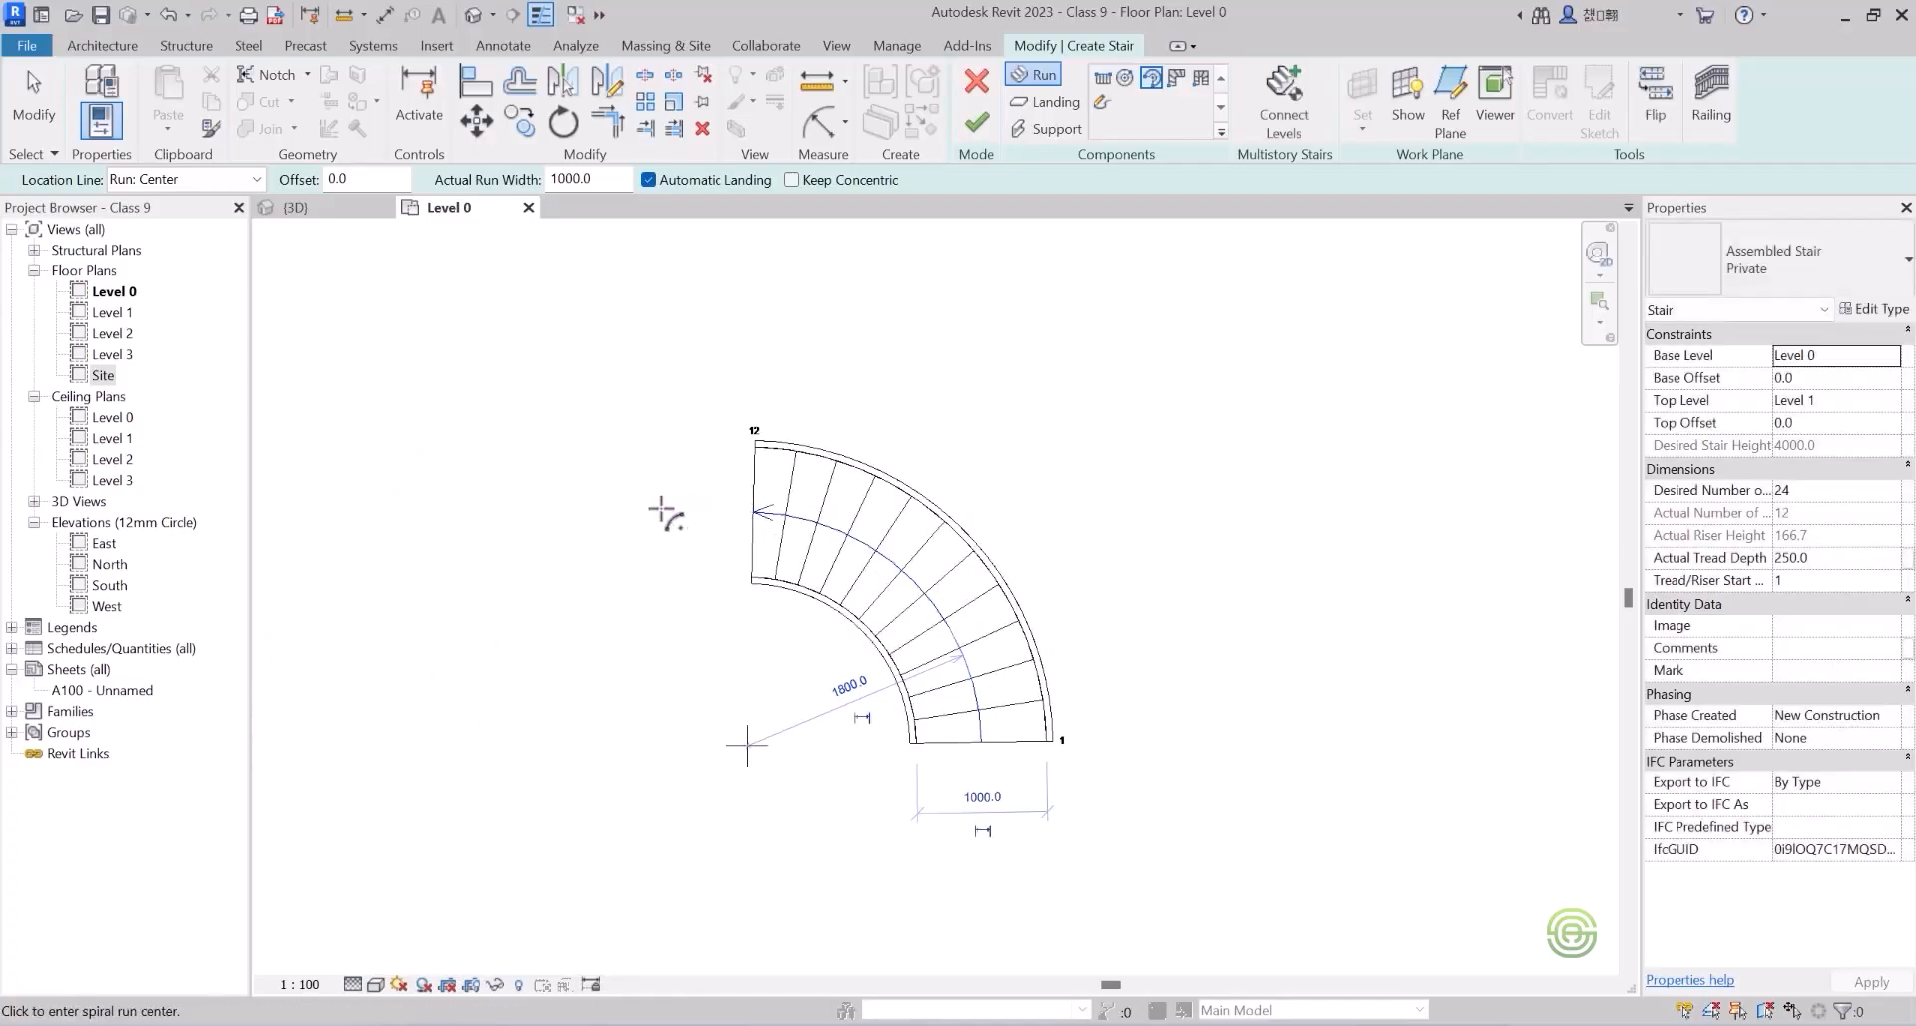
Try to start a second spiral run from the same centre, cancel it, and delete the first curved run.
{"action": "scroll", "coordinate": [759, 509], "scroll_direction": "down", "scroll_amount": 3}
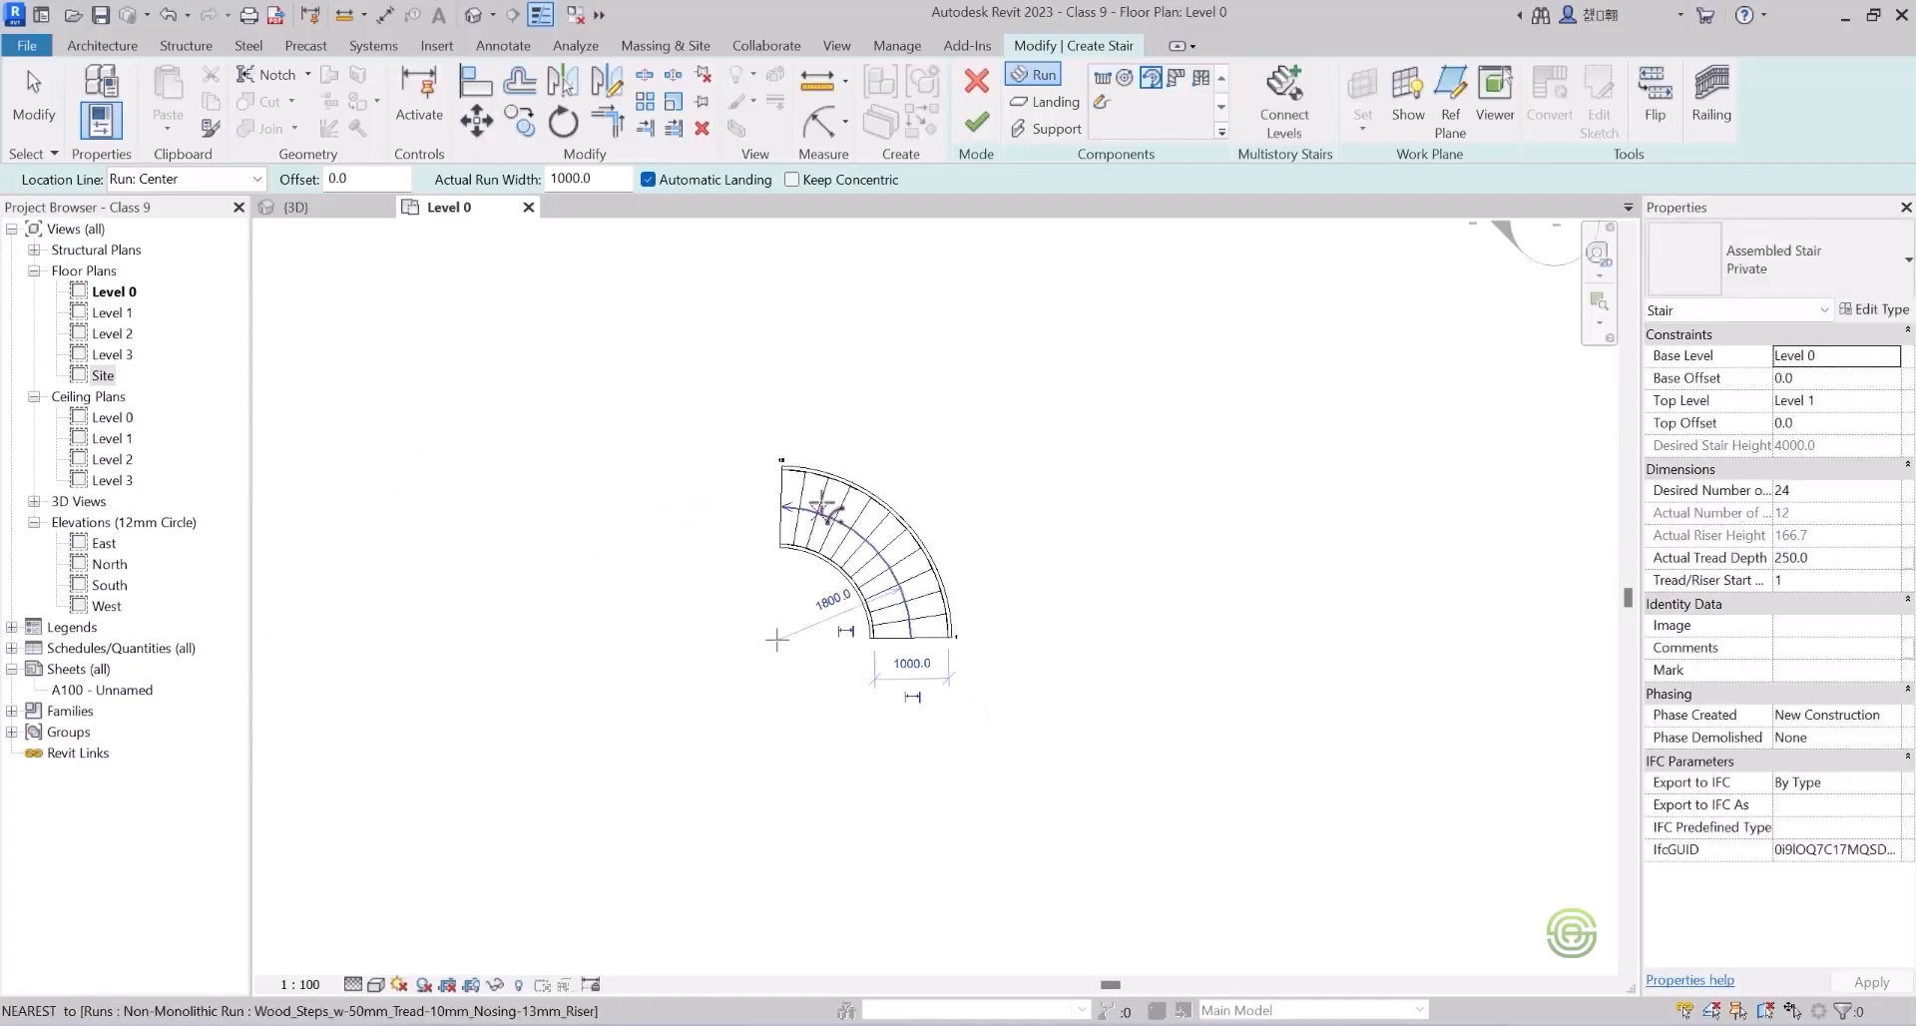
{"action": "scroll", "coordinate": [708, 521], "scroll_direction": "up", "scroll_amount": 2}
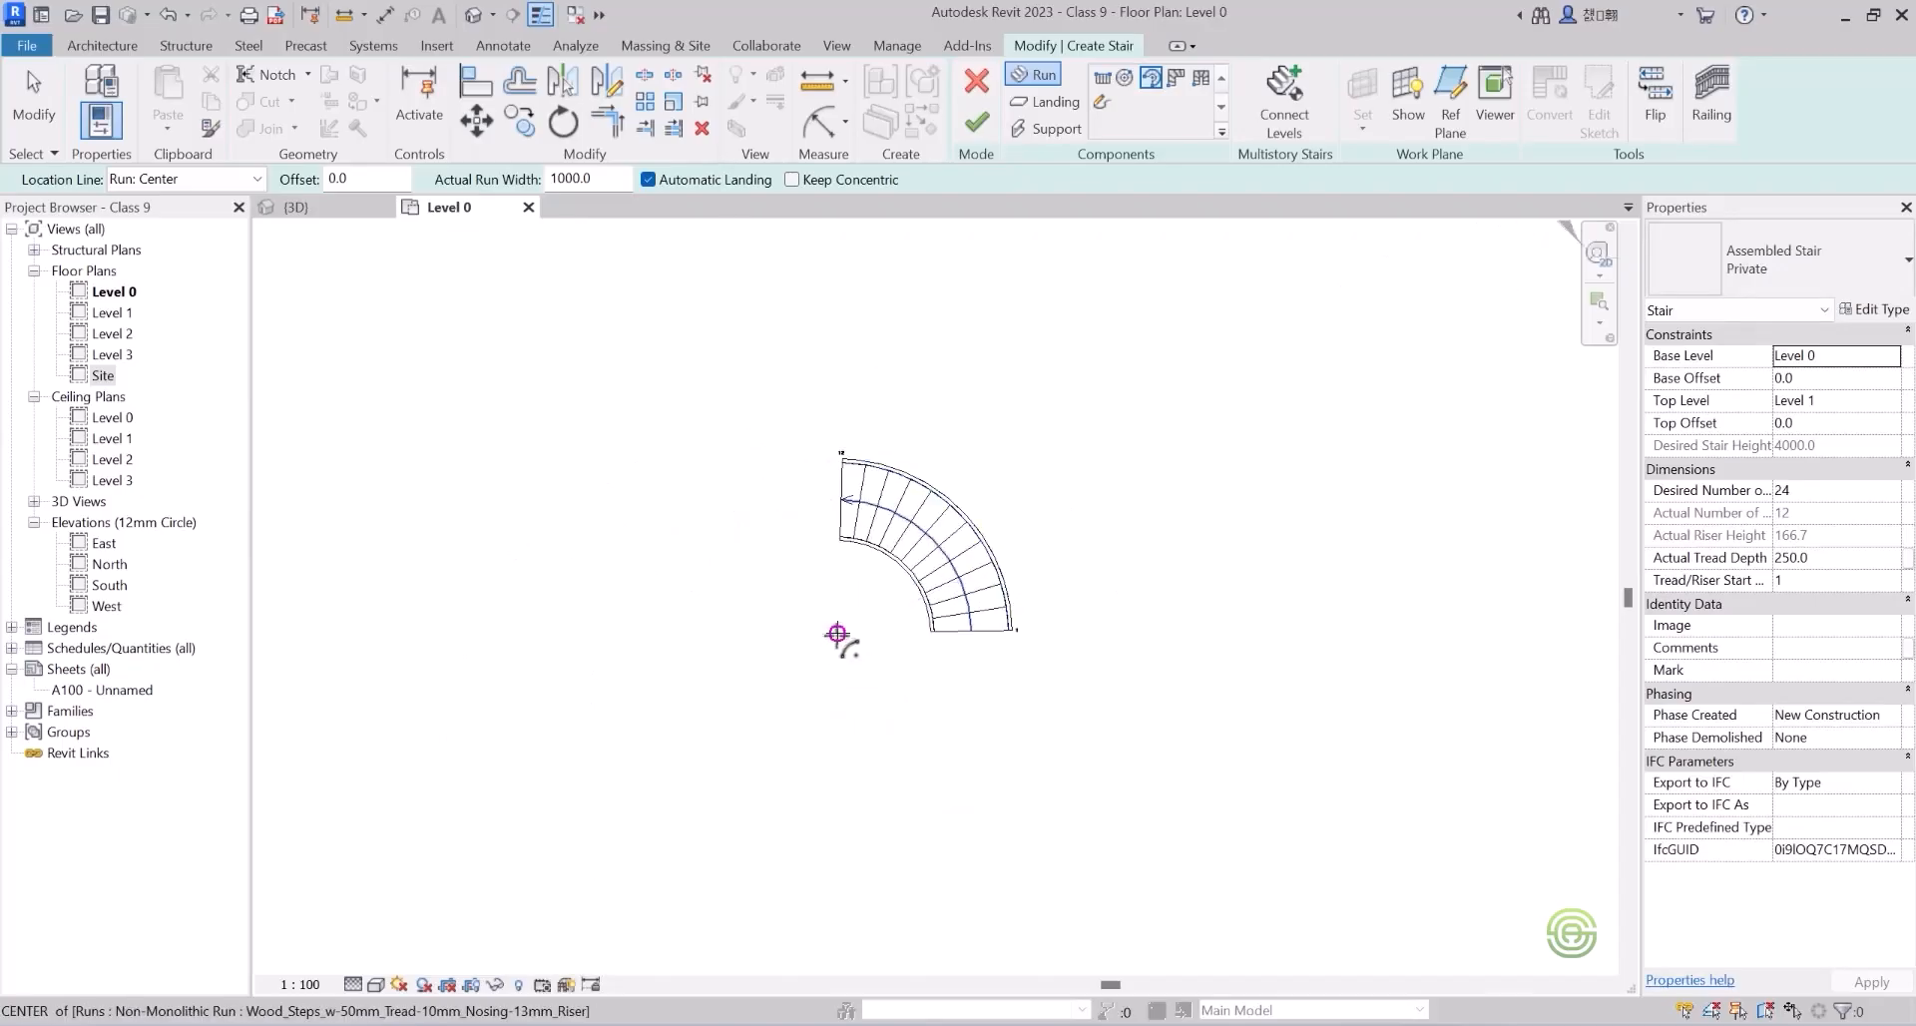
{"action": "left_click", "coordinate": [838, 634]}
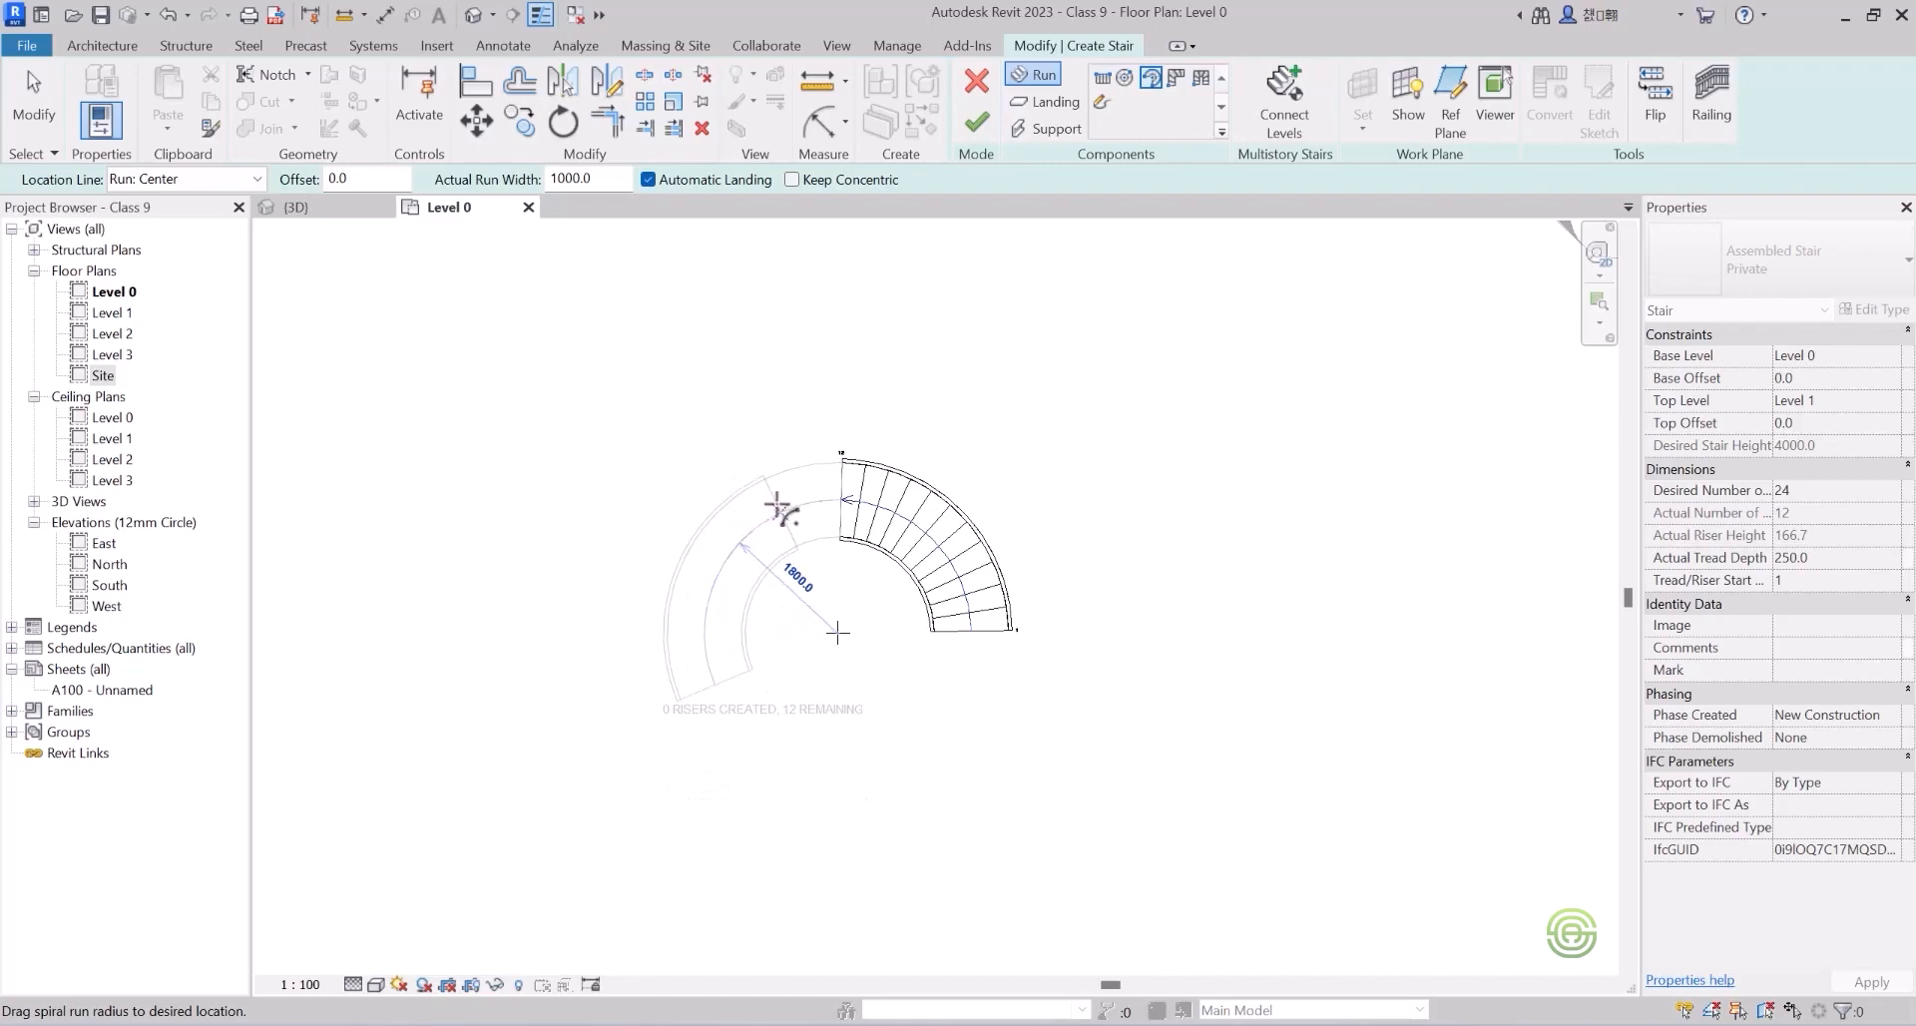
{"action": "left_click", "coordinate": [779, 509]}
{"action": "key", "text": "Escape"}
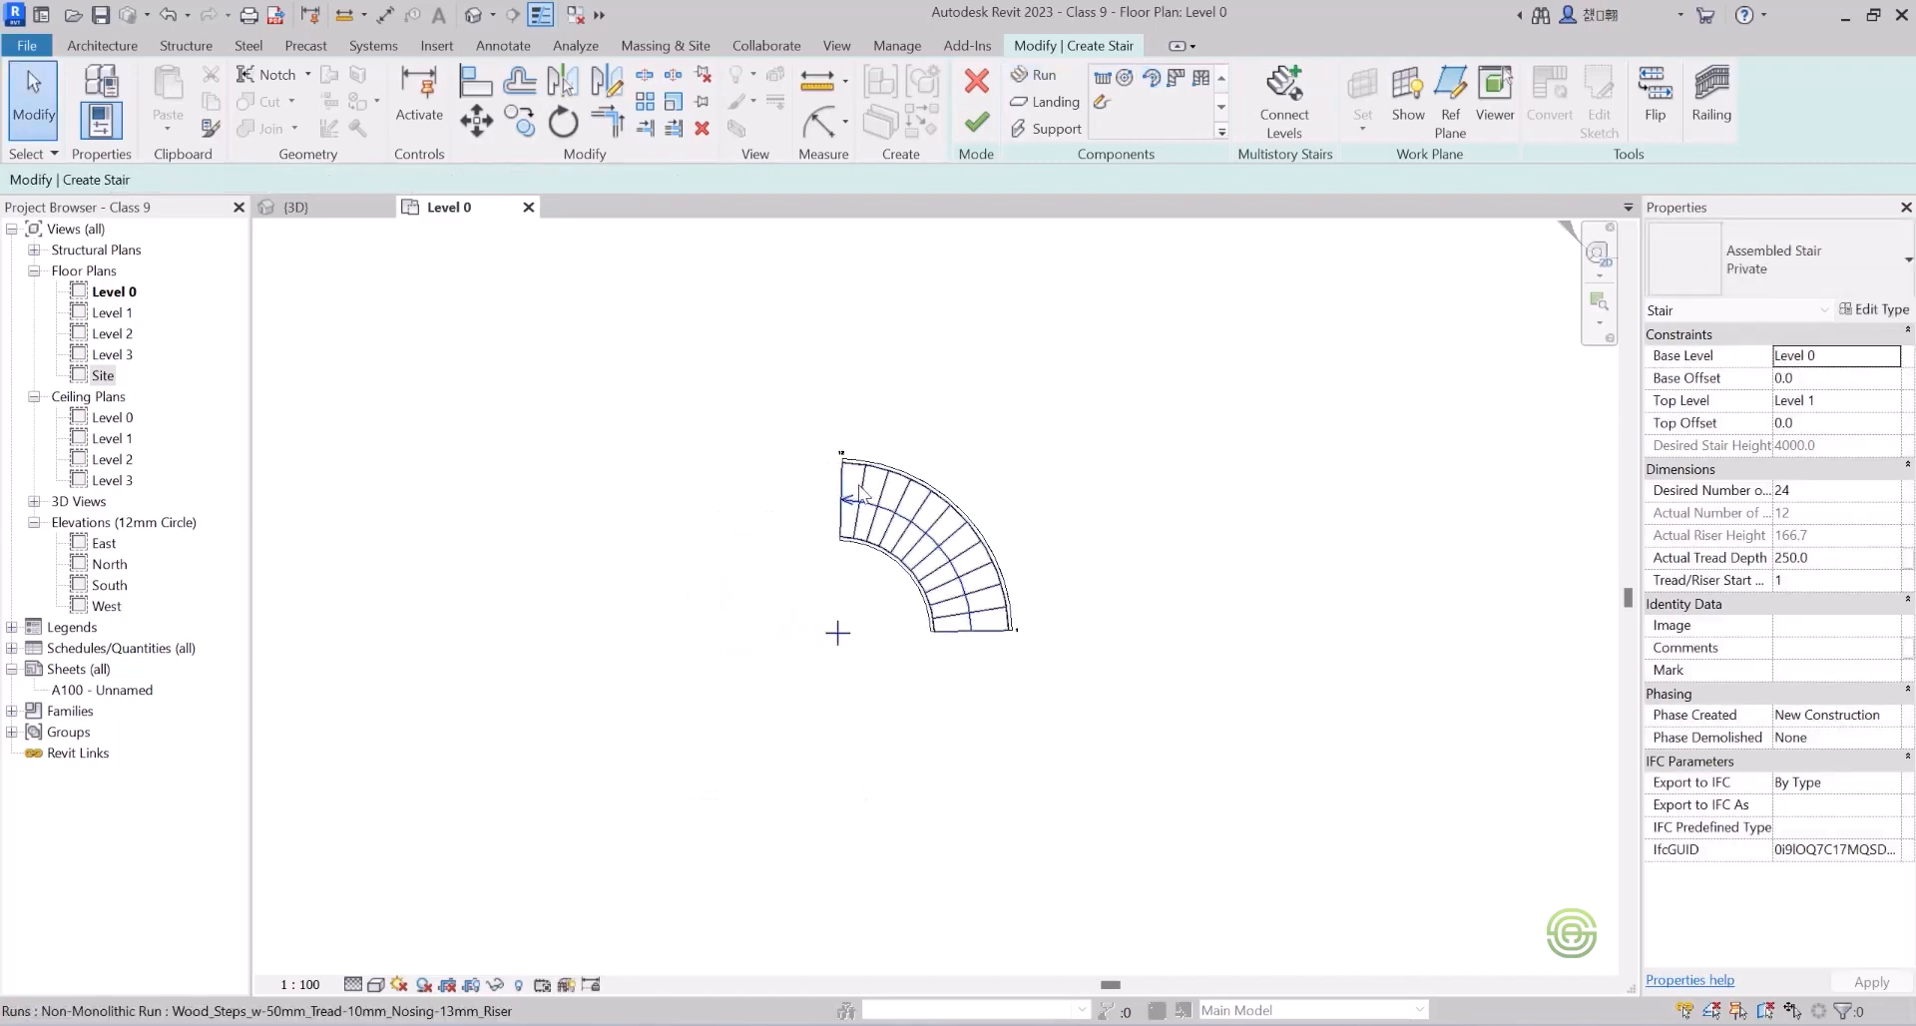
{"action": "left_click", "coordinate": [860, 494]}
{"action": "key", "text": "Delete"}
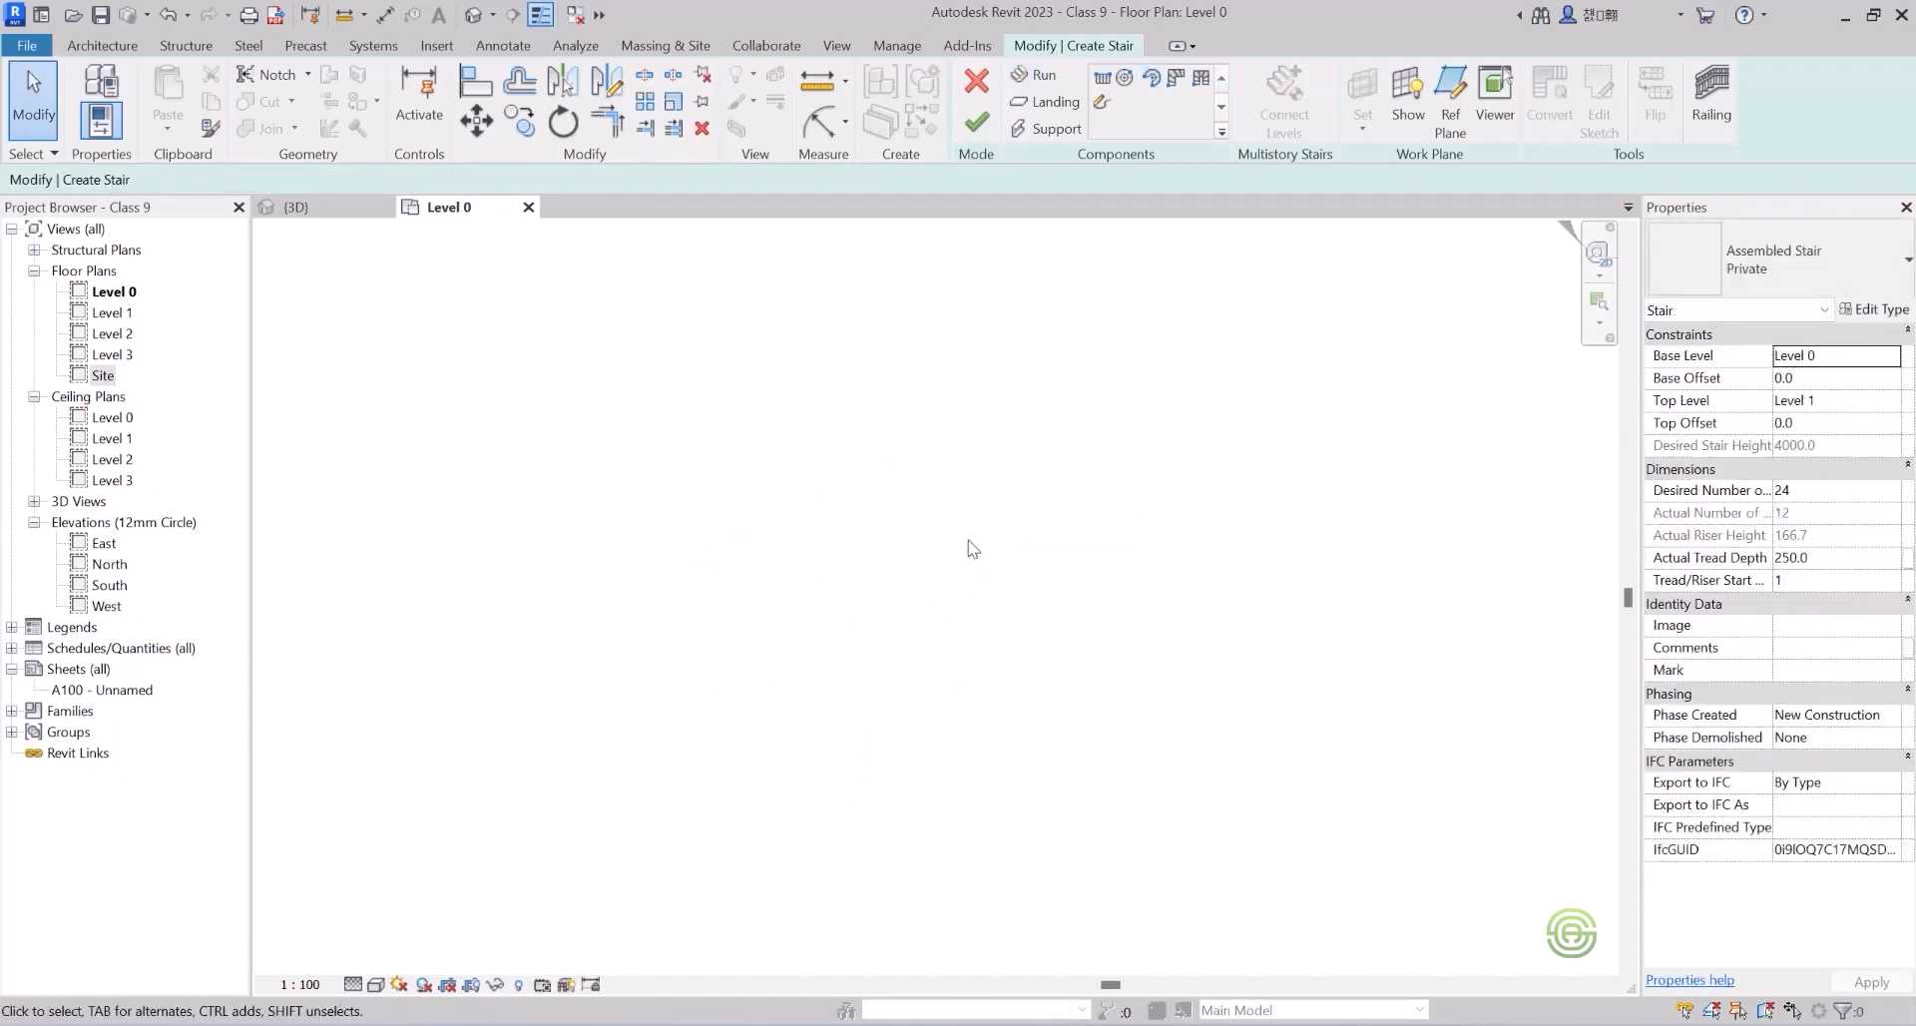
Redraw the first center-ends spiral run below the existing stairs with an 1800 mm radius, 12 risers and about 88° sweep.
{"action": "left_click", "coordinate": [1152, 79]}
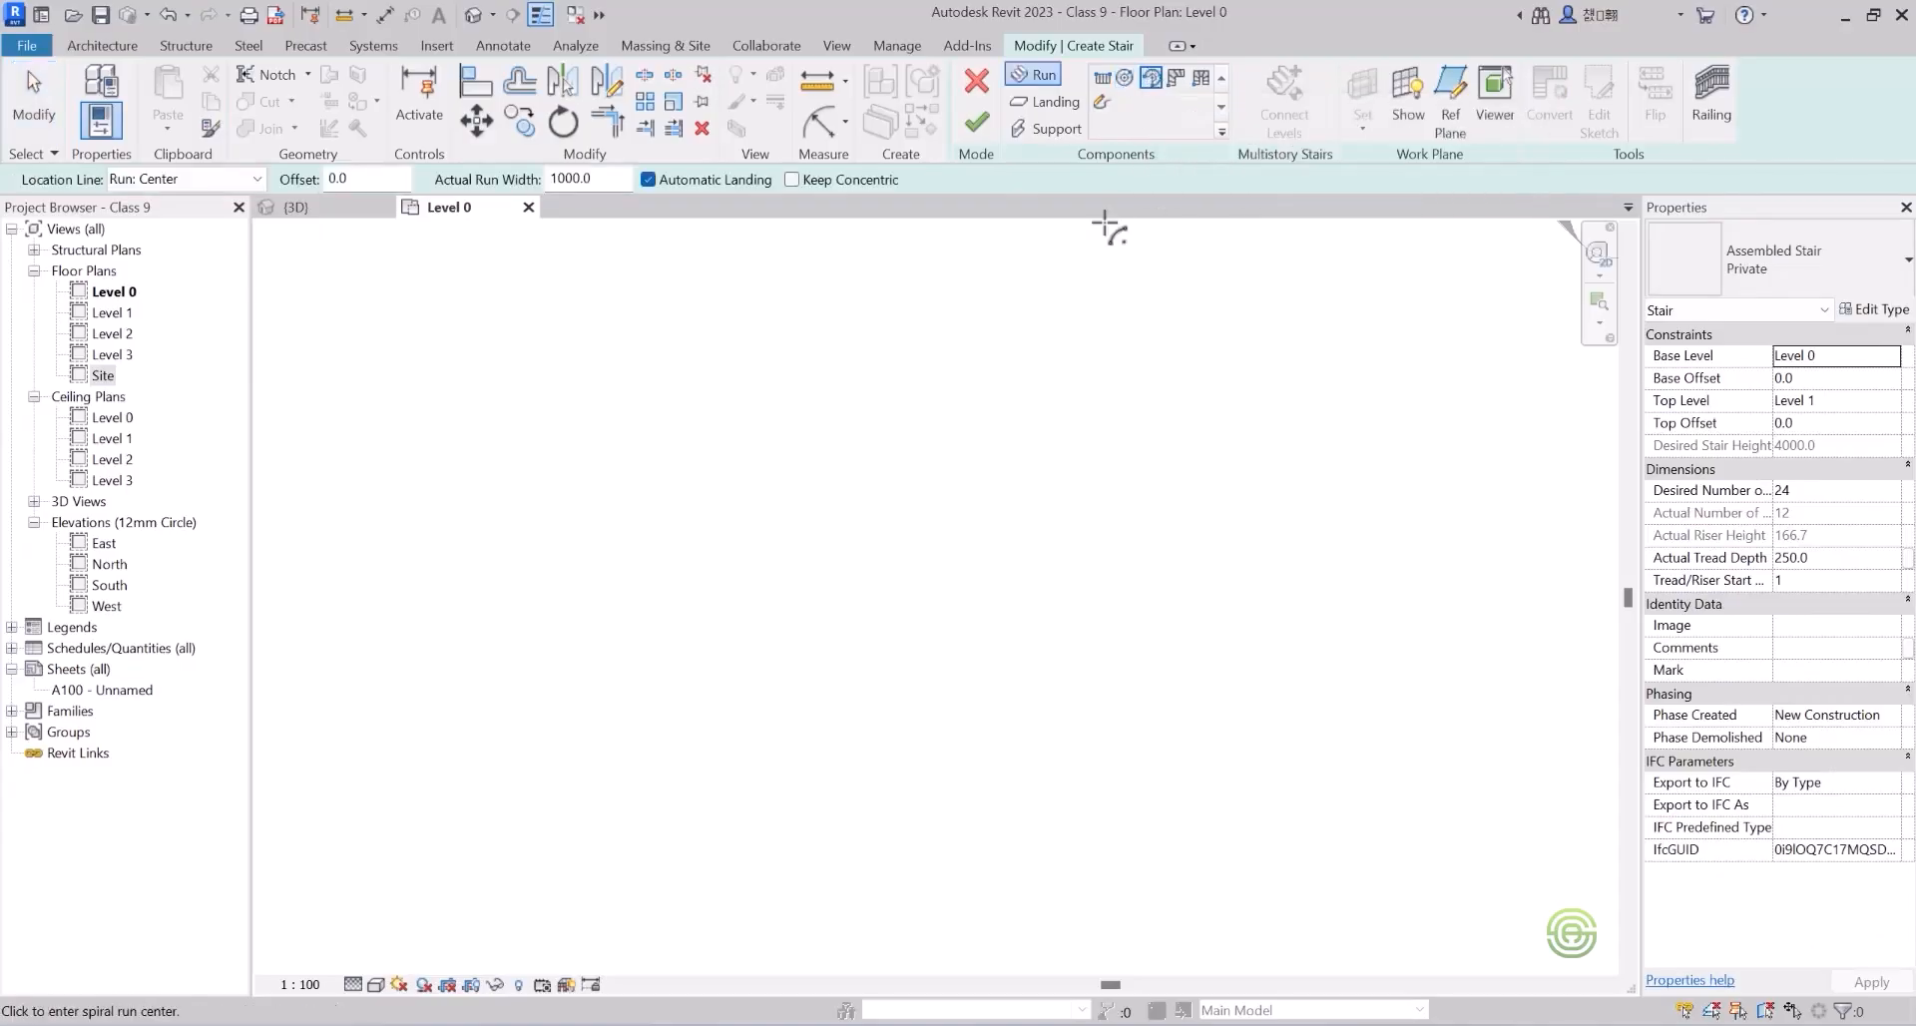
{"action": "scroll", "coordinate": [755, 424], "scroll_direction": "down", "scroll_amount": 3}
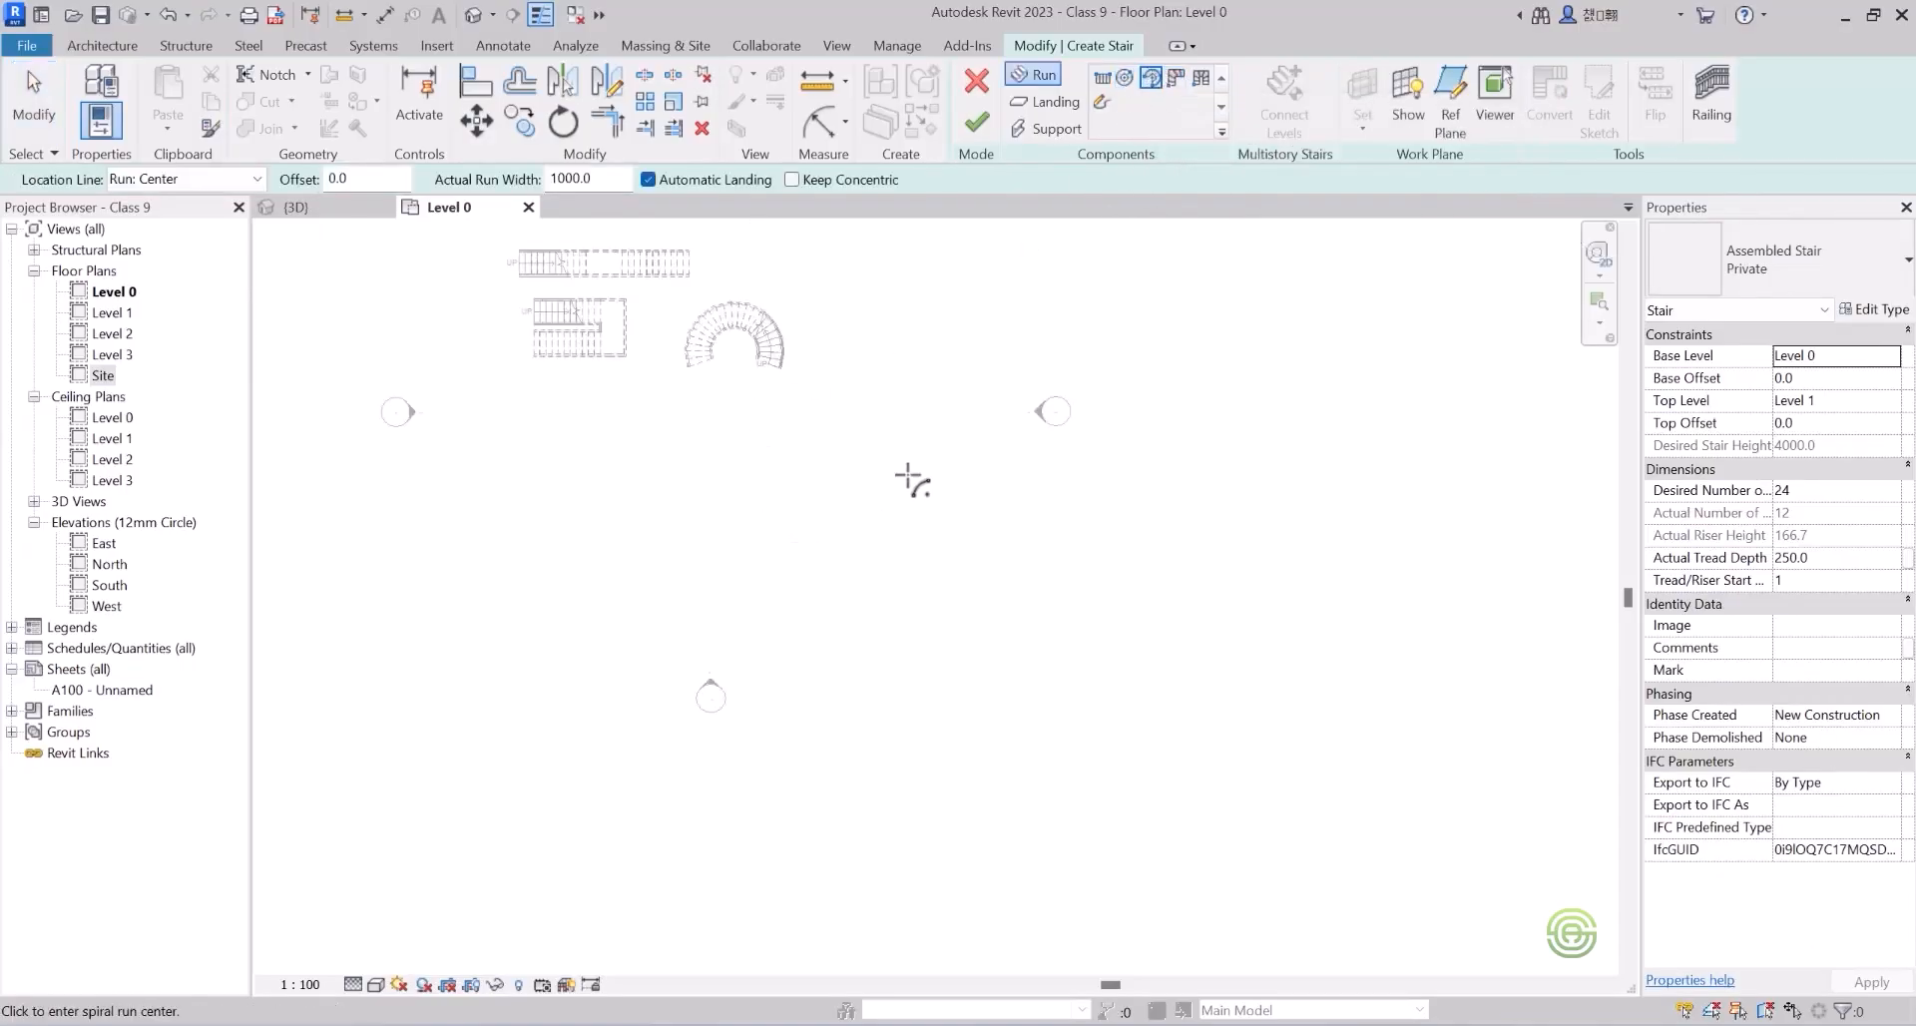
{"action": "left_click", "coordinate": [734, 549]}
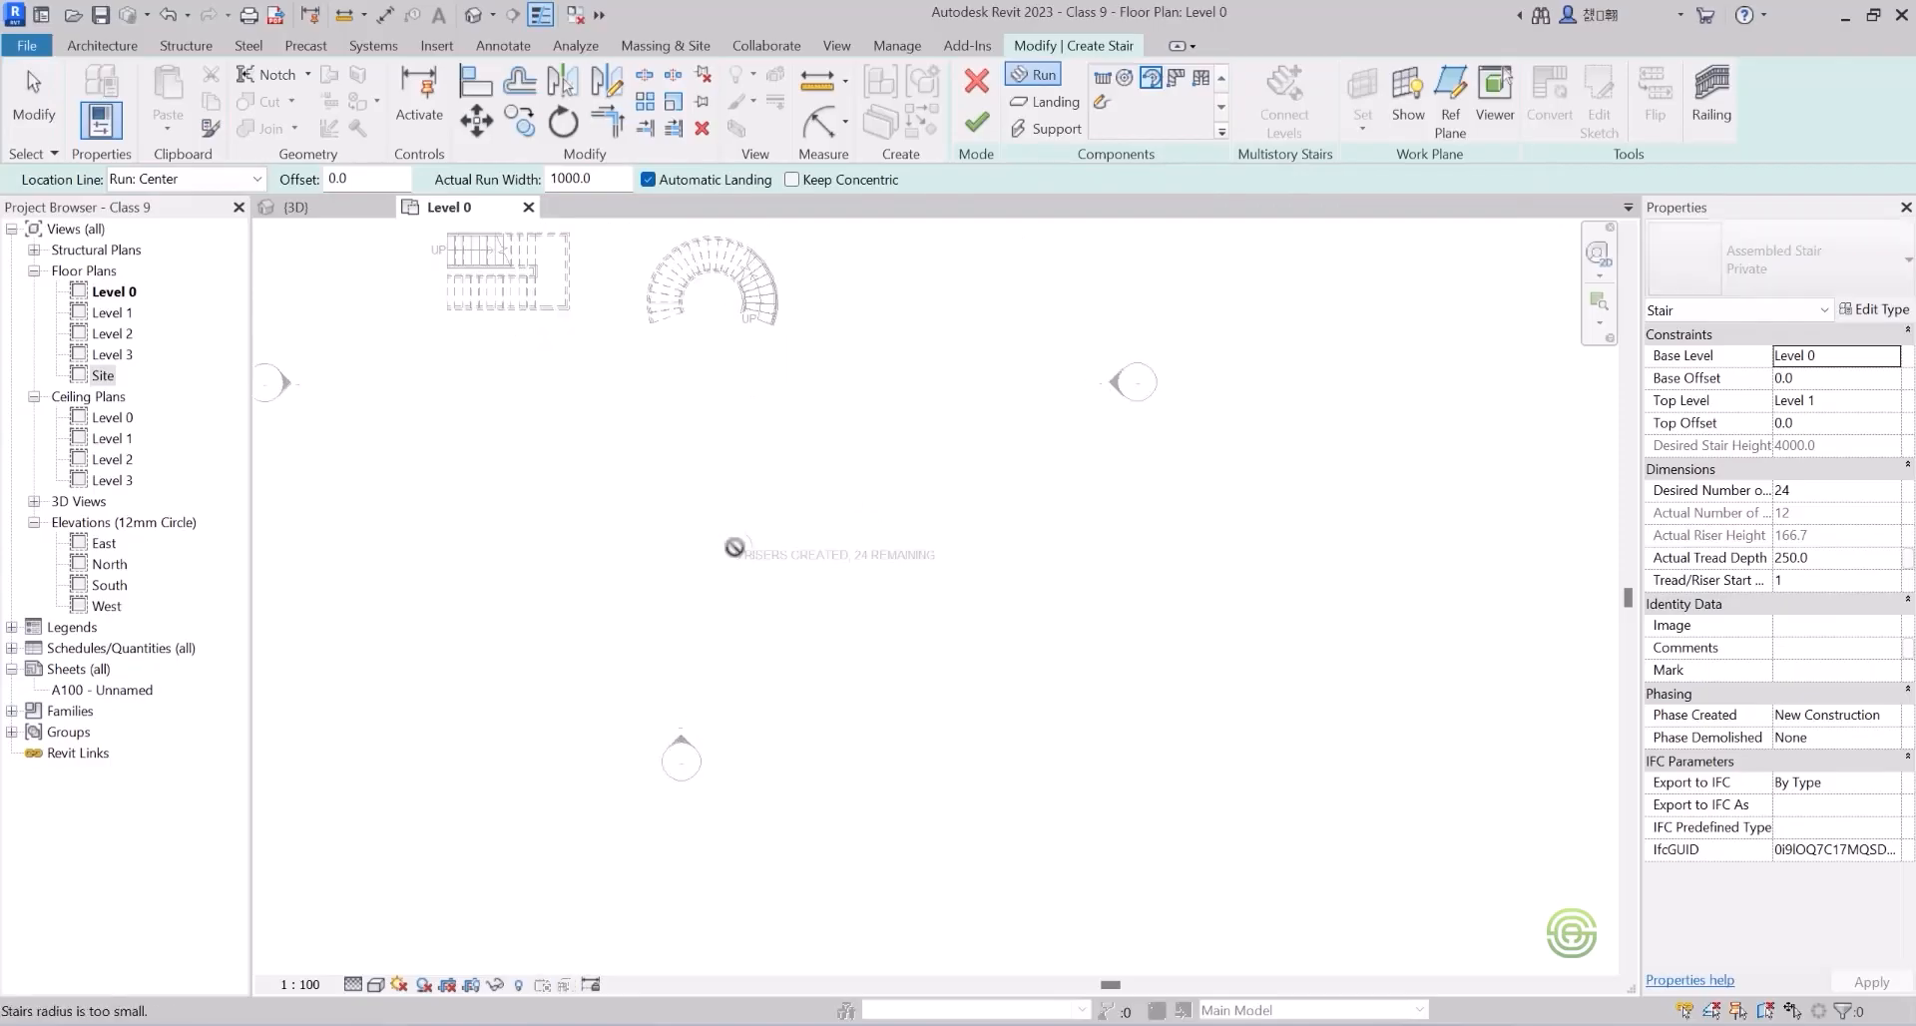
{"action": "scroll", "coordinate": [803, 504], "scroll_direction": "up", "scroll_amount": 2}
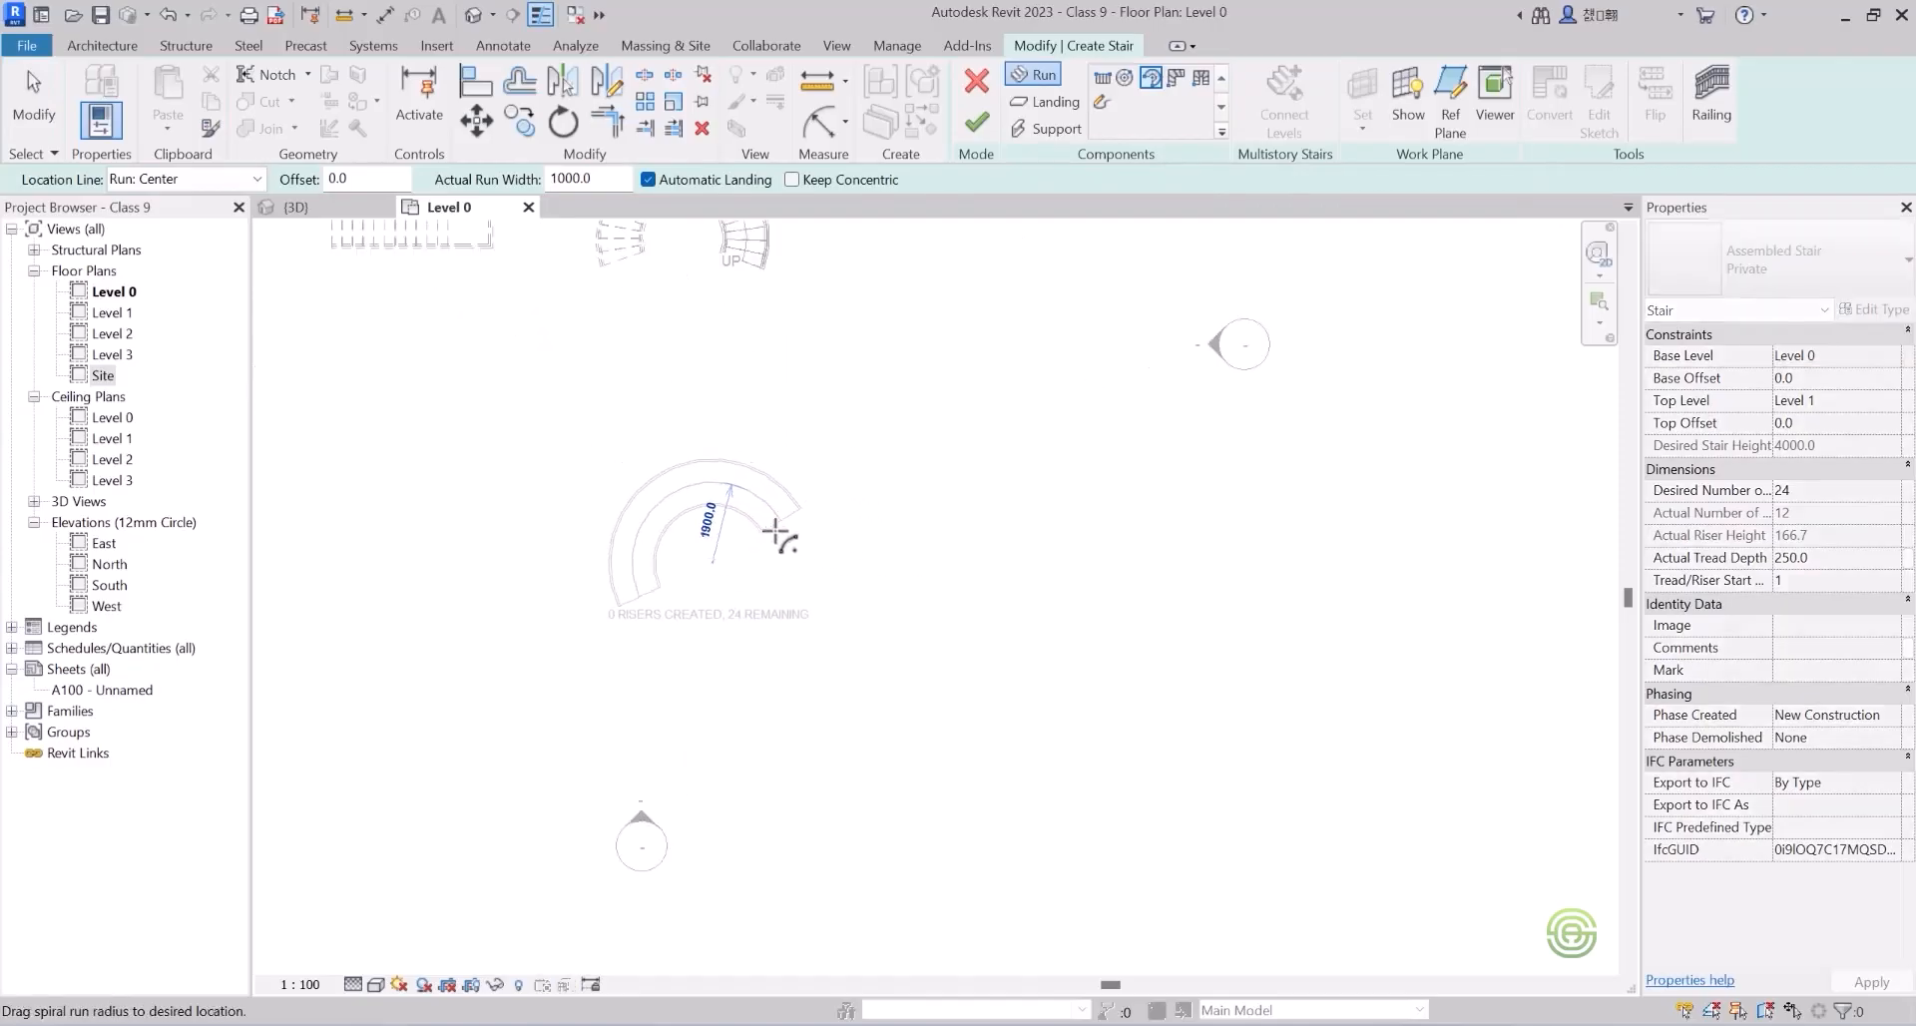
{"action": "scroll", "coordinate": [790, 564], "scroll_direction": "up", "scroll_amount": 2}
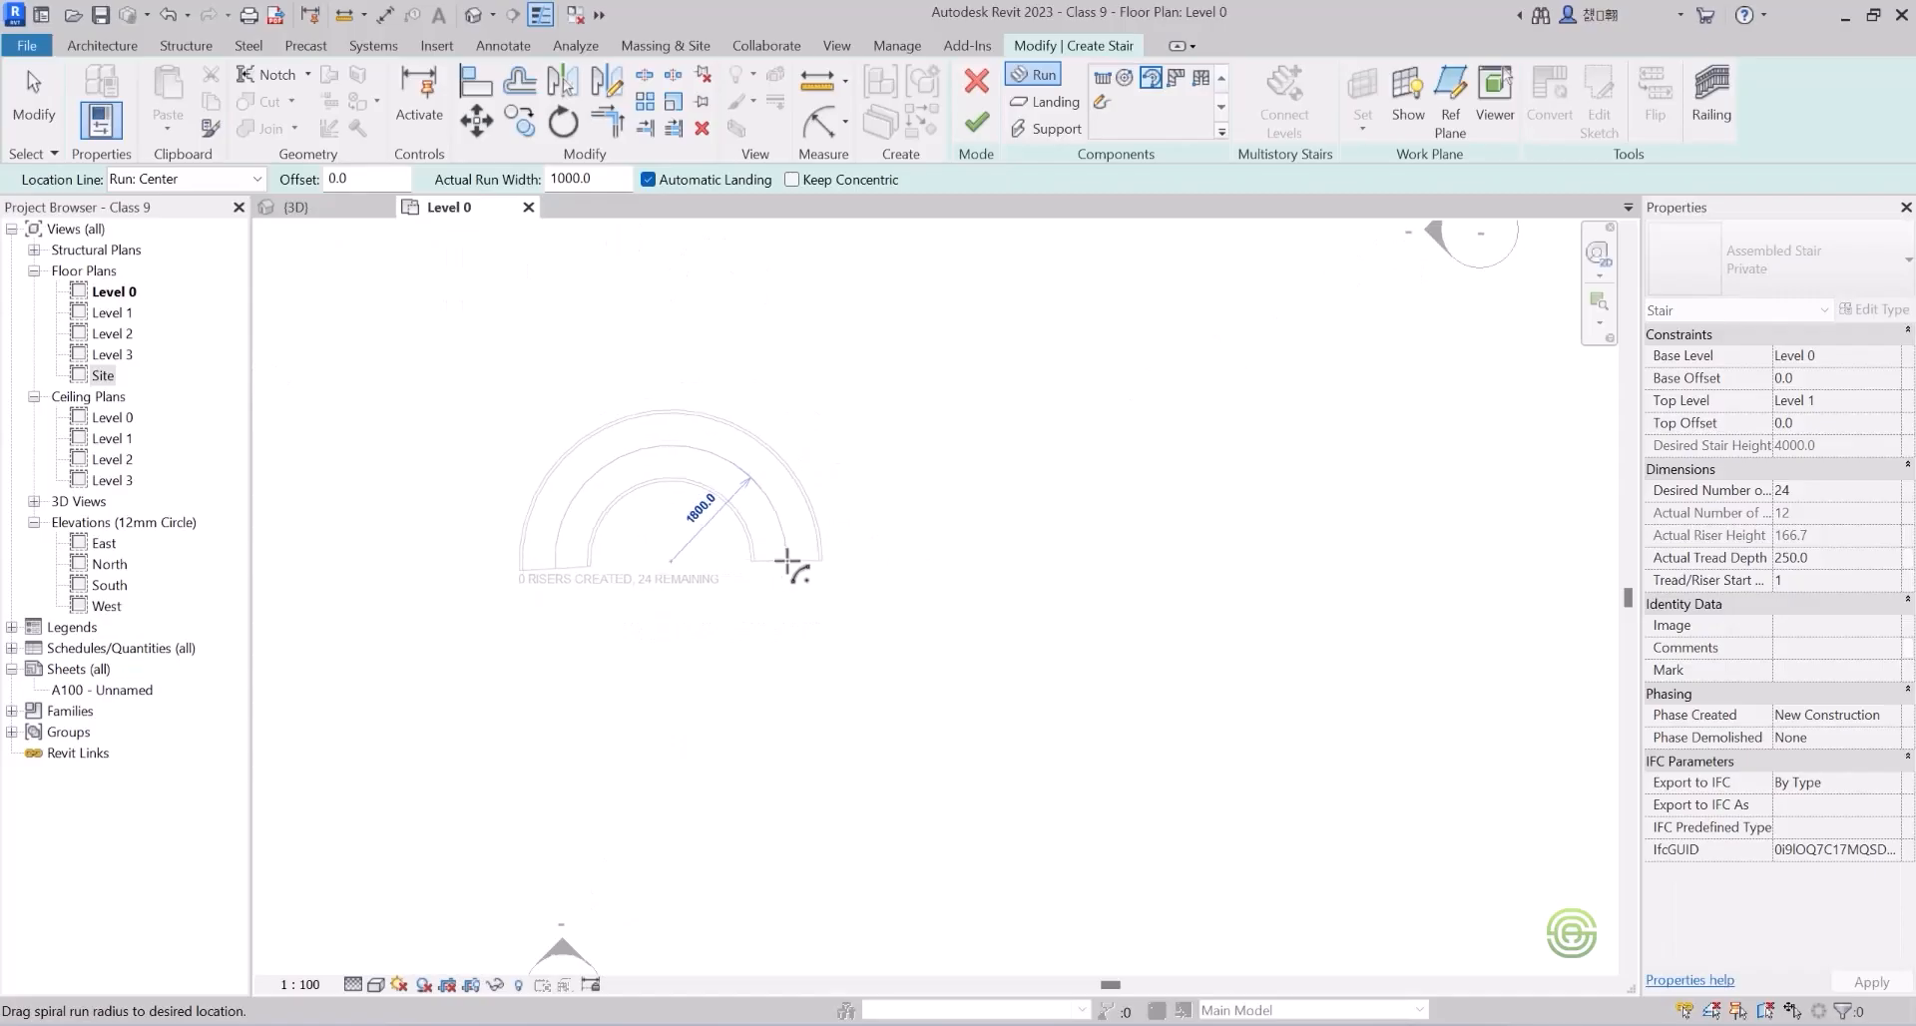
{"action": "left_click", "coordinate": [788, 565]}
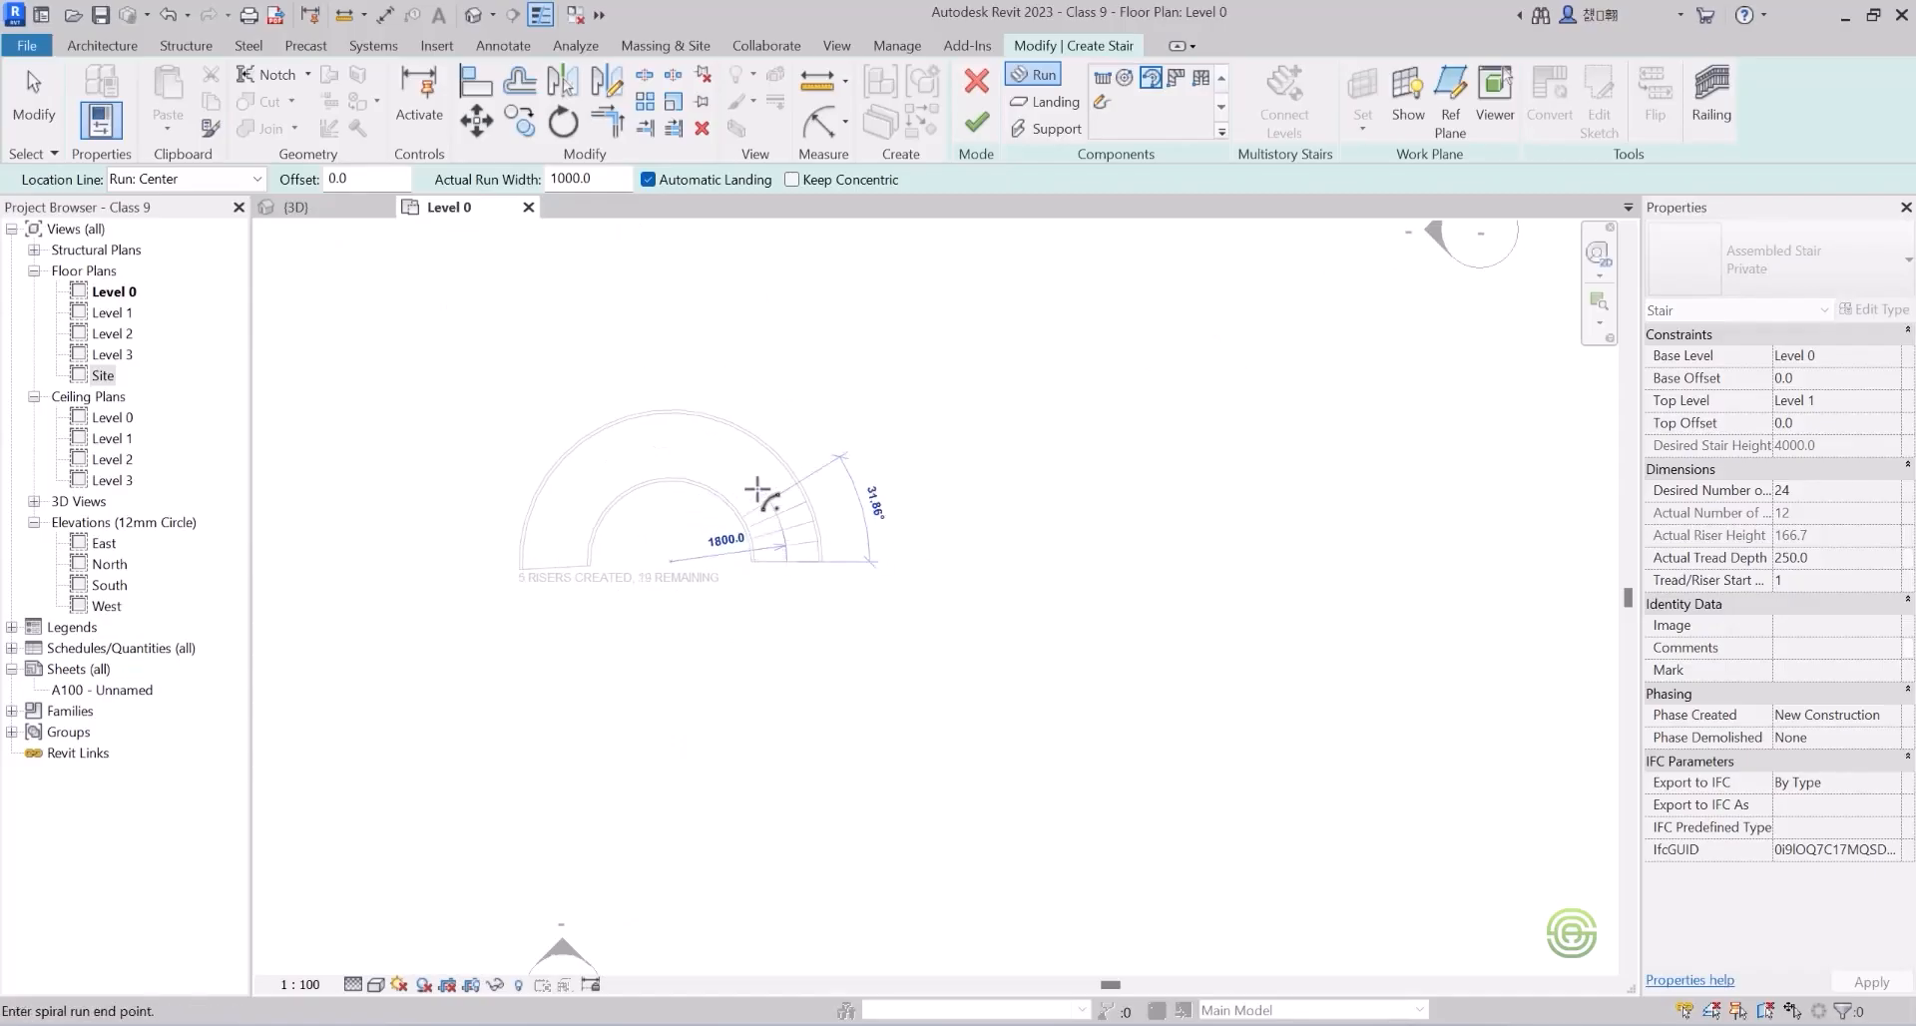
{"action": "scroll", "coordinate": [762, 479], "scroll_direction": "up", "scroll_amount": 2}
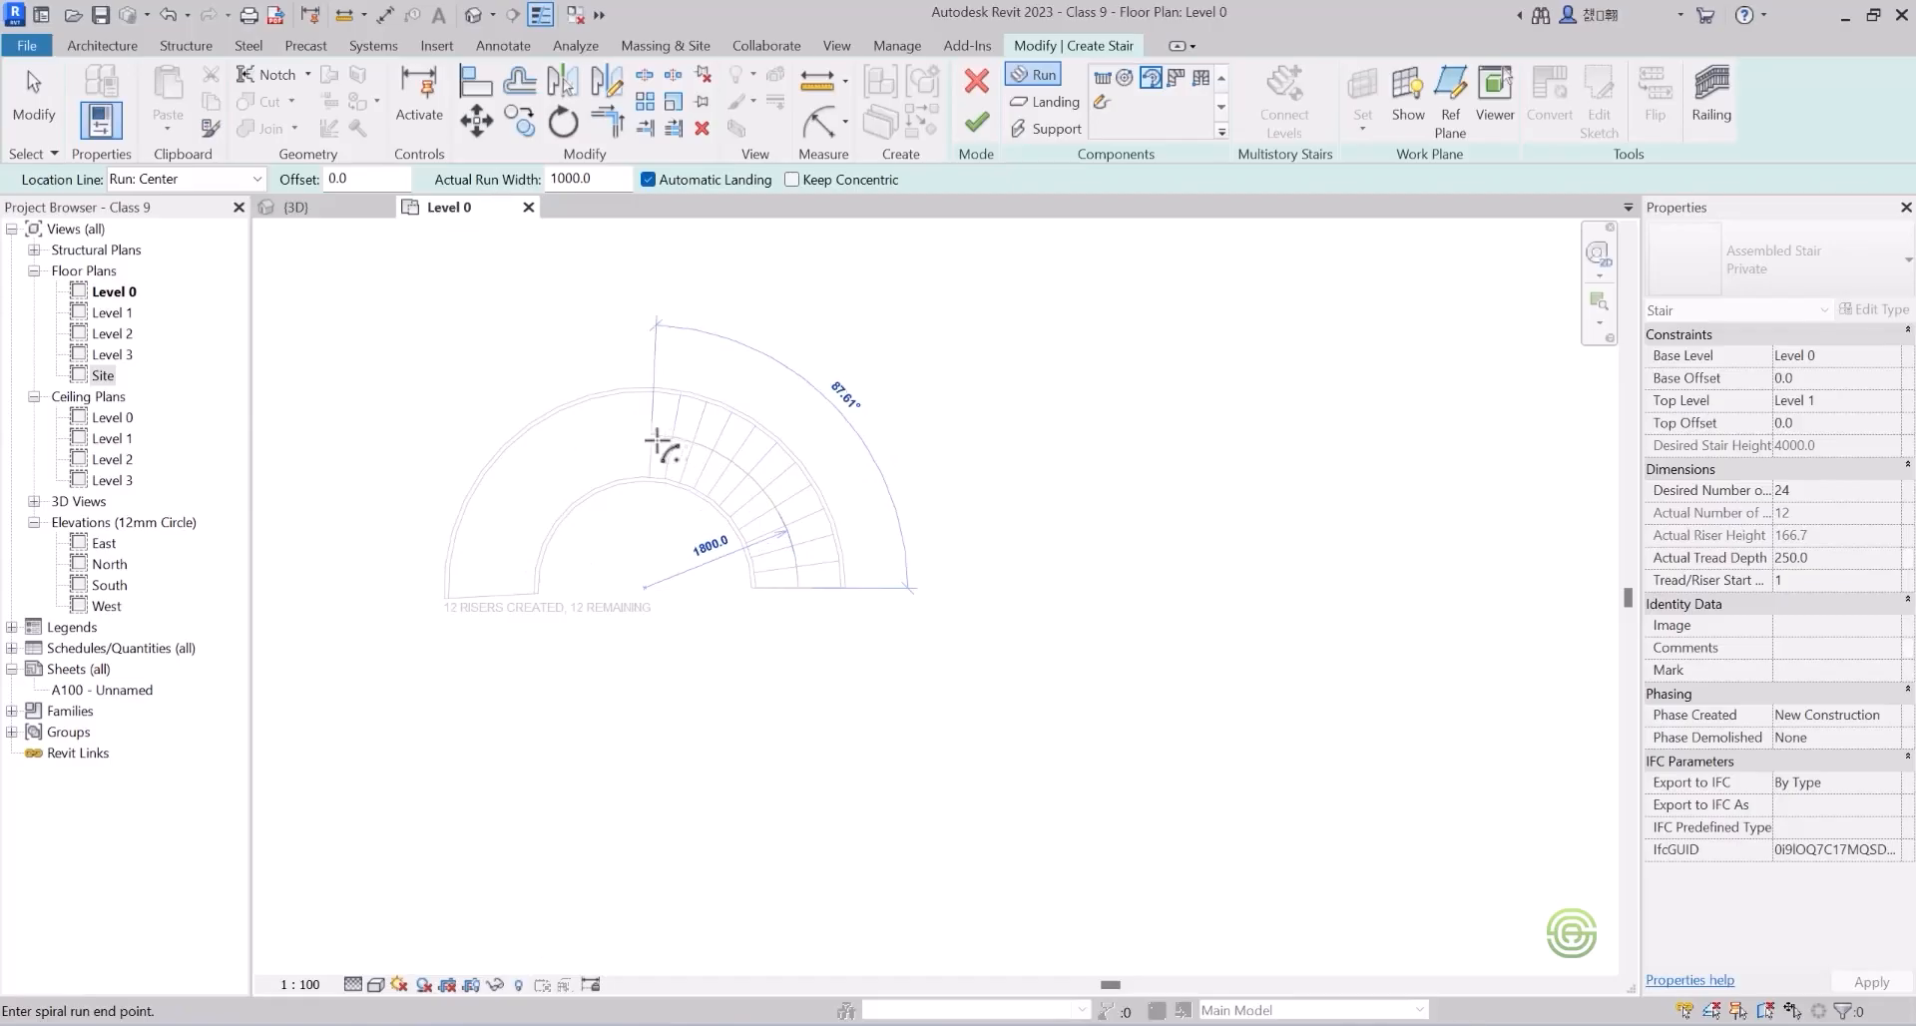
{"action": "left_click", "coordinate": [659, 443]}
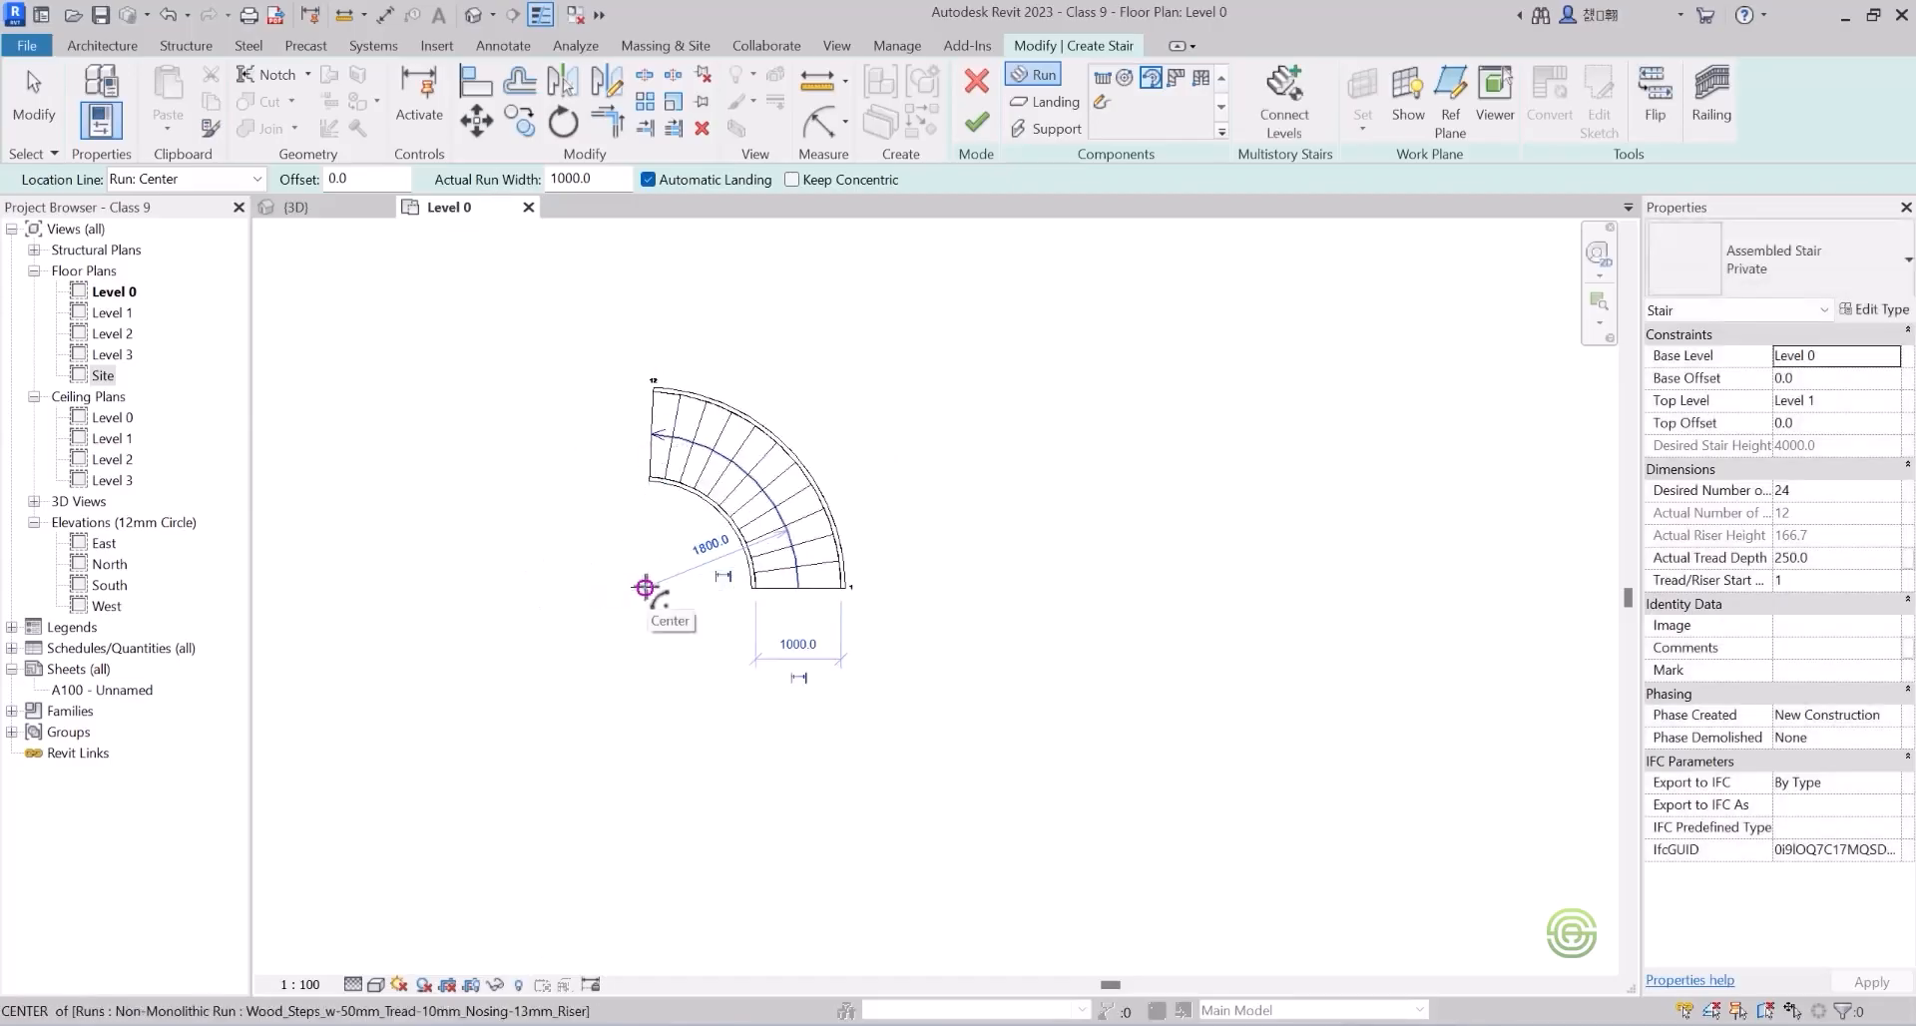
Draw a second 12-riser spiral run from the same centre with an 1800 mm radius and about 88° sweep, and finish the stair.
{"action": "left_click_drag", "start_coordinate": [645, 587], "coordinate": [505, 489]}
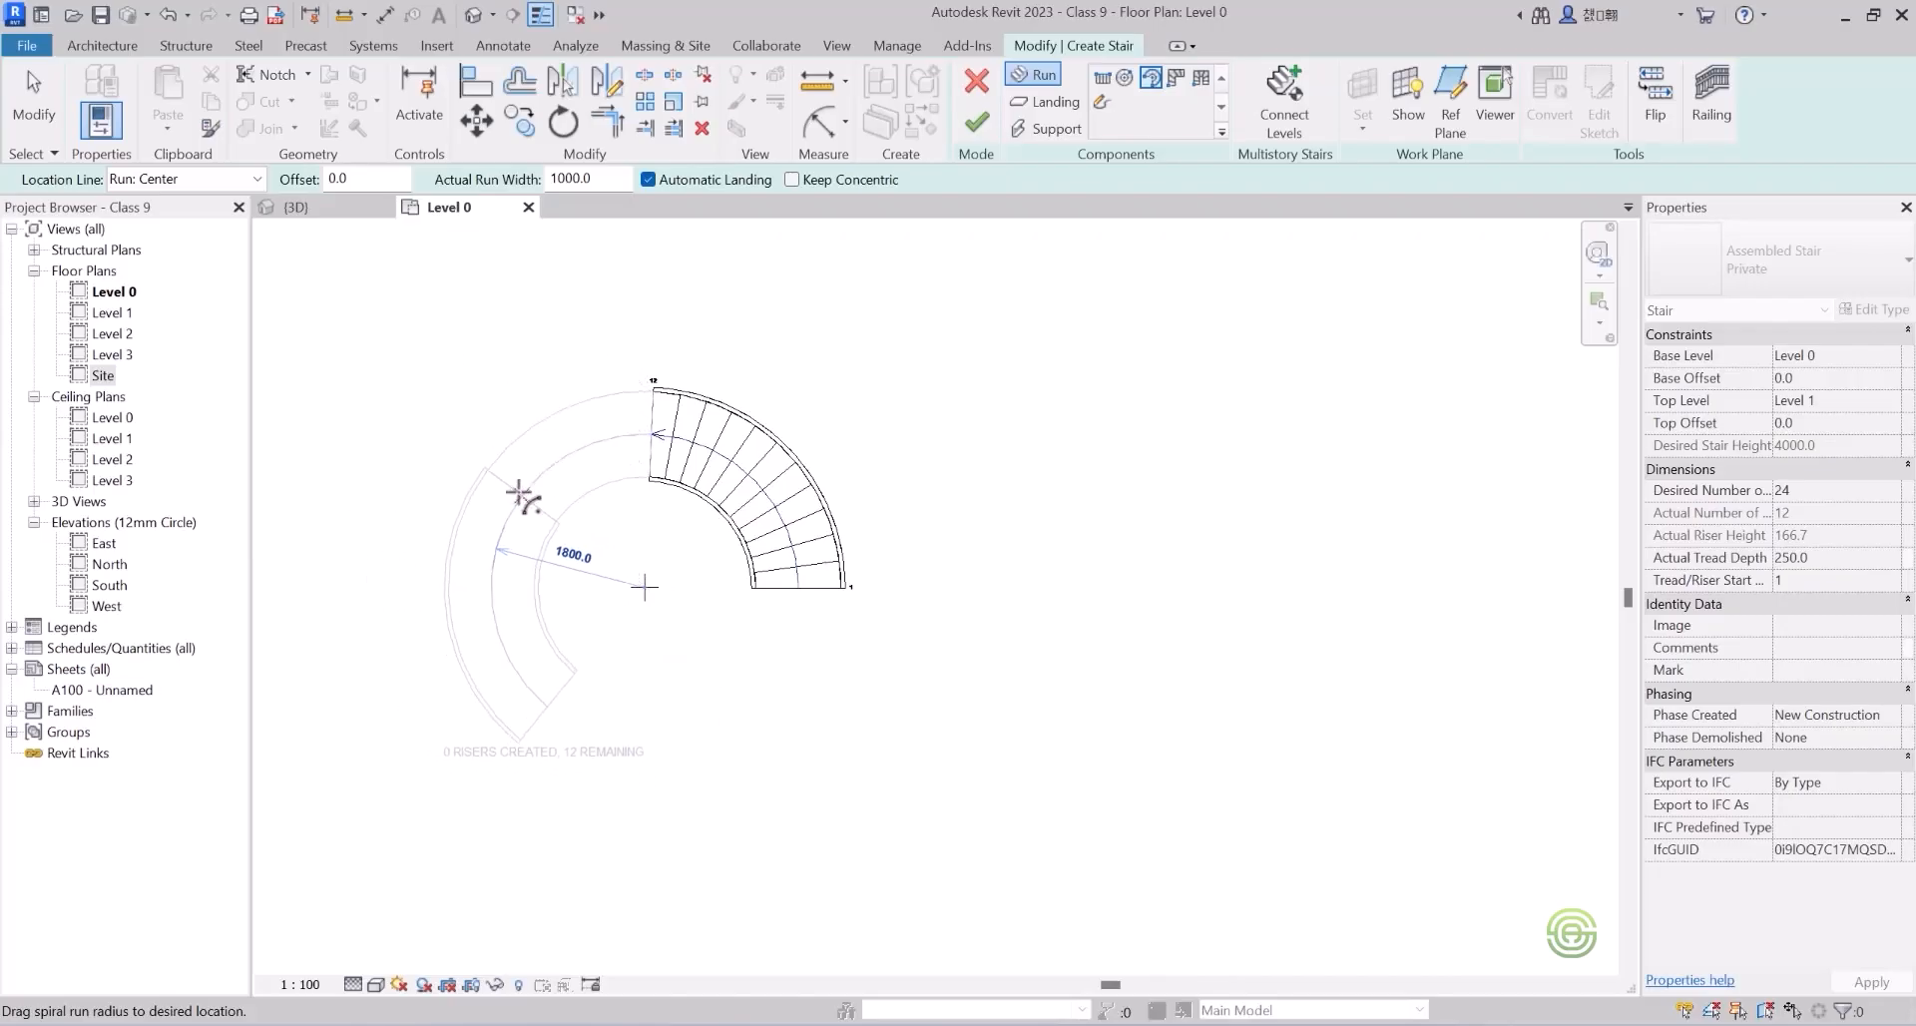
{"action": "left_click_drag", "start_coordinate": [522, 504], "coordinate": [523, 486]}
{"action": "left_click", "coordinate": [515, 496]}
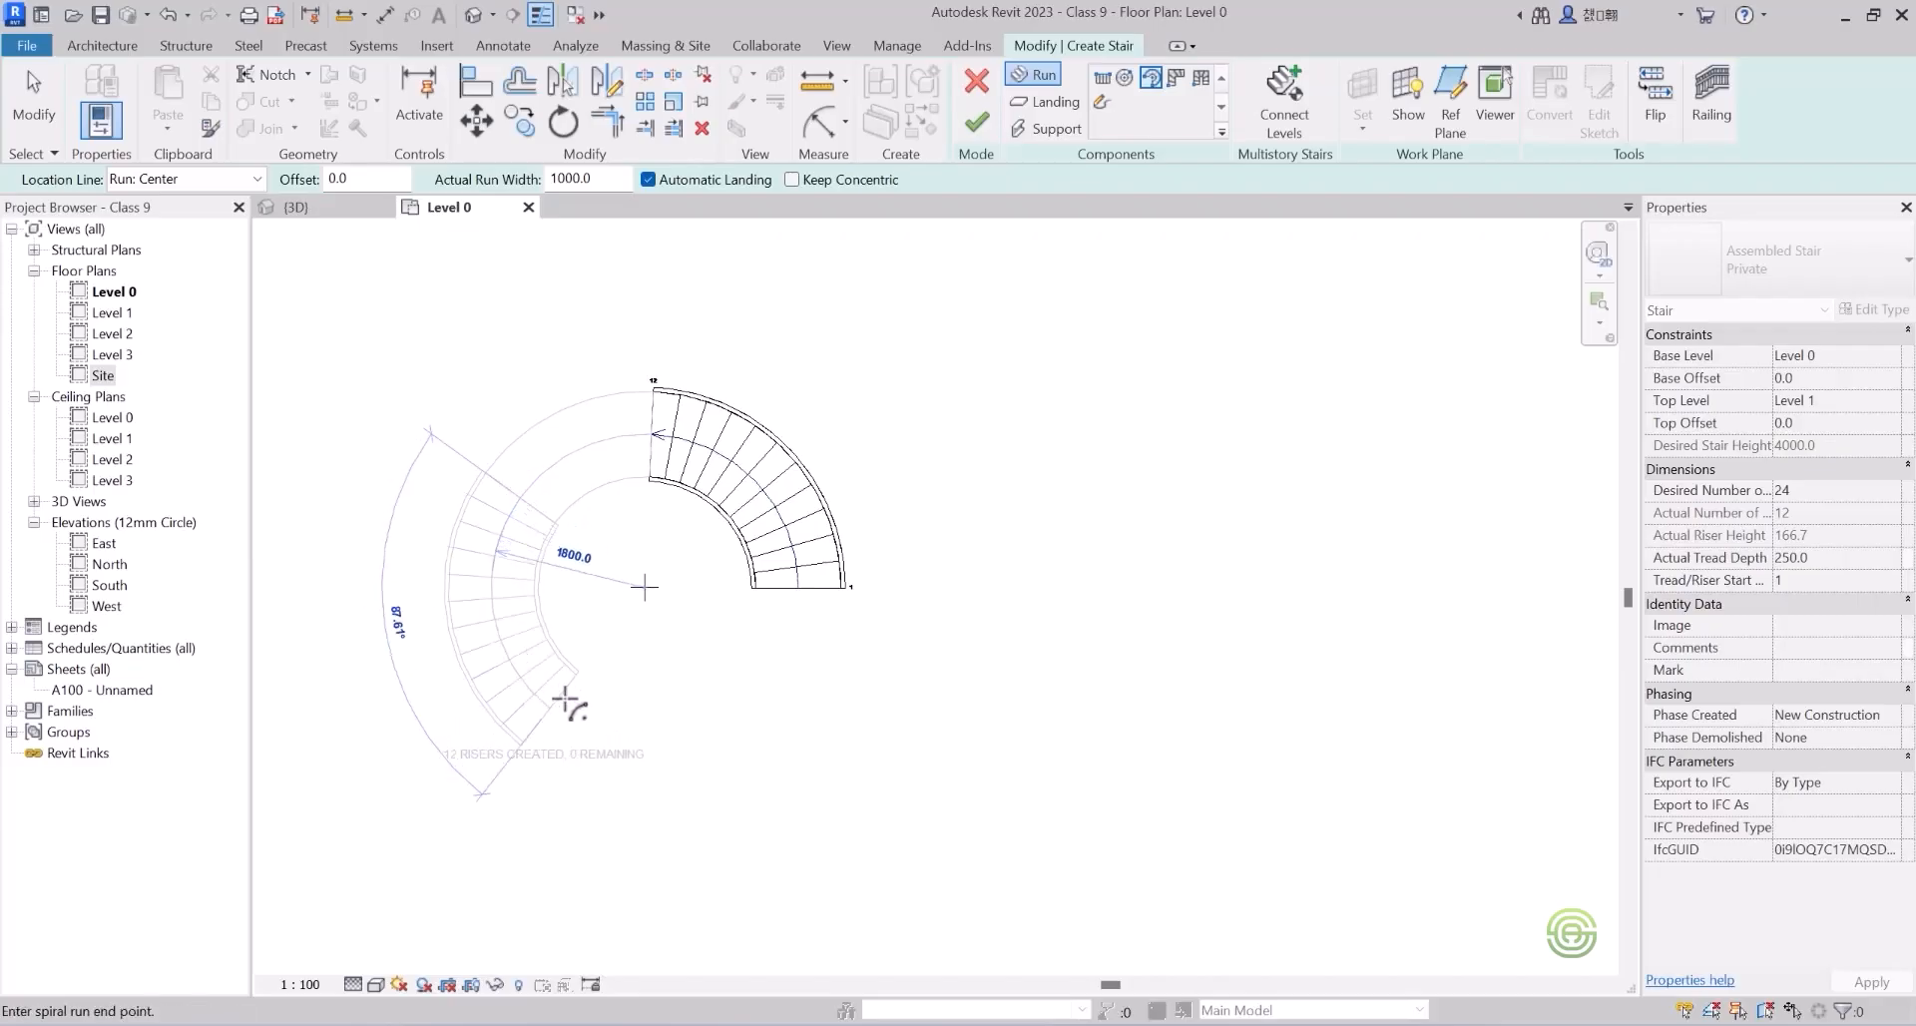
{"action": "left_click", "coordinate": [568, 704]}
{"action": "key", "text": "Escape"}
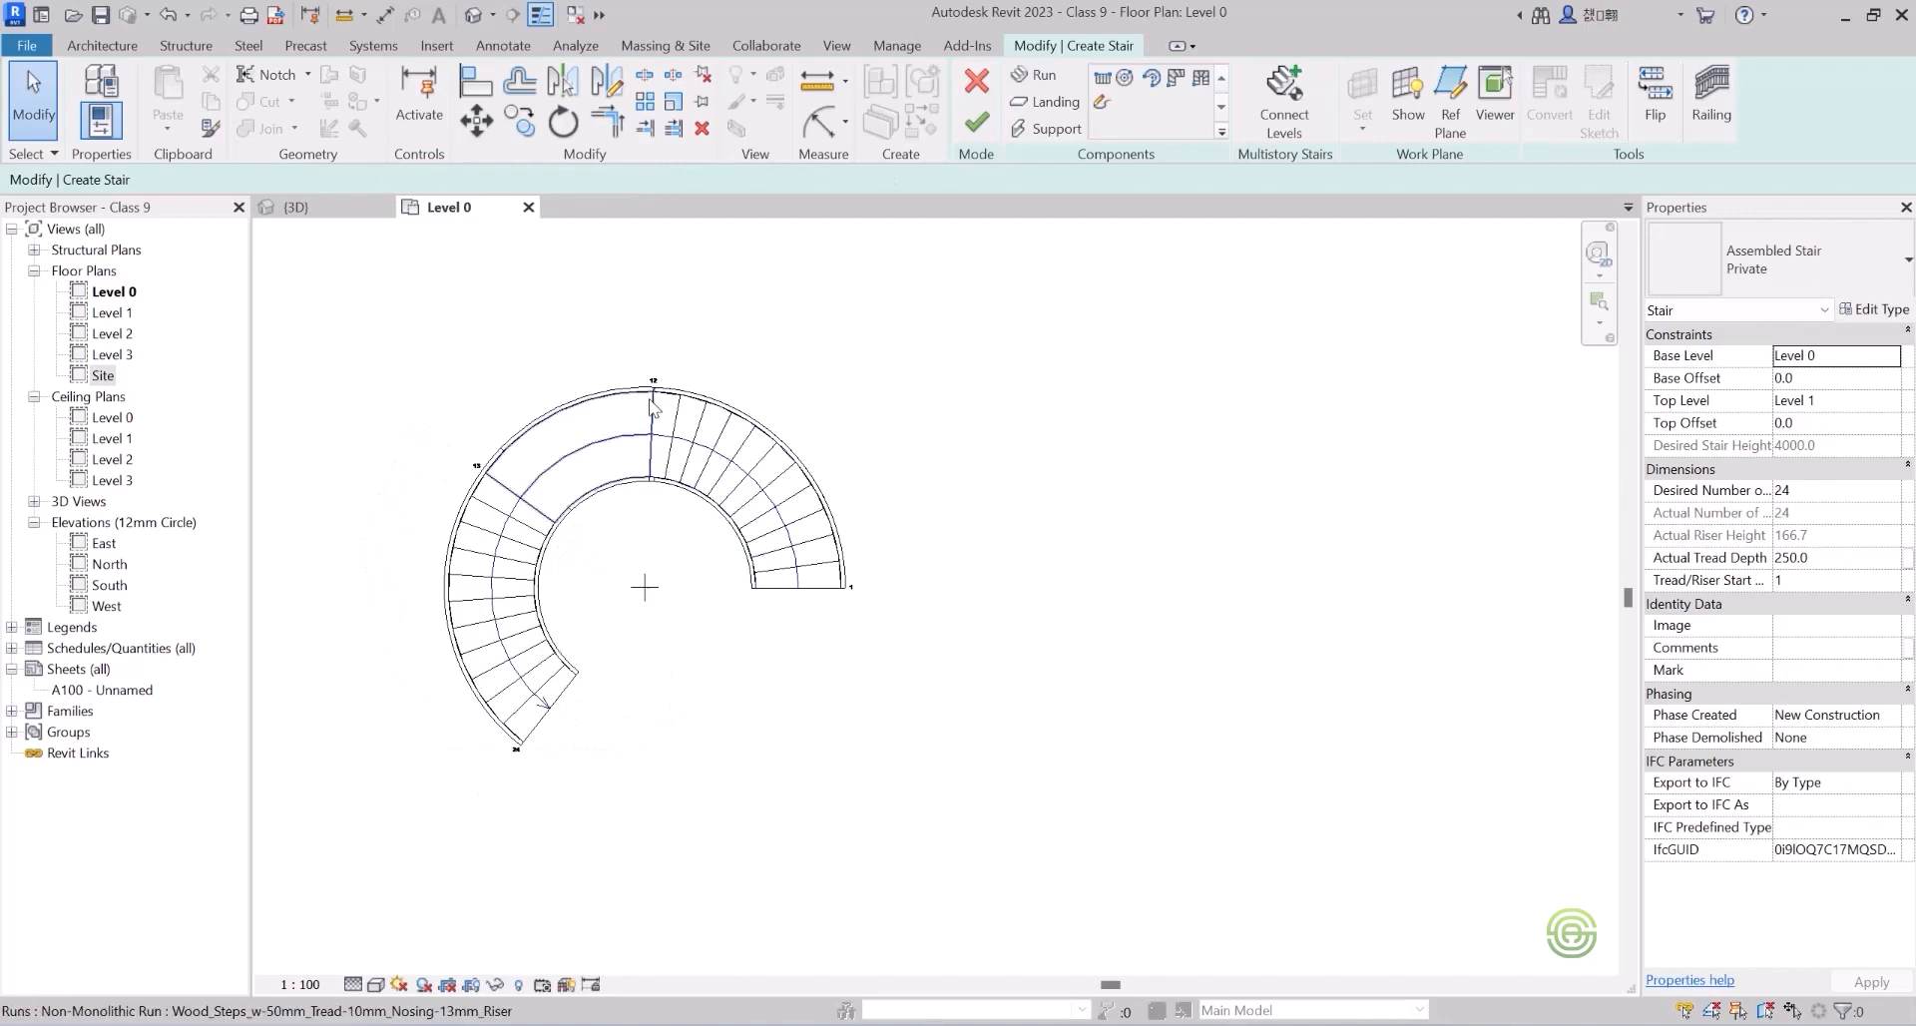
{"action": "left_click", "coordinate": [983, 124]}
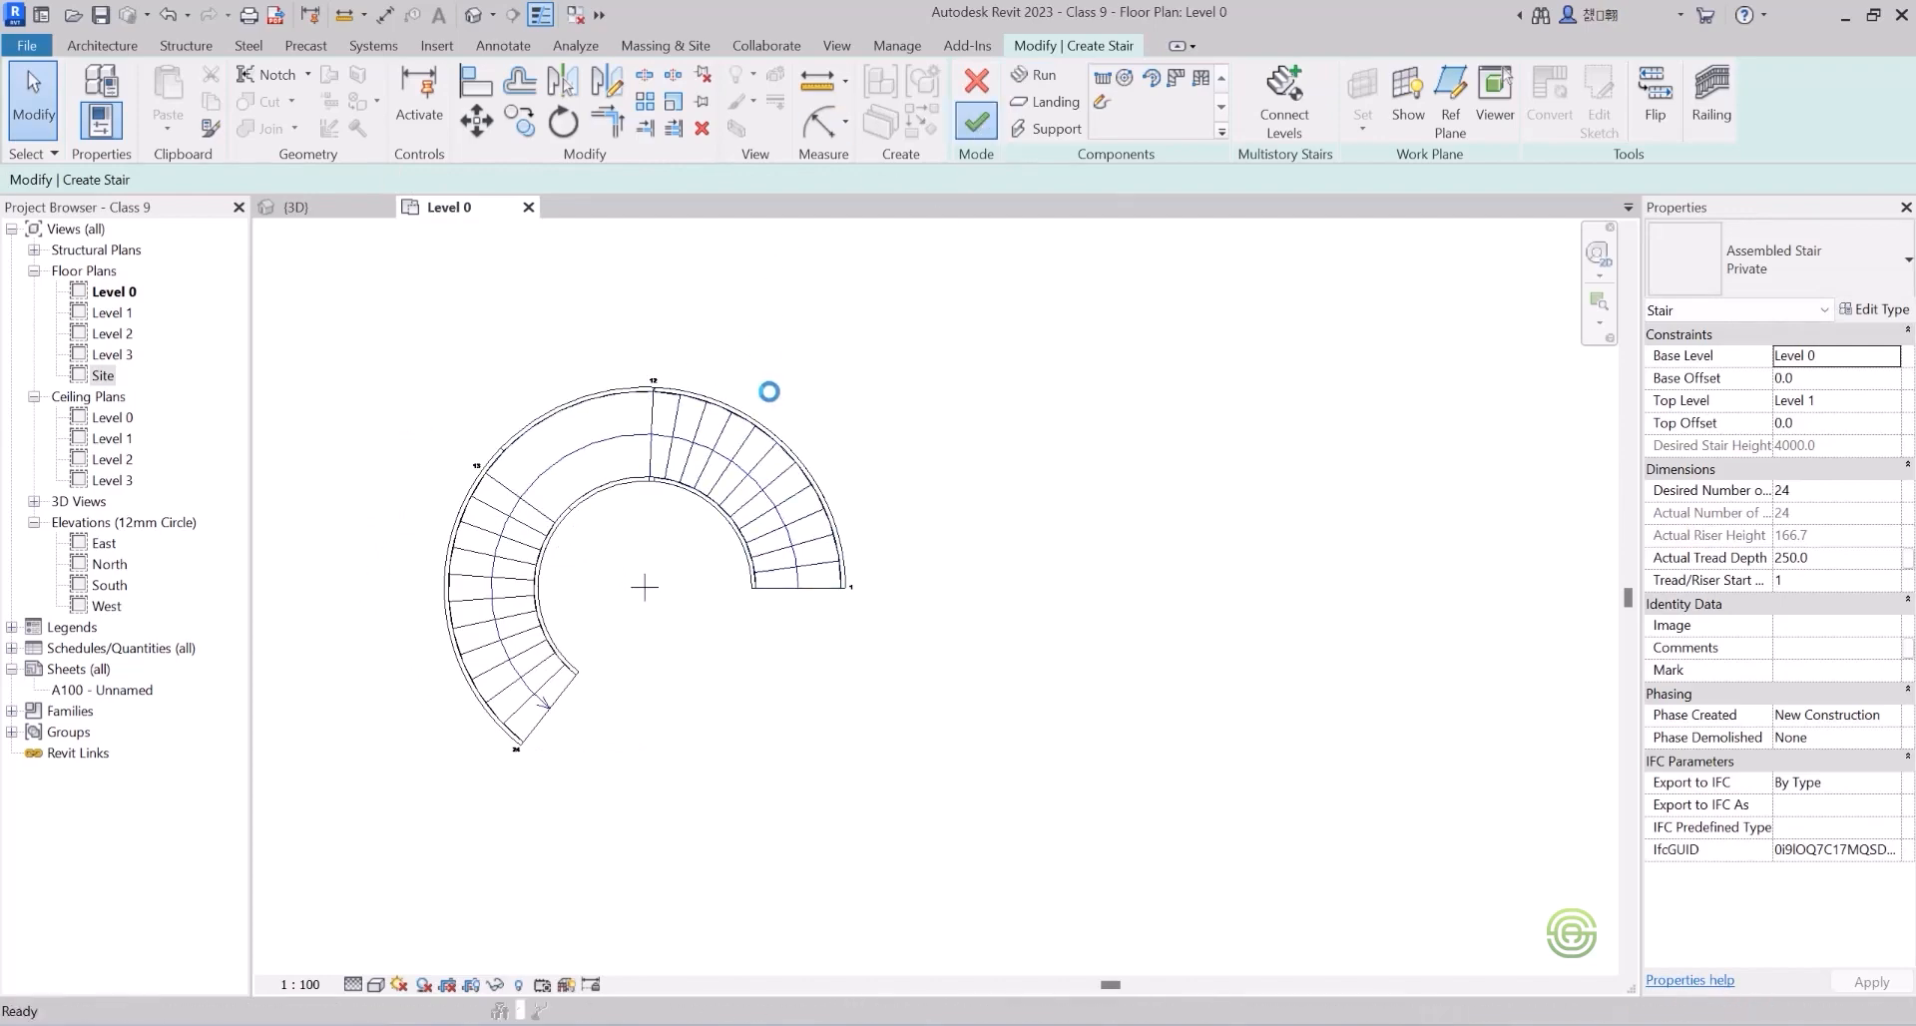
{"action": "left_click", "coordinate": [1131, 328]}
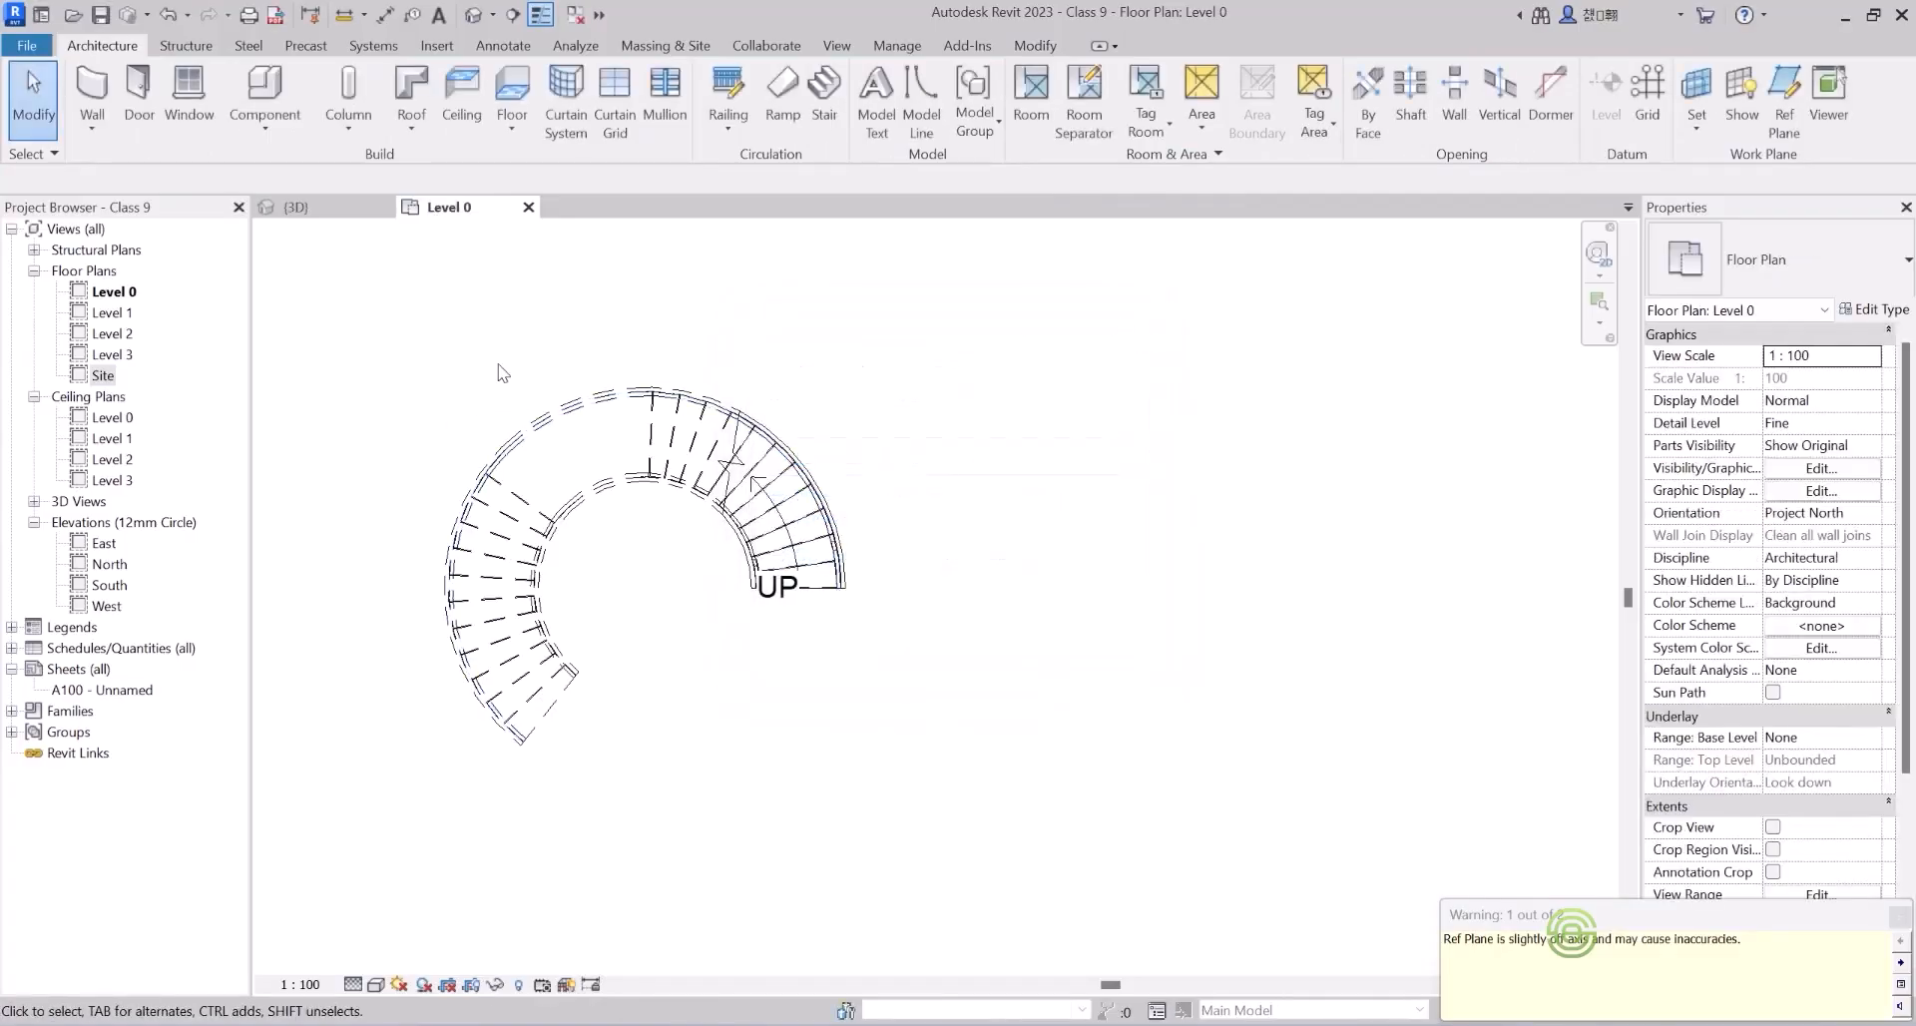
Examine the new center-ends spiral stair, its landing and railings in the 3D view from several angles.
{"action": "left_click", "coordinate": [305, 211]}
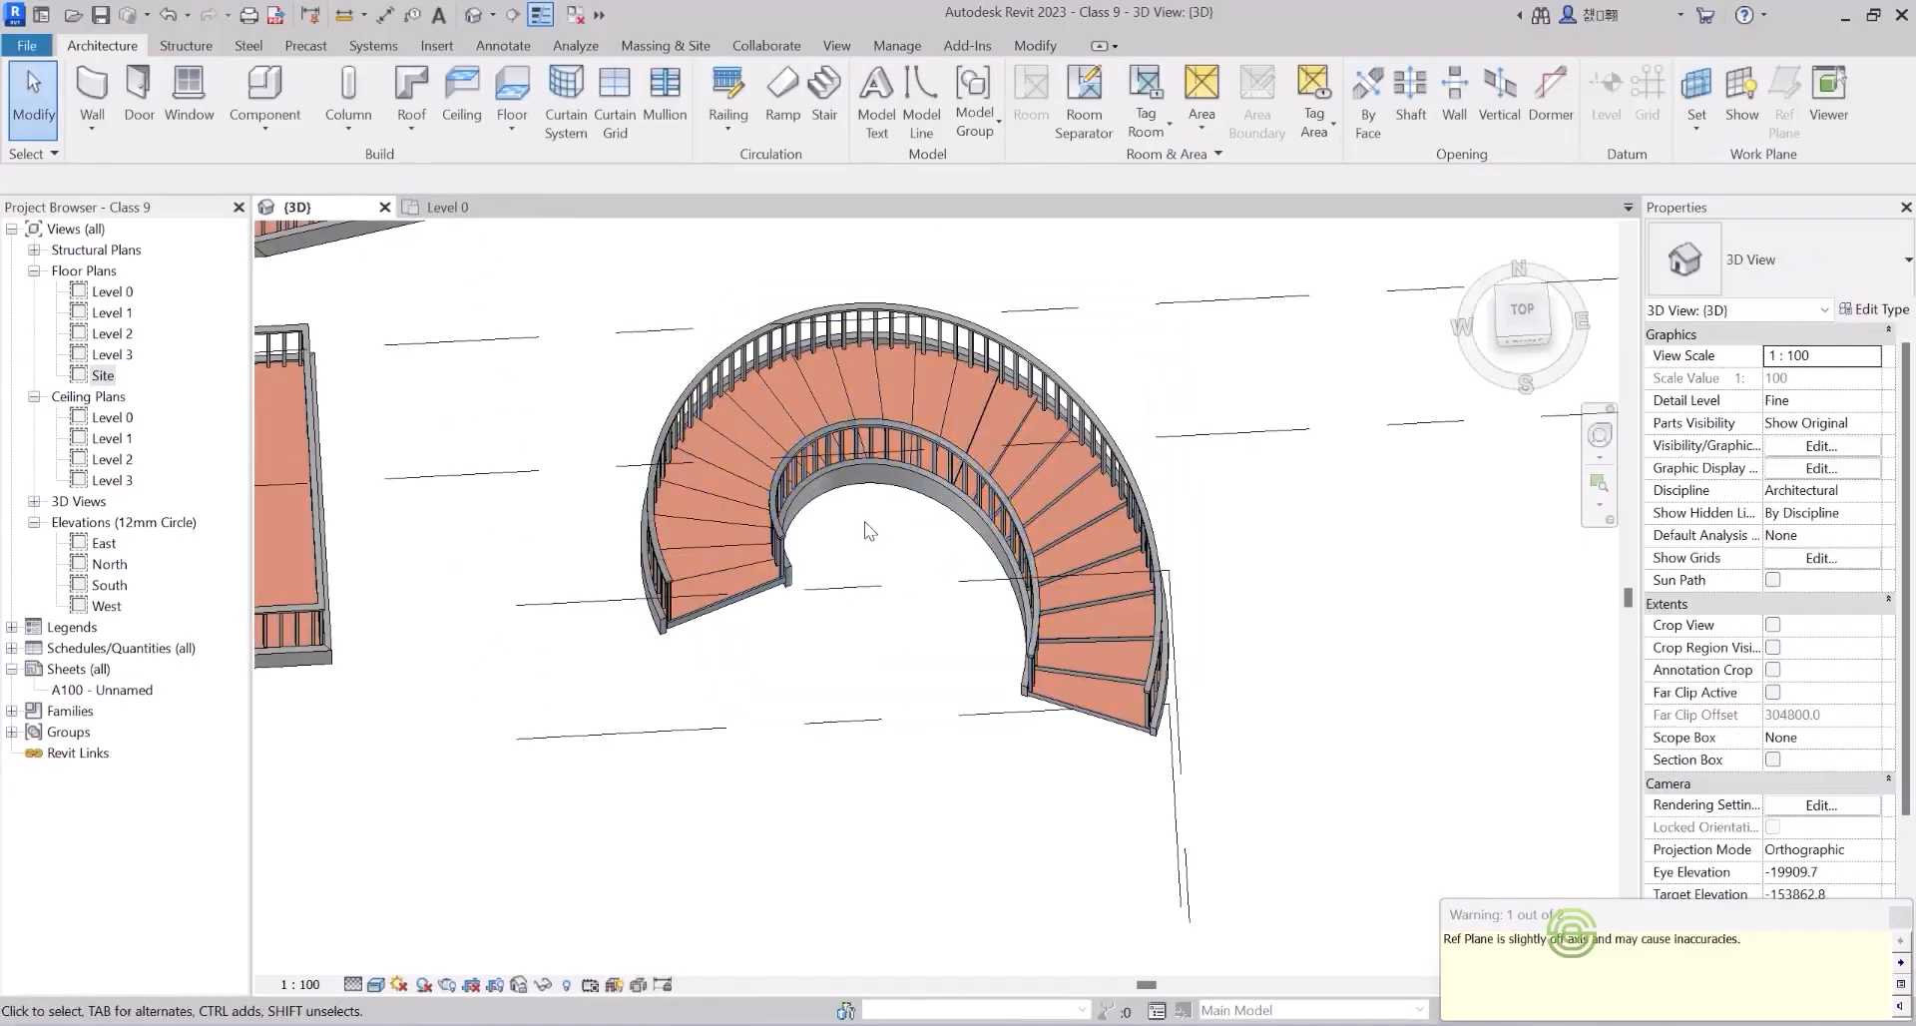
{"action": "scroll", "coordinate": [866, 530], "scroll_direction": "down", "scroll_amount": 5}
{"action": "middle_click_drag", "start_coordinate": [818, 637], "coordinate": [257, 930], "text": "shift"}
{"action": "scroll", "coordinate": [414, 783], "scroll_direction": "up", "scroll_amount": 5}
{"action": "middle_click_drag", "start_coordinate": [608, 589], "coordinate": [938, 649], "text": "shift"}
{"action": "scroll", "coordinate": [906, 559], "scroll_direction": "up", "scroll_amount": 3}
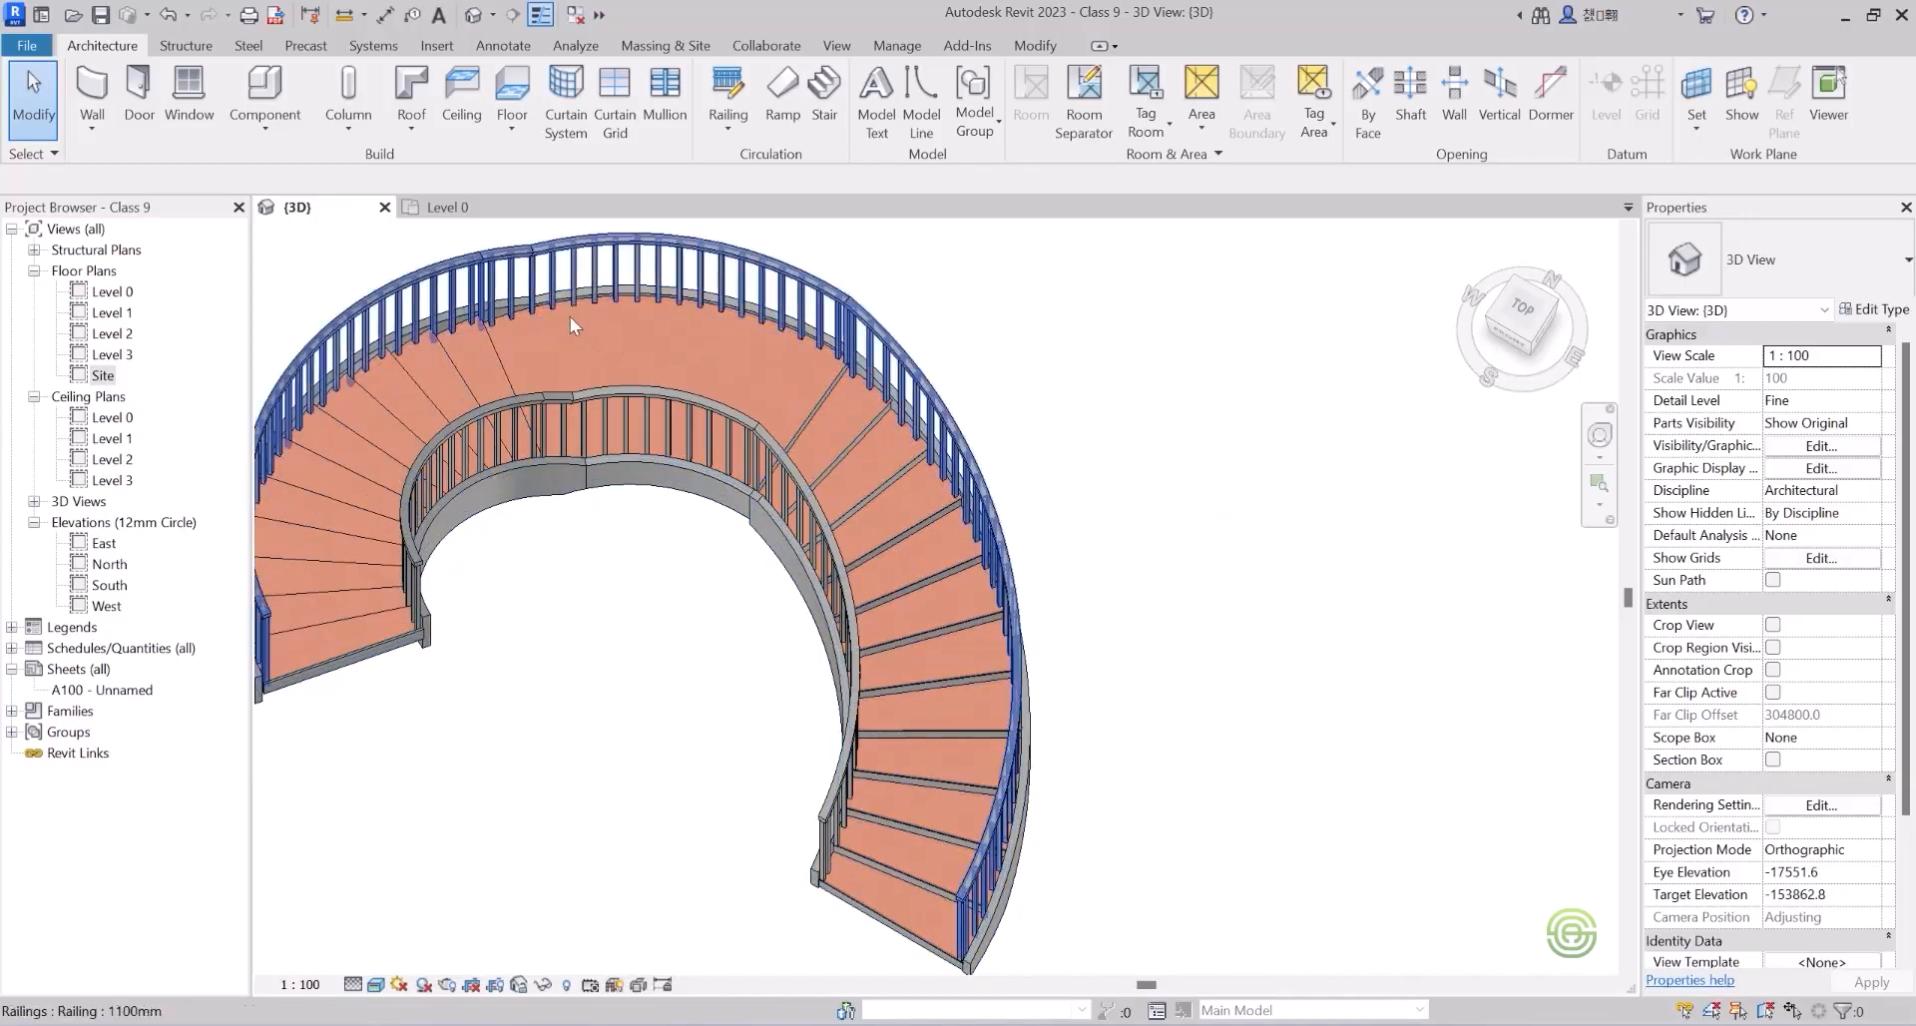
{"action": "scroll", "coordinate": [571, 315], "scroll_direction": "down", "scroll_amount": 2}
{"action": "middle_click_drag", "start_coordinate": [429, 487], "coordinate": [736, 658], "text": "shift"}
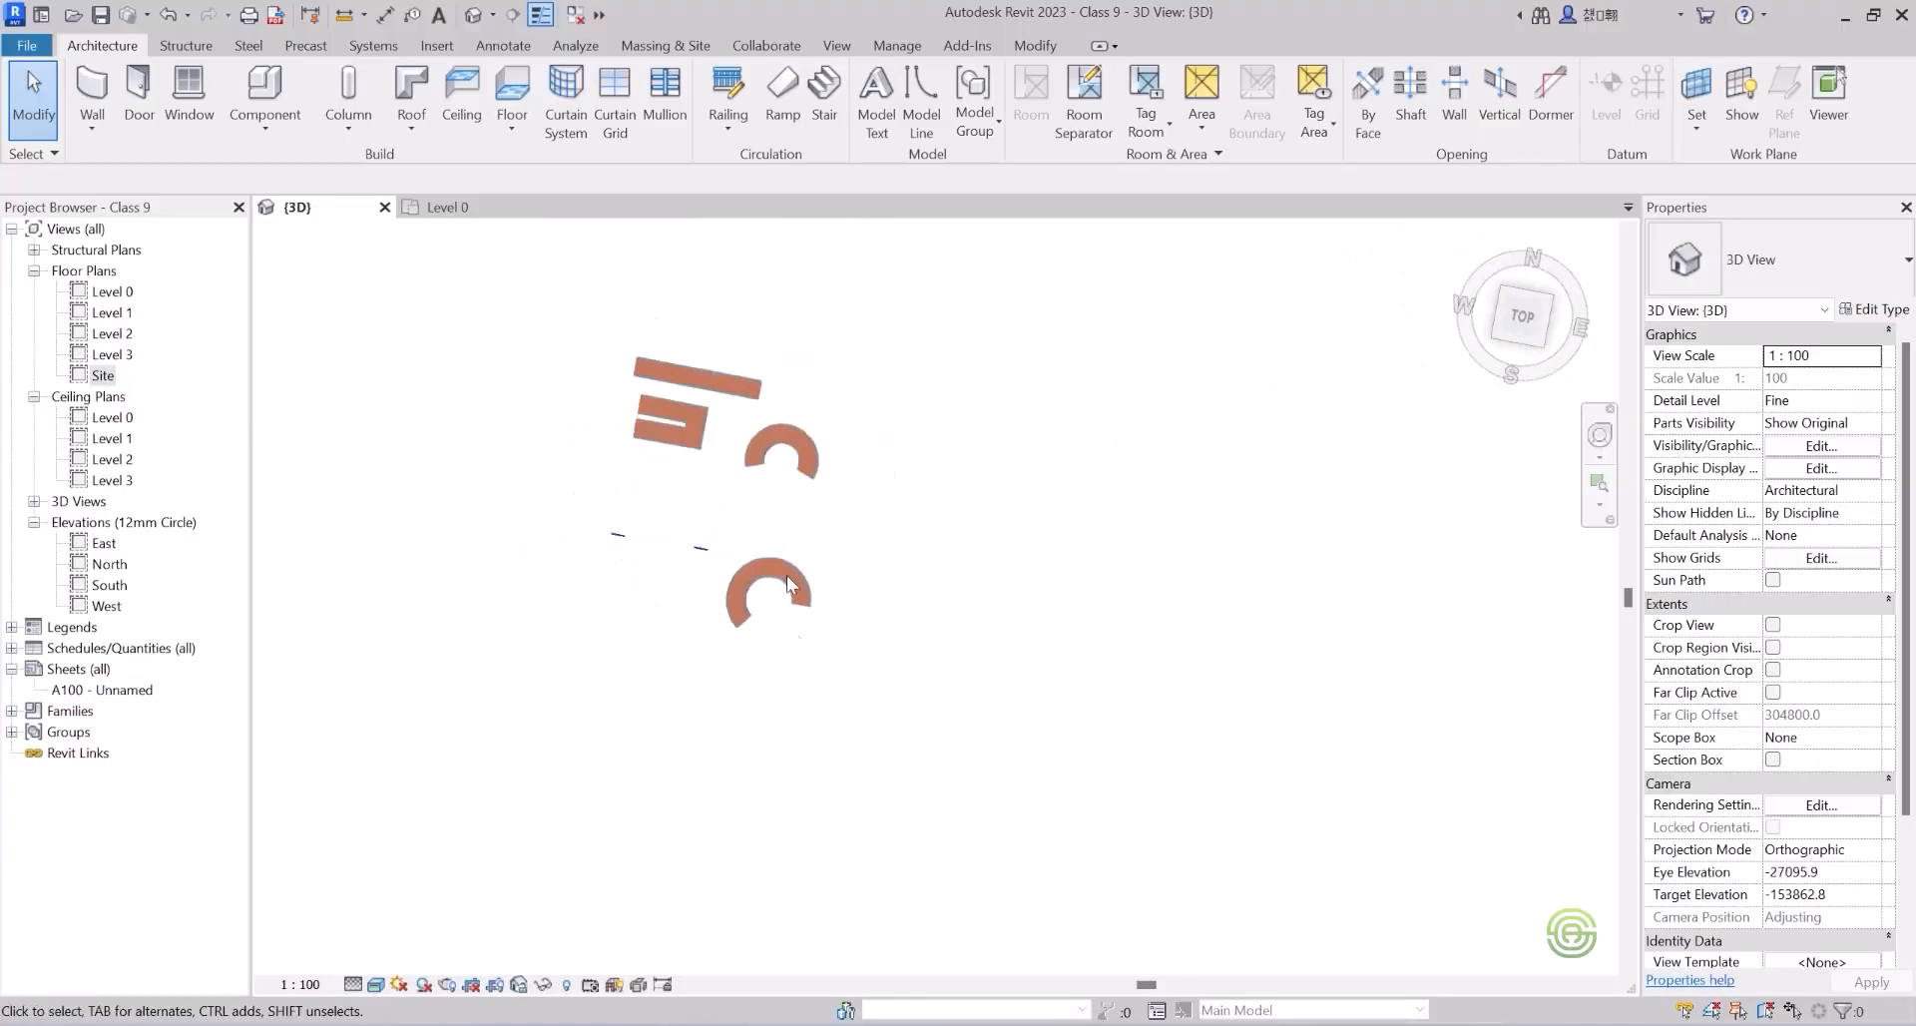
{"action": "middle_click_drag", "start_coordinate": [771, 596], "coordinate": [699, 400], "text": "shift"}
Start a new stair in the Level 0 plan and place a 1000 mm wide L-shaped winder run beside the center-ends spiral stair.
{"action": "left_click", "coordinate": [449, 208]}
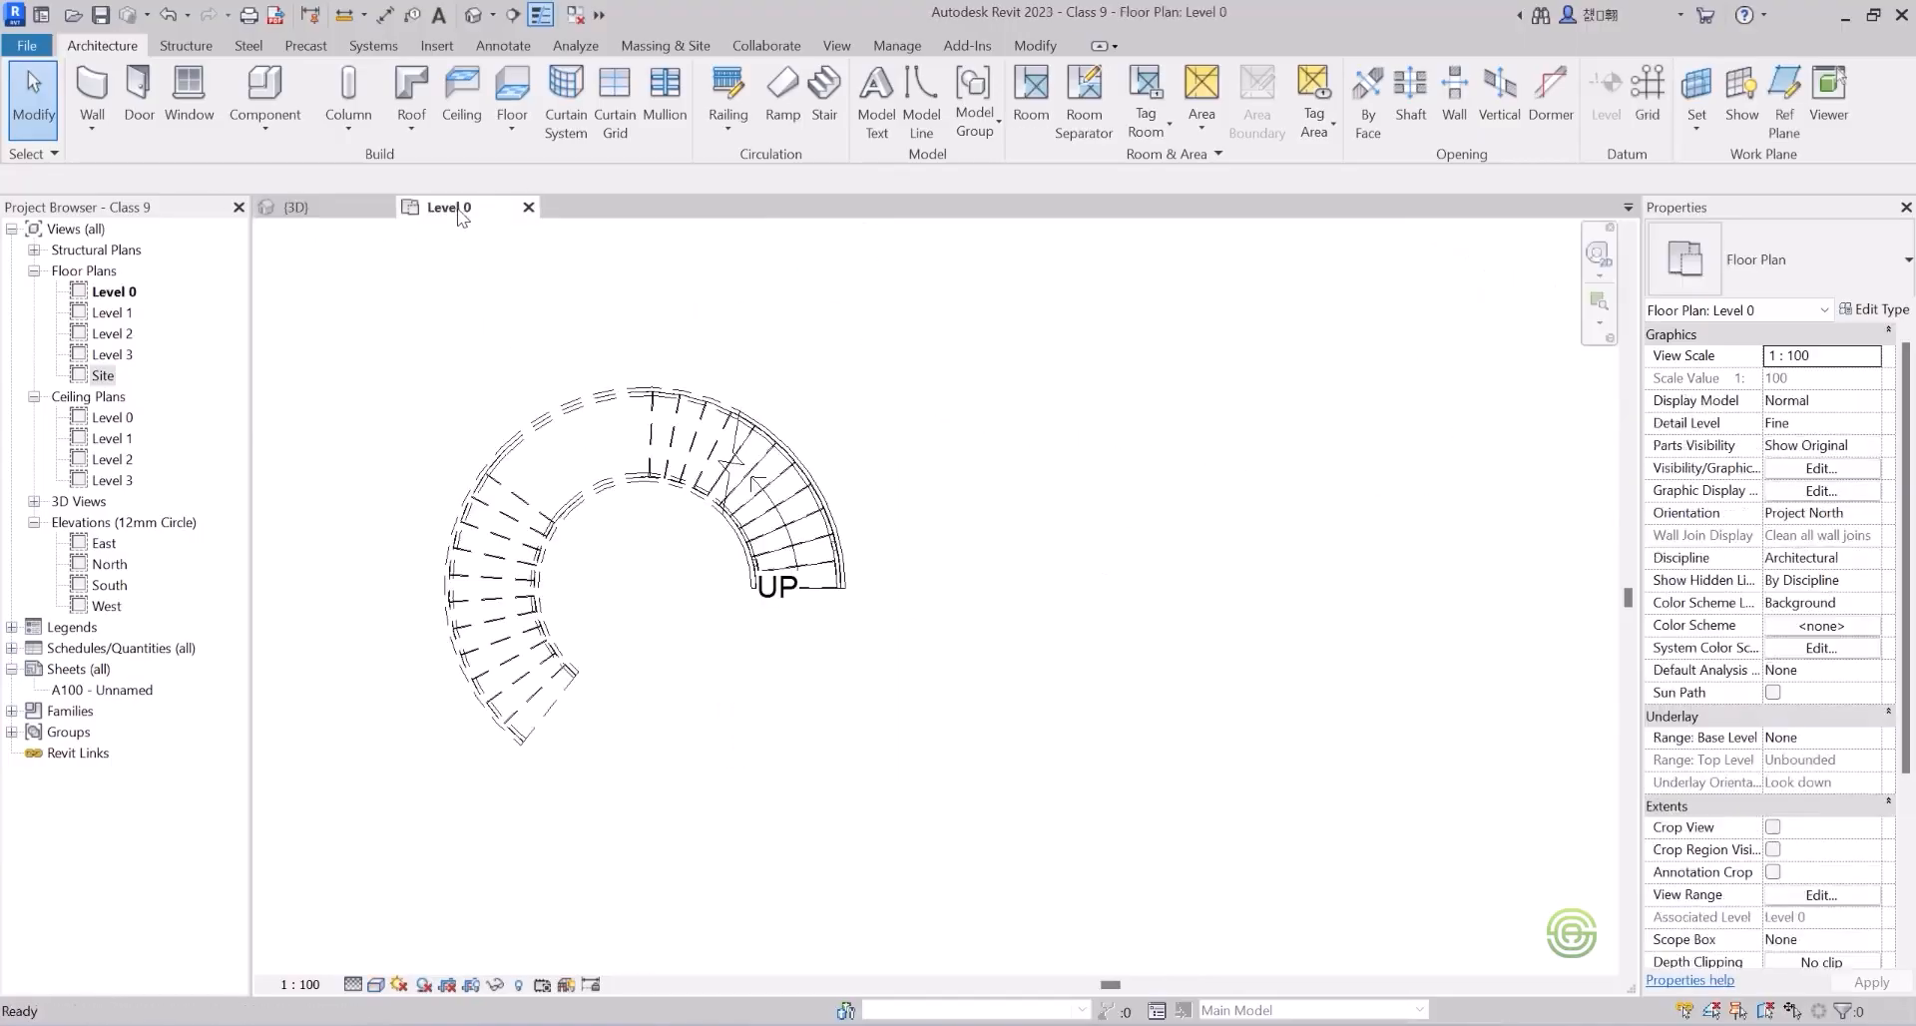
{"action": "left_click", "coordinate": [824, 100]}
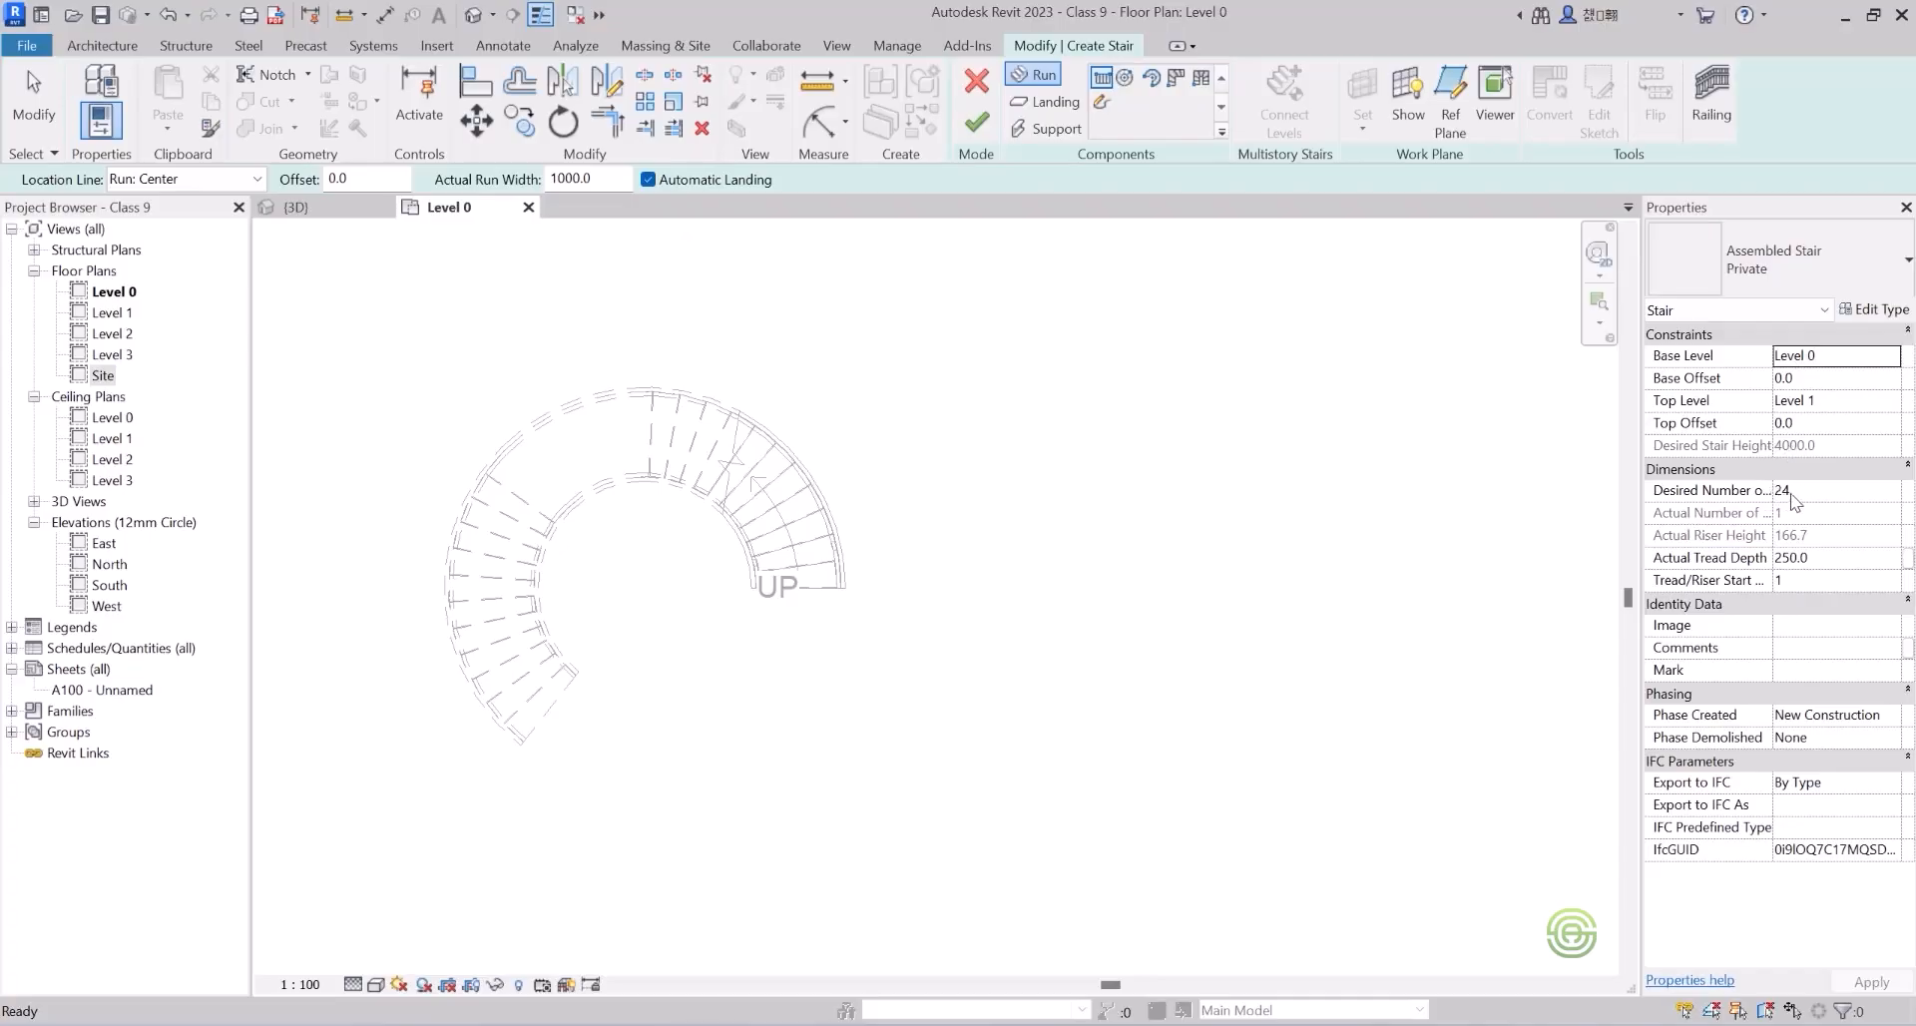
{"action": "left_click", "coordinate": [1178, 79]}
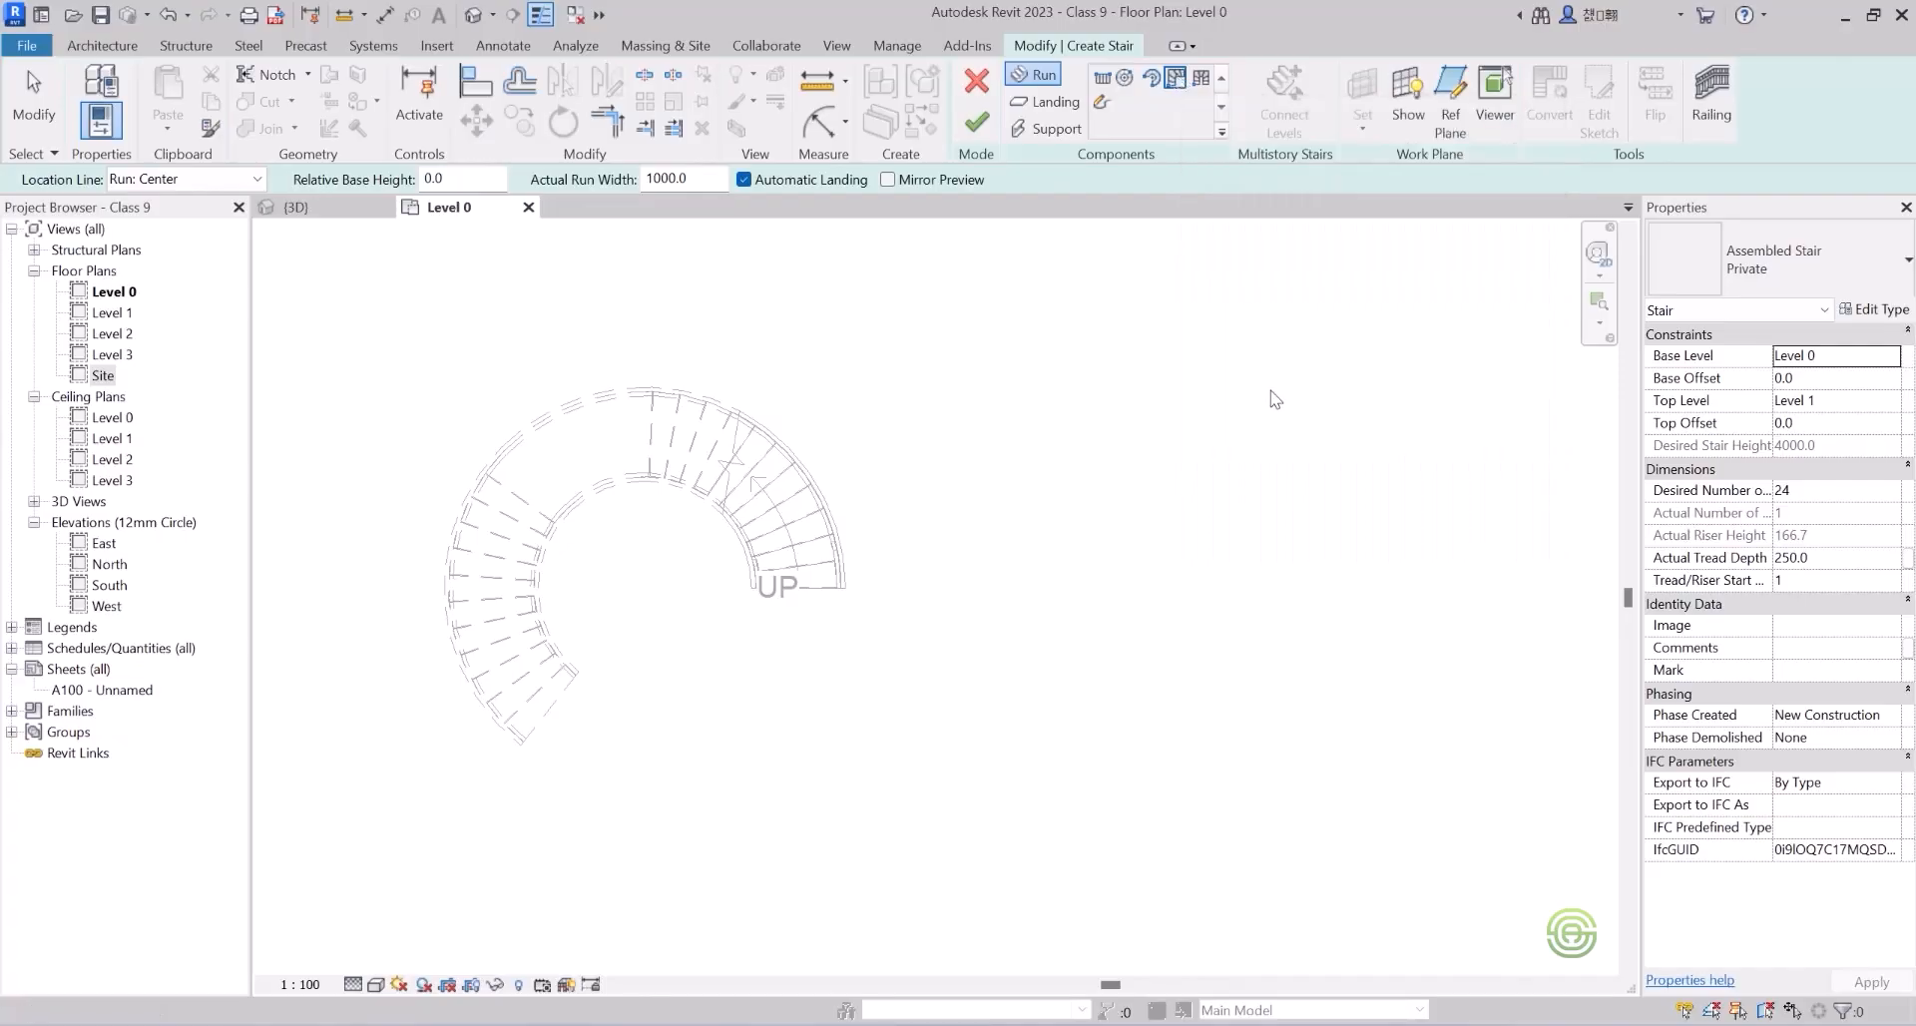
{"action": "scroll", "coordinate": [1072, 554], "scroll_direction": "down", "scroll_amount": 2}
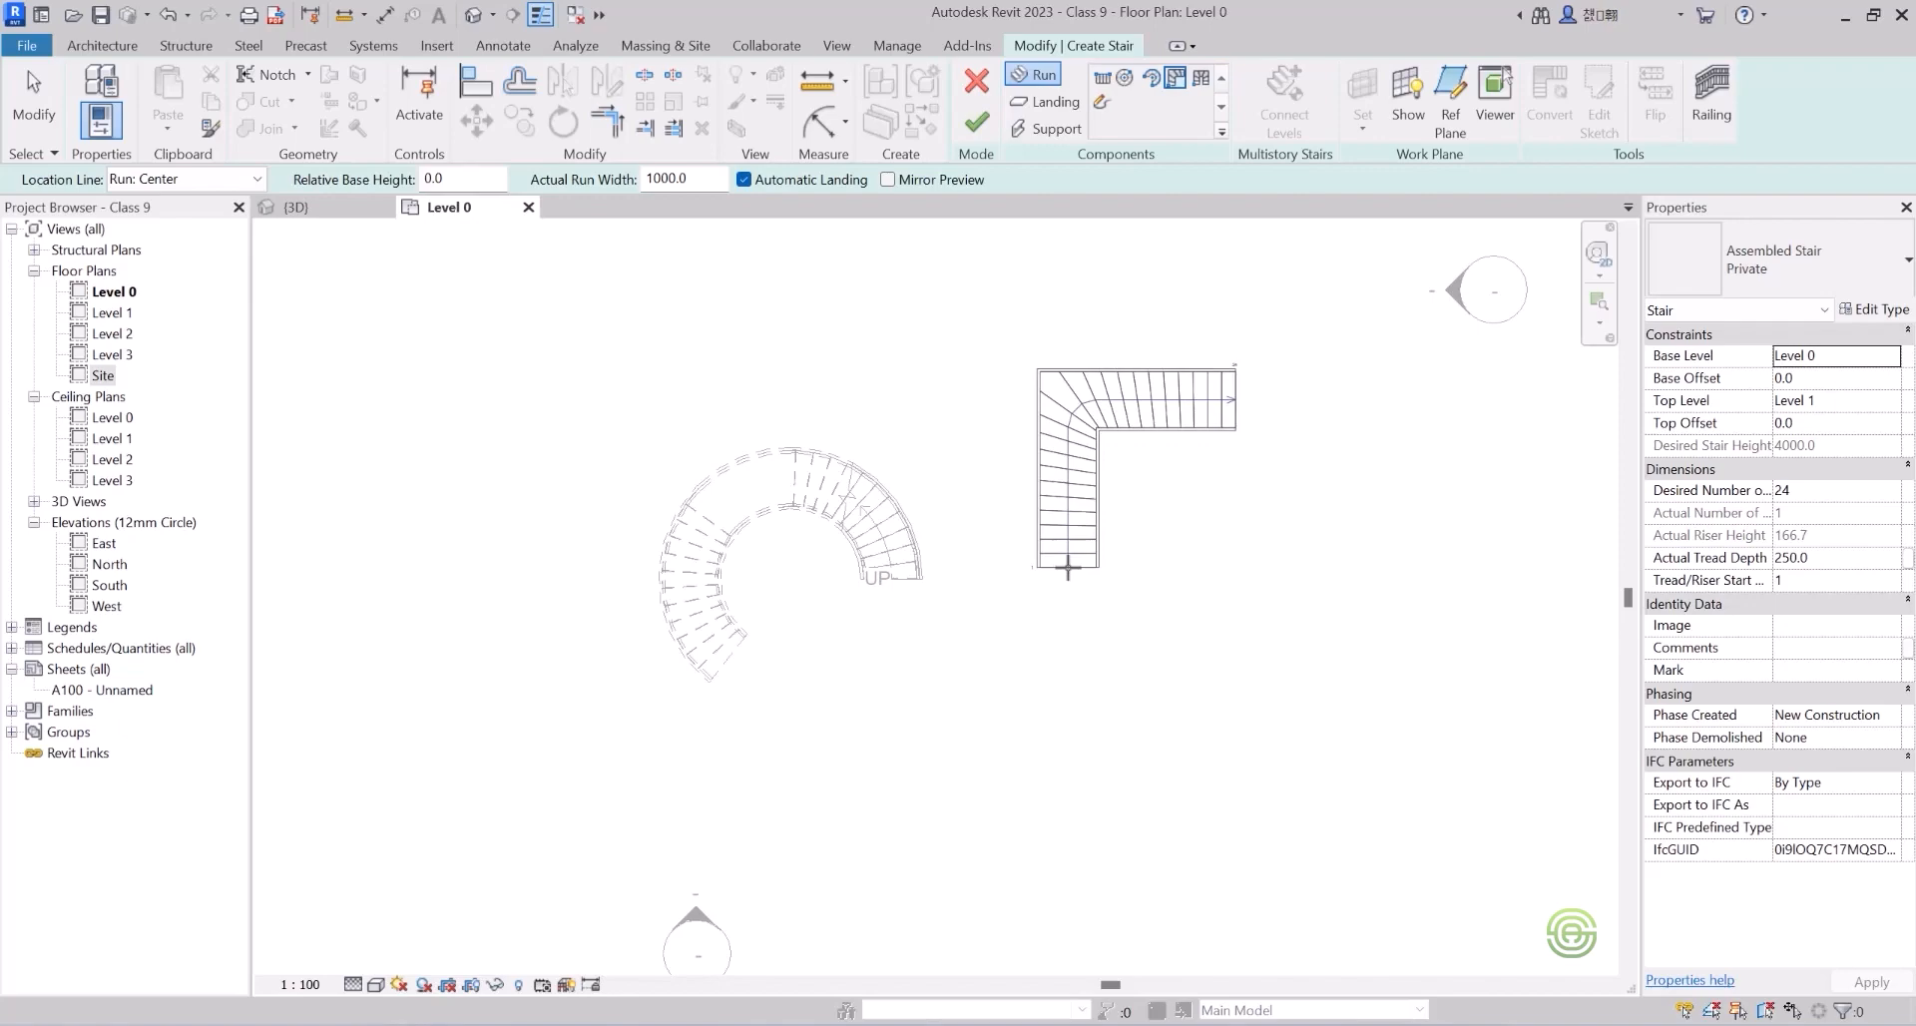
{"action": "left_click", "coordinate": [1063, 563]}
{"action": "key", "text": "Escape"}
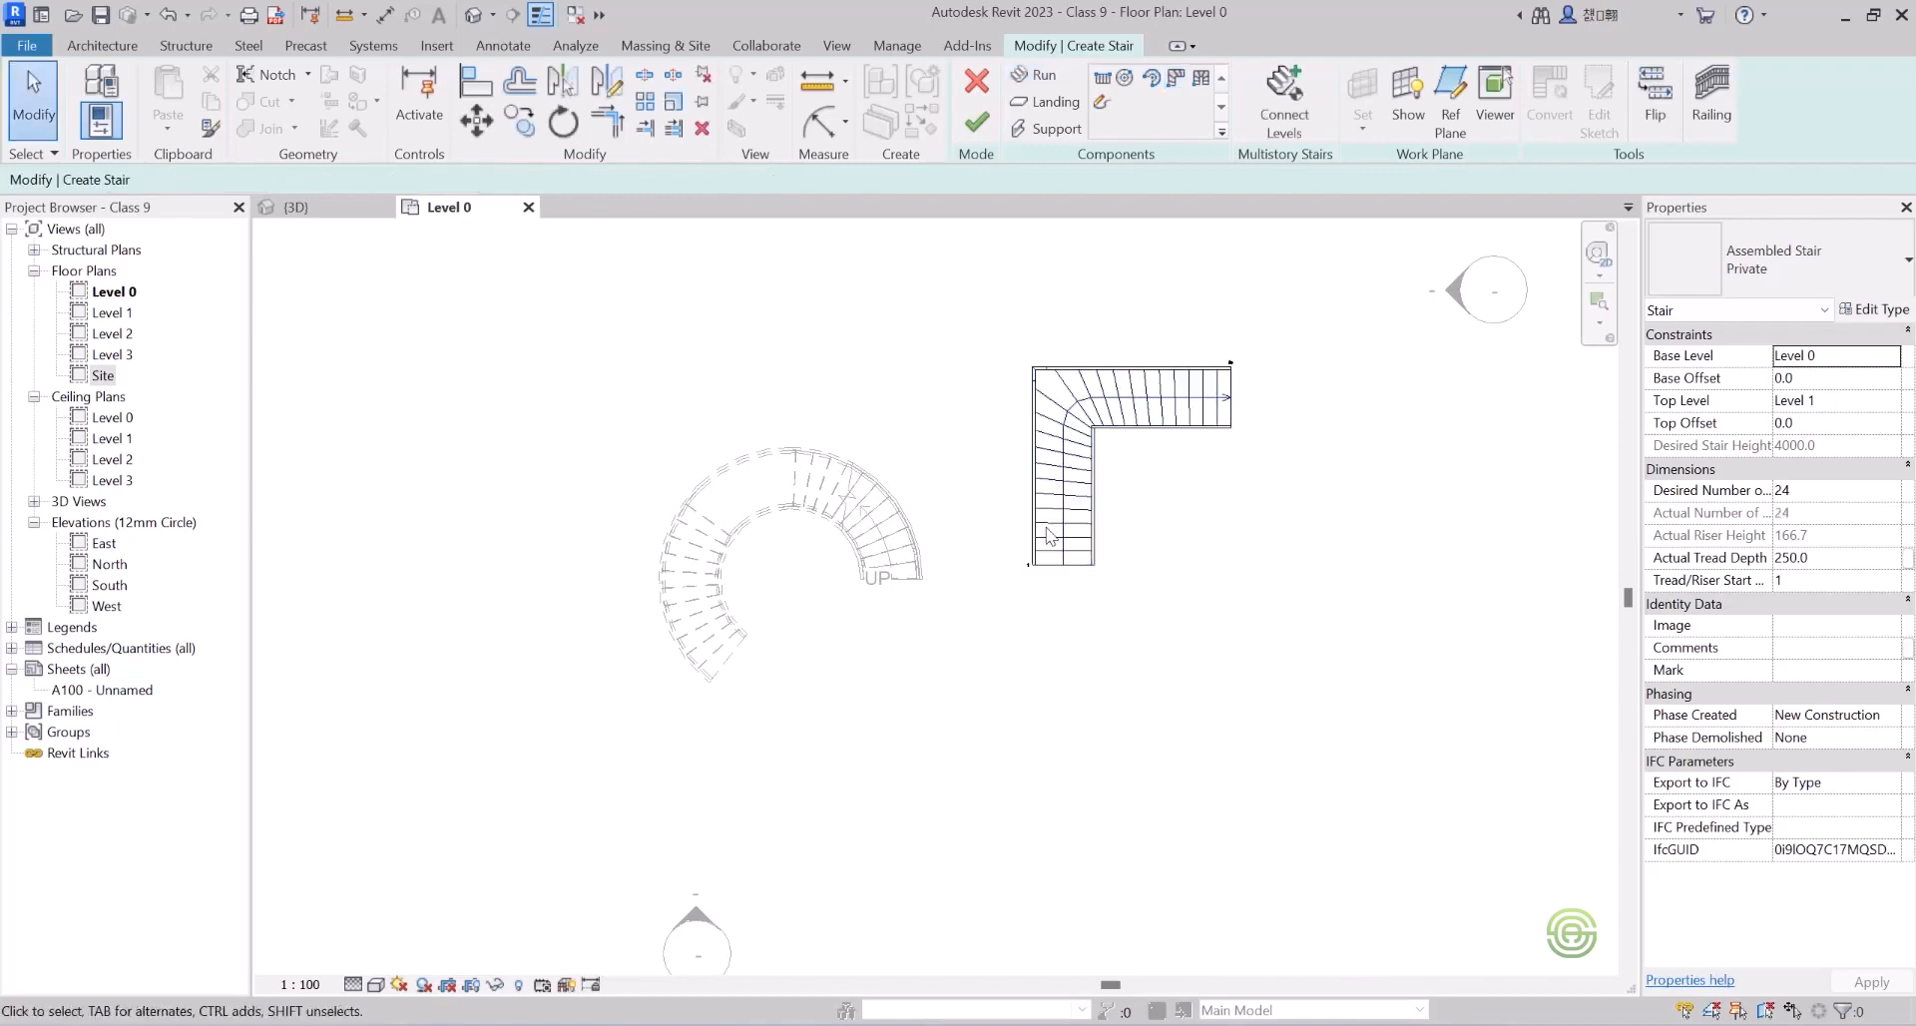
Place a 1000 mm wide U-shaped winder run below and to the right of the L-shaped winder.
{"action": "left_click", "coordinate": [1203, 80]}
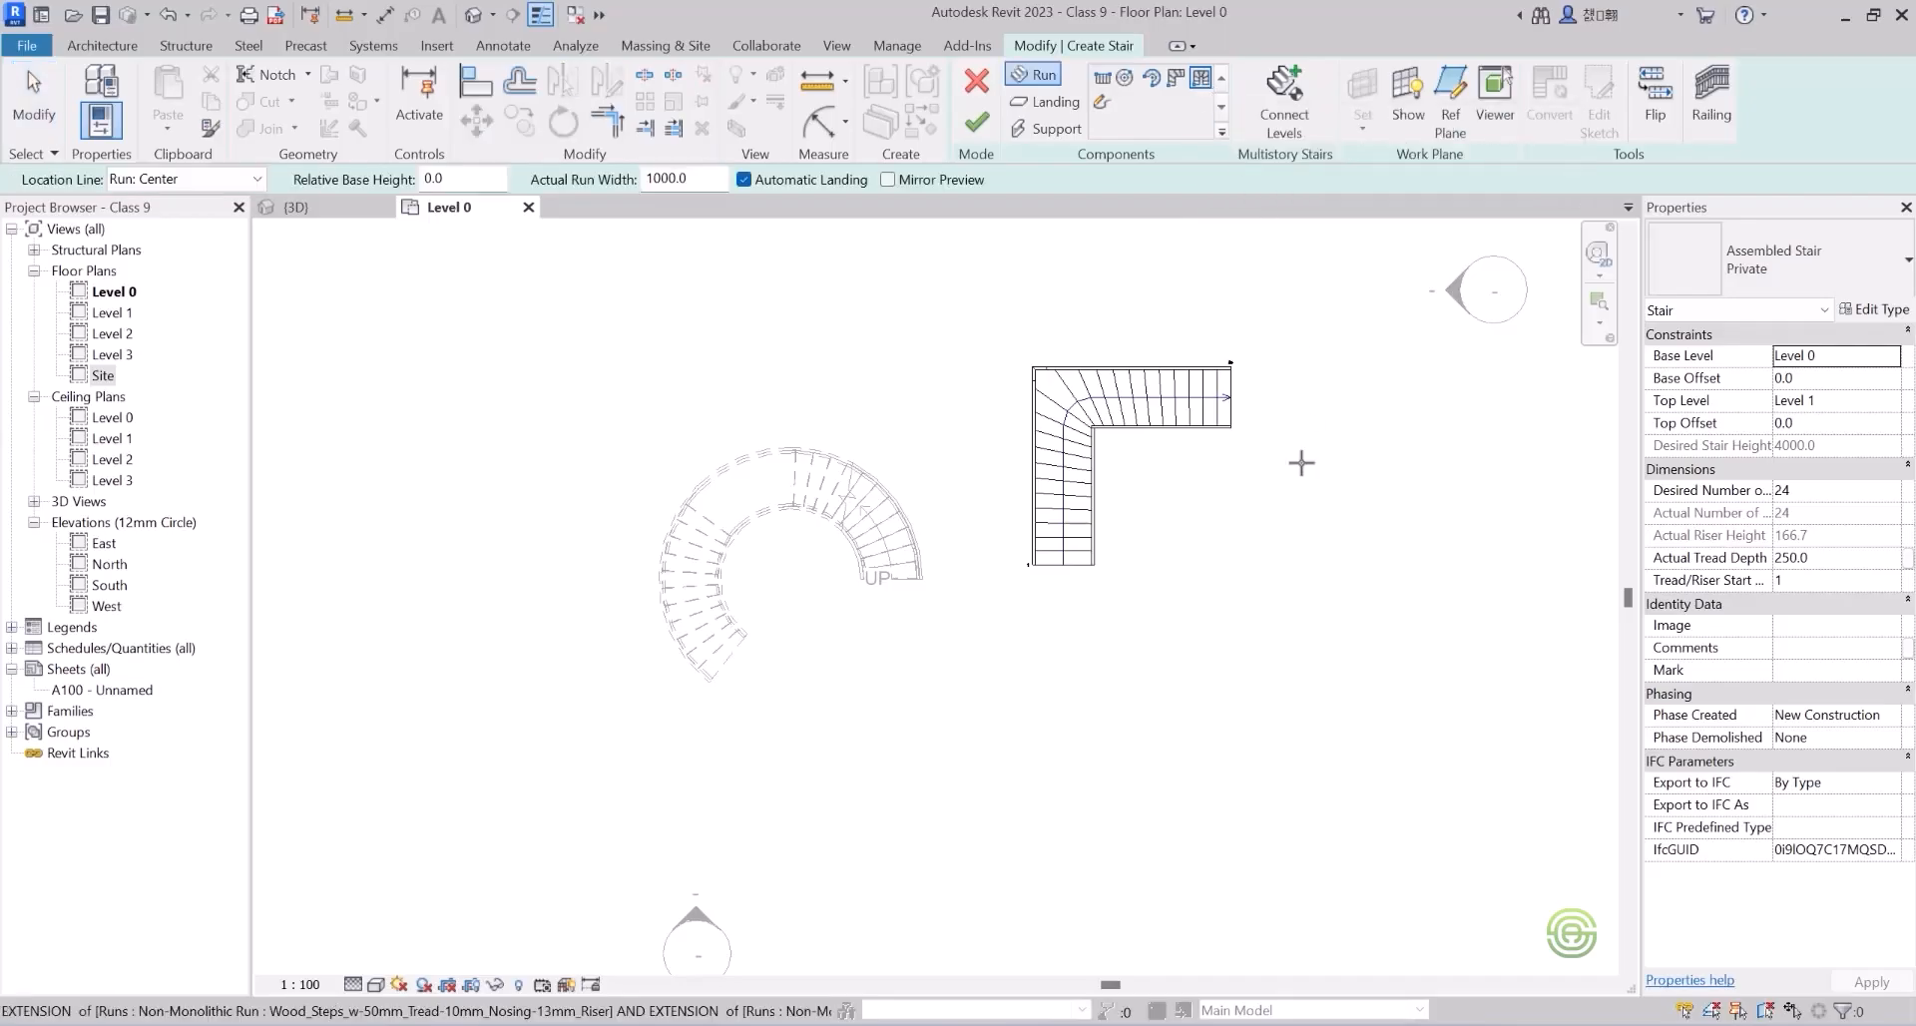
{"action": "scroll", "coordinate": [1148, 594], "scroll_direction": "down", "scroll_amount": 3}
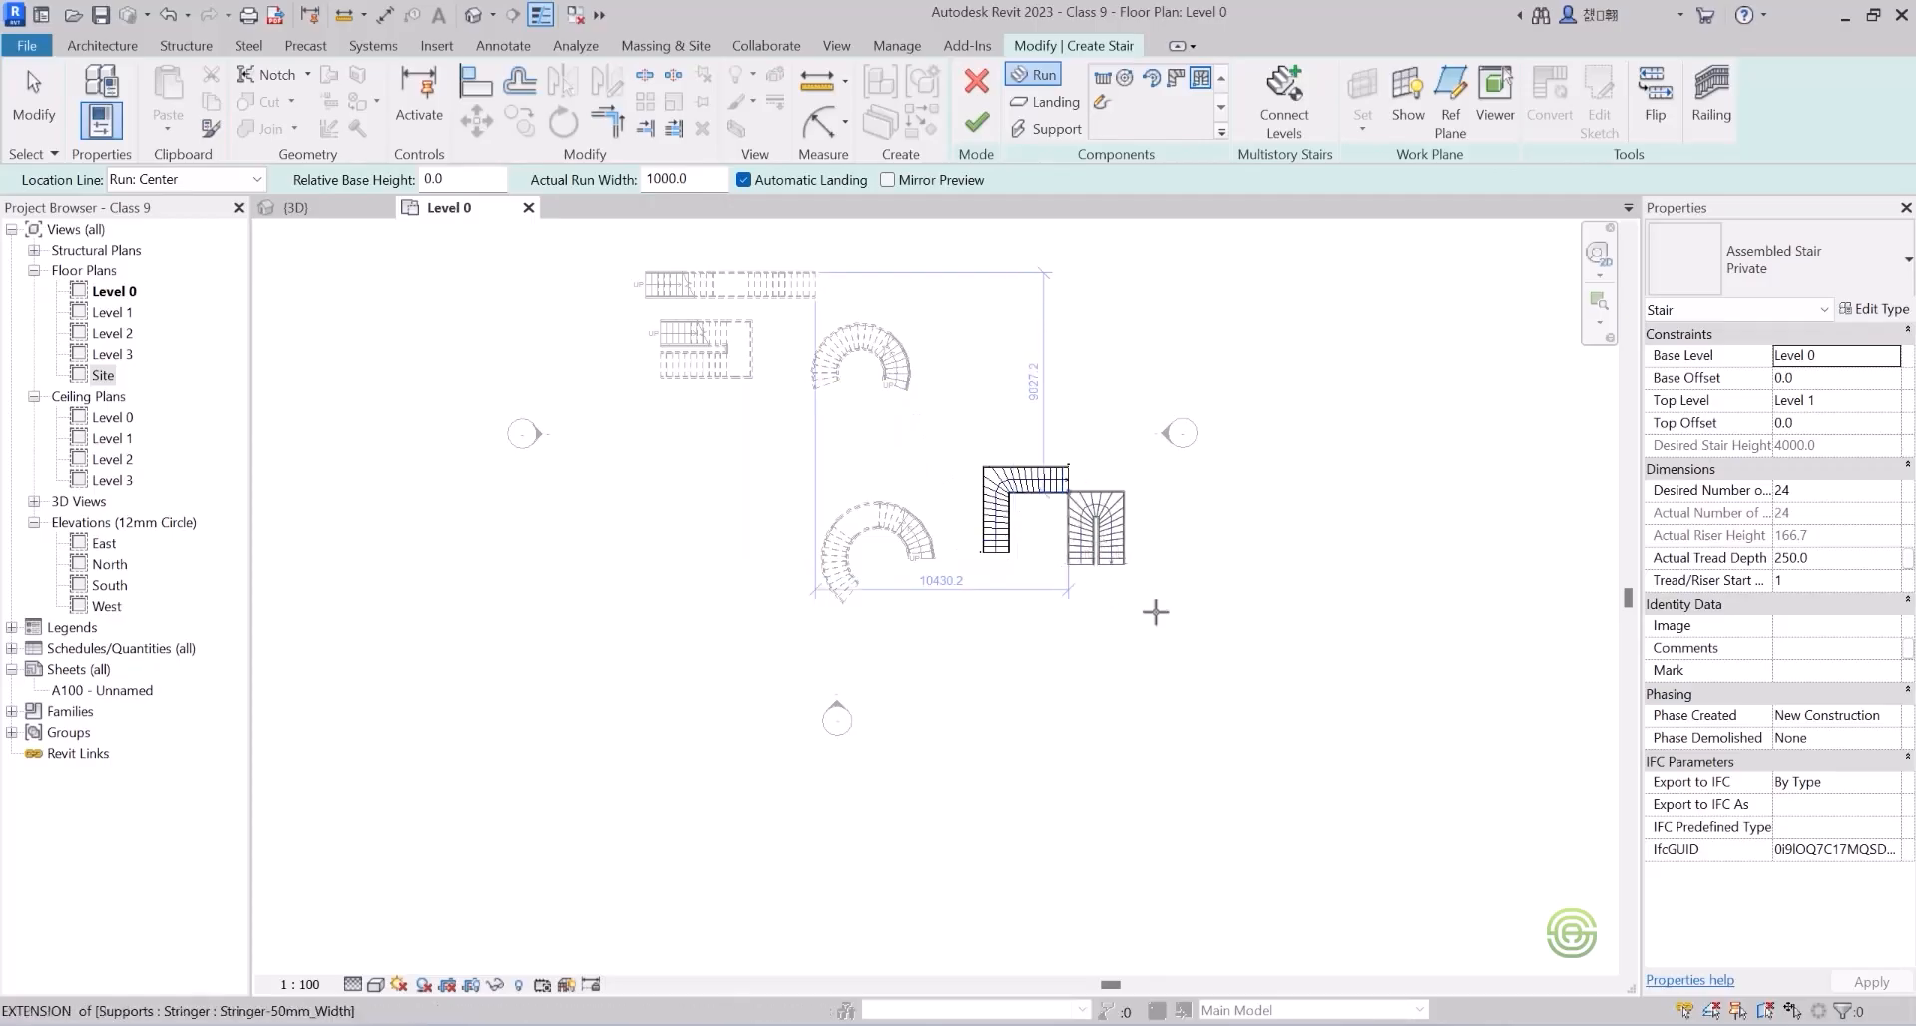
{"action": "scroll", "coordinate": [1142, 600], "scroll_direction": "up", "scroll_amount": 3}
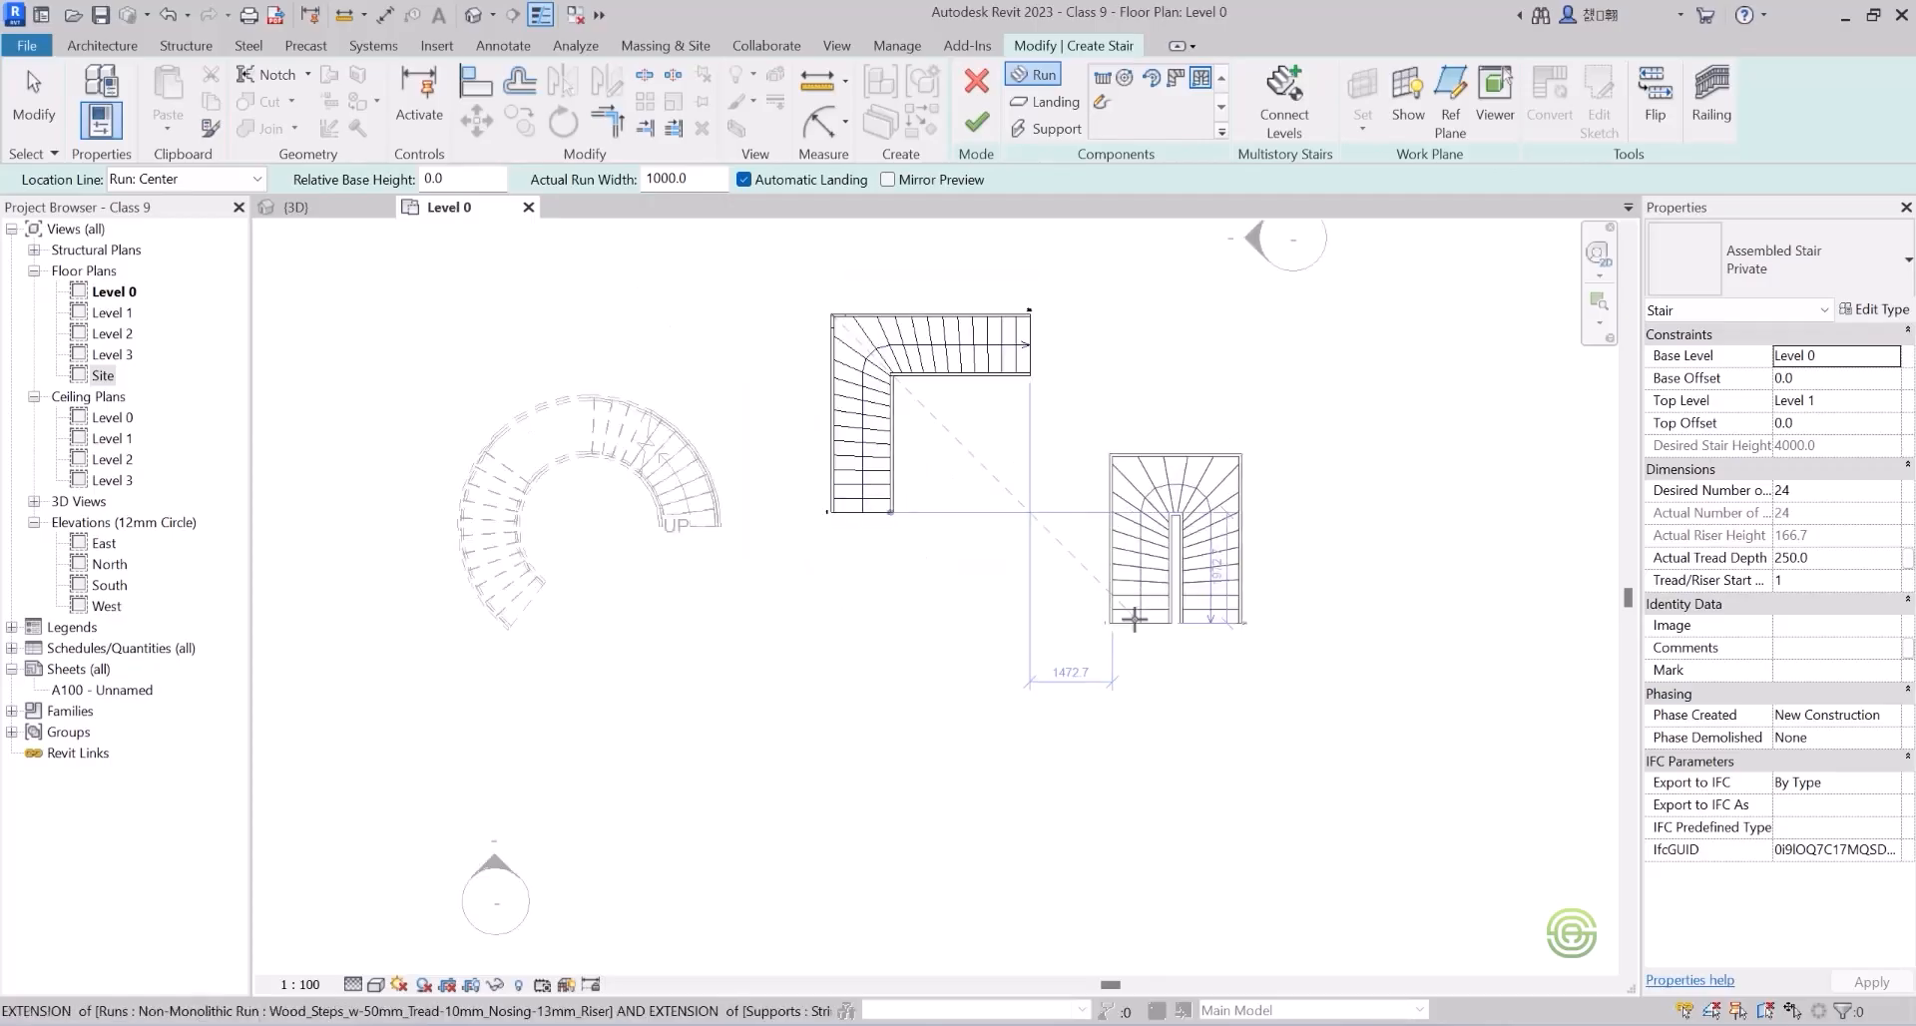
{"action": "left_click", "coordinate": [1136, 619]}
{"action": "scroll", "coordinate": [1205, 540], "scroll_direction": "up", "scroll_amount": 2}
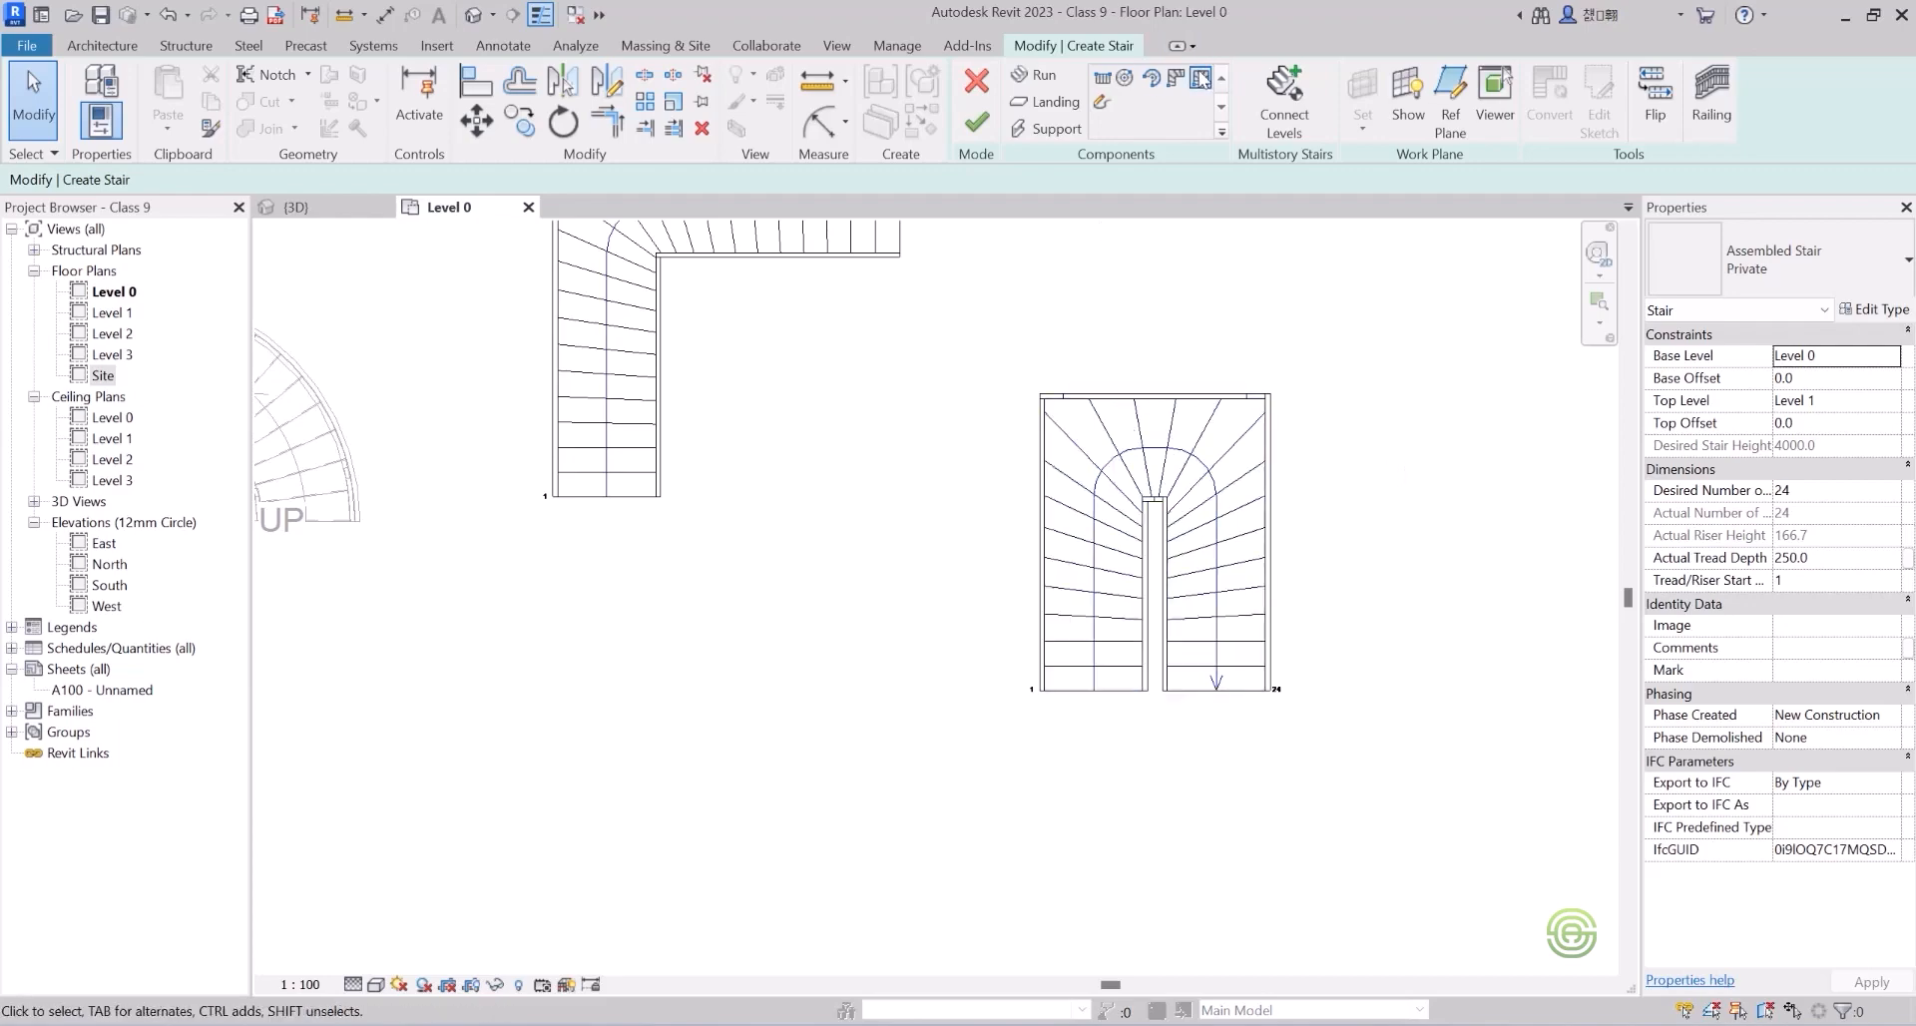
Place a second L-shaped winder run to the right of the U-shaped winder, aligned with its base.
{"action": "left_click", "coordinate": [1174, 79]}
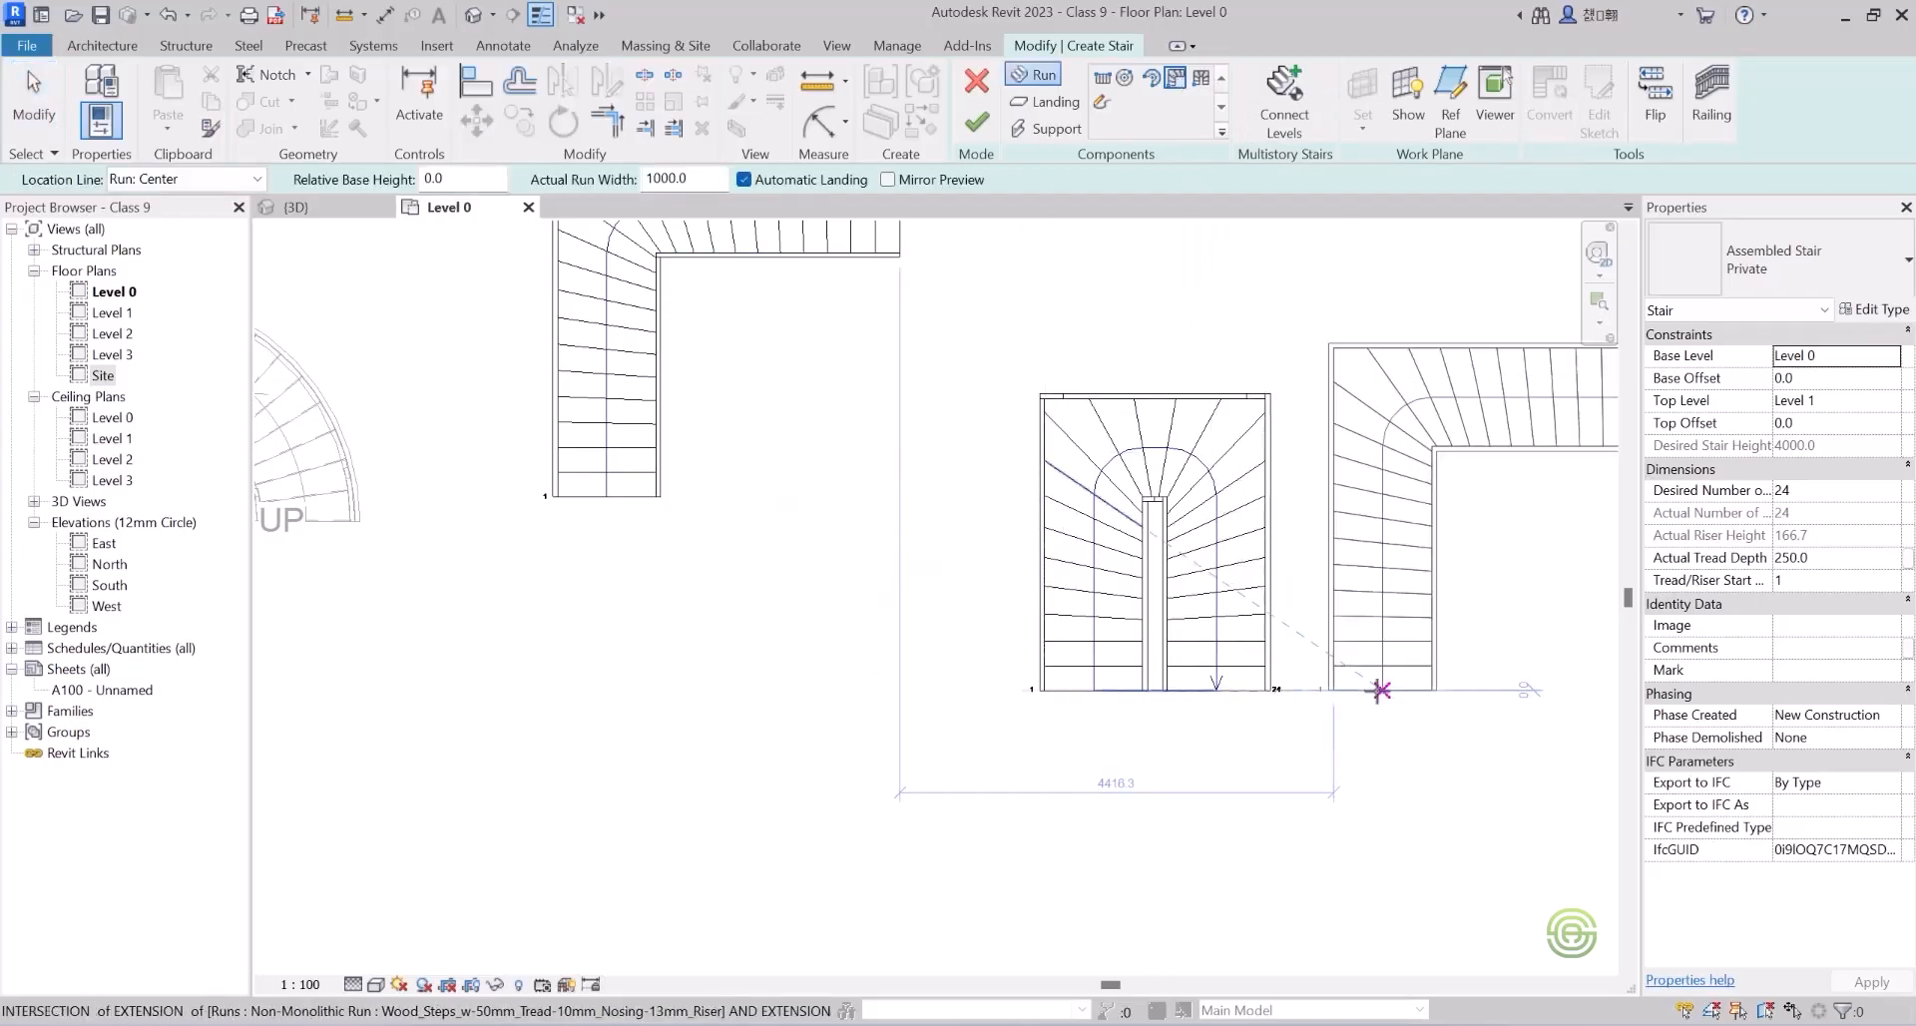
{"action": "left_click", "coordinate": [1383, 690]}
{"action": "key", "text": "Escape"}
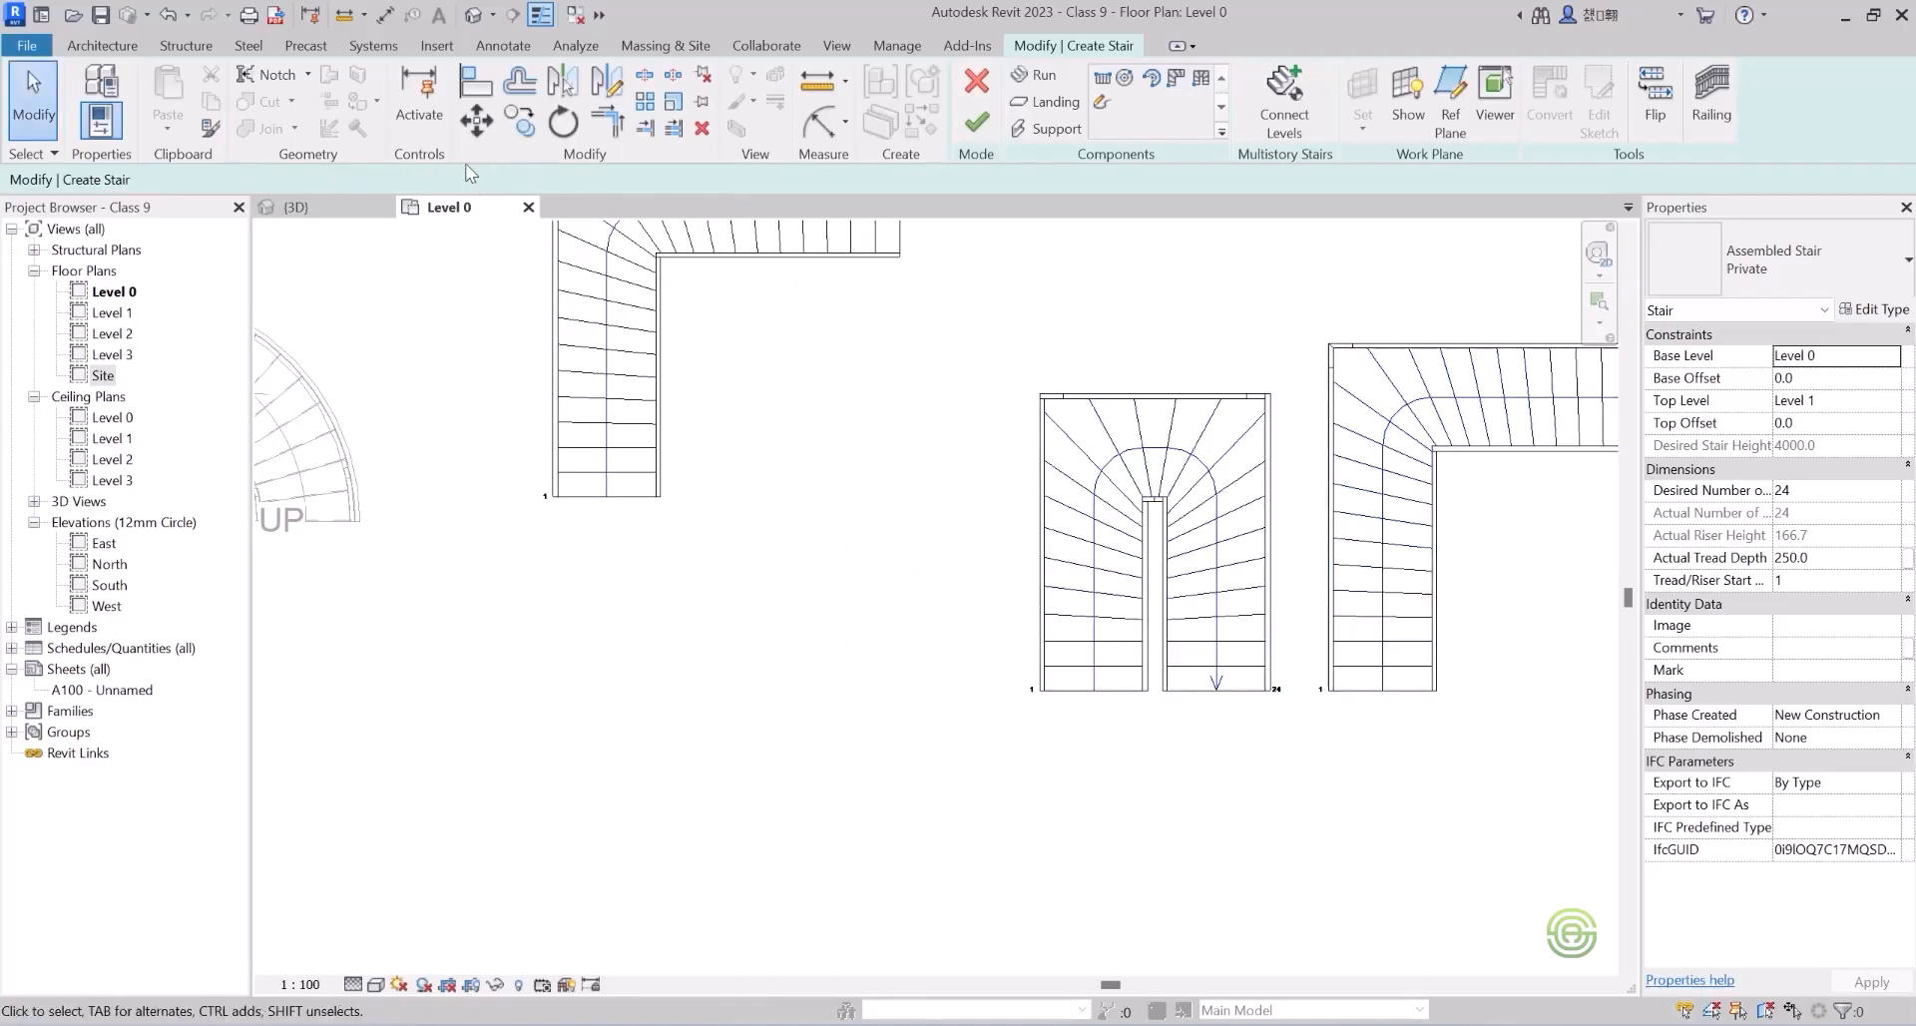
Check the three winder runs in the 3D view and finish the stair in the Level 0 plan.
{"action": "left_click", "coordinate": [297, 206]}
{"action": "scroll", "coordinate": [948, 753], "scroll_direction": "up", "scroll_amount": 3}
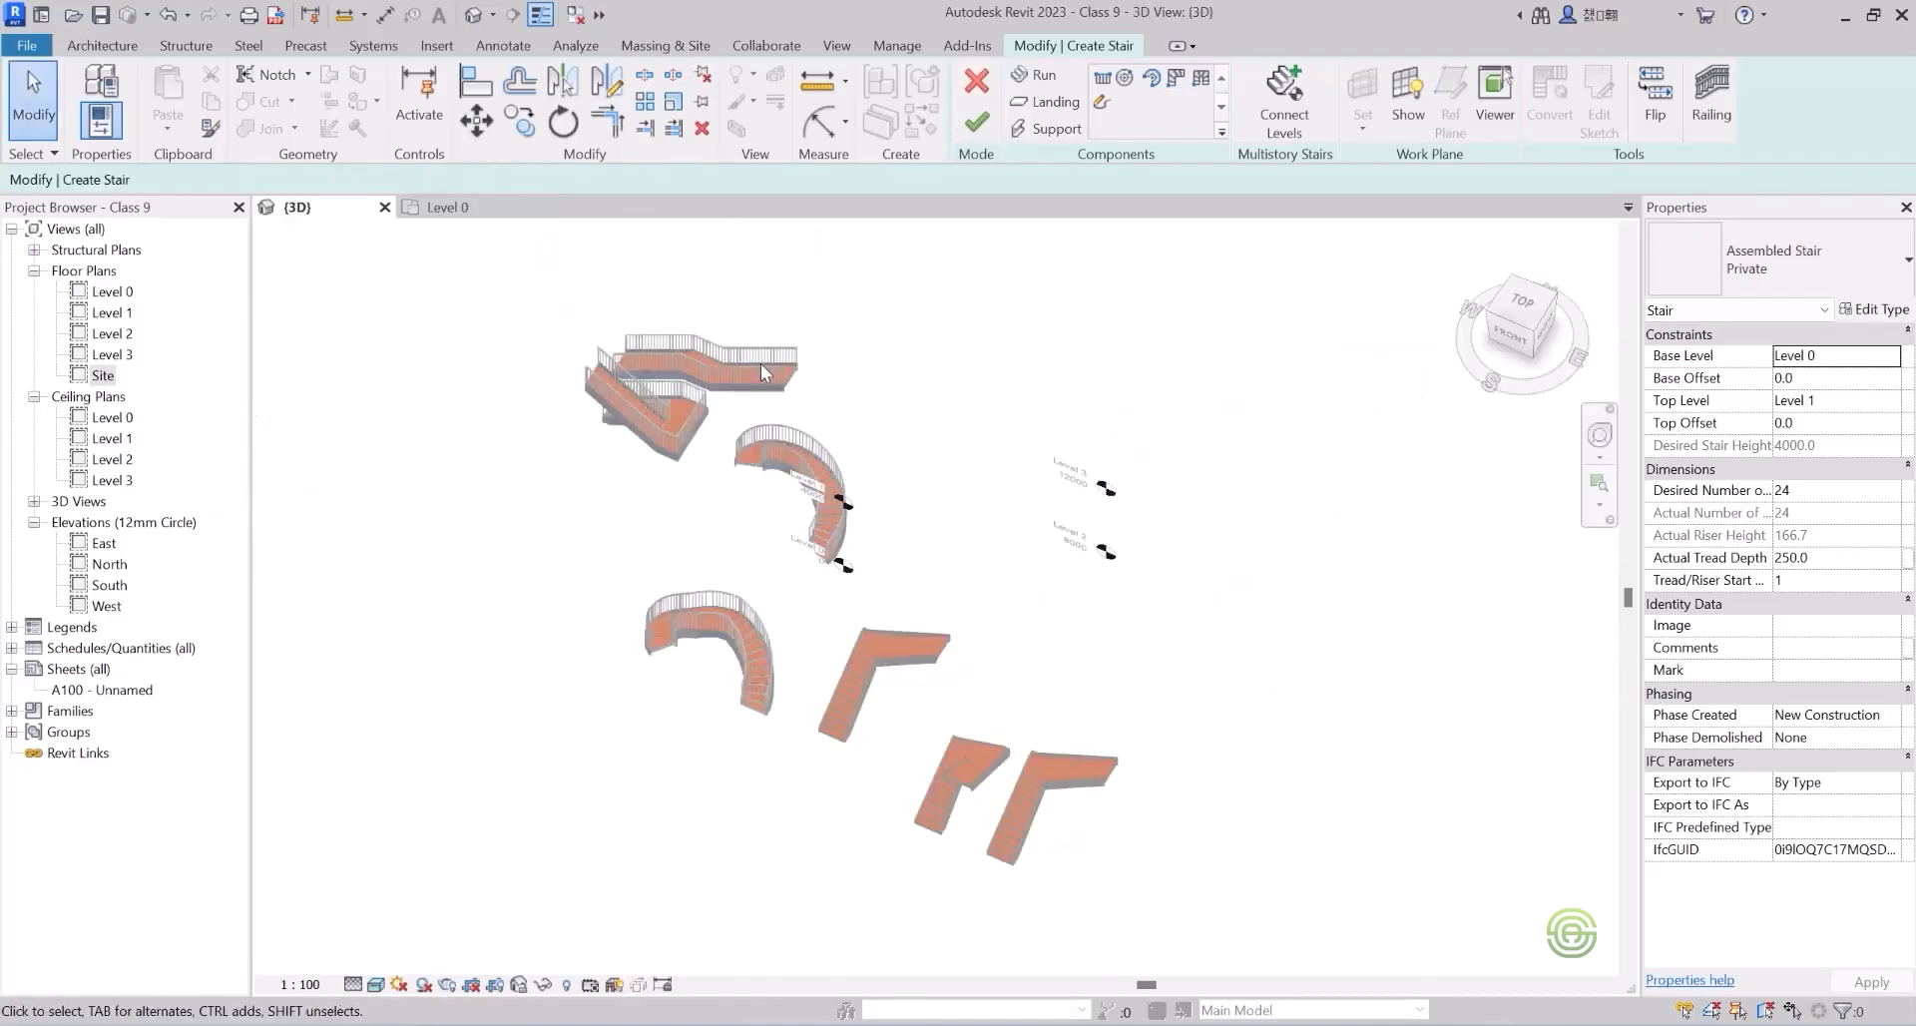
{"action": "scroll", "coordinate": [948, 753], "scroll_direction": "up", "scroll_amount": 2}
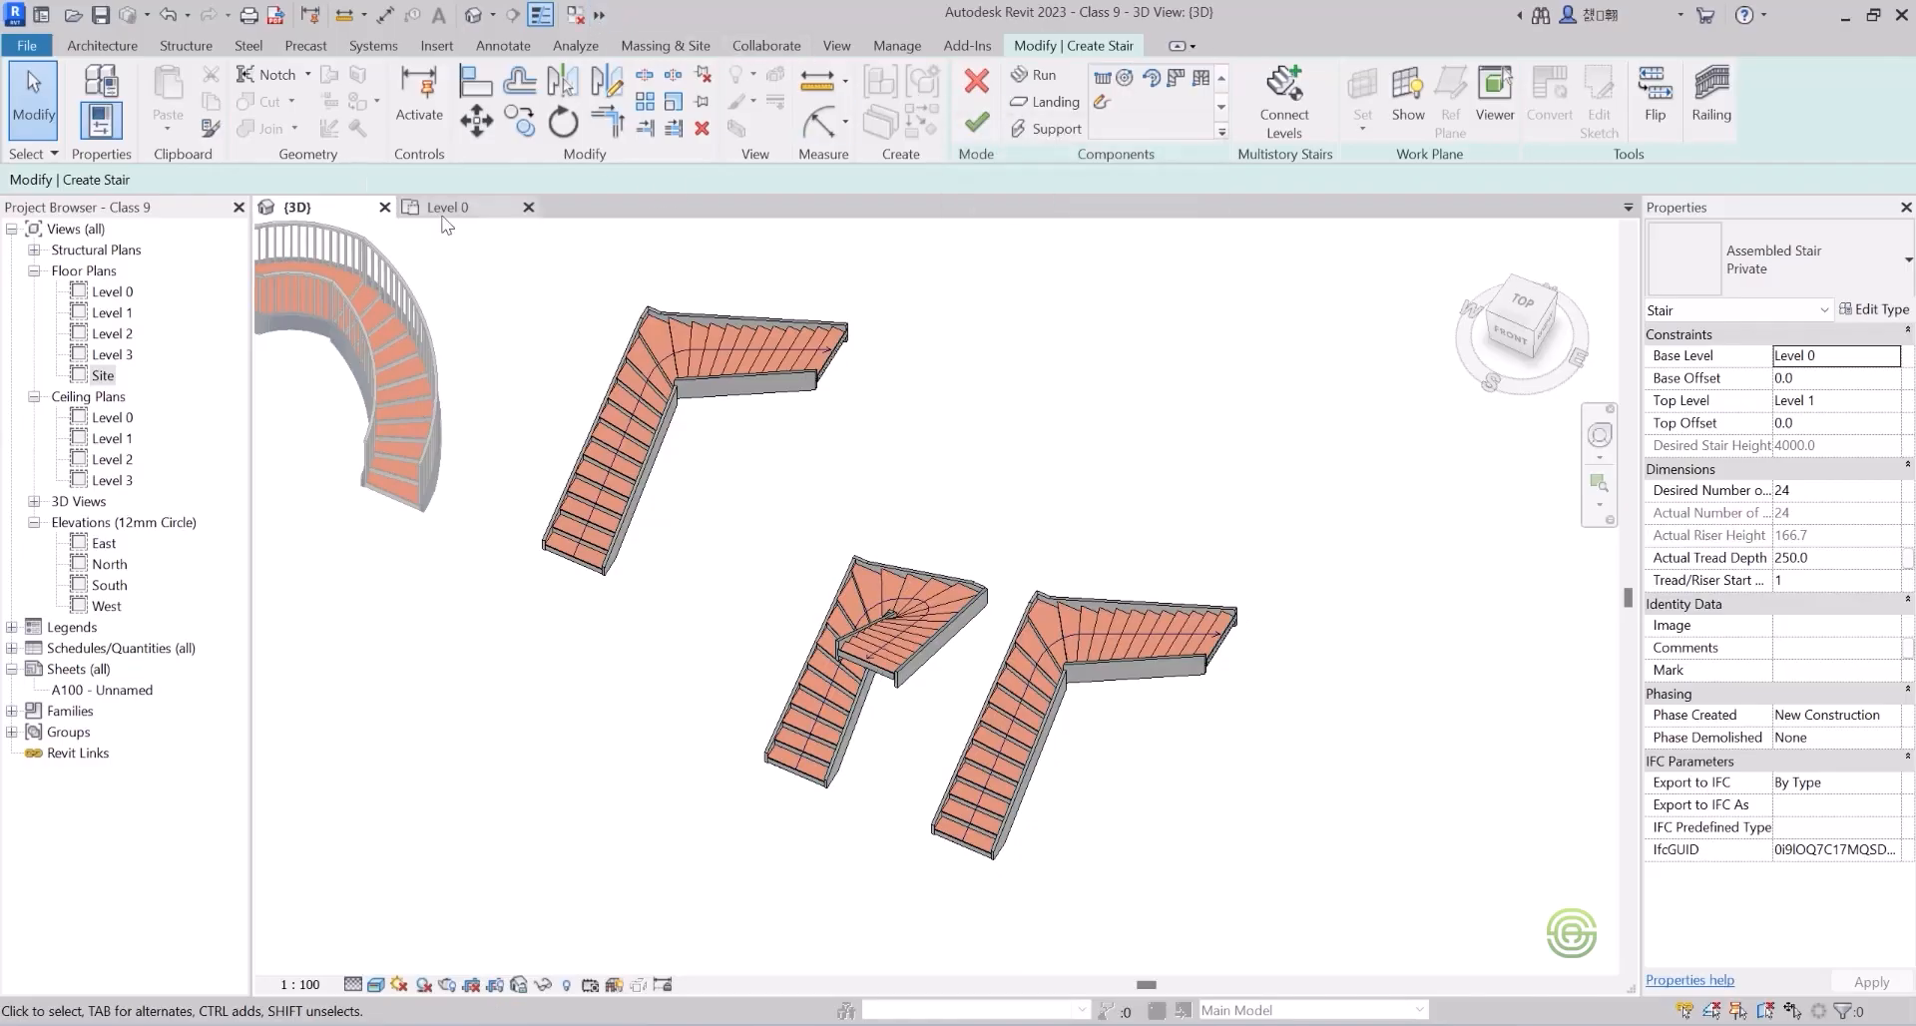
{"action": "left_click", "coordinate": [447, 207]}
{"action": "scroll", "coordinate": [866, 484], "scroll_direction": "down", "scroll_amount": 3}
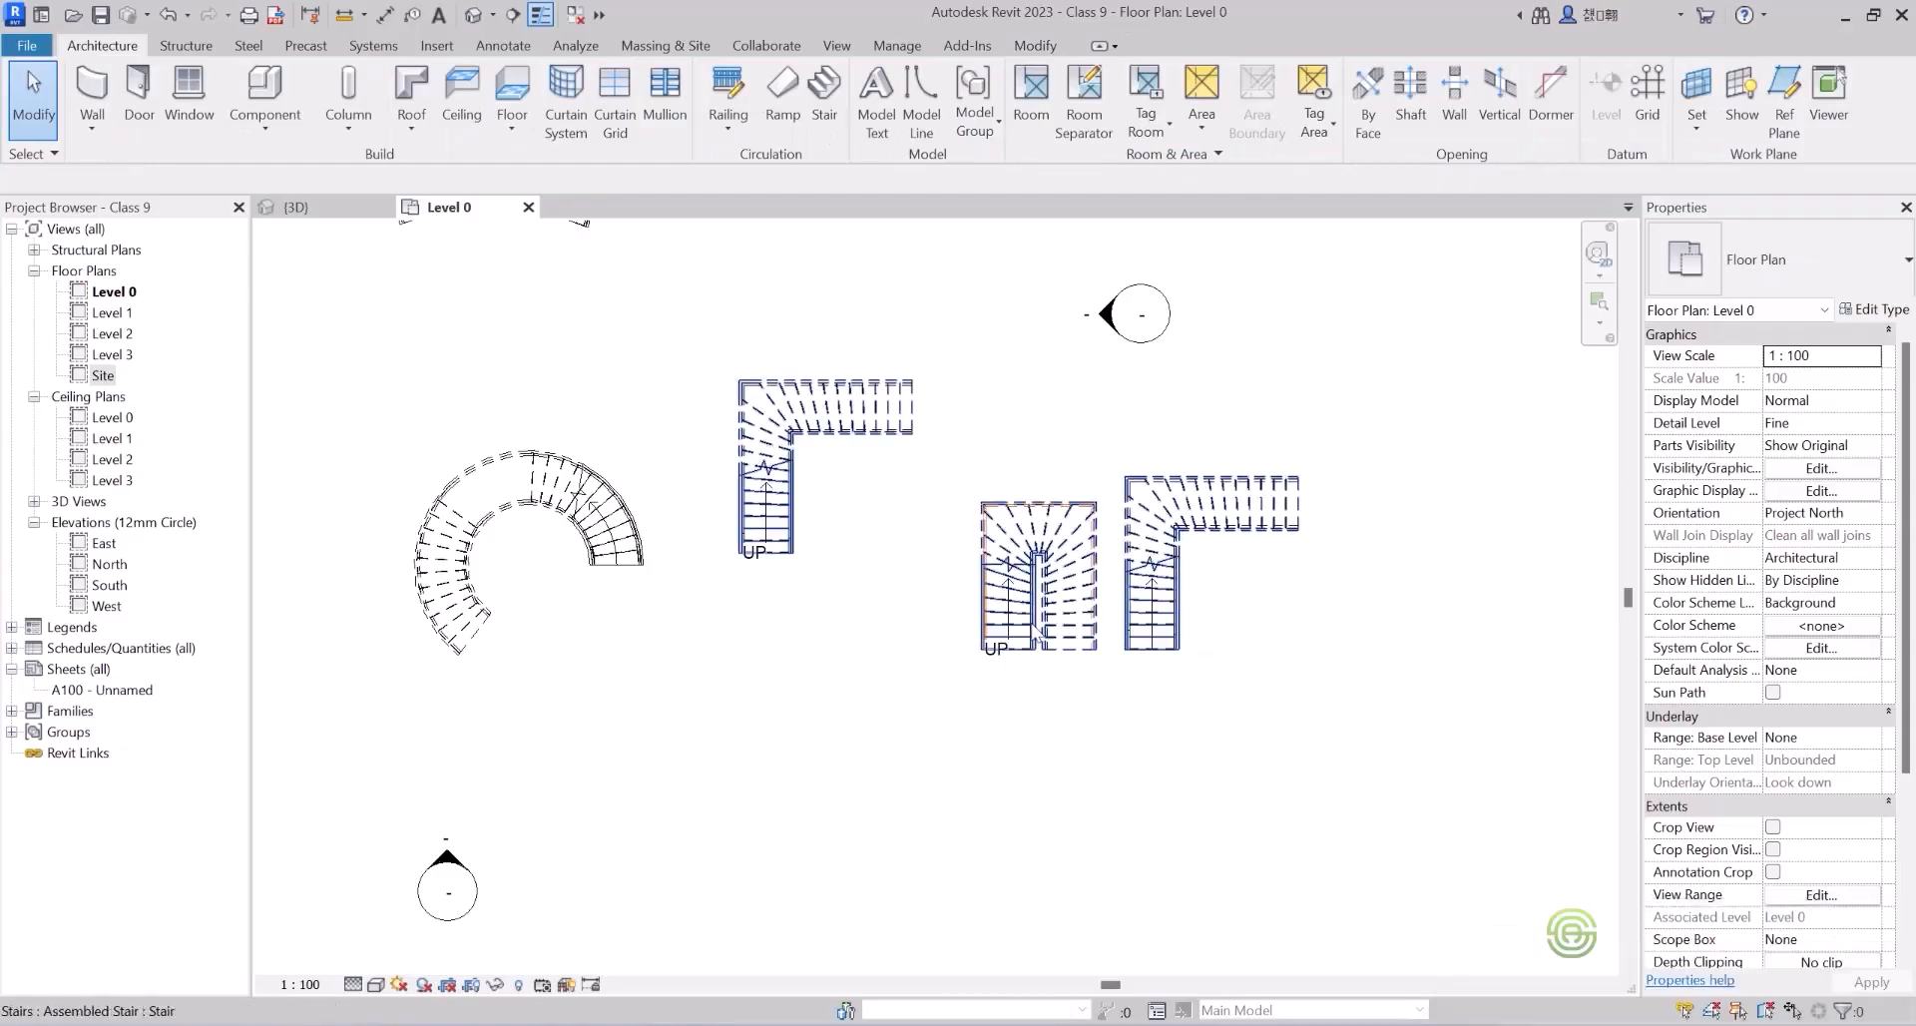
{"action": "left_click", "coordinate": [1038, 647]}
{"action": "key", "text": "Escape"}
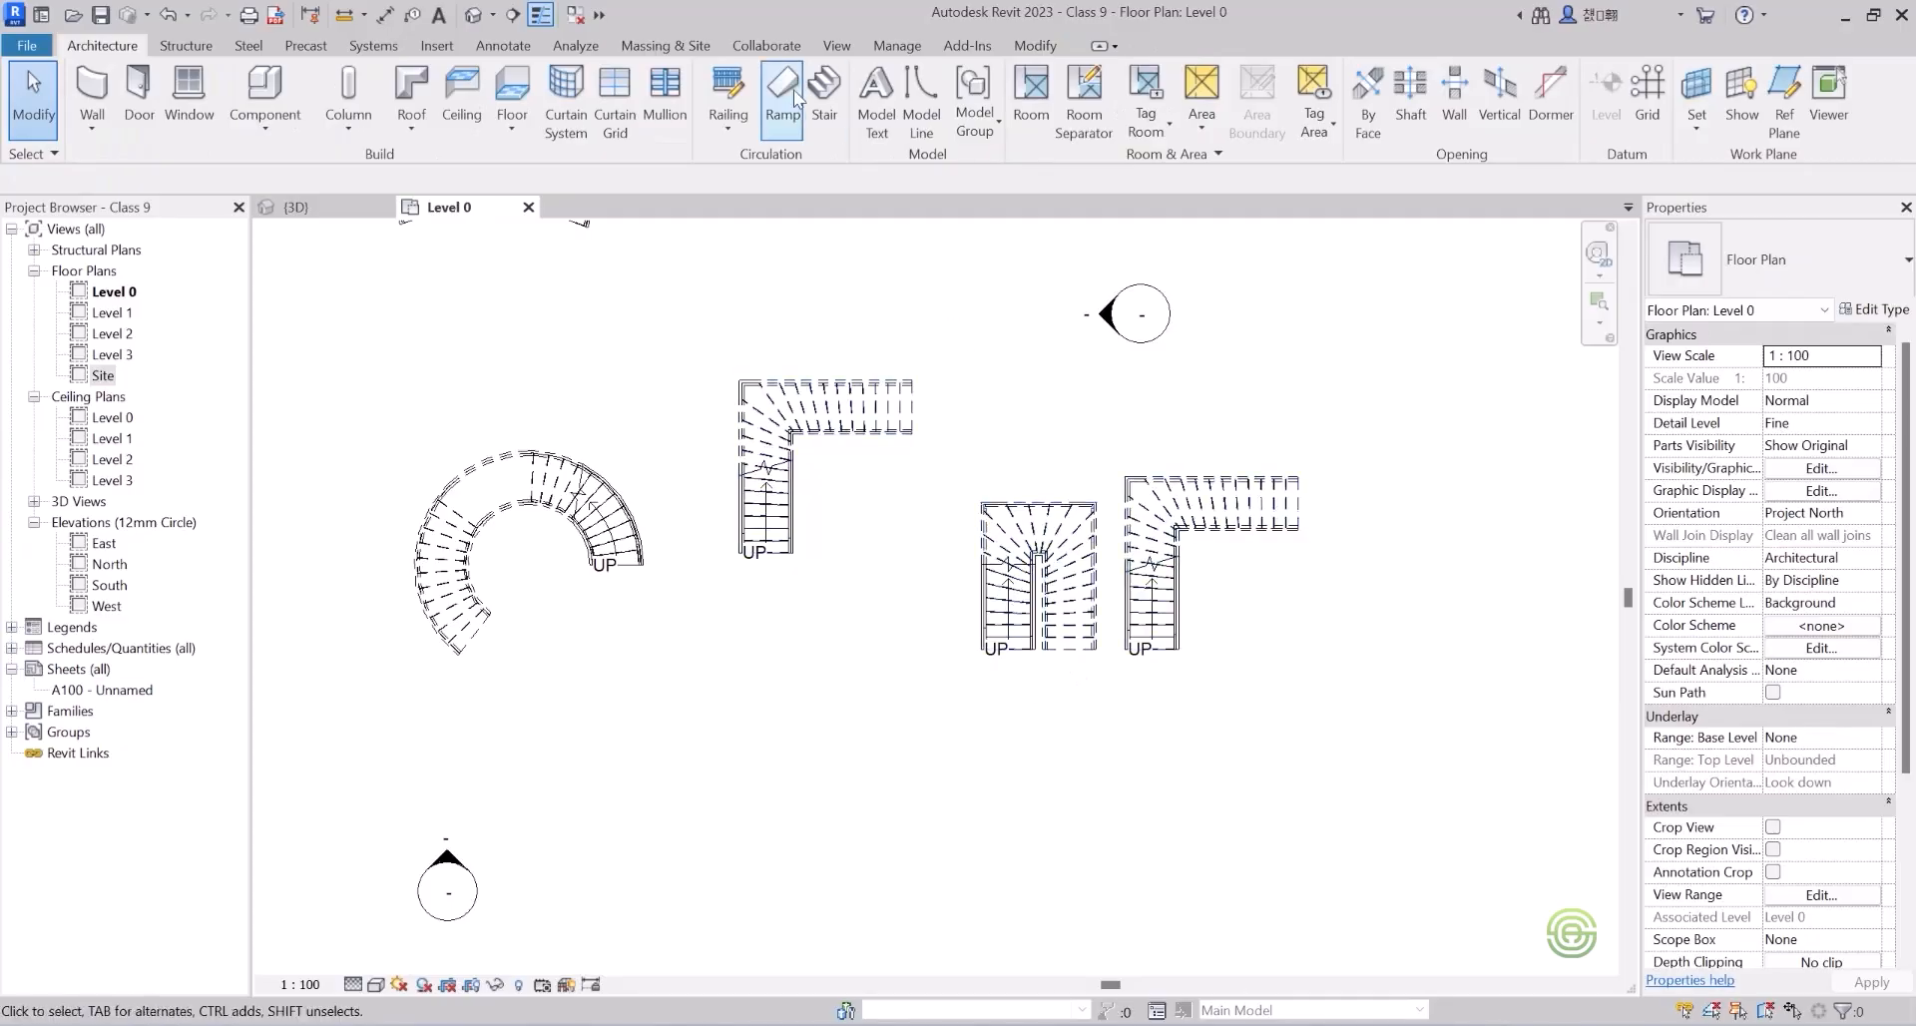
Start a sketched stair run and draw an open five-segment boundary above the existing stairs, ending in a vertical line about 2546 mm long.
{"action": "left_click", "coordinate": [824, 103]}
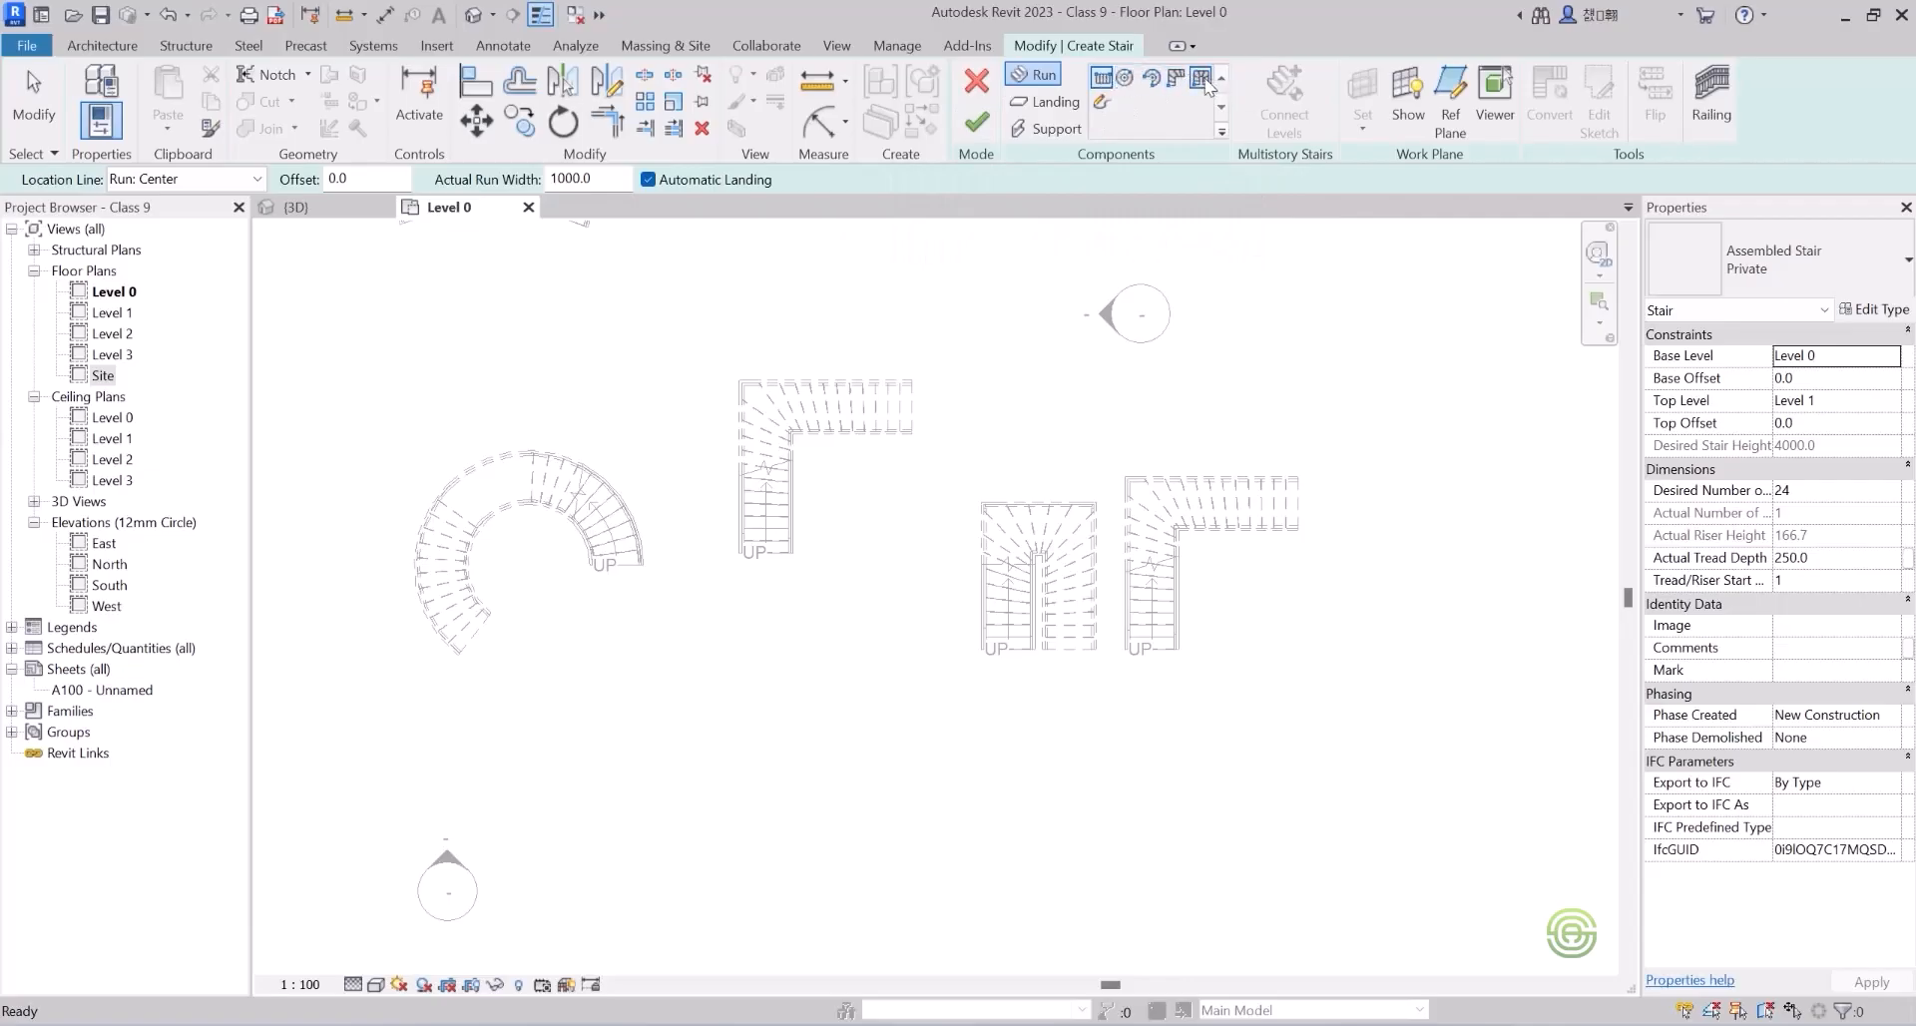
{"action": "left_click", "coordinate": [1102, 104]}
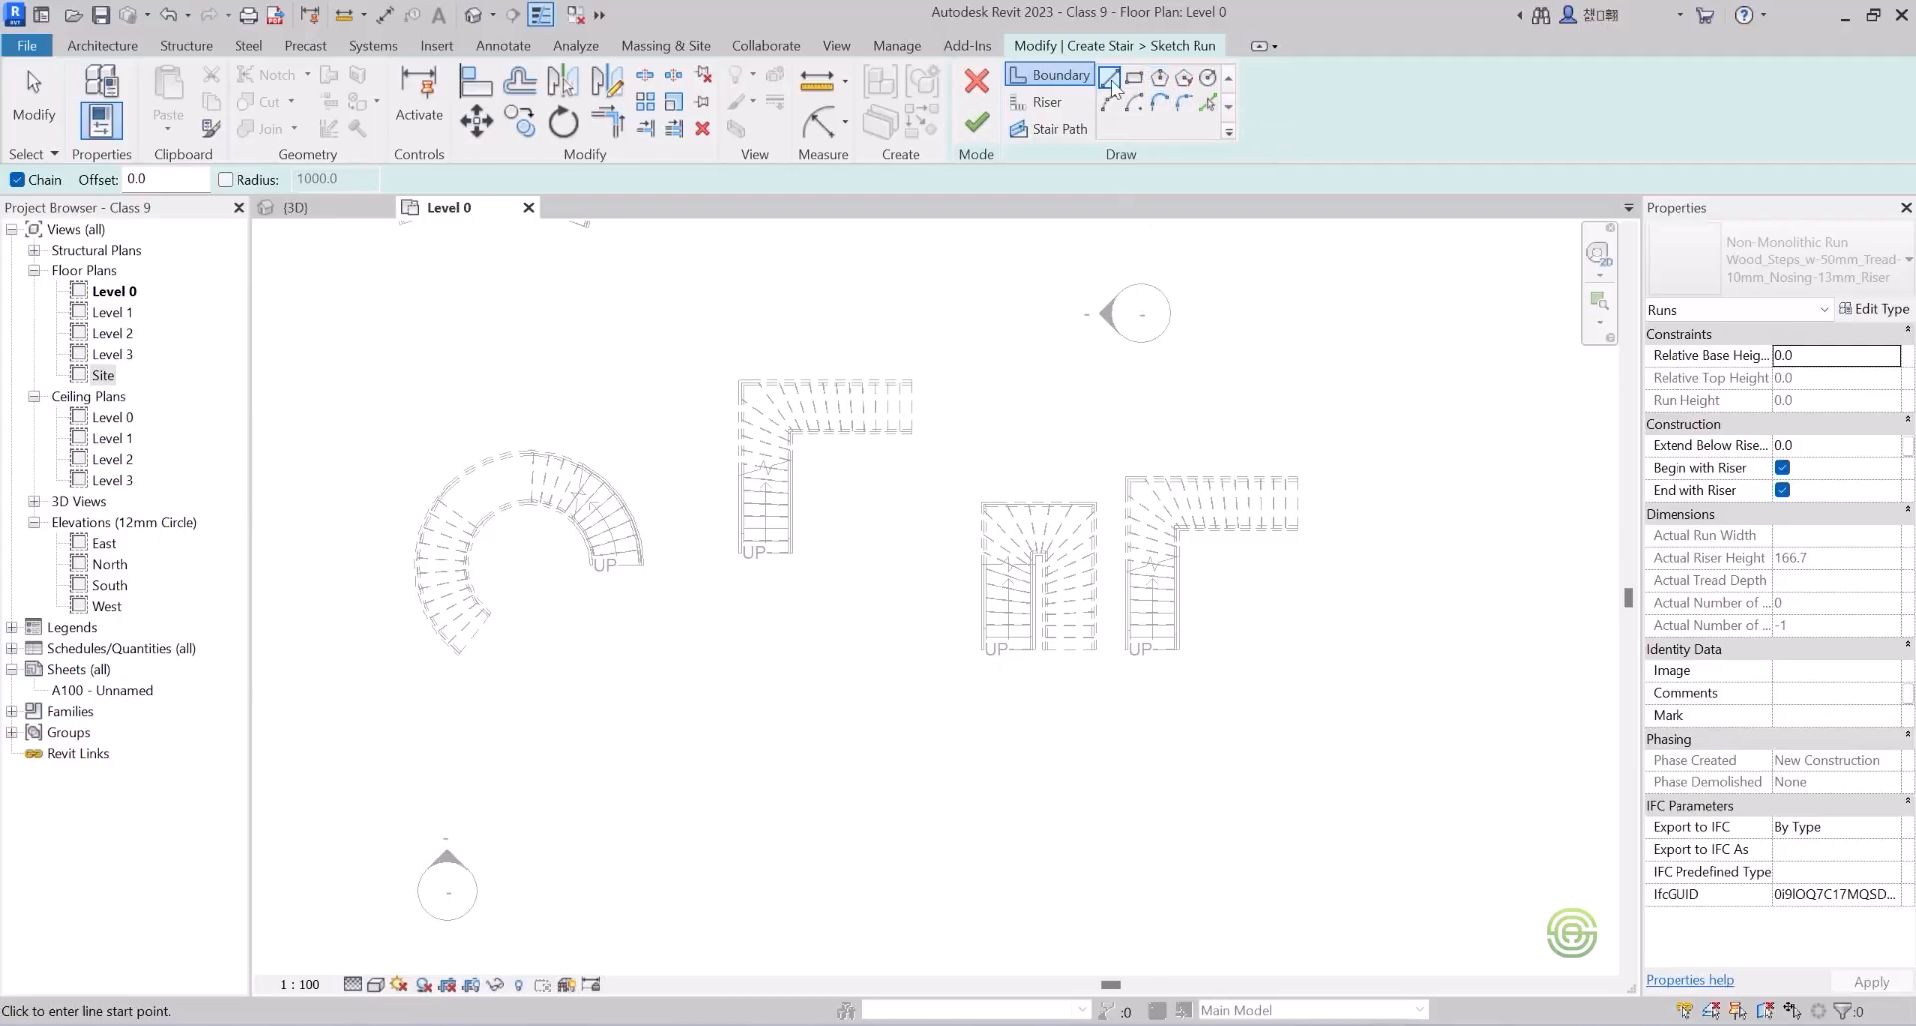
{"action": "scroll", "coordinate": [723, 534], "scroll_direction": "down", "scroll_amount": 3}
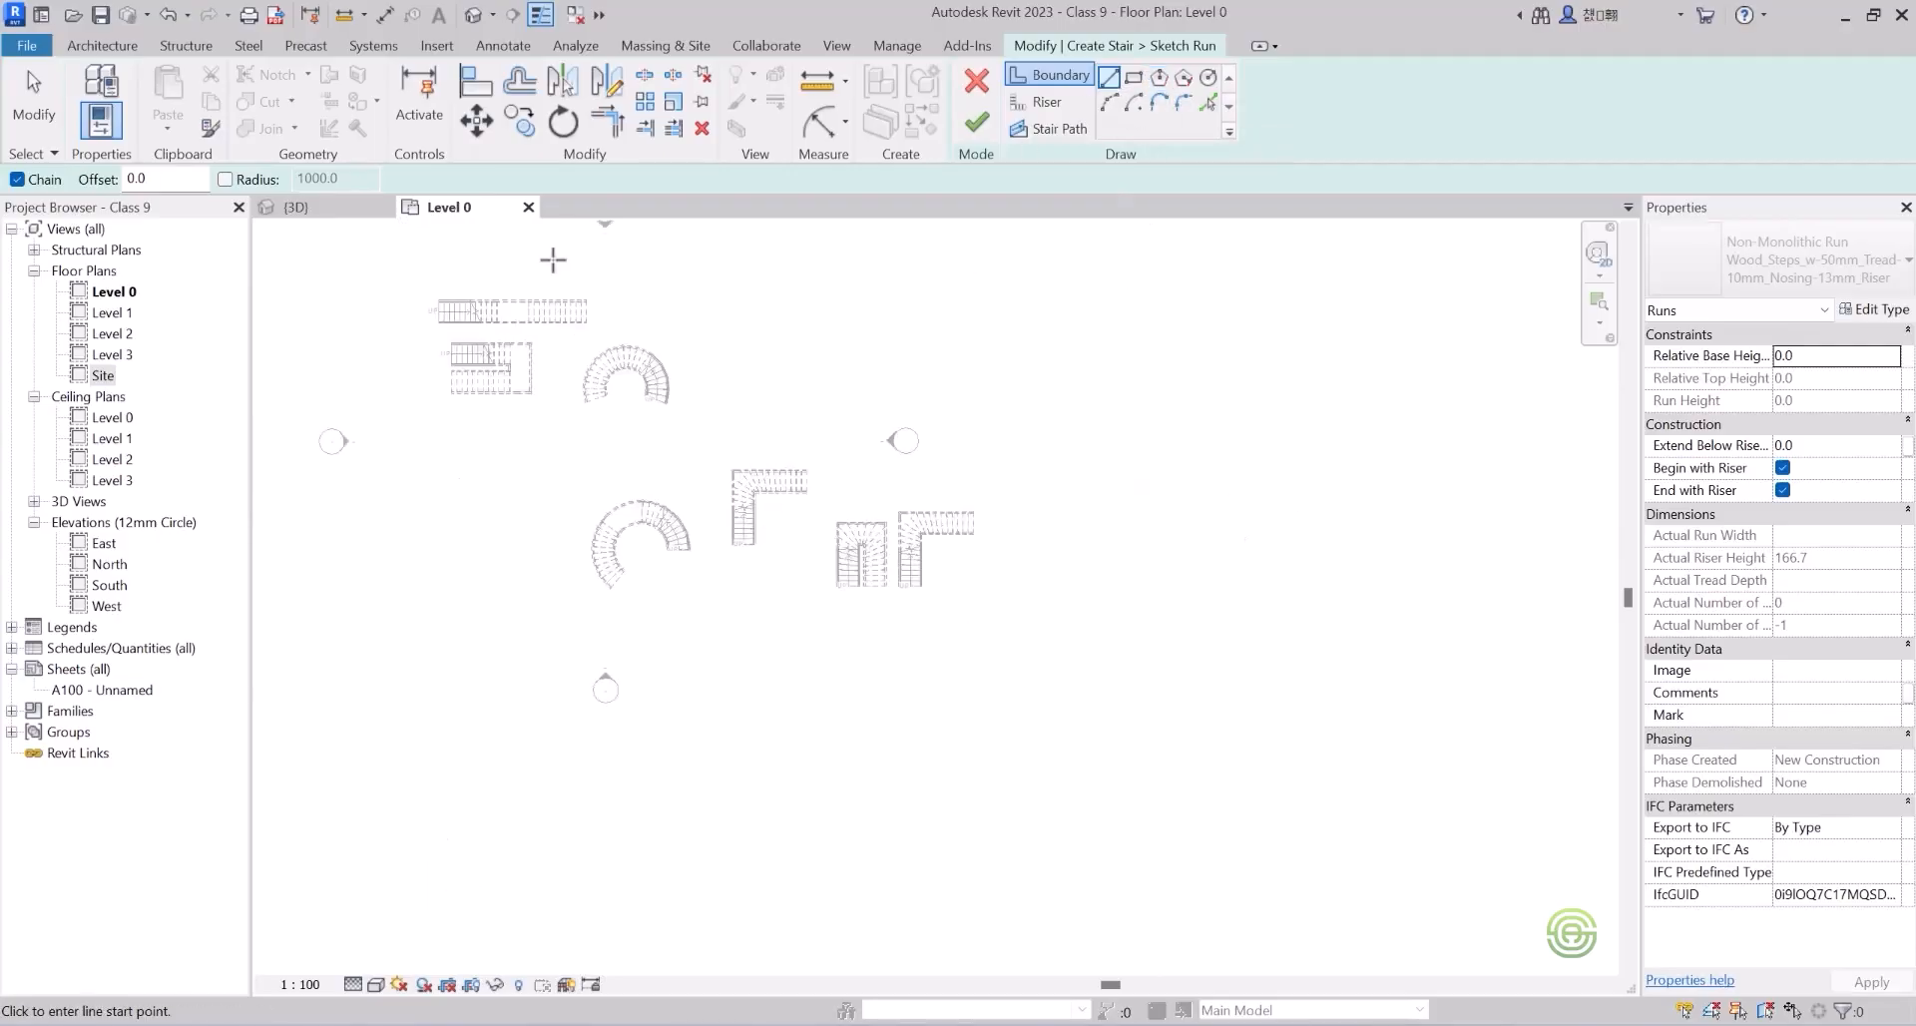
{"action": "scroll", "coordinate": [865, 385], "scroll_direction": "up", "scroll_amount": 5}
{"action": "left_click", "coordinate": [713, 498]}
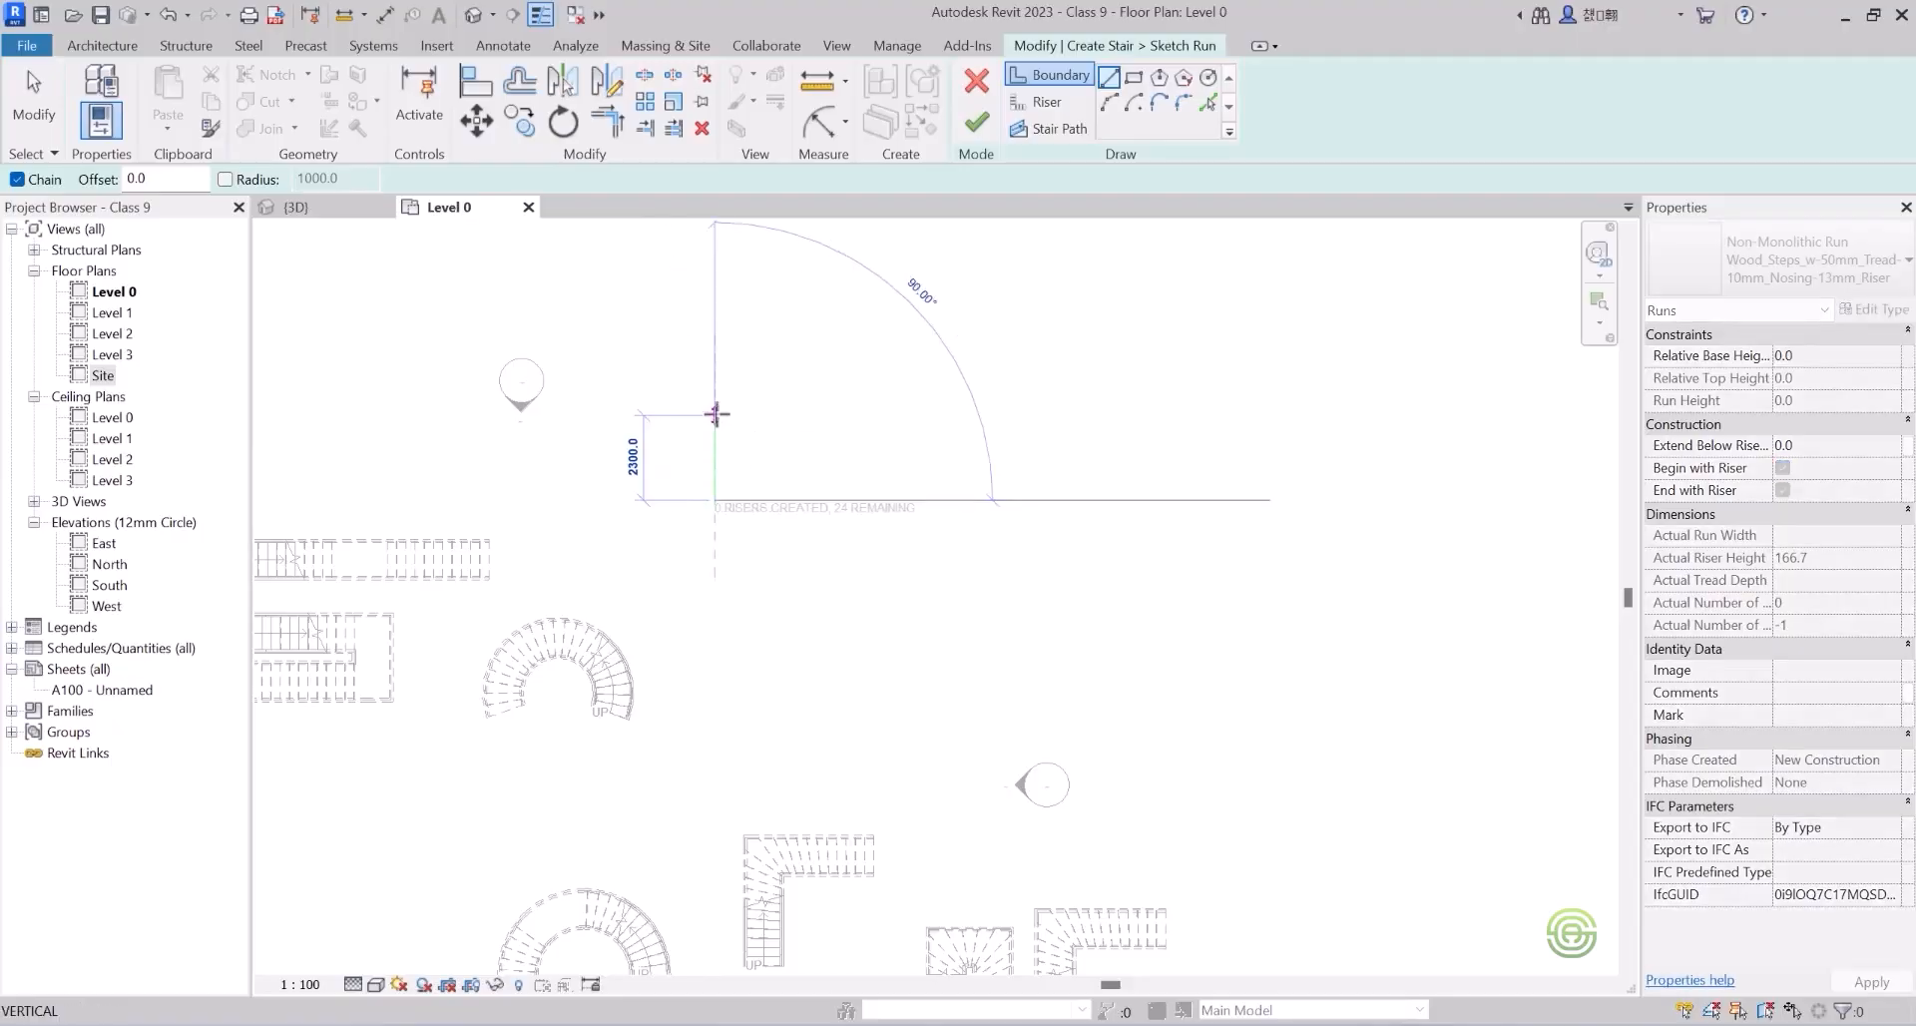
{"action": "left_click", "coordinate": [715, 393]}
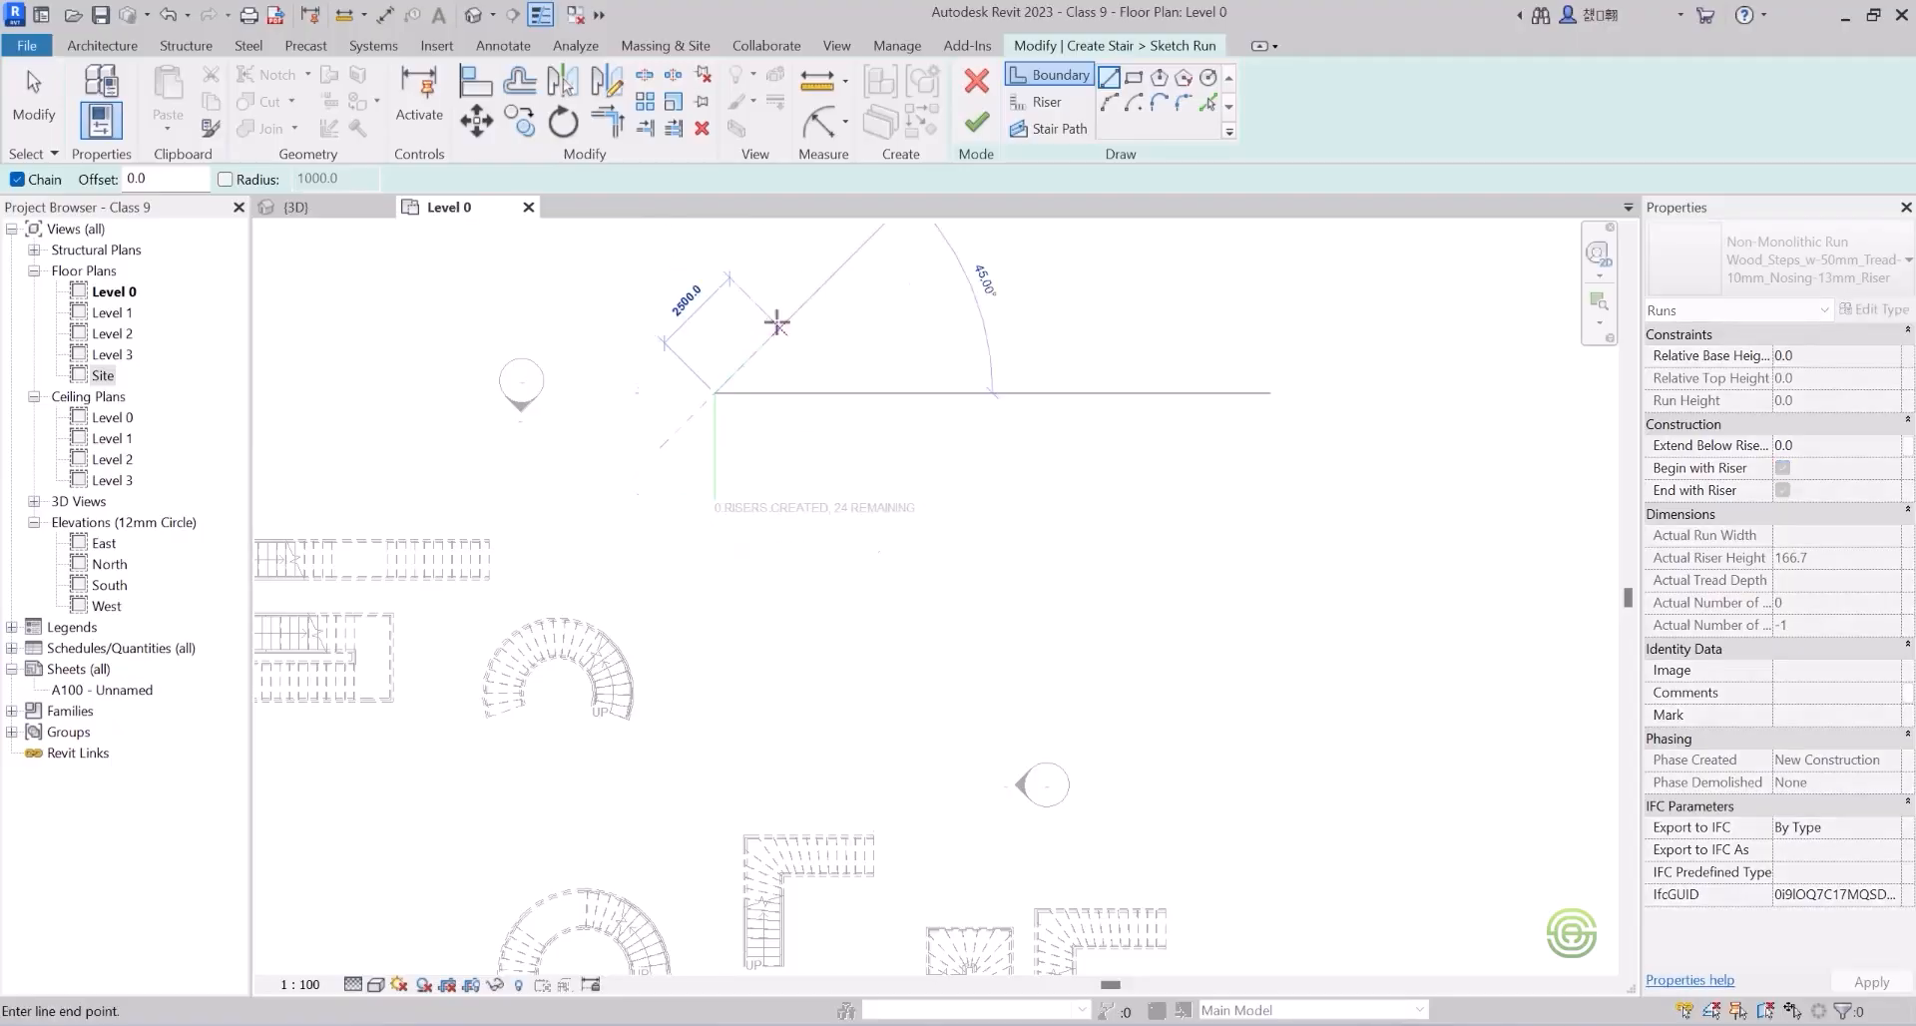
{"action": "left_click", "coordinate": [795, 312]}
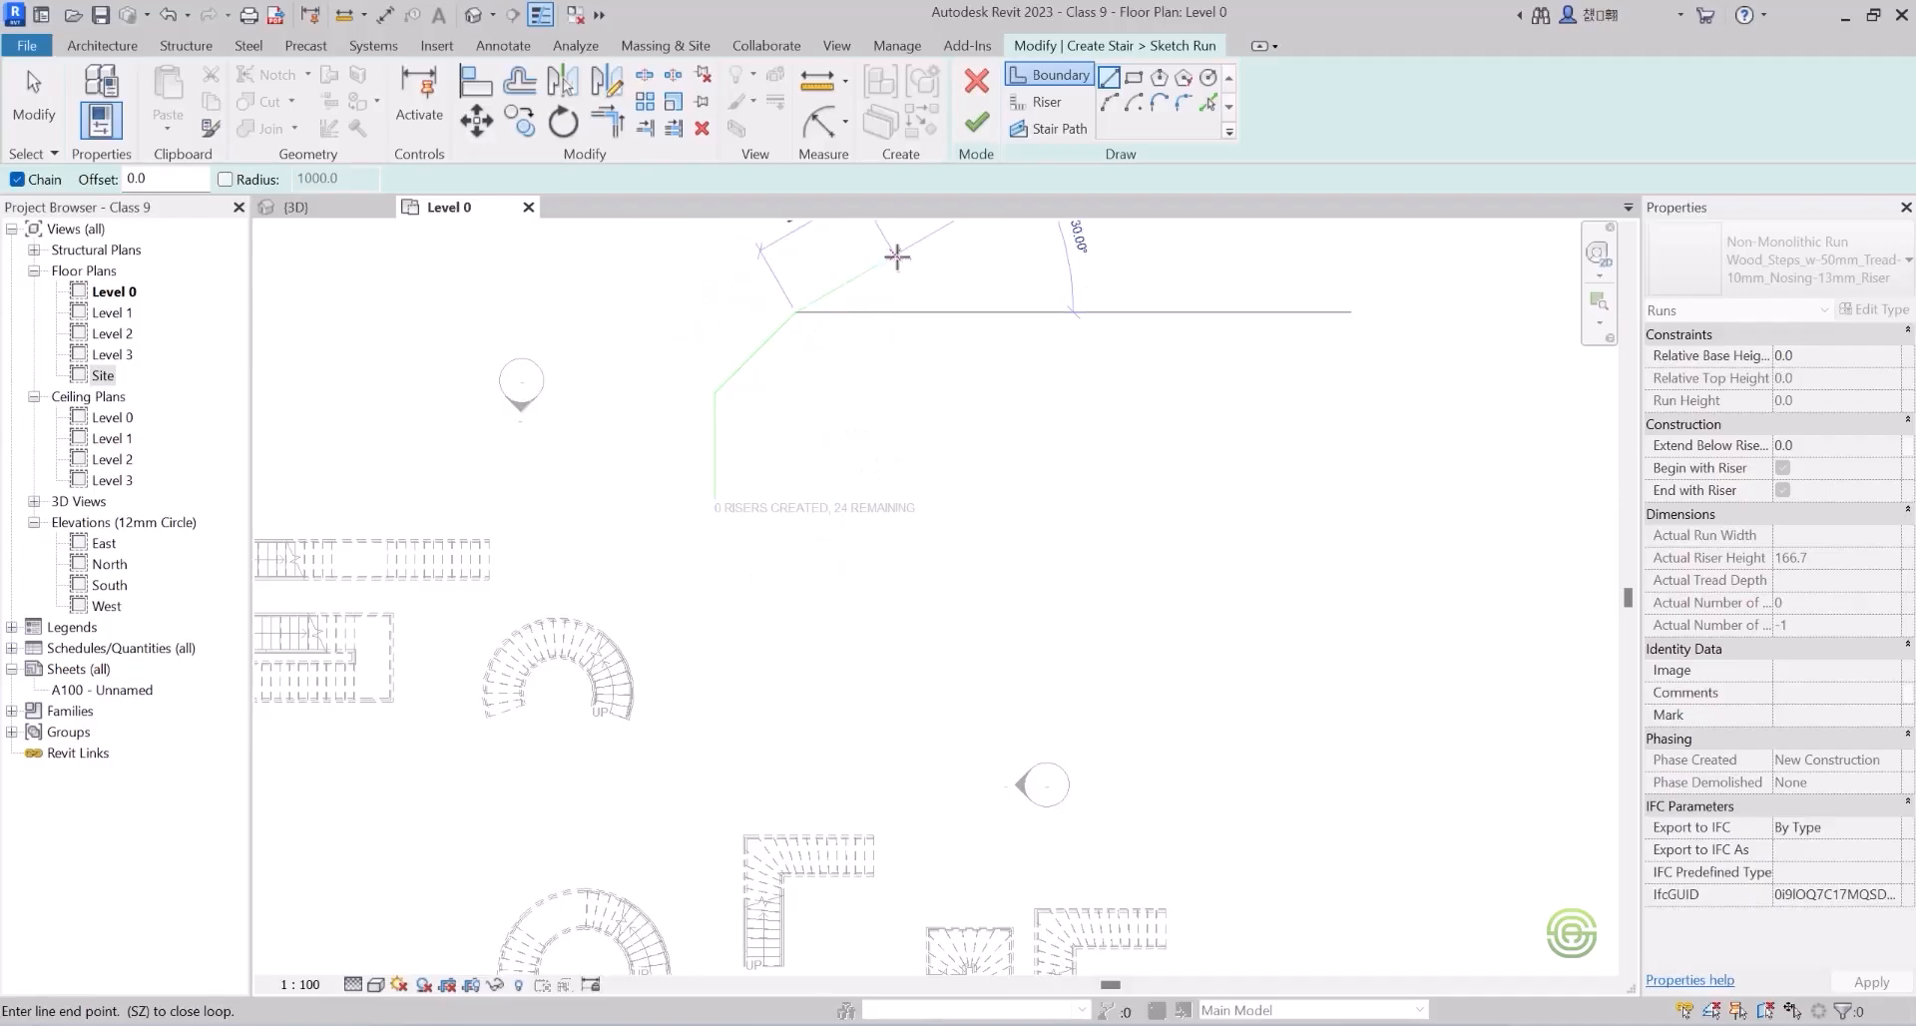
{"action": "left_click", "coordinate": [925, 312]}
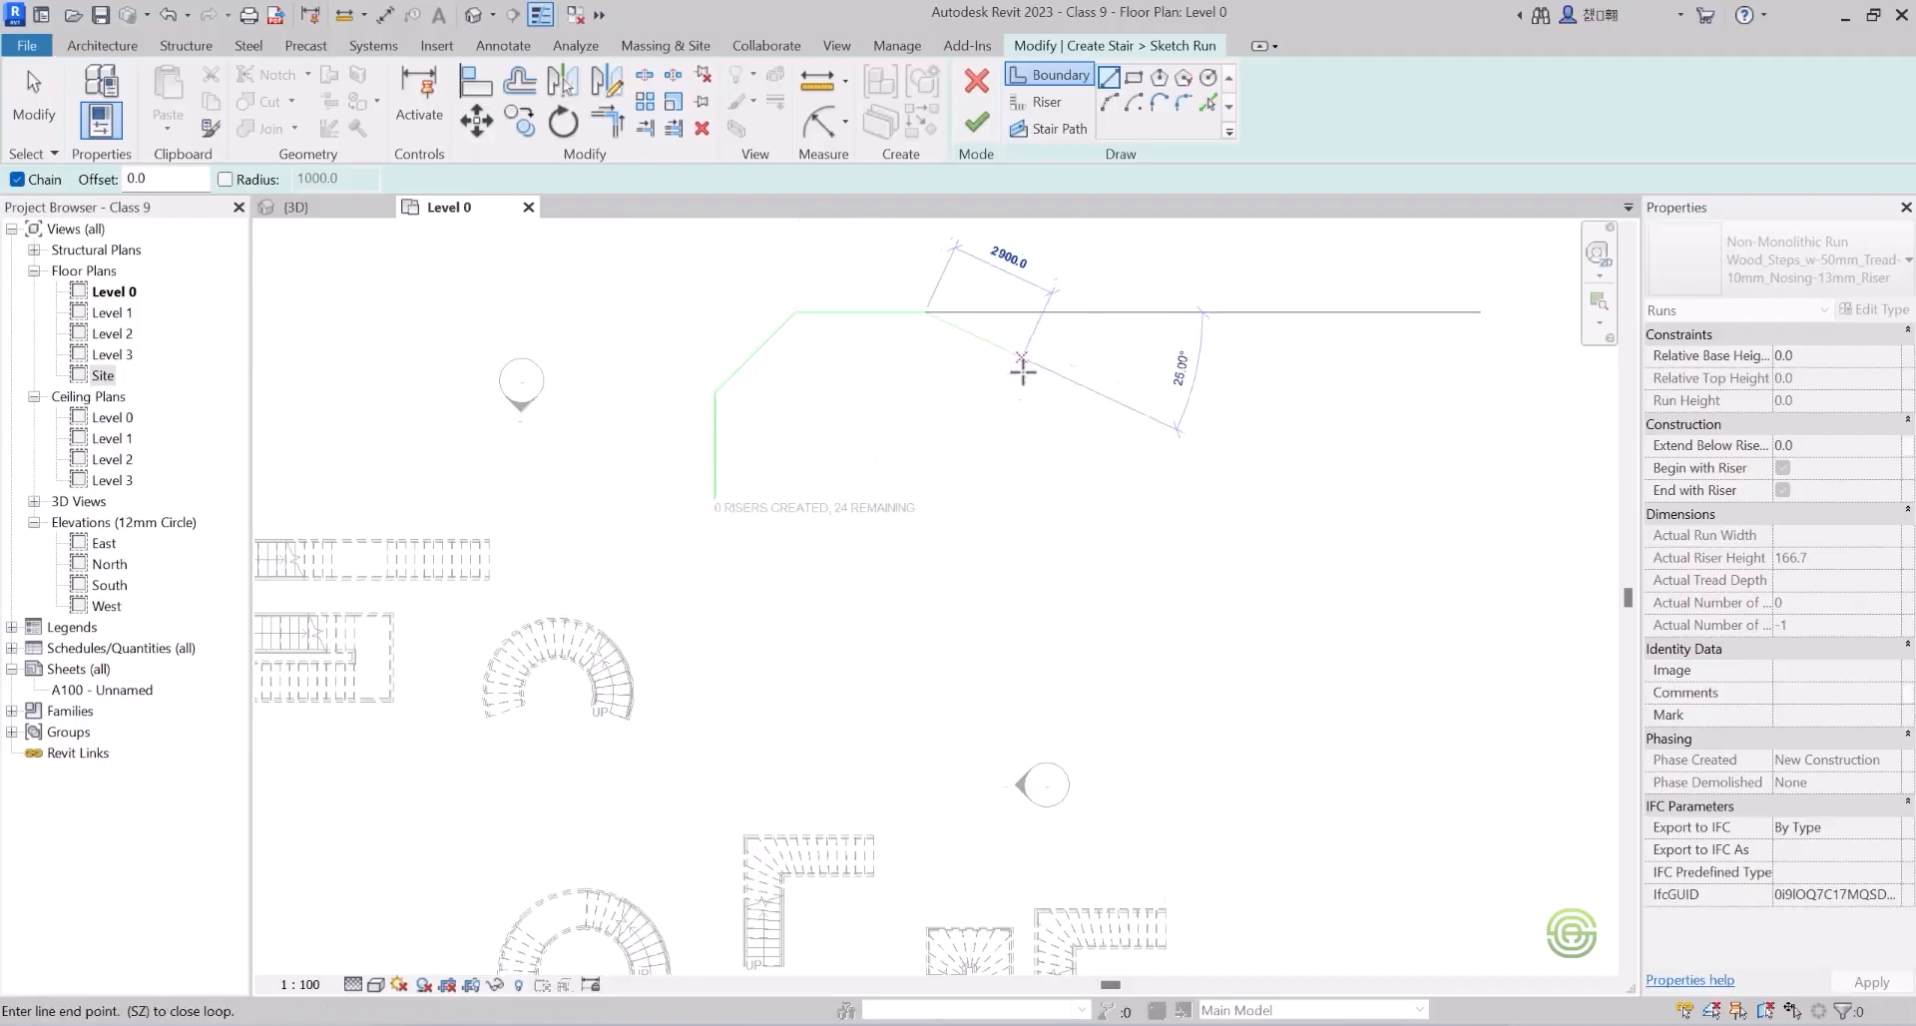
{"action": "left_click", "coordinate": [1020, 406]}
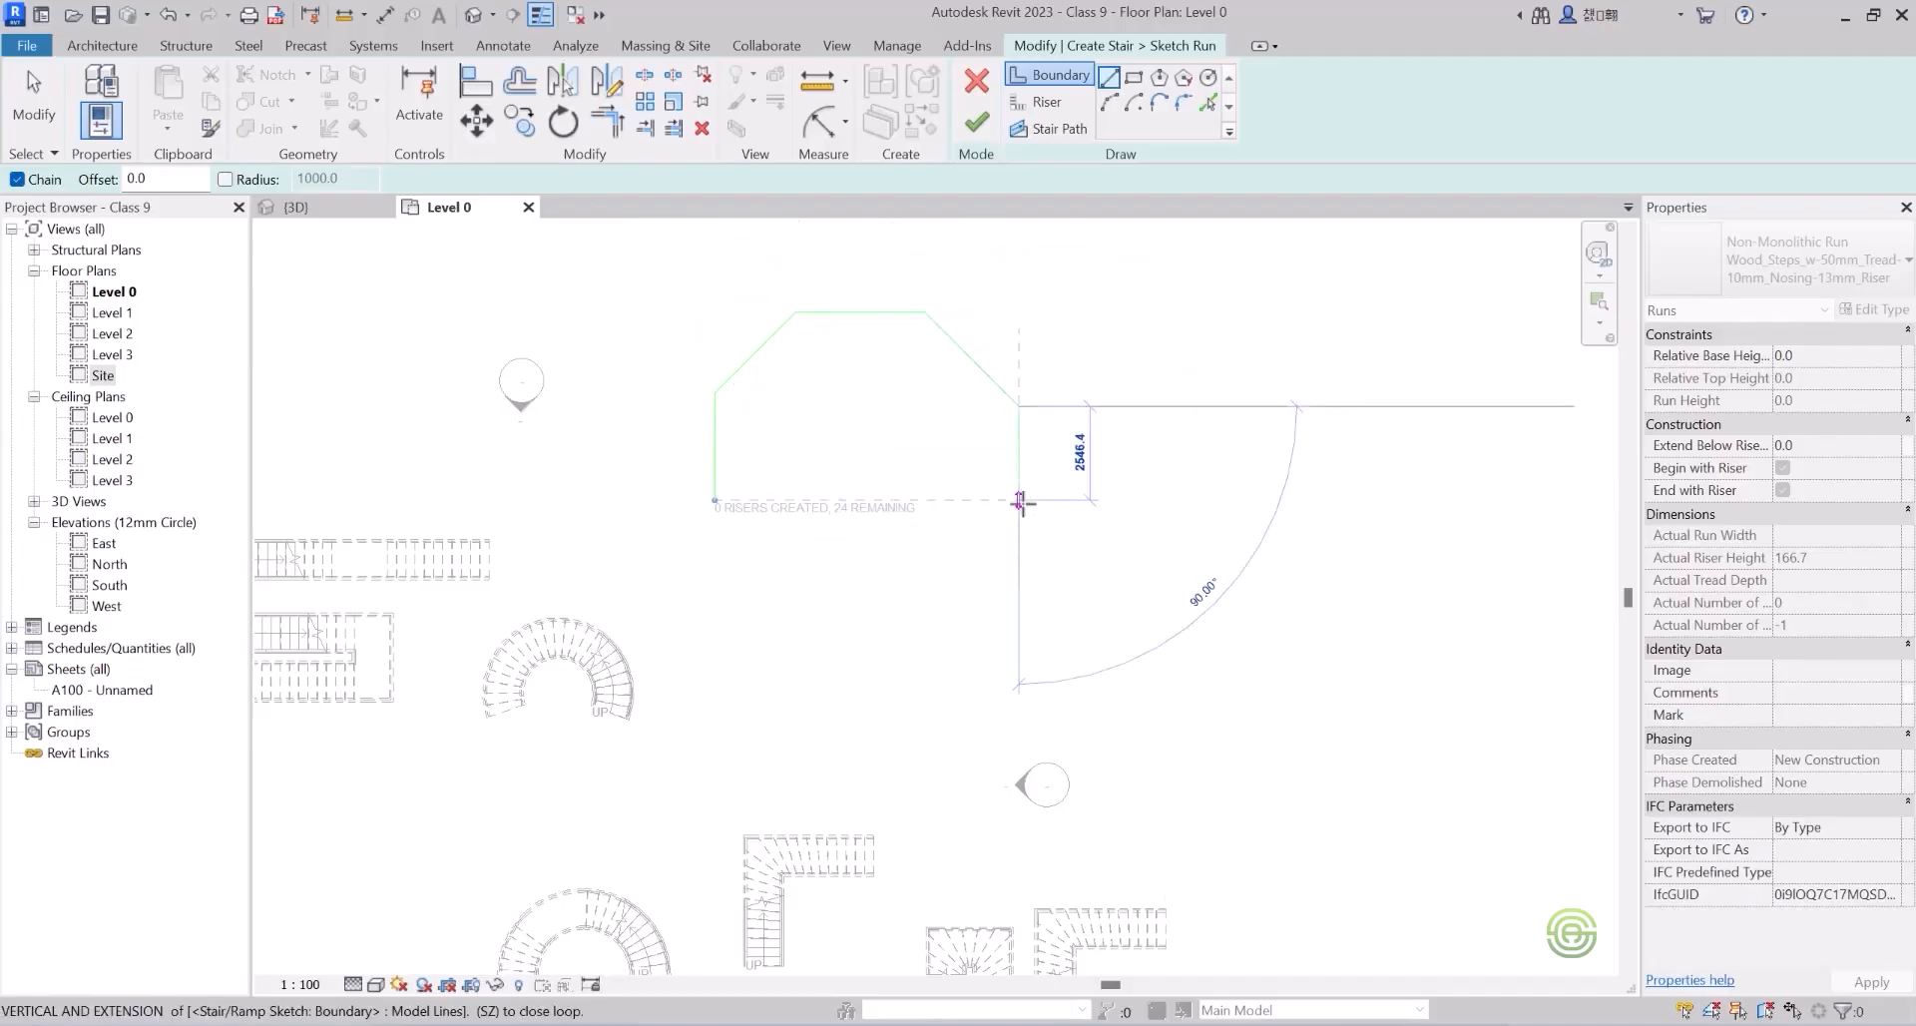
{"action": "left_click", "coordinate": [1018, 500]}
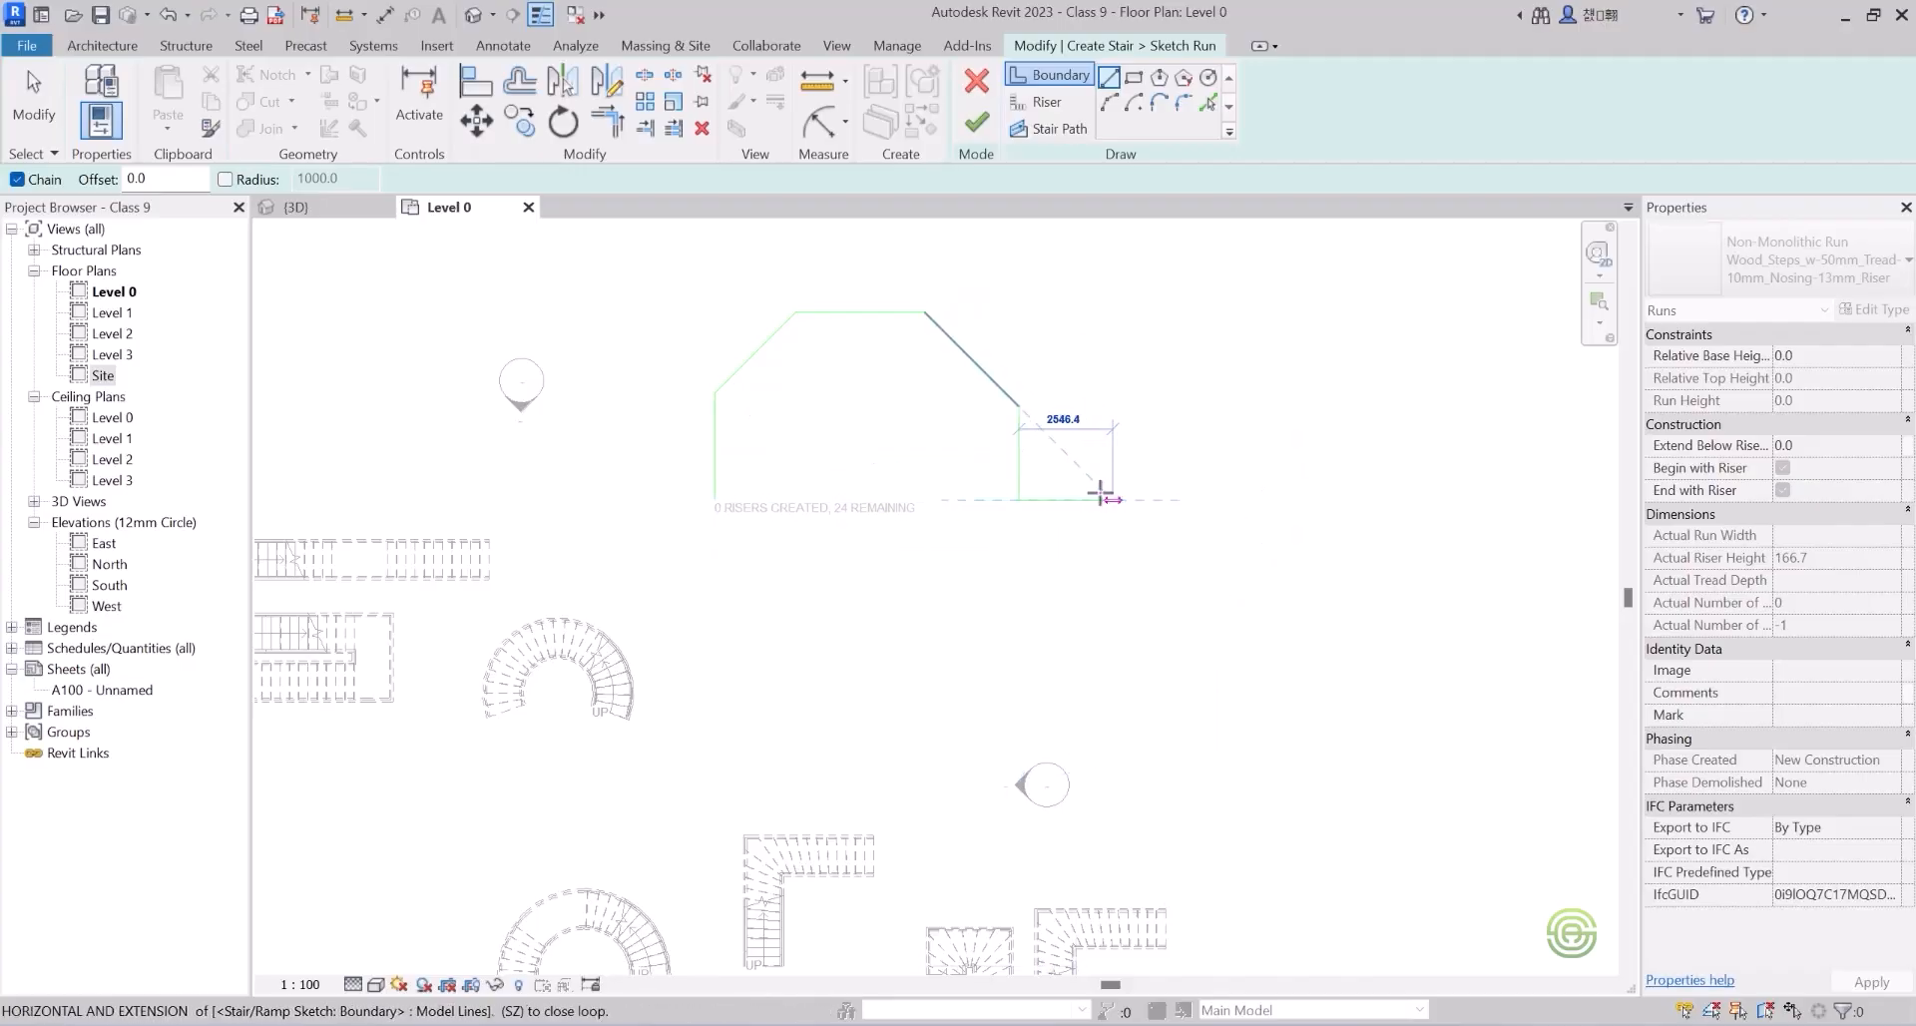
{"action": "key", "text": "Escape"}
{"action": "key", "text": "Escape"}
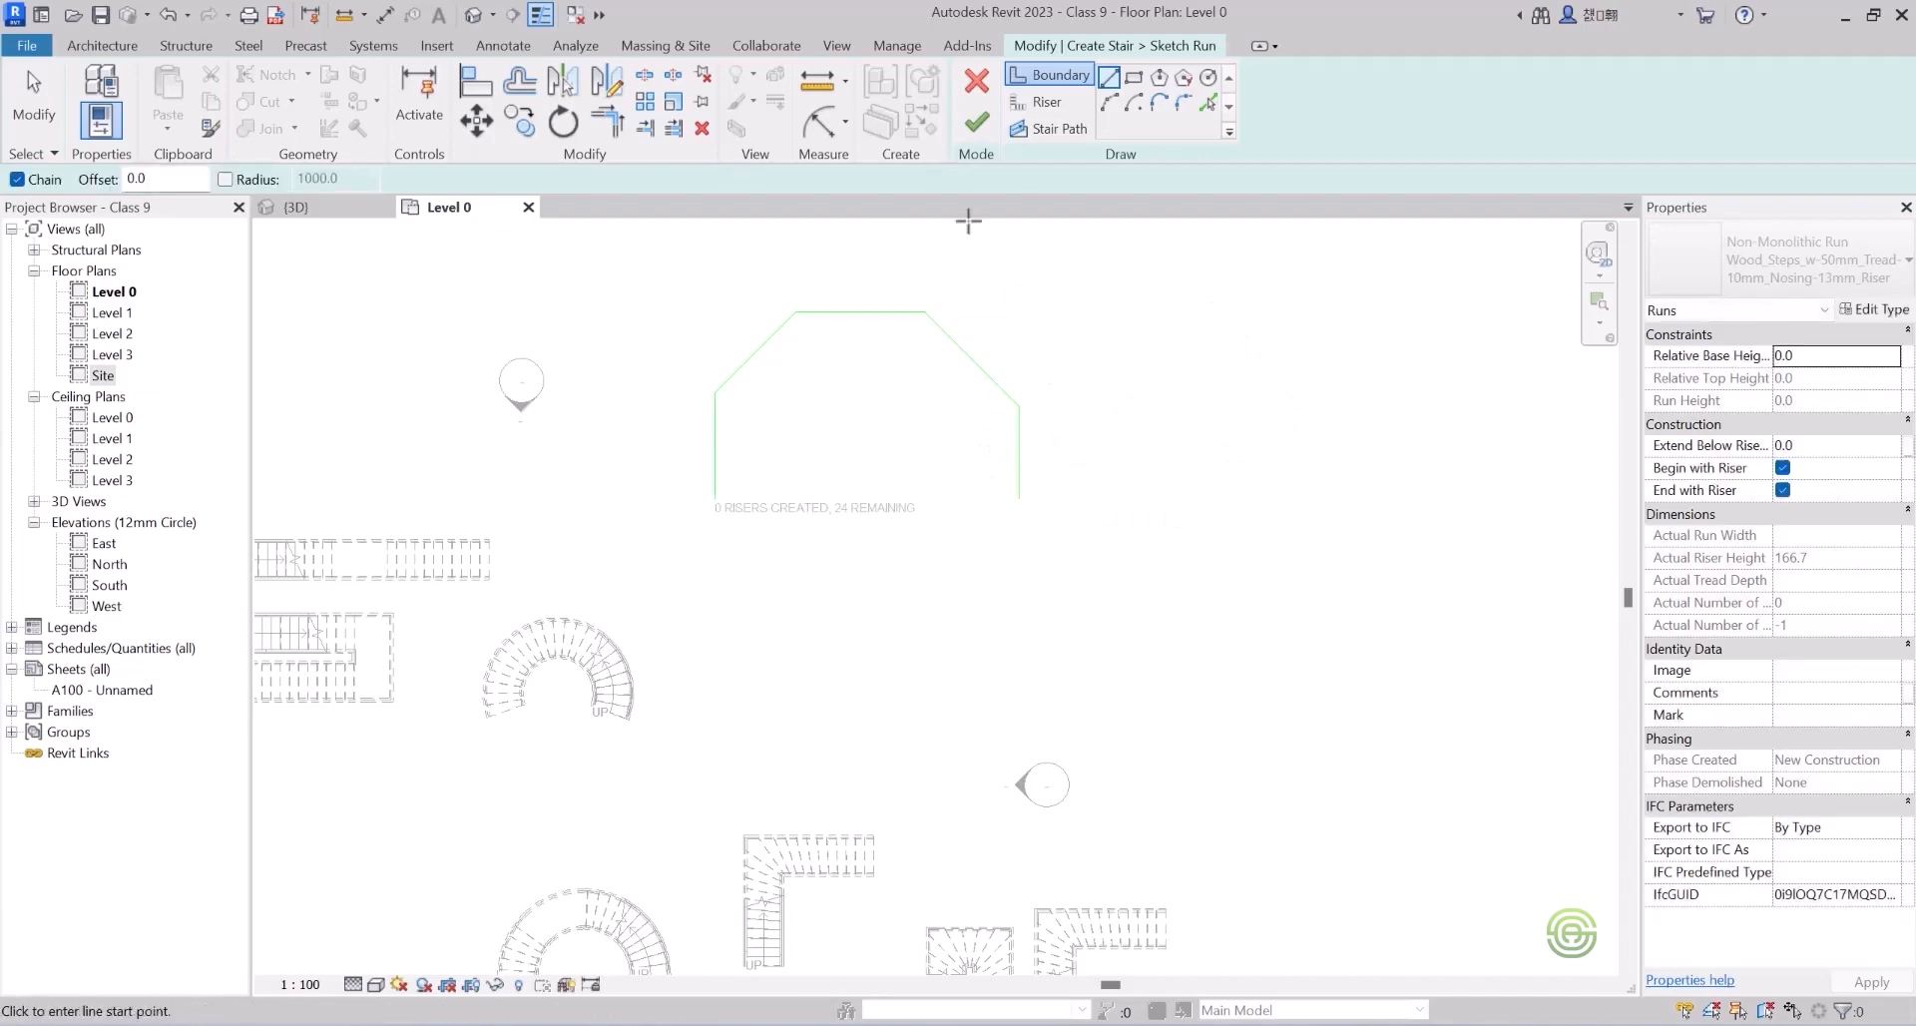
Create the outer stair boundary by offsetting all five existing boundary lines outward by 1500 mm with Pick Lines.
{"action": "left_click", "coordinate": [1207, 102]}
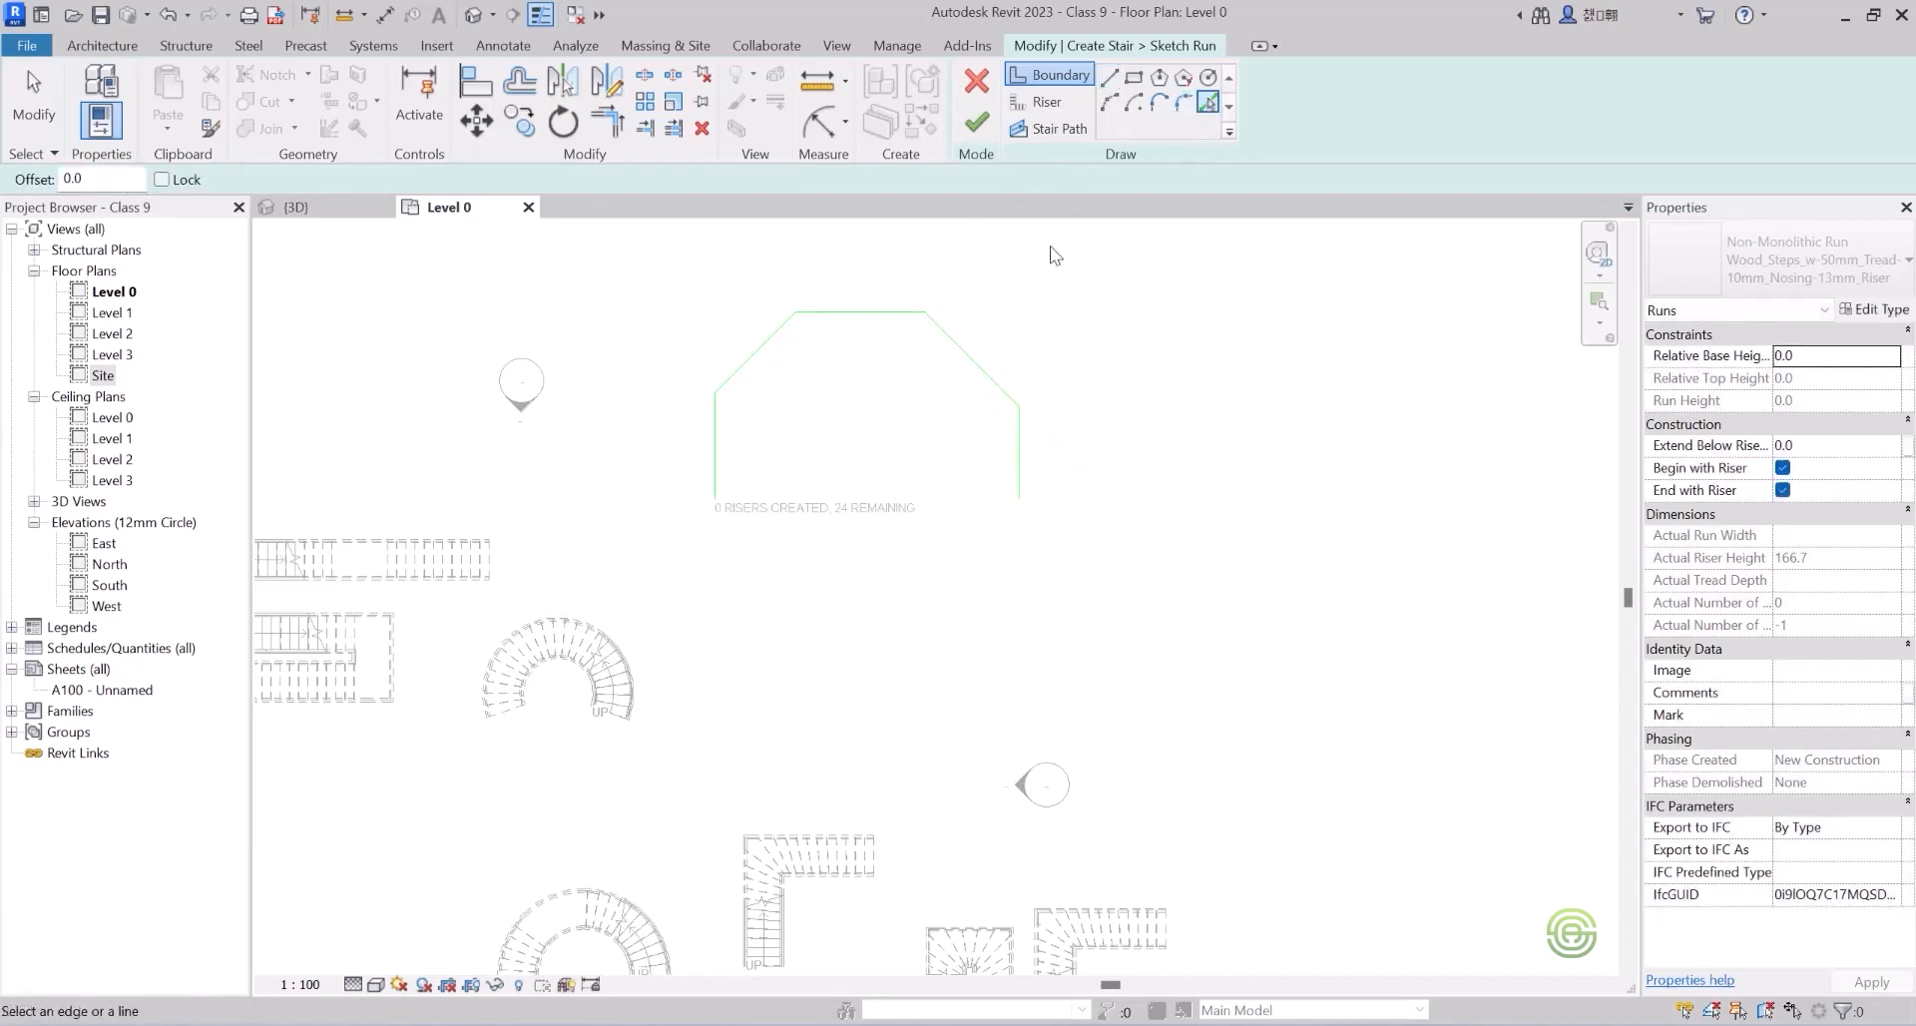
{"action": "scroll", "coordinate": [1023, 673], "scroll_direction": "down", "scroll_amount": 2}
{"action": "scroll", "coordinate": [977, 348], "scroll_direction": "up", "scroll_amount": 3}
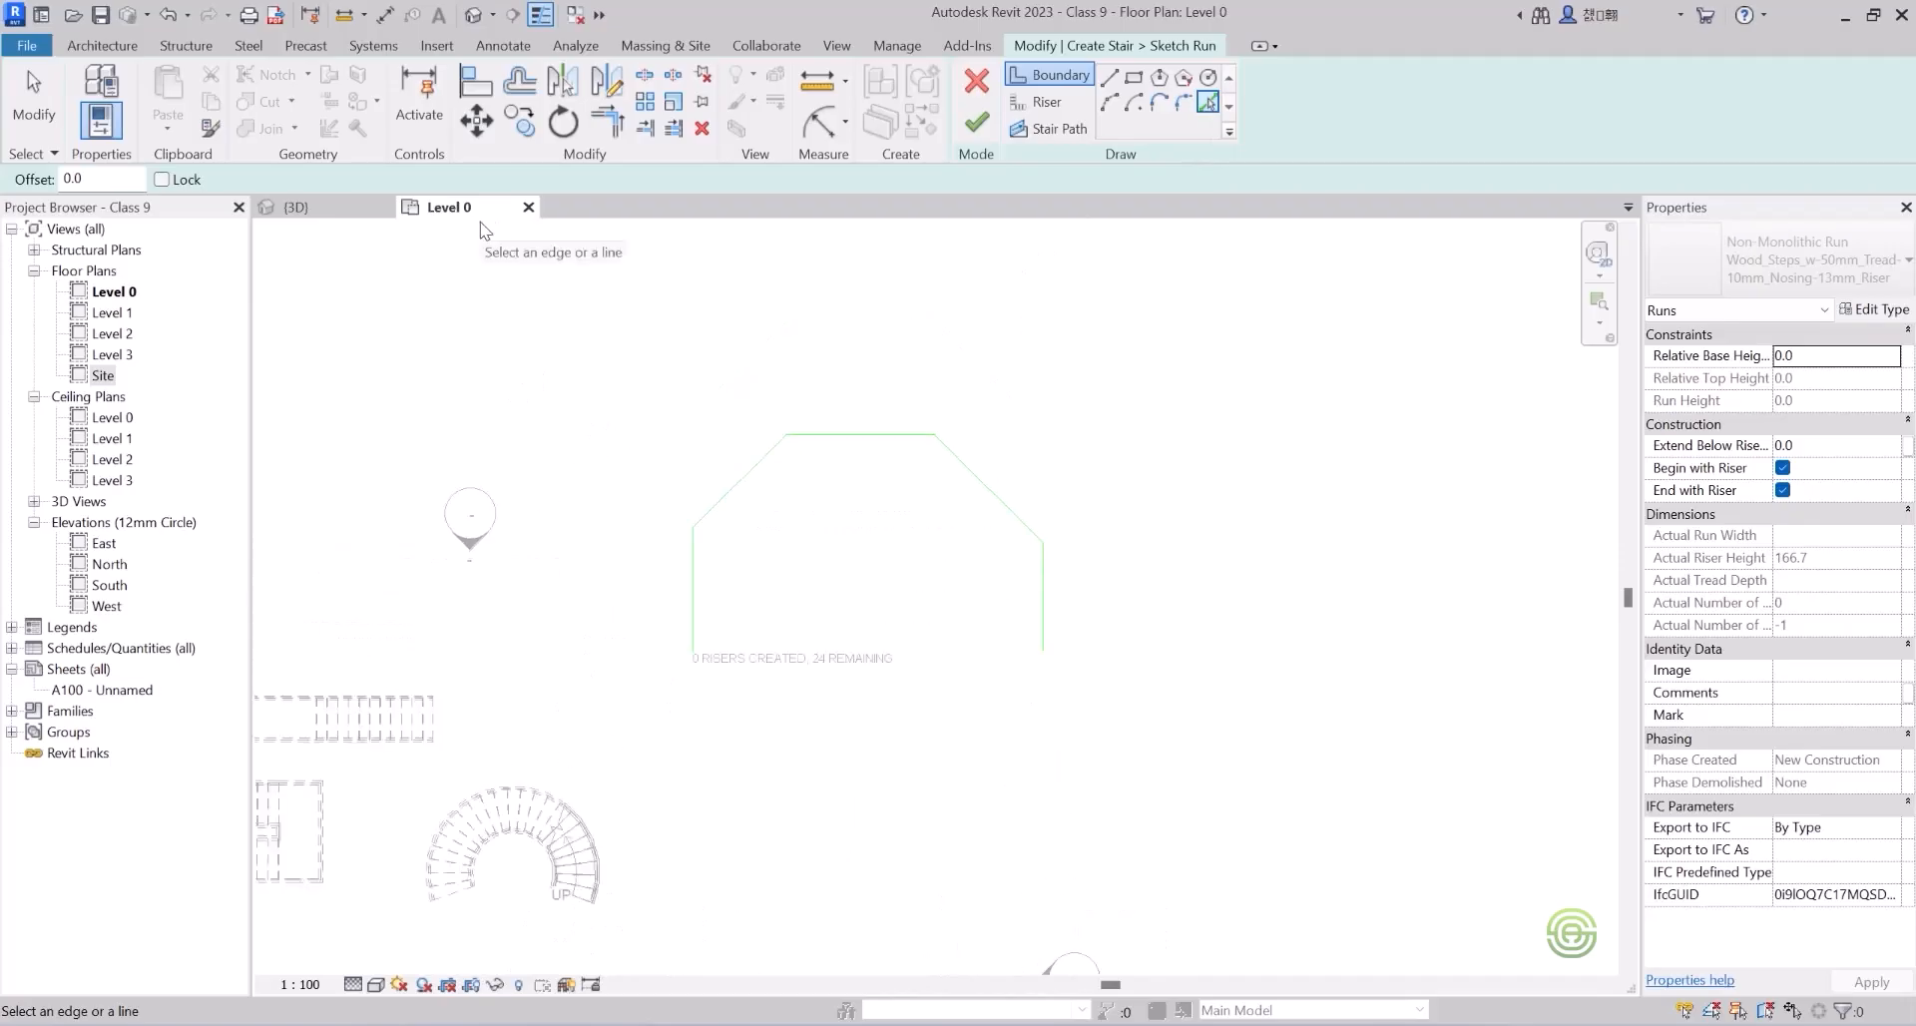
{"action": "left_click_drag", "start_coordinate": [101, 179], "coordinate": [64, 177]}
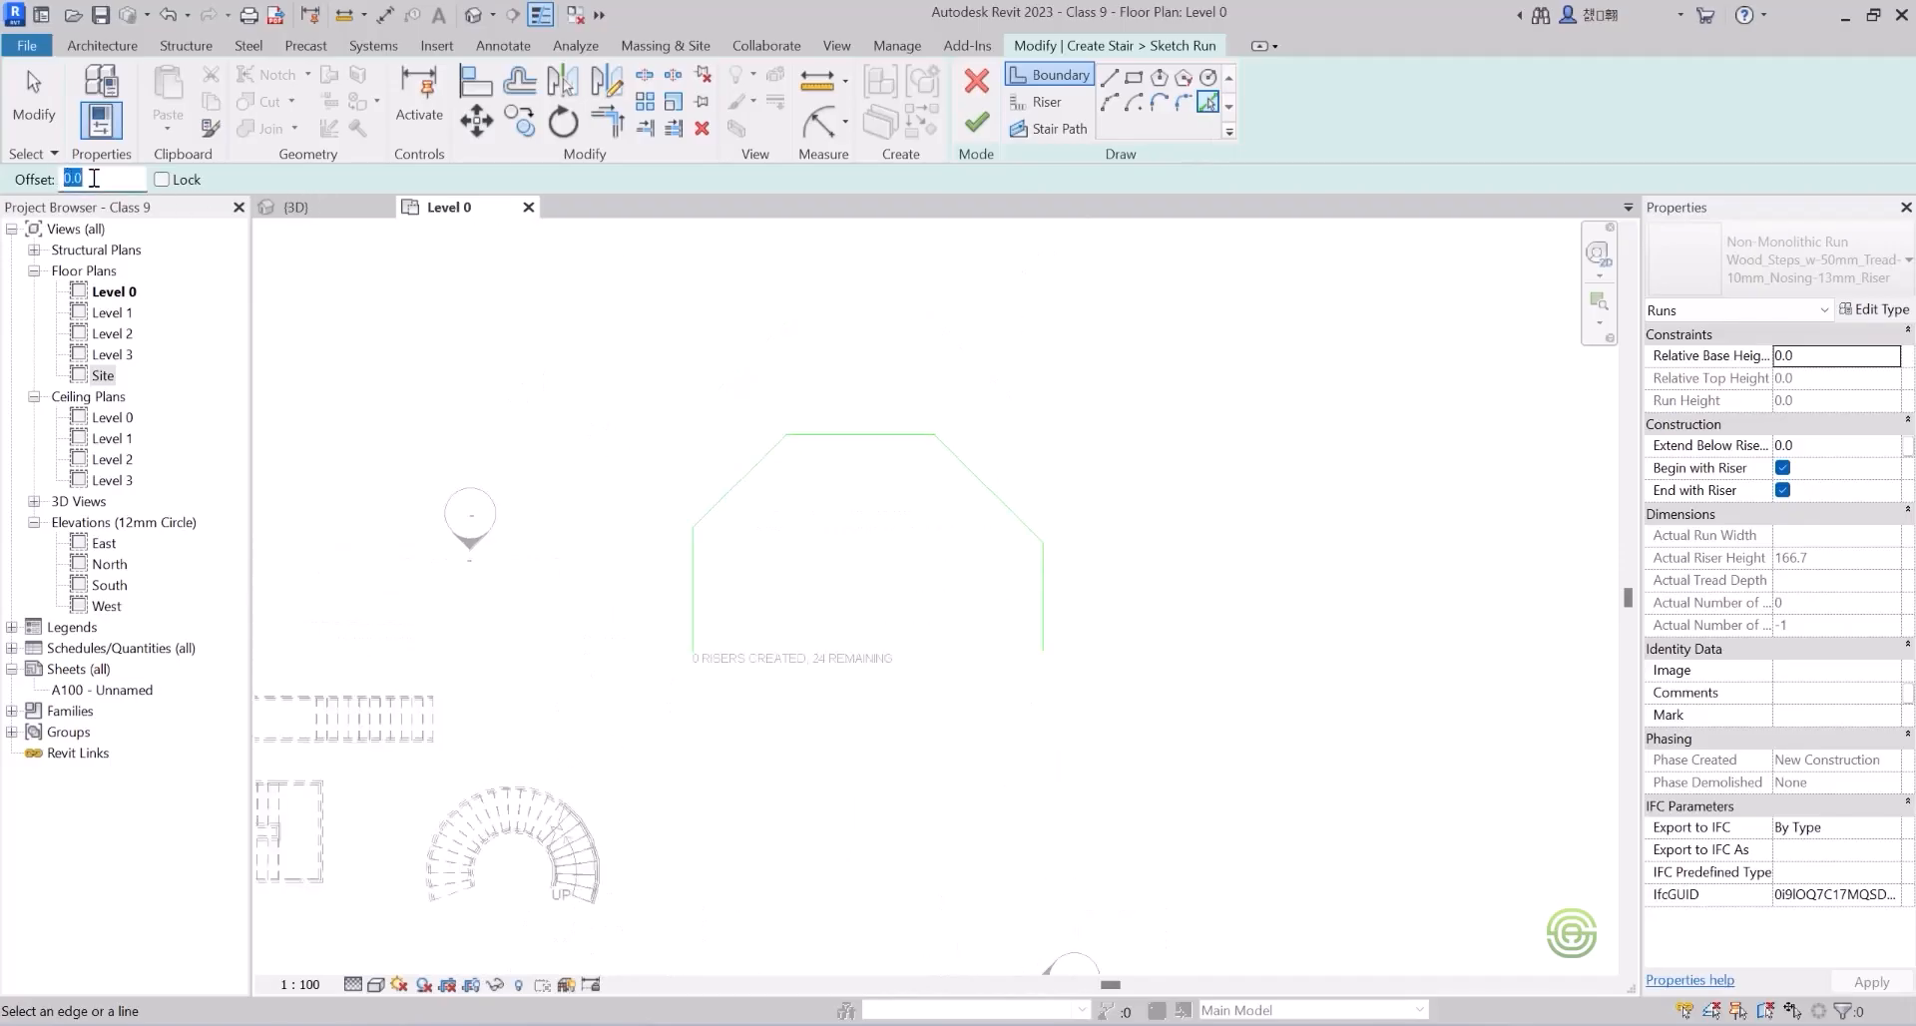
{"action": "type", "text": "1500"}
{"action": "left_click", "coordinate": [688, 592]}
{"action": "left_click", "coordinate": [710, 509]}
{"action": "left_click", "coordinate": [826, 444]}
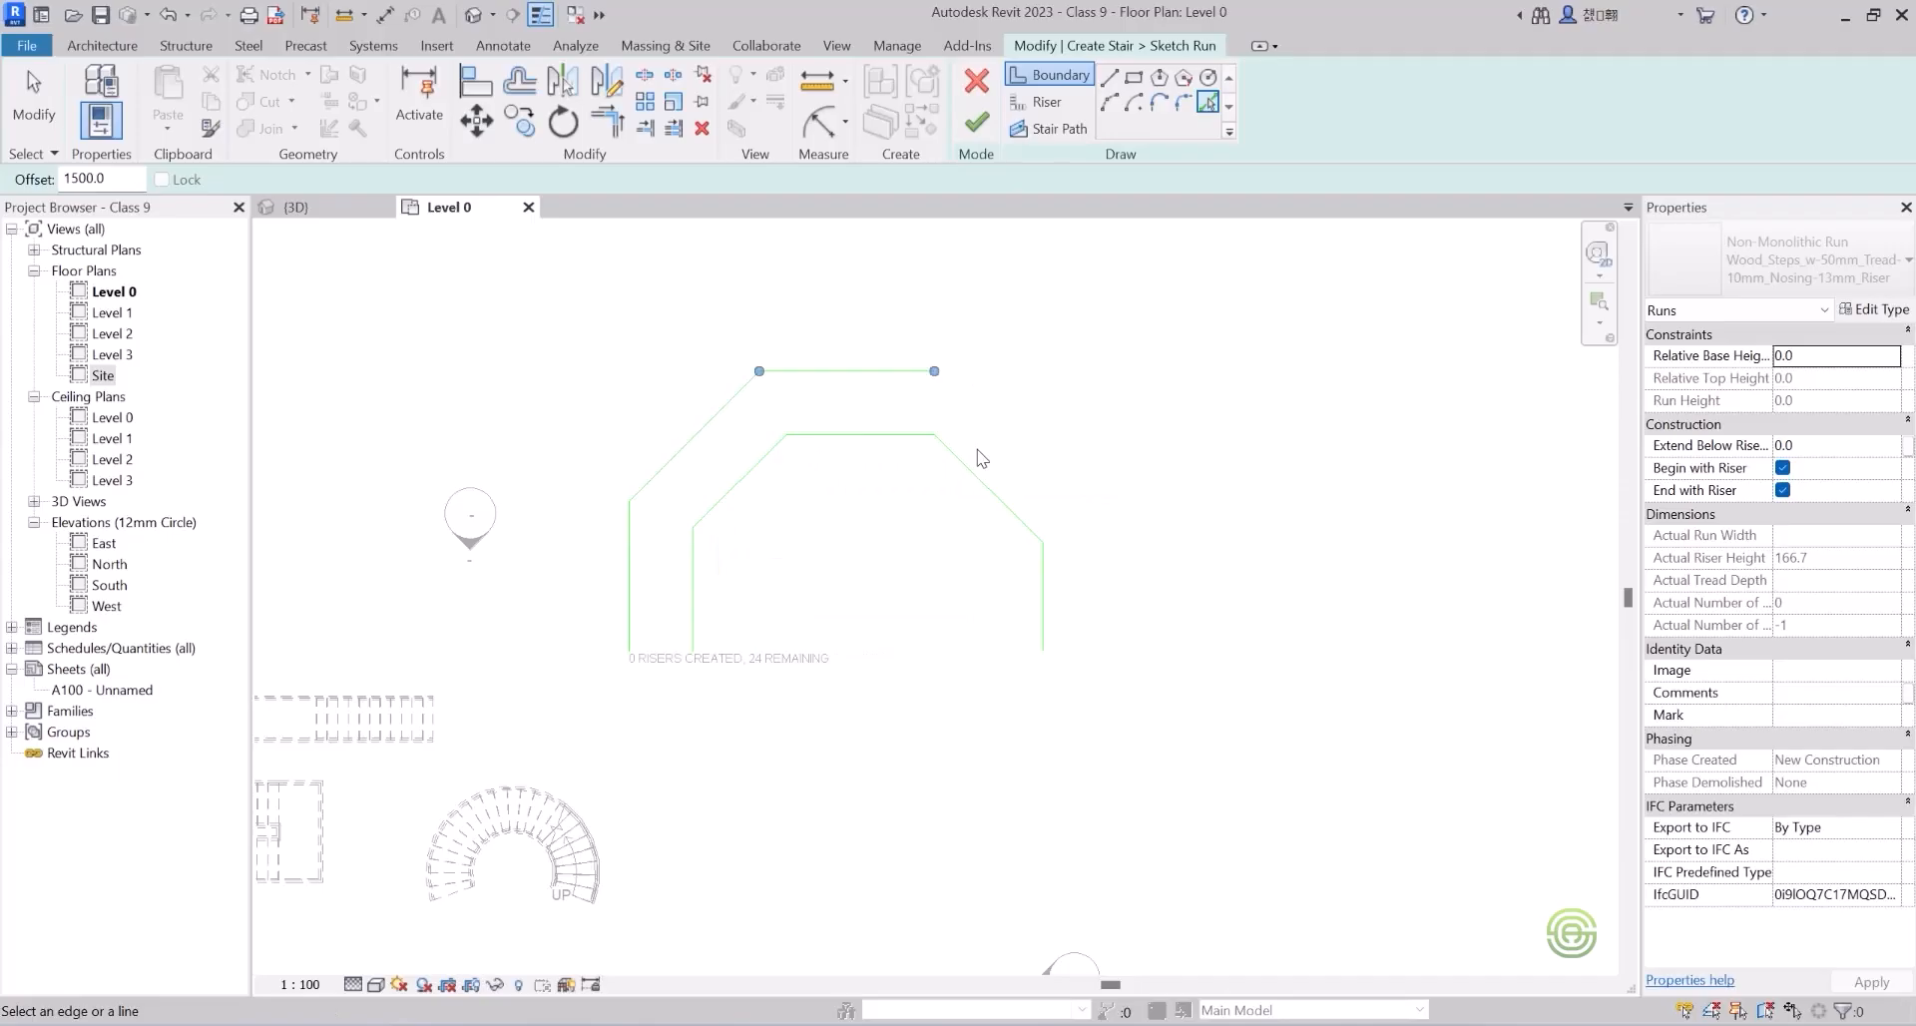
{"action": "left_click", "coordinate": [983, 479]}
{"action": "left_click", "coordinate": [1043, 582]}
Draw riser lines between the inner and outer boundaries to close both open ends of the sketched run.
{"action": "left_click", "coordinate": [1046, 102]}
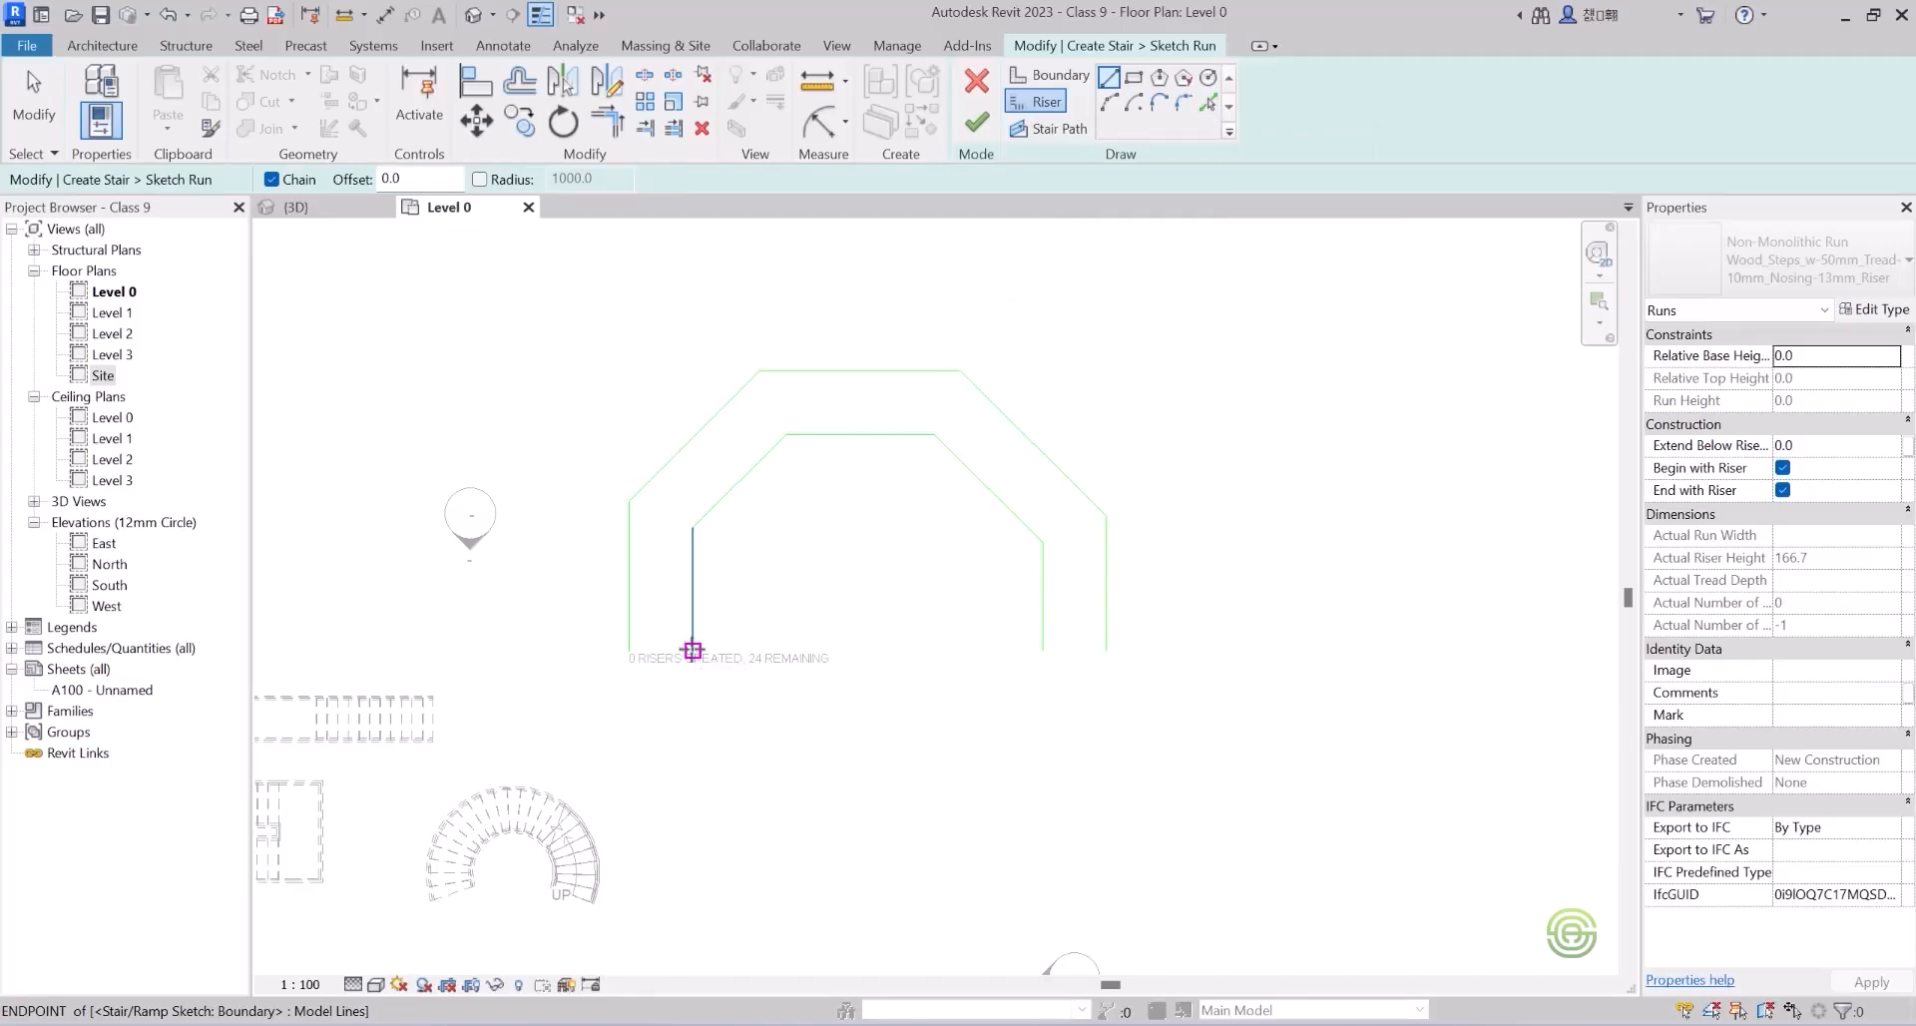
{"action": "left_click", "coordinate": [693, 652]}
{"action": "left_click", "coordinate": [629, 652]}
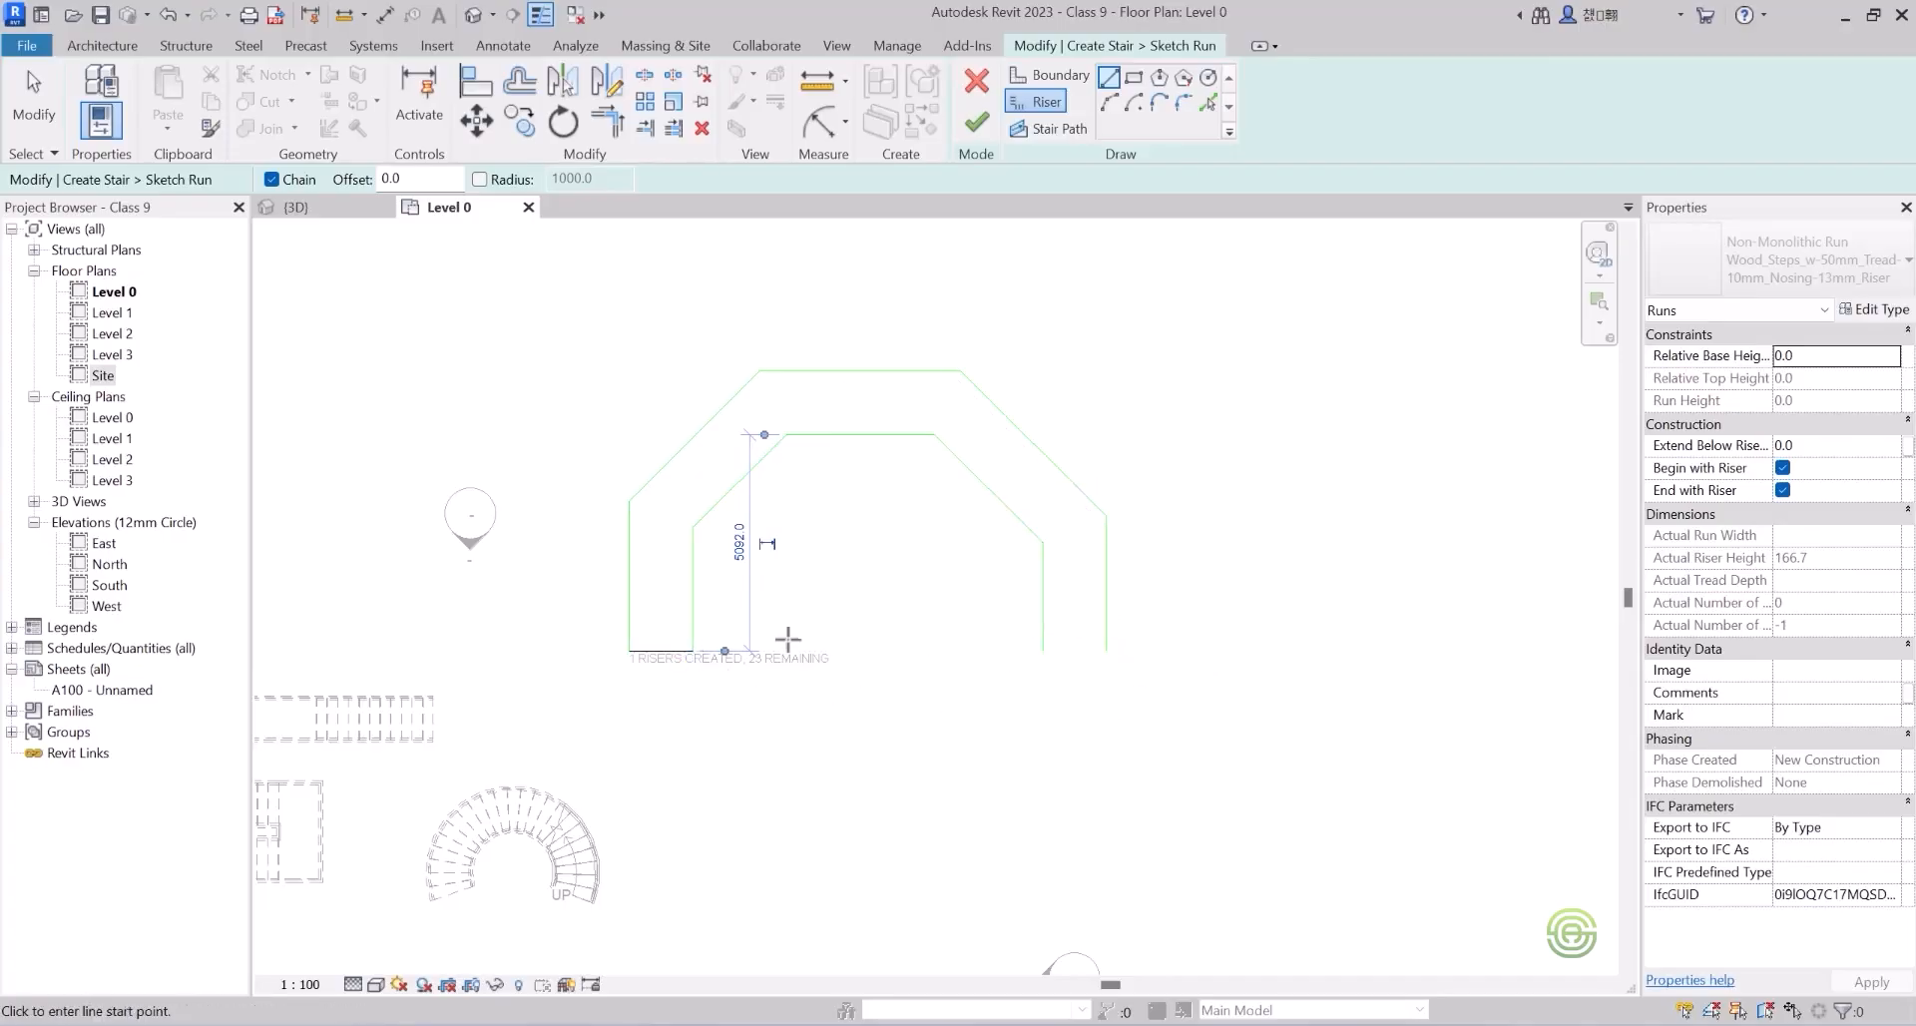
{"action": "left_click", "coordinate": [1042, 649]}
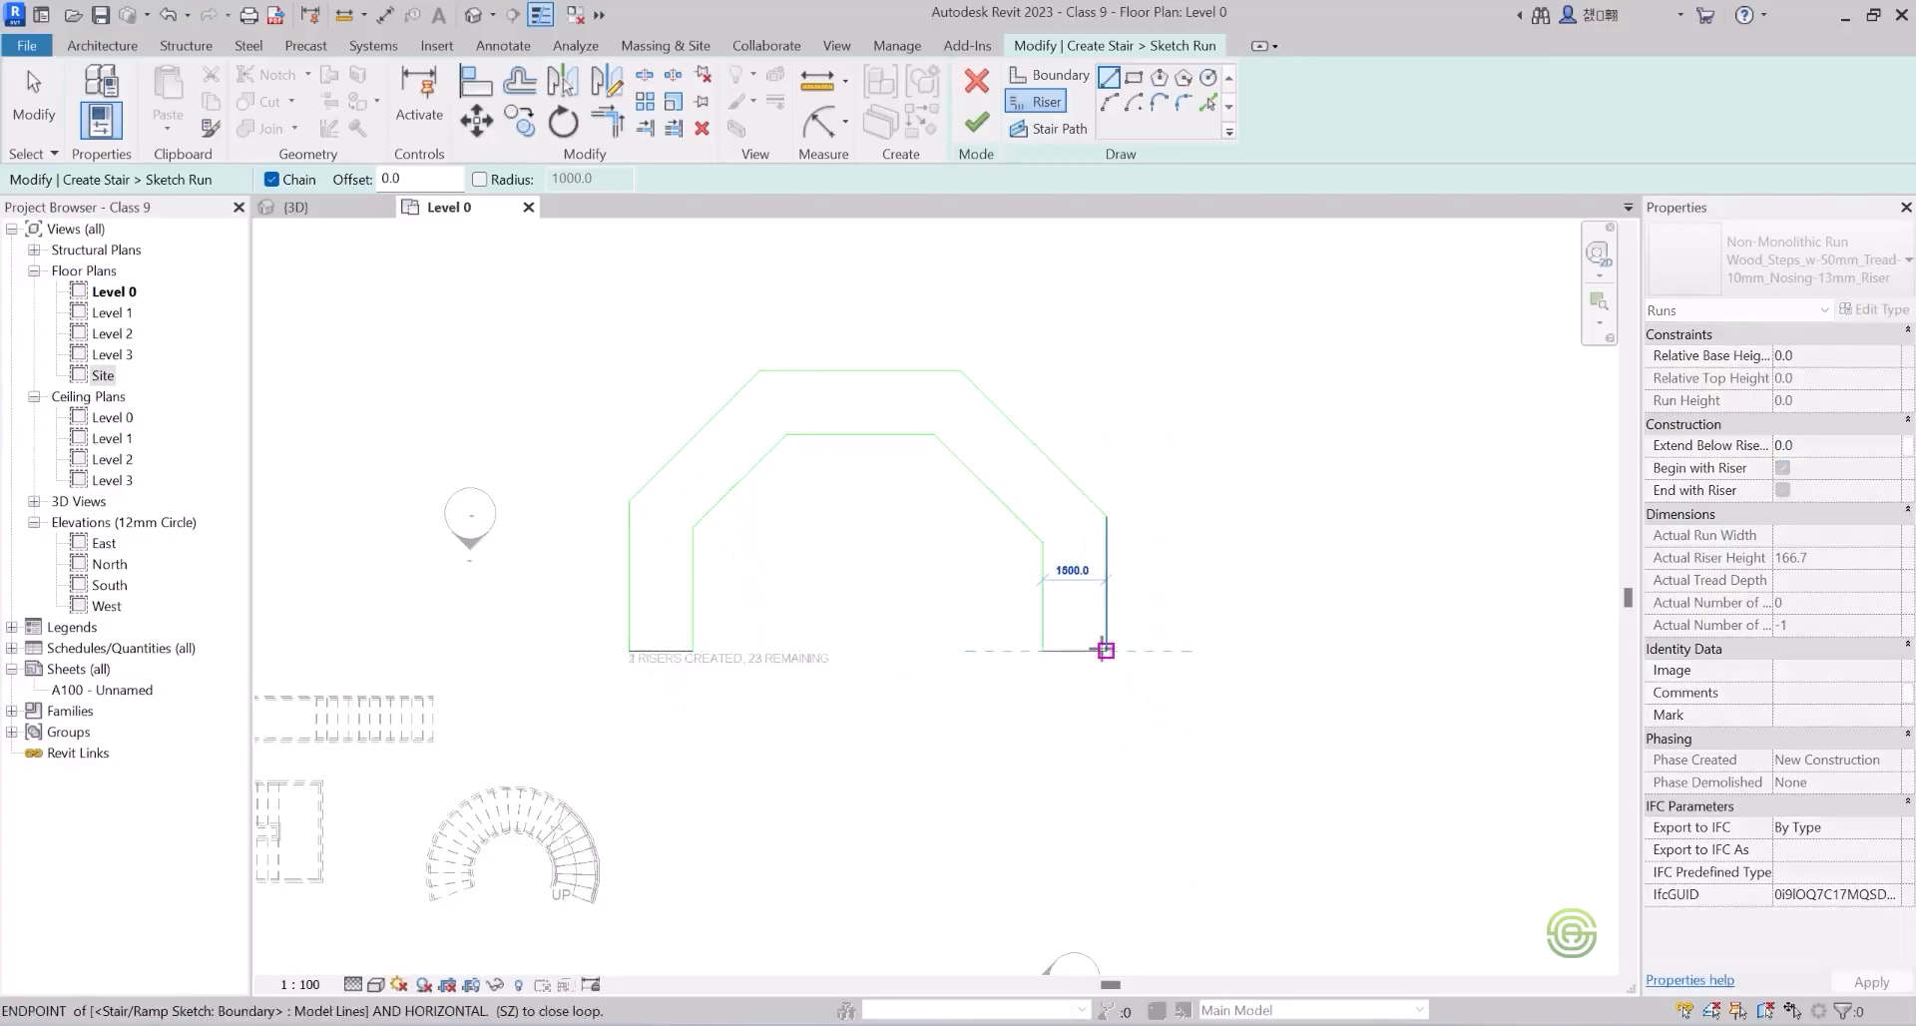
{"action": "left_click", "coordinate": [1106, 650]}
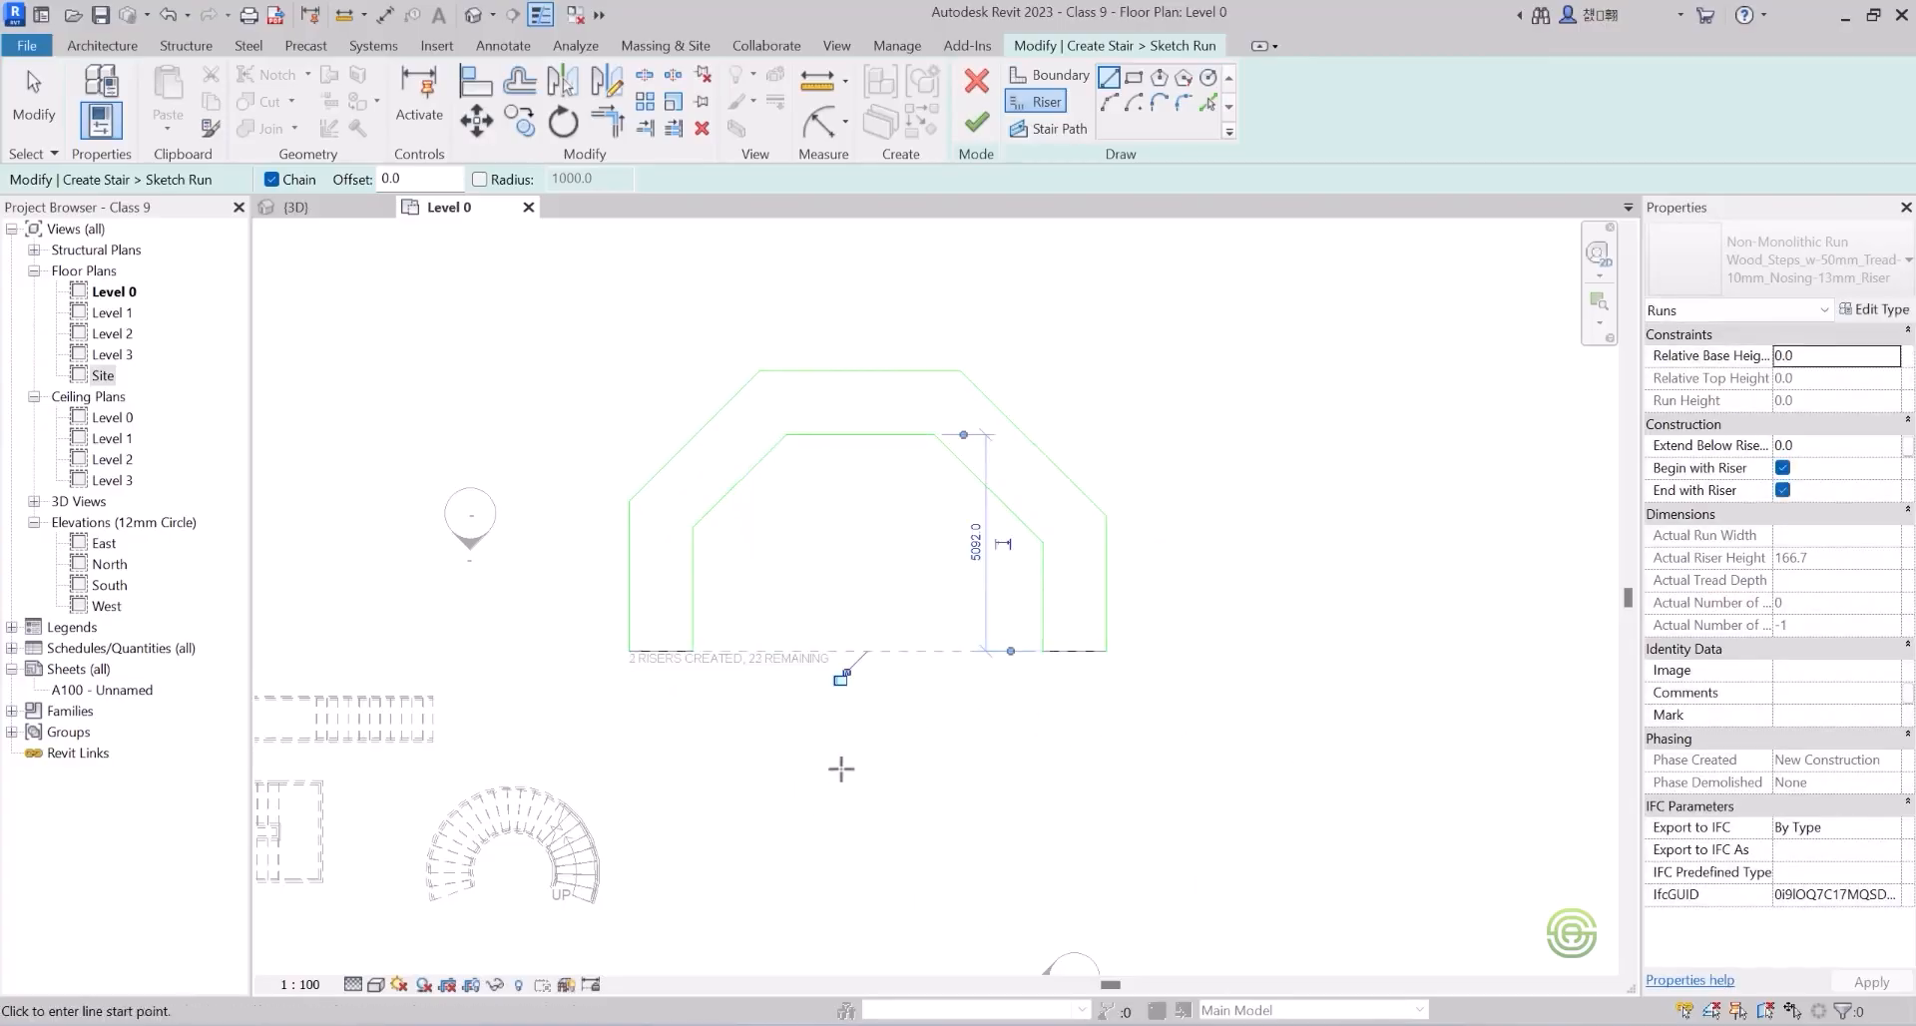
Draw a riser line across each of the four bends, joining the inner boundary corners to the outer ones.
{"action": "left_click", "coordinate": [693, 528]}
{"action": "left_click", "coordinate": [629, 501]}
{"action": "left_click", "coordinate": [786, 436]}
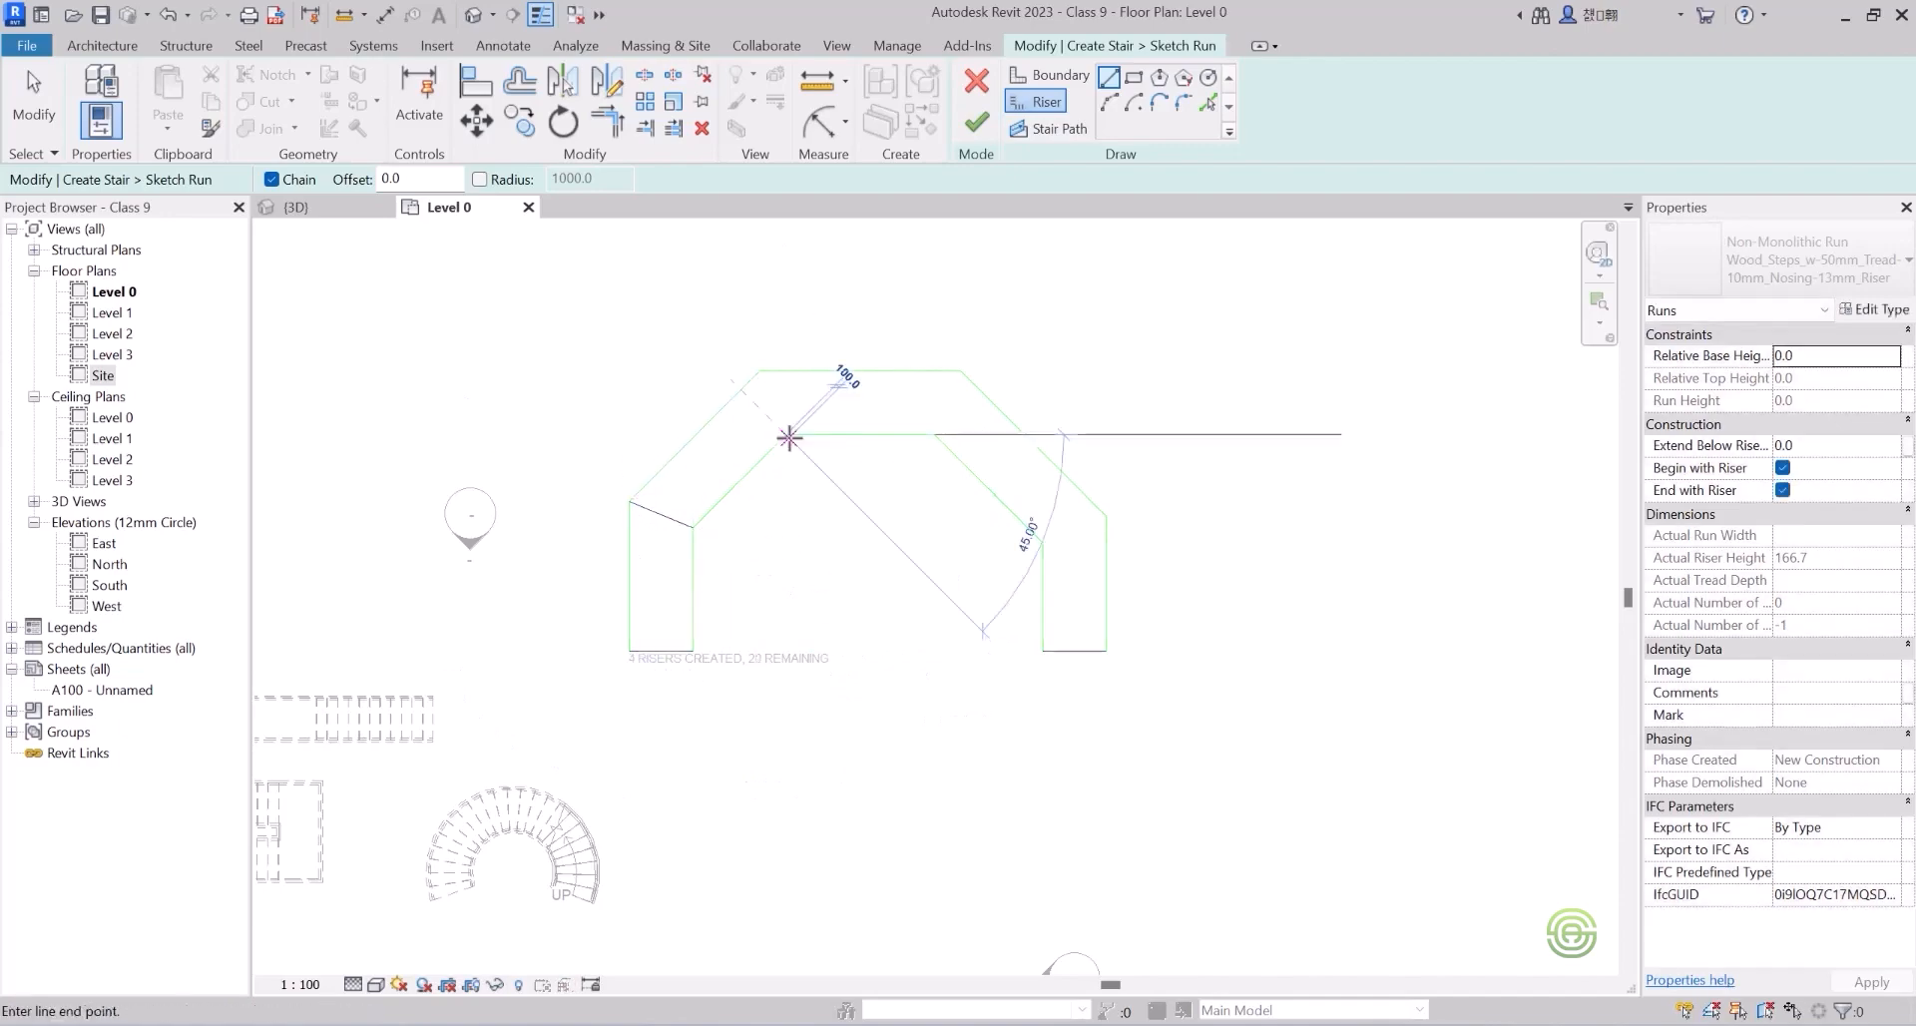
{"action": "left_click", "coordinate": [759, 372]}
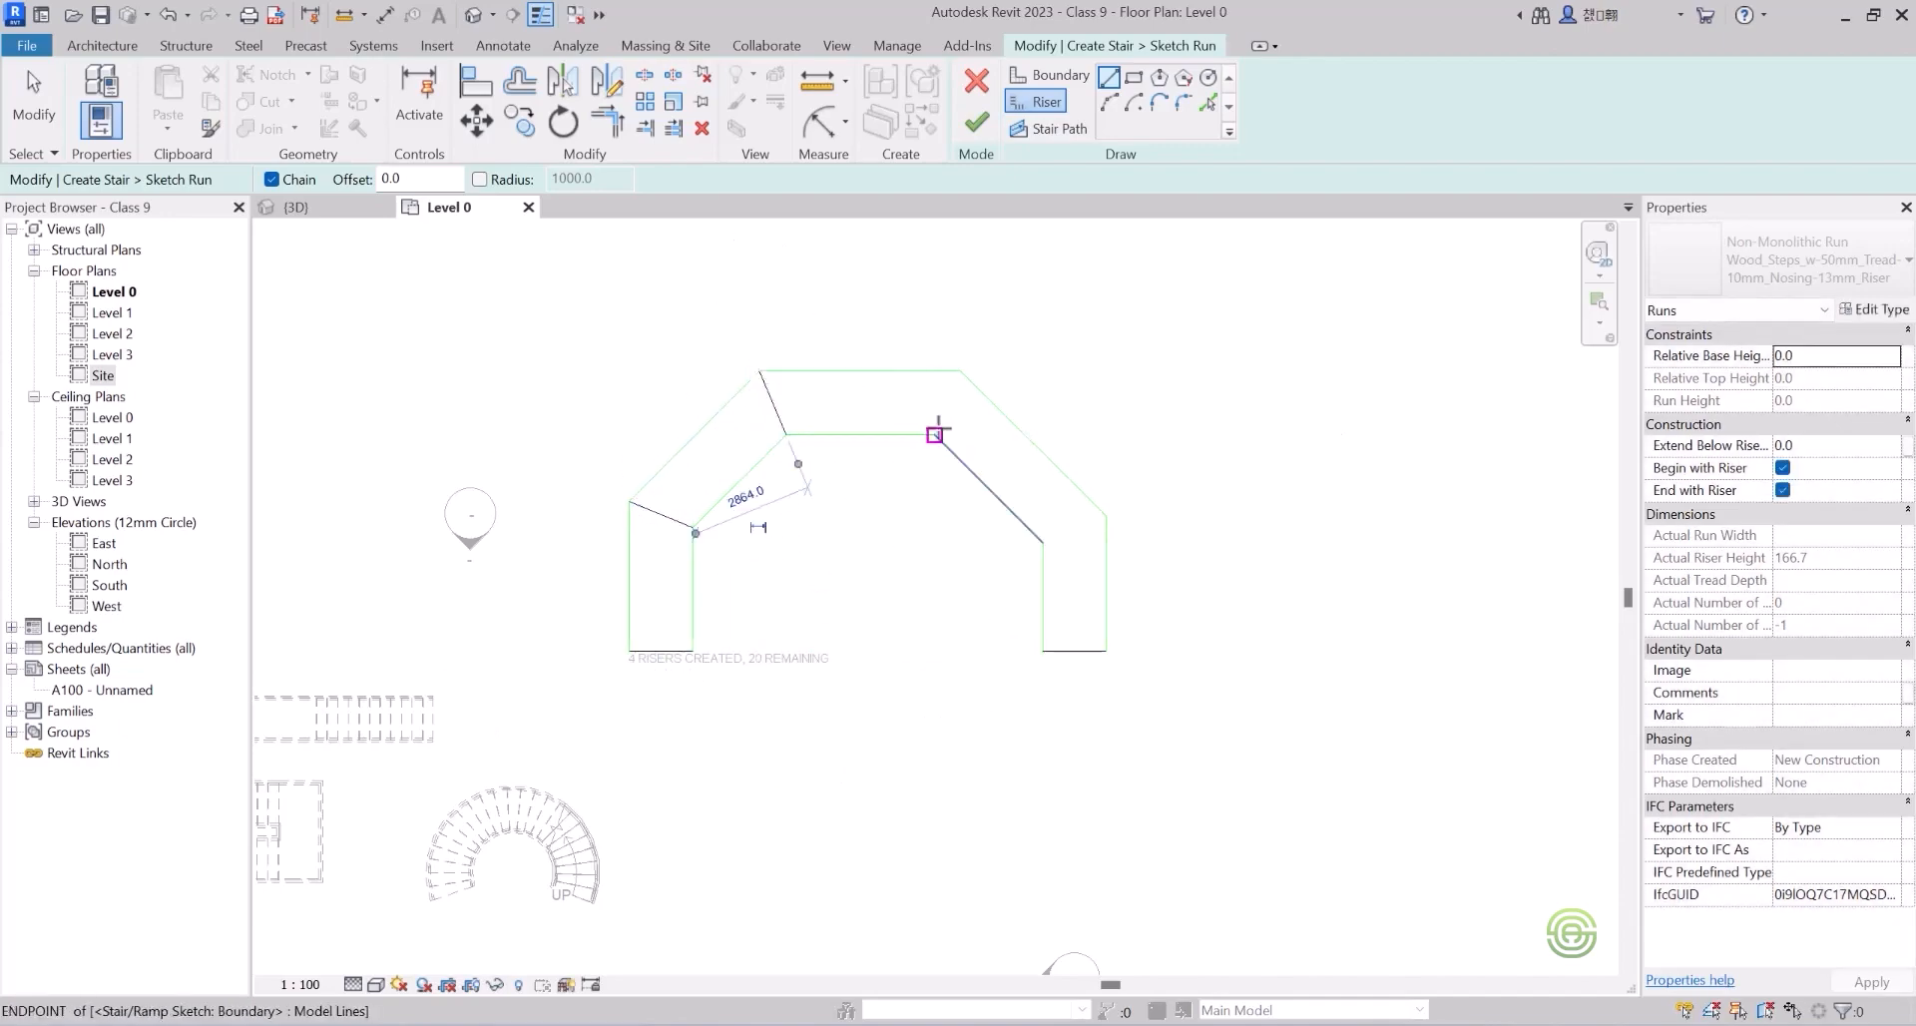
{"action": "left_click", "coordinate": [933, 435]}
{"action": "left_click", "coordinate": [960, 373]}
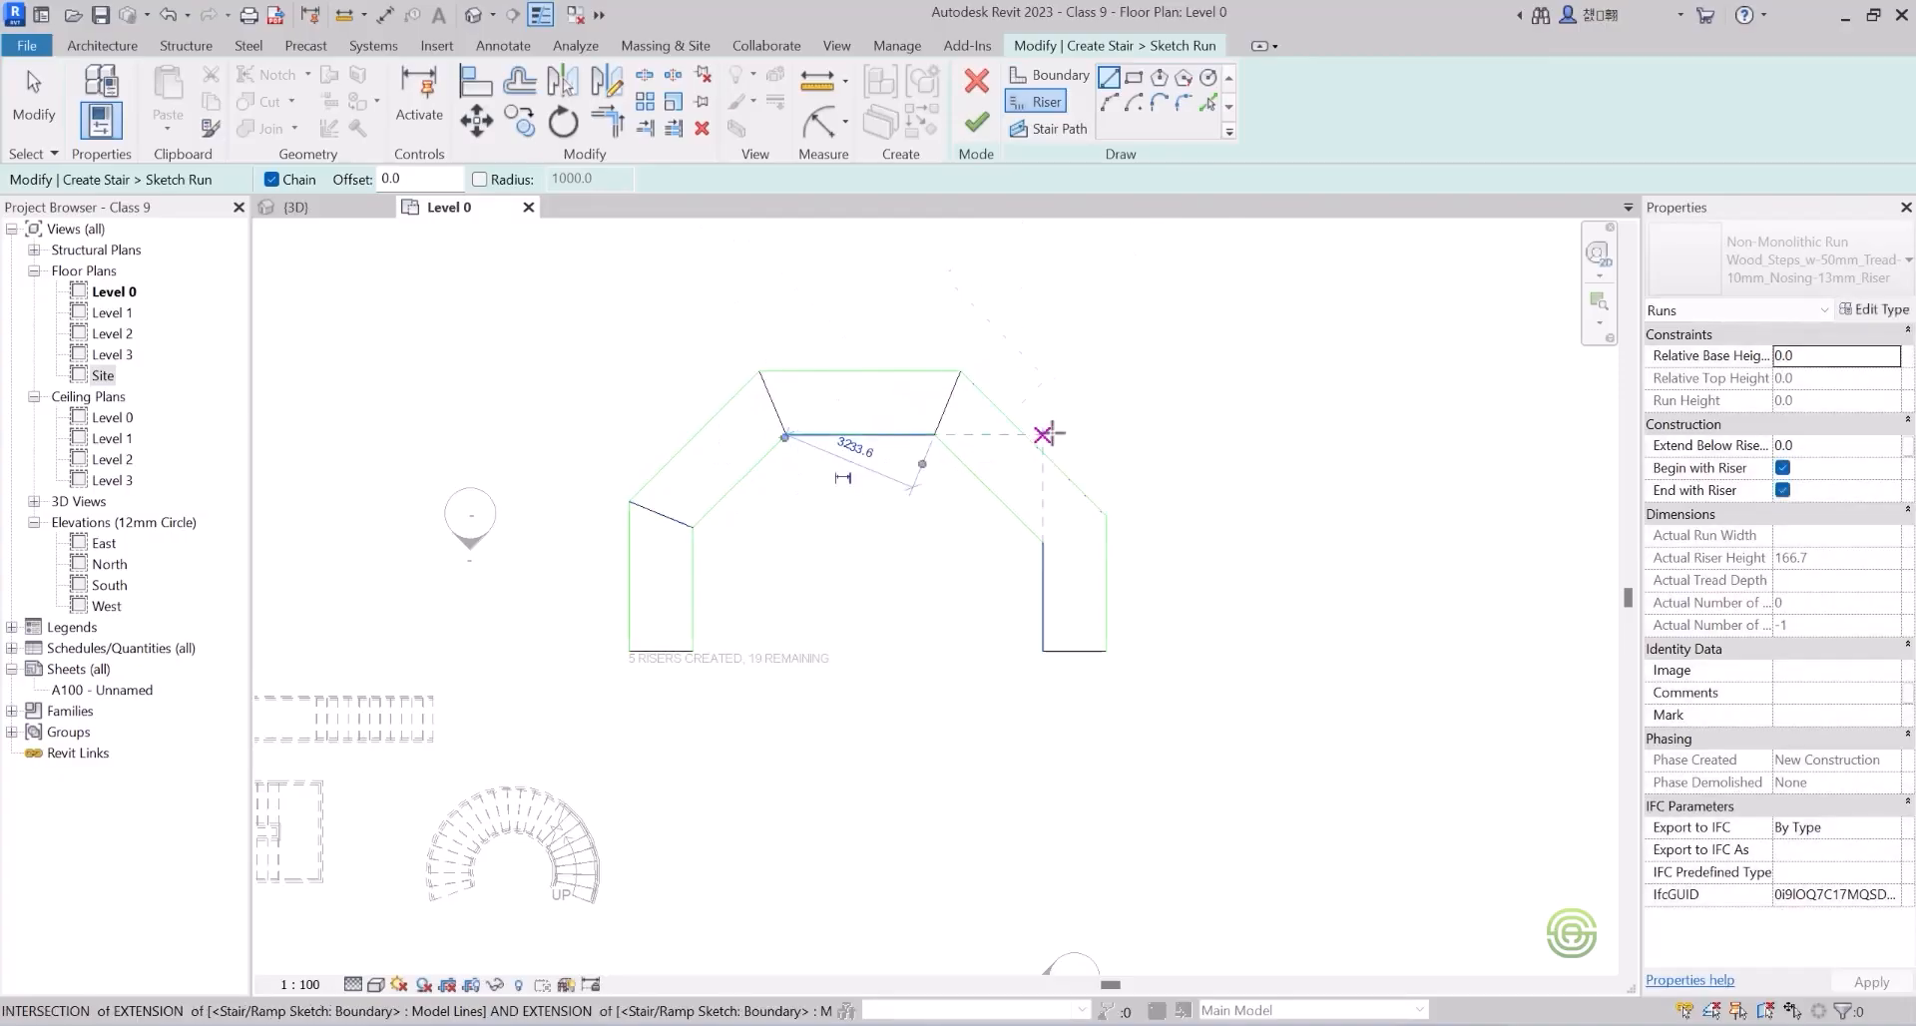
{"action": "left_click", "coordinate": [1041, 542]}
{"action": "left_click", "coordinate": [1105, 517]}
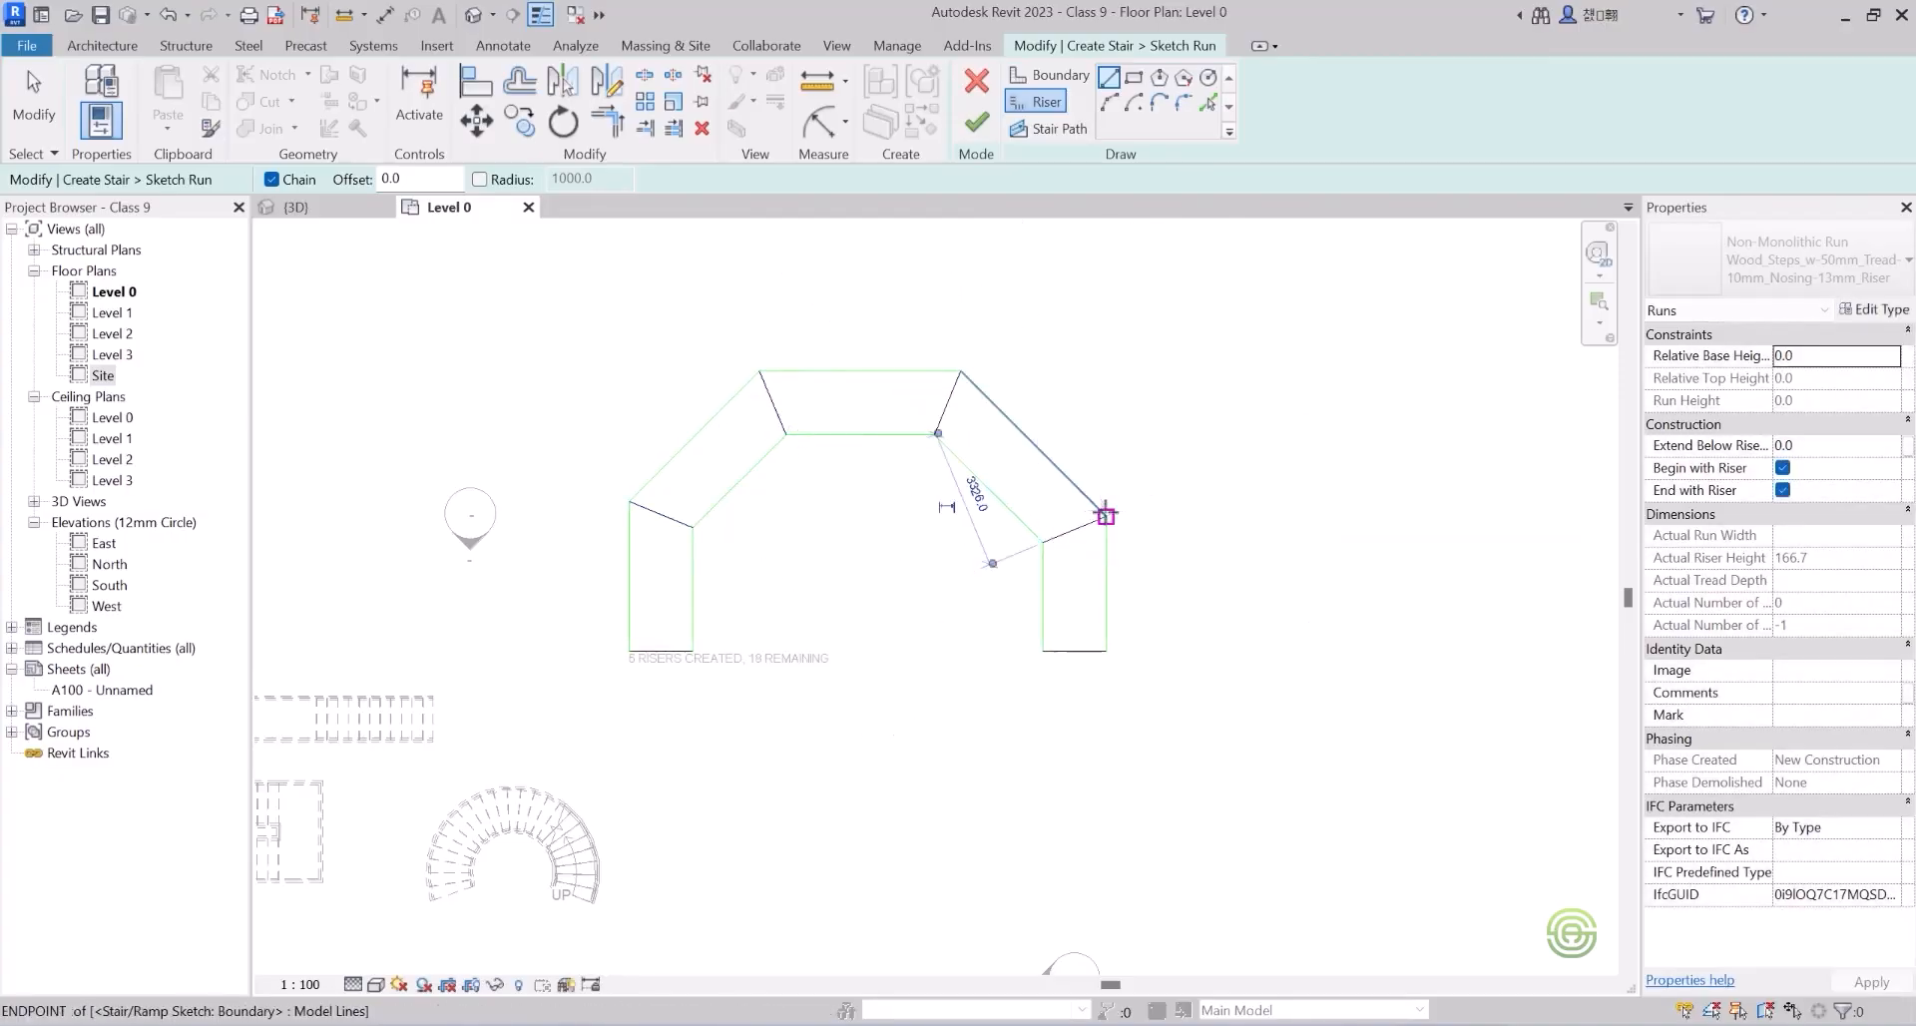
Draw one intermediate riser across each of the five segments, about 1450 mm above the left end riser and 1273 mm above the right one.
{"action": "scroll", "coordinate": [652, 676], "scroll_direction": "up", "scroll_amount": 1}
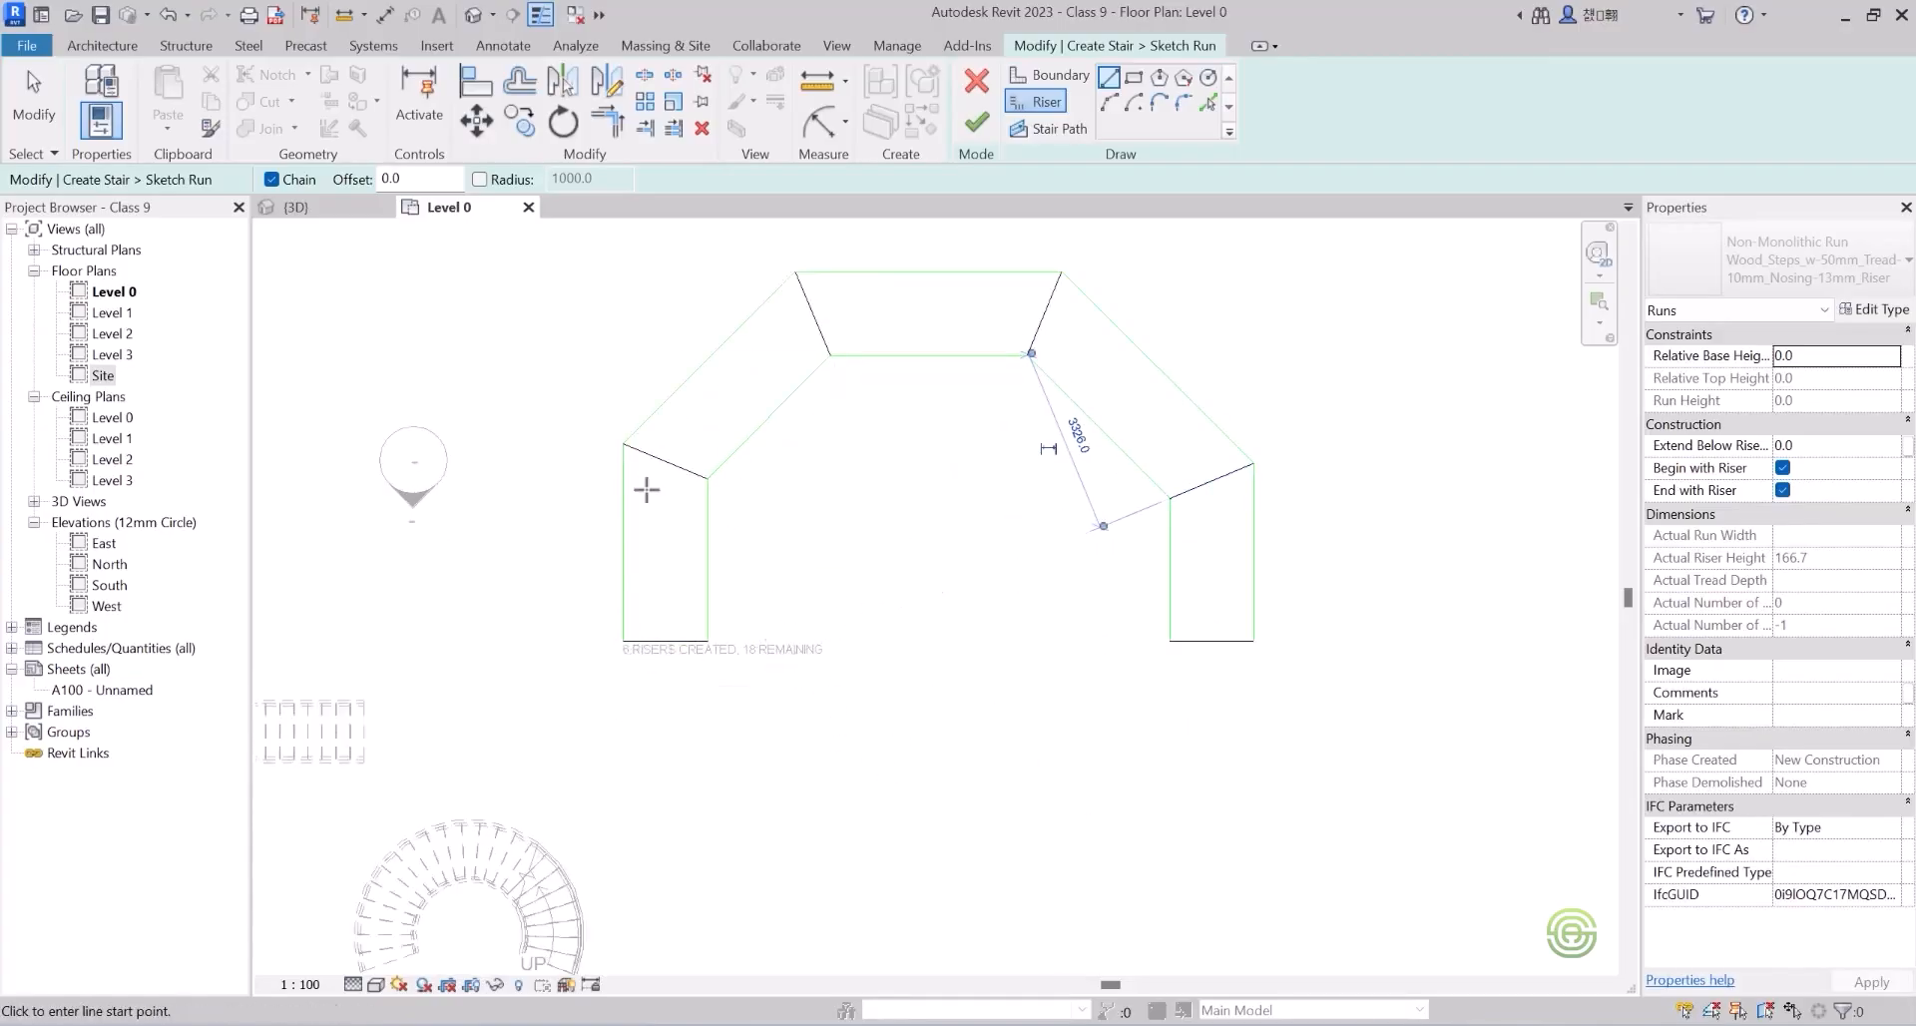
{"action": "left_click", "coordinate": [706, 557]}
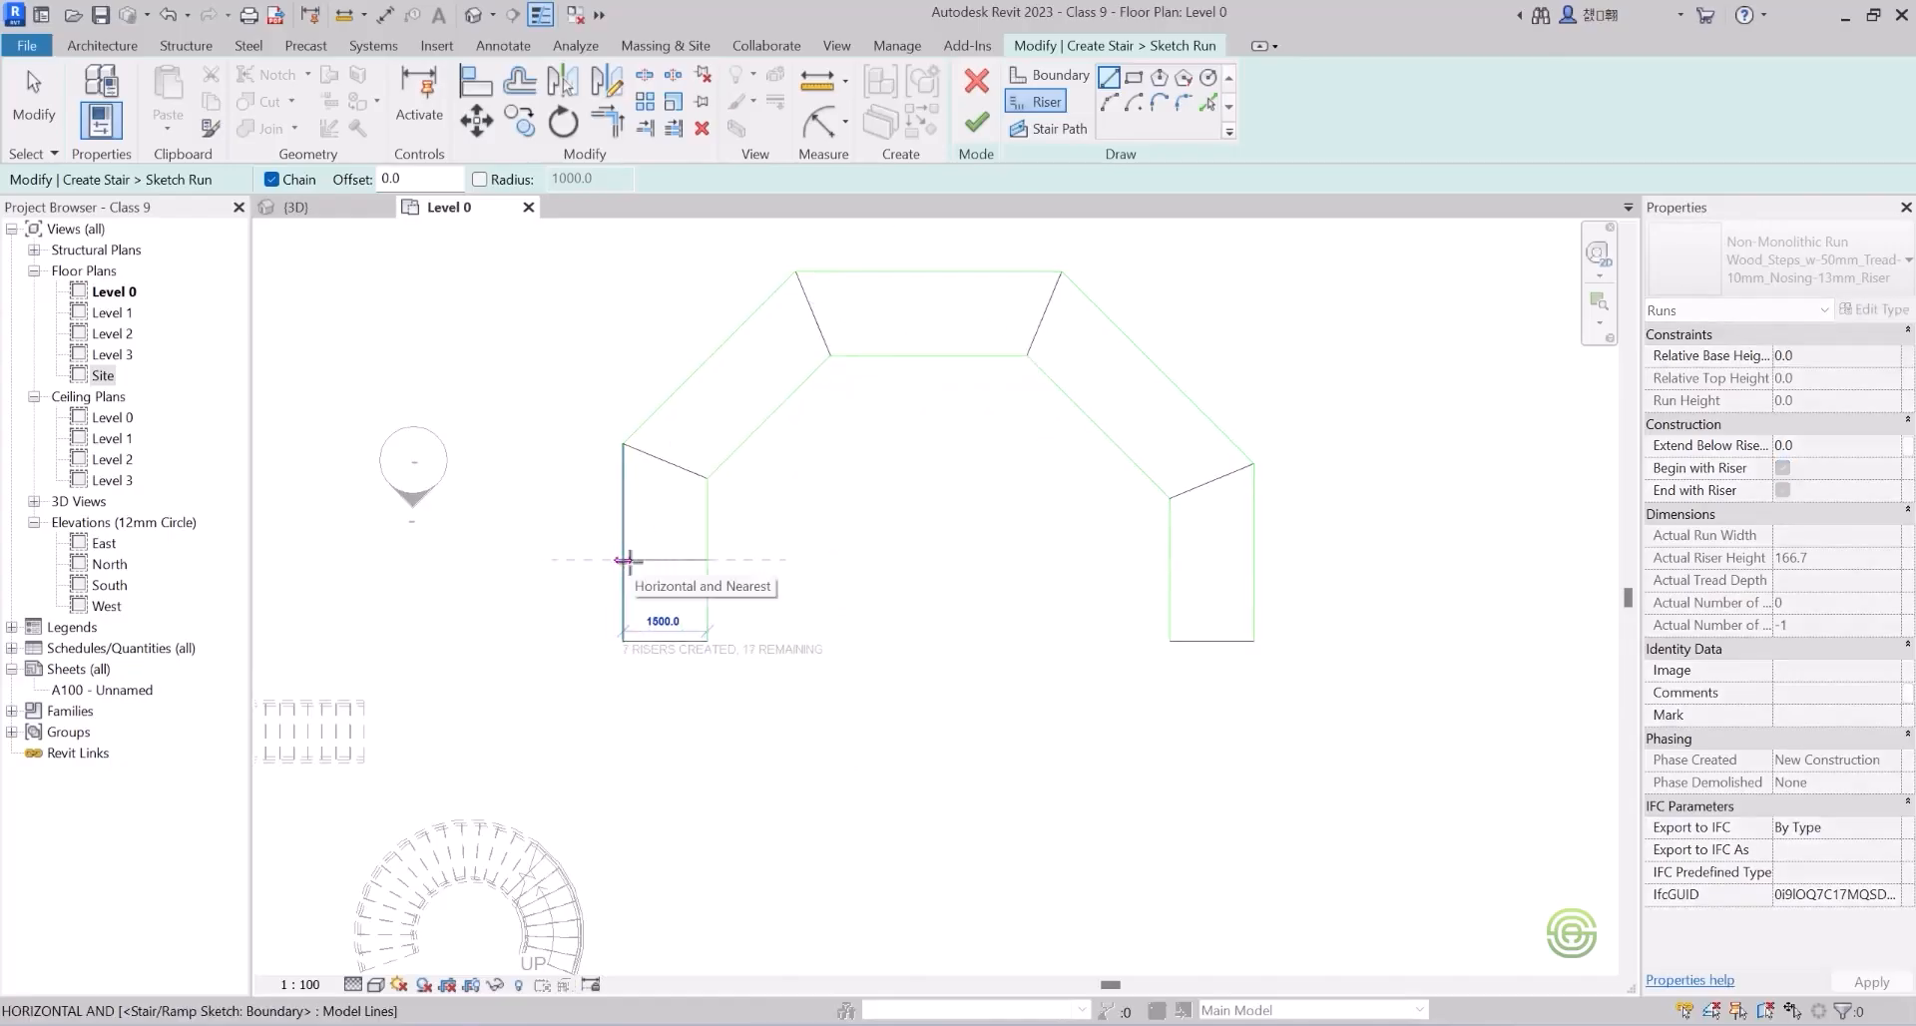
{"action": "left_click", "coordinate": [626, 559]}
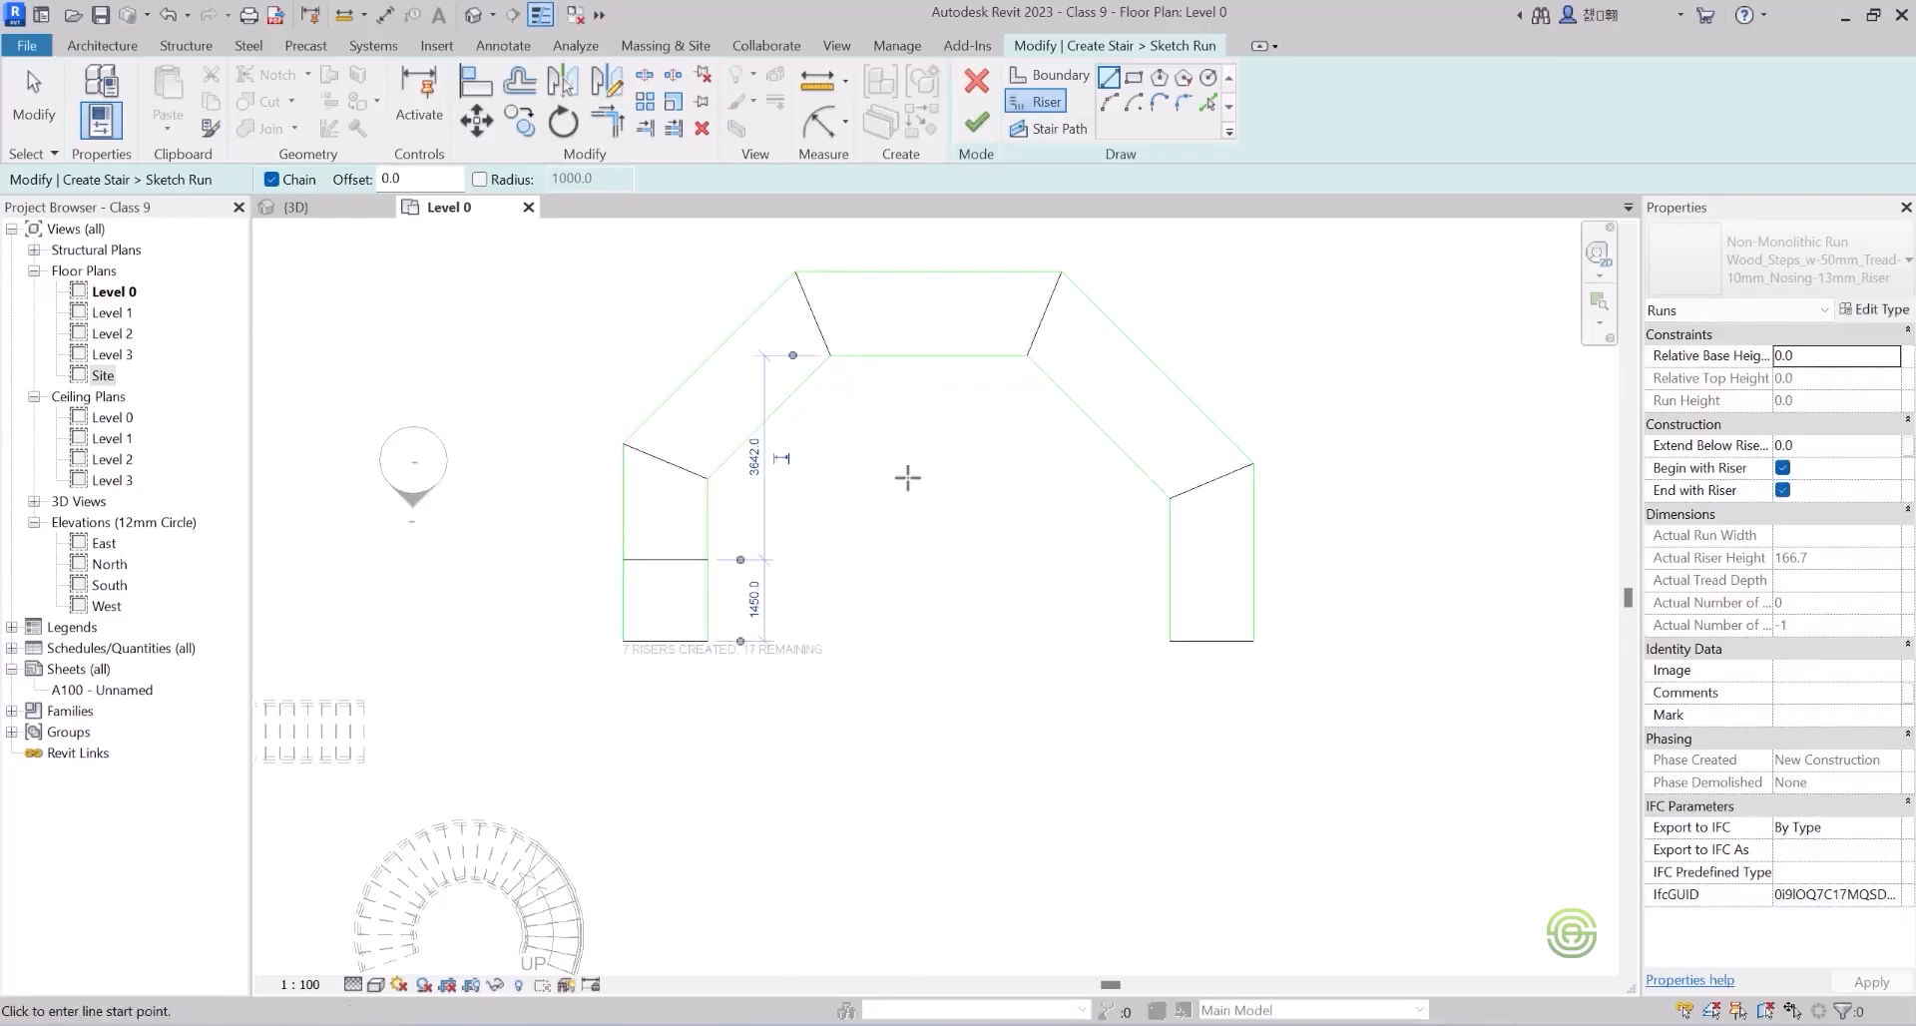
{"action": "left_click", "coordinate": [709, 357]}
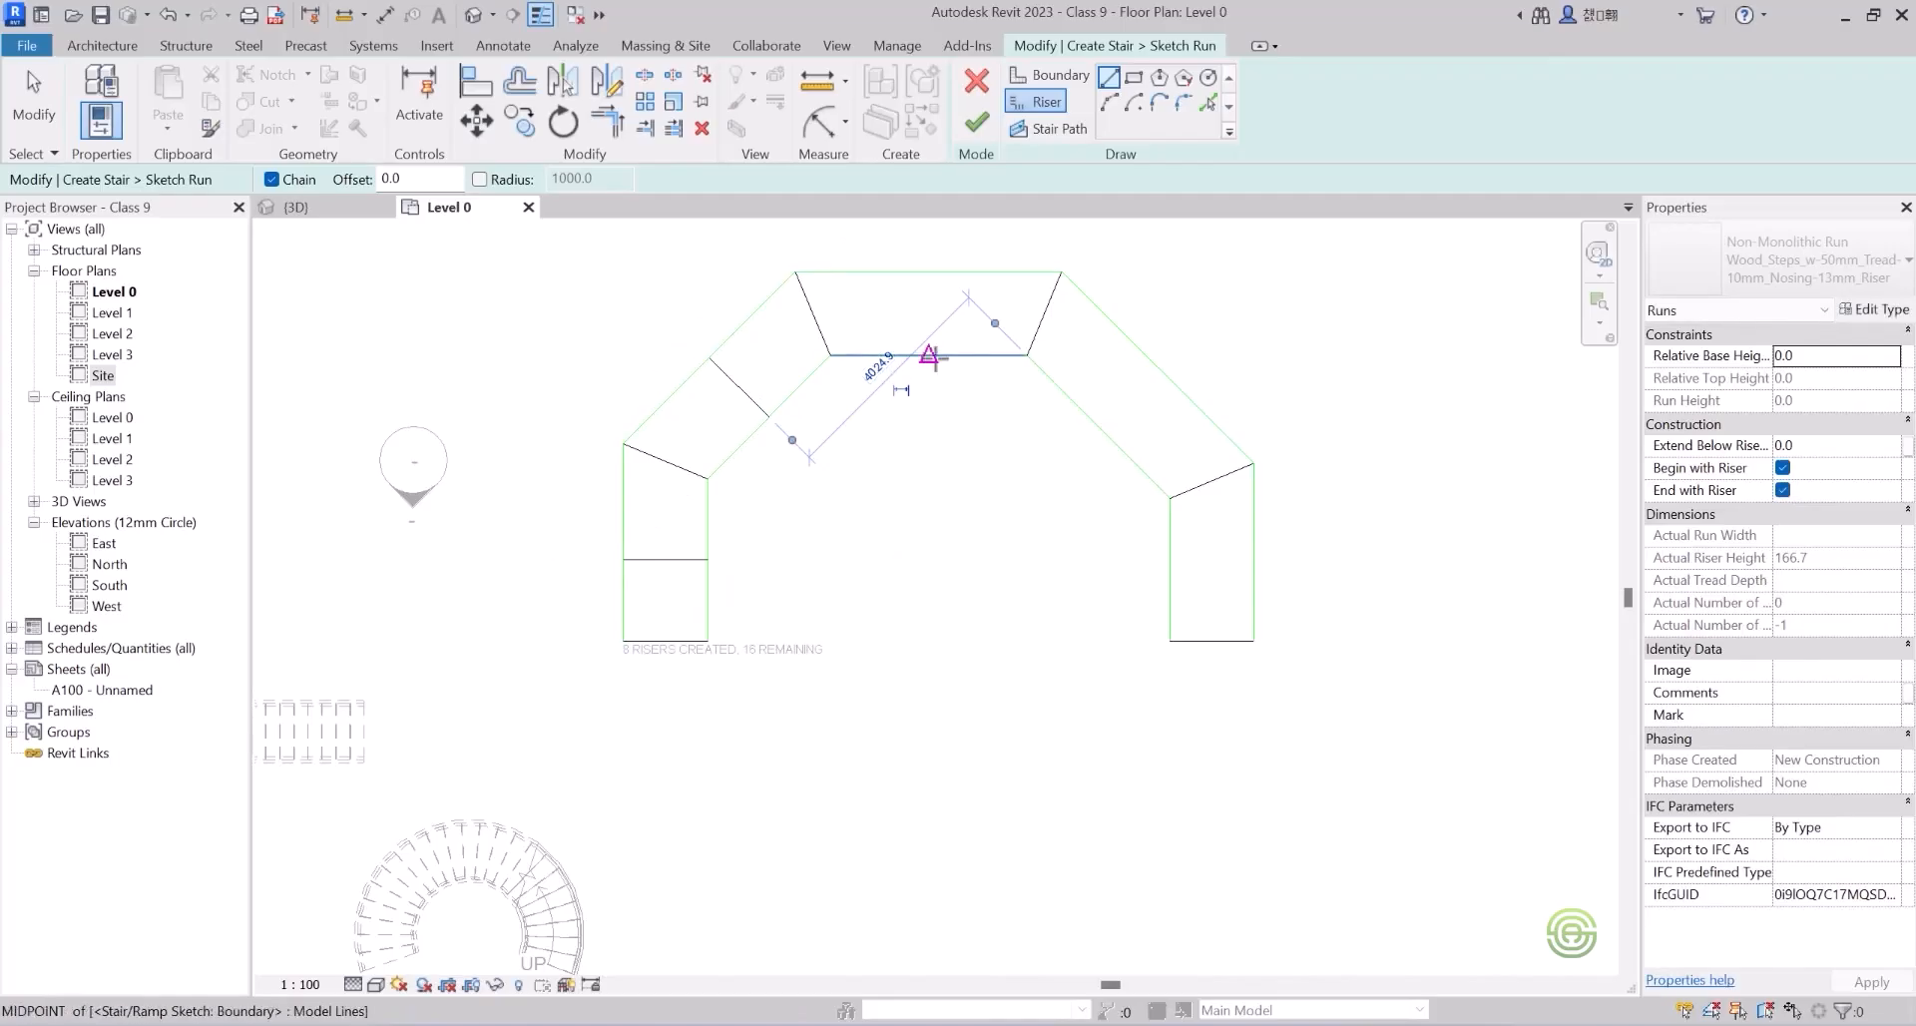
{"action": "left_click", "coordinate": [929, 354]}
{"action": "left_click", "coordinate": [929, 271]}
{"action": "left_click", "coordinate": [1099, 427]}
{"action": "left_click", "coordinate": [1156, 366]}
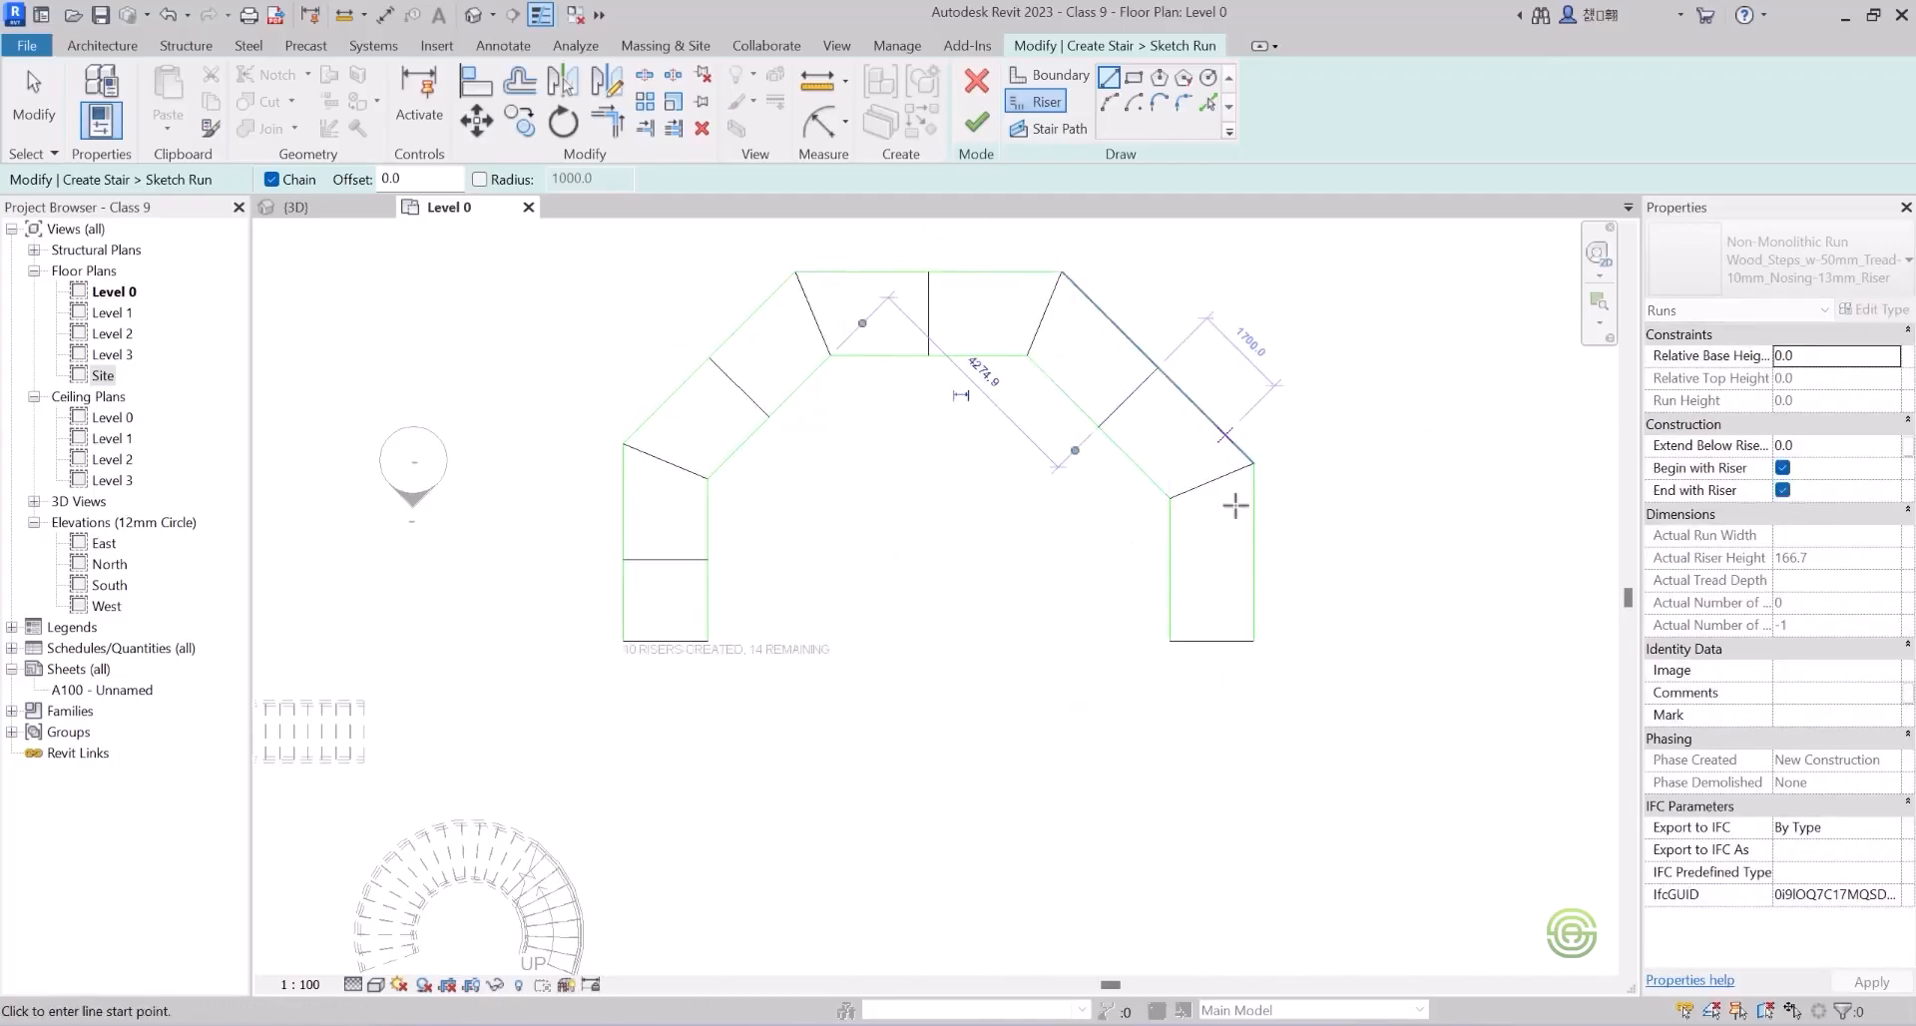
{"action": "left_click", "coordinate": [1169, 570]}
{"action": "left_click", "coordinate": [1253, 570]}
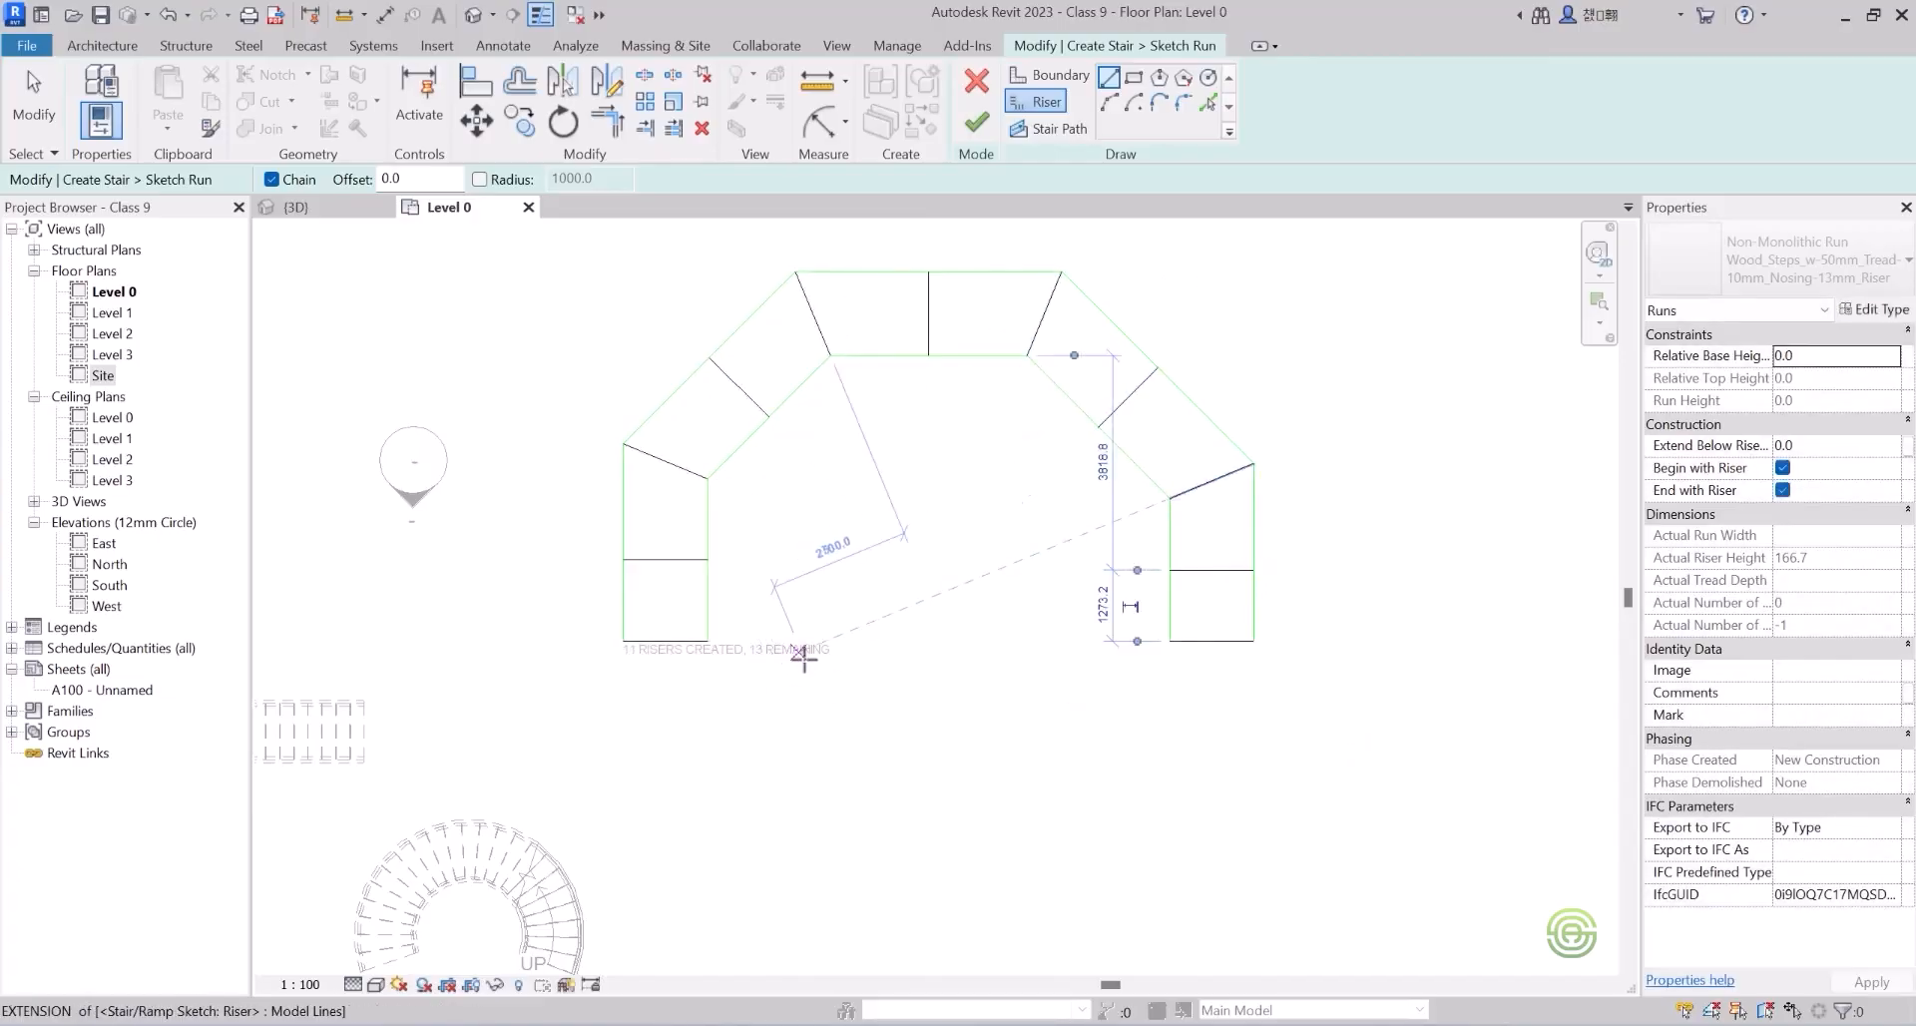
Add two more risers across the left vertical leg and two across the left diagonal segment, on either side of their middle risers.
{"action": "left_click", "coordinate": [709, 601]}
{"action": "left_click", "coordinate": [626, 602]}
{"action": "left_click", "coordinate": [707, 524]}
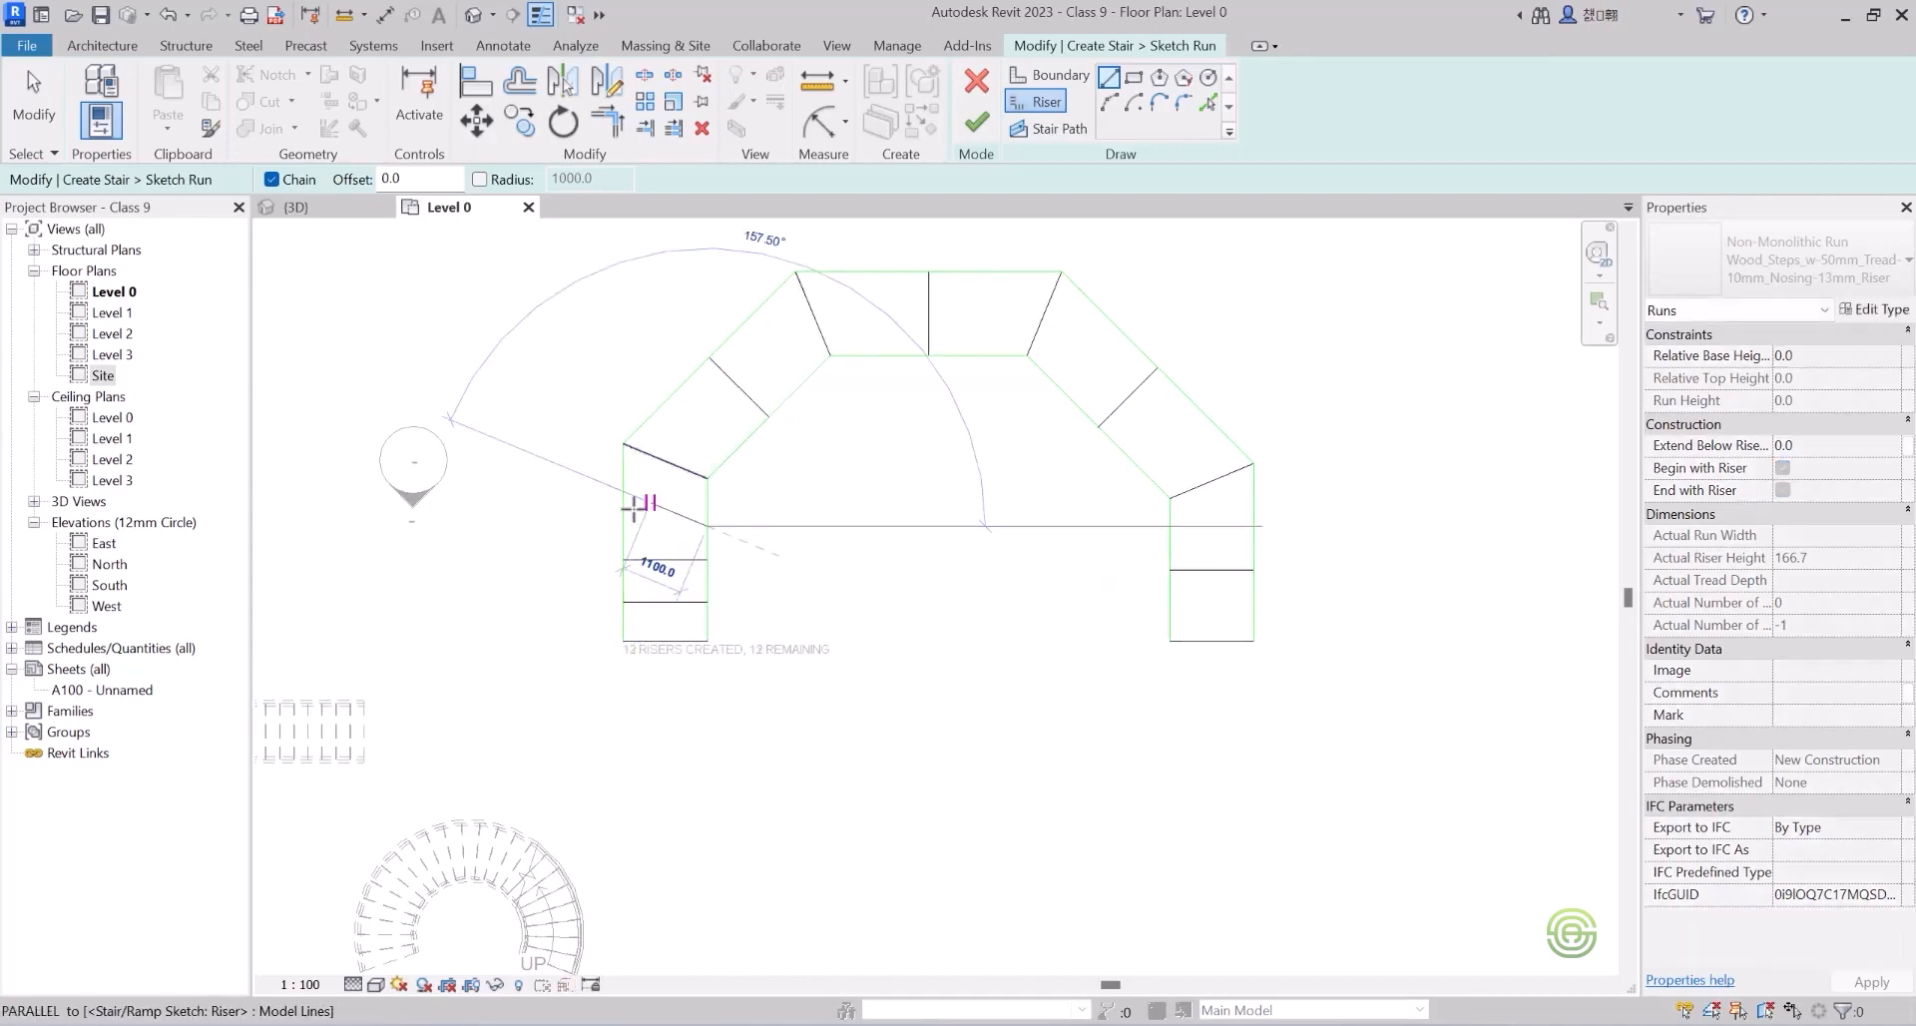
{"action": "left_click", "coordinate": [624, 511]}
{"action": "left_click", "coordinate": [736, 447]}
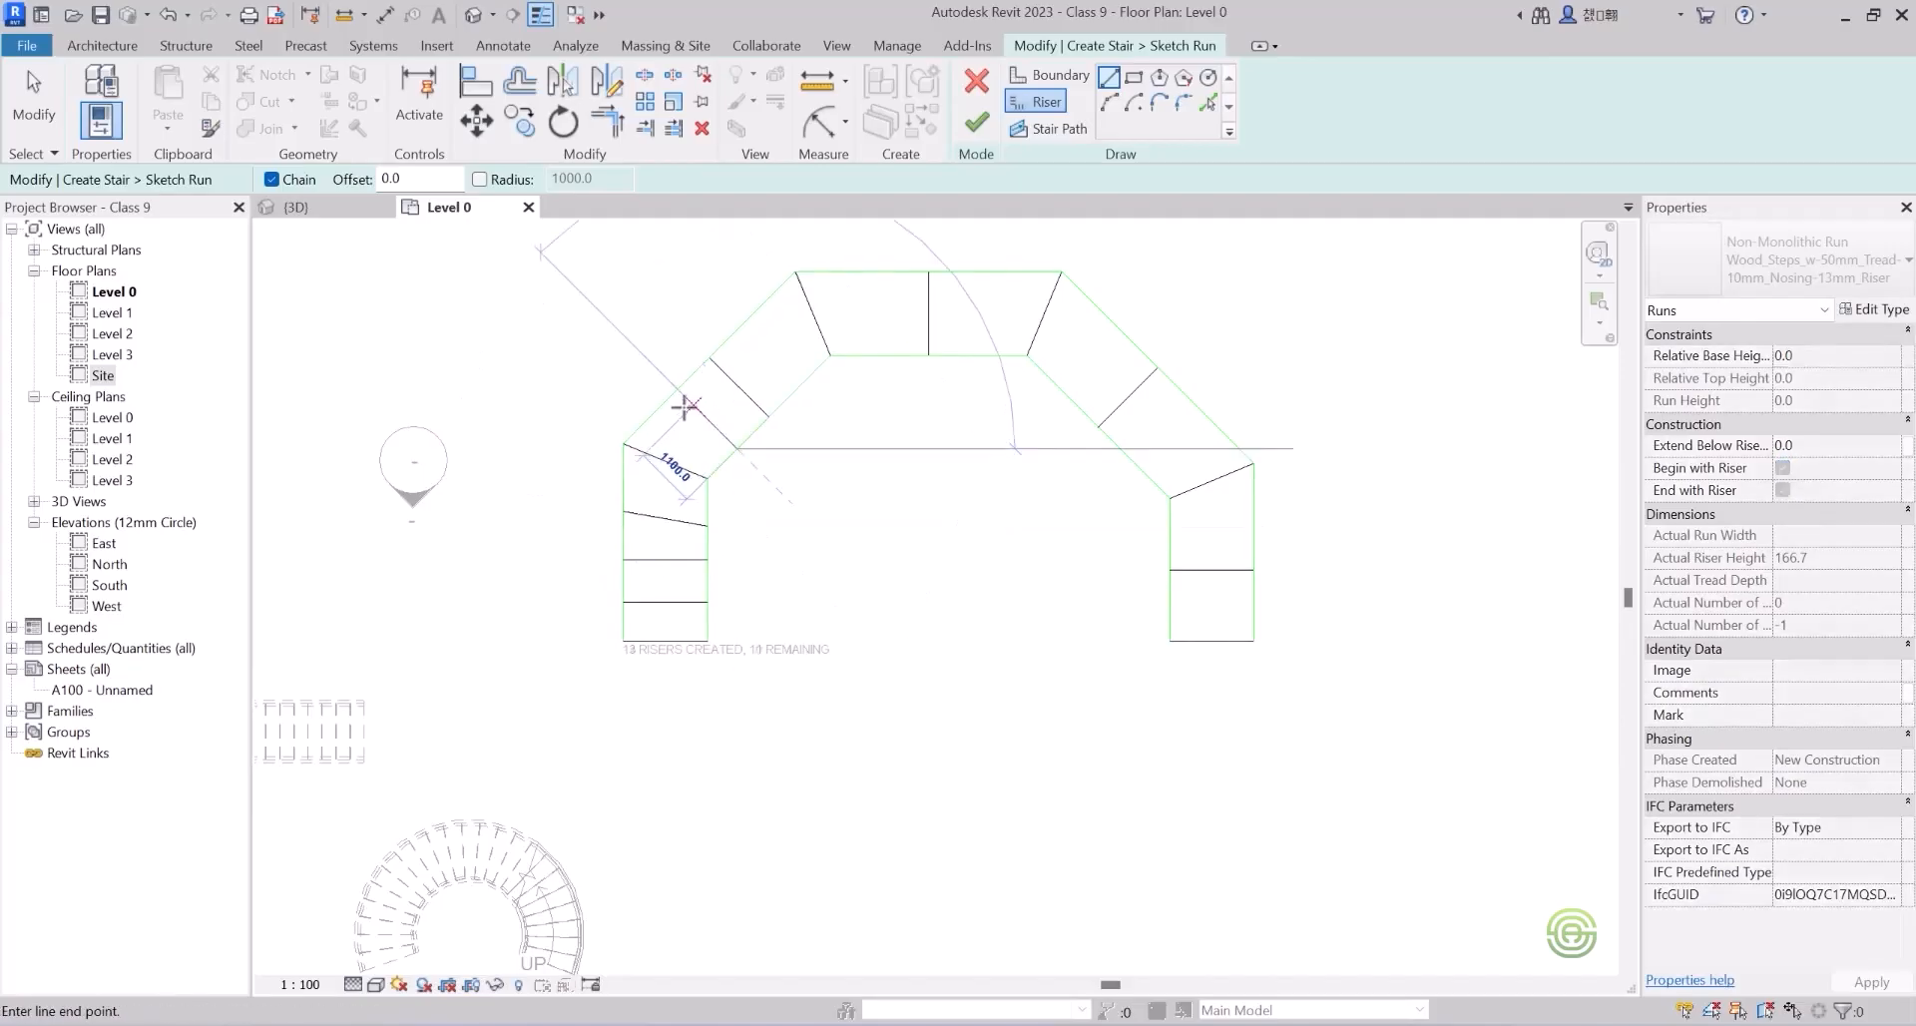
{"action": "left_click", "coordinate": [664, 399]}
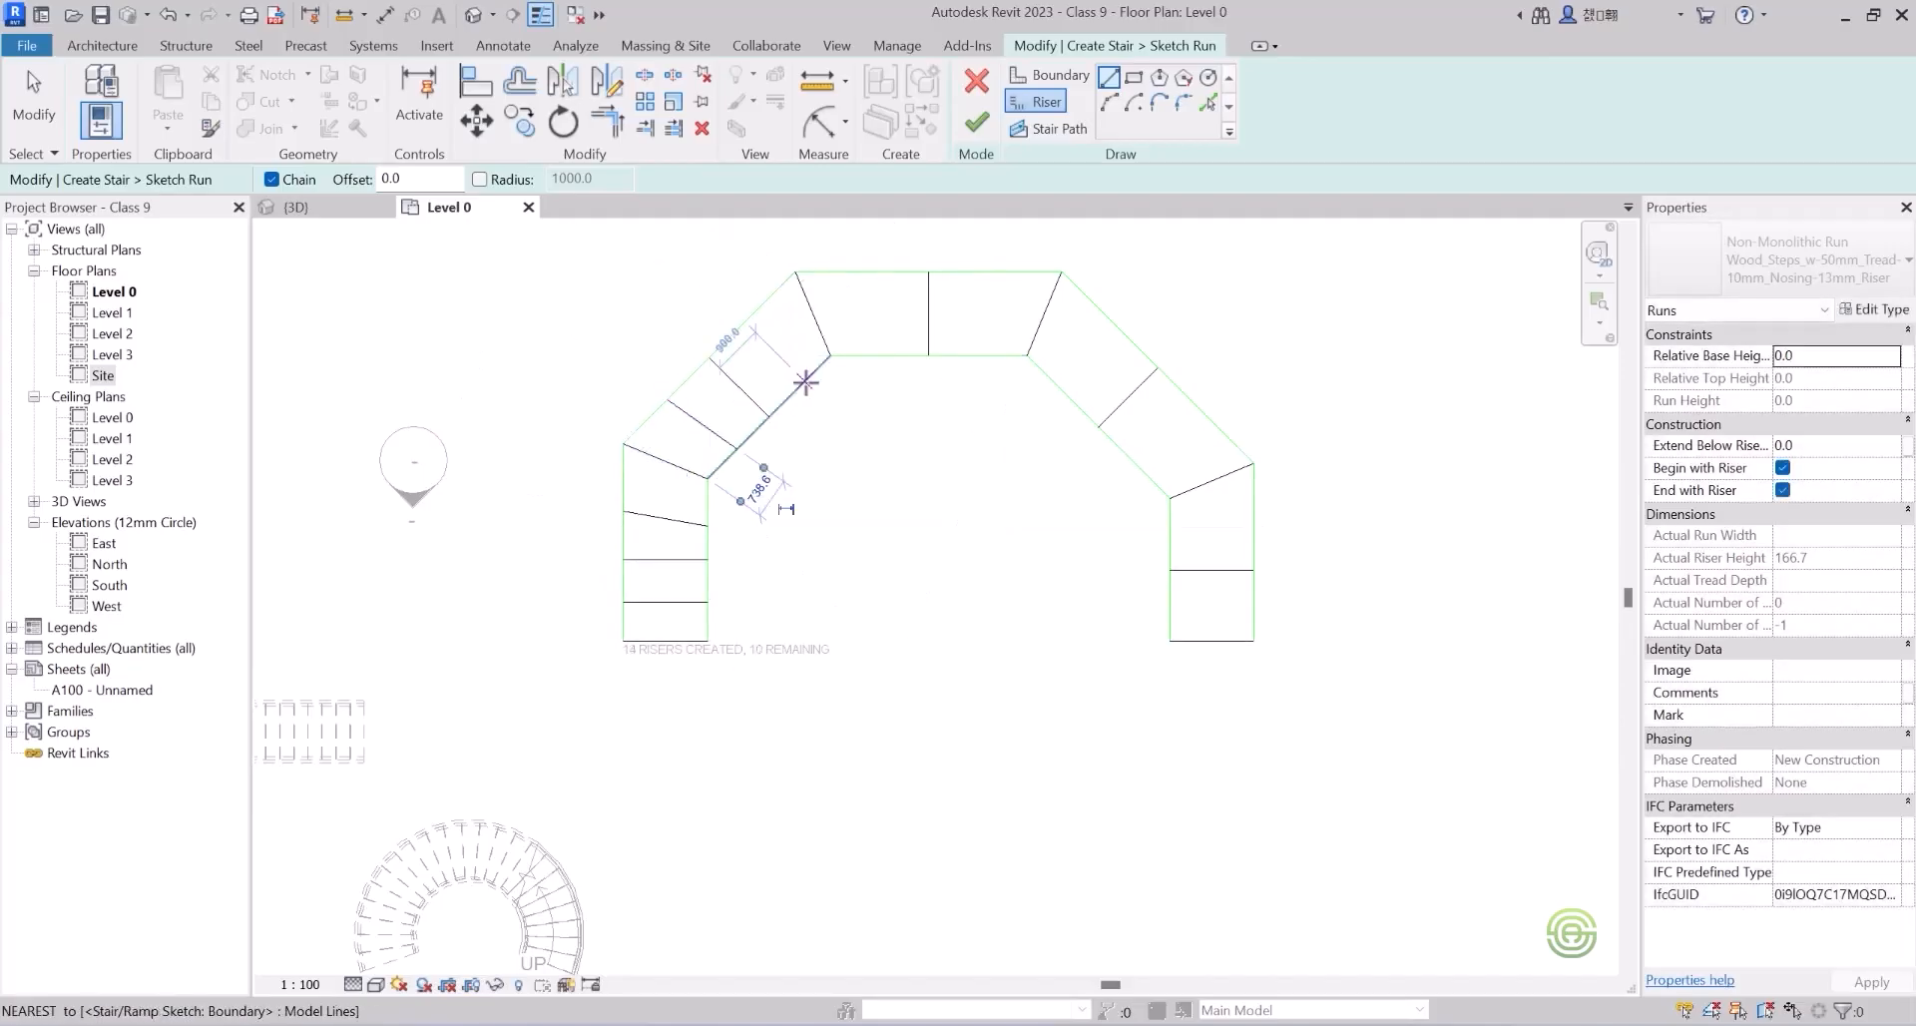
{"action": "left_click", "coordinate": [804, 380]}
{"action": "left_click", "coordinate": [743, 320]}
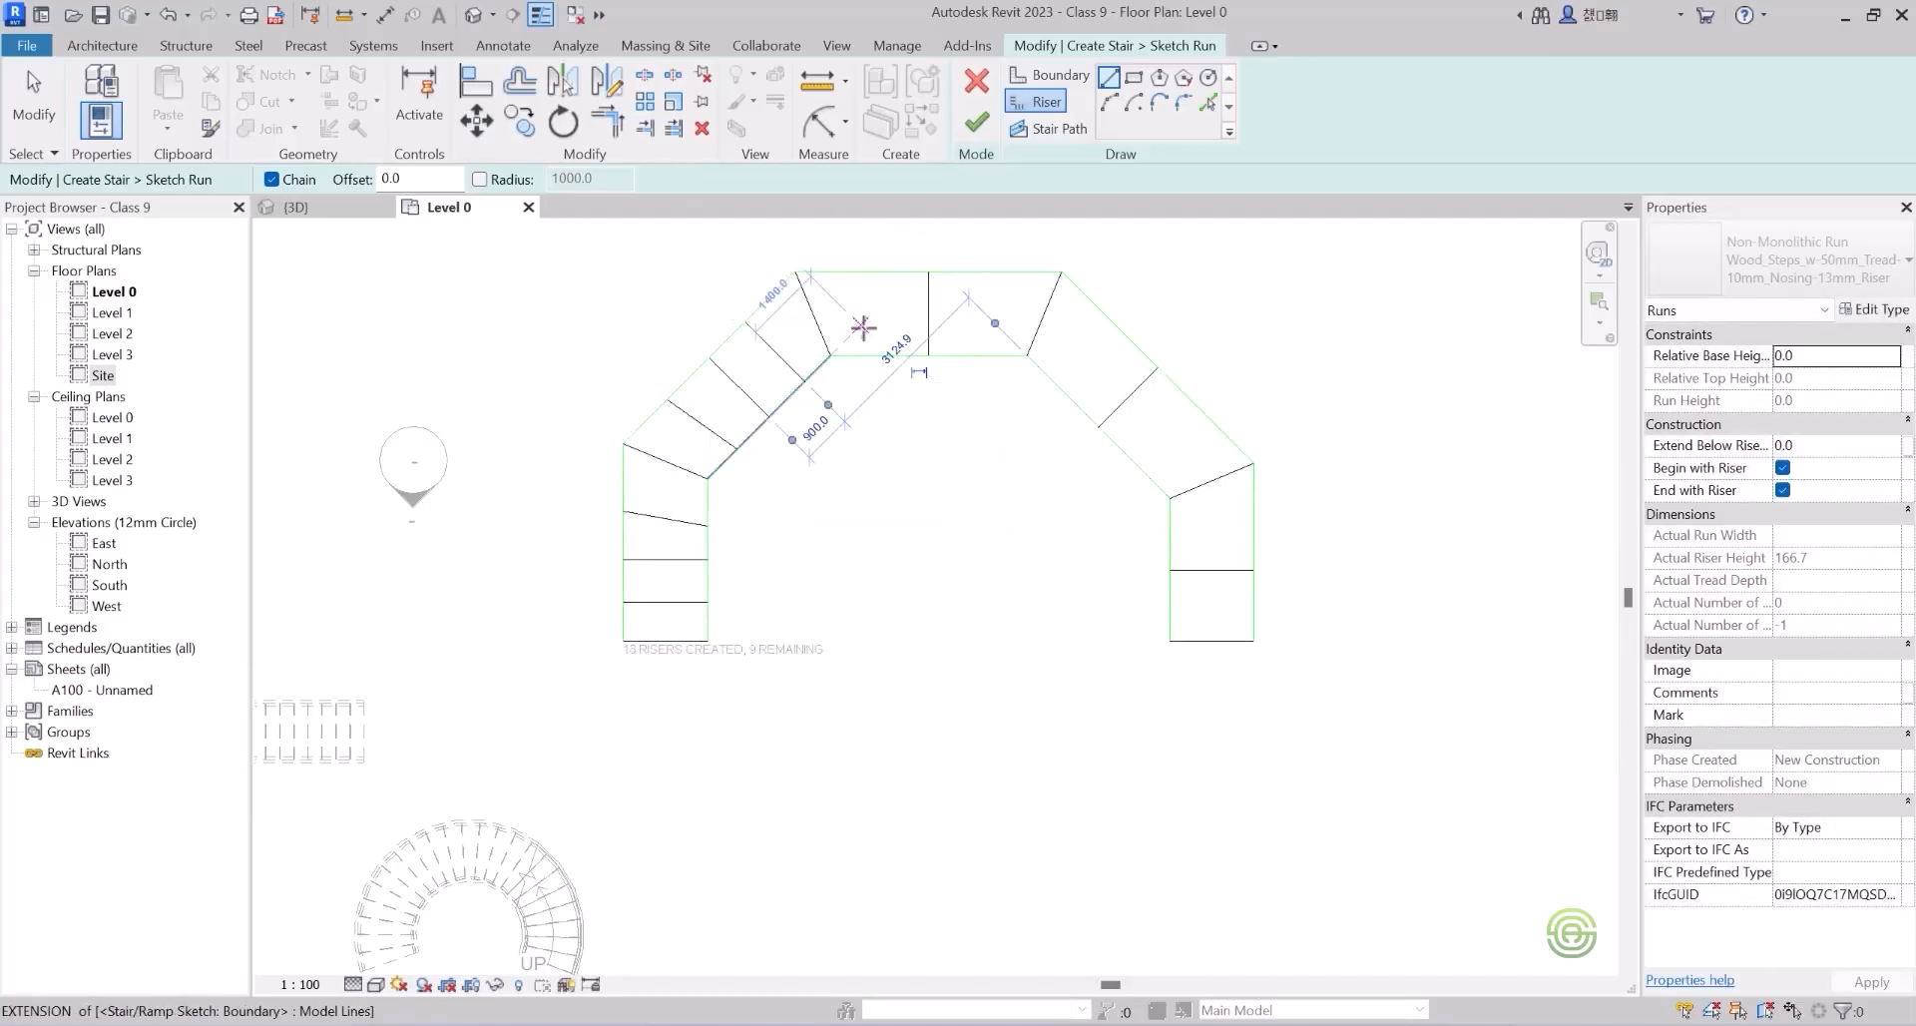
Add two slightly slanted risers across the top horizontal segment, one on each side of its middle riser.
{"action": "scroll", "coordinate": [874, 354], "scroll_direction": "up", "scroll_amount": 2}
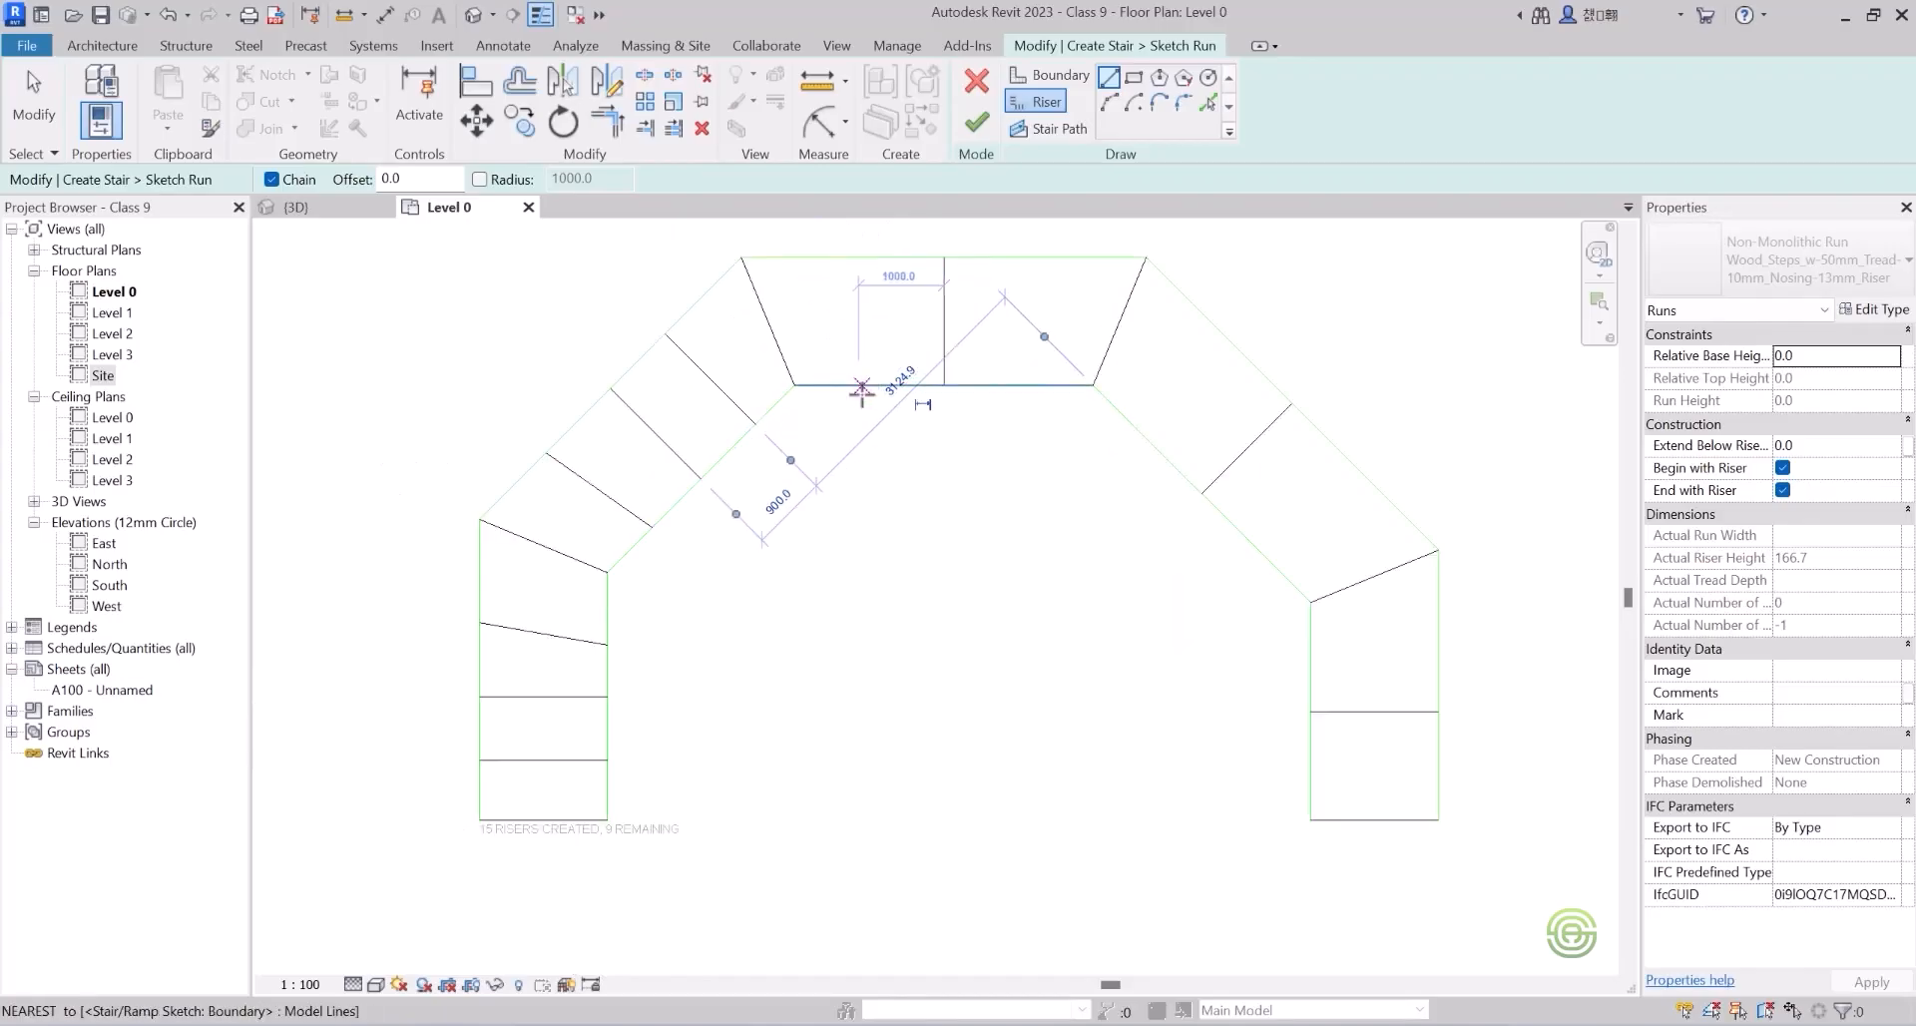
{"action": "left_click", "coordinate": [867, 385]}
{"action": "left_click", "coordinate": [856, 256]}
{"action": "left_click", "coordinate": [1012, 385]}
{"action": "left_click", "coordinate": [1035, 256]}
Add two more risers across the right diagonal segment and two across the right vertical leg, on either side of their middle risers.
{"action": "left_click", "coordinate": [1153, 445]}
{"action": "left_click", "coordinate": [1226, 338]}
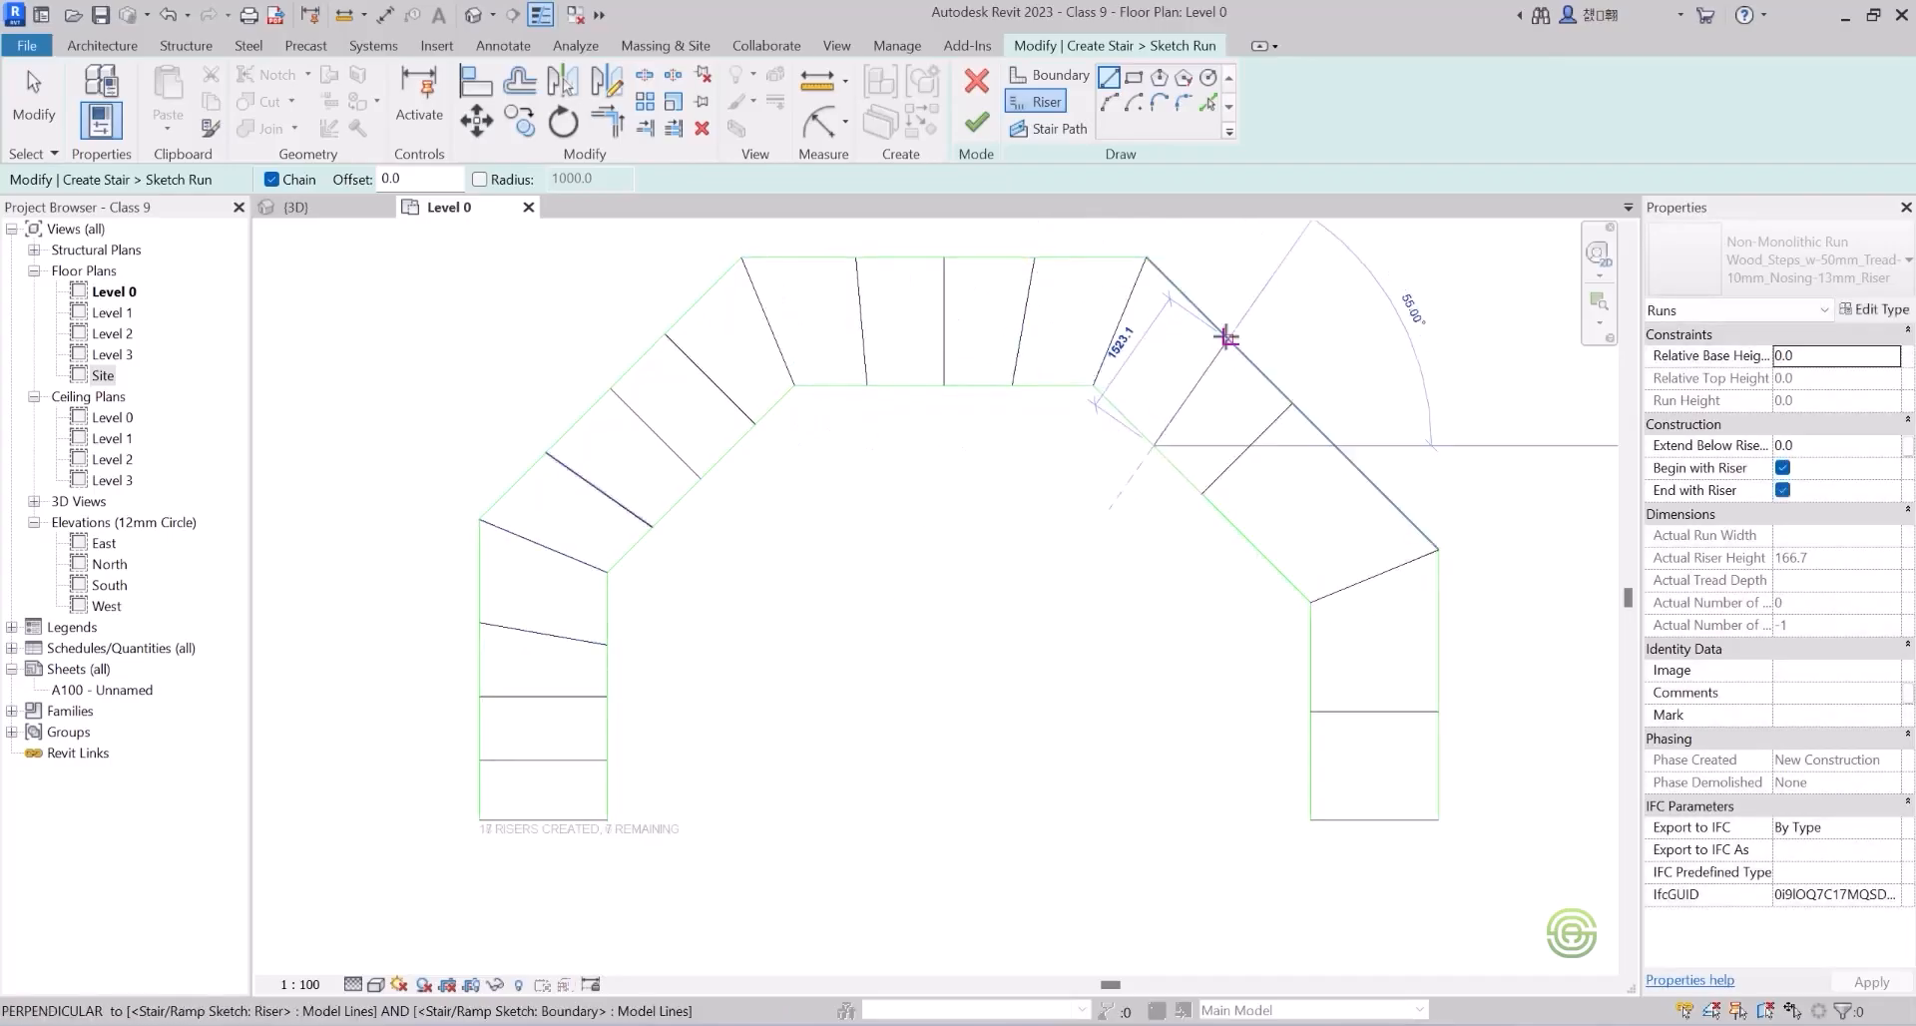
{"action": "left_click", "coordinate": [1259, 546]}
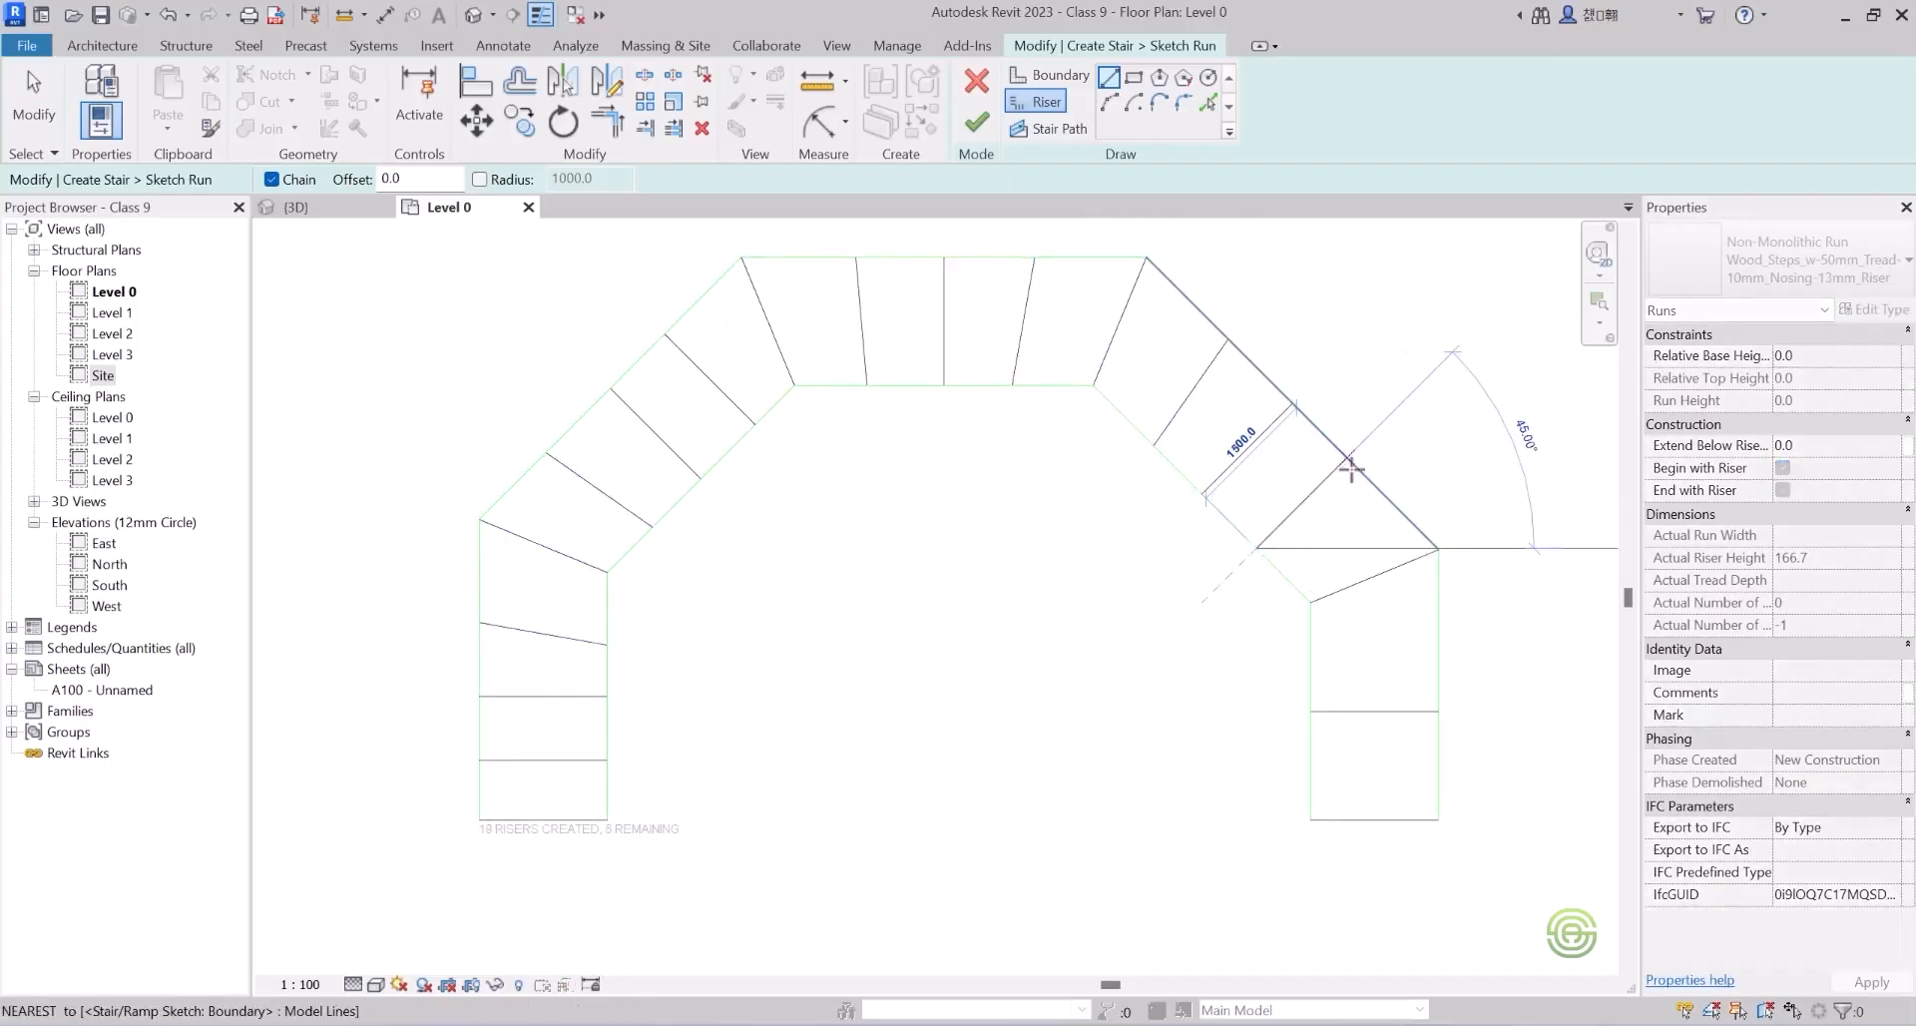
{"action": "left_click", "coordinate": [1312, 660]}
{"action": "left_click", "coordinate": [1438, 649]}
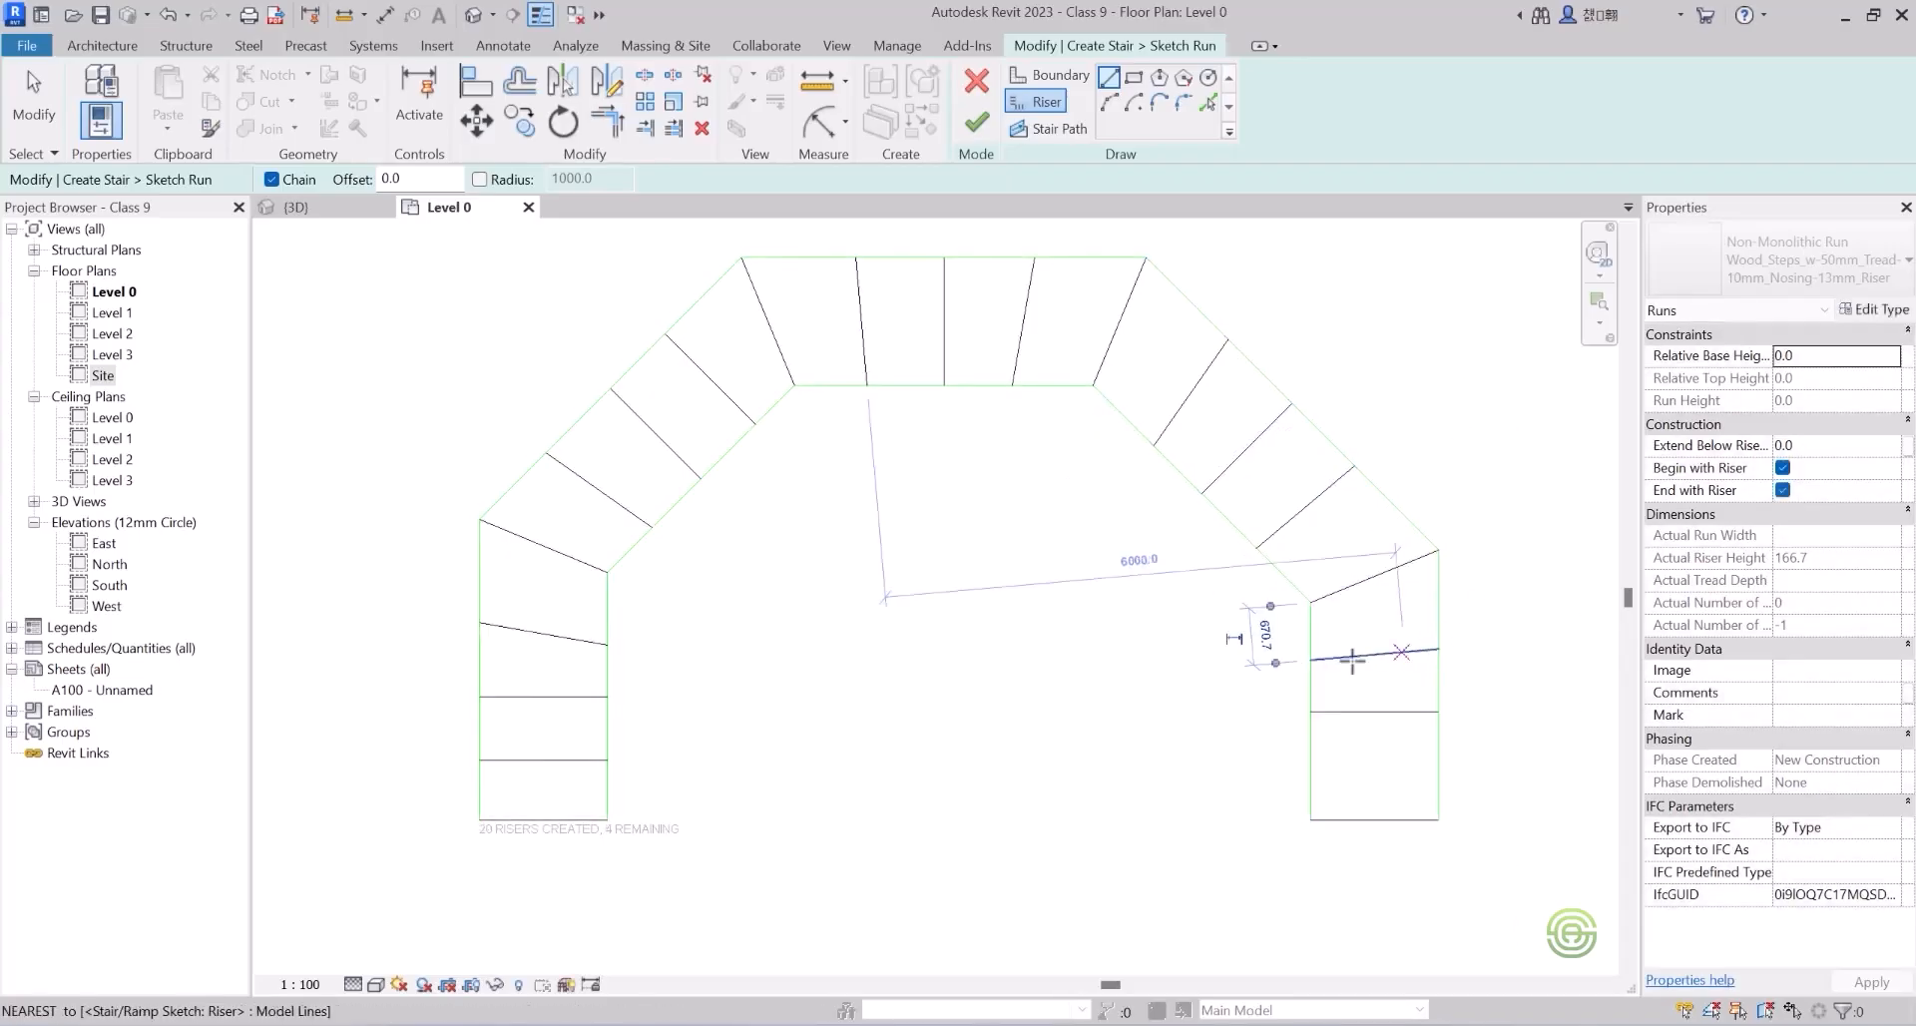
{"action": "left_click", "coordinate": [1310, 769]}
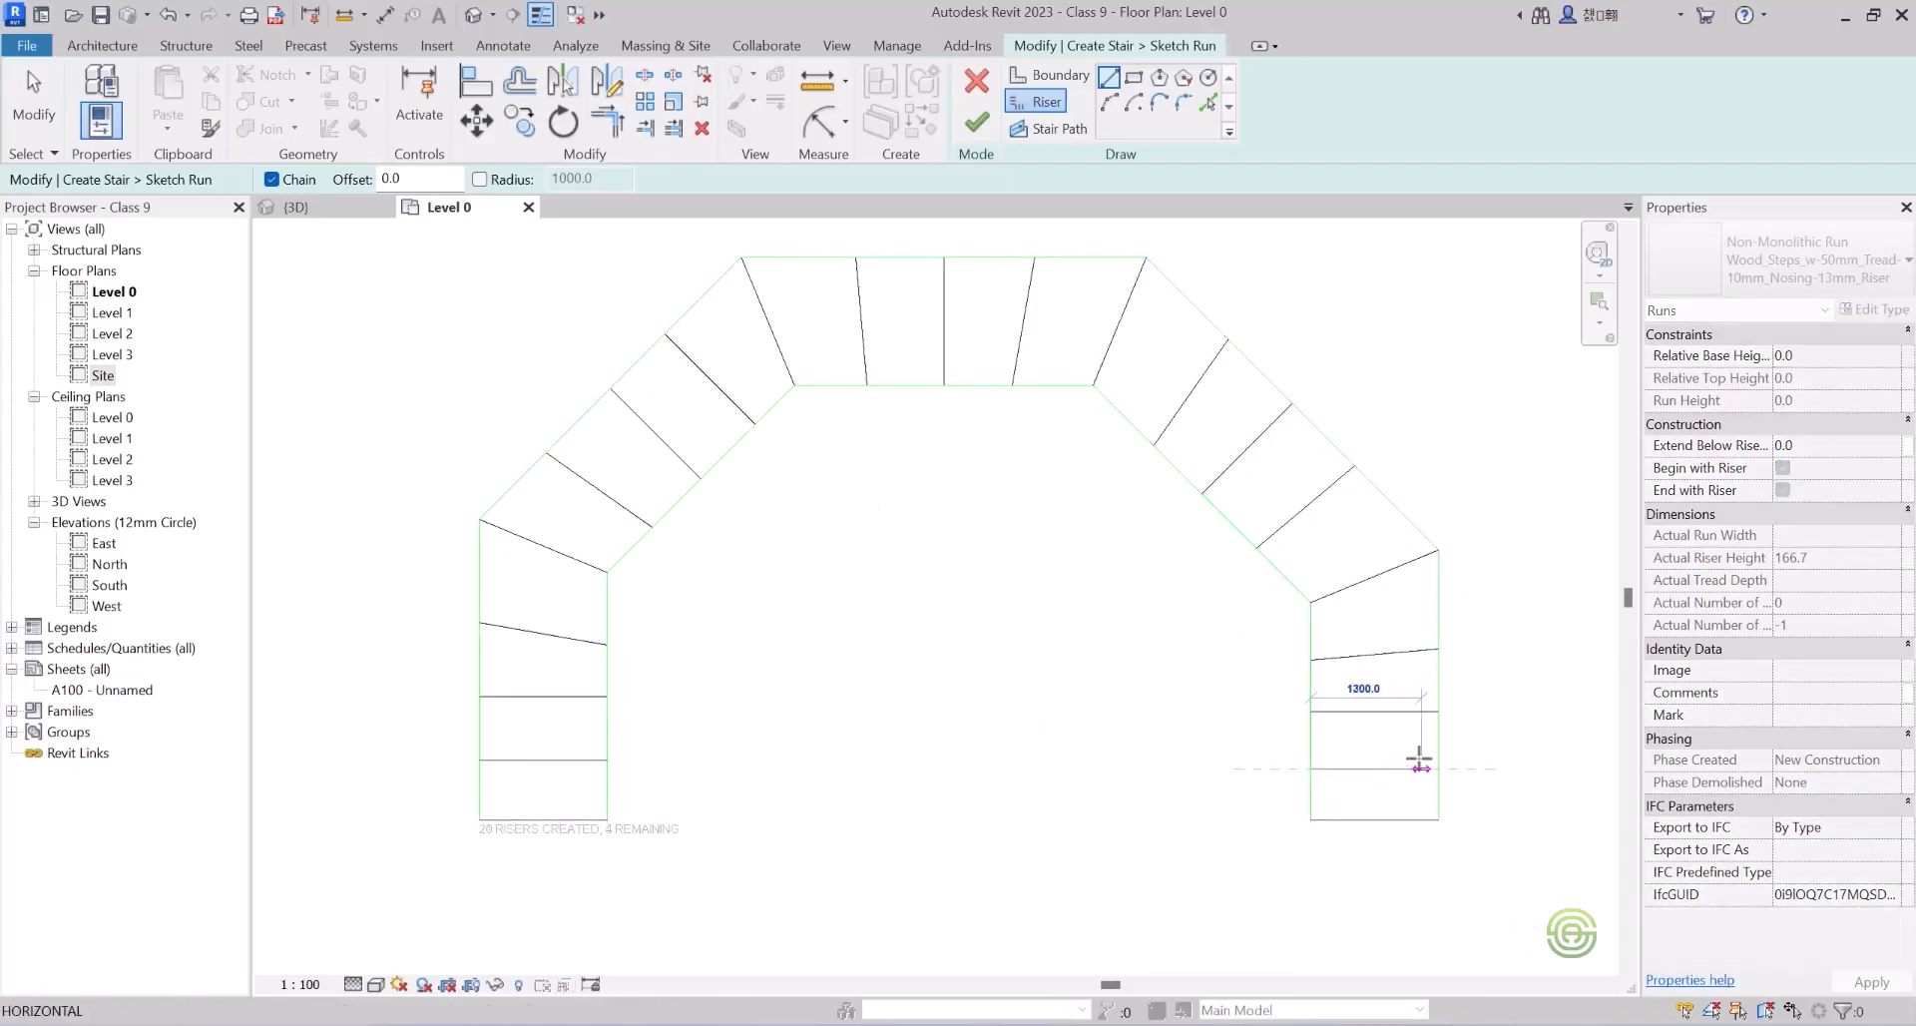
{"action": "left_click", "coordinate": [1436, 768]}
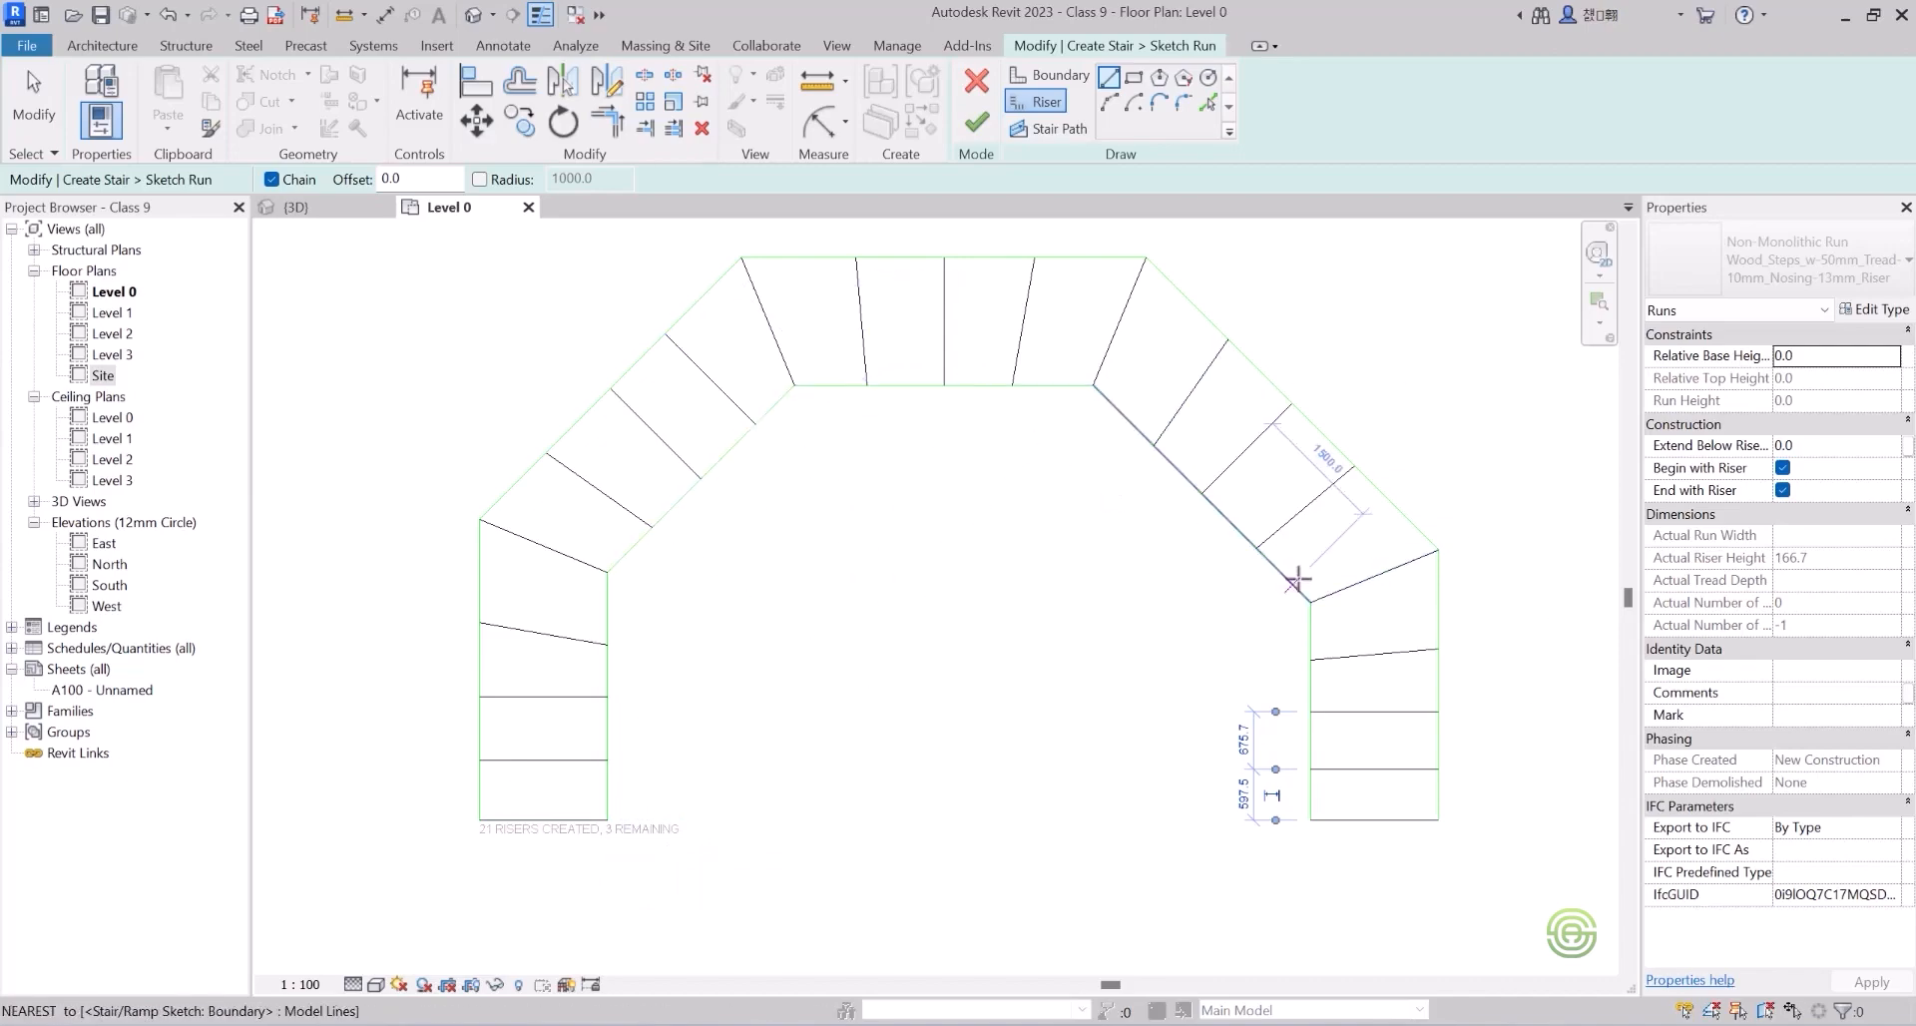
Complete the 24 risers with one near each end of the right diagonal and one near the top of the left leg.
{"action": "left_click", "coordinate": [1287, 578]}
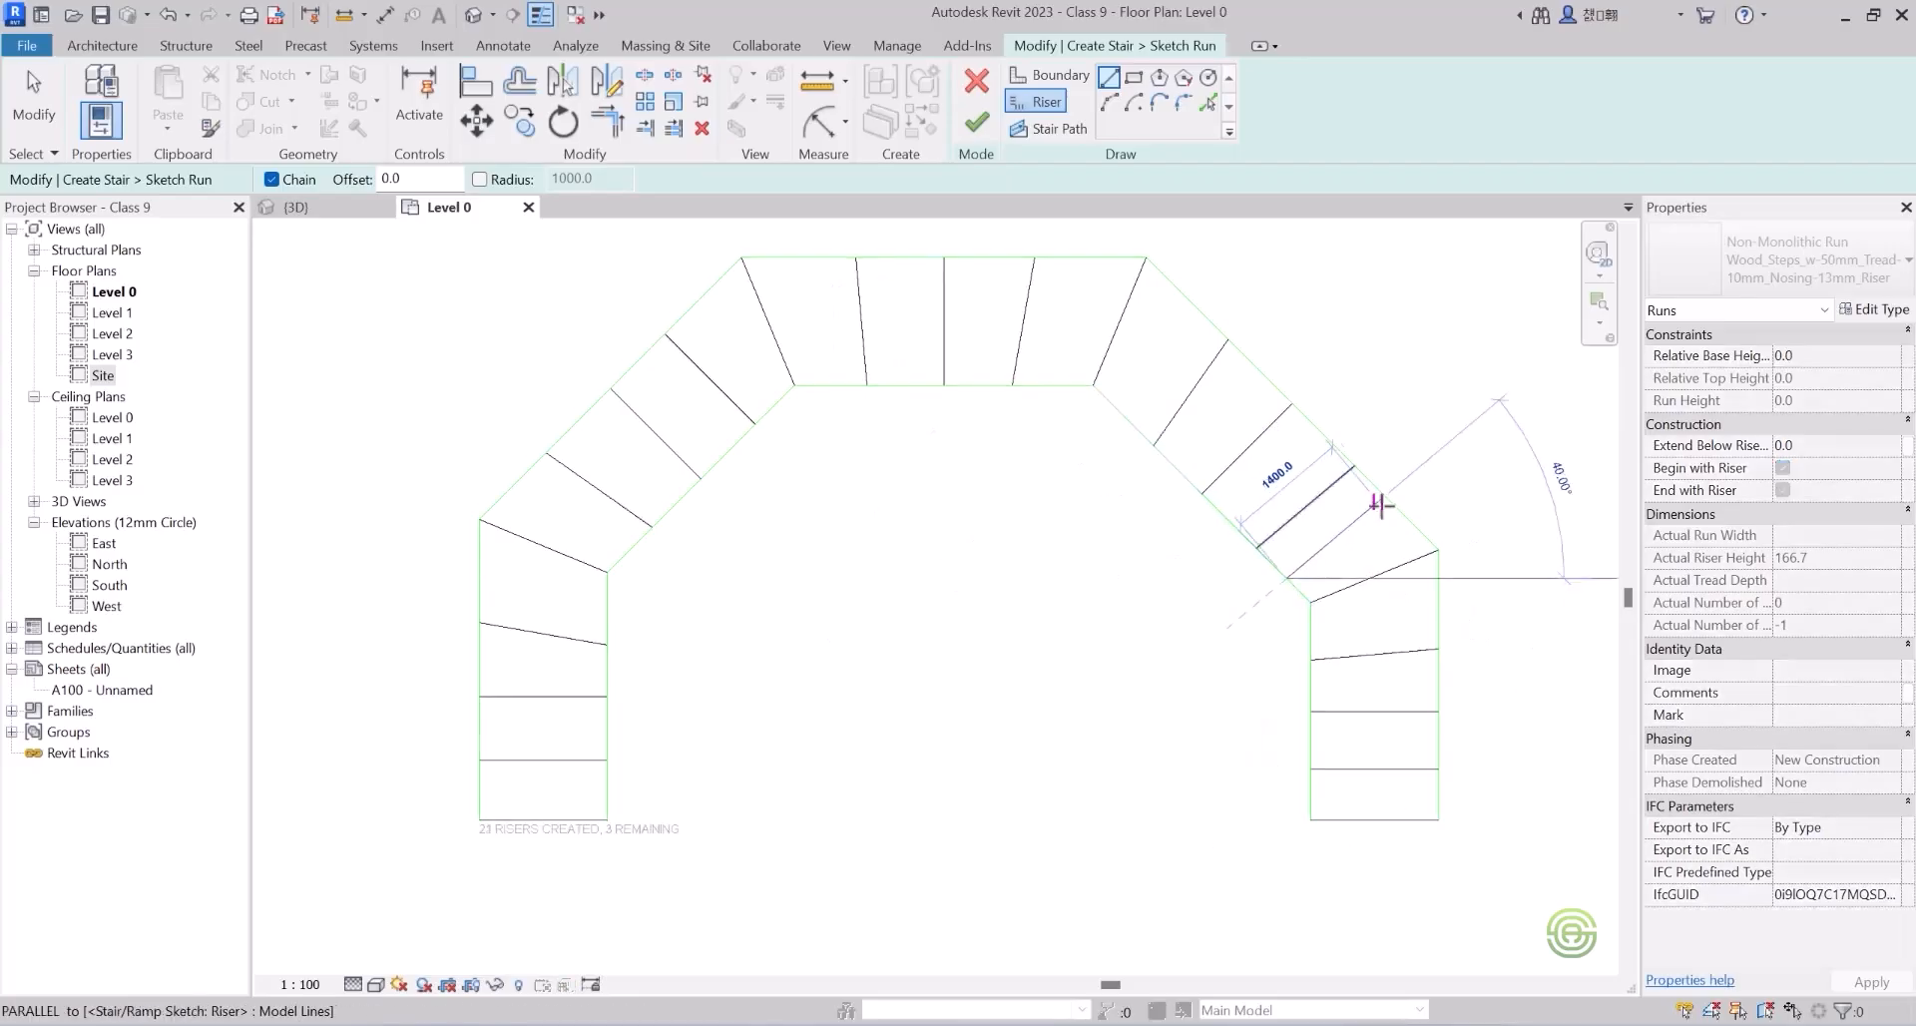
{"action": "left_click", "coordinate": [1393, 507]}
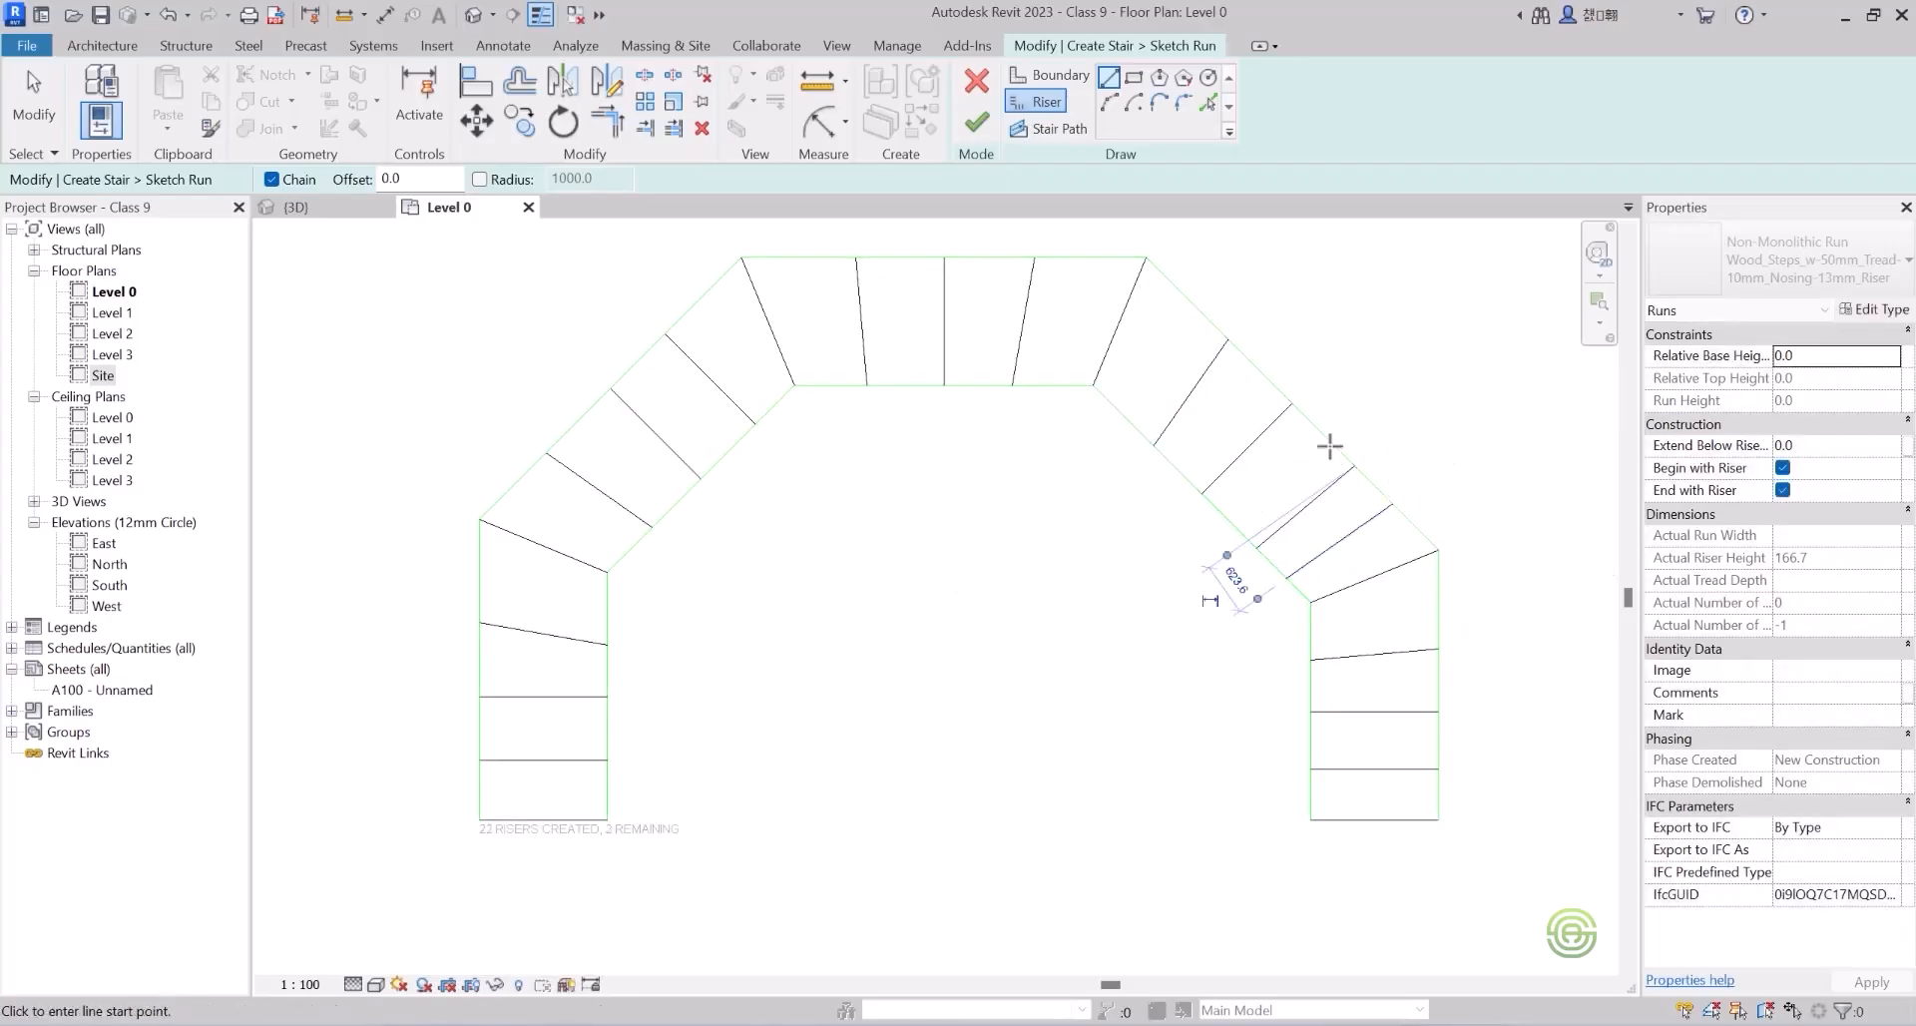
{"action": "left_click", "coordinate": [605, 609]}
{"action": "left_click", "coordinate": [480, 578]}
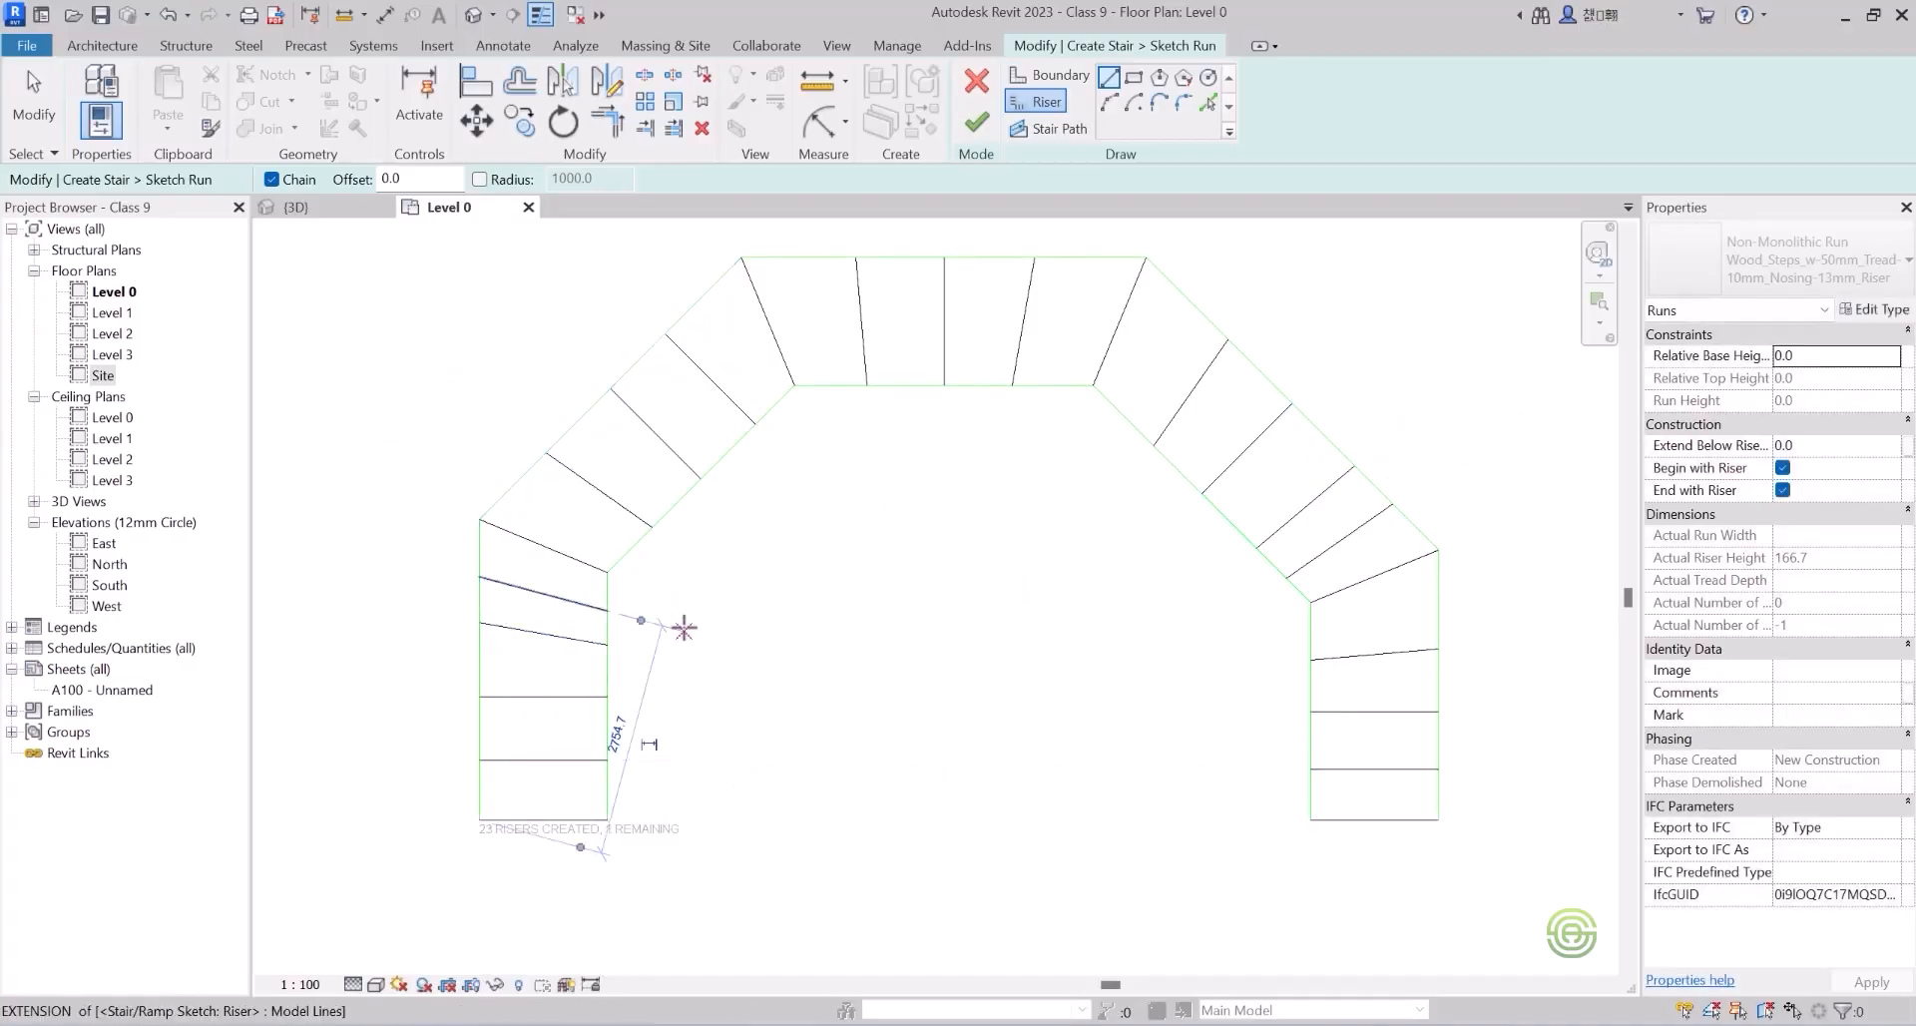
{"action": "scroll", "coordinate": [686, 629], "scroll_direction": "down", "scroll_amount": 2}
{"action": "scroll", "coordinate": [1051, 415], "scroll_direction": "up", "scroll_amount": 2}
{"action": "left_click", "coordinate": [1006, 483]}
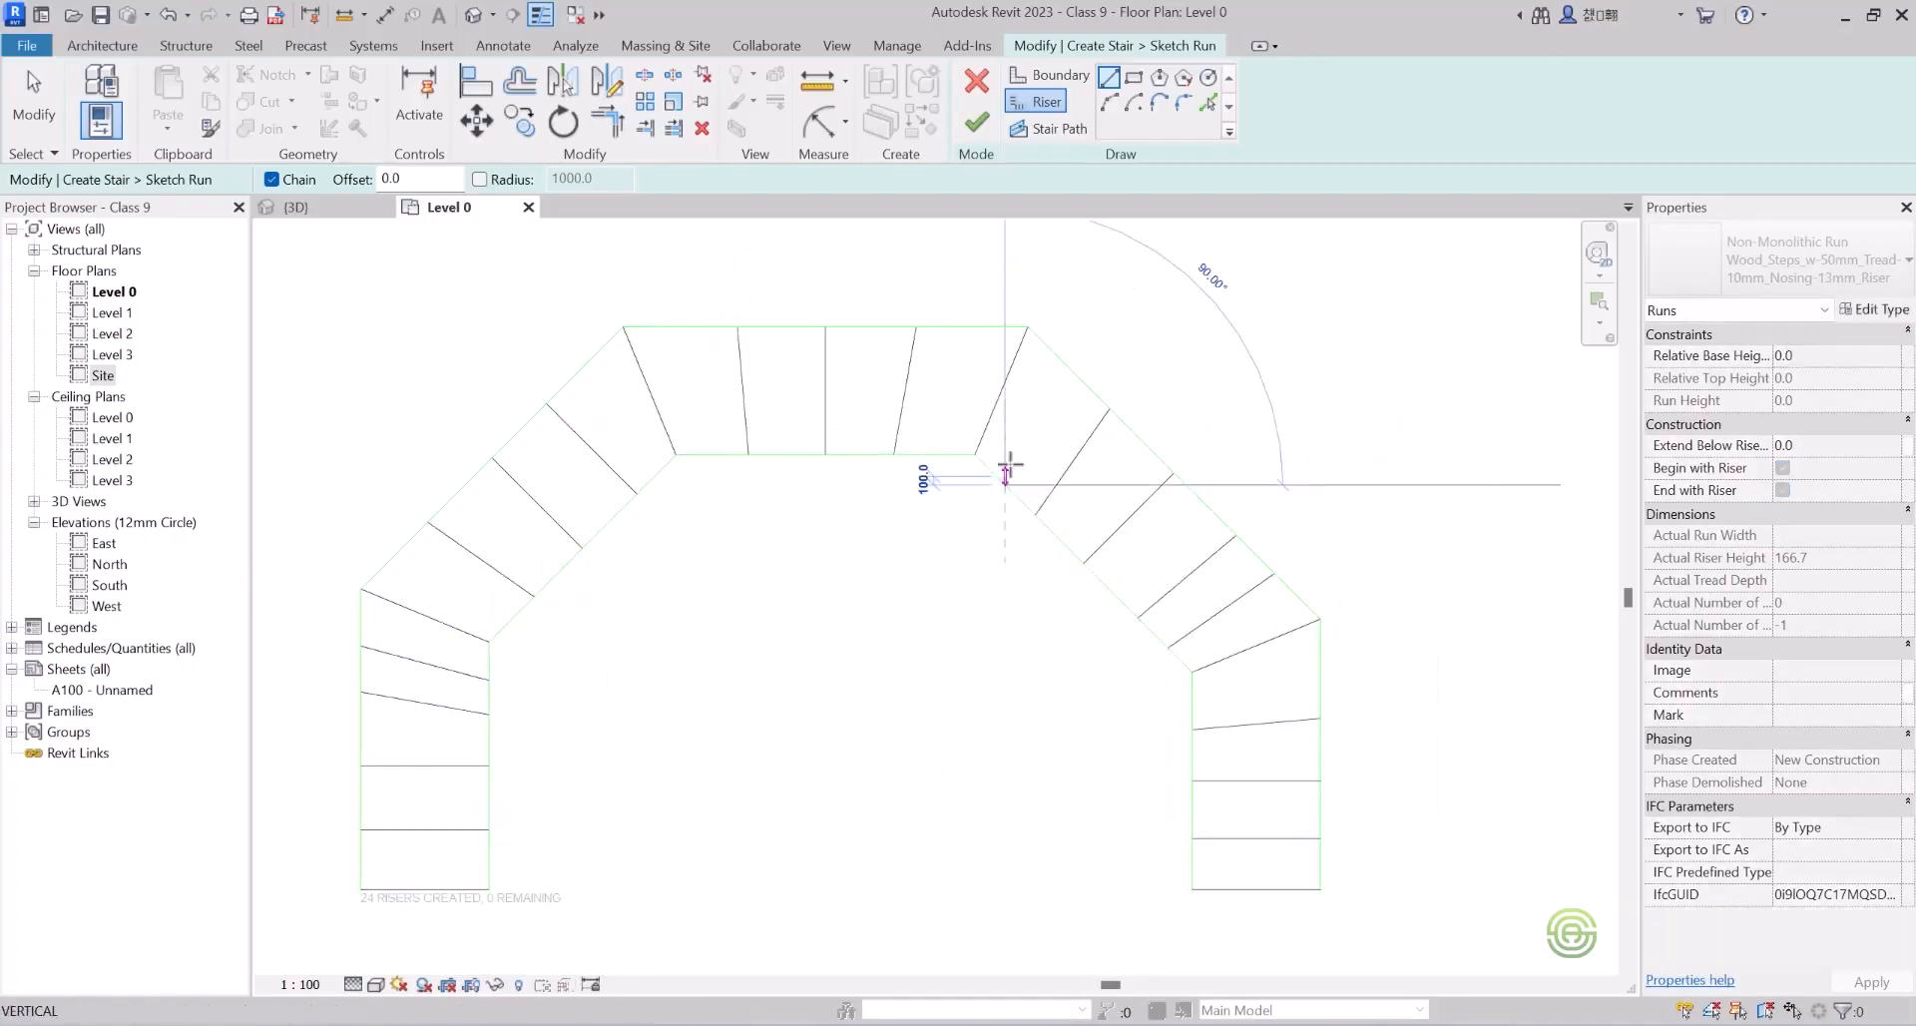
{"action": "left_click", "coordinate": [1067, 370]}
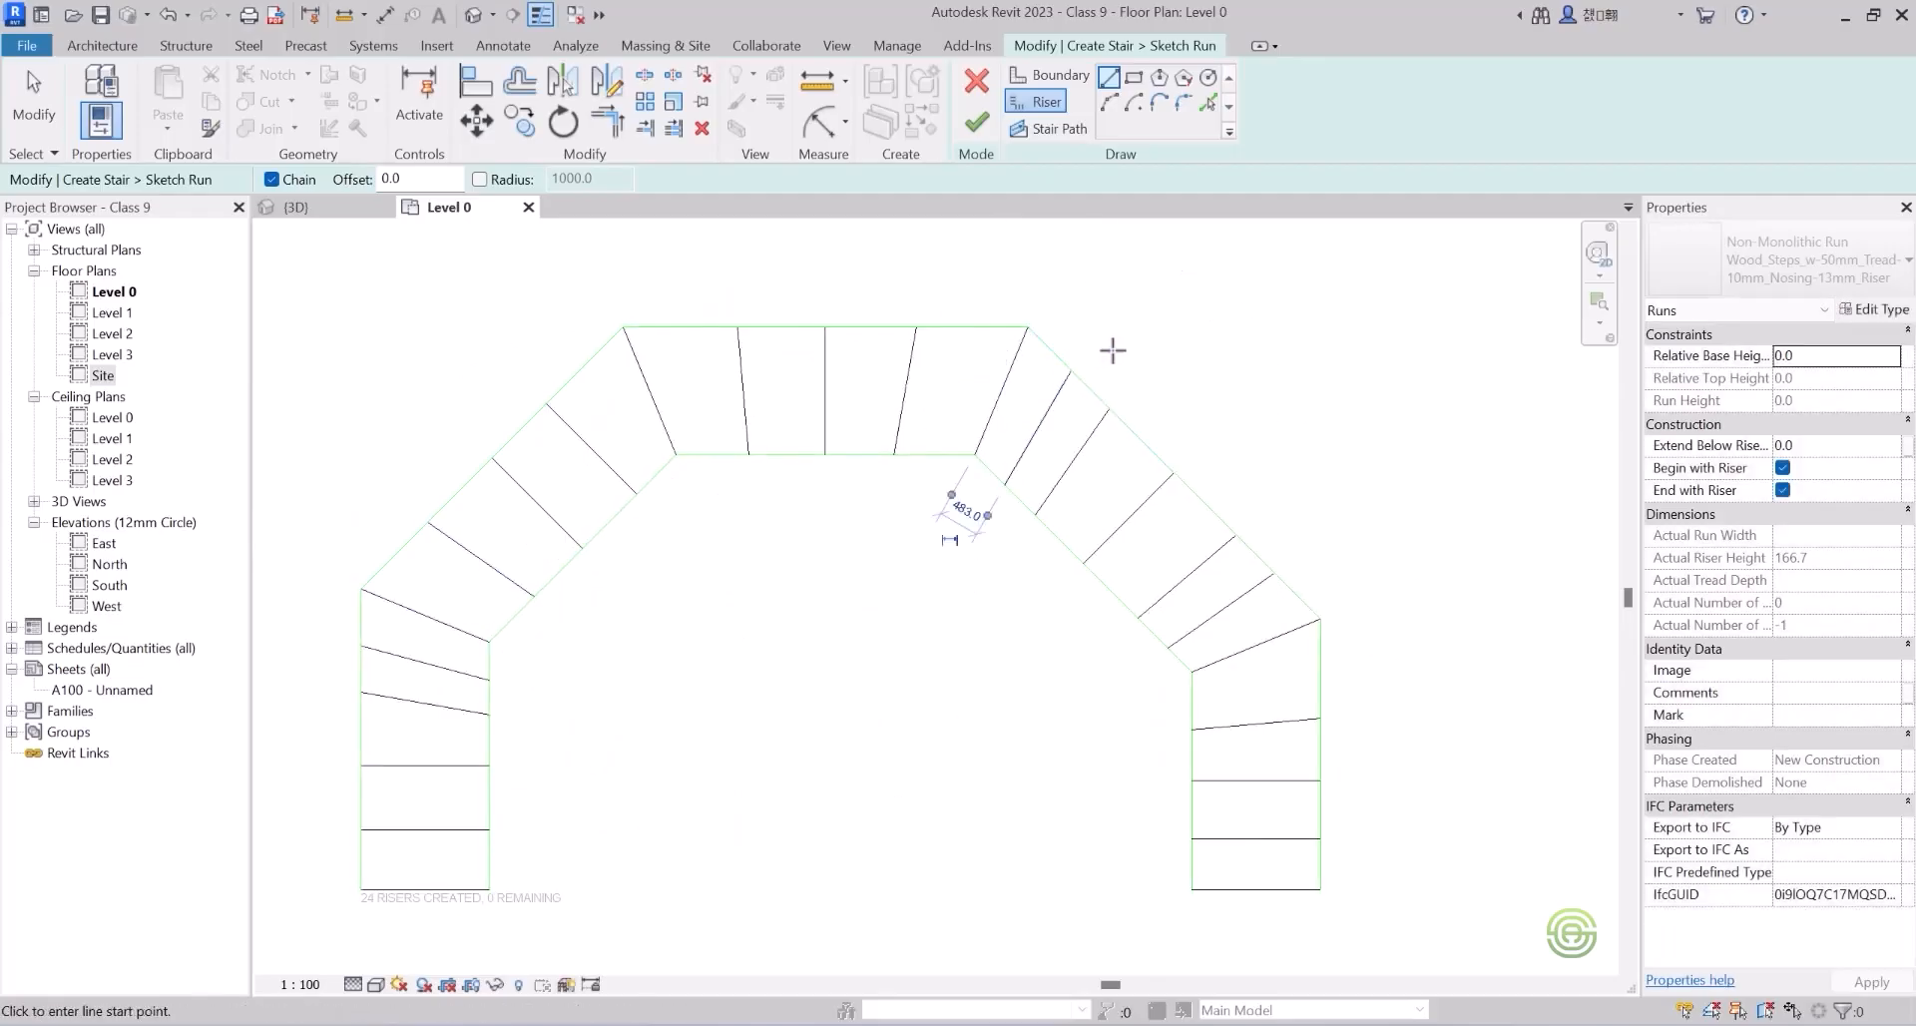
{"action": "scroll", "coordinate": [1044, 465], "scroll_direction": "down", "scroll_amount": 1}
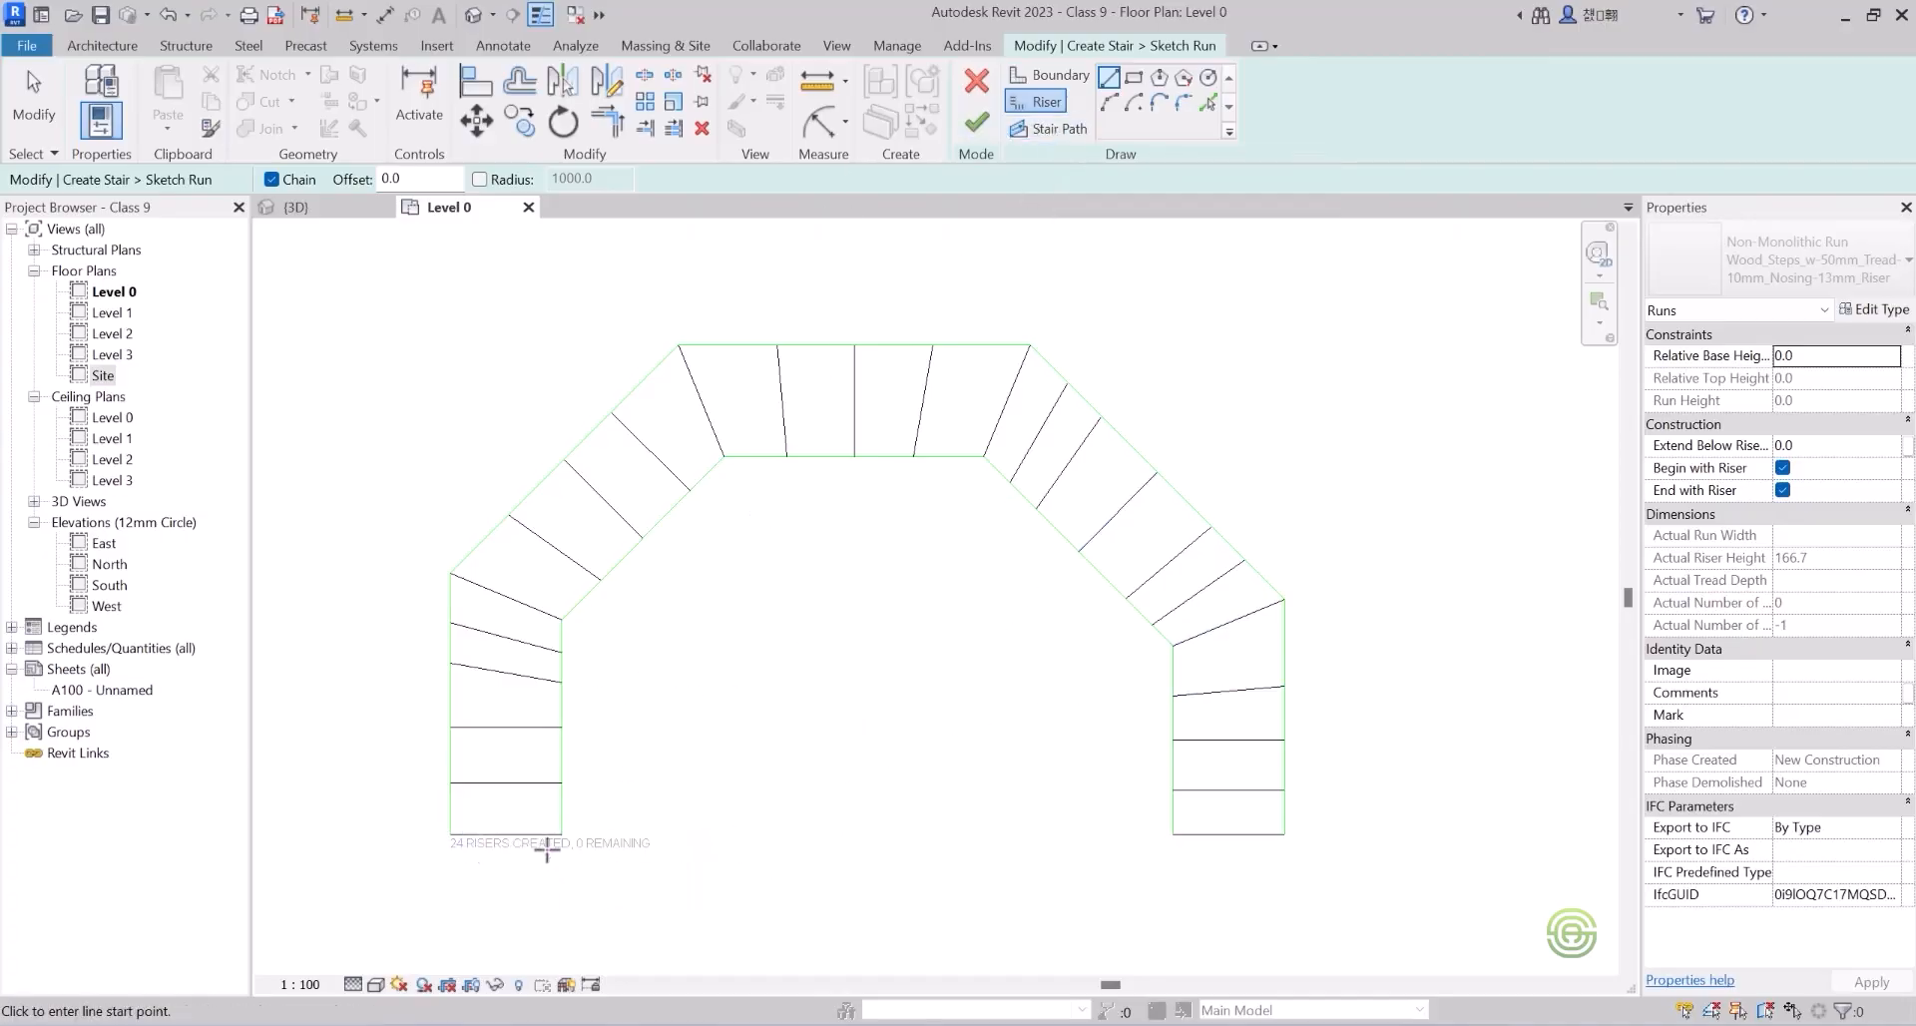
Sketch the stair path along the middle of the left vertical leg and the left diagonal segment, starting at the bottom riser.
{"action": "left_click", "coordinate": [1047, 134]}
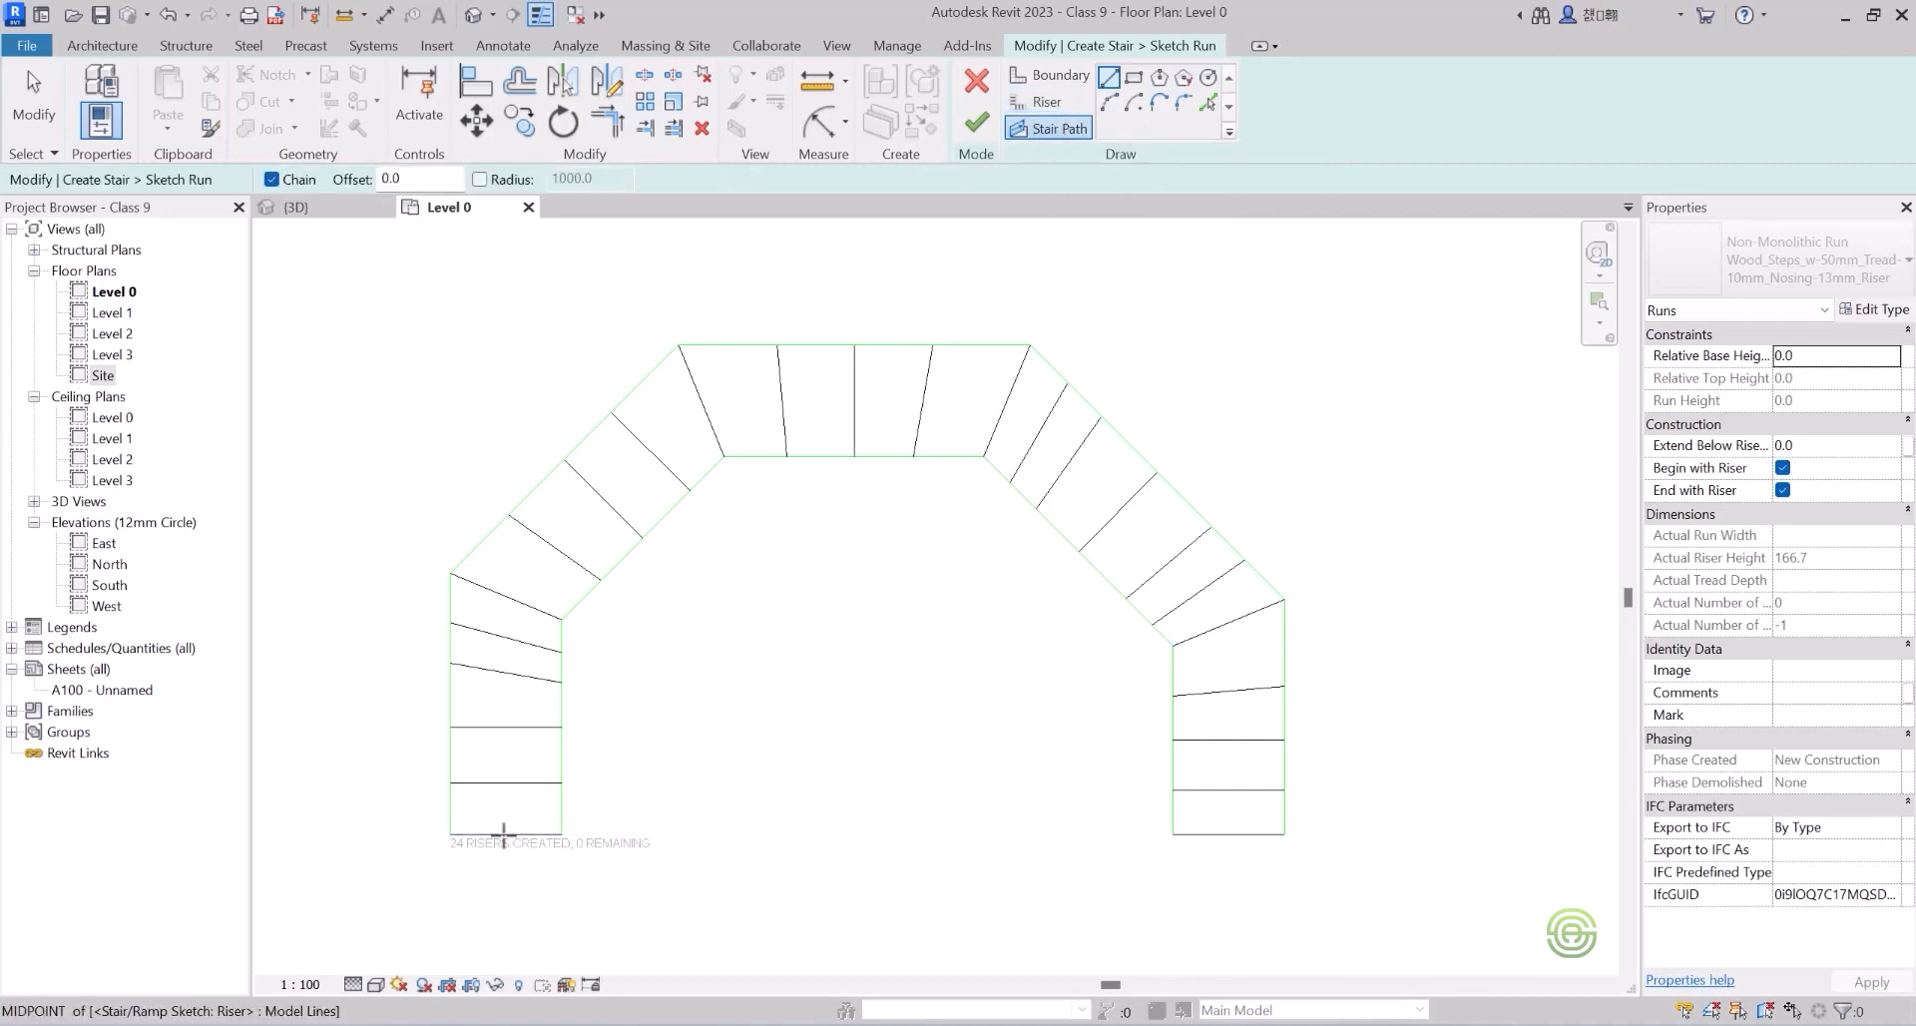
{"action": "left_click", "coordinate": [506, 835]}
{"action": "left_click", "coordinate": [506, 597]}
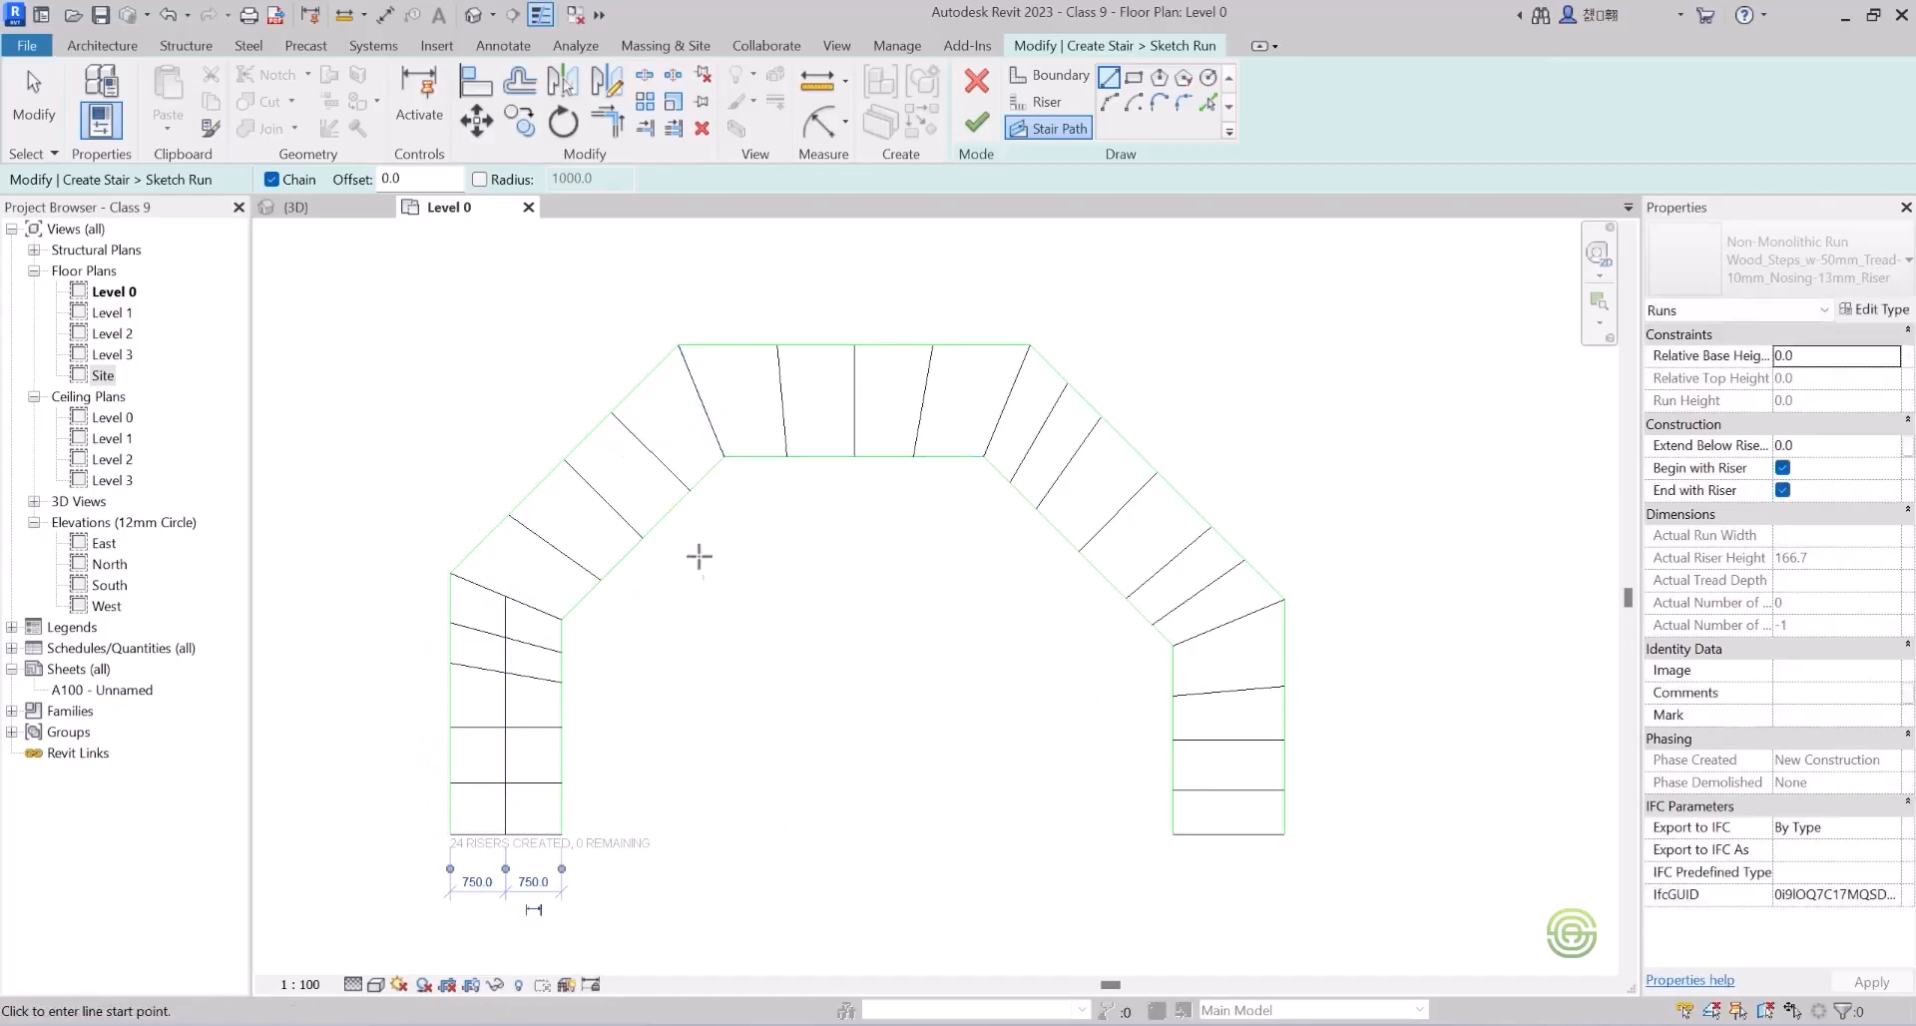
{"action": "left_click", "coordinate": [506, 597]}
{"action": "left_click", "coordinate": [702, 402]}
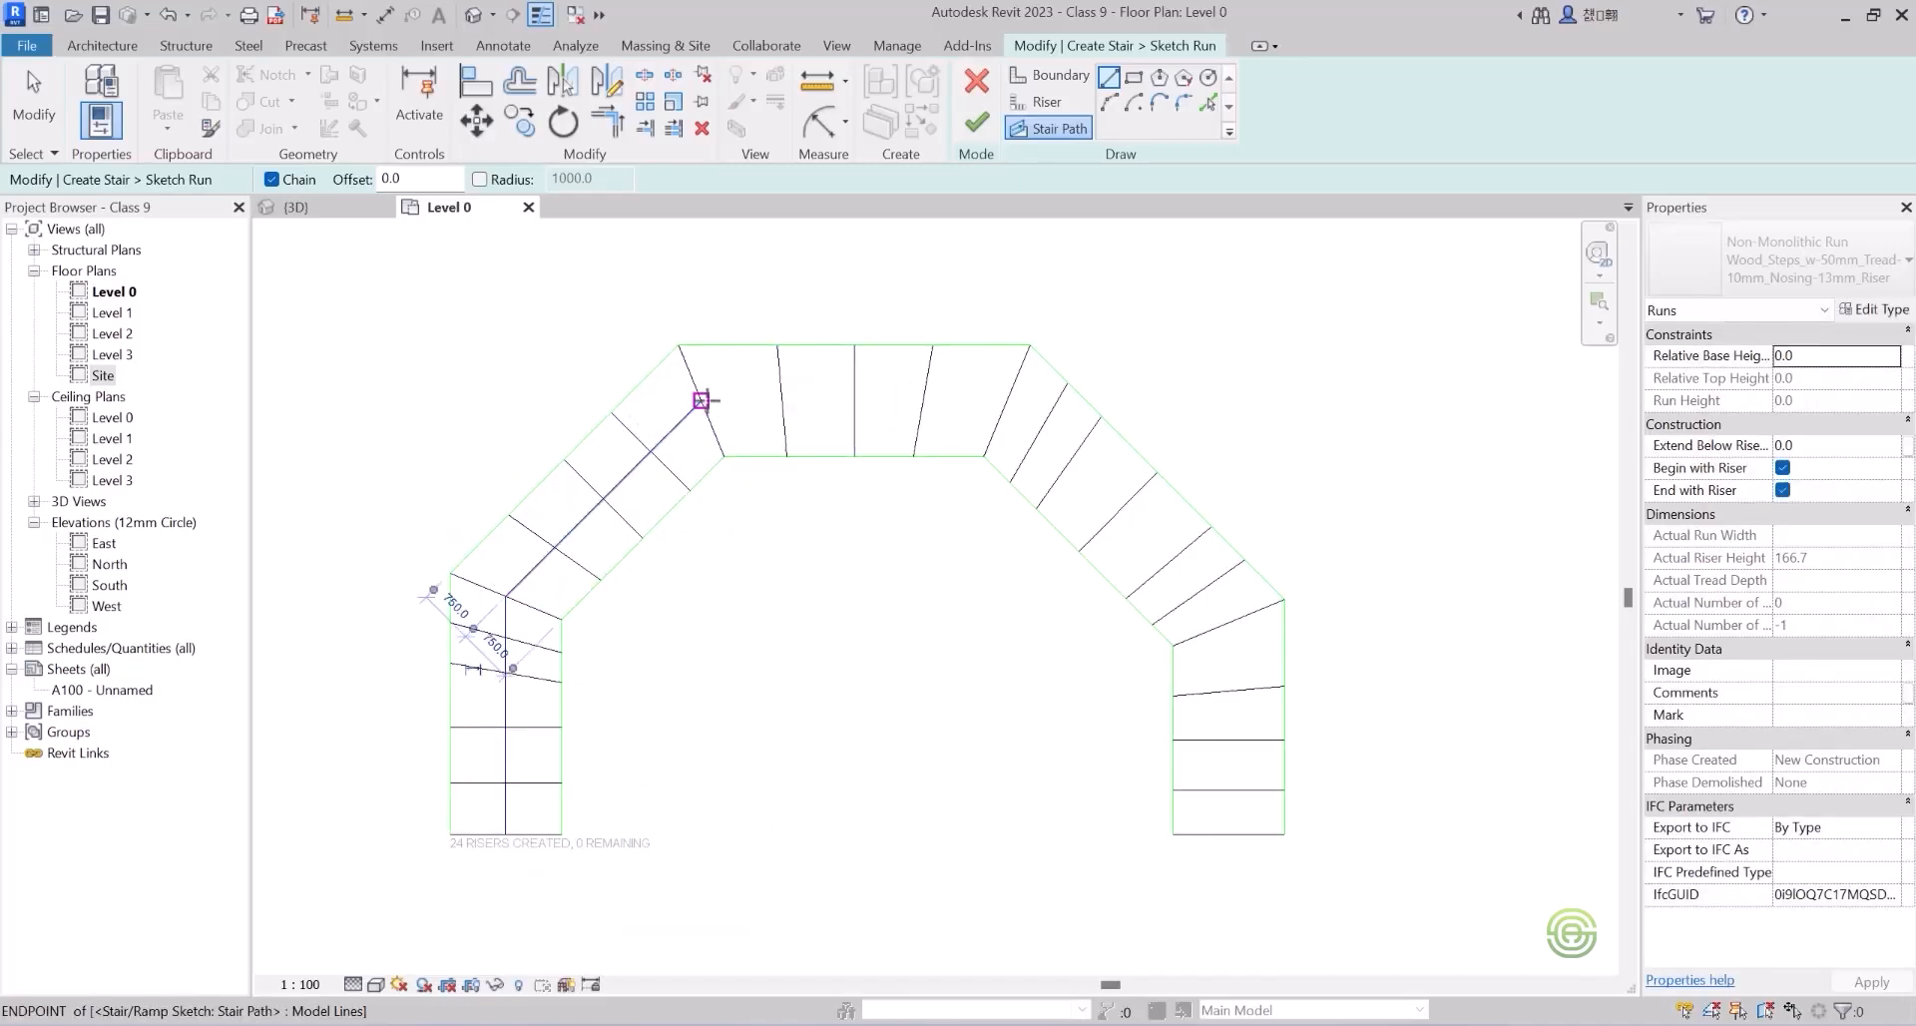
Continue the stair path through the middle of the top segment, right diagonal and right vertical leg, and finish the run sketch.
{"action": "left_click", "coordinate": [703, 400]}
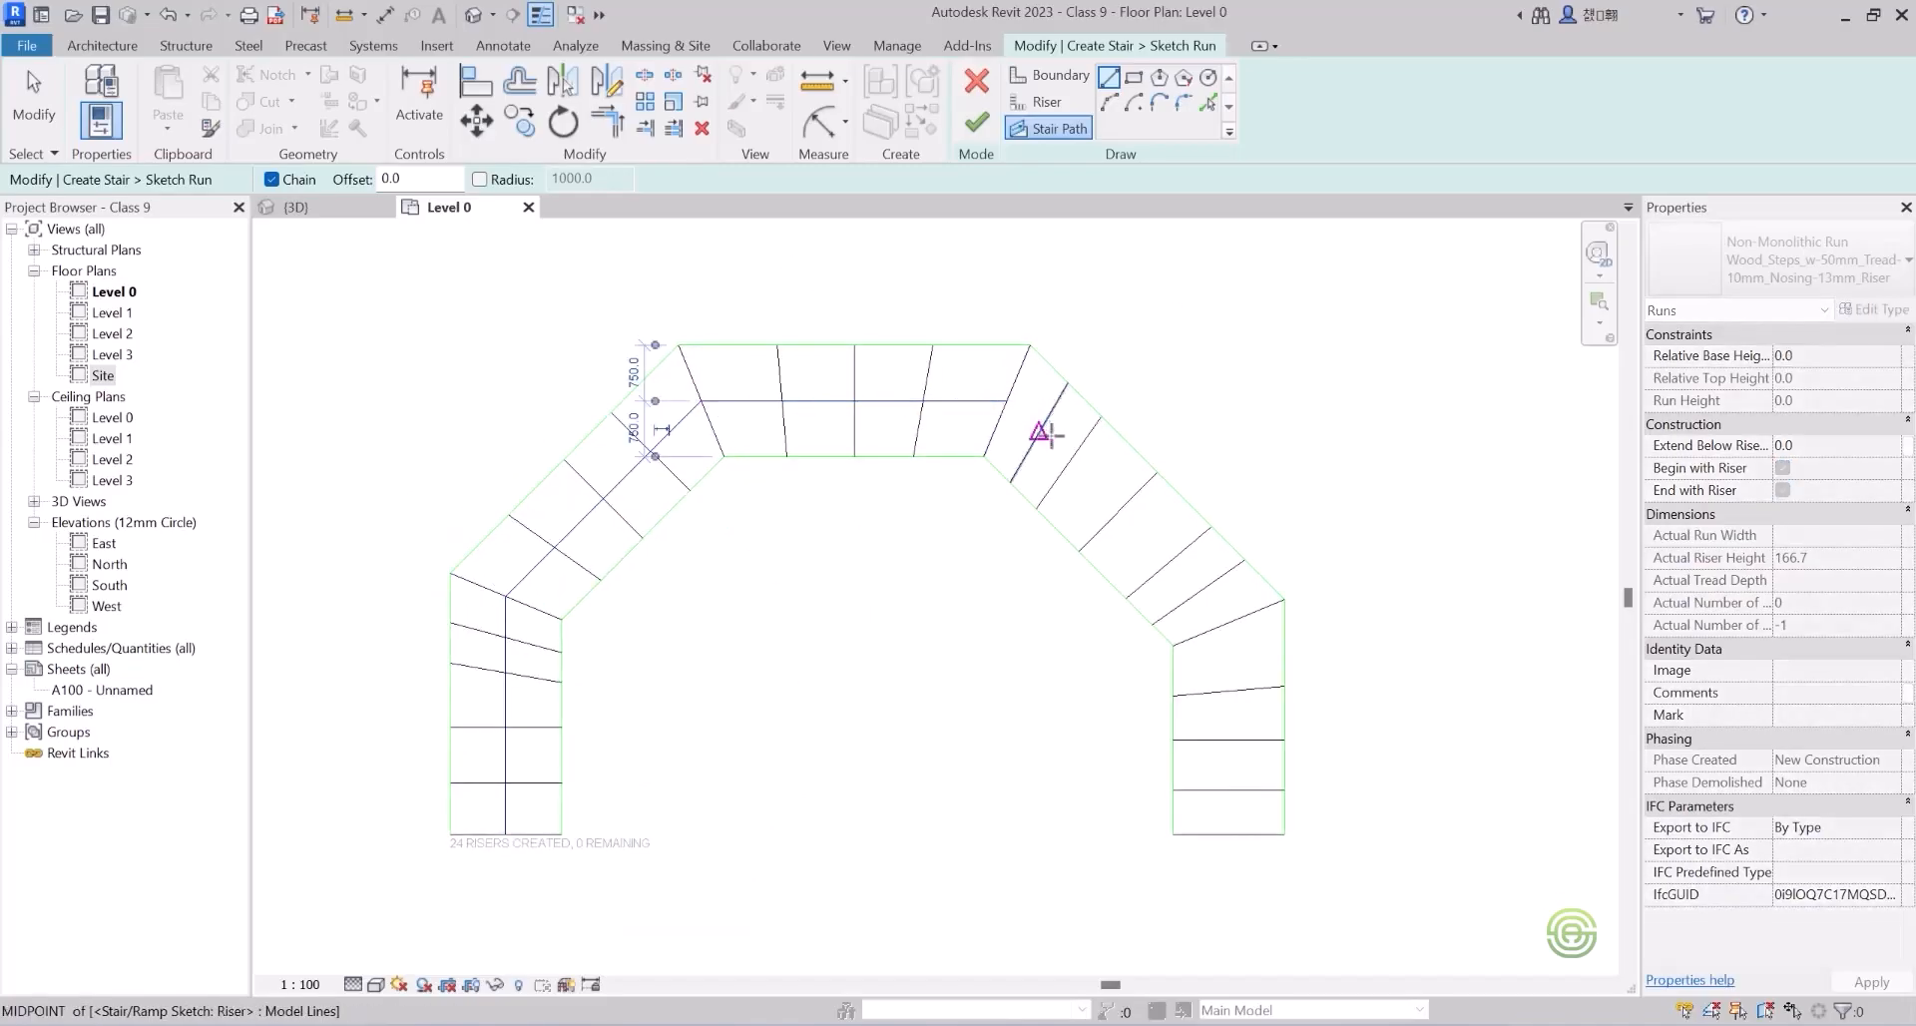
{"action": "left_click", "coordinate": [1006, 400]}
{"action": "left_click", "coordinate": [1006, 400]}
{"action": "left_click", "coordinate": [1228, 621]}
{"action": "left_click", "coordinate": [1228, 620]}
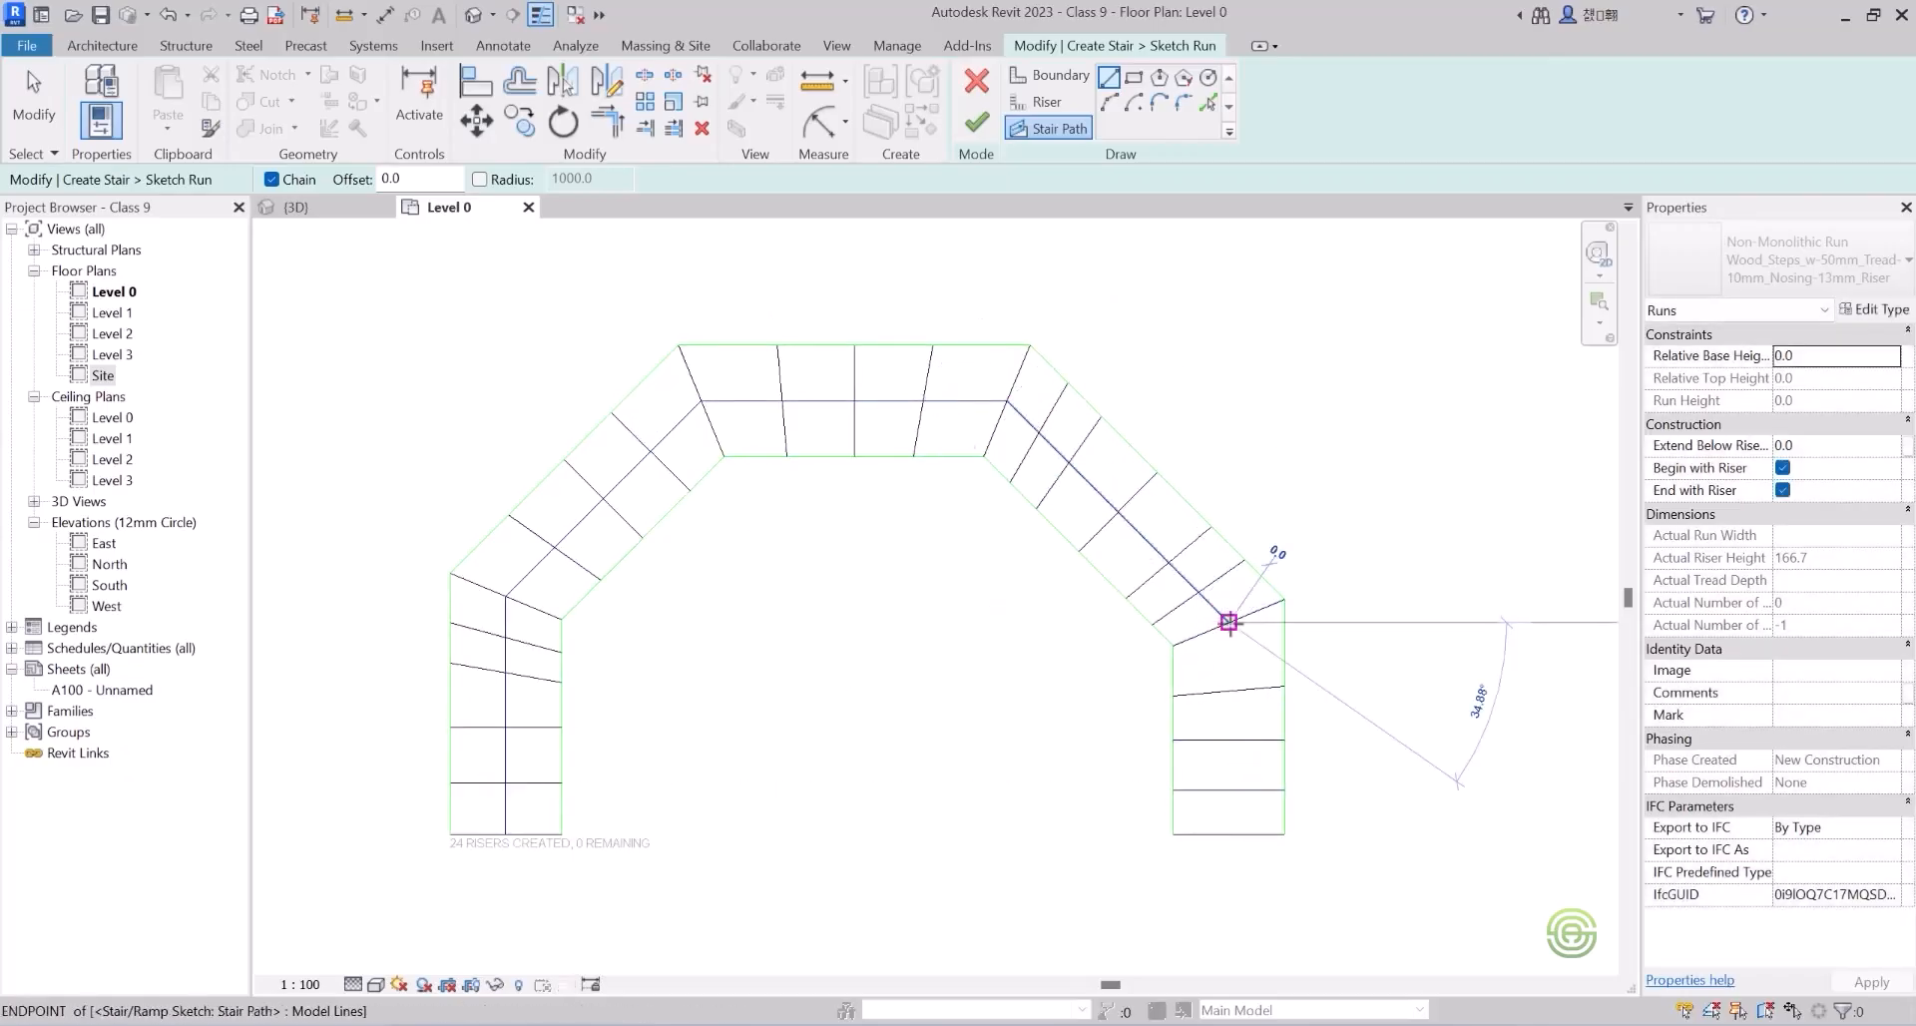
{"action": "left_click", "coordinate": [1229, 833]}
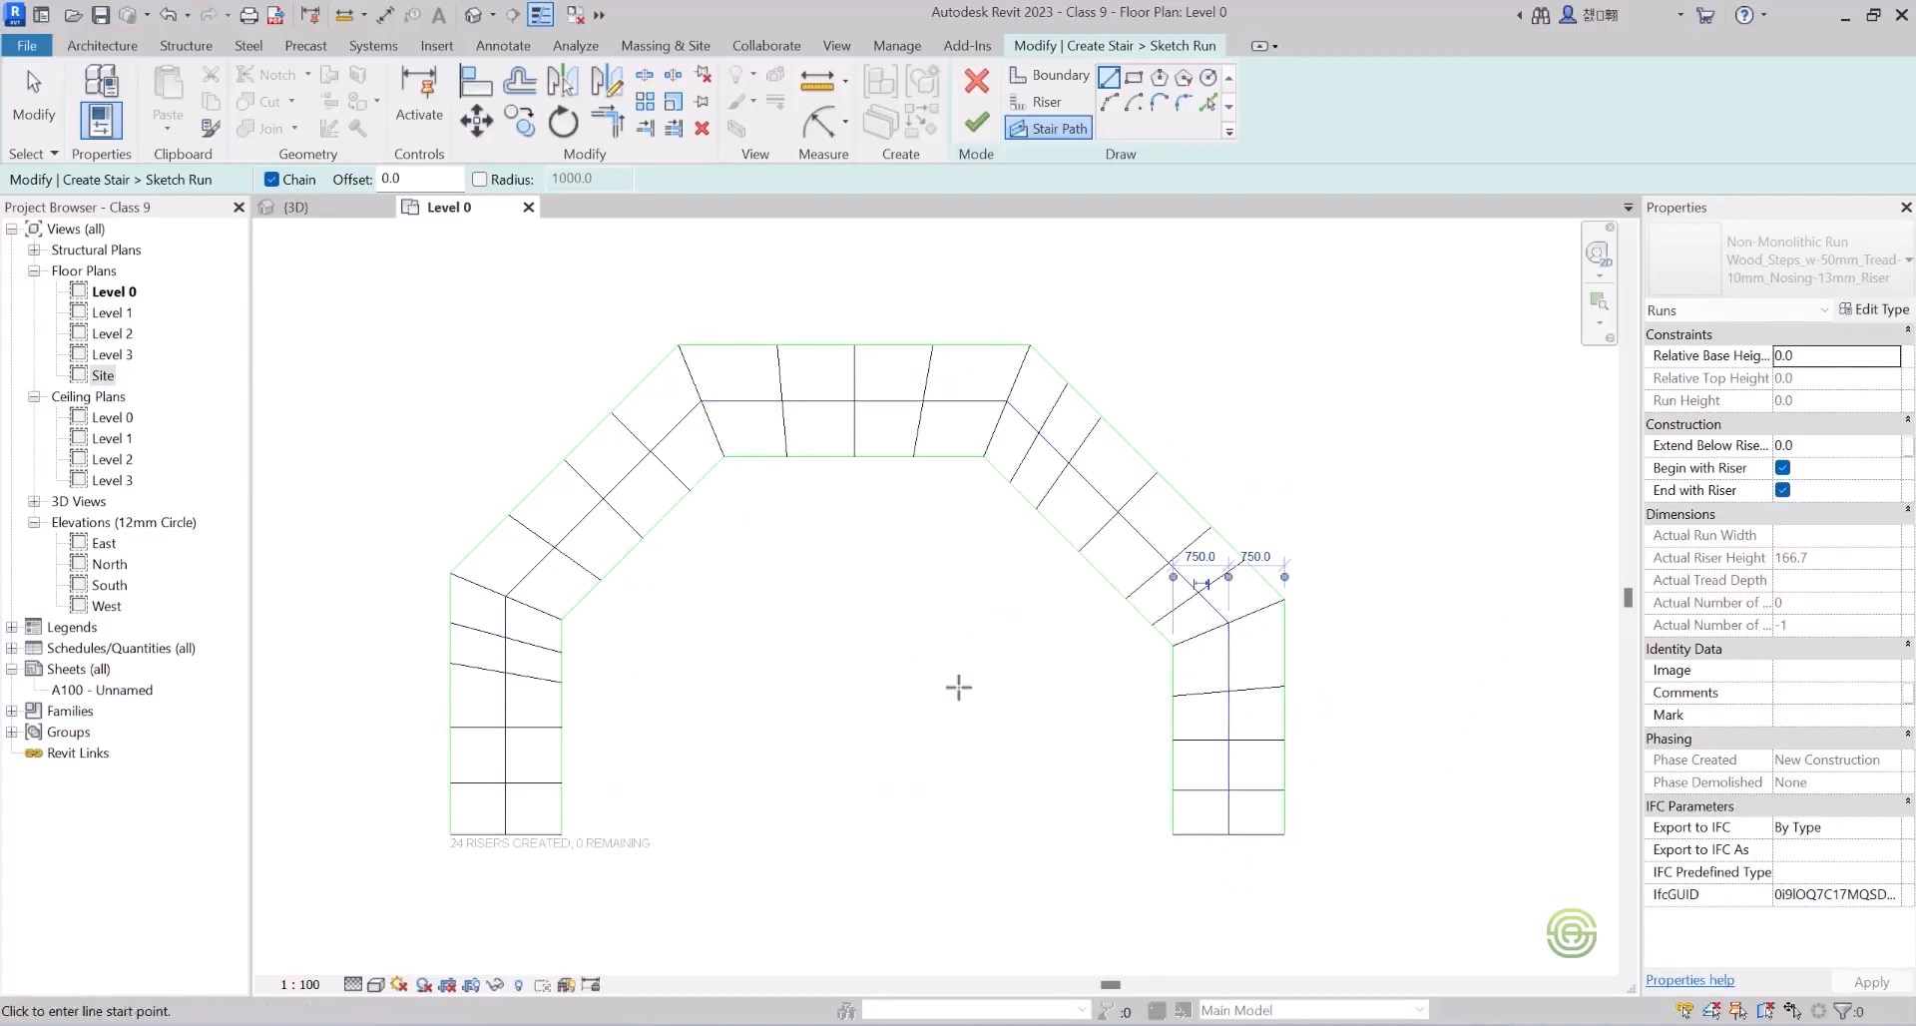
{"action": "key", "text": "Escape"}
{"action": "key", "text": "Escape"}
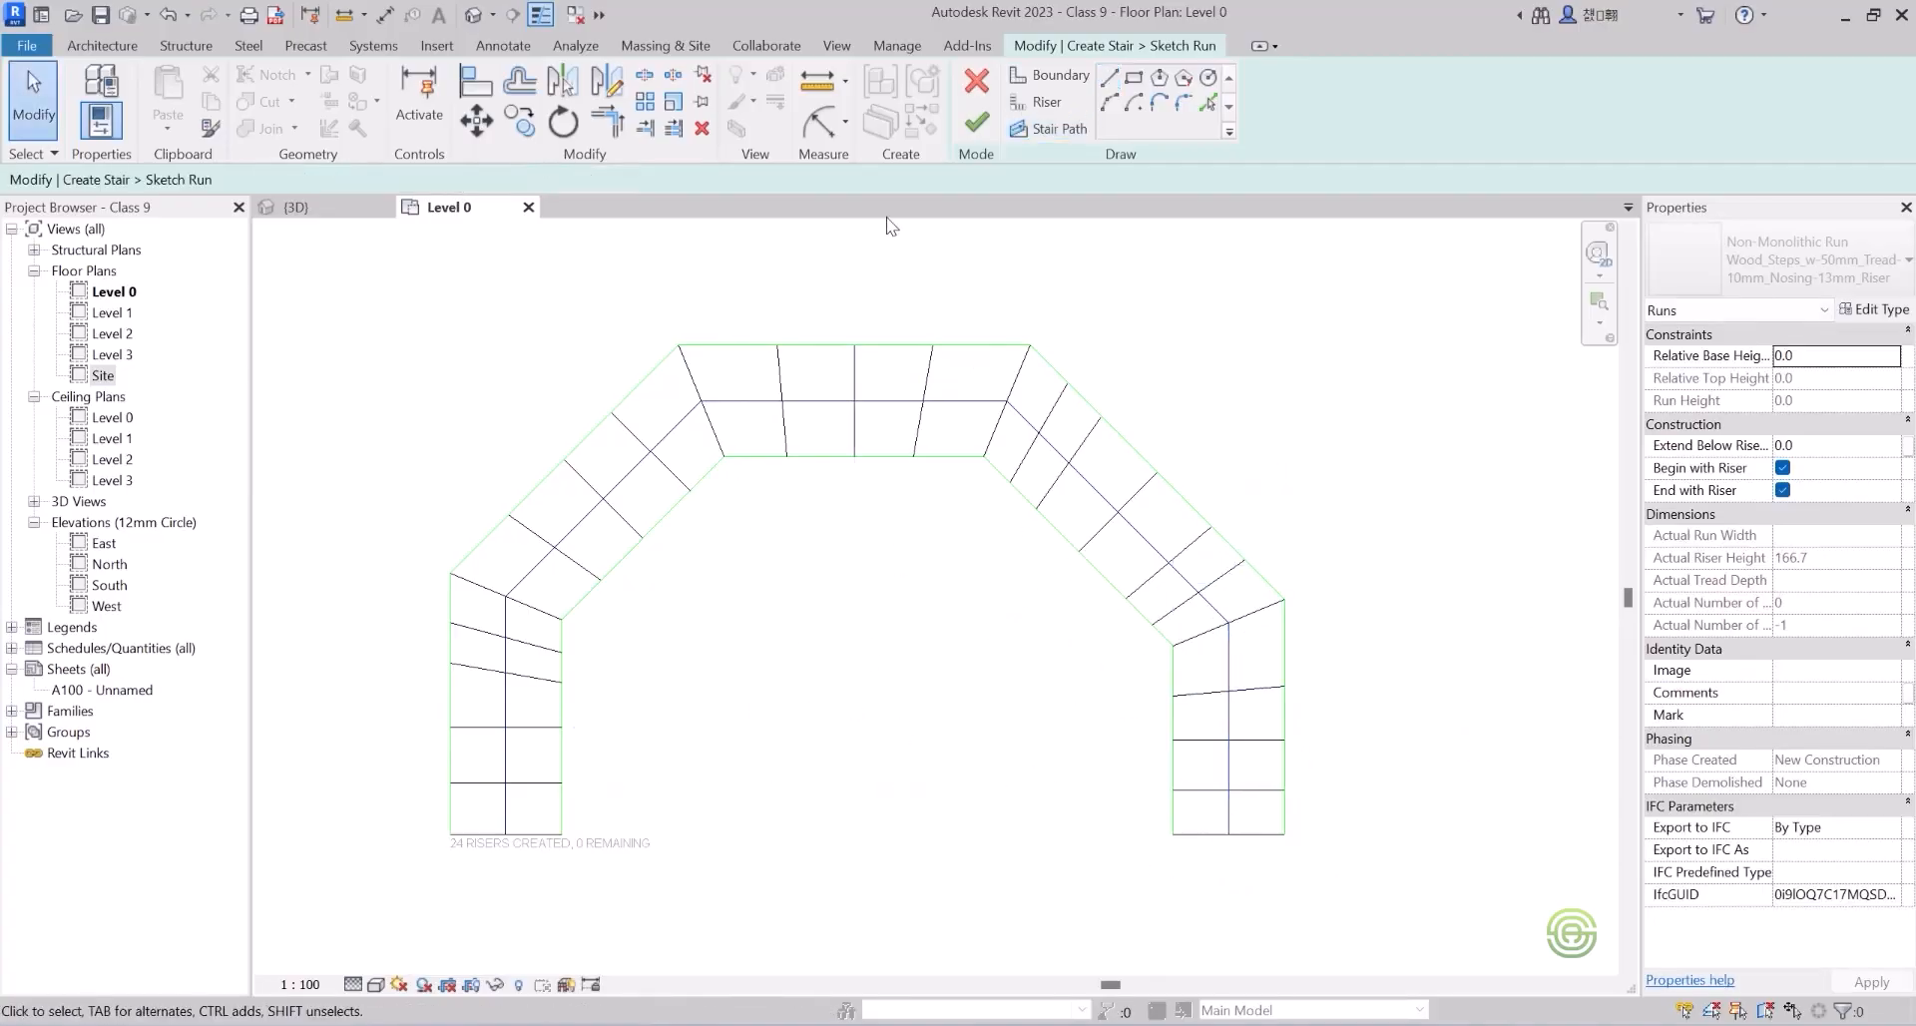
{"action": "left_click", "coordinate": [979, 130]}
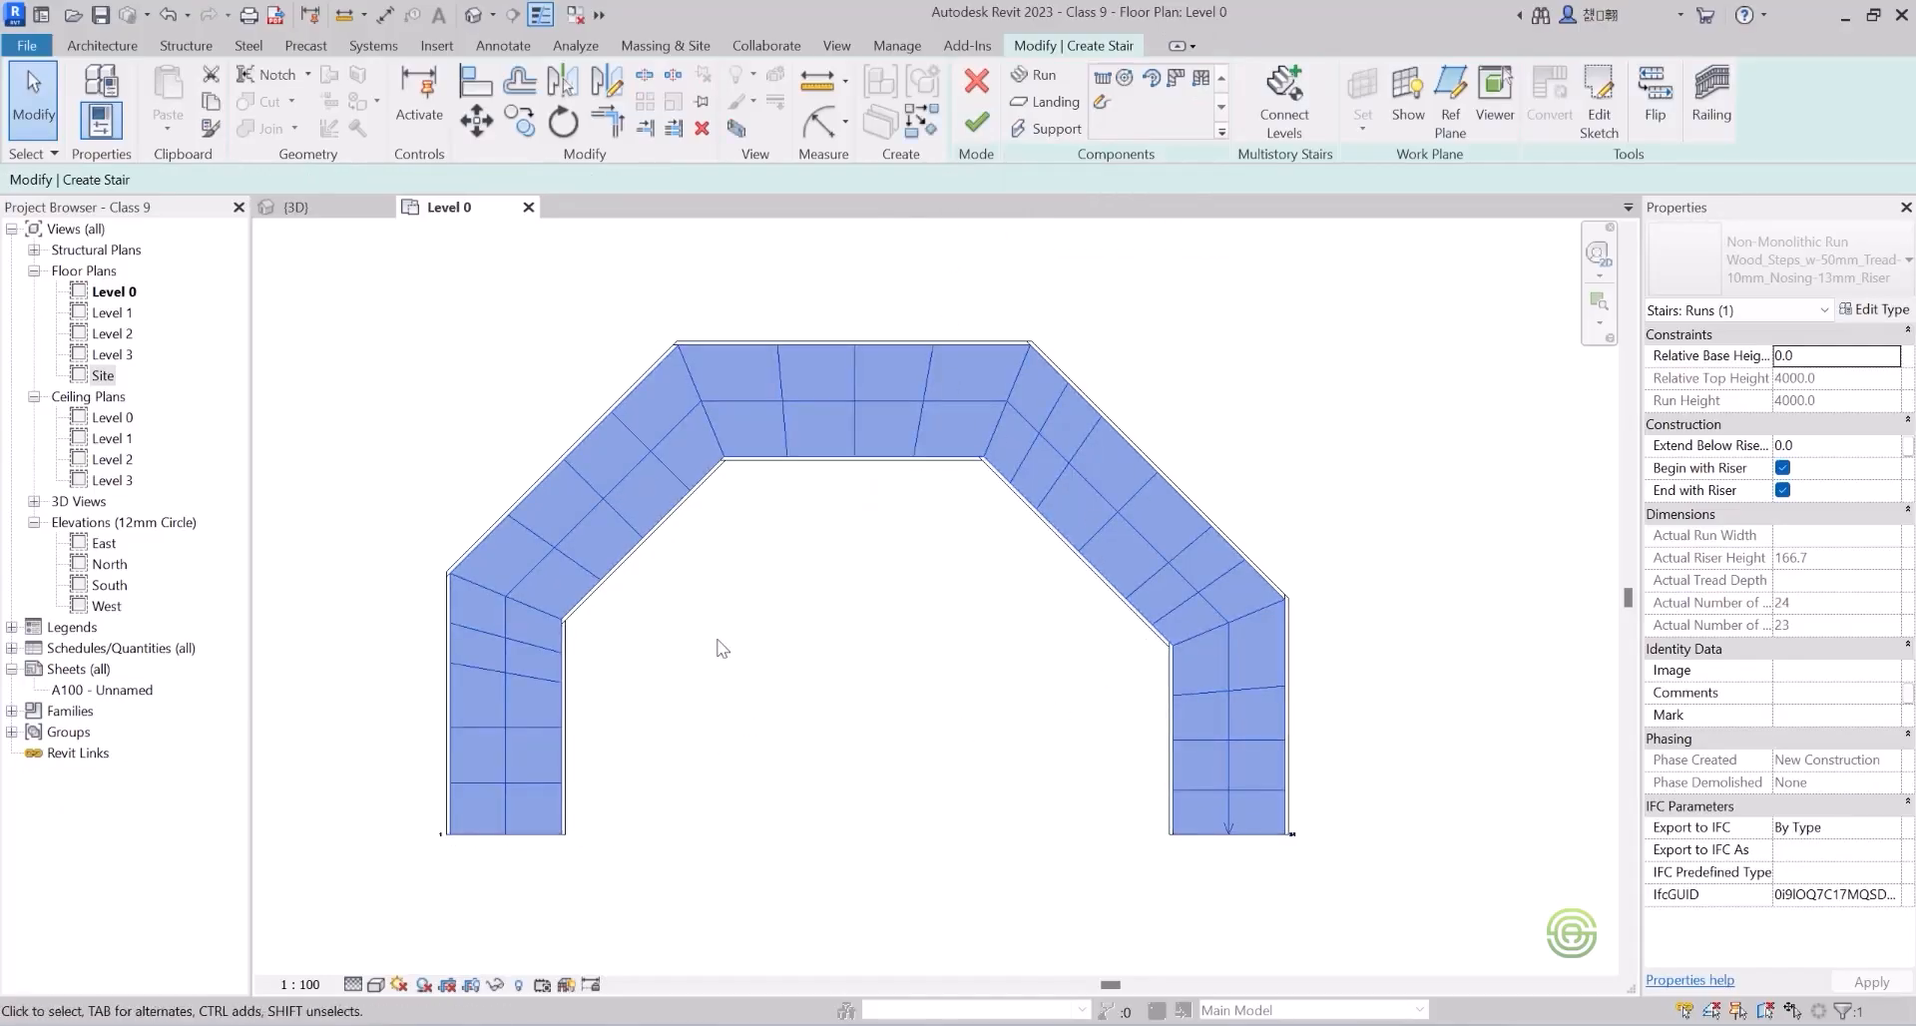
Check the sketched run in the 3D view and finish creating the stair.
{"action": "left_click", "coordinate": [298, 207]}
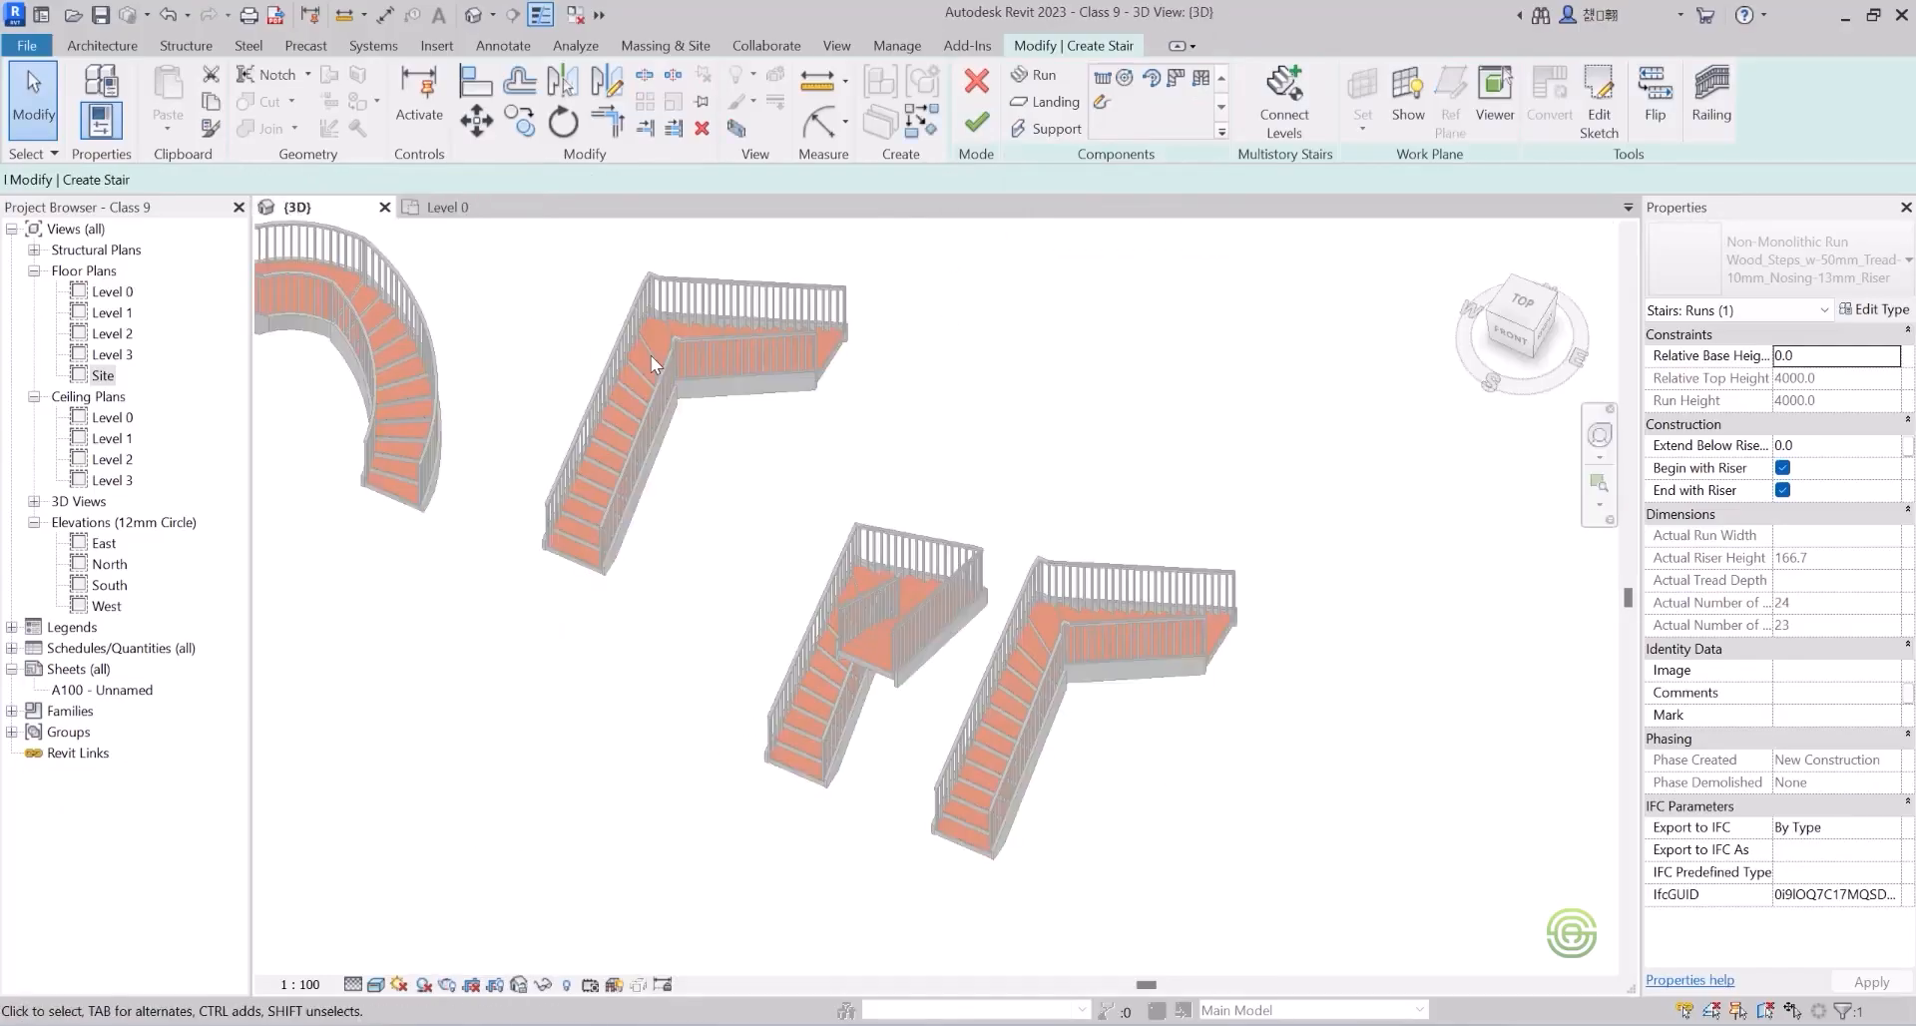
{"action": "scroll", "coordinate": [761, 484], "scroll_direction": "down", "scroll_amount": 3}
{"action": "scroll", "coordinate": [879, 315], "scroll_direction": "up", "scroll_amount": 5}
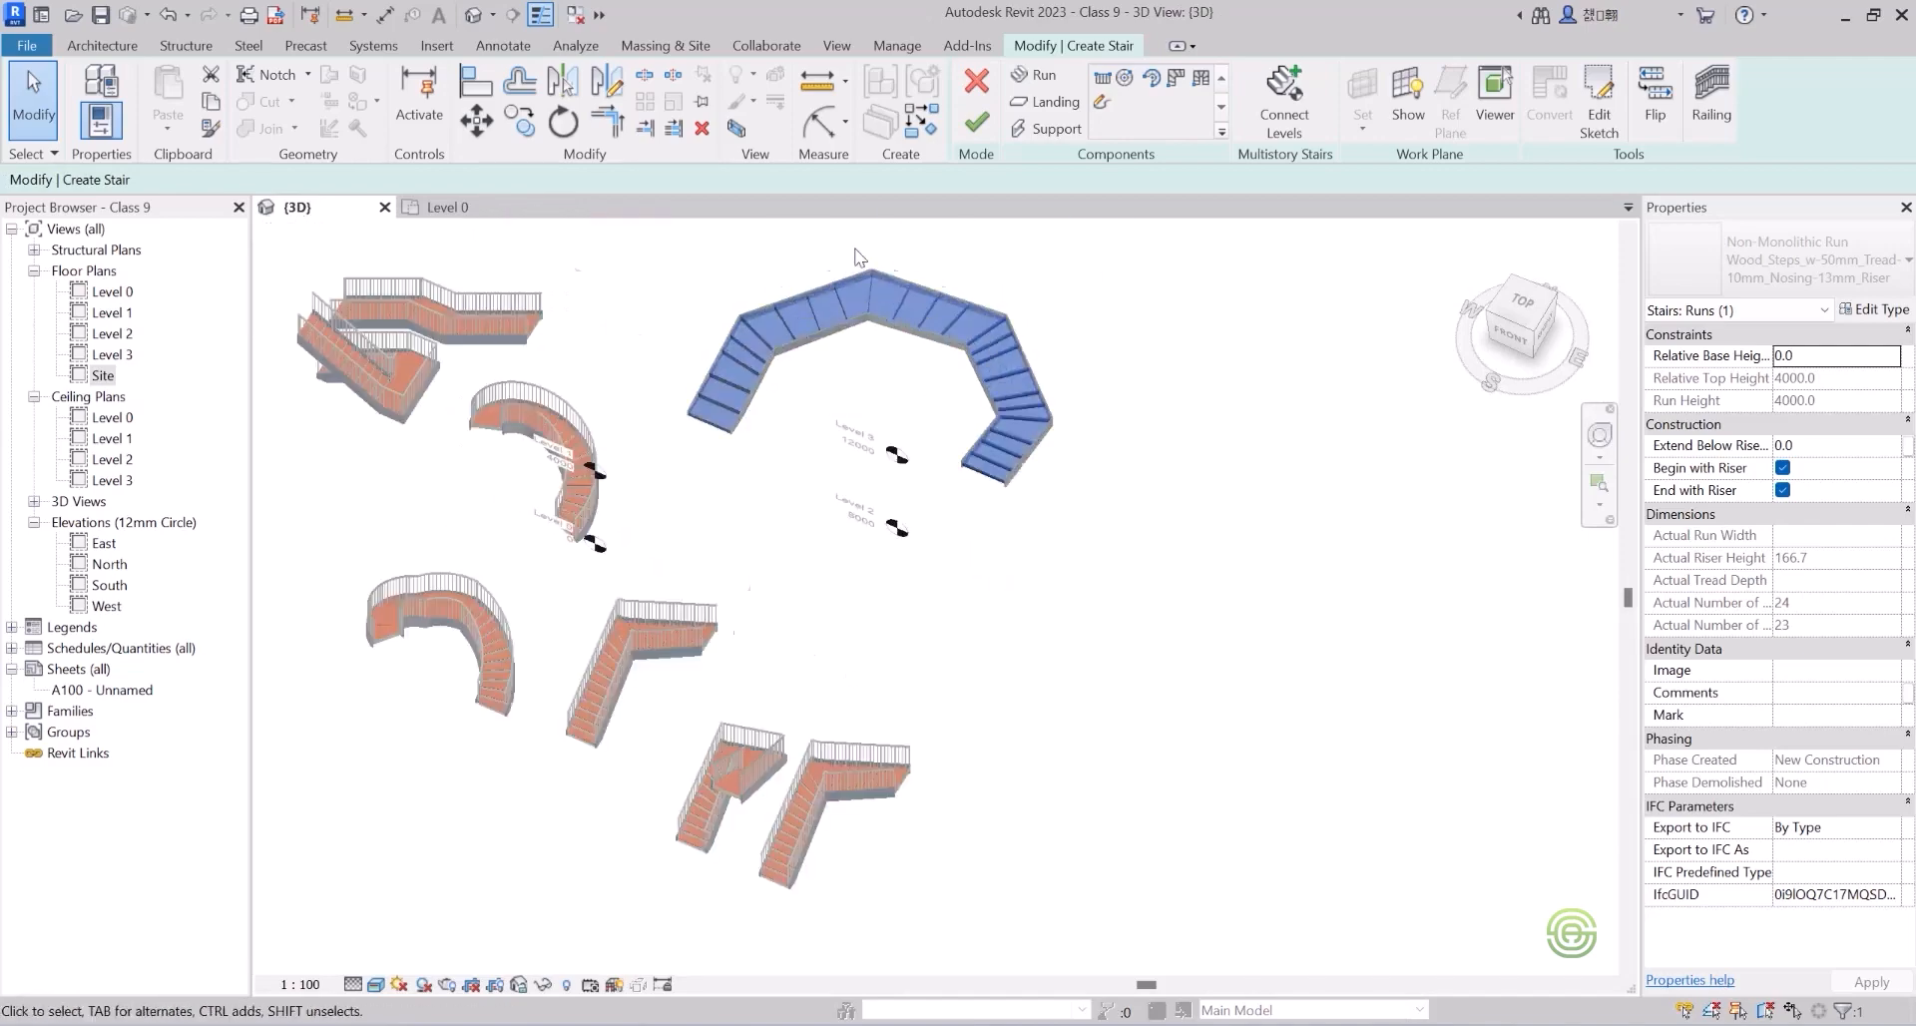
{"action": "left_click", "coordinate": [878, 332]}
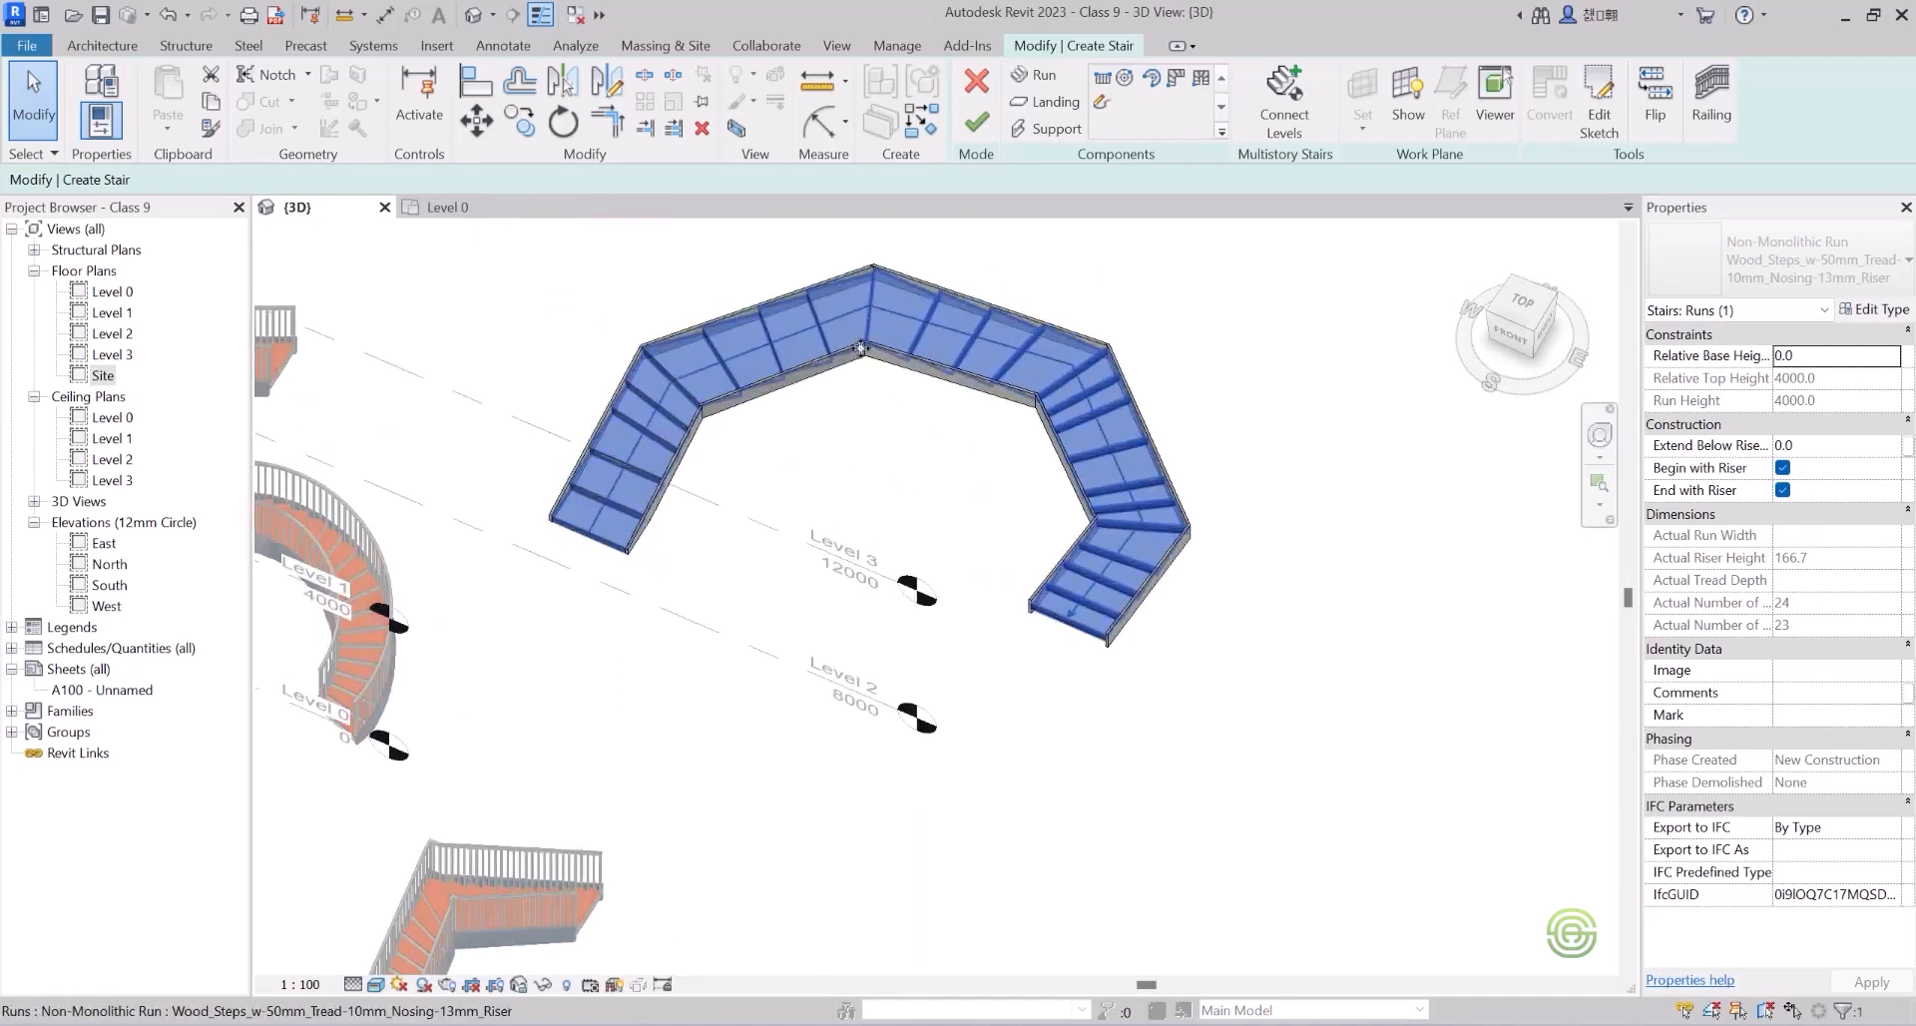
{"action": "middle_click_drag", "start_coordinate": [860, 348], "coordinate": [866, 562], "text": "shift"}
{"action": "left_click", "coordinate": [888, 584]}
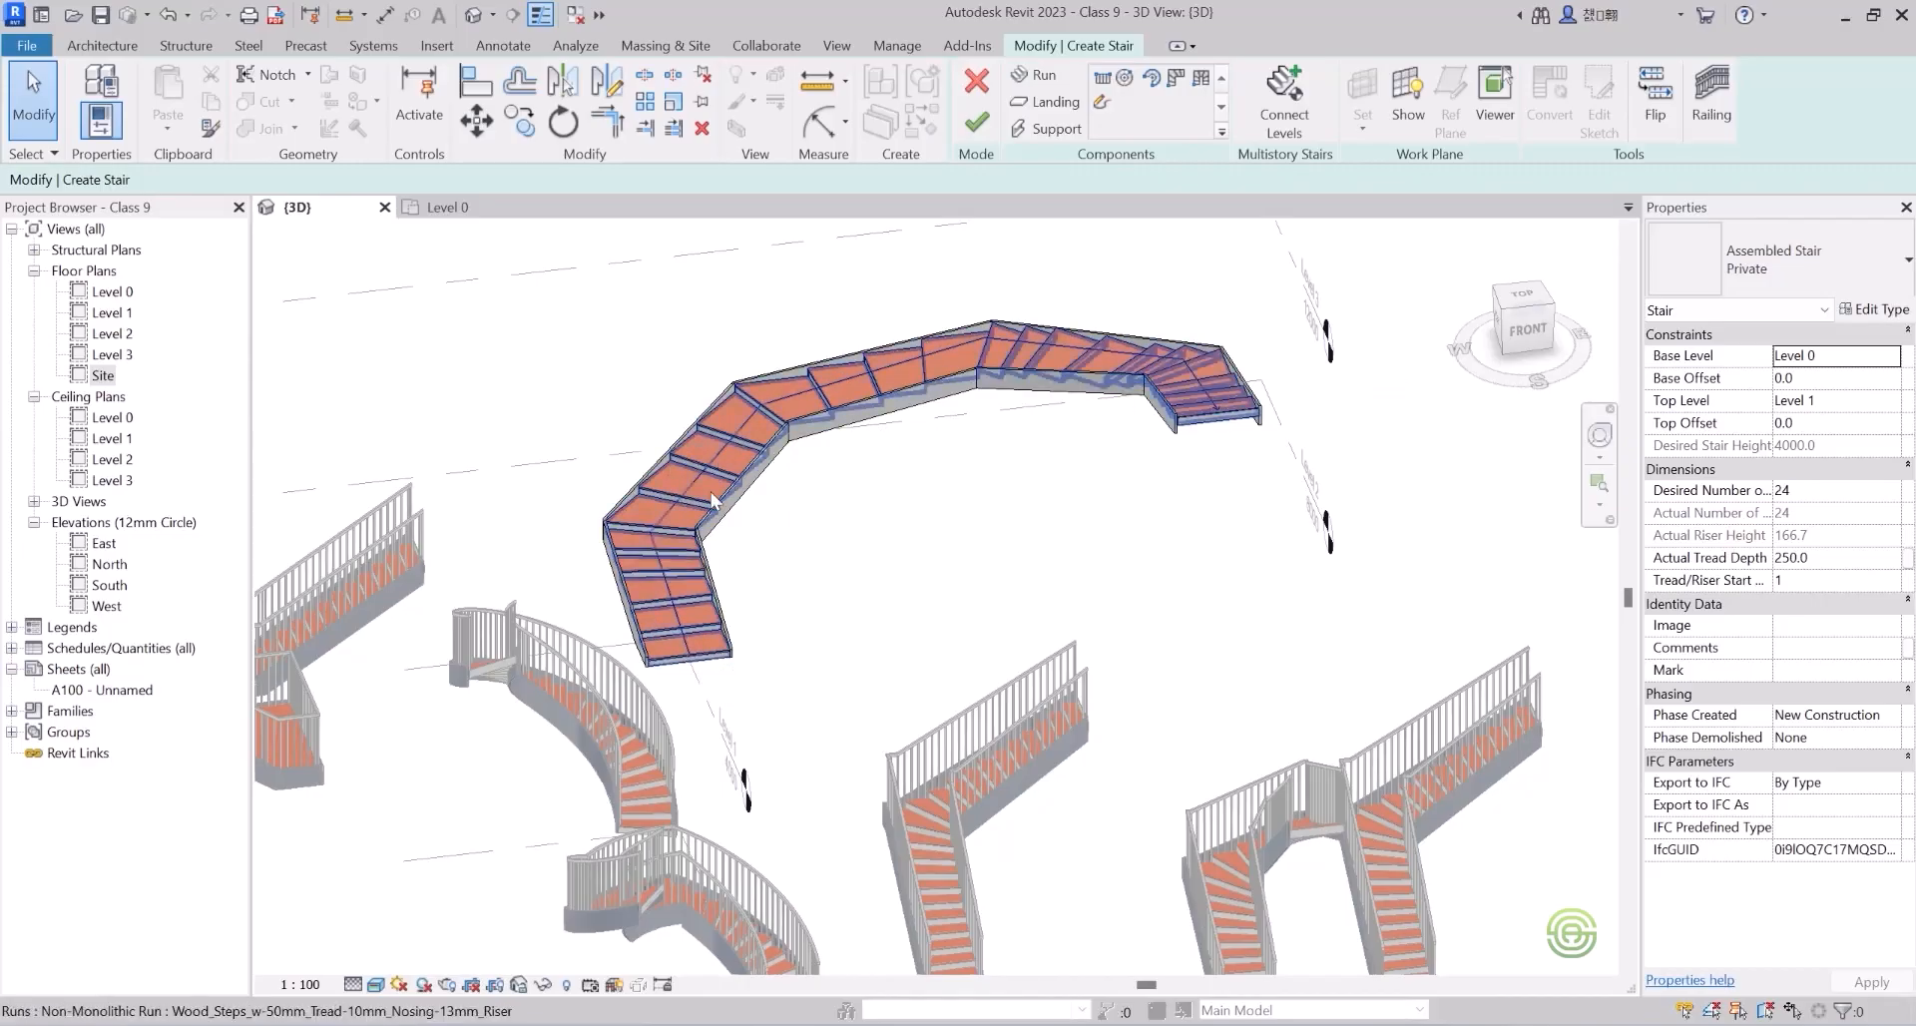
{"action": "left_click", "coordinate": [611, 559]}
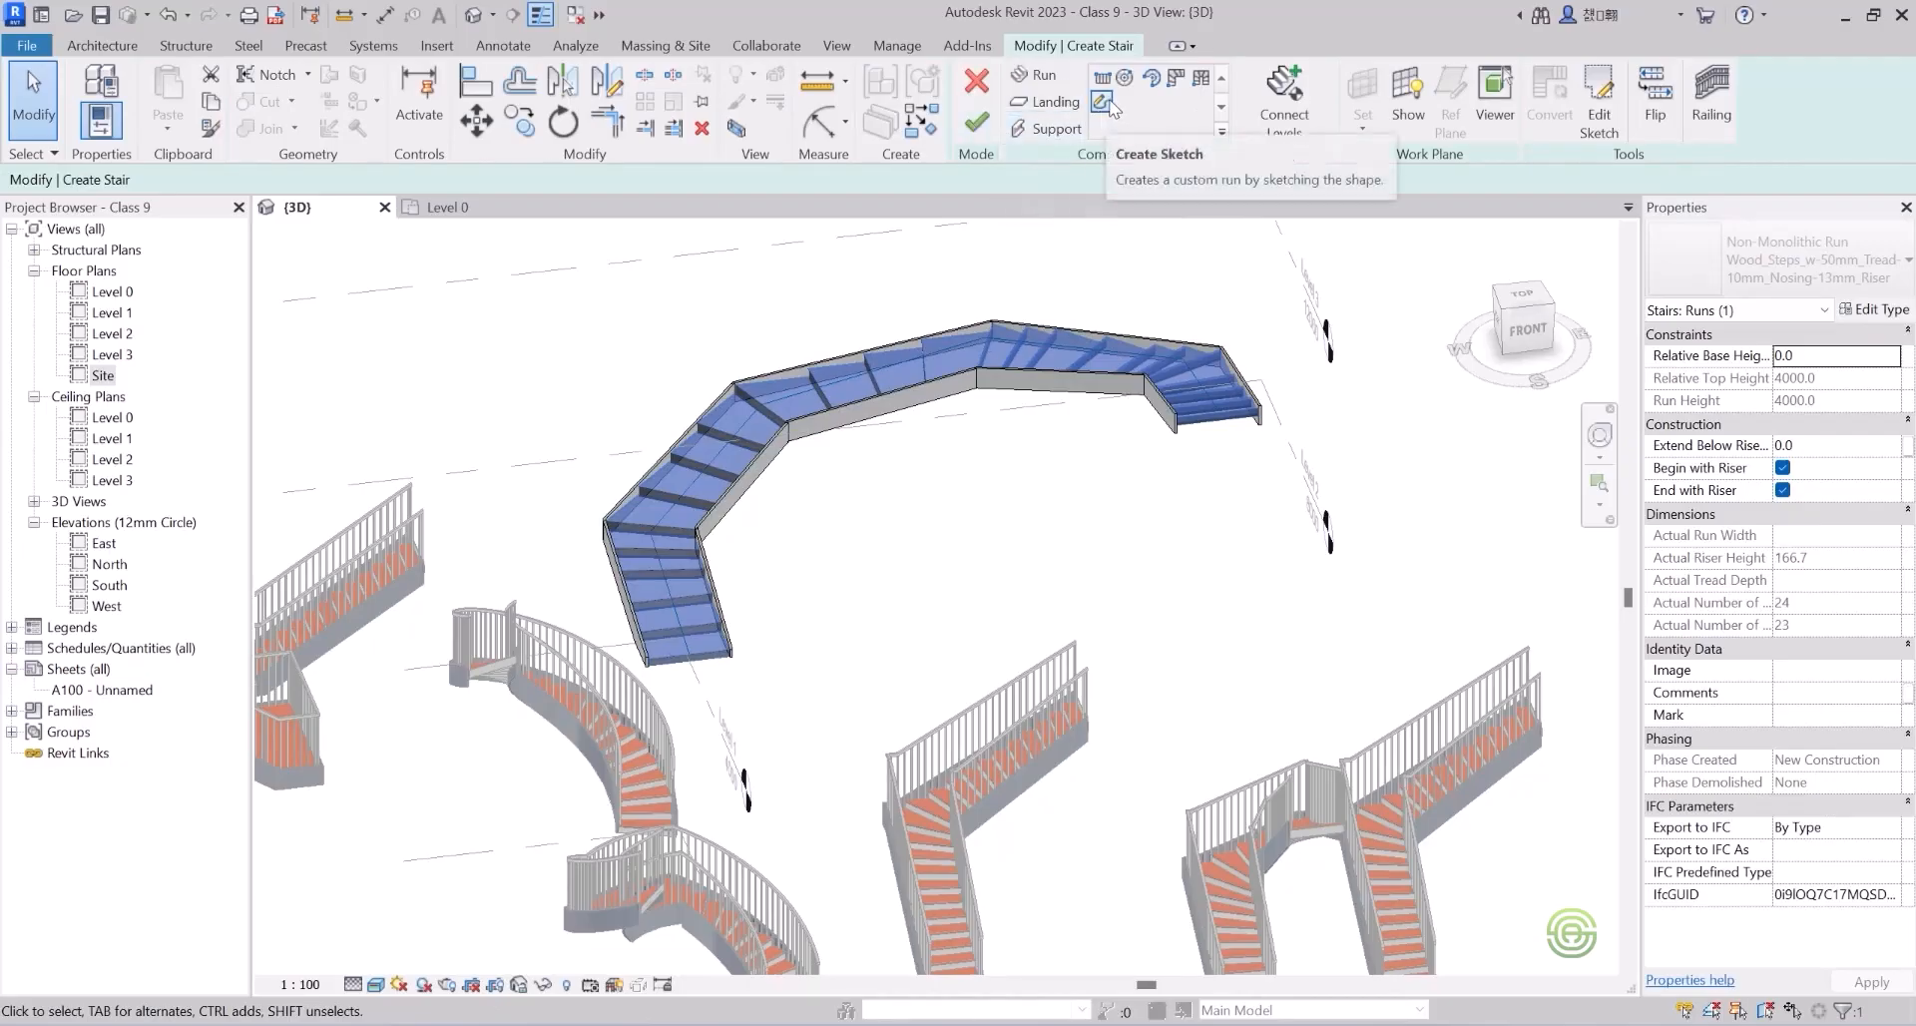
{"action": "left_click", "coordinate": [977, 123]}
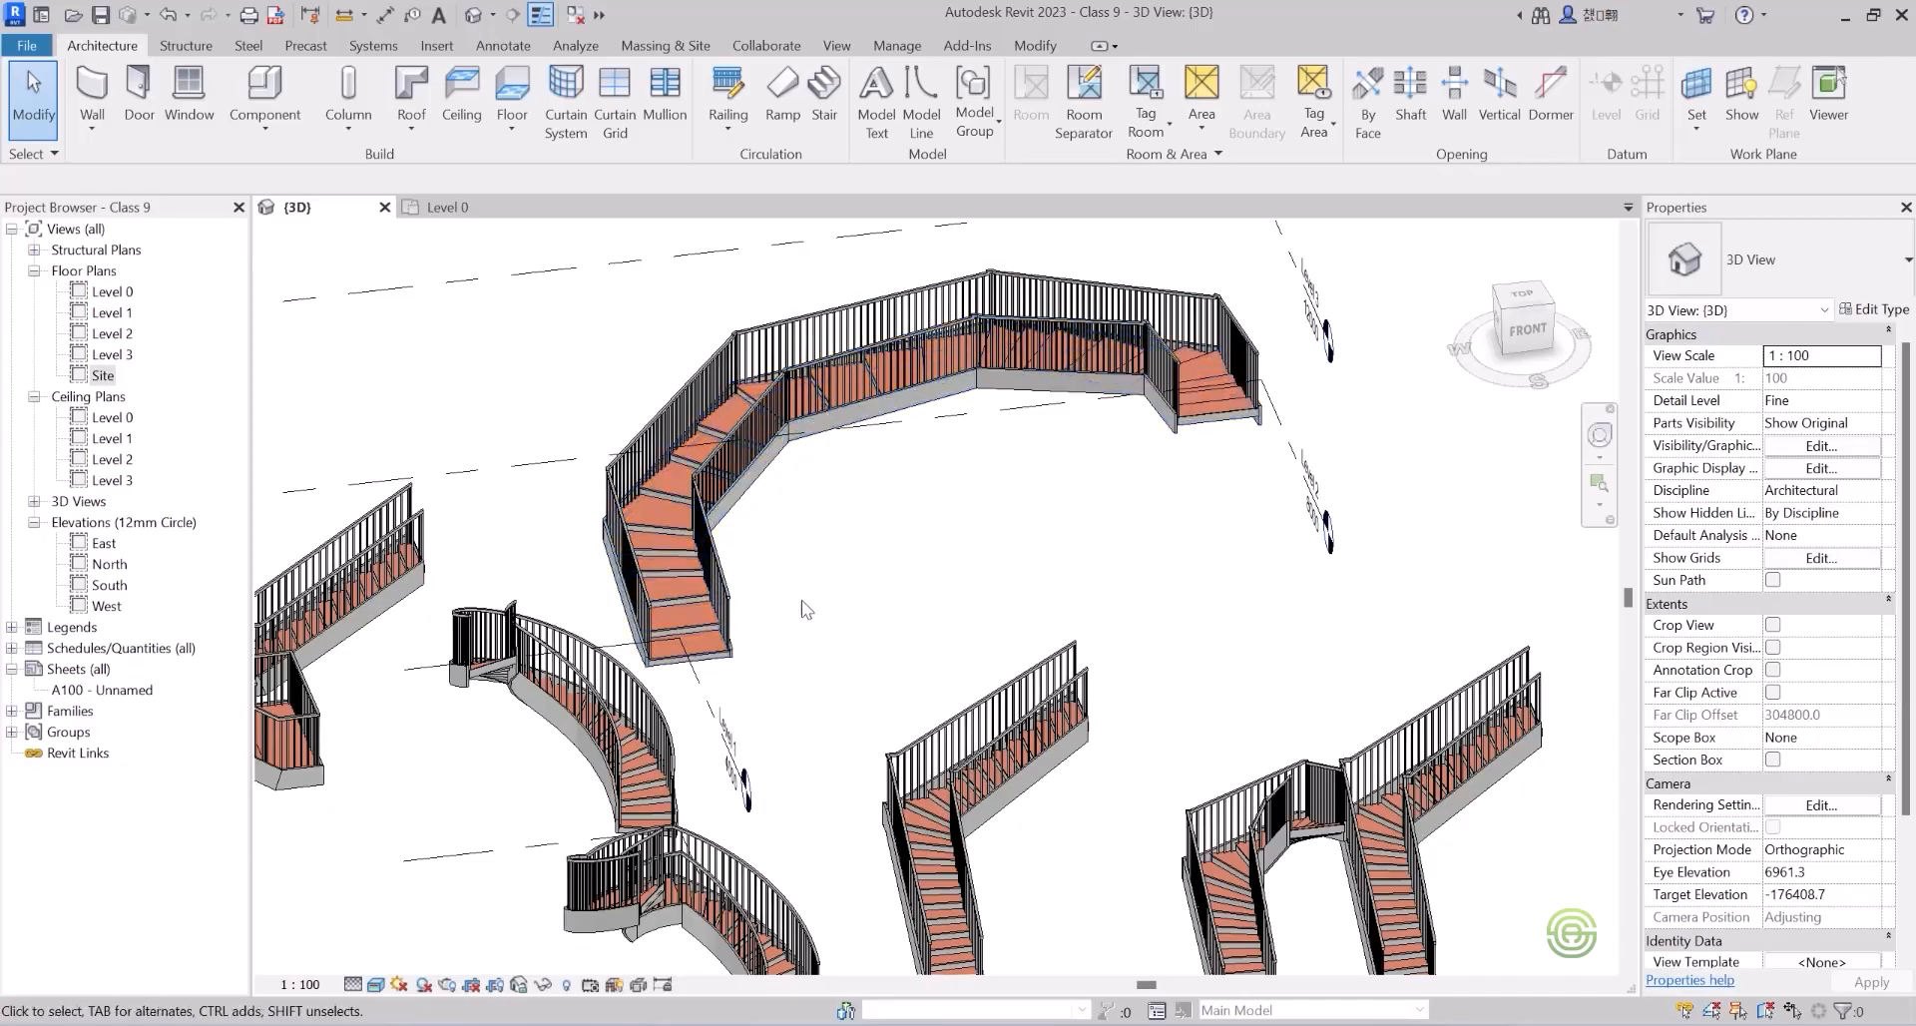
Change the inner railing of the five-segment stair to the Glass_Panel-Bottom_Fill type.
{"action": "left_click", "coordinate": [713, 538]}
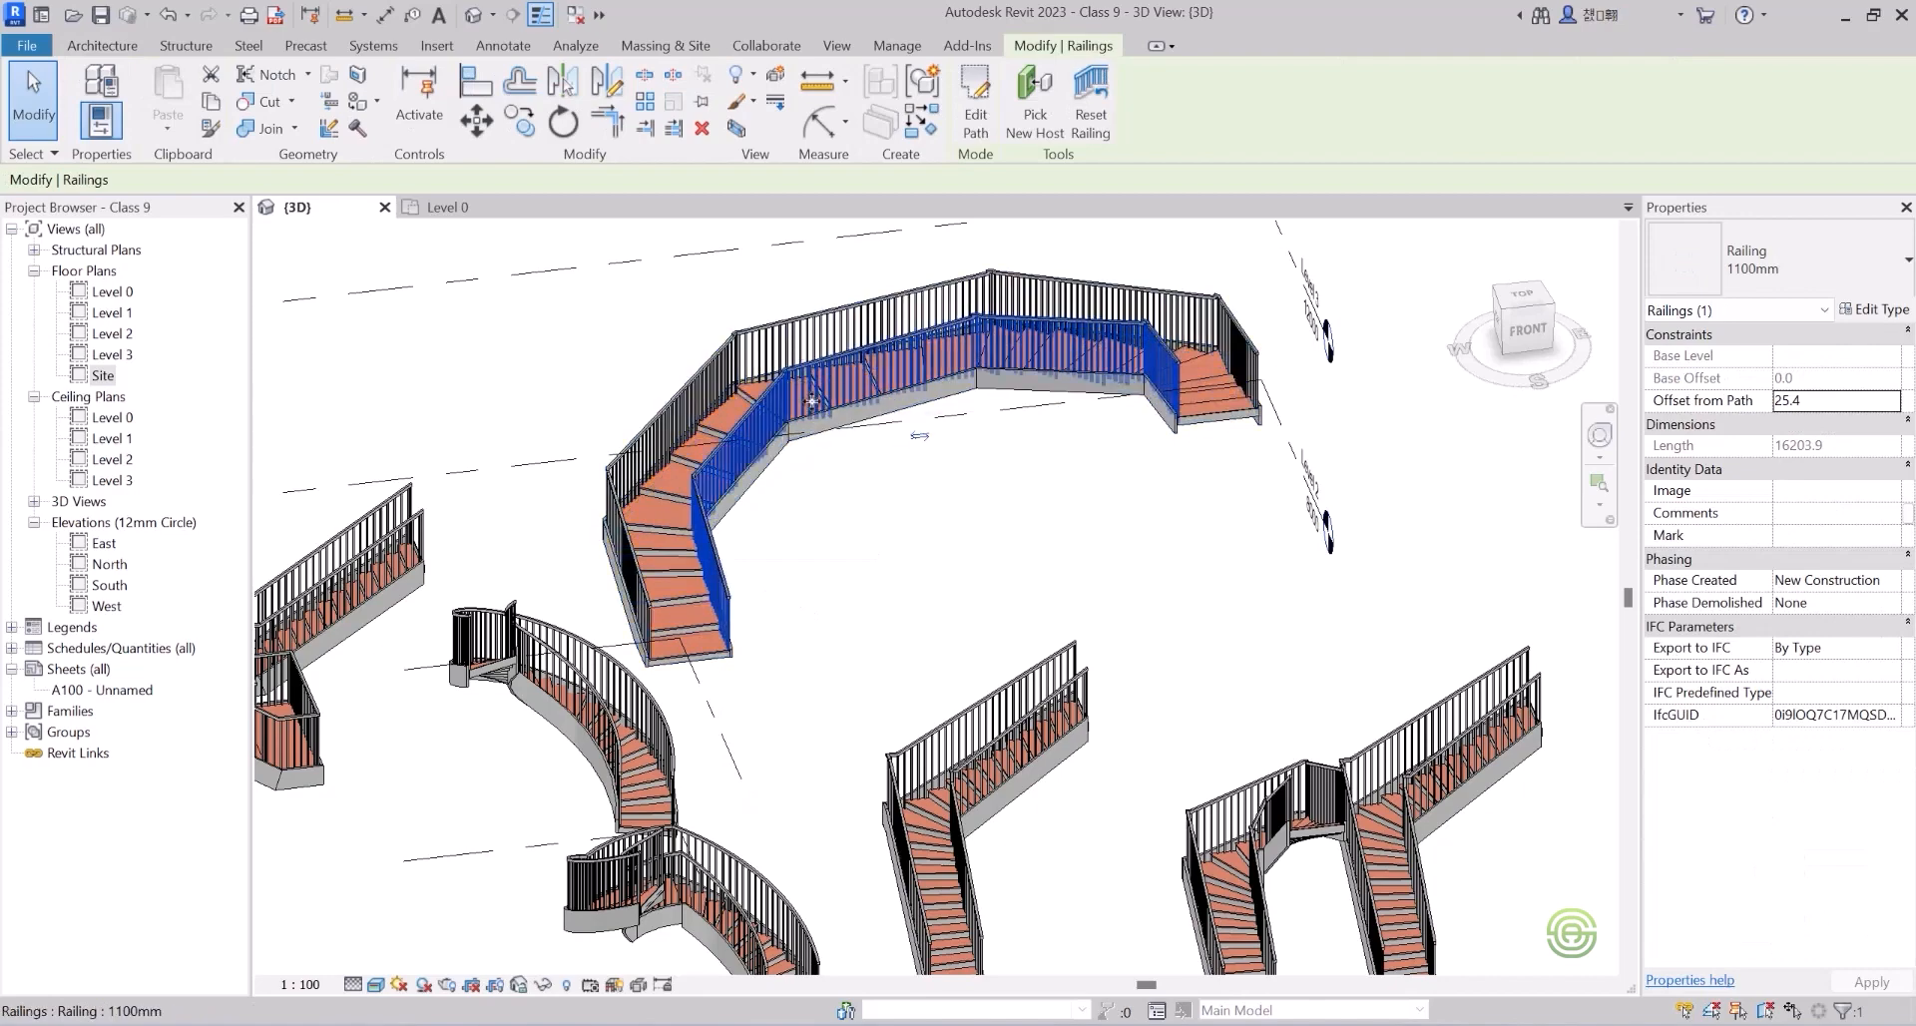
{"action": "left_click", "coordinate": [1763, 251]}
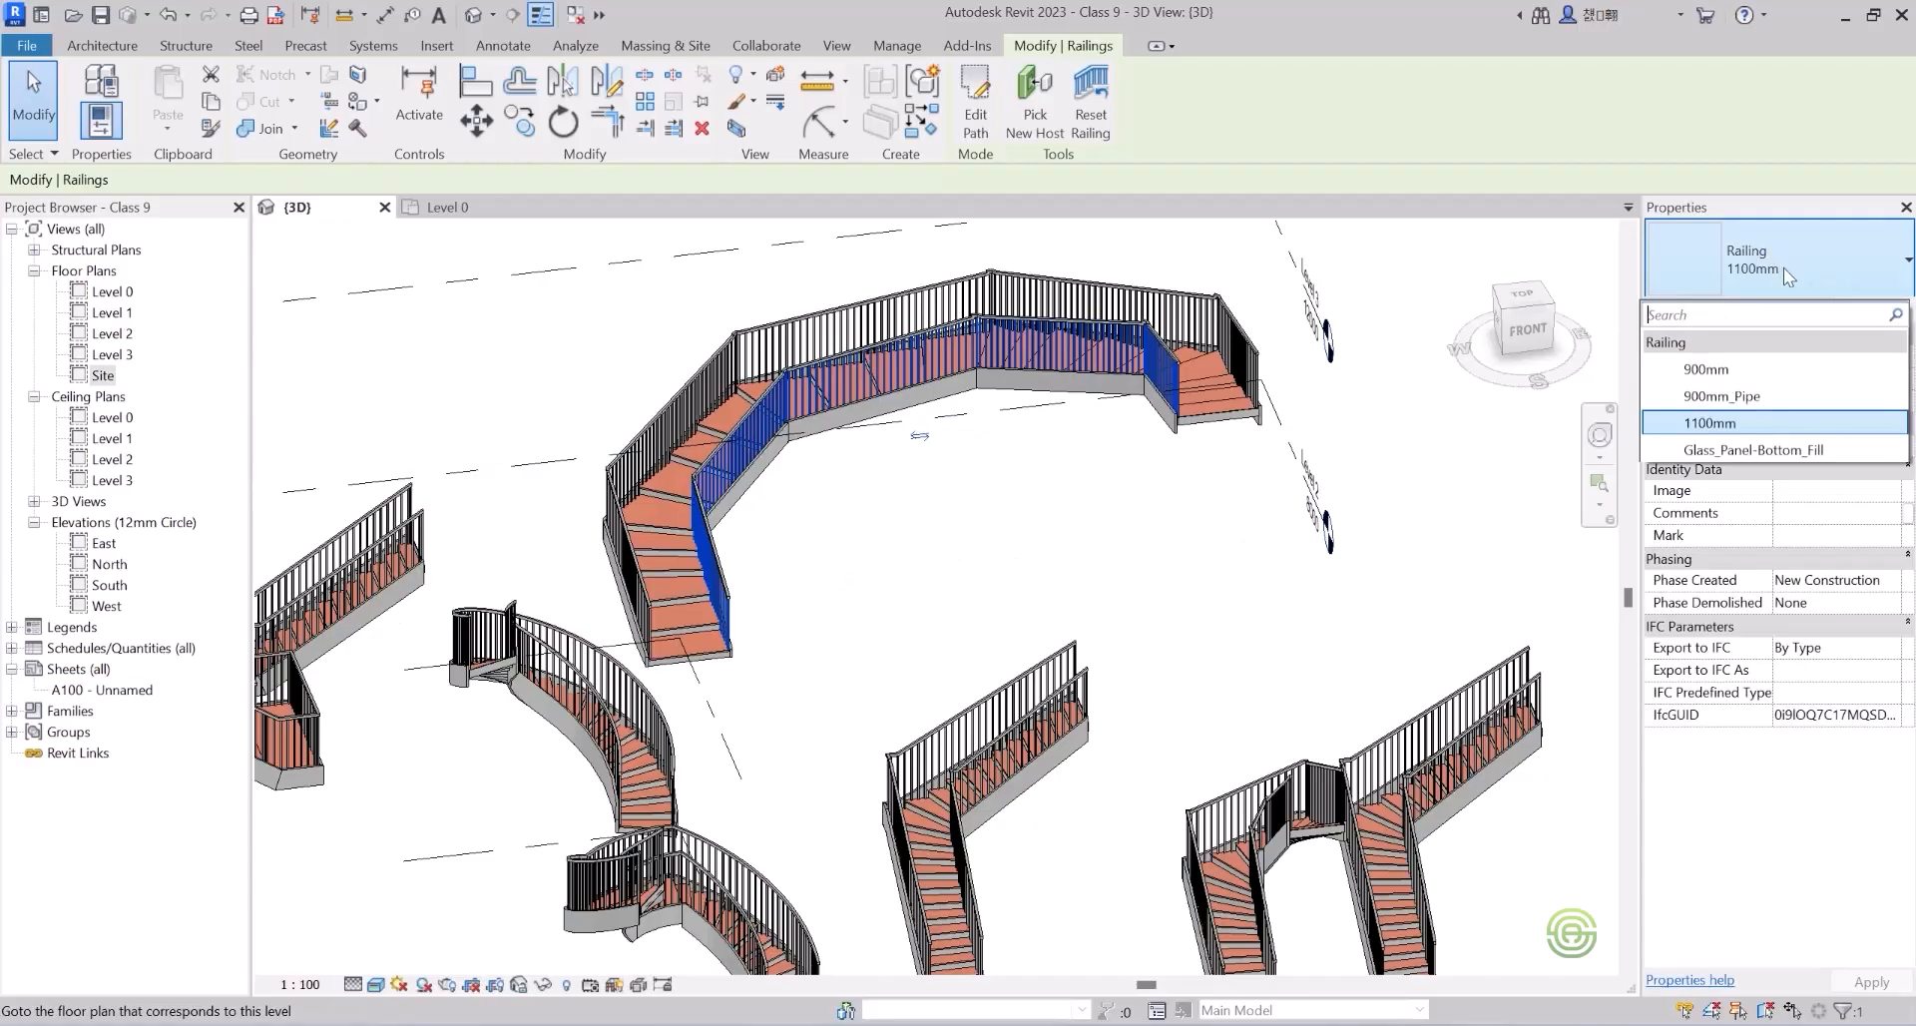
{"action": "left_click", "coordinate": [1732, 450]}
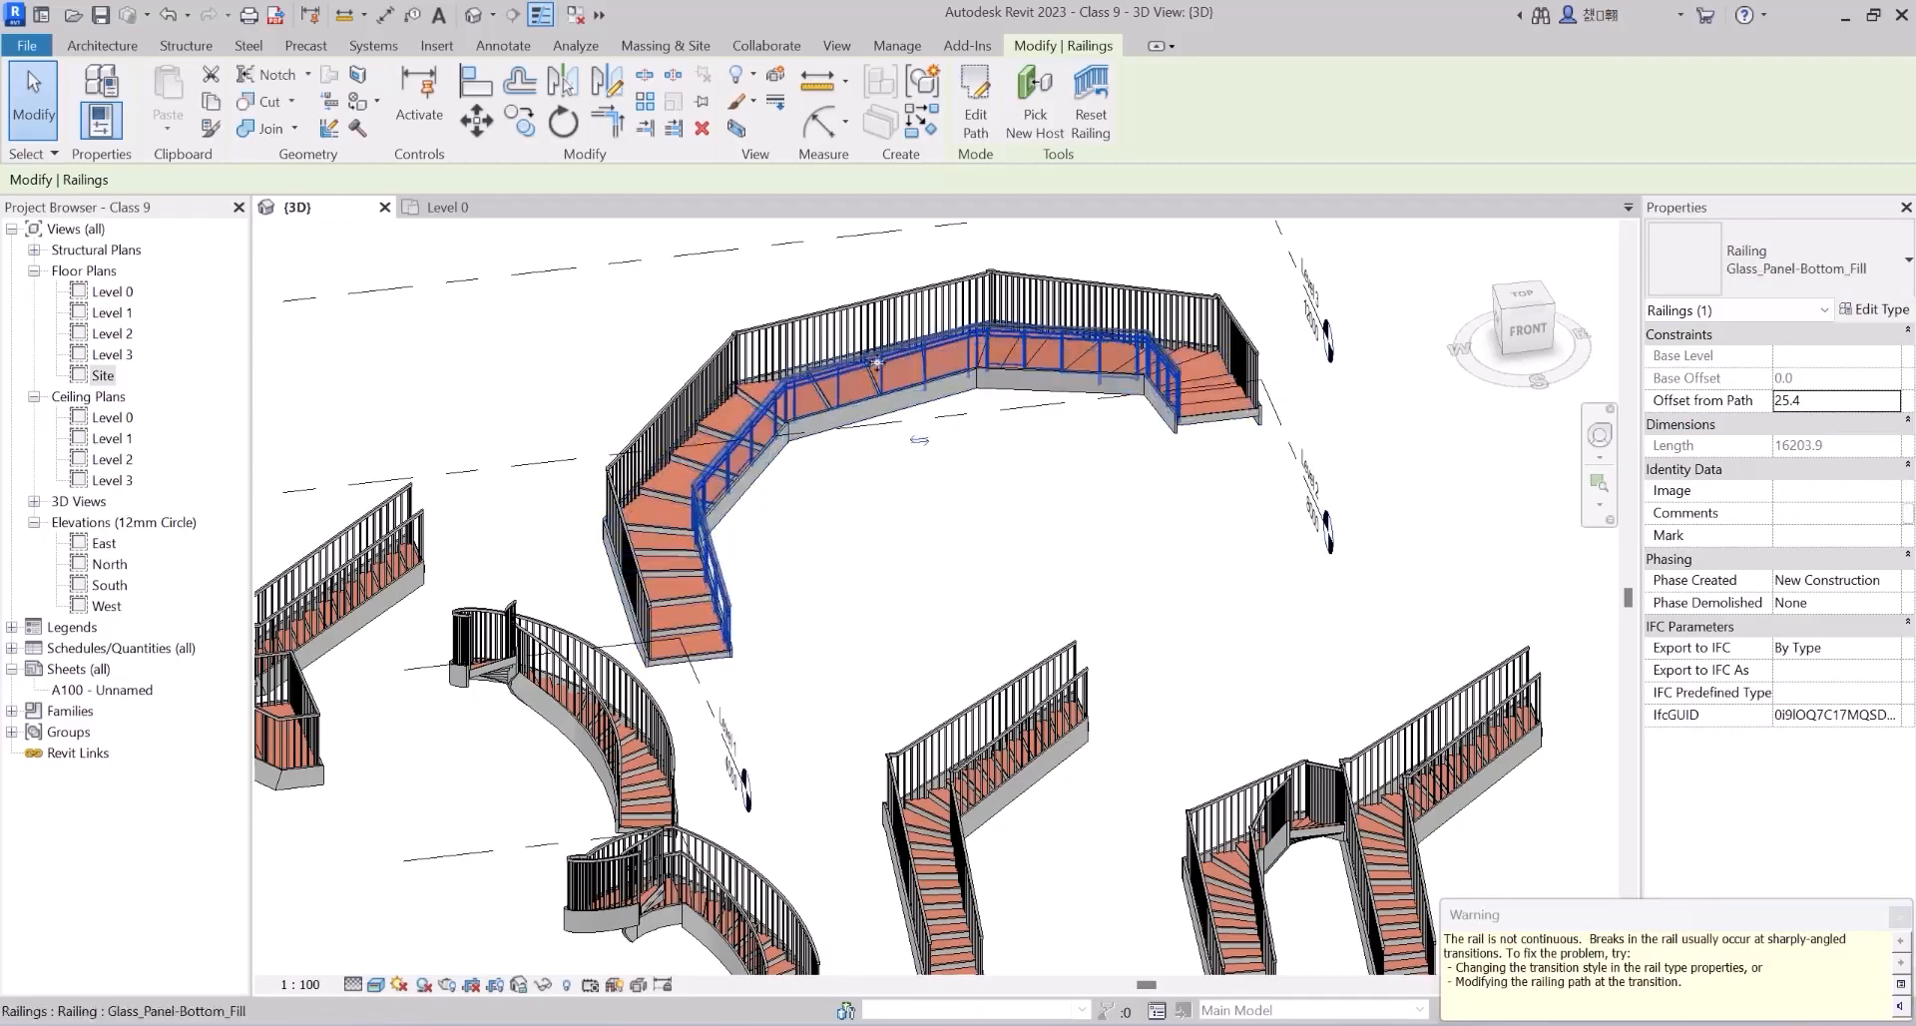
Change the outer railing of the five-segment stair to Glass_Panel-Bottom_Fill and clear the selection.
{"action": "left_click", "coordinate": [829, 321]}
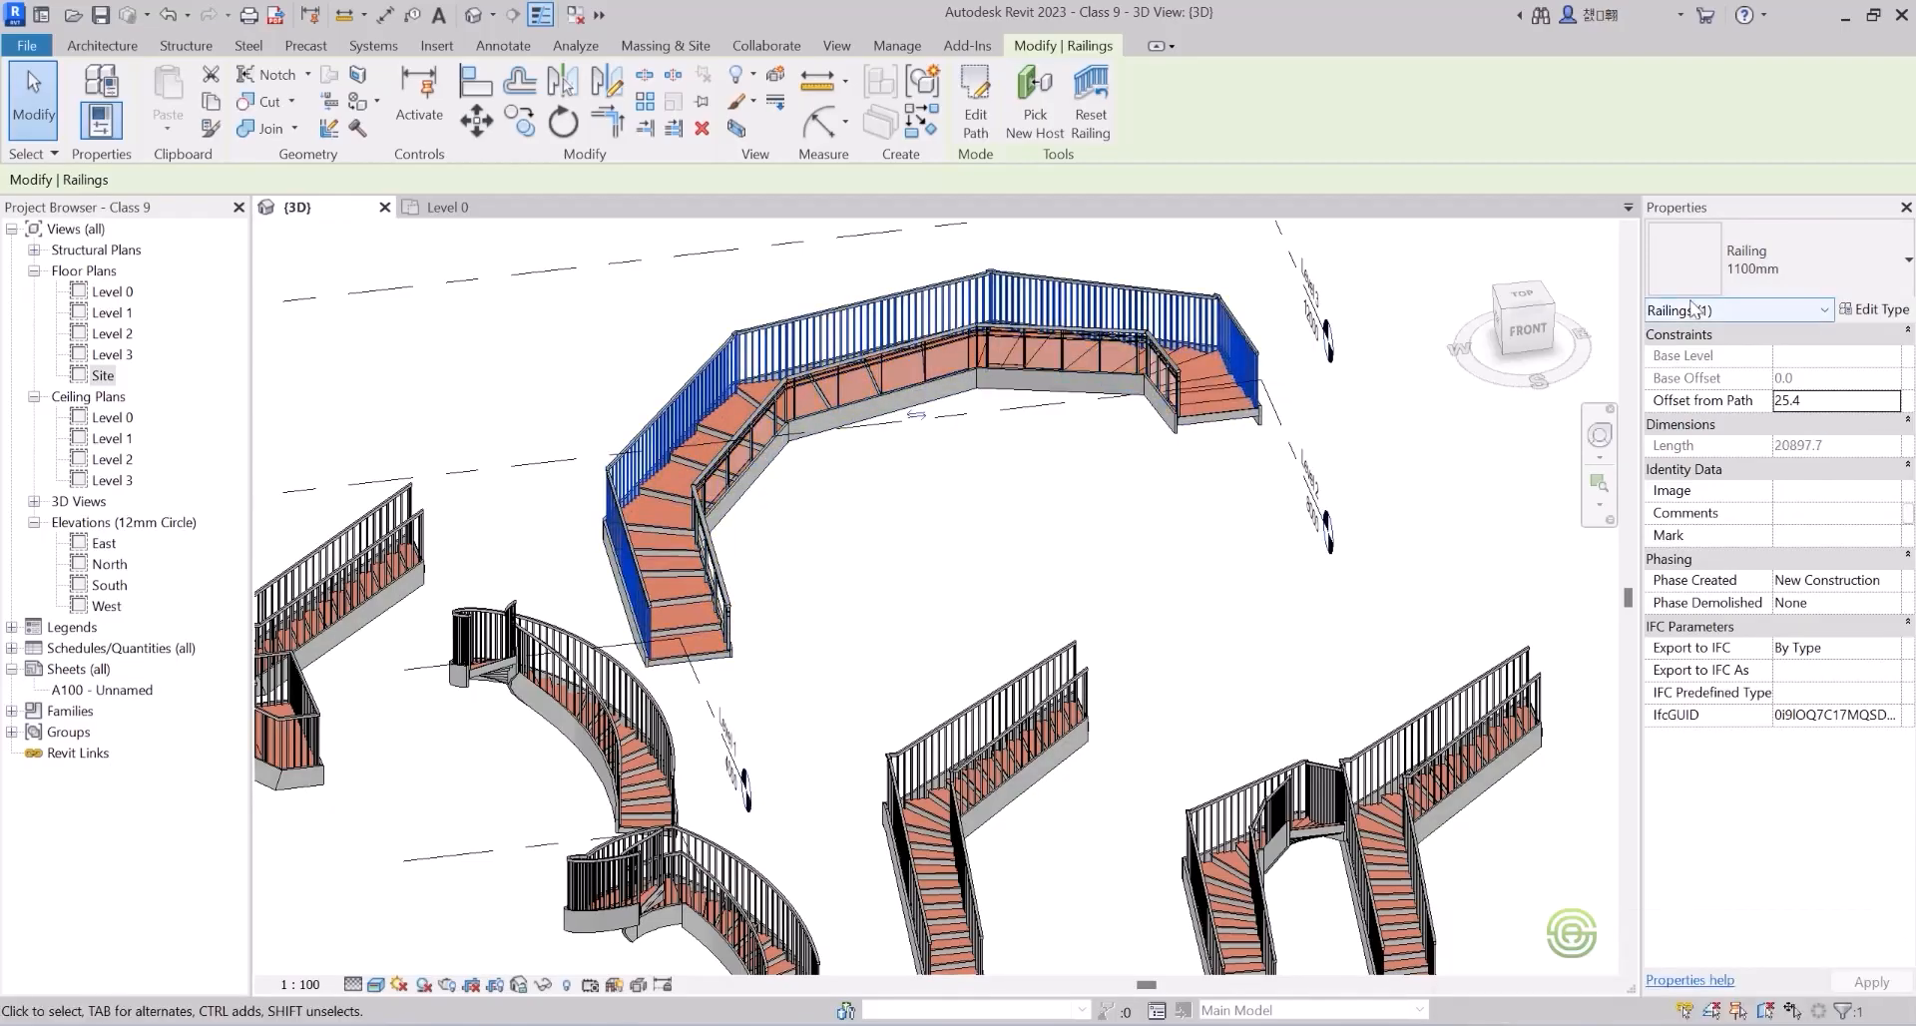
{"action": "left_click", "coordinate": [1804, 276]}
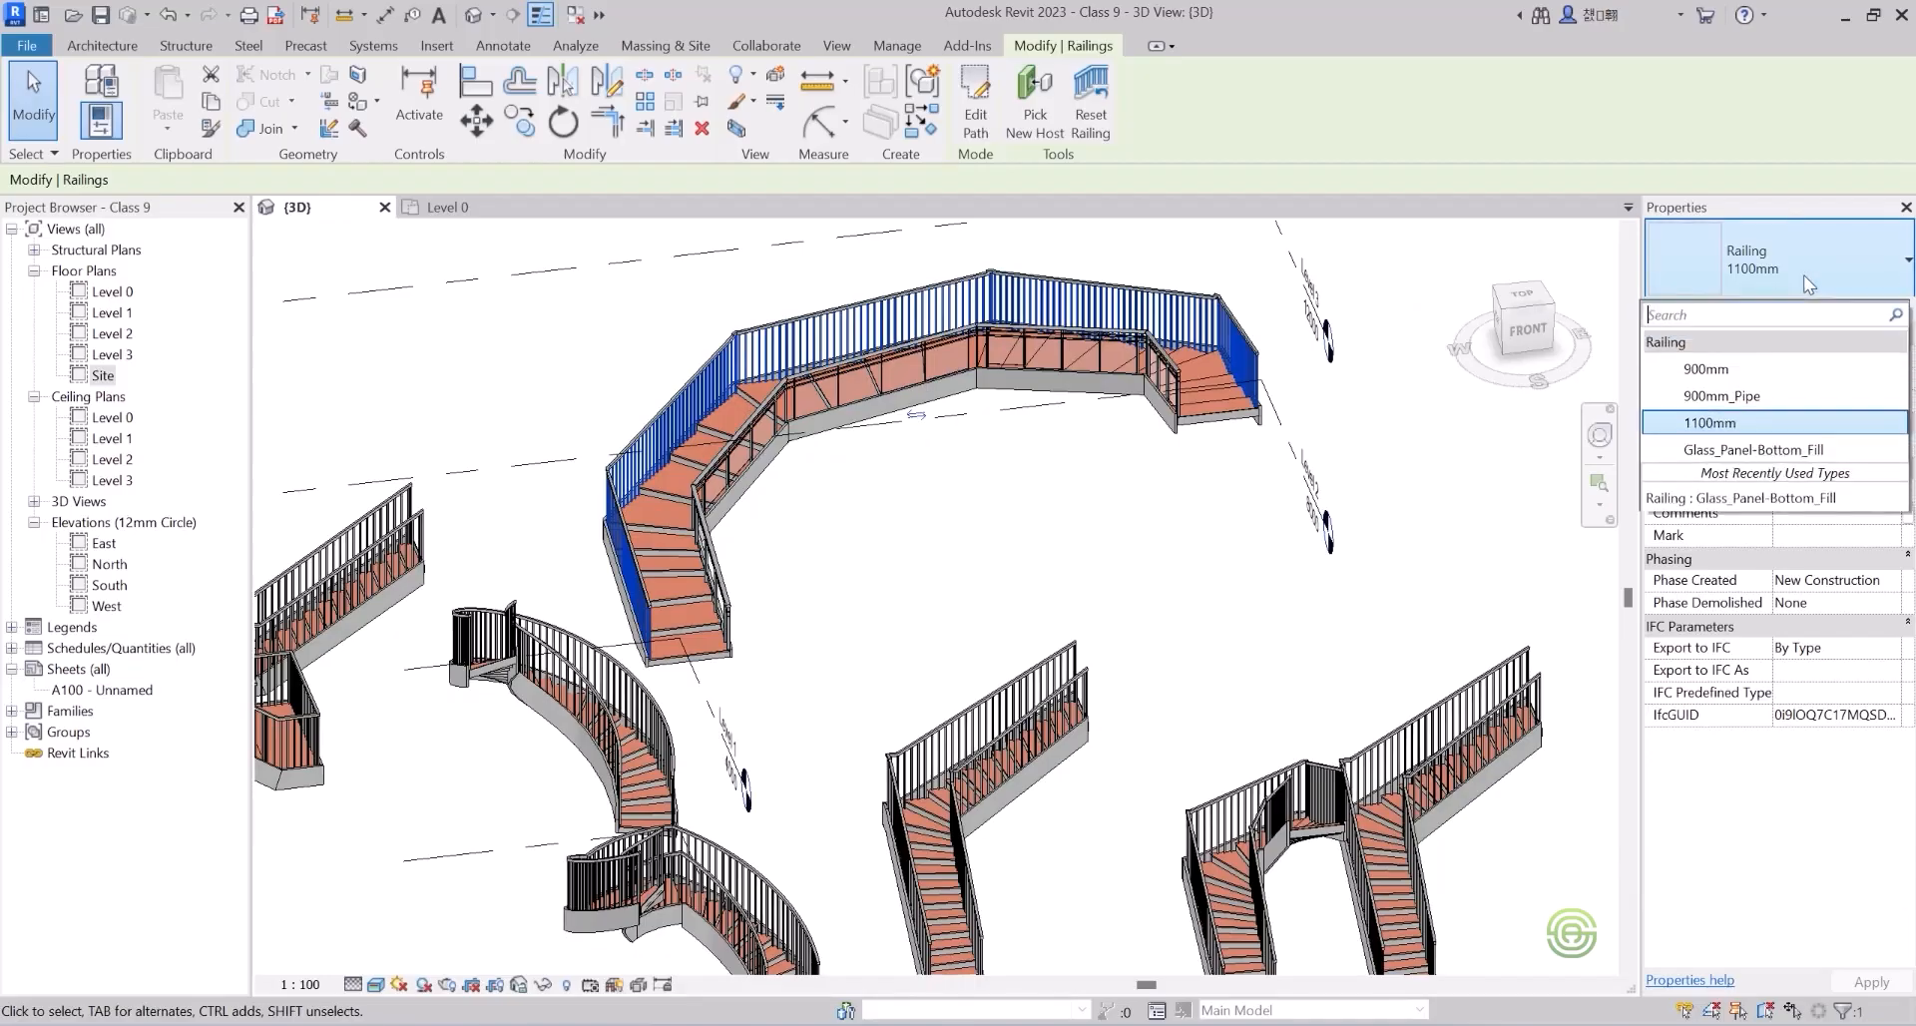
{"action": "left_click", "coordinate": [1775, 455]}
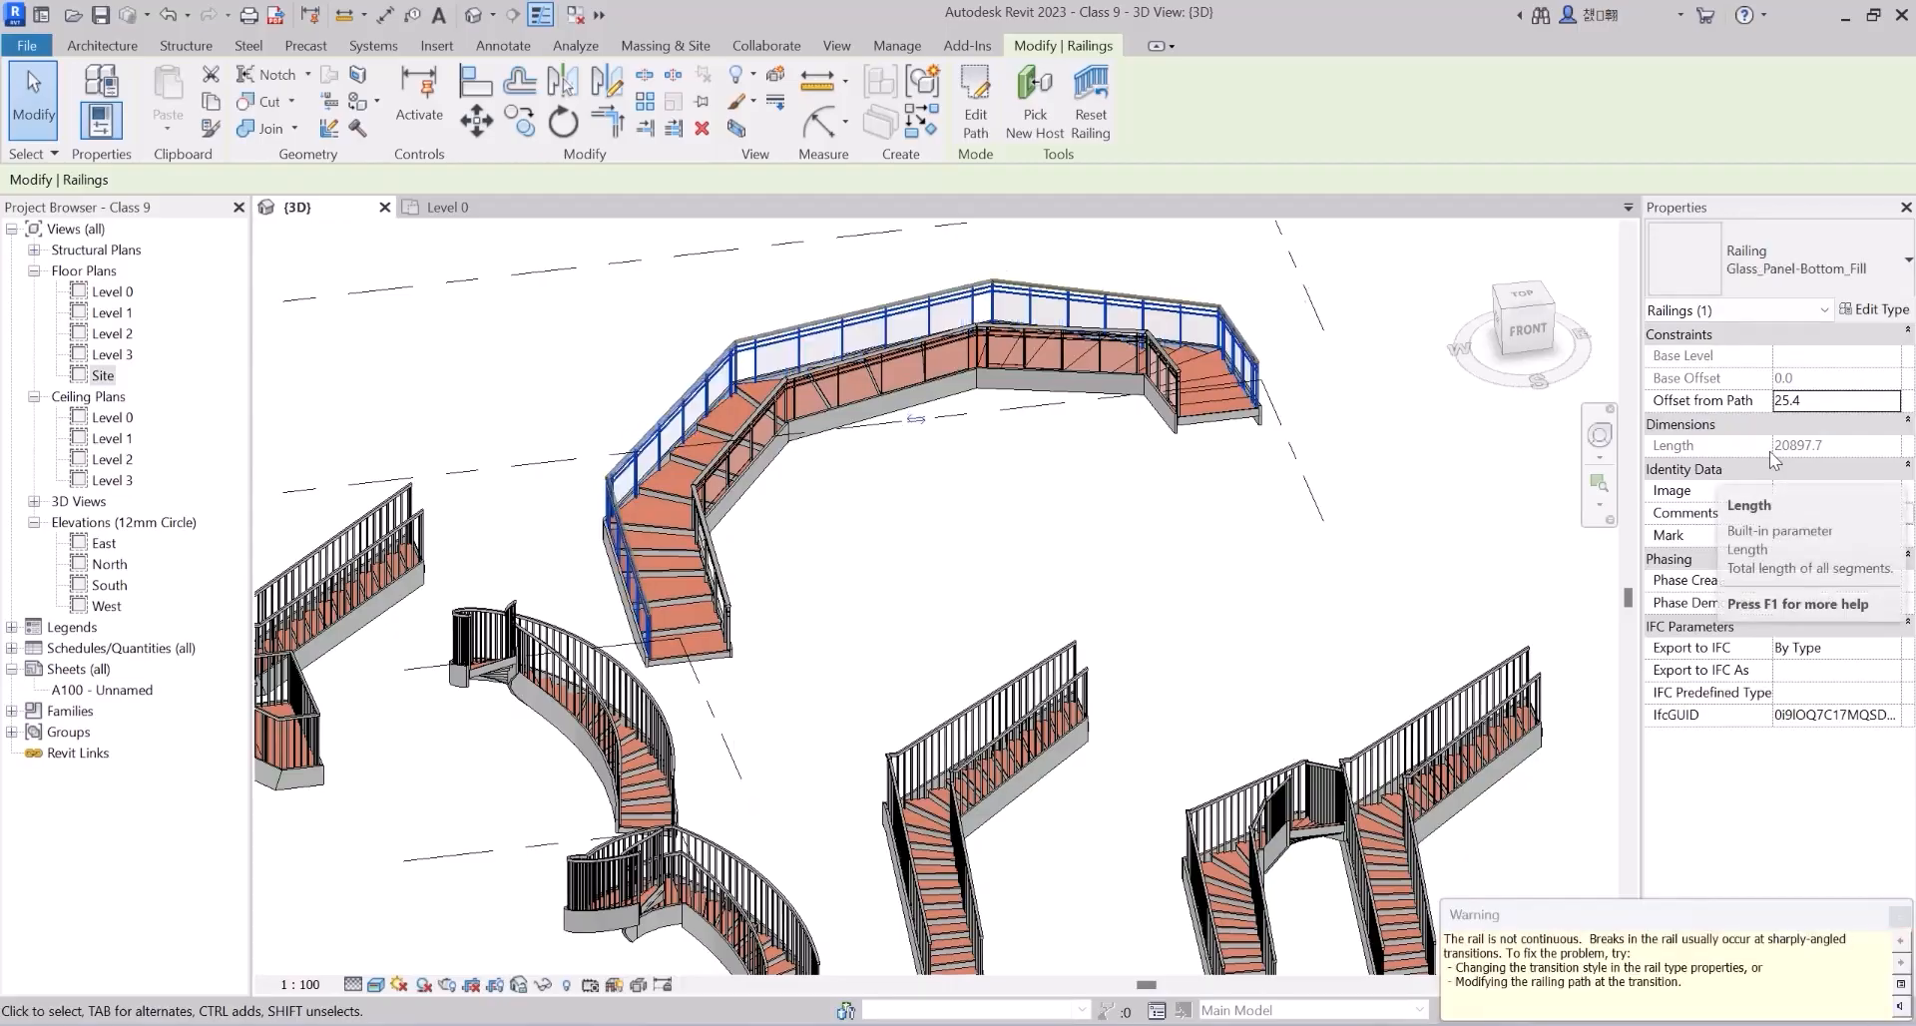
{"action": "left_click", "coordinate": [980, 547]}
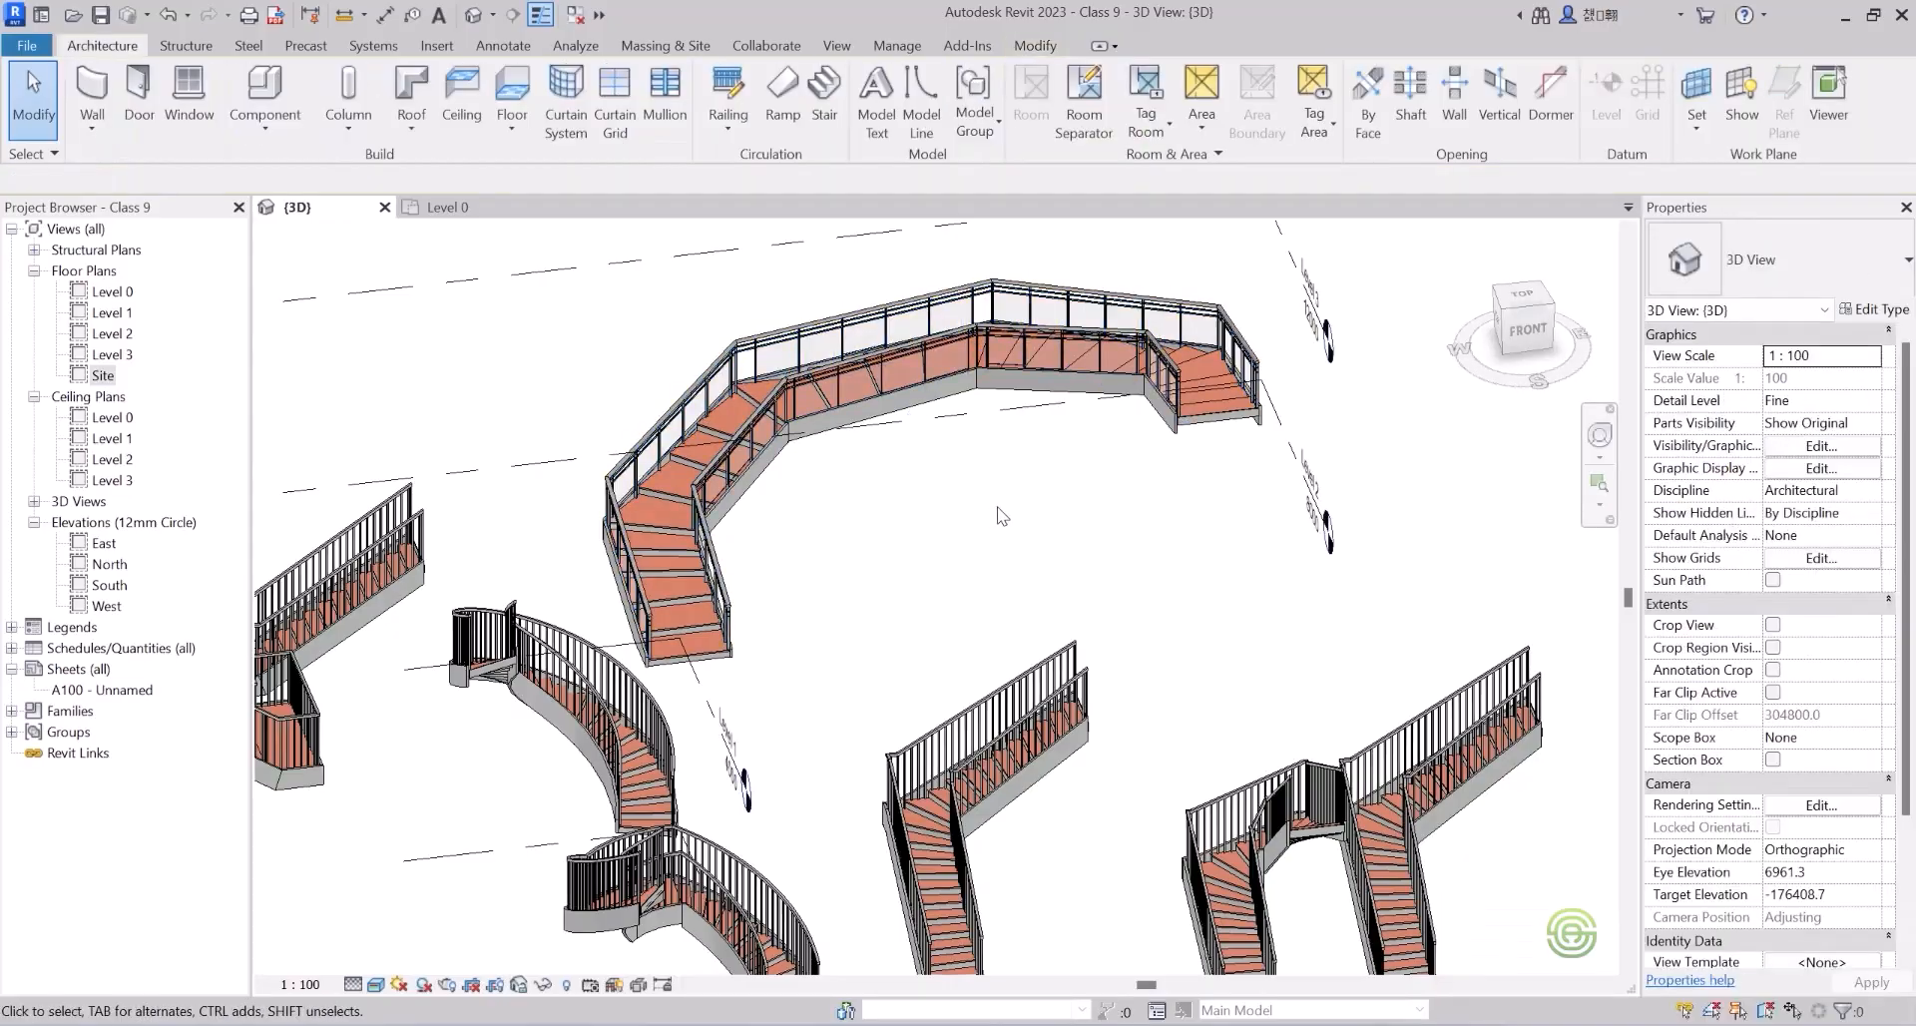
Examine the five-segment stair with its glass railings and the other stairs from several angles in 3D.
{"action": "middle_click_drag", "start_coordinate": [726, 491], "coordinate": [1101, 274], "text": "shift"}
{"action": "scroll", "coordinate": [843, 381], "scroll_direction": "up", "scroll_amount": 3}
{"action": "middle_click_drag", "start_coordinate": [837, 387], "coordinate": [728, 407], "text": "shift"}
{"action": "scroll", "coordinate": [723, 409], "scroll_direction": "down", "scroll_amount": 3}
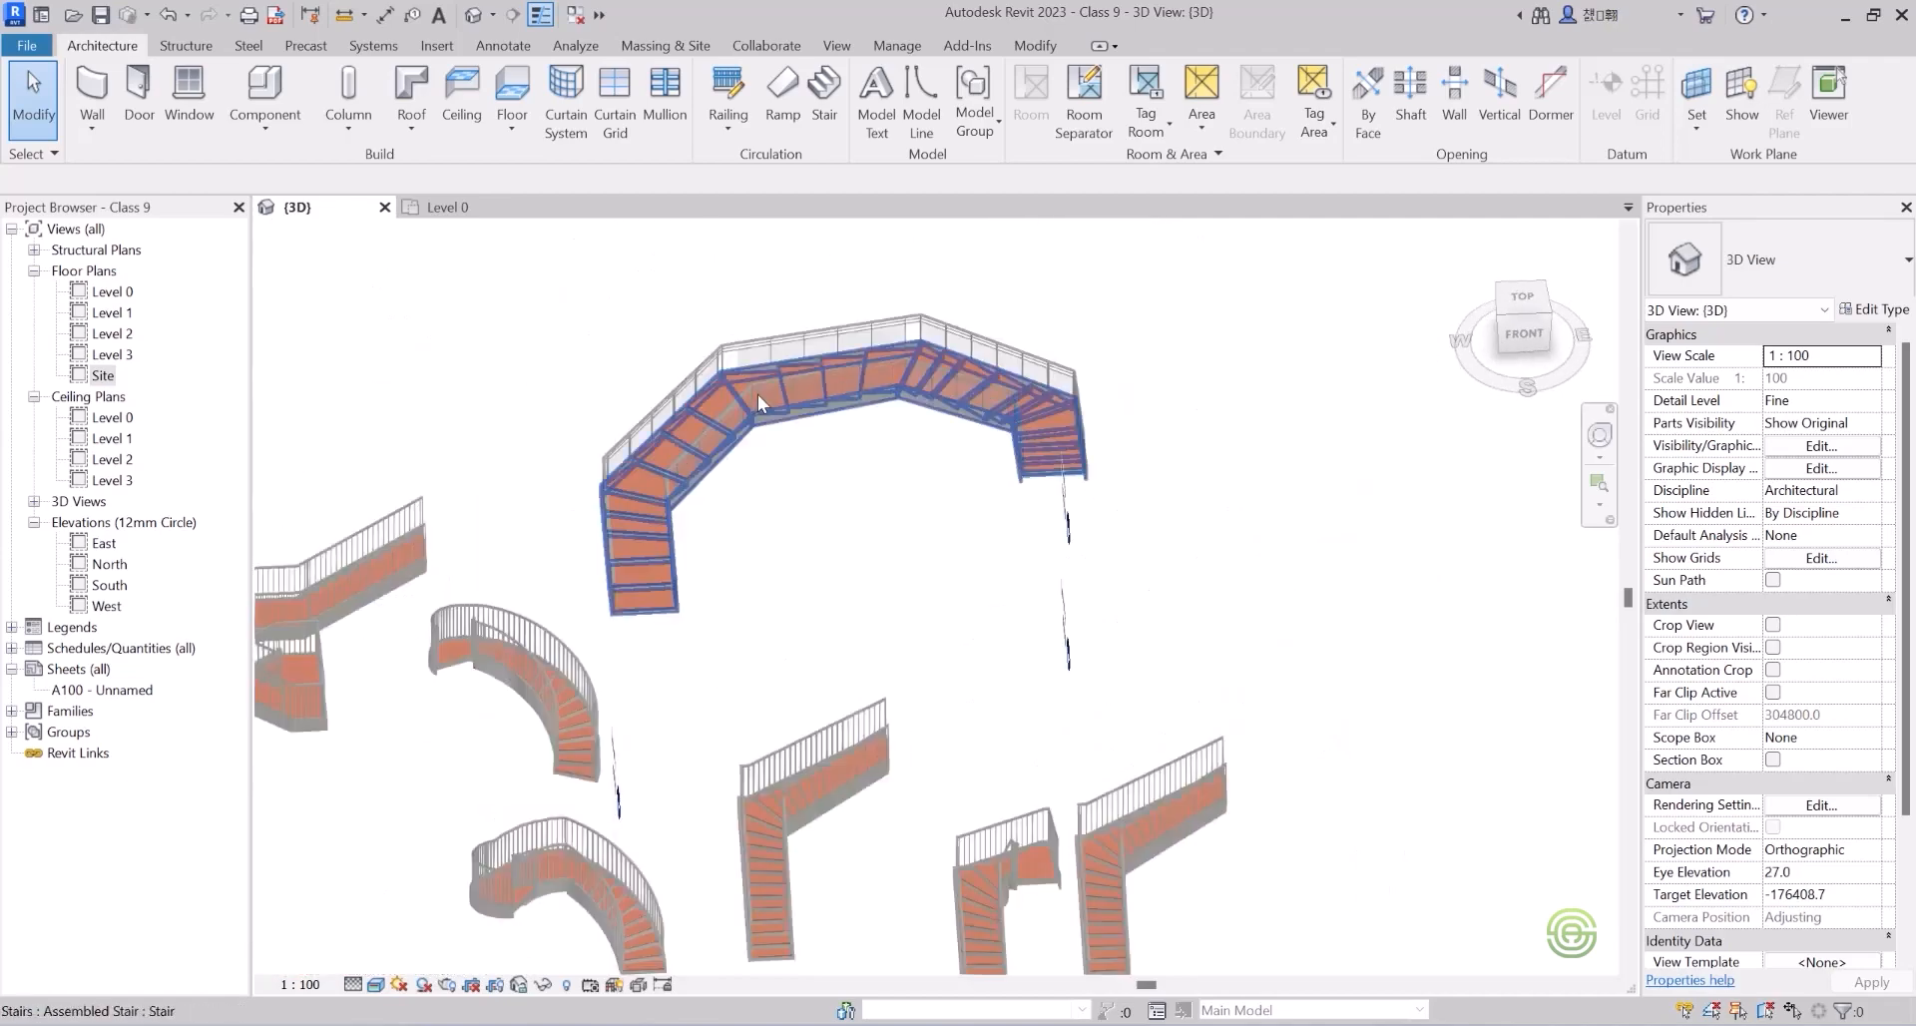
{"action": "middle_click_drag", "start_coordinate": [835, 365], "coordinate": [935, 370], "text": "shift"}
{"action": "scroll", "coordinate": [935, 370], "scroll_direction": "down", "scroll_amount": 3}
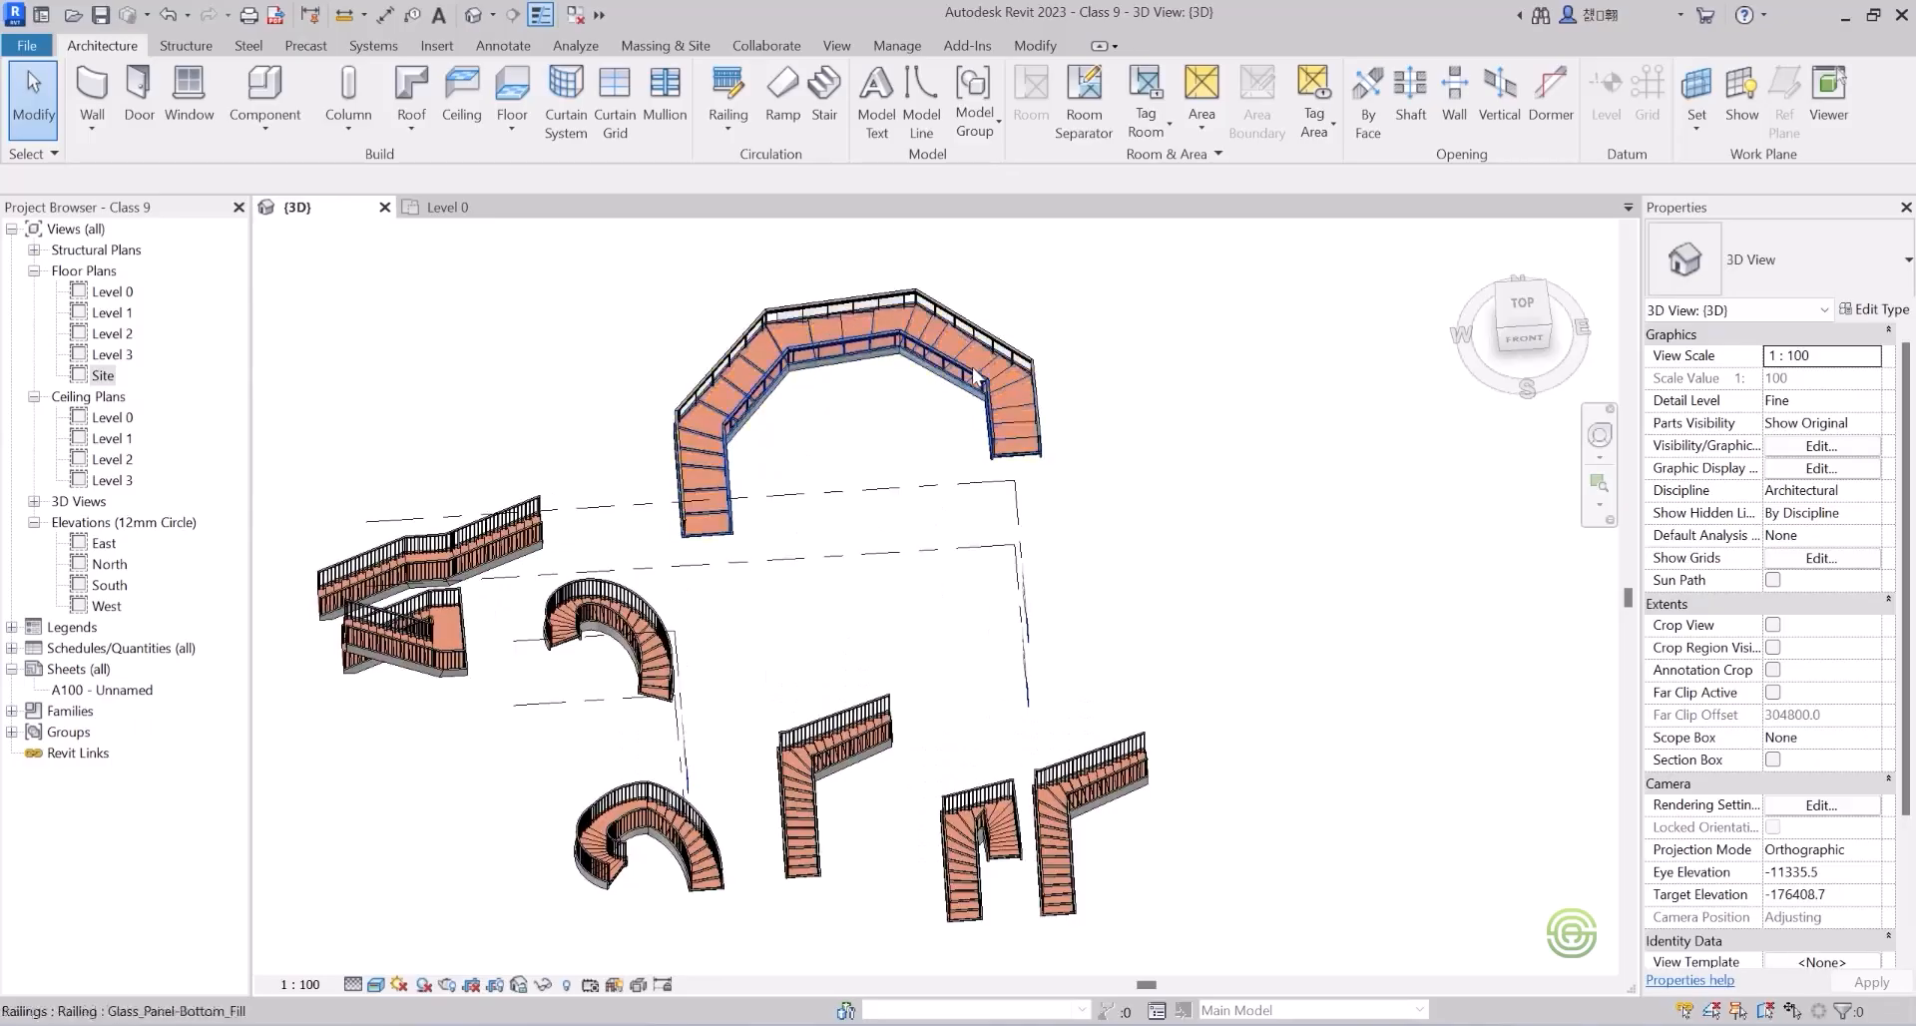
{"action": "middle_click_drag", "start_coordinate": [993, 403], "coordinate": [588, 479], "text": "shift"}
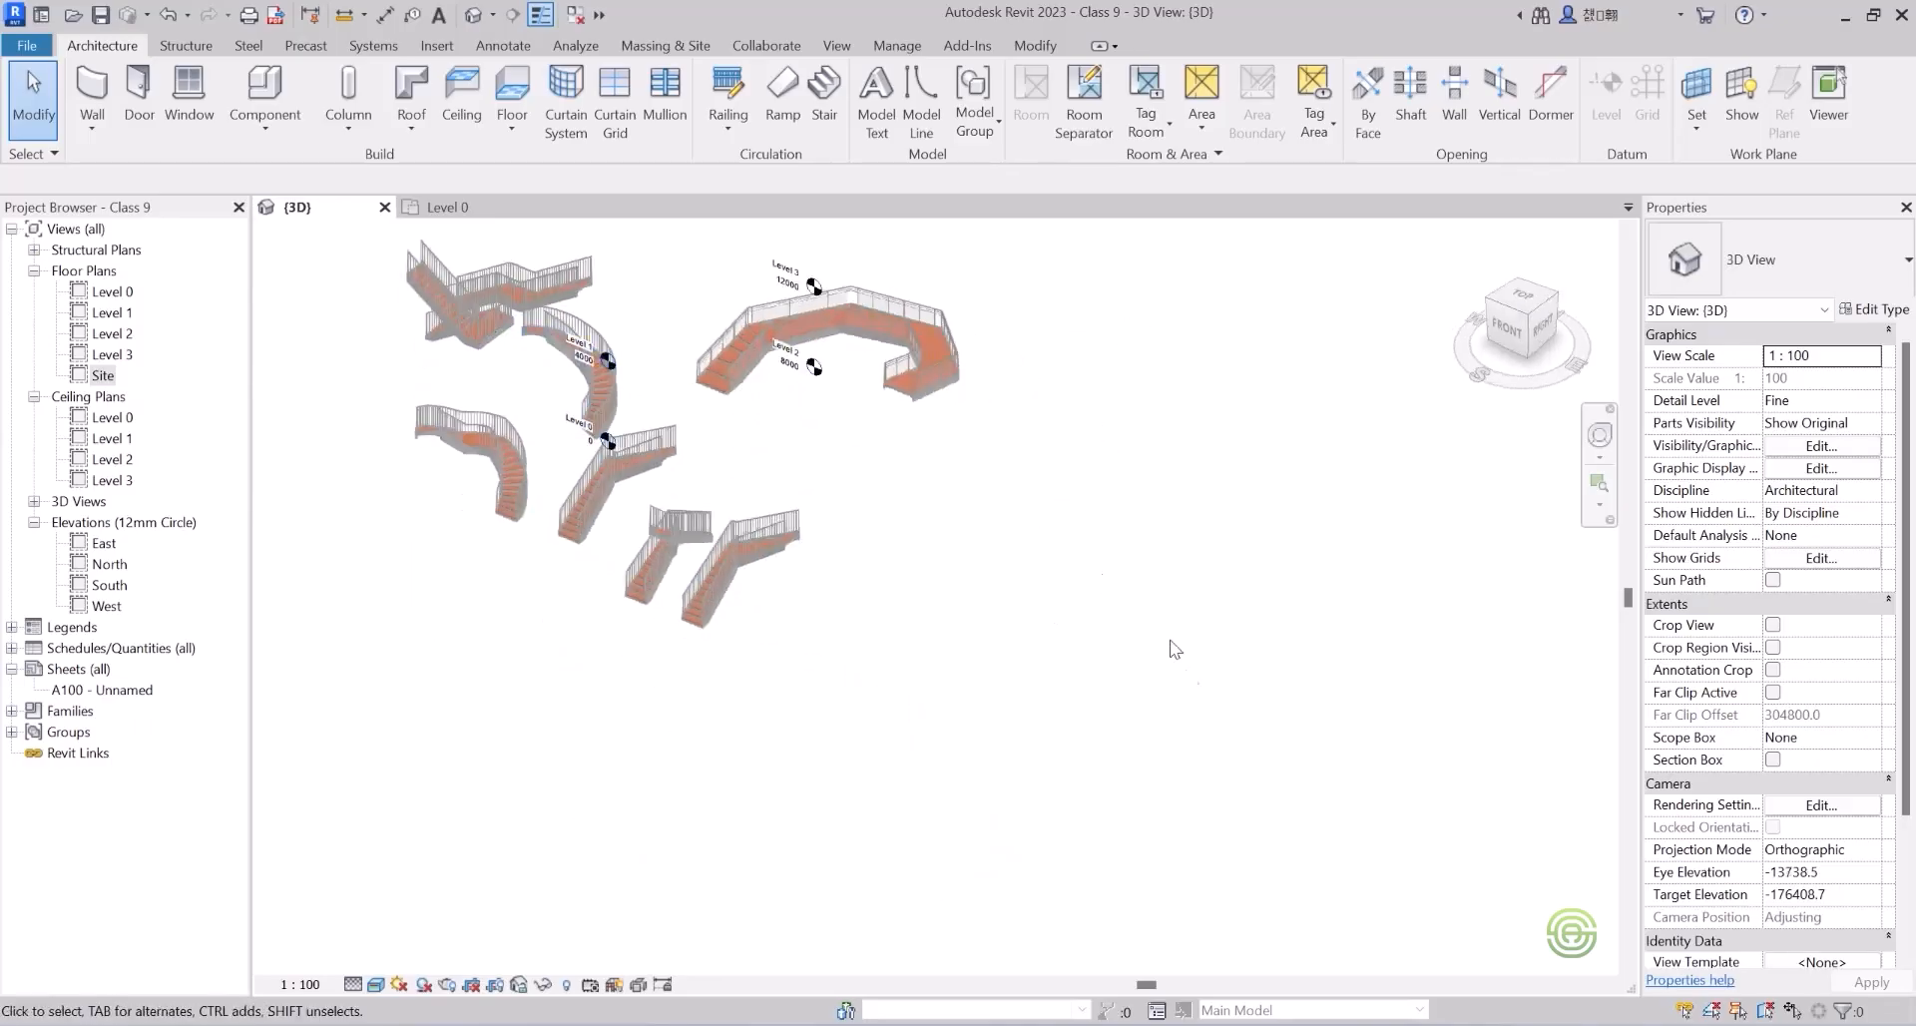
{"action": "scroll", "coordinate": [1104, 582], "scroll_direction": "down", "scroll_amount": 3}
{"action": "middle_click_drag", "start_coordinate": [851, 393], "coordinate": [913, 362], "text": "shift"}
{"action": "scroll", "coordinate": [856, 484], "scroll_direction": "up", "scroll_amount": 2}
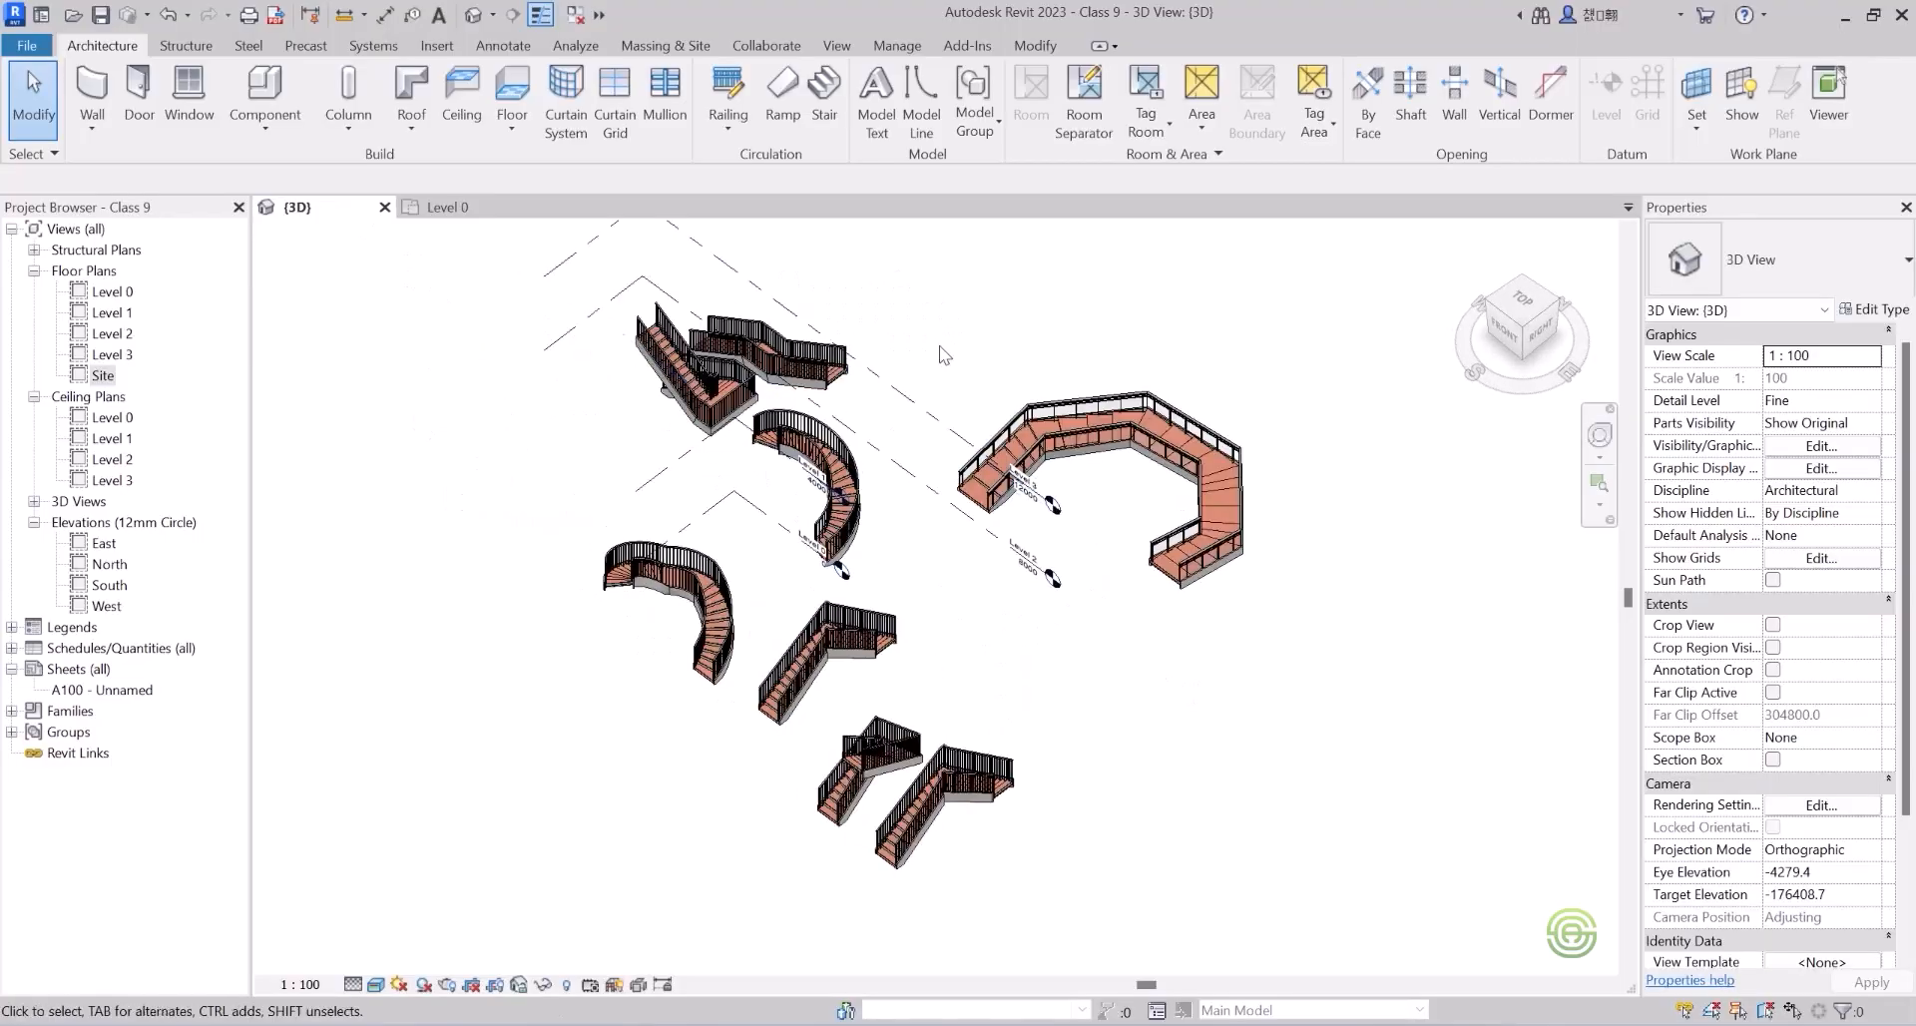